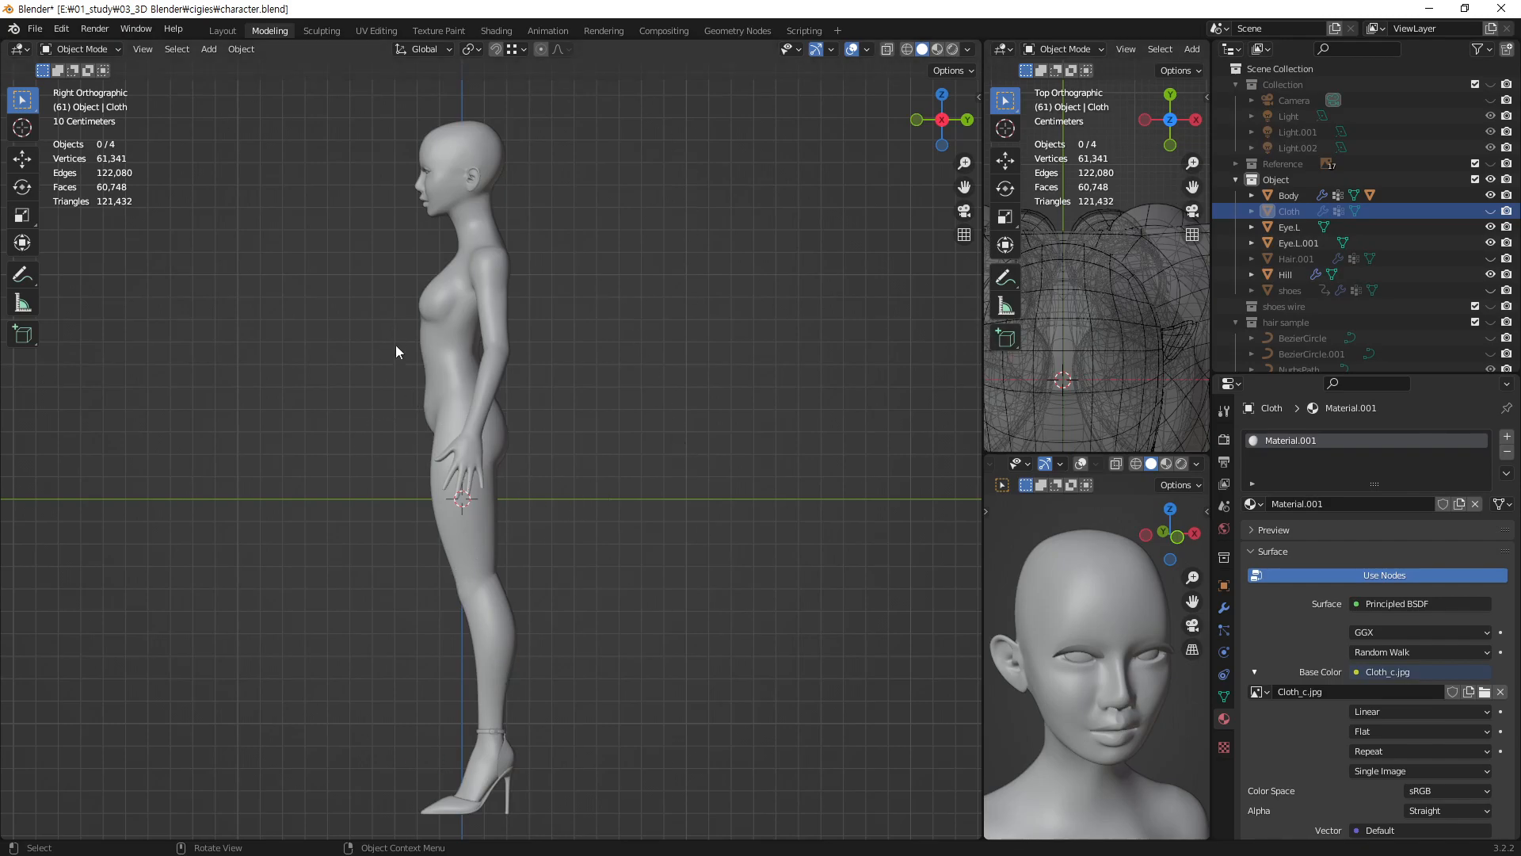
# - Examine the character's body and high-heeled shoes in the side view
pyautogui.click(510, 762)
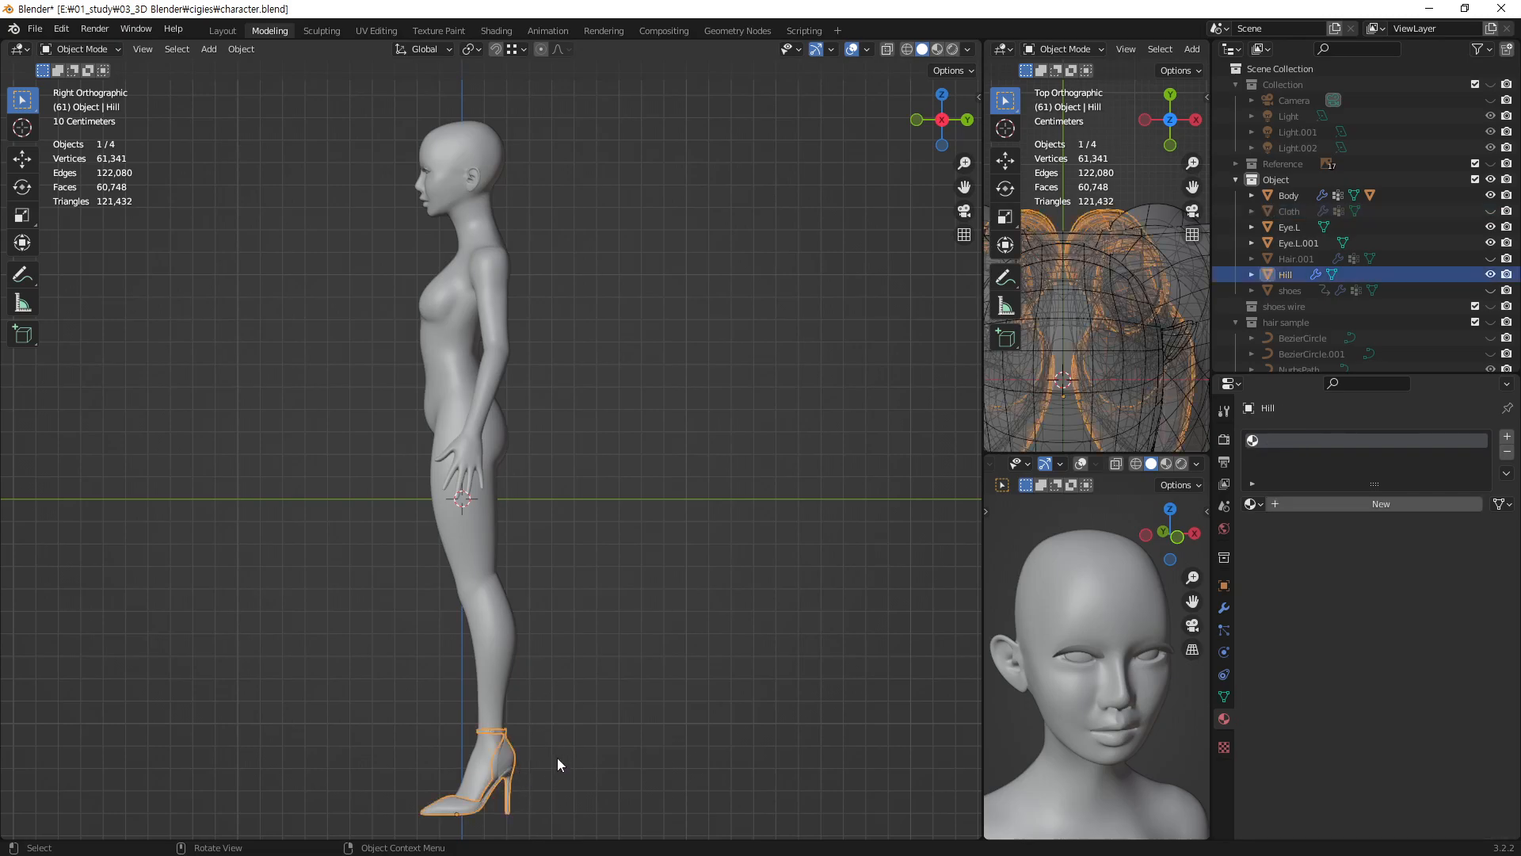
pyautogui.click(476, 697)
pyautogui.moveTo(474, 707); pyautogui.dragTo(521, 702, button='middle')
pyautogui.scroll(-2, 586, 724)
pyautogui.keyDown('shift'); pyautogui.click(522, 702); pyautogui.keyUp('shift')
pyautogui.click(716, 647)
pyautogui.moveTo(564, 535); pyautogui.dragTo(391, 468, button='middle')
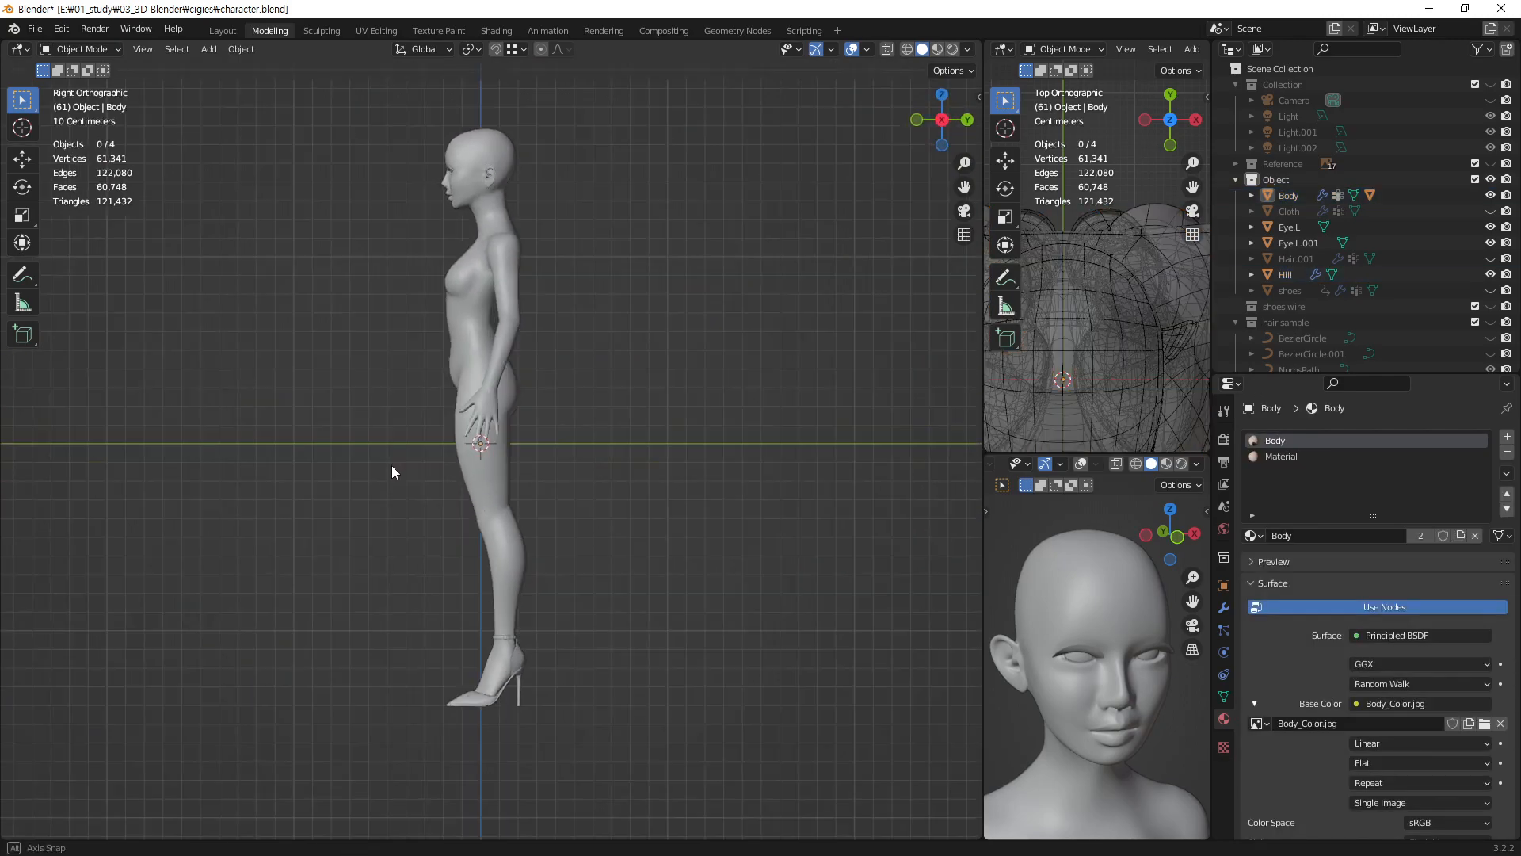
pyautogui.click(540, 668)
pyautogui.click(667, 643)
pyautogui.moveTo(667, 643); pyautogui.dragTo(473, 587, button='middle')
pyautogui.click(506, 558)
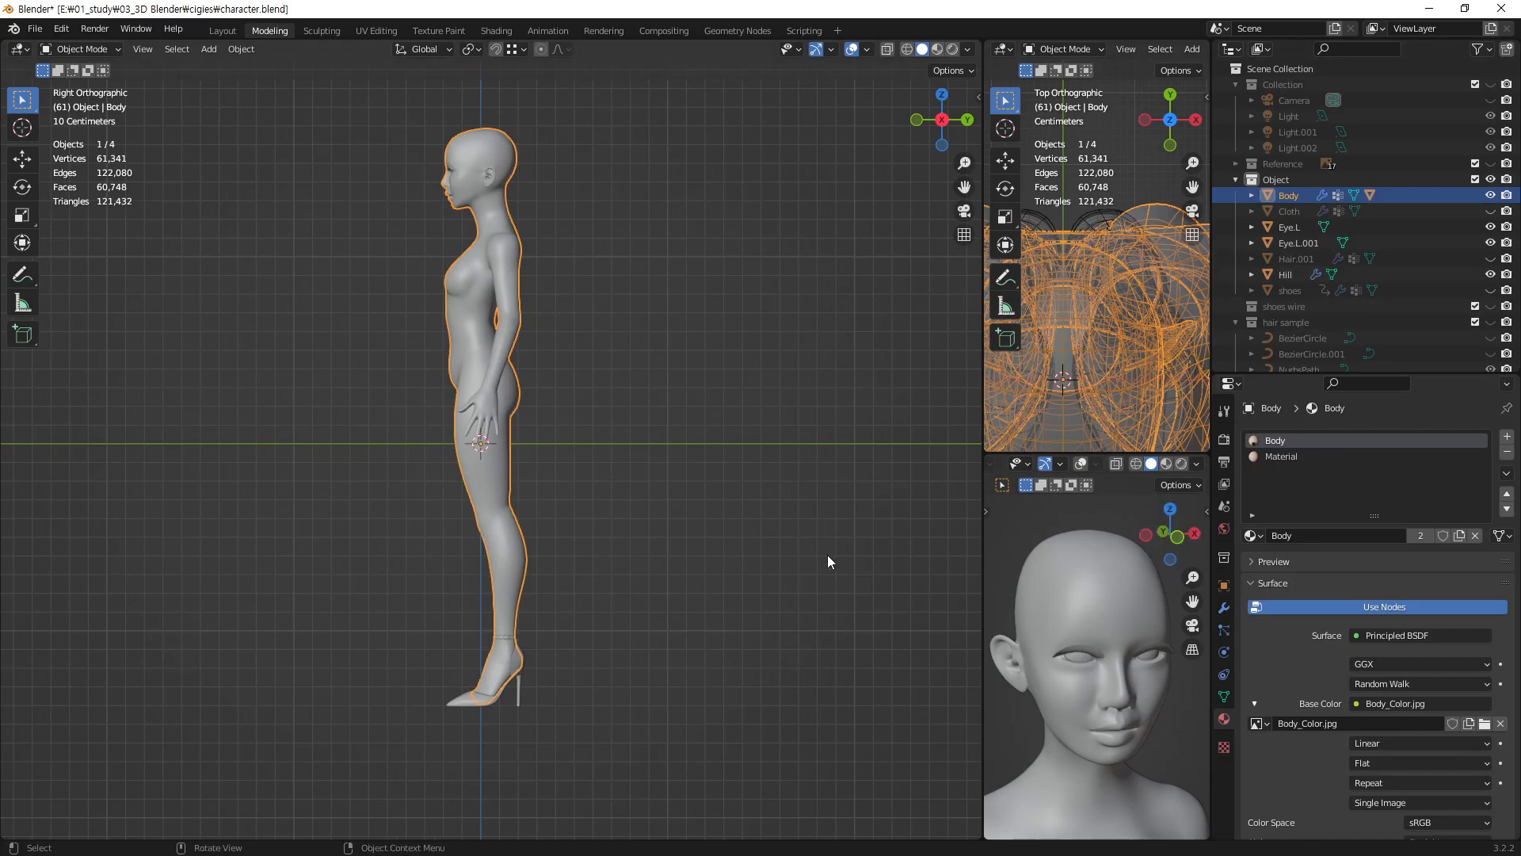
pyautogui.click(406, 721)
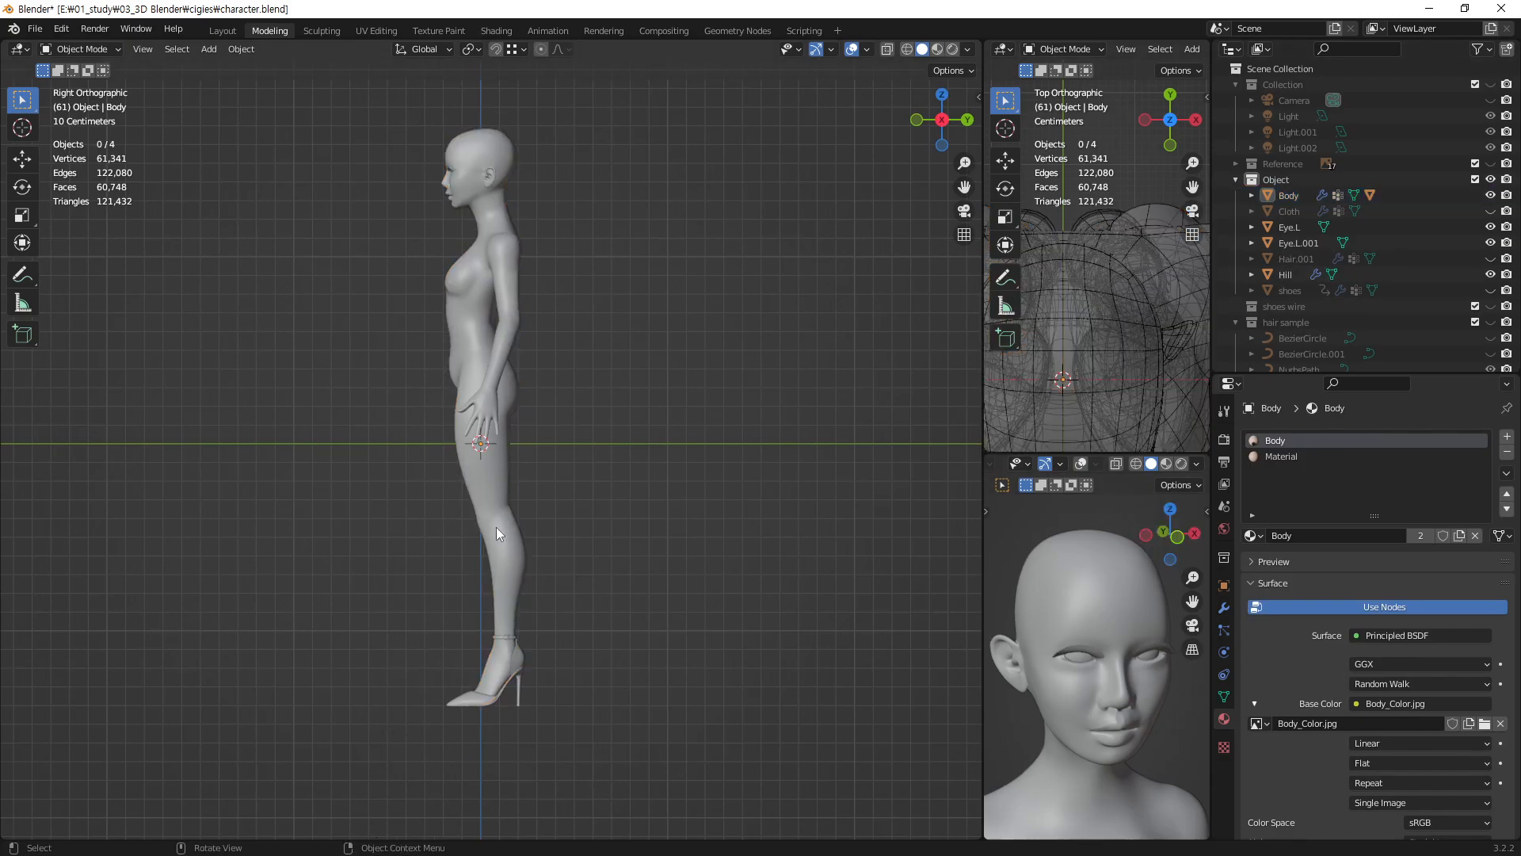
pyautogui.keyDown('shift'); pyautogui.moveTo(486, 395); pyautogui.dragTo(515, 430, button='middle'); pyautogui.keyUp('shift')
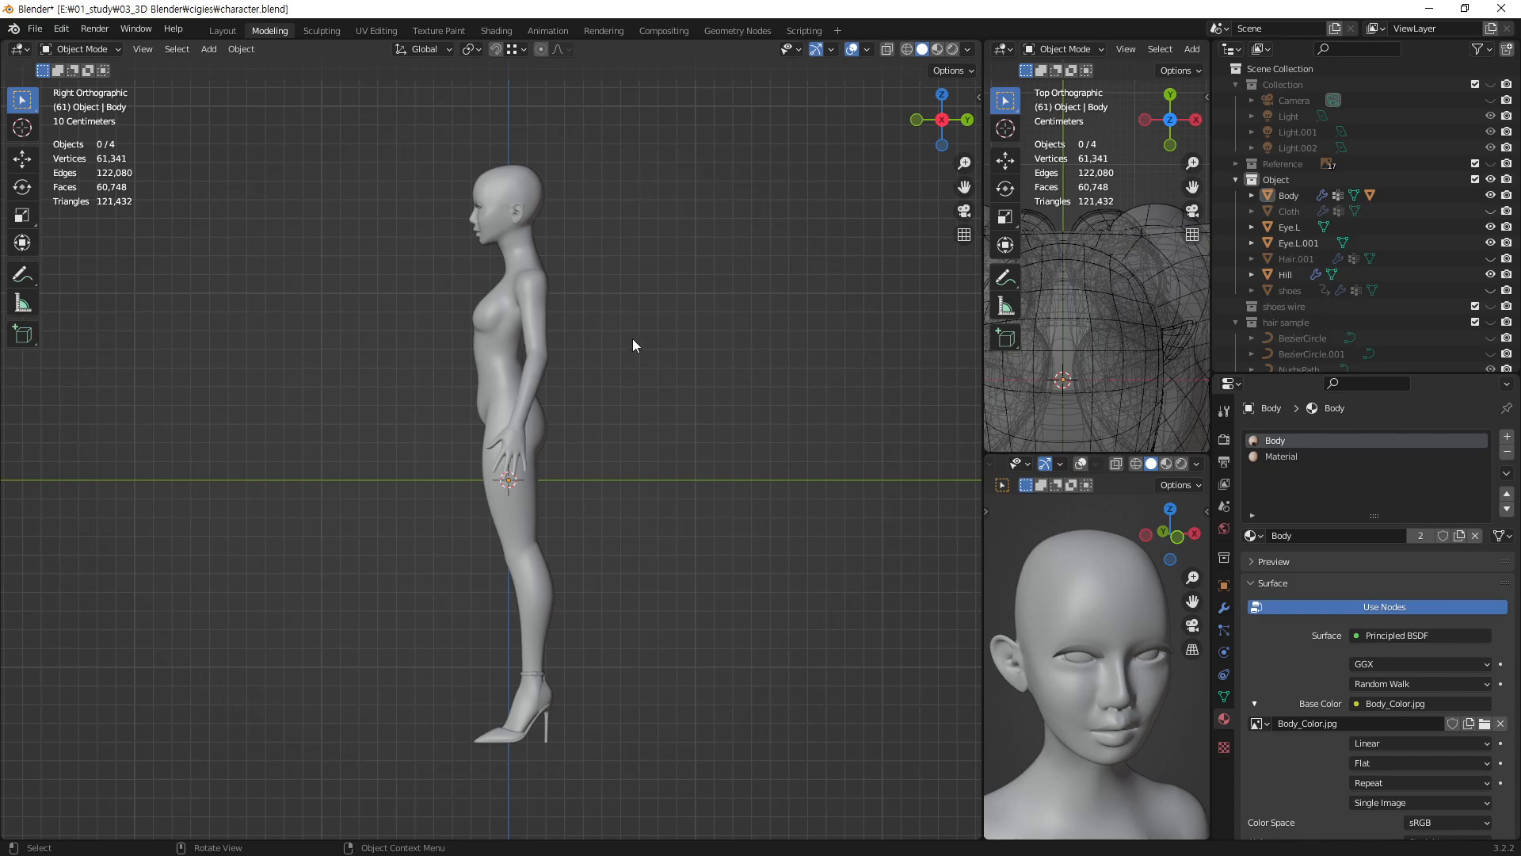
# - Add an armature at the world origin and turn on X-ray to see its bone through the body
pyautogui.hotkey('shift', 'a')
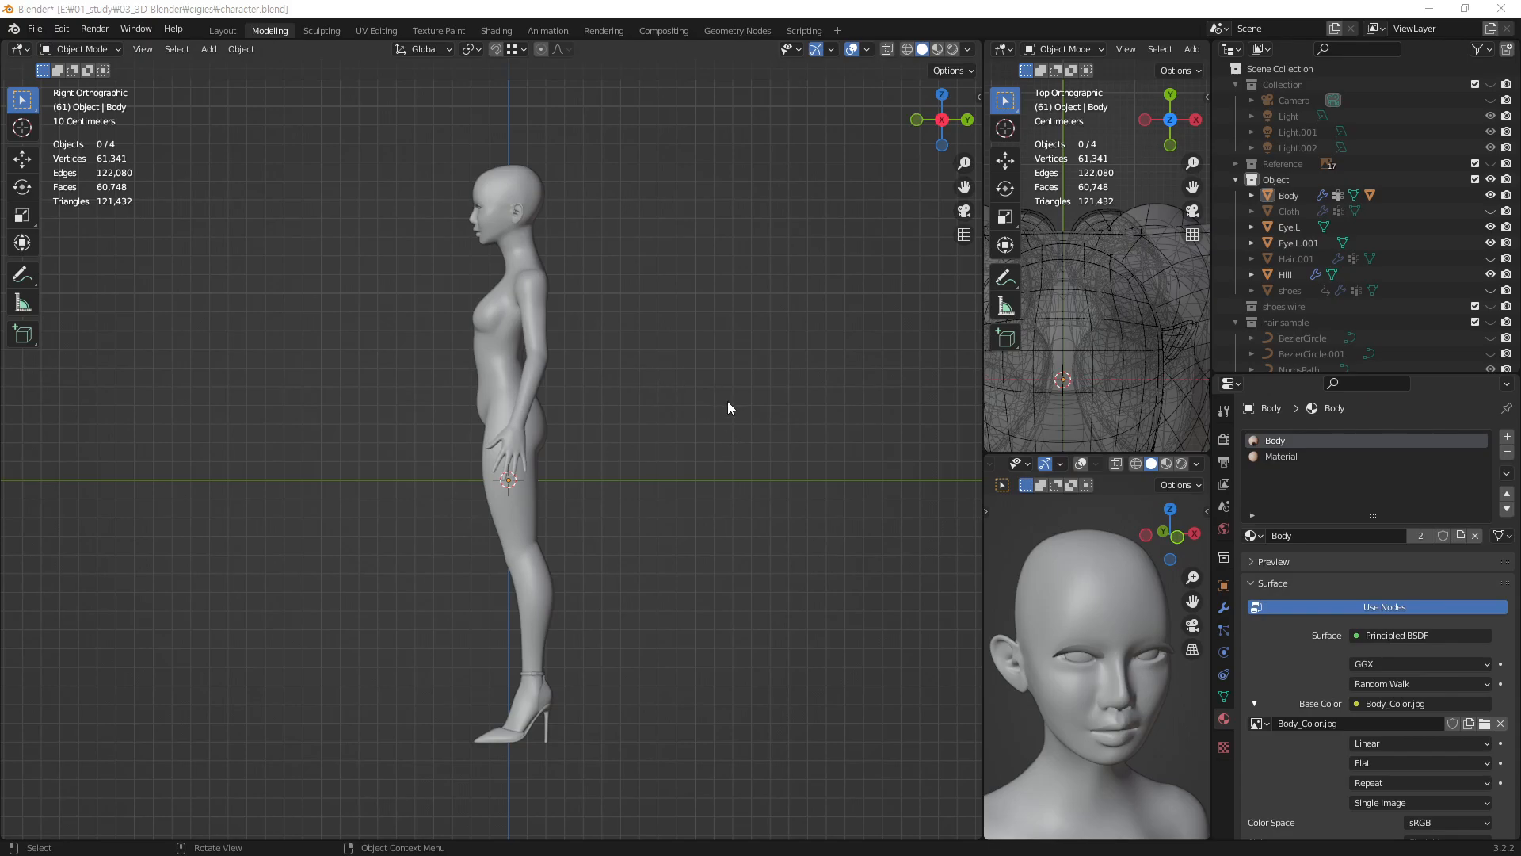
pyautogui.hotkey('shift', 'a')
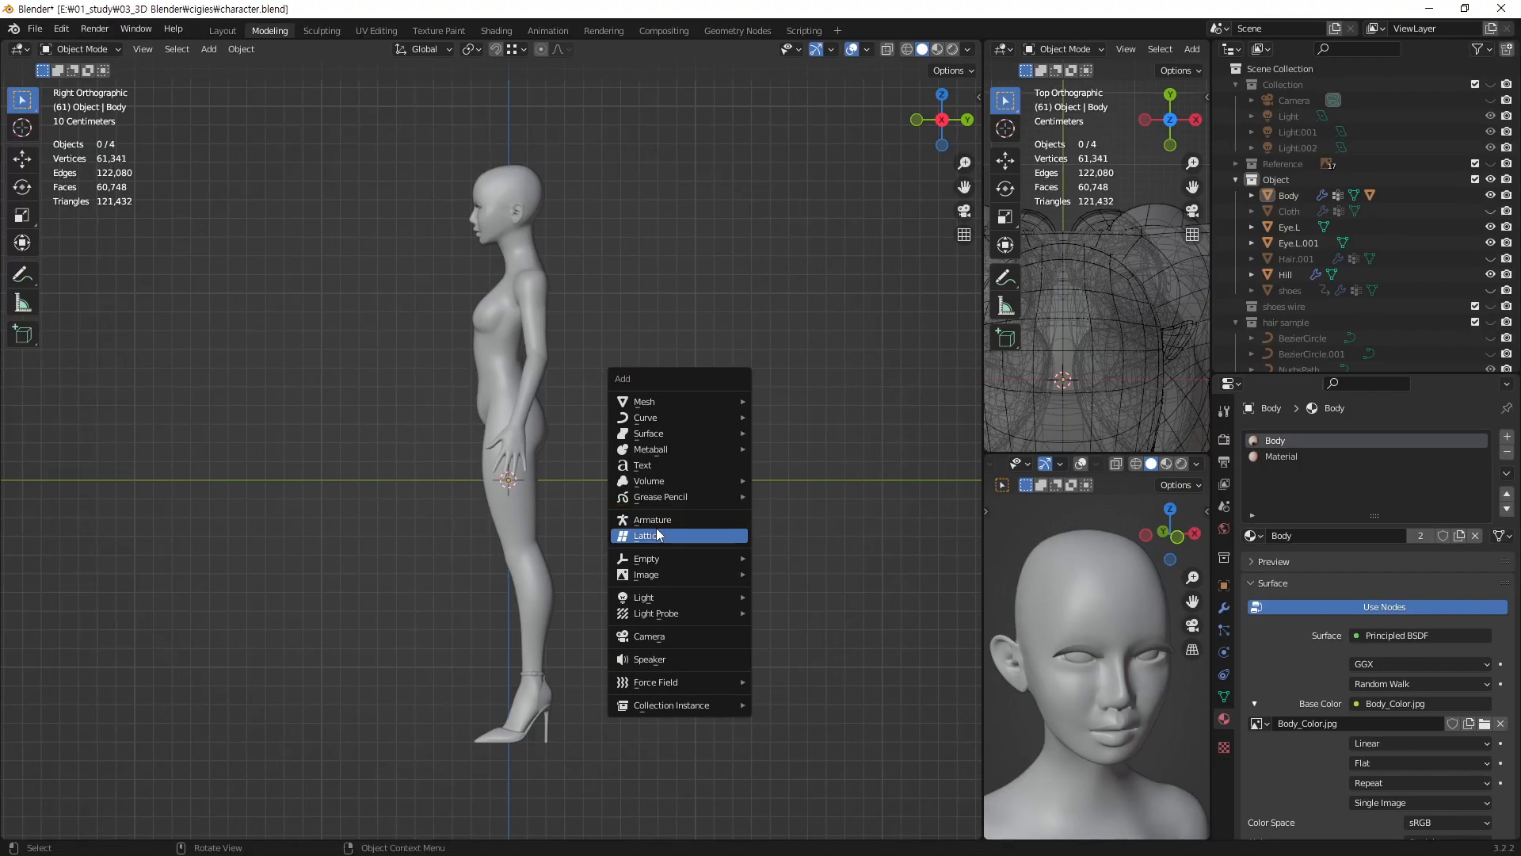
pyautogui.click(616, 524)
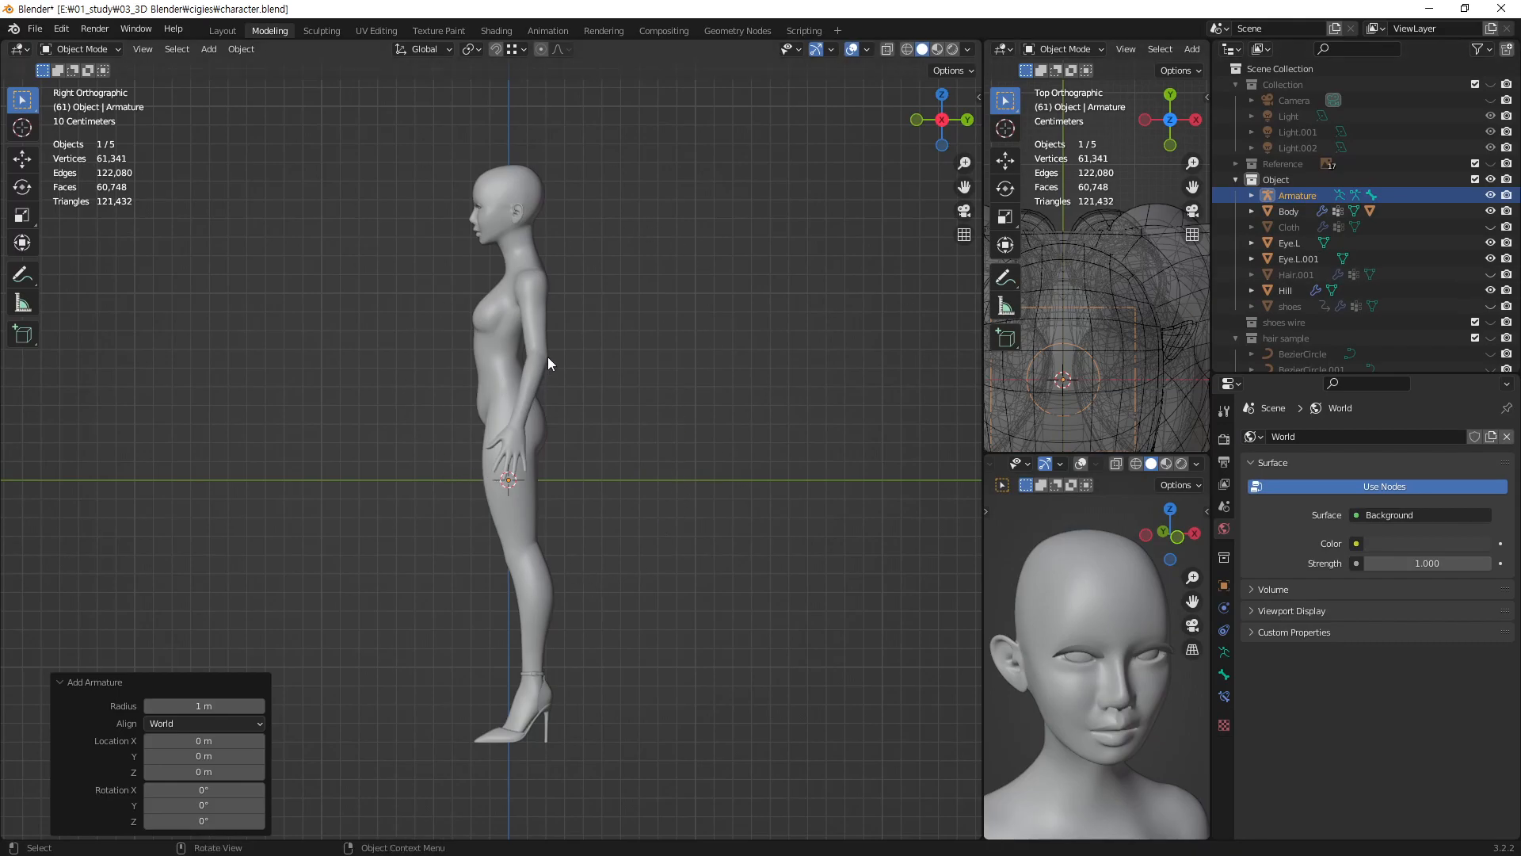
pyautogui.hotkey('alt', 'z')
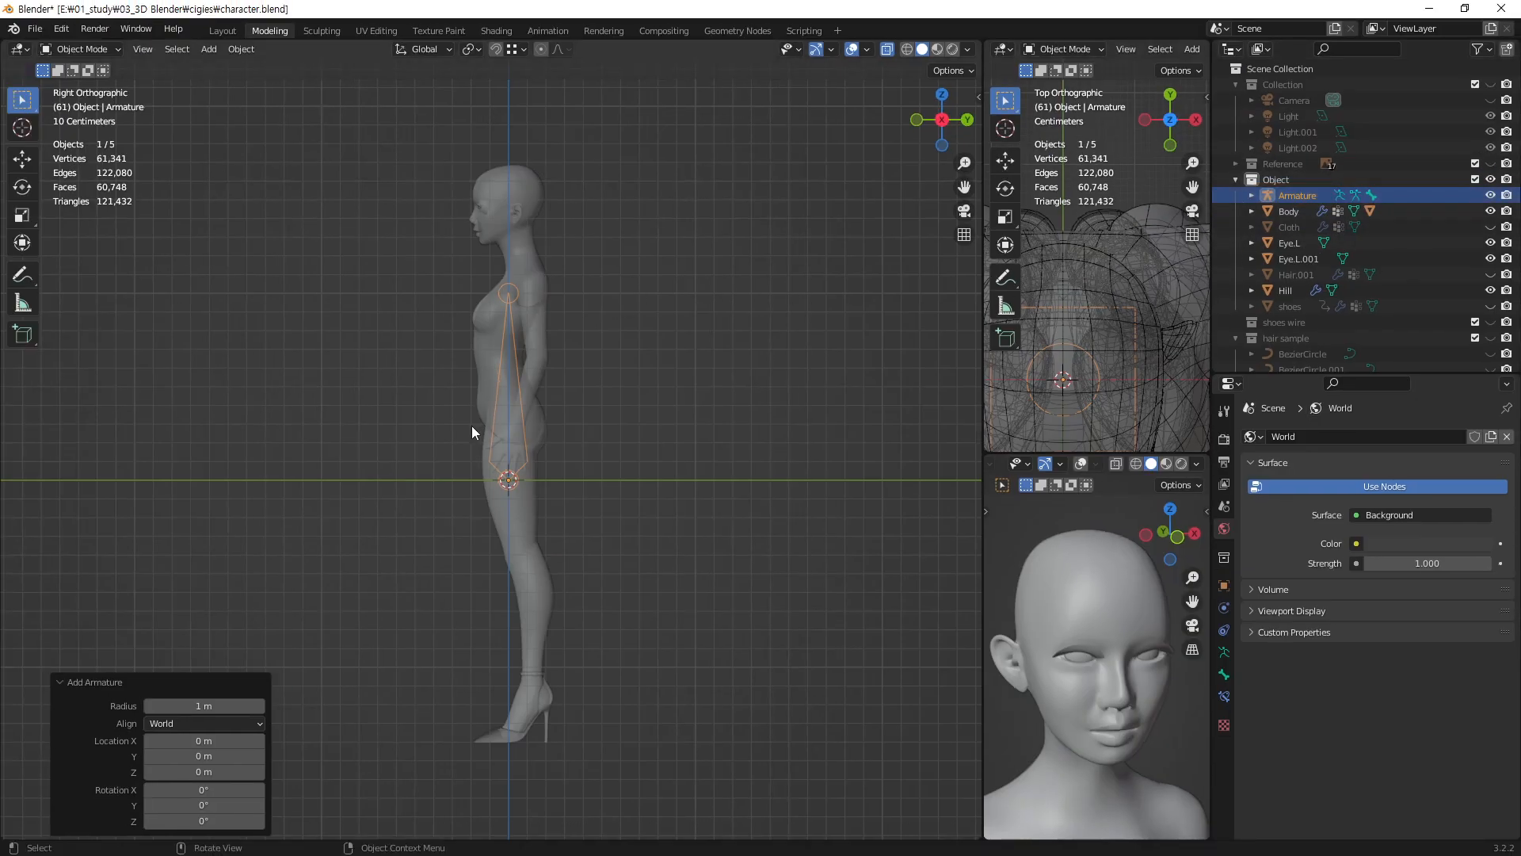
pyautogui.scroll(2, 521, 427)
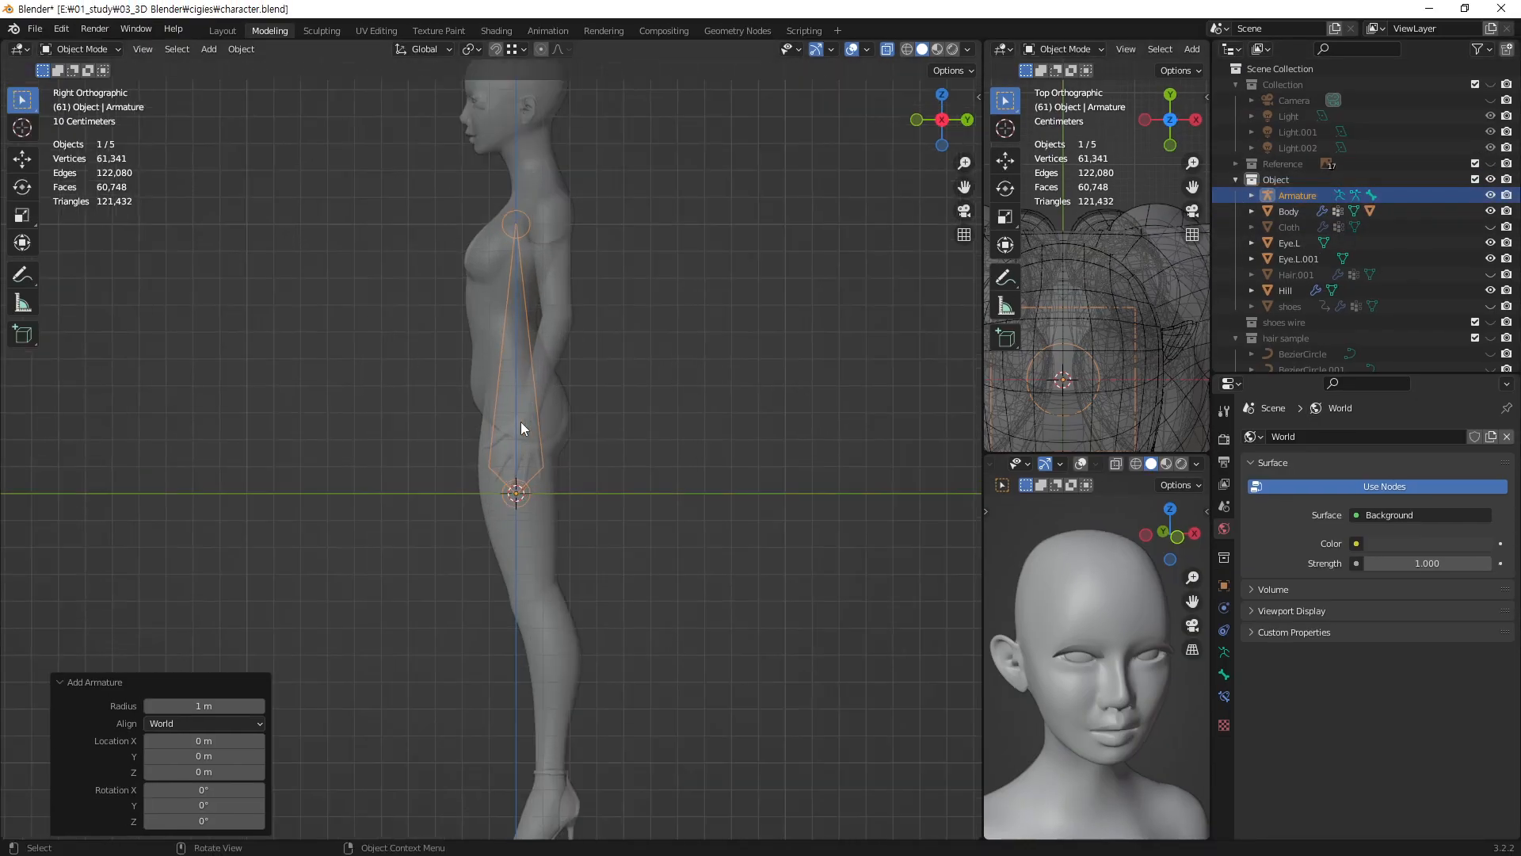
pyautogui.scroll(1, 520, 421)
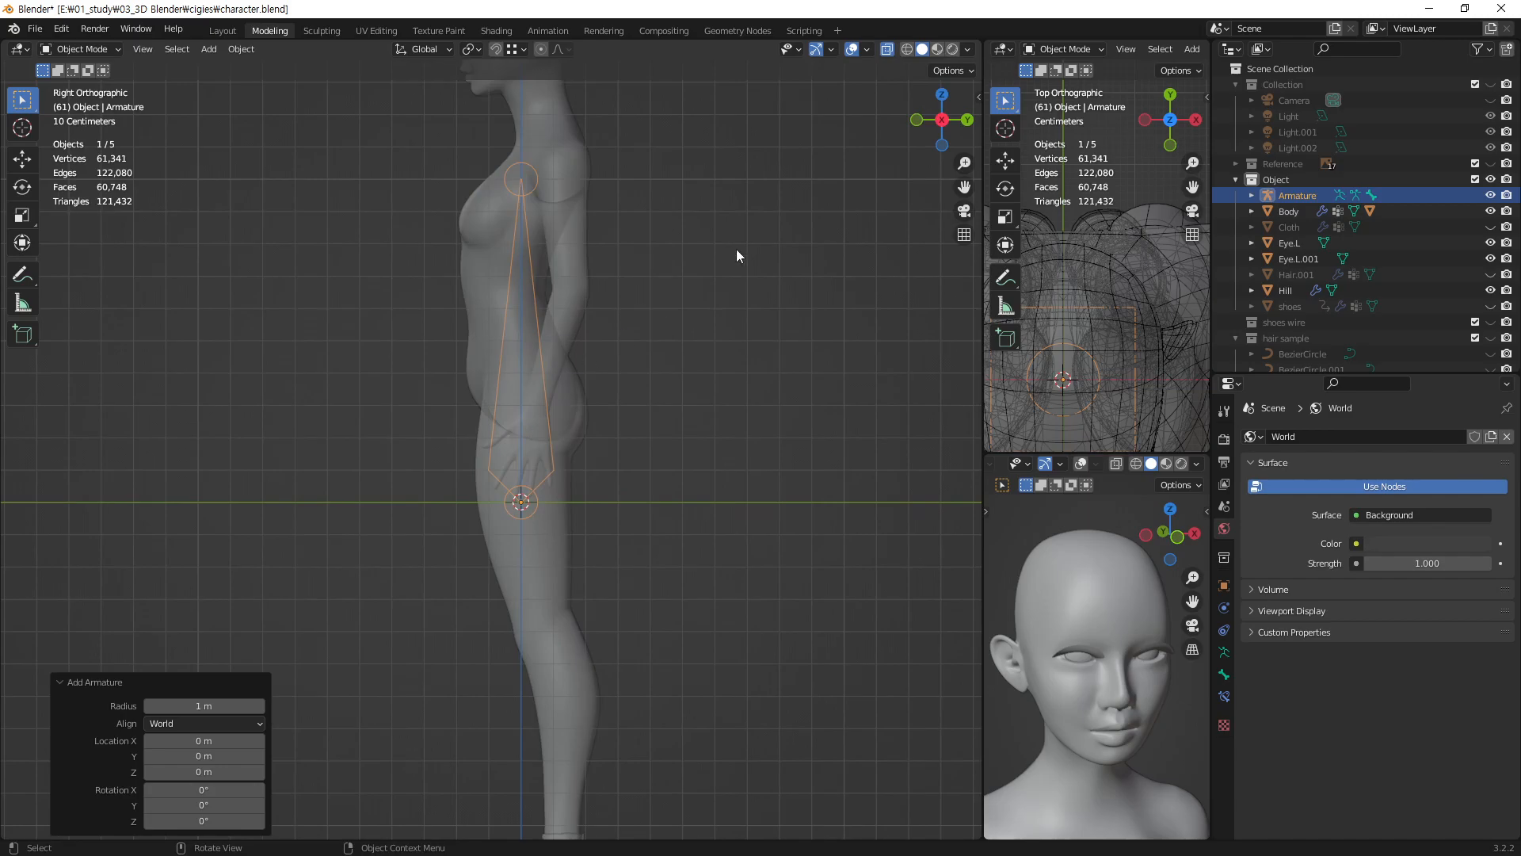
pyautogui.scroll(-1, 729, 399)
pyautogui.keyDown('shift'); pyautogui.moveTo(554, 329); pyautogui.dragTo(393, 421, button='middle'); pyautogui.keyUp('shift')
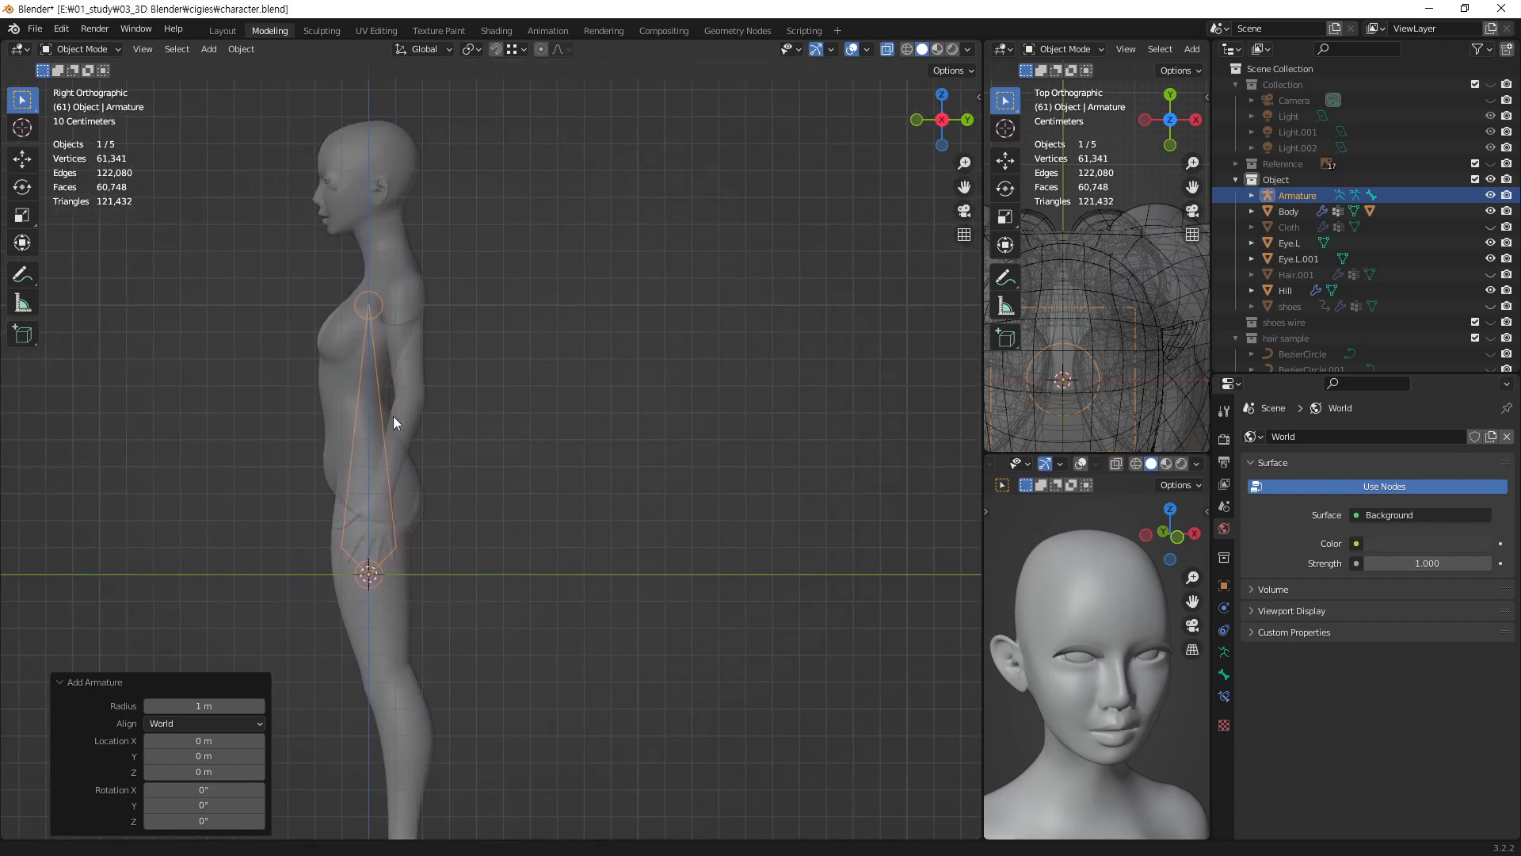
# - Add a second armature and move it behind the body by about 0.64 m in Y and 0.085 m in Z
pyautogui.click(564, 412)
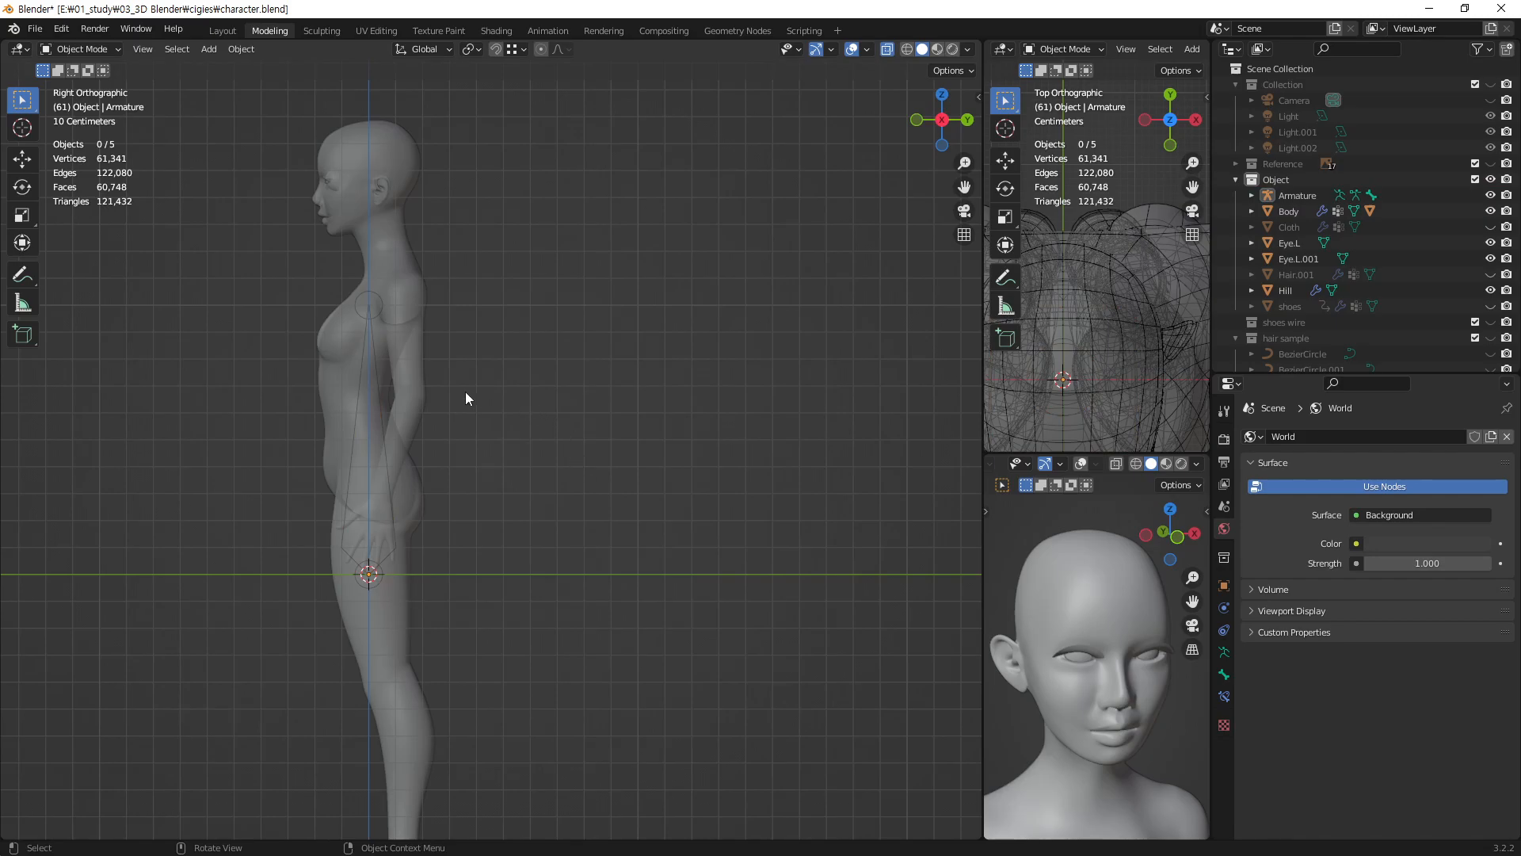
pyautogui.keyDown('shift'); pyautogui.moveTo(385, 445); pyautogui.dragTo(346, 423, button='middle'); pyautogui.keyUp('shift')
pyautogui.hotkey('shift', 'a')
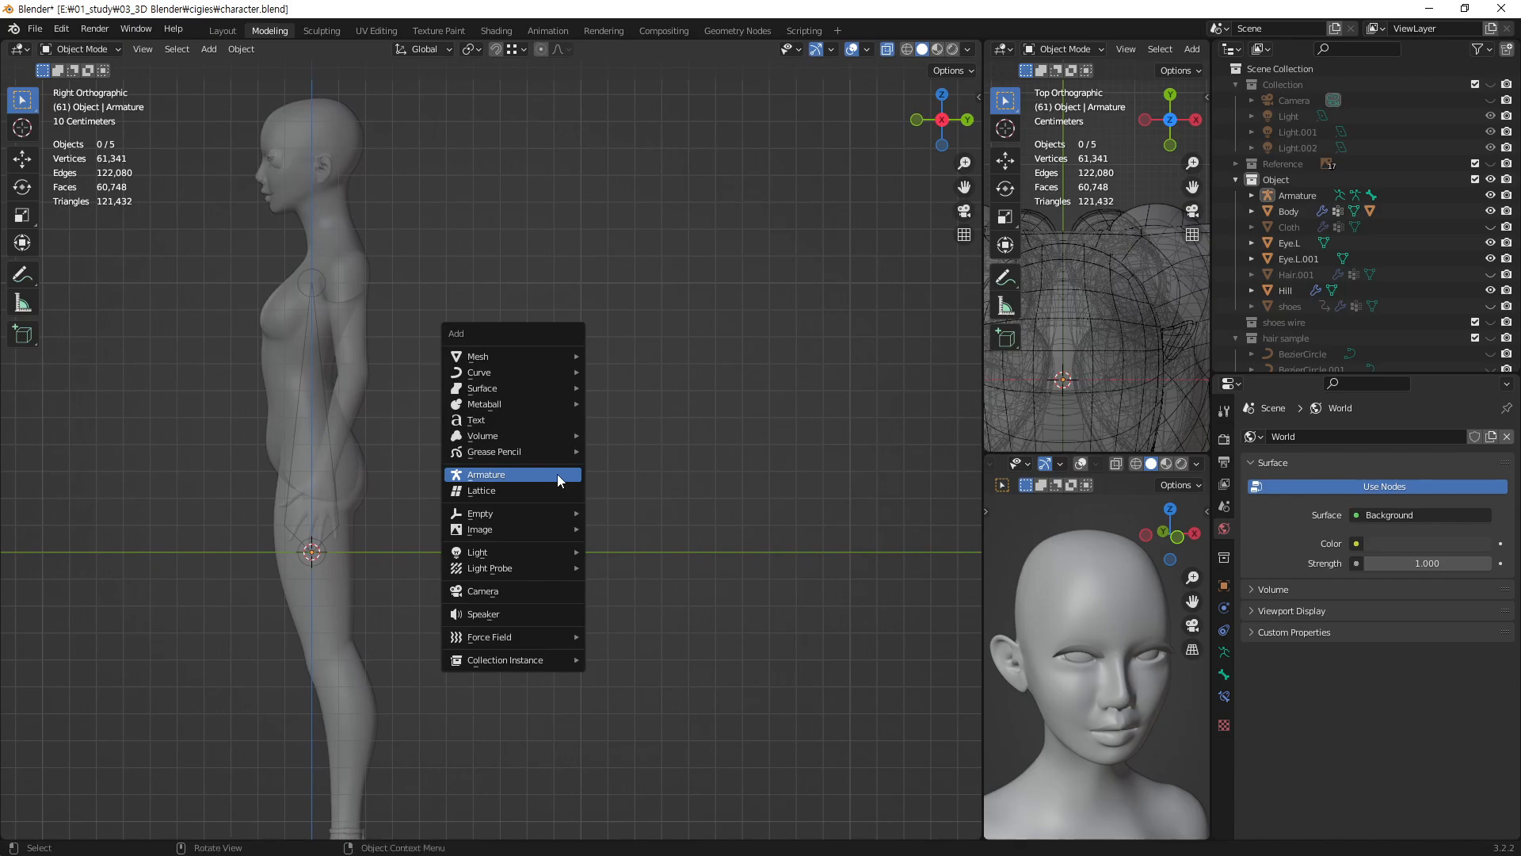
pyautogui.click(537, 473)
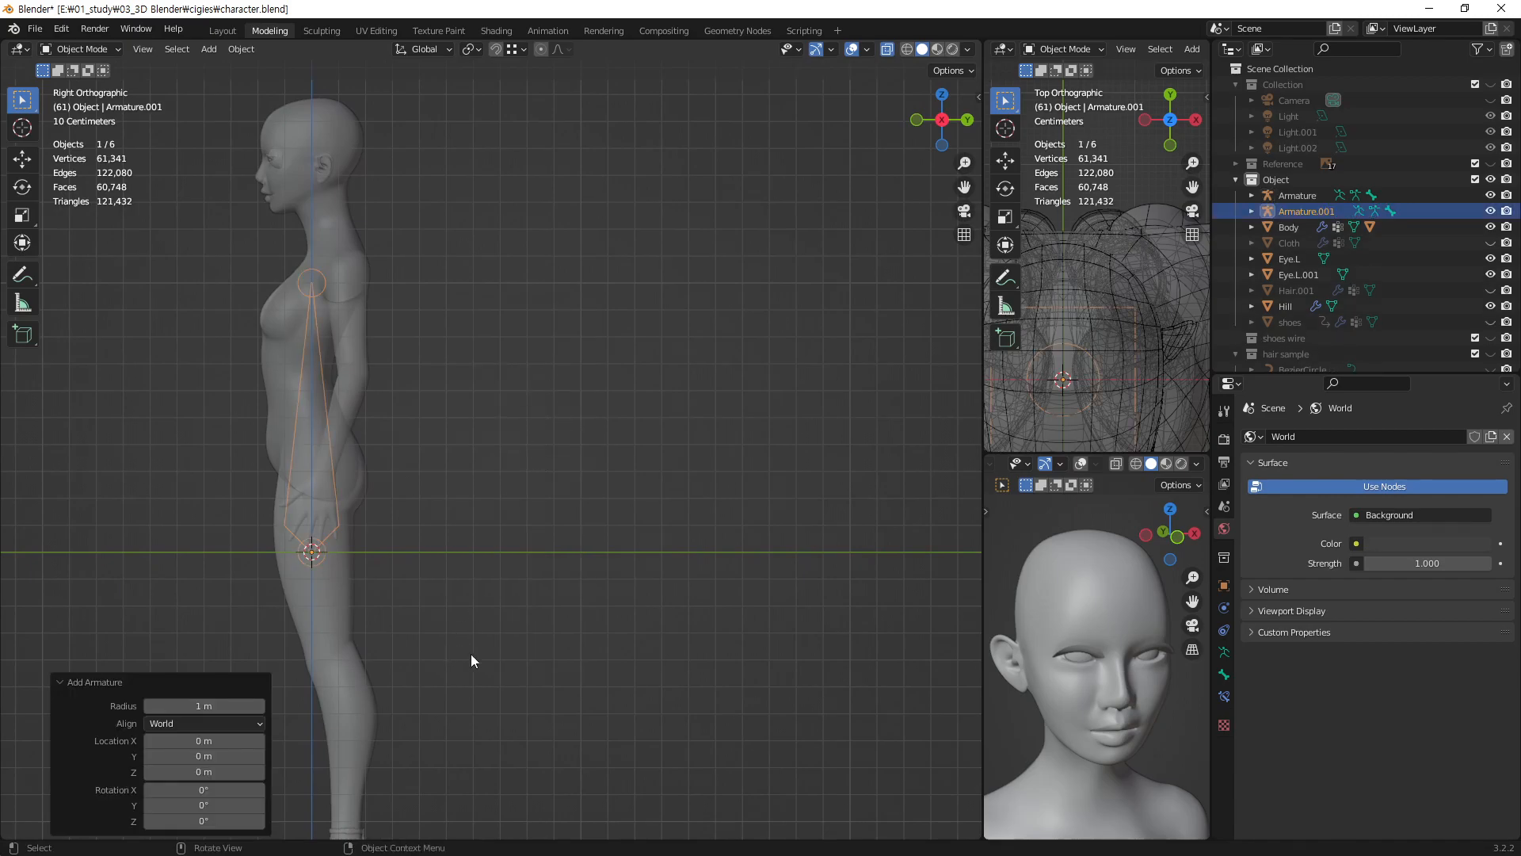
pyautogui.press('g')
pyautogui.click(487, 580)
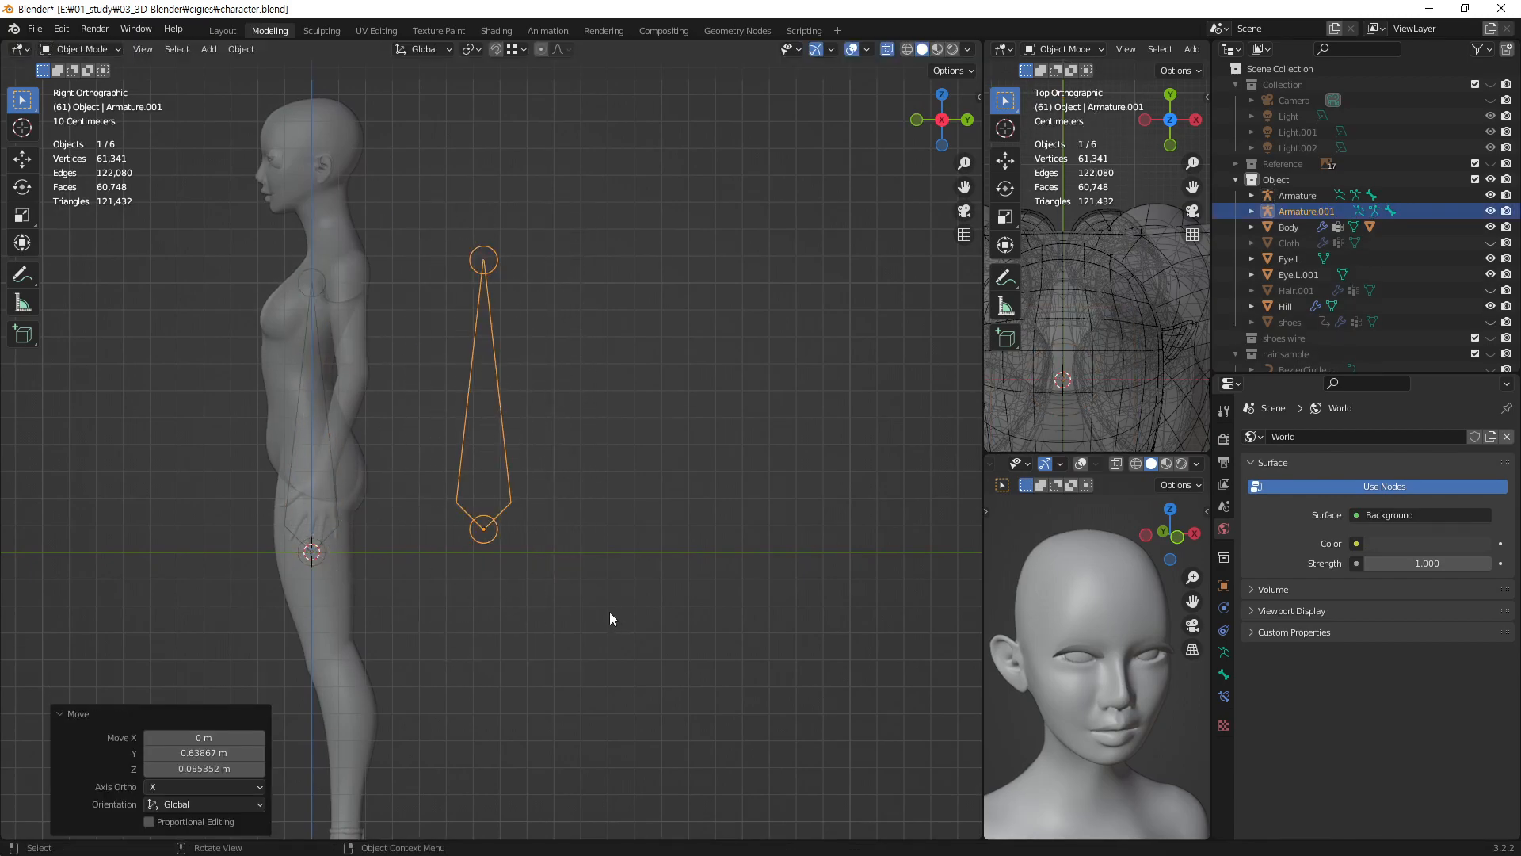
# - Duplicate the armature behind the body twice, spacing the copies out in a row farther from the character
pyautogui.hotkey('shift', 'd')
pyautogui.click(683, 588)
pyautogui.hotkey('shift', 'd')
pyautogui.click(792, 617)
pyautogui.click(737, 167)
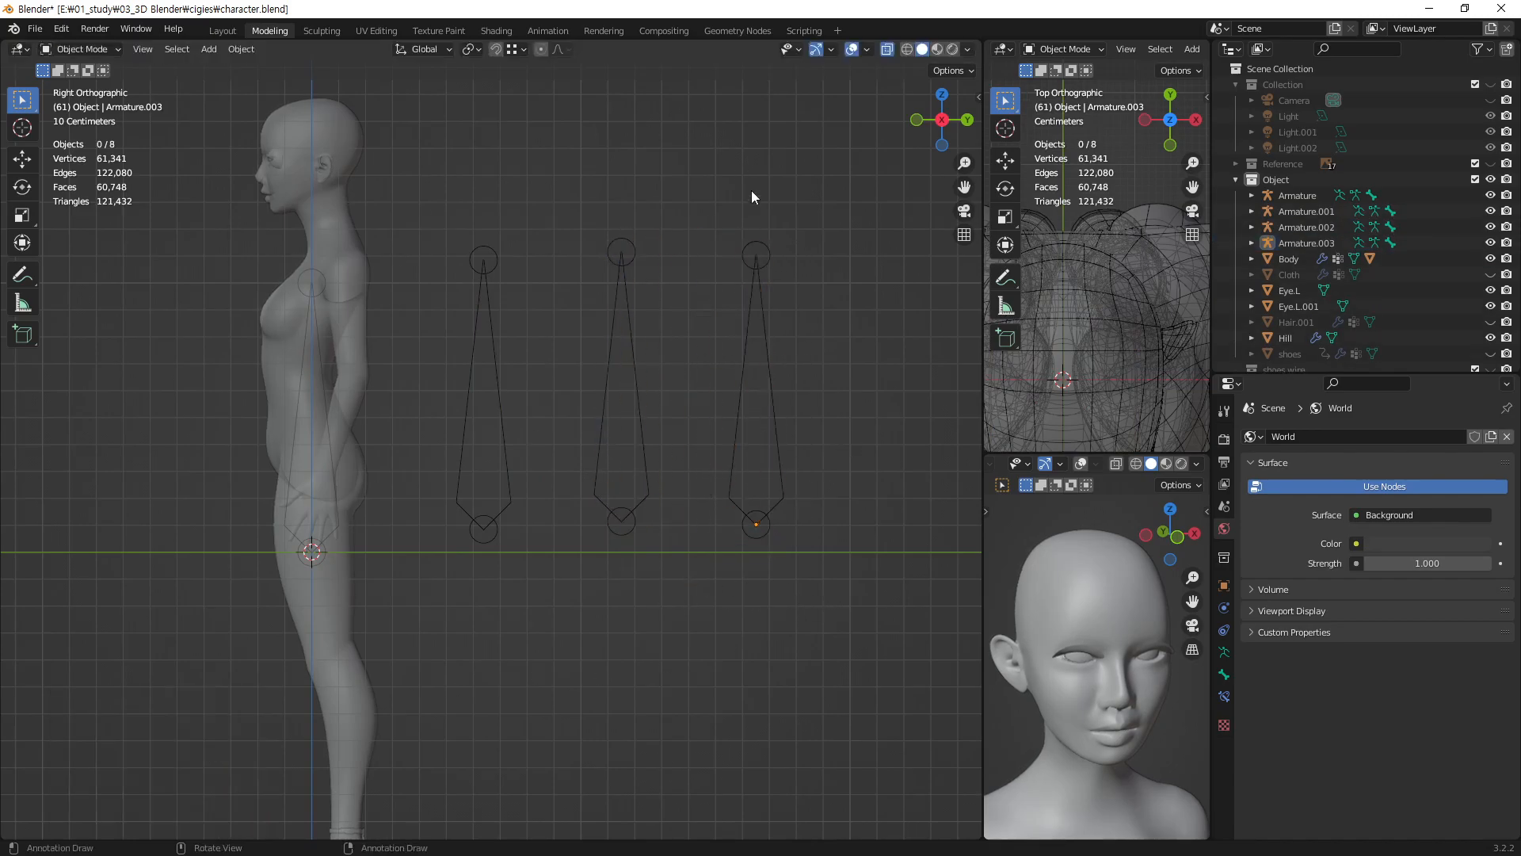
# - Edit the three armatures behind the body together and subdivide each one's bone into two bones
pyautogui.click(470, 331)
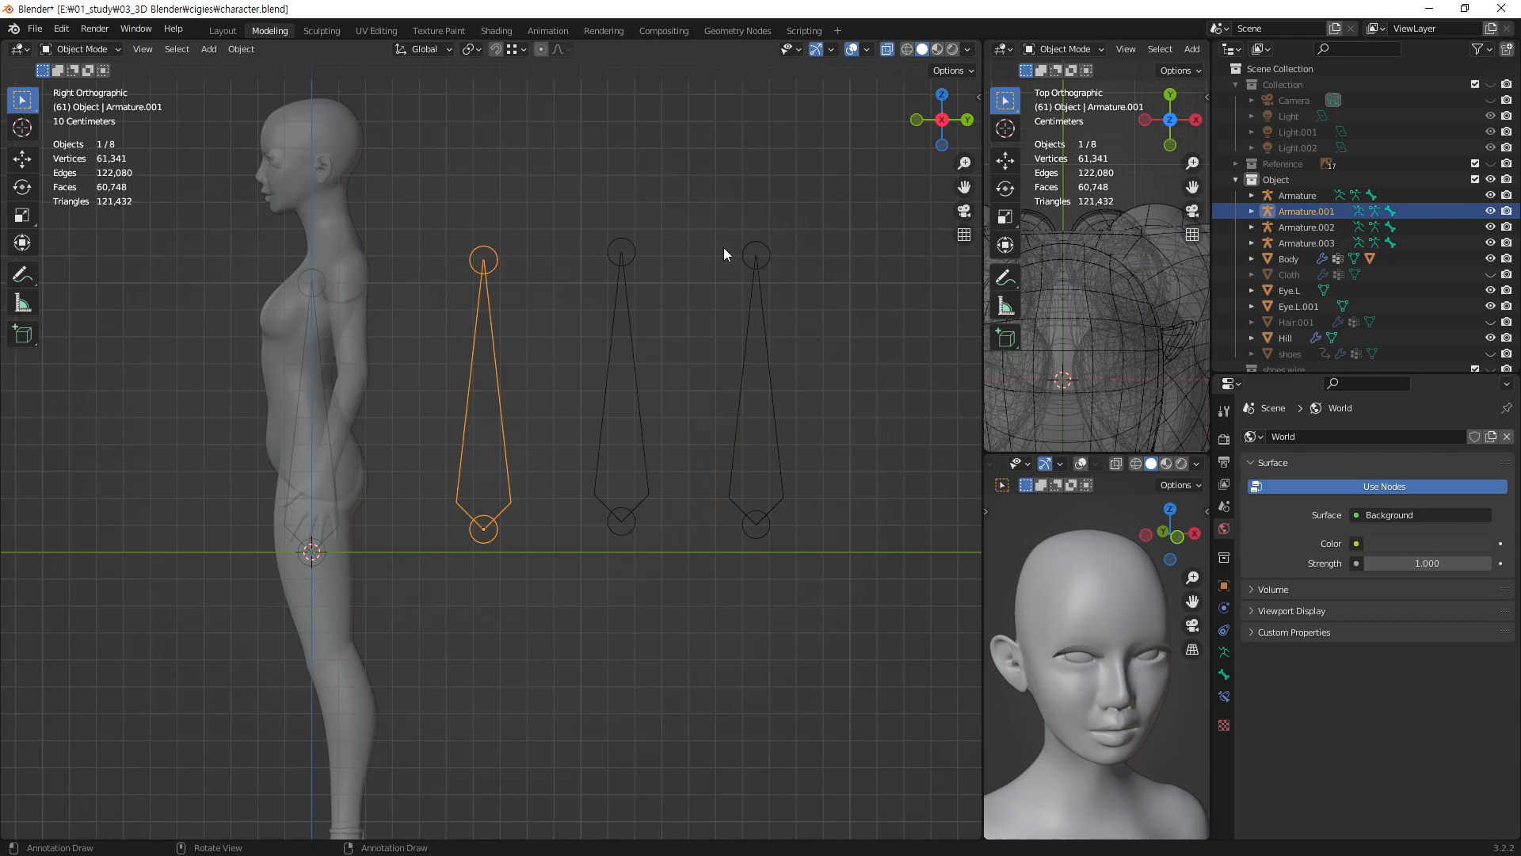
pyautogui.moveTo(858, 430); pyautogui.dragTo(396, 588)
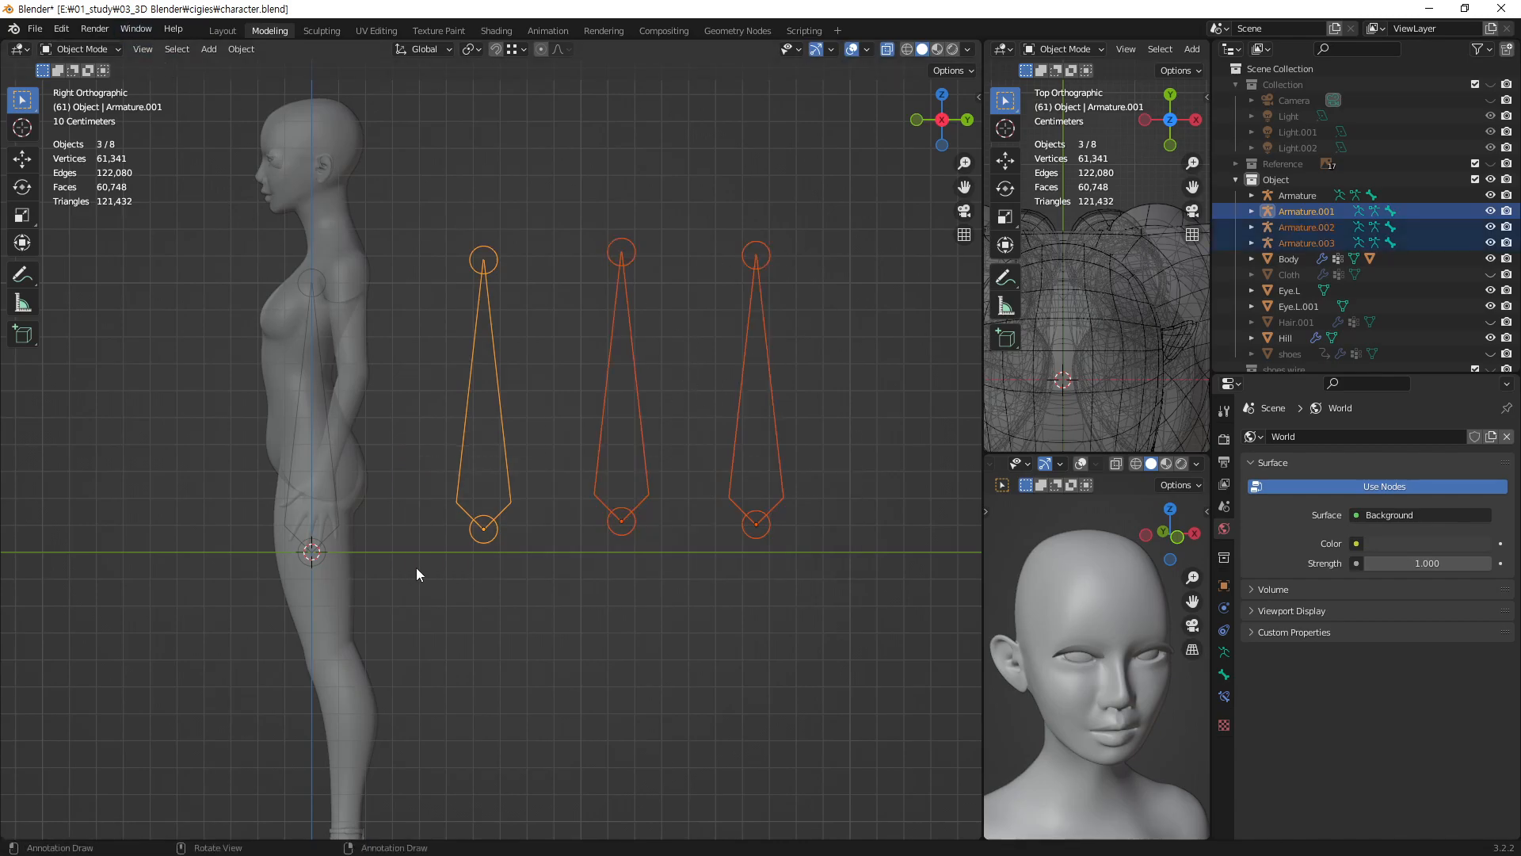
pyautogui.press('Tab')
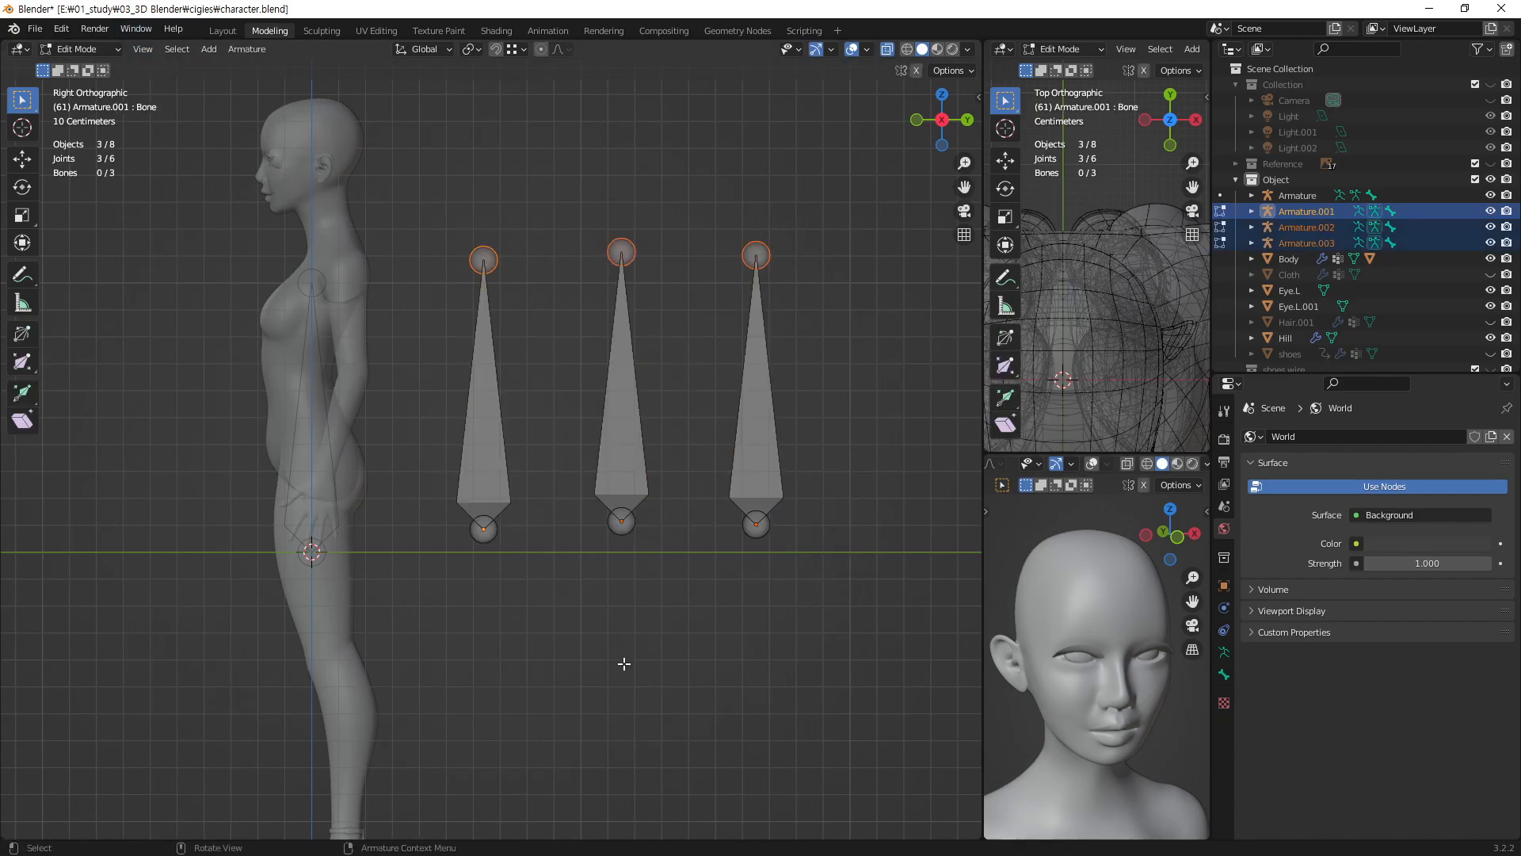
pyautogui.click(475, 410)
pyautogui.rightClick(483, 436)
pyautogui.click(483, 436)
pyautogui.click(624, 420)
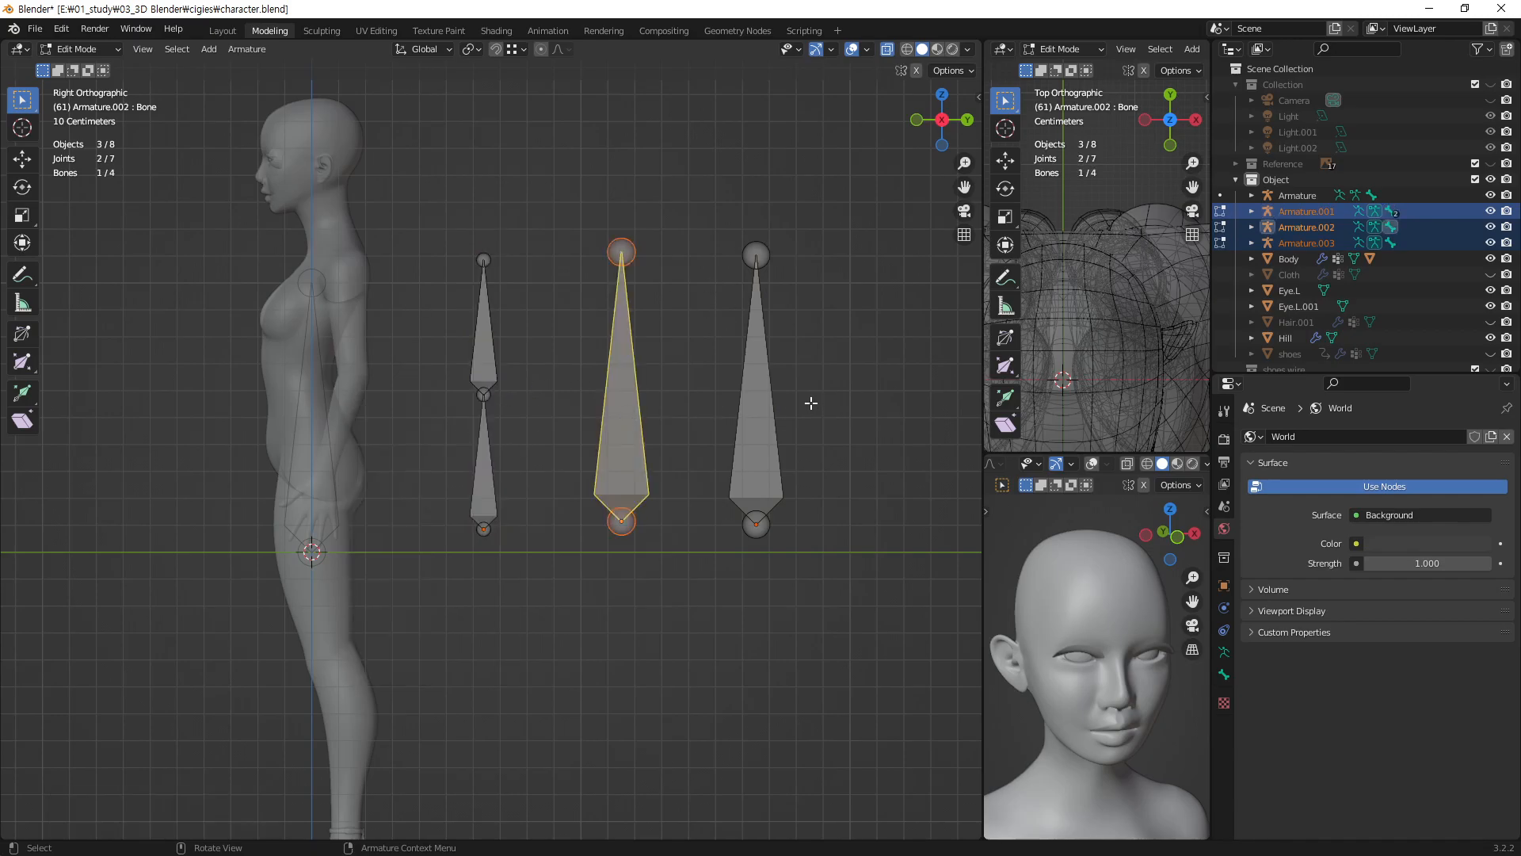
pyautogui.rightClick(607, 442)
pyautogui.click(607, 441)
pyautogui.click(759, 410)
pyautogui.rightClick(761, 410)
pyautogui.click(760, 411)
# - Bend the middle chain's central joint toward the body and the farthest chain's central joint about 0.09 m away from it
pyautogui.click(623, 388)
pyautogui.press('g')
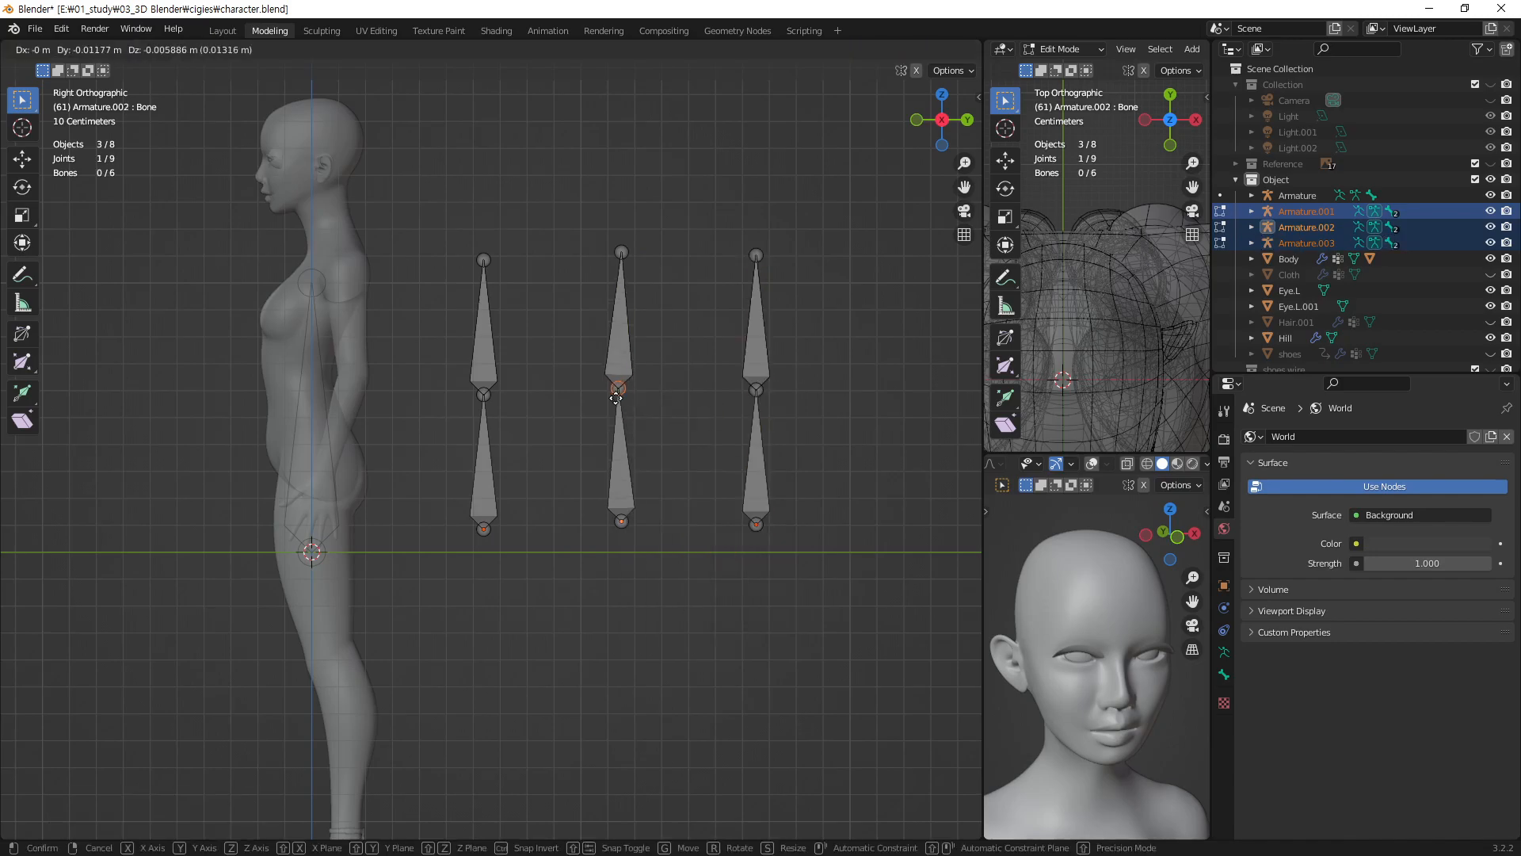
pyautogui.click(597, 405)
pyautogui.click(758, 393)
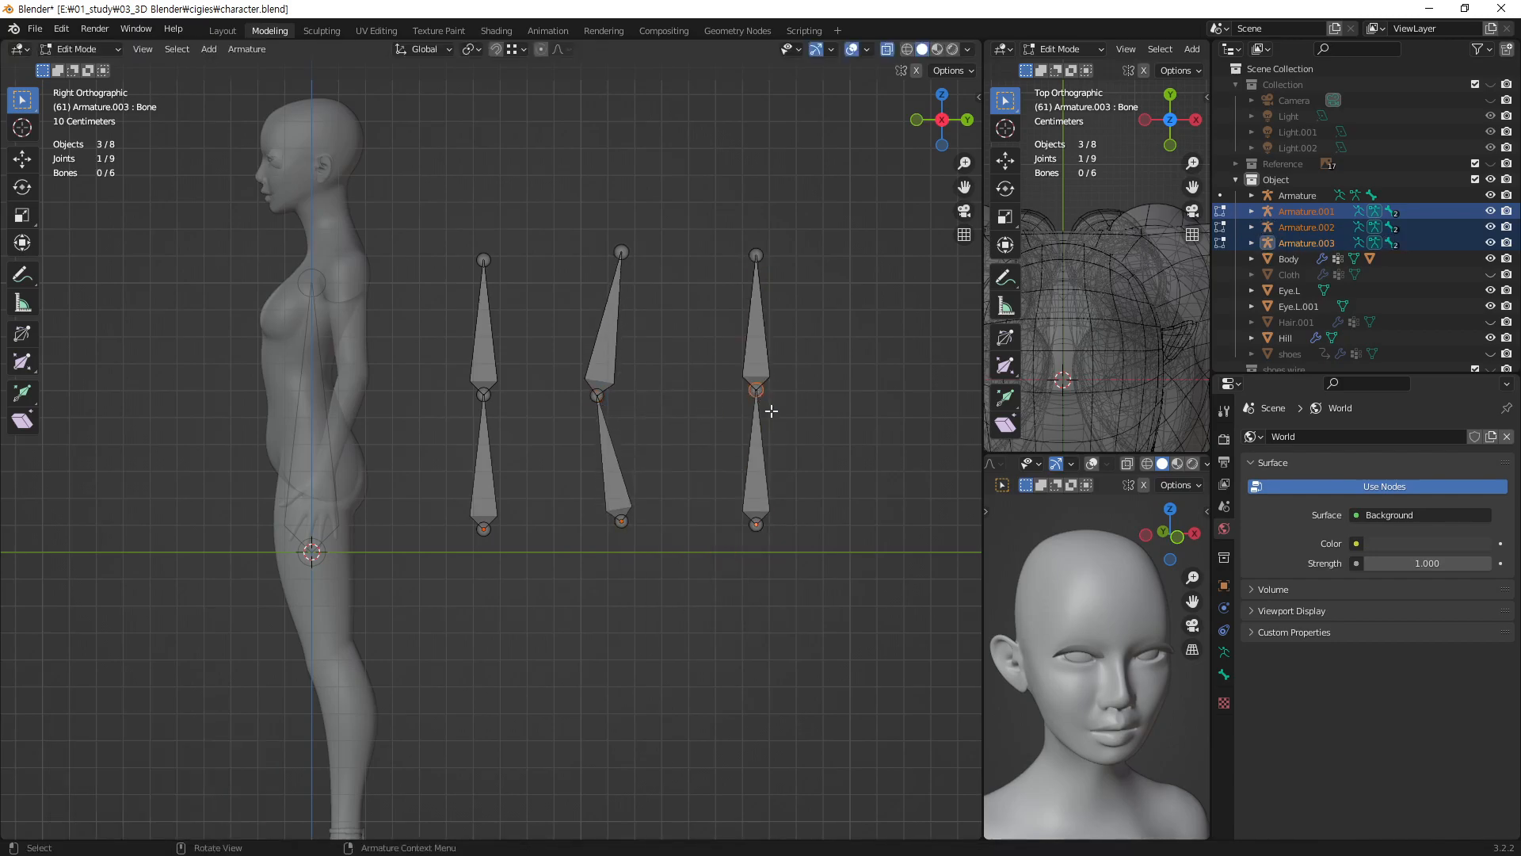
pyautogui.press('g')
pyautogui.click(794, 417)
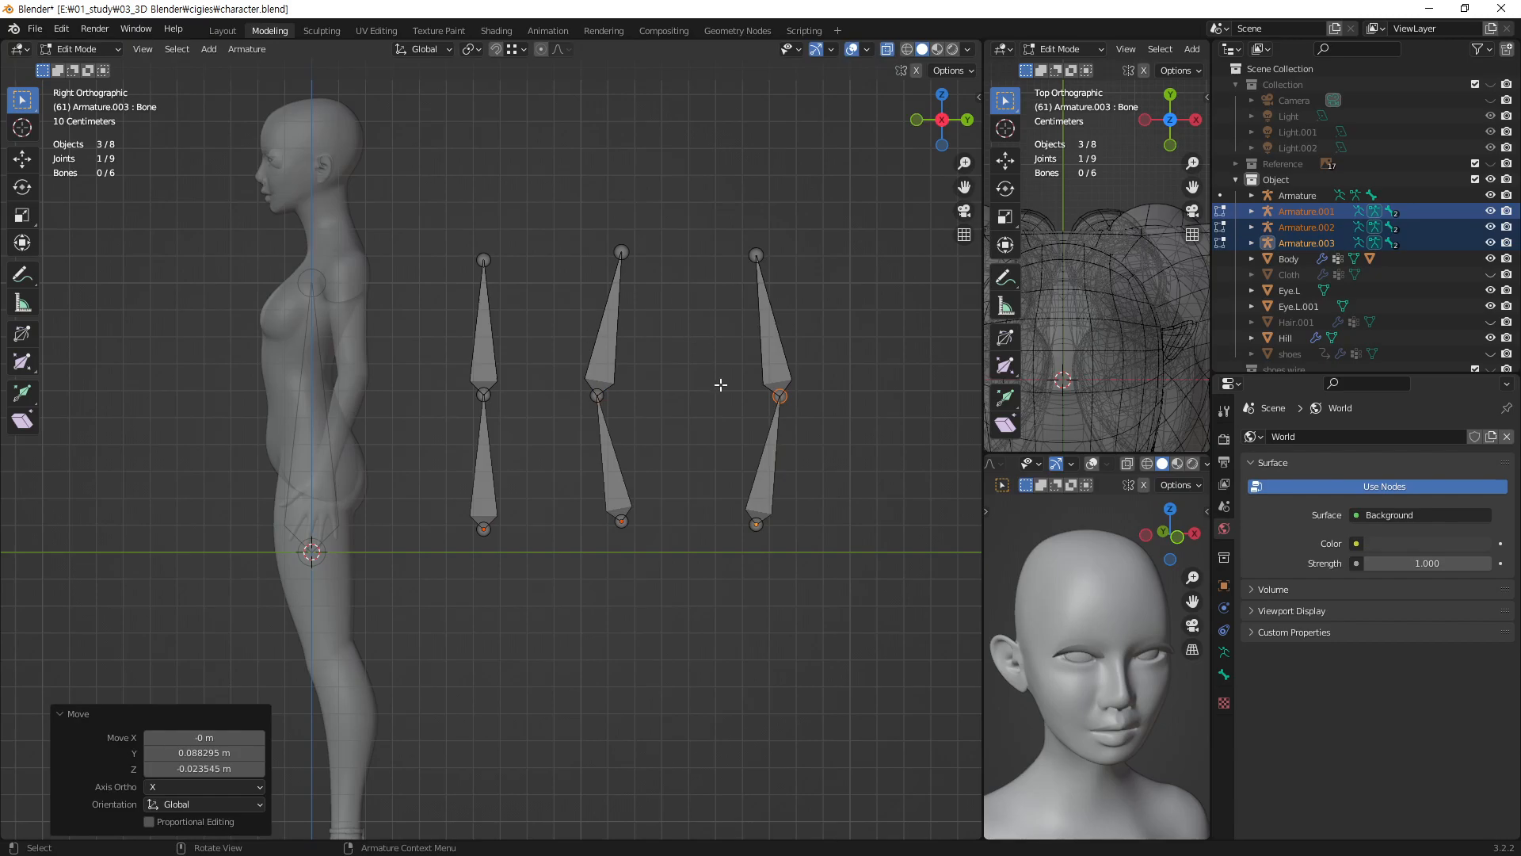
# - Annotate the chains with an upward arrow beside the straight one and arrows pointing to the bent joints of the other two
pyautogui.scroll(1, 721, 384)
pyautogui.keyDown('shift'); pyautogui.moveTo(741, 384); pyautogui.dragTo(648, 414, button='middle'); pyautogui.keyUp('shift')
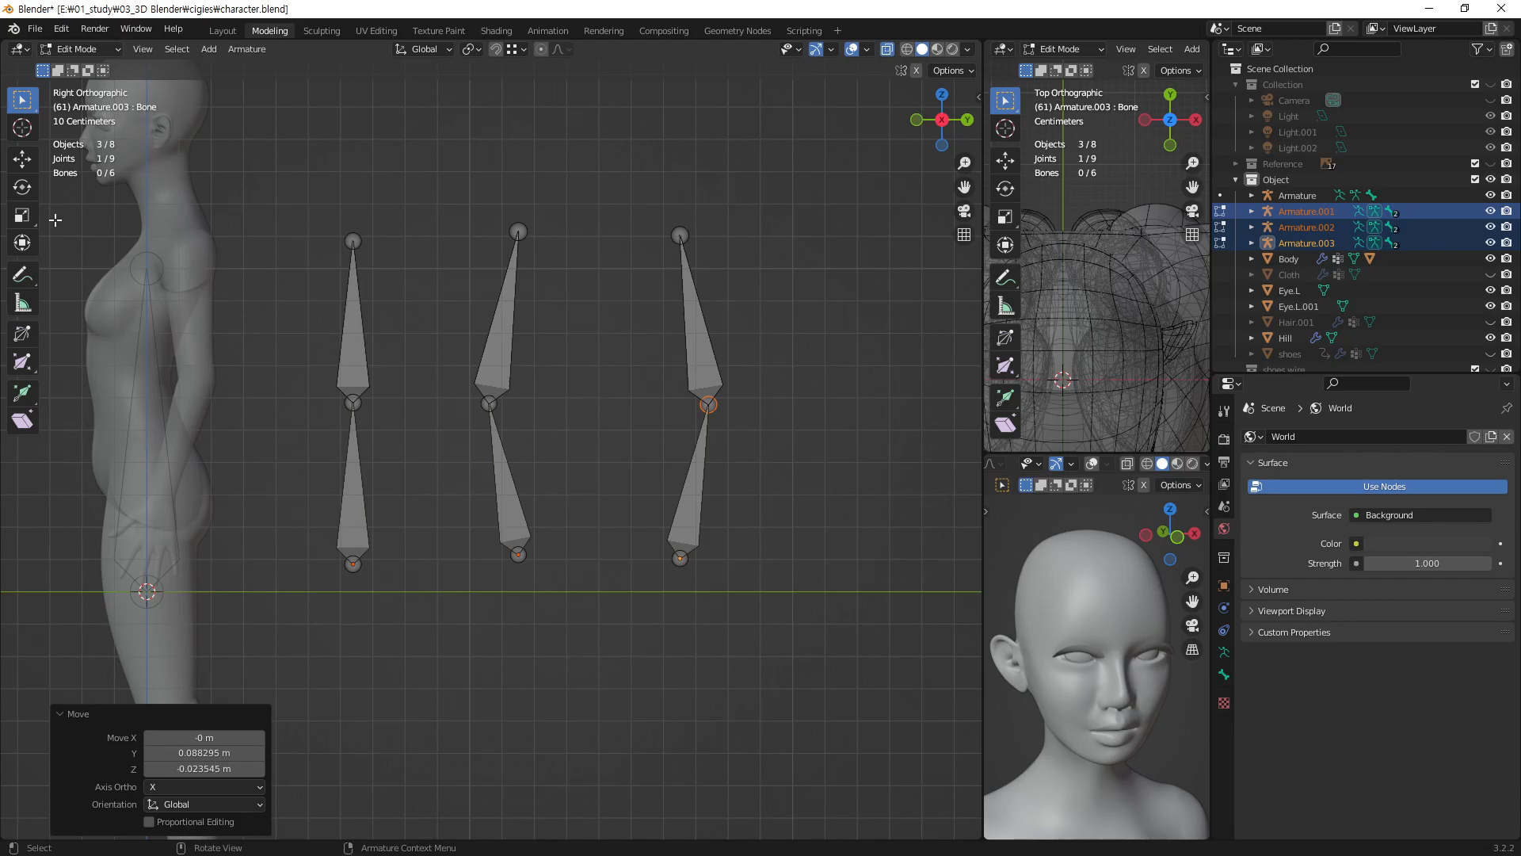
pyautogui.click(22, 275)
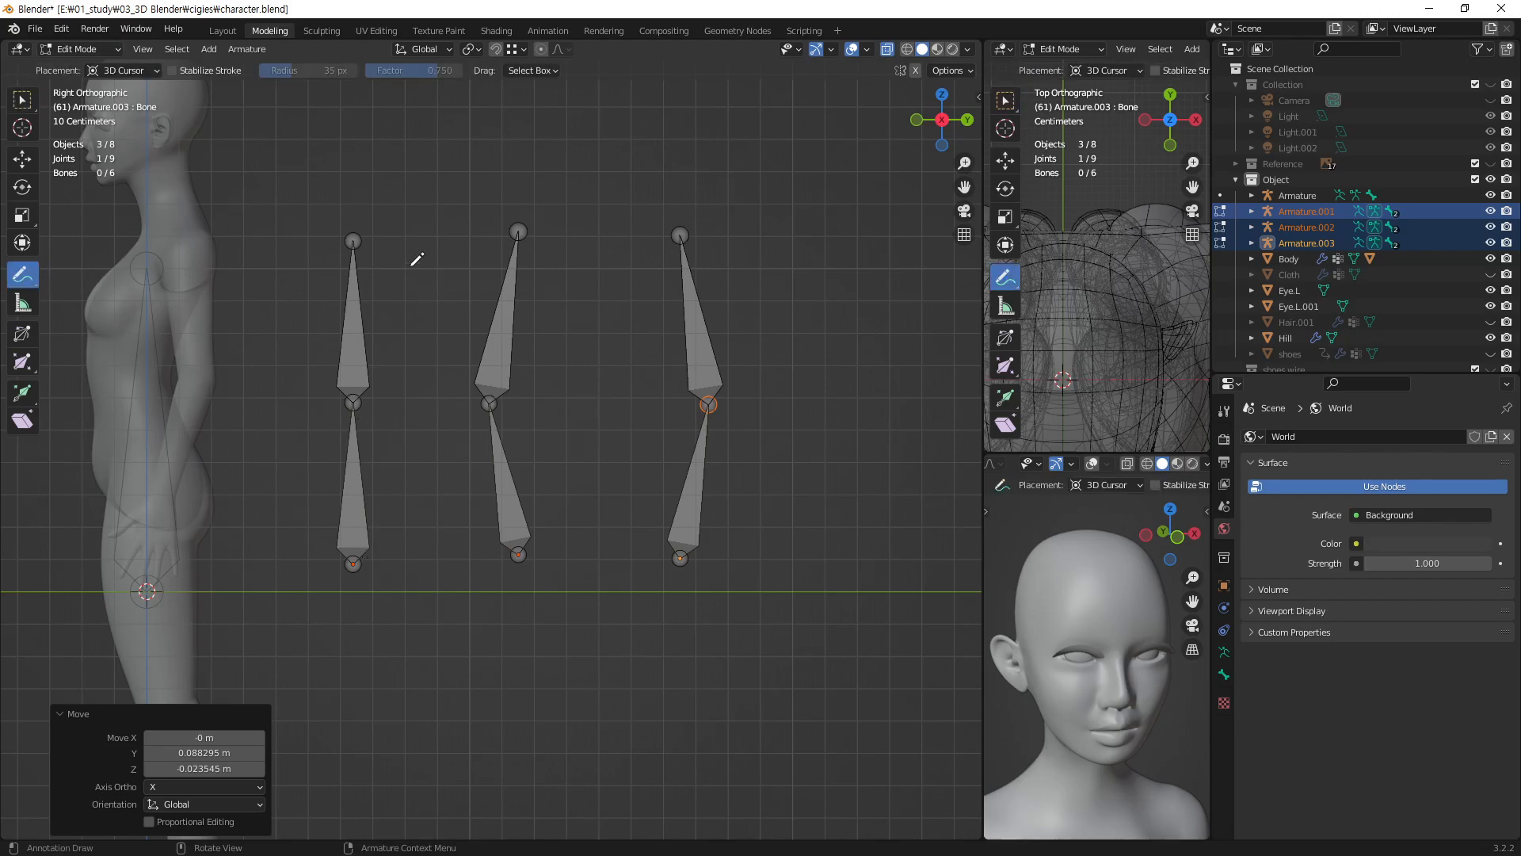
pyautogui.moveTo(392, 287)
pyautogui.mouseDown()
pyautogui.moveTo(405, 244)
pyautogui.moveTo(441, 277)
pyautogui.moveTo(403, 546)
pyautogui.mouseUp()
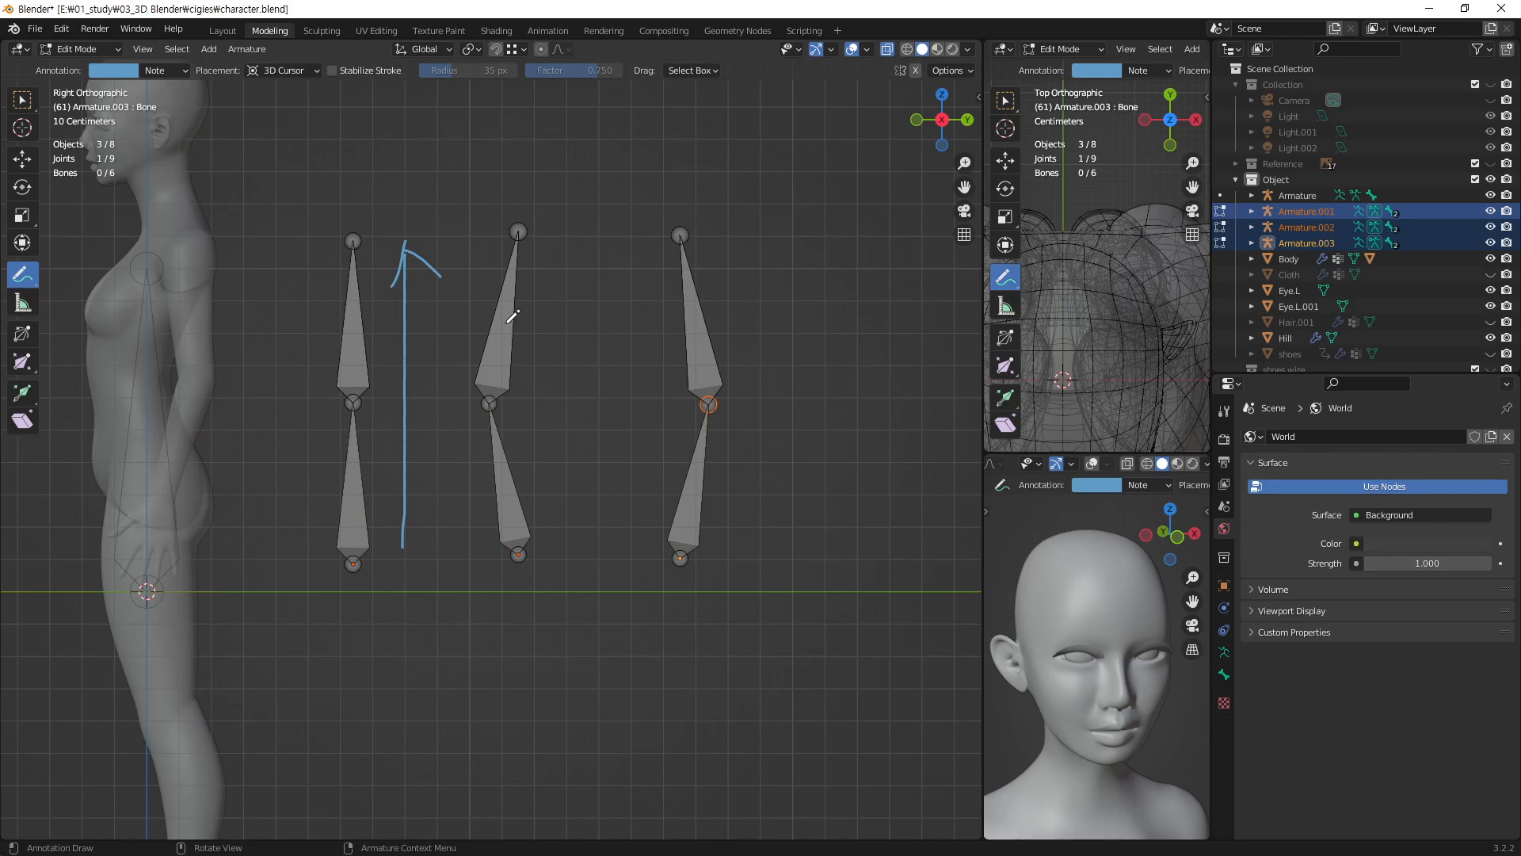
pyautogui.moveTo(533, 387)
pyautogui.mouseDown()
pyautogui.moveTo(546, 424)
pyautogui.moveTo(586, 410)
pyautogui.mouseUp()
pyautogui.moveTo(672, 385)
pyautogui.mouseDown()
pyautogui.moveTo(688, 408)
pyautogui.moveTo(662, 433)
pyautogui.moveTo(618, 420)
pyautogui.mouseUp()
pyautogui.click(23, 100)
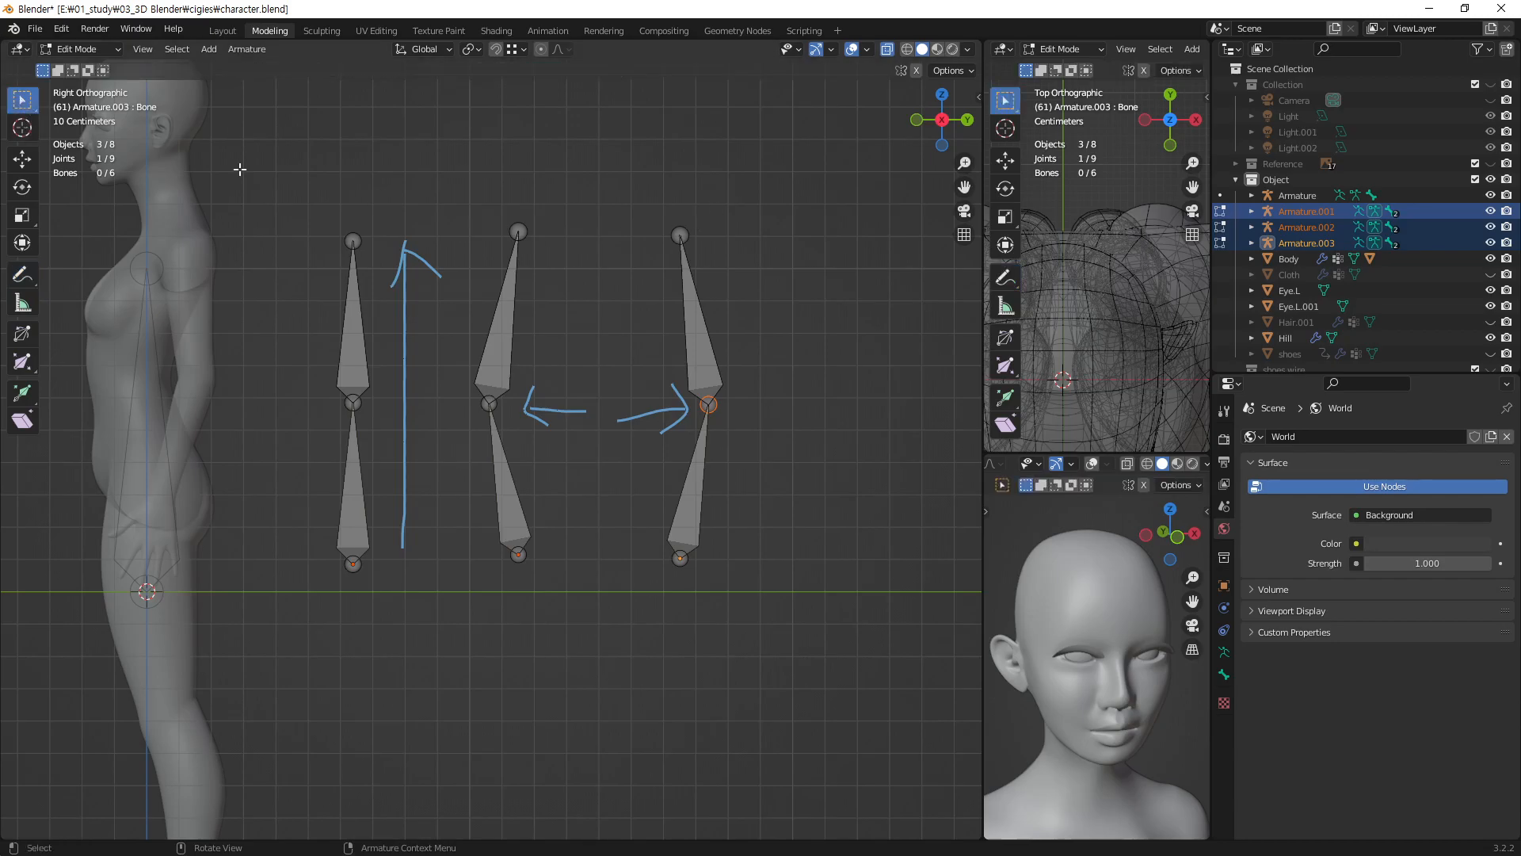
# - Extrude a short bone upward from the top joint of each of the three chains
pyautogui.click(352, 240)
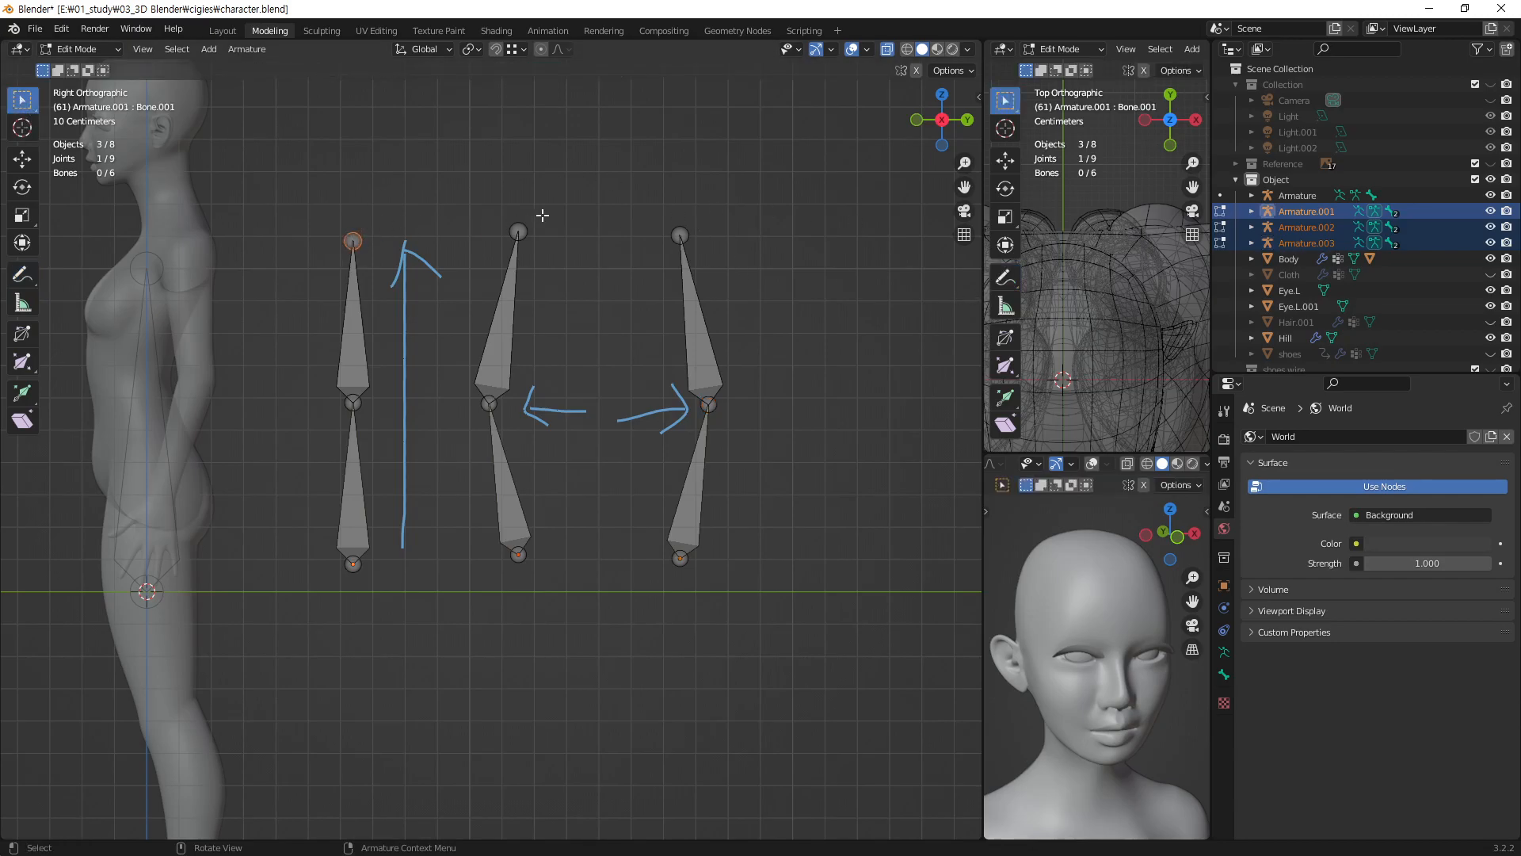
pyautogui.keyDown('shift'); pyautogui.click(517, 230); pyautogui.keyUp('shift')
pyautogui.keyDown('shift'); pyautogui.click(680, 236); pyautogui.keyUp('shift')
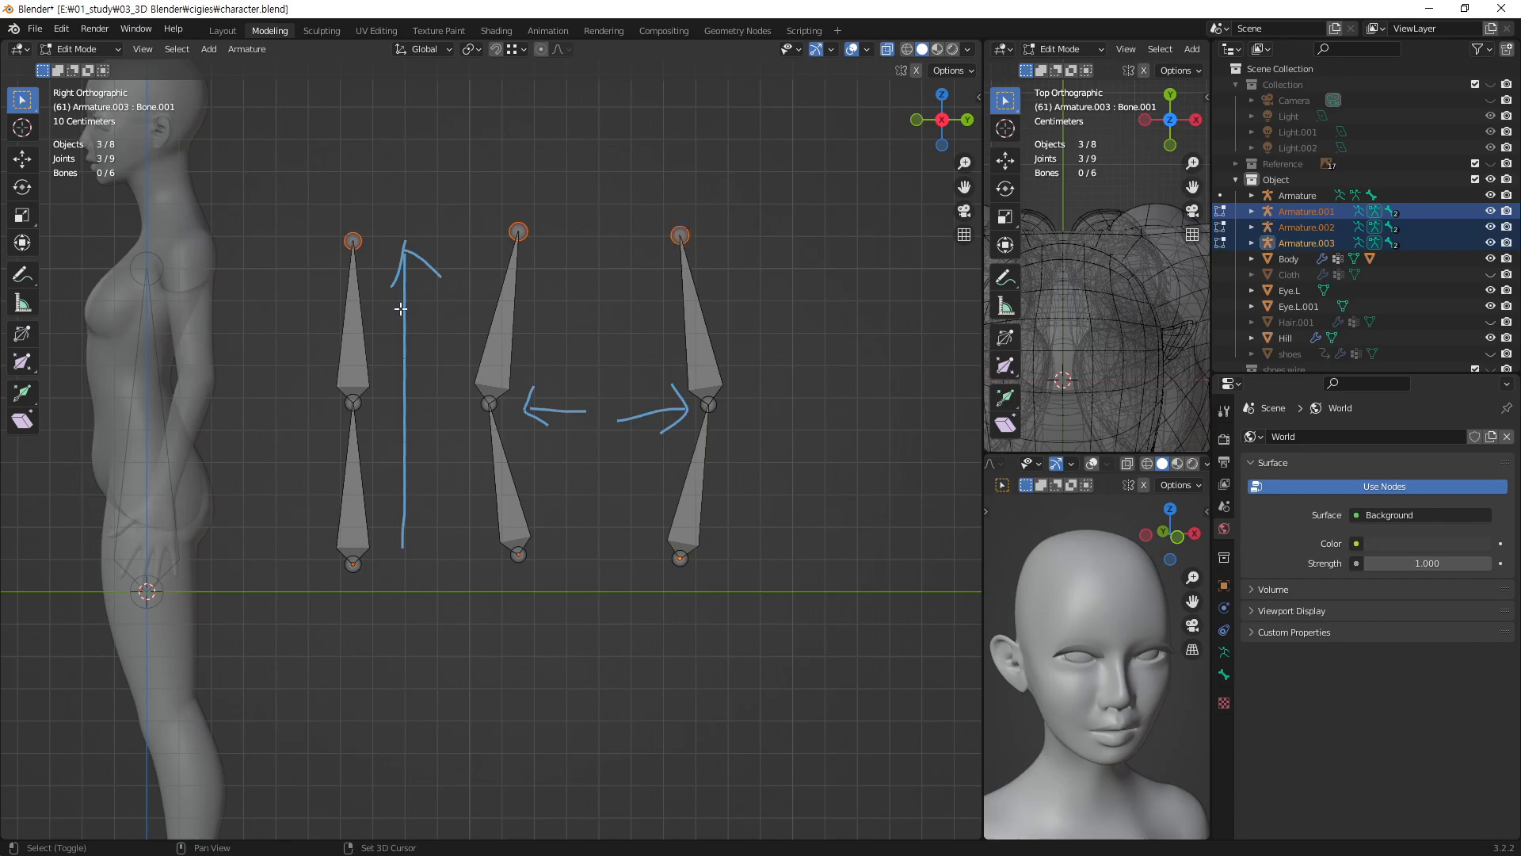
pyautogui.press('e')
pyautogui.click(580, 180)
pyautogui.click(595, 282)
# - In Pose Mode, add an Inverse Kinematics constraint to the straight chain's middle bone, targeting its top bone
pyautogui.click(92, 50)
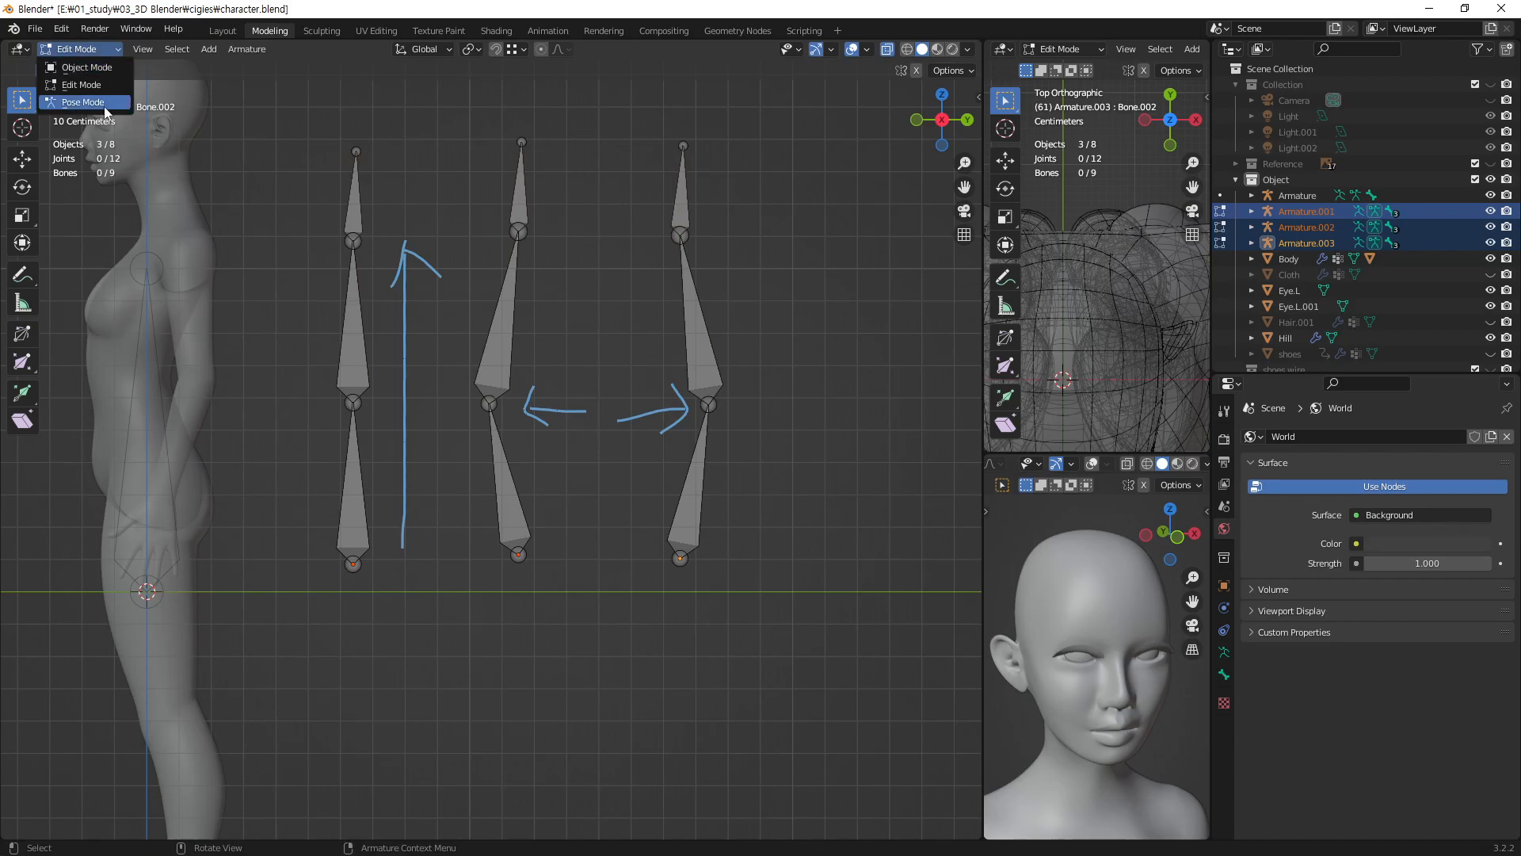
pyautogui.press('Return')
pyautogui.click(357, 210)
pyautogui.keyDown('shift'); pyautogui.click(353, 315); pyautogui.keyUp('shift')
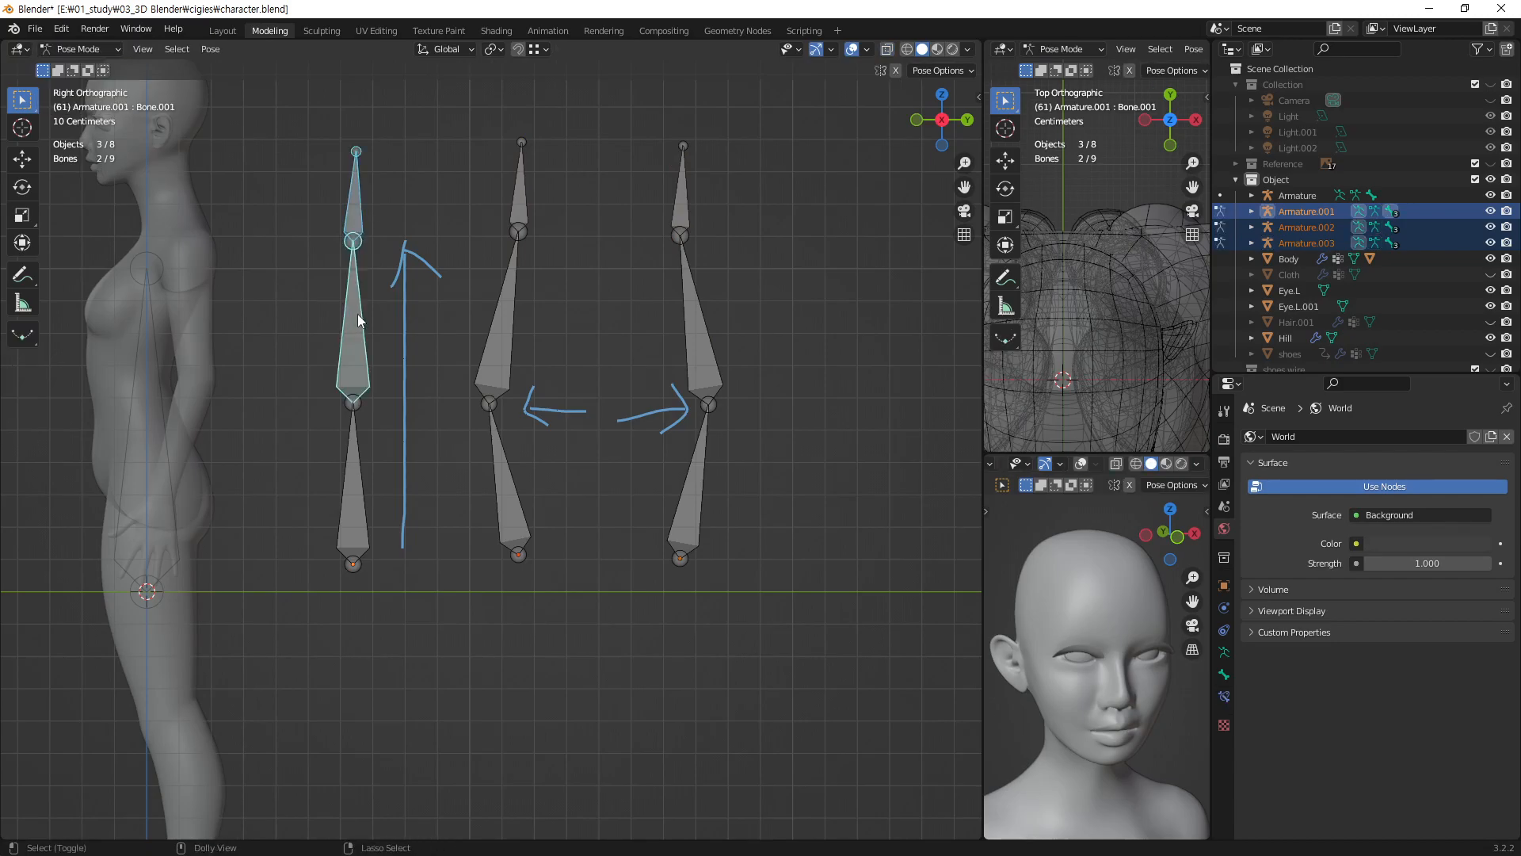
pyautogui.hotkey('ctrl', 'shift', 'c')
pyautogui.click(372, 376)
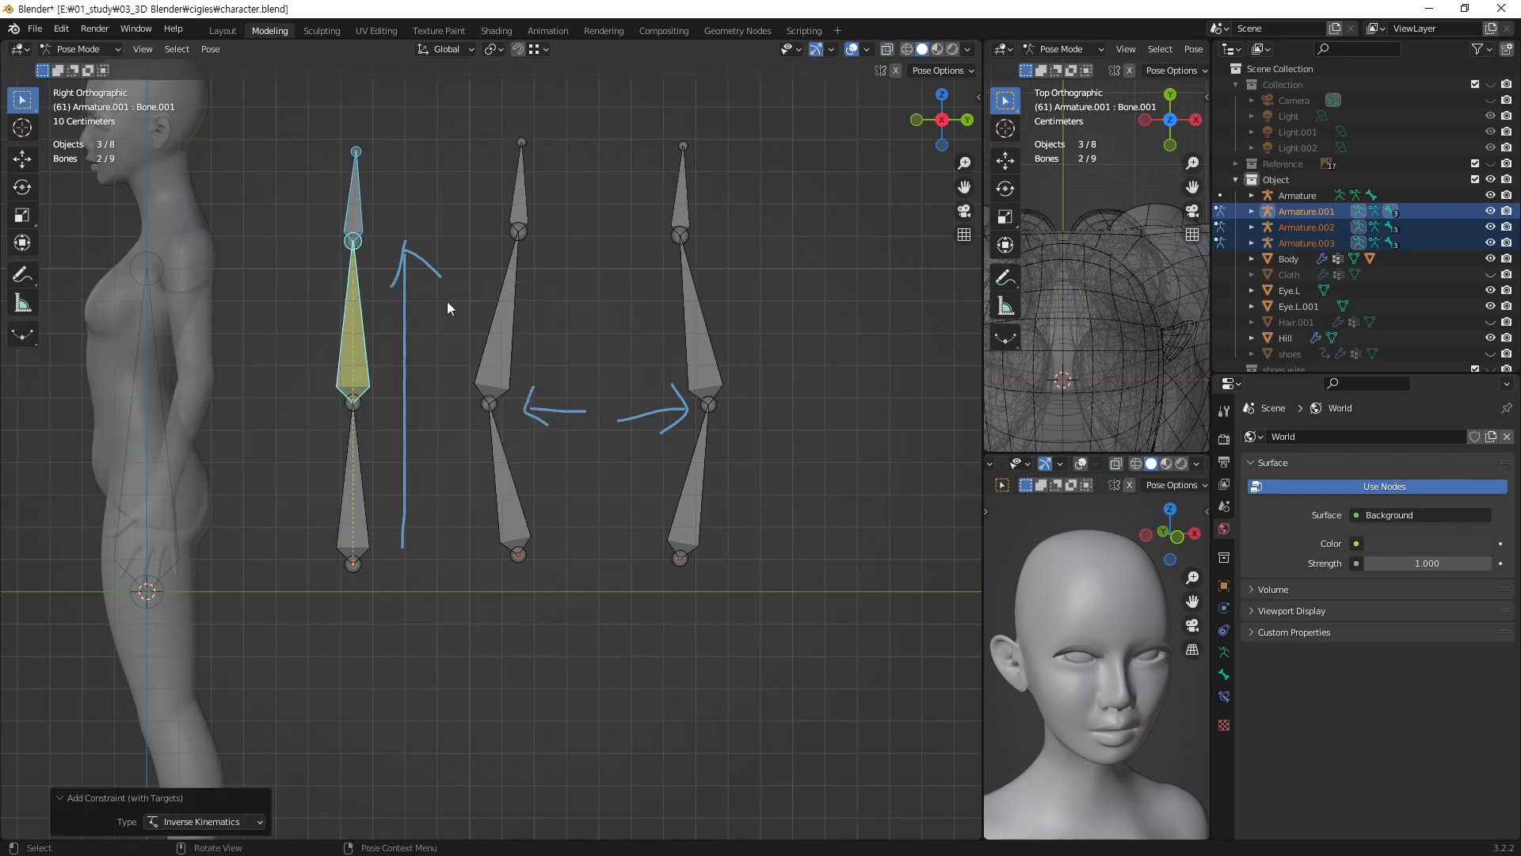
# - Add an Inverse Kinematics constraint to the middle bone of the chain bent toward the body, targeting its top bone
pyautogui.click(518, 214)
pyautogui.keyDown('shift'); pyautogui.click(496, 314); pyautogui.keyUp('shift')
pyautogui.hotkey('ctrl', 'shift', 'c')
pyautogui.click(505, 316)
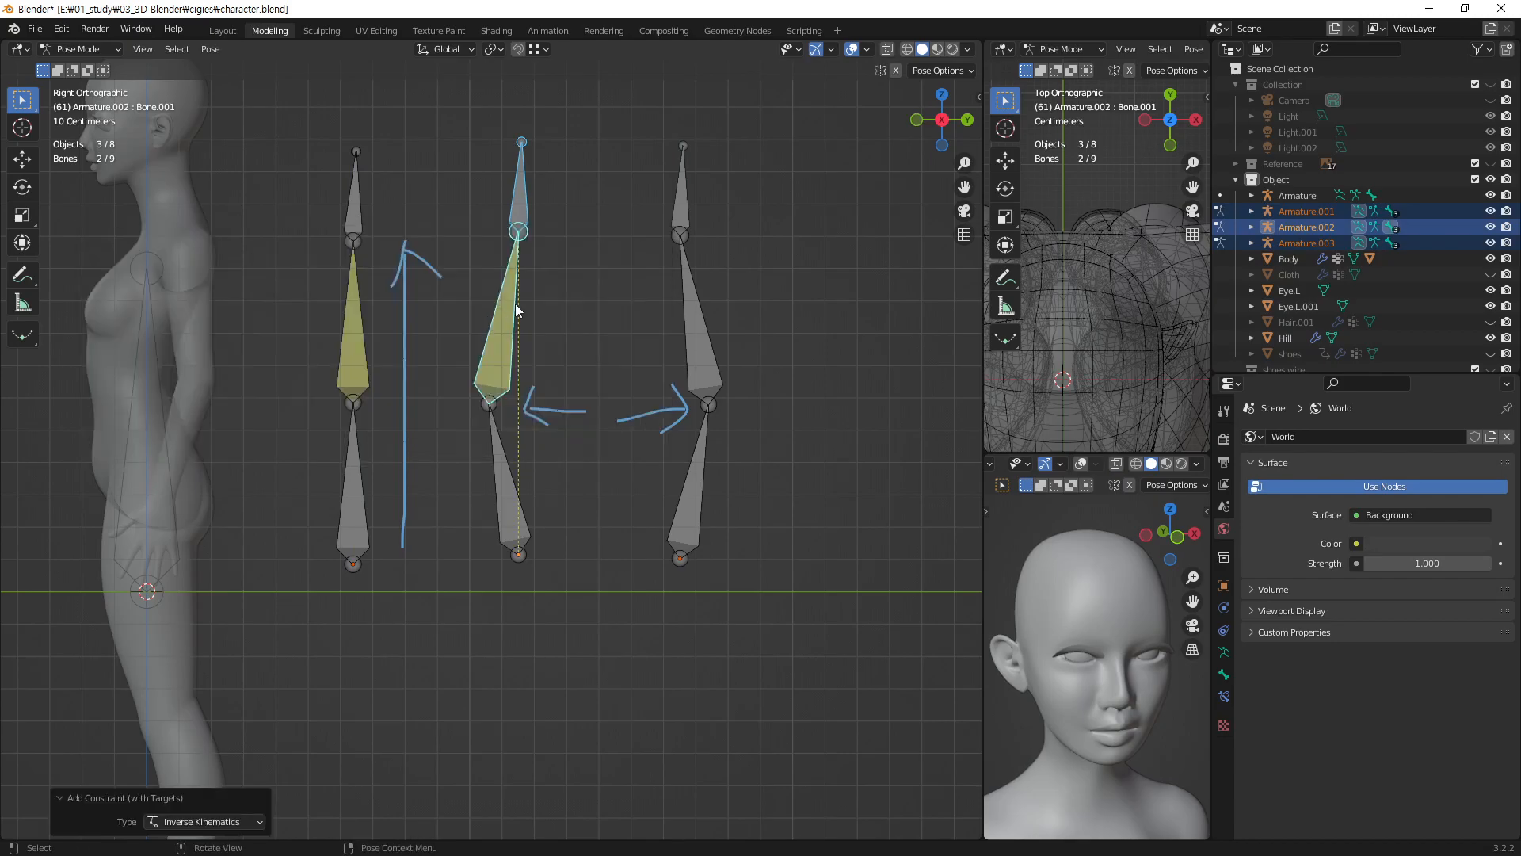
# - Add an Inverse Kinematics constraint to the middle bone of the chain bent away from the body, targeting its top bone
pyautogui.click(678, 199)
pyautogui.keyDown('shift'); pyautogui.click(696, 339); pyautogui.keyUp('shift')
pyautogui.hotkey('ctrl', 'shift', 'c')
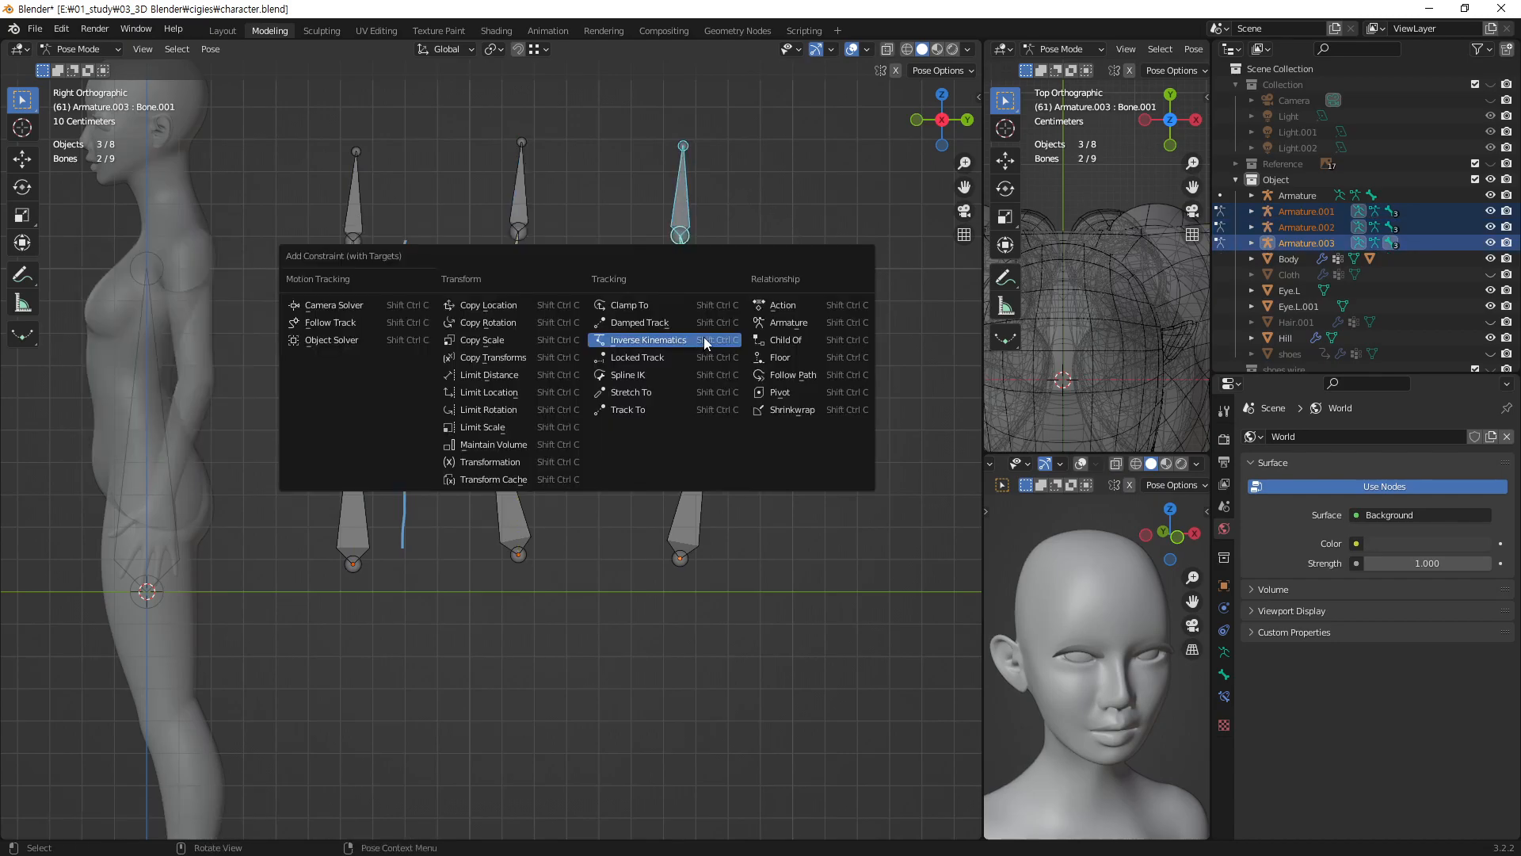
pyautogui.click(703, 336)
pyautogui.click(595, 313)
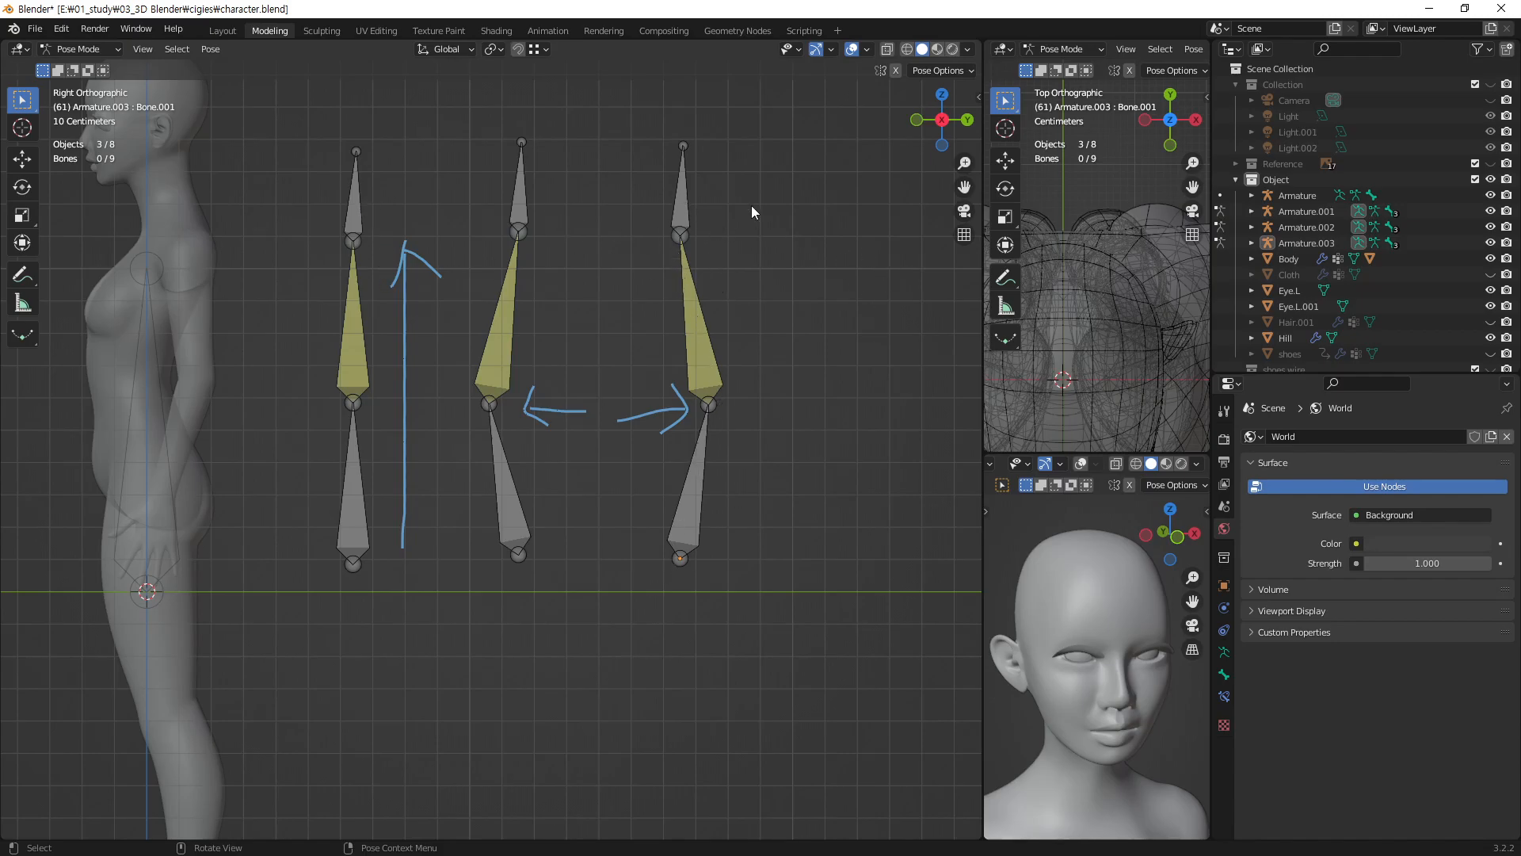
# - Annotate the bent chains with circles around both bent joints, an angle mark in each bend direction, a large circle and a downward arrow
pyautogui.click(22, 275)
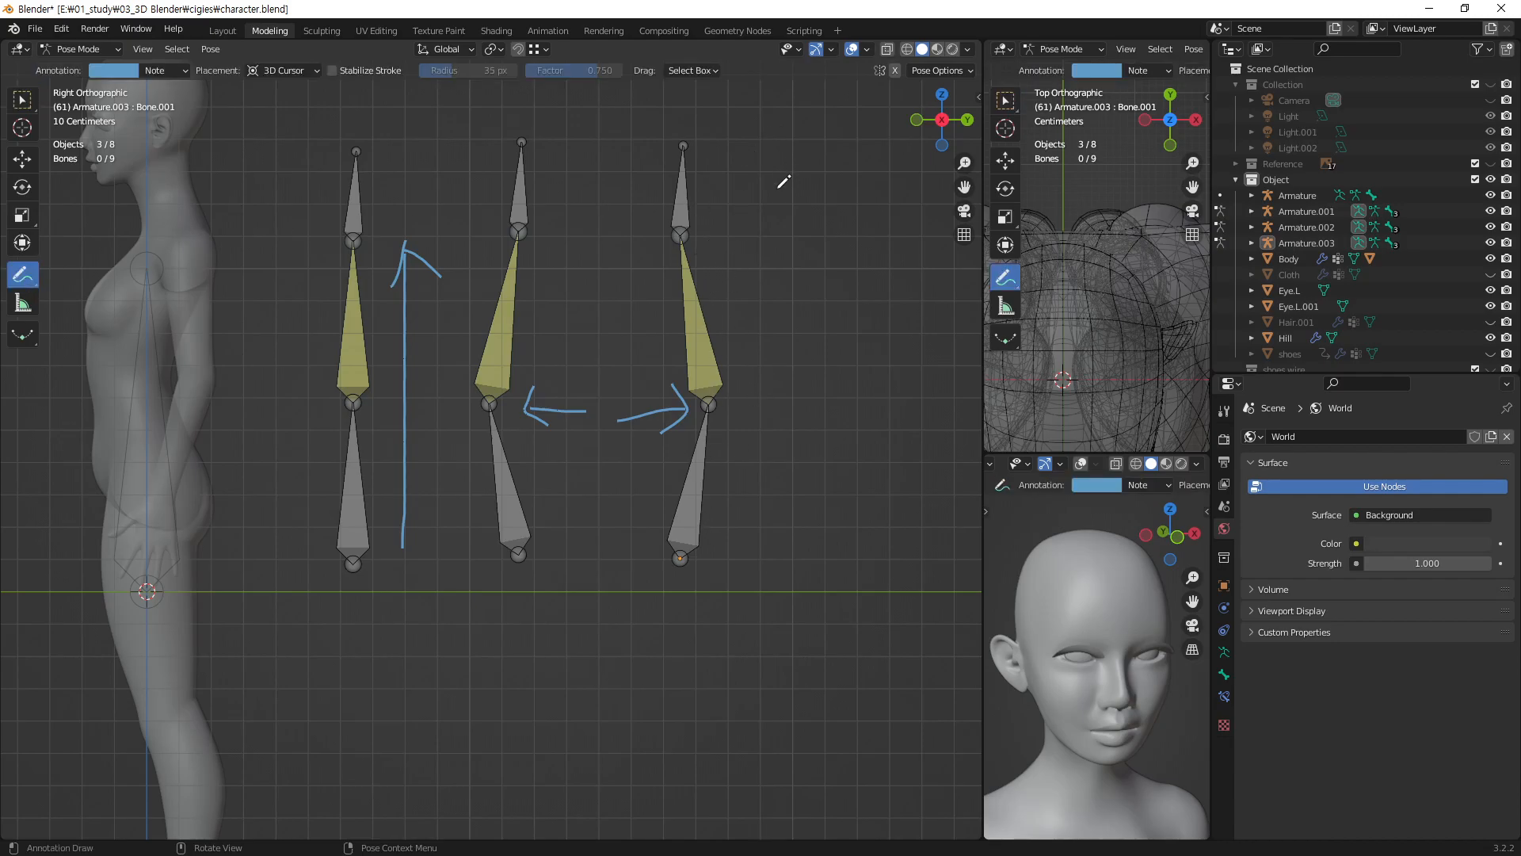
pyautogui.moveTo(829, 229)
pyautogui.mouseDown()
pyautogui.moveTo(792, 238)
pyautogui.moveTo(804, 116)
pyautogui.moveTo(858, 366)
pyautogui.moveTo(838, 460)
pyautogui.moveTo(782, 542)
pyautogui.mouseUp()
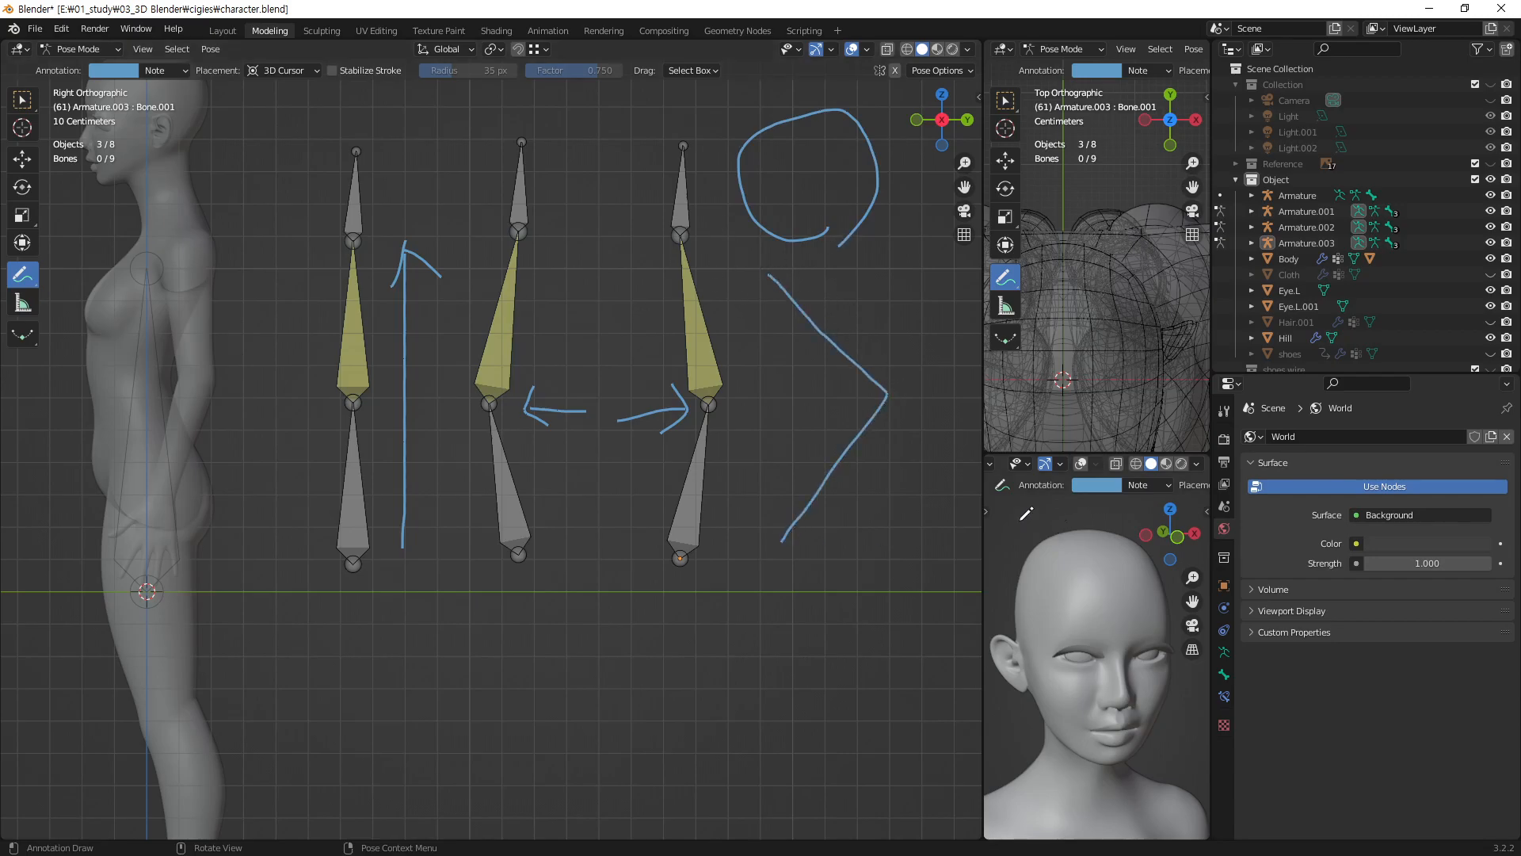
pyautogui.moveTo(744, 413)
pyautogui.mouseDown()
pyautogui.moveTo(681, 410)
pyautogui.moveTo(748, 365)
pyautogui.moveTo(746, 402)
pyautogui.mouseUp()
pyautogui.moveTo(497, 426)
pyautogui.mouseDown()
pyautogui.moveTo(497, 365)
pyautogui.moveTo(527, 400)
pyautogui.mouseUp()
pyautogui.moveTo(564, 114)
pyautogui.mouseDown()
pyautogui.moveTo(552, 240)
pyautogui.moveTo(626, 187)
pyautogui.mouseUp()
pyautogui.moveTo(586, 290)
pyautogui.mouseDown()
pyautogui.moveTo(456, 379)
pyautogui.moveTo(561, 511)
pyautogui.mouseUp()
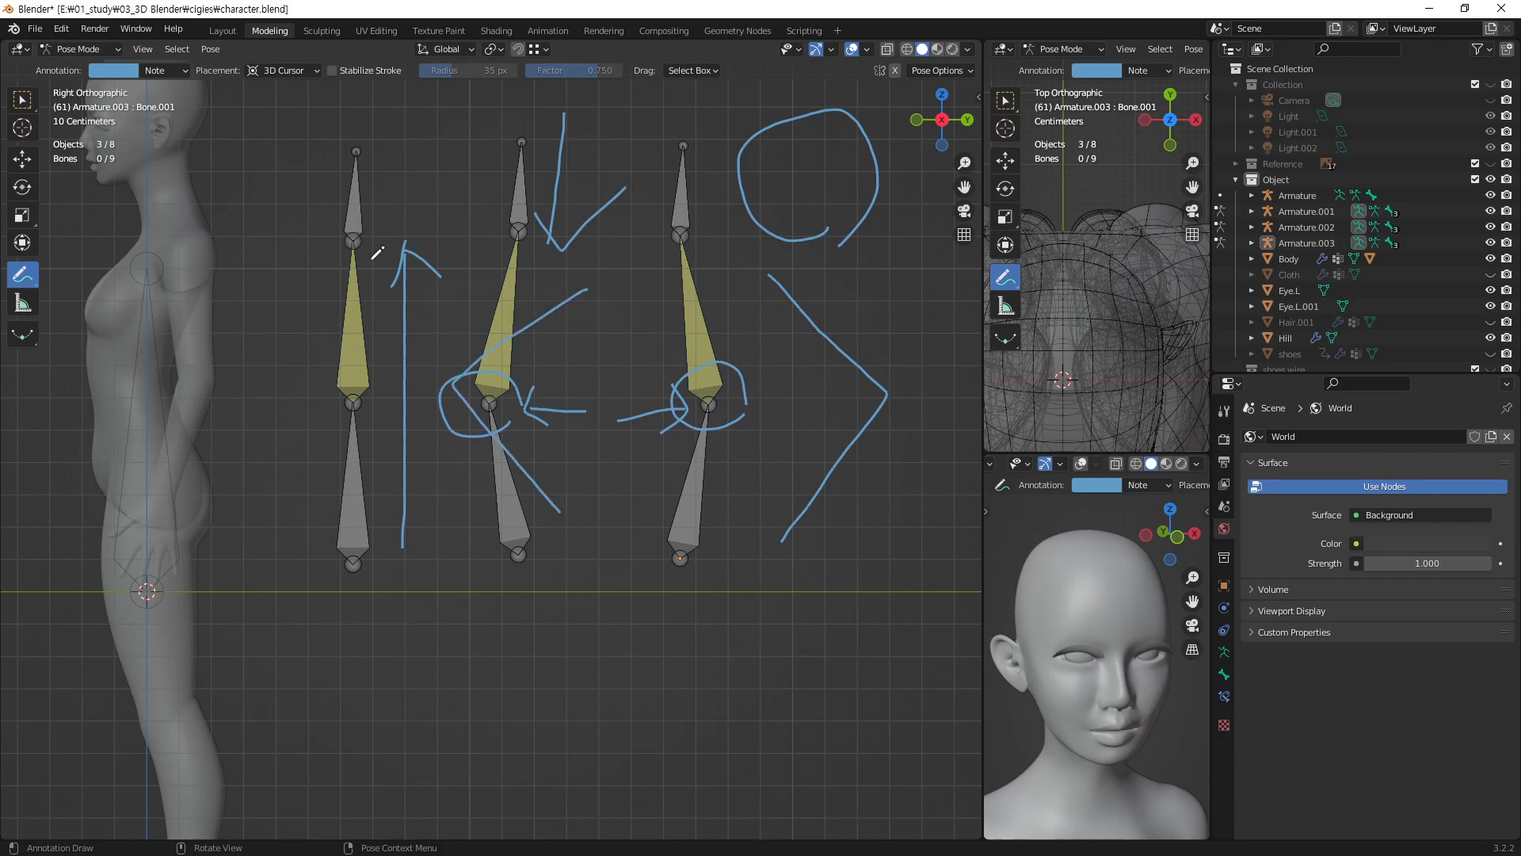
# - Annotate the straight chain with downward arrows, a vertical line beside it and horizontal arrows pointing to both sides
pyautogui.moveTo(402, 136)
pyautogui.mouseDown()
pyautogui.moveTo(402, 200)
pyautogui.moveTo(434, 189)
pyautogui.mouseUp()
pyautogui.moveTo(302, 214); pyautogui.dragTo(289, 554)
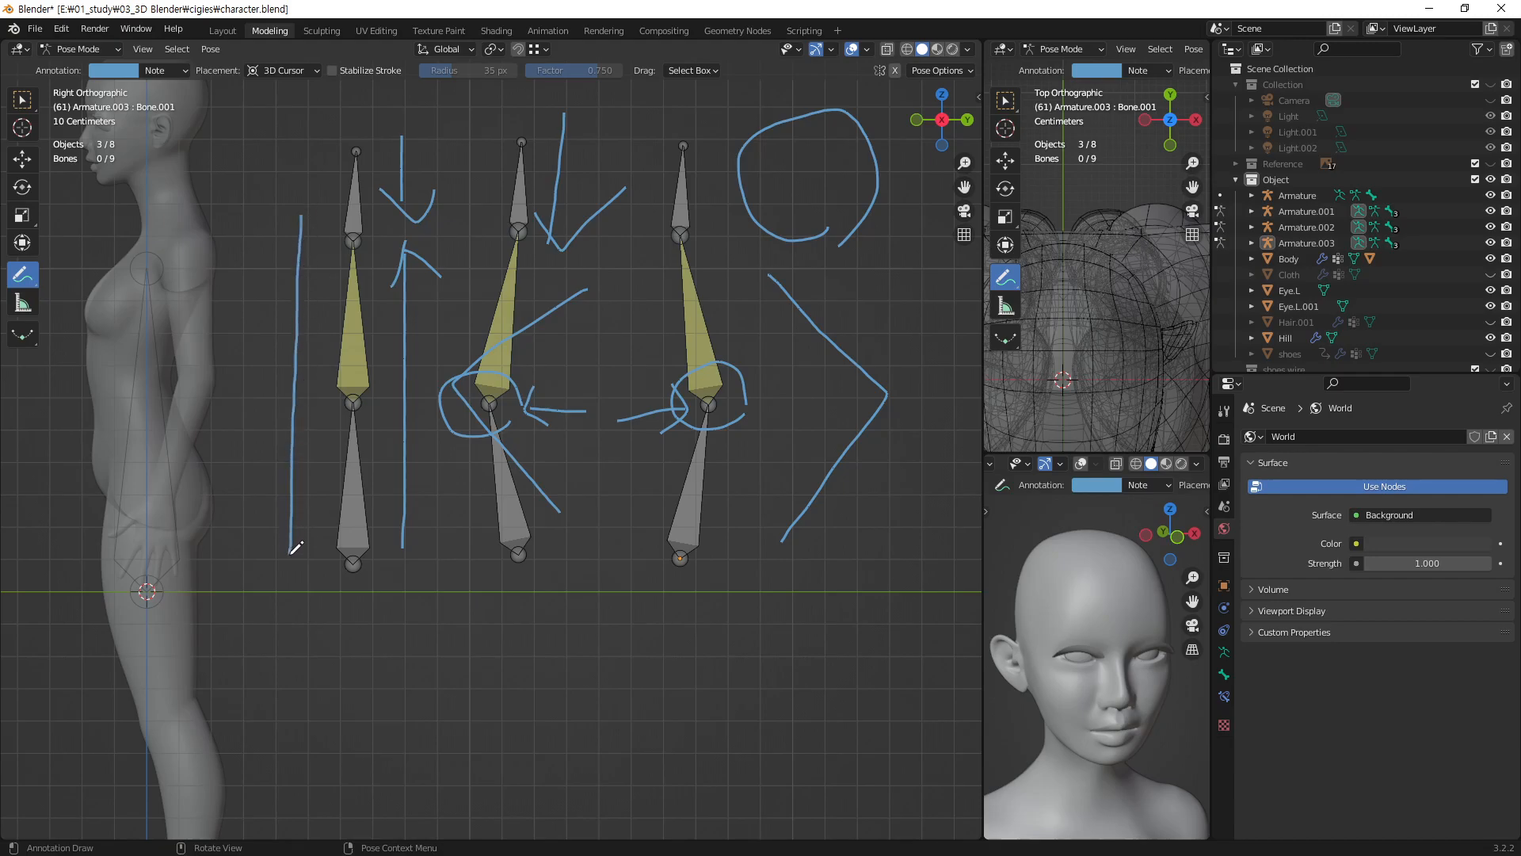
pyautogui.moveTo(290, 107)
pyautogui.mouseDown()
pyautogui.moveTo(292, 188)
pyautogui.moveTo(325, 143)
pyautogui.mouseUp()
pyautogui.moveTo(215, 380)
pyautogui.mouseDown()
pyautogui.moveTo(271, 380)
pyautogui.moveTo(215, 381)
pyautogui.mouseUp()
pyautogui.moveTo(216, 381)
pyautogui.mouseDown()
pyautogui.moveTo(269, 402)
pyautogui.moveTo(450, 374)
pyautogui.moveTo(366, 406)
pyautogui.mouseUp()
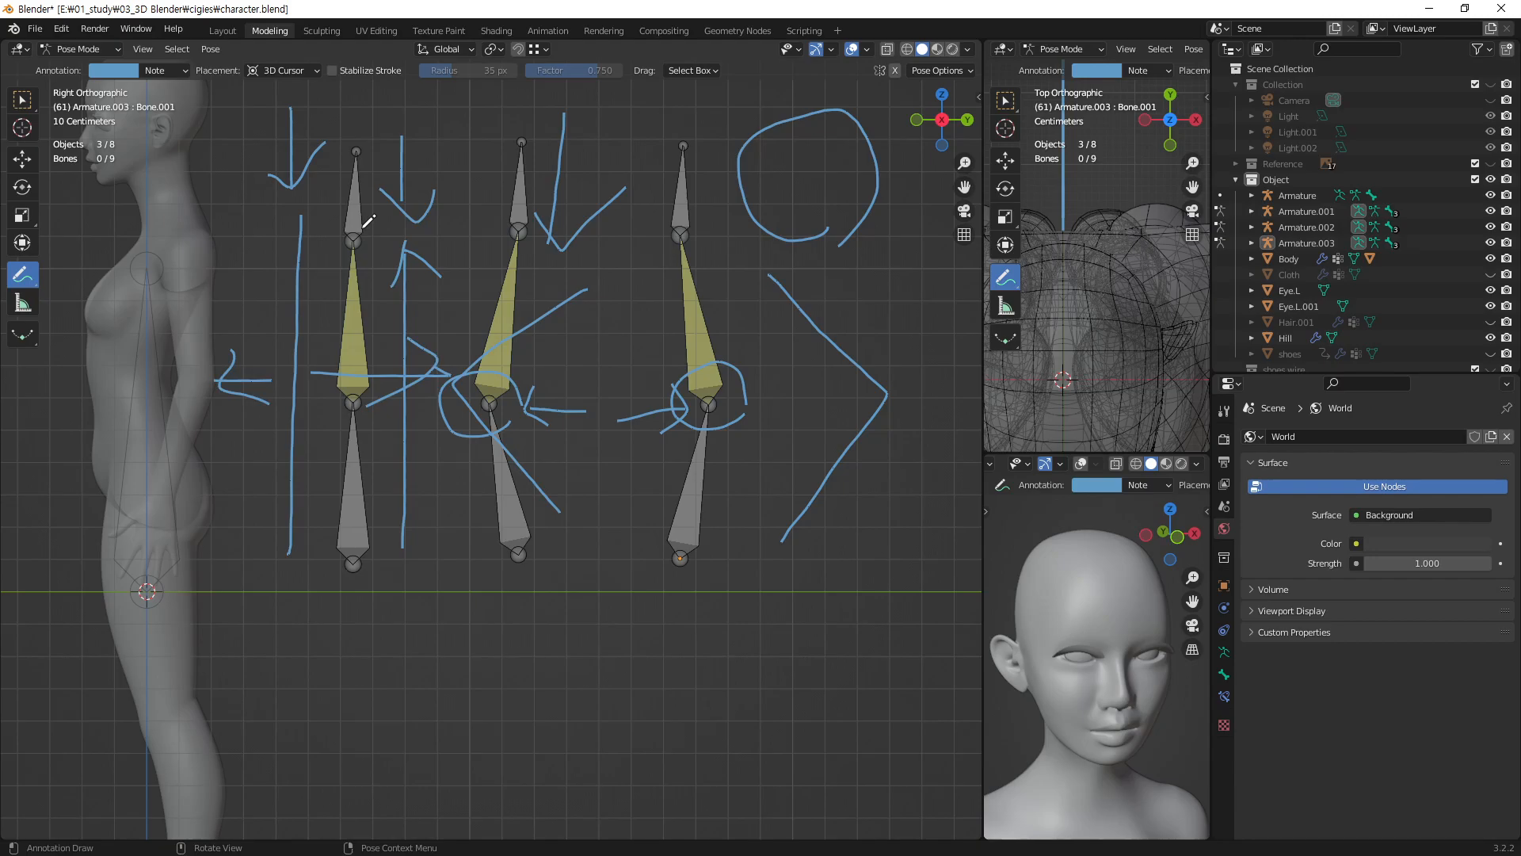
# - Write an X and a 1 below the chain bent toward the body and a 2 below the other bent chain, then return to the selection tool
pyautogui.moveTo(536, 572); pyautogui.dragTo(516, 570)
pyautogui.moveTo(524, 638); pyautogui.dragTo(540, 696)
pyautogui.moveTo(683, 622)
pyautogui.mouseDown()
pyautogui.moveTo(703, 651)
pyautogui.moveTo(752, 650)
pyautogui.mouseUp()
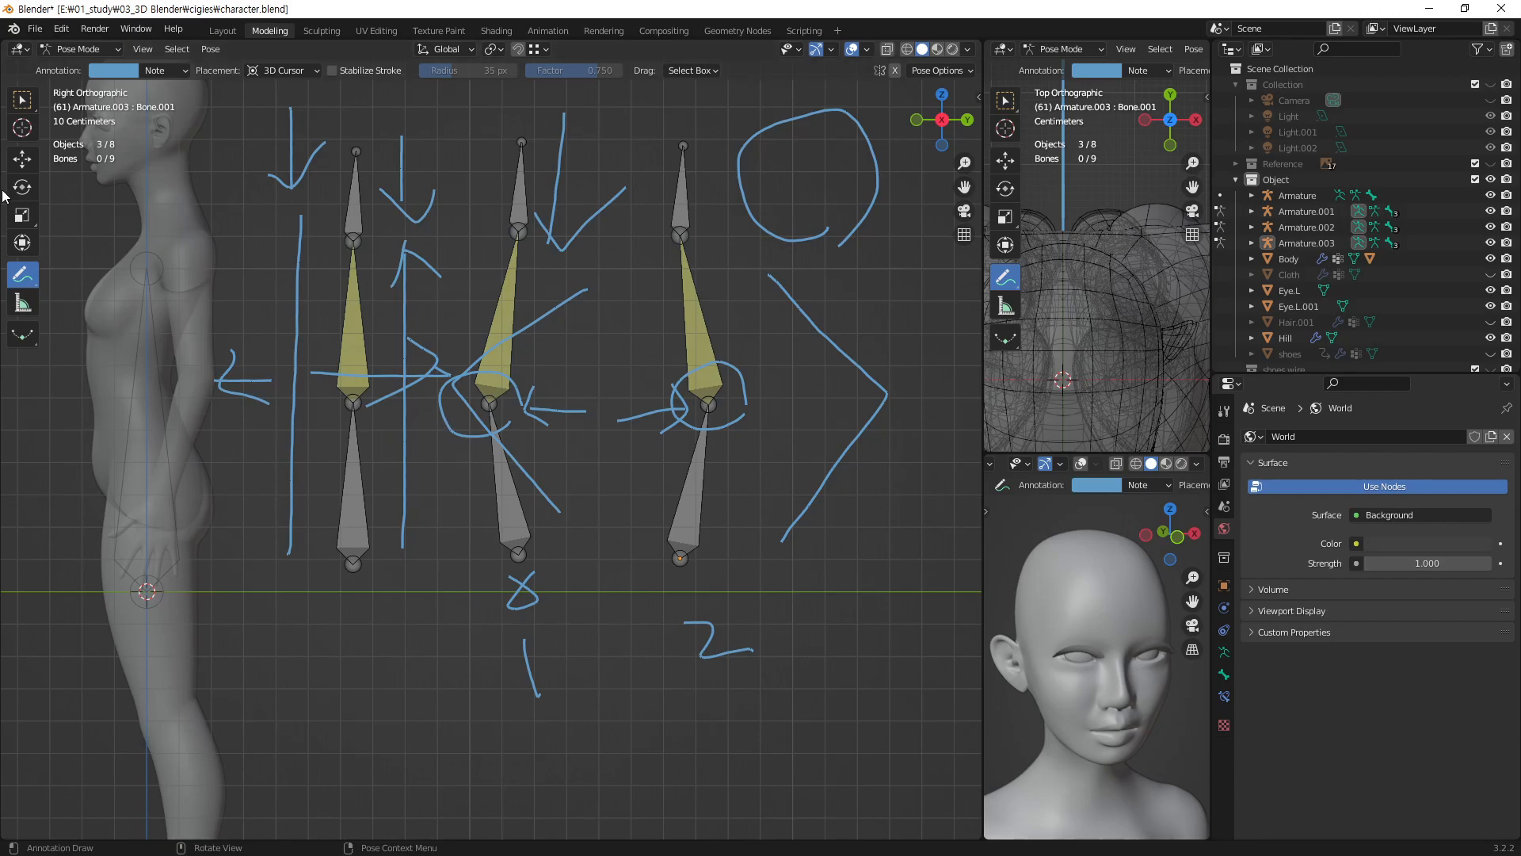
pyautogui.press('w')
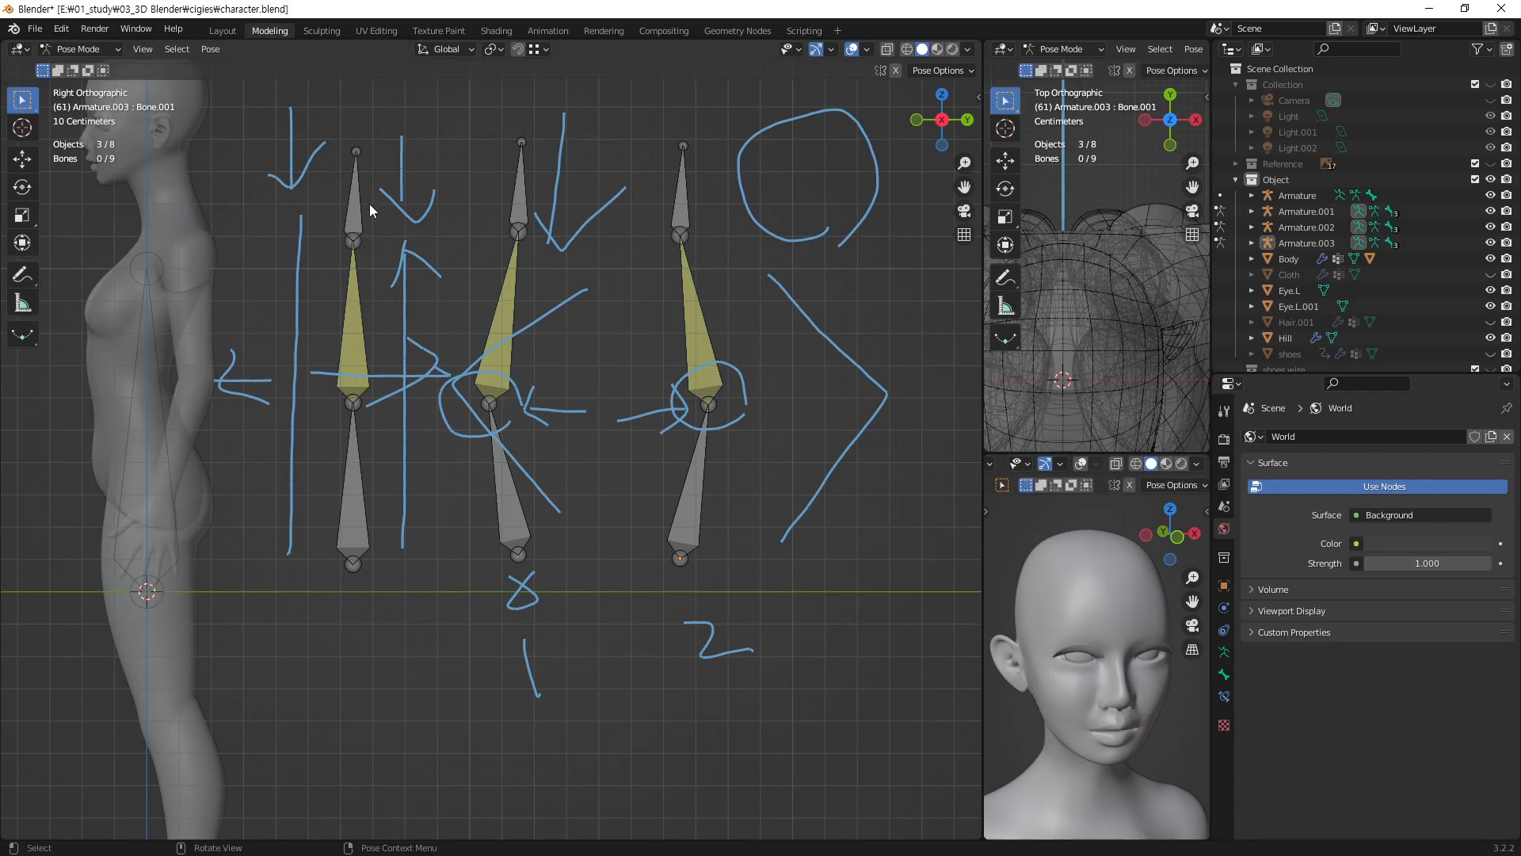
pyautogui.click(359, 209)
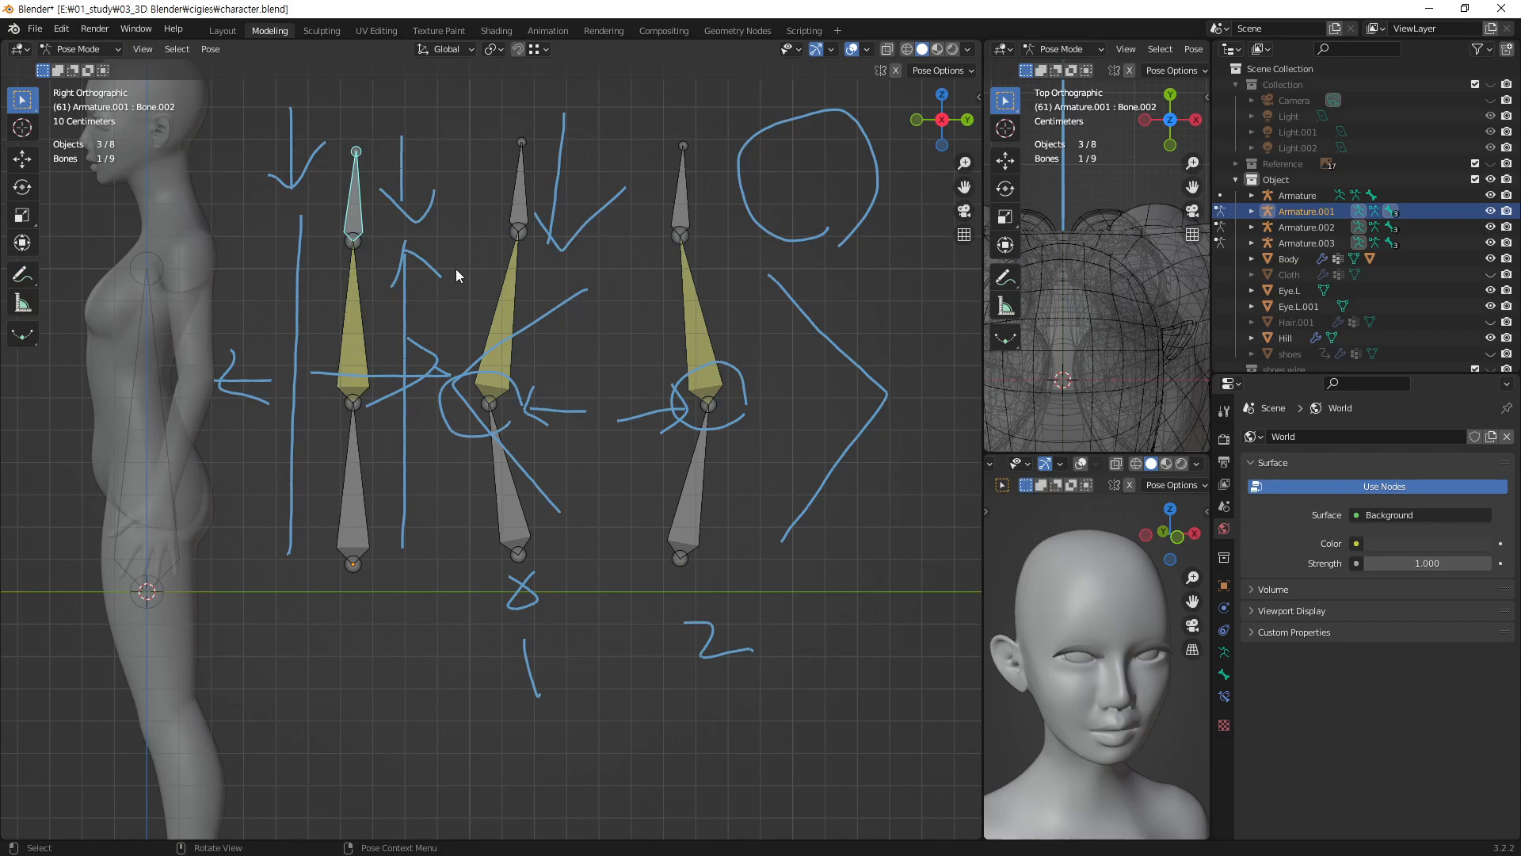
pyautogui.press('r')
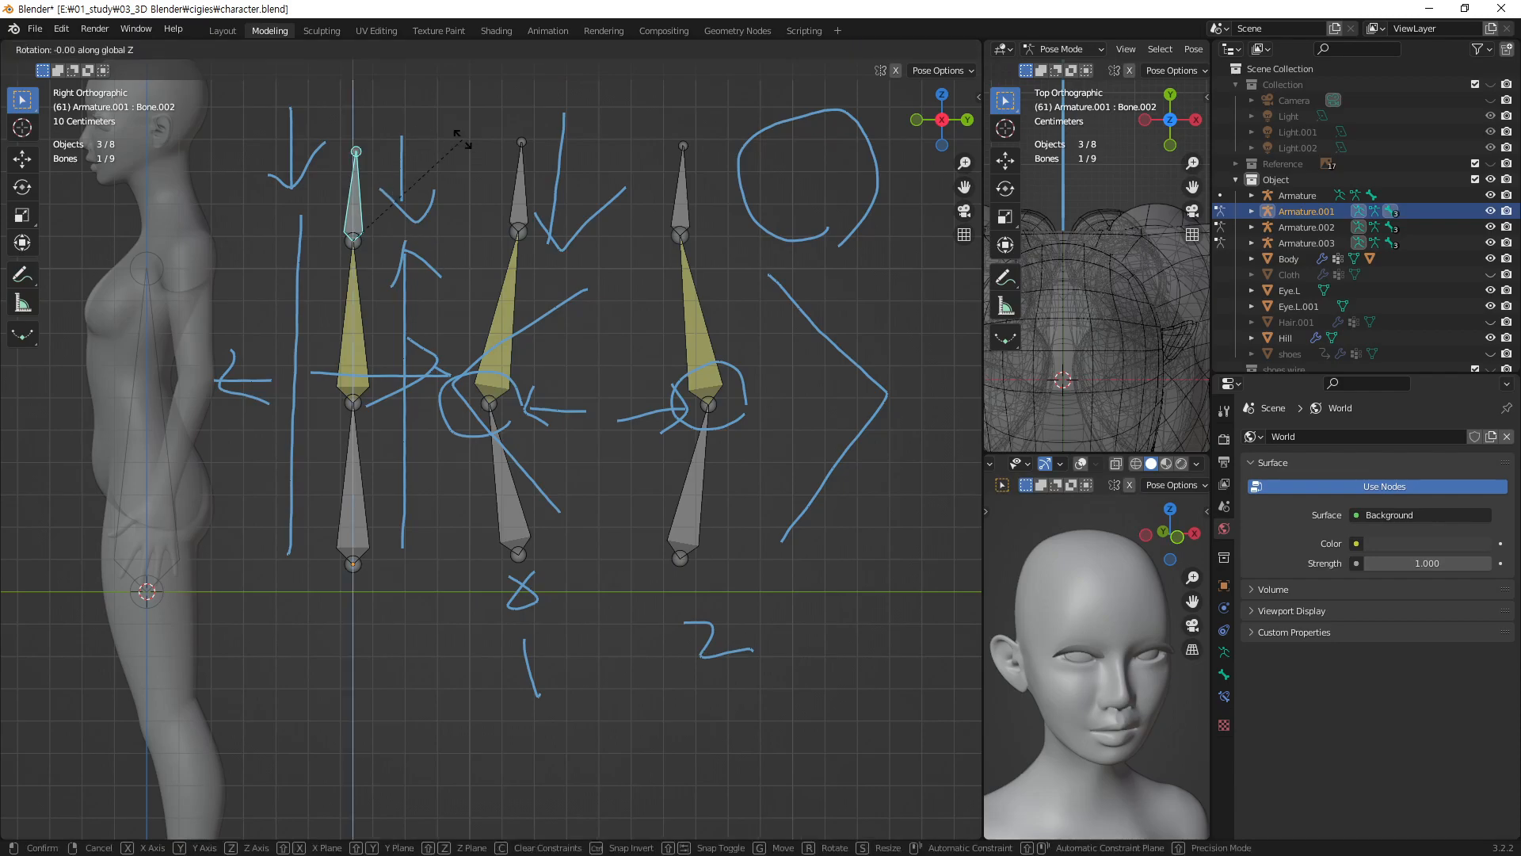
pyautogui.press('z')
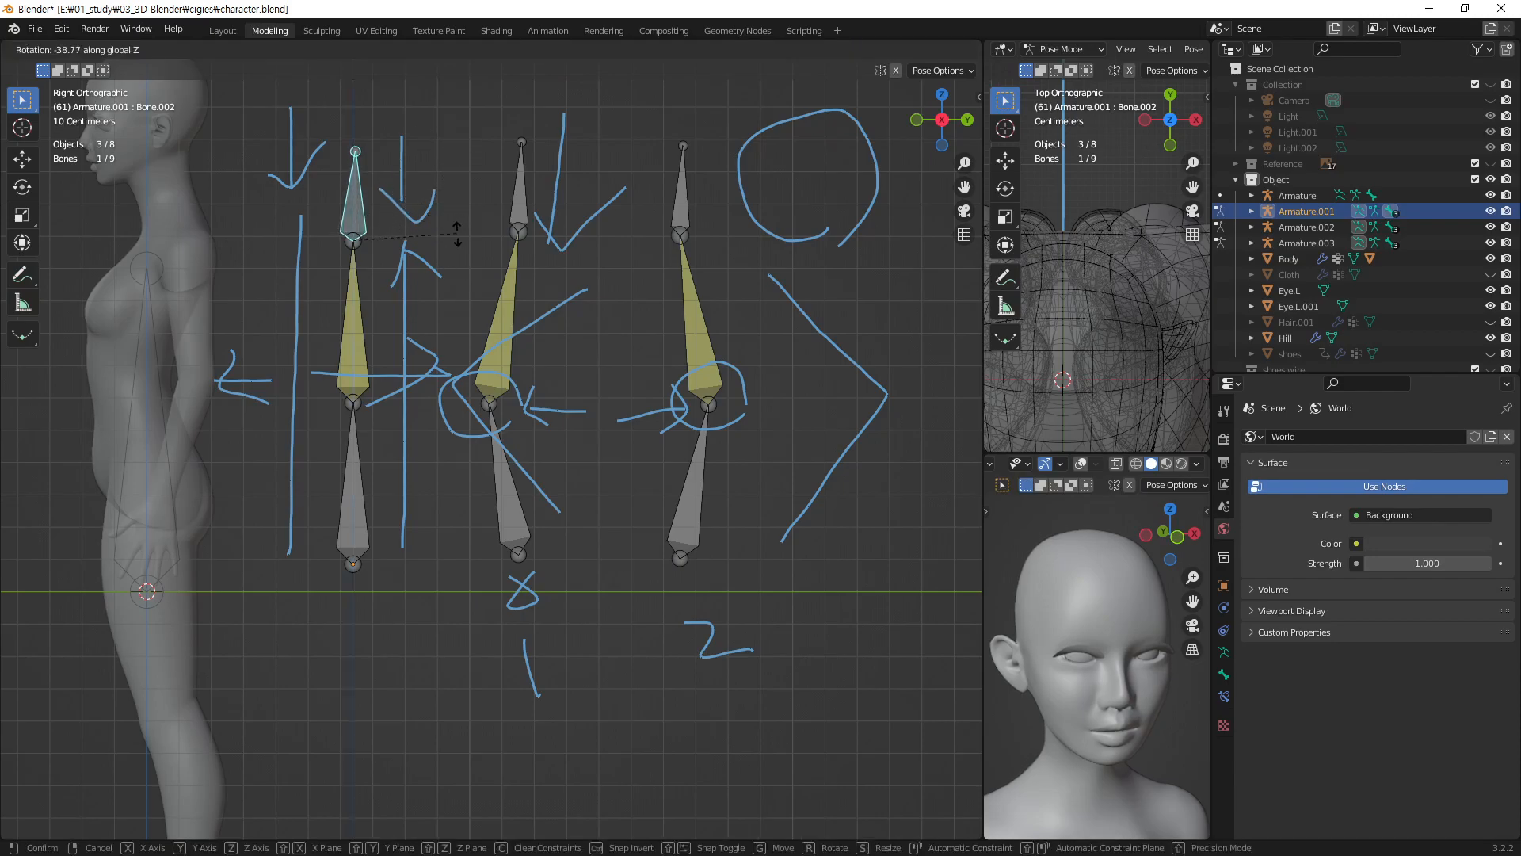
pyautogui.rightClick(455, 285)
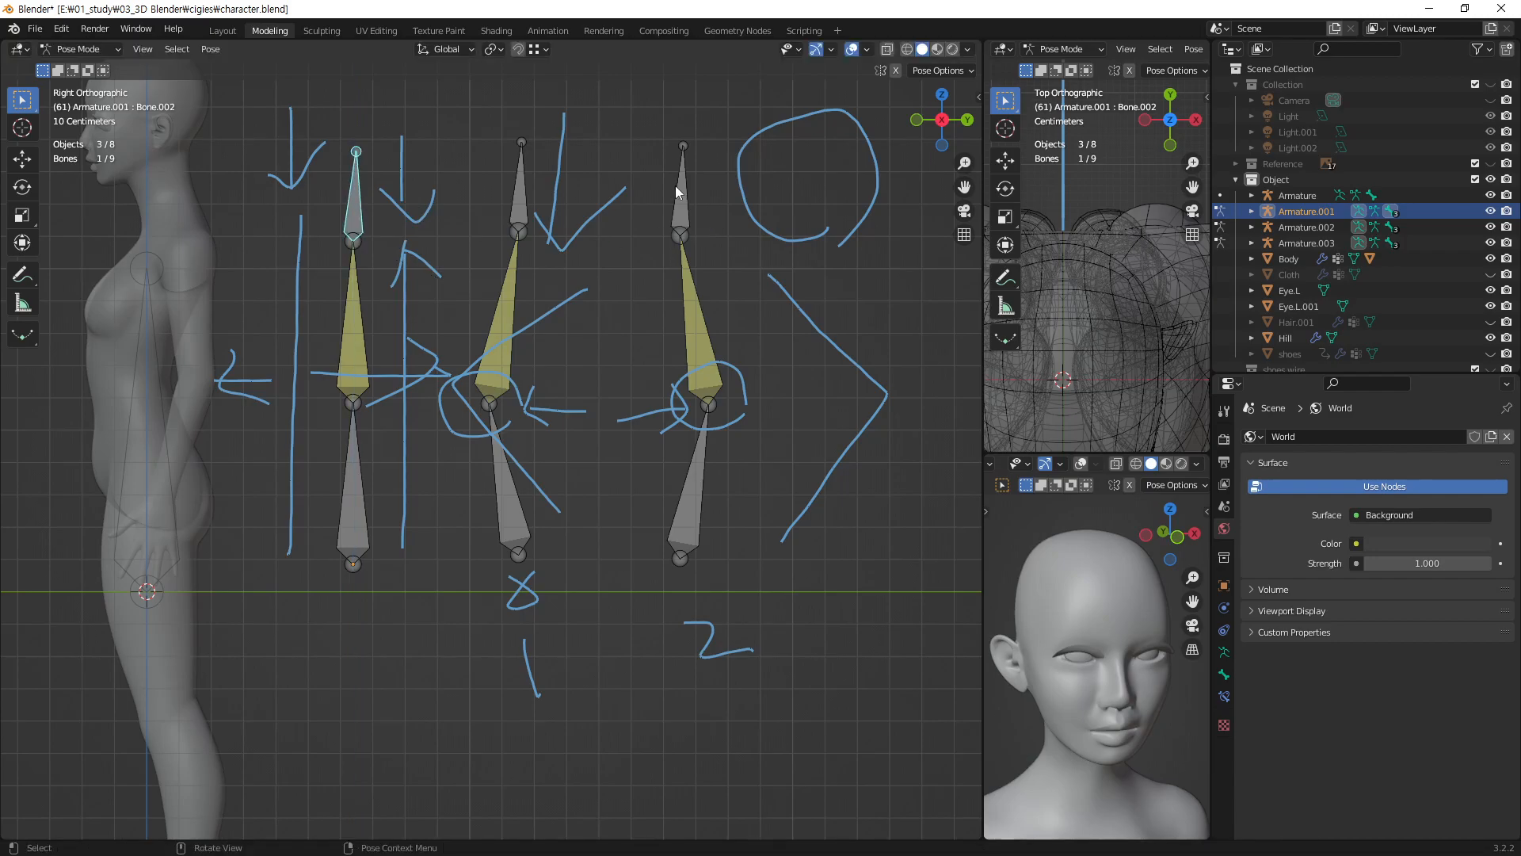
# - In Edit Mode, clear the parent of the straight chain's top bone
pyautogui.press('Tab')
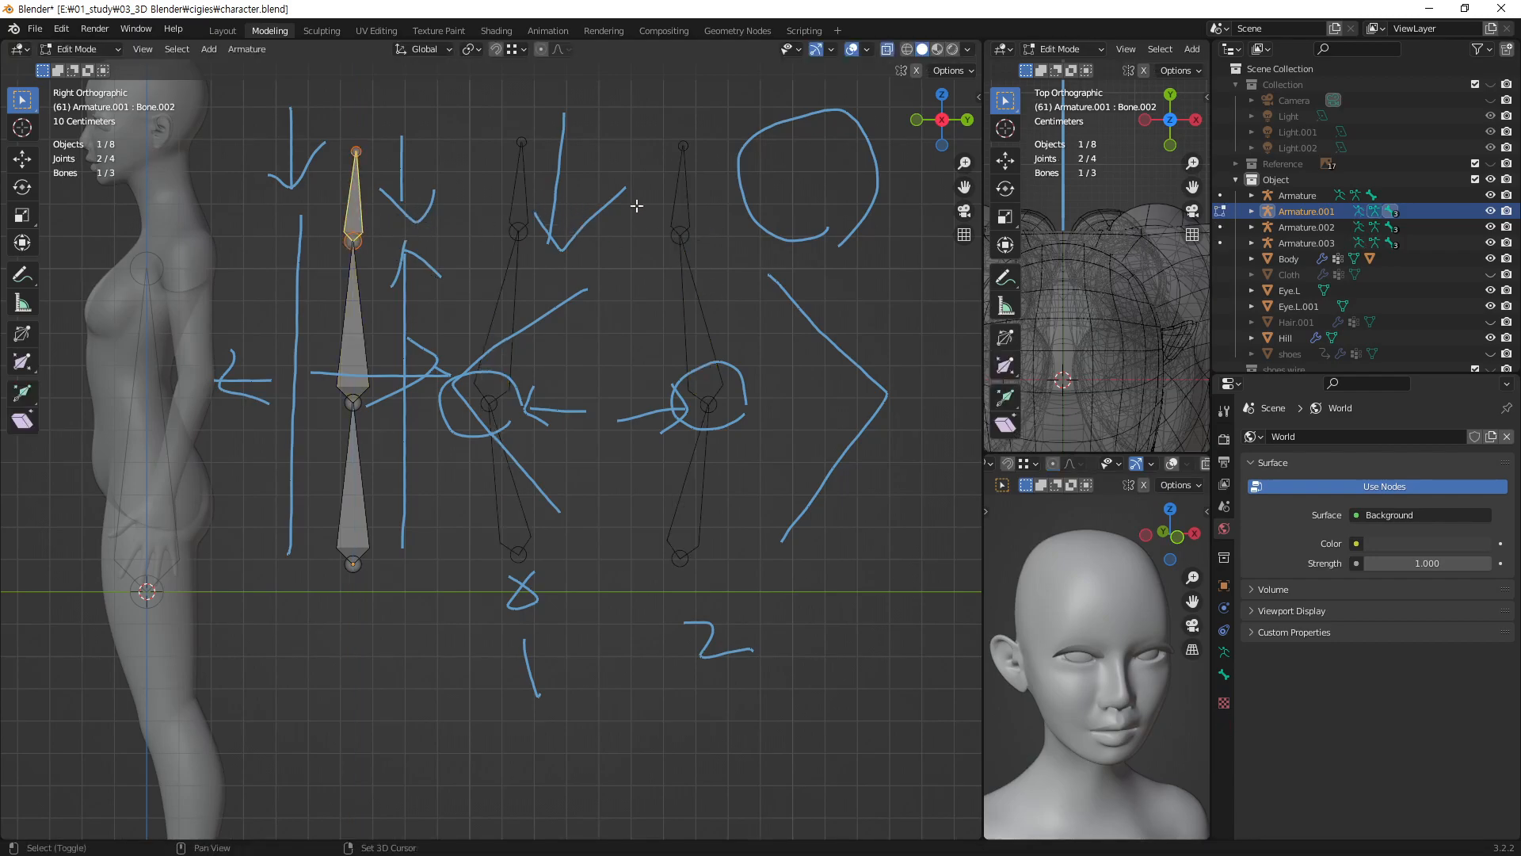
pyautogui.hotkey('alt', 'p')
pyautogui.click(444, 182)
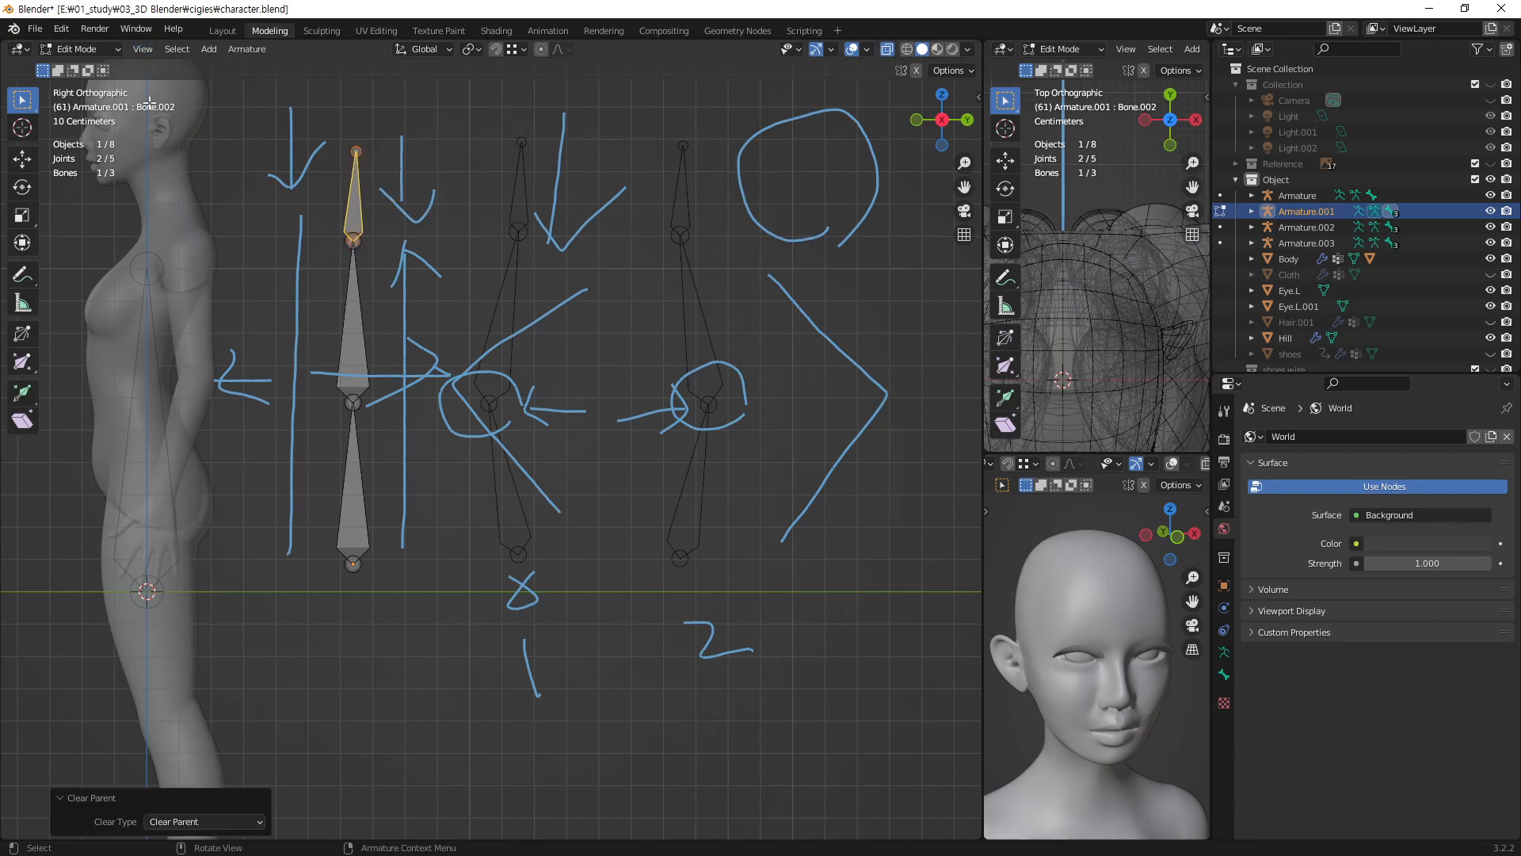
# - Put all three chains into Edit Mode together and clear the parent of the top bone in both bent chains
pyautogui.click(94, 47)
pyautogui.click(103, 69)
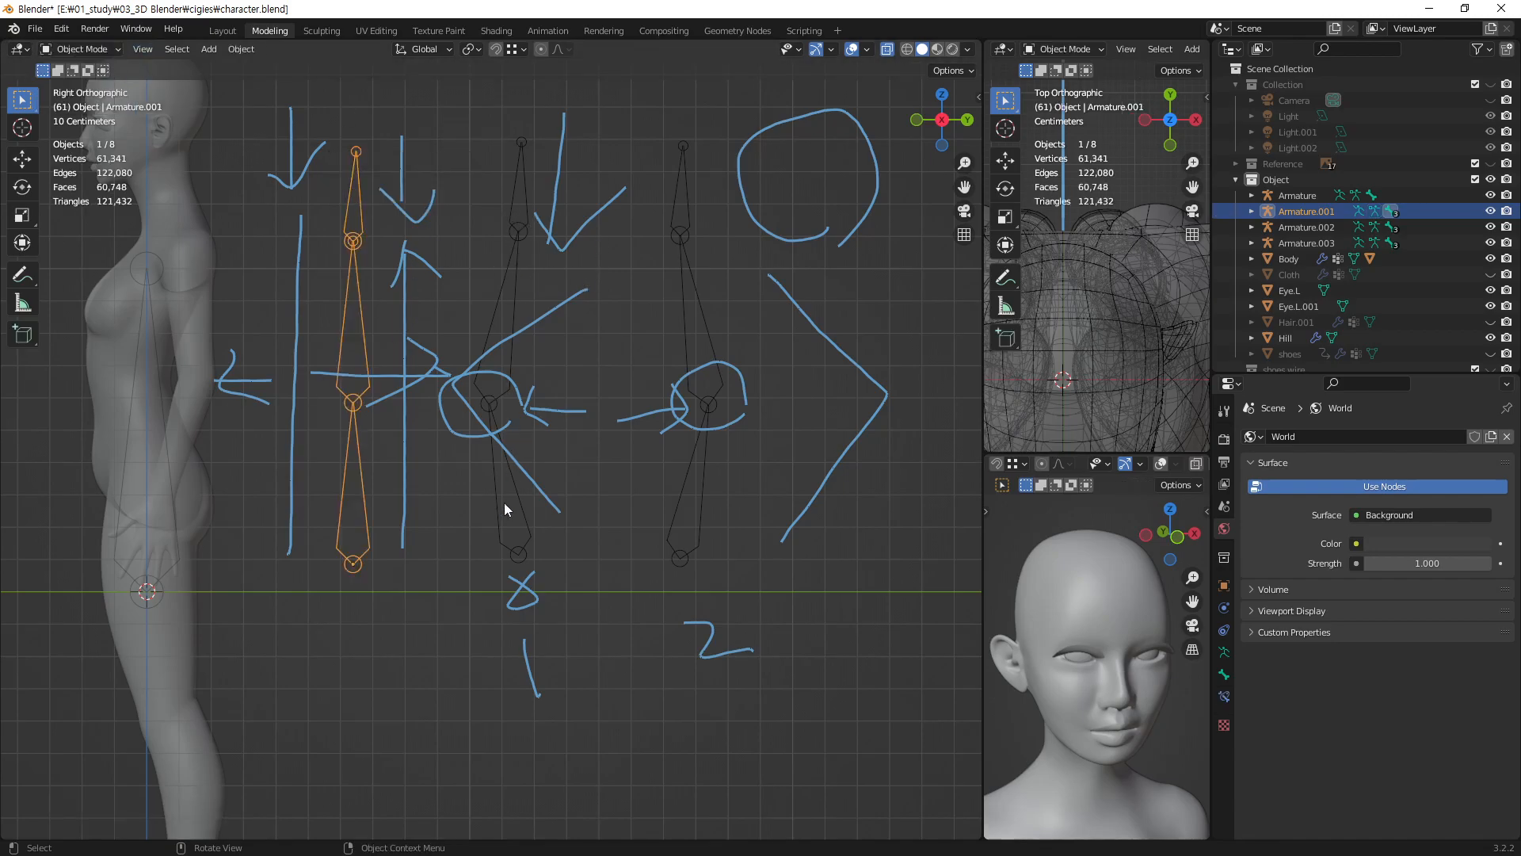
pyautogui.keyDown('shift'); pyautogui.click(519, 564); pyautogui.keyUp('shift')
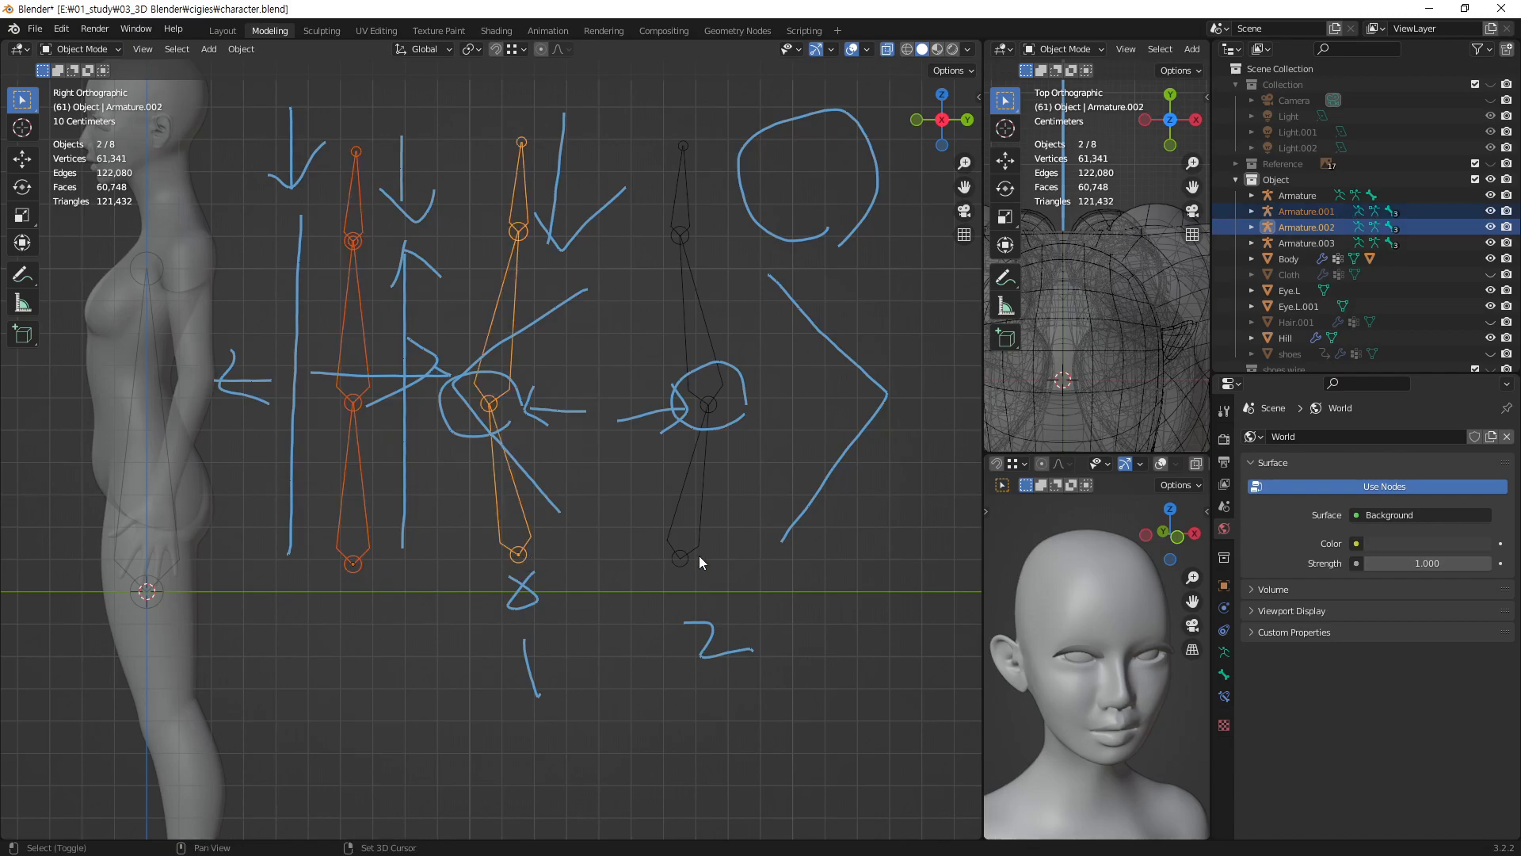
pyautogui.keyDown('shift'); pyautogui.click(682, 560); pyautogui.keyUp('shift')
pyautogui.press('Tab')
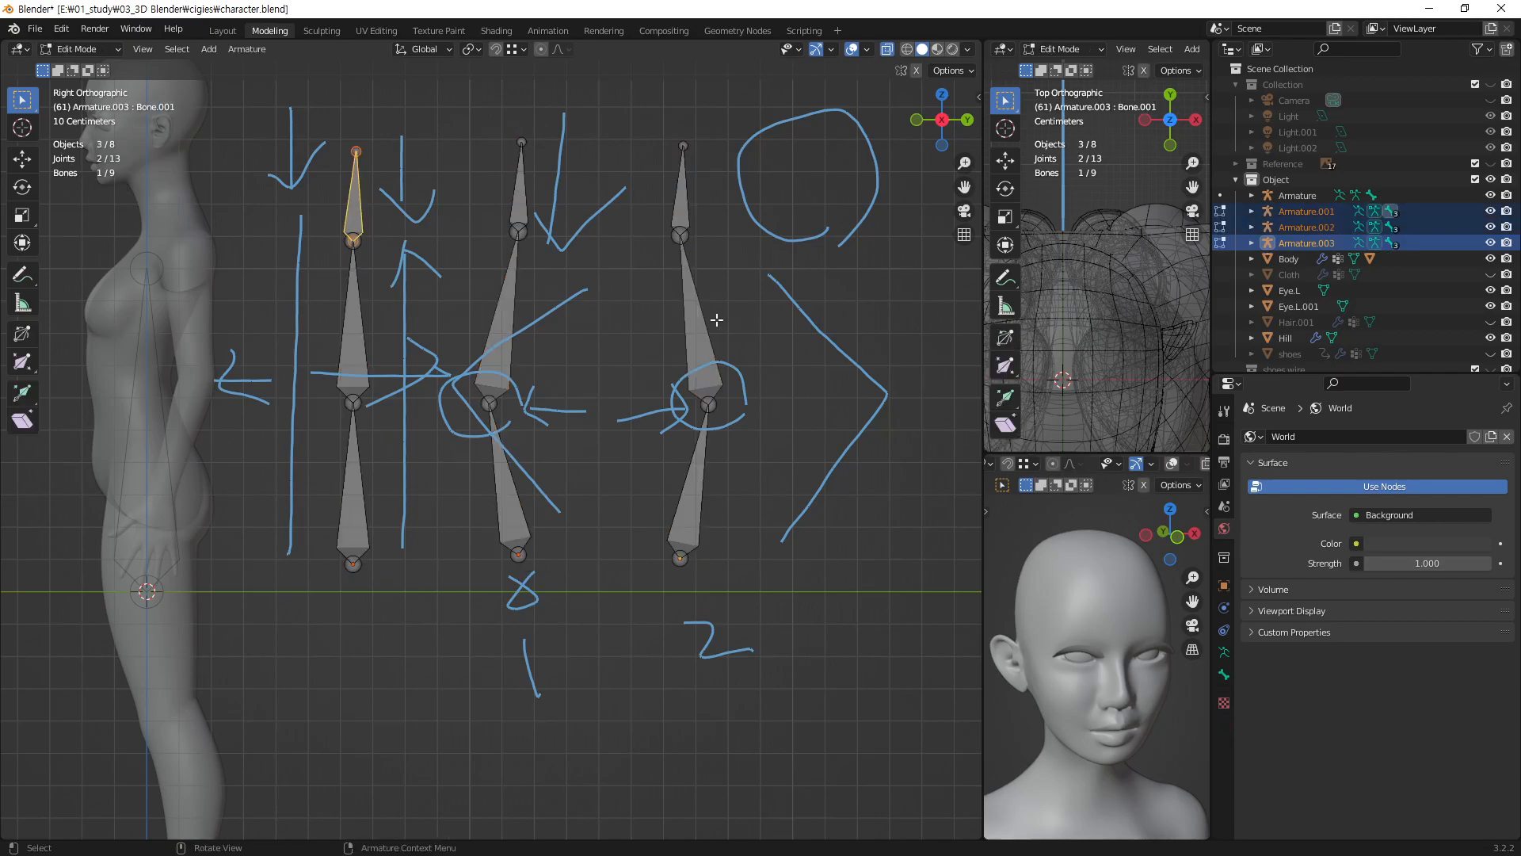
pyautogui.click(522, 192)
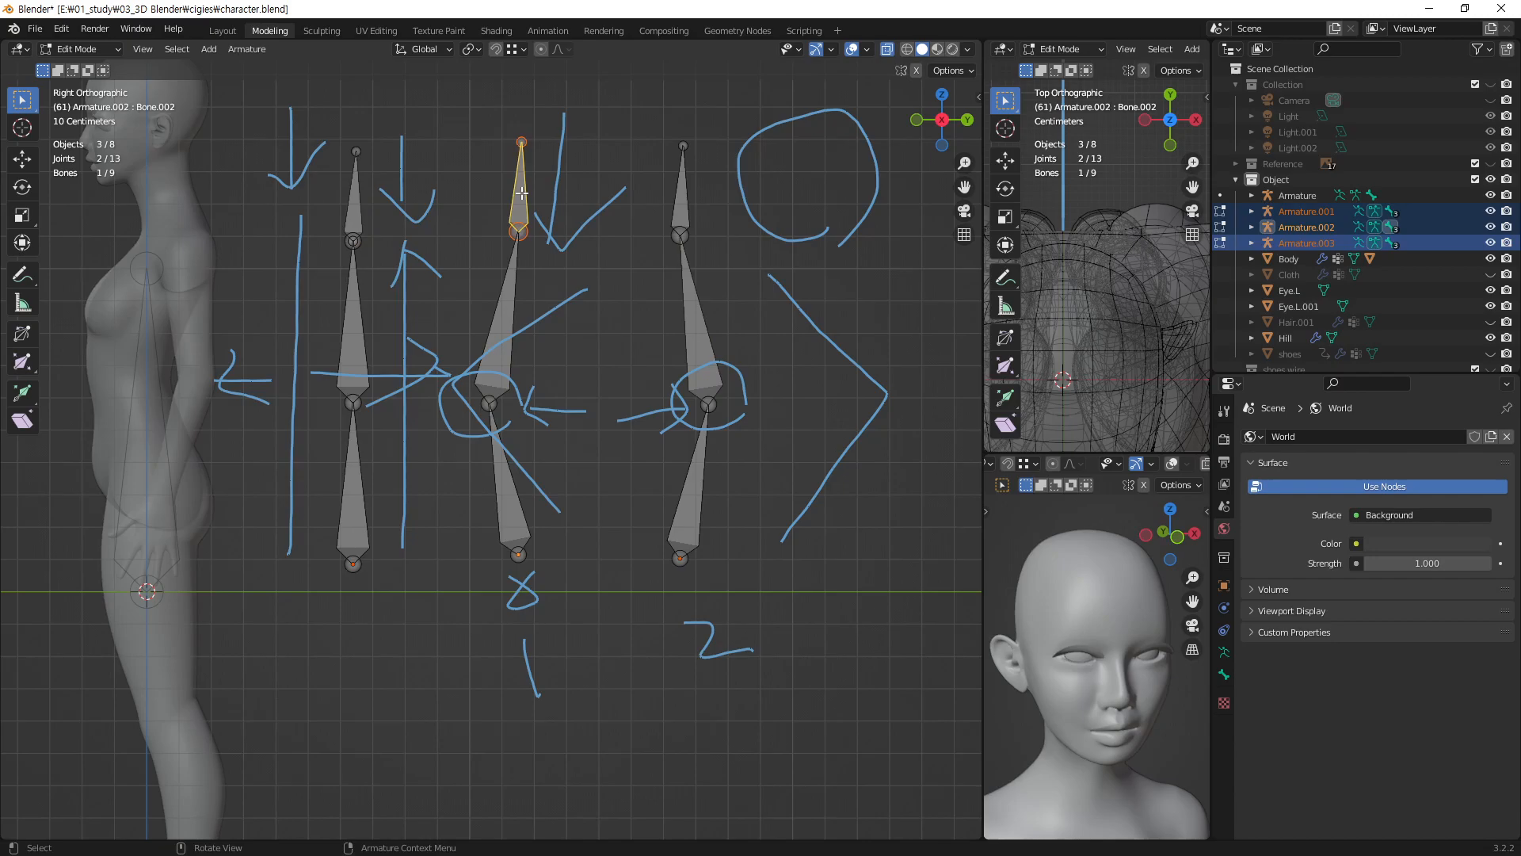
pyautogui.hotkey('alt', 'p')
pyautogui.click(523, 175)
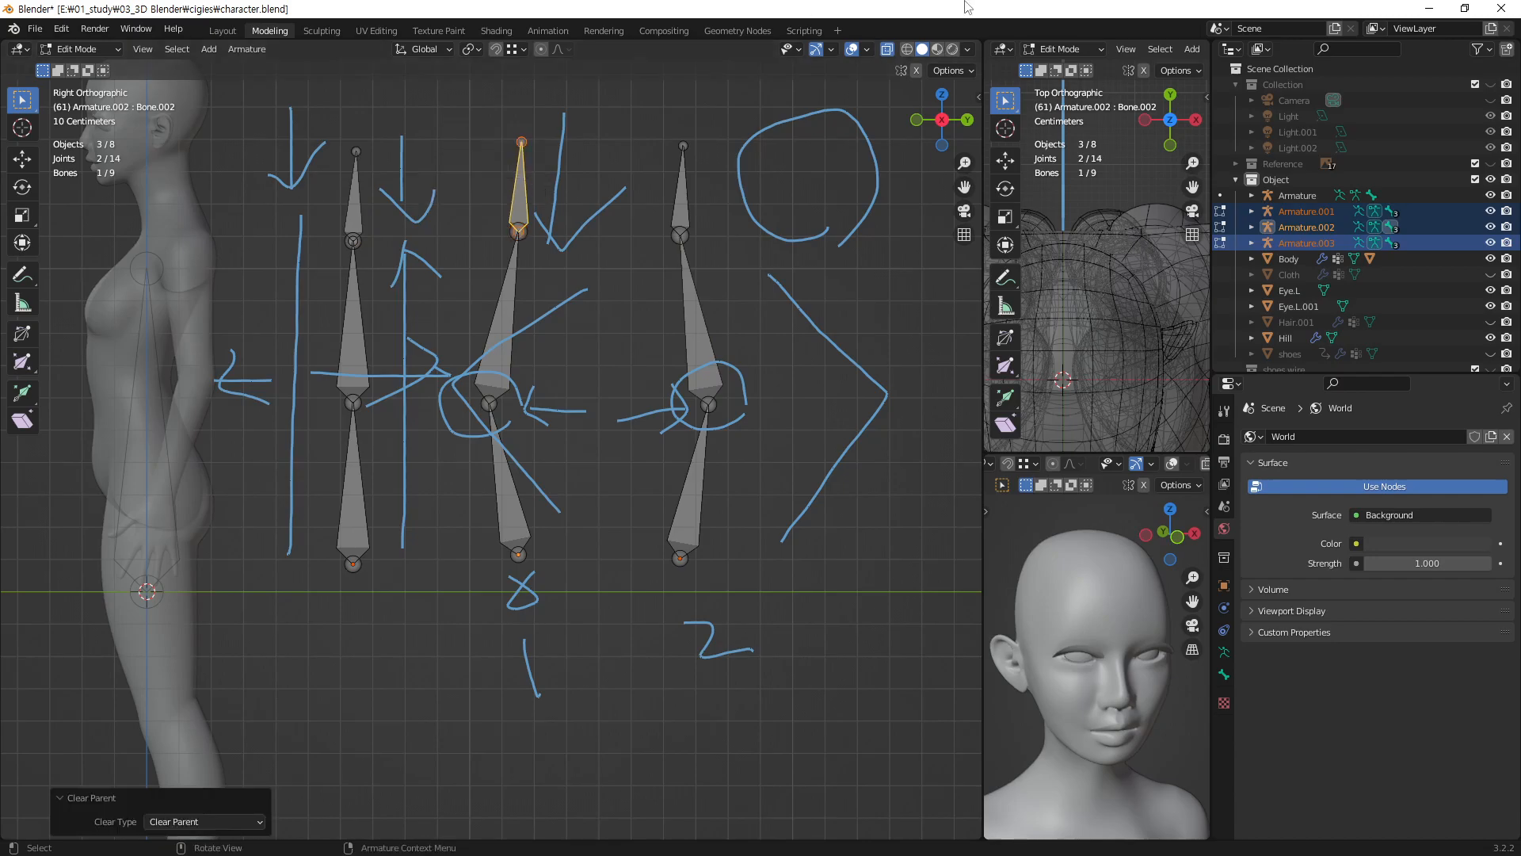
pyautogui.click(683, 214)
pyautogui.hotkey('alt', 'p')
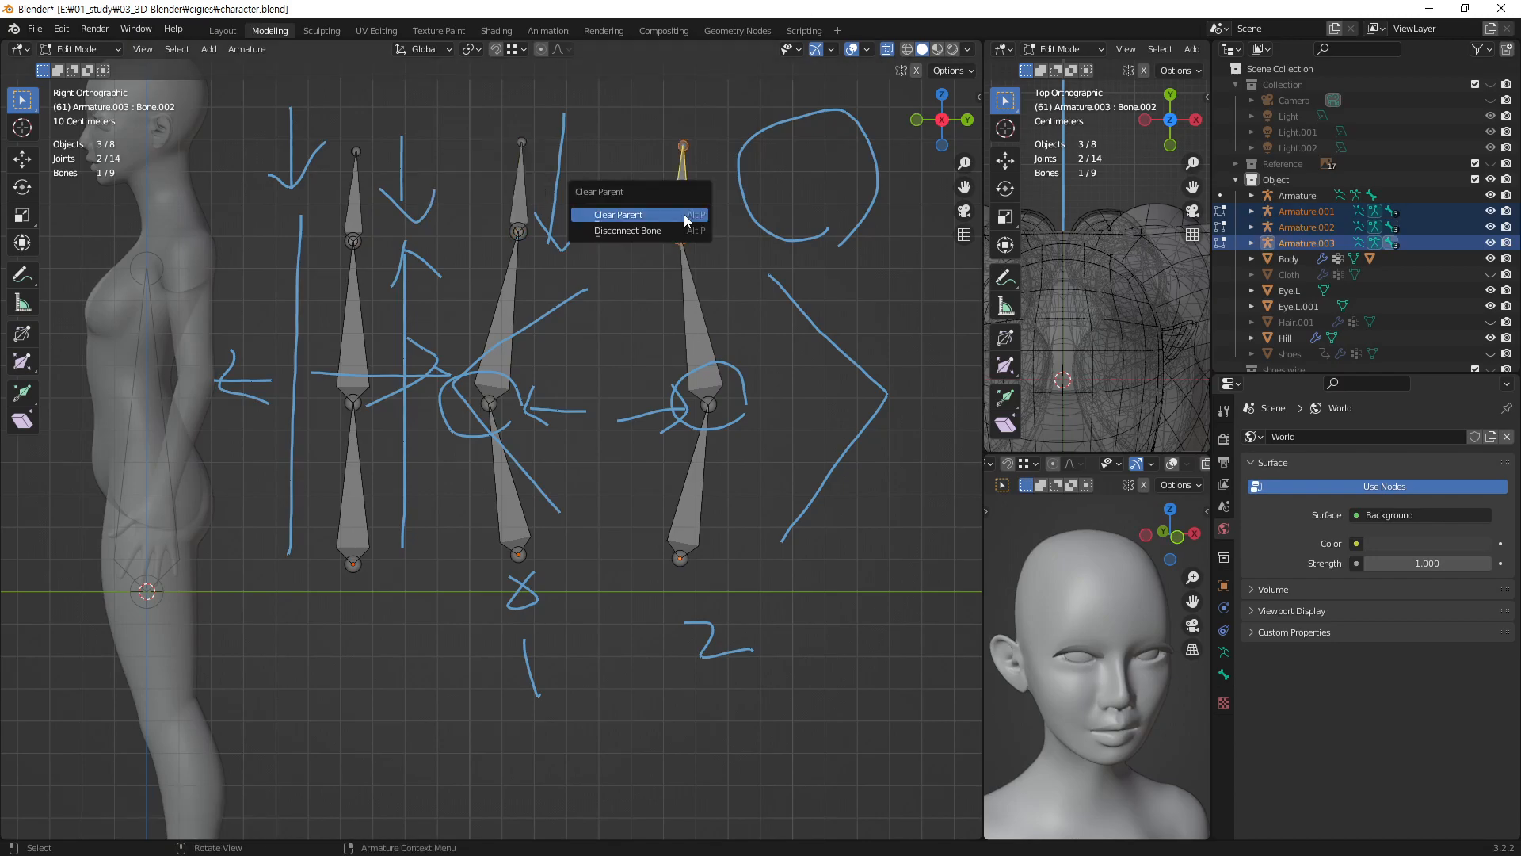
pyautogui.click(684, 212)
# - In Pose Mode, move the straight chain's detached top bone down about 0.95 m along Z to test its inverse kinematics
pyautogui.click(83, 50)
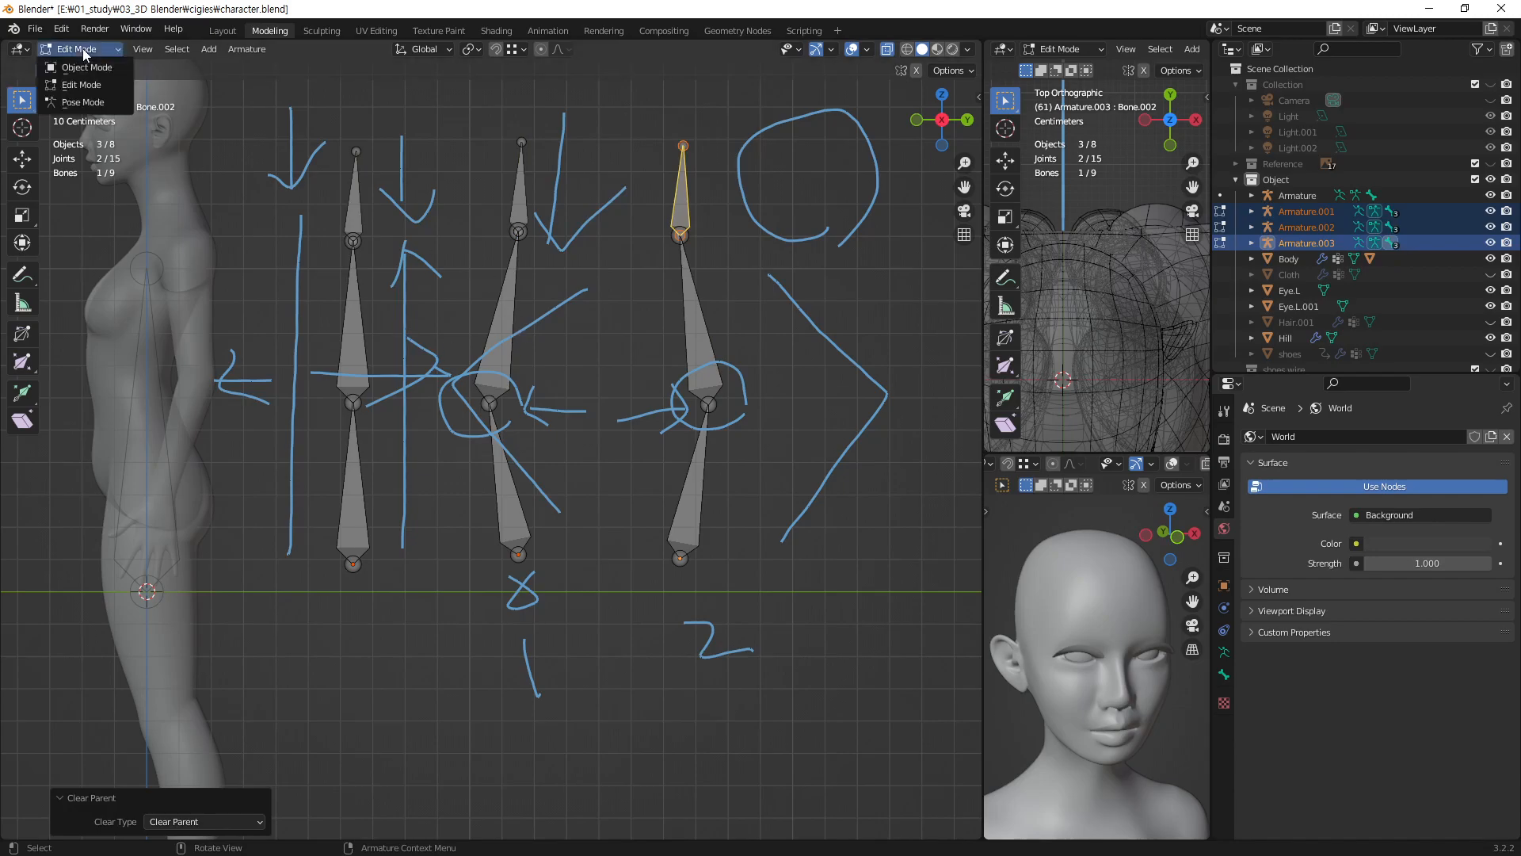
pyautogui.click(82, 103)
pyautogui.click(354, 207)
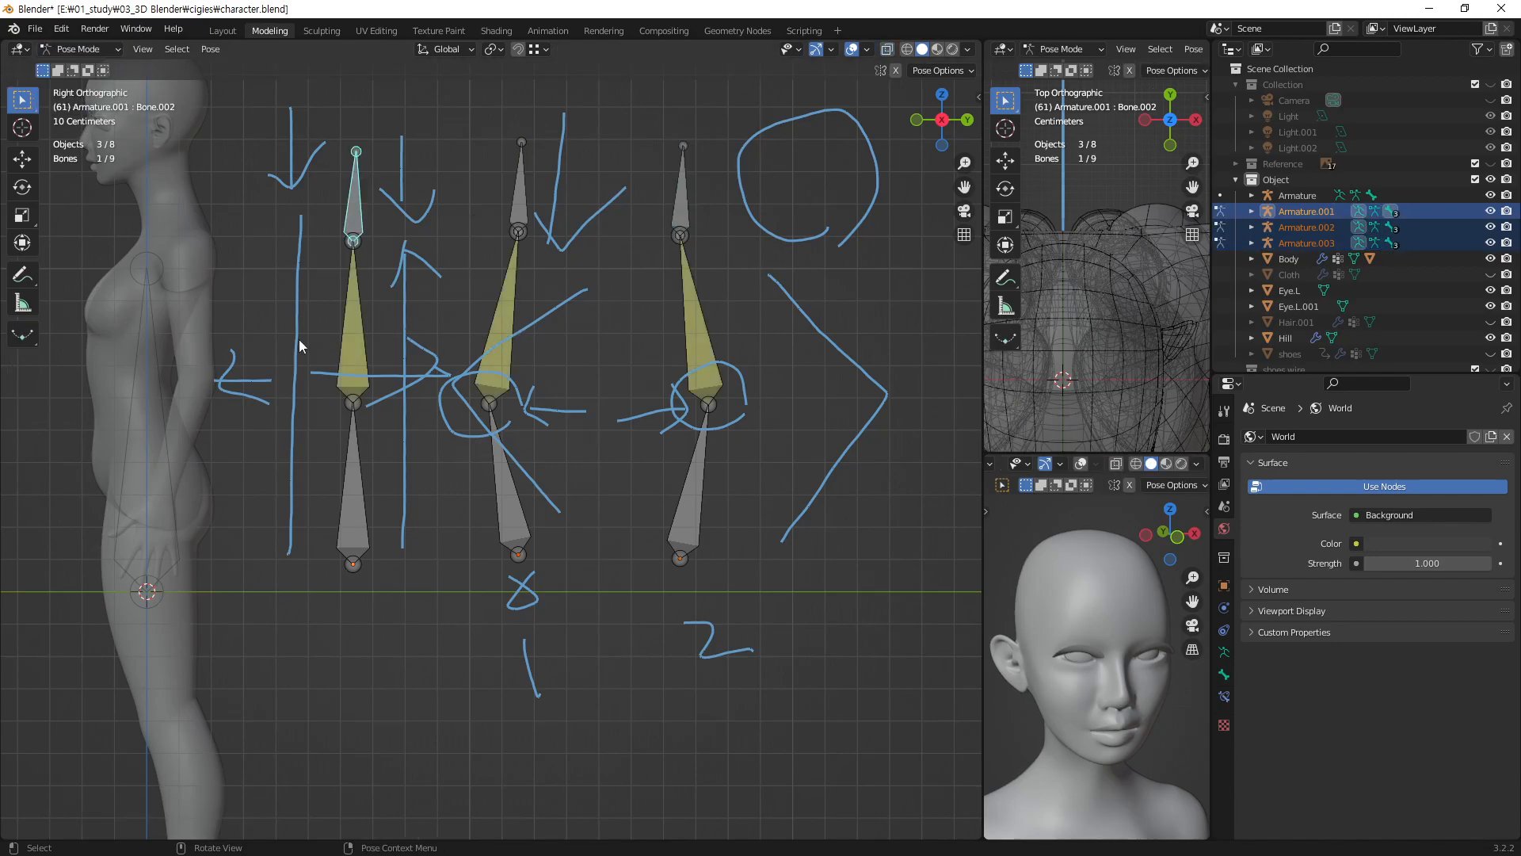
pyautogui.press('g')
pyautogui.press('z')
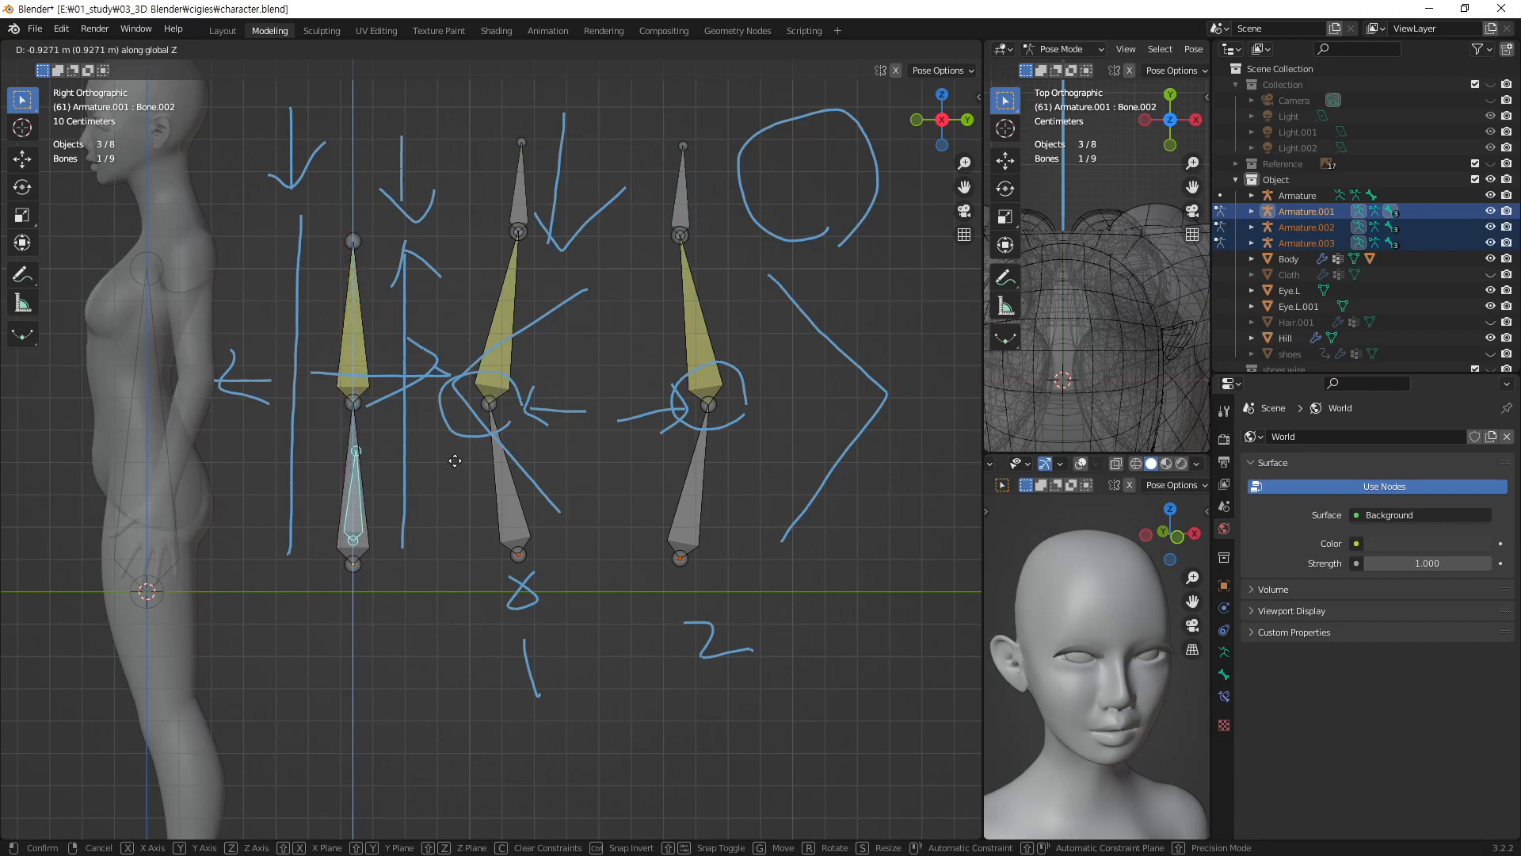
pyautogui.click(461, 799)
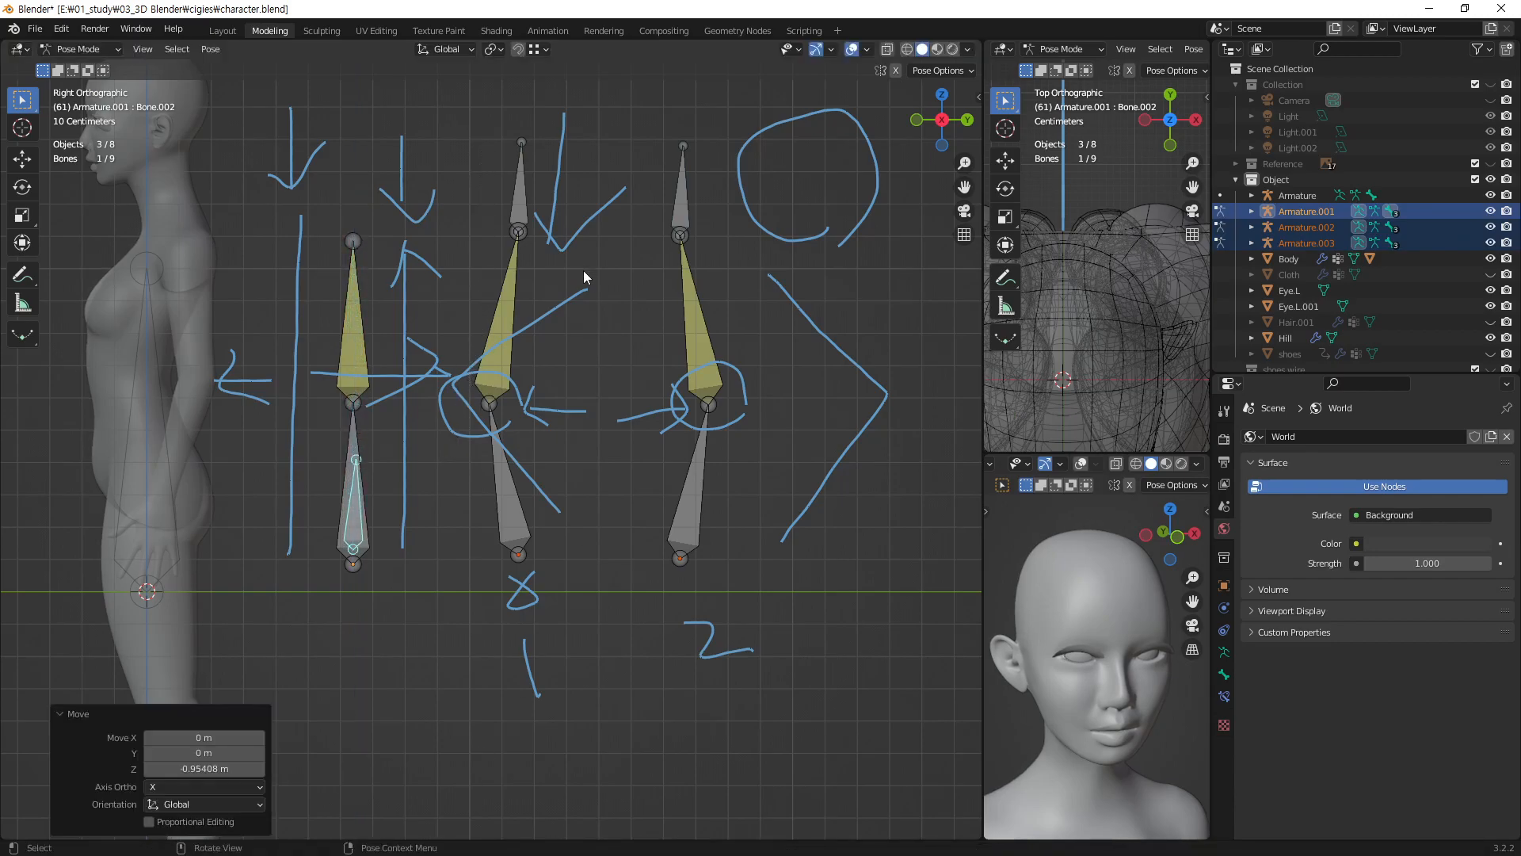
# - Move the top bone of the chain bent toward the body down about 0.37 m along Z
pyautogui.click(521, 191)
pyautogui.press('g')
pyautogui.press('z')
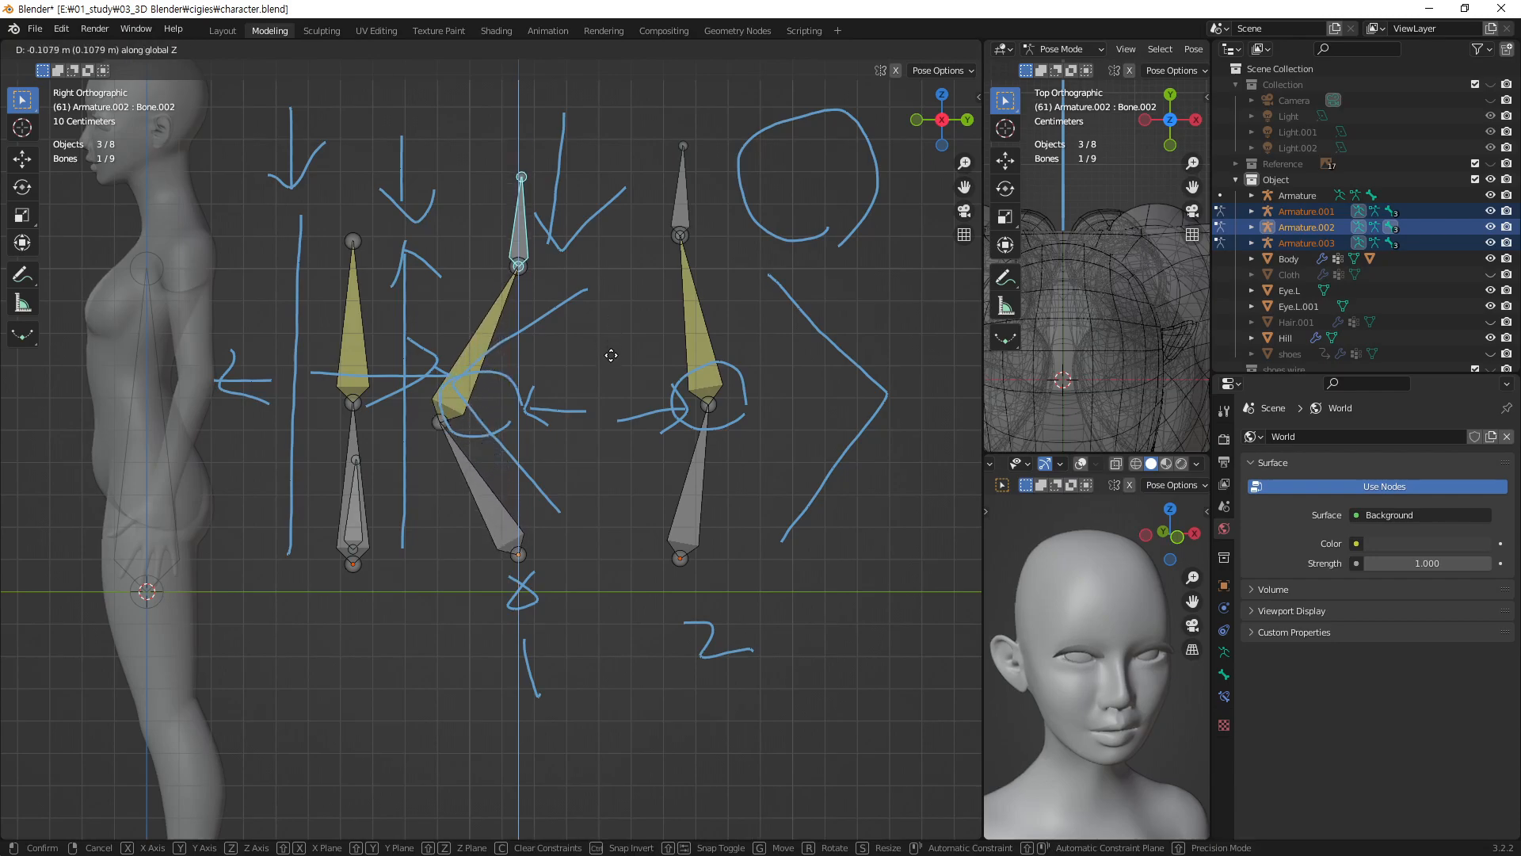
pyautogui.click(641, 552)
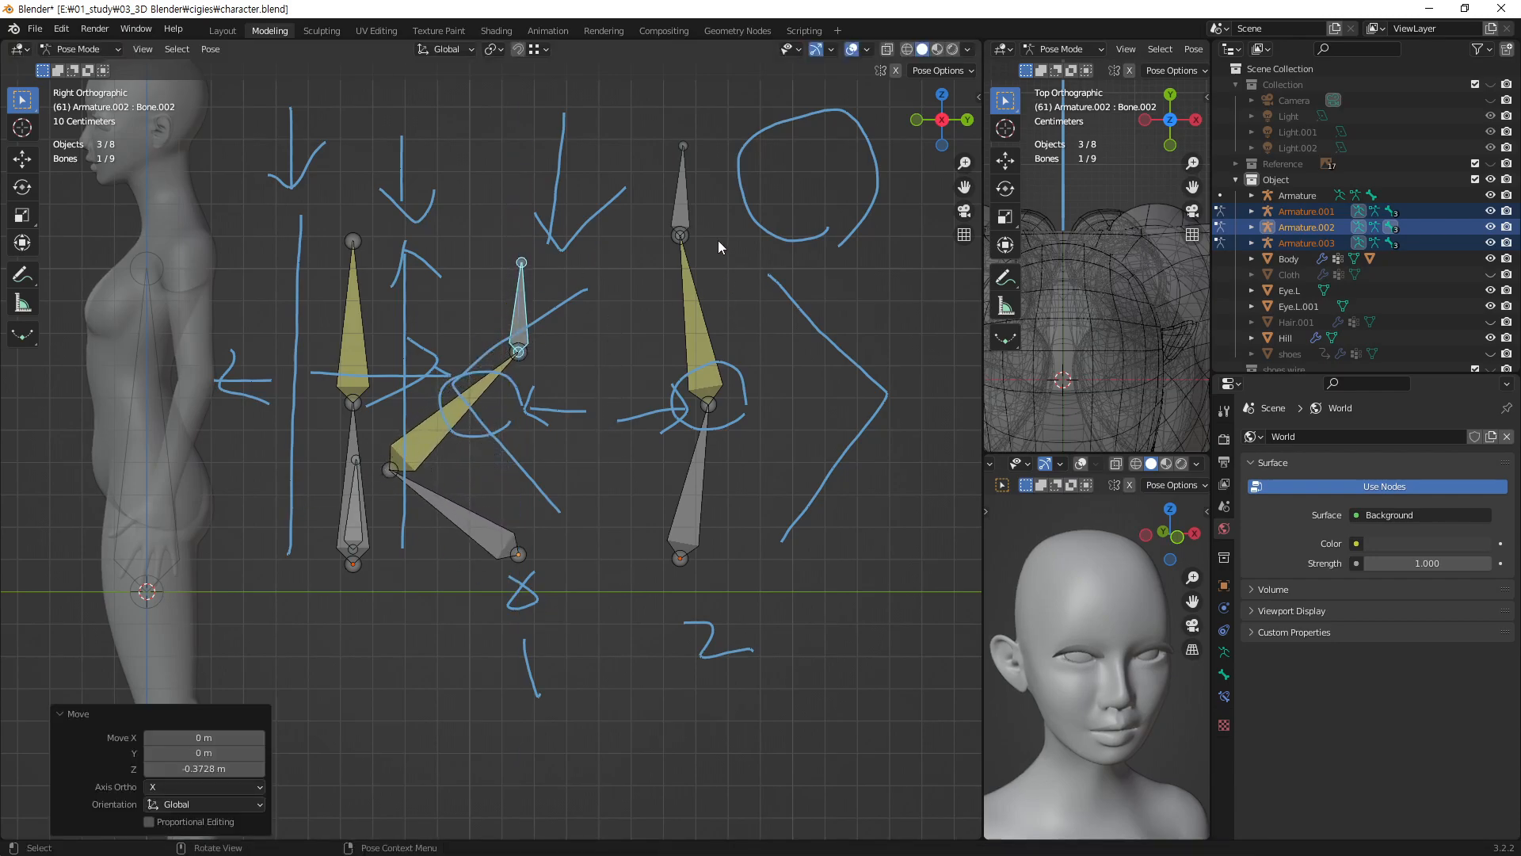
# - Move the top bone of the chain bent away from the body down about 0.36 m along Z and clear the bone selection
pyautogui.click(677, 198)
pyautogui.press('g')
pyautogui.press('z')
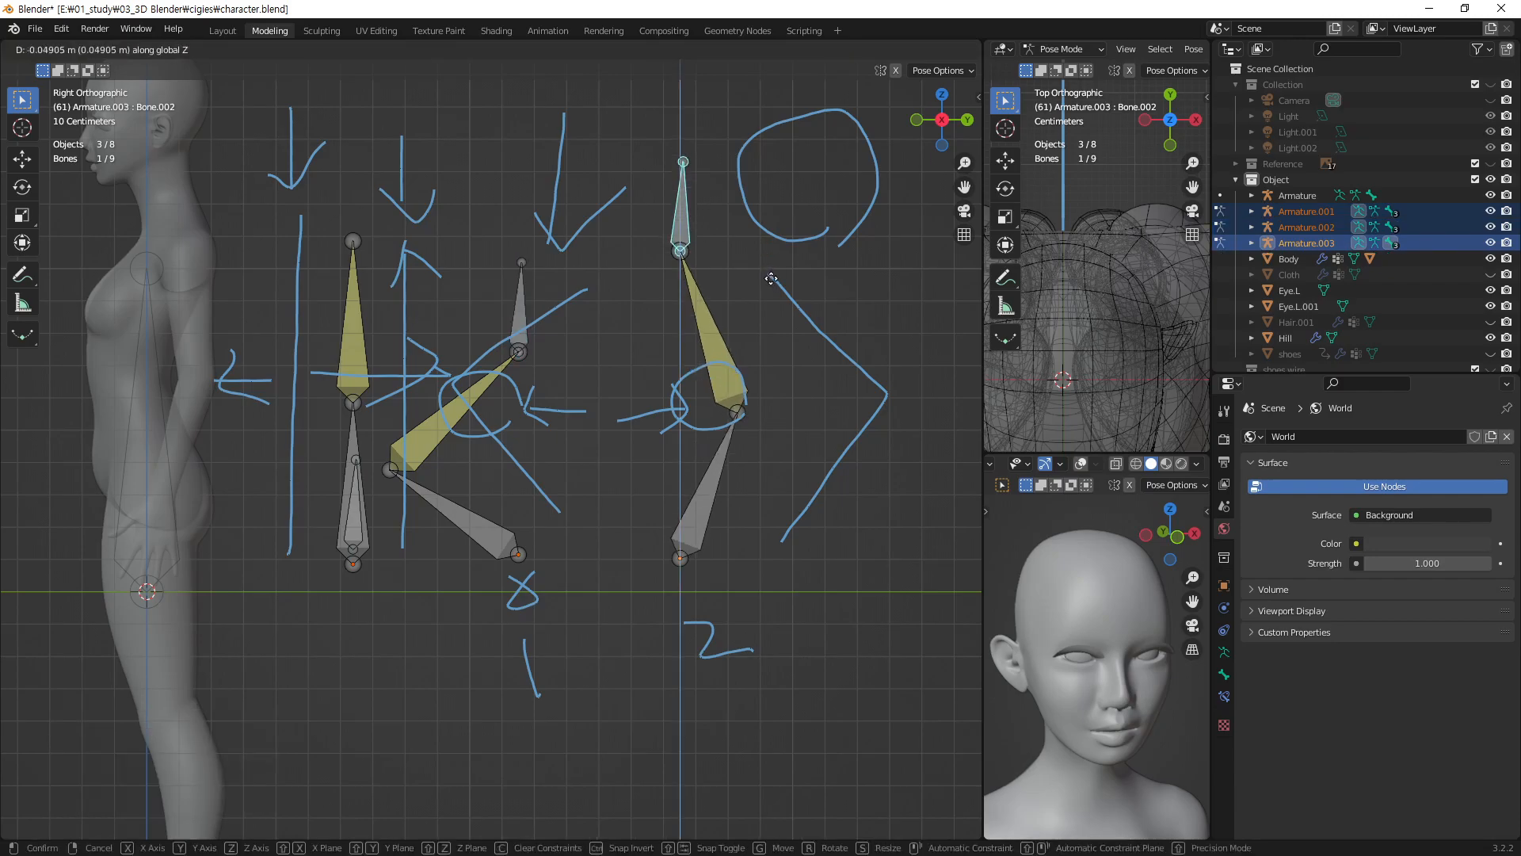
pyautogui.click(788, 377)
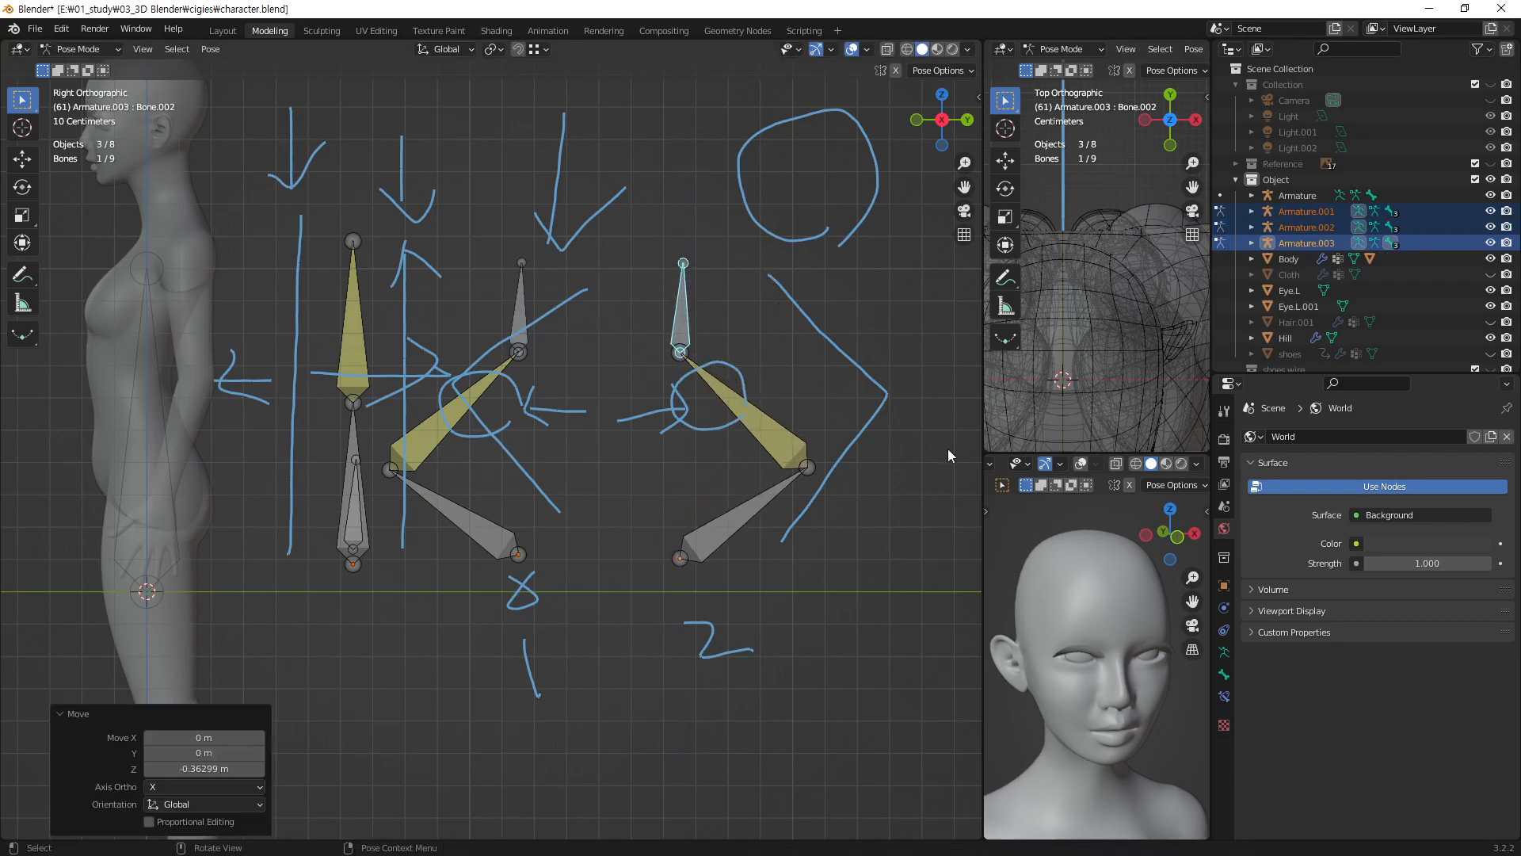
pyautogui.click(354, 528)
pyautogui.click(376, 620)
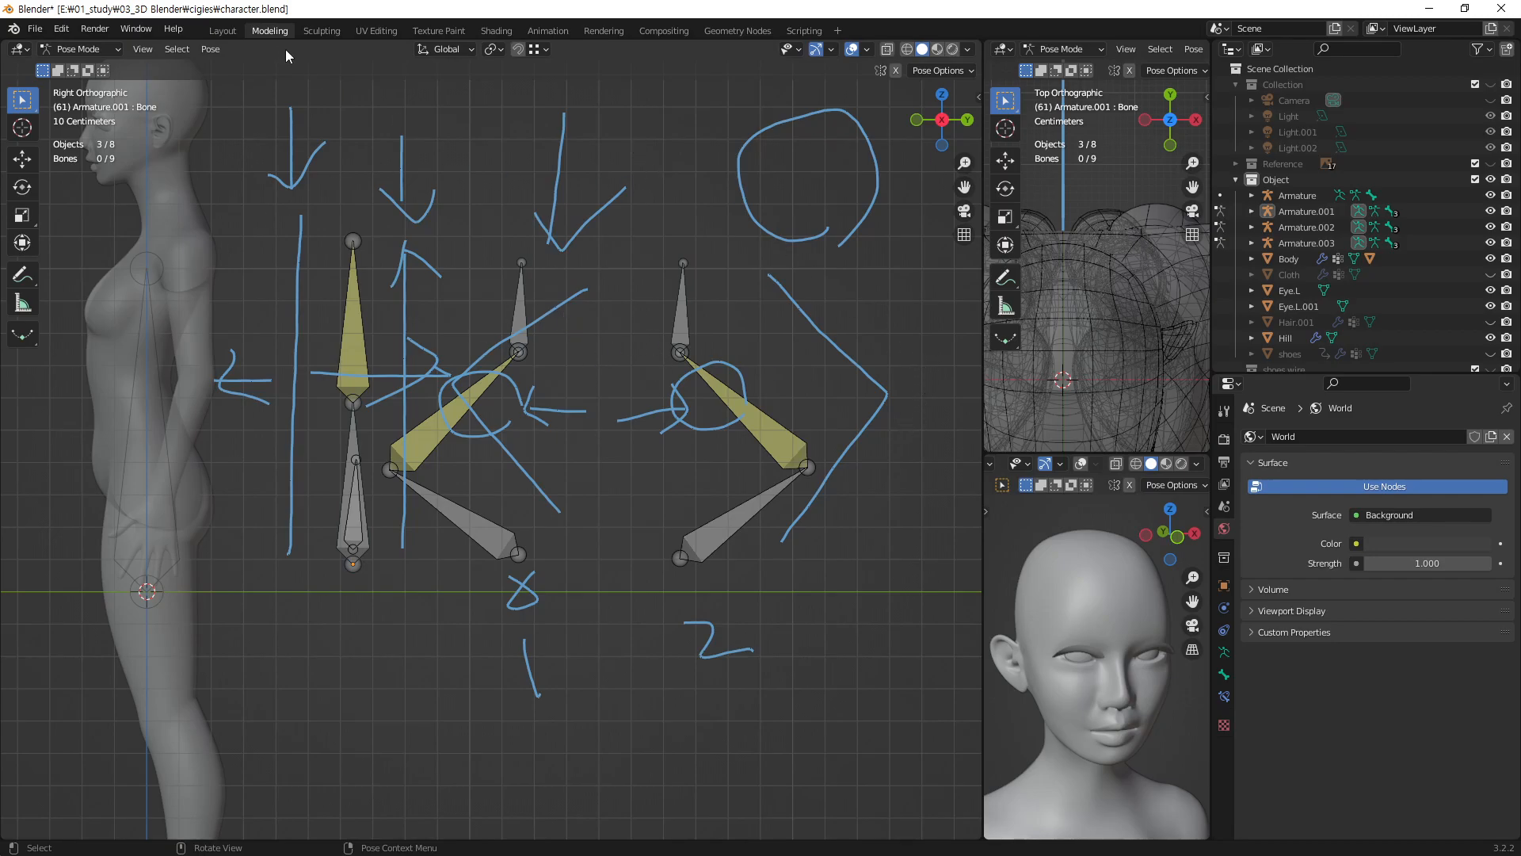
# - Remove the annotation data so all hand-drawn notes are cleared from the viewport
pyautogui.click(23, 275)
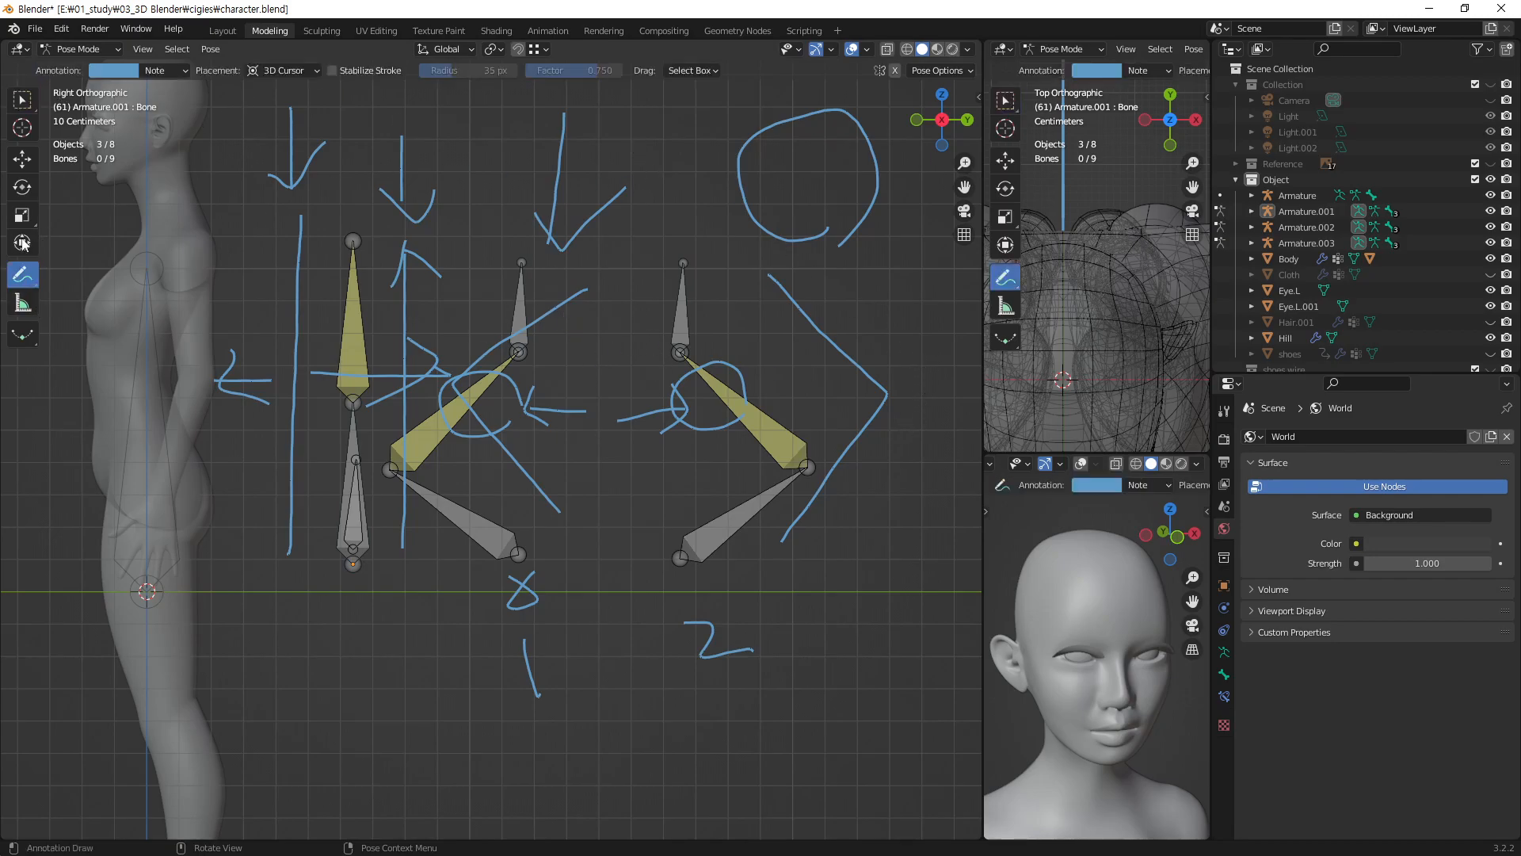
pyautogui.click(183, 69)
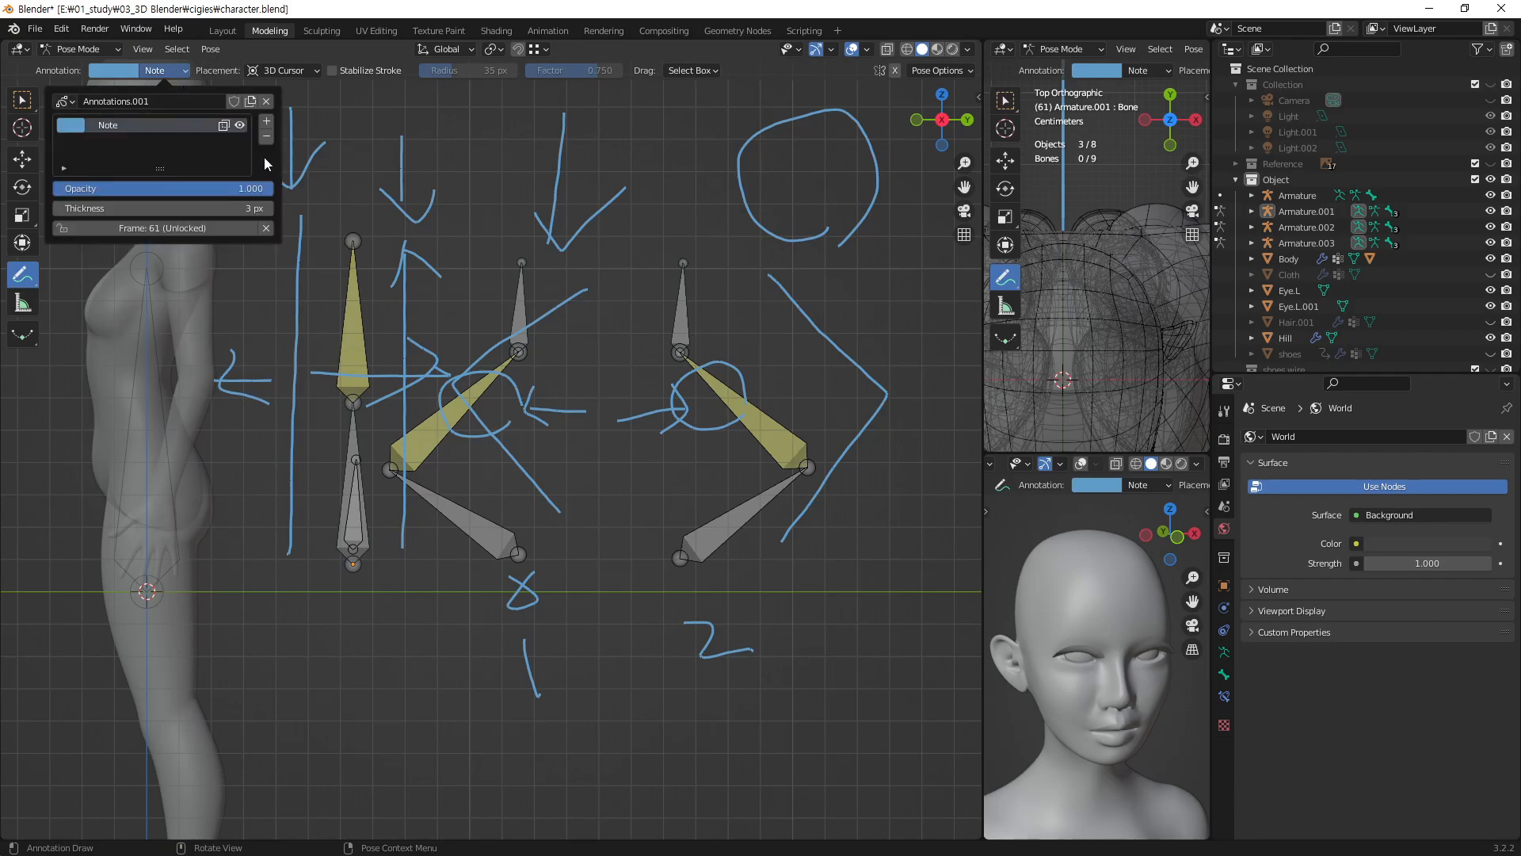
pyautogui.click(270, 102)
# - In Object Mode, delete the three sample bone chains beside the character
pyautogui.click(22, 99)
pyautogui.click(79, 49)
pyautogui.click(75, 60)
pyautogui.moveTo(864, 204); pyautogui.dragTo(295, 654)
pyautogui.press('Delete')
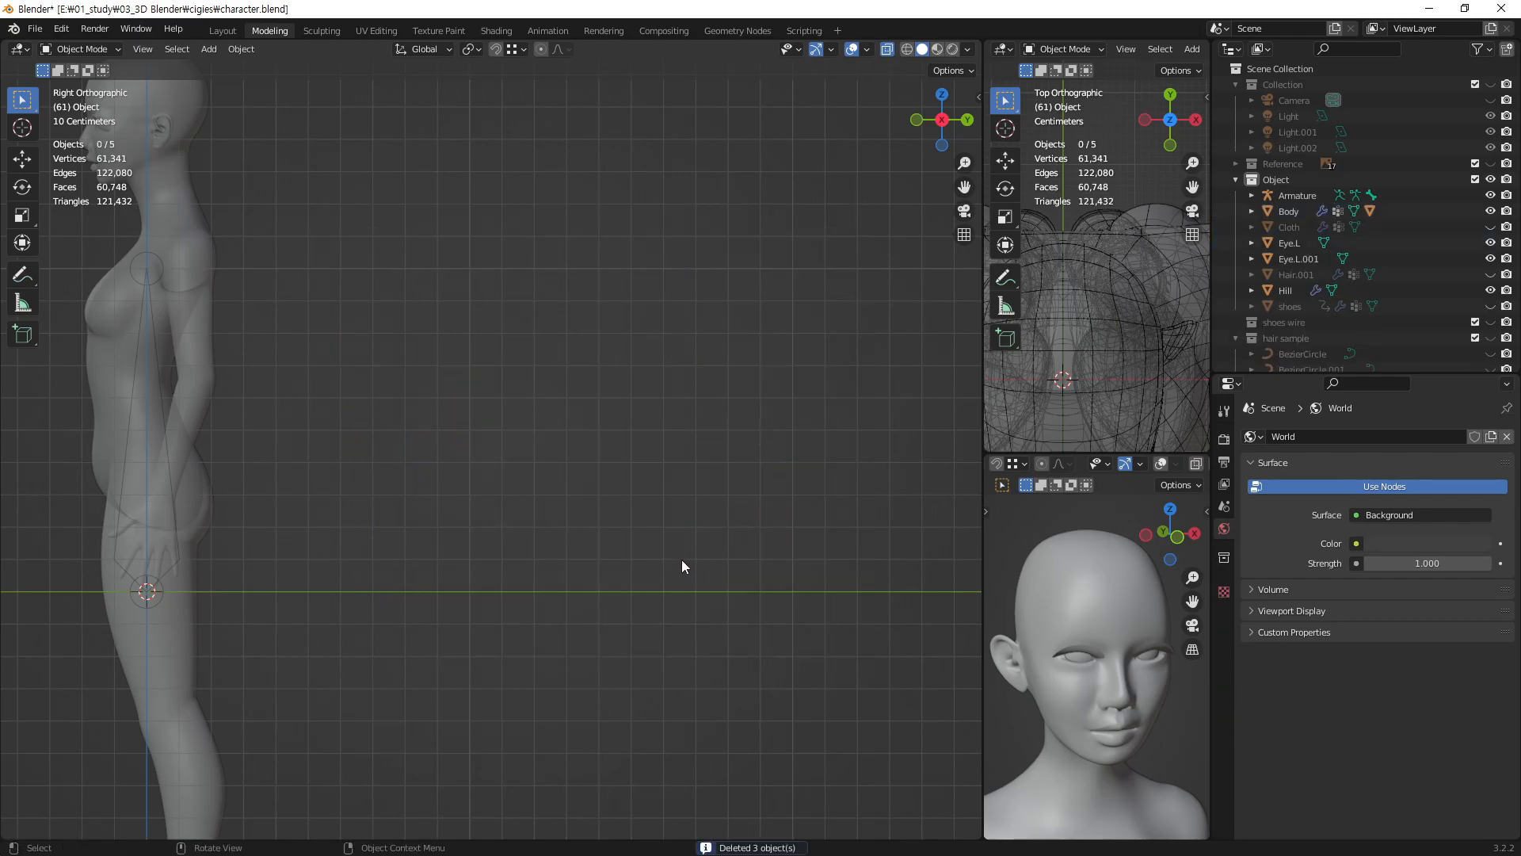
# - Select the character's armature and enable its In Front viewport display option
pyautogui.keyDown('shift'); pyautogui.moveTo(273, 465); pyautogui.dragTo(768, 428, button='middle'); pyautogui.keyUp('shift')
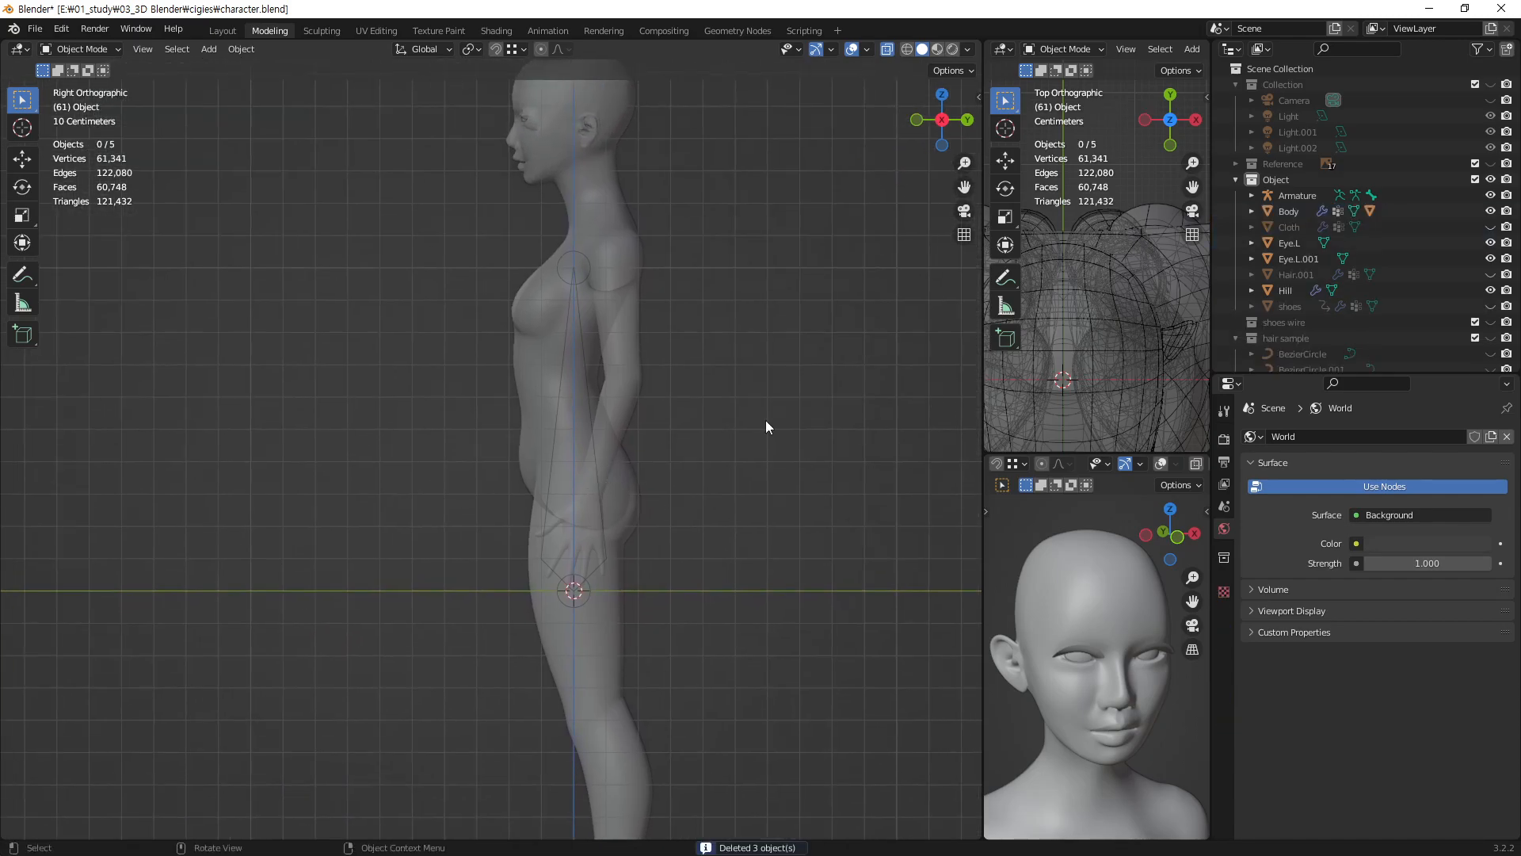
pyautogui.click(1309, 199)
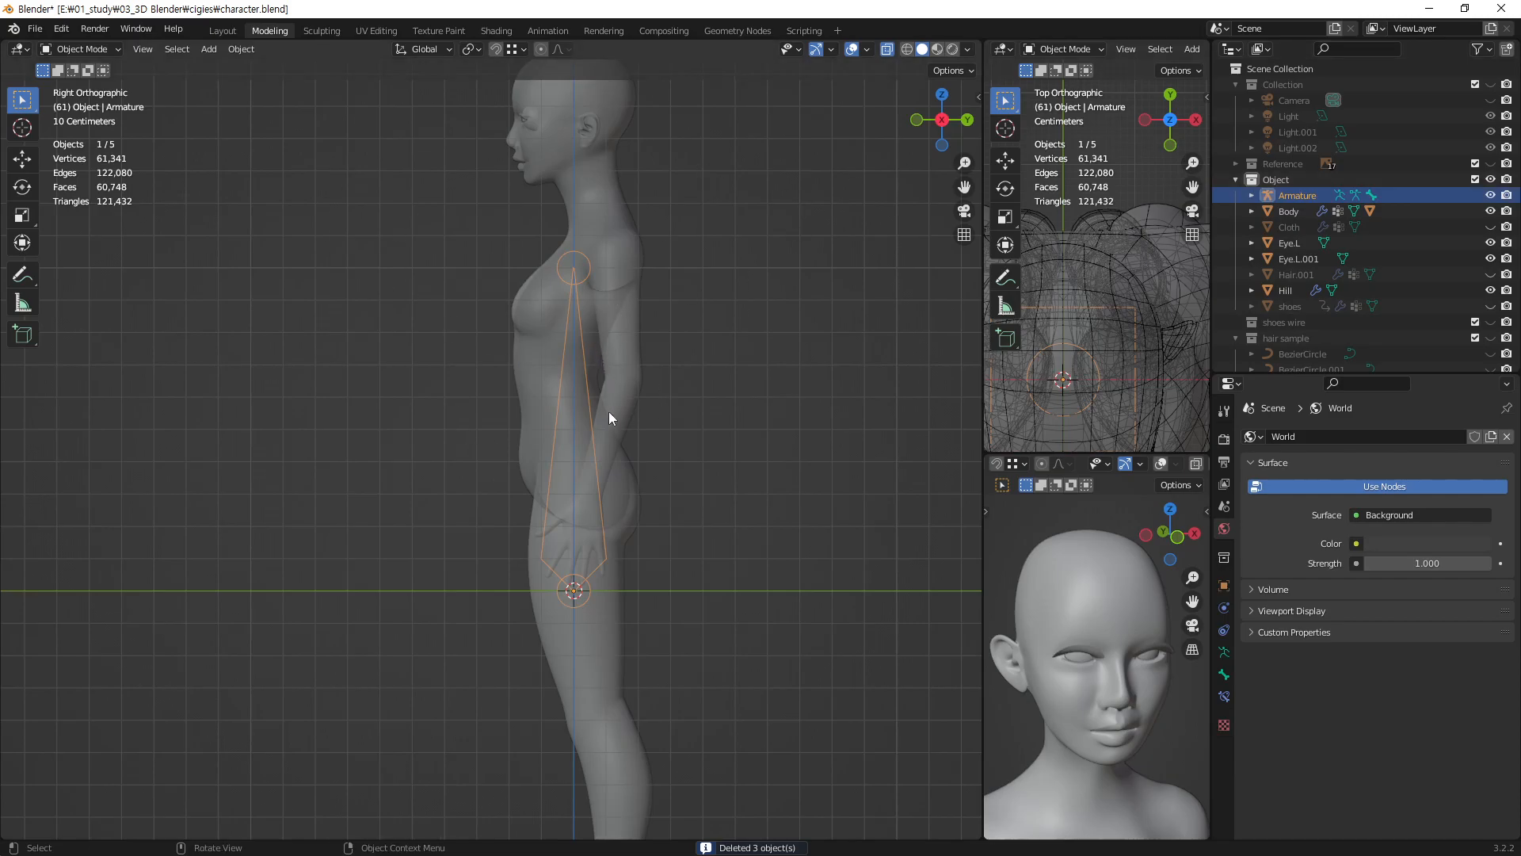
pyautogui.keyDown('shift'); pyautogui.moveTo(615, 402); pyautogui.dragTo(442, 453, button='middle'); pyautogui.keyUp('shift')
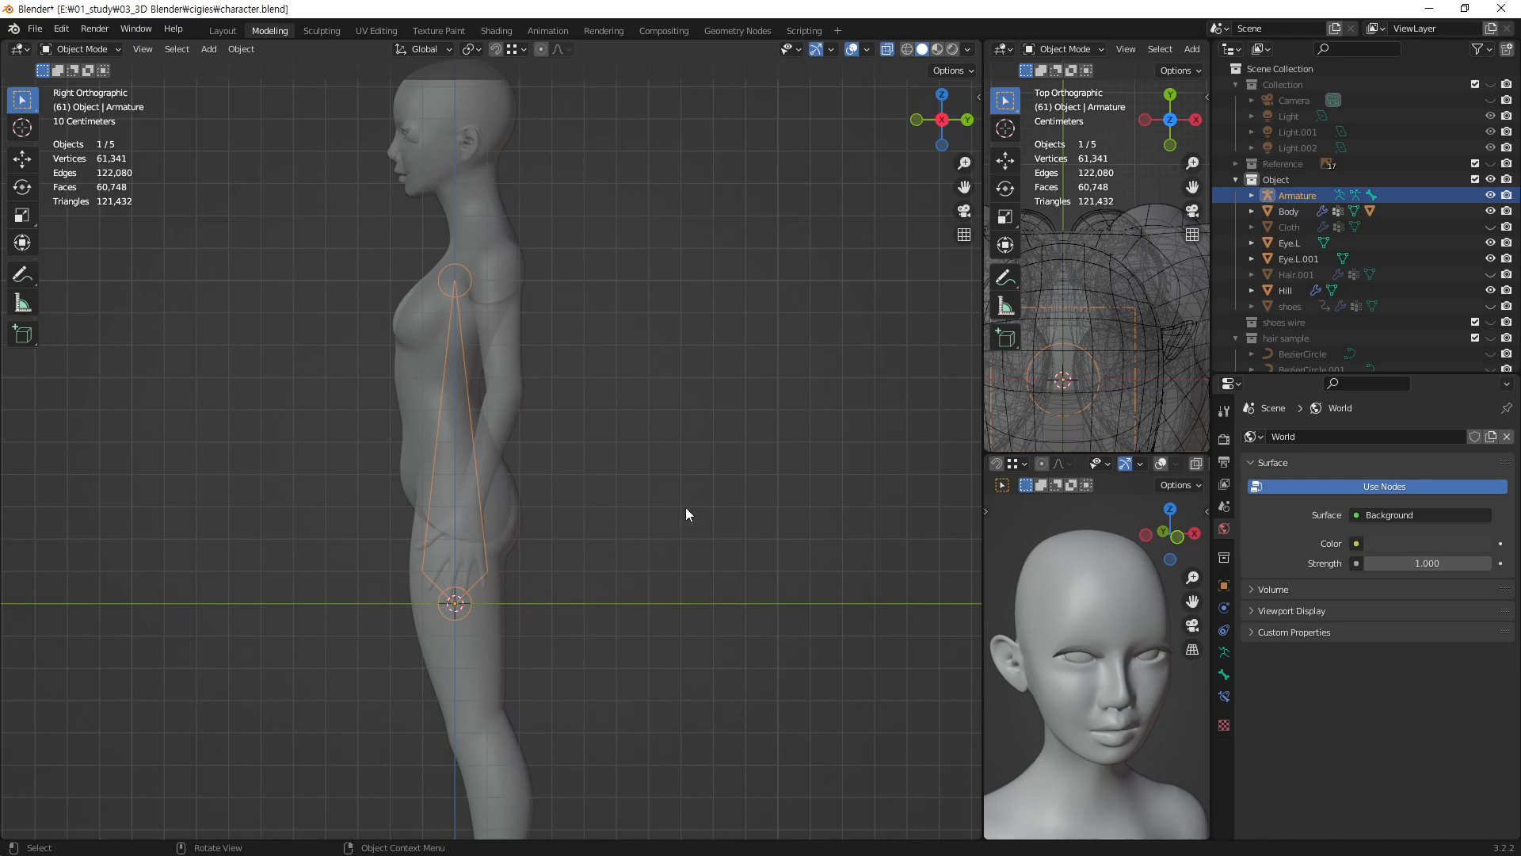
pyautogui.click(710, 500)
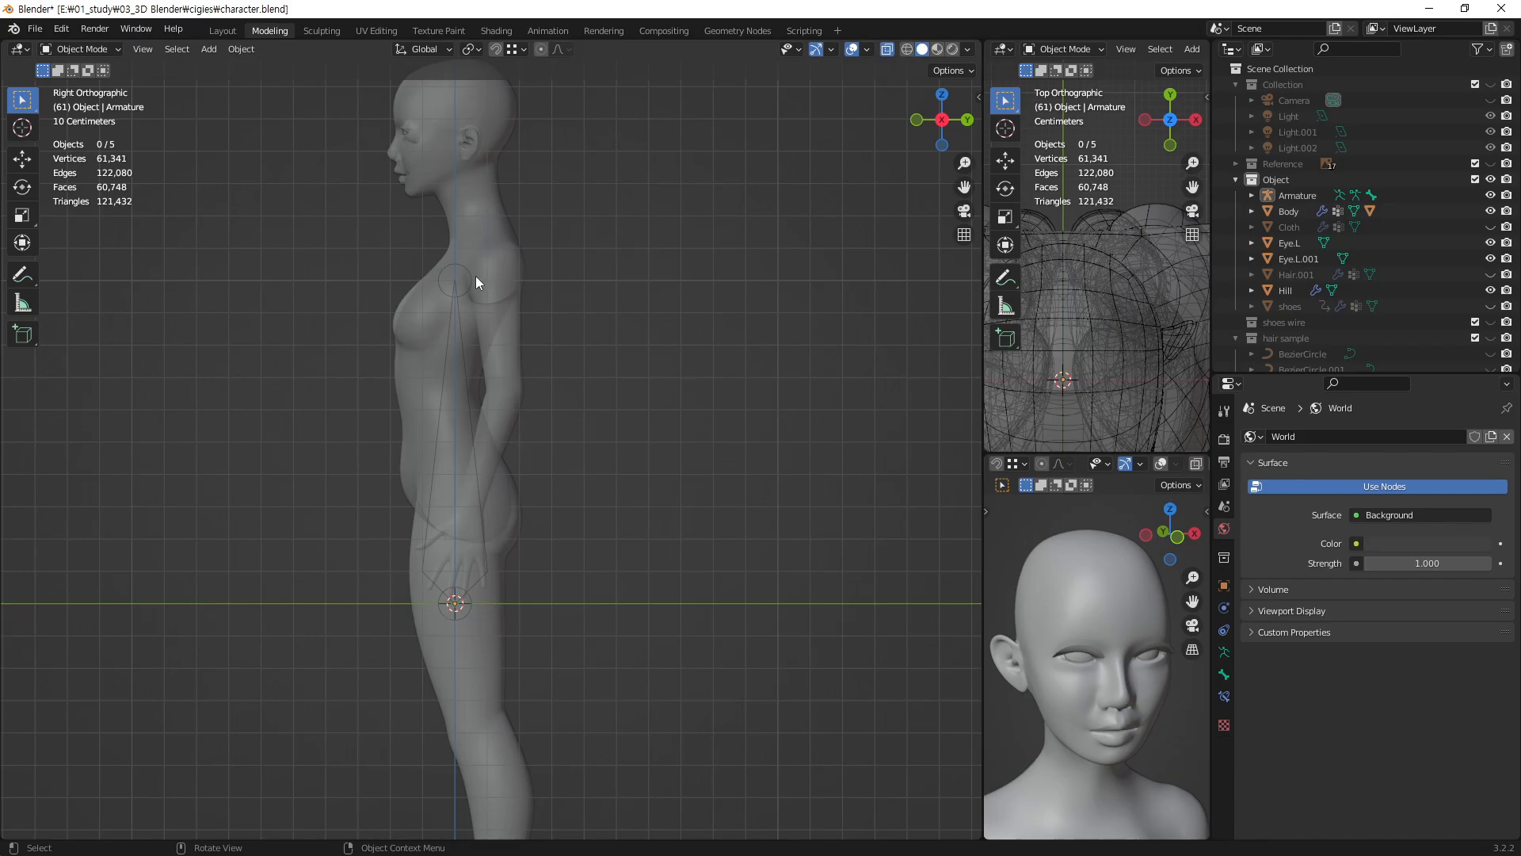
pyautogui.click(483, 553)
pyautogui.click(483, 553)
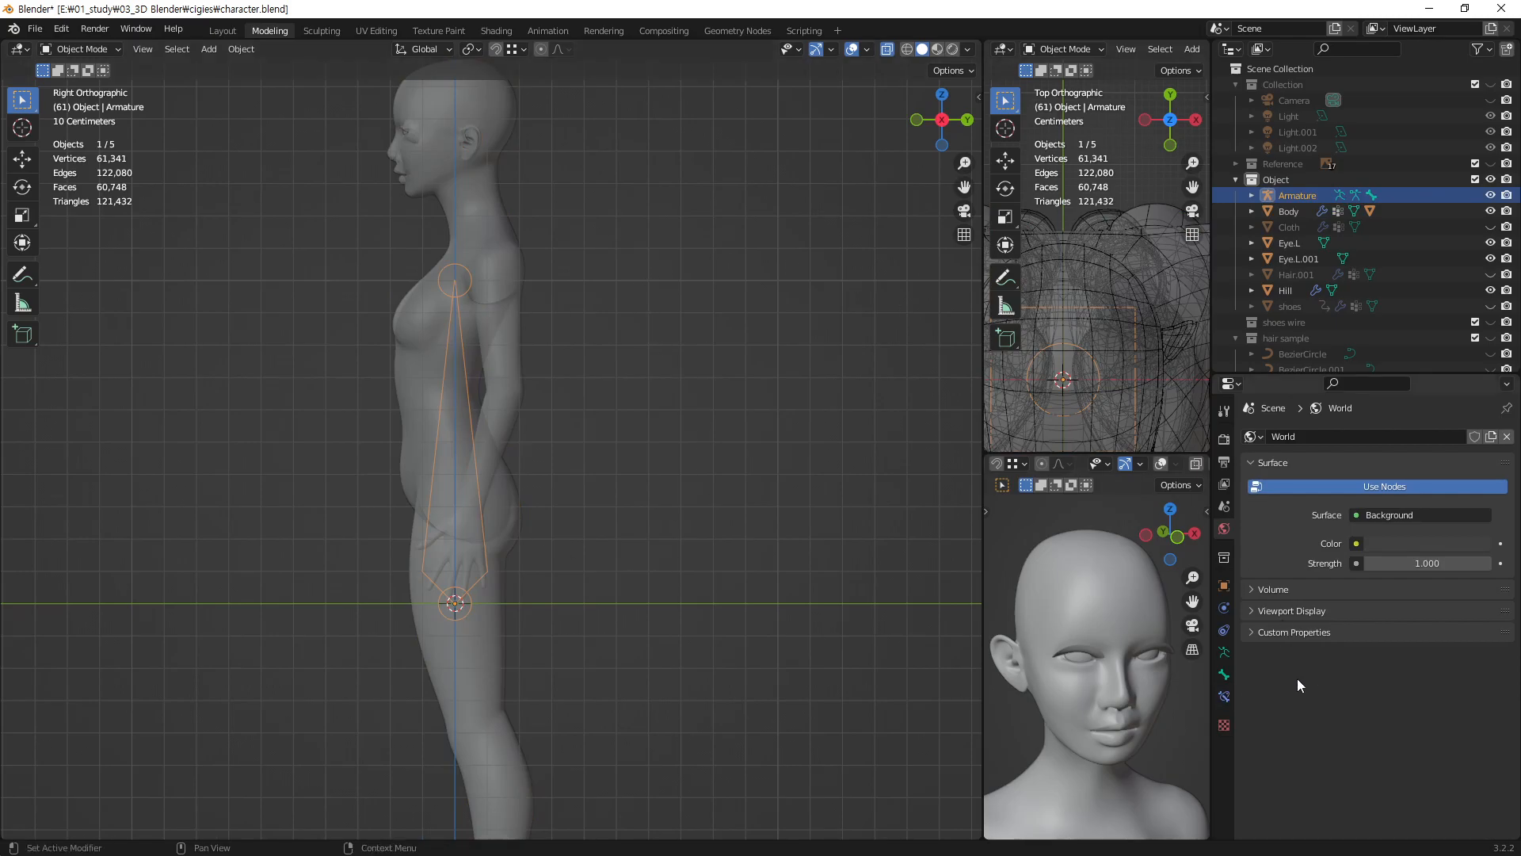
pyautogui.click(1224, 651)
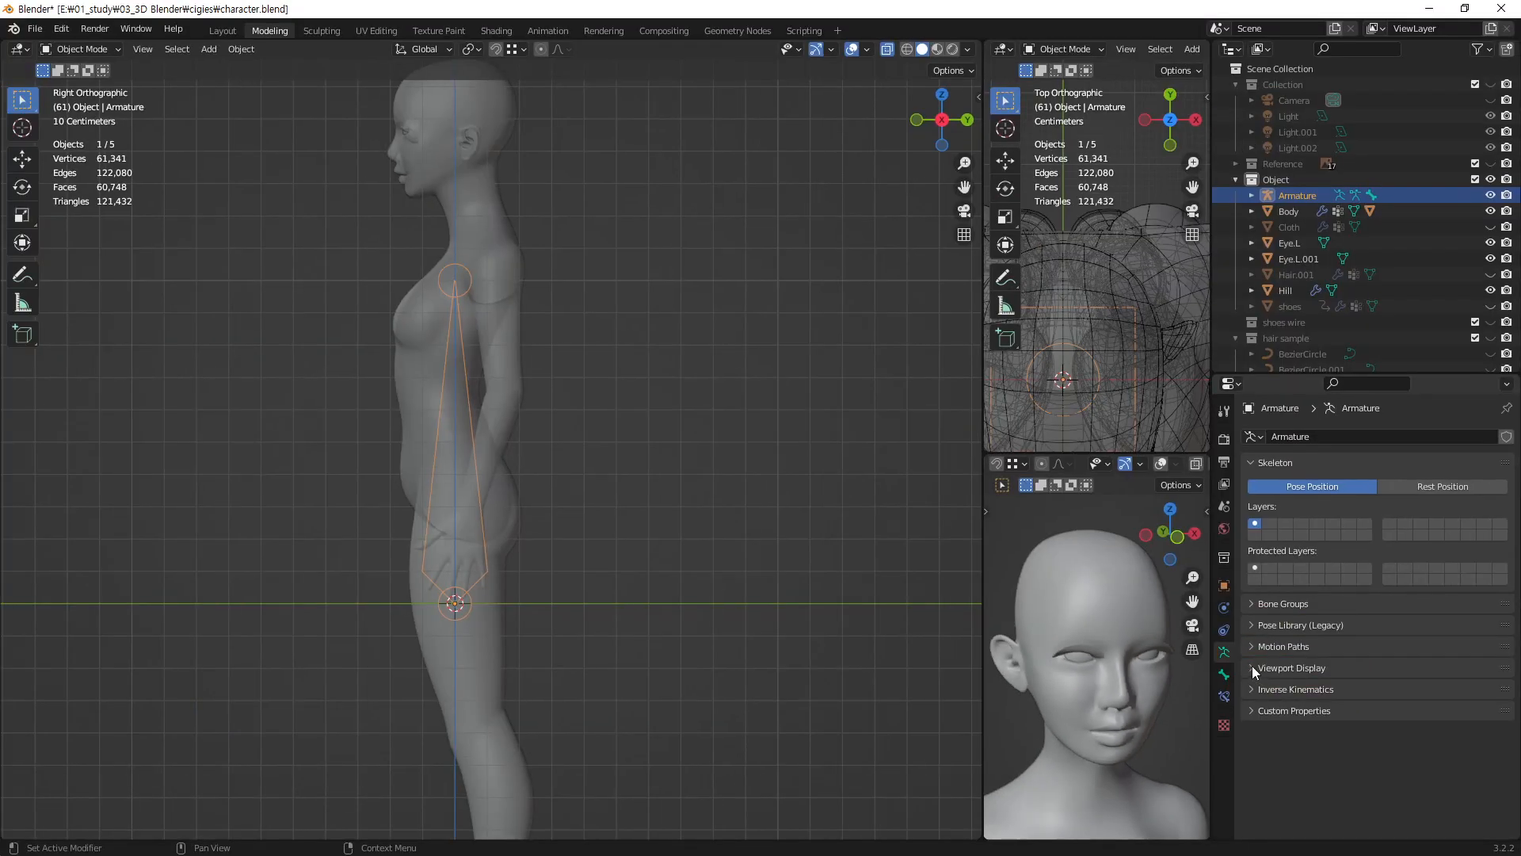
pyautogui.click(1252, 668)
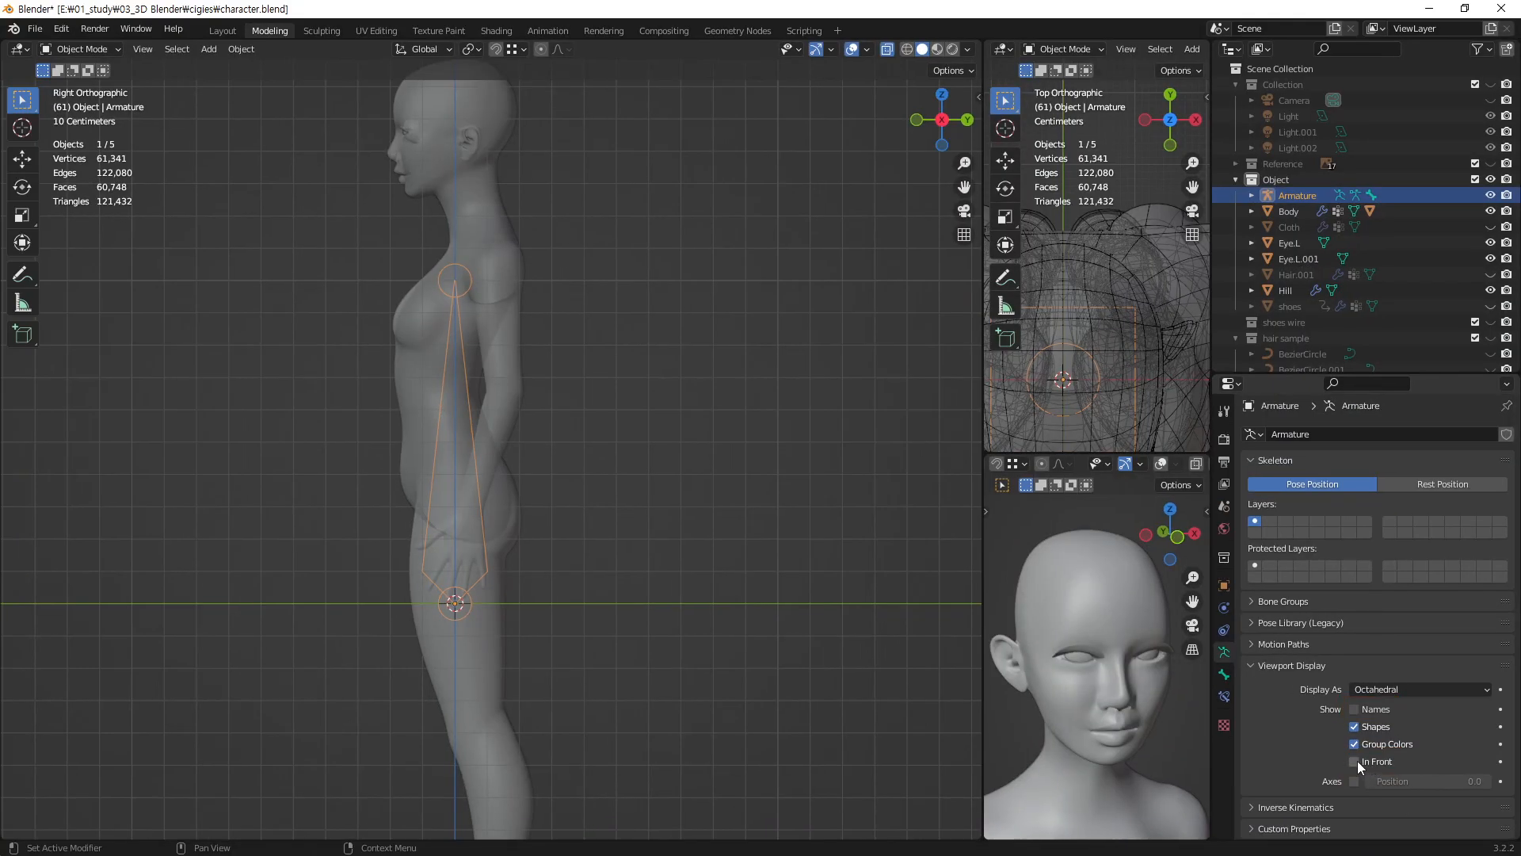
pyautogui.click(1354, 761)
# - Compare the armature with In Front off and on, and inspect it around the body with X-ray off
pyautogui.click(757, 537)
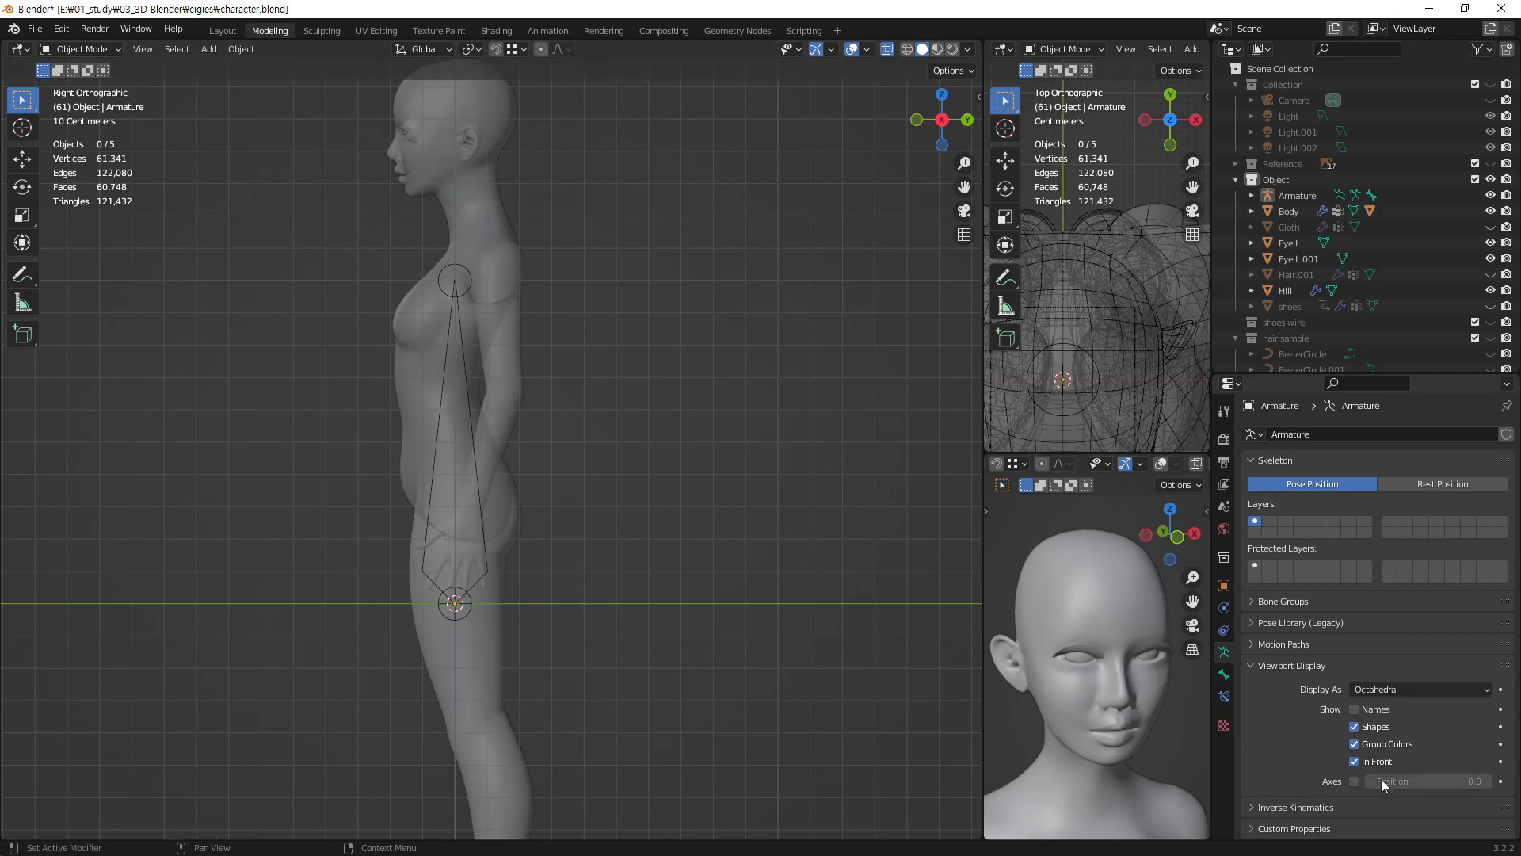
pyautogui.click(1354, 761)
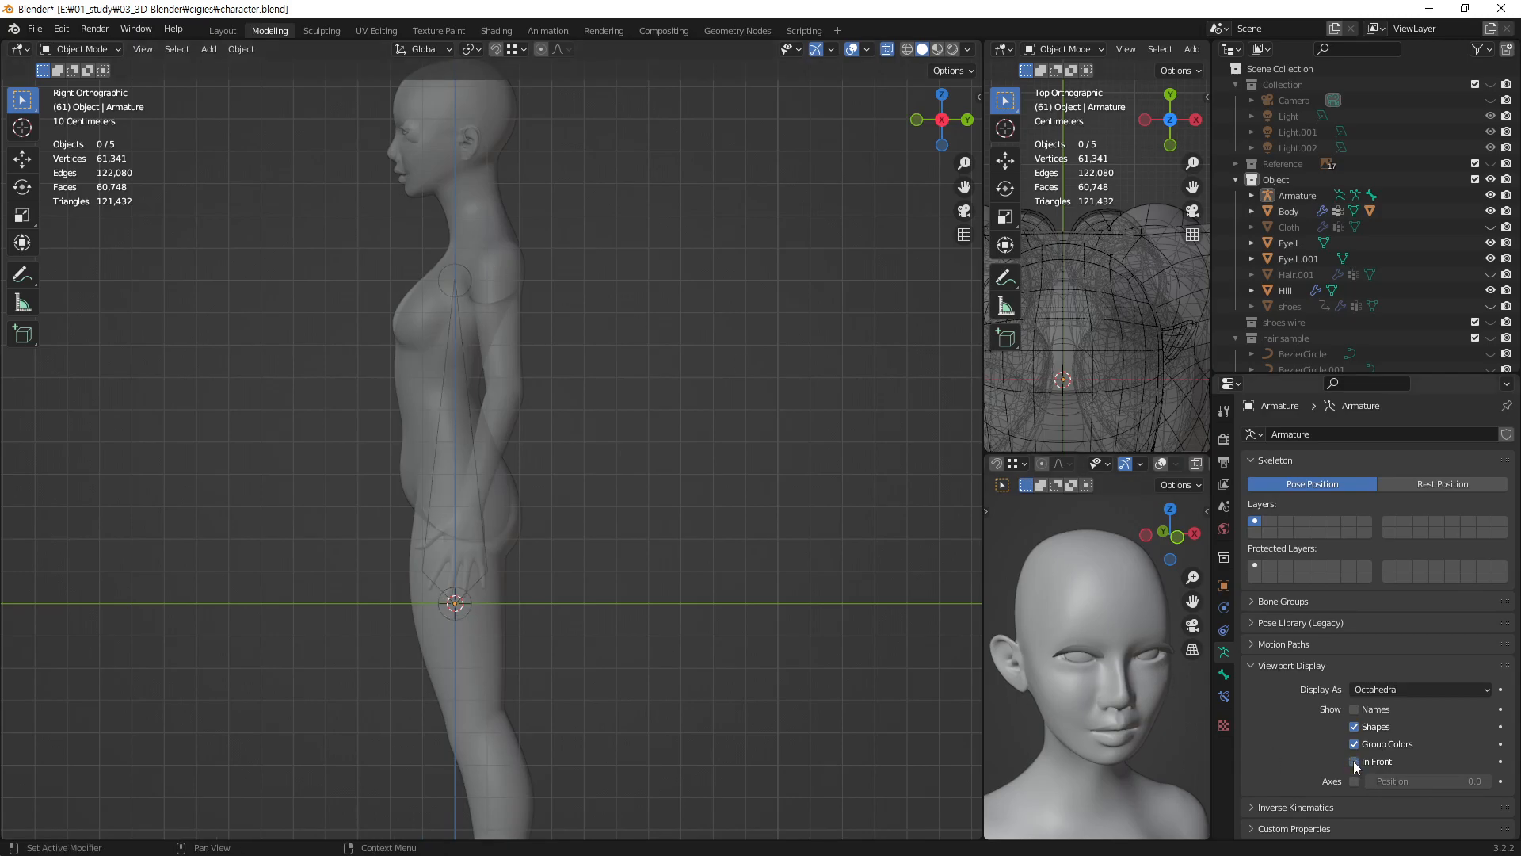
pyautogui.click(1354, 761)
pyautogui.click(884, 49)
pyautogui.moveTo(748, 126)
pyautogui.mouseDown(button='middle')
pyautogui.moveTo(611, 502)
pyautogui.moveTo(735, 521)
pyautogui.moveTo(848, 575)
pyautogui.moveTo(724, 631)
pyautogui.moveTo(465, 586)
pyautogui.moveTo(347, 589)
pyautogui.moveTo(512, 488)
pyautogui.moveTo(726, 501)
pyautogui.moveTo(801, 558)
pyautogui.moveTo(797, 631)
pyautogui.moveTo(526, 553)
pyautogui.moveTo(573, 510)
pyautogui.moveTo(664, 516)
pyautogui.moveTo(705, 600)
pyautogui.moveTo(832, 621)
pyautogui.moveTo(959, 553)
pyautogui.mouseUp(button='middle')
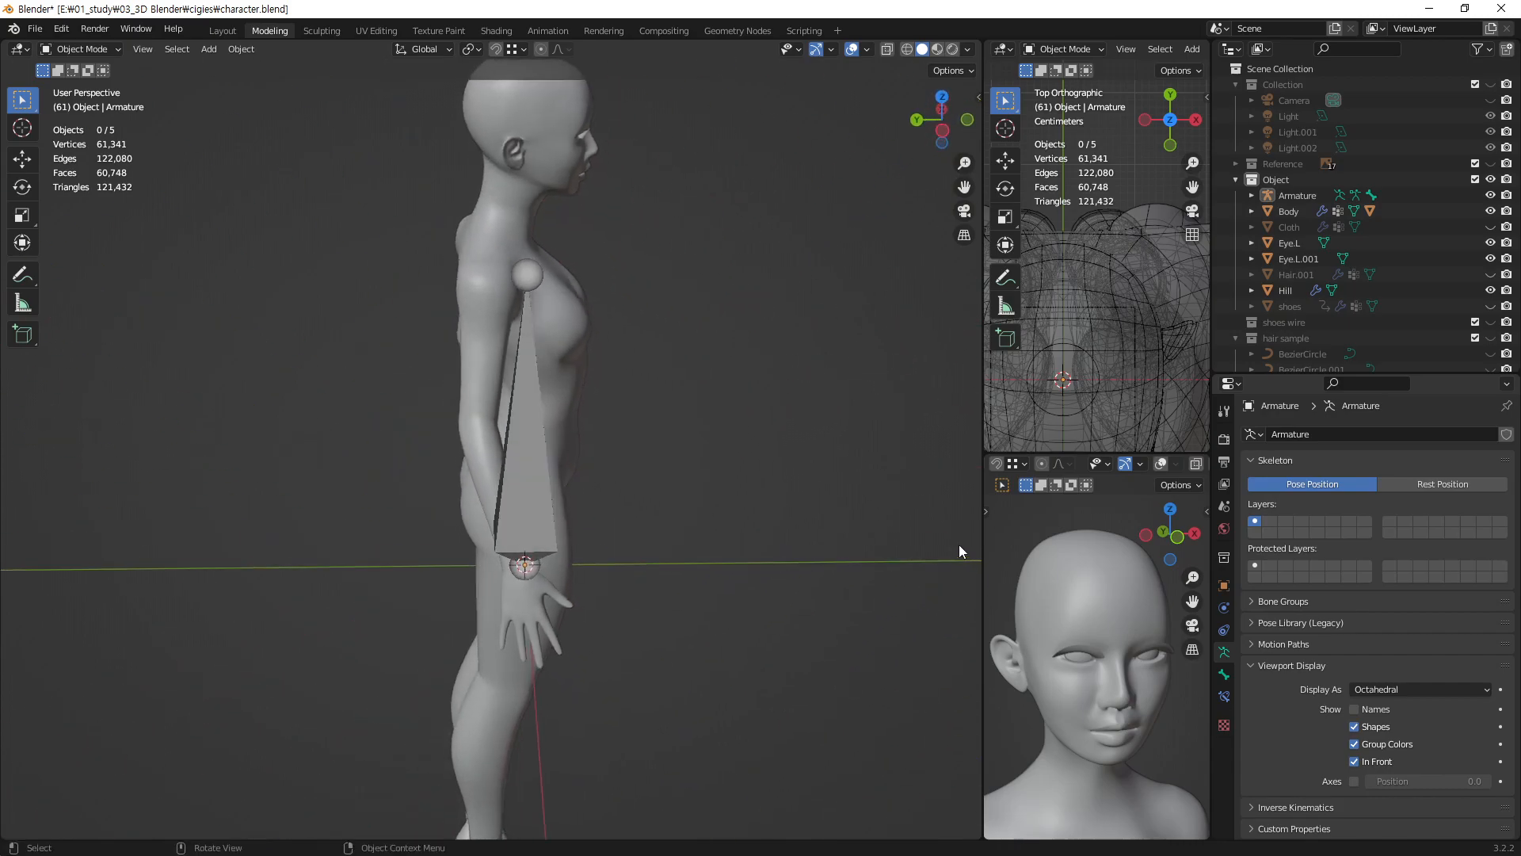
pyautogui.moveTo(537, 545); pyautogui.dragTo(264, 460, button='middle')
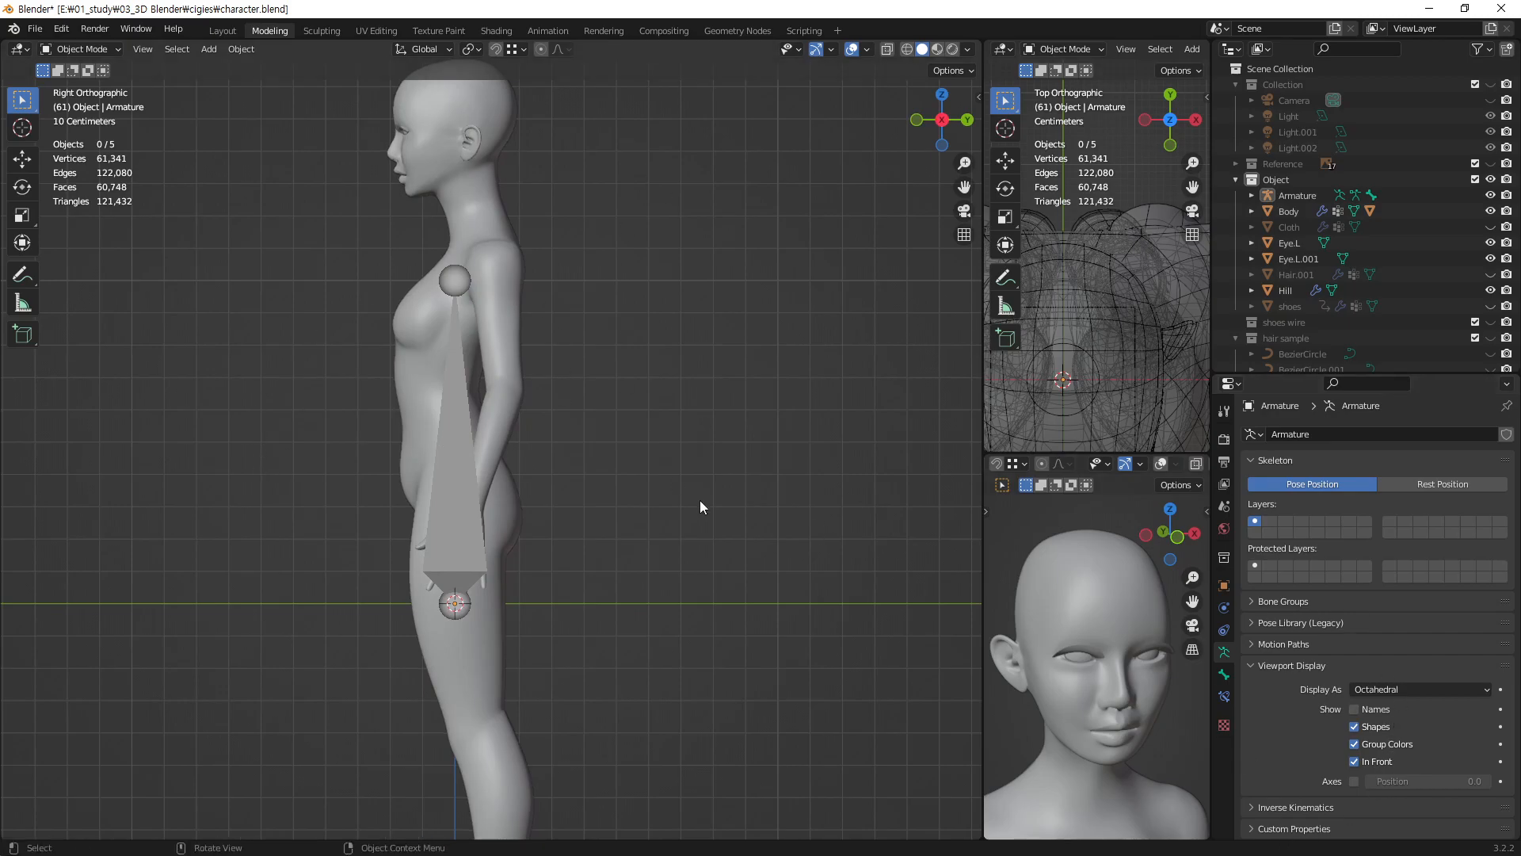
pyautogui.hotkey('alt', 'z')
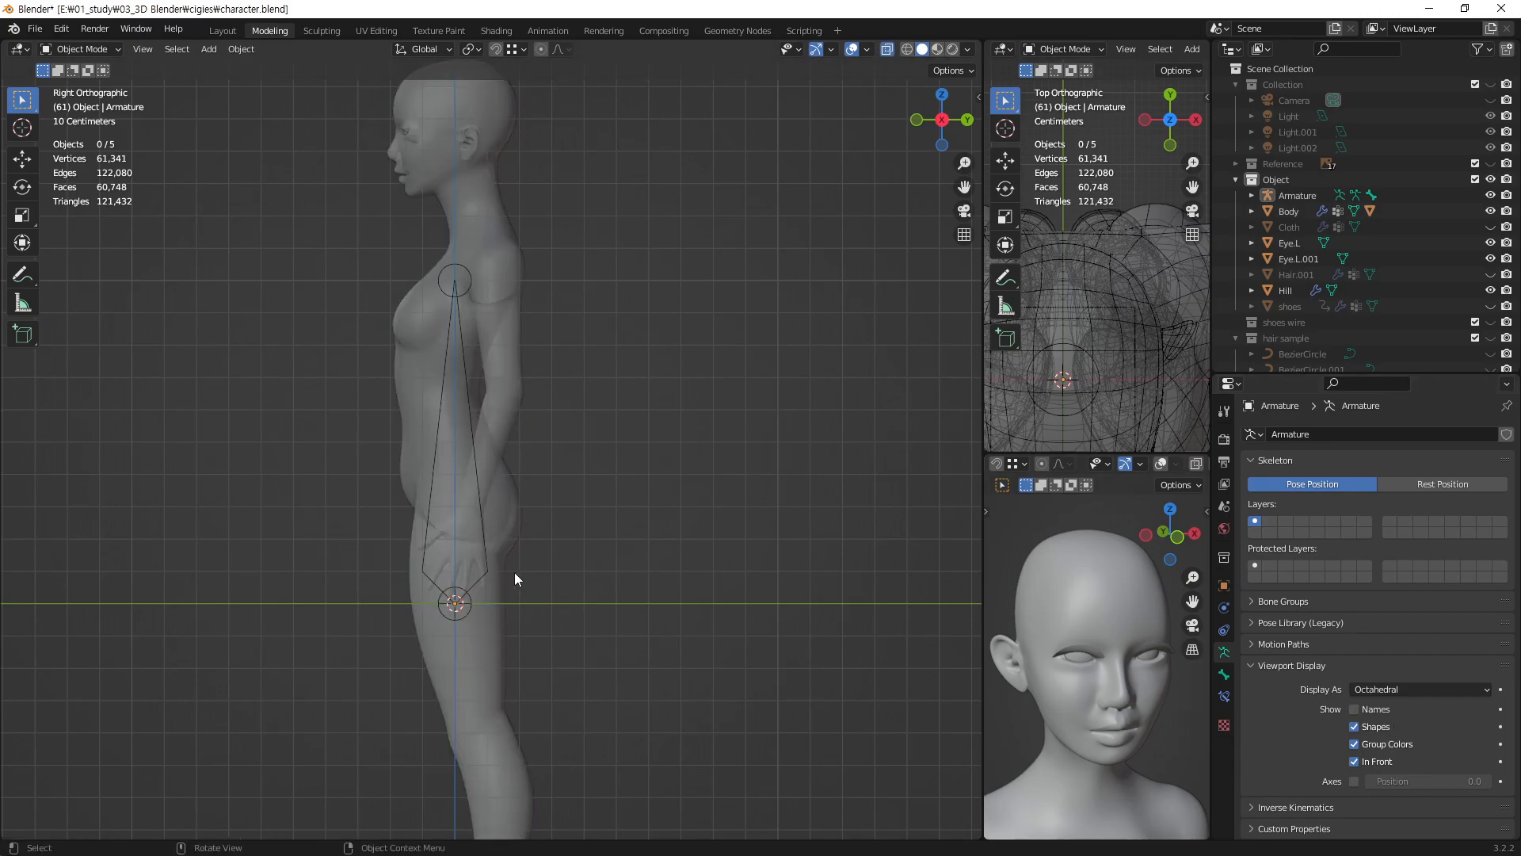
# - Put the character's armature in Edit Mode with nothing selected and turn off its In Front display
pyautogui.click(472, 607)
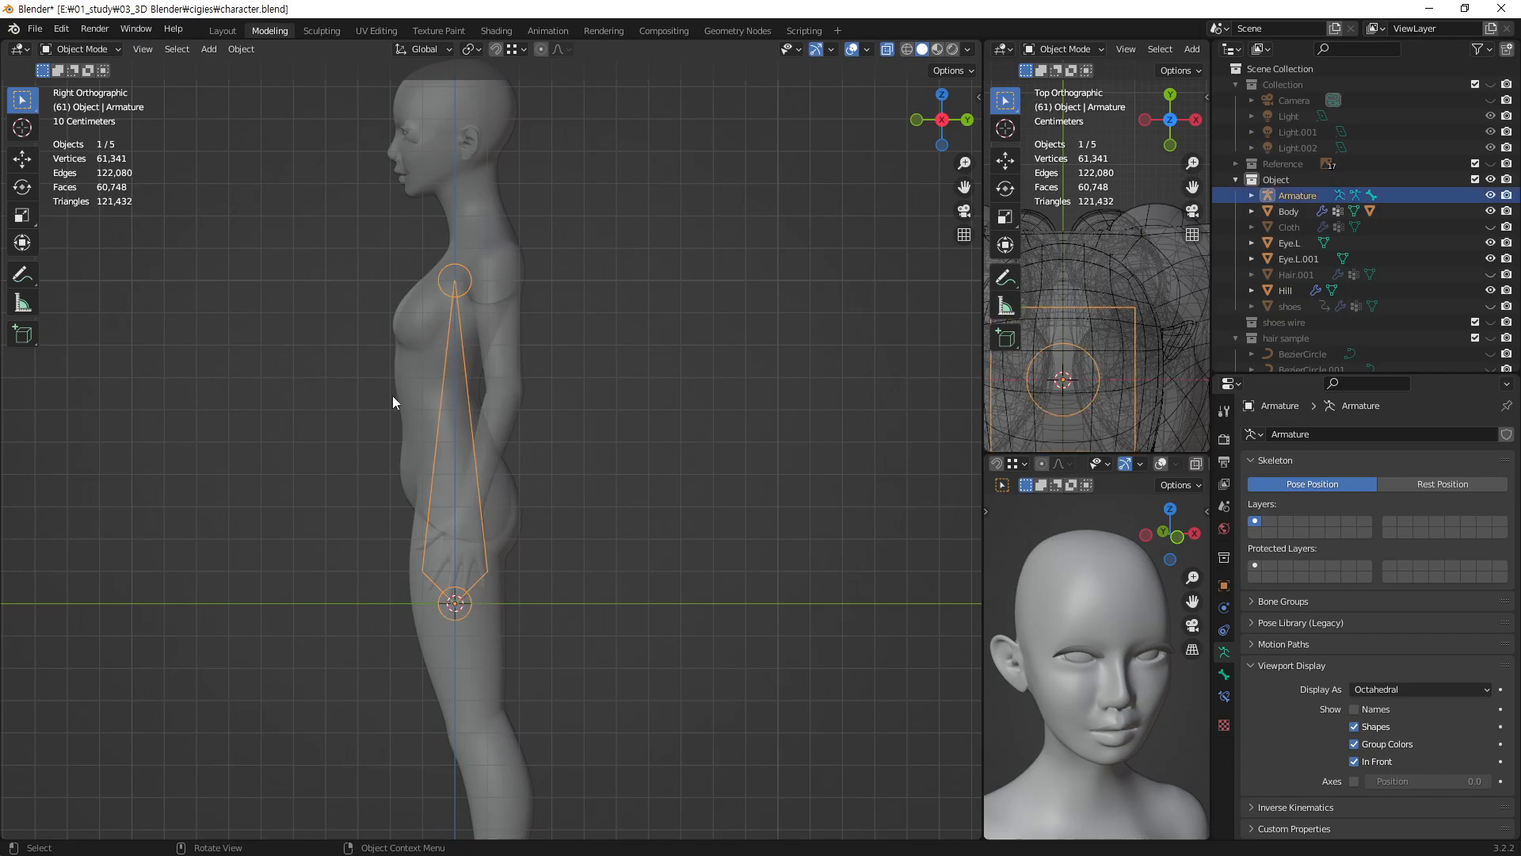
pyautogui.keyDown('shift'); pyautogui.moveTo(474, 405); pyautogui.dragTo(525, 389, button='middle'); pyautogui.keyUp('shift')
pyautogui.scroll(1, 556, 385)
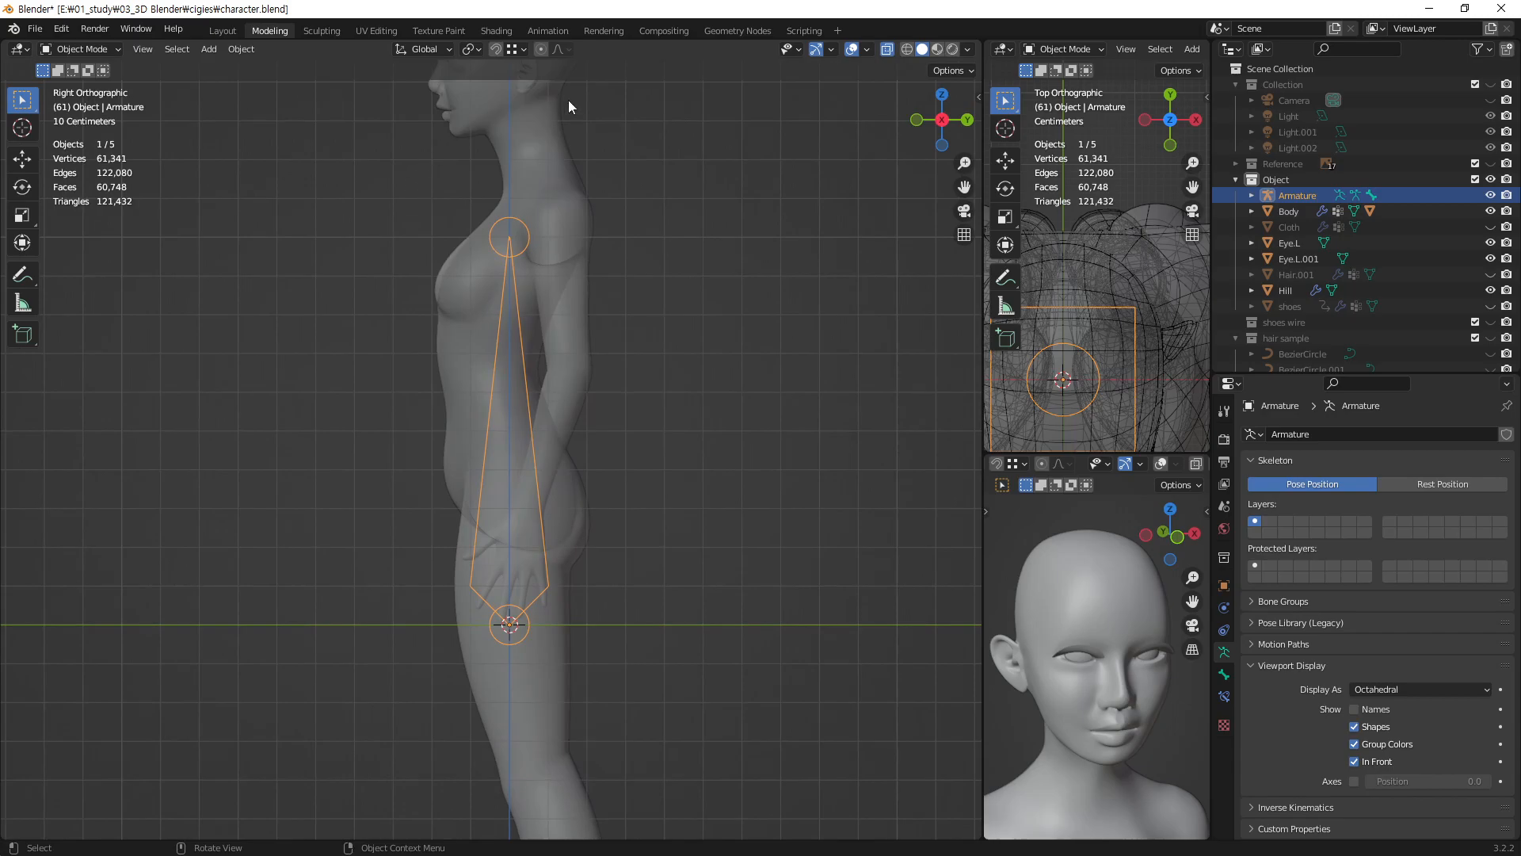
pyautogui.scroll(1, 595, 457)
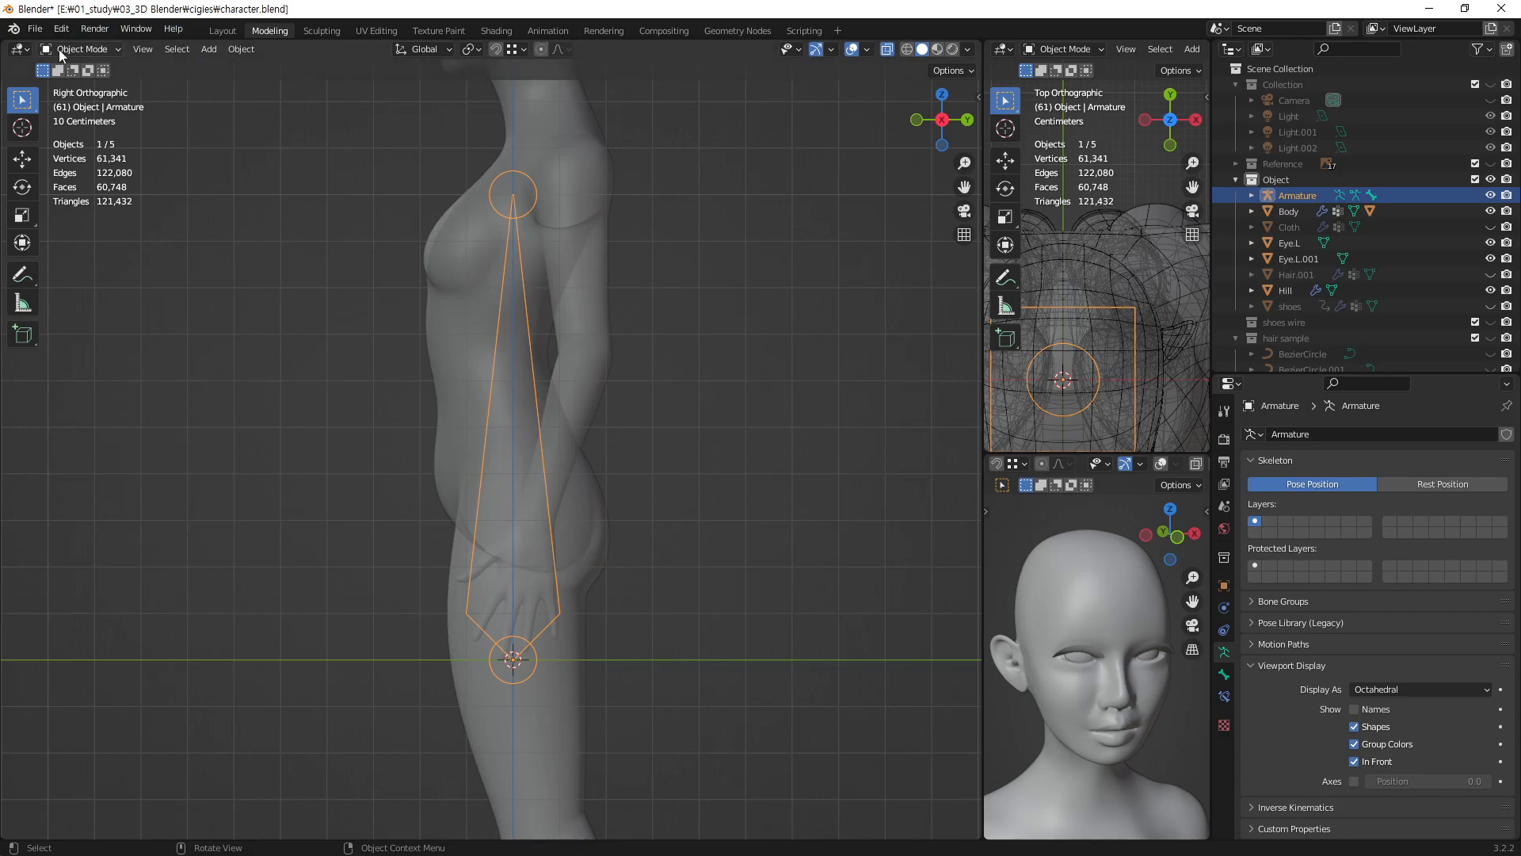
pyautogui.click(93, 50)
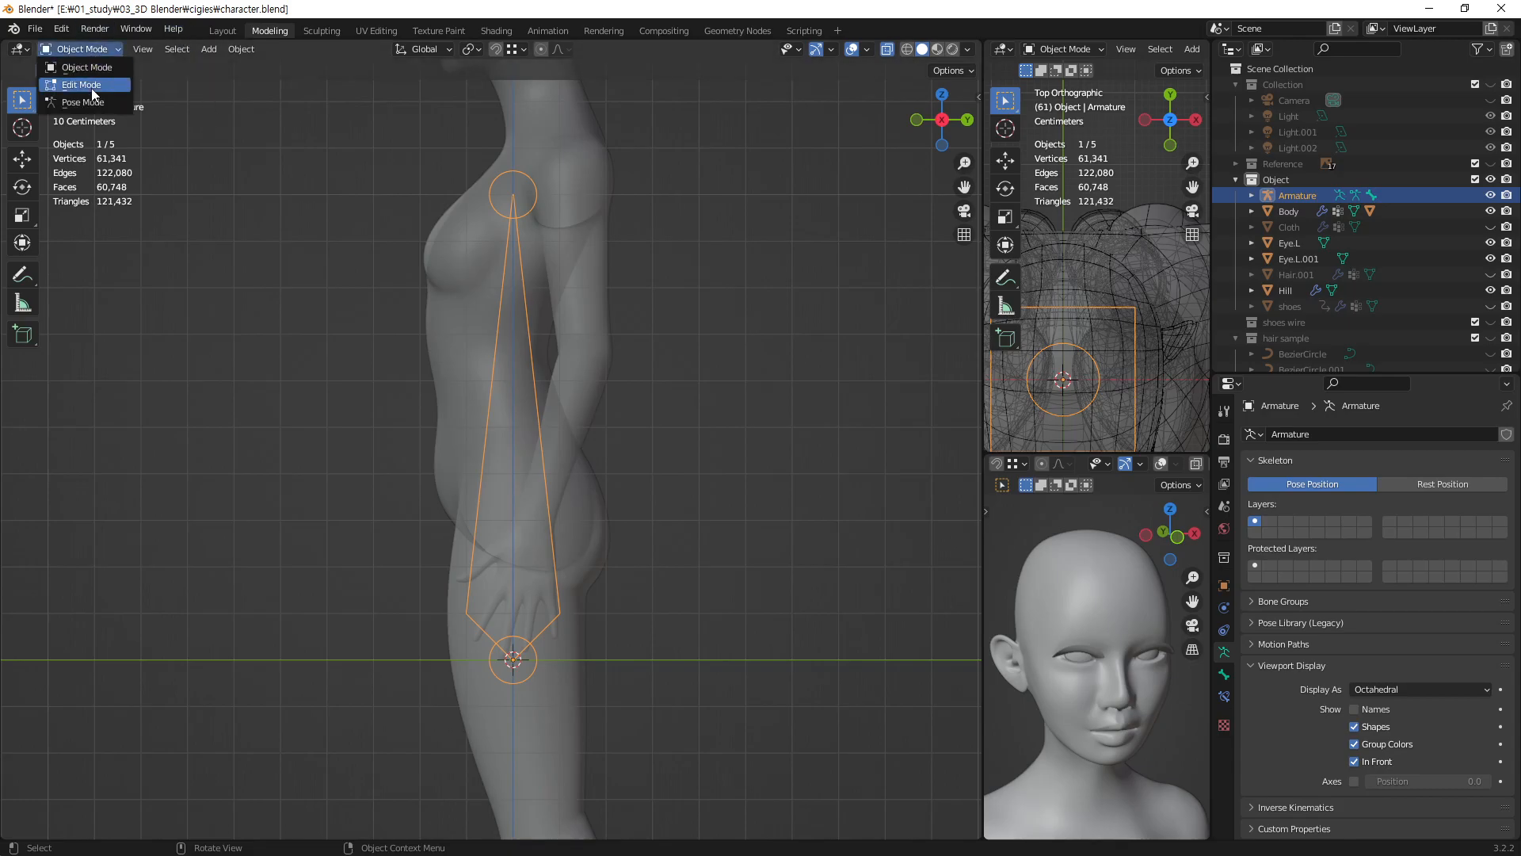
pyautogui.click(92, 87)
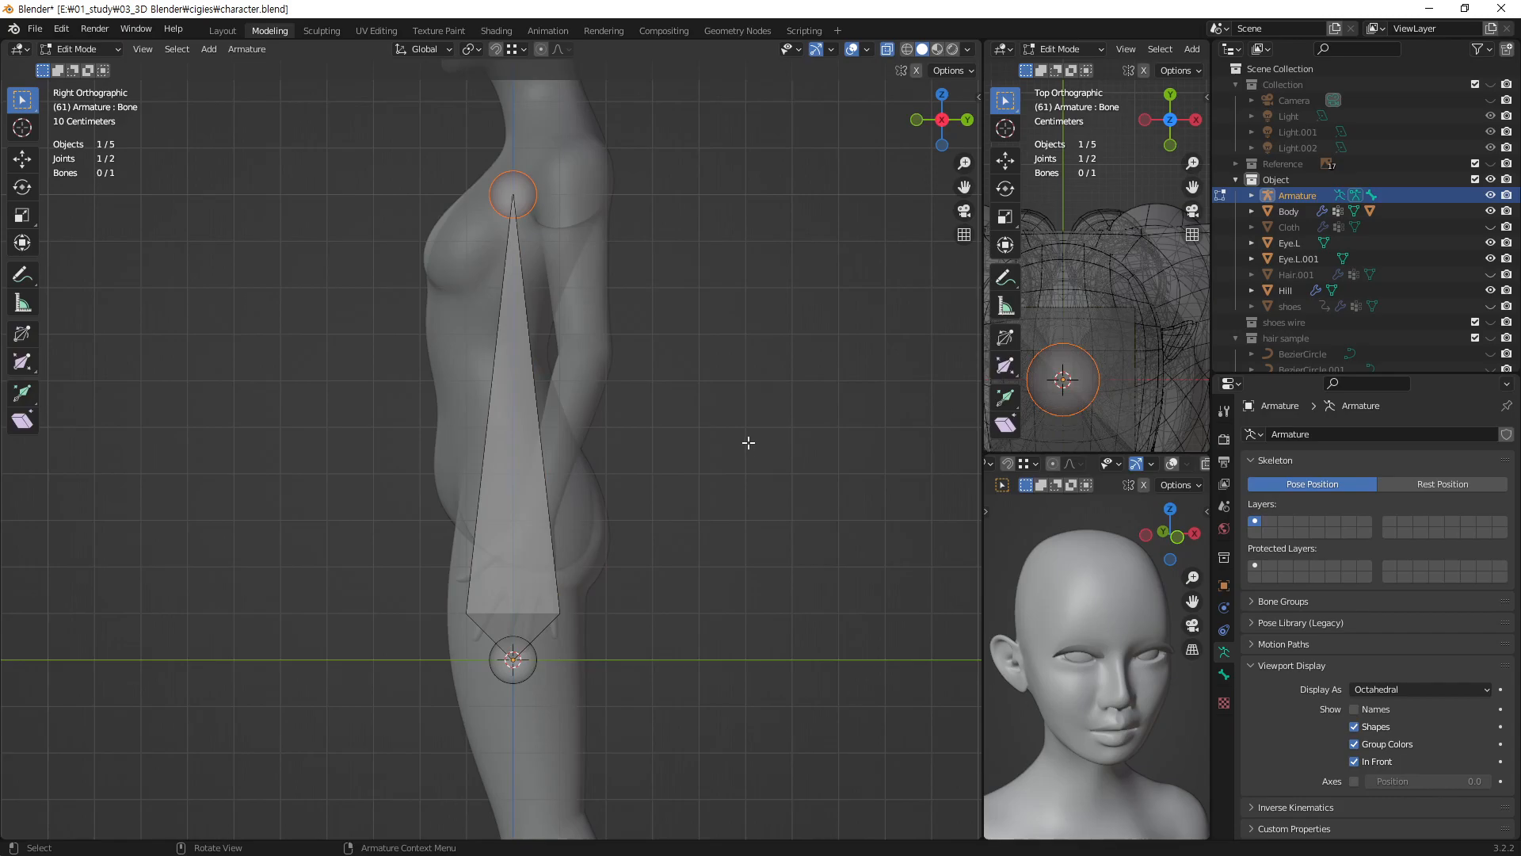
pyautogui.click(745, 431)
pyautogui.click(1355, 762)
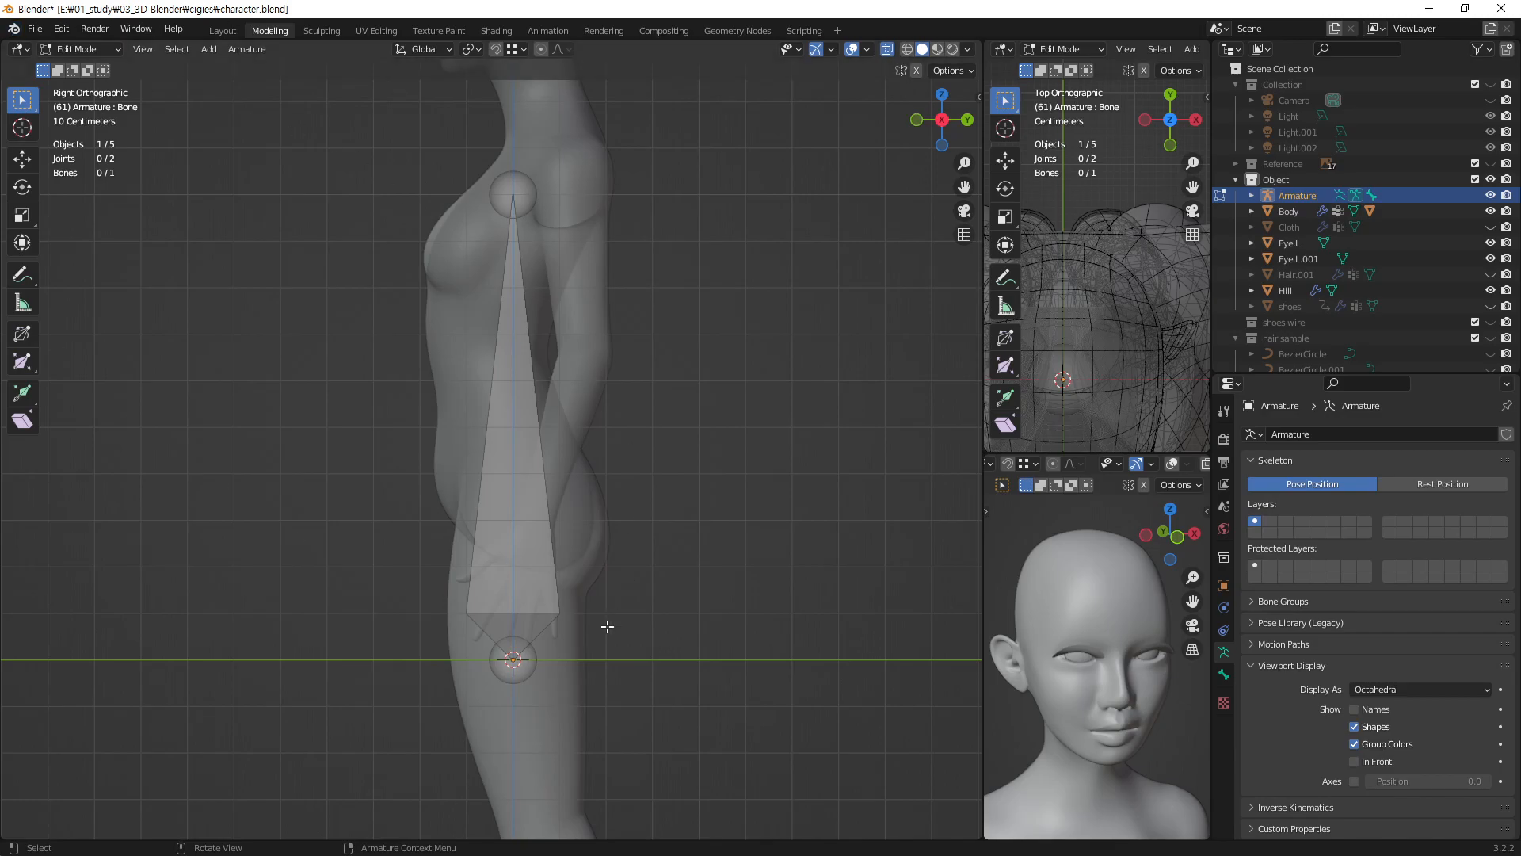
# - Move the bone's lower joint up about 0.34 m and back about 0.04 m into the pelvis
pyautogui.click(516, 689)
pyautogui.press('g')
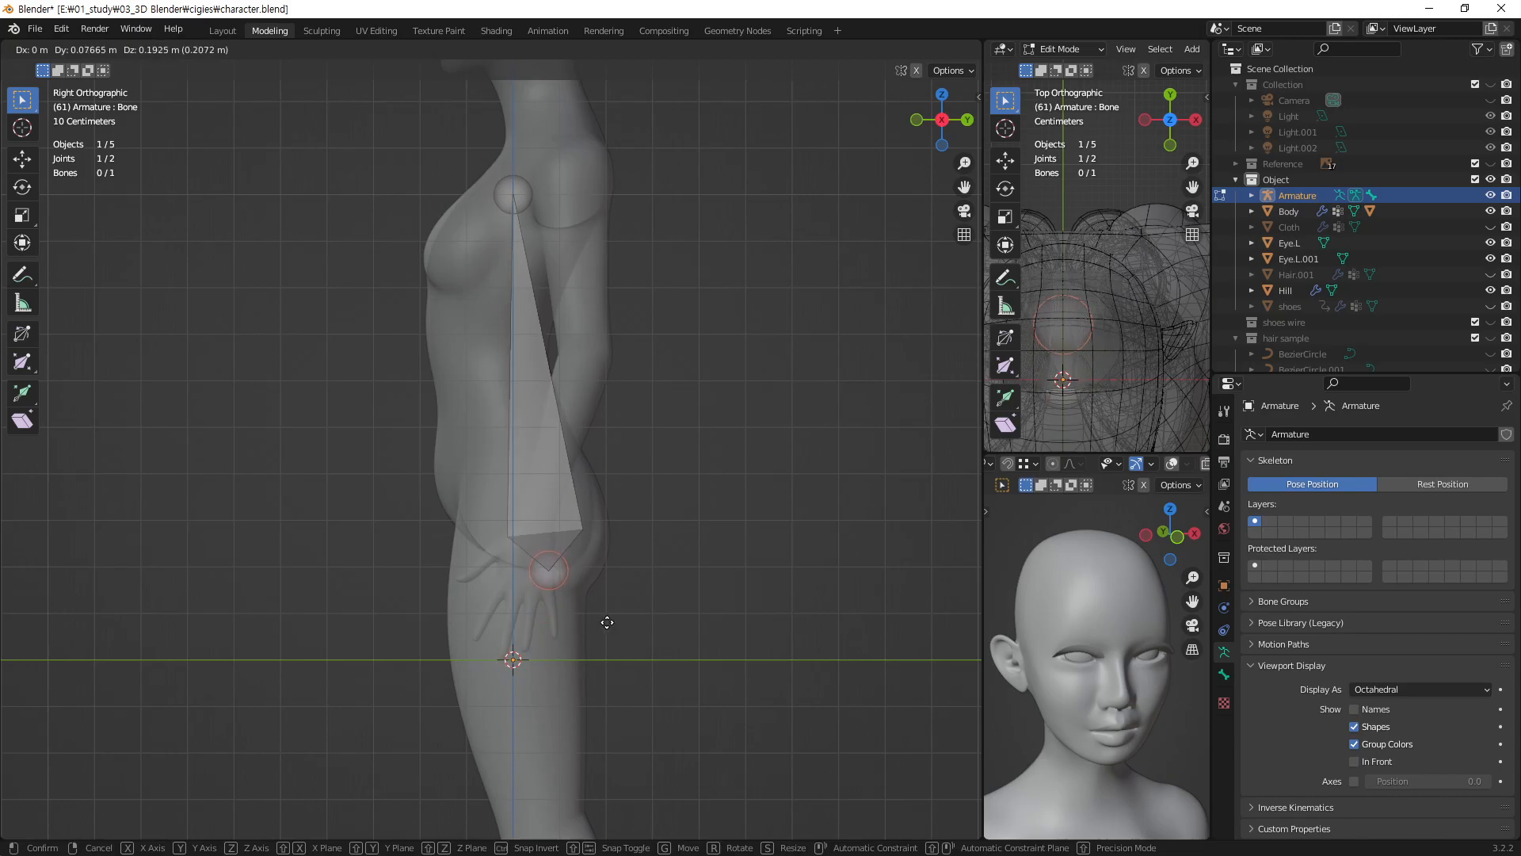
pyautogui.click(608, 621)
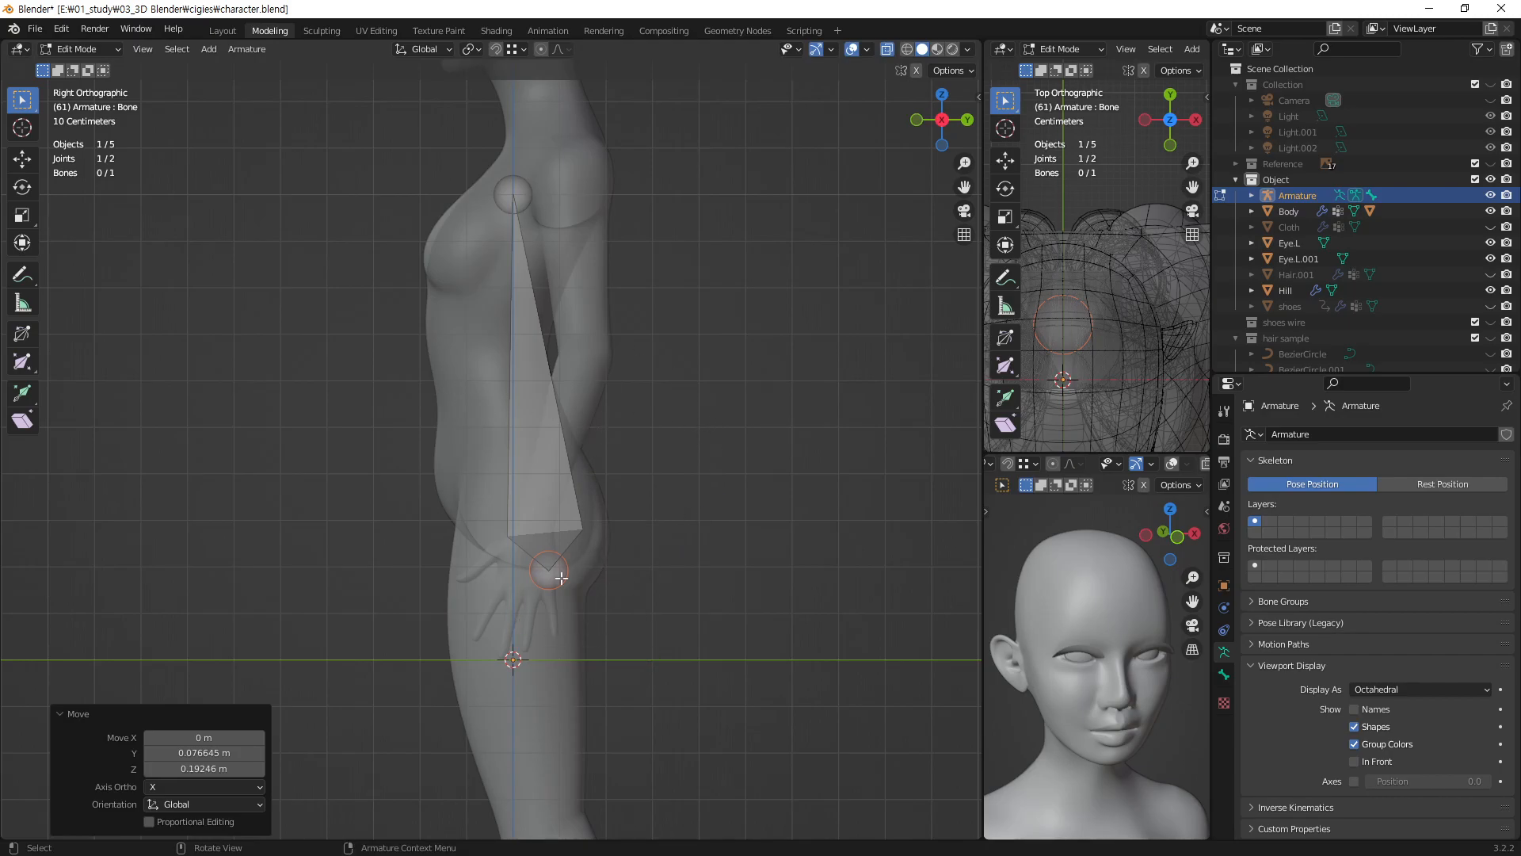
pyautogui.press('g')
pyautogui.click(602, 556)
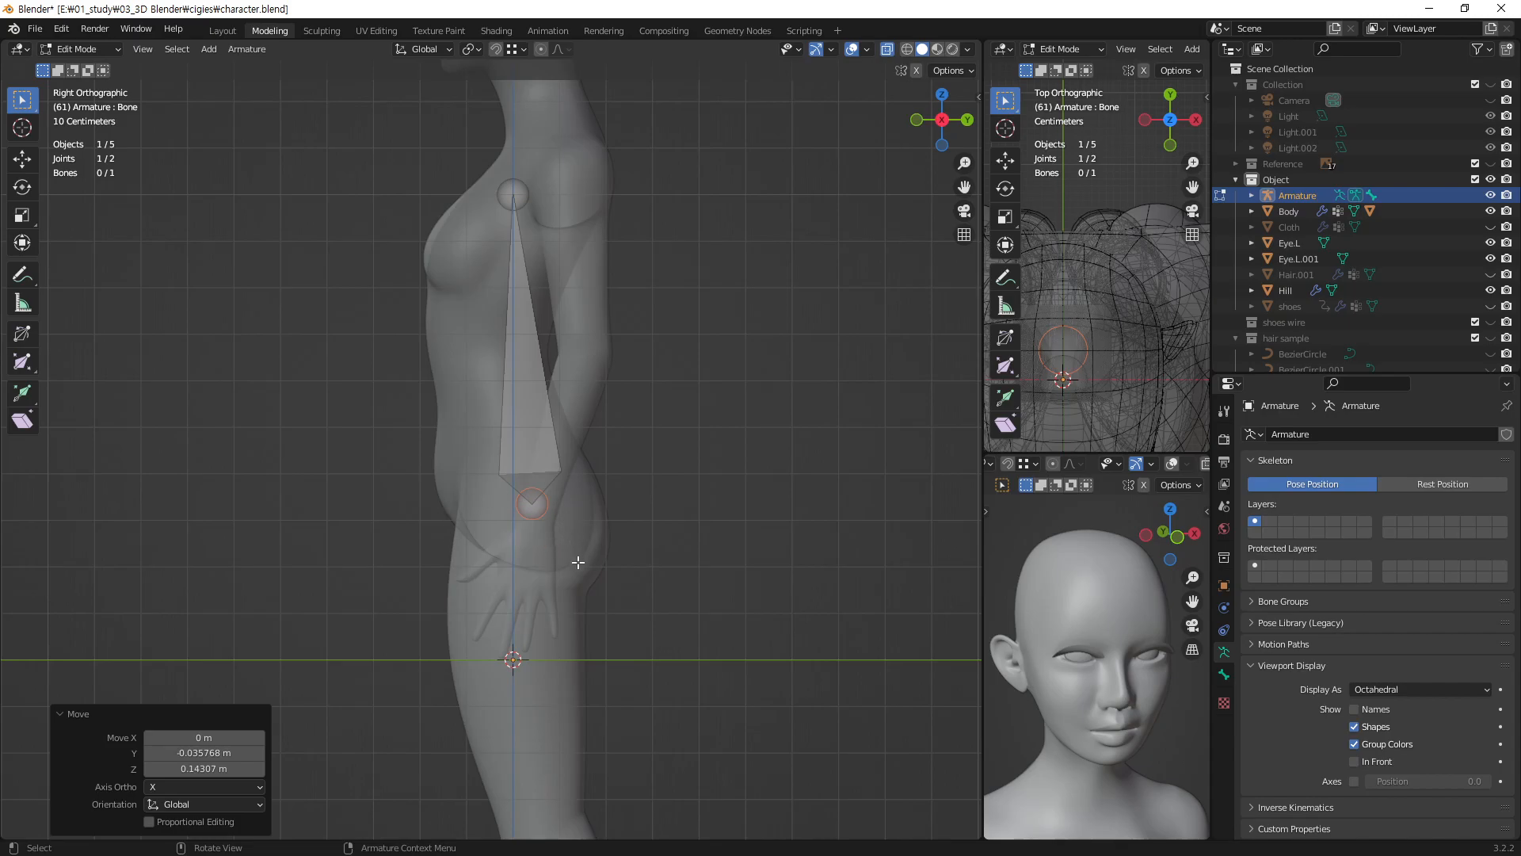
# - Try extruding a bone about 0.14 m downward from the pelvis joint, and undo the extrusion
pyautogui.press('e')
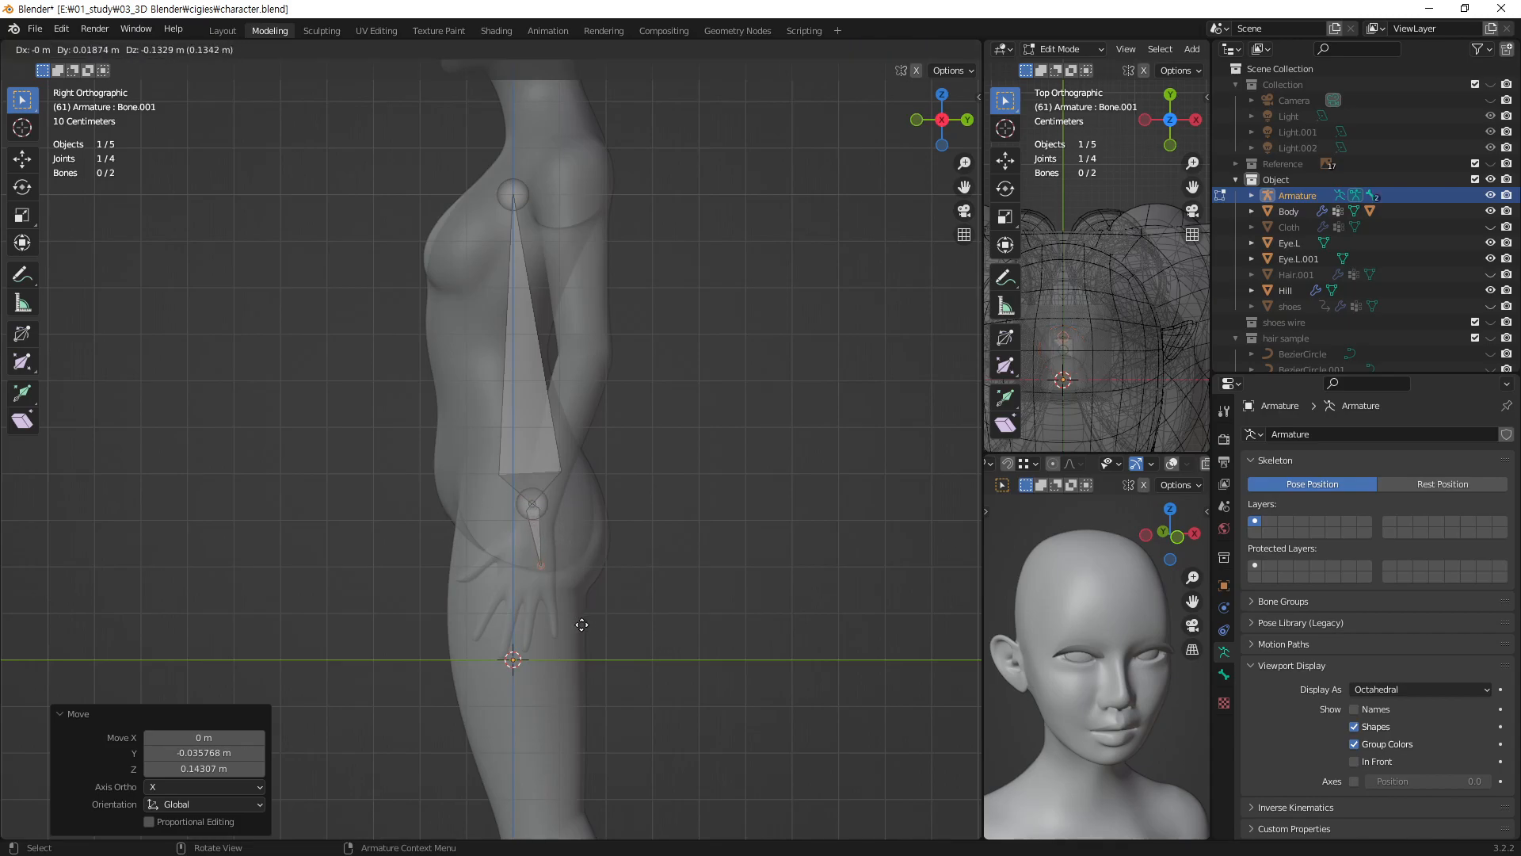
pyautogui.click(582, 627)
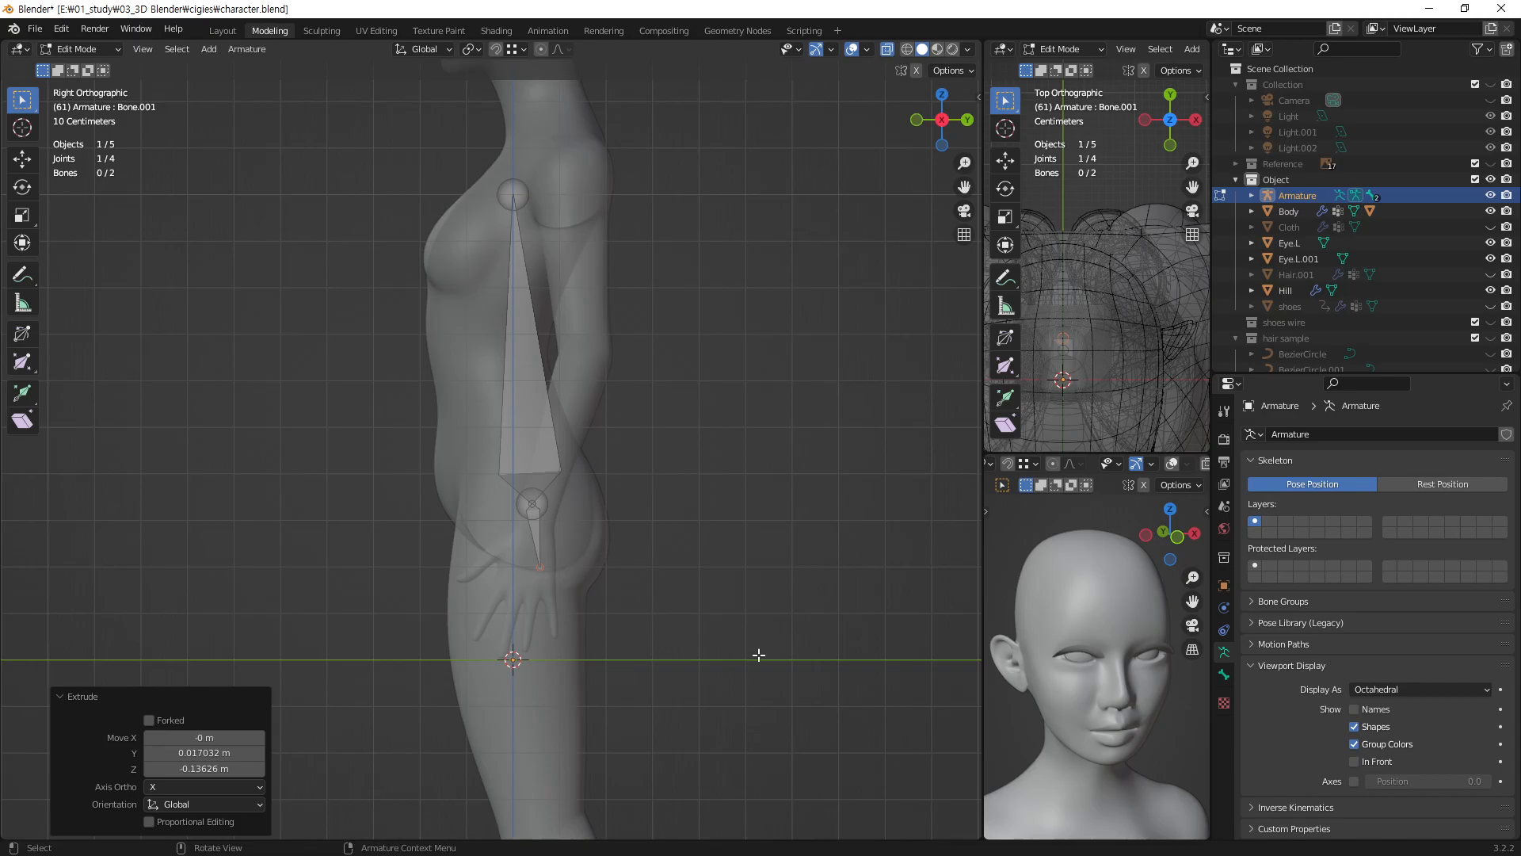
pyautogui.hotkey('ctrl', 'z')
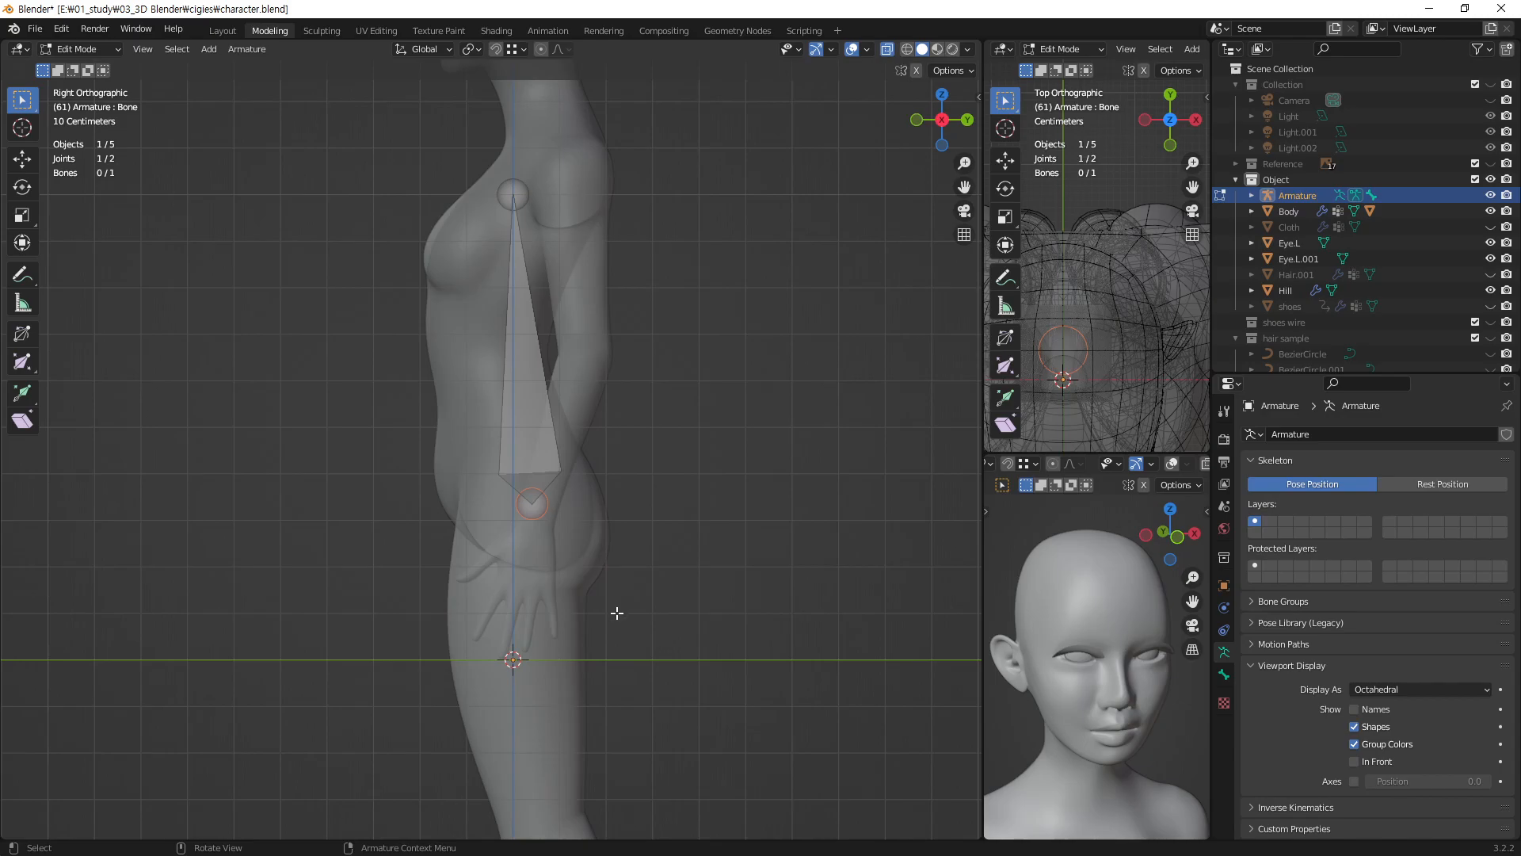
# - Lower the pelvis joint about 0.02 m and move the bone's upper joint down about 0.56 m to the lower abdomen
pyautogui.press('g')
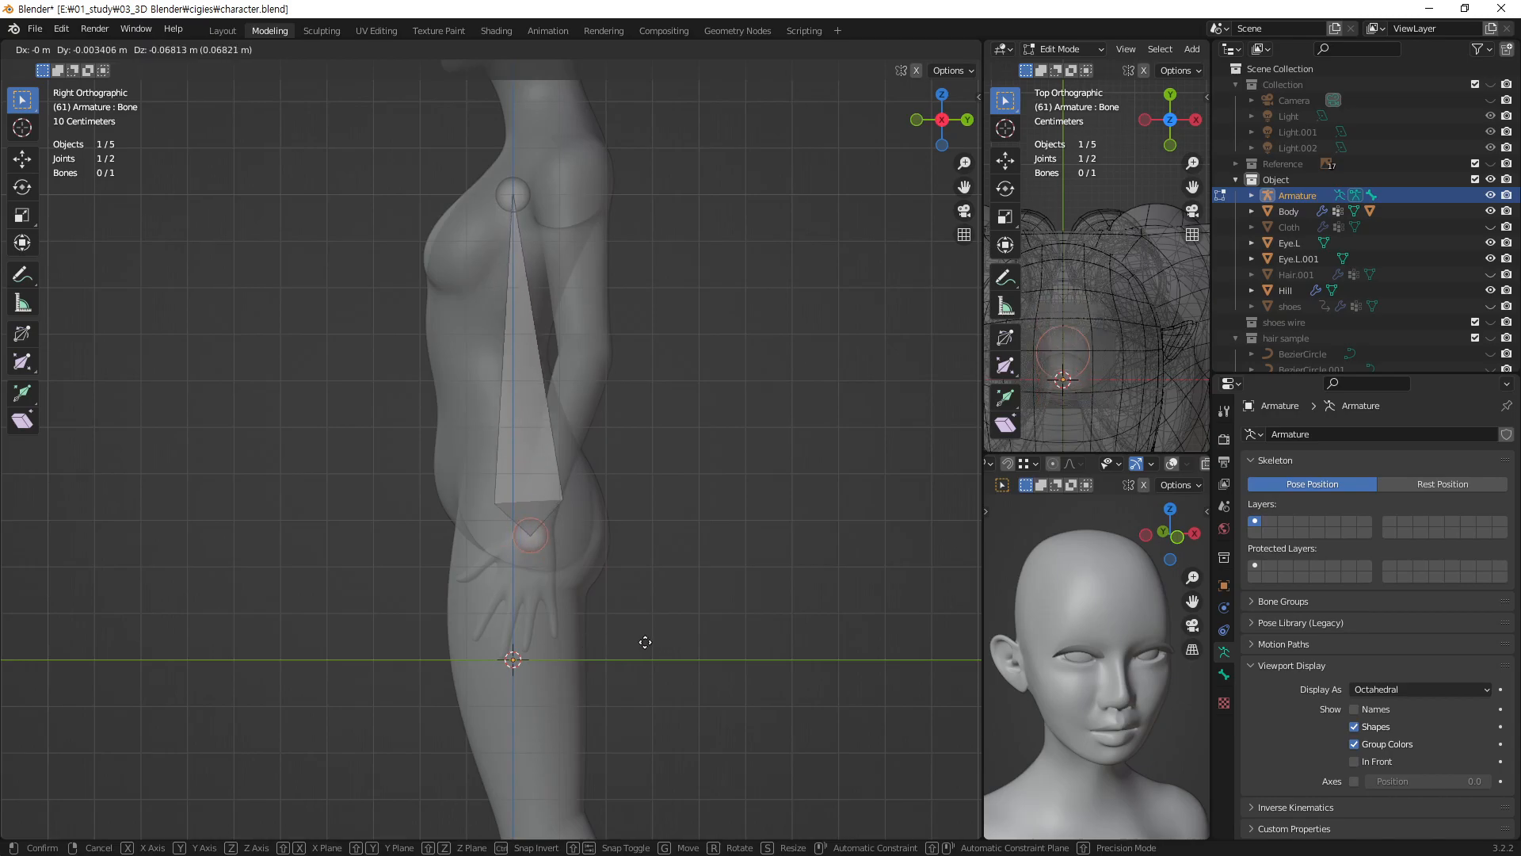
pyautogui.click(619, 632)
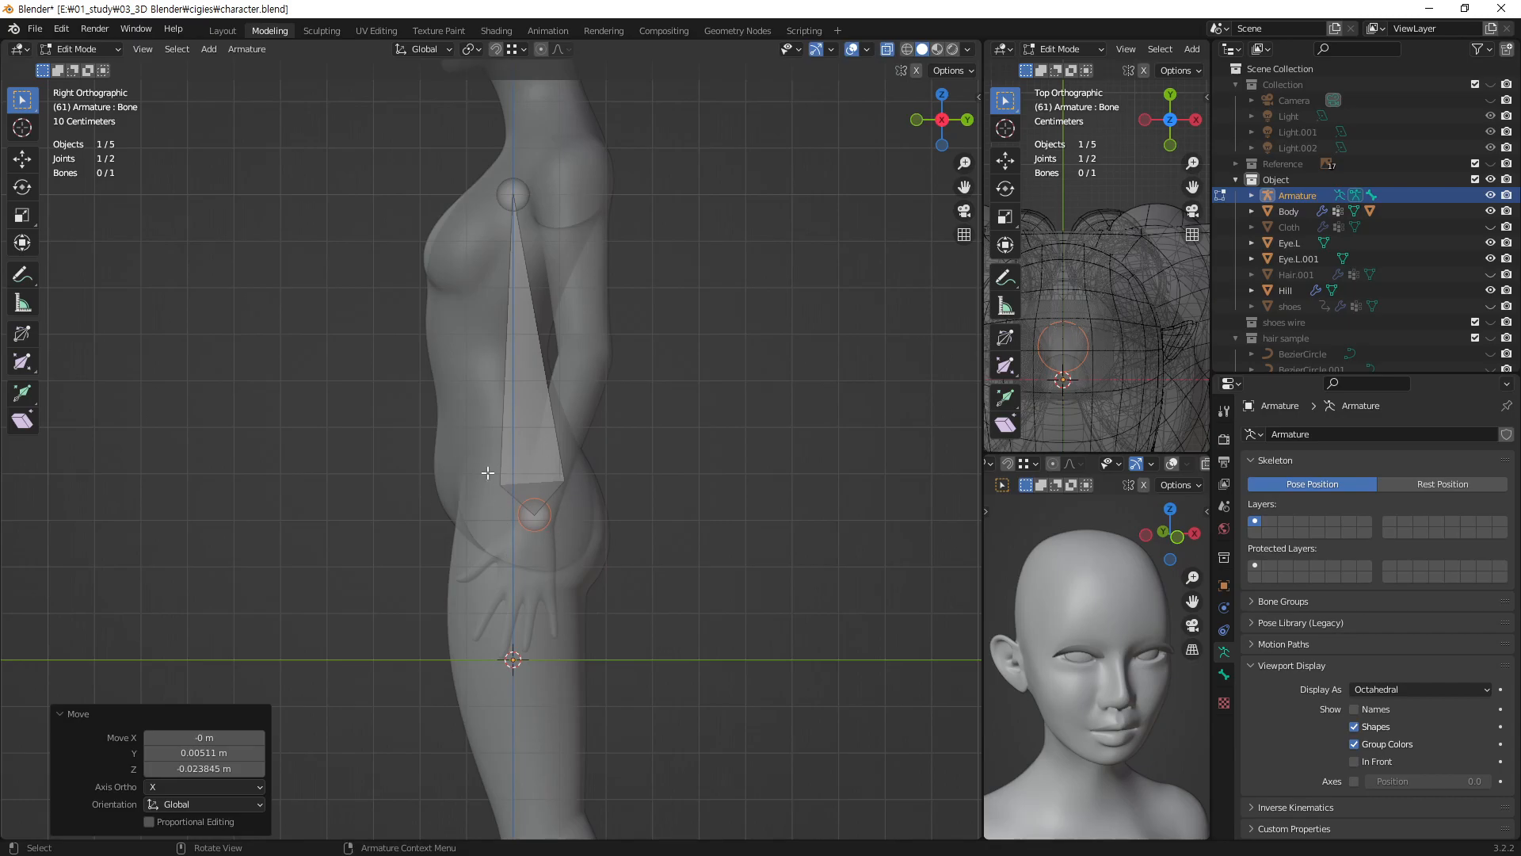
pyautogui.click(519, 187)
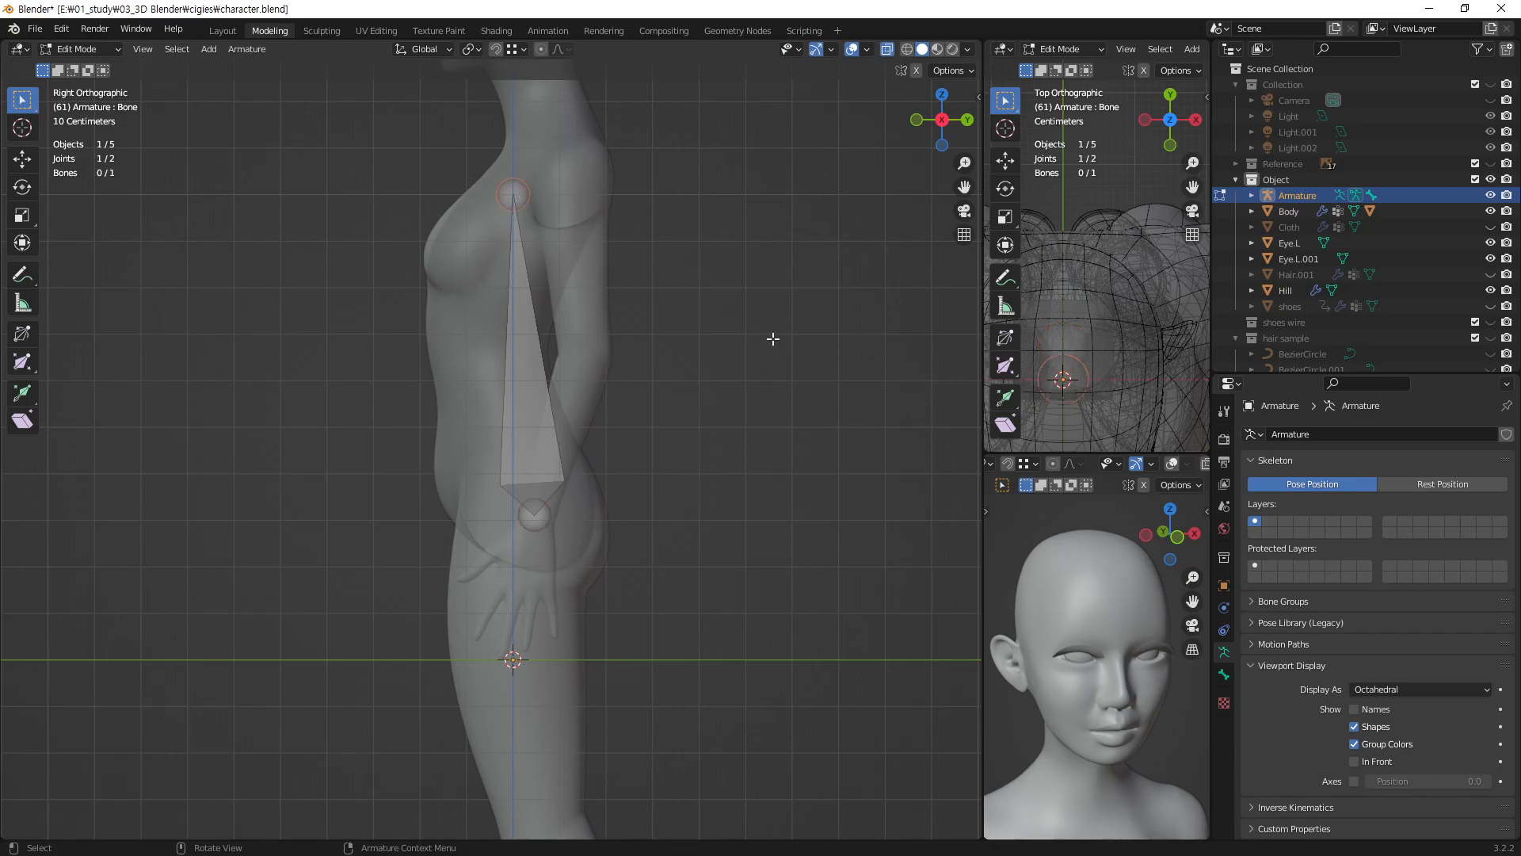
pyautogui.press('g')
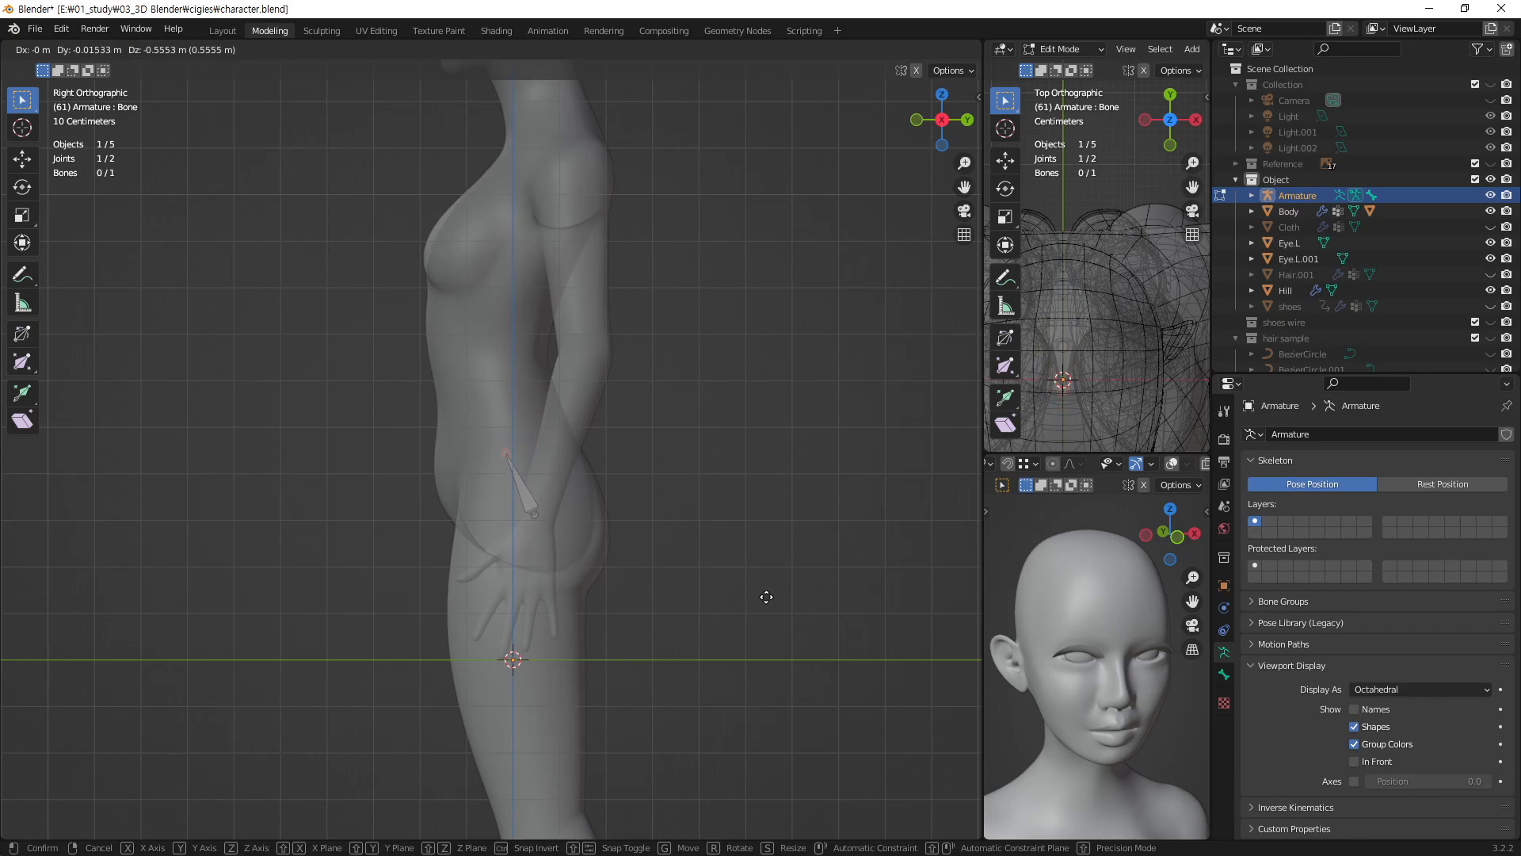
pyautogui.click(766, 596)
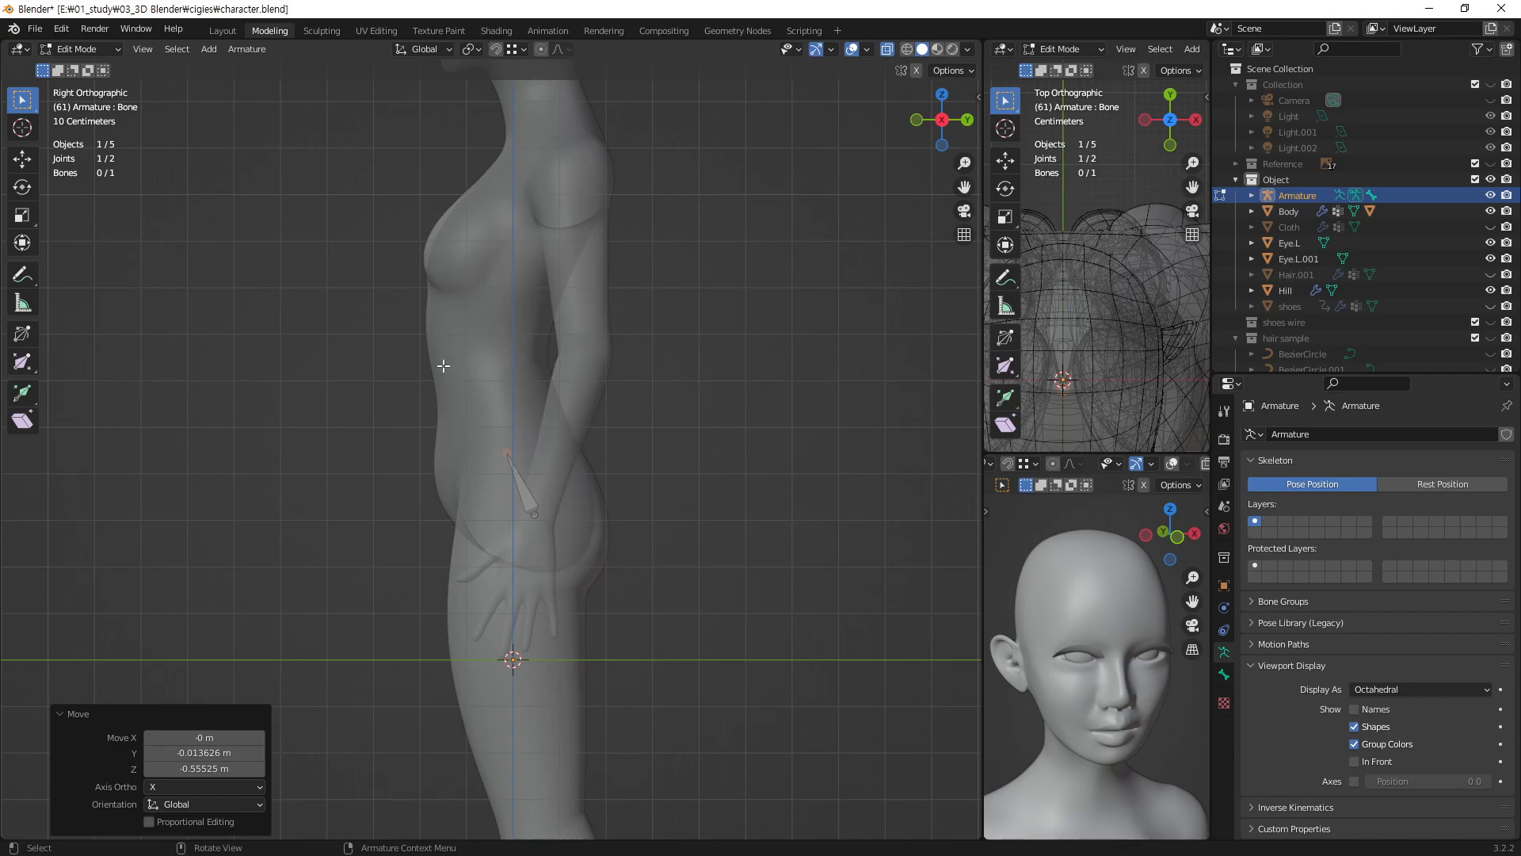
# - Annotate the torso with a line across the waist, a forward-bending arrow and freehand strokes illustrating how the spine bends
pyautogui.click(23, 275)
pyautogui.moveTo(391, 370); pyautogui.dragTo(596, 363)
pyautogui.moveTo(515, 177)
pyautogui.mouseDown()
pyautogui.moveTo(438, 203)
pyautogui.moveTo(341, 407)
pyautogui.mouseUp()
pyautogui.moveTo(298, 344)
pyautogui.mouseDown()
pyautogui.moveTo(341, 408)
pyautogui.moveTo(399, 377)
pyautogui.mouseUp()
pyautogui.moveTo(578, 413)
pyautogui.mouseDown()
pyautogui.moveTo(562, 475)
pyautogui.moveTo(593, 424)
pyautogui.moveTo(572, 416)
pyautogui.mouseUp()
pyautogui.moveTo(532, 467)
pyautogui.mouseDown()
pyautogui.moveTo(561, 374)
pyautogui.moveTo(730, 139)
pyautogui.mouseUp()
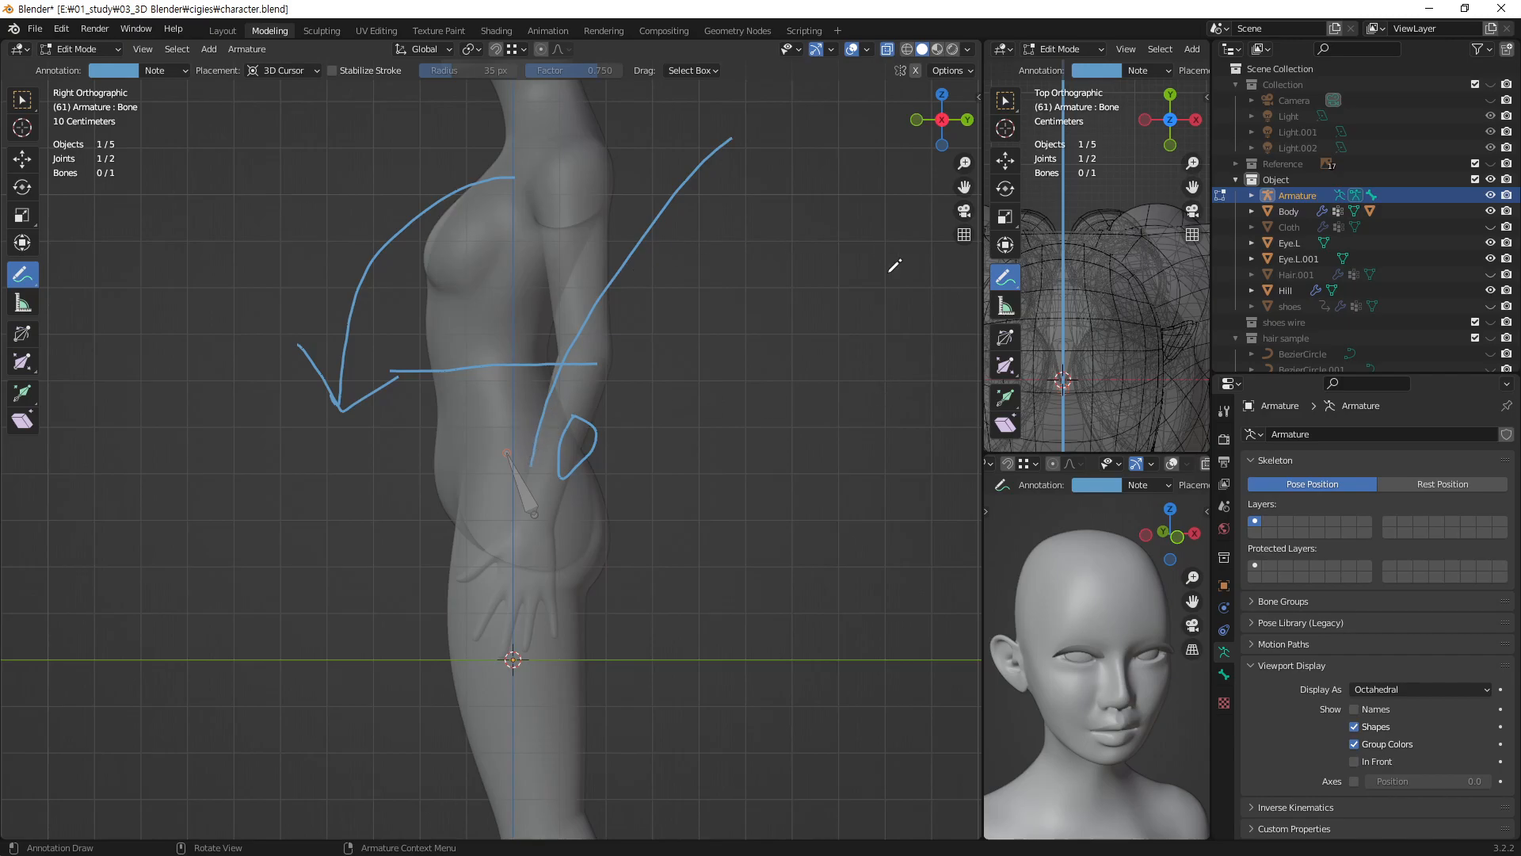
pyautogui.moveTo(498, 492)
pyautogui.mouseDown()
pyautogui.moveTo(492, 366)
pyautogui.moveTo(281, 335)
pyautogui.mouseUp()
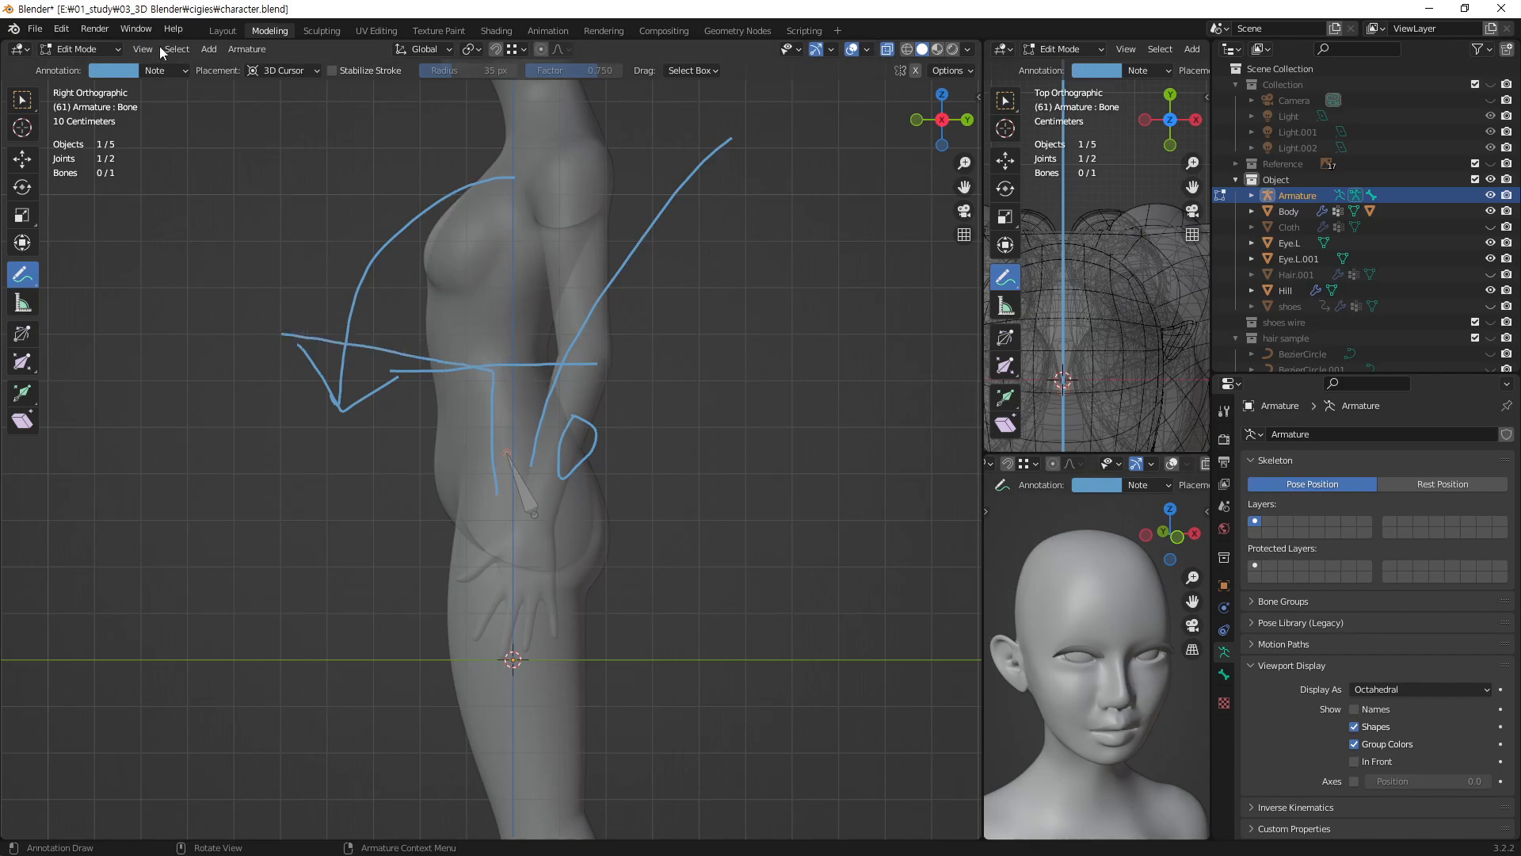
# - Remove the annotation data to clear the torso sketches, and return to the selection tool
pyautogui.click(179, 72)
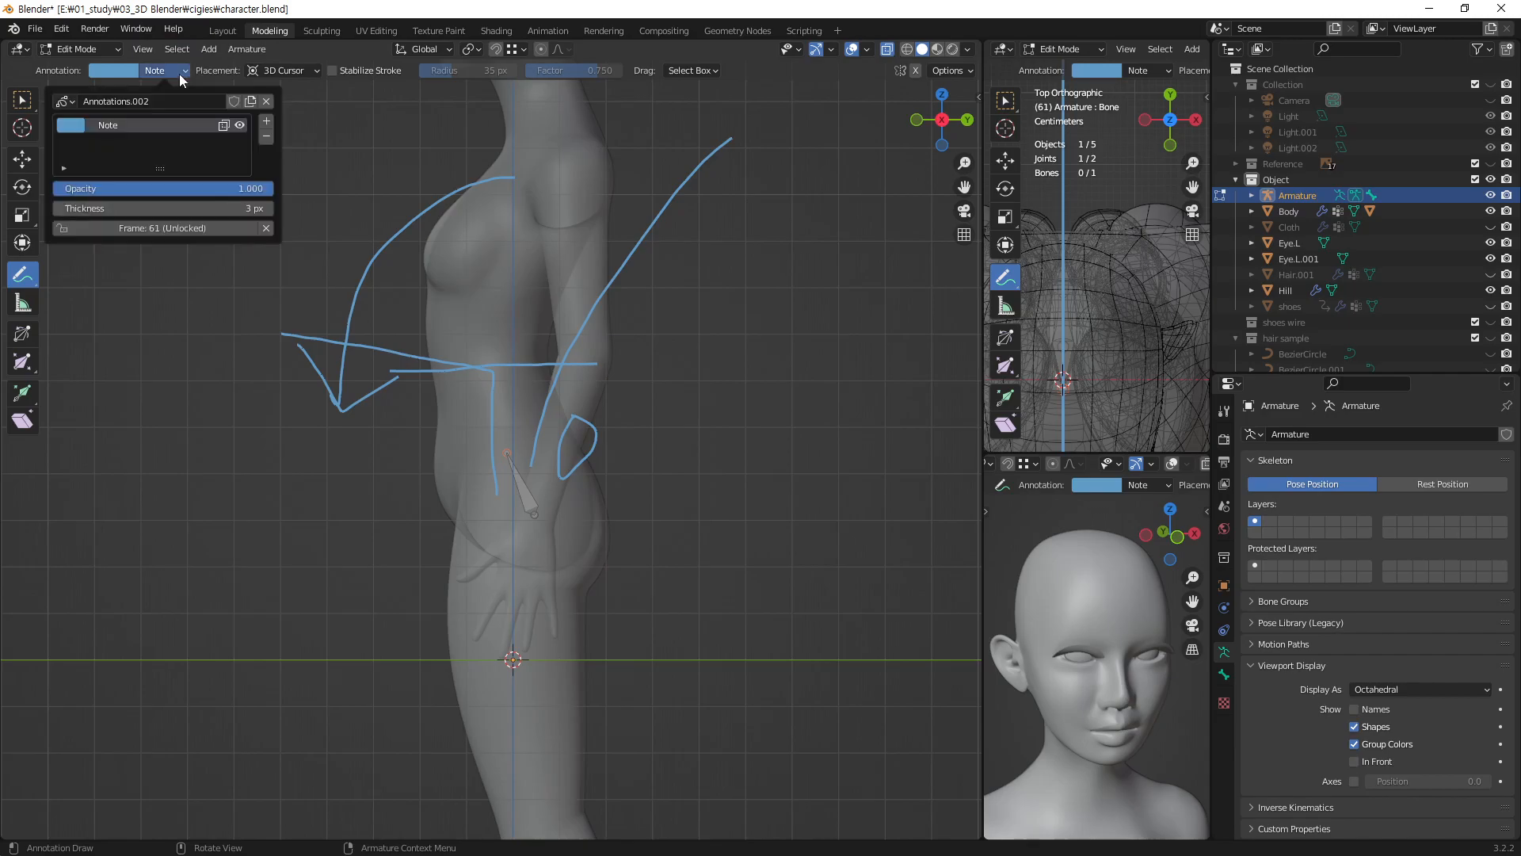
pyautogui.click(268, 104)
pyautogui.press('w')
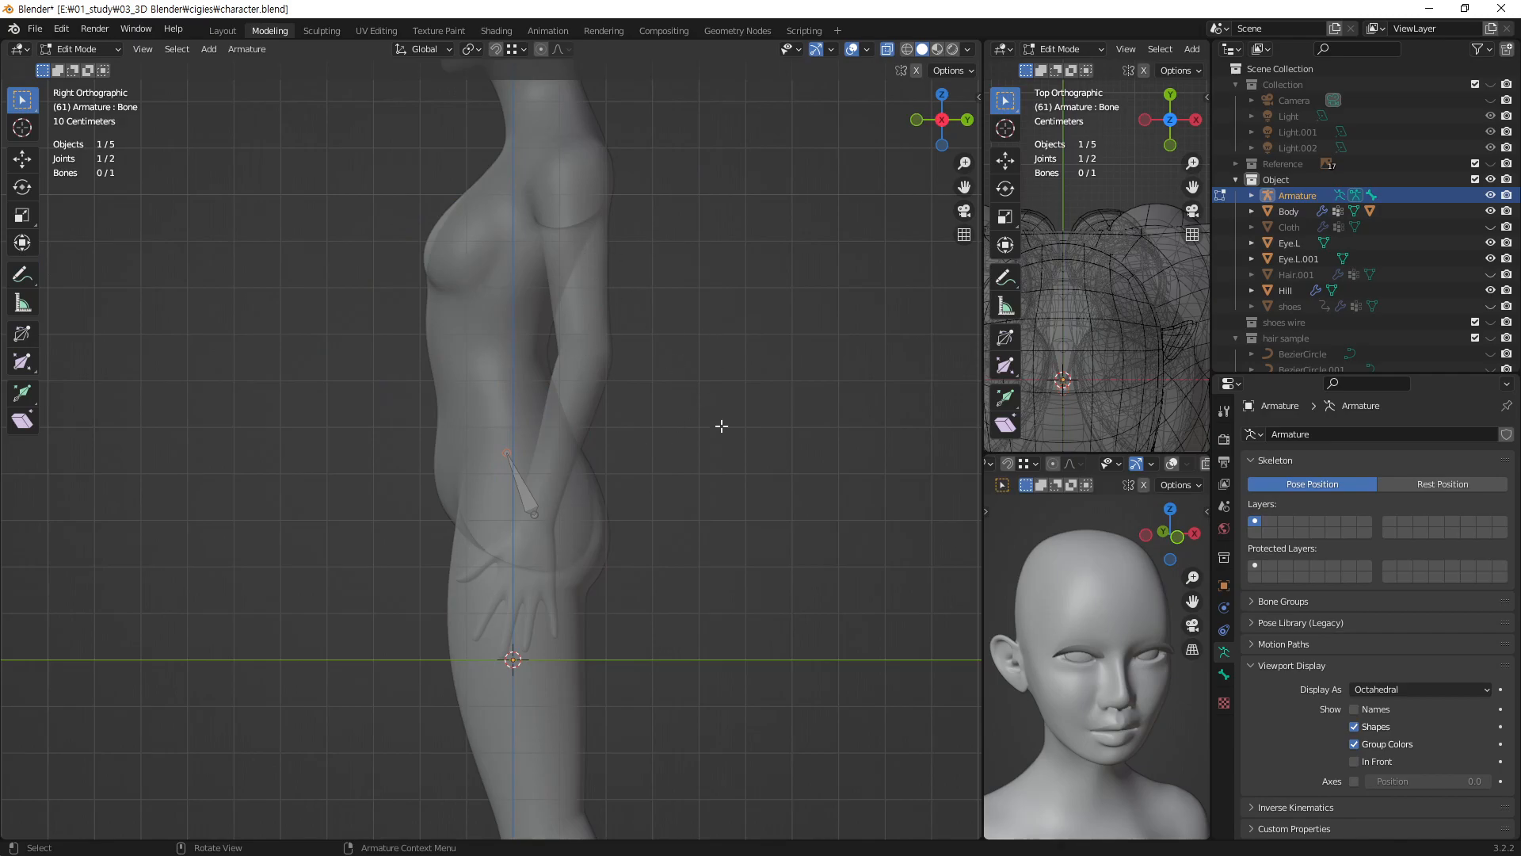
# - Extrude a spine bone from the short pelvis bone's upper joint, about 0.21 m up and 0.06 m toward the back
pyautogui.press('e')
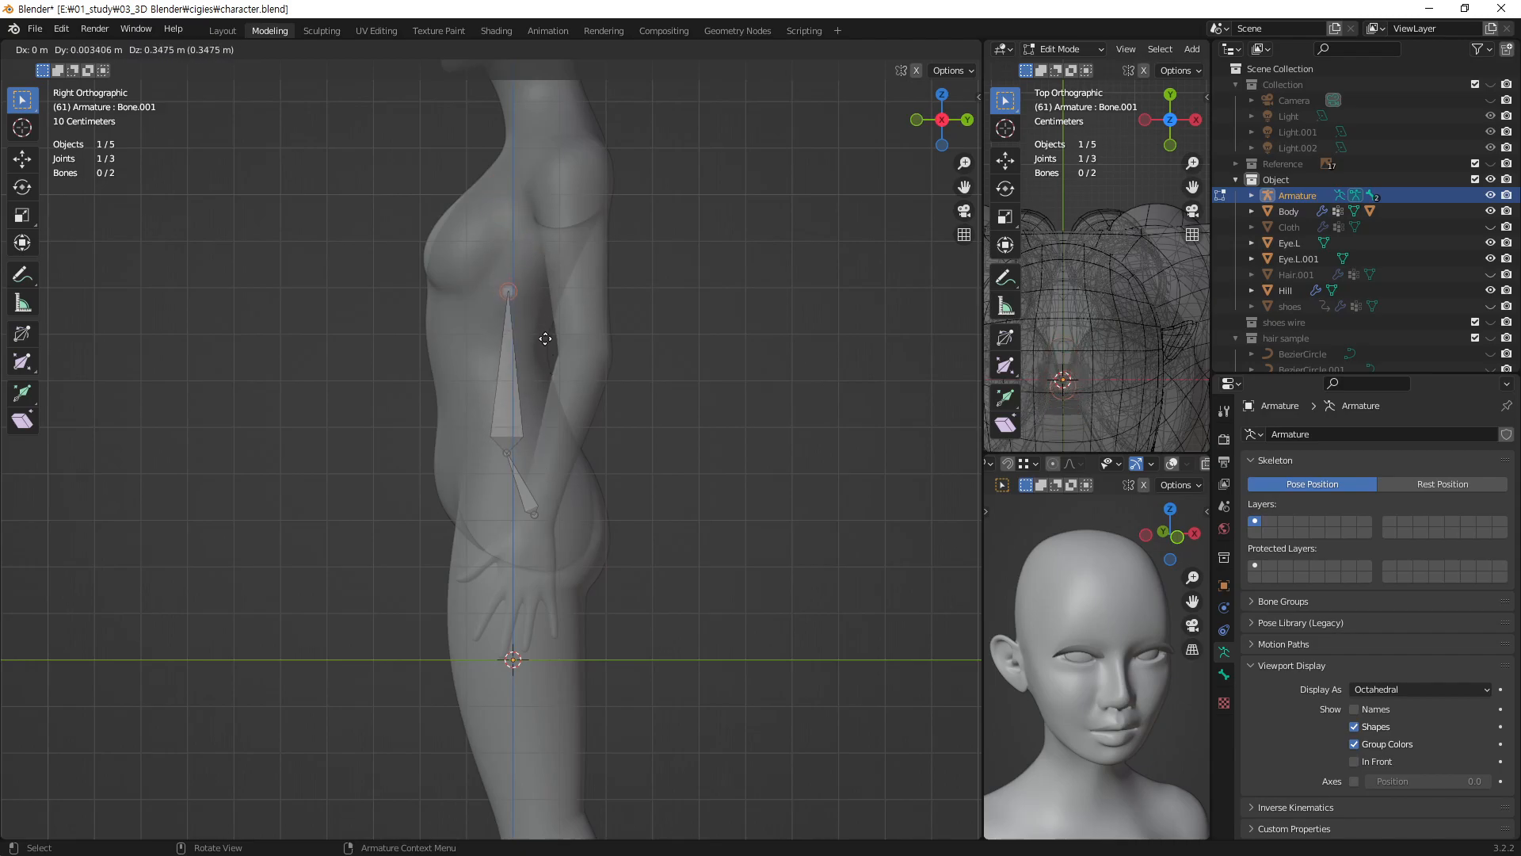
pyautogui.click(570, 400)
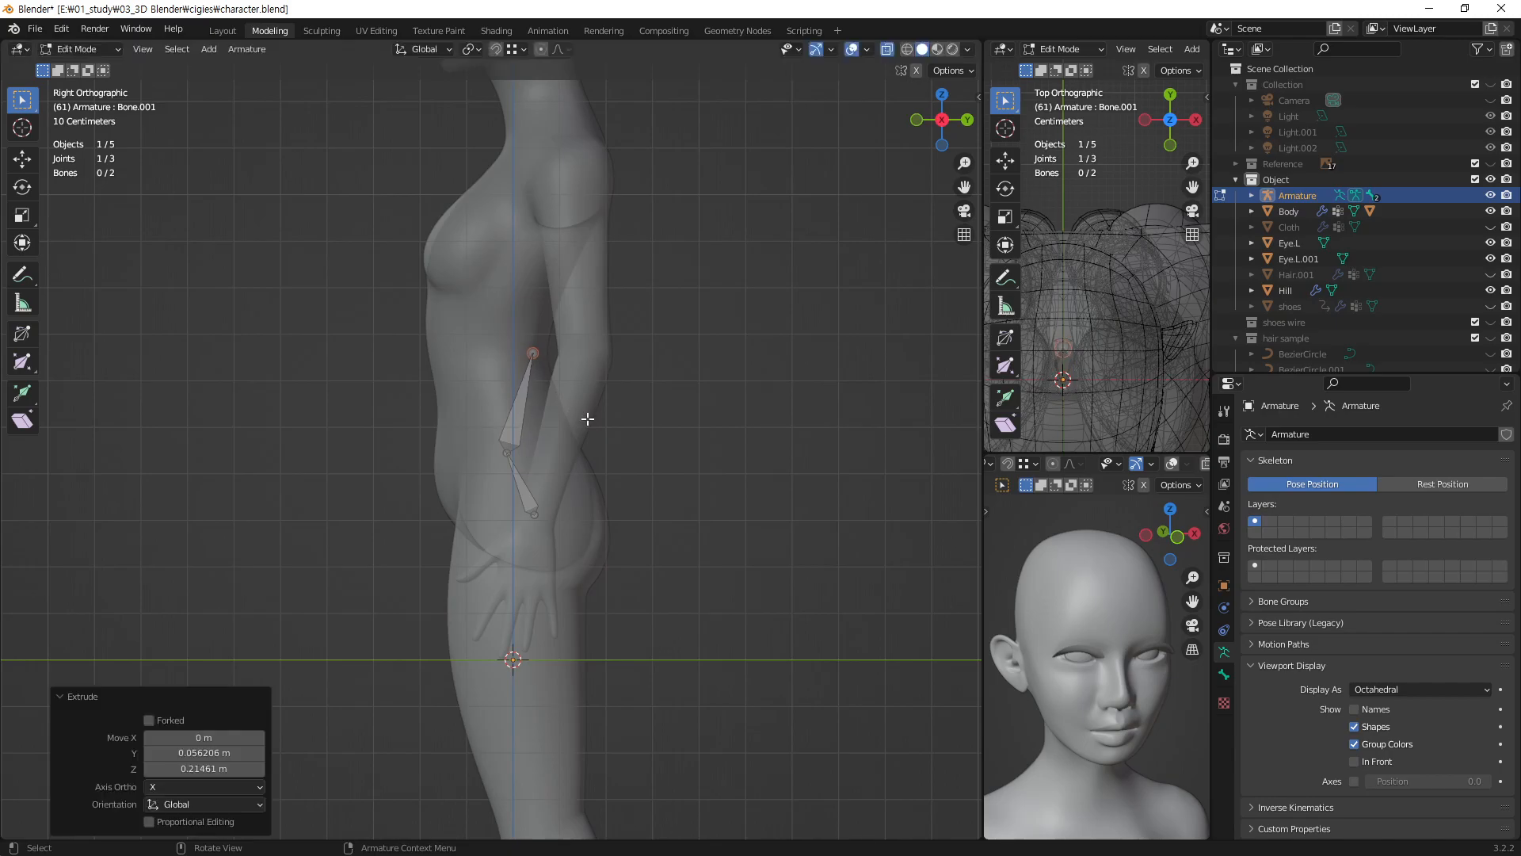
# - Extrude a long spine bone from the waist joint to the upper chest, about 0.45 m up and 0.05 m toward the back
pyautogui.press('e')
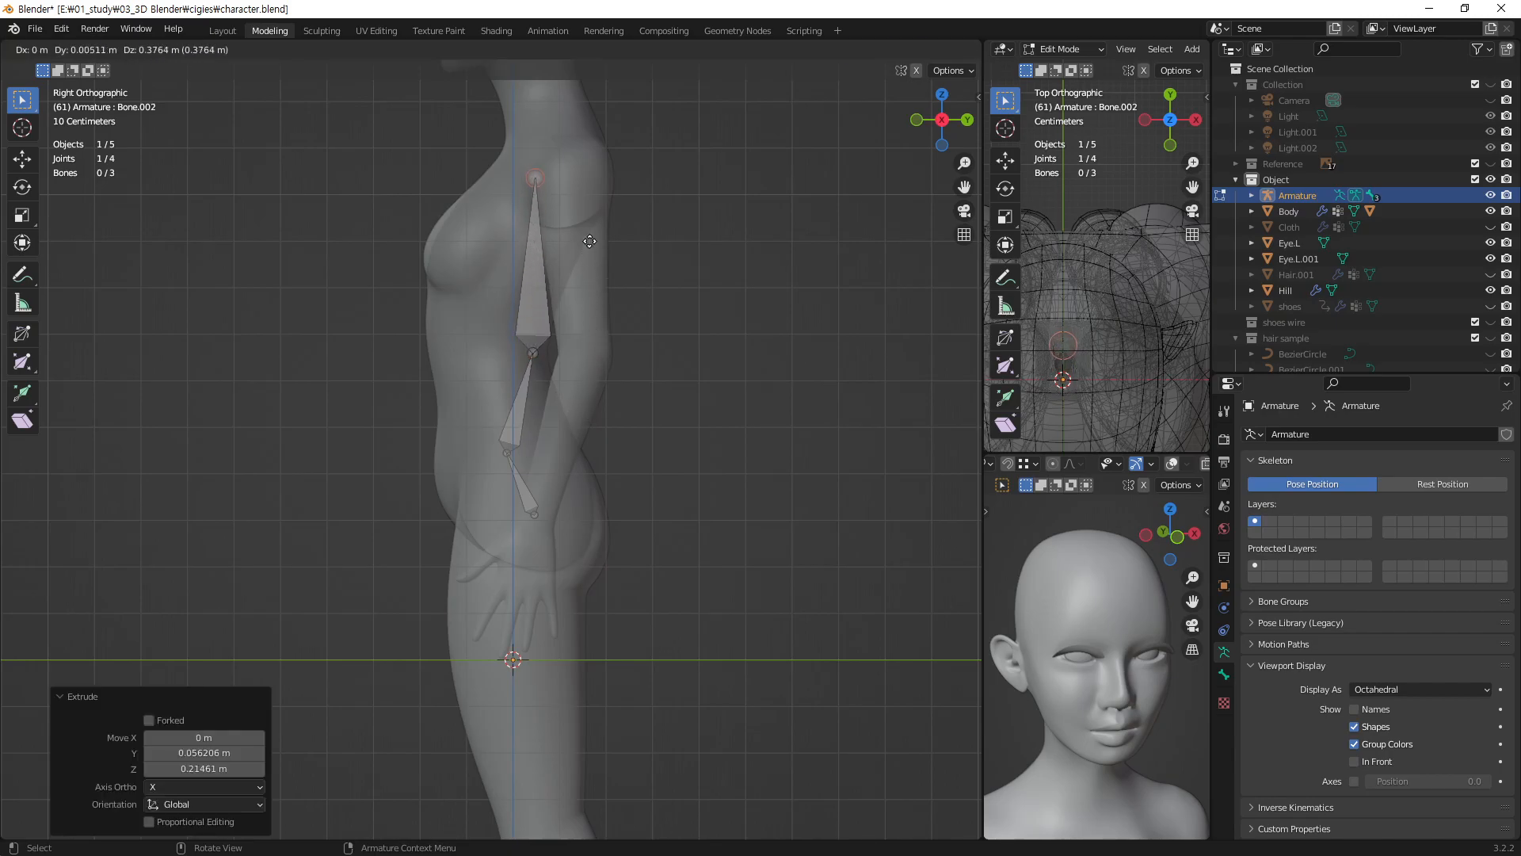
pyautogui.click(606, 205)
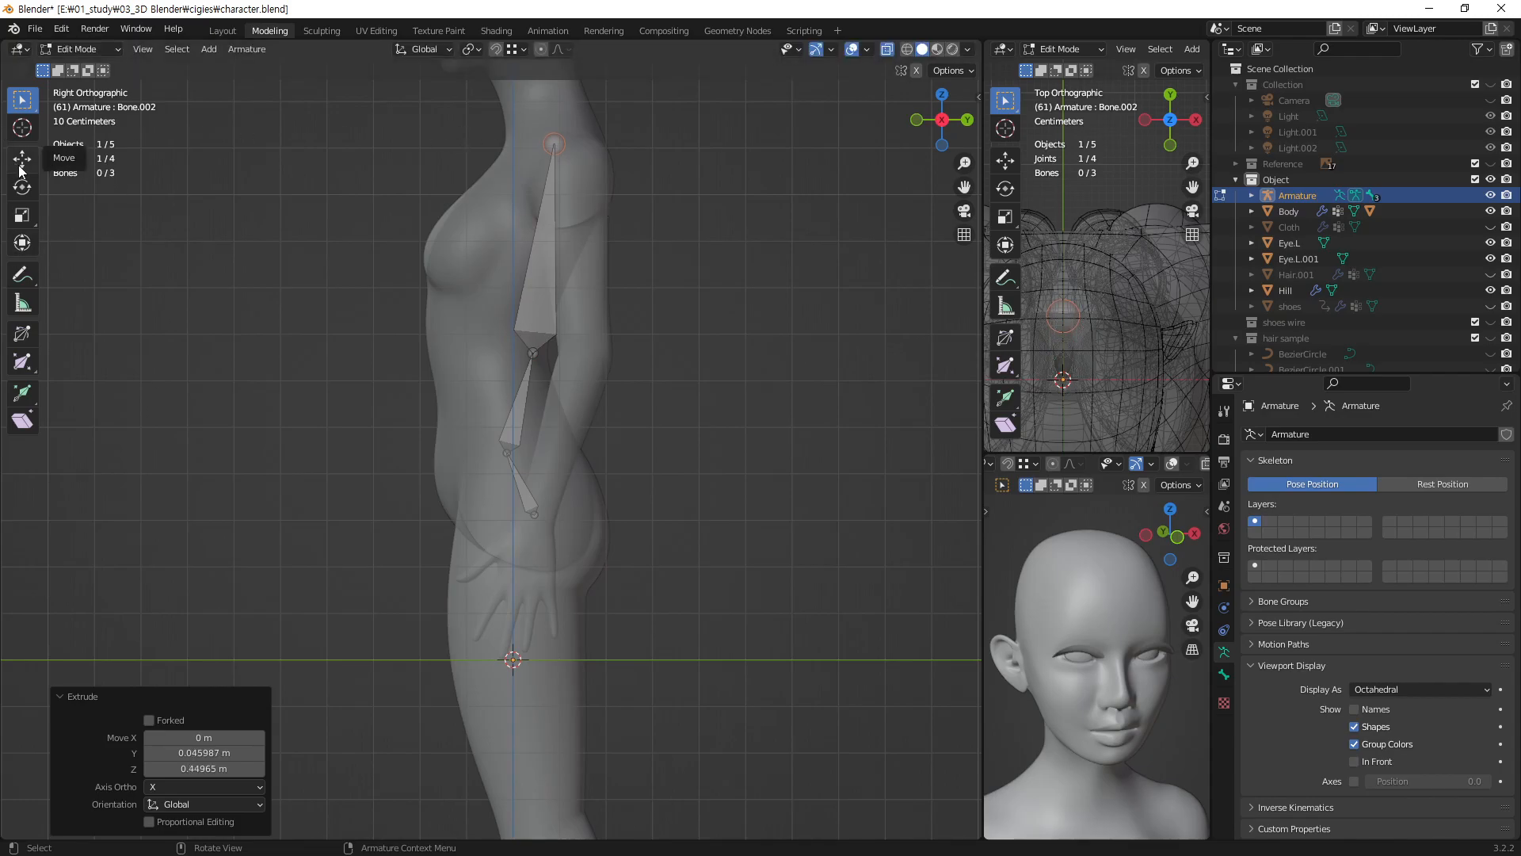
# - Annotate the torso with strokes along the spine, a circled pelvis joint, a waist line, a forward arrow and backward and forward bending curves
pyautogui.click(22, 274)
pyautogui.moveTo(572, 147)
pyautogui.mouseDown()
pyautogui.moveTo(581, 339)
pyautogui.moveTo(521, 460)
pyautogui.mouseUp()
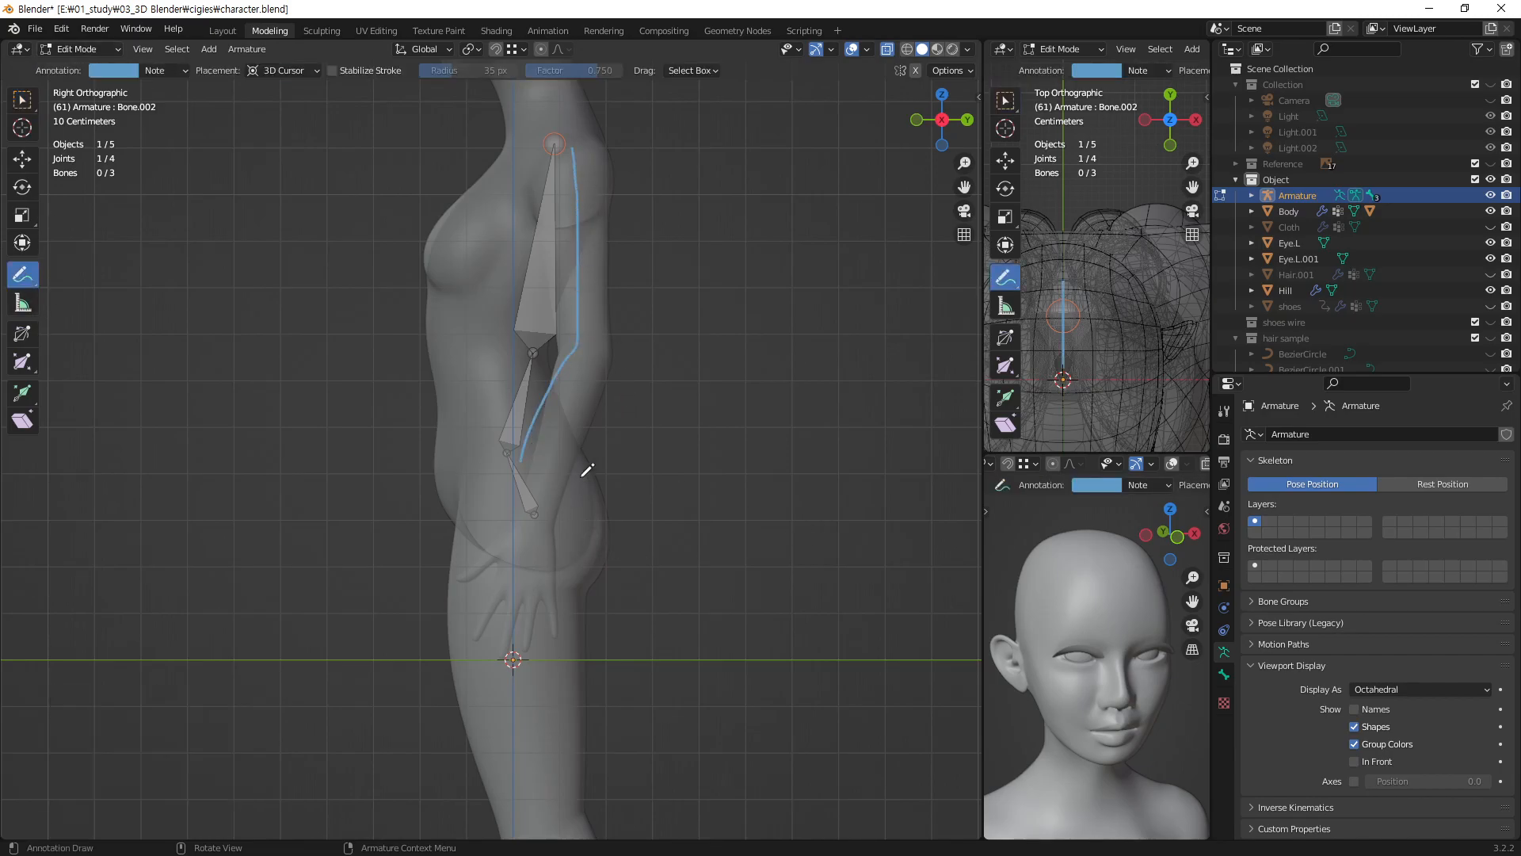
pyautogui.moveTo(592, 521)
pyautogui.mouseDown()
pyautogui.moveTo(527, 438)
pyautogui.moveTo(612, 301)
pyautogui.moveTo(600, 135)
pyautogui.mouseUp()
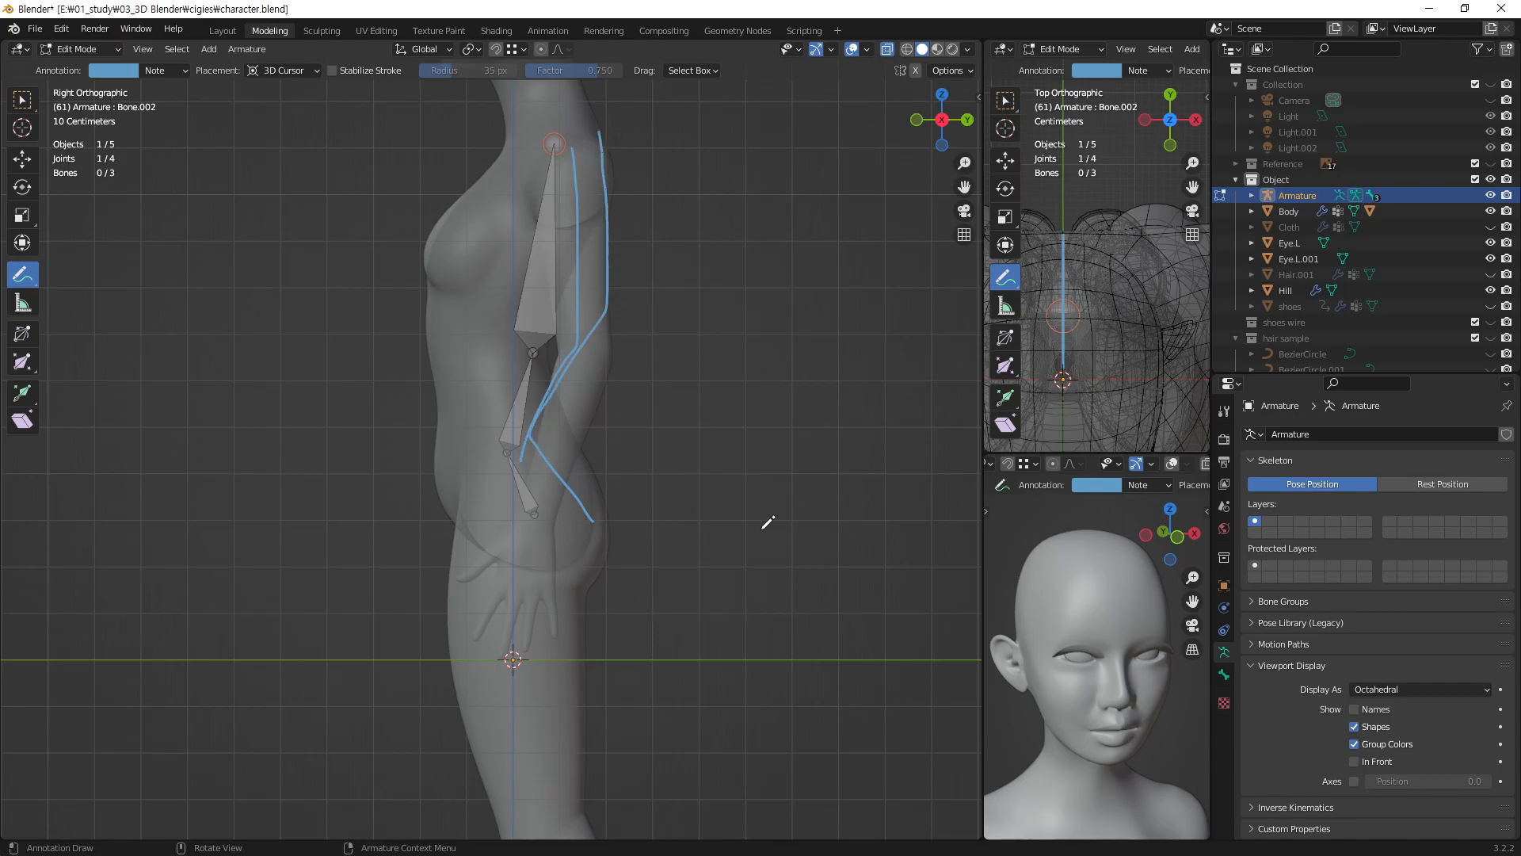
pyautogui.moveTo(552, 507)
pyautogui.mouseDown()
pyautogui.moveTo(525, 453)
pyautogui.moveTo(590, 323)
pyautogui.mouseUp()
pyautogui.moveTo(584, 438); pyautogui.dragTo(596, 432)
pyautogui.moveTo(592, 512)
pyautogui.mouseDown()
pyautogui.moveTo(585, 473)
pyautogui.moveTo(746, 199)
pyautogui.mouseUp()
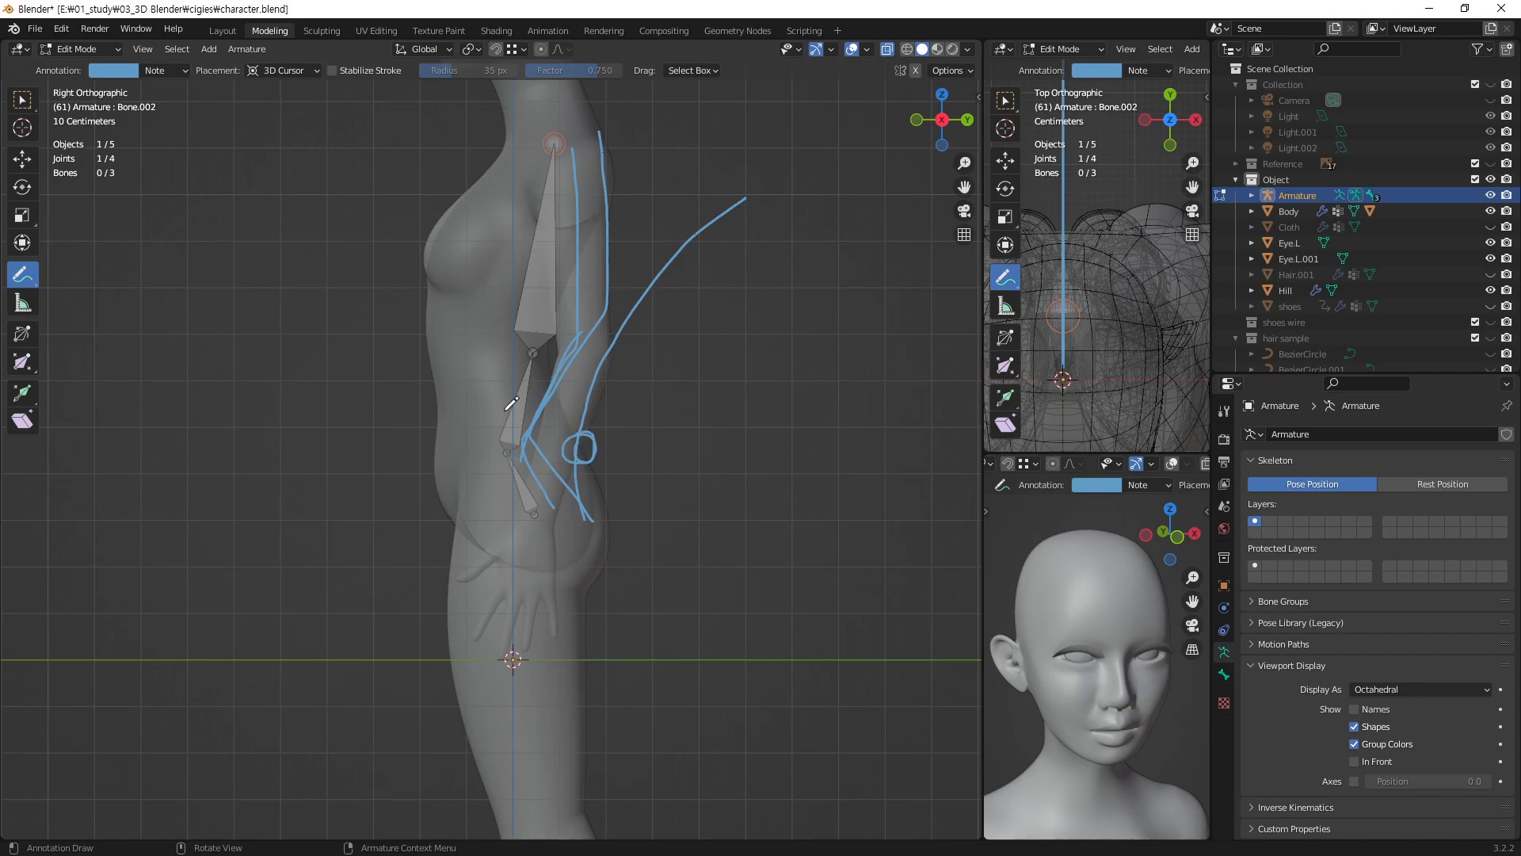
pyautogui.moveTo(367, 353); pyautogui.dragTo(634, 353)
pyautogui.moveTo(557, 223)
pyautogui.mouseDown()
pyautogui.moveTo(507, 224)
pyautogui.moveTo(358, 289)
pyautogui.mouseUp()
pyautogui.moveTo(359, 234)
pyautogui.mouseDown()
pyautogui.moveTo(378, 298)
pyautogui.moveTo(472, 298)
pyautogui.mouseUp()
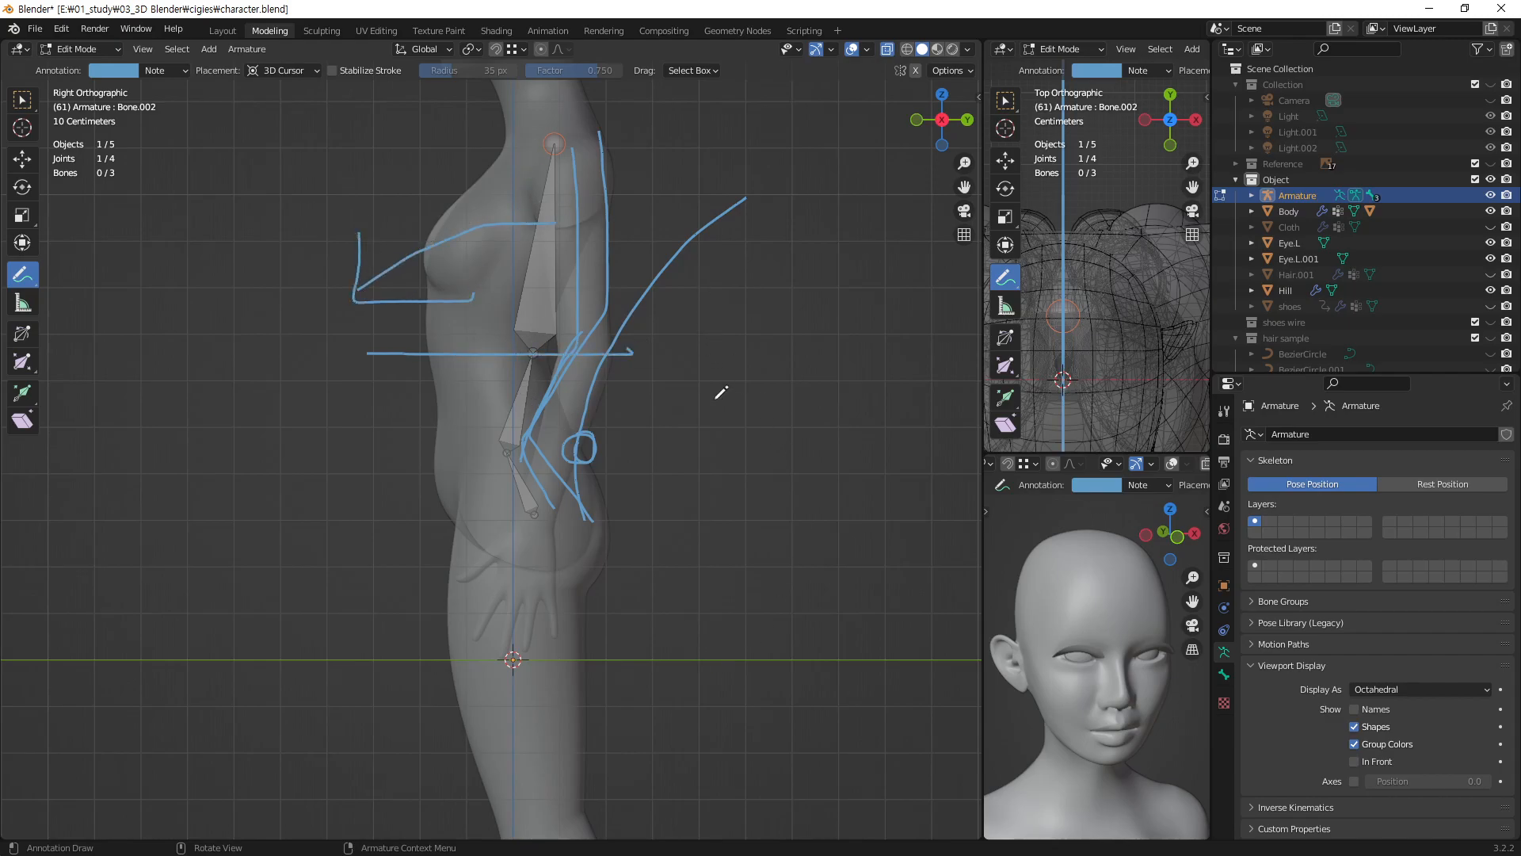
pyautogui.moveTo(245, 191)
pyautogui.mouseDown()
pyautogui.moveTo(282, 177)
pyautogui.moveTo(427, 206)
pyautogui.moveTo(528, 363)
pyautogui.moveTo(564, 466)
pyautogui.mouseUp()
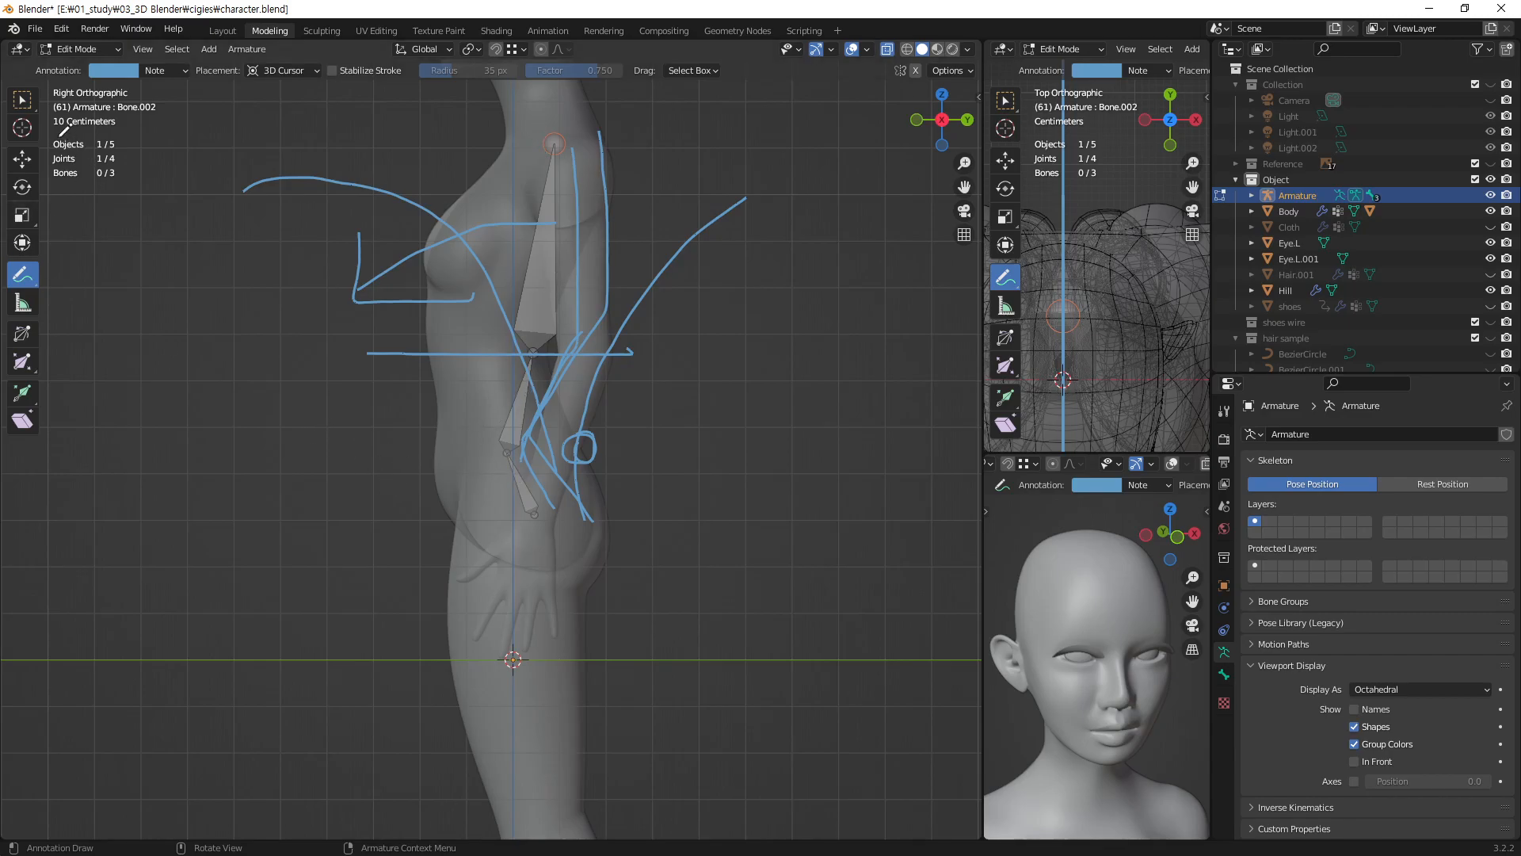
# - Remove the annotation data with the spine-bending sketches and return to the selection tool
pyautogui.click(180, 71)
pyautogui.click(182, 71)
pyautogui.click(266, 101)
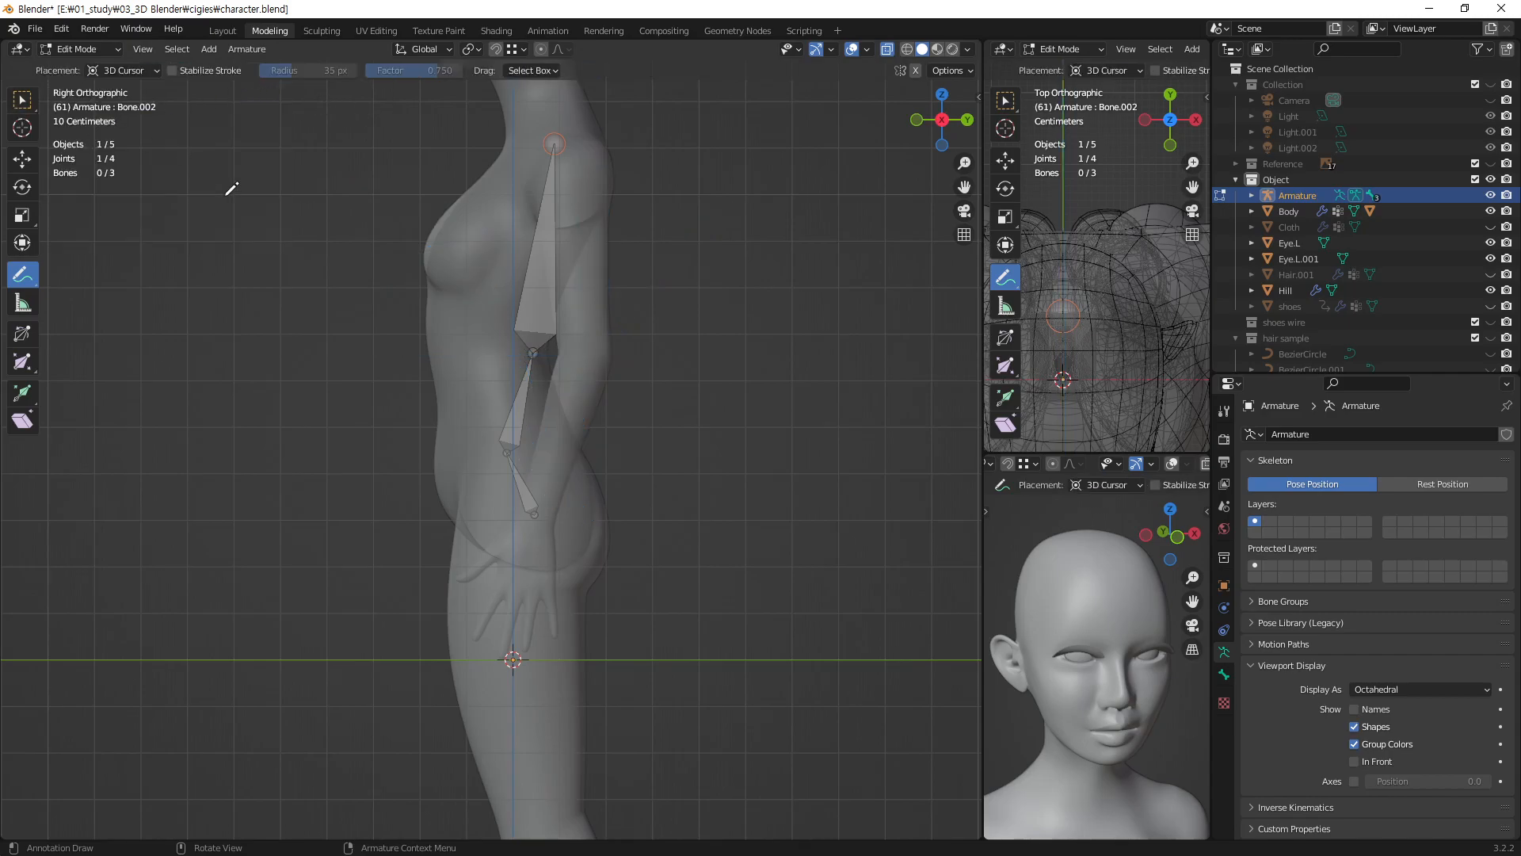
pyautogui.press('w')
# - Subdivide the long upper spine bone with 2 cuts
pyautogui.click(538, 252)
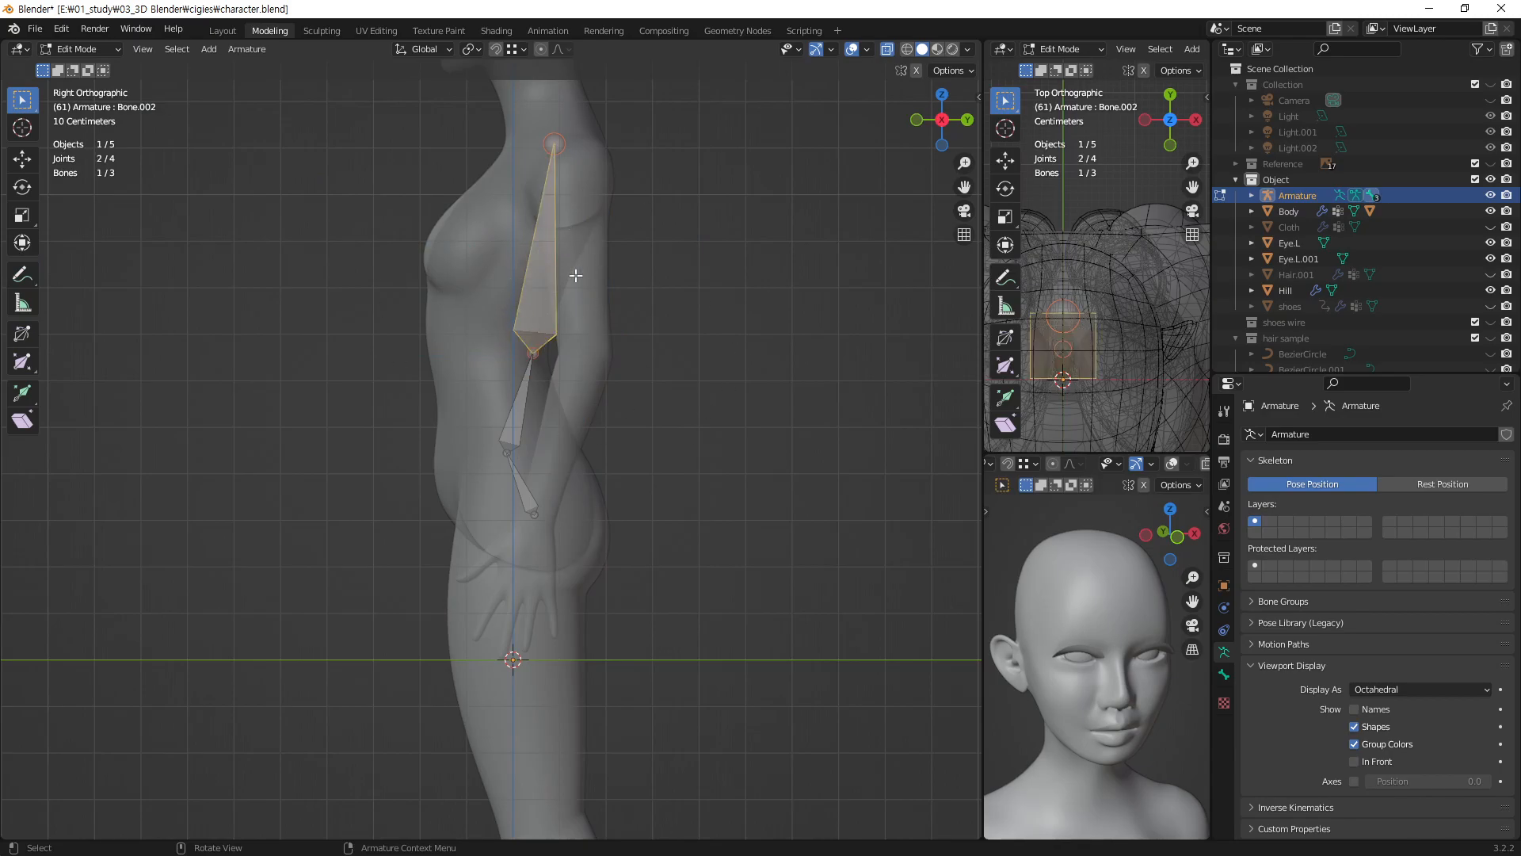
pyautogui.rightClick(545, 251)
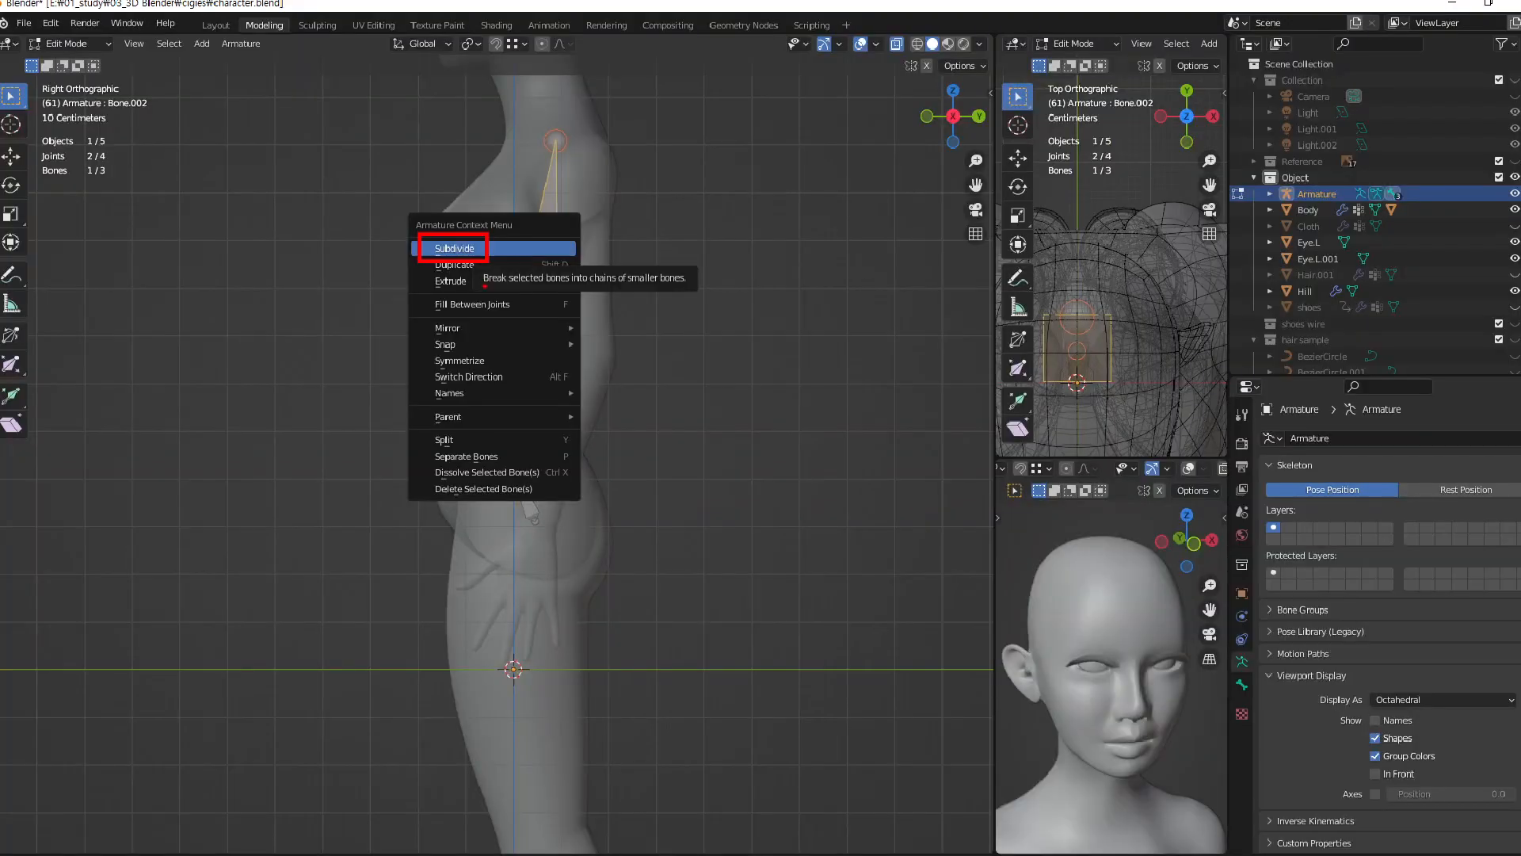
pyautogui.click(444, 248)
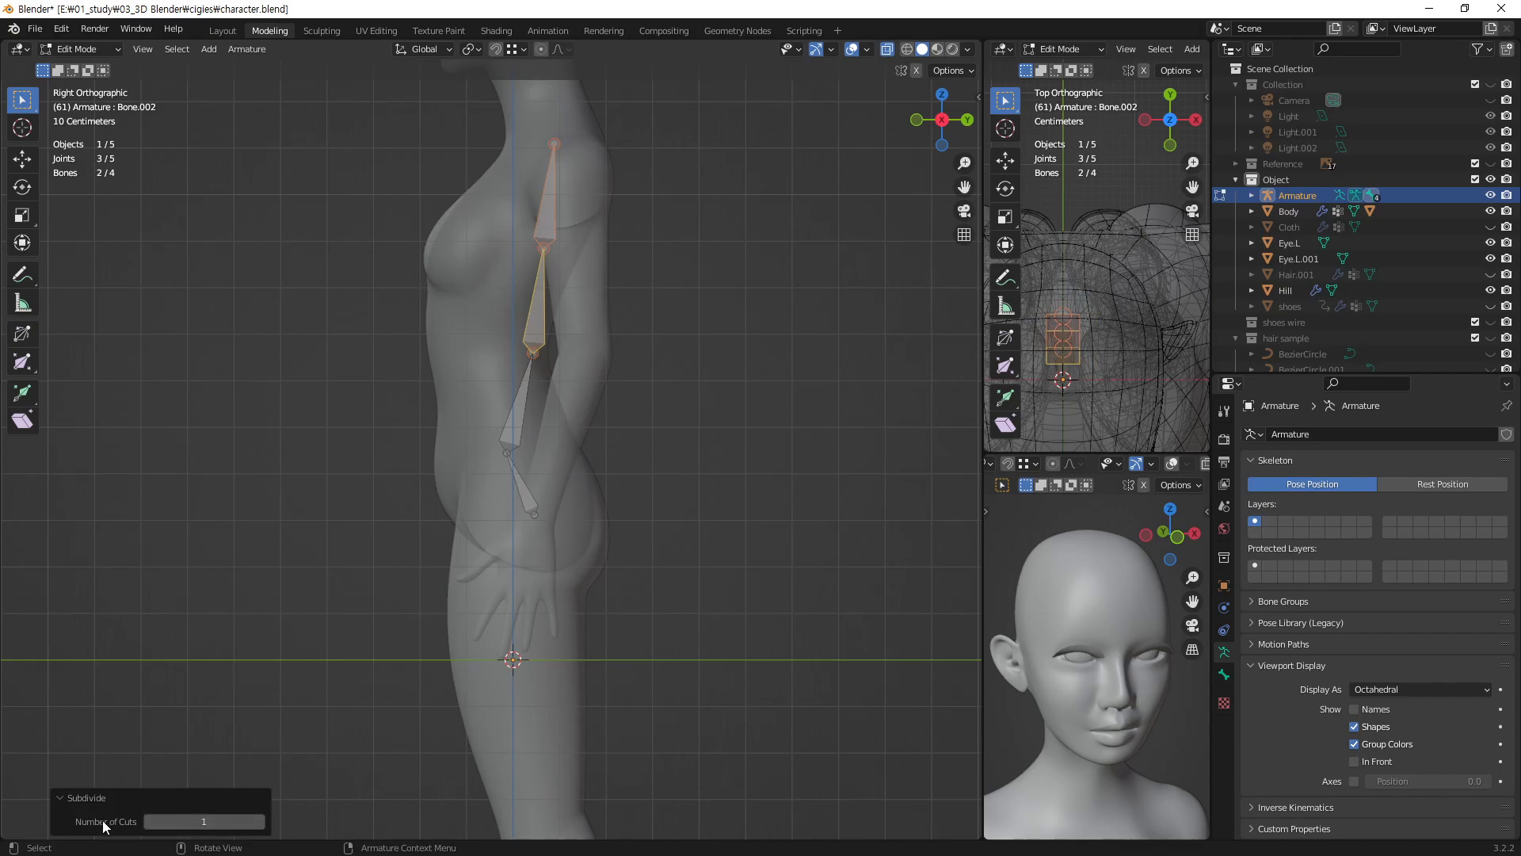
pyautogui.click(260, 821)
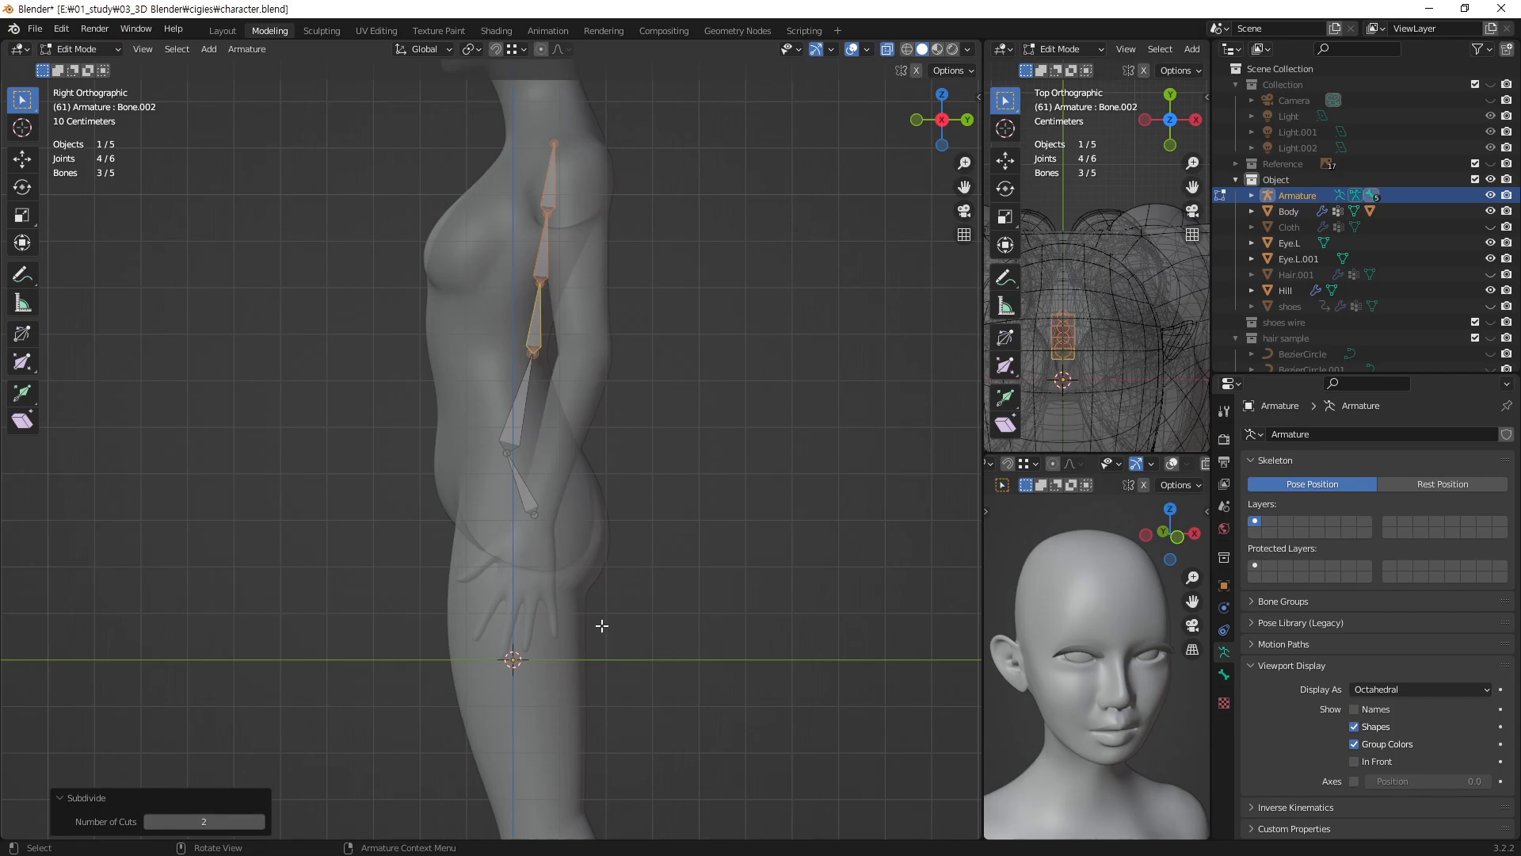
# - Sketch the spine's curve alongside the bone chain as an annotation, remove it again and return to the selection tool
pyautogui.click(22, 275)
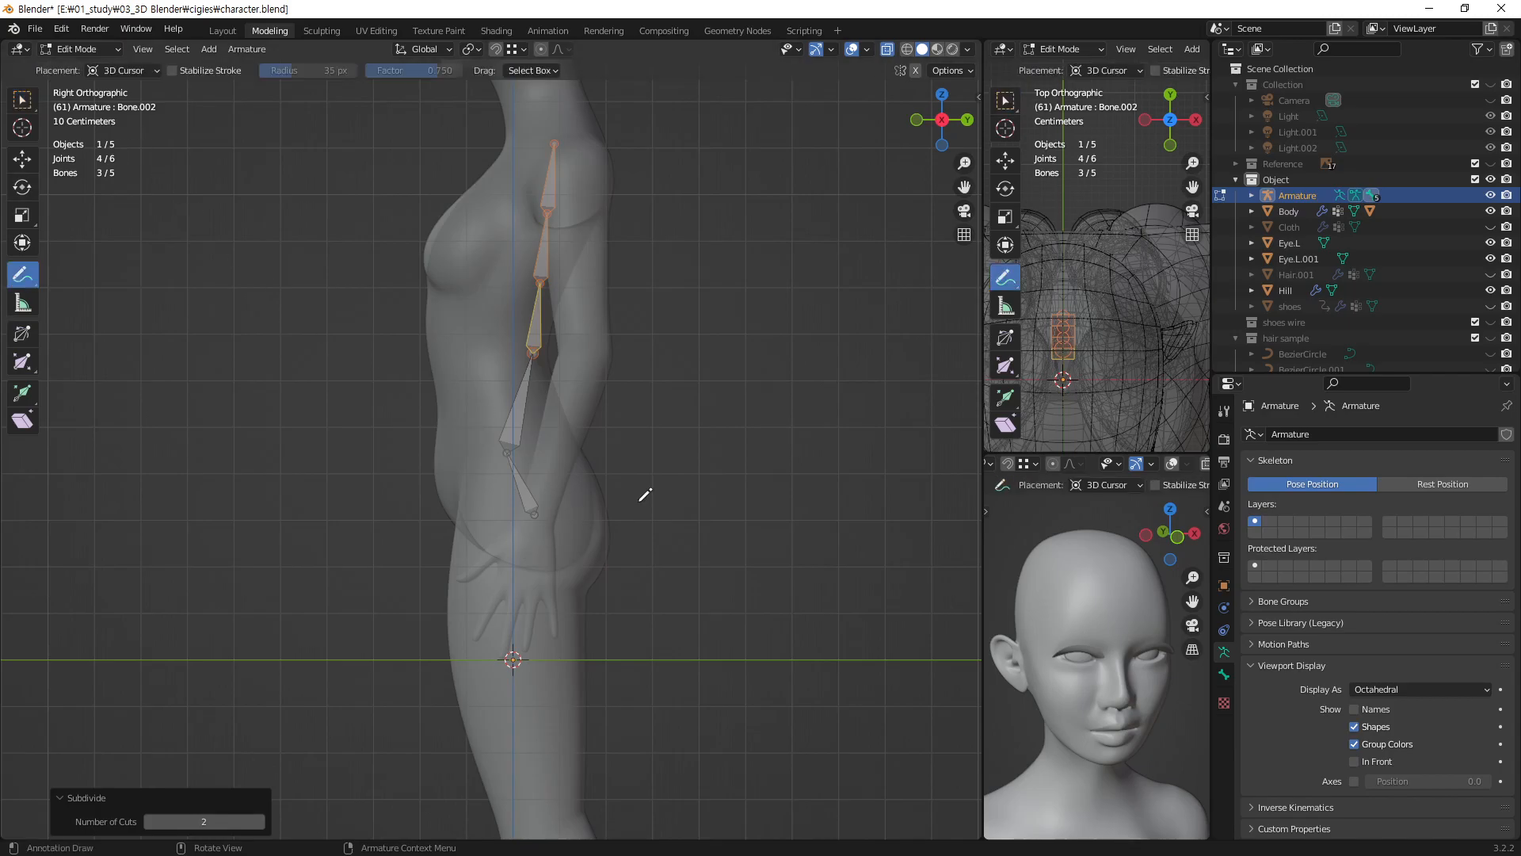
pyautogui.moveTo(527, 516)
pyautogui.mouseDown()
pyautogui.moveTo(569, 346)
pyautogui.moveTo(558, 146)
pyautogui.mouseUp()
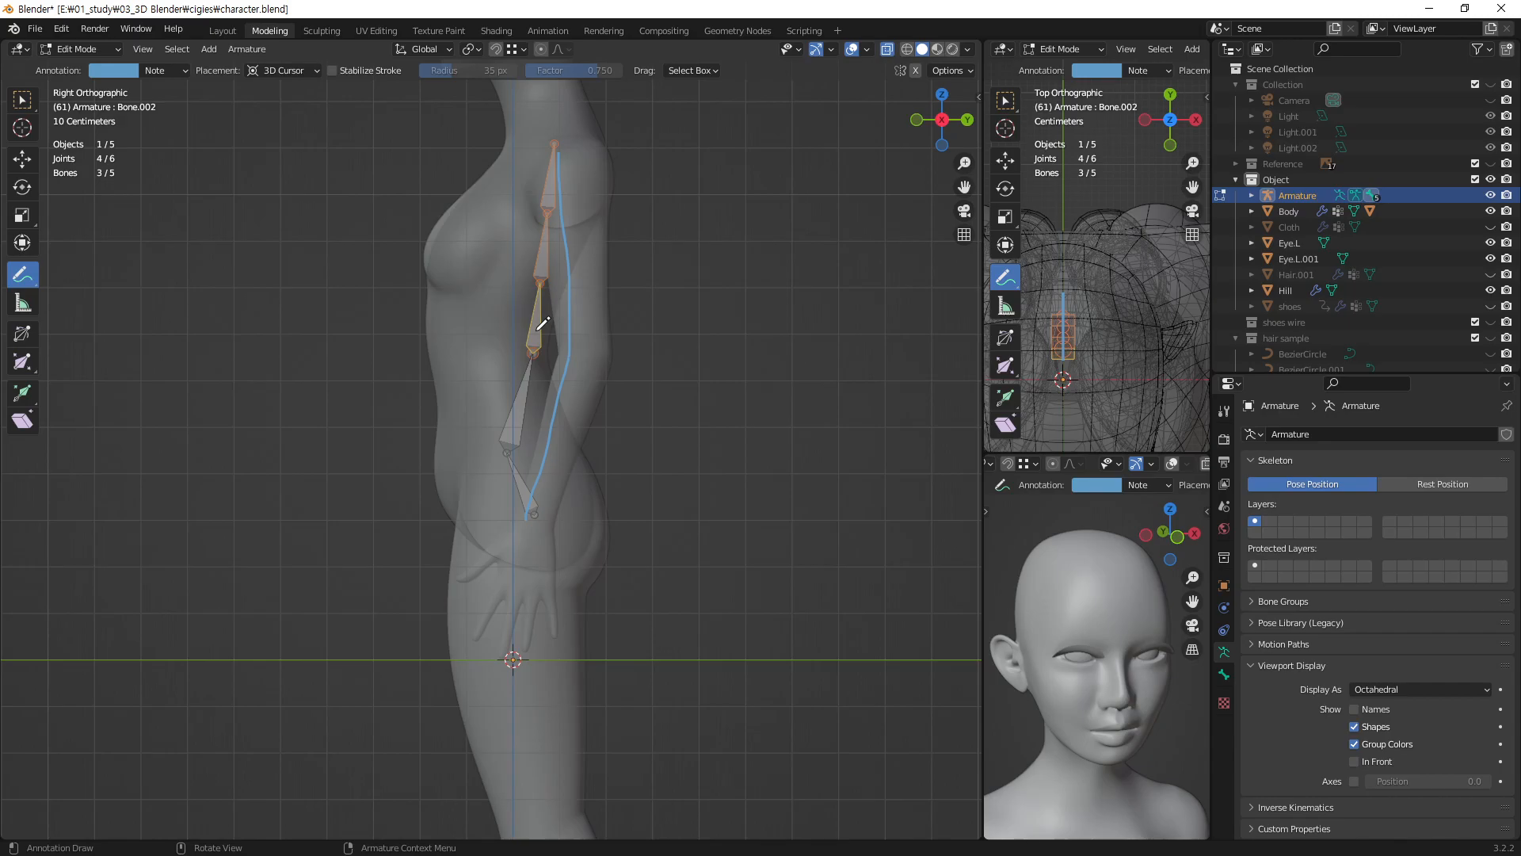
pyautogui.click(184, 73)
pyautogui.click(266, 103)
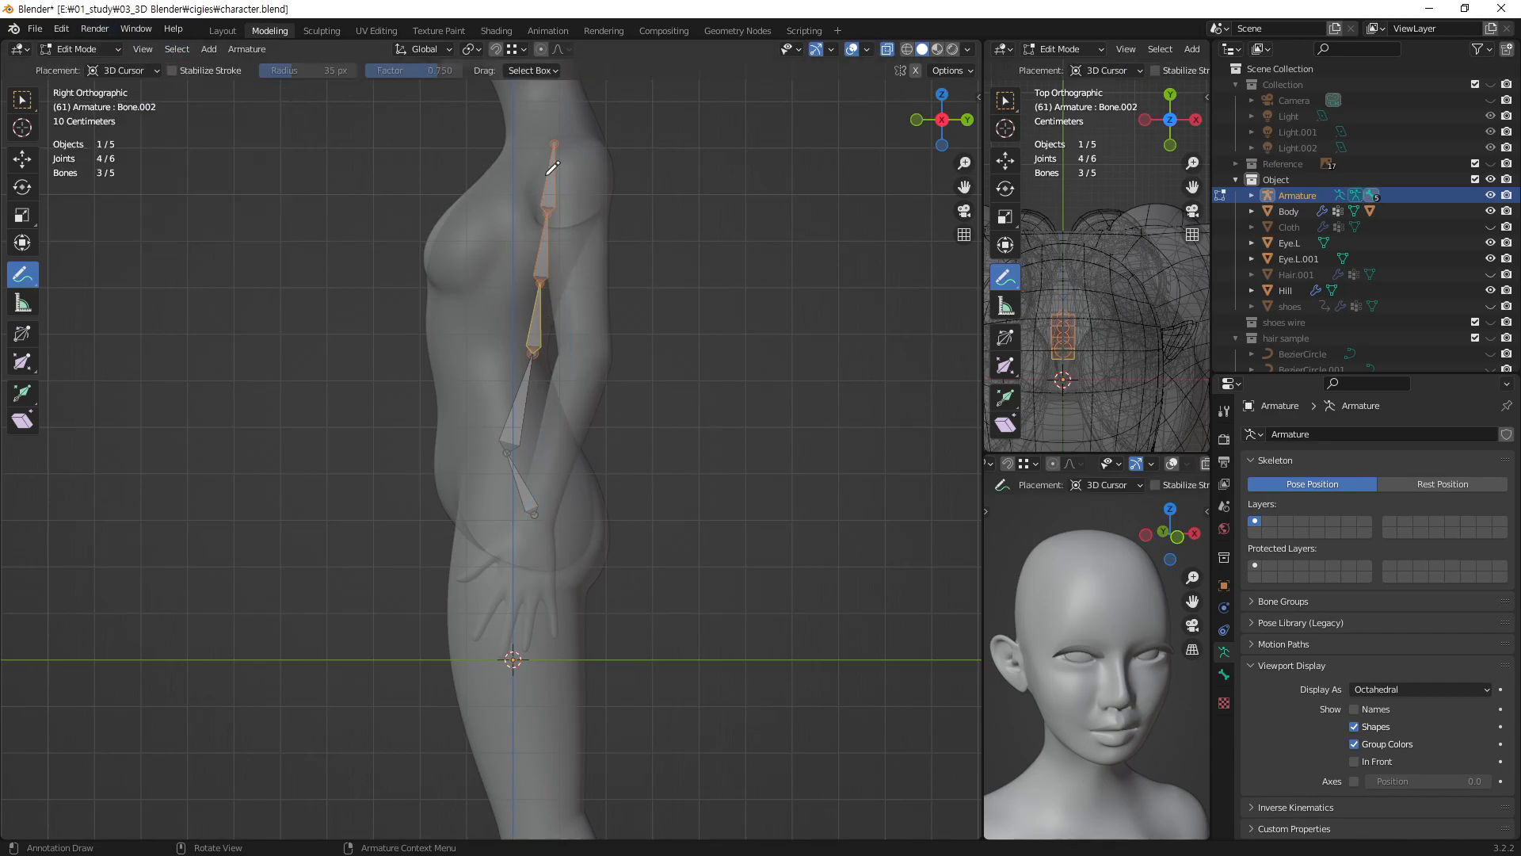
pyautogui.click(22, 99)
# - Move the two joints created by the subdivision toward the back, the upper one about 0.05 m
pyautogui.click(542, 283)
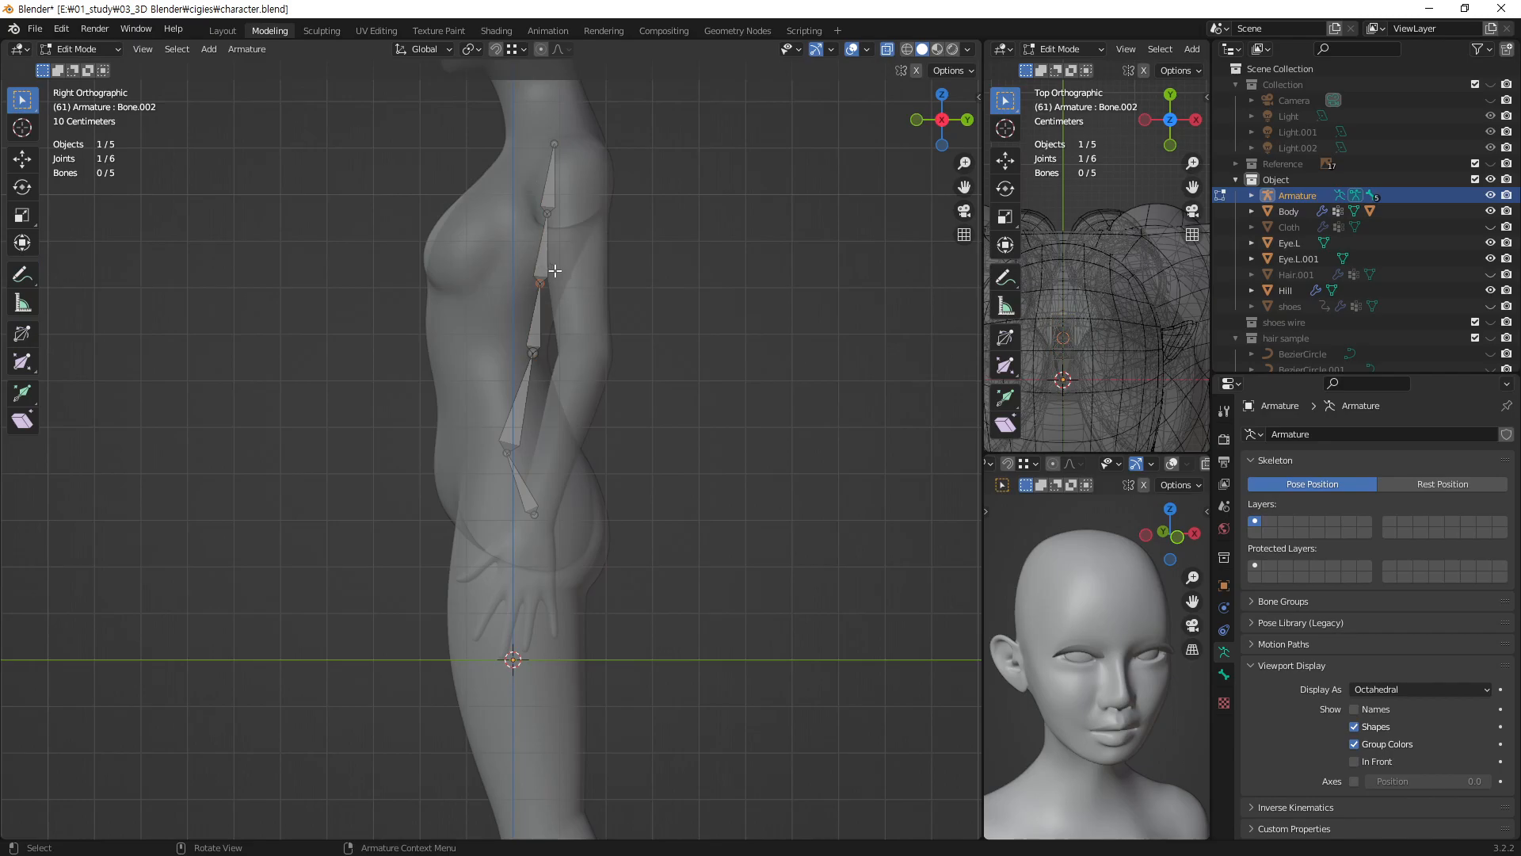
pyautogui.press('g')
pyautogui.click(585, 312)
pyautogui.click(546, 212)
pyautogui.press('g')
pyautogui.click(637, 244)
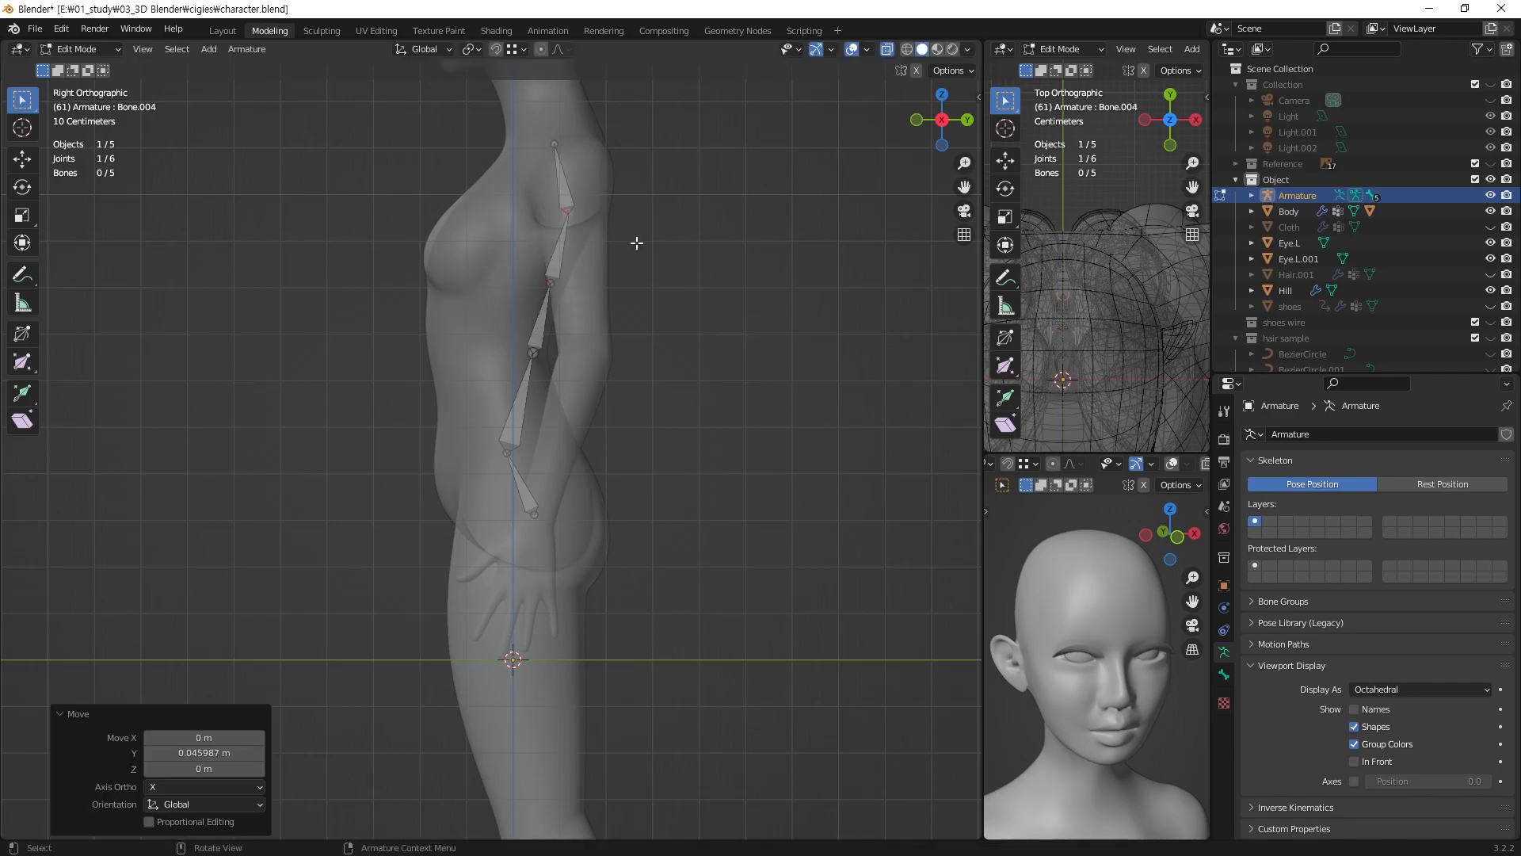
# - Nudge the waist joint slightly backward, the joint above it about 0.014 m backward and the chest joint about 0.015 m forward
pyautogui.click(537, 352)
pyautogui.press('g')
pyautogui.click(546, 351)
pyautogui.click(549, 291)
pyautogui.press('g')
pyautogui.click(555, 293)
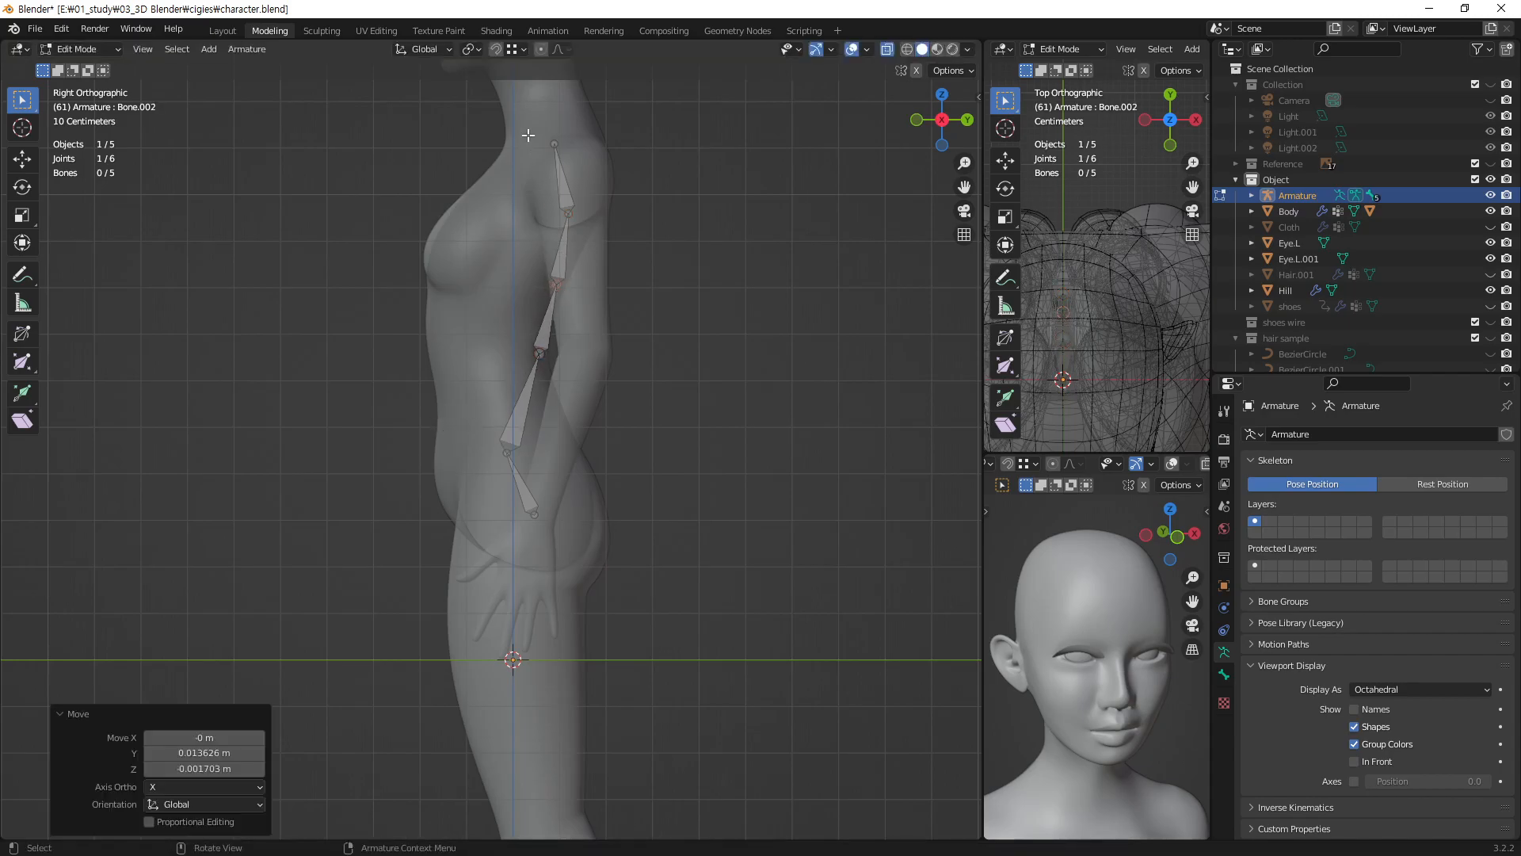
pyautogui.click(571, 214)
pyautogui.press('g')
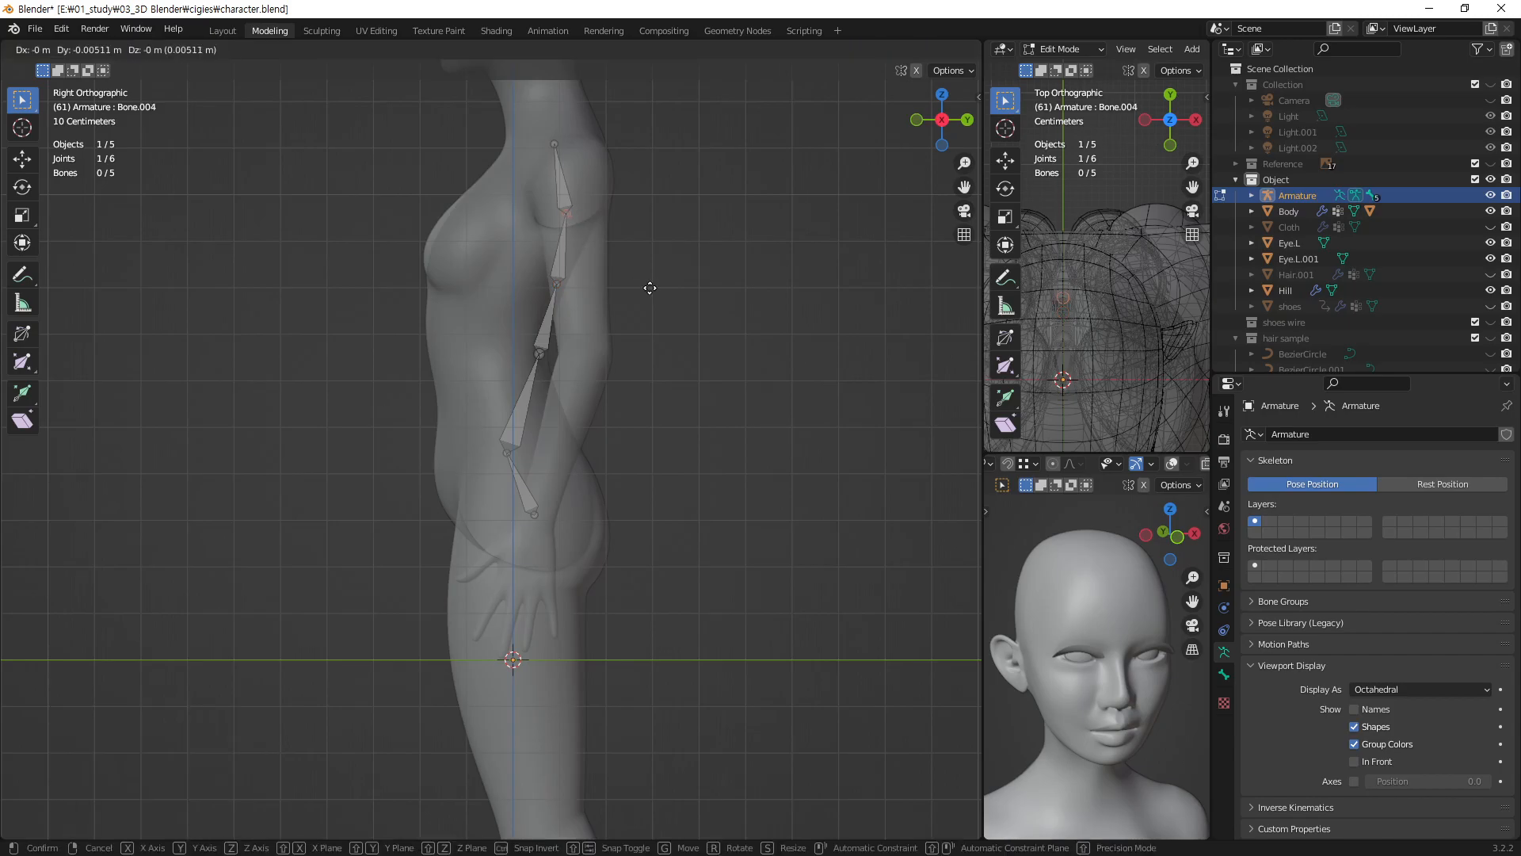
pyautogui.click(645, 289)
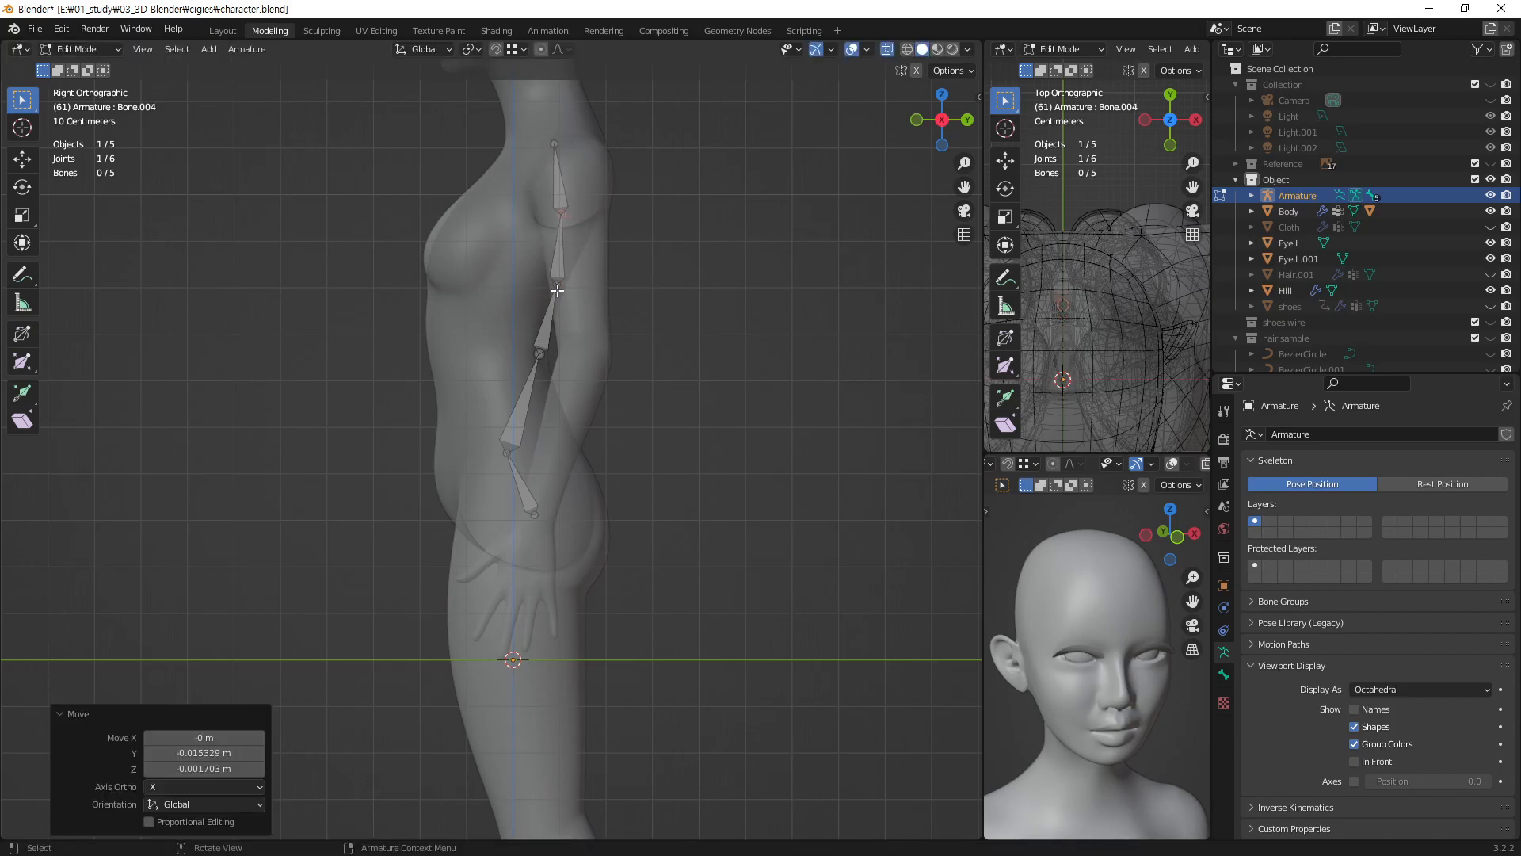
# - Shift the three middle spine joints forward, from waist to chest by about 0.03 m, 0.03 m and 0.02 m, for a gentler curve
pyautogui.click(542, 350)
pyautogui.press('g')
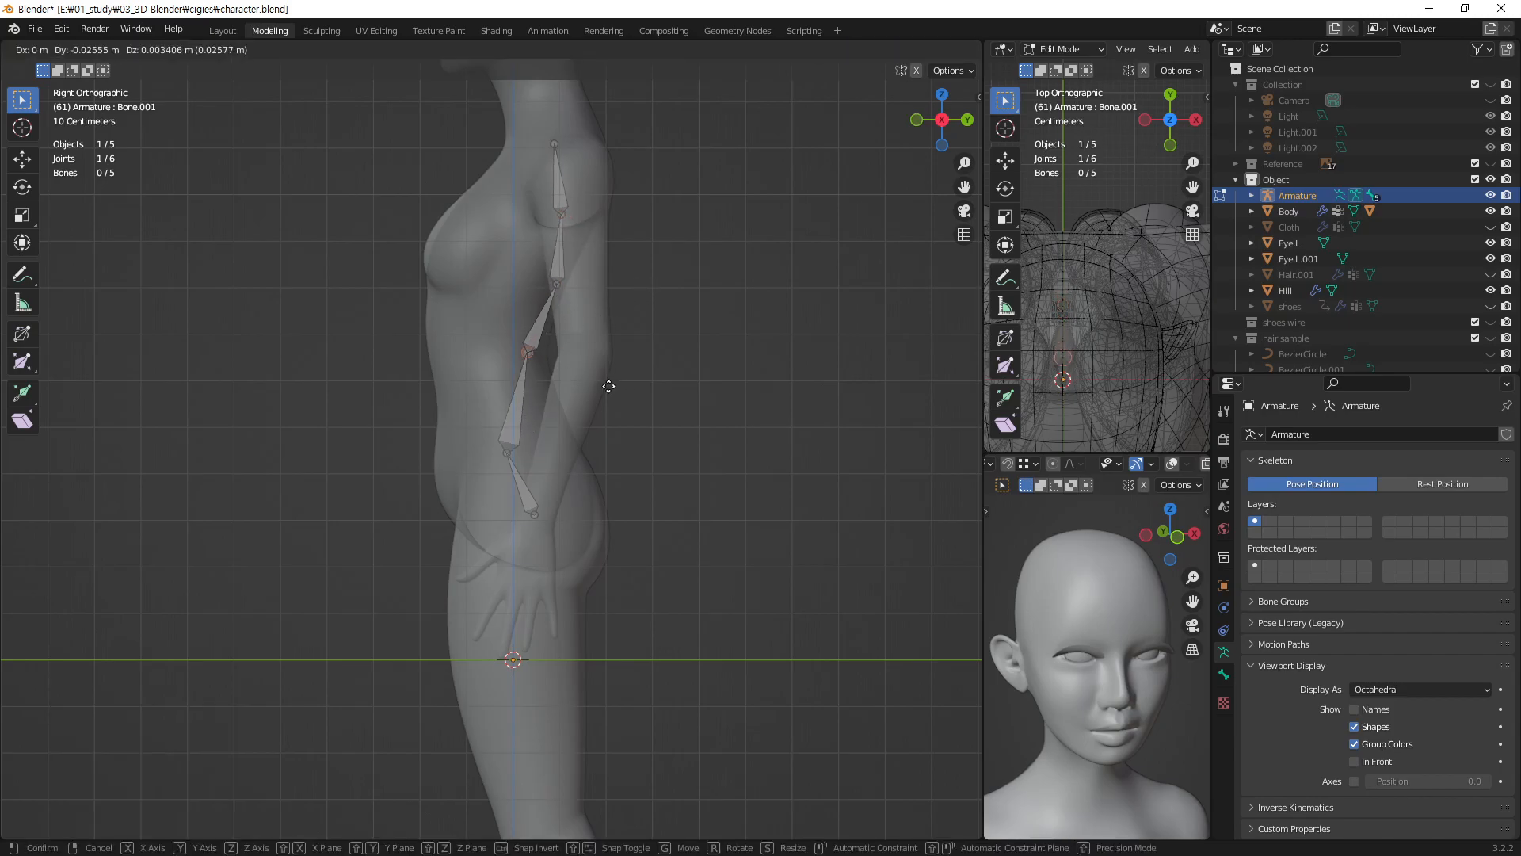
pyautogui.click(607, 390)
pyautogui.click(556, 283)
pyautogui.press('g')
pyautogui.click(665, 357)
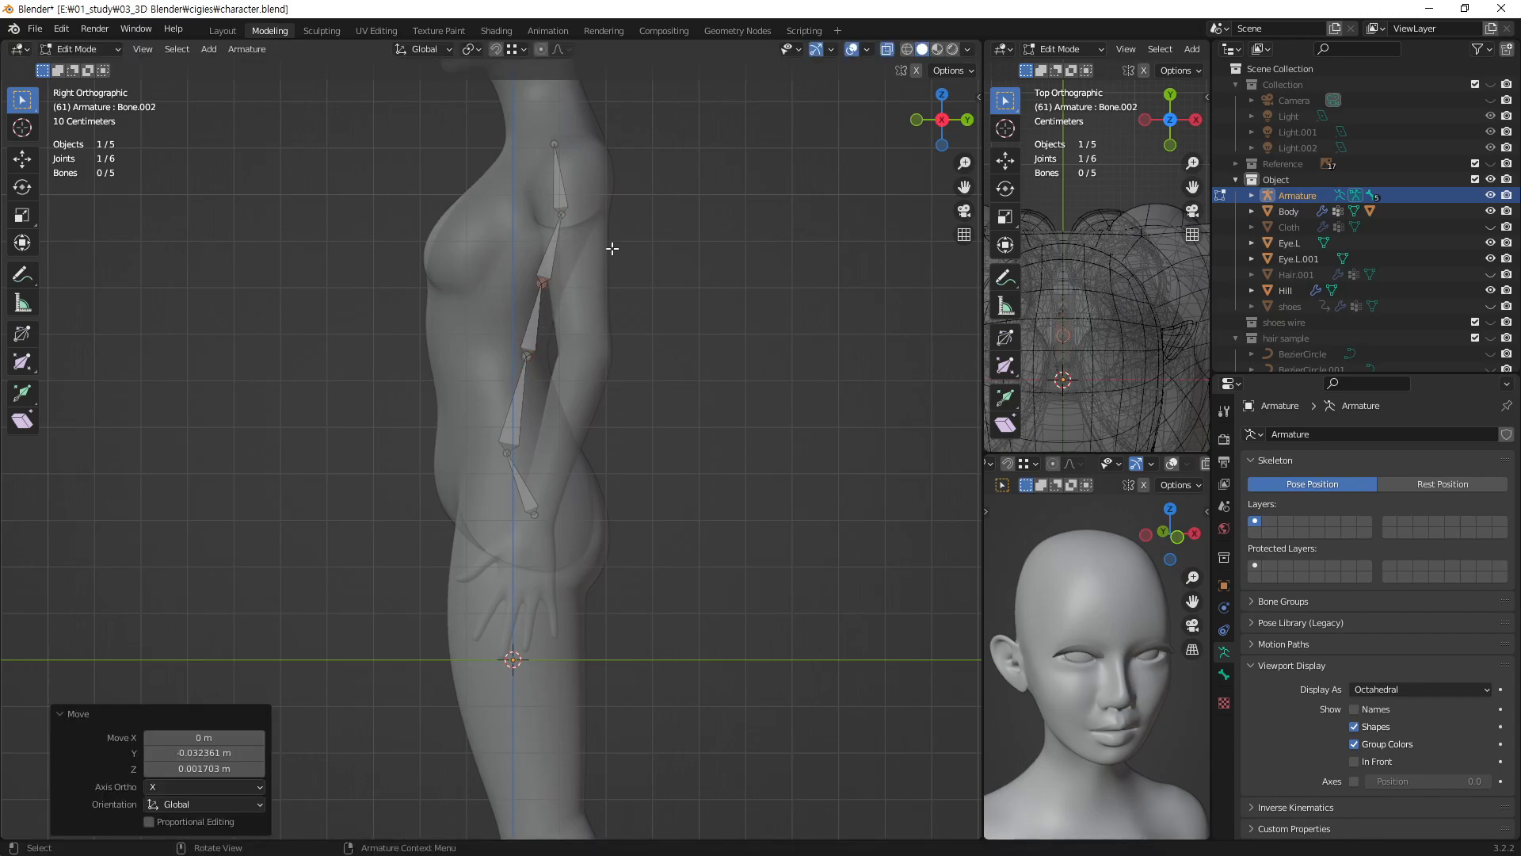
pyautogui.click(560, 212)
pyautogui.press('g')
pyautogui.click(636, 270)
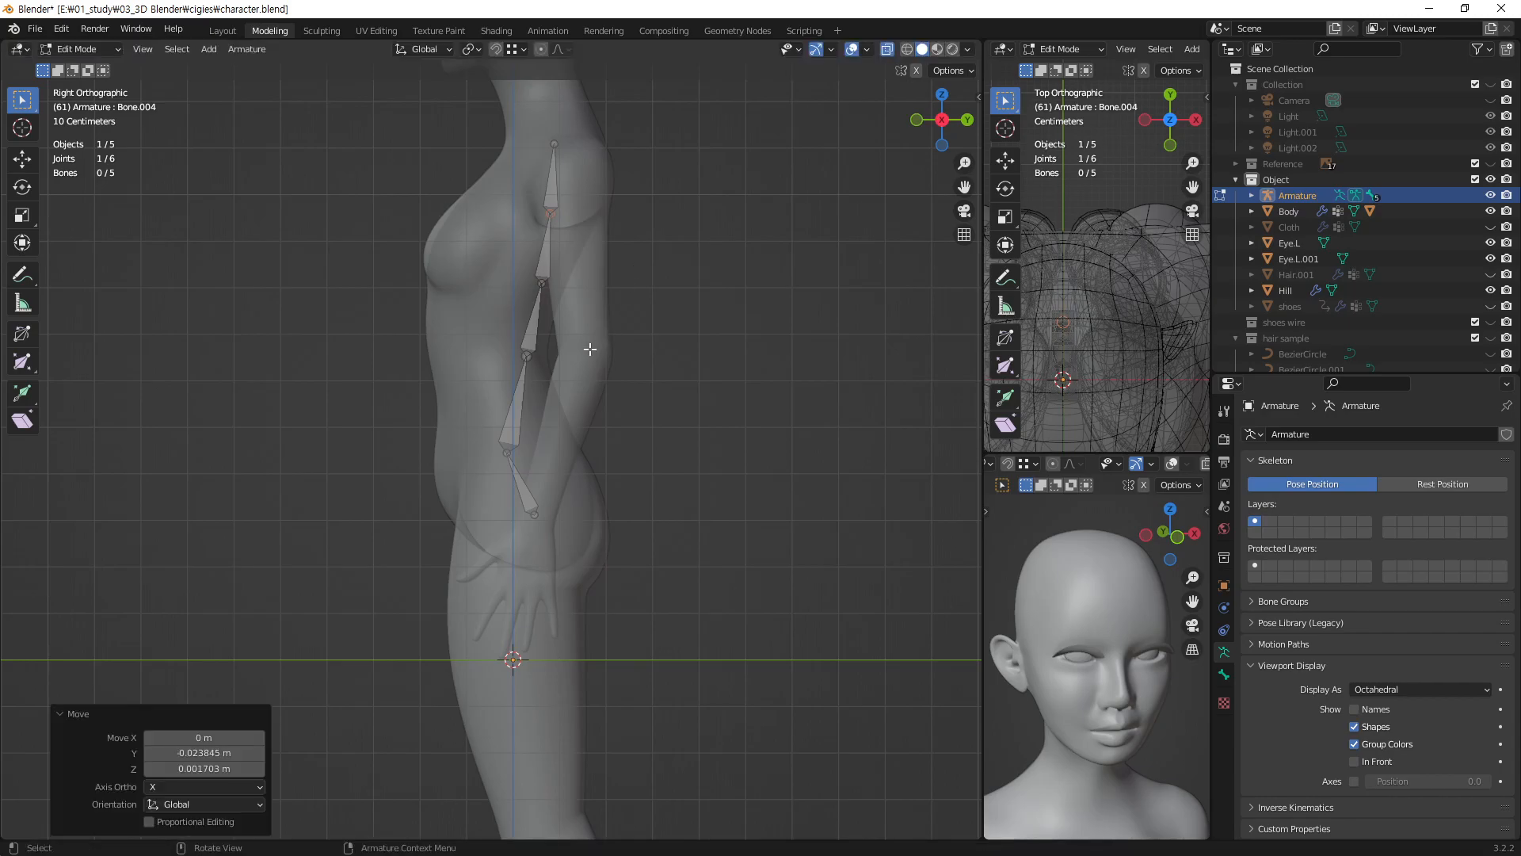
# - Fine-tune the spine curve by lowering the waist joint slightly and moving the joint above it about 0.002 m forward and down
pyautogui.click(536, 353)
pyautogui.press('g')
pyautogui.click(556, 342)
pyautogui.click(538, 283)
pyautogui.press('g')
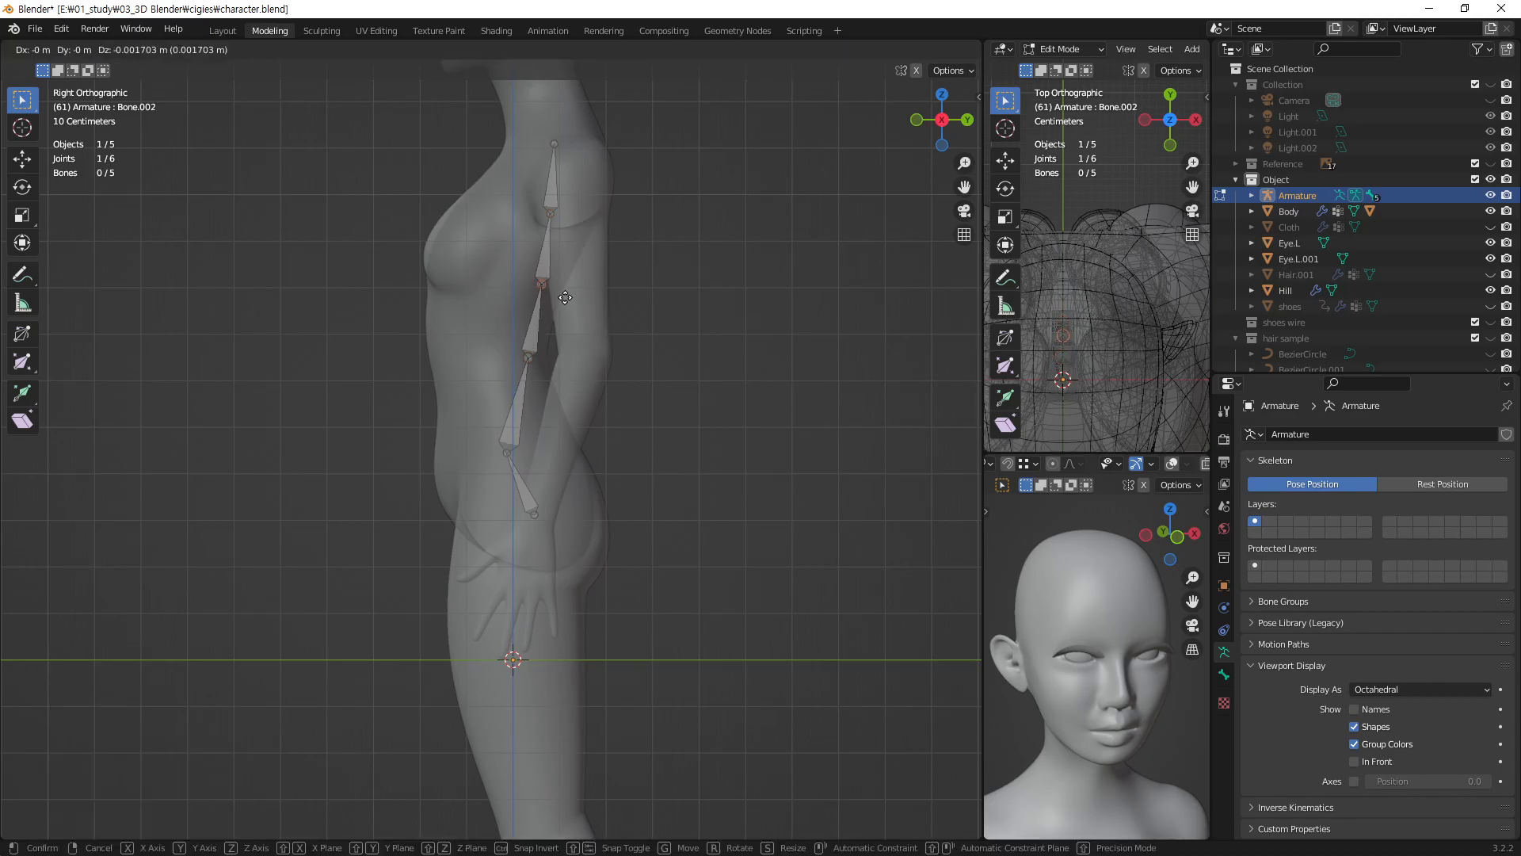
pyautogui.click(565, 297)
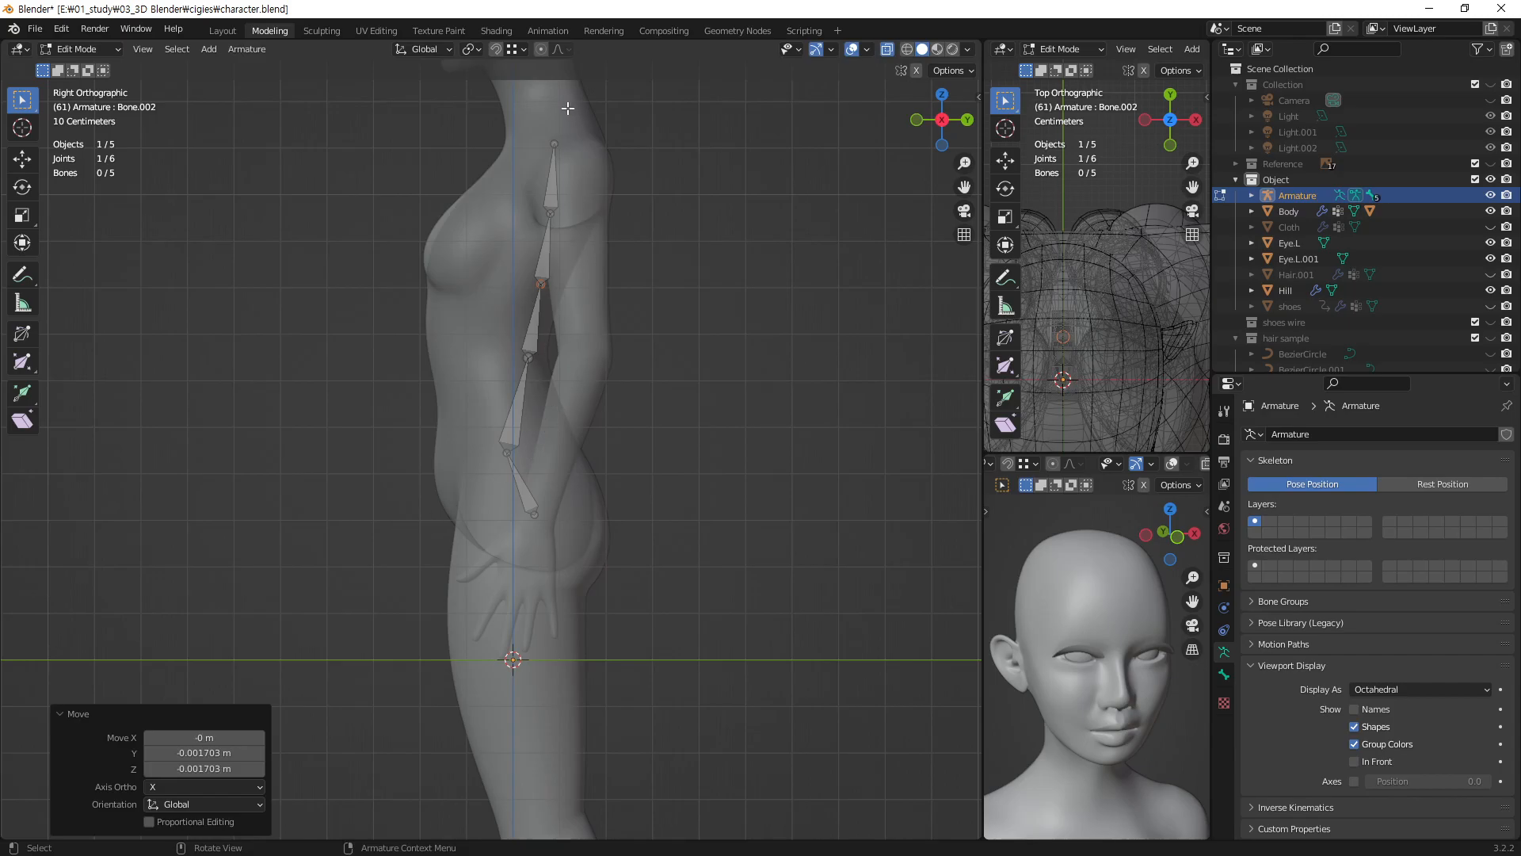
# - Sketch an annotation stroke in front of the spine bones tracing their curve, and remove it again
pyautogui.scroll(3, 676, 357)
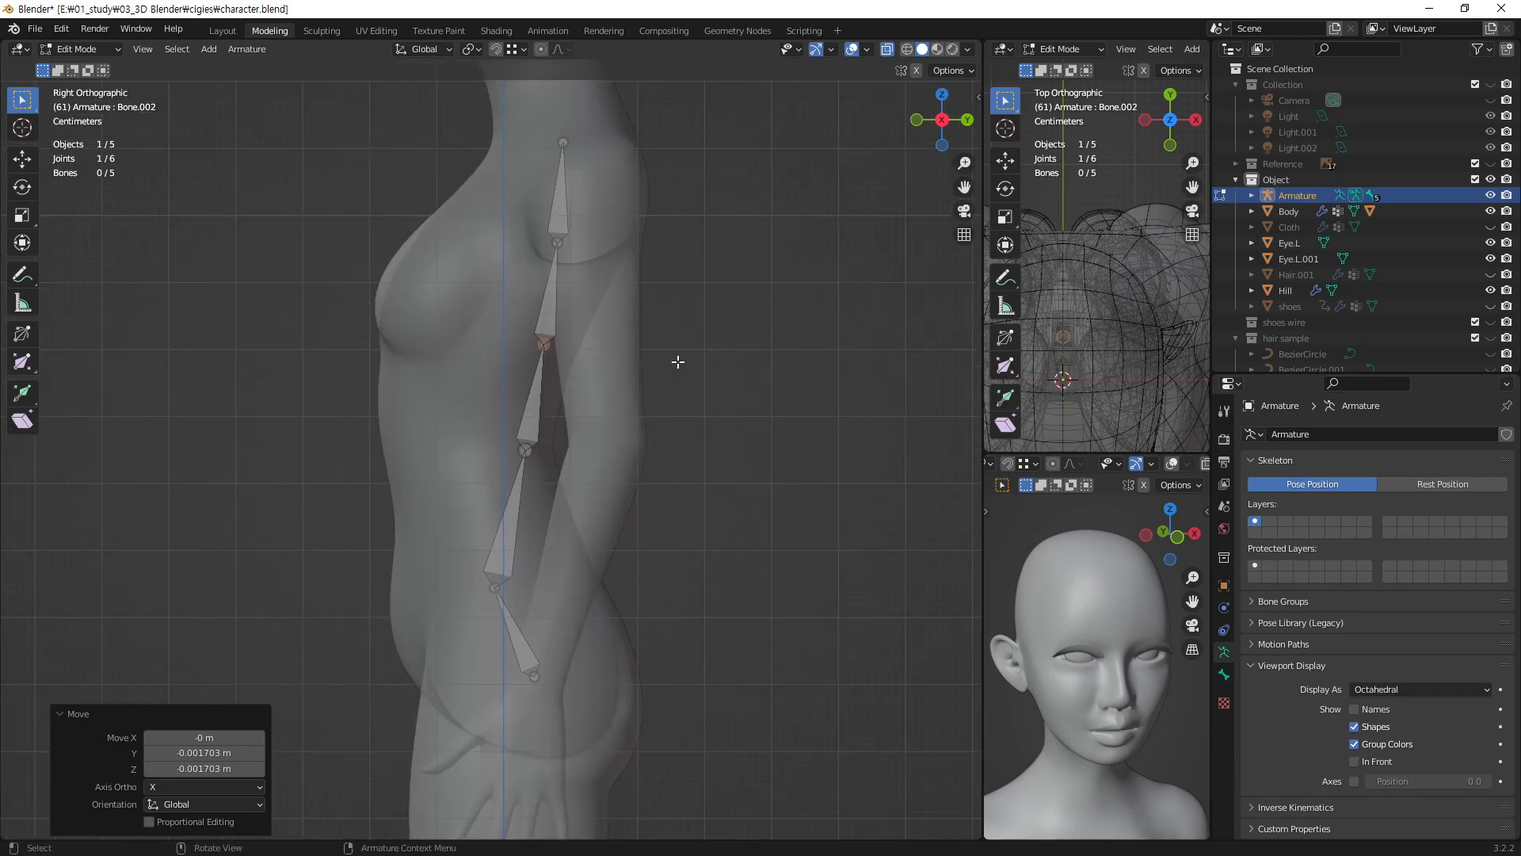
pyautogui.keyDown('shift'); pyautogui.moveTo(686, 343); pyautogui.dragTo(679, 358, button='middle'); pyautogui.keyUp('shift')
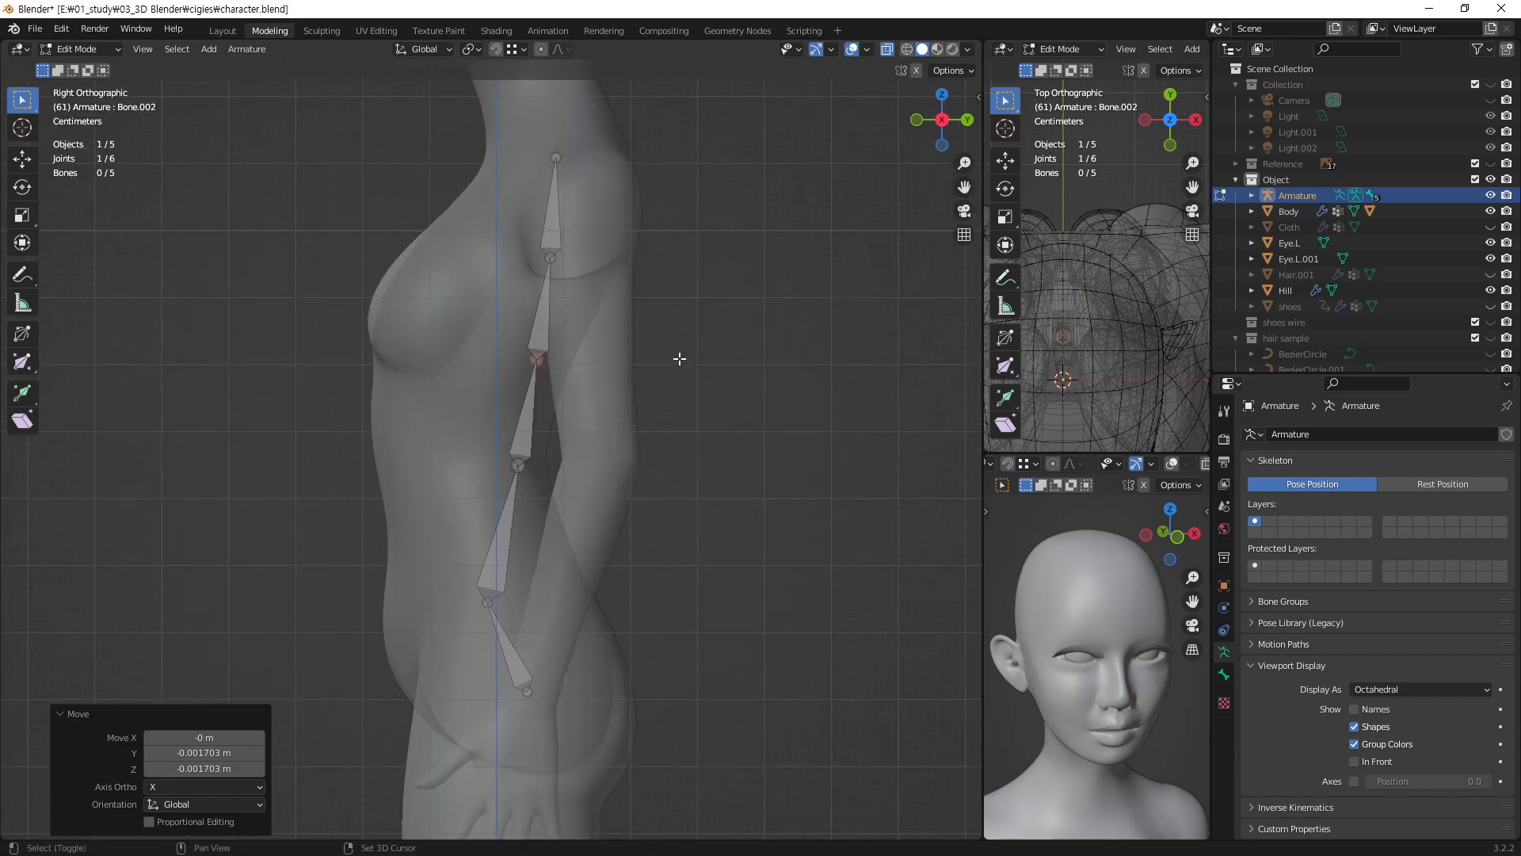
pyautogui.click(22, 279)
pyautogui.moveTo(461, 600)
pyautogui.mouseDown()
pyautogui.moveTo(493, 476)
pyautogui.moveTo(516, 148)
pyautogui.mouseUp()
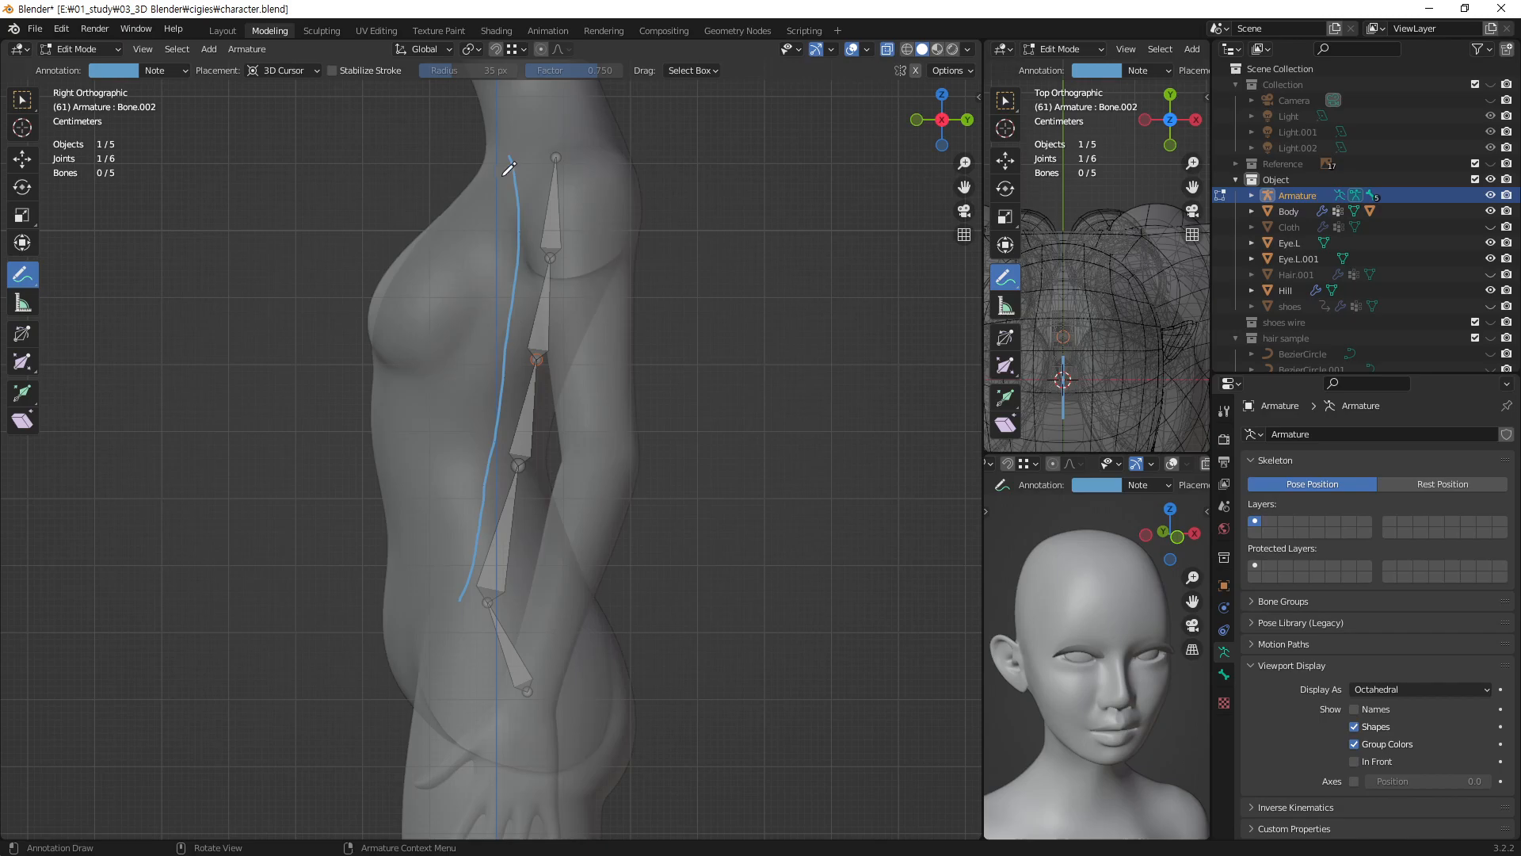
pyautogui.click(187, 72)
pyautogui.click(266, 101)
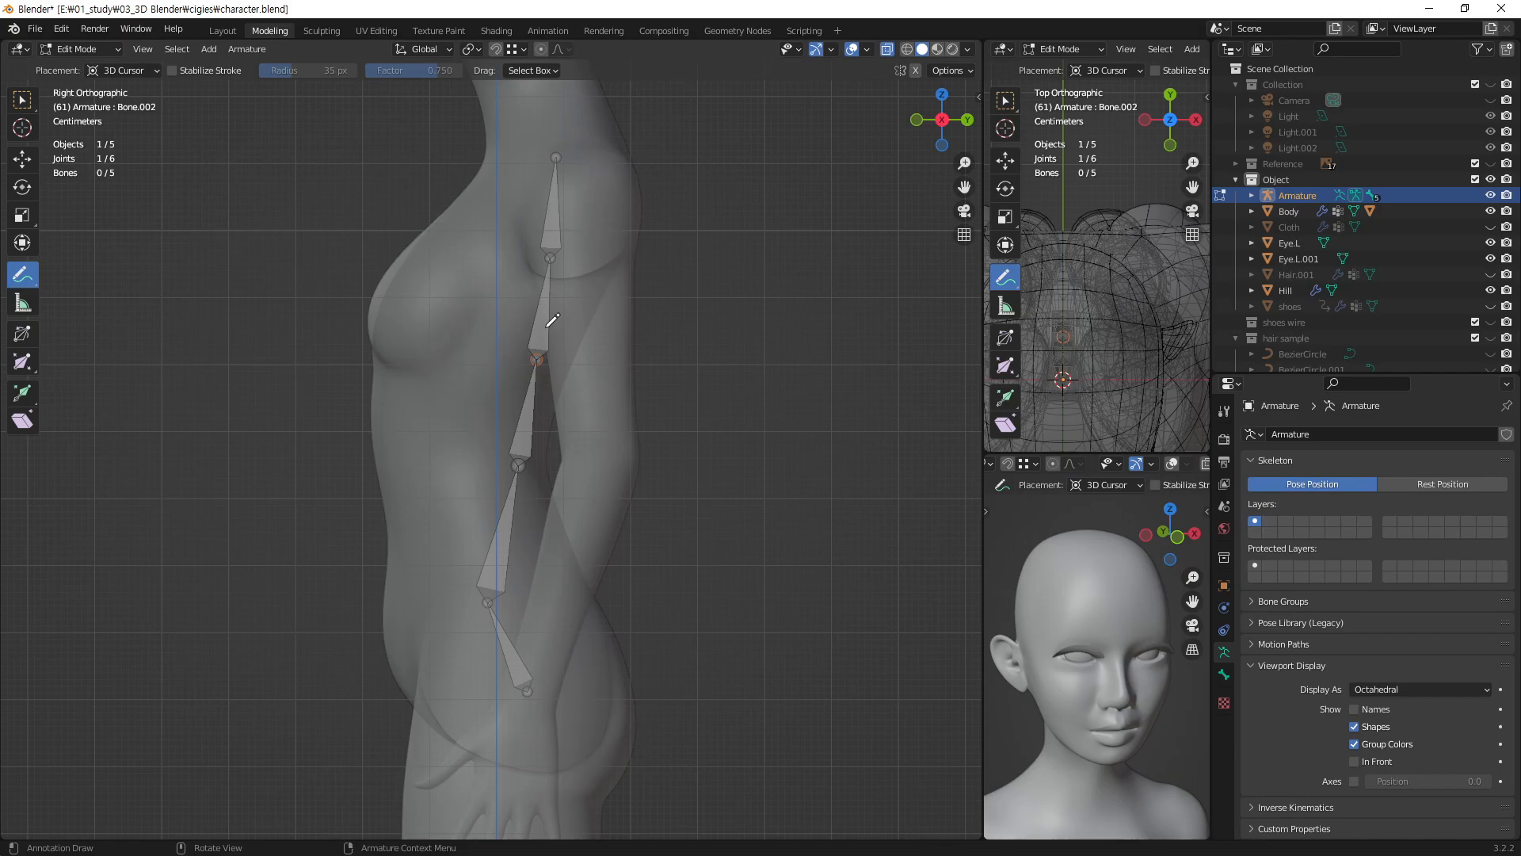
# - Extrude a neck bone from the top spine joint to the base of the skull, about 0.19 m up and 0.06 m forward
pyautogui.scroll(-2, 624, 371)
pyautogui.scroll(1, 624, 371)
pyautogui.keyDown('shift'); pyautogui.moveTo(661, 395); pyautogui.dragTo(586, 411, button='middle'); pyautogui.keyUp('shift')
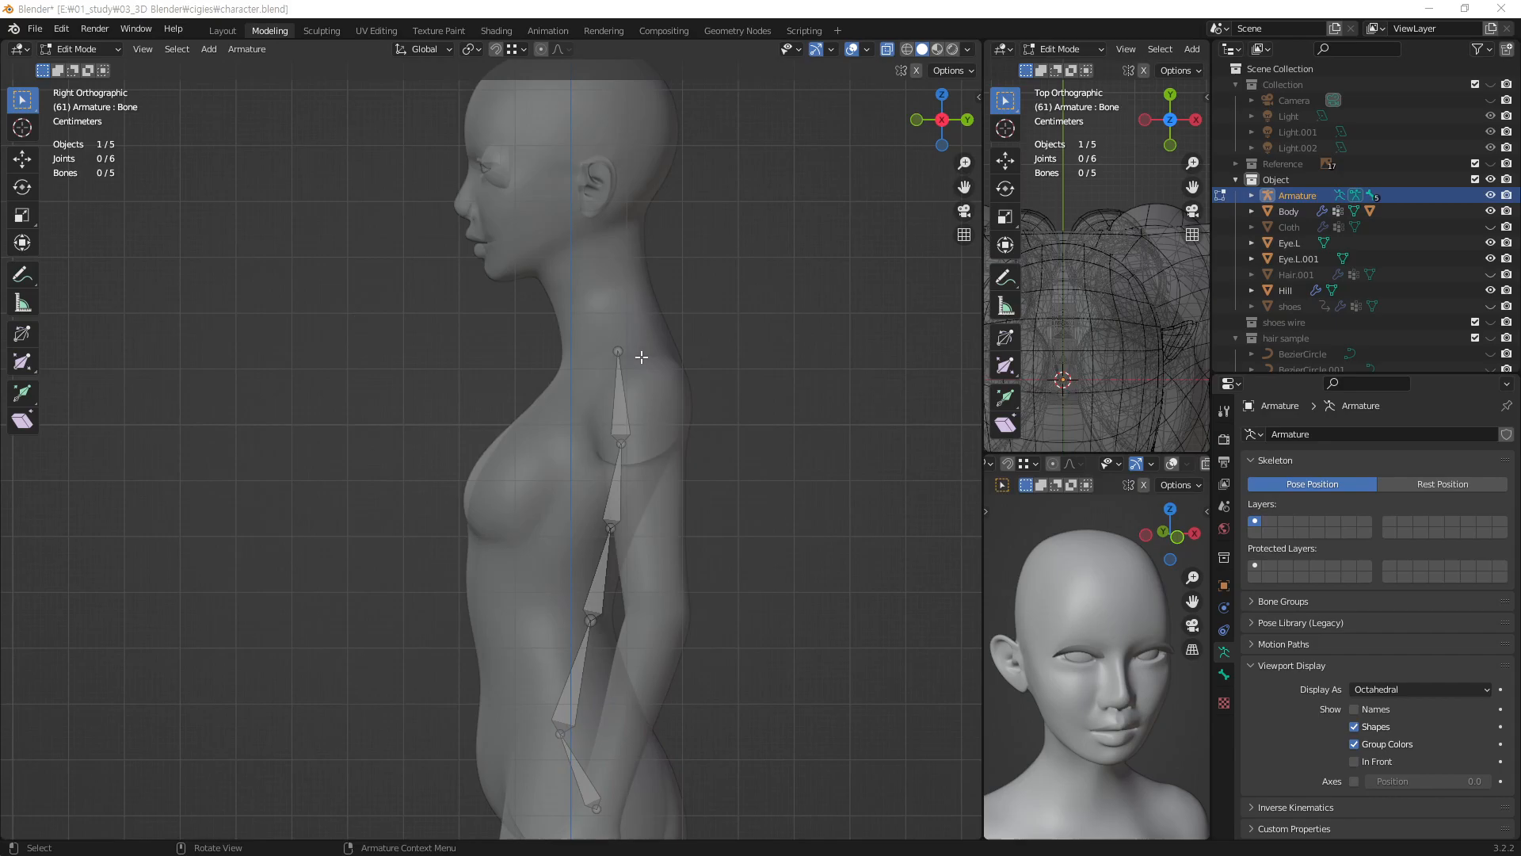
pyautogui.moveTo(642, 357); pyautogui.dragTo(635, 451, button='middle')
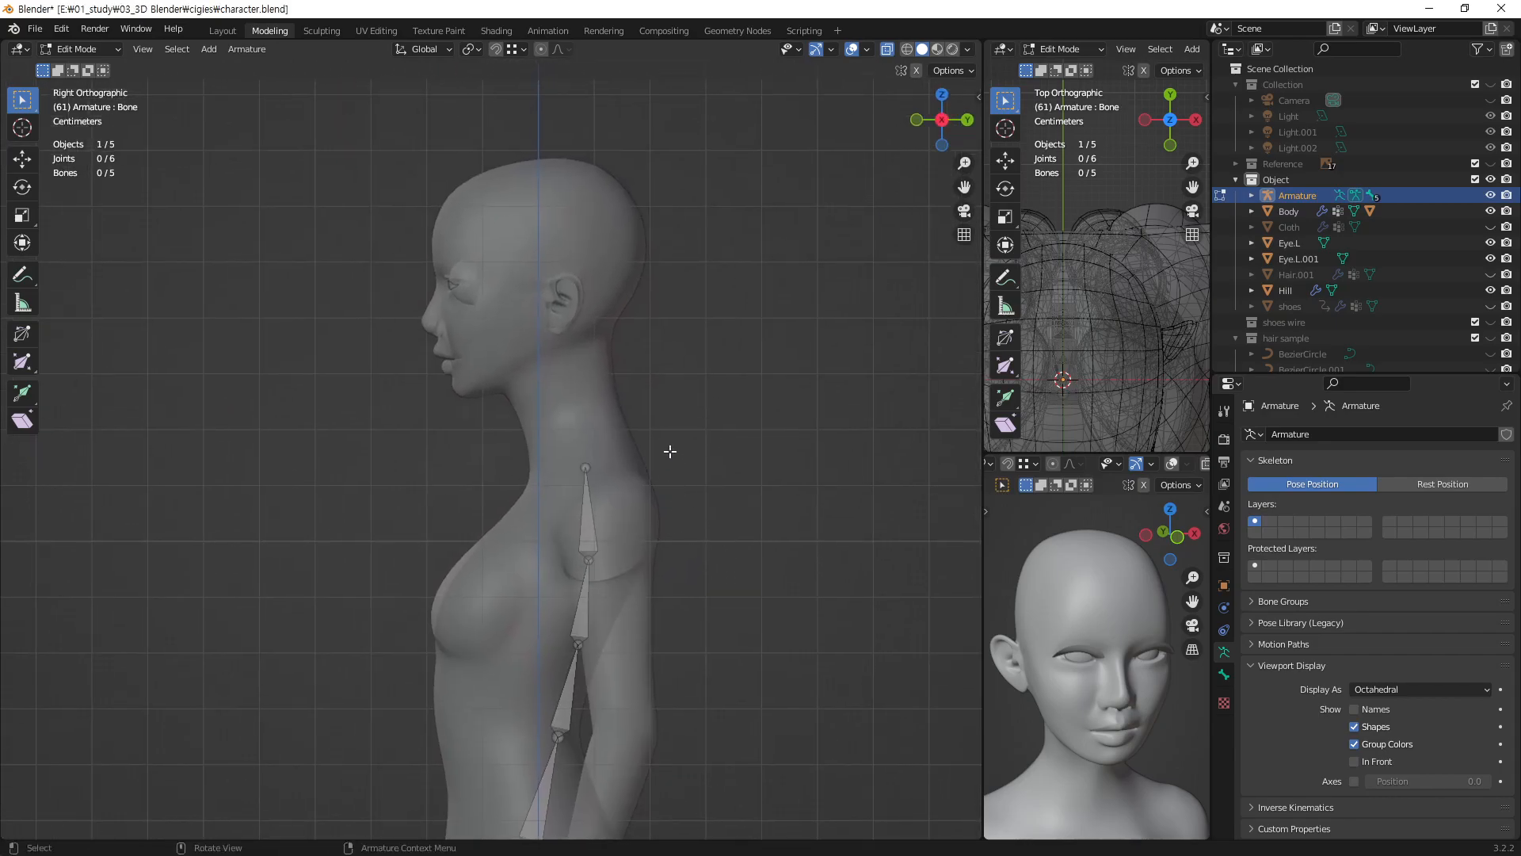
pyautogui.click(584, 467)
pyautogui.press('e')
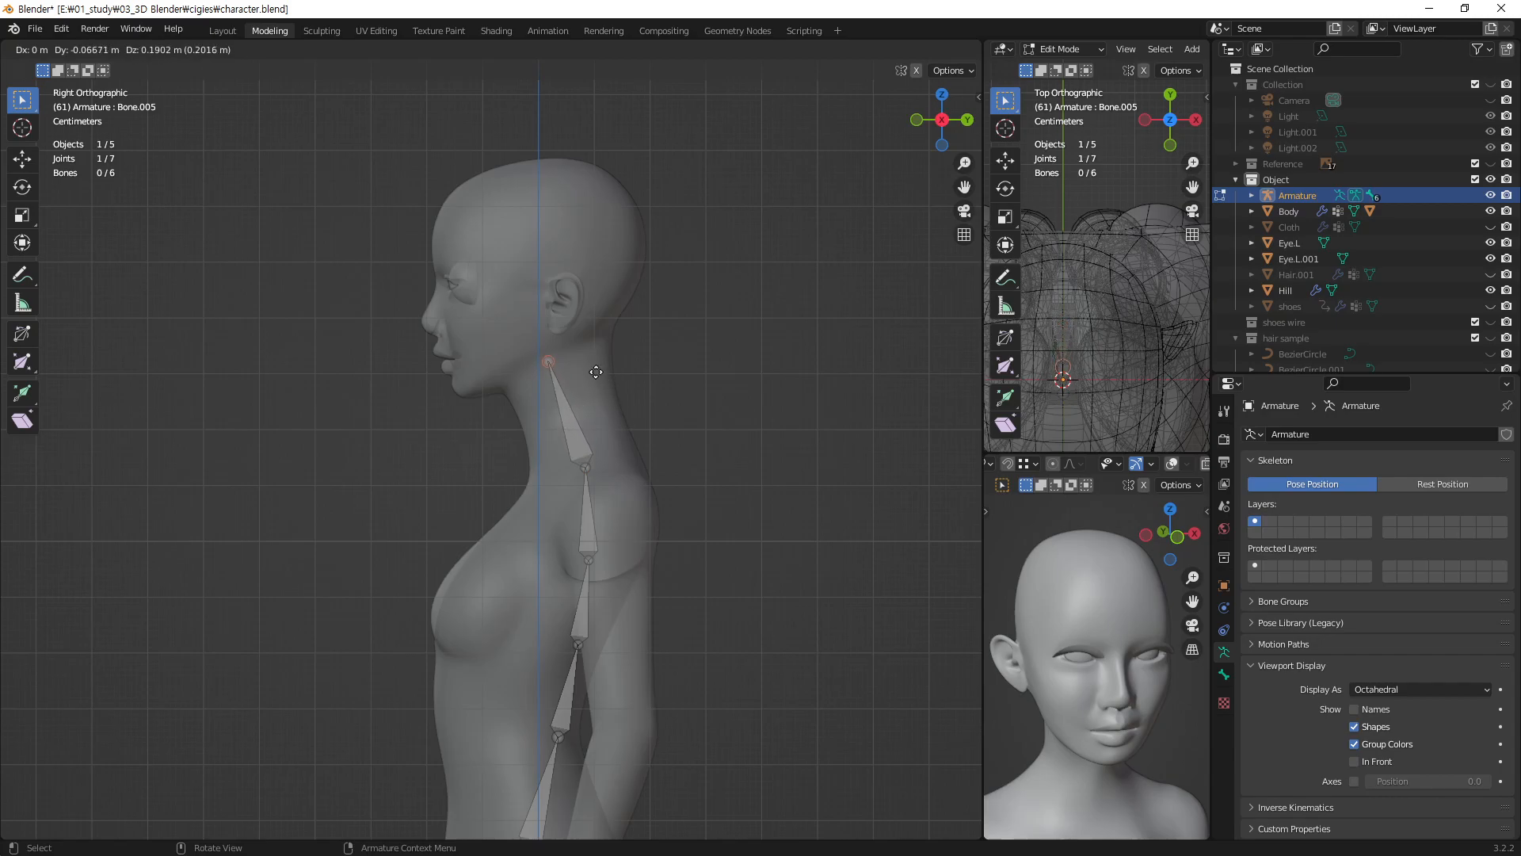
pyautogui.click(599, 371)
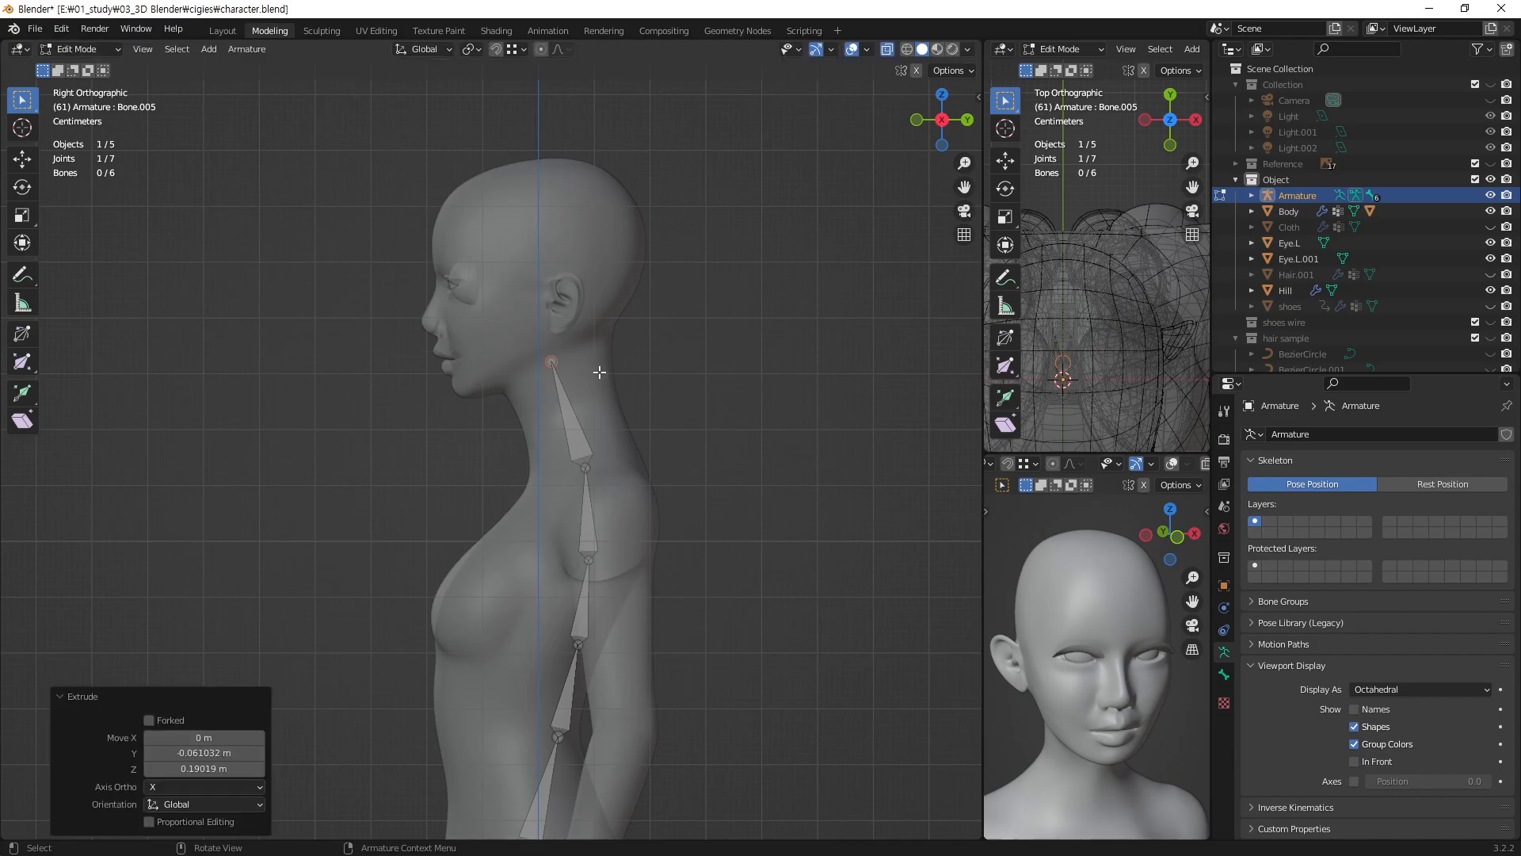
# - Subdivide the neck bone into two bones and select the new middle joint
pyautogui.click(573, 424)
pyautogui.rightClick(573, 424)
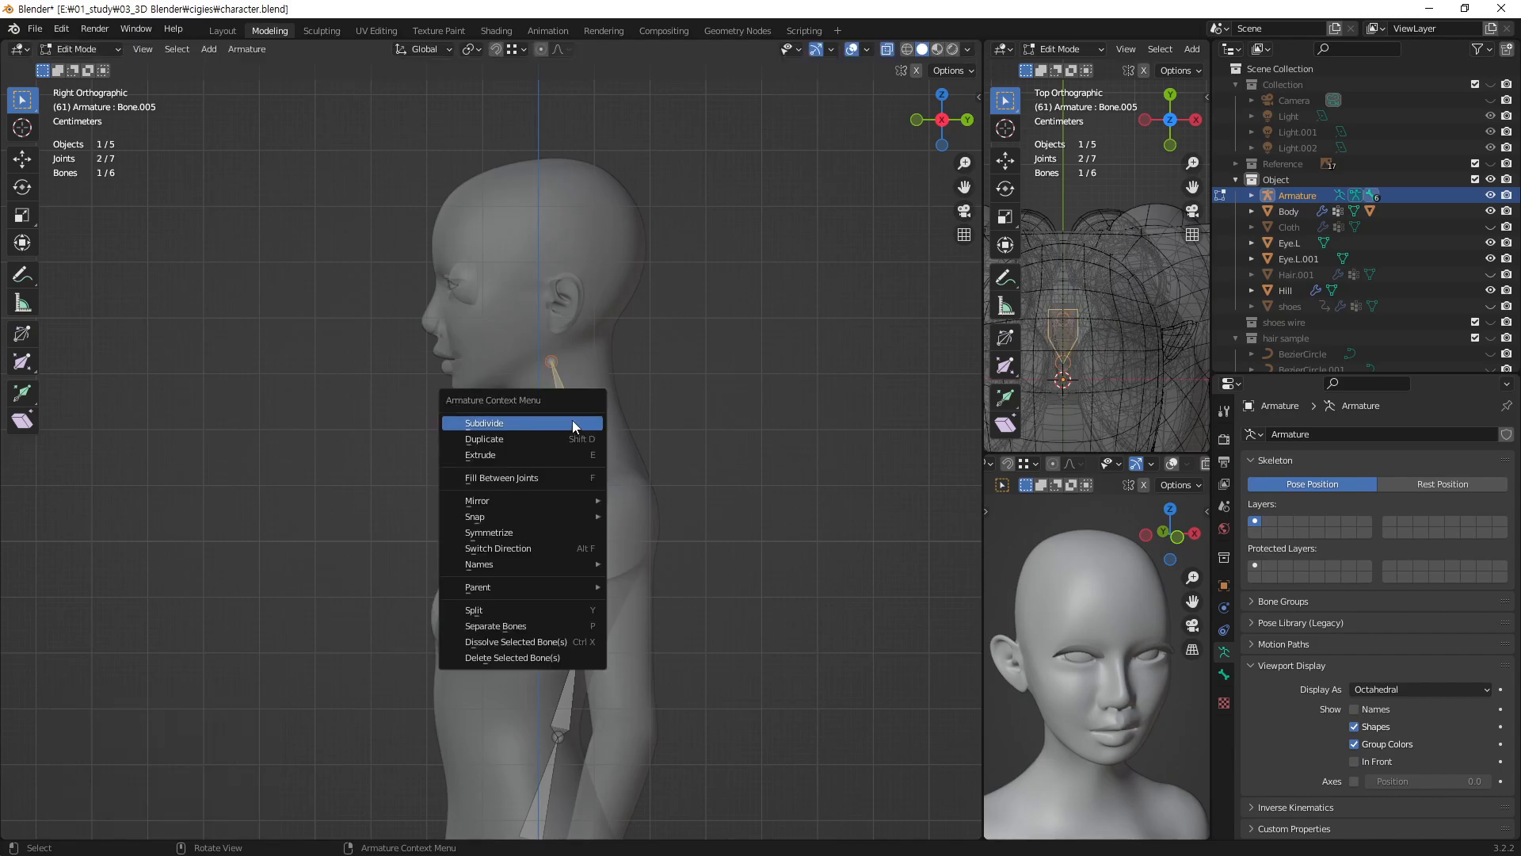
pyautogui.click(573, 424)
pyautogui.click(592, 434)
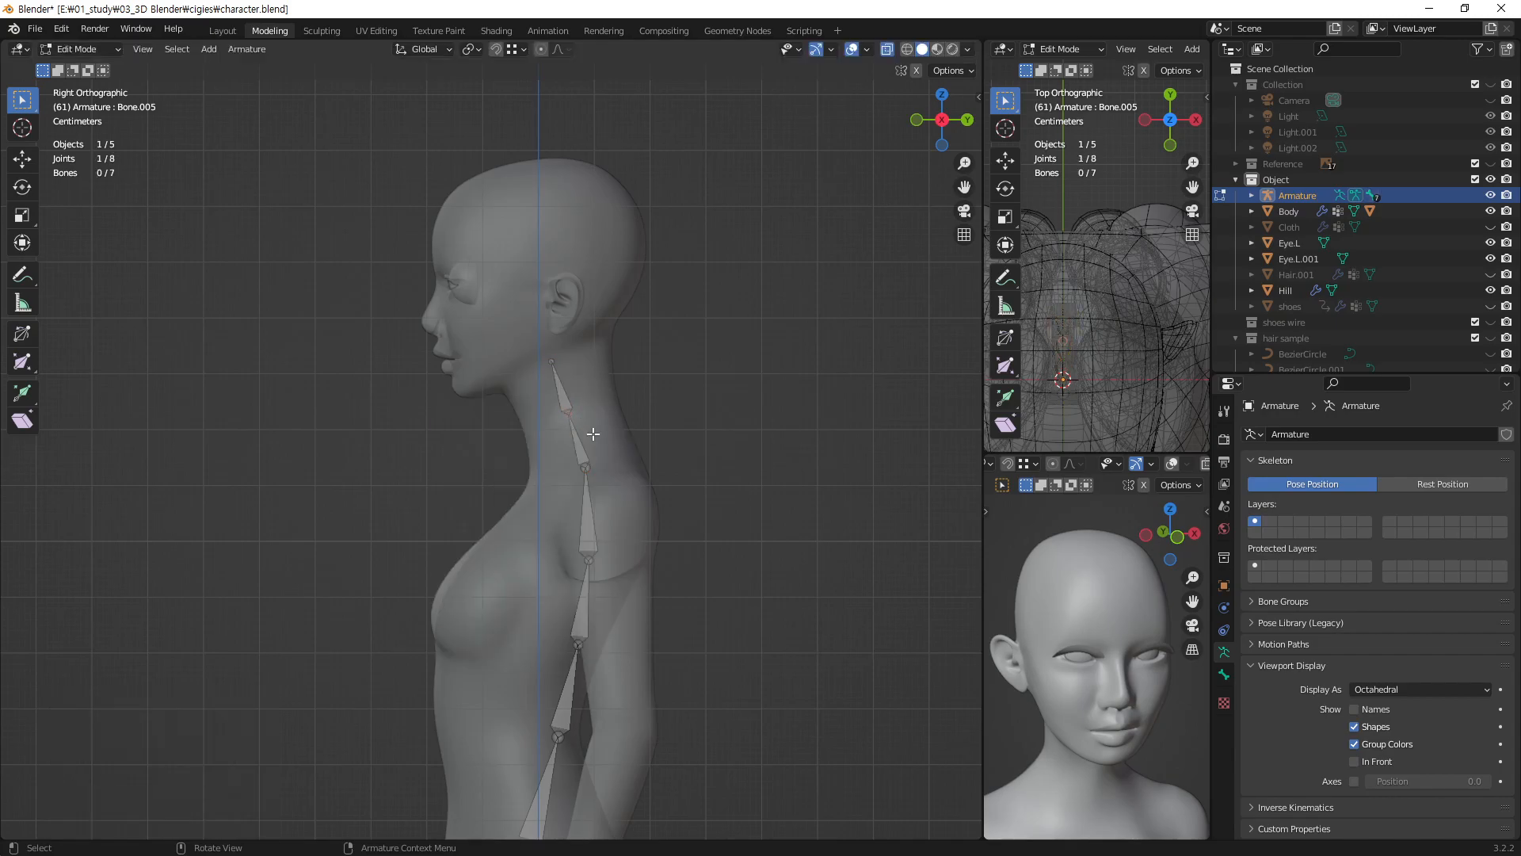
# - Move the middle neck joint about 0.016 m backward and 0.004 m up
pyautogui.press('g')
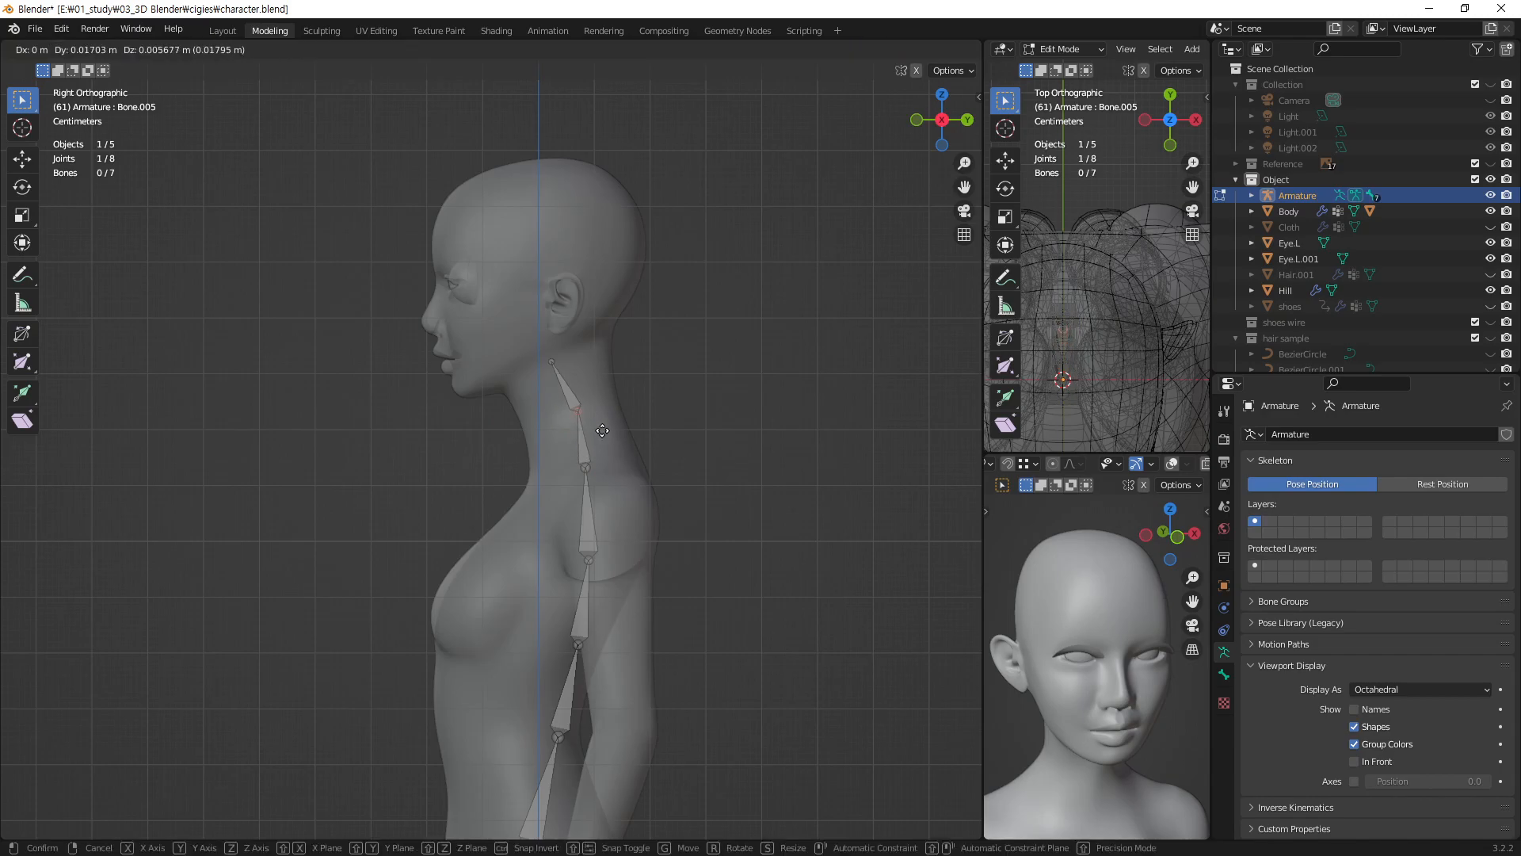
pyautogui.click(601, 431)
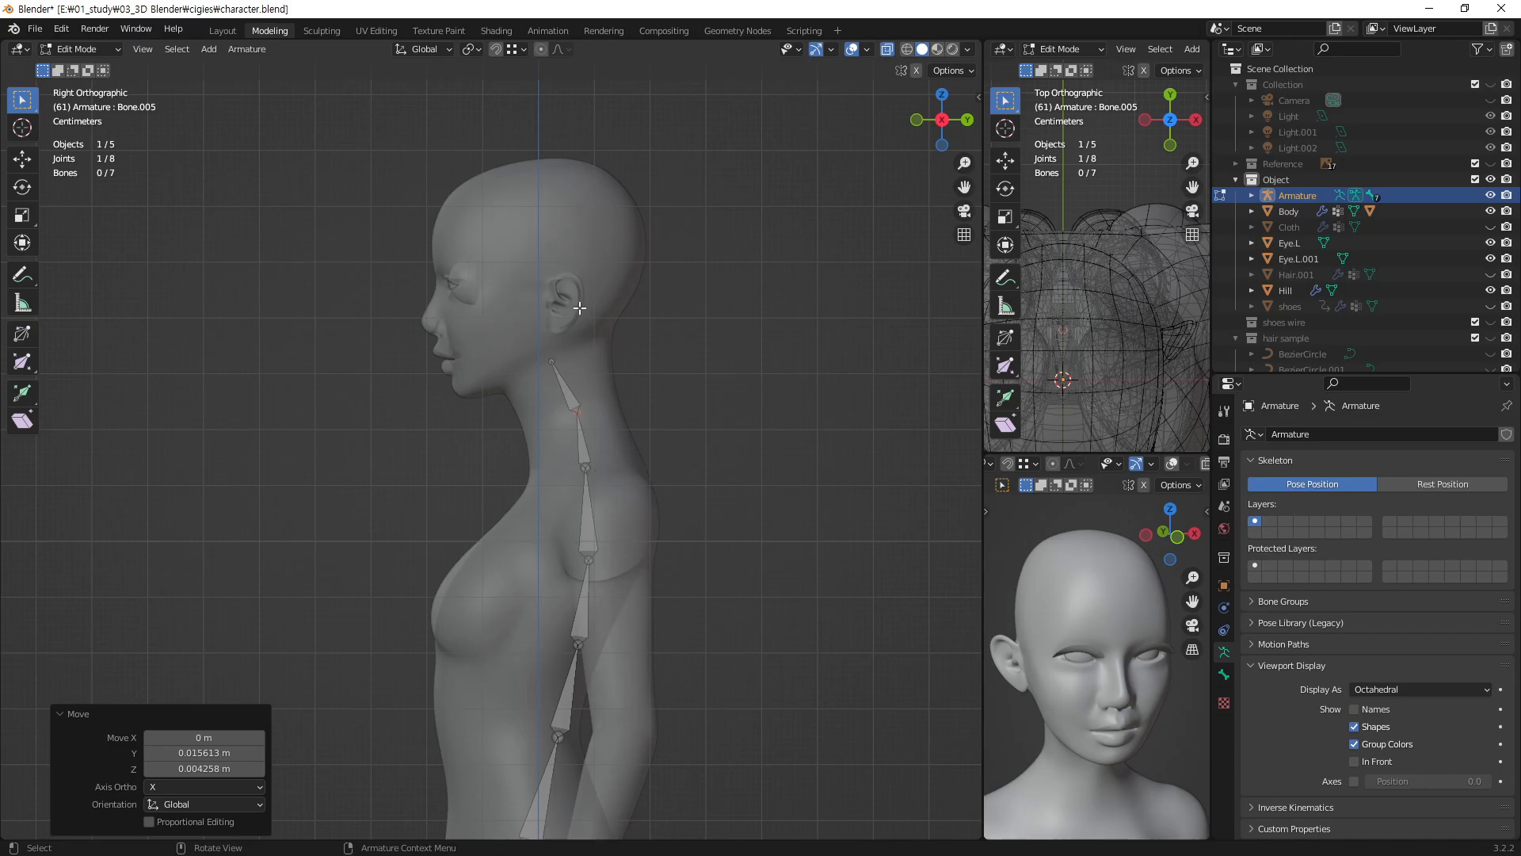
# - Sketch annotation outlines around the torso and neck with lines for the neck's tilt, and remove the annotations again
pyautogui.scroll(-1, 568, 589)
pyautogui.keyDown('shift'); pyautogui.moveTo(595, 653); pyautogui.dragTo(585, 517, button='middle'); pyautogui.keyUp('shift')
pyautogui.click(23, 275)
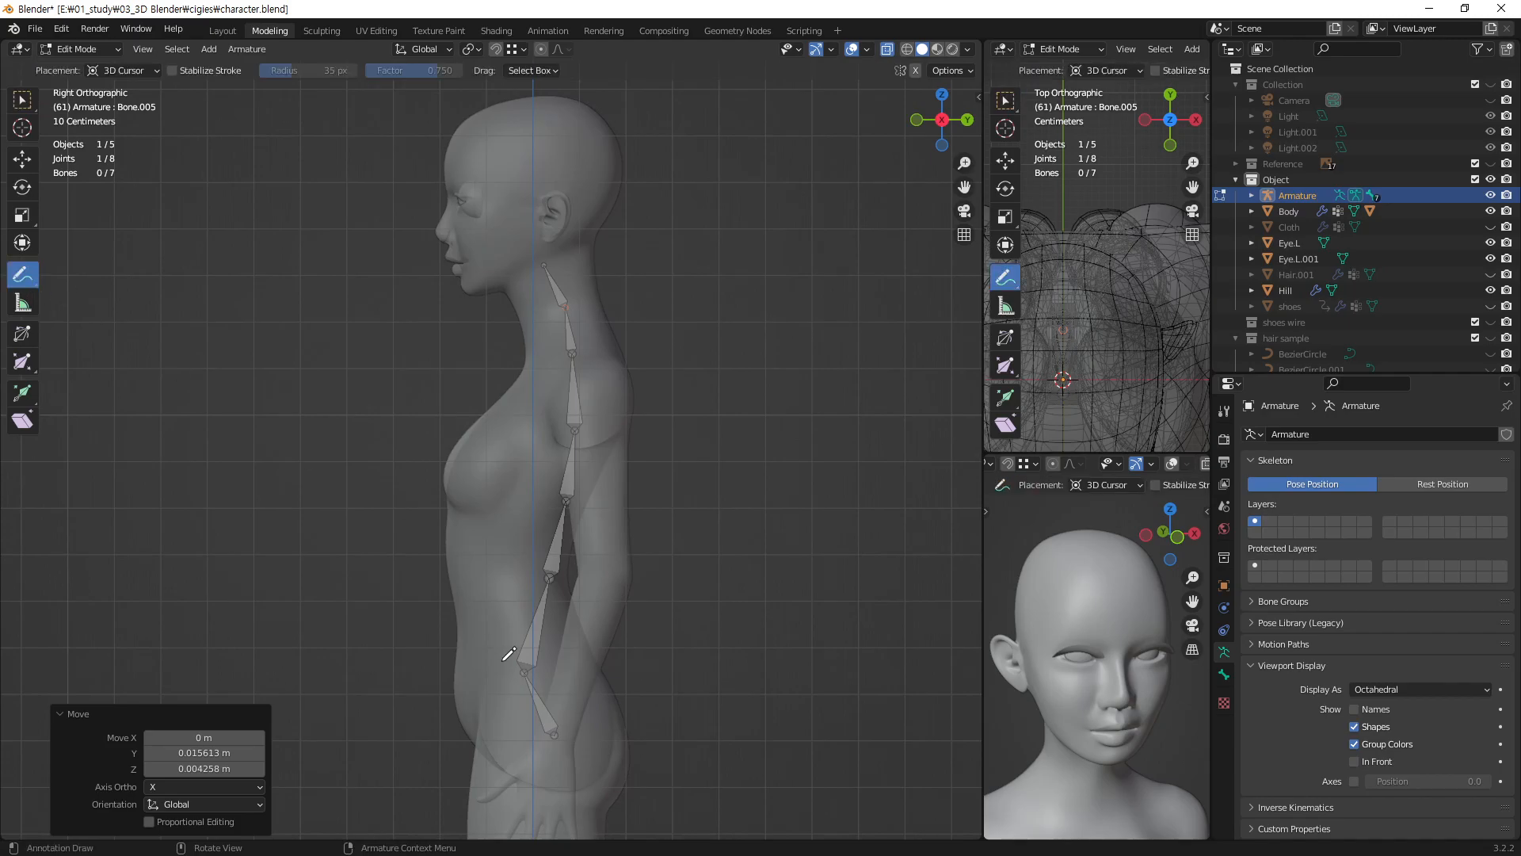
pyautogui.moveTo(587, 744)
pyautogui.mouseDown()
pyautogui.moveTo(377, 588)
pyautogui.moveTo(491, 389)
pyautogui.moveTo(582, 346)
pyautogui.moveTo(666, 465)
pyautogui.moveTo(600, 746)
pyautogui.mouseUp()
pyautogui.moveTo(594, 354)
pyautogui.mouseDown()
pyautogui.moveTo(479, 318)
pyautogui.moveTo(581, 242)
pyautogui.moveTo(616, 337)
pyautogui.moveTo(592, 355)
pyautogui.mouseUp()
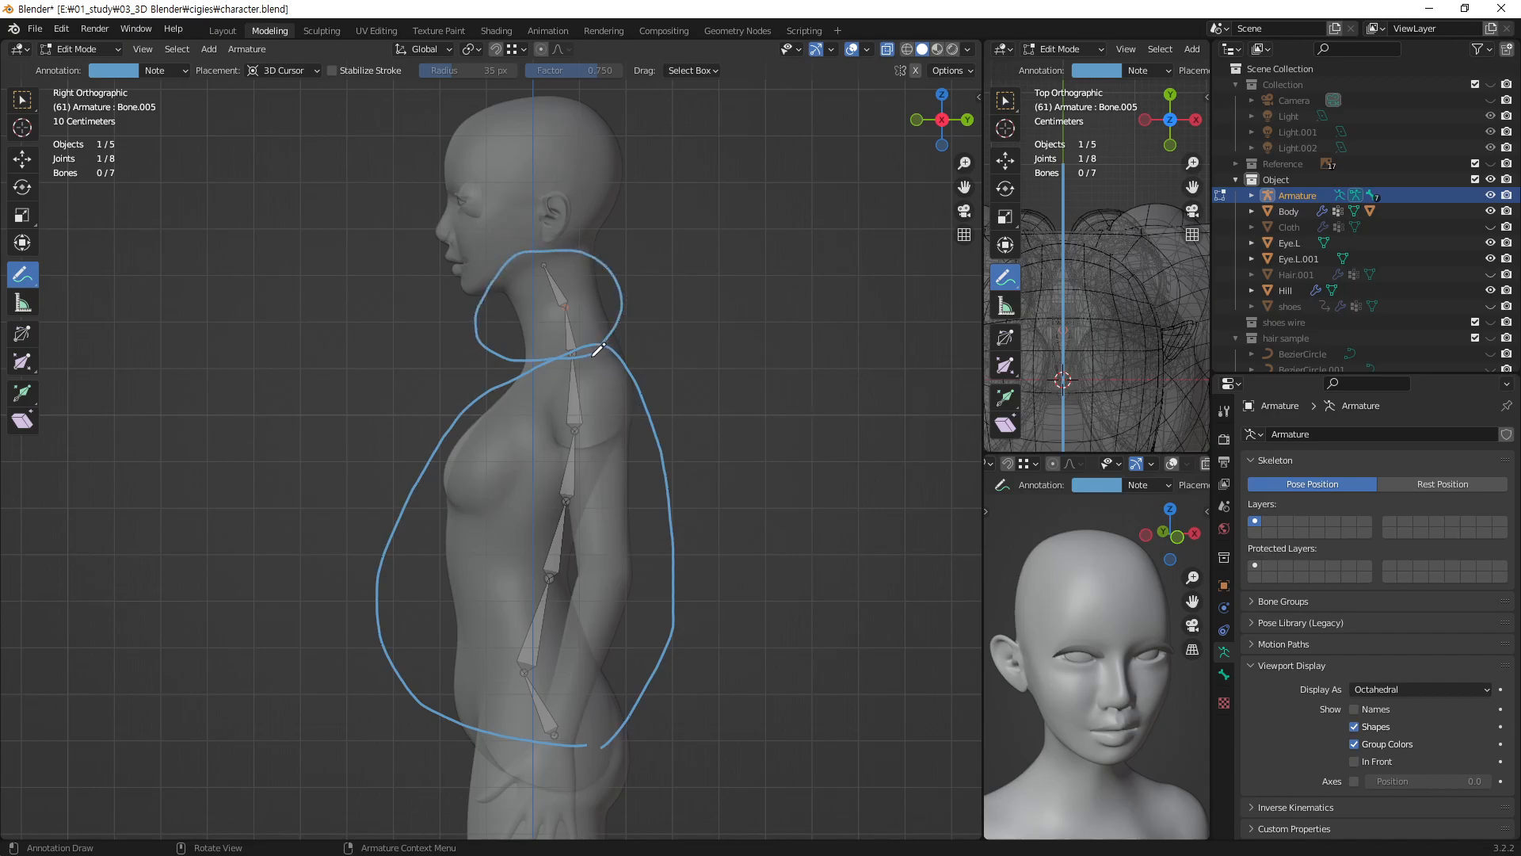
pyautogui.moveTo(580, 349)
pyautogui.mouseDown()
pyautogui.moveTo(614, 315)
pyautogui.moveTo(580, 233)
pyautogui.mouseUp()
pyautogui.moveTo(584, 346)
pyautogui.mouseDown()
pyautogui.moveTo(691, 310)
pyautogui.moveTo(725, 277)
pyautogui.mouseUp()
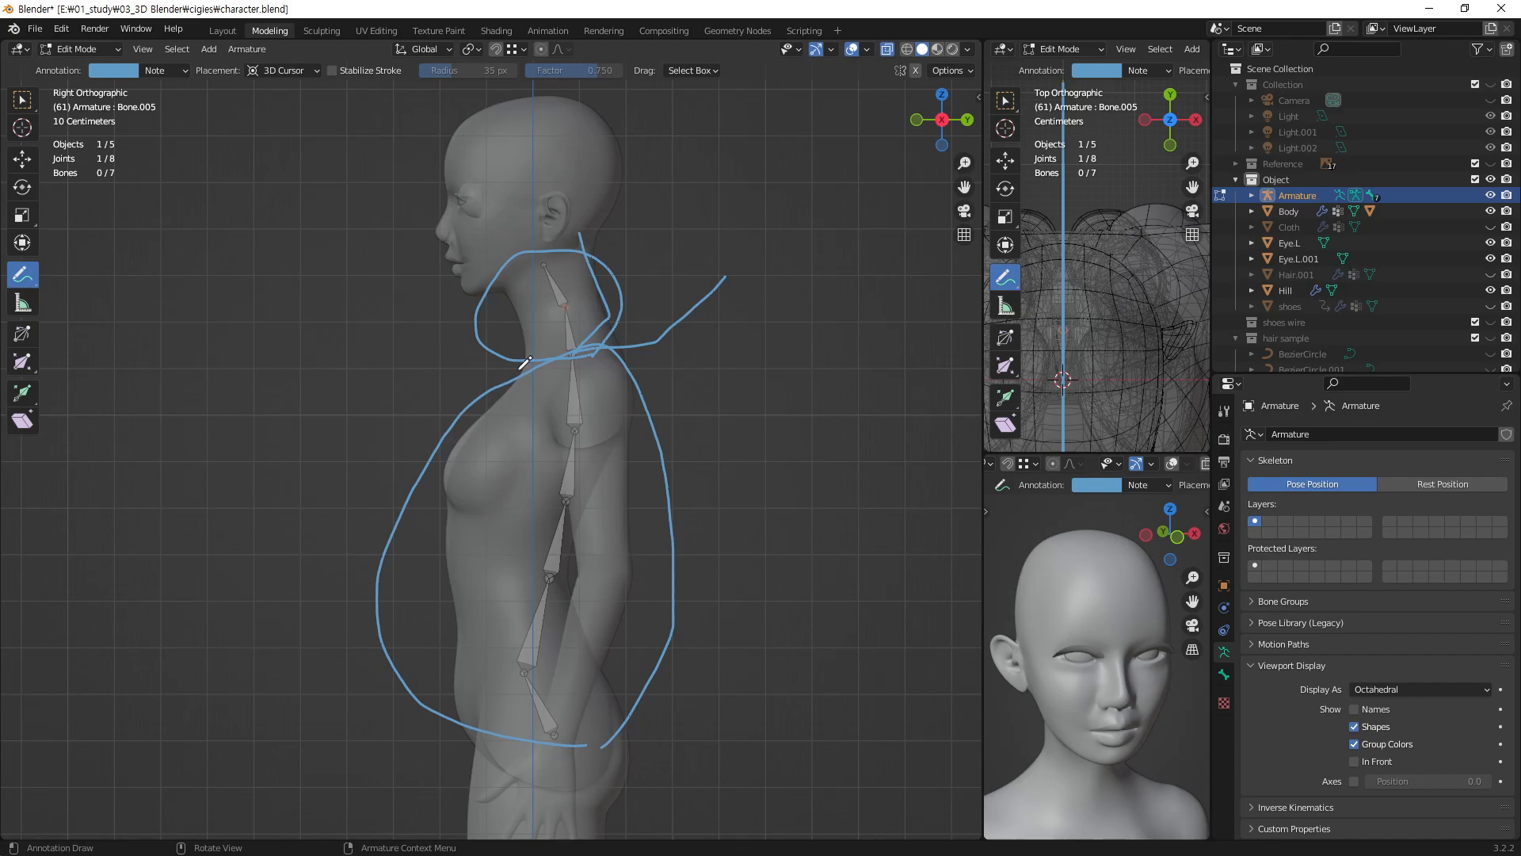
pyautogui.click(182, 73)
pyautogui.click(267, 101)
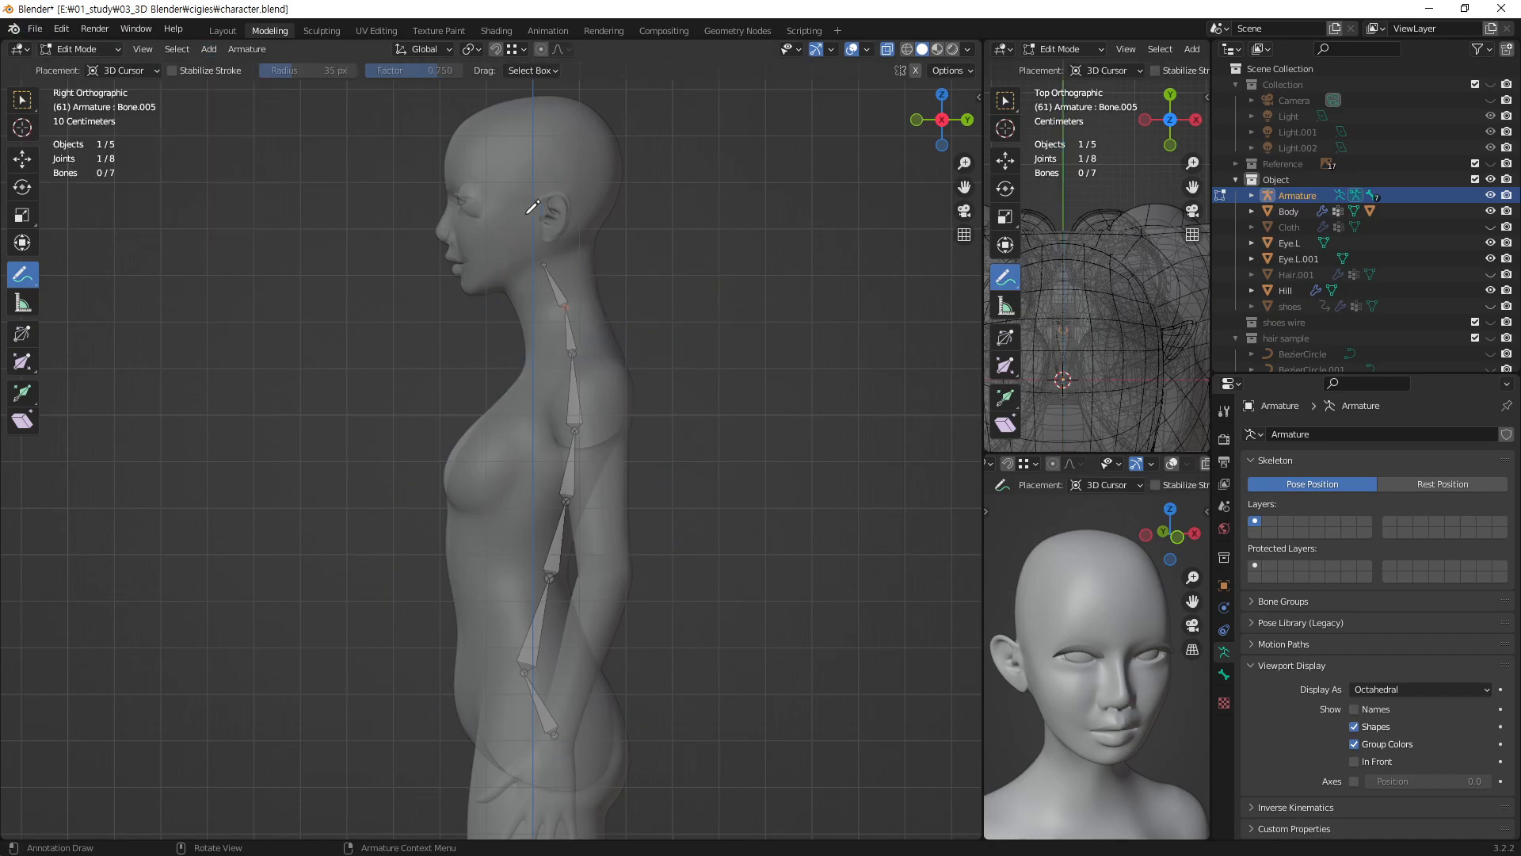
pyautogui.click(20, 101)
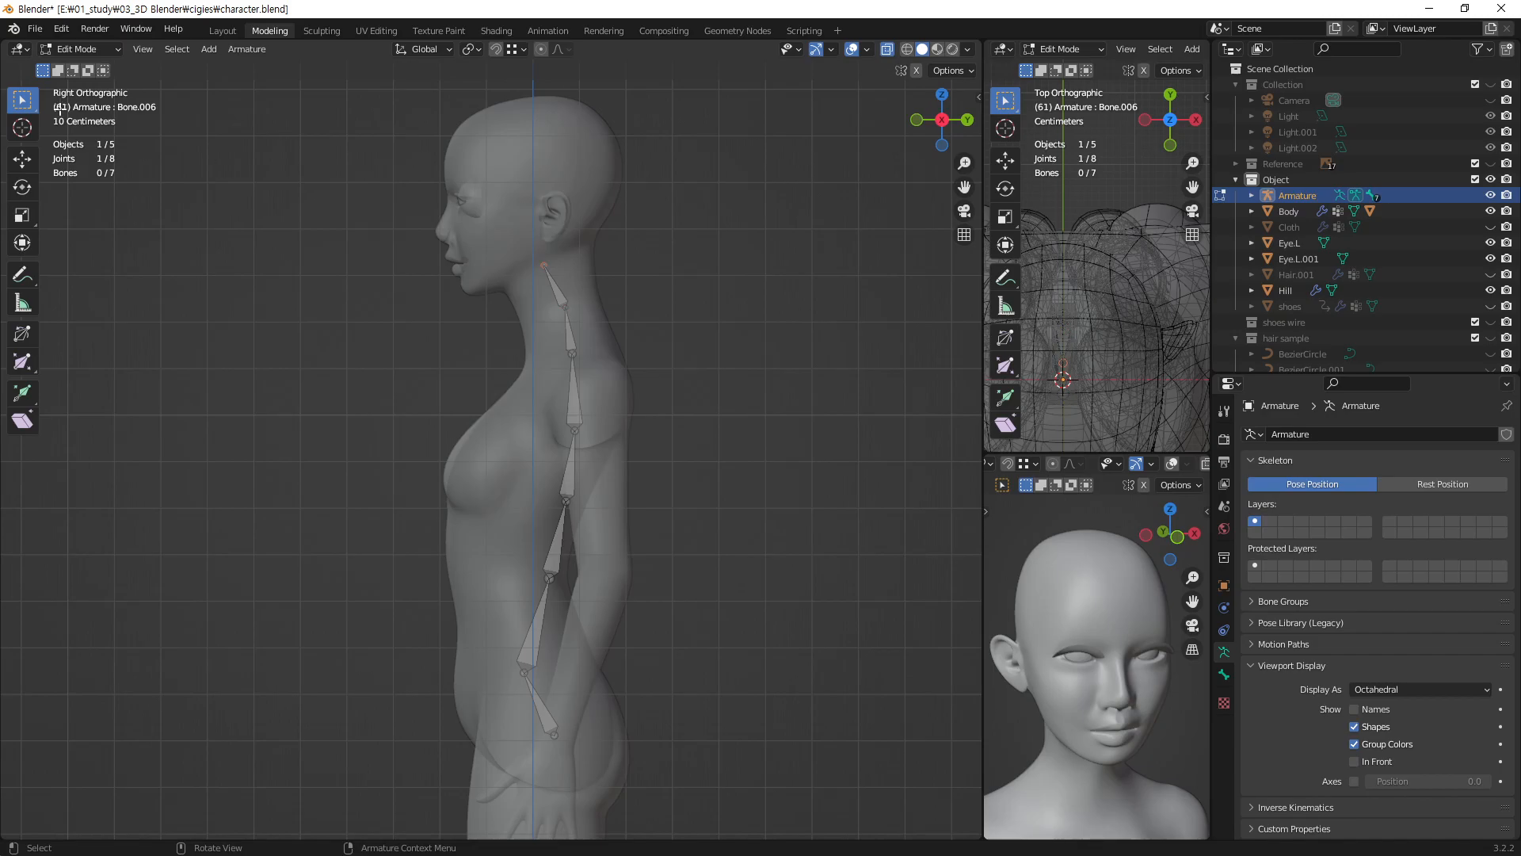
# - Sketch annotations outlining the head, its vertical bone line and the facial features in side view, and remove them again
pyautogui.click(22, 275)
pyautogui.moveTo(481, 292)
pyautogui.mouseDown()
pyautogui.moveTo(556, 252)
pyautogui.moveTo(646, 144)
pyautogui.moveTo(592, 81)
pyautogui.moveTo(418, 129)
pyautogui.moveTo(456, 291)
pyautogui.moveTo(479, 305)
pyautogui.mouseUp()
pyautogui.moveTo(542, 255); pyautogui.dragTo(542, 98)
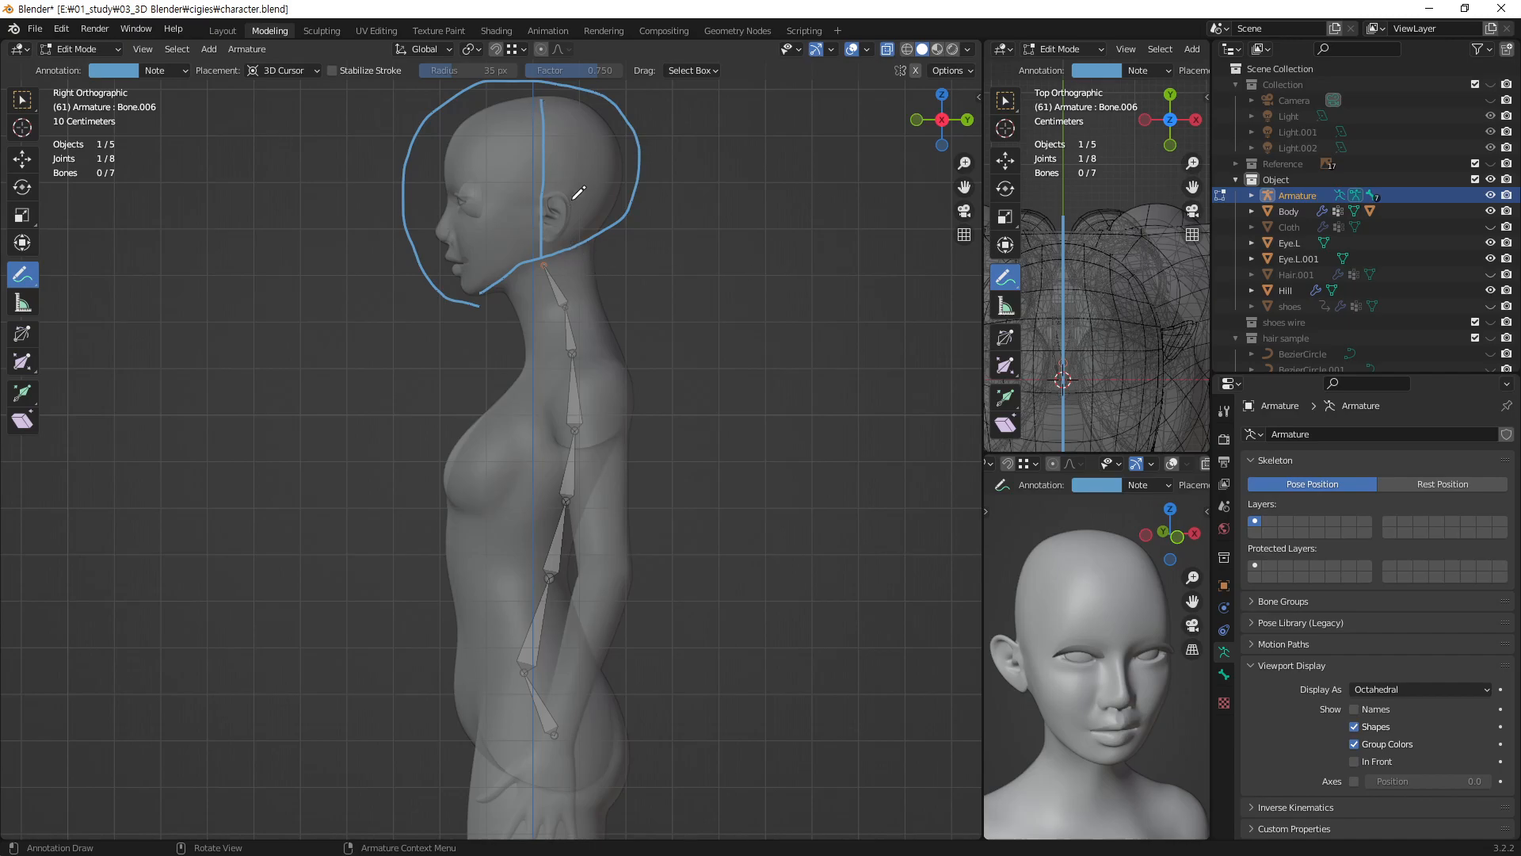
pyautogui.moveTo(485, 228)
pyautogui.mouseDown()
pyautogui.moveTo(442, 182)
pyautogui.moveTo(492, 164)
pyautogui.moveTo(495, 214)
pyautogui.moveTo(472, 252)
pyautogui.moveTo(437, 267)
pyautogui.moveTo(491, 261)
pyautogui.moveTo(503, 234)
pyautogui.moveTo(485, 225)
pyautogui.mouseUp()
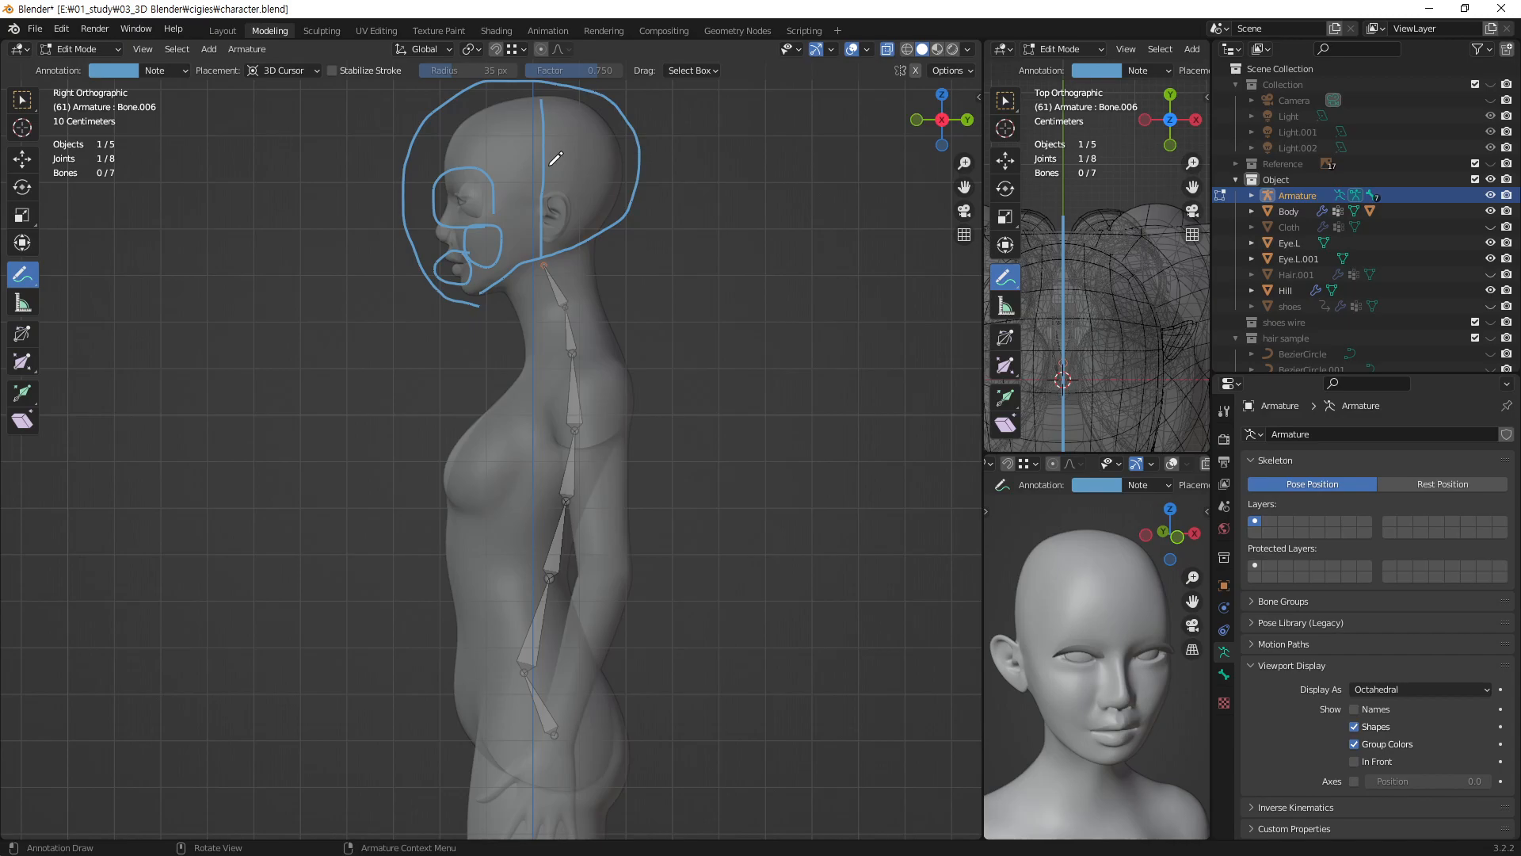
pyautogui.moveTo(454, 189)
pyautogui.mouseDown()
pyautogui.moveTo(482, 199)
pyautogui.moveTo(439, 238)
pyautogui.moveTo(487, 230)
pyautogui.moveTo(484, 267)
pyautogui.moveTo(456, 262)
pyautogui.moveTo(491, 292)
pyautogui.mouseUp()
pyautogui.click(182, 73)
pyautogui.click(263, 73)
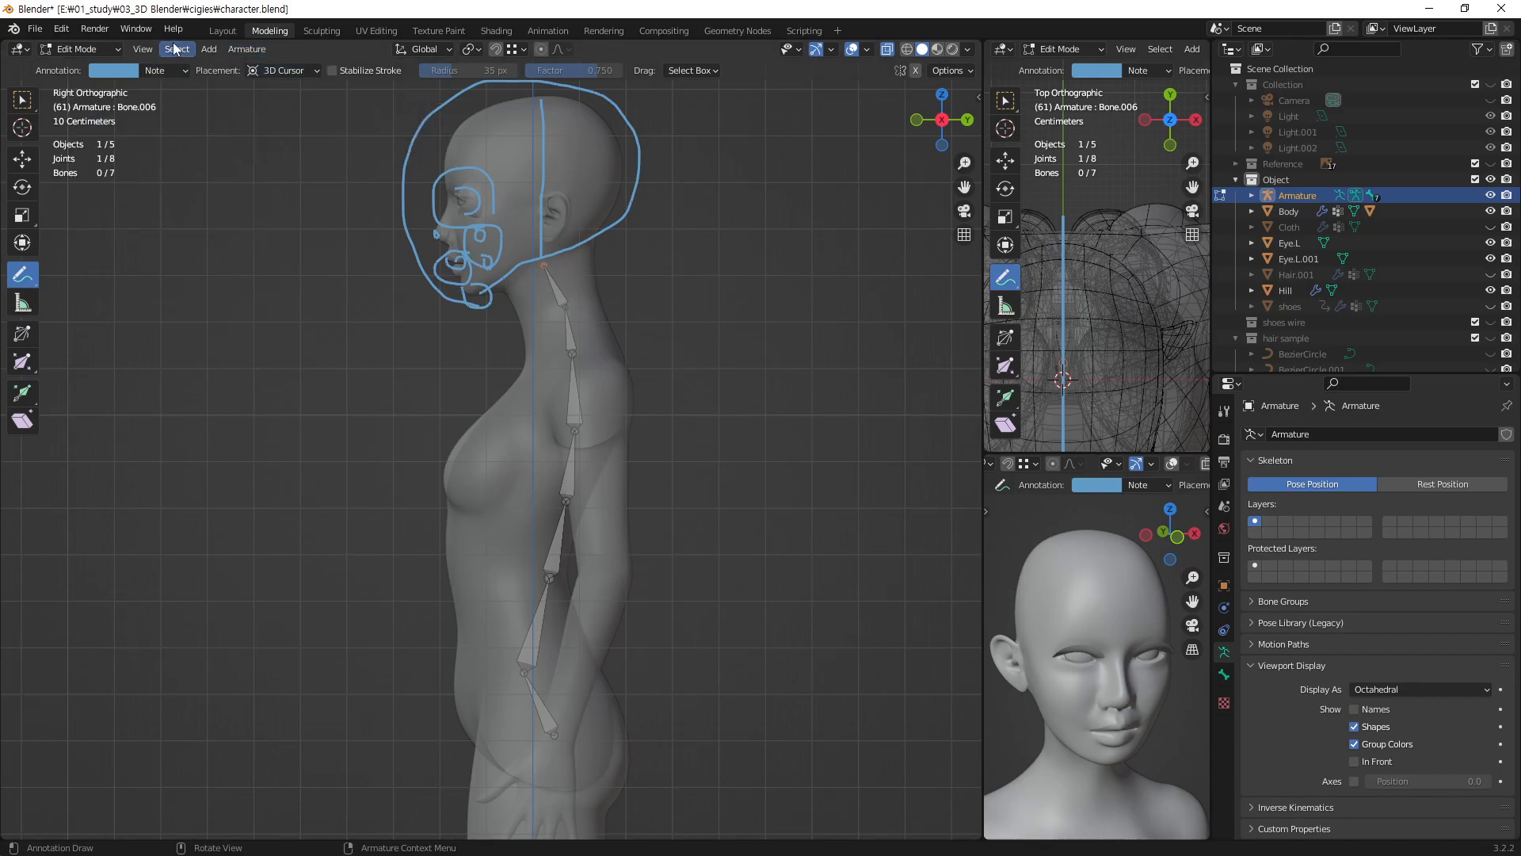
pyautogui.click(185, 73)
pyautogui.click(266, 102)
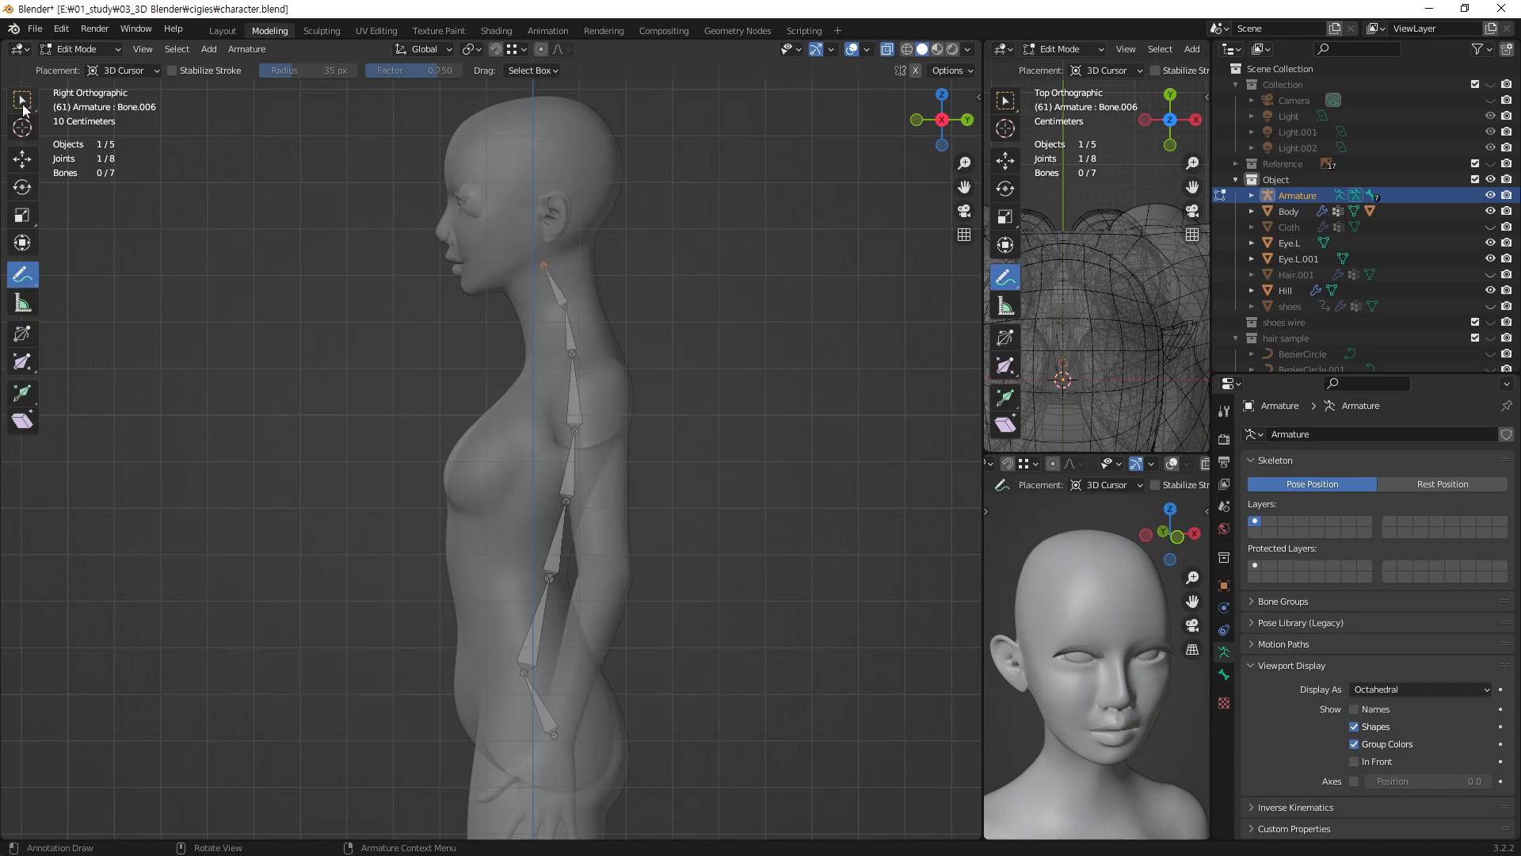
pyautogui.press('w')
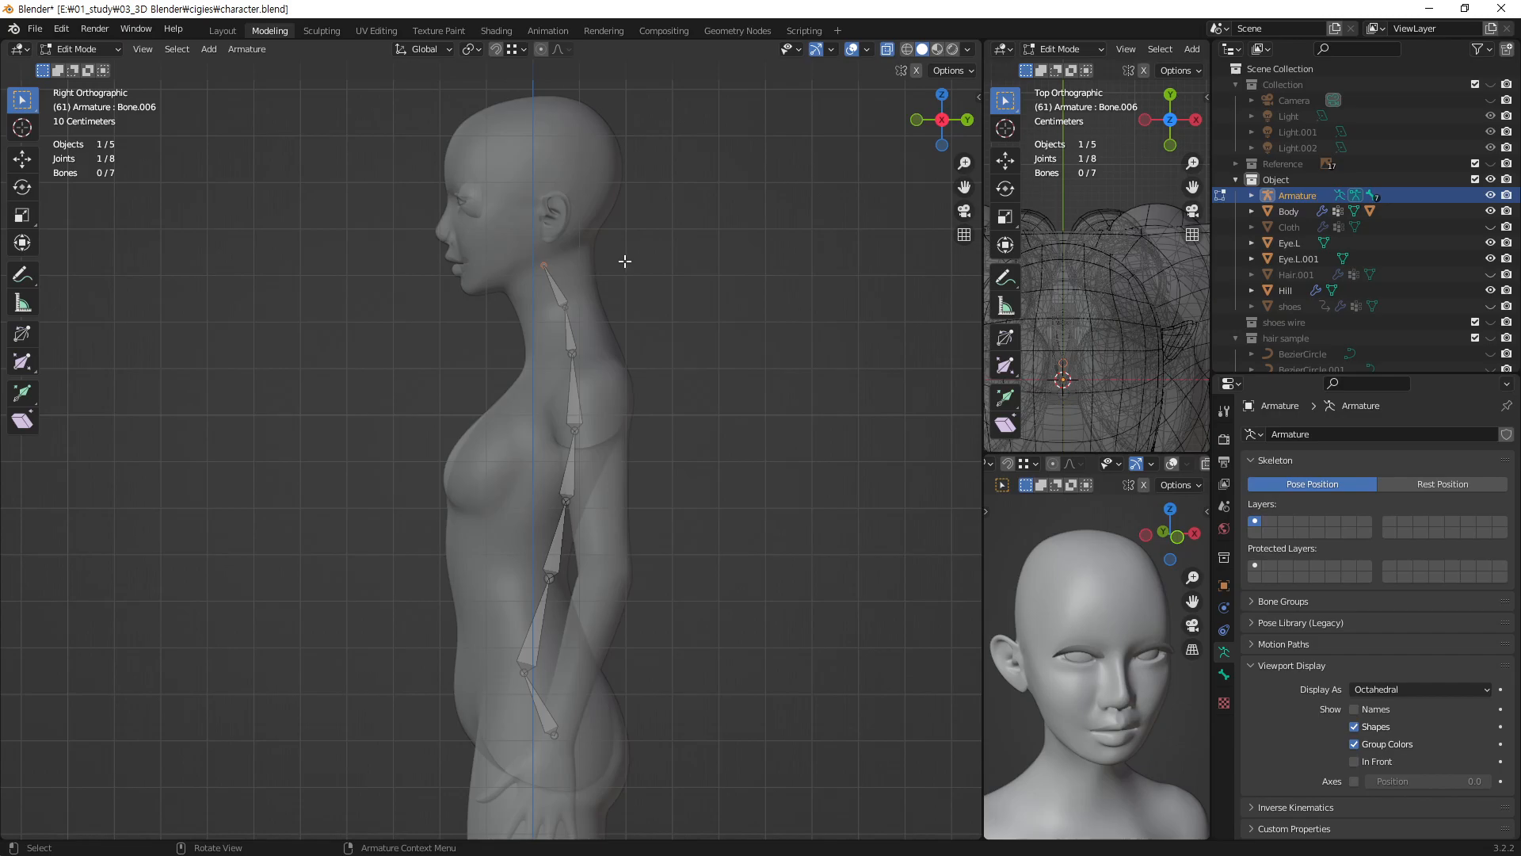
# - Extrude a head bone about 0.35 m up from the skull base to the crown and subdivide it into two bones
pyautogui.press('e')
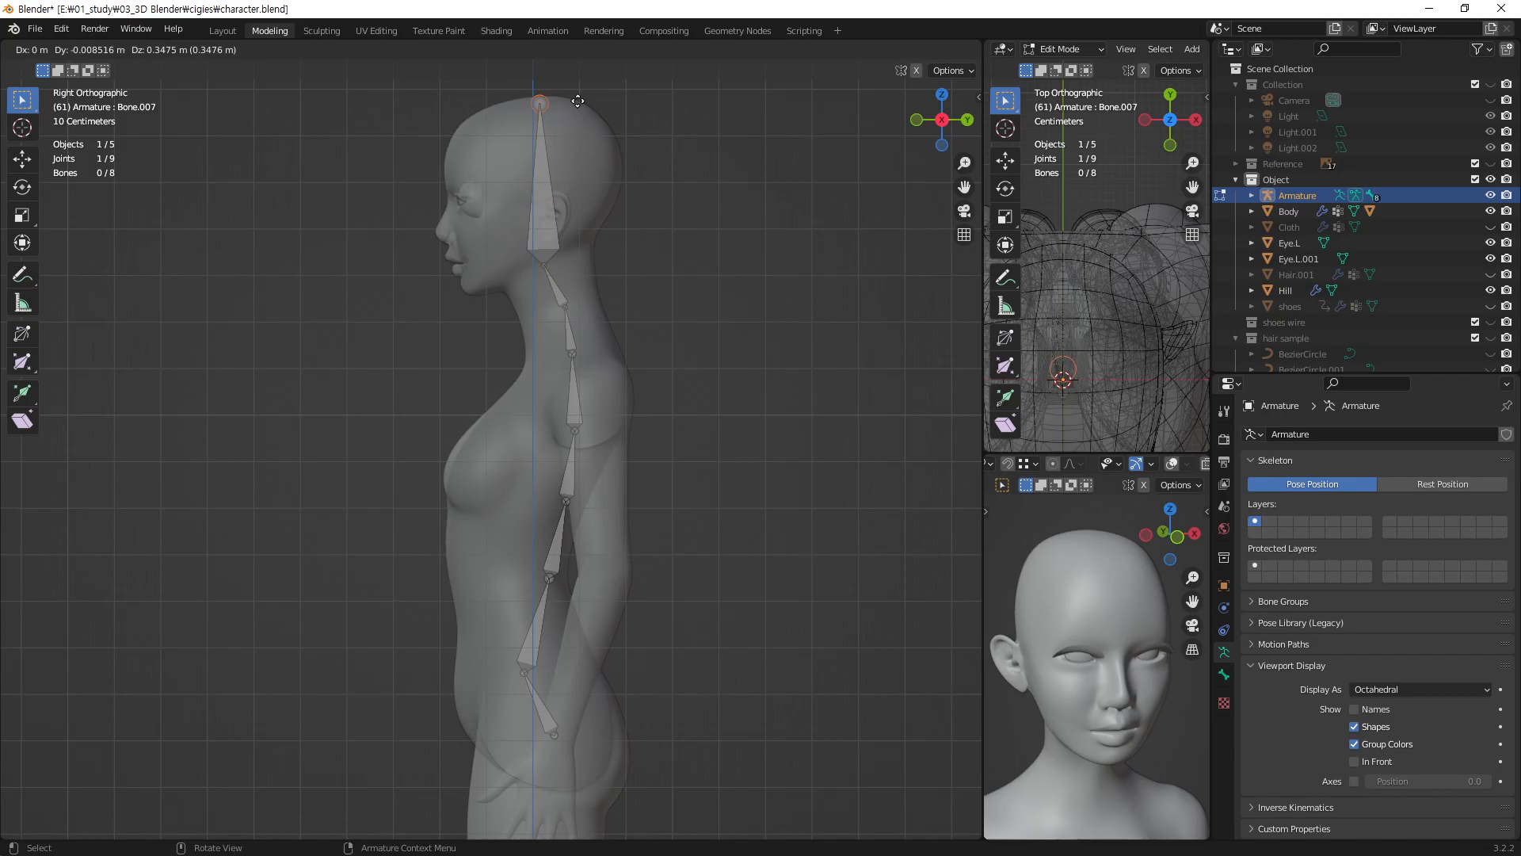
pyautogui.click(575, 101)
pyautogui.rightClick(544, 192)
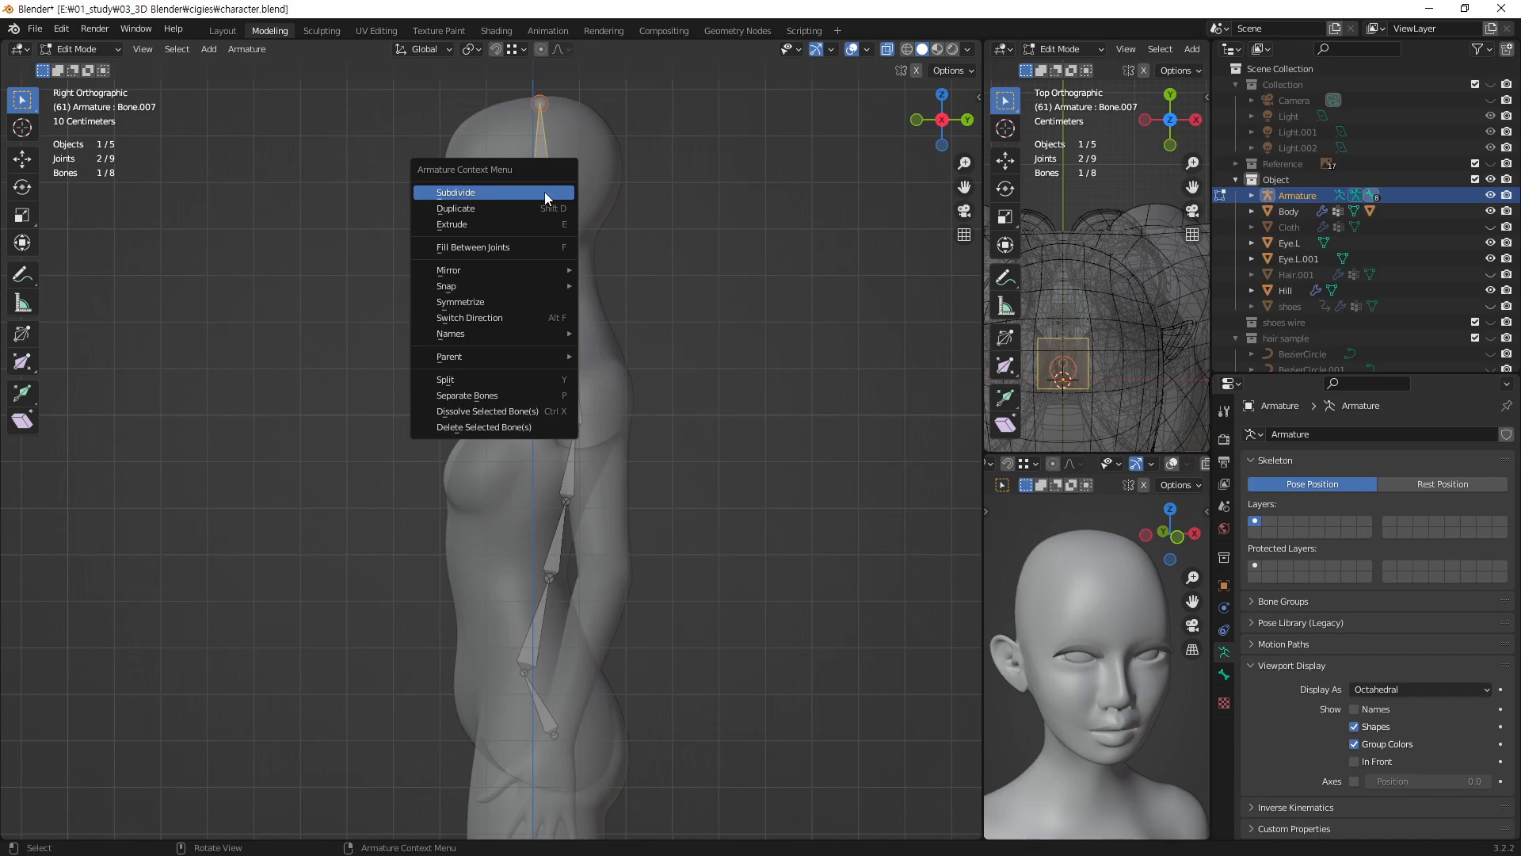
pyautogui.click(544, 191)
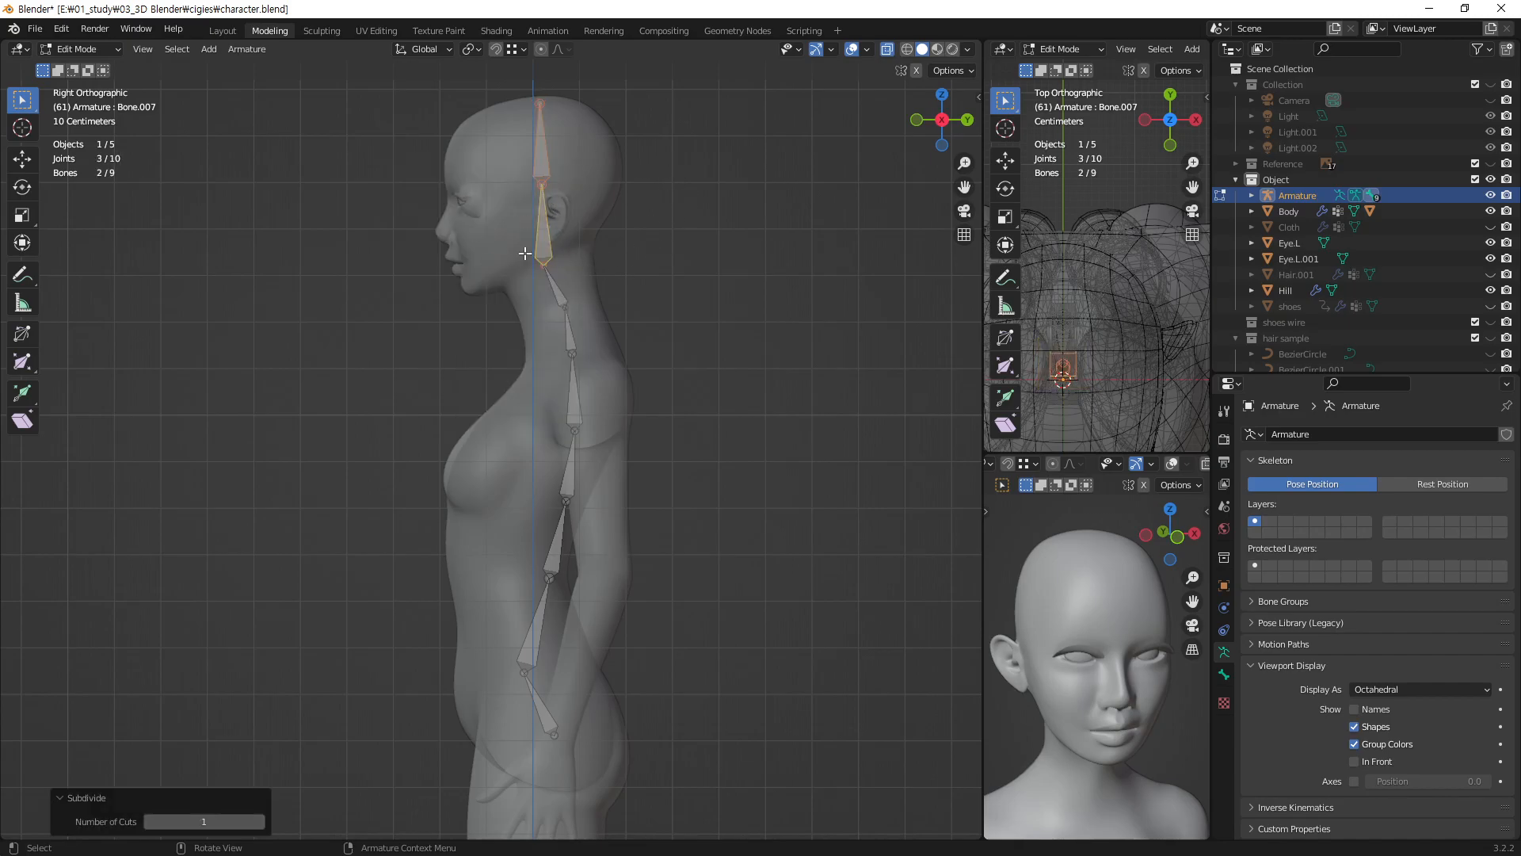
pyautogui.press('b')
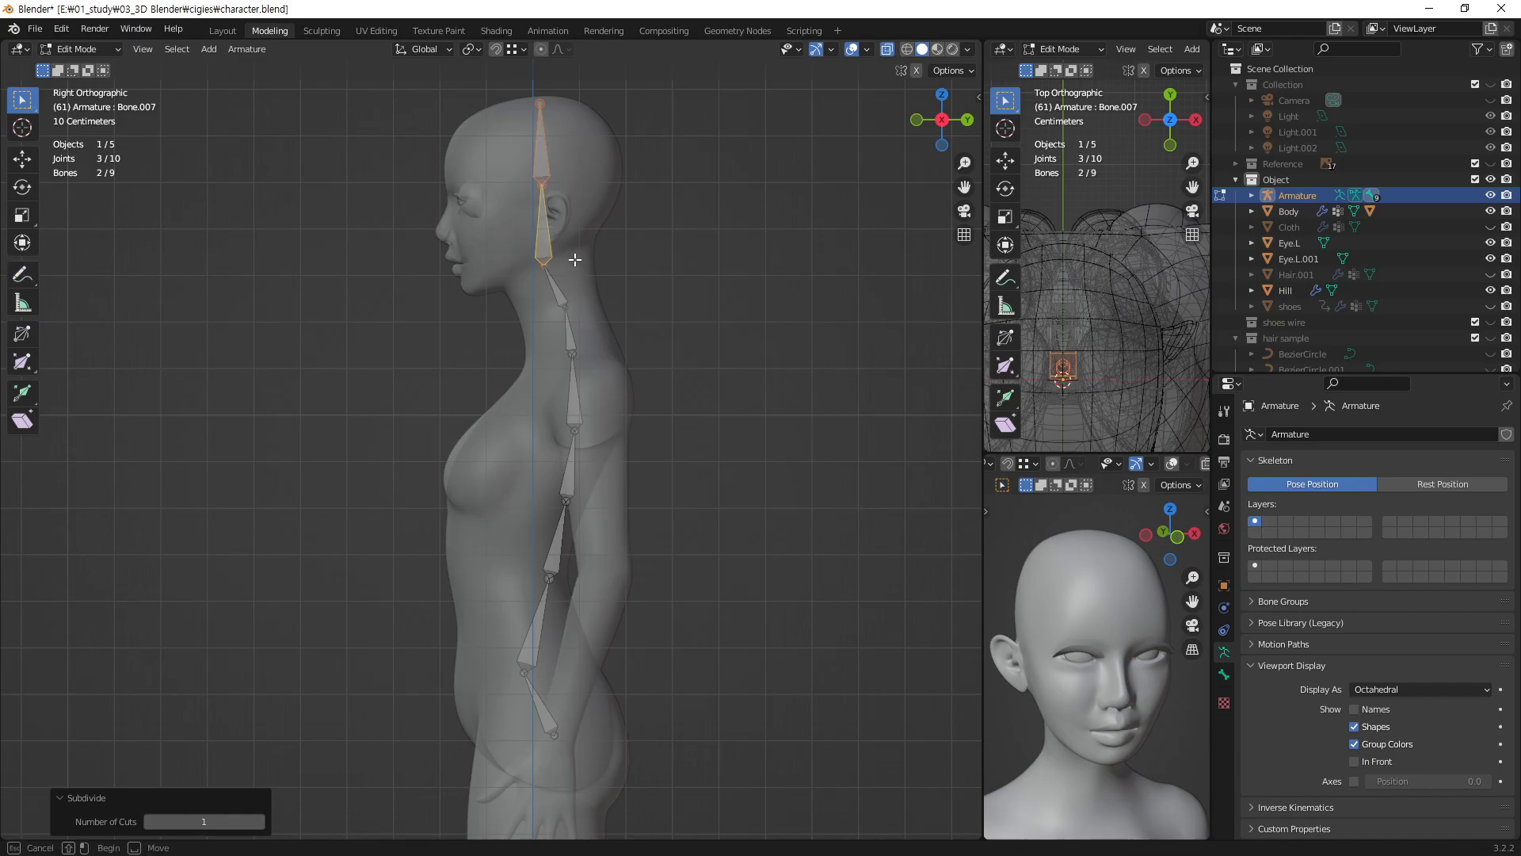
pyautogui.moveTo(575, 260); pyautogui.dragTo(668, 258)
# - Sketch an annotation circle around the lower head bone and an arrow at the face, and remove them again
pyautogui.click(22, 275)
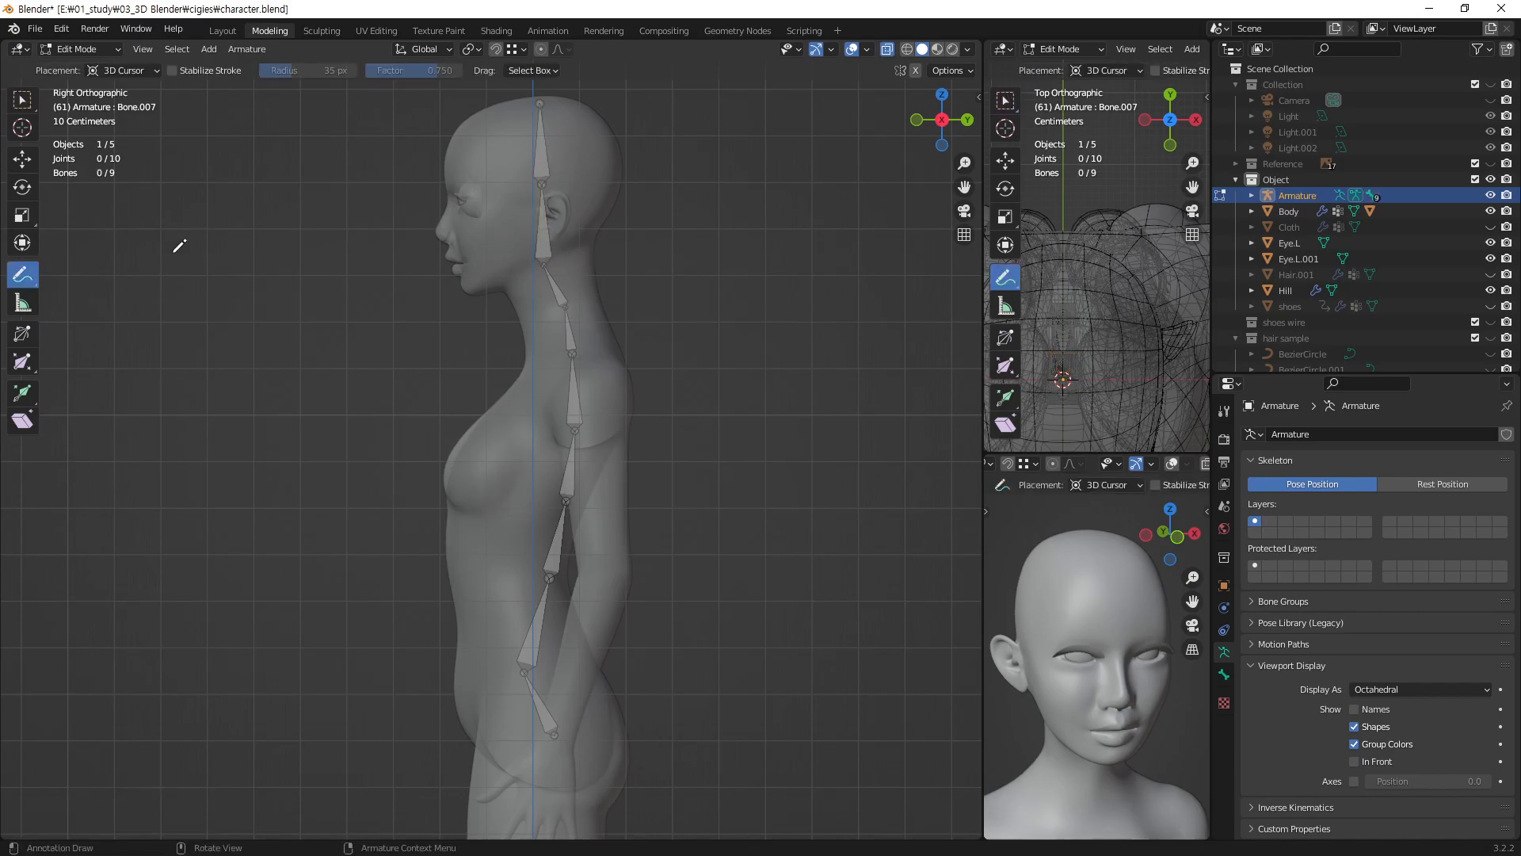
pyautogui.moveTo(553, 263)
pyautogui.mouseDown()
pyautogui.moveTo(497, 224)
pyautogui.moveTo(519, 187)
pyautogui.moveTo(564, 182)
pyautogui.moveTo(586, 204)
pyautogui.moveTo(585, 232)
pyautogui.moveTo(552, 262)
pyautogui.mouseUp()
pyautogui.moveTo(410, 193)
pyautogui.mouseDown()
pyautogui.moveTo(442, 233)
pyautogui.moveTo(476, 236)
pyautogui.moveTo(456, 253)
pyautogui.mouseUp()
pyautogui.moveTo(416, 203)
pyautogui.mouseDown()
pyautogui.moveTo(399, 220)
pyautogui.moveTo(436, 207)
pyautogui.mouseUp()
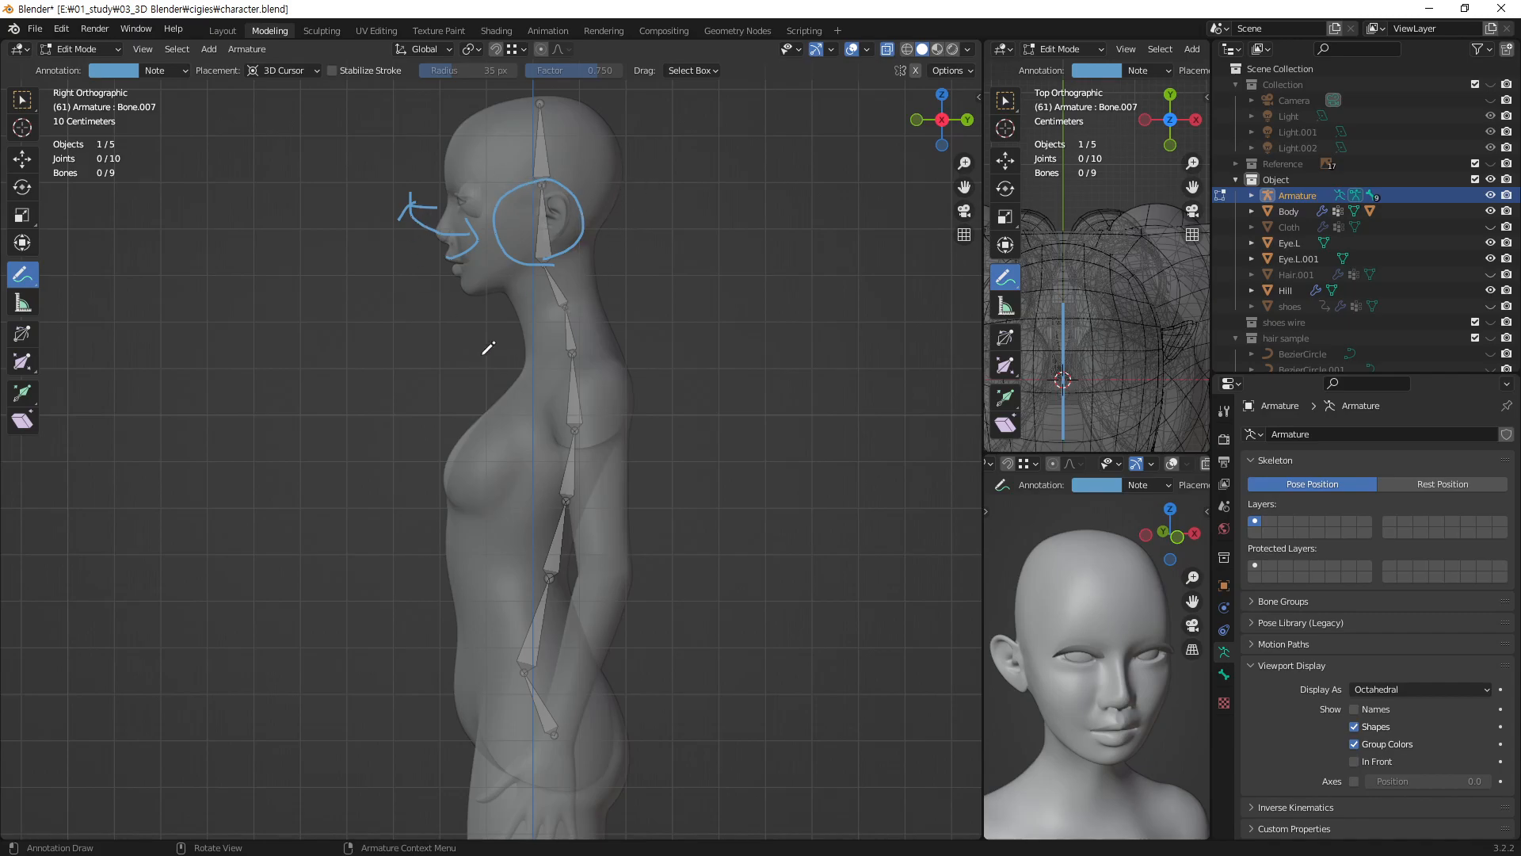
pyautogui.click(181, 71)
pyautogui.click(266, 102)
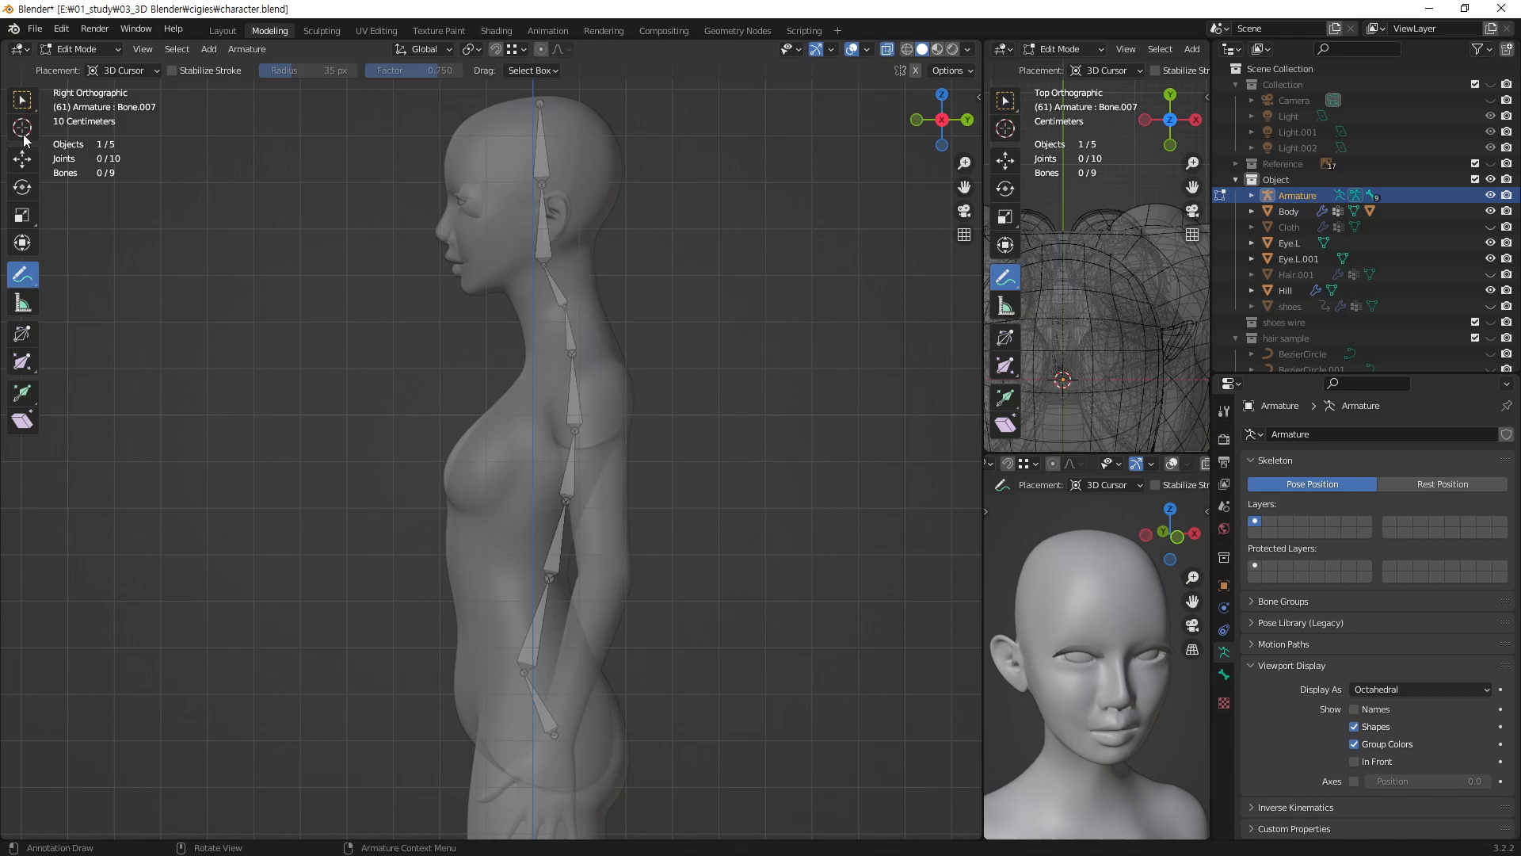
pyautogui.click(30, 103)
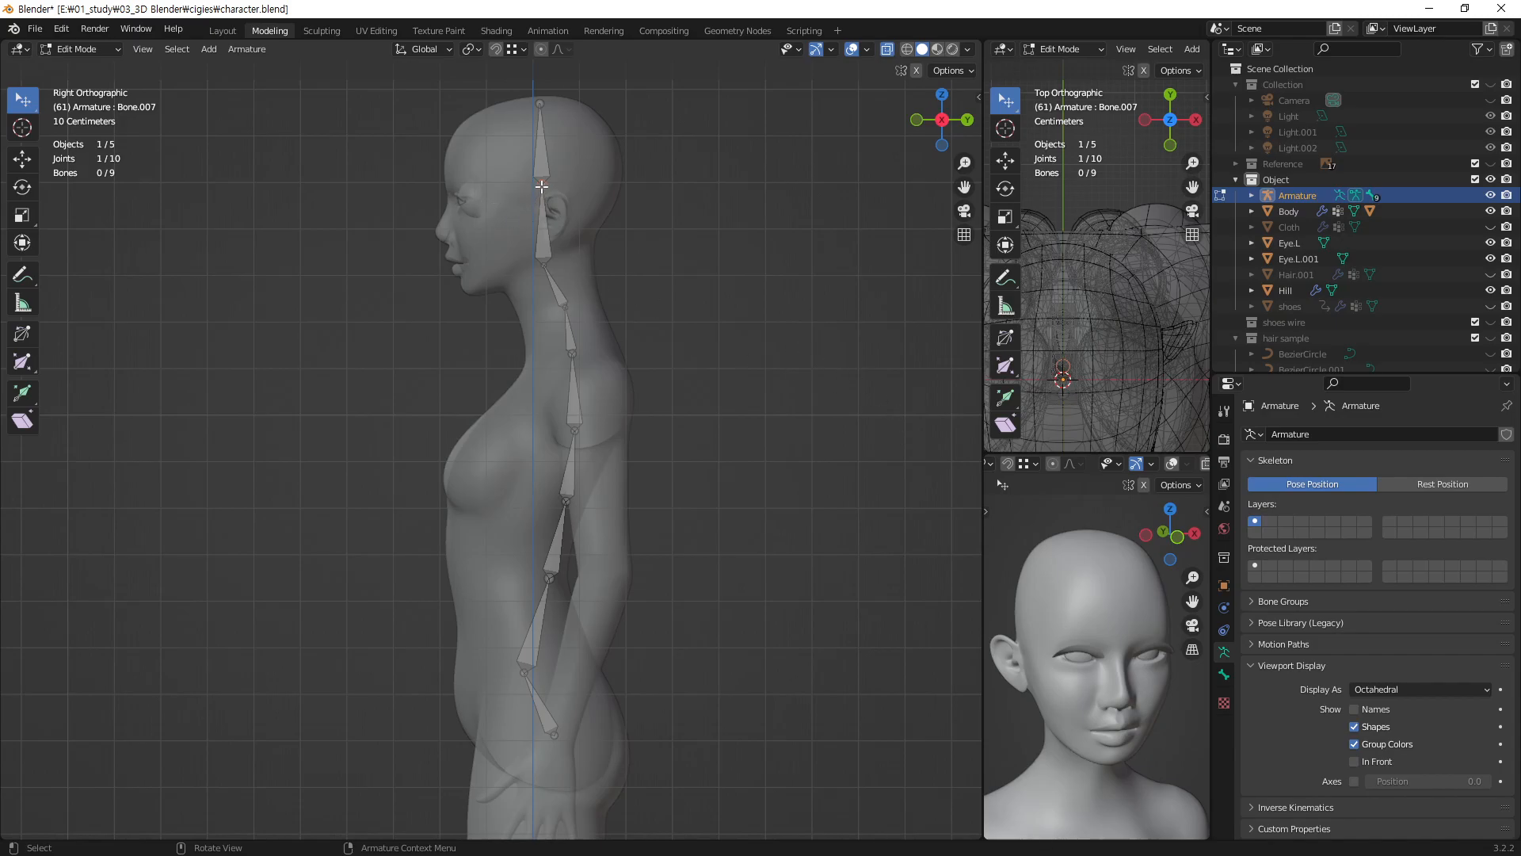
# - Move the joint between the two head bones about 0.028 m down and 0.002 m forward
pyautogui.scroll(4, 575, 326)
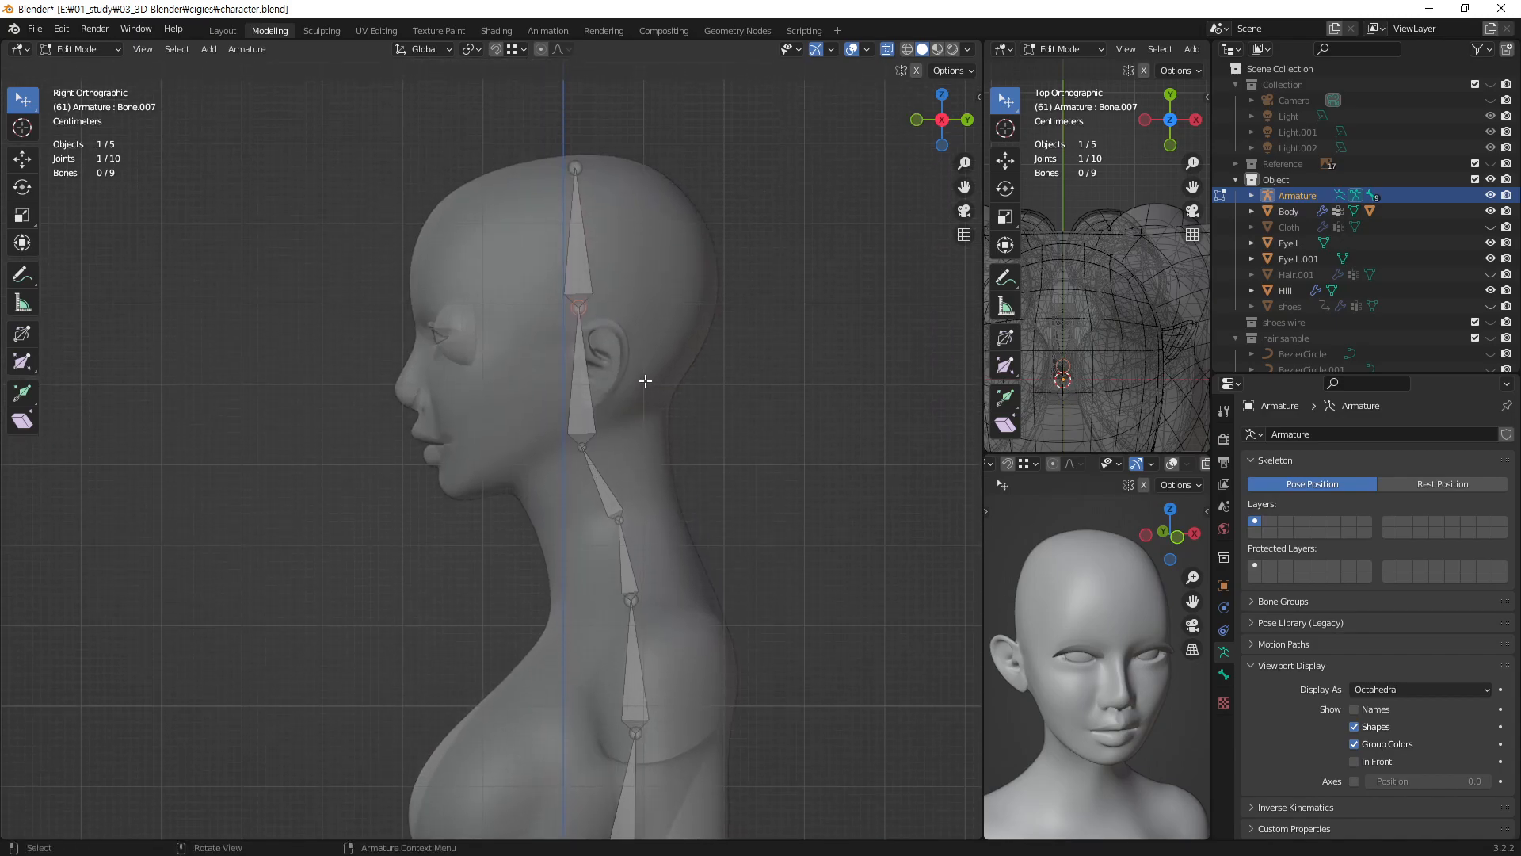
pyautogui.press('g')
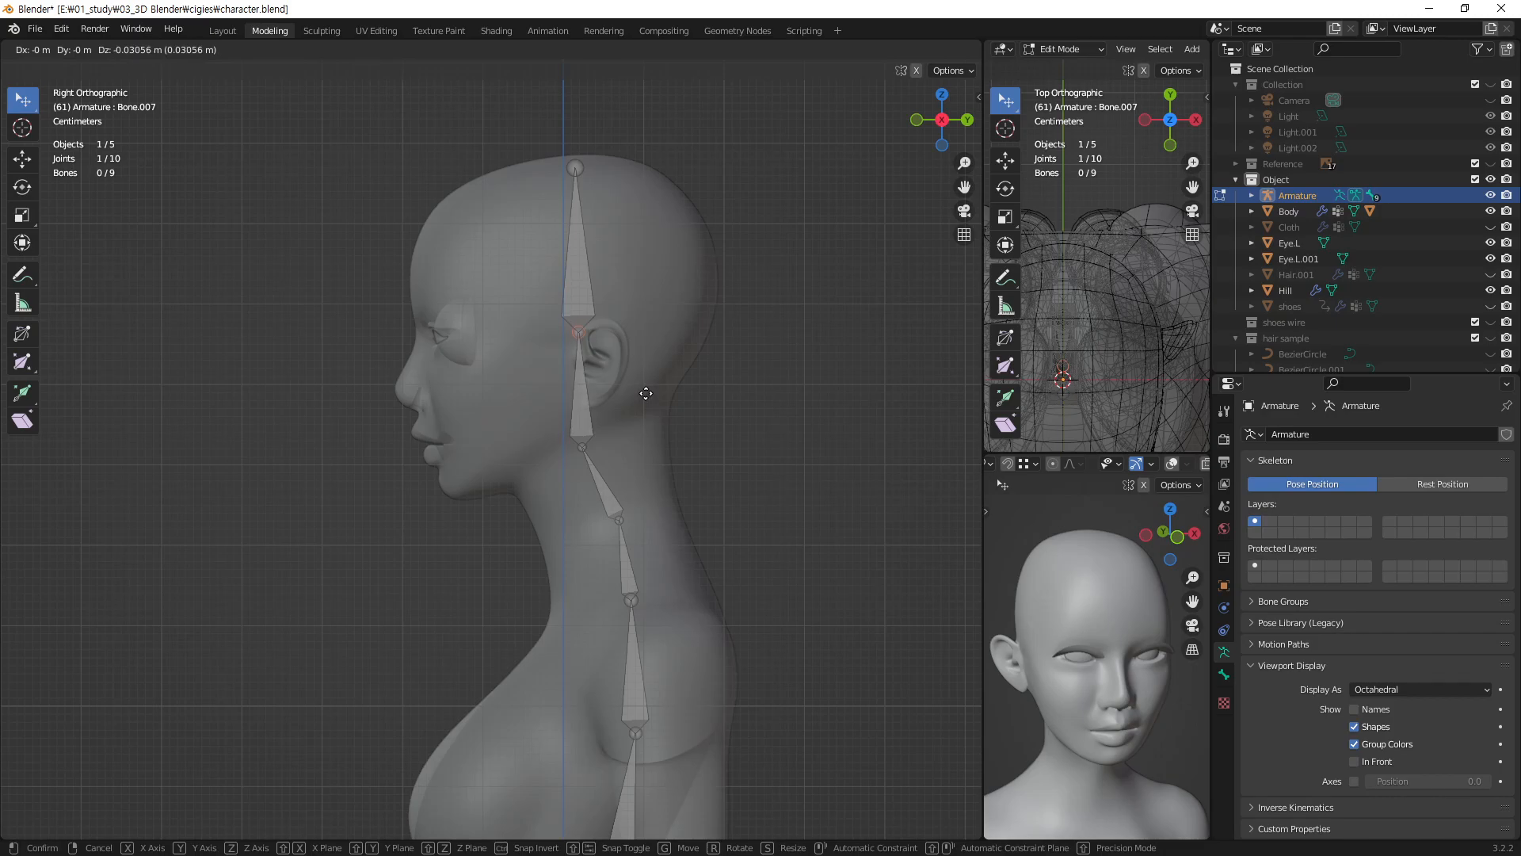
pyautogui.click(644, 391)
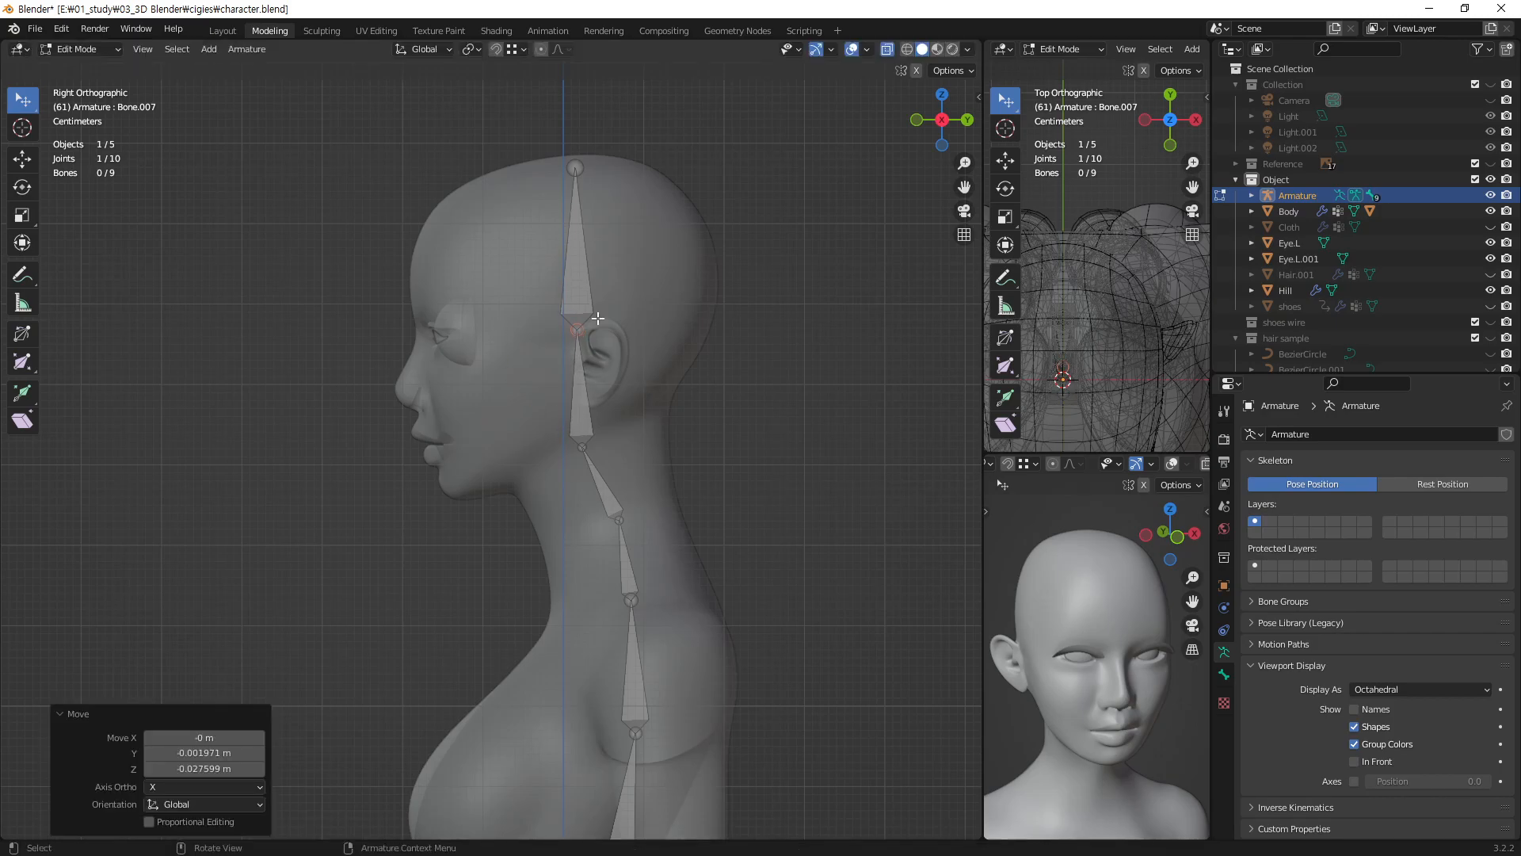
# - Extrude a bone from the middle head joint about 0.16 m forward along the Y axis to the eye, and select that bone
pyautogui.press('e')
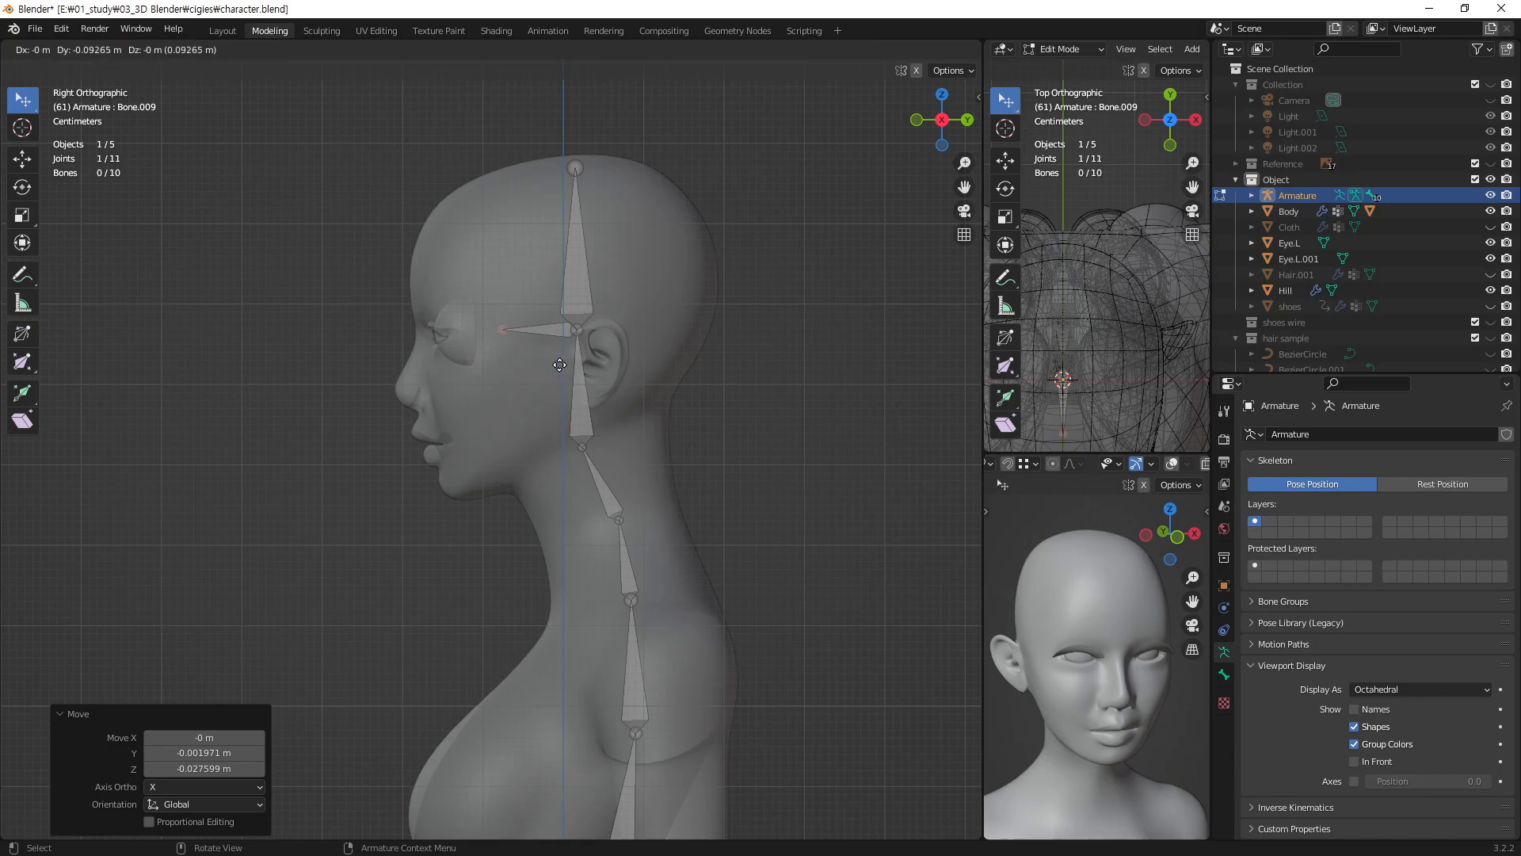
pyautogui.press('y')
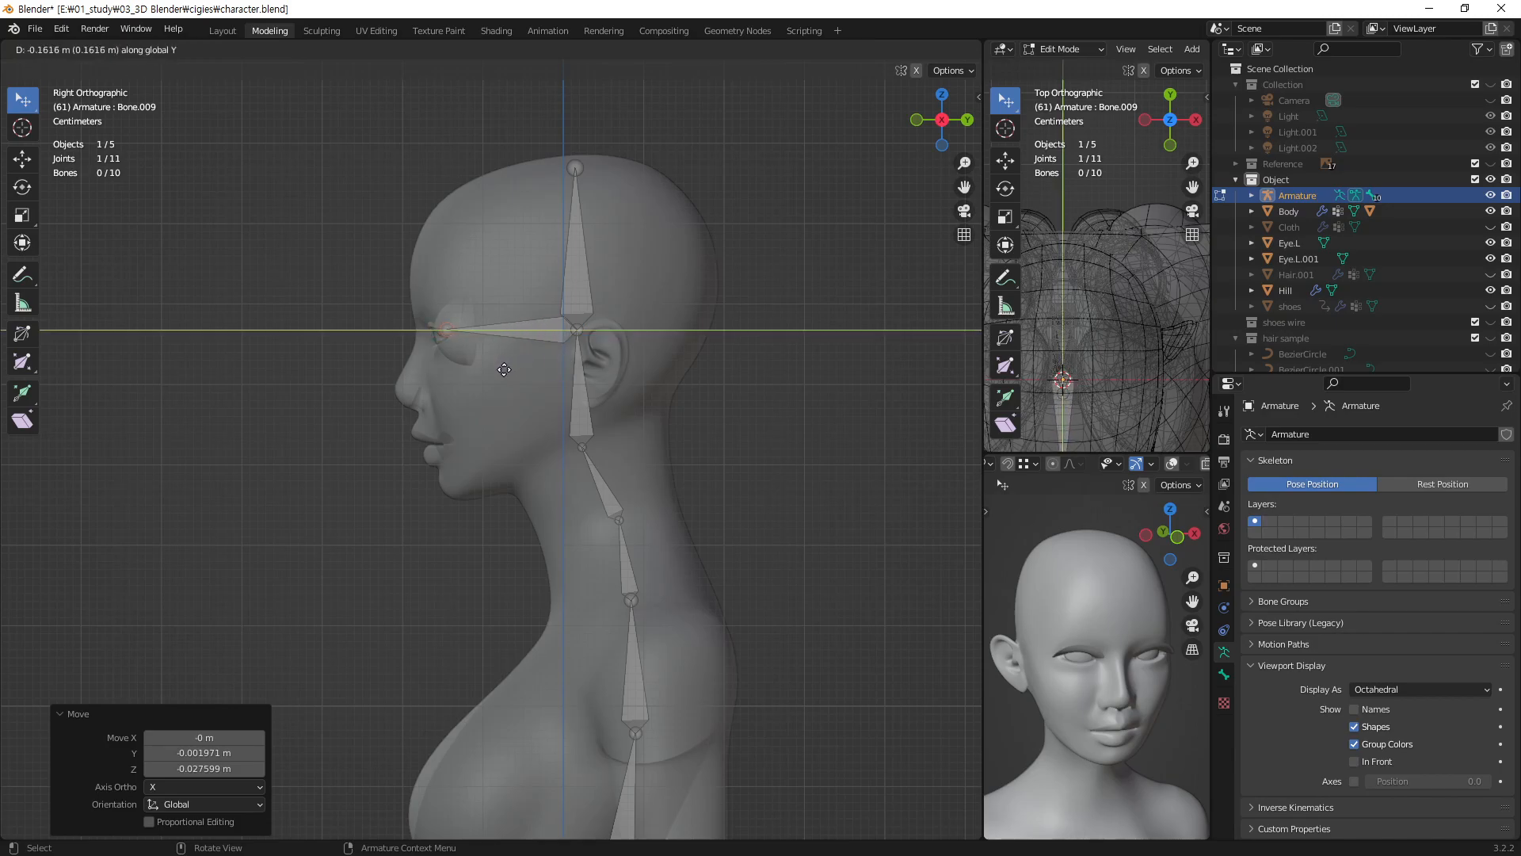
pyautogui.click(505, 369)
pyautogui.click(835, 421)
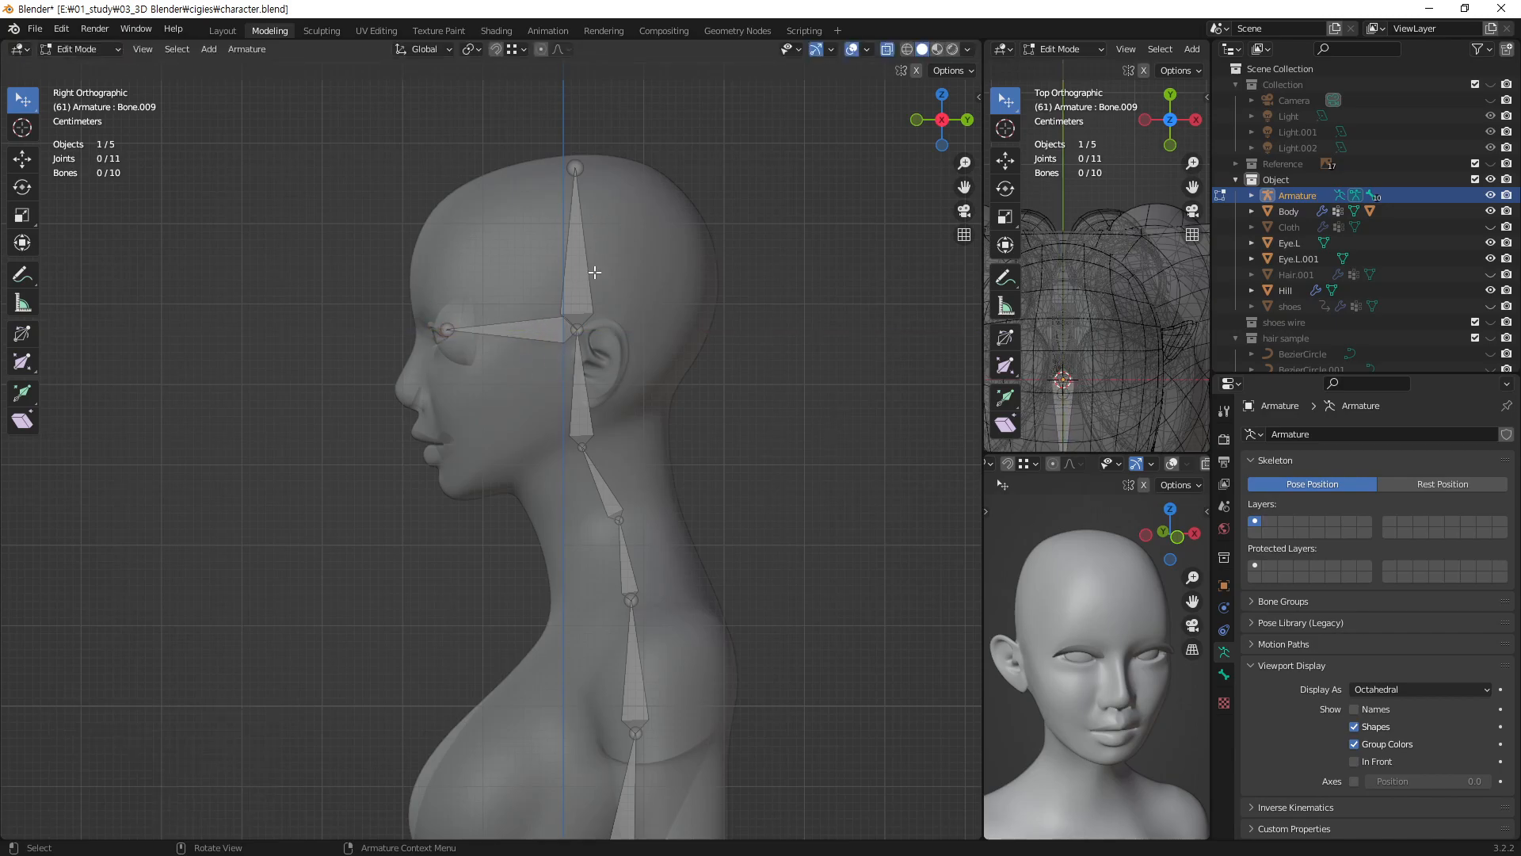
pyautogui.click(520, 331)
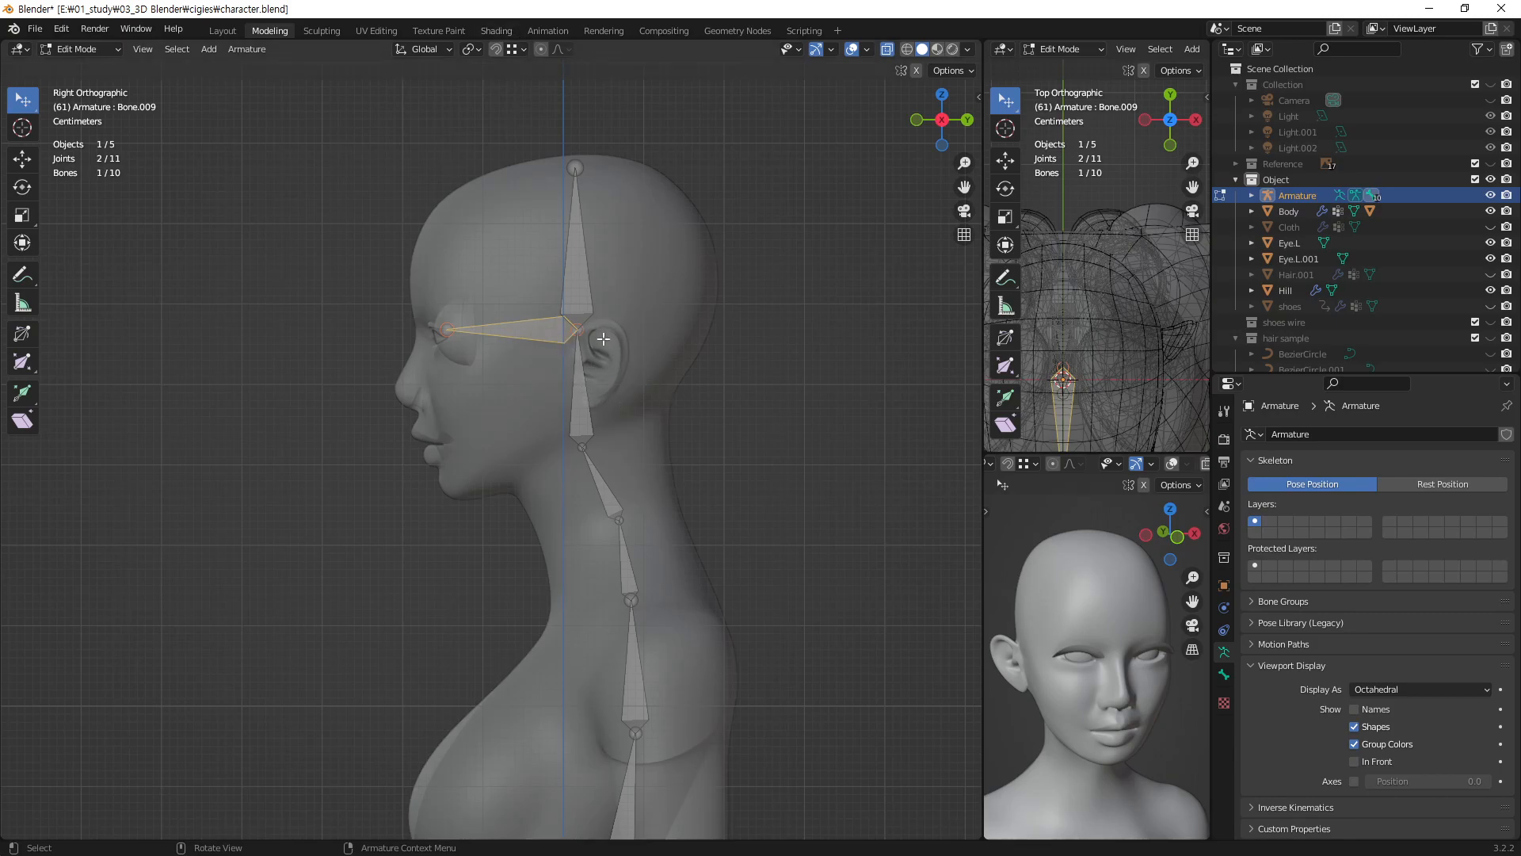
# - Select the joint at the base of the neck and check its position against the body from the front and side
pyautogui.scroll(-3, 723, 547)
pyautogui.keyDown('shift'); pyautogui.moveTo(594, 641); pyautogui.dragTo(600, 597, button='middle'); pyautogui.keyUp('shift')
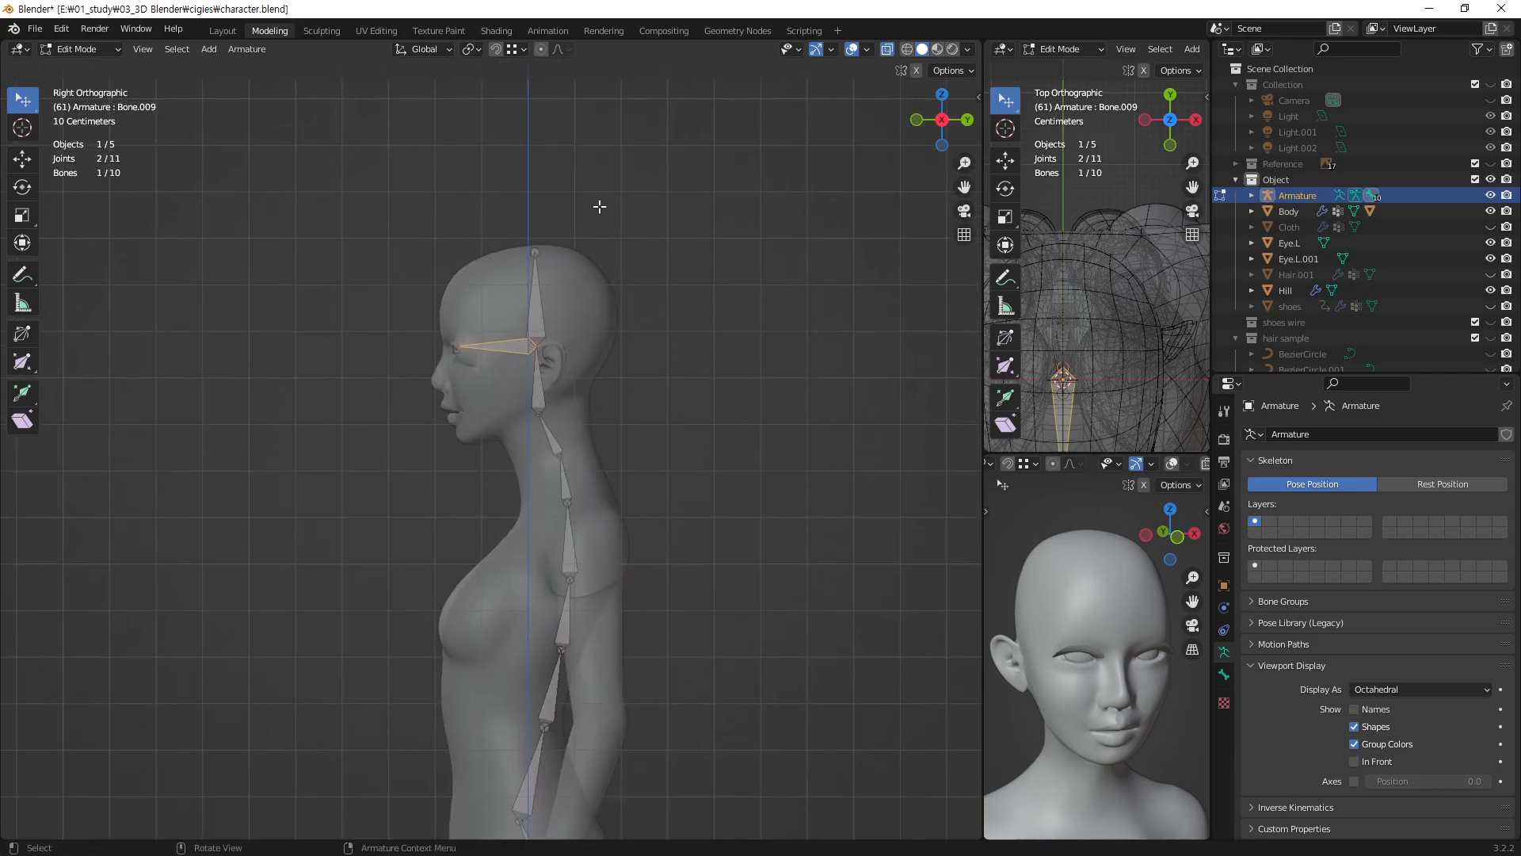
pyautogui.scroll(-1, 553, 612)
pyautogui.keyDown('shift'); pyautogui.moveTo(594, 689); pyautogui.dragTo(605, 574, button='middle'); pyautogui.keyUp('shift')
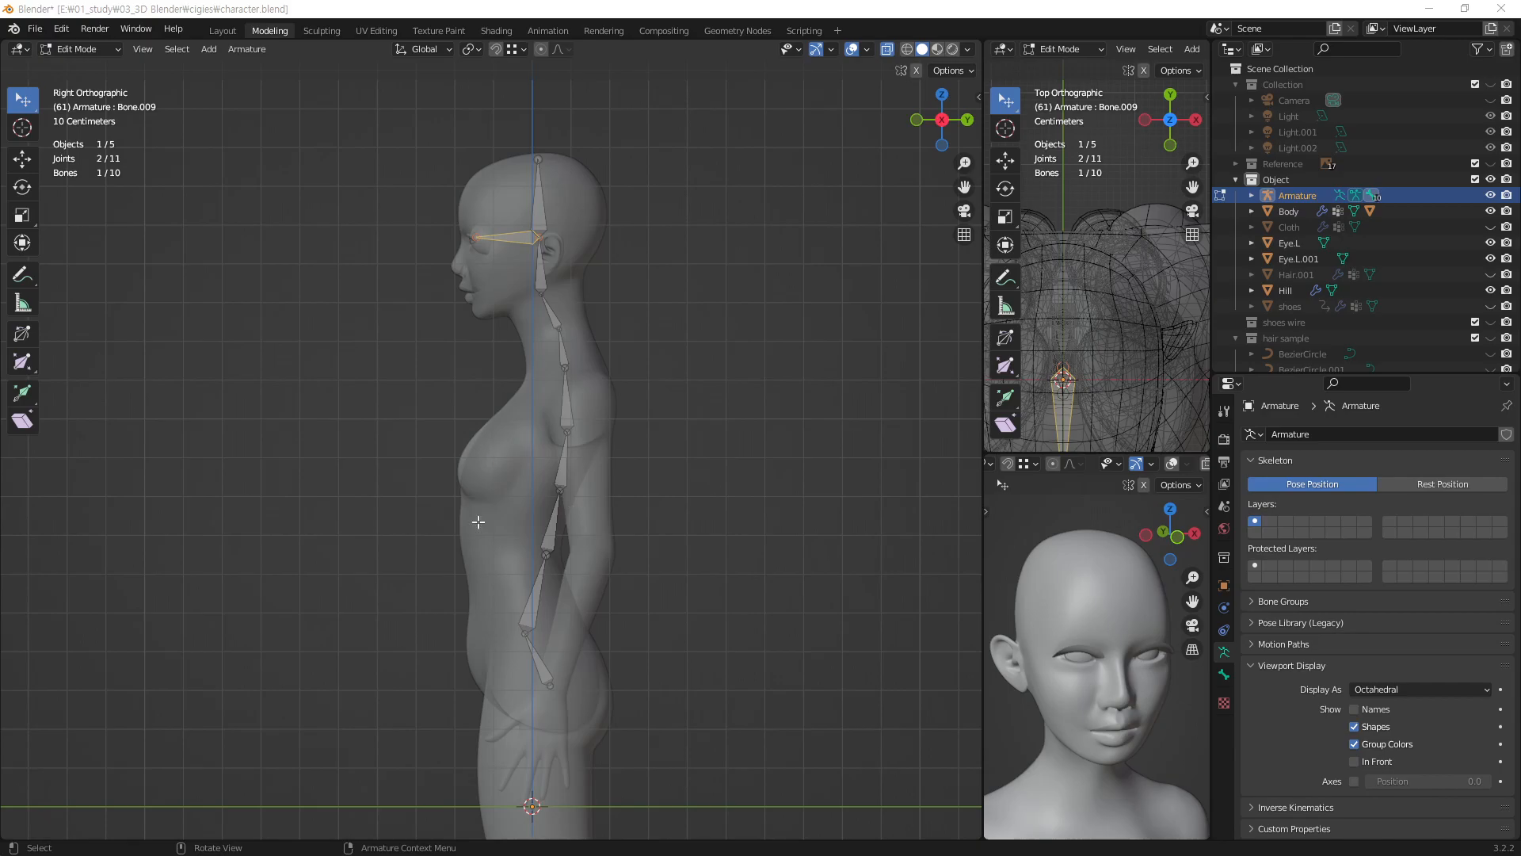
pyautogui.moveTo(515, 528); pyautogui.dragTo(684, 544, button='middle')
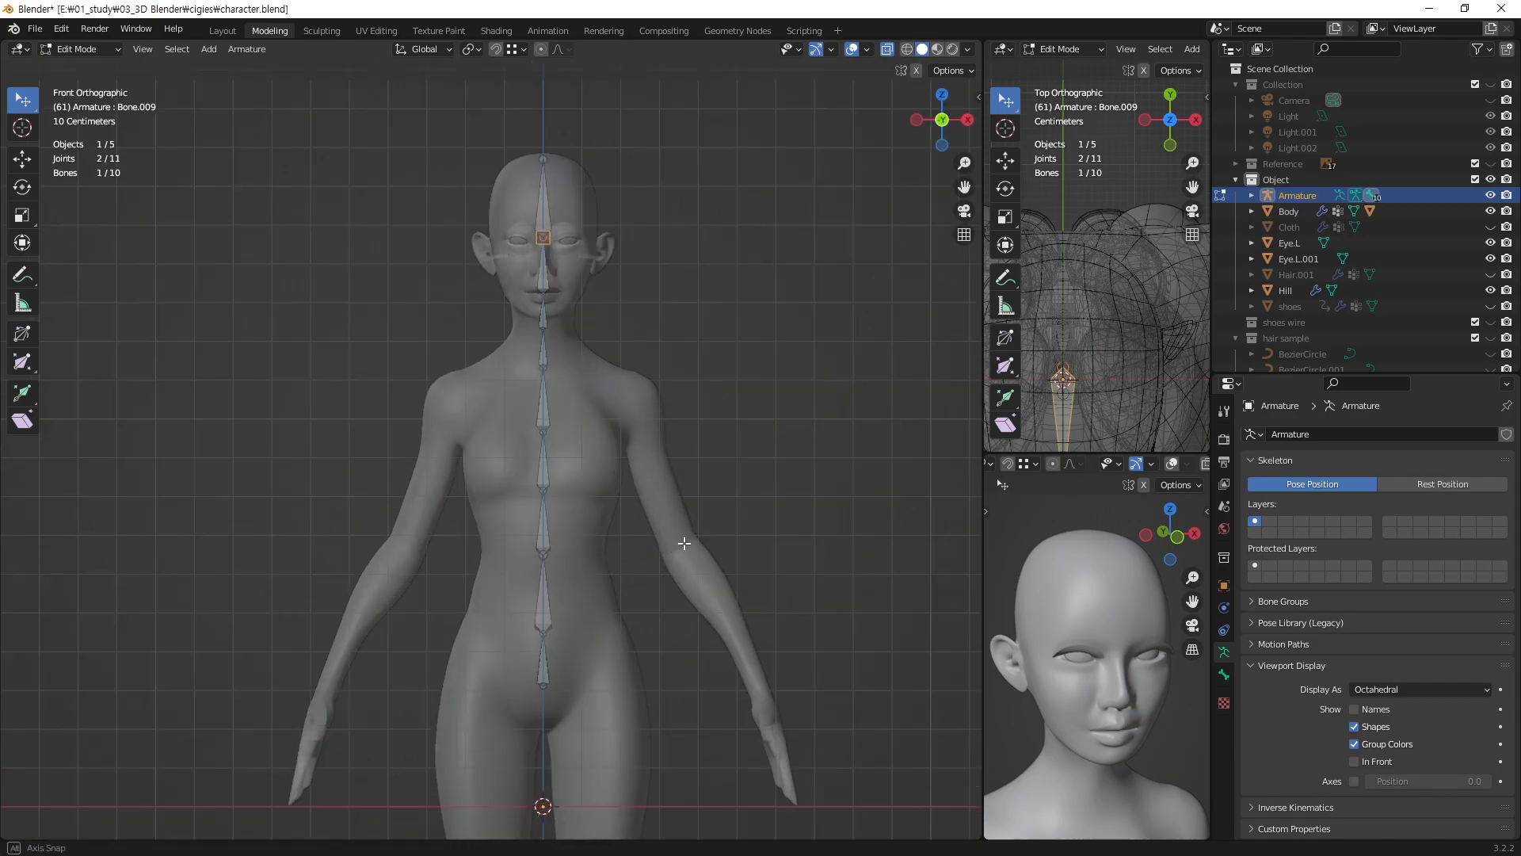
pyautogui.keyDown('shift'); pyautogui.moveTo(560, 584); pyautogui.dragTo(581, 405, button='middle'); pyautogui.keyUp('shift')
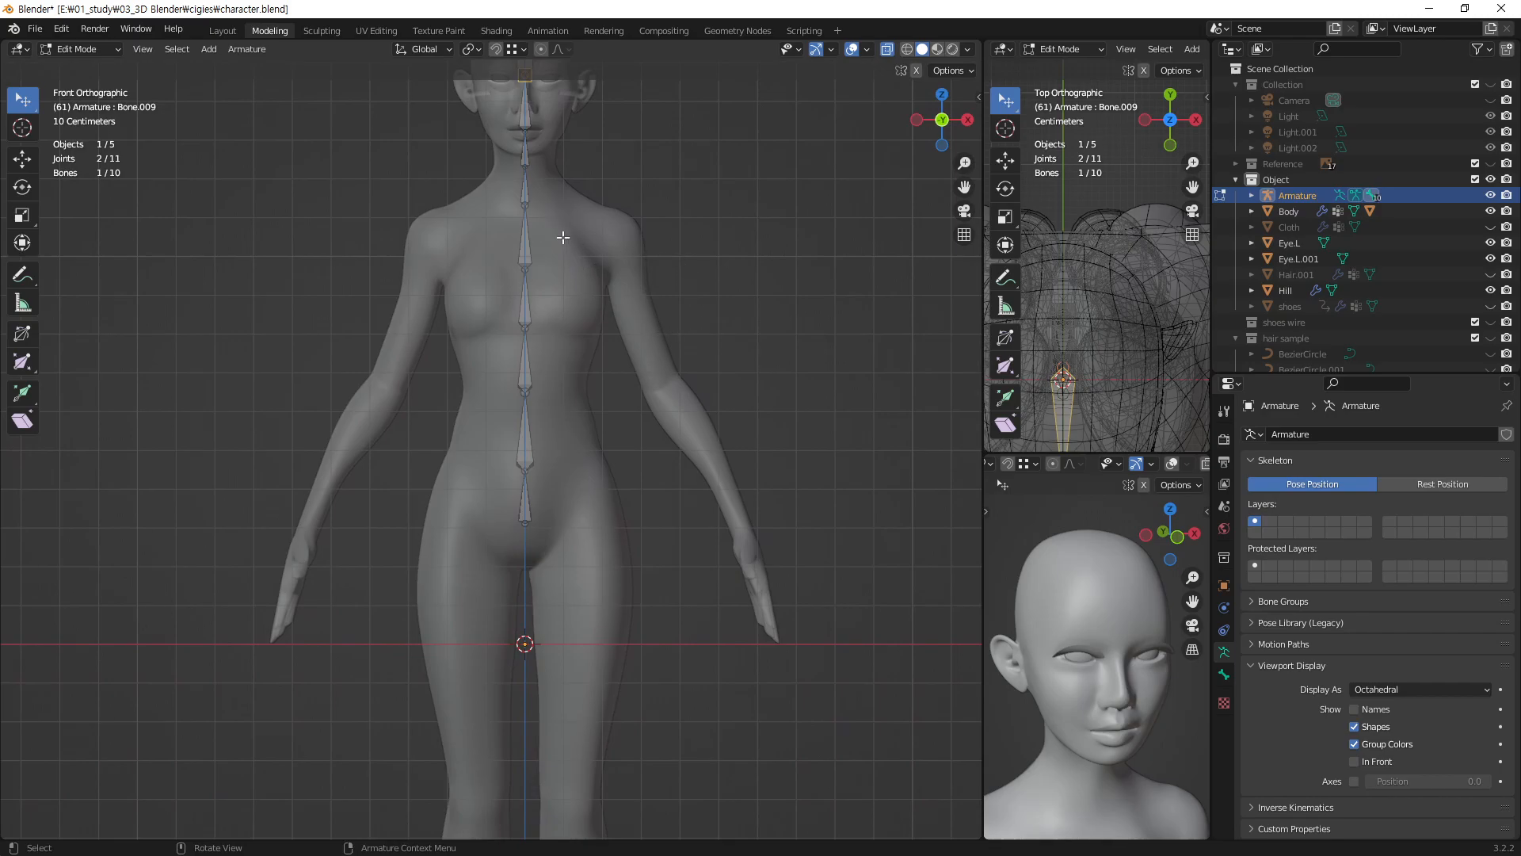
pyautogui.scroll(3, 565, 239)
pyautogui.click(511, 302)
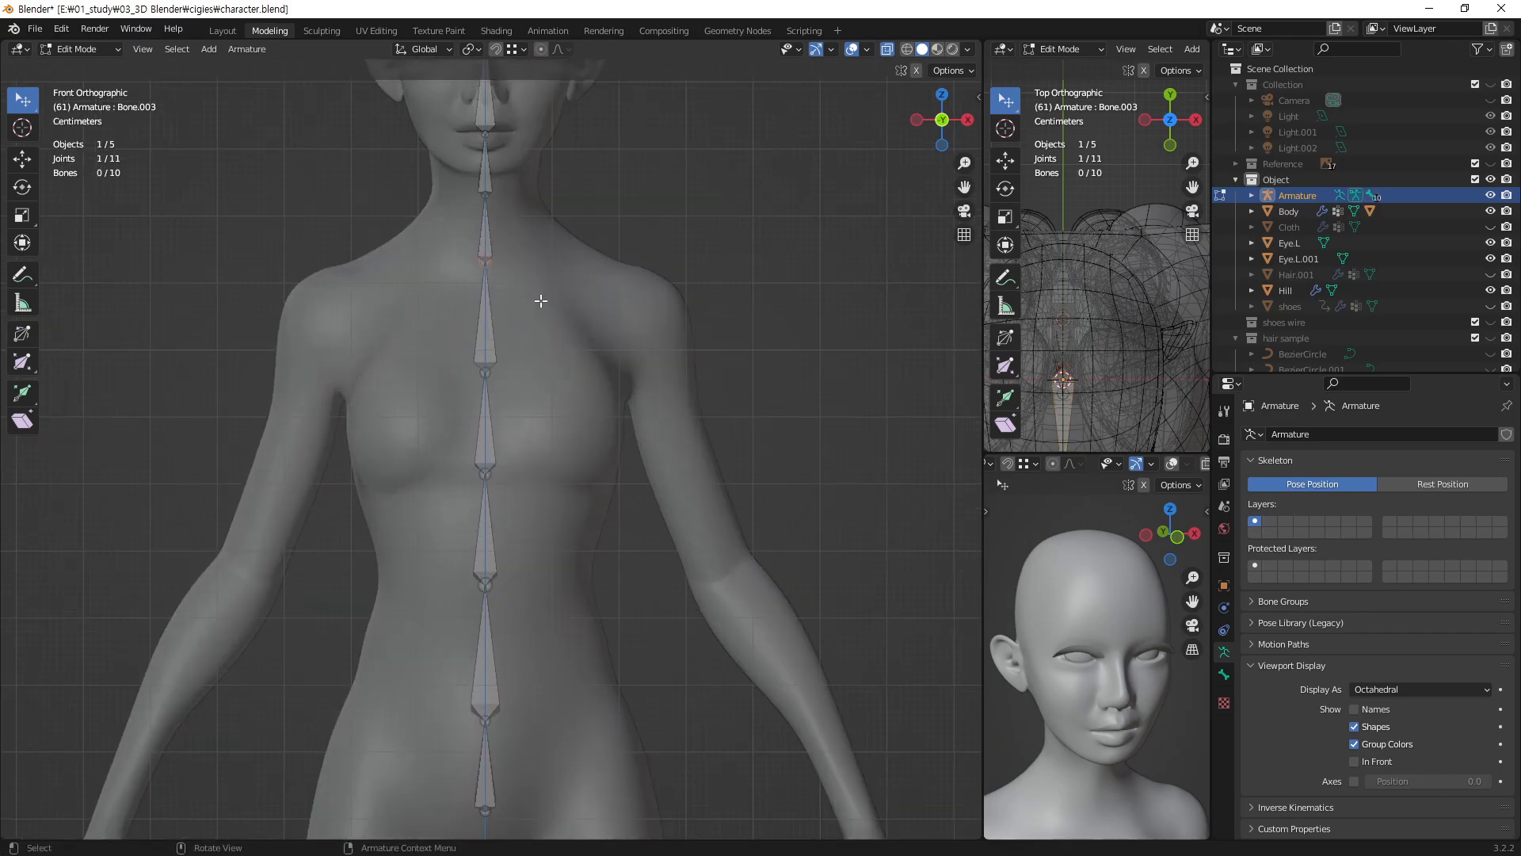
pyautogui.moveTo(481, 247); pyautogui.dragTo(608, 340, button='middle')
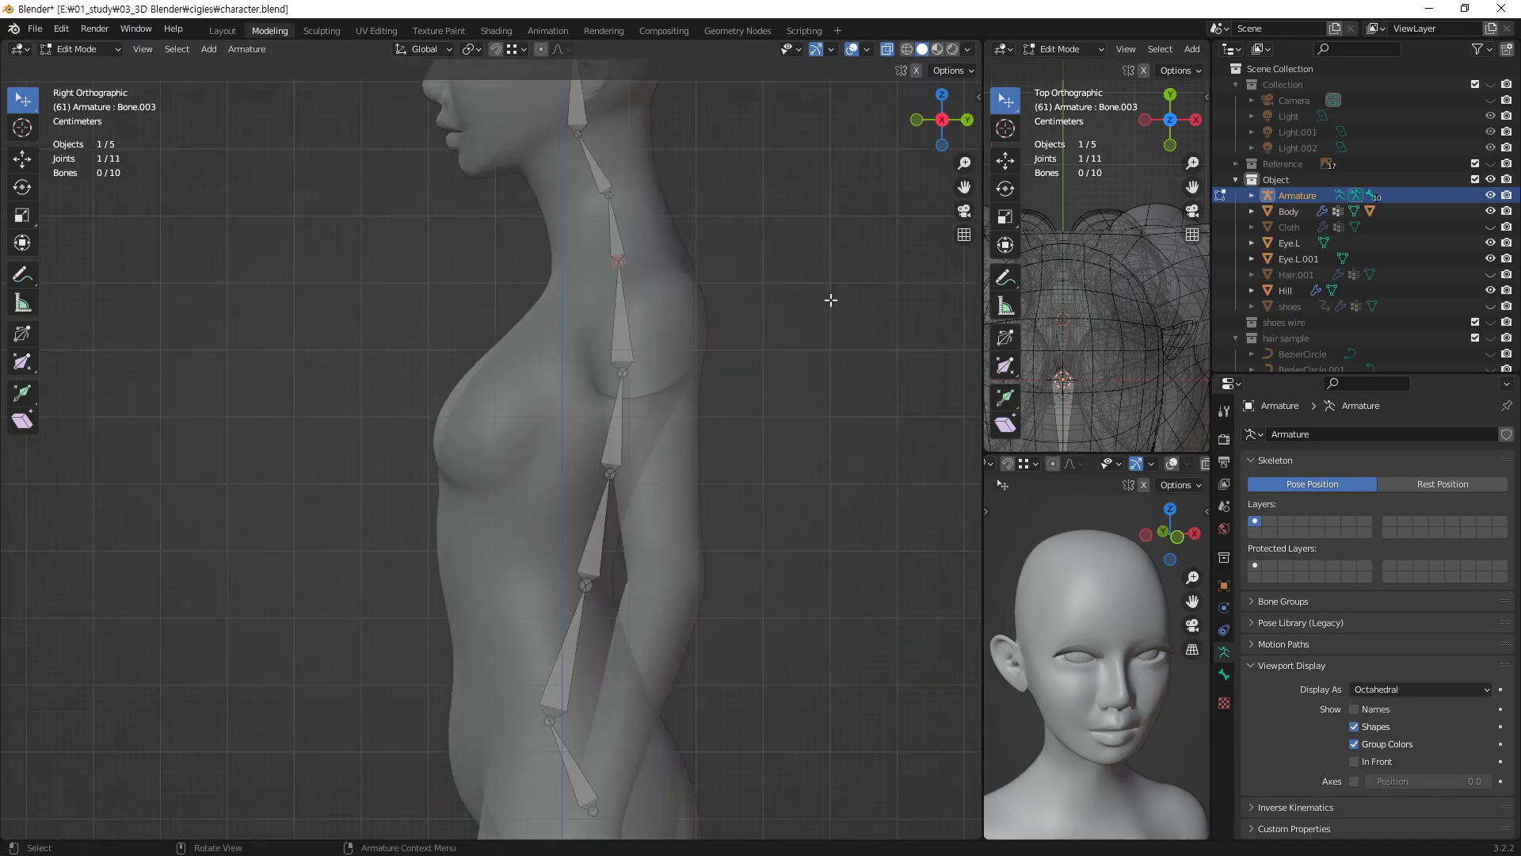
pyautogui.moveTo(686, 171); pyautogui.dragTo(689, 570, button='middle')
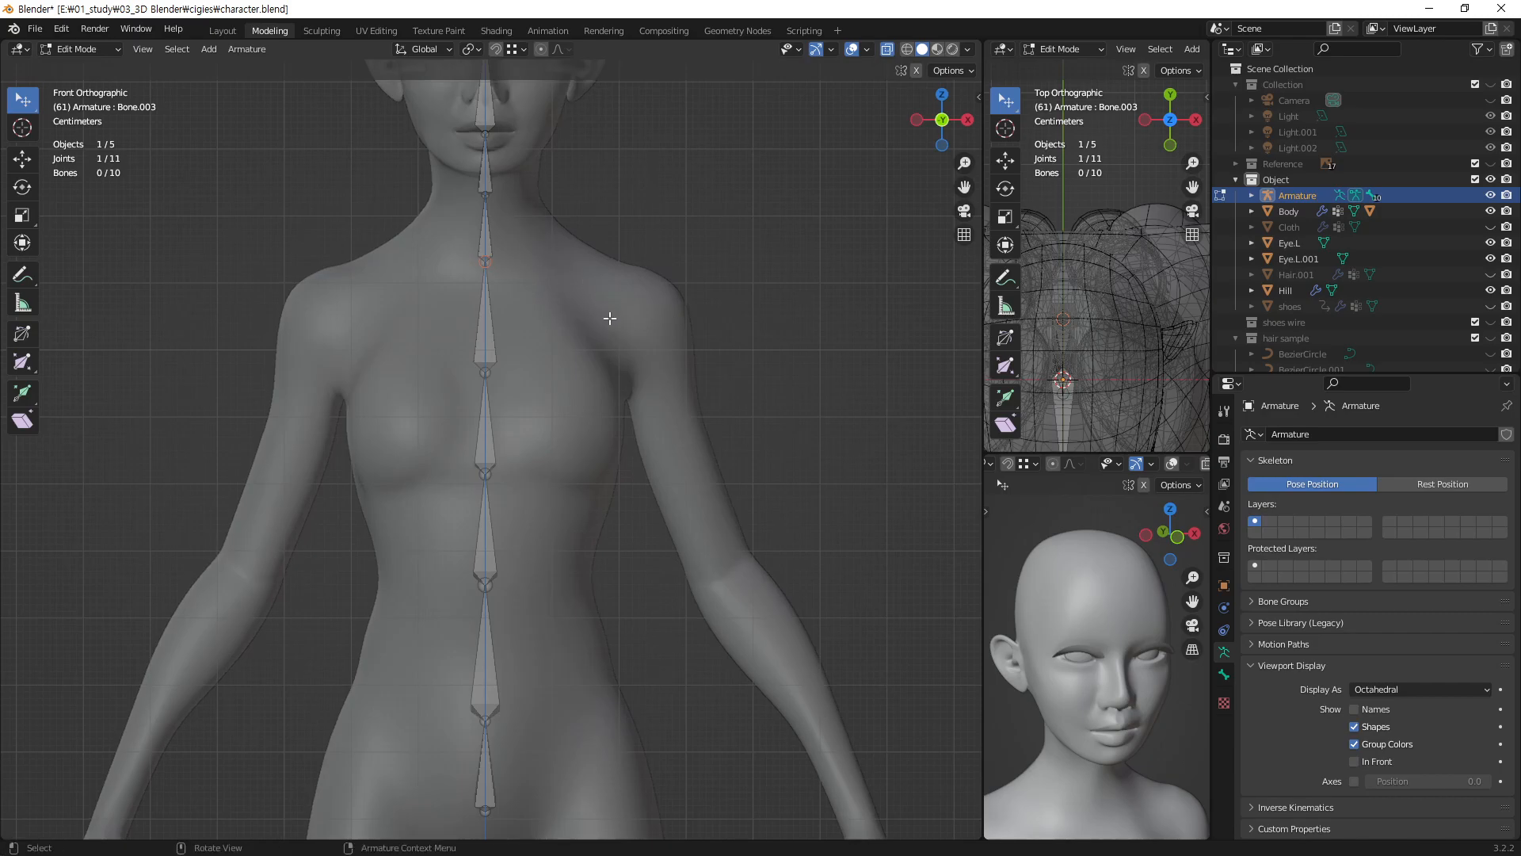
# - Sketch annotation strokes for the collarbone, the shoulder outline and its up-and-down motion, and remove them again
pyautogui.click(22, 275)
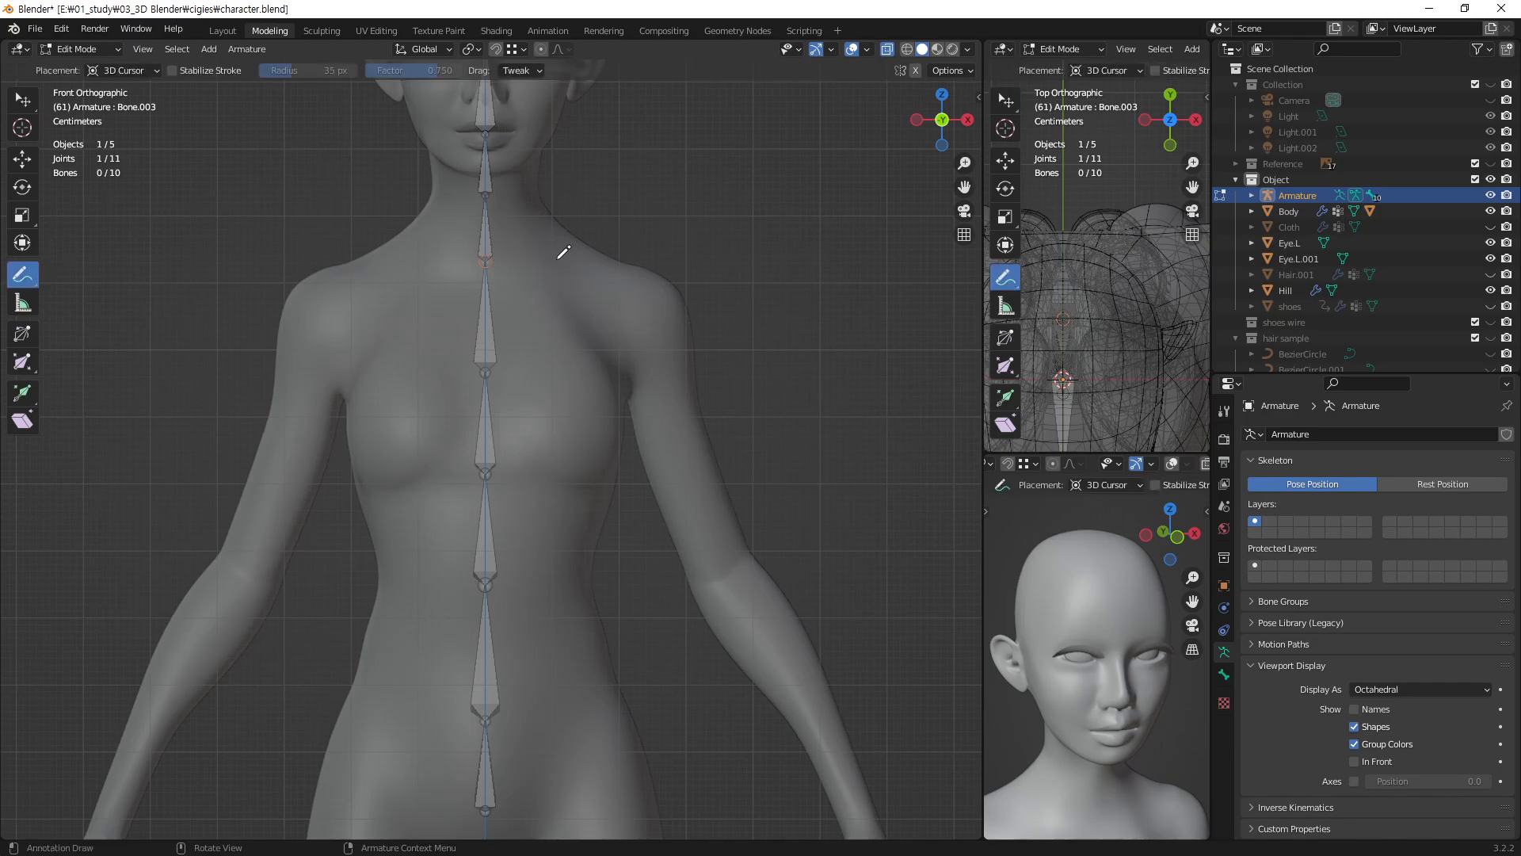
pyautogui.moveTo(492, 255)
pyautogui.mouseDown()
pyautogui.moveTo(666, 290)
pyautogui.moveTo(619, 139)
pyautogui.moveTo(709, 324)
pyautogui.moveTo(699, 408)
pyautogui.mouseUp()
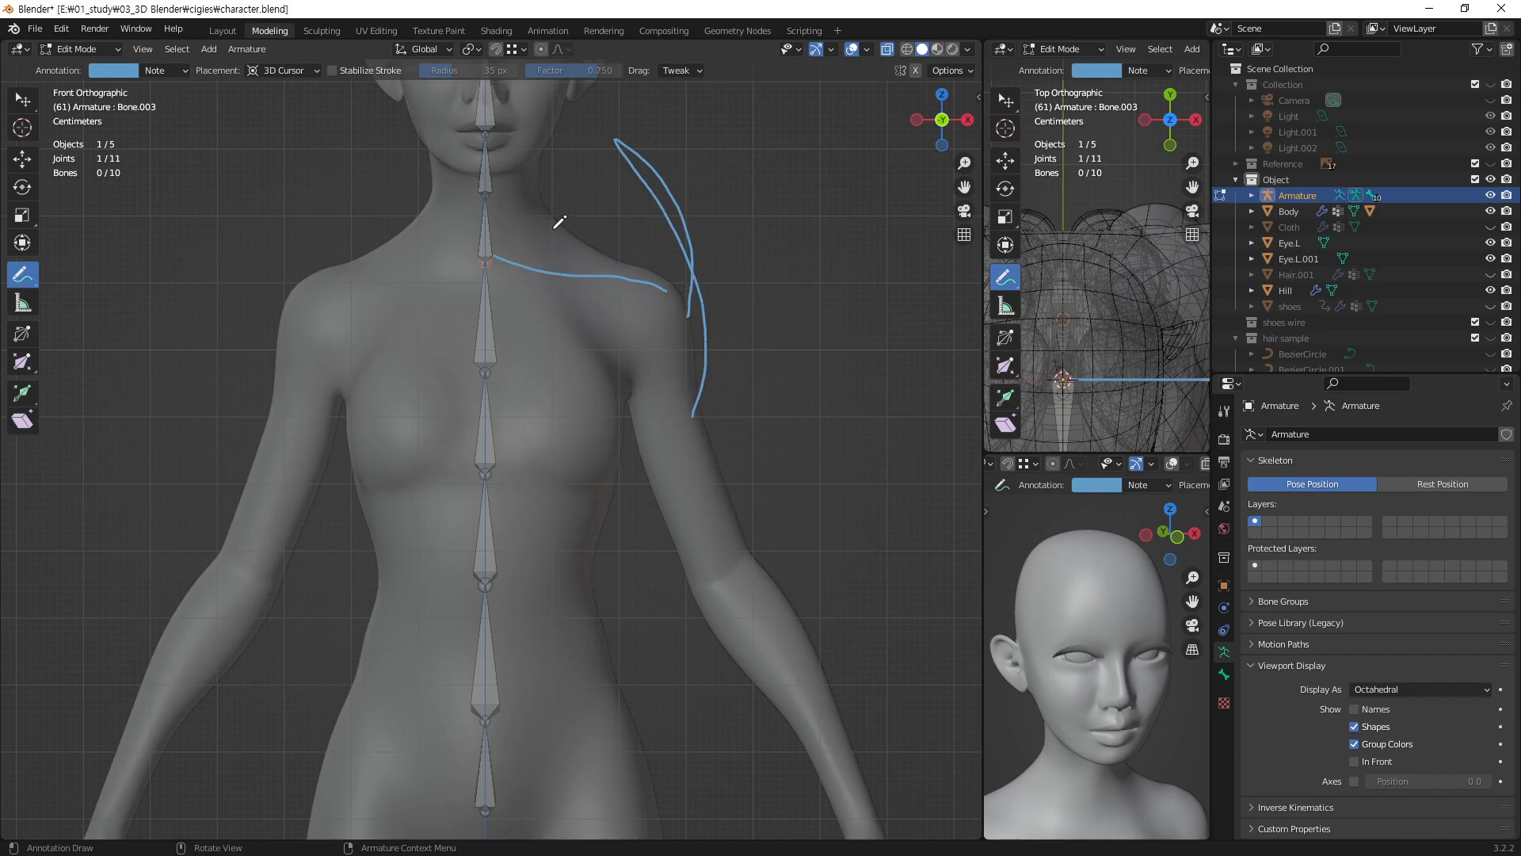
pyautogui.moveTo(537, 173)
pyautogui.mouseDown()
pyautogui.moveTo(564, 271)
pyautogui.moveTo(638, 399)
pyautogui.moveTo(734, 222)
pyautogui.moveTo(549, 183)
pyautogui.mouseUp()
pyautogui.moveTo(584, 244)
pyautogui.mouseDown()
pyautogui.moveTo(626, 240)
pyautogui.moveTo(614, 298)
pyautogui.moveTo(645, 291)
pyautogui.mouseUp()
pyautogui.moveTo(608, 213); pyautogui.dragTo(623, 301)
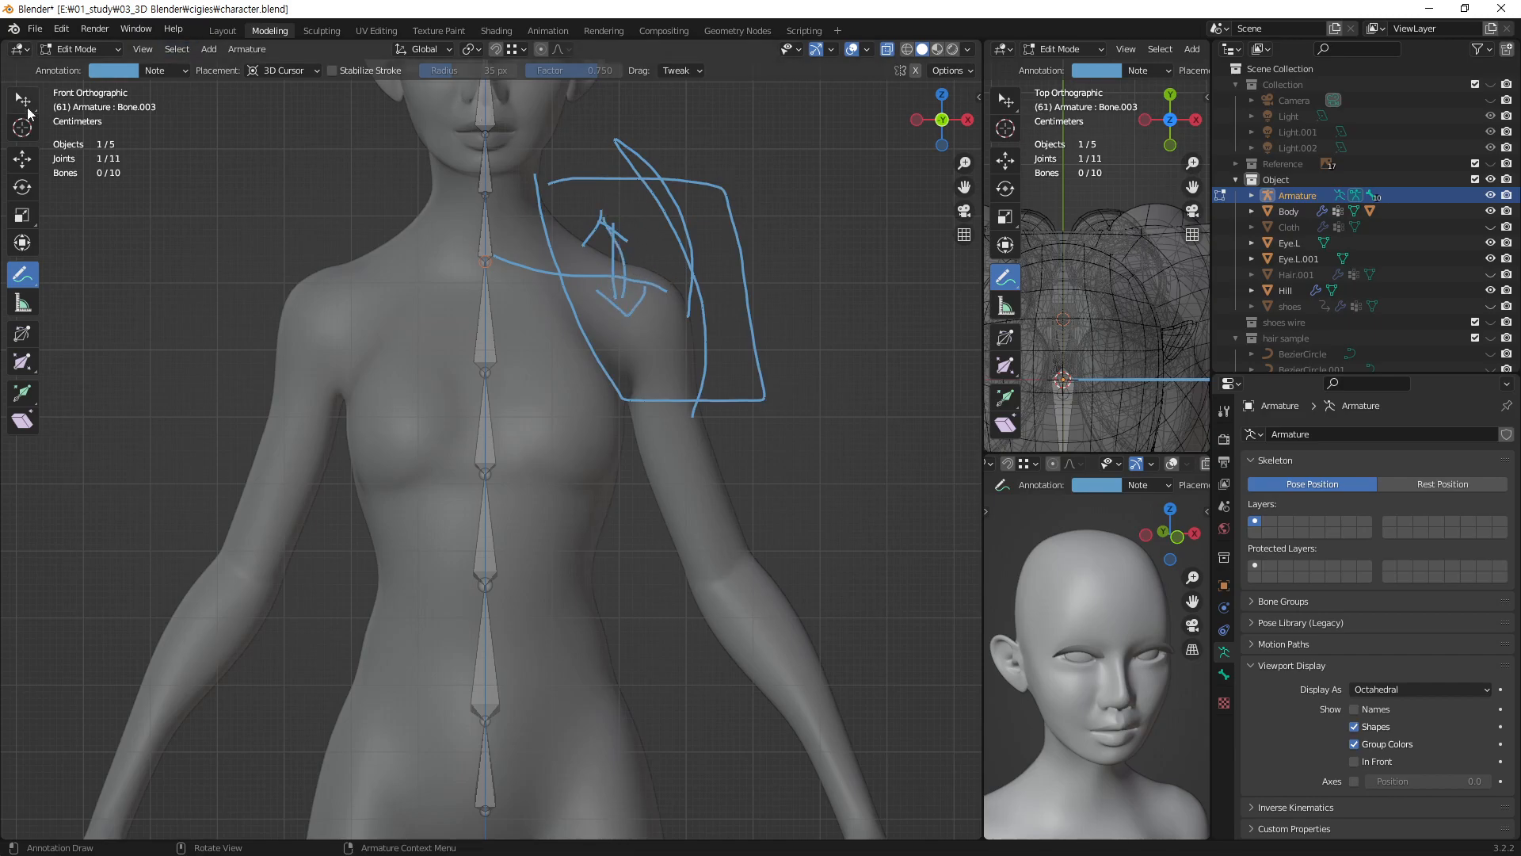
pyautogui.click(187, 71)
pyautogui.click(267, 101)
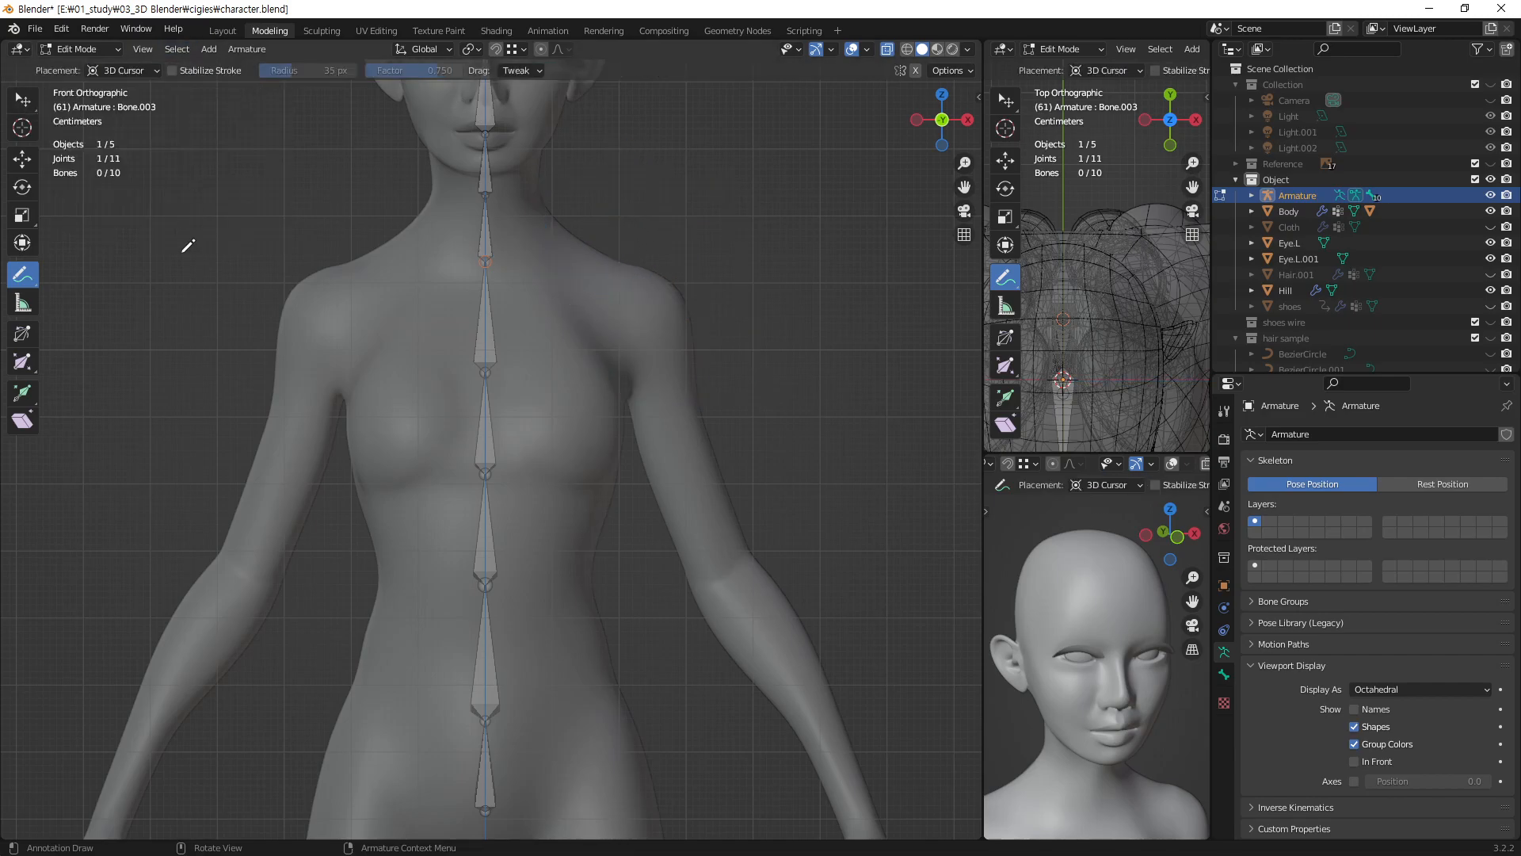
pyautogui.click(24, 108)
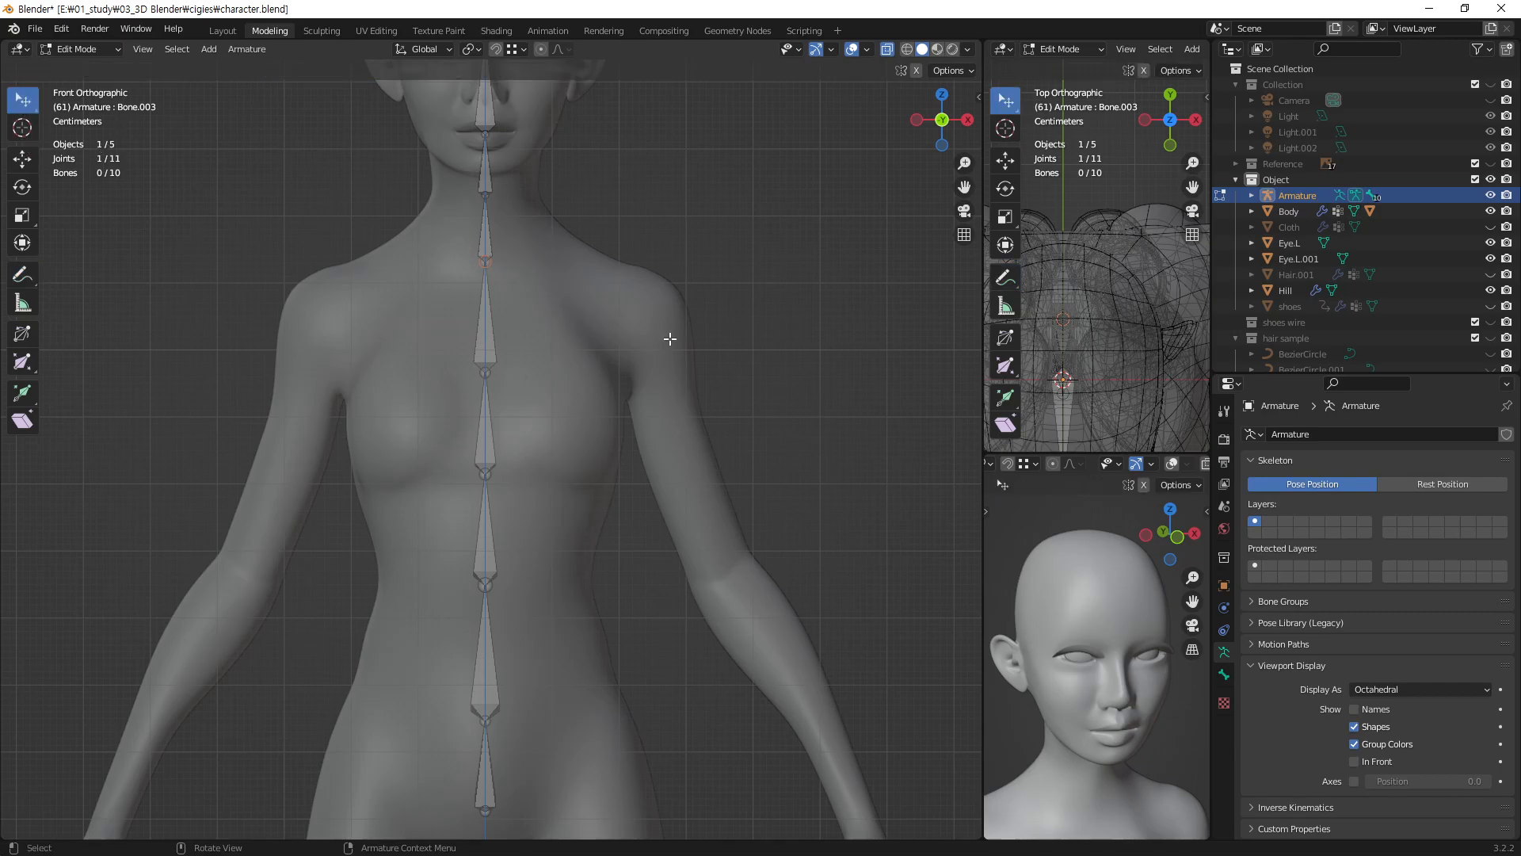
# - Extrude two bones from the neck base toward the left shoulder, about 0.097 m out and 0.052 m down, then 0.136 m out and 0.025 m down
pyautogui.press('e')
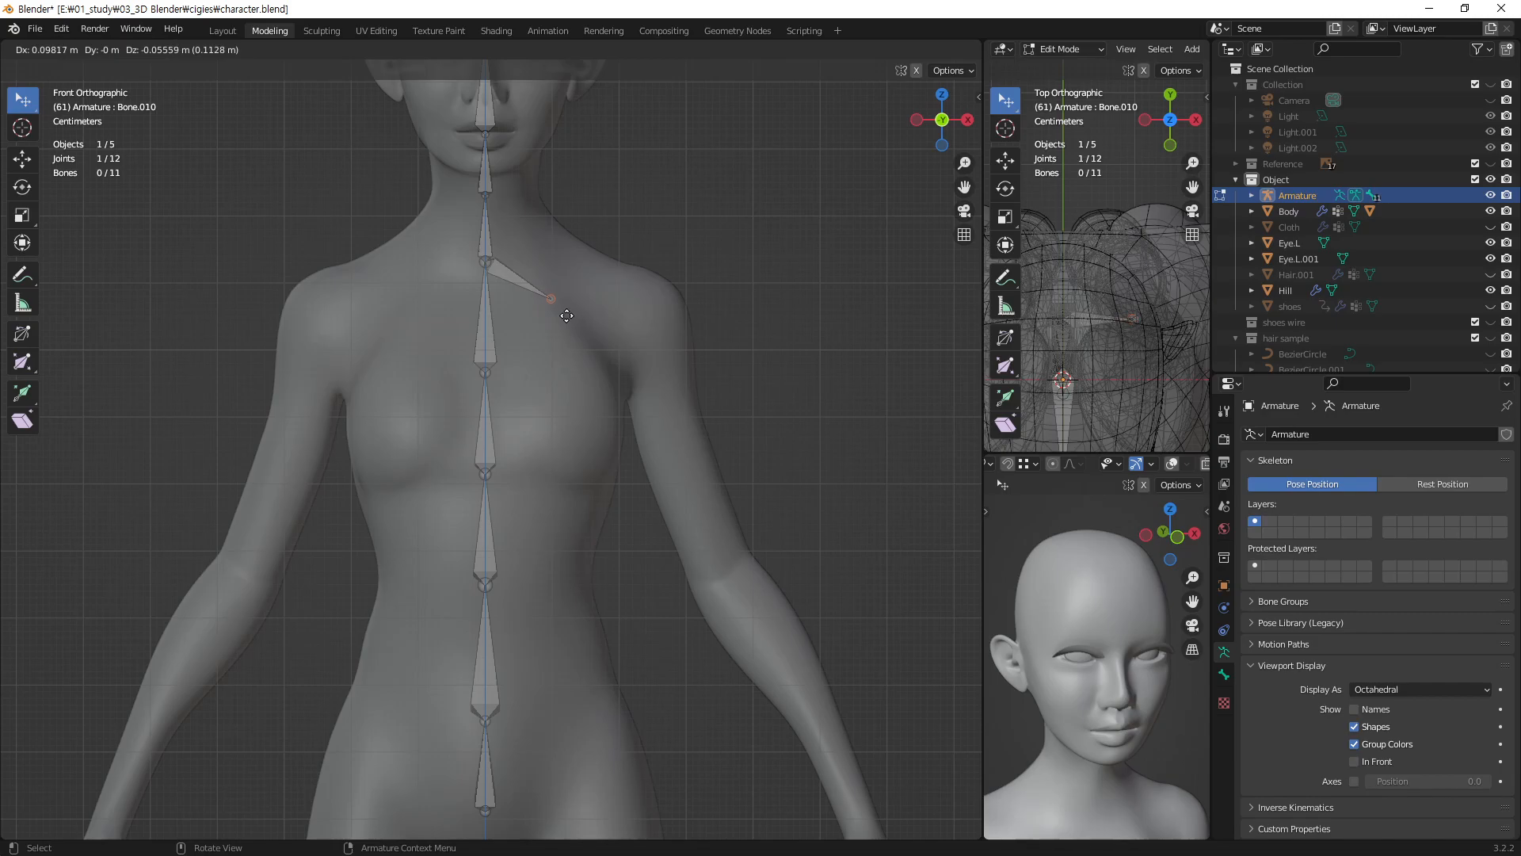
pyautogui.click(566, 313)
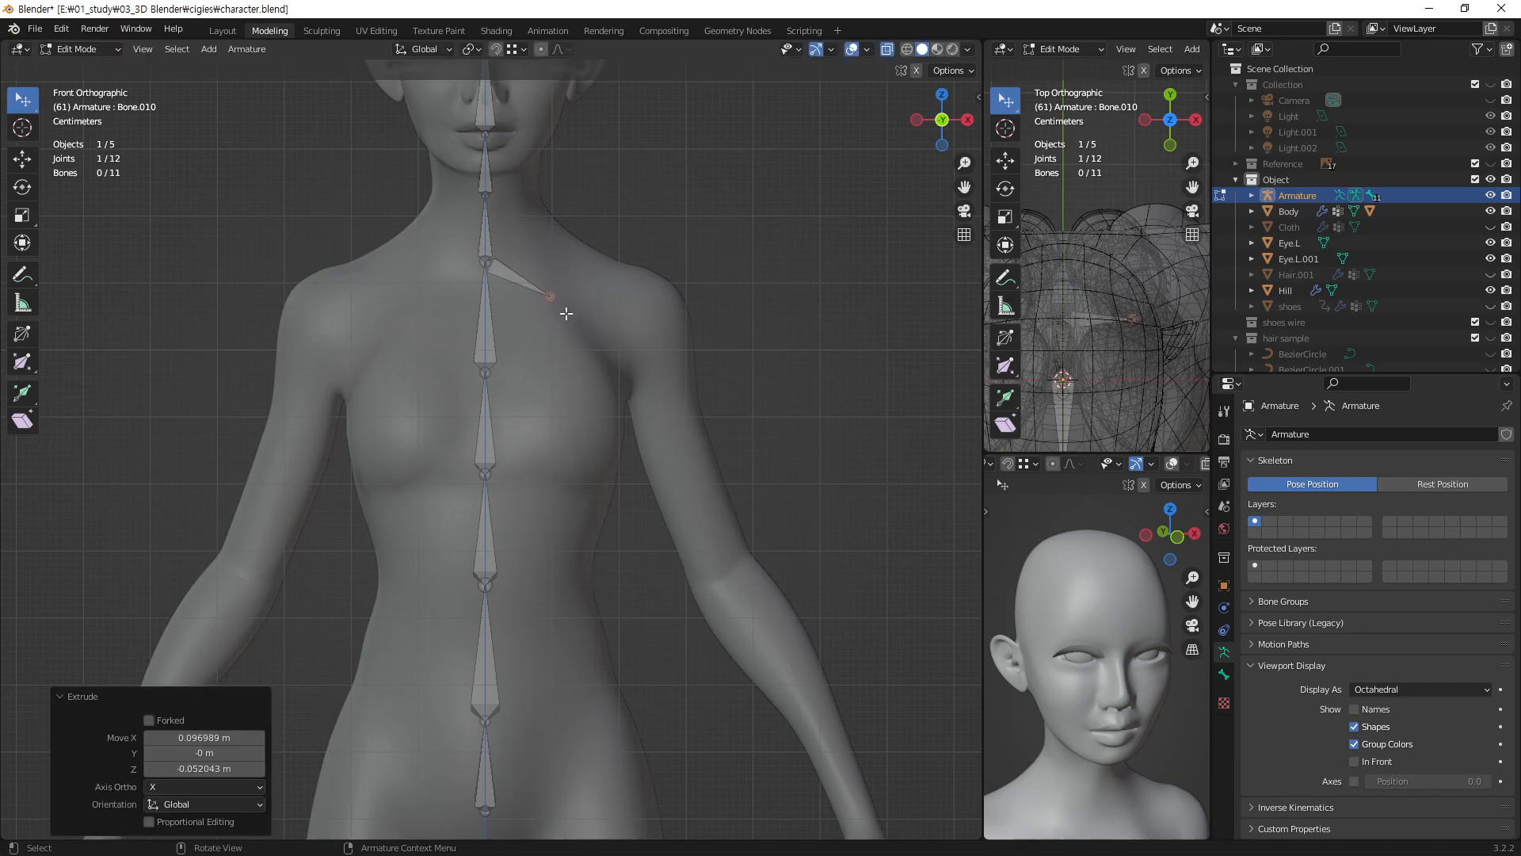
pyautogui.press('e')
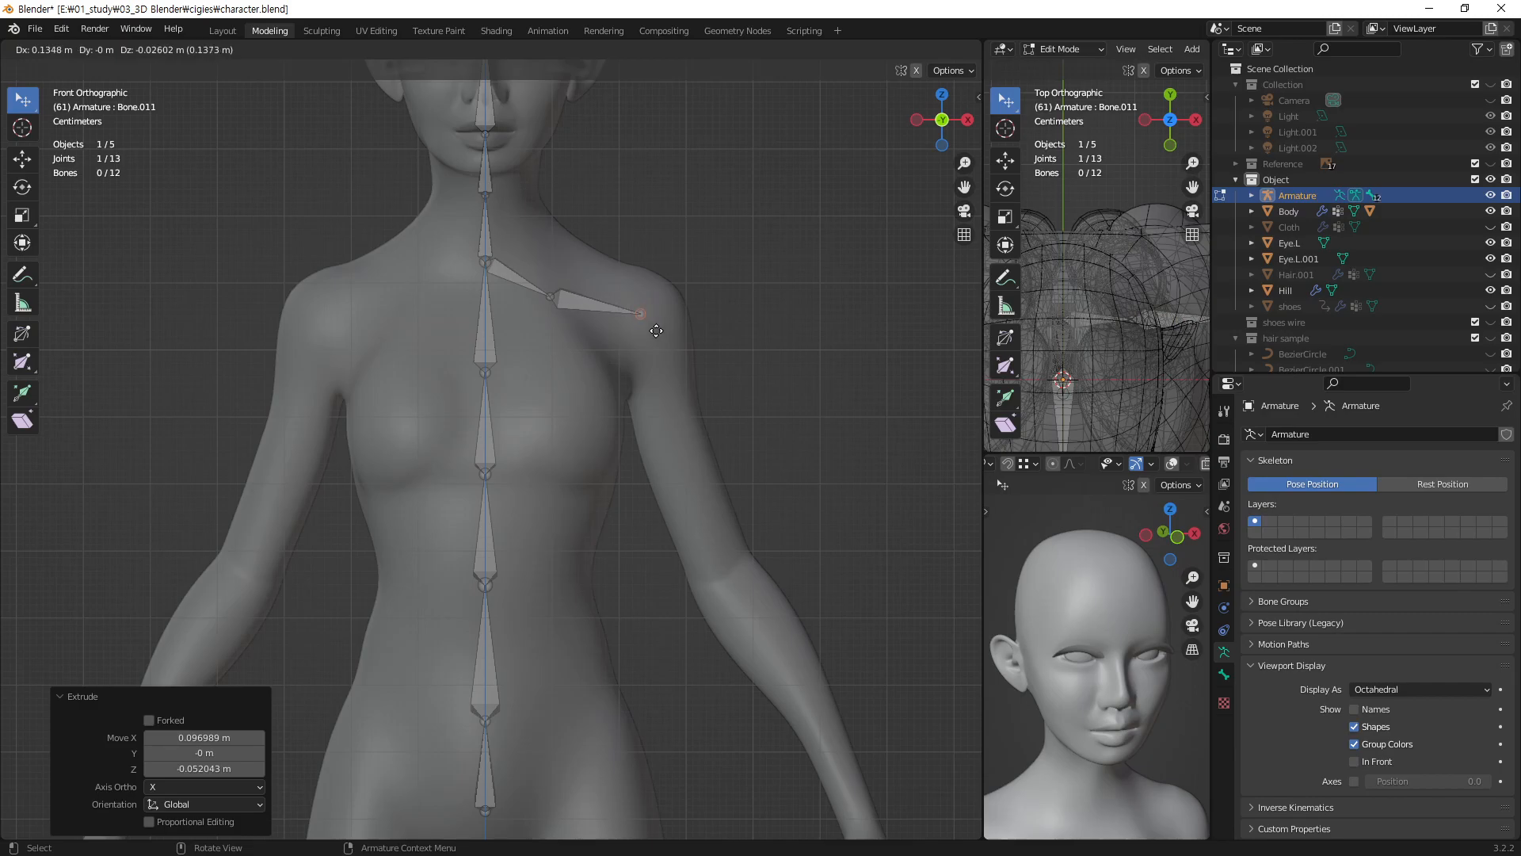
pyautogui.click(656, 331)
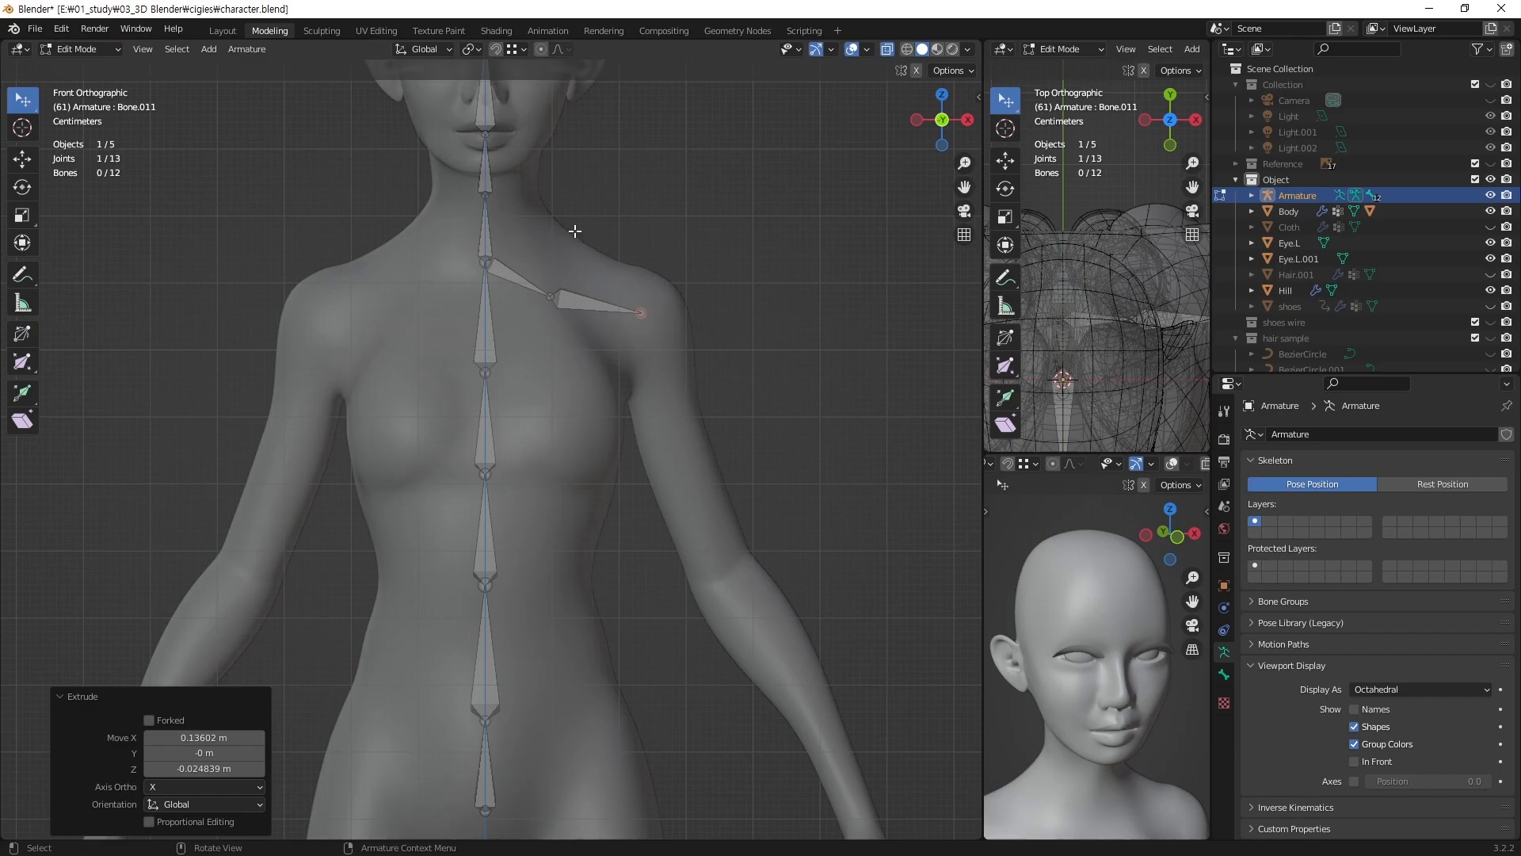
# - Sketch a curved double-headed annotation arrow showing the shoulder's forward-and-back motion, and remove it again
pyautogui.moveTo(607, 316); pyautogui.dragTo(568, 368, button='middle')
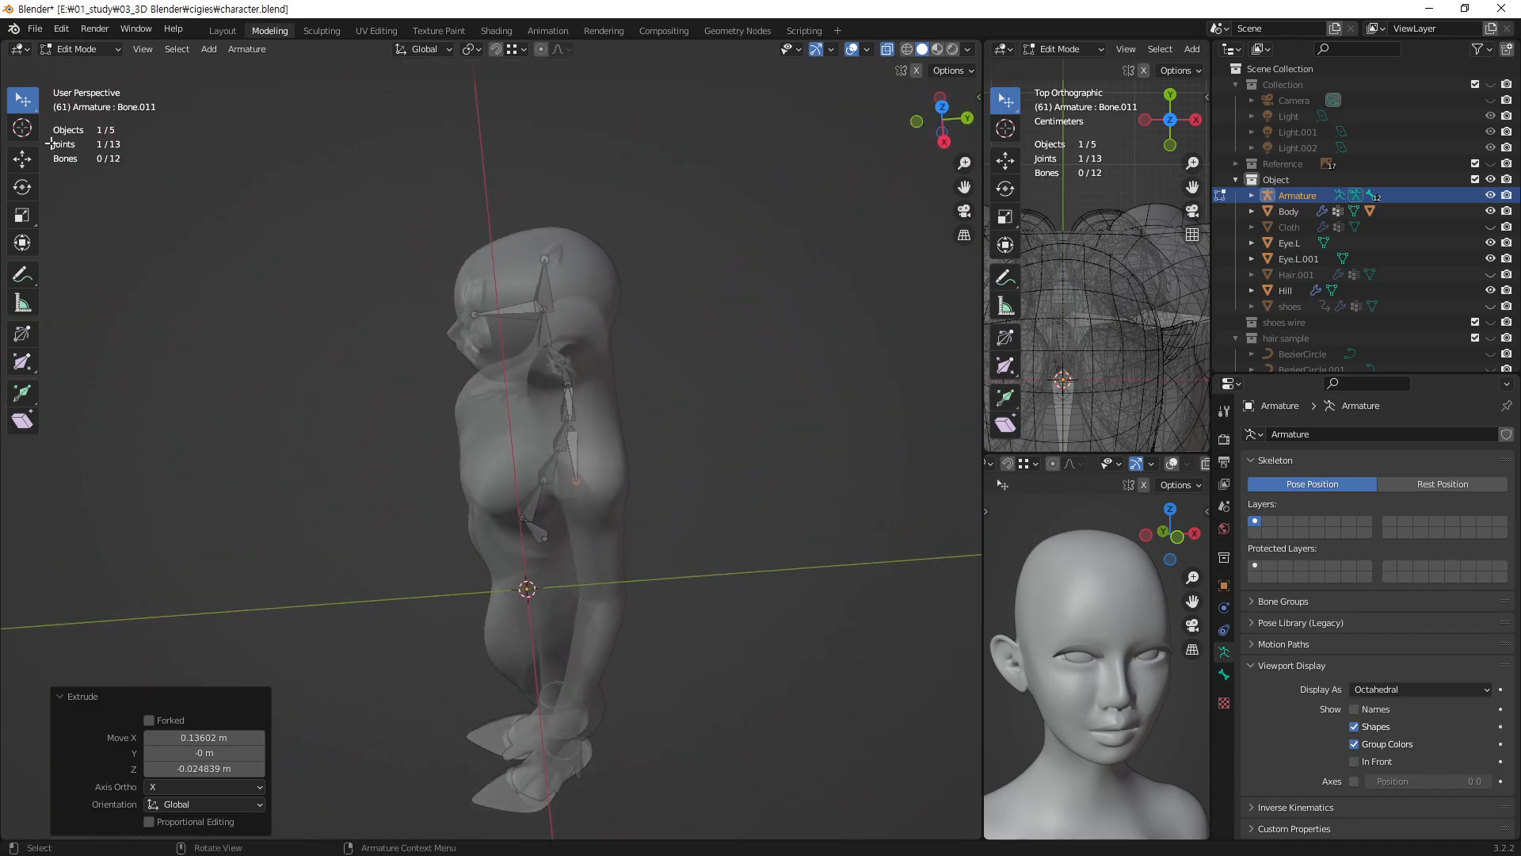
pyautogui.click(23, 274)
pyautogui.moveTo(478, 474)
pyautogui.mouseDown()
pyautogui.moveTo(626, 526)
pyautogui.moveTo(675, 453)
pyautogui.moveTo(708, 478)
pyautogui.mouseUp()
pyautogui.moveTo(473, 499); pyautogui.dragTo(491, 481)
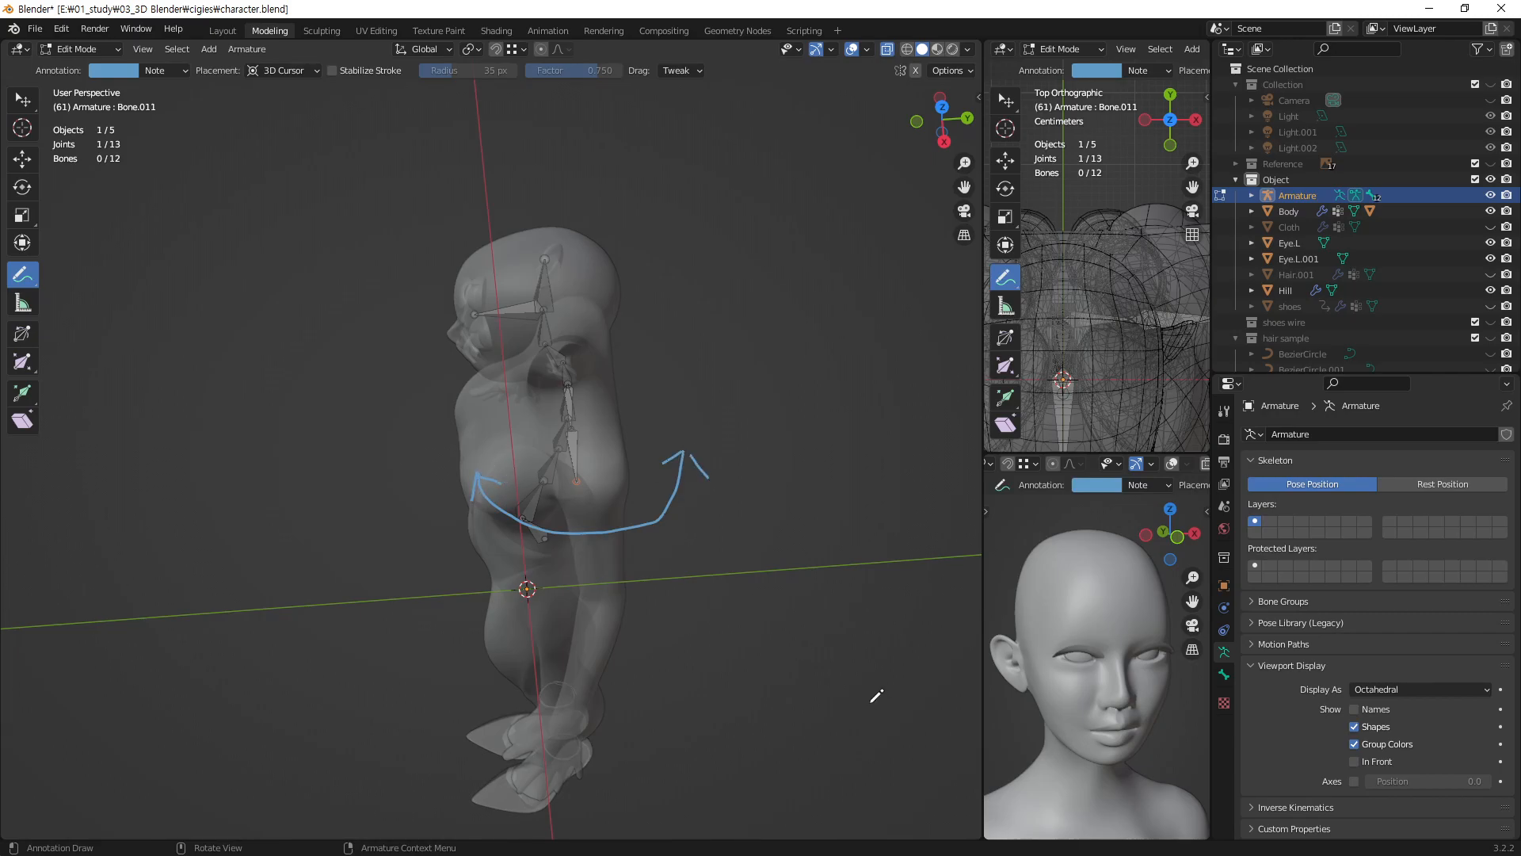
pyautogui.moveTo(598, 441); pyautogui.dragTo(267, 173, button='middle')
pyautogui.click(174, 70)
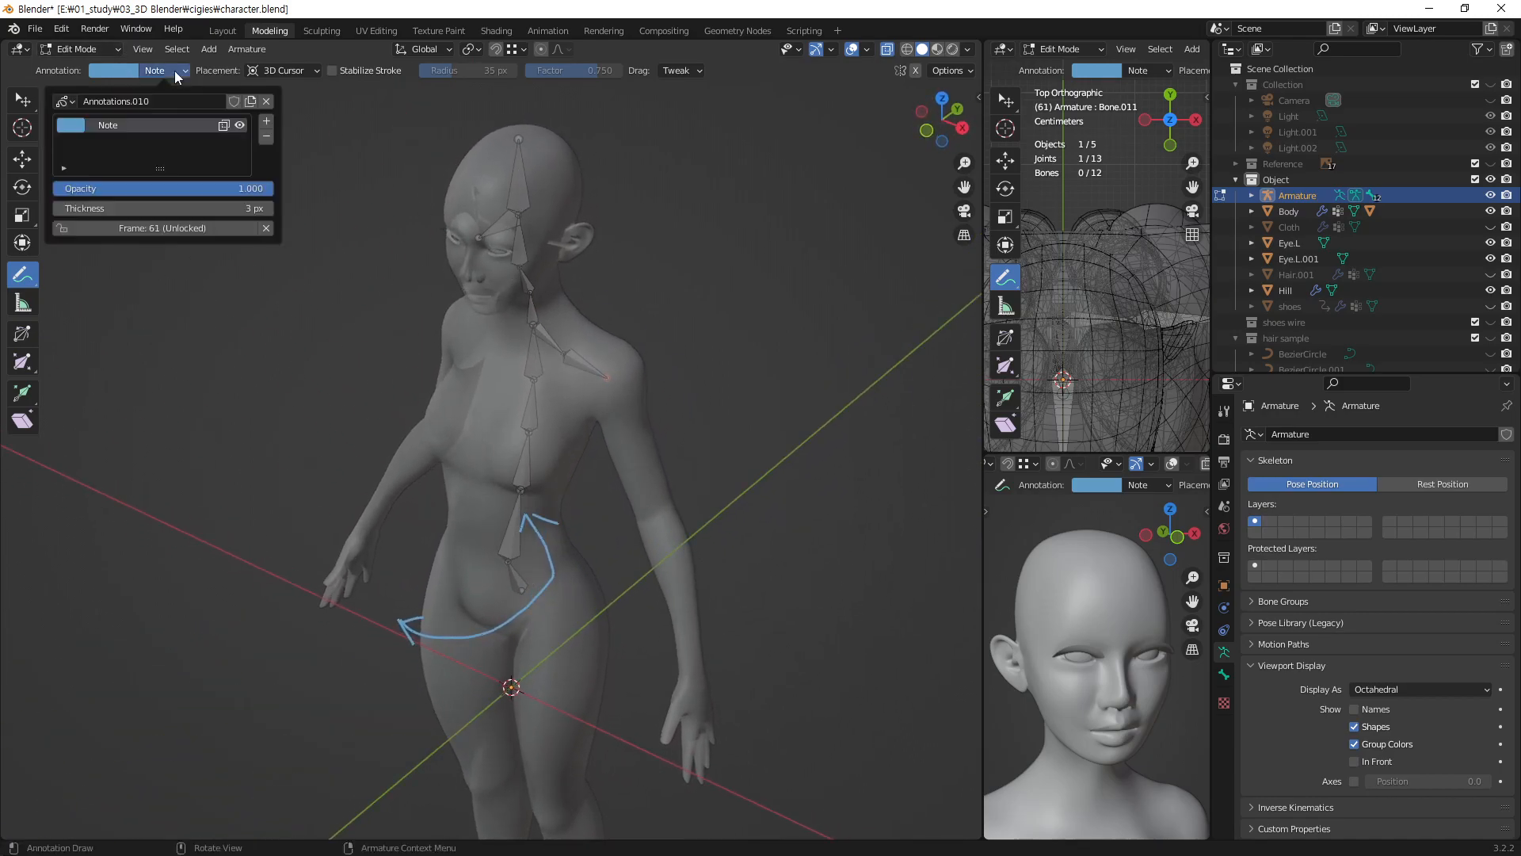
pyautogui.click(266, 101)
# - Move the joint between the two shoulder bones backward along the Y axis
pyautogui.moveTo(431, 159)
pyautogui.mouseDown(button='middle')
pyautogui.moveTo(605, 325)
pyautogui.moveTo(401, 349)
pyautogui.moveTo(574, 480)
pyautogui.mouseUp(button='middle')
pyautogui.scroll(5, 574, 480)
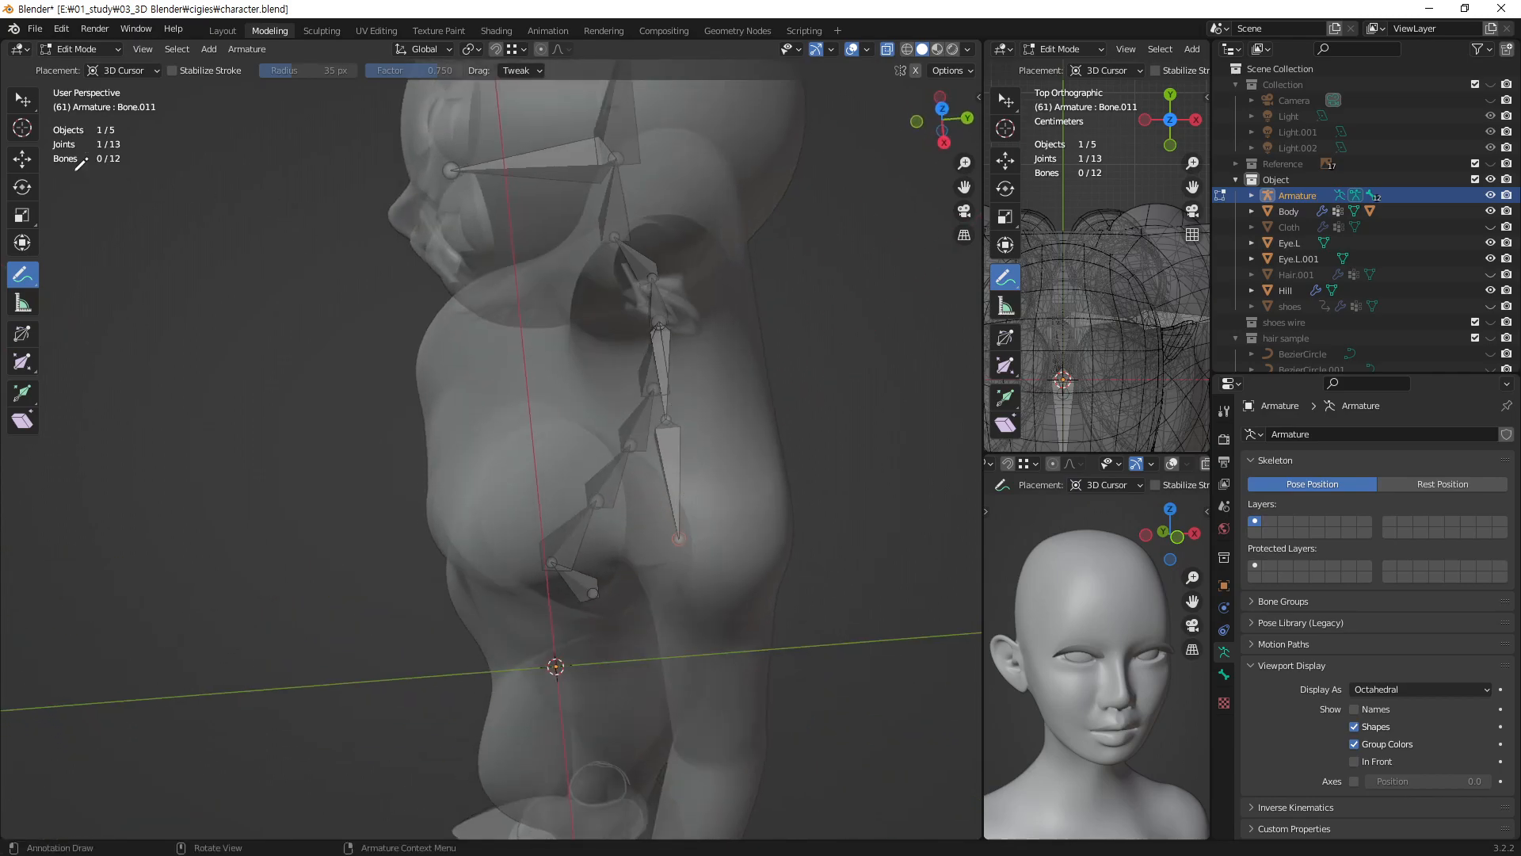
pyautogui.click(22, 99)
pyautogui.click(667, 420)
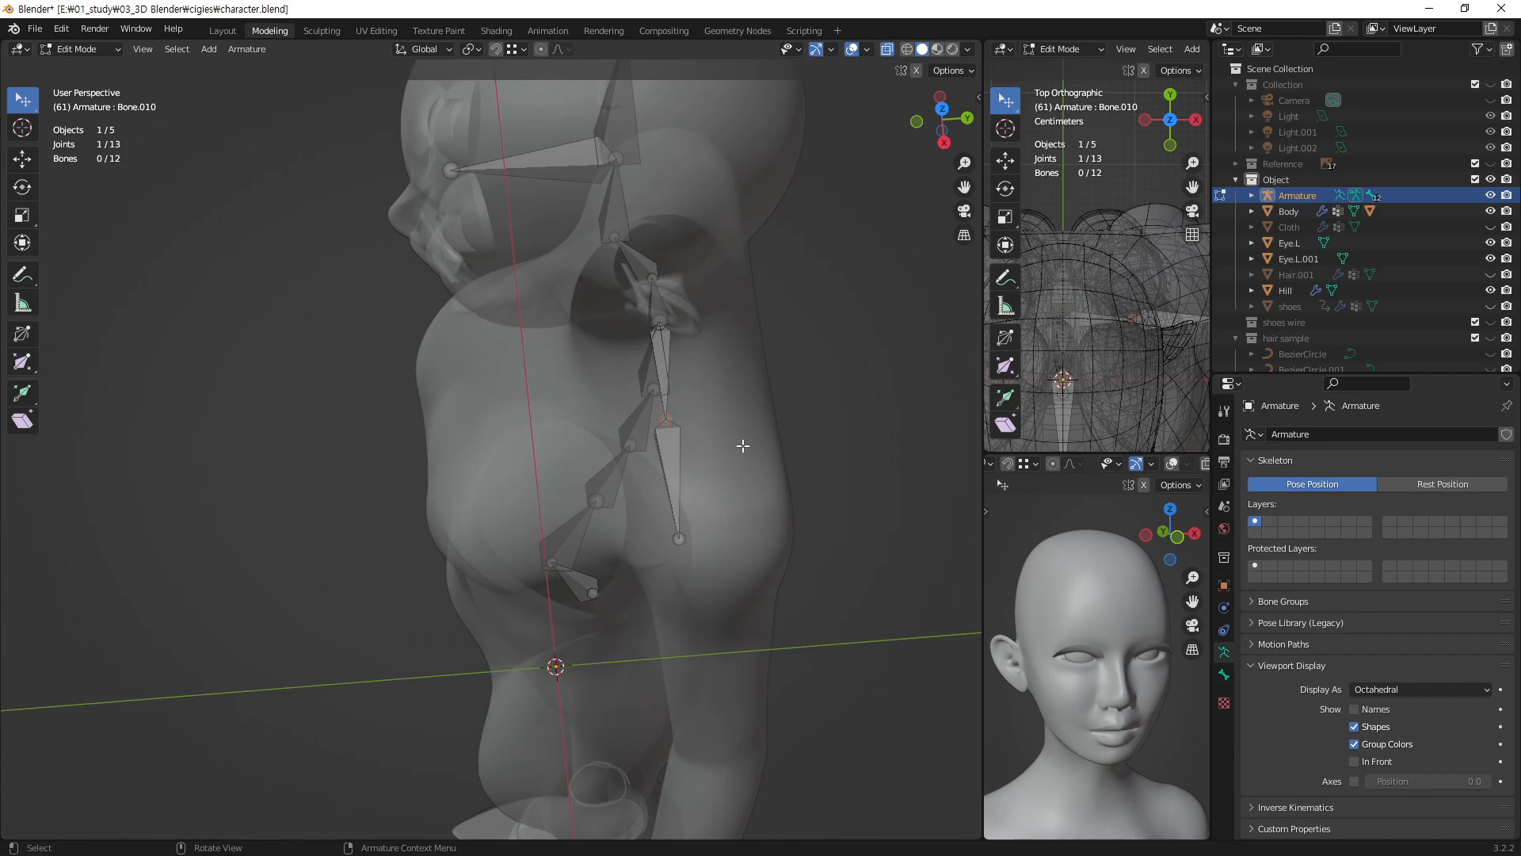
pyautogui.press('g')
pyautogui.press('y')
pyautogui.click(760, 450)
# - Move the outer shoulder joint back along the Y axis by about 0.036 m and a further 0.006 m to centre it in the shoulder
pyautogui.moveTo(792, 561); pyautogui.dragTo(665, 604, button='middle')
pyautogui.click(655, 572)
pyautogui.press('g')
pyautogui.press('y')
pyautogui.click(731, 560)
pyautogui.moveTo(730, 563); pyautogui.dragTo(734, 621, button='middle')
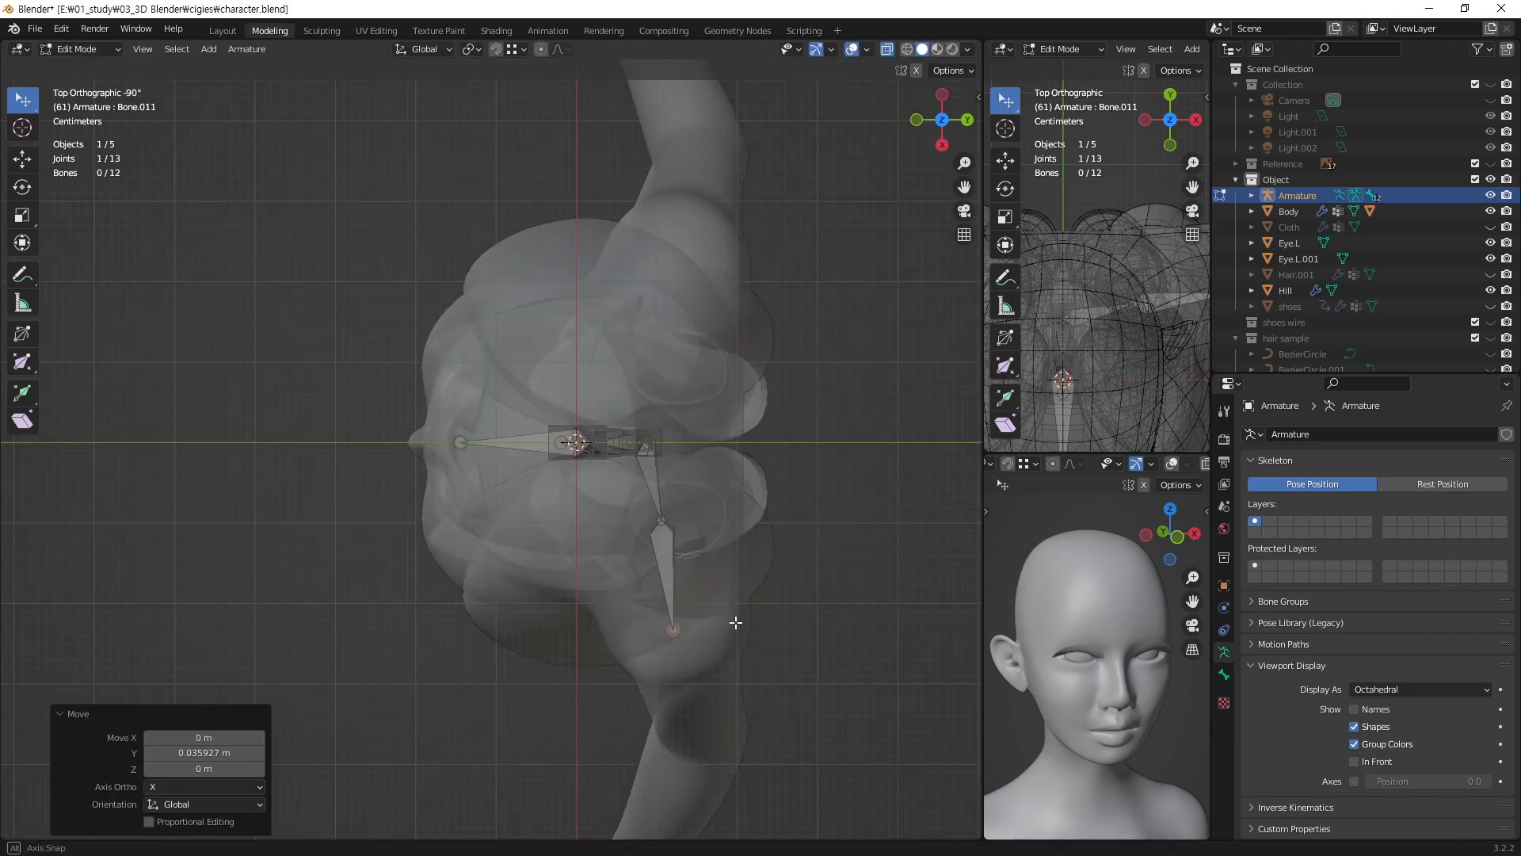
pyautogui.press('g')
pyautogui.press('y')
pyautogui.rightClick(671, 639)
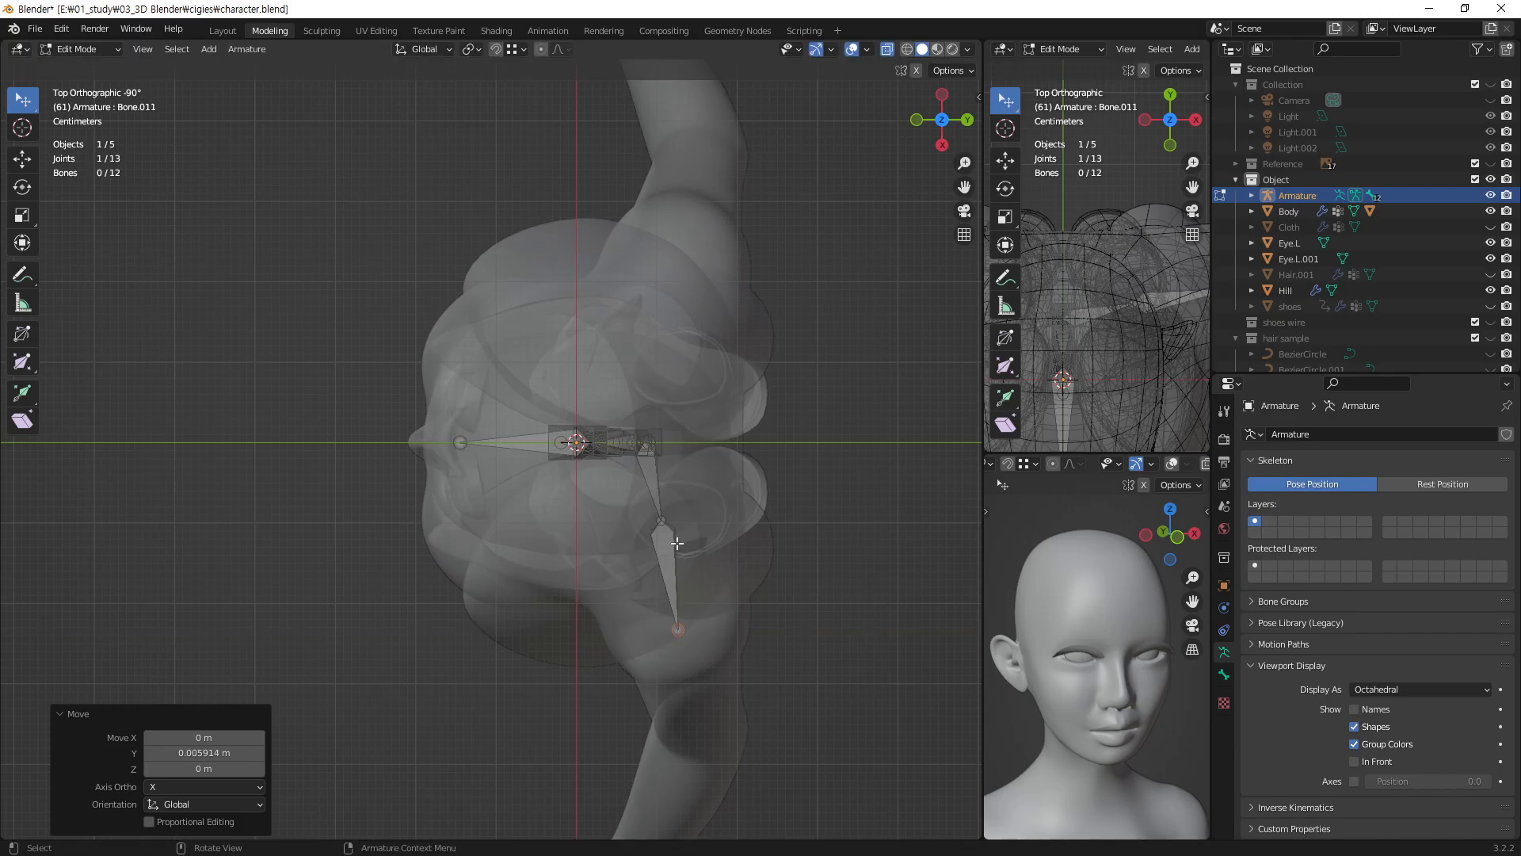
# - Move the joint between the two shoulder bones about 0.009 m back along the Y axis and clear the selection
pyautogui.click(662, 520)
pyautogui.press('g')
pyautogui.press('y')
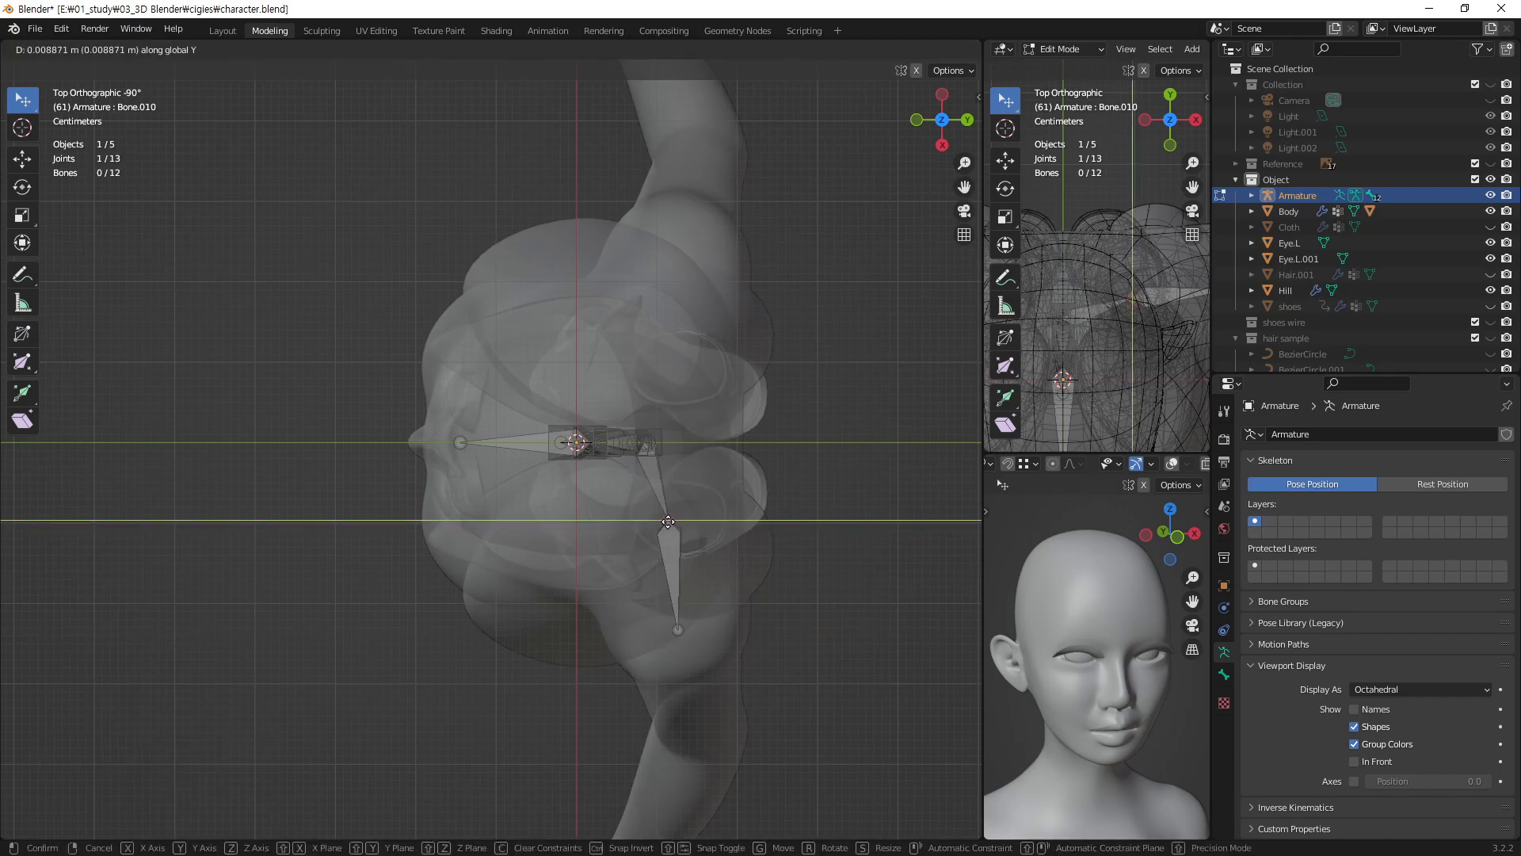
pyautogui.click(668, 523)
pyautogui.click(775, 599)
# - Extrude an upper arm bone from the outer shoulder joint to the elbow, about 0.128 m outward and 0.396 m down
pyautogui.moveTo(679, 594); pyautogui.dragTo(840, 434, button='middle')
pyautogui.keyDown('shift'); pyautogui.moveTo(643, 345); pyautogui.dragTo(669, 448, button='middle'); pyautogui.keyUp('shift')
pyautogui.scroll(2, 652, 448)
pyautogui.scroll(-3, 650, 455)
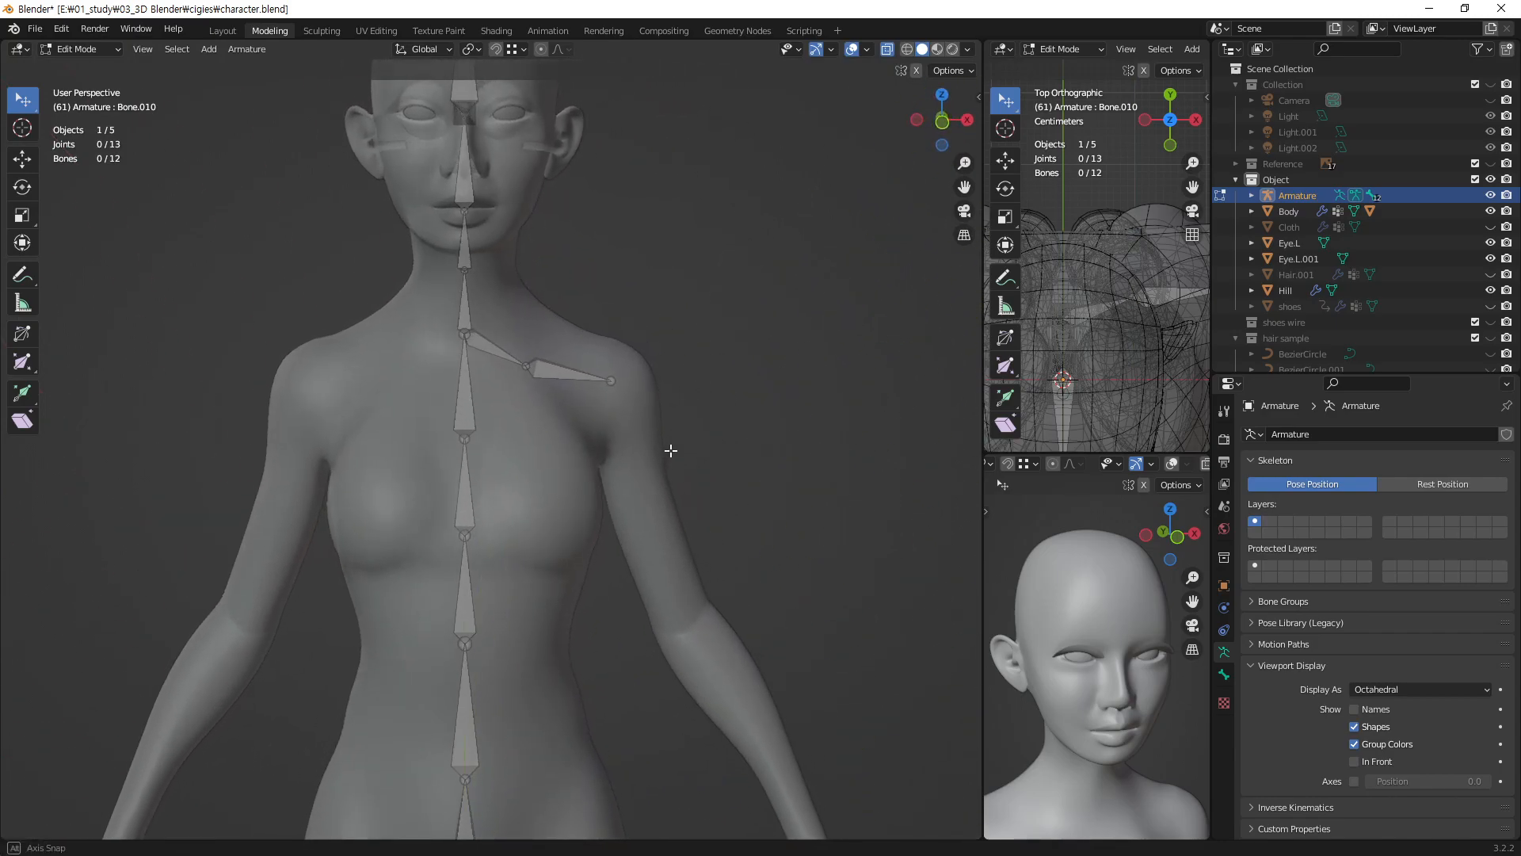
pyautogui.keyDown('shift'); pyautogui.moveTo(740, 611); pyautogui.dragTo(710, 426, button='middle'); pyautogui.keyUp('shift')
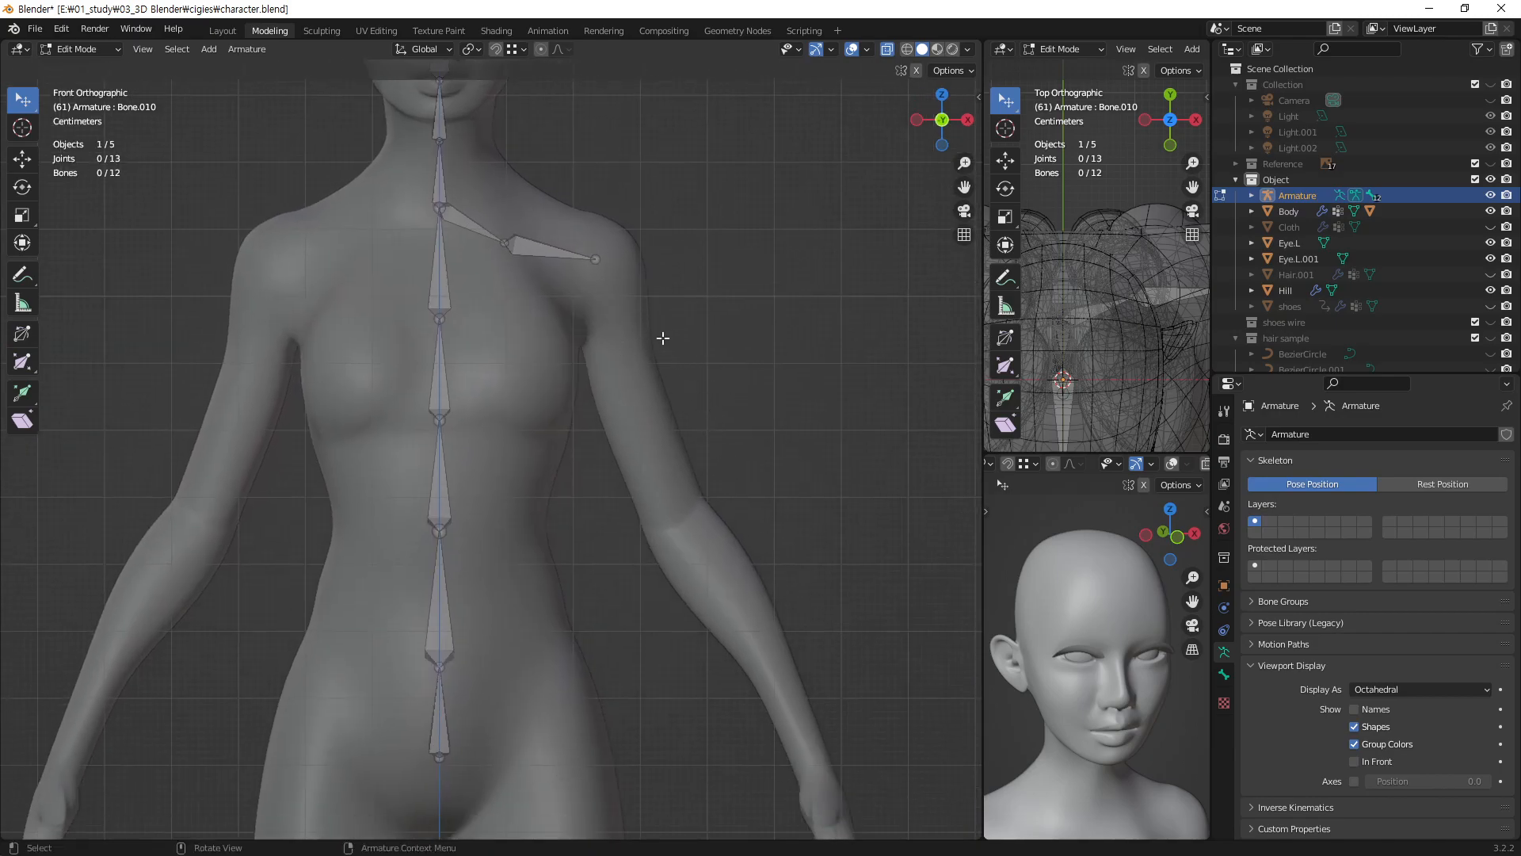
pyautogui.keyDown('shift'); pyautogui.moveTo(762, 603); pyautogui.dragTo(718, 488, button='middle'); pyautogui.keyUp('shift')
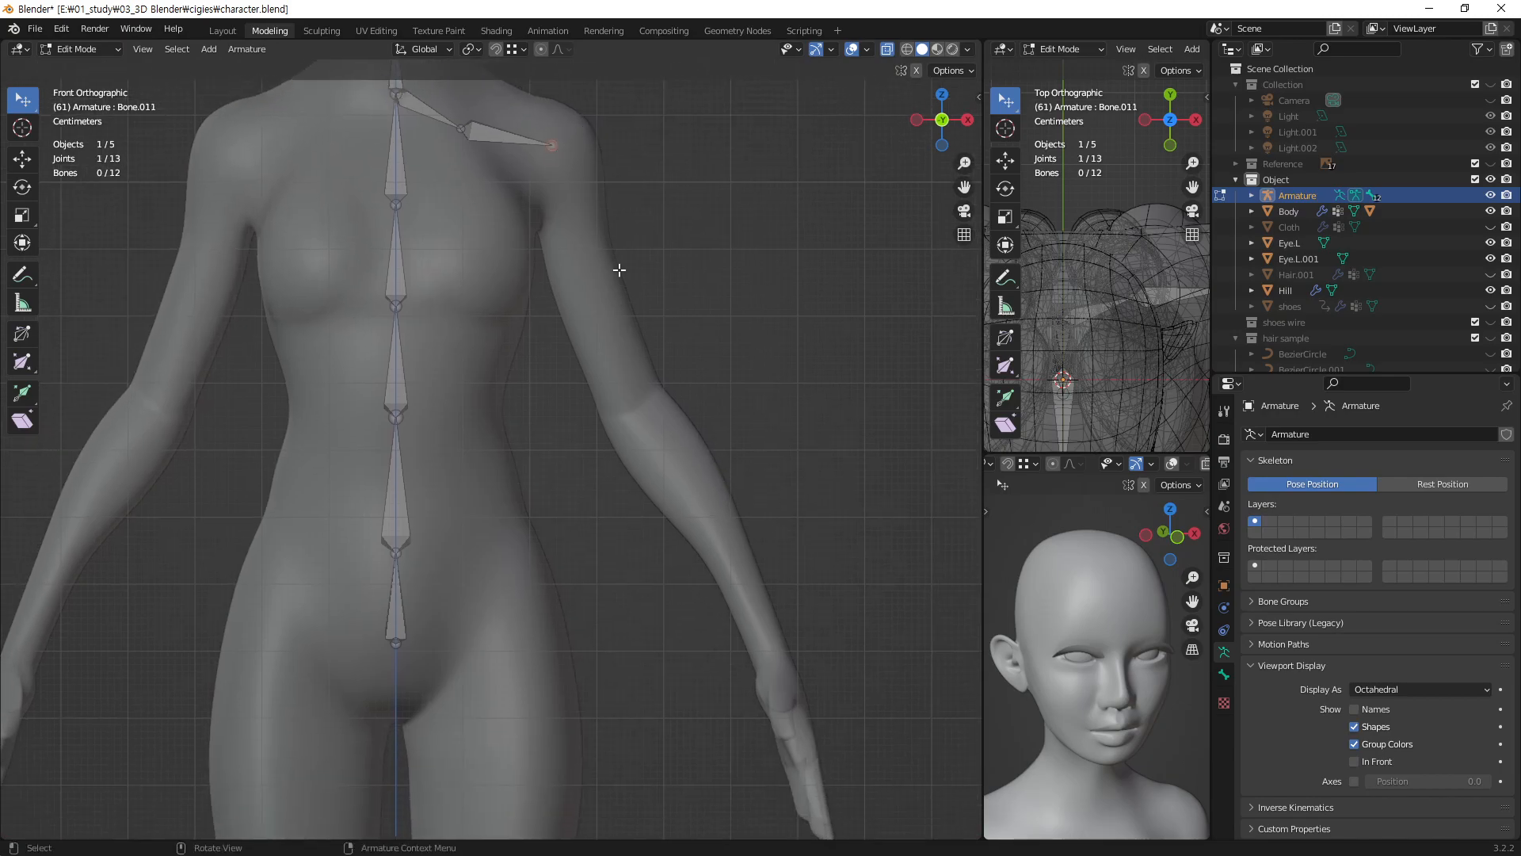
pyautogui.press('e')
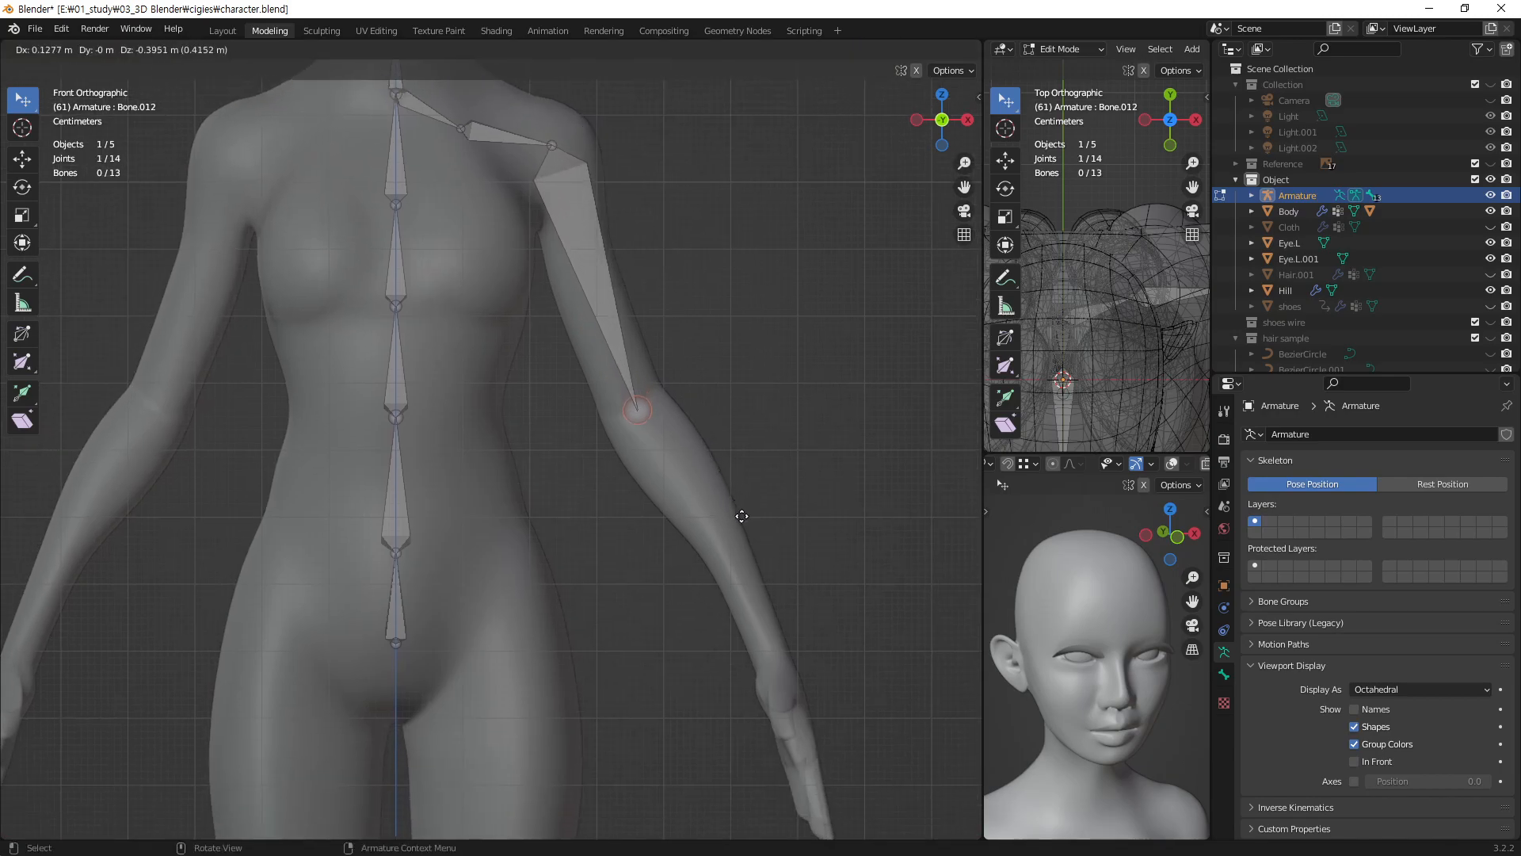
pyautogui.click(742, 516)
# - Extrude a forearm bone from the elbow to the wrist, about 0.203 m outward and 0.358 m down
pyautogui.keyDown('shift'); pyautogui.moveTo(794, 570); pyautogui.dragTo(727, 391, button='middle'); pyautogui.keyUp('shift')
pyautogui.press('e')
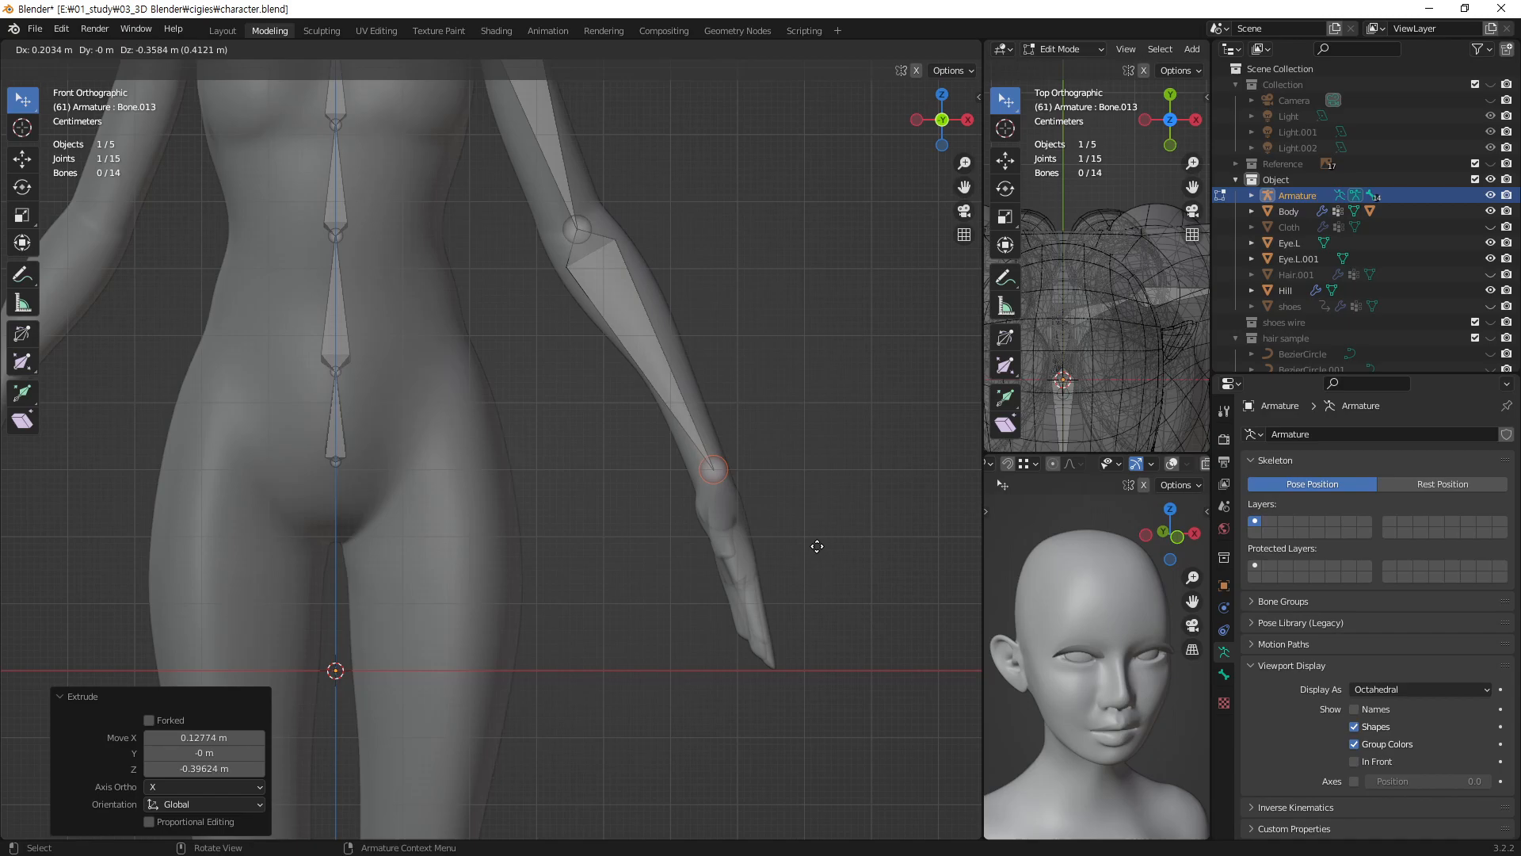
pyautogui.click(817, 546)
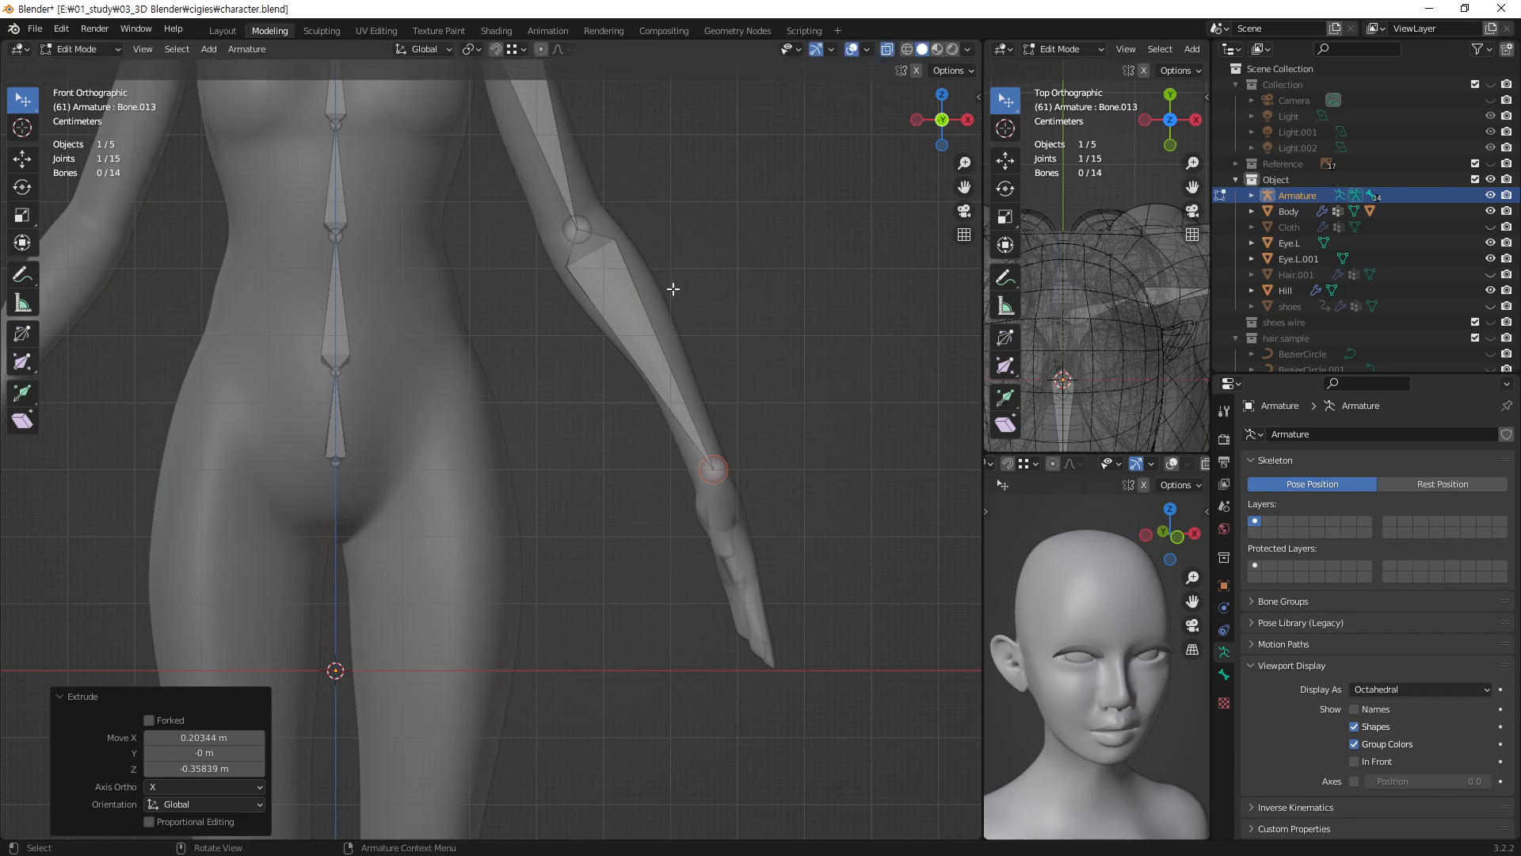
# - Select the upper arm bone and sketch annotation circles around the shoulder, elbow and wrist joints
pyautogui.scroll(-3, 645, 282)
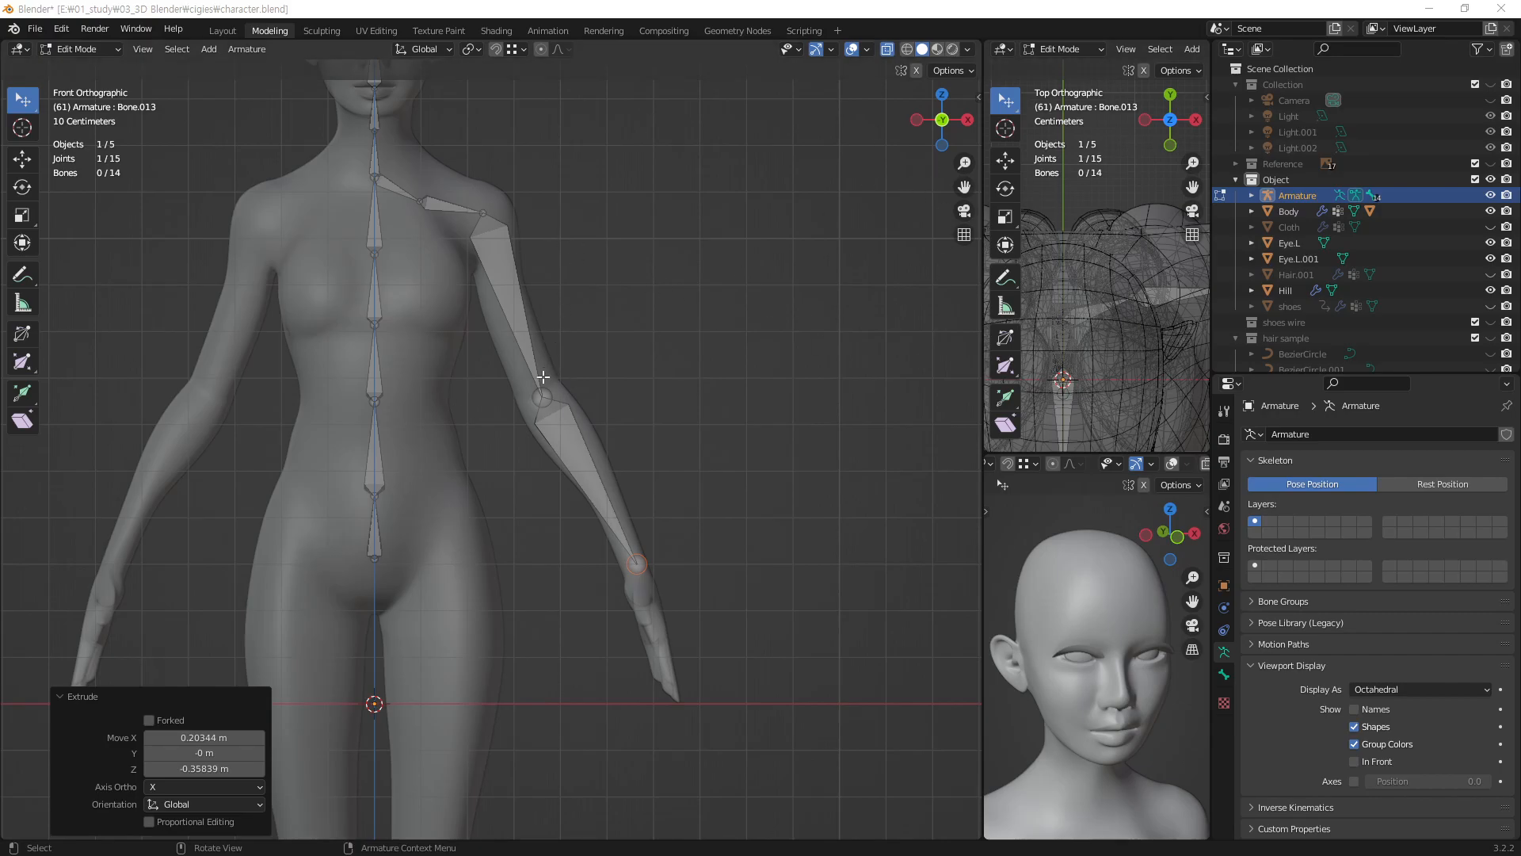
pyautogui.click(484, 266)
pyautogui.keyDown('shift'); pyautogui.moveTo(518, 235); pyautogui.dragTo(434, 329, button='middle'); pyautogui.keyUp('shift')
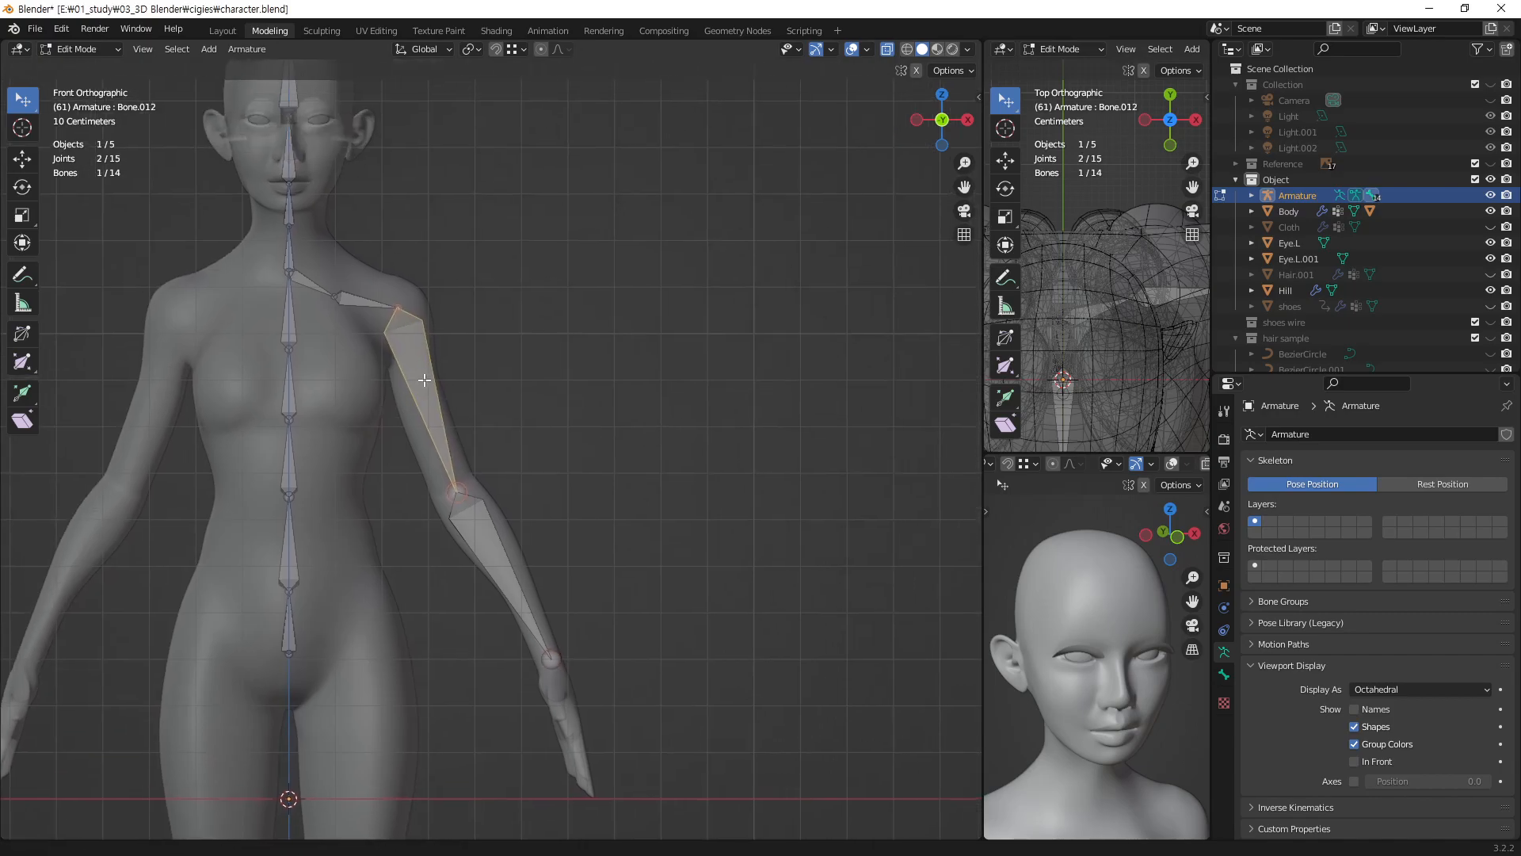
pyautogui.scroll(2, 412, 342)
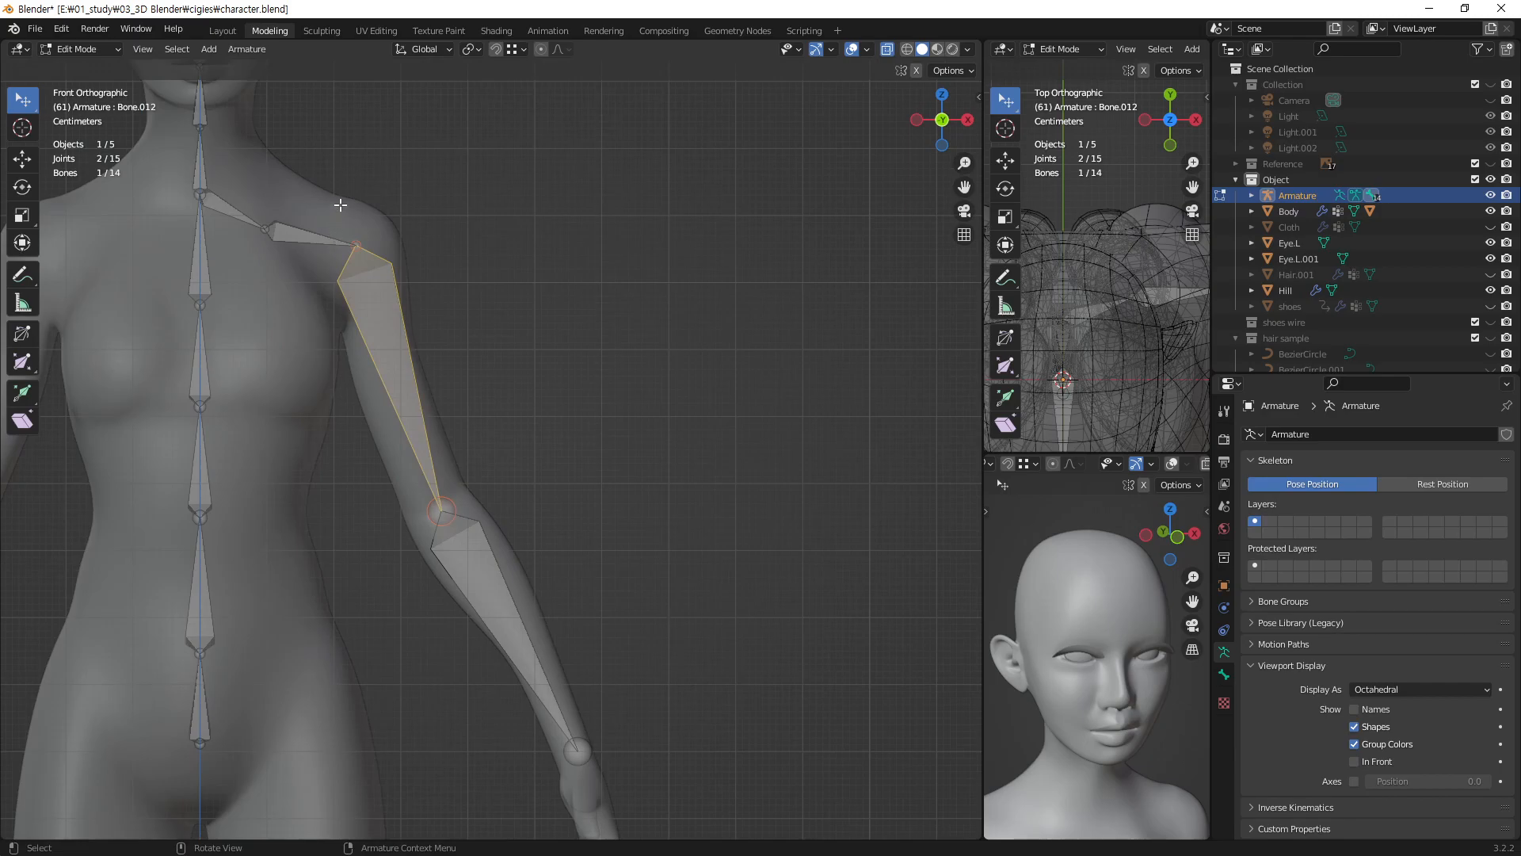
pyautogui.click(22, 275)
pyautogui.moveTo(354, 187)
pyautogui.mouseDown()
pyautogui.moveTo(326, 251)
pyautogui.moveTo(352, 305)
pyautogui.moveTo(400, 311)
pyautogui.moveTo(411, 210)
pyautogui.moveTo(362, 180)
pyautogui.mouseUp()
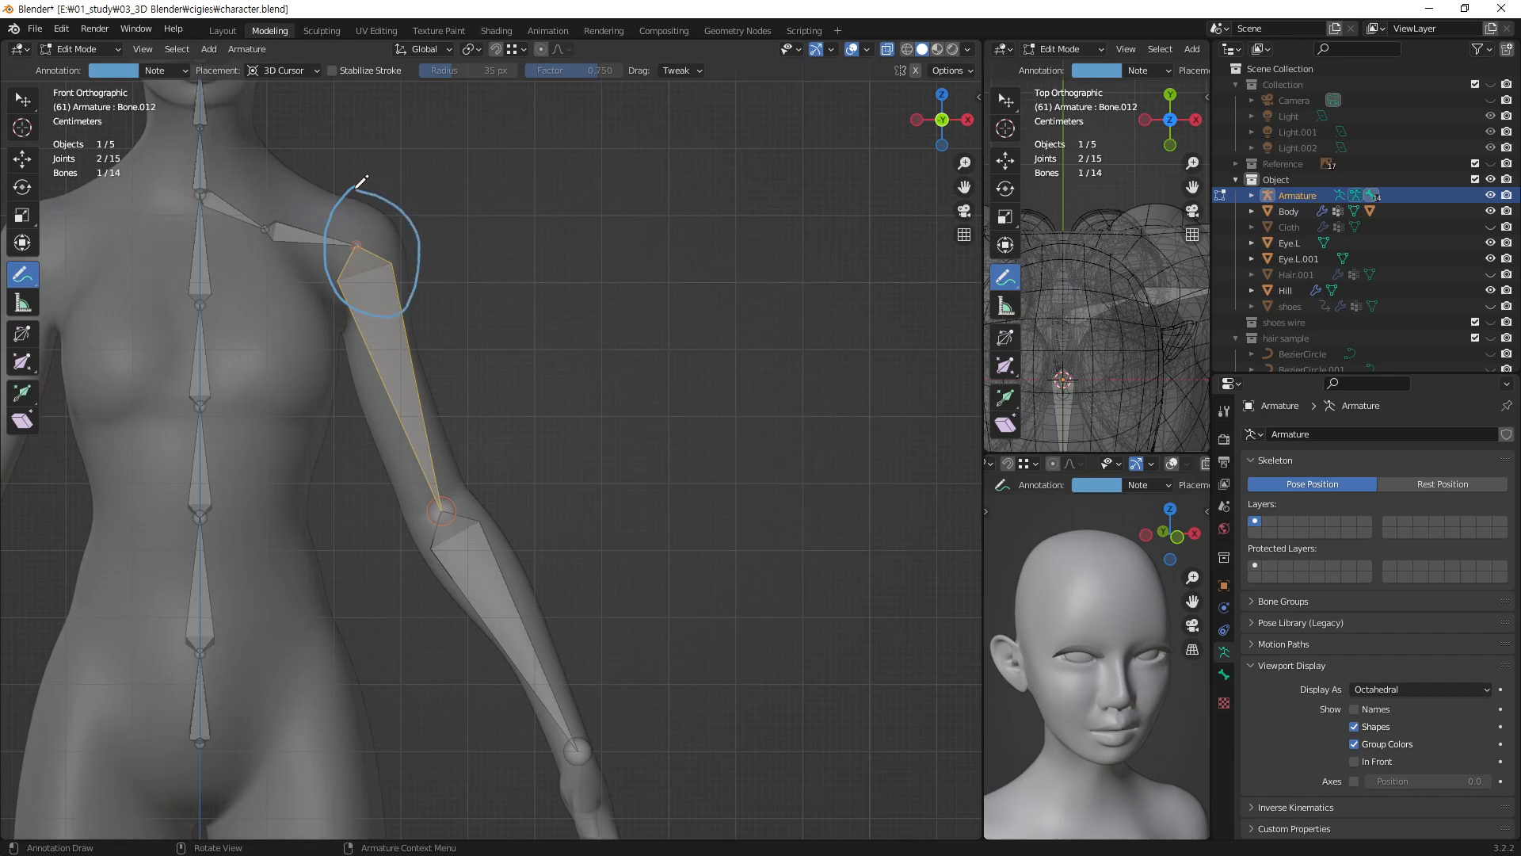
pyautogui.moveTo(468, 460)
pyautogui.mouseDown()
pyautogui.moveTo(444, 455)
pyautogui.moveTo(406, 498)
pyautogui.moveTo(429, 545)
pyautogui.moveTo(481, 533)
pyautogui.moveTo(460, 459)
pyautogui.mouseUp()
pyautogui.moveTo(566, 723)
pyautogui.mouseDown()
pyautogui.moveTo(552, 752)
pyautogui.moveTo(608, 759)
pyautogui.moveTo(579, 717)
pyautogui.moveTo(565, 722)
pyautogui.mouseUp()
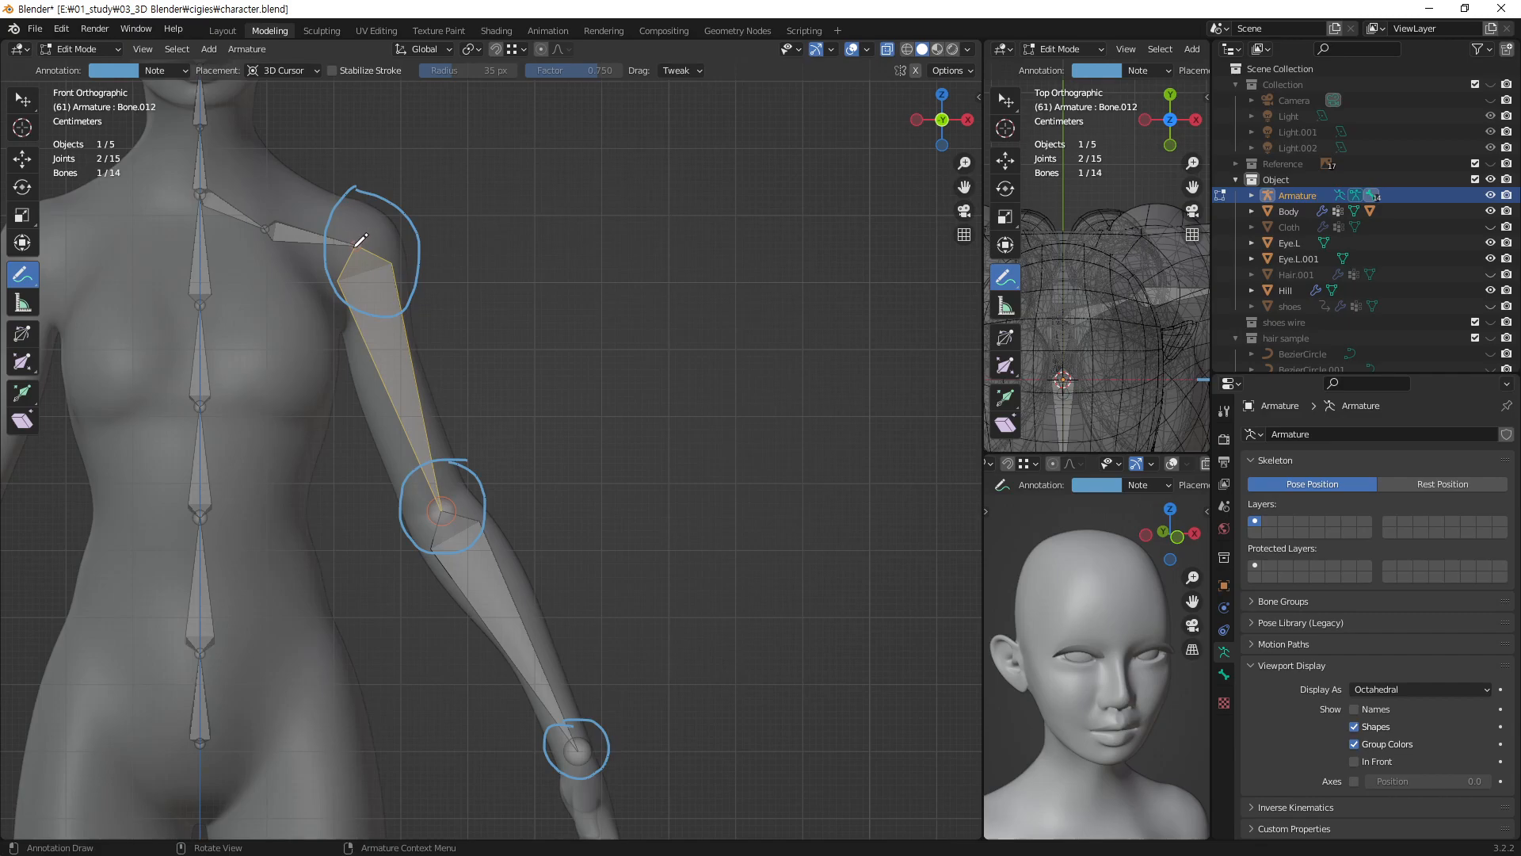
# - Sketch annotation curves along the outside of the upper arm and forearm, with a short tally stroke beside each
pyautogui.moveTo(380, 236)
pyautogui.mouseDown()
pyautogui.moveTo(490, 339)
pyautogui.moveTo(484, 481)
pyautogui.mouseUp()
pyautogui.moveTo(530, 327); pyautogui.dragTo(534, 362)
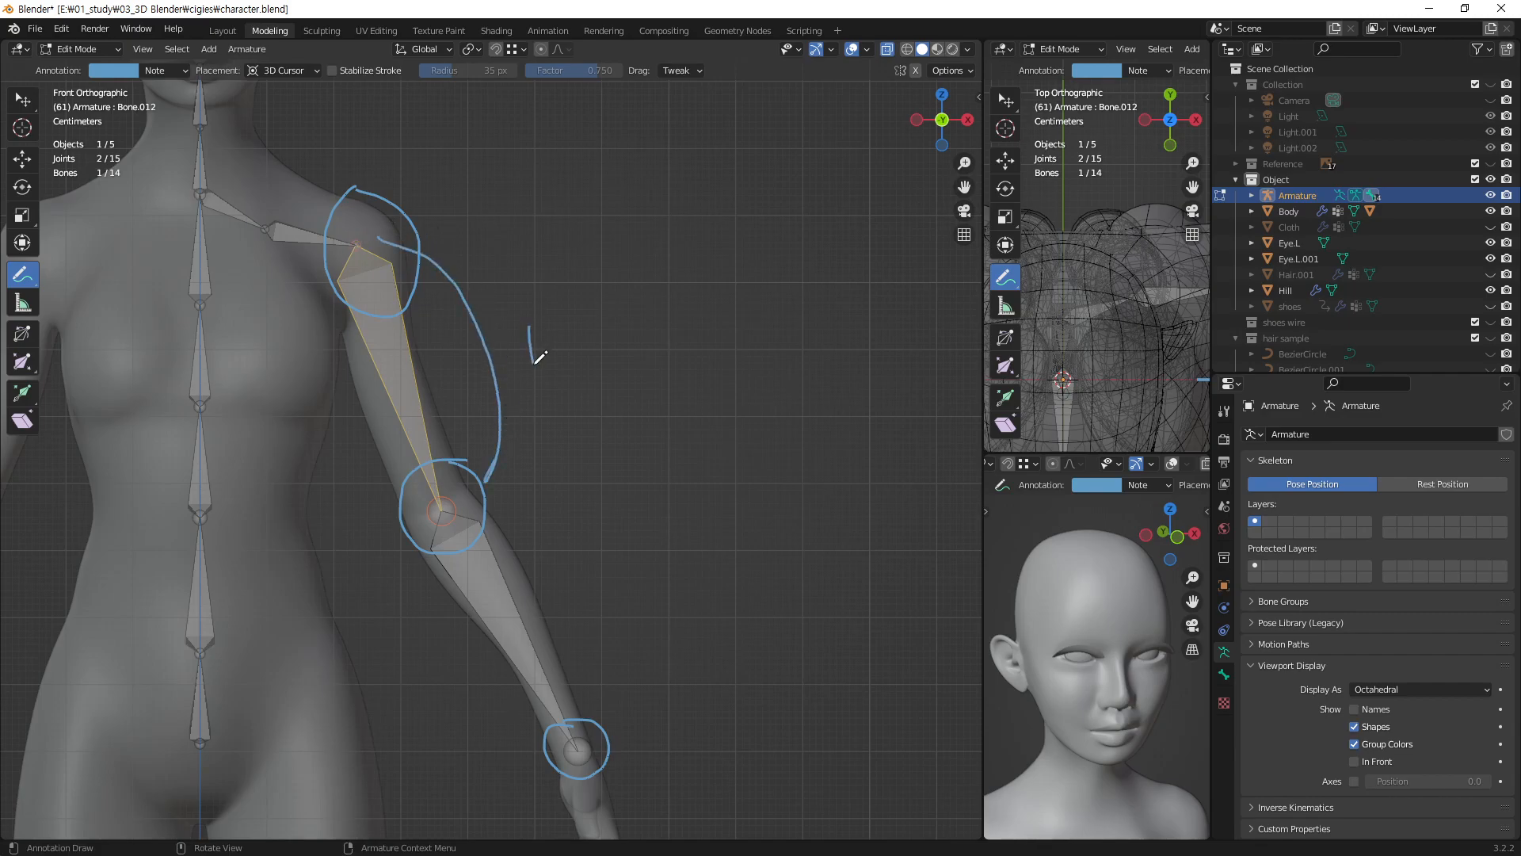
pyautogui.moveTo(473, 500)
pyautogui.mouseDown()
pyautogui.moveTo(554, 534)
pyautogui.moveTo(603, 707)
pyautogui.mouseUp()
pyautogui.moveTo(616, 555); pyautogui.dragTo(620, 574)
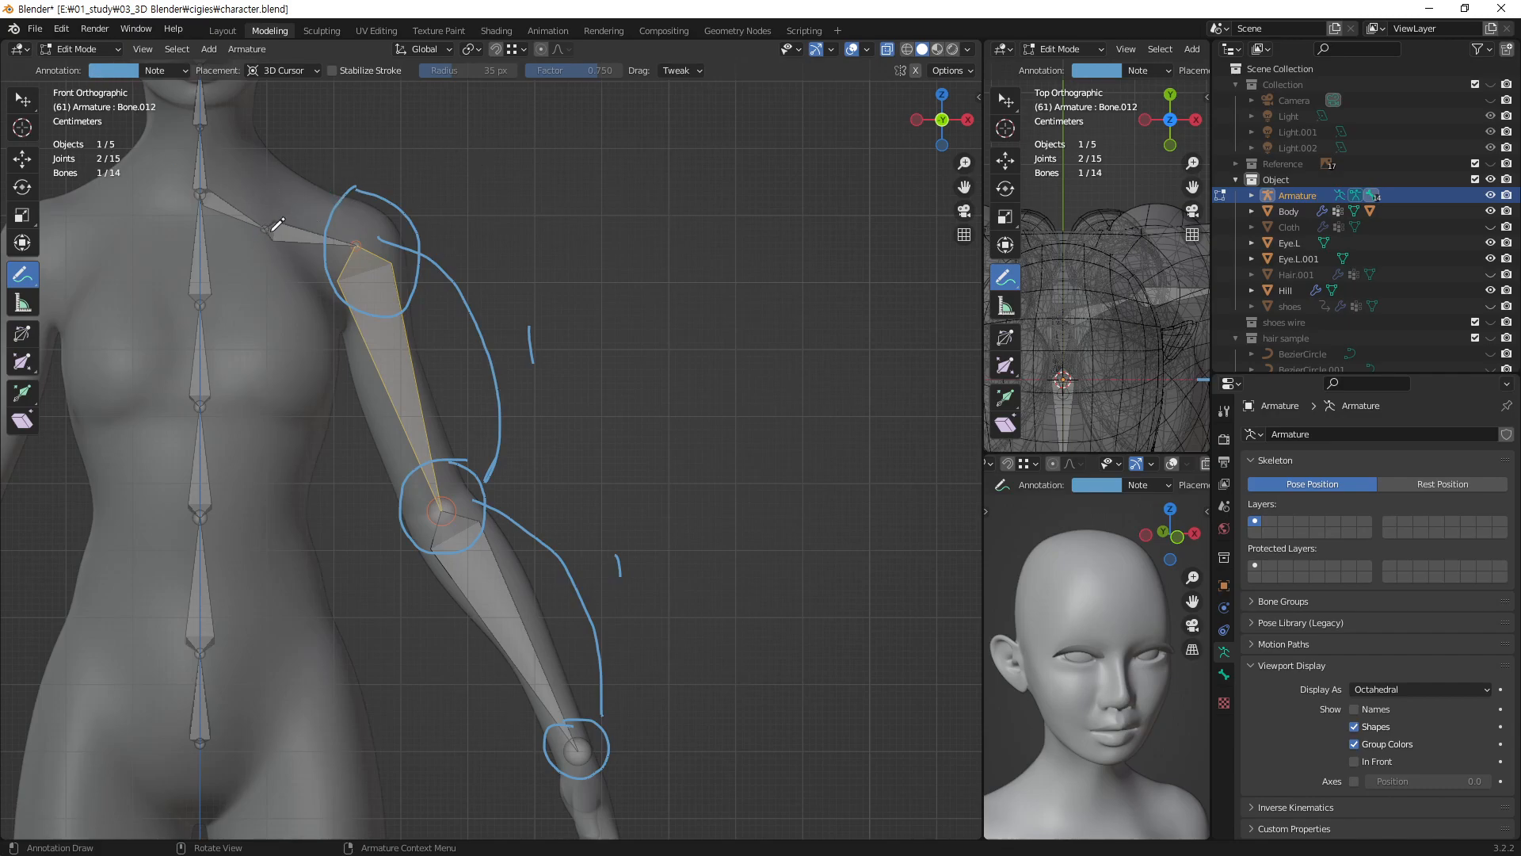
# - Add a second annotation layer and set its colour to red
pyautogui.click(183, 71)
pyautogui.click(267, 120)
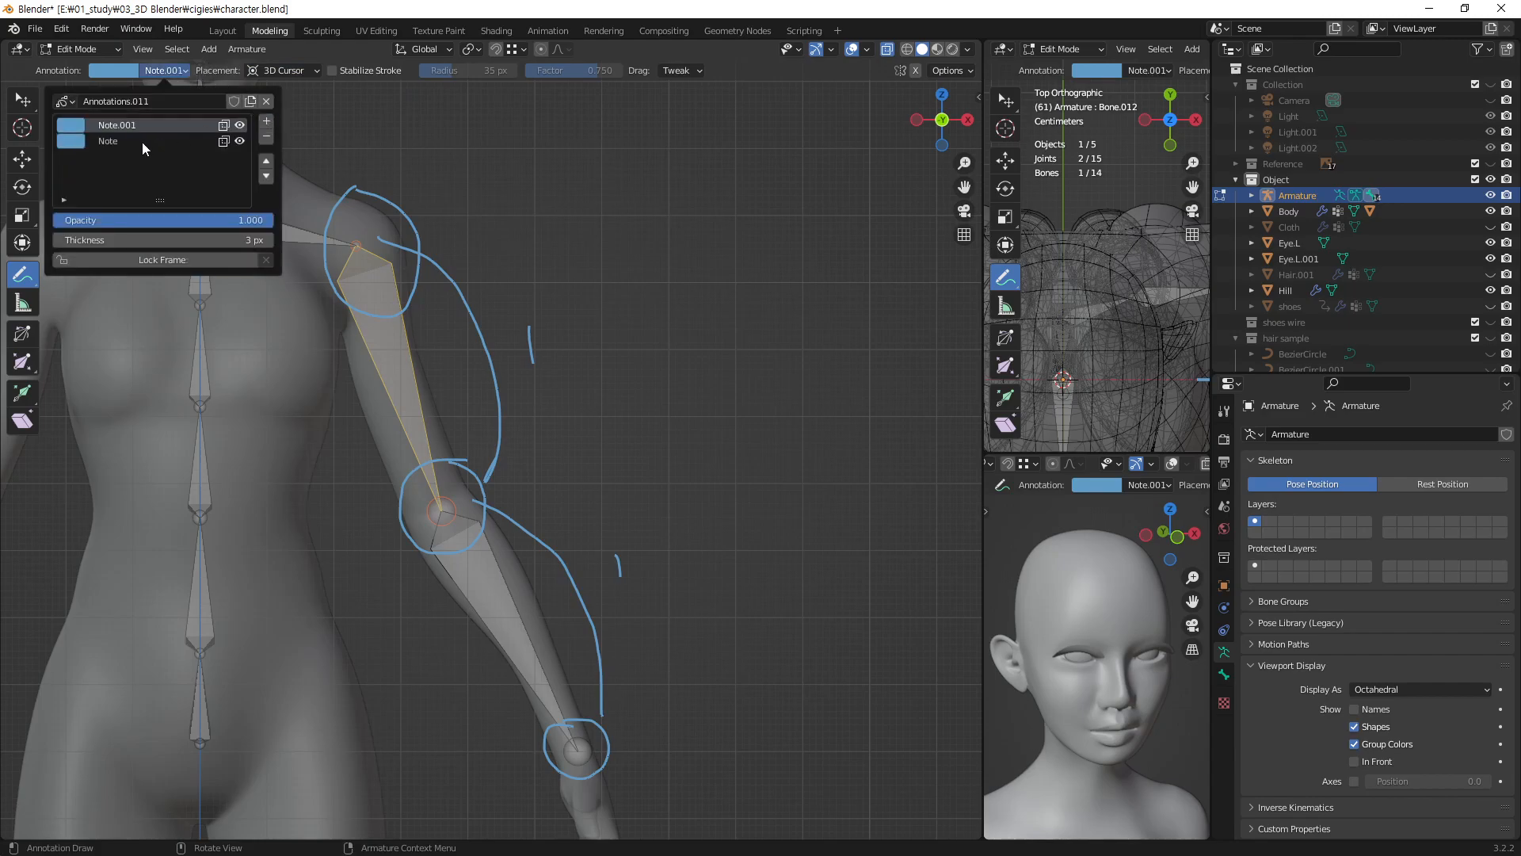
pyautogui.click(72, 128)
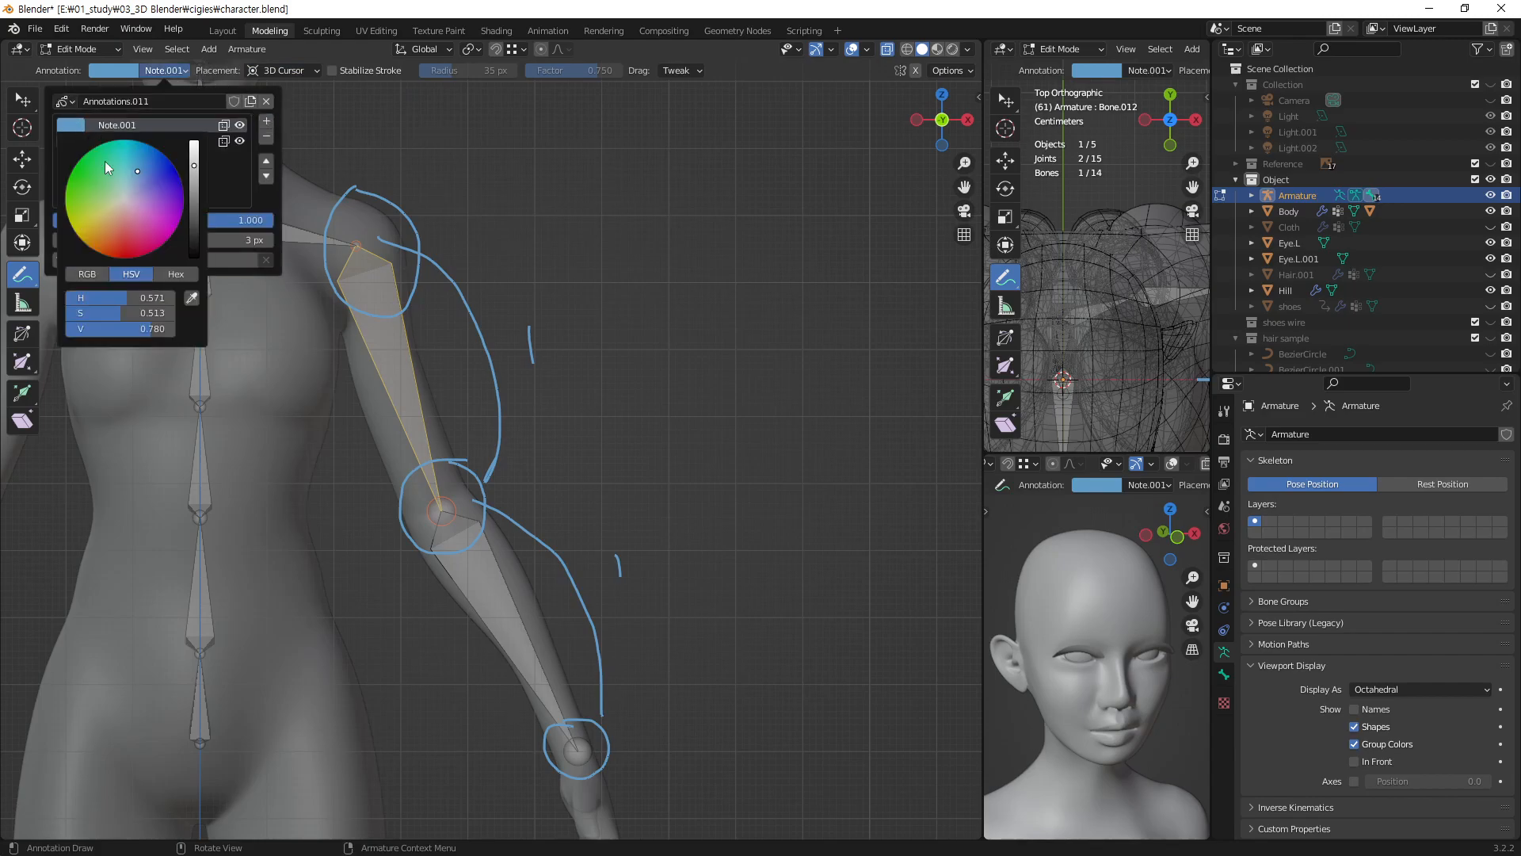
pyautogui.click(93, 237)
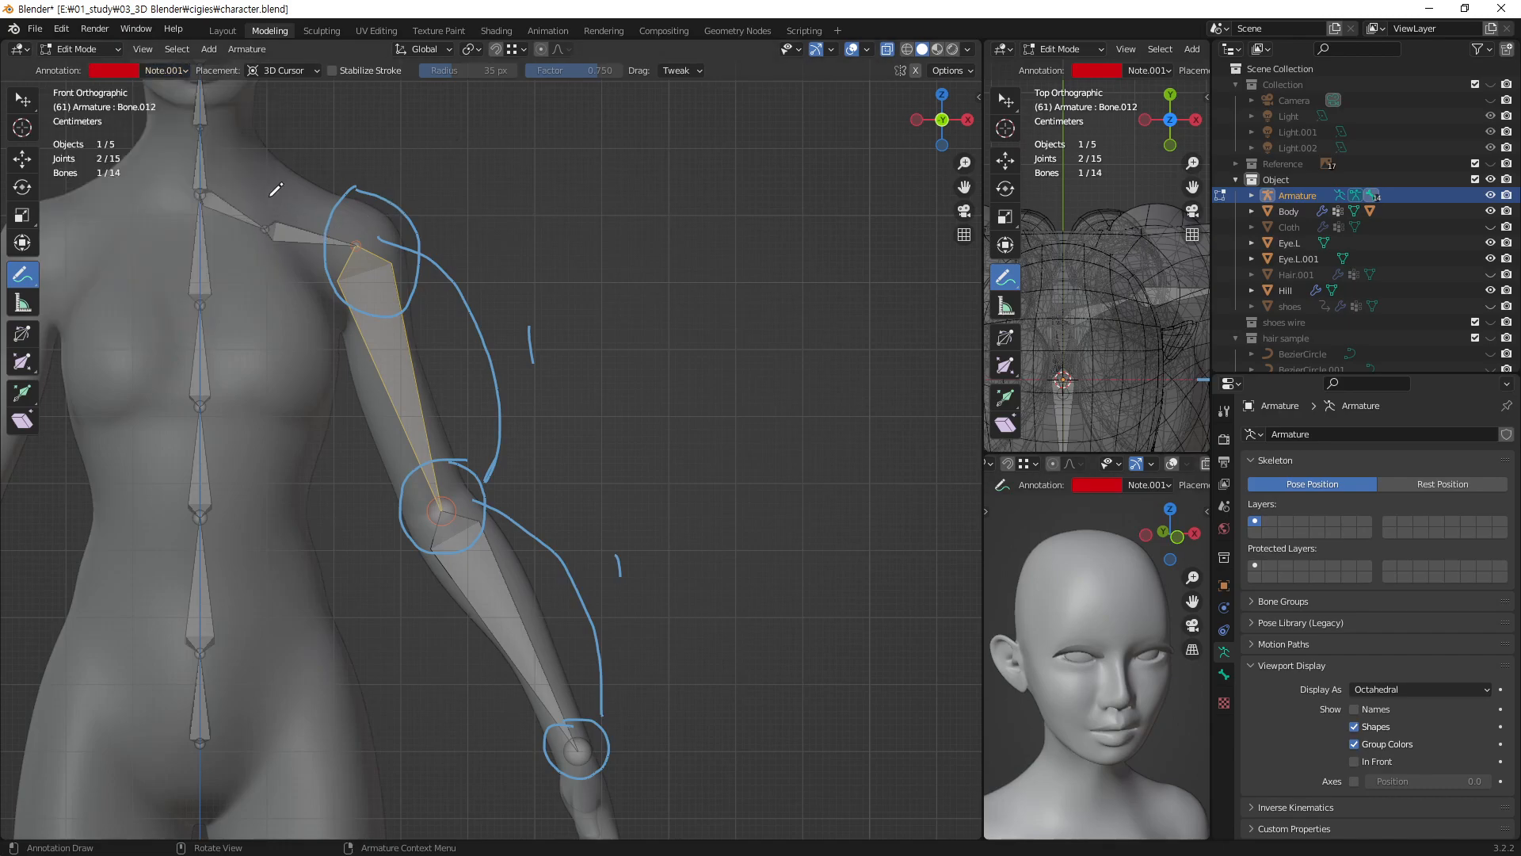
# - Sketch the intended bone chain in red along the arm, with short connector bones at the shoulder, elbow and wrist
pyautogui.moveTo(379, 279)
pyautogui.mouseDown()
pyautogui.moveTo(367, 290)
pyautogui.moveTo(378, 282)
pyautogui.mouseUp()
pyautogui.moveTo(316, 229)
pyautogui.mouseDown()
pyautogui.moveTo(360, 281)
pyautogui.moveTo(331, 226)
pyautogui.mouseUp()
pyautogui.moveTo(439, 491)
pyautogui.mouseDown()
pyautogui.moveTo(433, 474)
pyautogui.moveTo(454, 543)
pyautogui.moveTo(464, 529)
pyautogui.mouseUp()
pyautogui.moveTo(436, 480)
pyautogui.mouseDown()
pyautogui.moveTo(447, 514)
pyautogui.moveTo(466, 496)
pyautogui.moveTo(439, 478)
pyautogui.mouseUp()
pyautogui.moveTo(372, 291)
pyautogui.mouseDown()
pyautogui.moveTo(418, 450)
pyautogui.moveTo(432, 400)
pyautogui.moveTo(370, 283)
pyautogui.mouseUp()
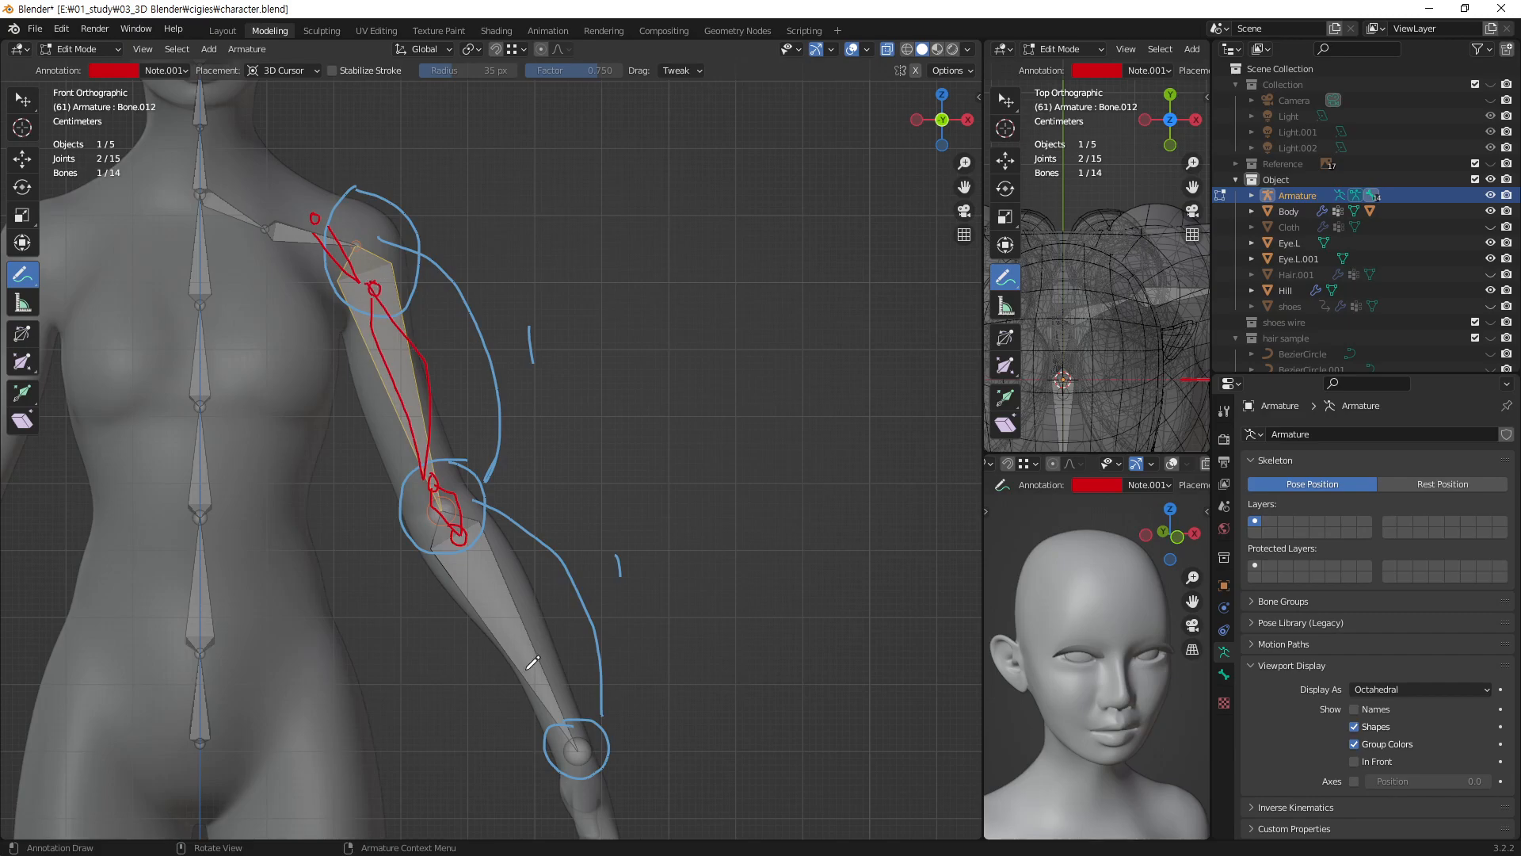
pyautogui.moveTo(459, 532)
pyautogui.mouseDown()
pyautogui.moveTo(466, 594)
pyautogui.moveTo(543, 706)
pyautogui.moveTo(543, 664)
pyautogui.moveTo(473, 531)
pyautogui.moveTo(474, 569)
pyautogui.mouseUp()
pyautogui.moveTo(554, 718); pyautogui.dragTo(545, 721)
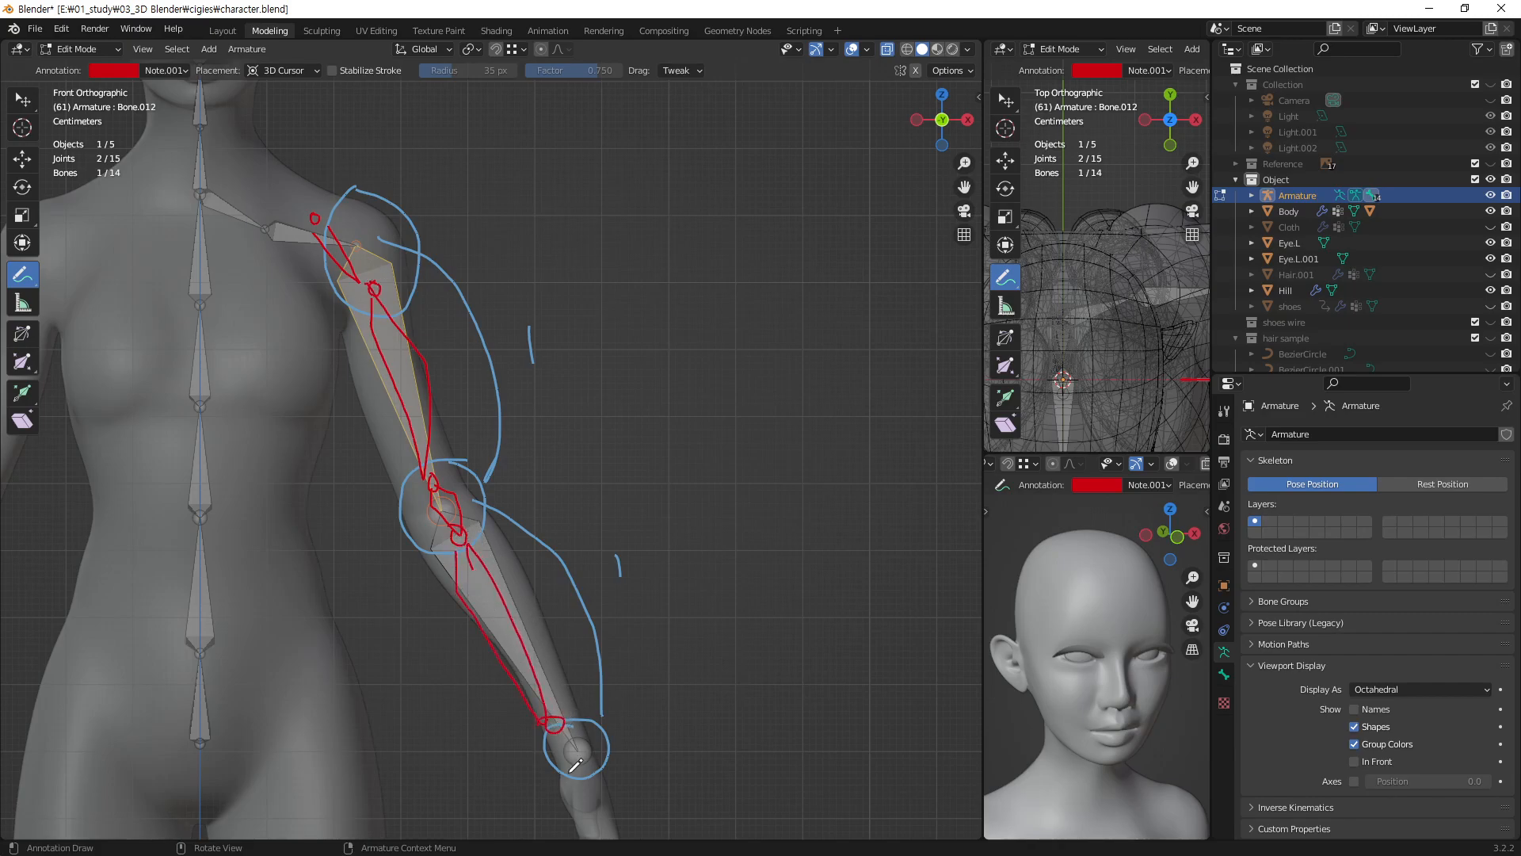
pyautogui.moveTo(575, 775); pyautogui.dragTo(555, 722)
# - Remove all the annotations from the arm, return to the Select tool and clear the selection
pyautogui.click(186, 66)
pyautogui.click(259, 101)
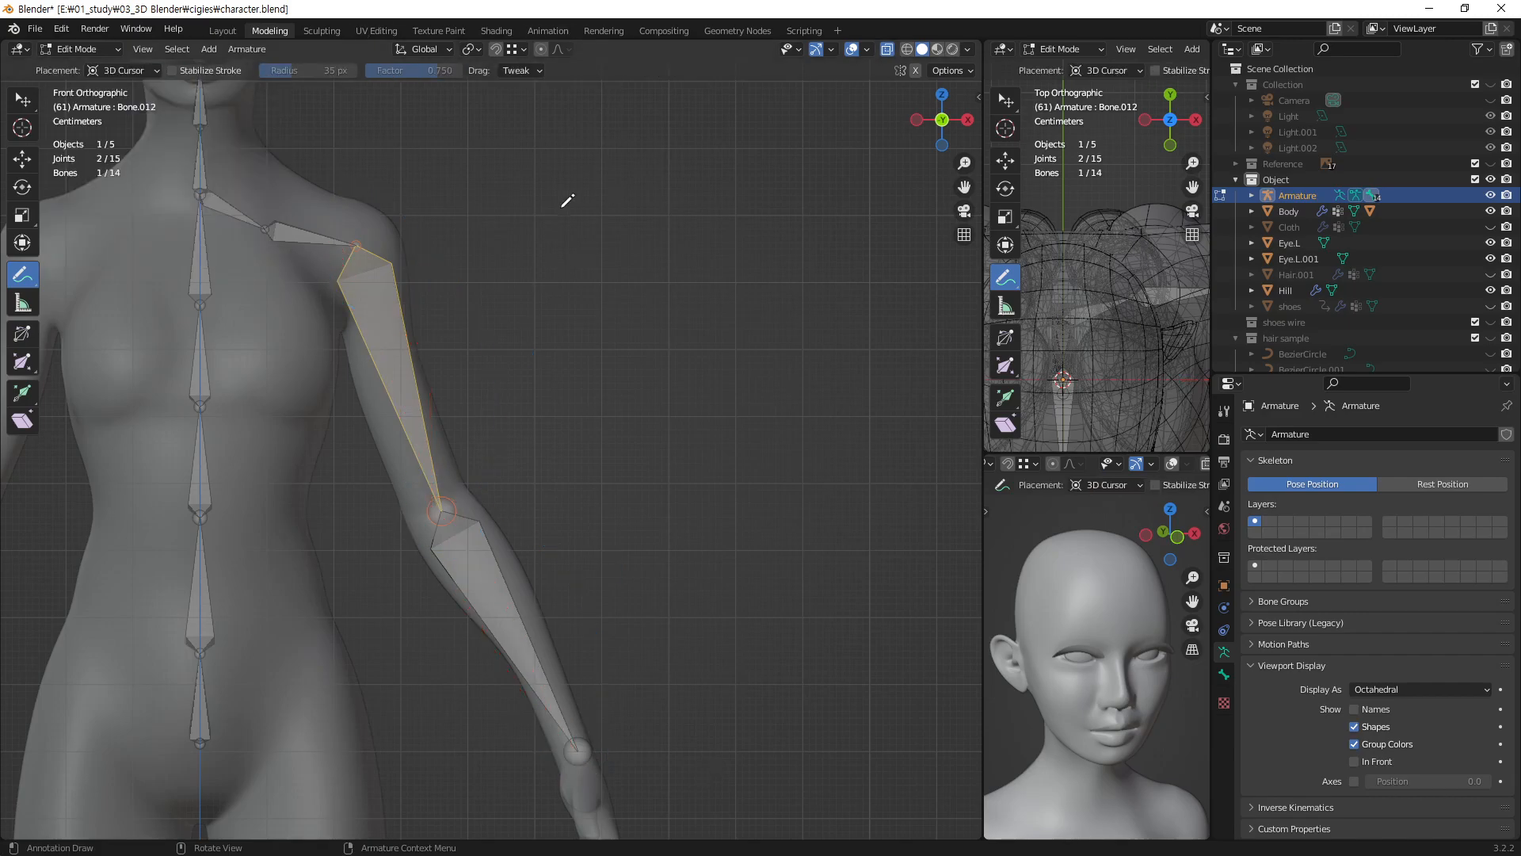
pyautogui.click(22, 99)
pyautogui.click(578, 330)
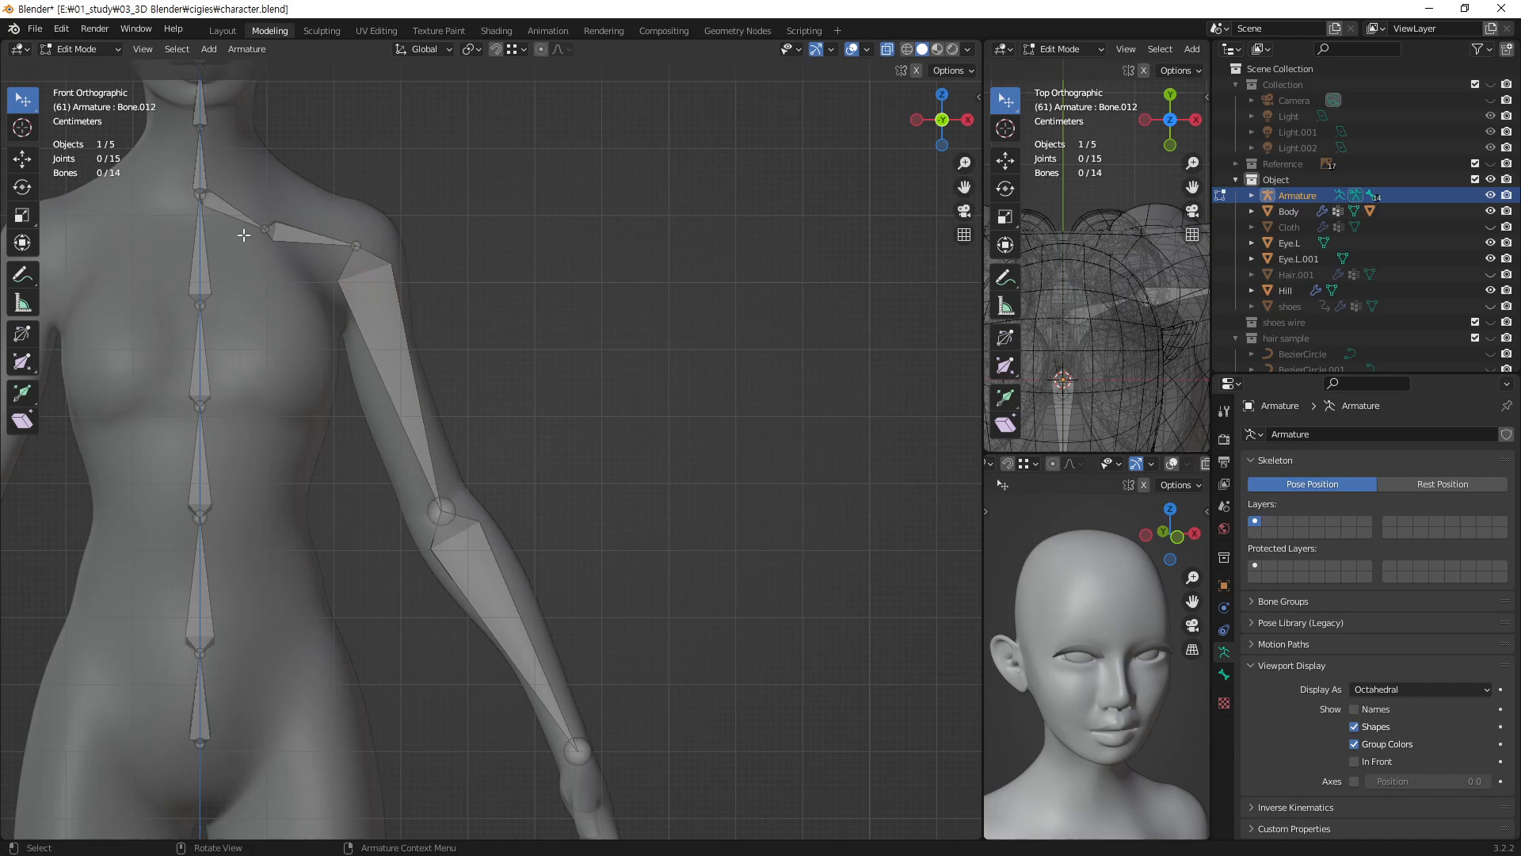
# - Subdivide the upper arm bone with 2 cuts
pyautogui.click(394, 334)
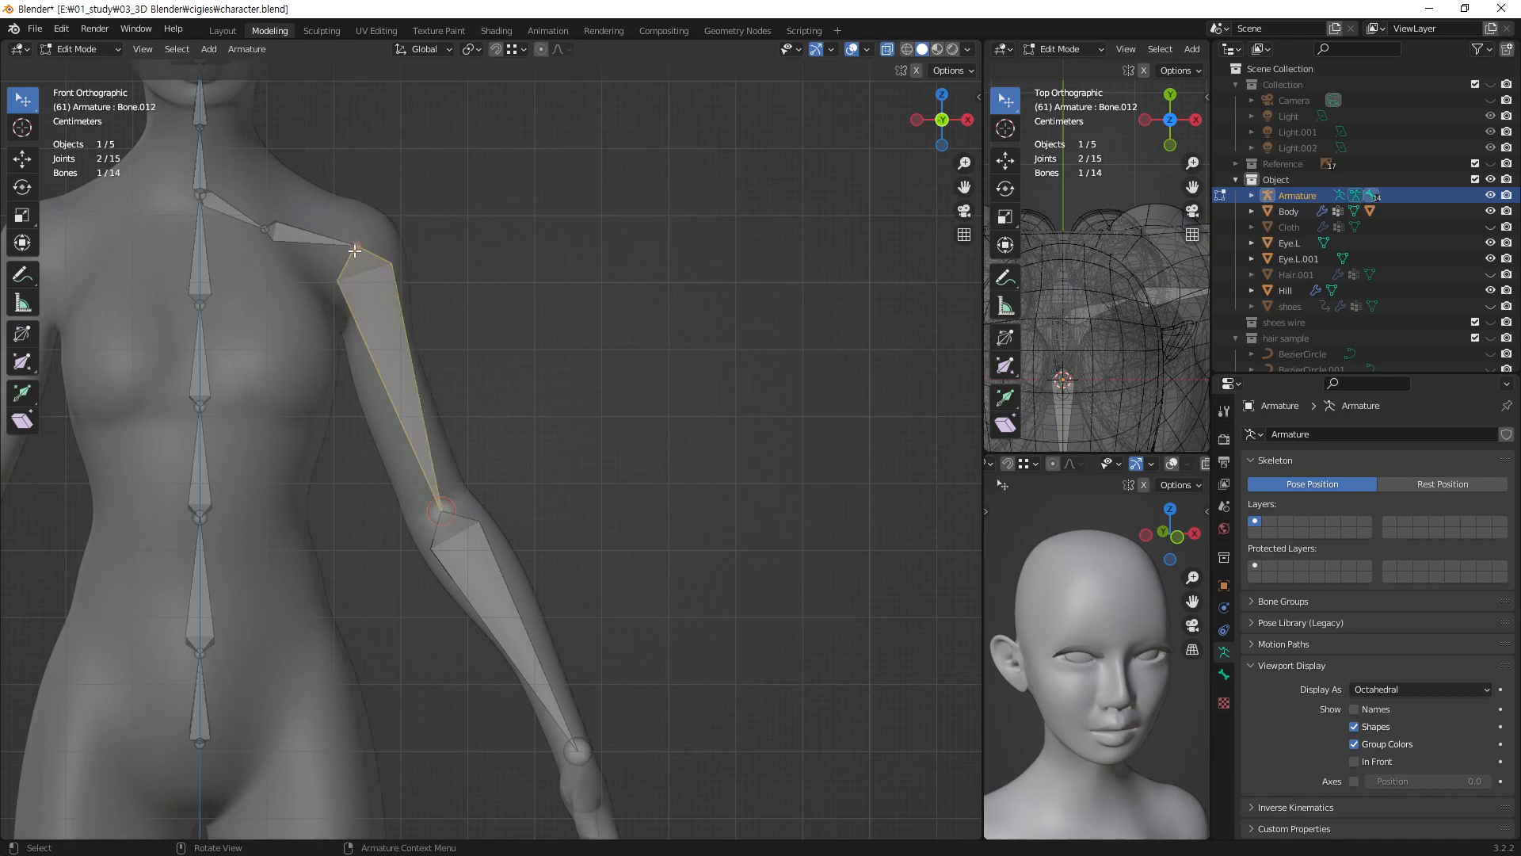
pyautogui.rightClick(392, 322)
pyautogui.click(391, 319)
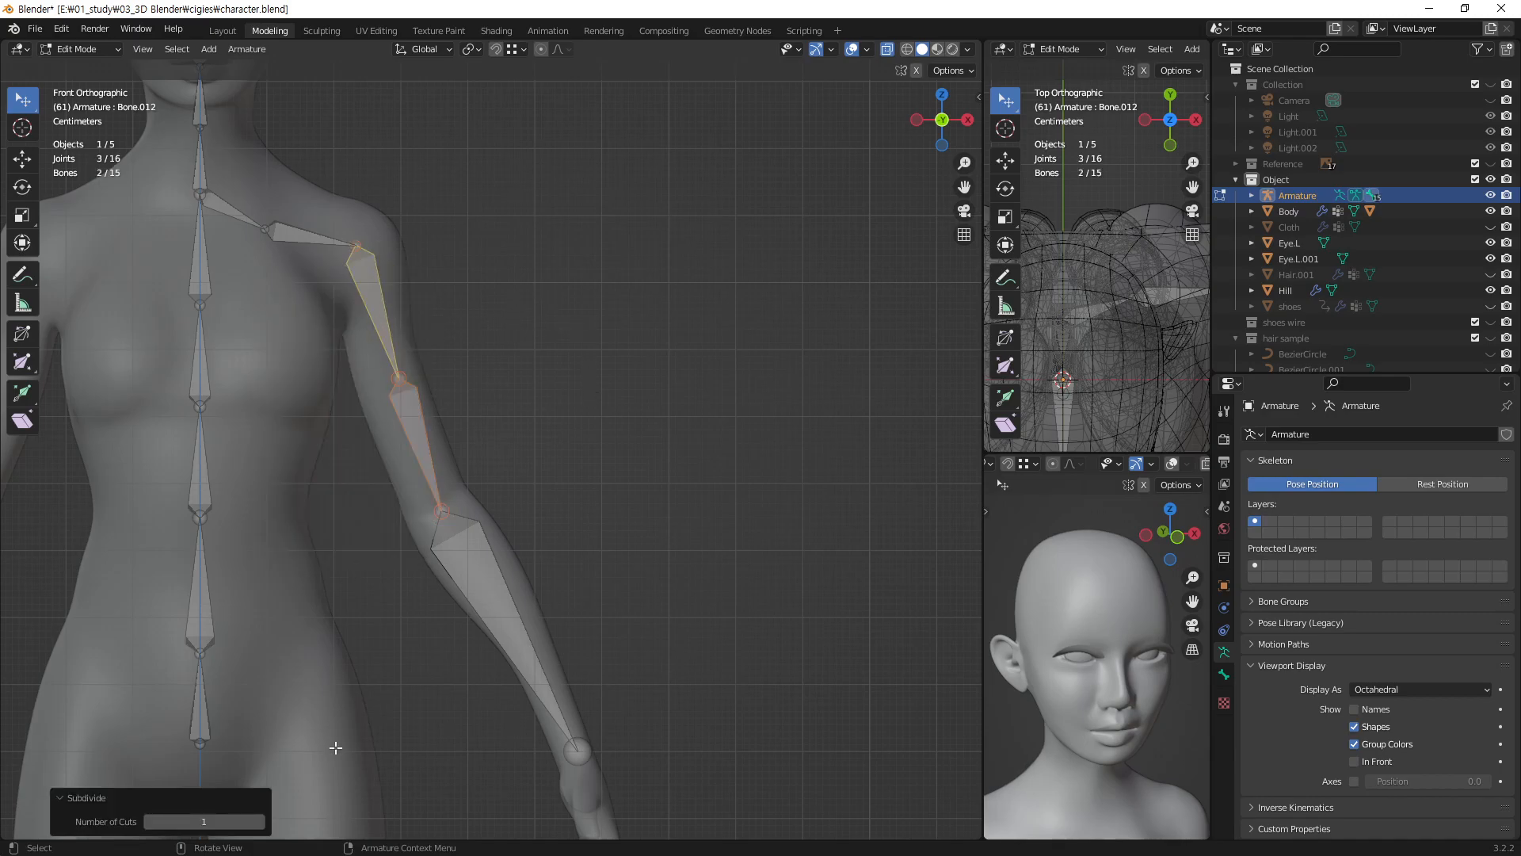
pyautogui.click(255, 821)
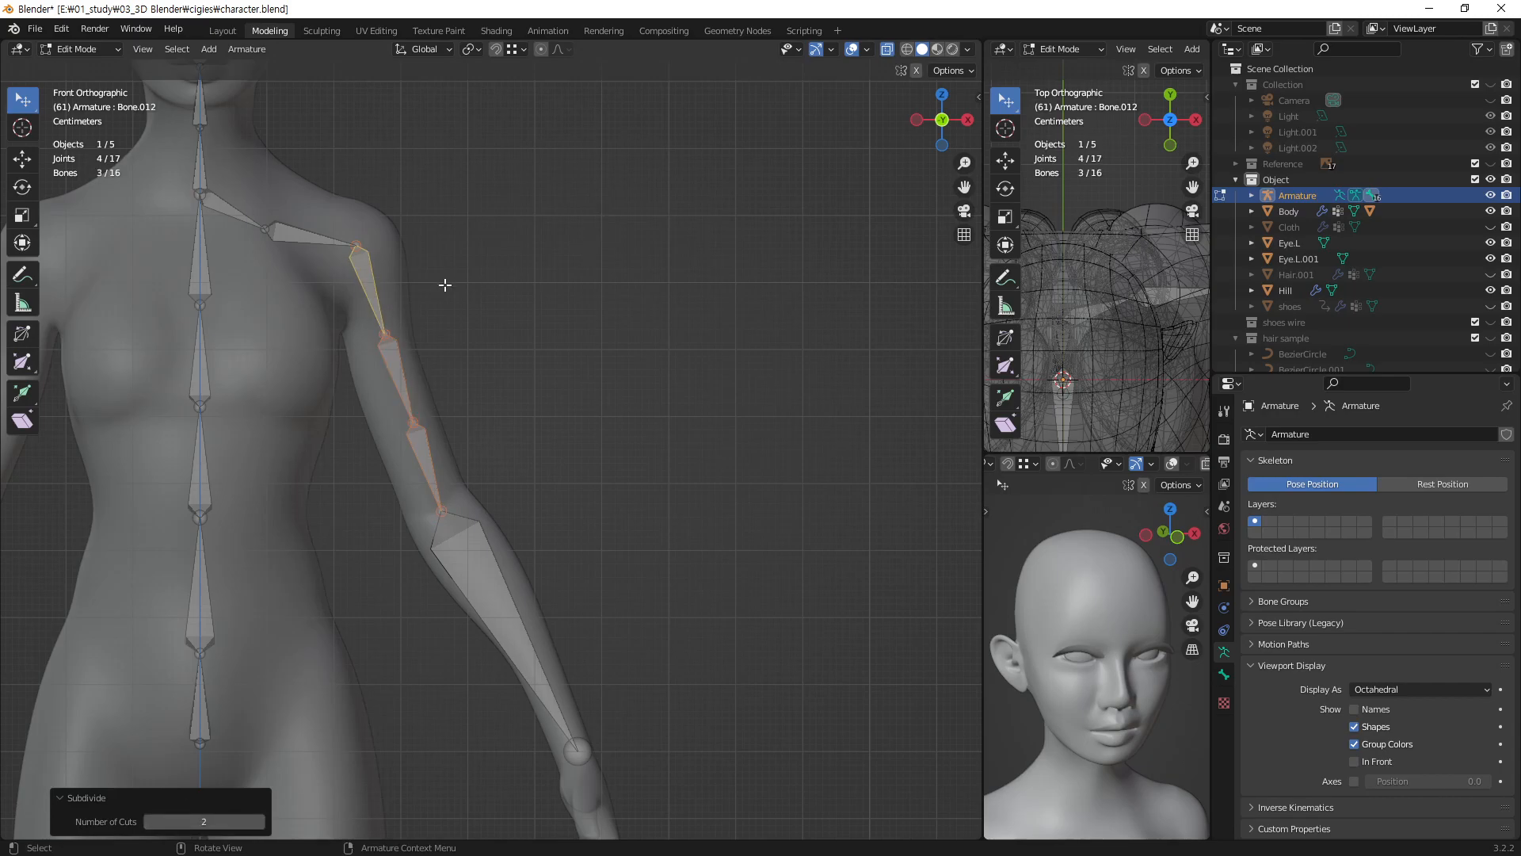
# - Move the outer shoulder joint about 0.035 m inward and raise the upper subdivision joint to armpit height
pyautogui.click(356, 245)
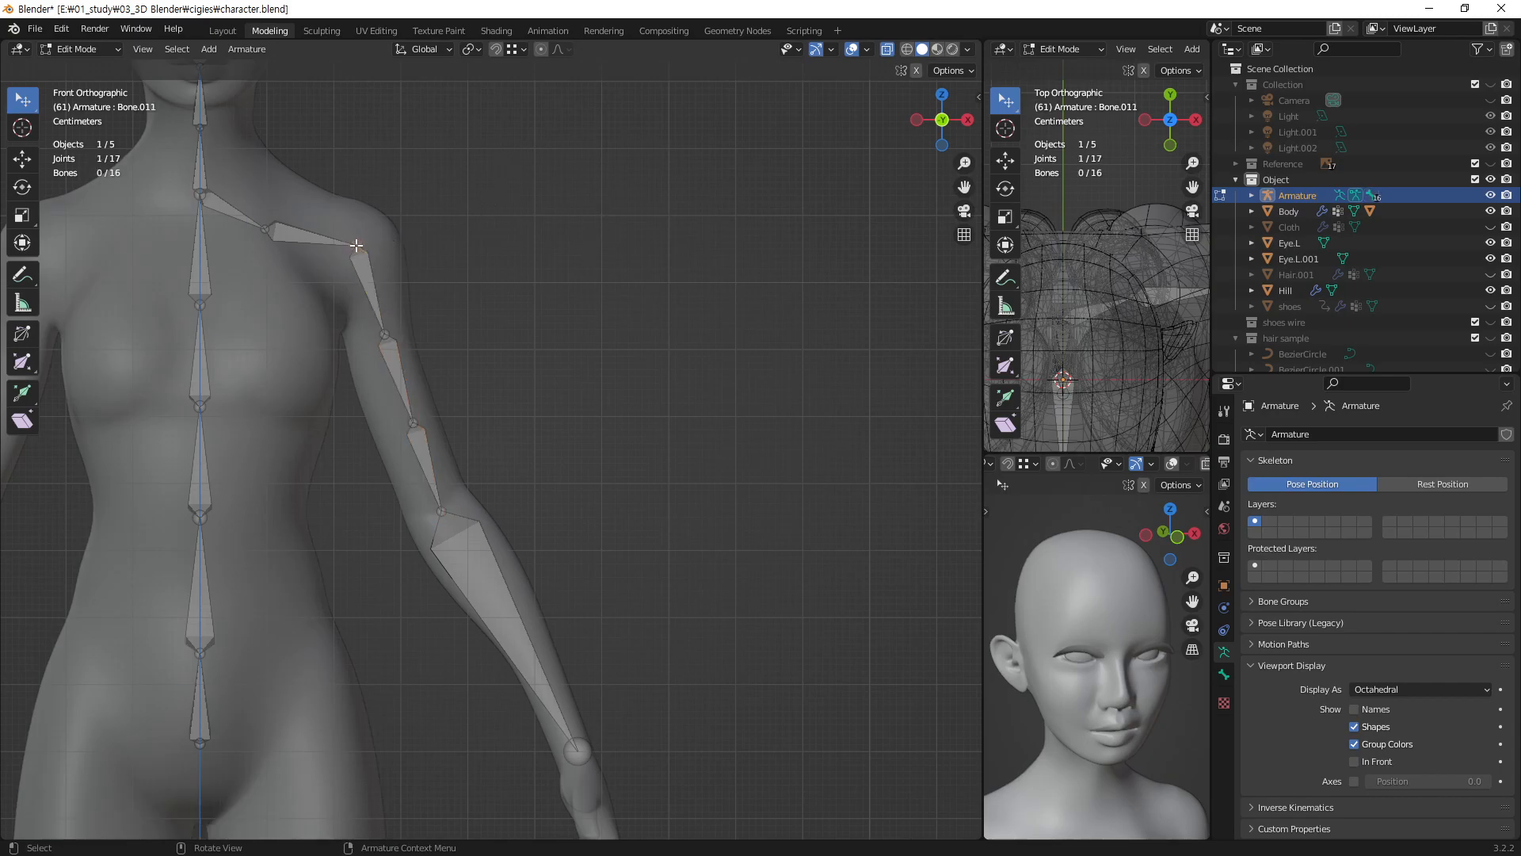
pyautogui.press('g')
pyautogui.click(483, 270)
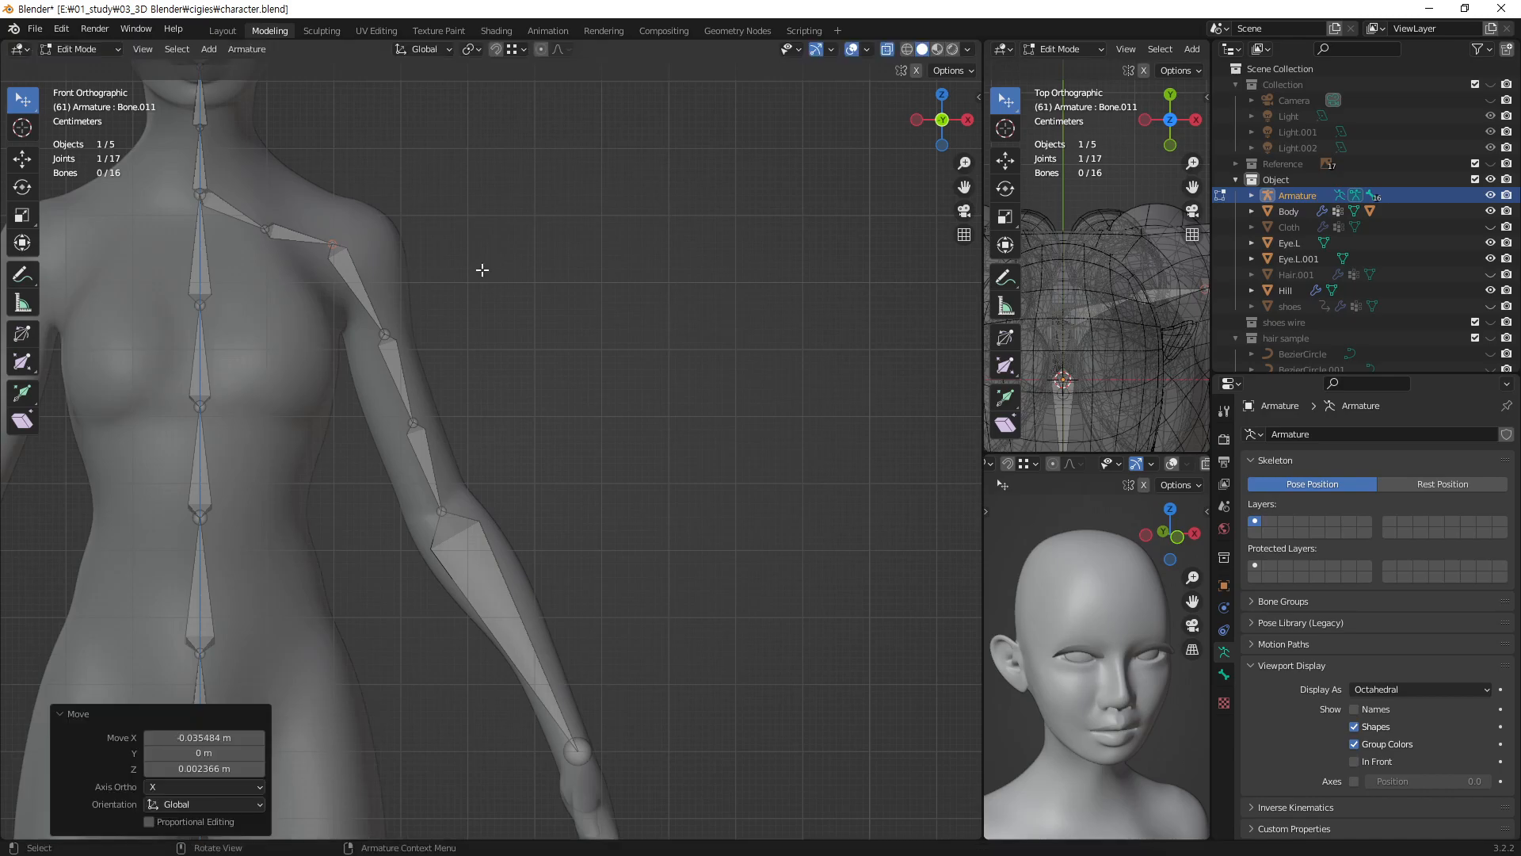
pyautogui.click(384, 334)
pyautogui.press('g')
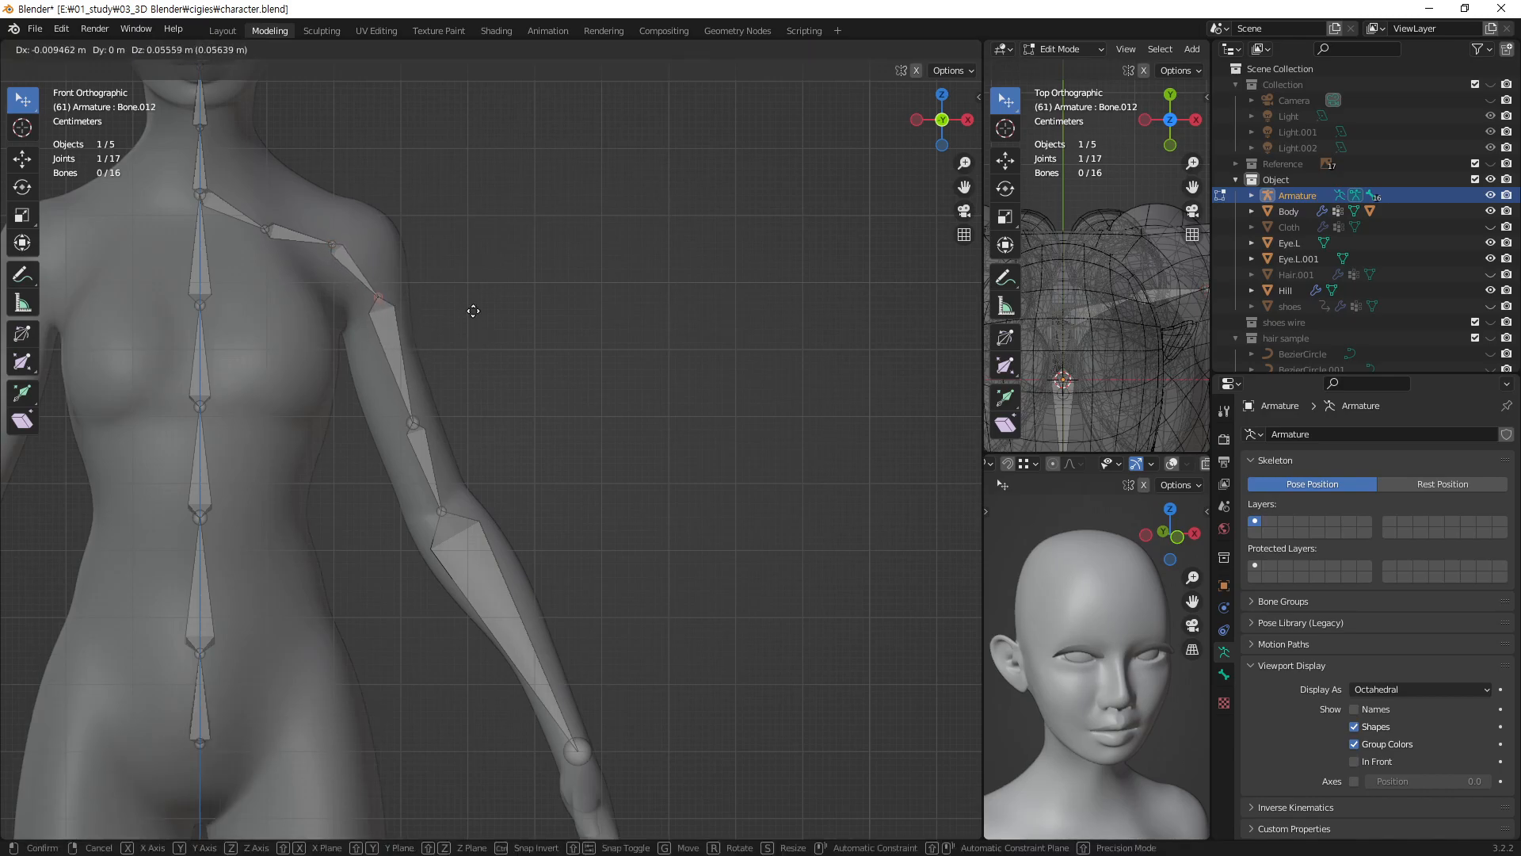
pyautogui.click(468, 305)
# - Fine-tune the outer shoulder joint and shift the joint below it about 0.005 m outward and 0.006 m down
pyautogui.click(337, 247)
pyautogui.press('g')
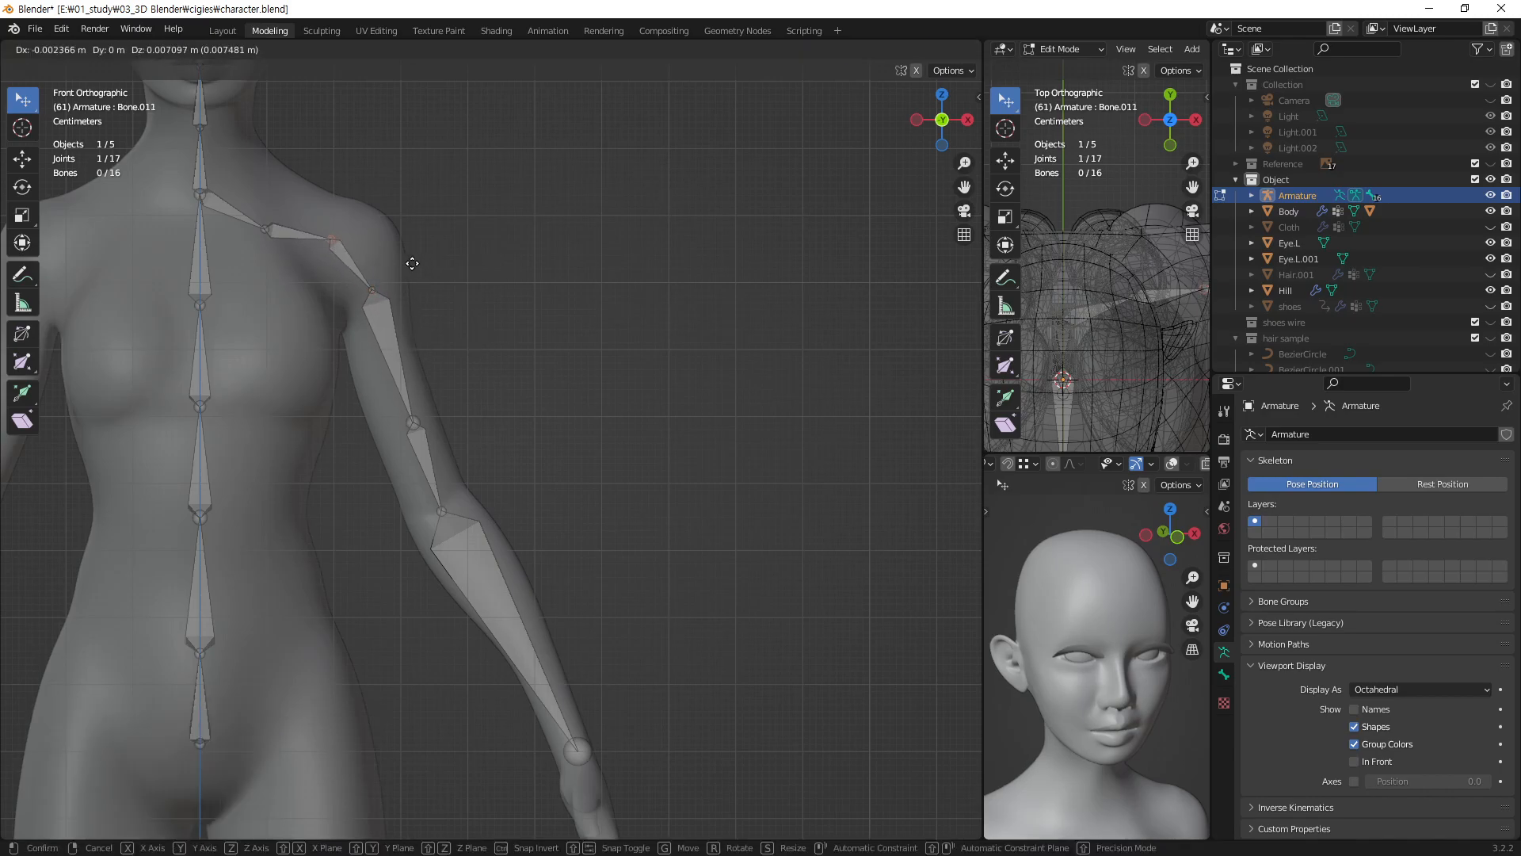
pyautogui.click(412, 266)
pyautogui.click(366, 287)
pyautogui.press('g')
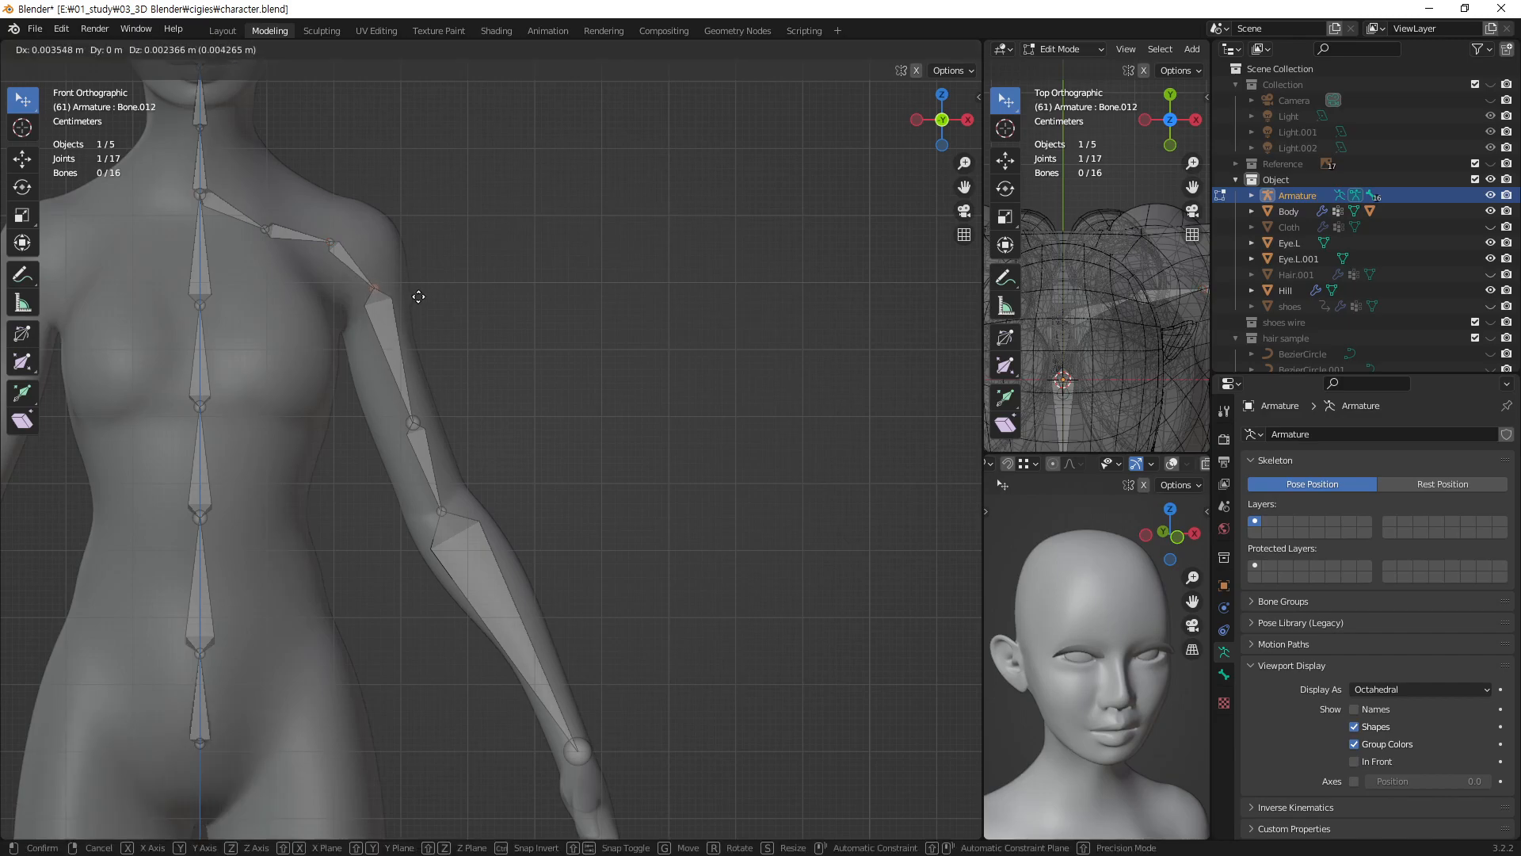
pyautogui.click(420, 302)
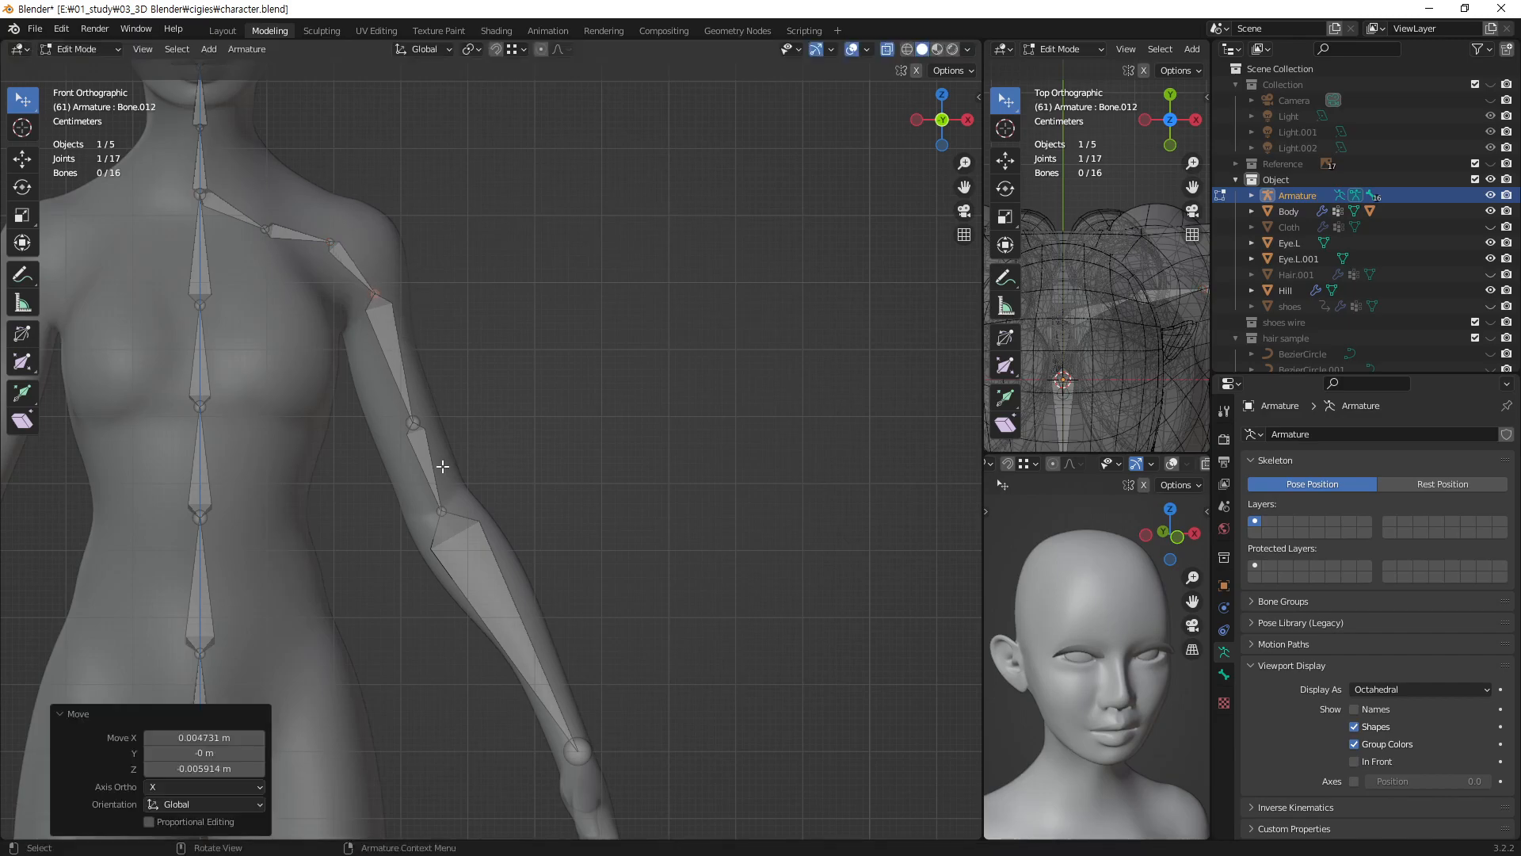
# - Move the lower subdivision joint about 0.1 m down to just above the elbow, and shift the elbow joint slightly outward and down
pyautogui.click(413, 421)
pyautogui.press('g')
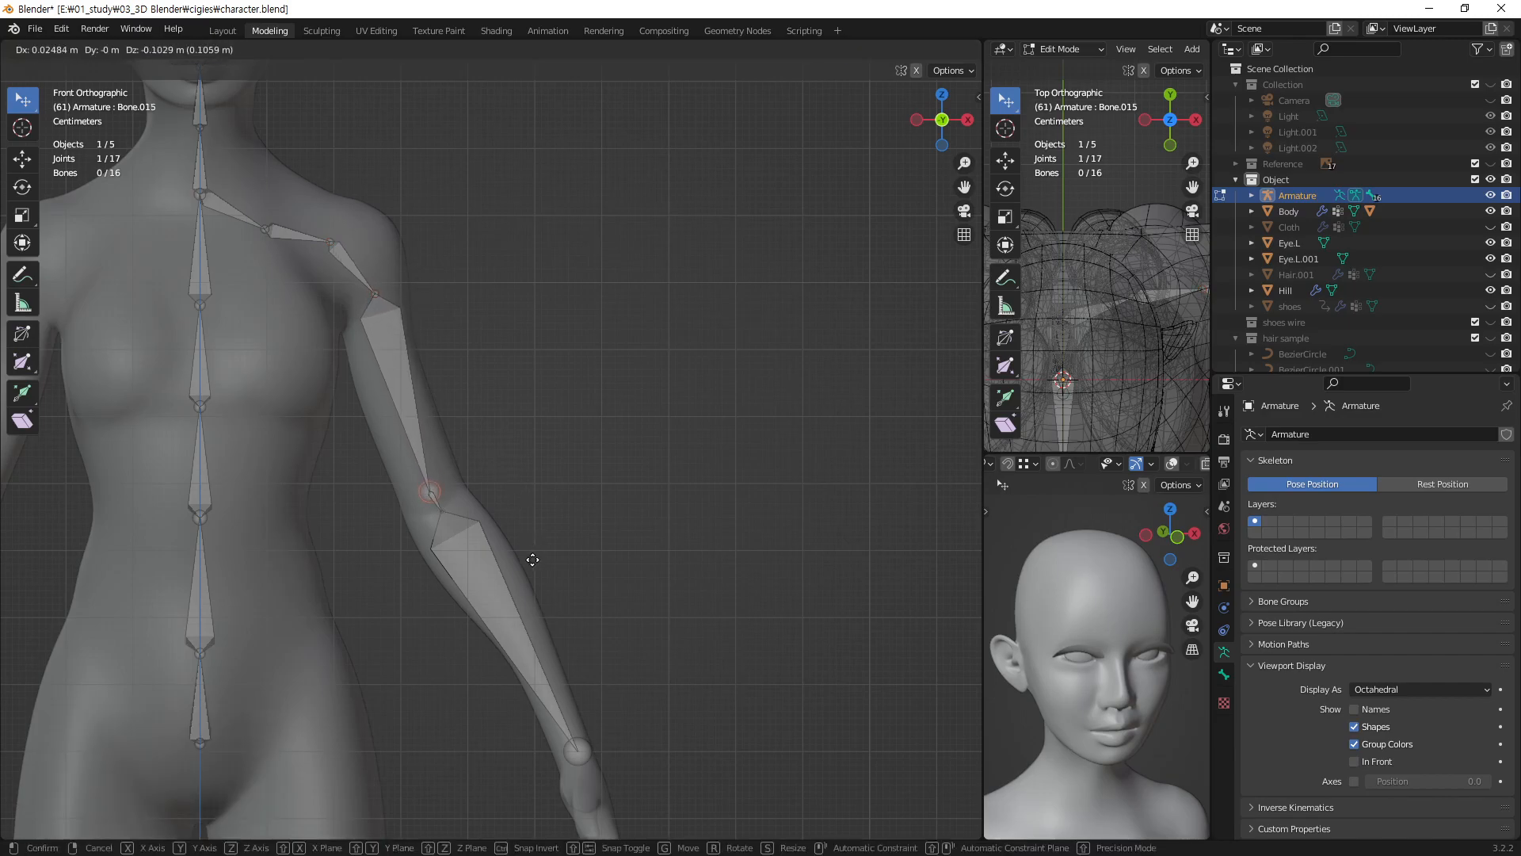
pyautogui.click(529, 560)
pyautogui.click(444, 520)
pyautogui.press('g')
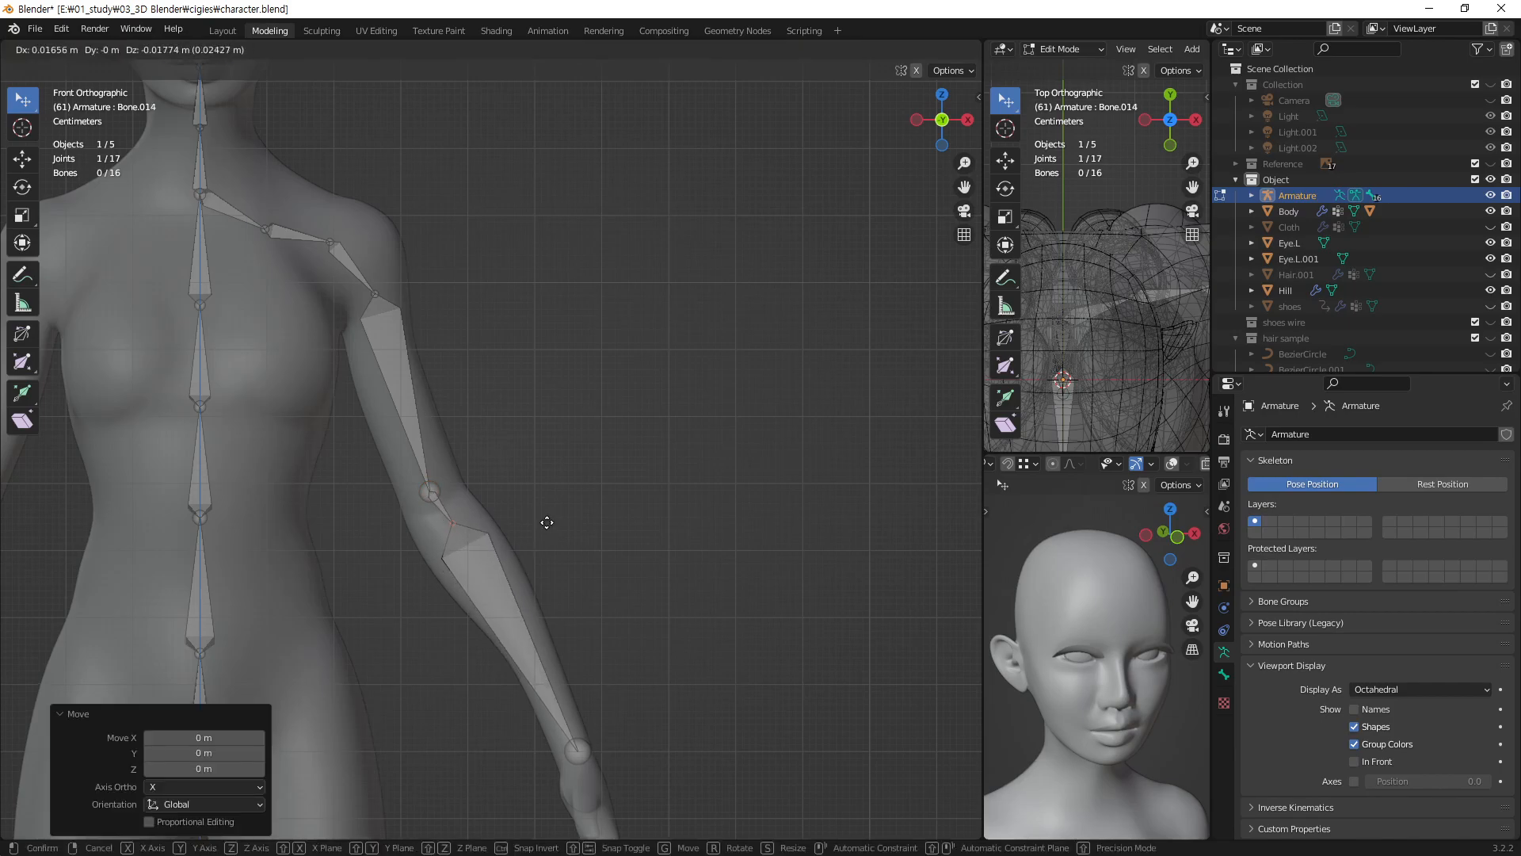
pyautogui.click(544, 522)
# - Nudge the joint just above the elbow and shift the elbow joint about 0.002 m inward and 0.005 m down
pyautogui.click(437, 489)
pyautogui.press('g')
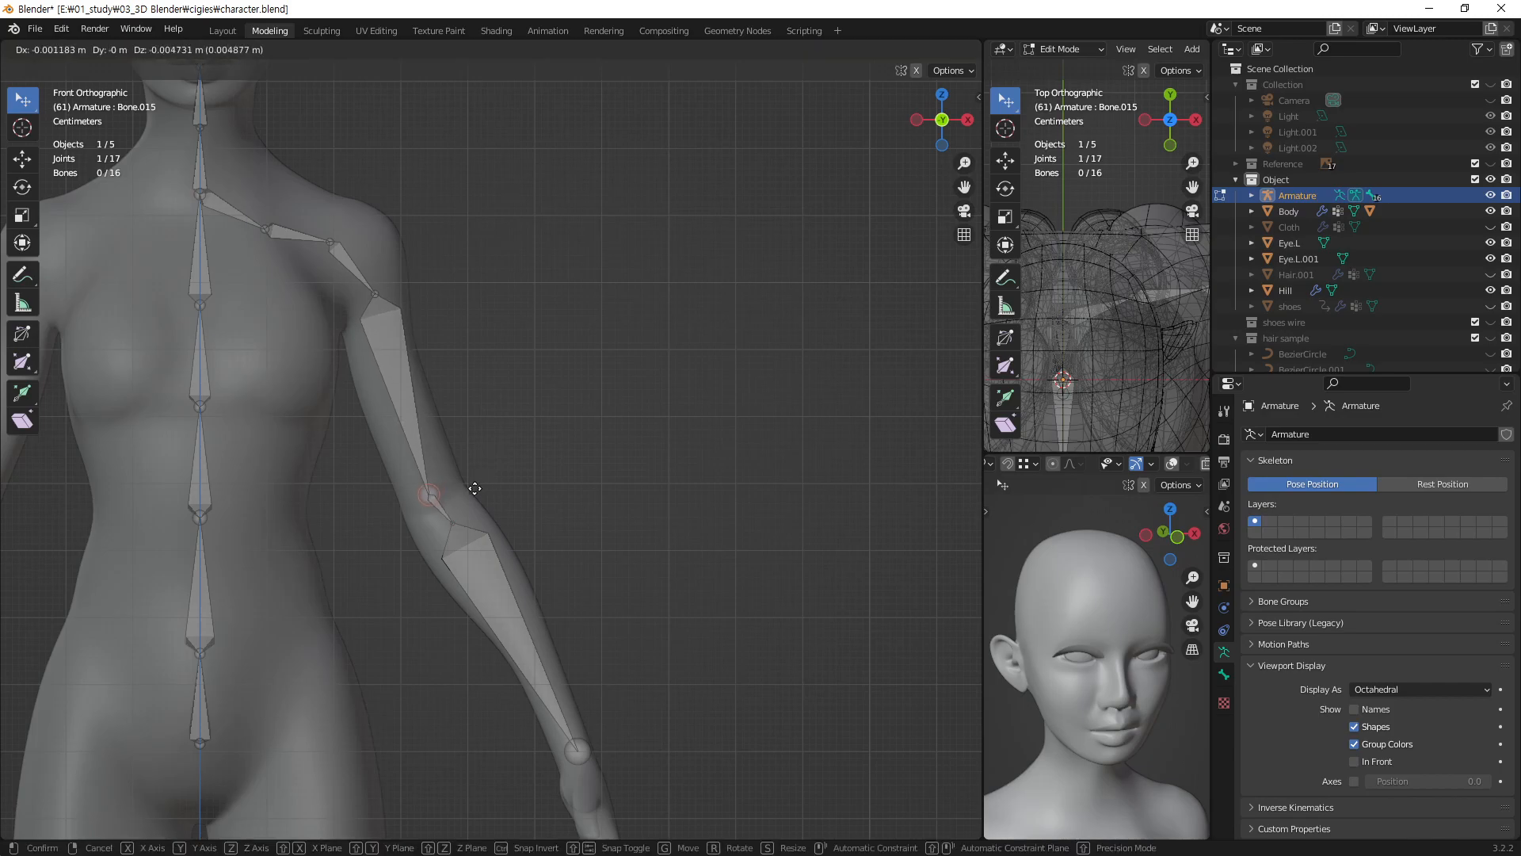
pyautogui.click(475, 485)
pyautogui.click(450, 523)
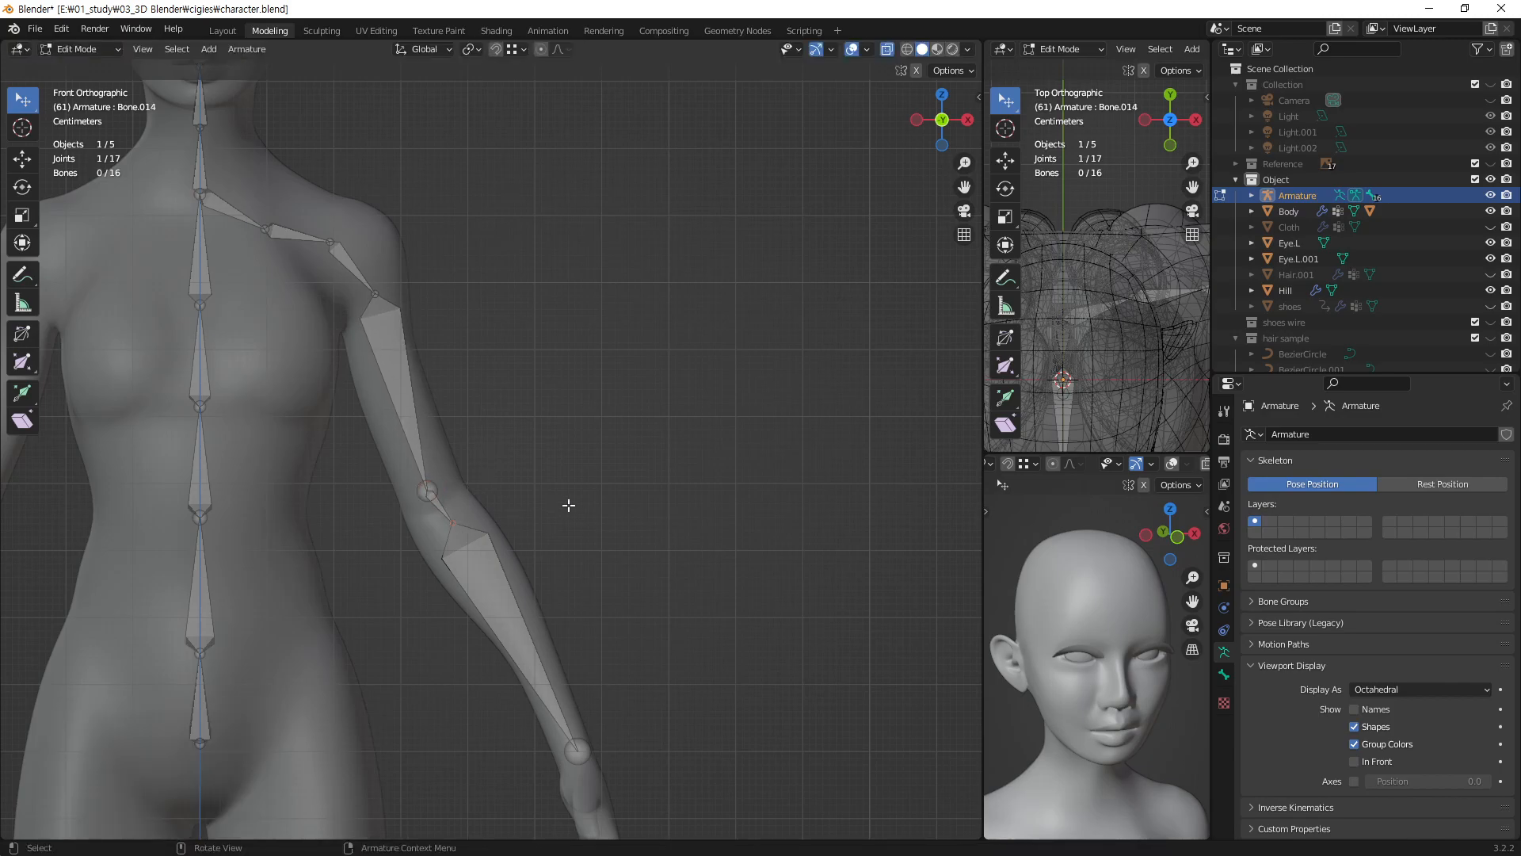
pyautogui.press('g')
pyautogui.click(565, 508)
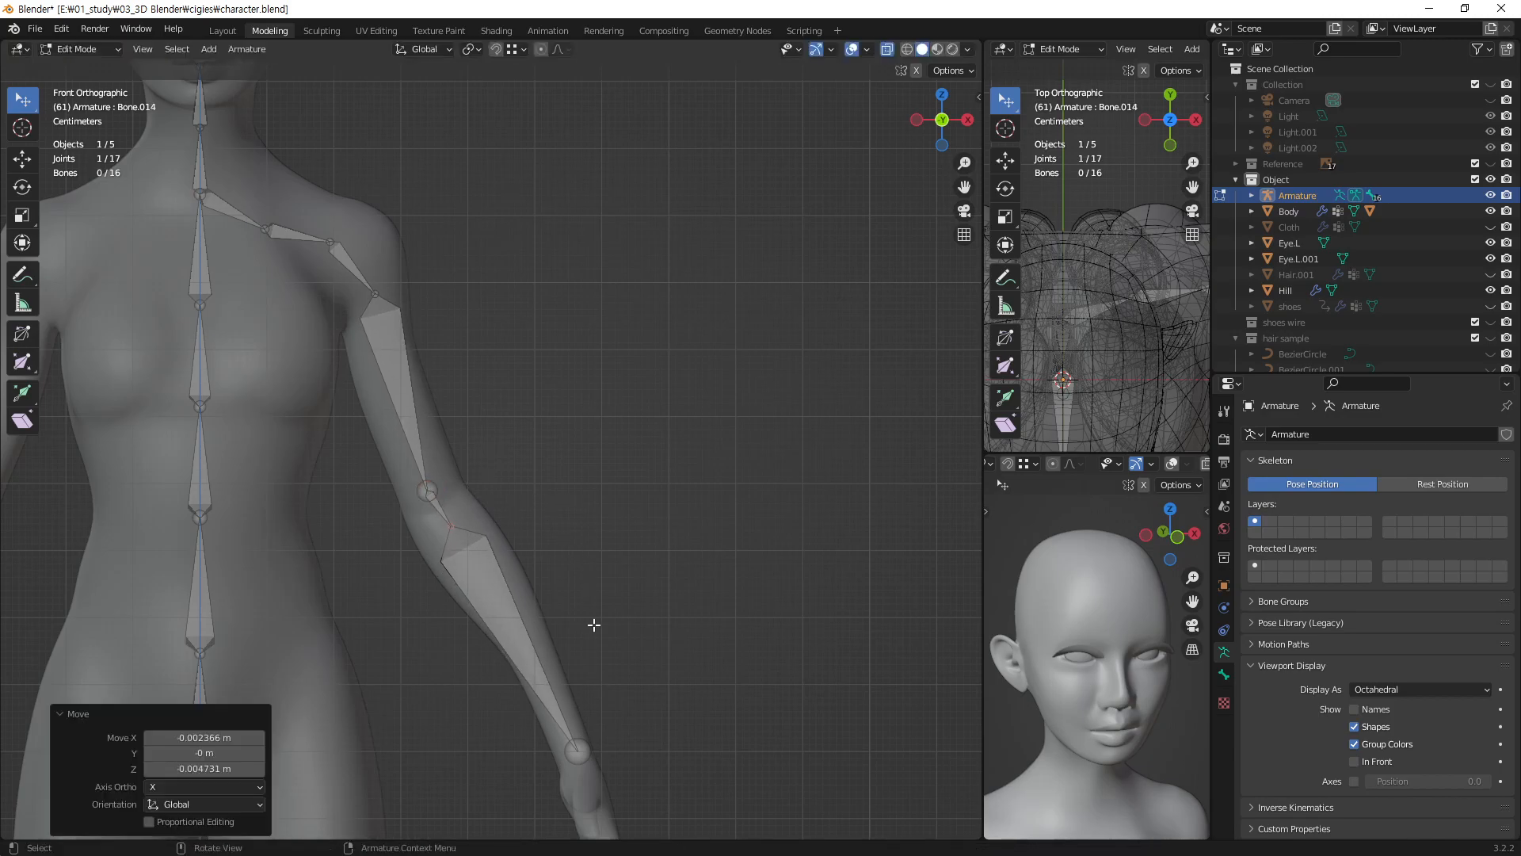
# - Move the joint at the top of the long upper arm bone slightly inward and select the outer shoulder joint
pyautogui.scroll(-1, 516, 591)
pyautogui.click(356, 274)
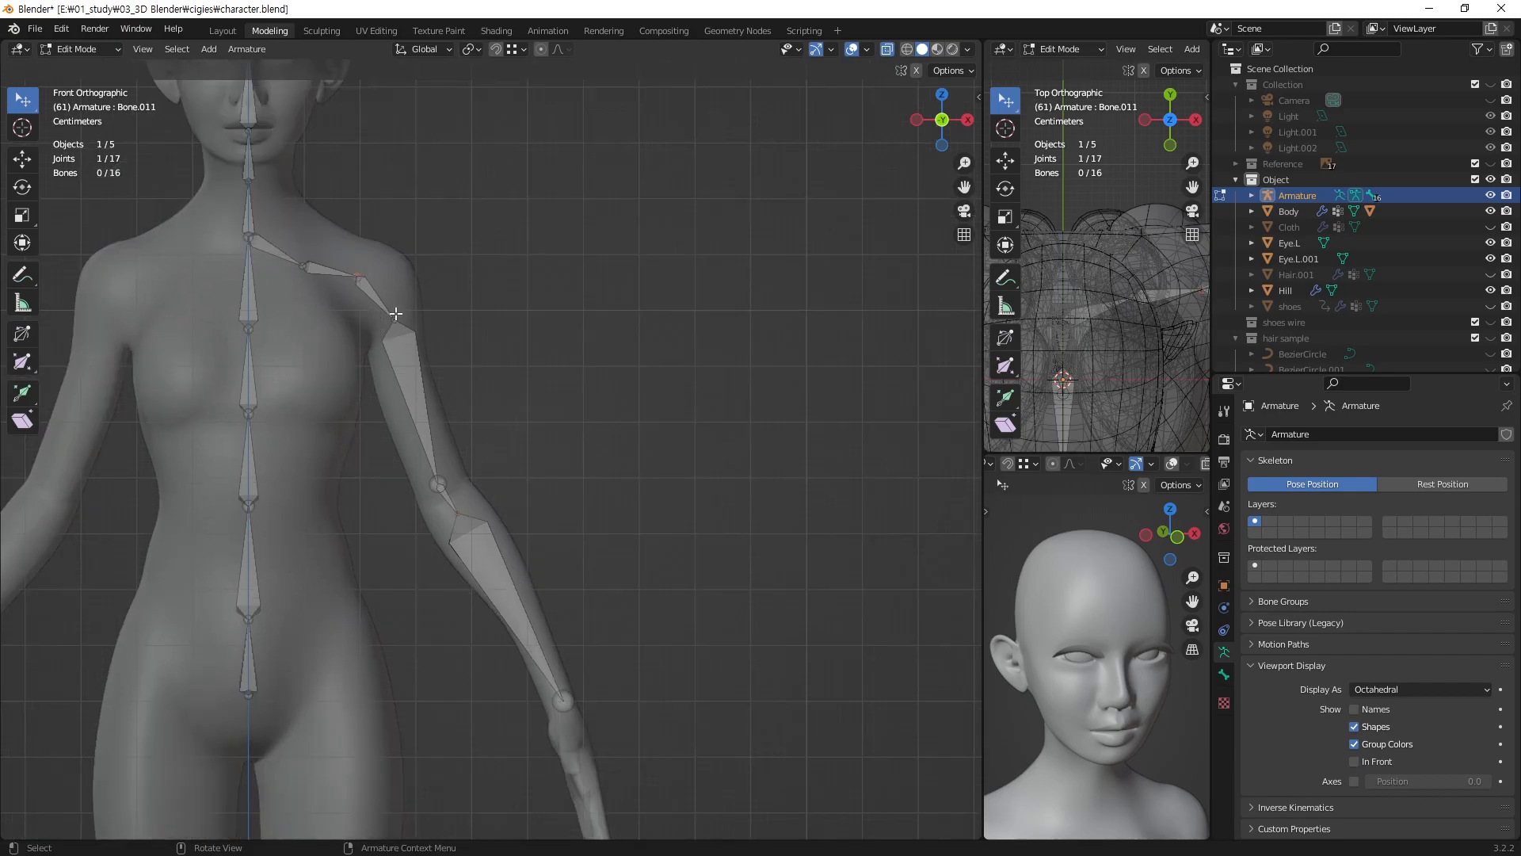
pyautogui.click(396, 318)
pyautogui.press('g')
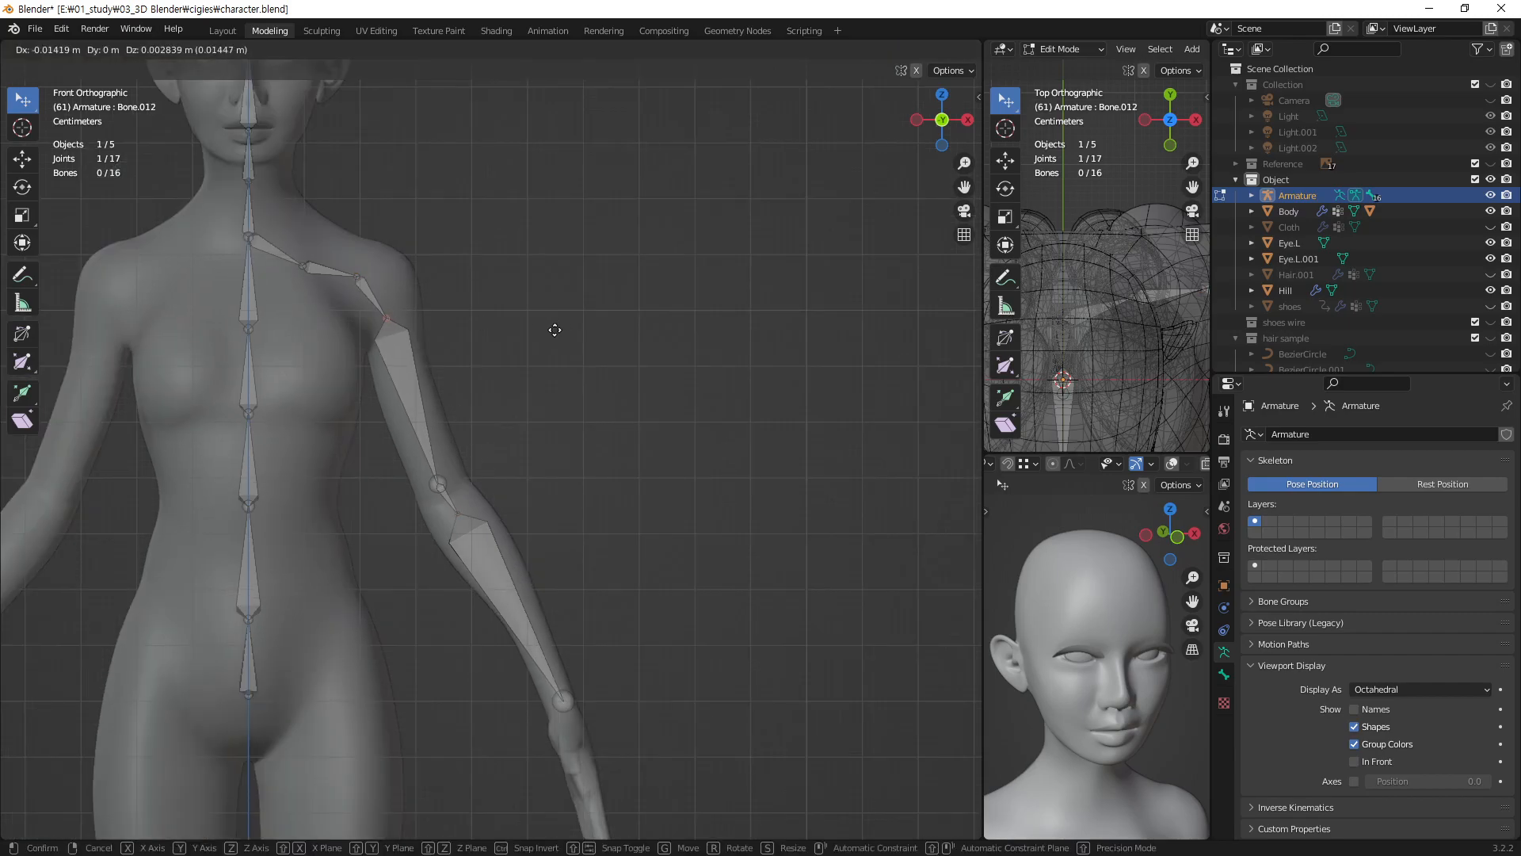
pyautogui.click(558, 330)
pyautogui.click(360, 276)
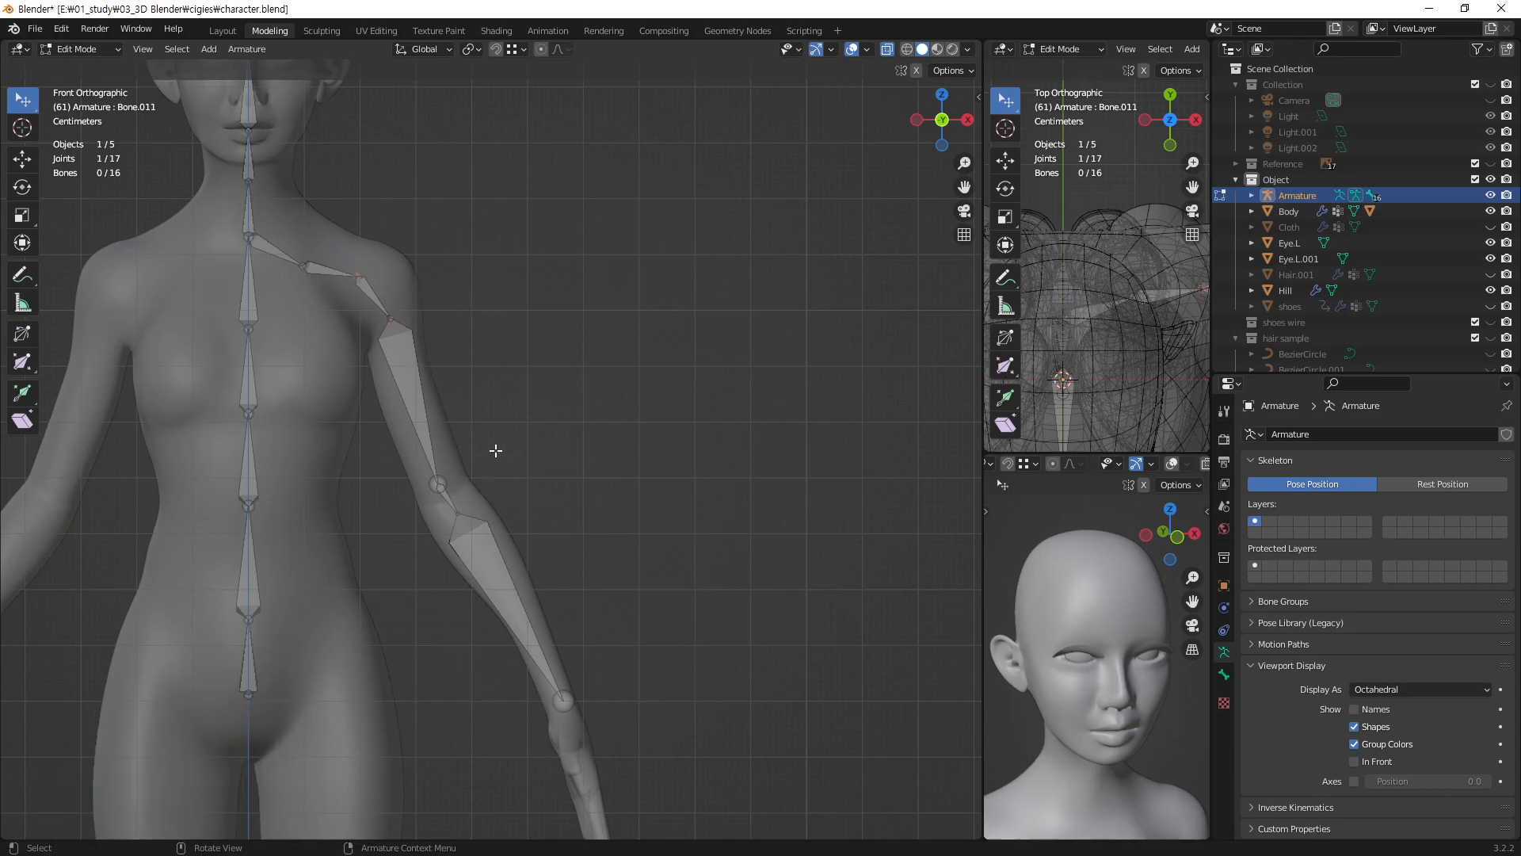
# - Annotate the shoulder with a circle, two lines showing raised arm directions, and a scribble across the armpit
pyautogui.click(22, 275)
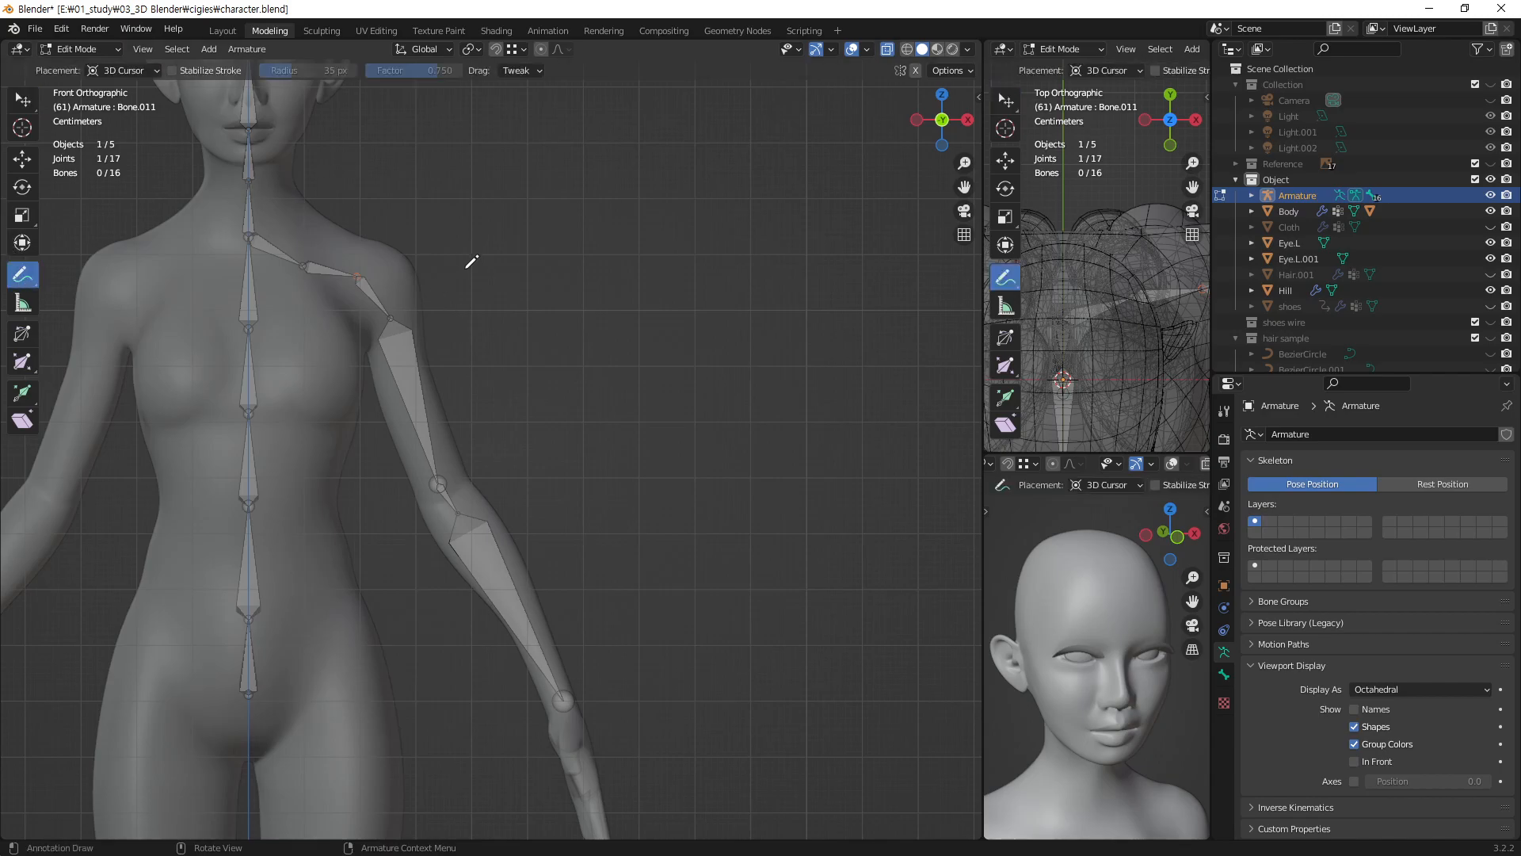
pyautogui.moveTo(368, 270)
pyautogui.mouseDown()
pyautogui.moveTo(423, 305)
pyautogui.moveTo(537, 275)
pyautogui.mouseUp()
pyautogui.hotkey('ctrl', 'z')
pyautogui.moveTo(361, 258)
pyautogui.mouseDown()
pyautogui.moveTo(461, 264)
pyautogui.moveTo(580, 413)
pyautogui.mouseUp()
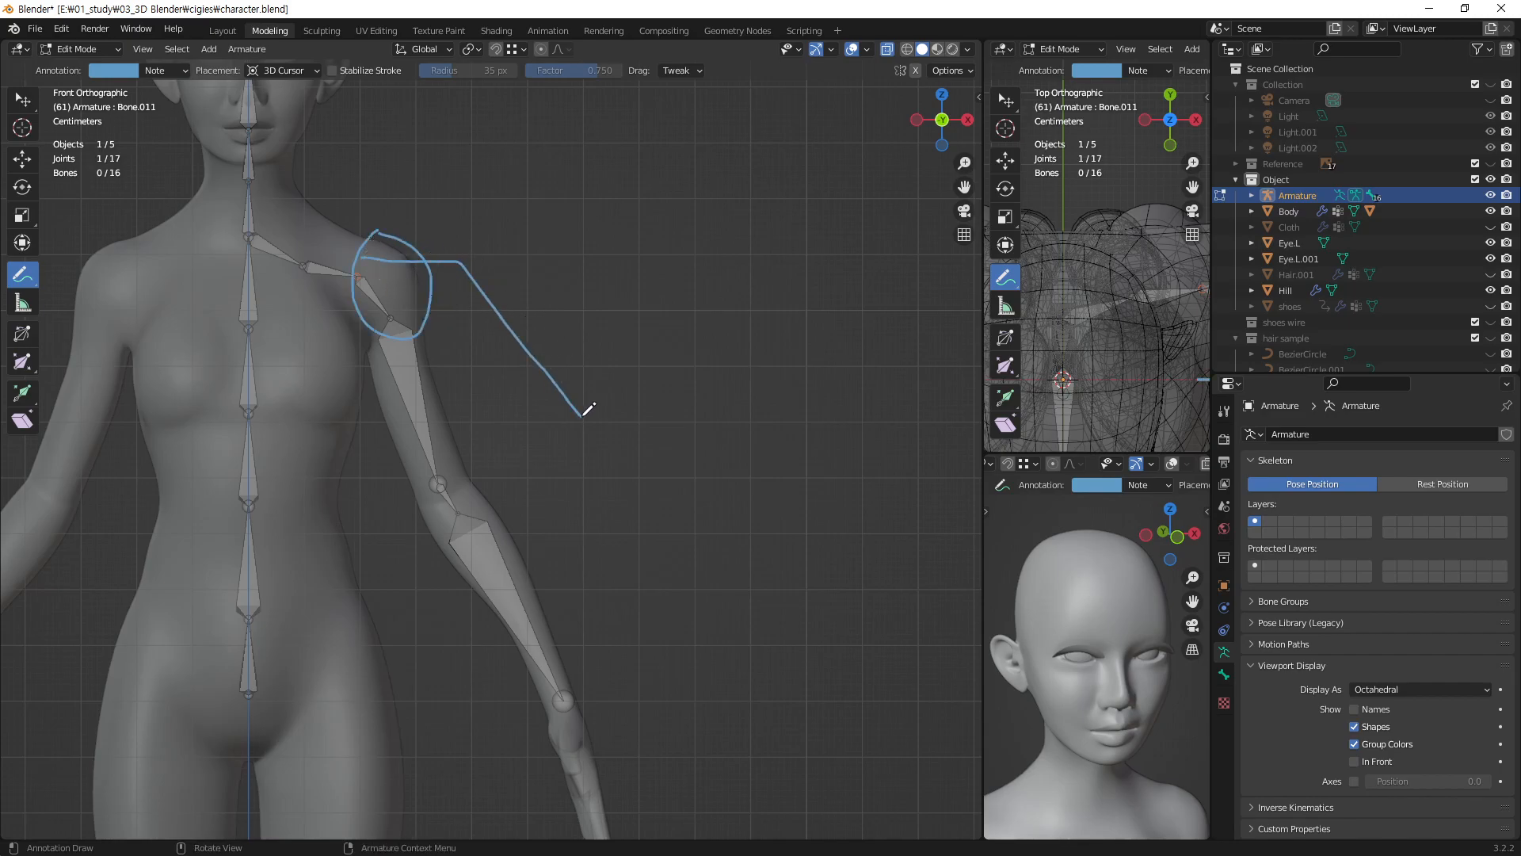
pyautogui.moveTo(361, 257); pyautogui.dragTo(689, 239)
pyautogui.moveTo(447, 293)
pyautogui.mouseDown()
pyautogui.moveTo(333, 347)
pyautogui.moveTo(450, 299)
pyautogui.mouseUp()
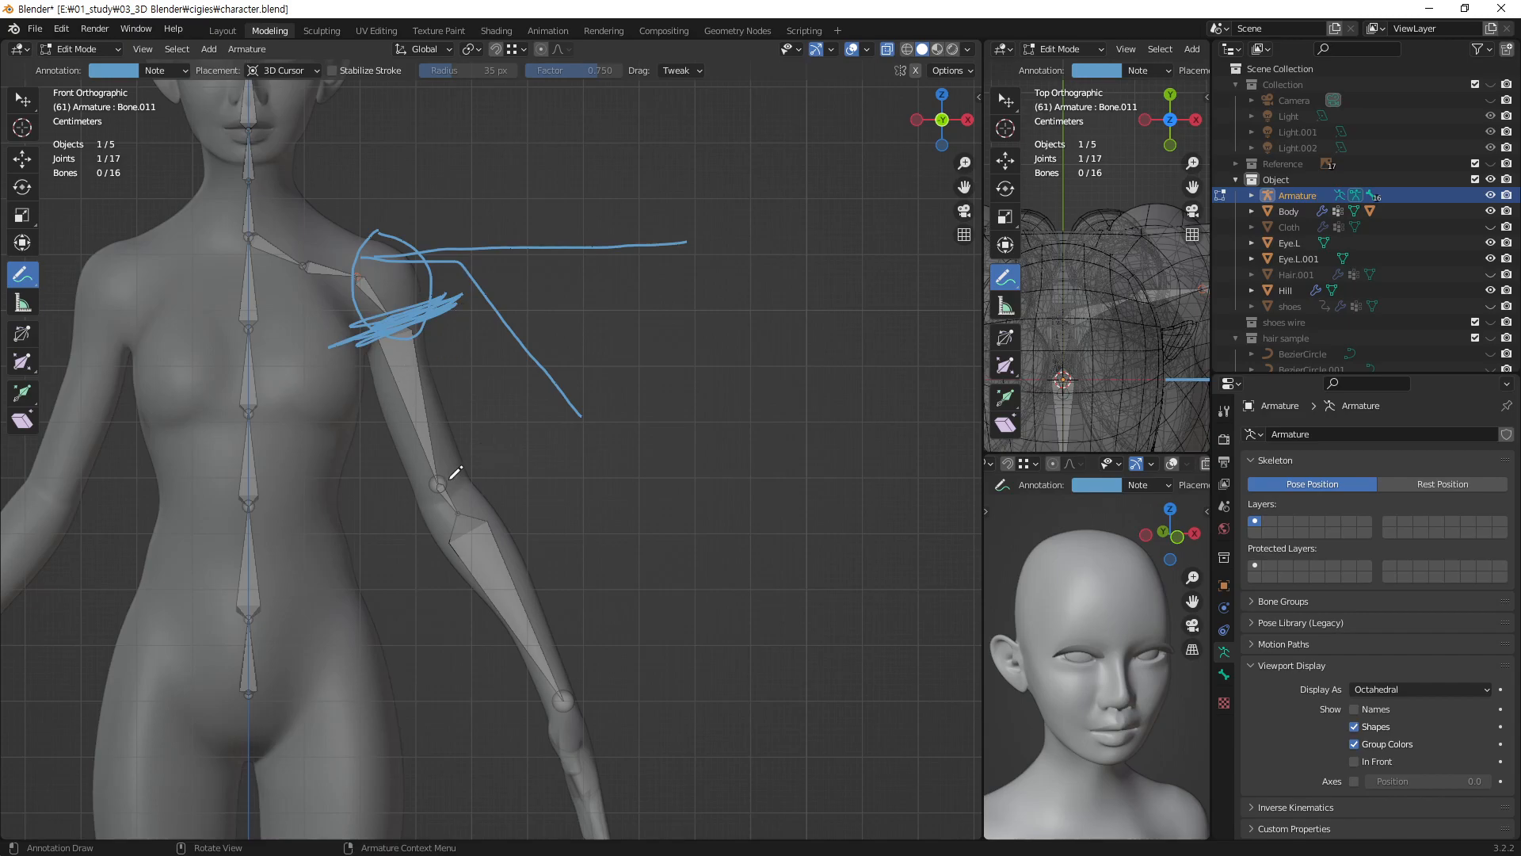
# - Remove the shoulder annotations and return to the Select tool
pyautogui.click(21, 101)
pyautogui.click(111, 51)
pyautogui.click(110, 51)
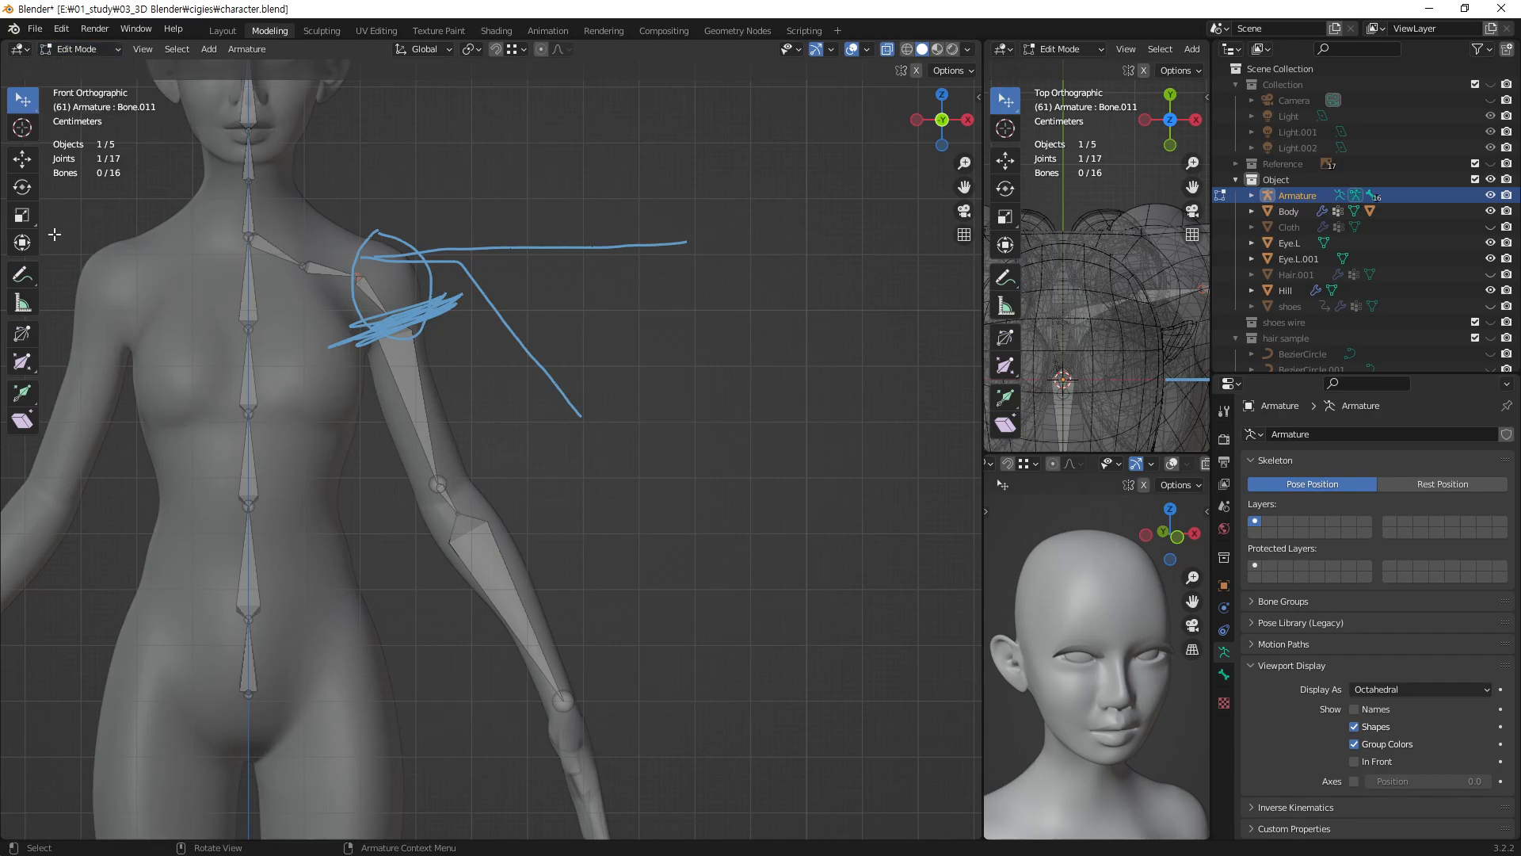
pyautogui.click(28, 281)
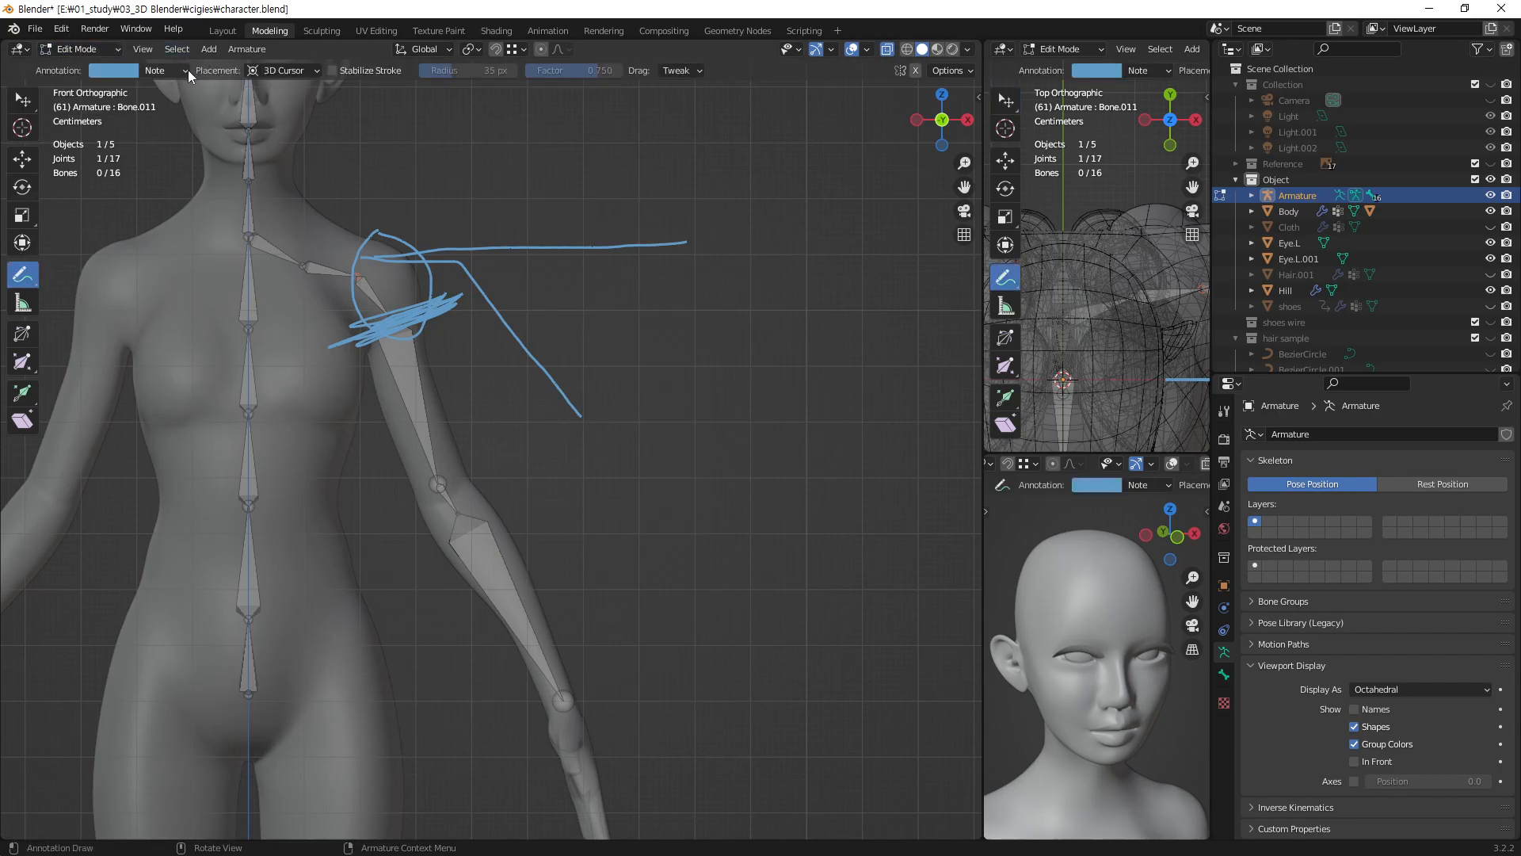
pyautogui.click(185, 71)
pyautogui.click(267, 101)
pyautogui.press('w')
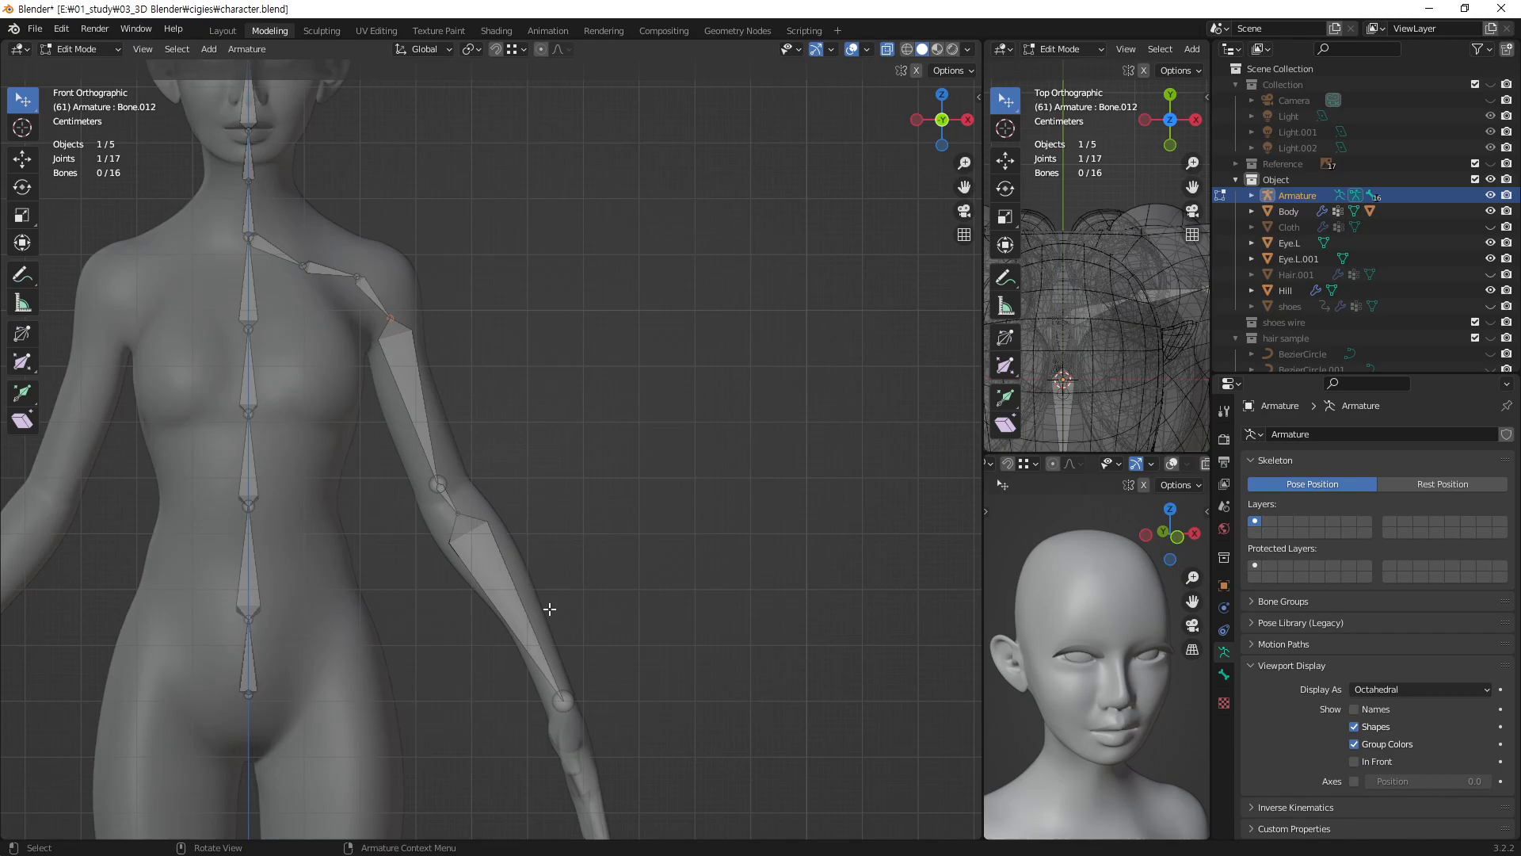
# - Nudge the wrist joint about 0.002 m inward and 0.004 m up in the front view
pyautogui.scroll(-1, 557, 609)
pyautogui.keyDown('shift'); pyautogui.moveTo(622, 719); pyautogui.dragTo(550, 531, button='middle'); pyautogui.keyUp('shift')
pyautogui.scroll(2, 551, 531)
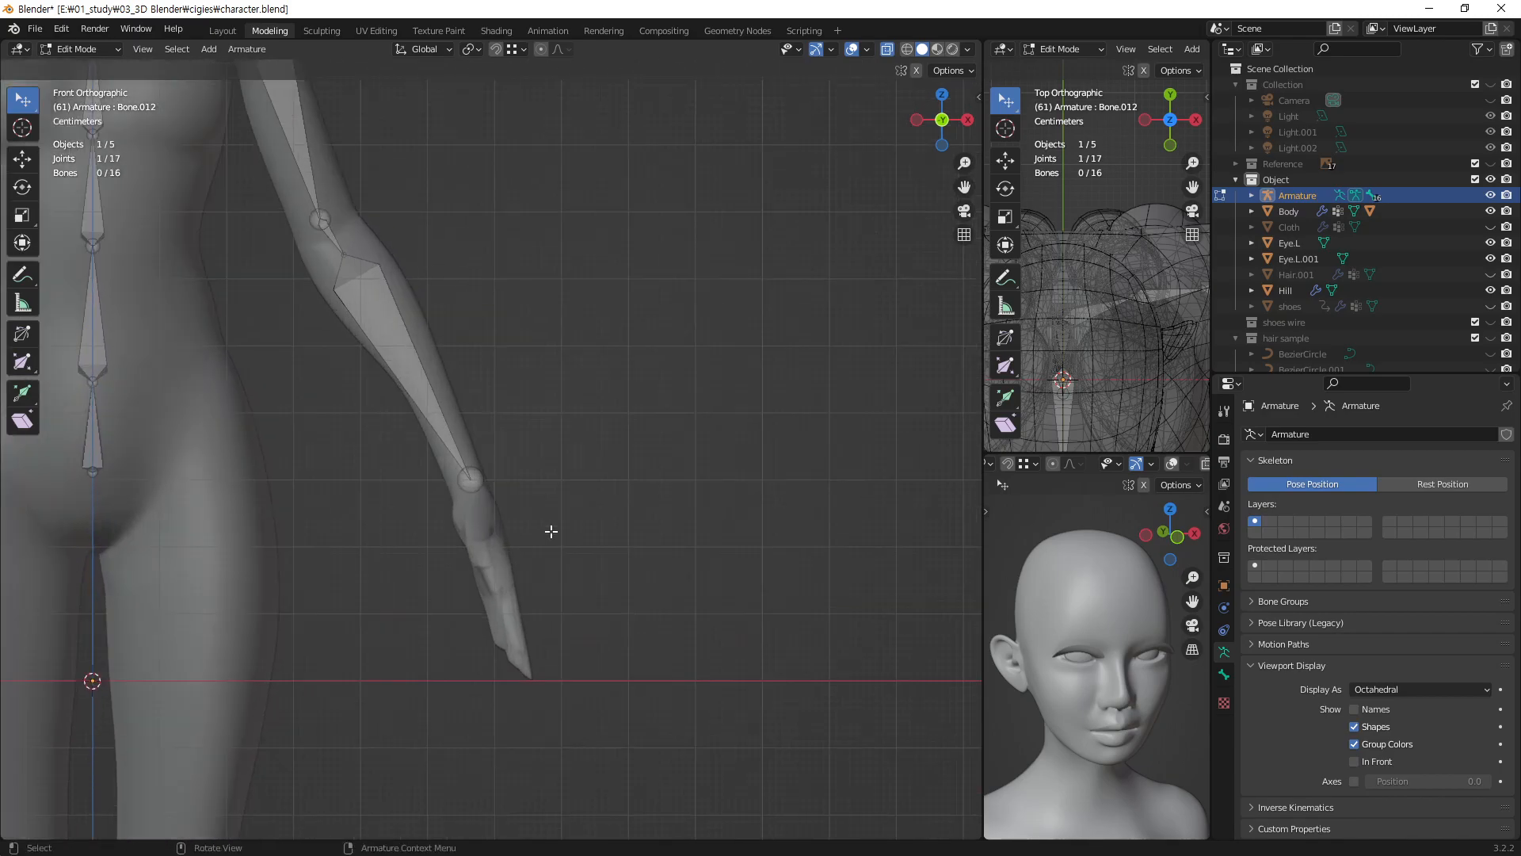
pyautogui.scroll(2, 551, 531)
pyautogui.click(465, 503)
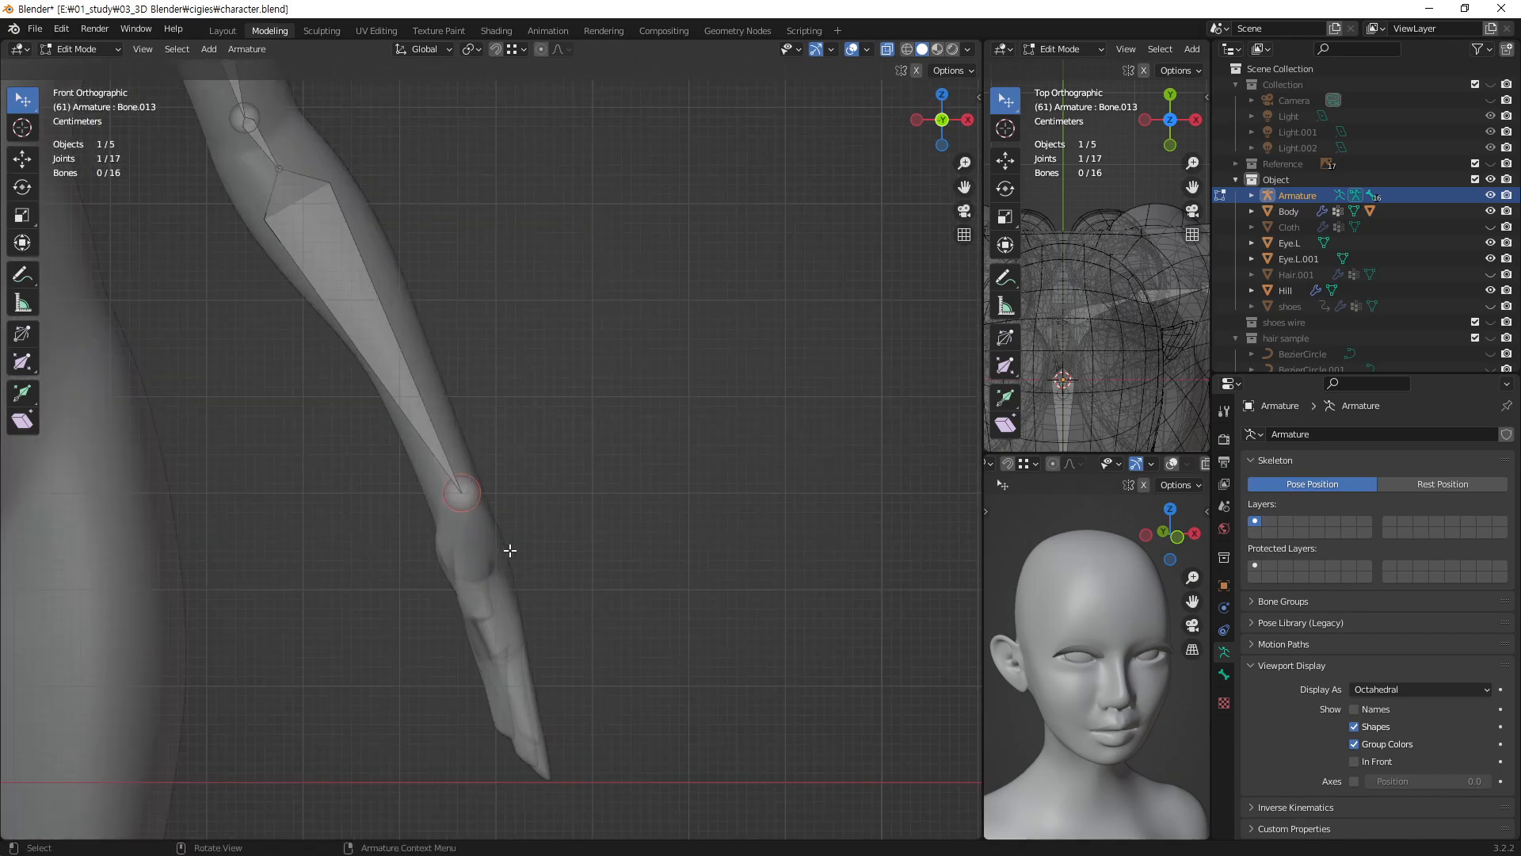
pyautogui.press('g')
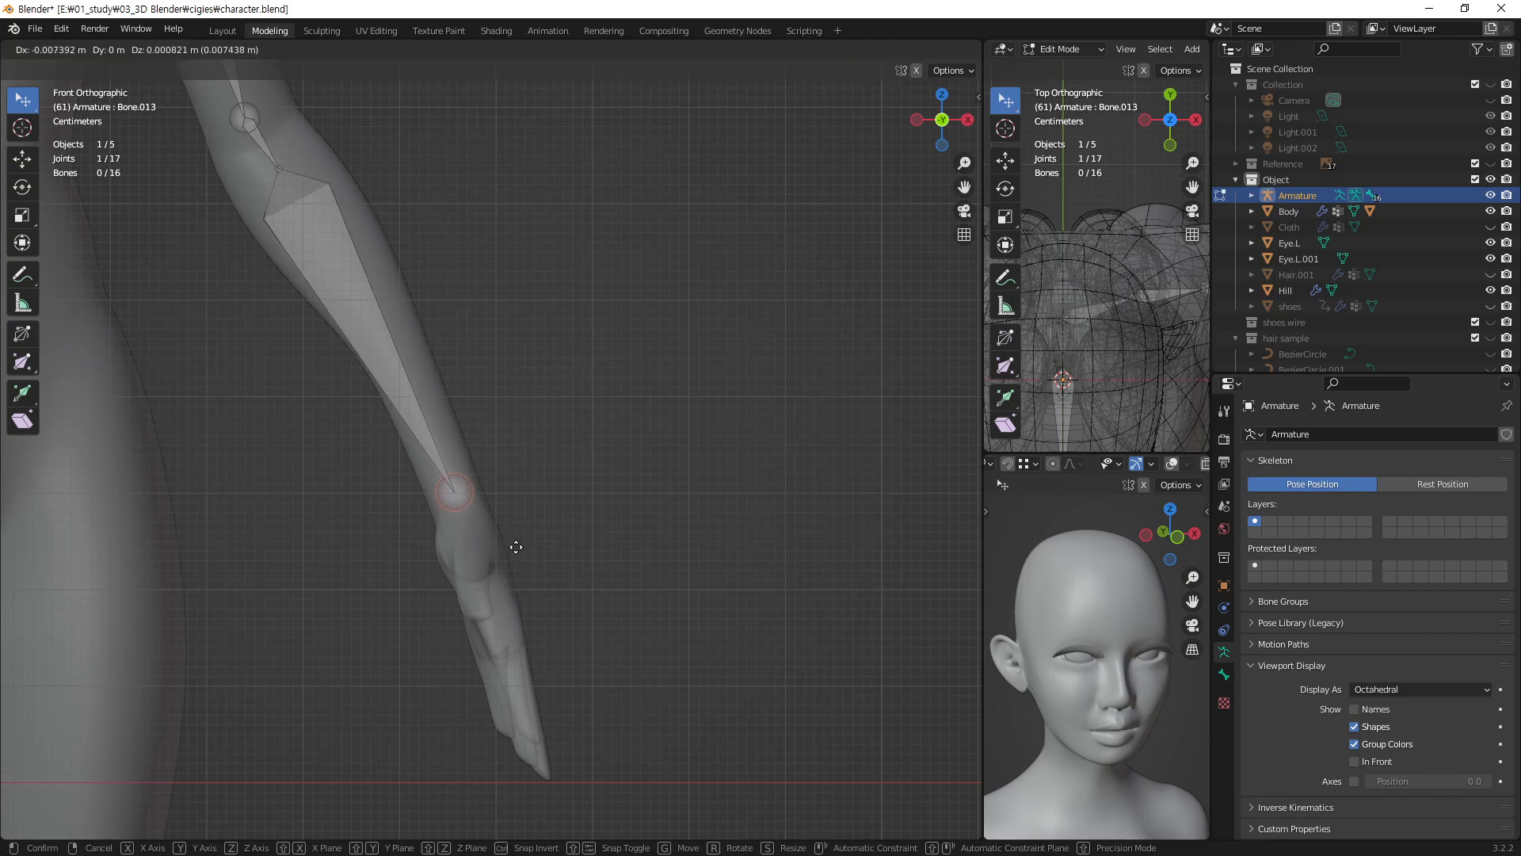
pyautogui.click(522, 545)
# - In the right side view, shift the joint at the top of the long upper arm bone about 0.01 m backward along Y
pyautogui.scroll(-2, 454, 507)
pyautogui.moveTo(458, 457); pyautogui.dragTo(263, 409, button='middle')
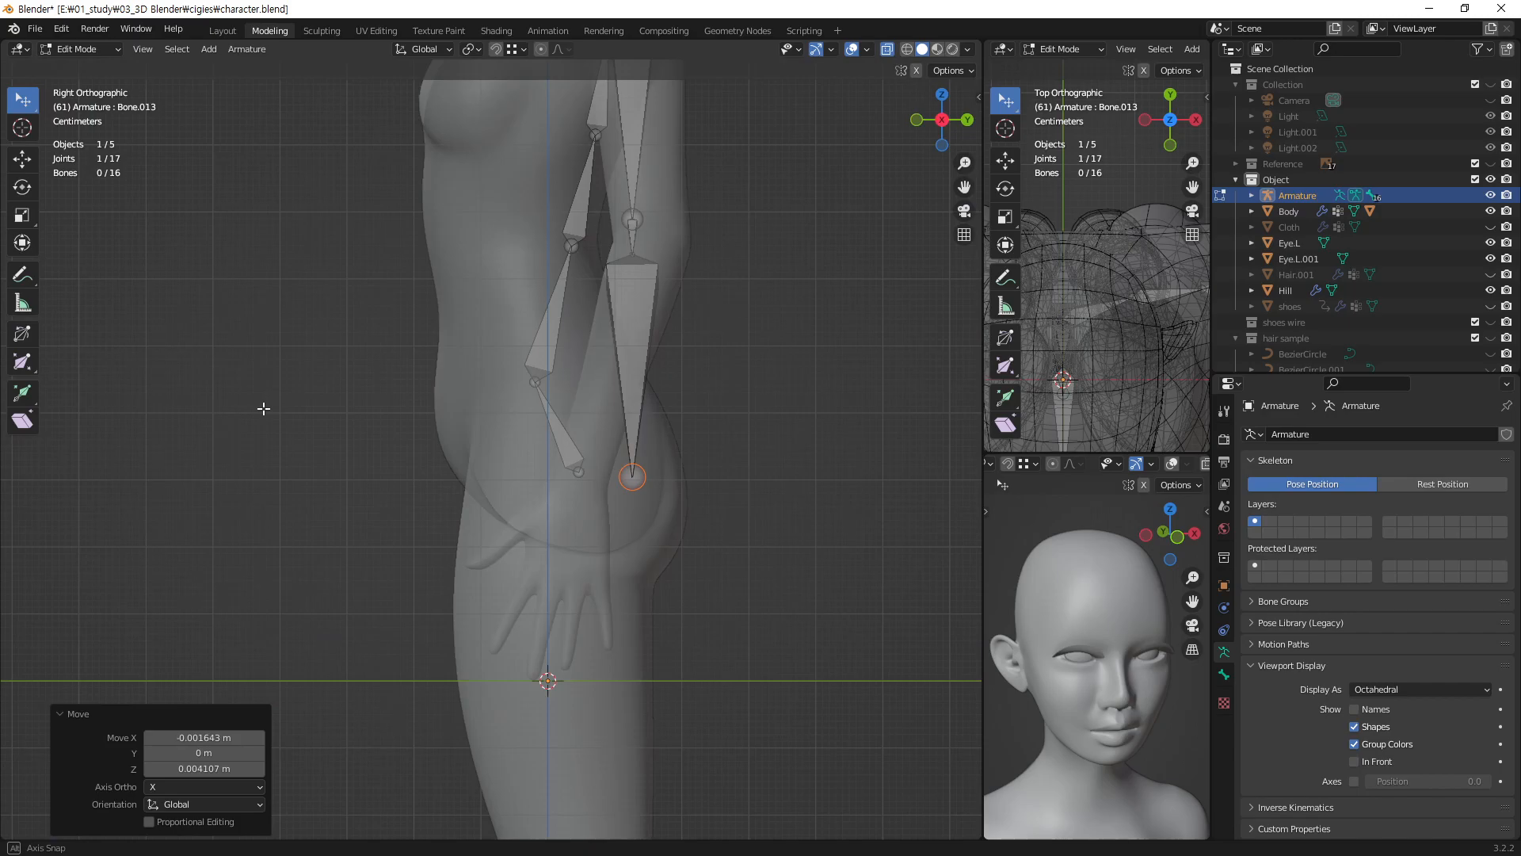
pyautogui.scroll(-1, 631, 208)
pyautogui.keyDown('shift'); pyautogui.moveTo(631, 207); pyautogui.dragTo(630, 430, button='middle'); pyautogui.keyUp('shift')
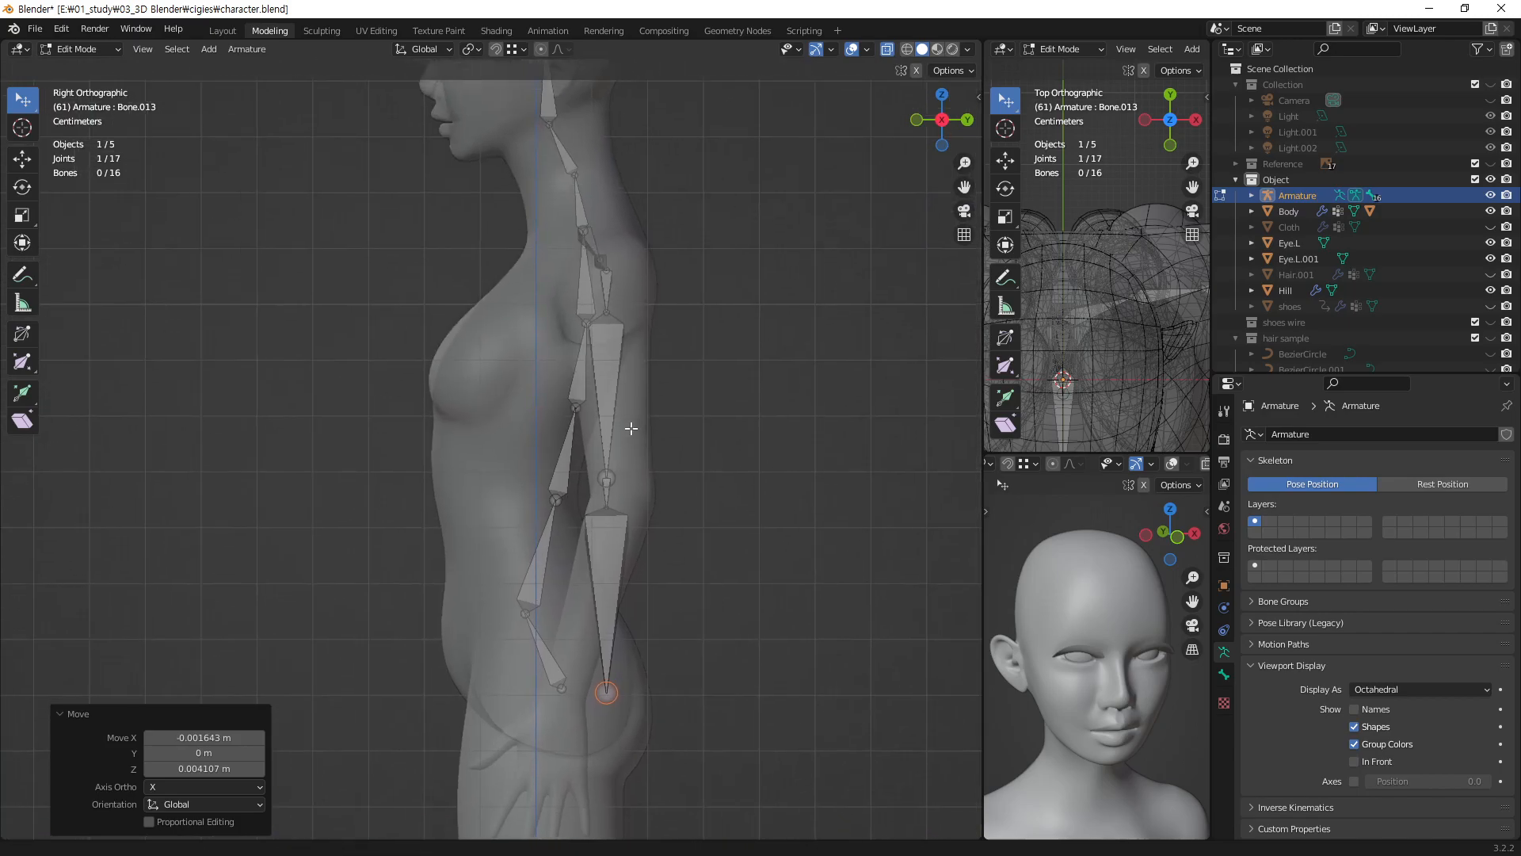
pyautogui.click(606, 310)
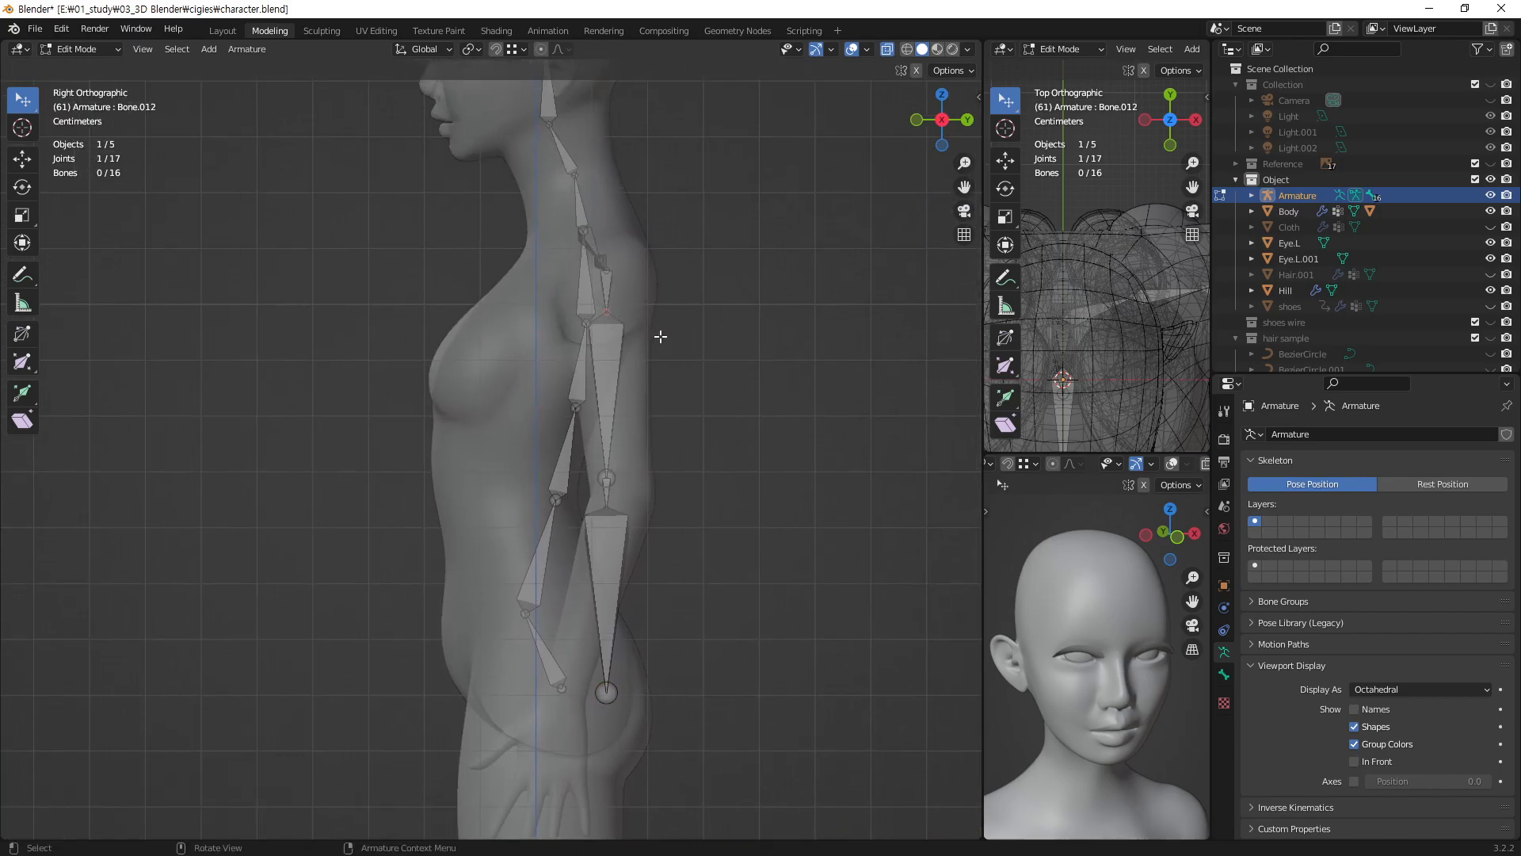
pyautogui.press('g')
pyautogui.press('y')
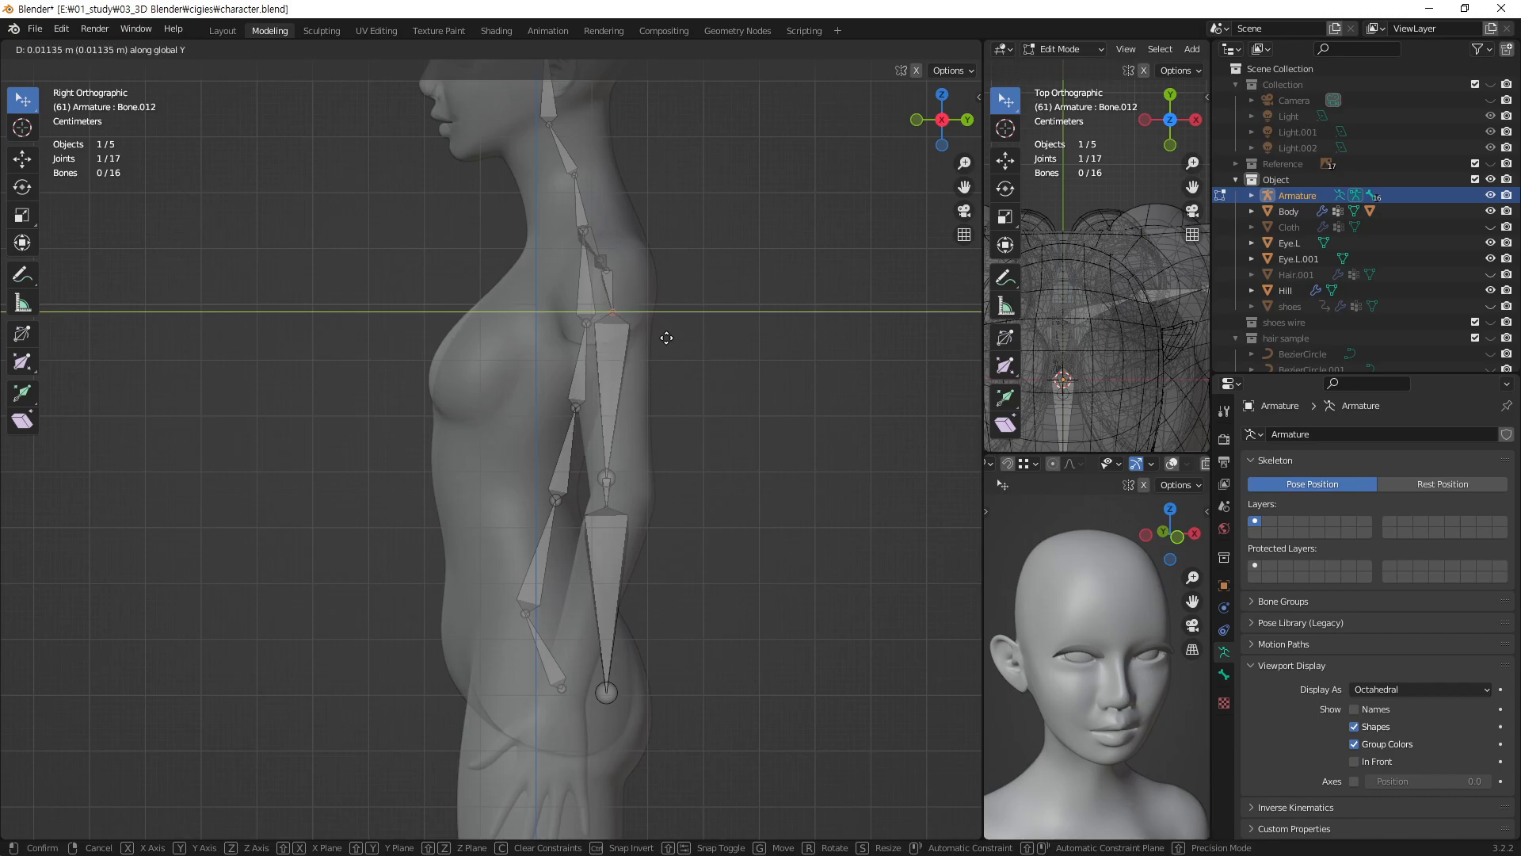
pyautogui.click(664, 337)
# - Move the joint just above the elbow about 0.037 m backward and shift the elbow joint below it backward along Y to match
pyautogui.click(610, 477)
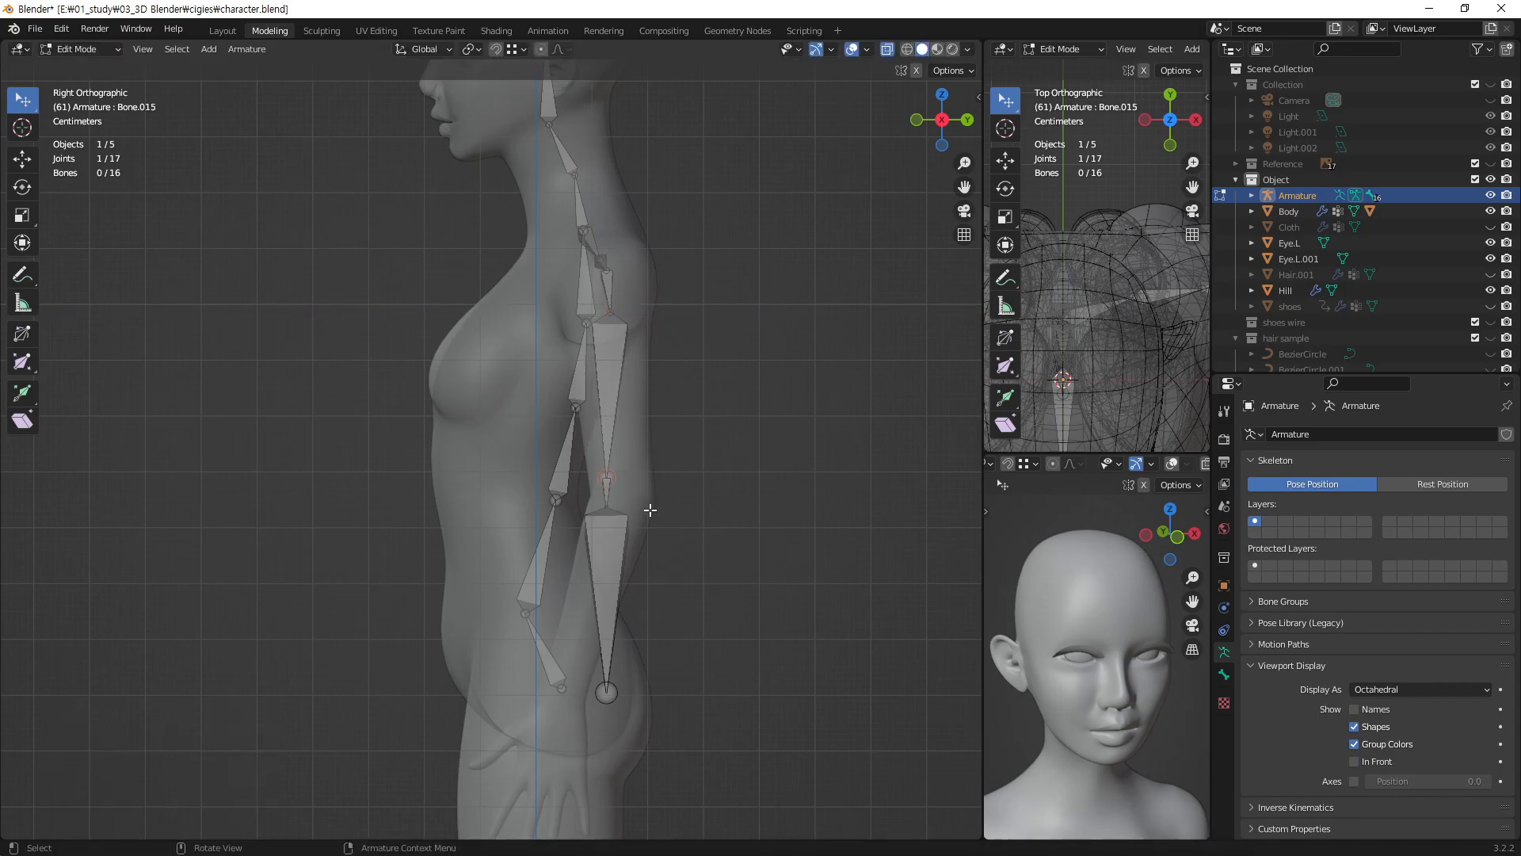
pyautogui.press('g')
pyautogui.click(667, 508)
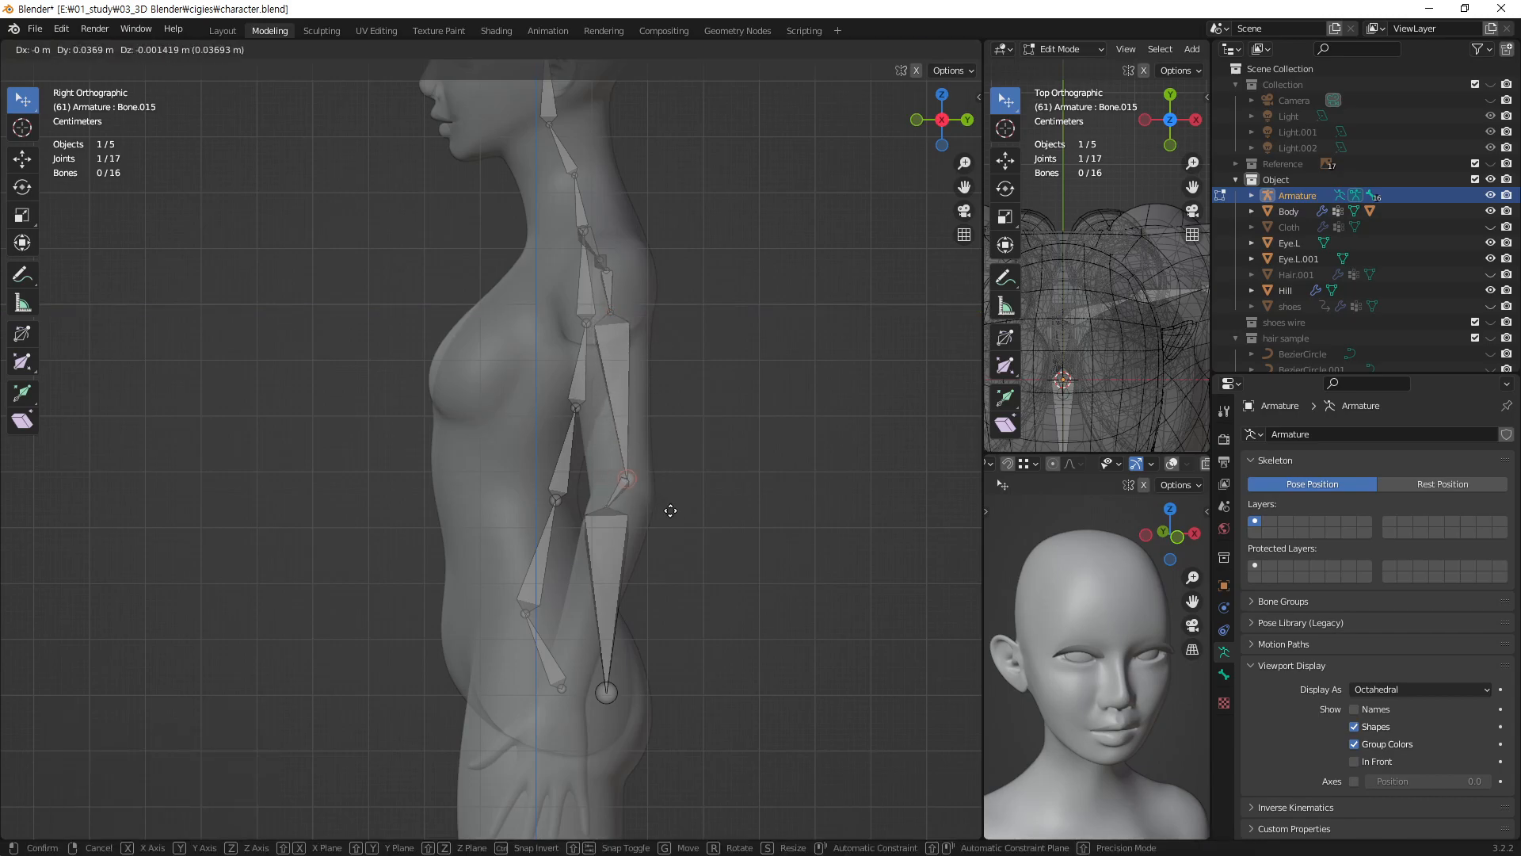
pyautogui.click(606, 506)
pyautogui.press('g')
pyautogui.press('y')
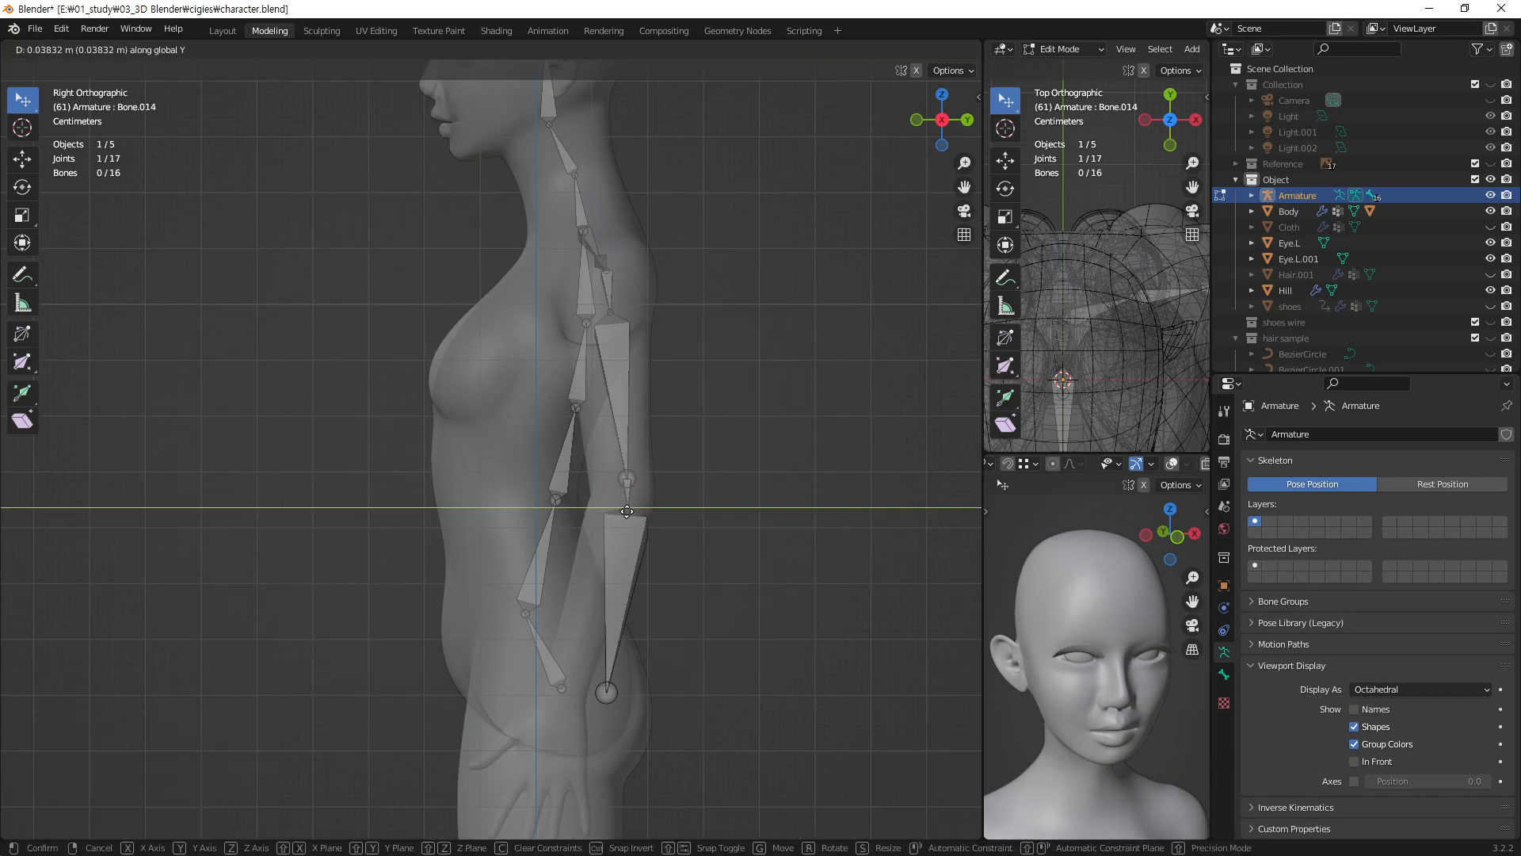
pyautogui.click(622, 511)
# - Move the wrist joint about 0.072 m forward along Y
pyautogui.click(608, 695)
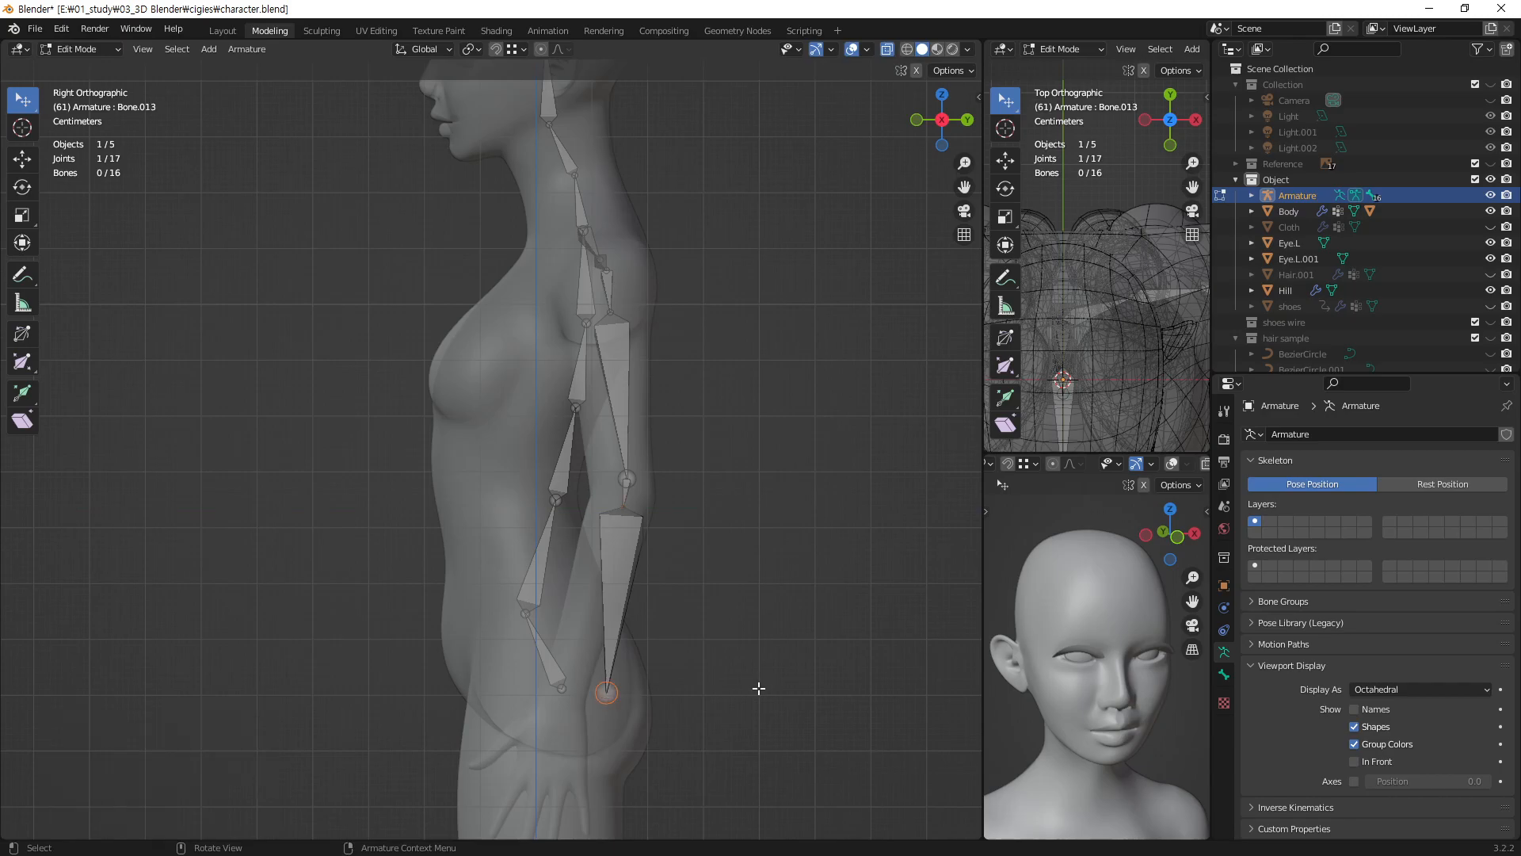
pyautogui.press('g')
pyautogui.press('y')
pyautogui.click(718, 687)
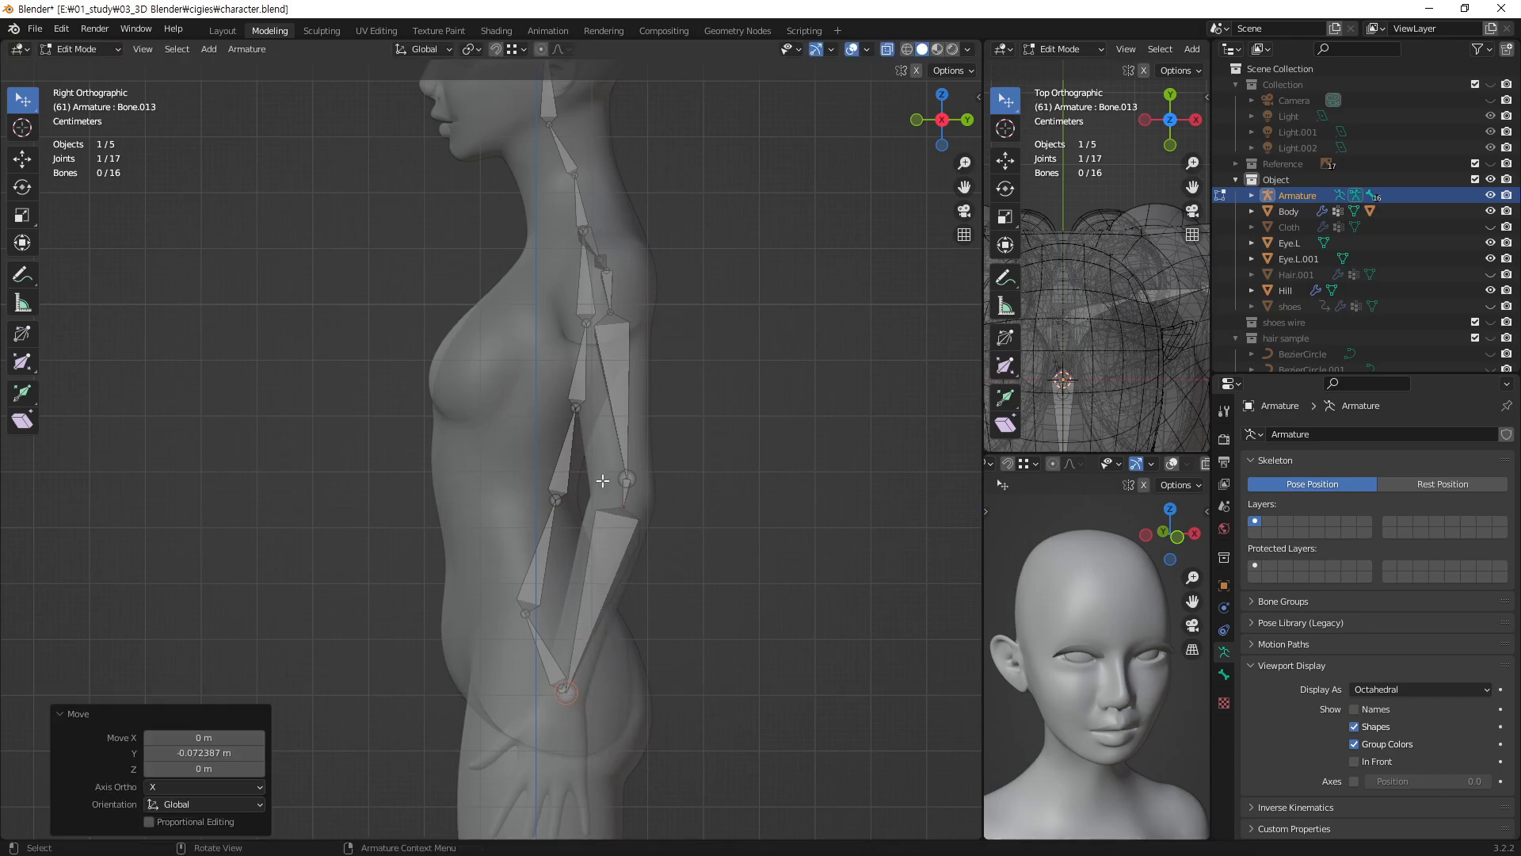
# - Shift the elbow joint at the top of the forearm bone about 0.007 m forward along Y
pyautogui.click(622, 509)
pyautogui.press('g')
pyautogui.press('y')
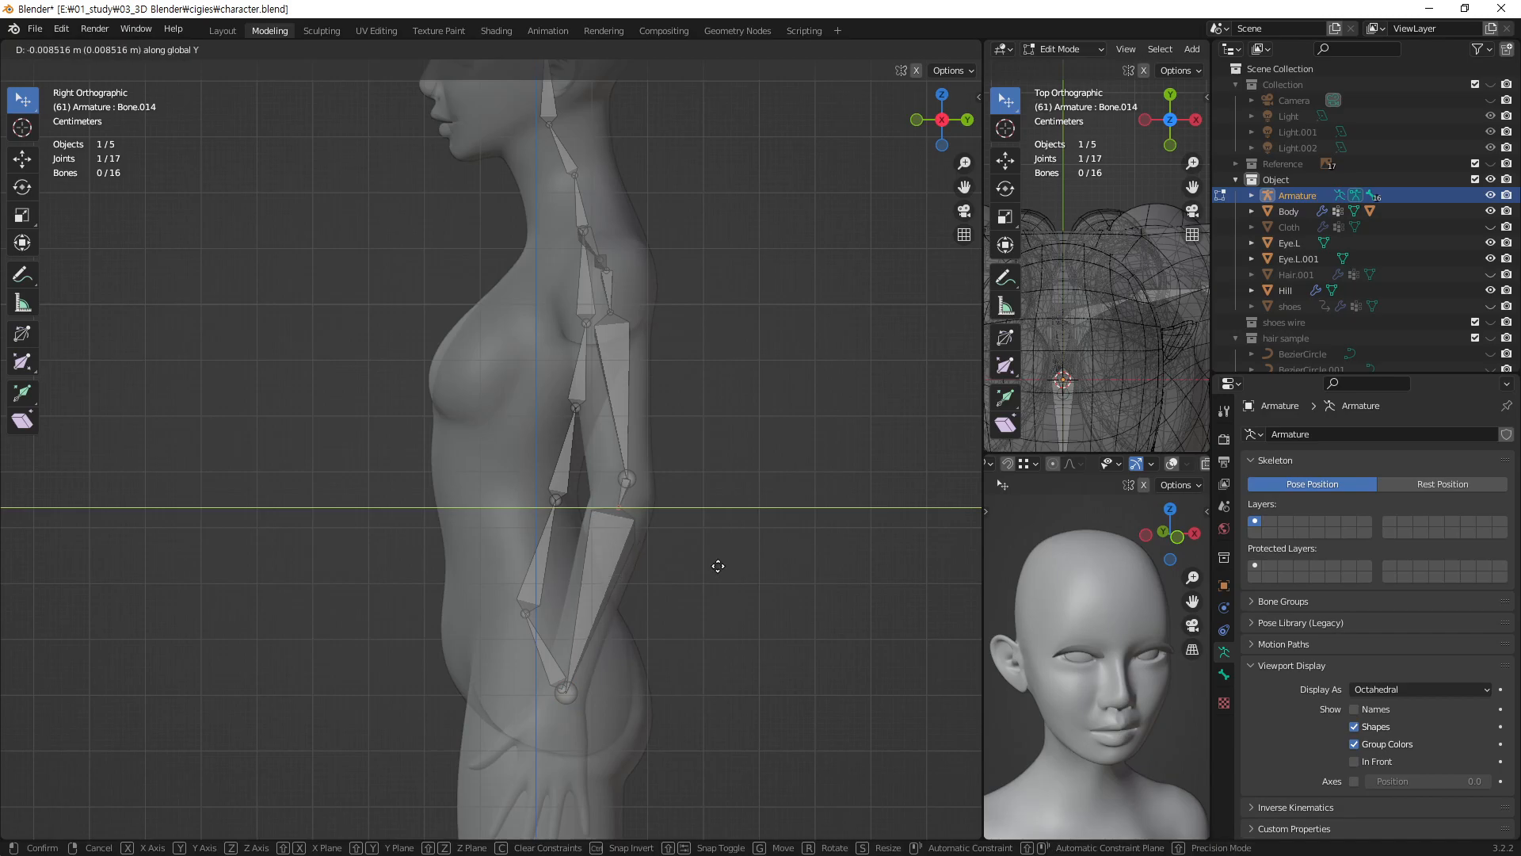
pyautogui.click(718, 566)
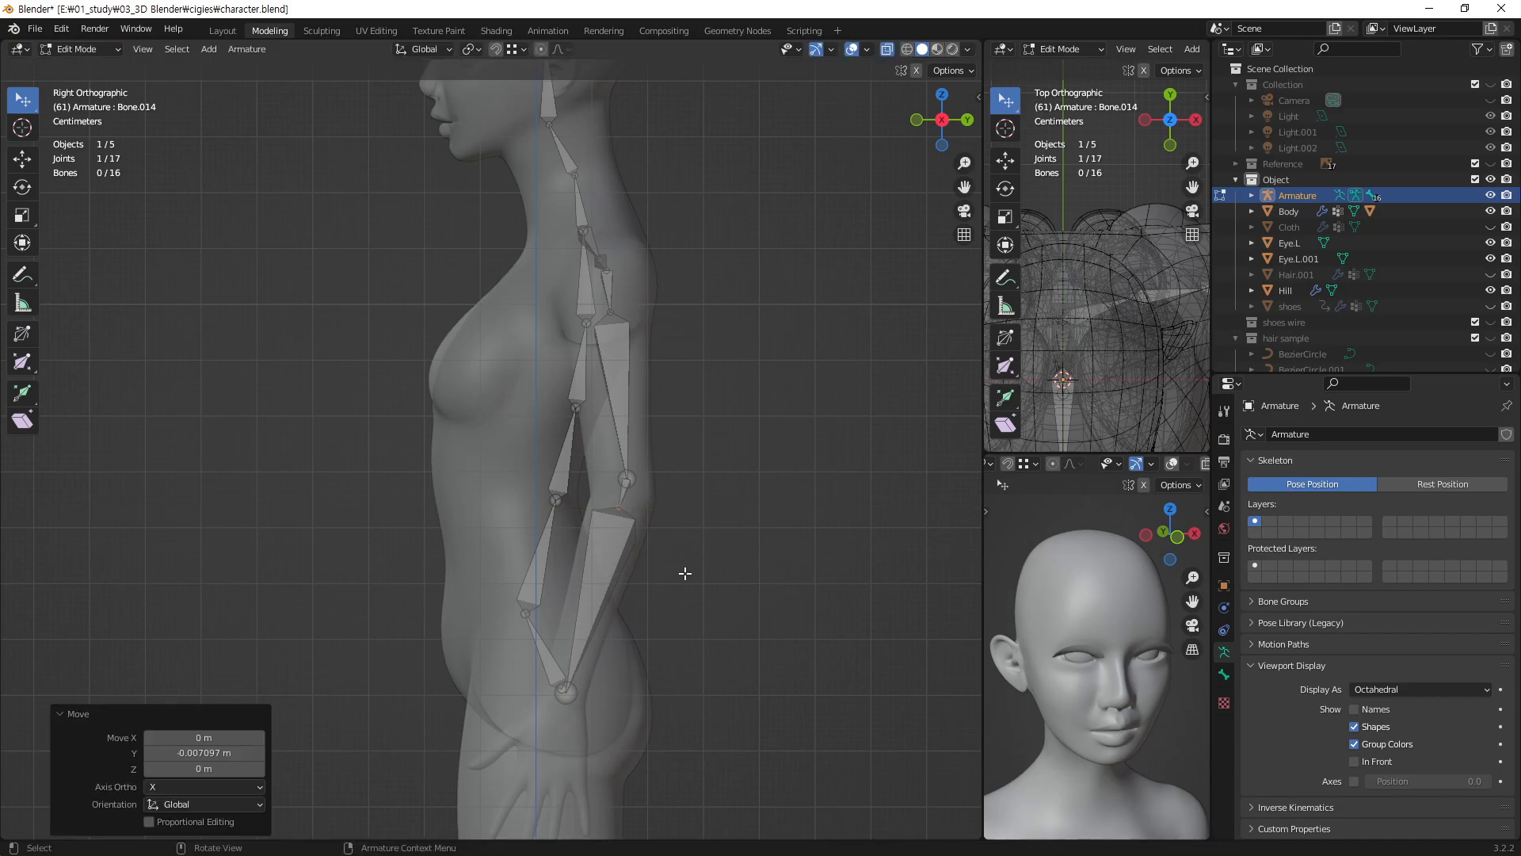
pyautogui.click(688, 566)
# - Move the wrist joint about 0.006 m backward and 0.022 m up in the side view
pyautogui.moveTo(601, 458); pyautogui.dragTo(606, 546, button='middle')
pyautogui.scroll(-2, 408, 481)
pyautogui.scroll(2, 512, 469)
pyautogui.scroll(5, 606, 547)
pyautogui.click(668, 355)
pyautogui.keyDown('shift'); pyautogui.moveTo(645, 402); pyautogui.dragTo(528, 415, button='middle'); pyautogui.keyUp('shift')
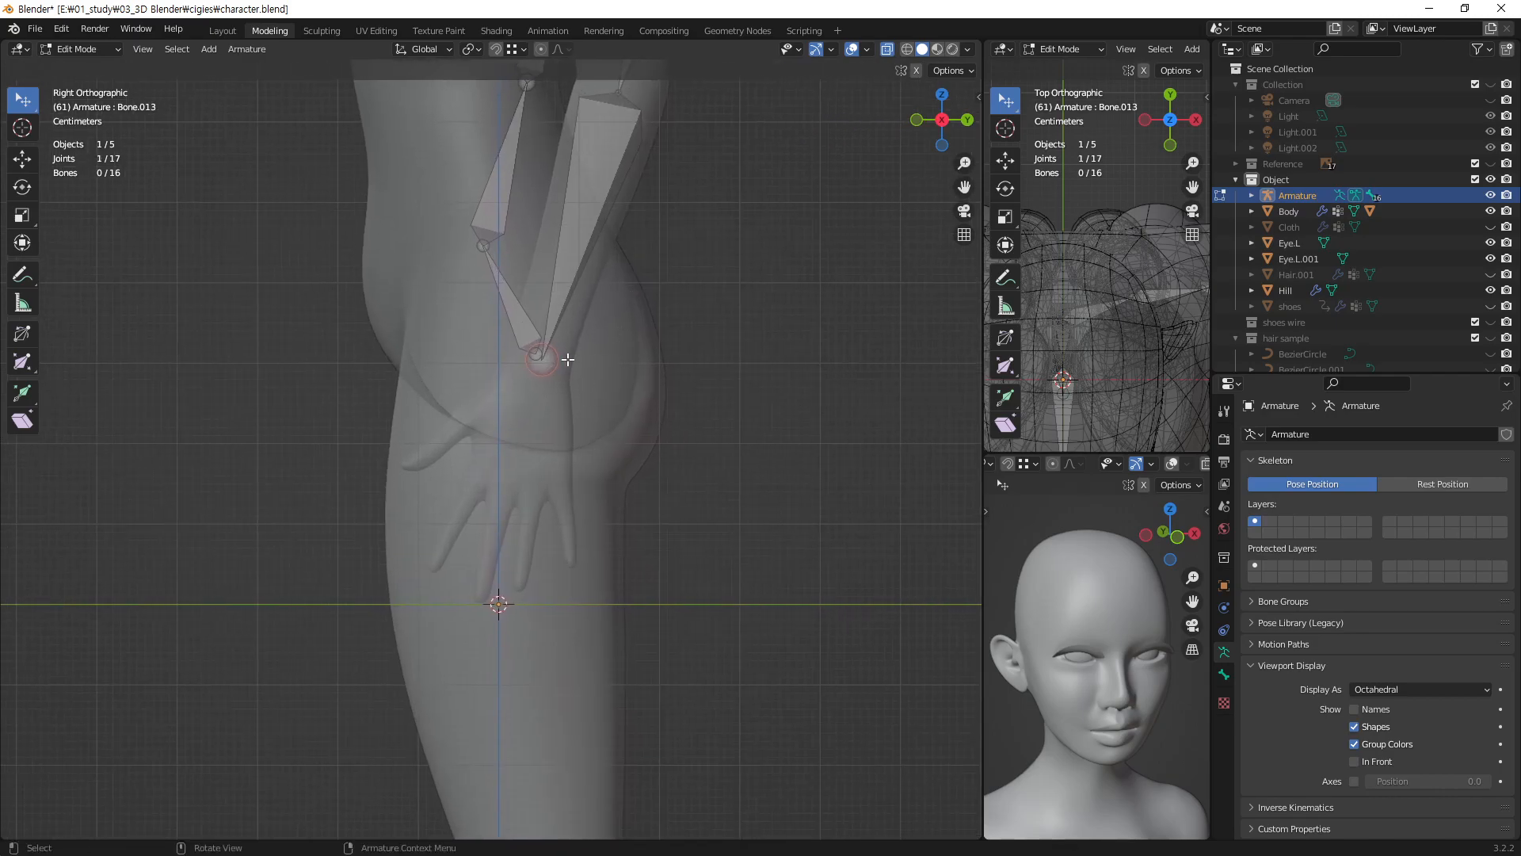
pyautogui.keyDown('shift'); pyautogui.moveTo(591, 326); pyautogui.dragTo(560, 384, button='middle'); pyautogui.keyUp('shift')
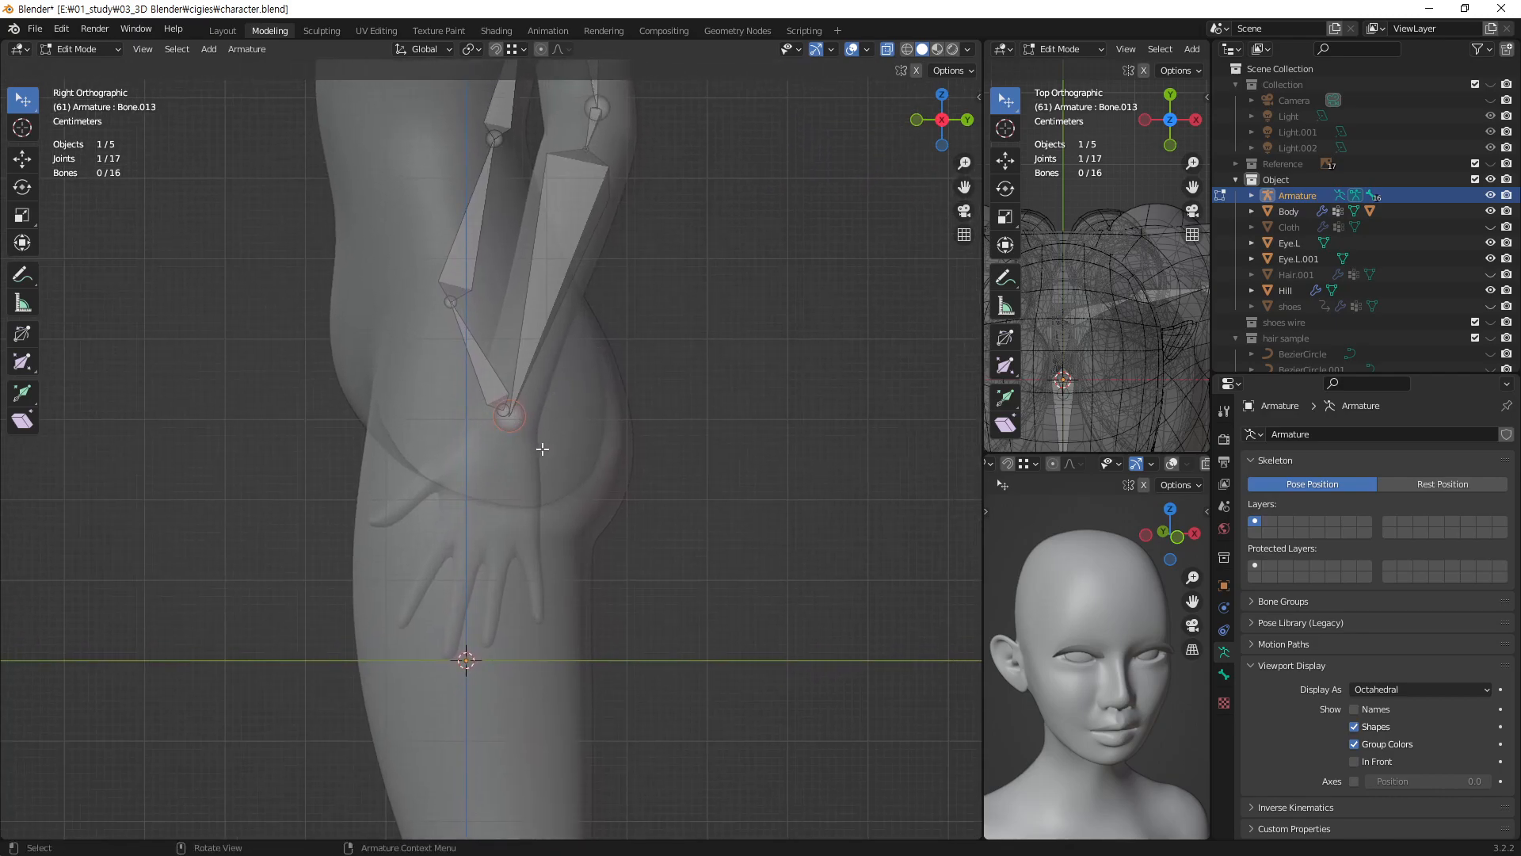
pyautogui.press('g')
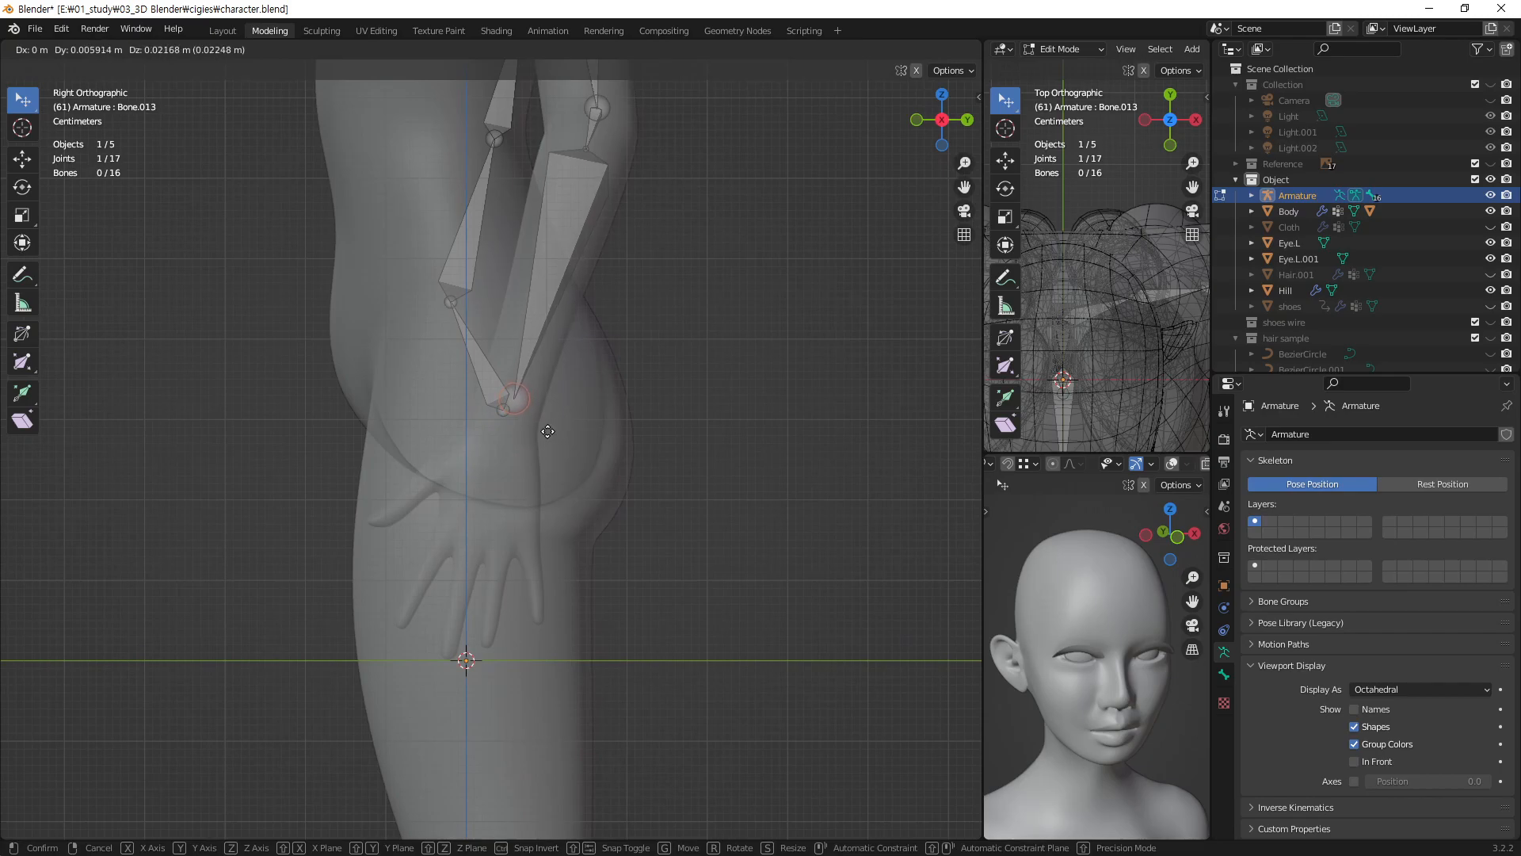
pyautogui.click(547, 431)
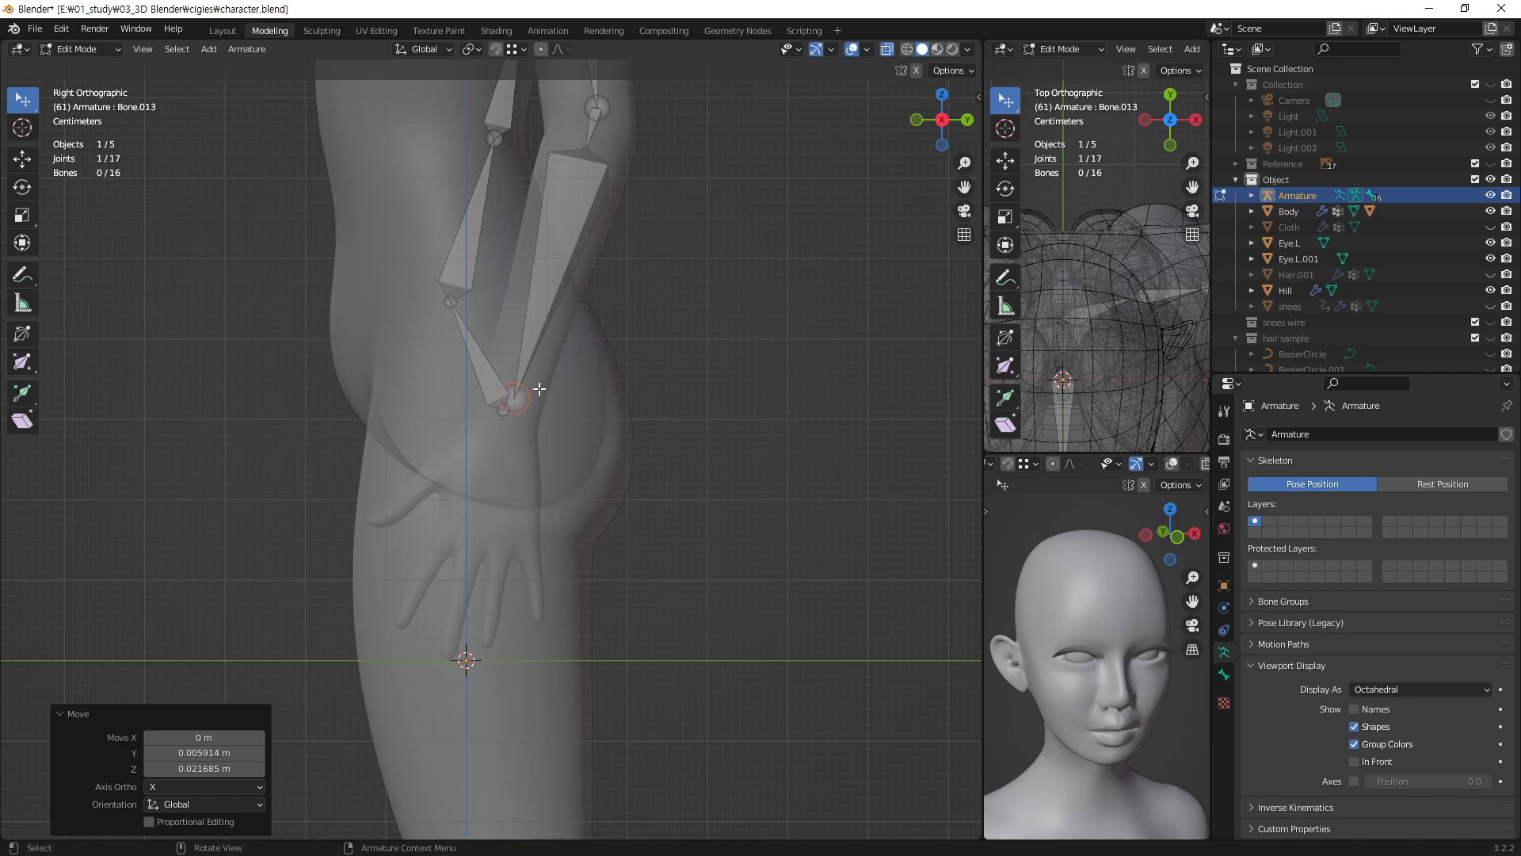
# - Extrude a short wrist connector bone about 0.048 m long and a palm bone about 0.075 m long from the wrist joint
pyautogui.press('e')
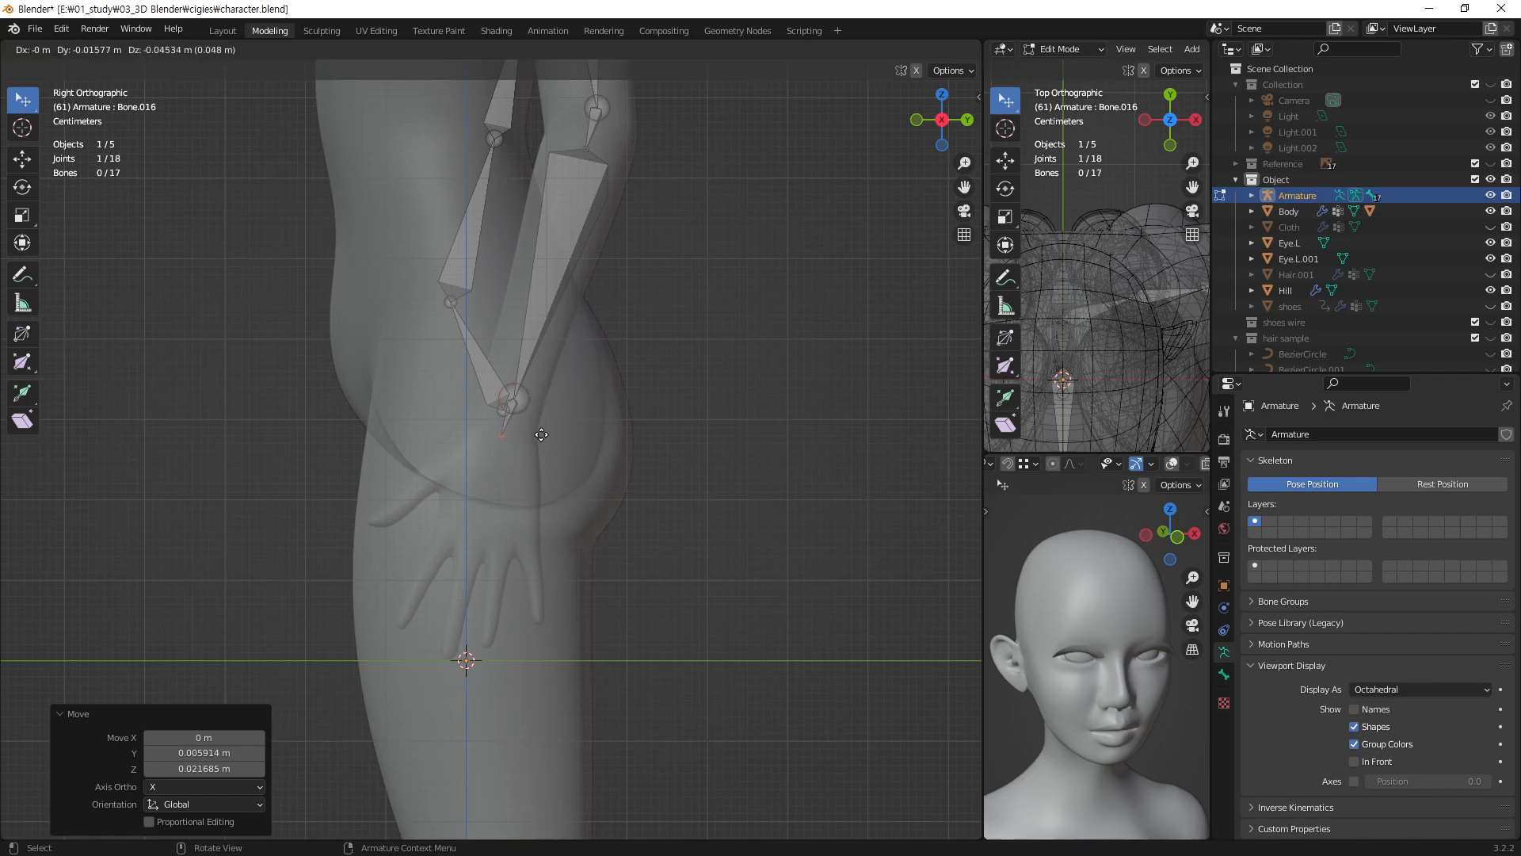
pyautogui.click(541, 434)
pyautogui.press('e')
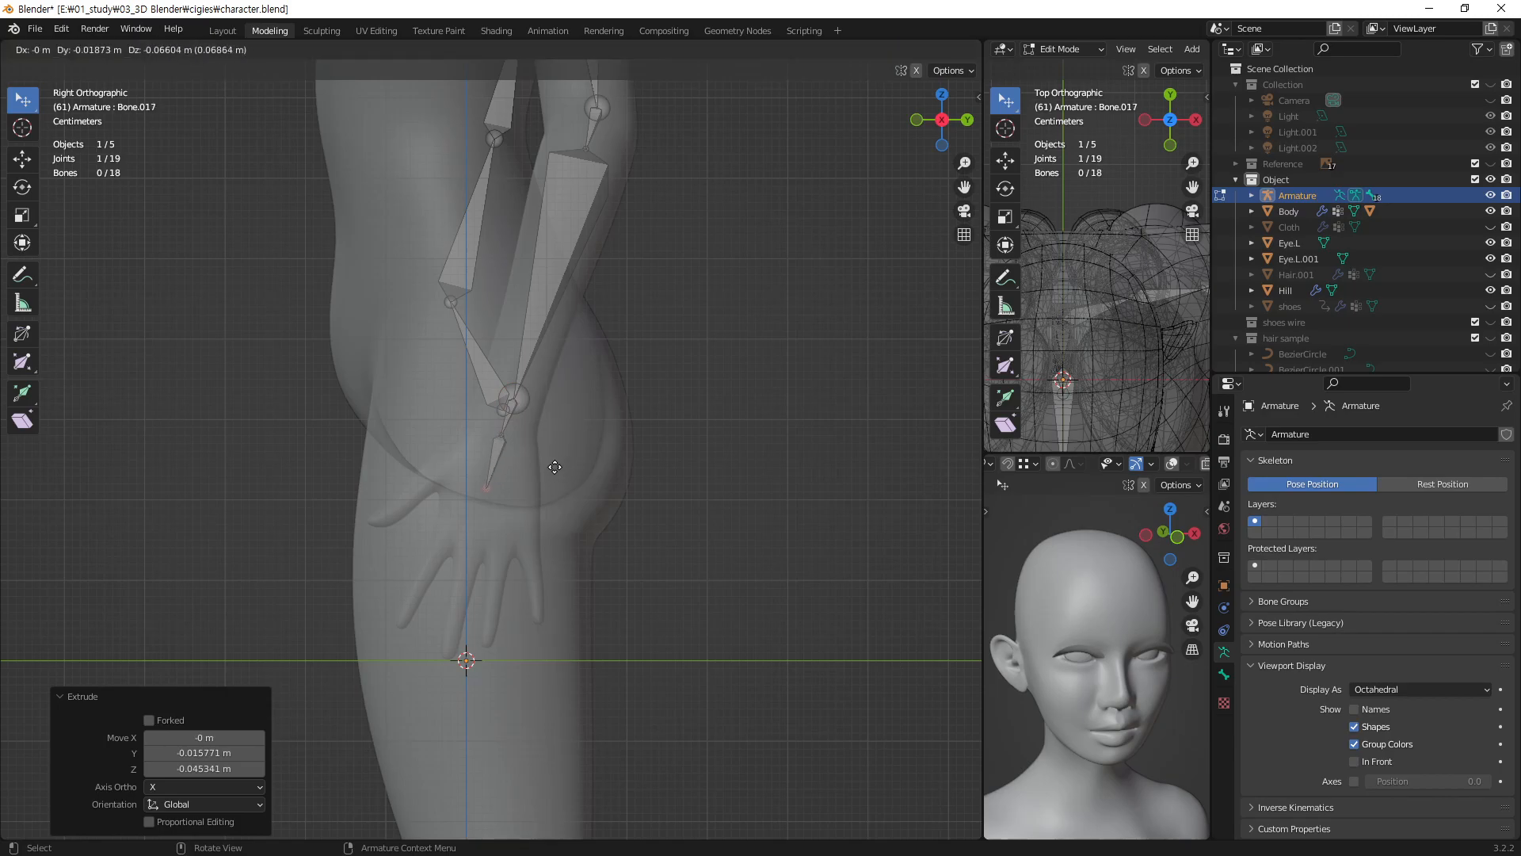
pyautogui.click(555, 471)
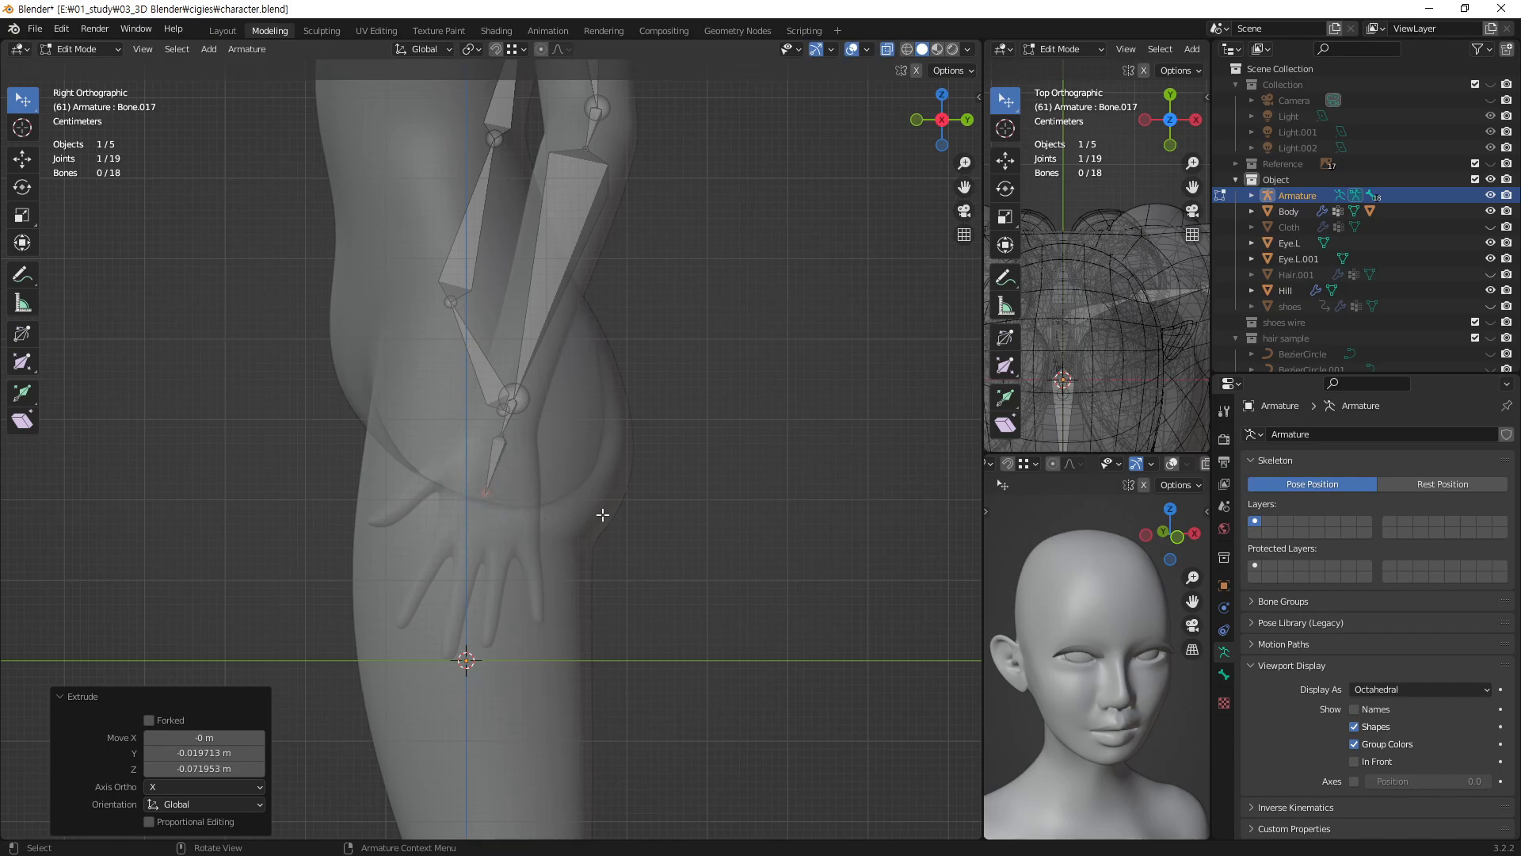
# - Extrude a bone from the palm to the thumb base, then two bones along the thumb, each about 0.048 m long
pyautogui.press('e')
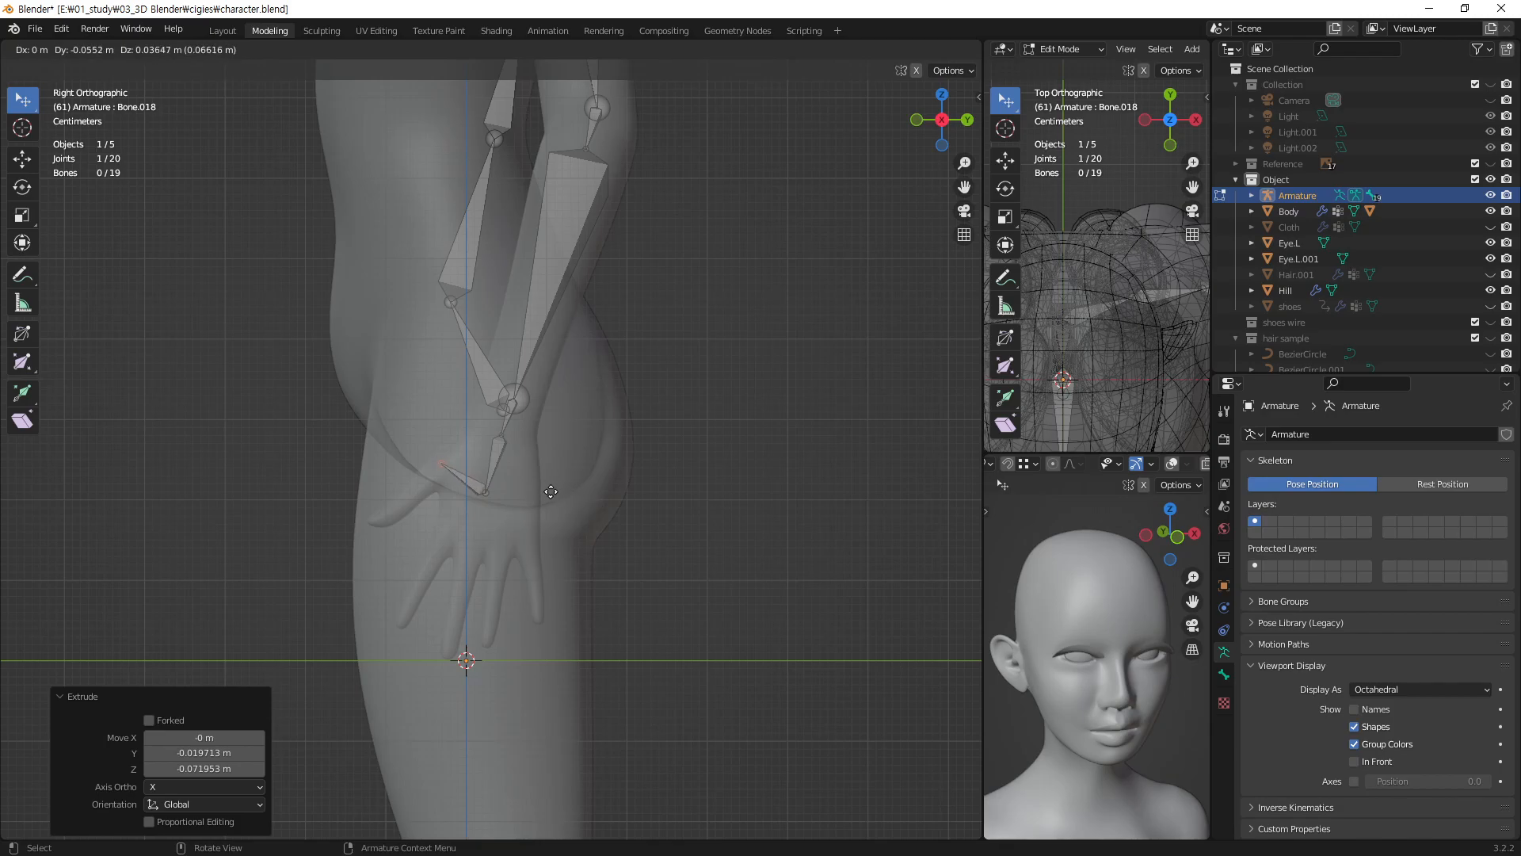
pyautogui.click(549, 490)
pyautogui.press('e')
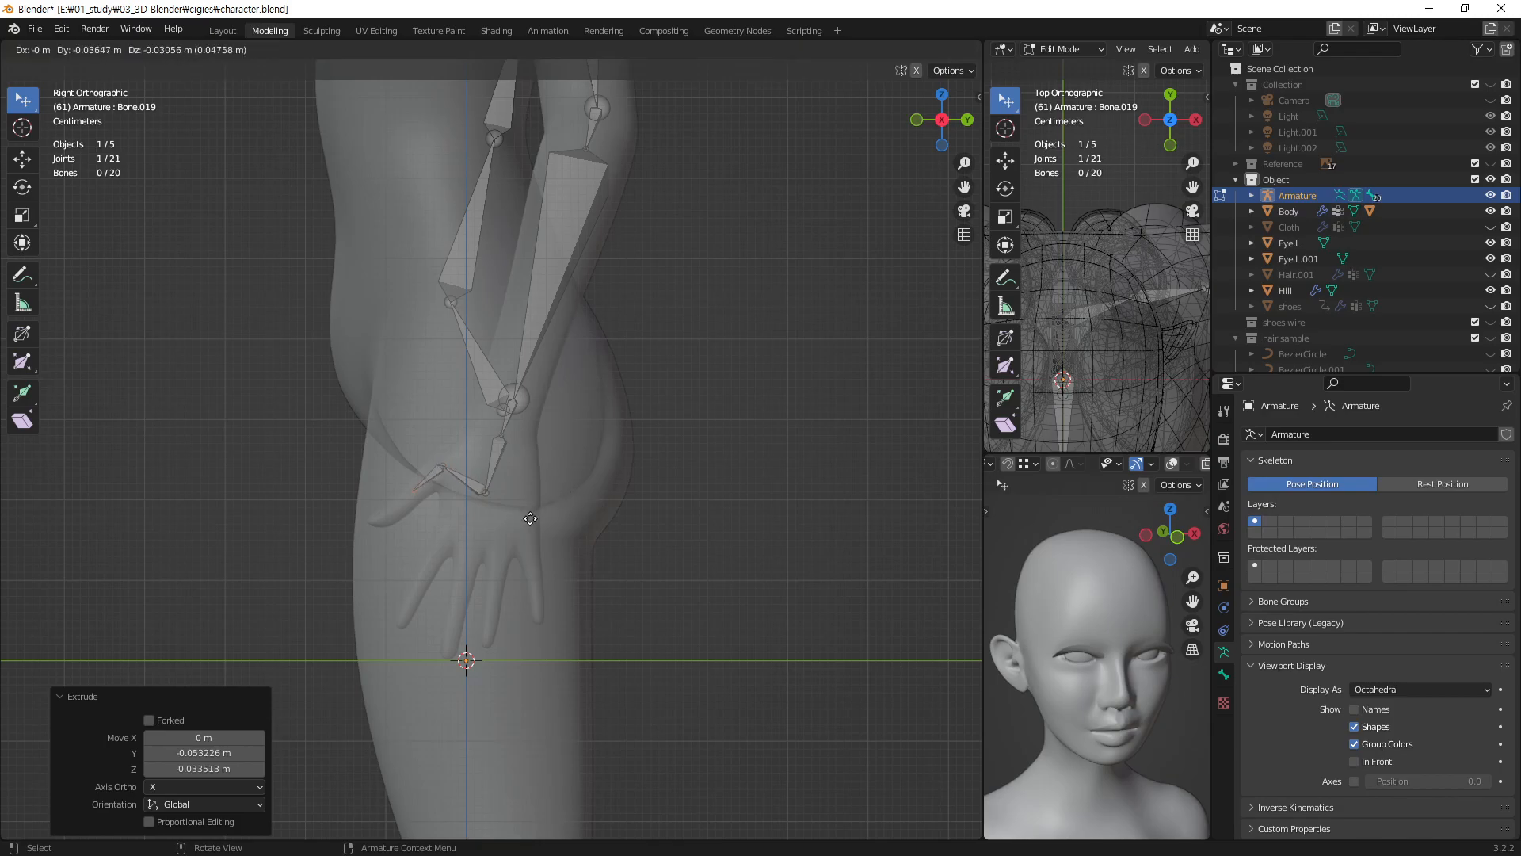
pyautogui.click(525, 523)
pyautogui.press('e')
pyautogui.click(516, 536)
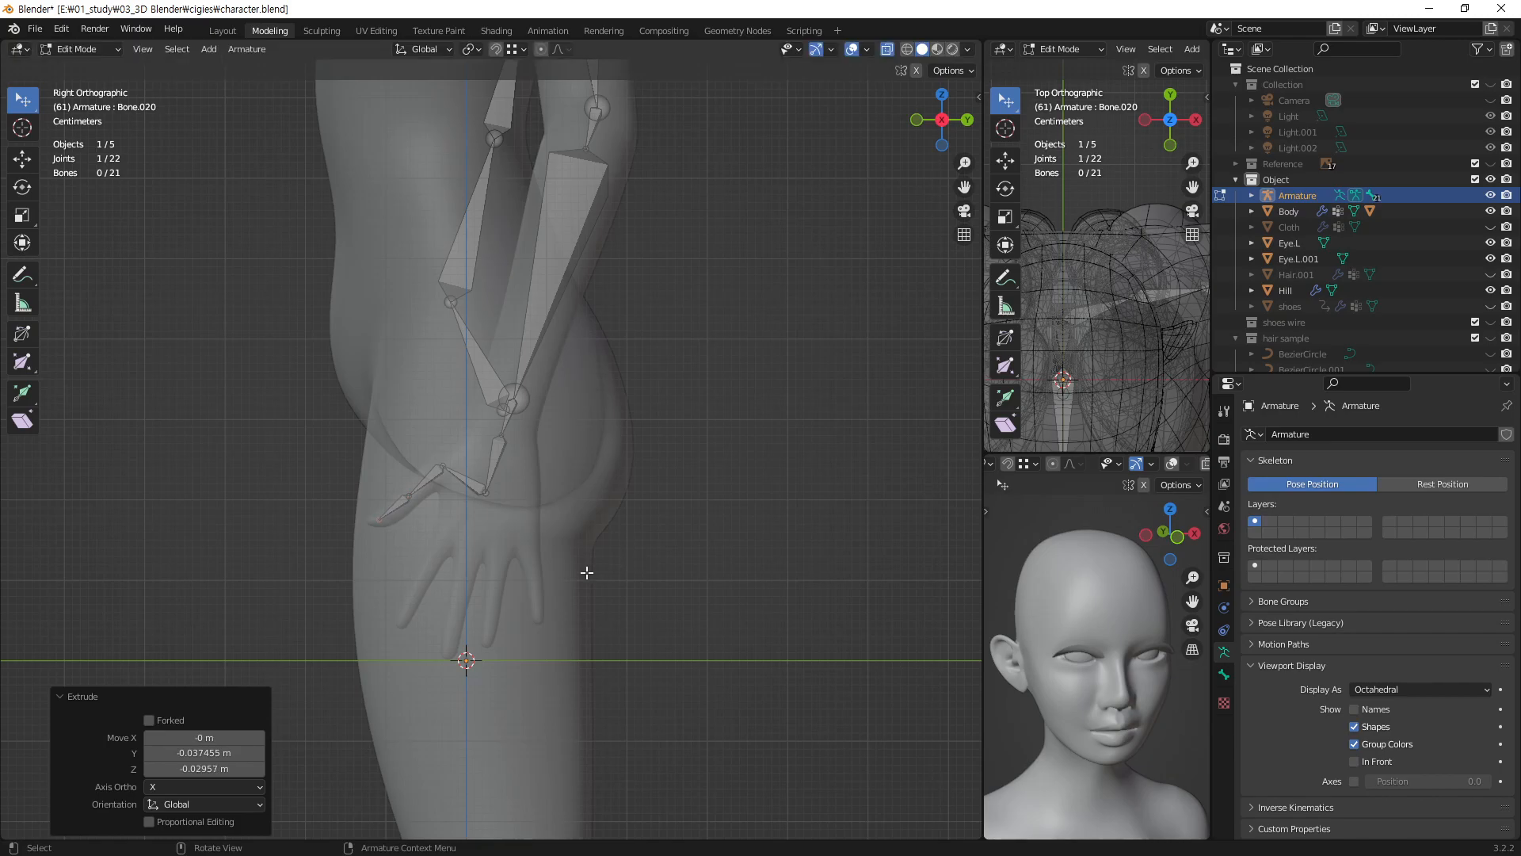
# - Delete the outermost thumb bone
pyautogui.scroll(3, 509, 537)
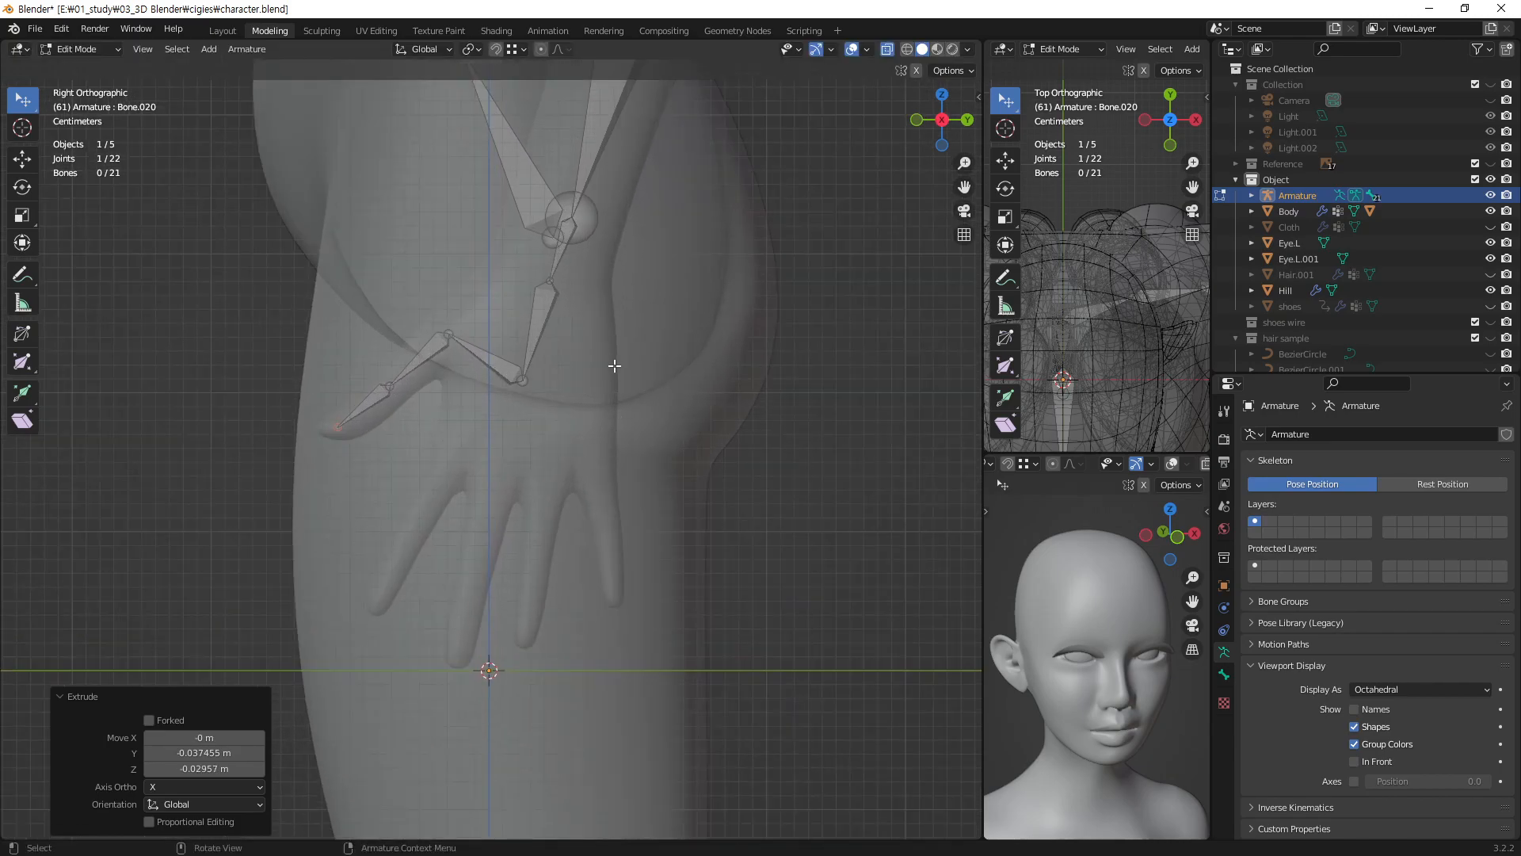
pyautogui.scroll(3, 615, 367)
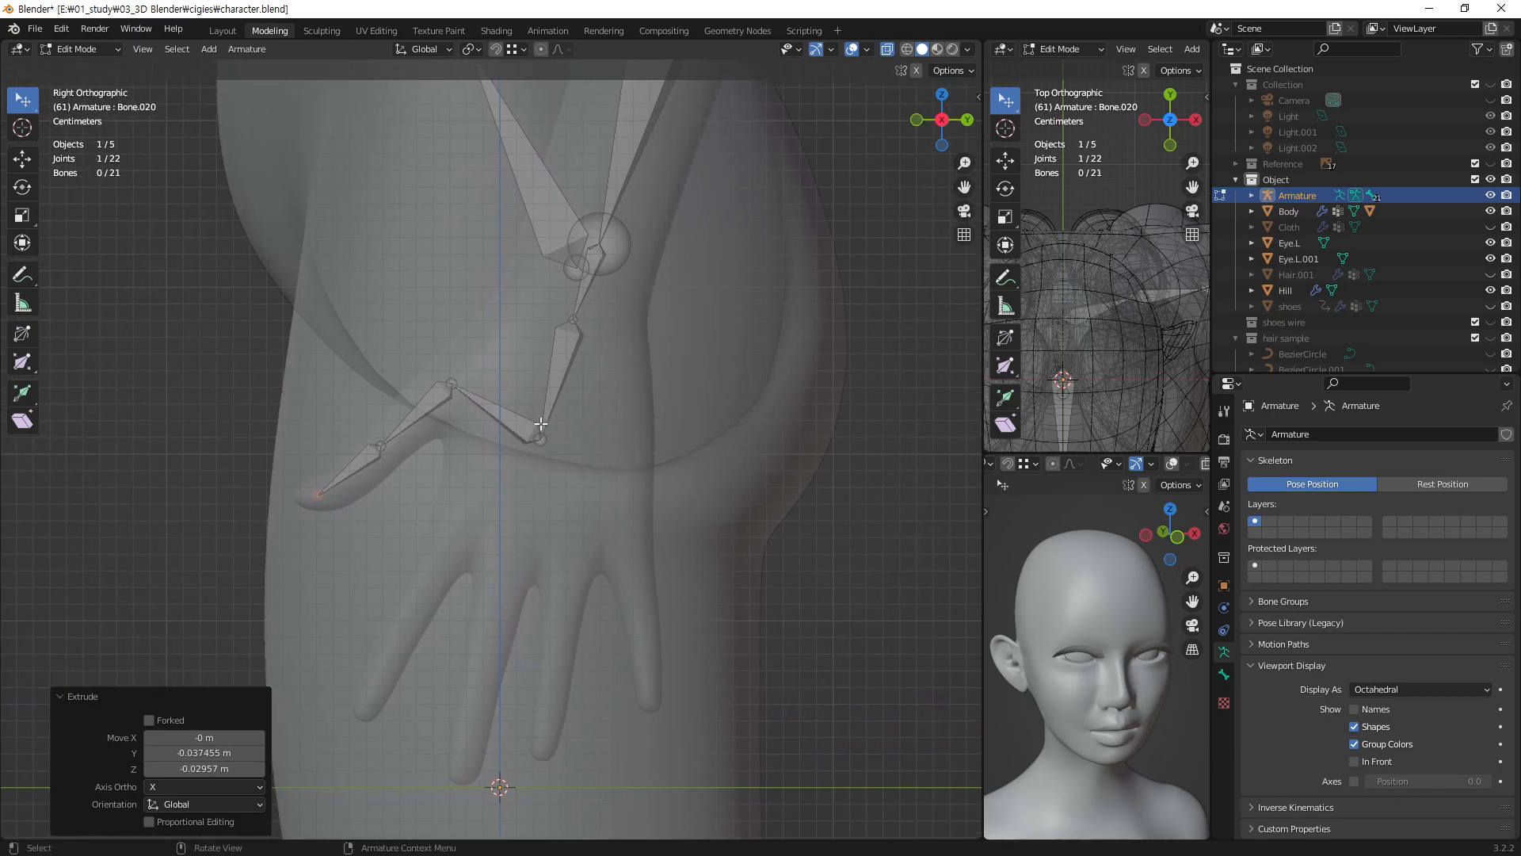
pyautogui.click(383, 449)
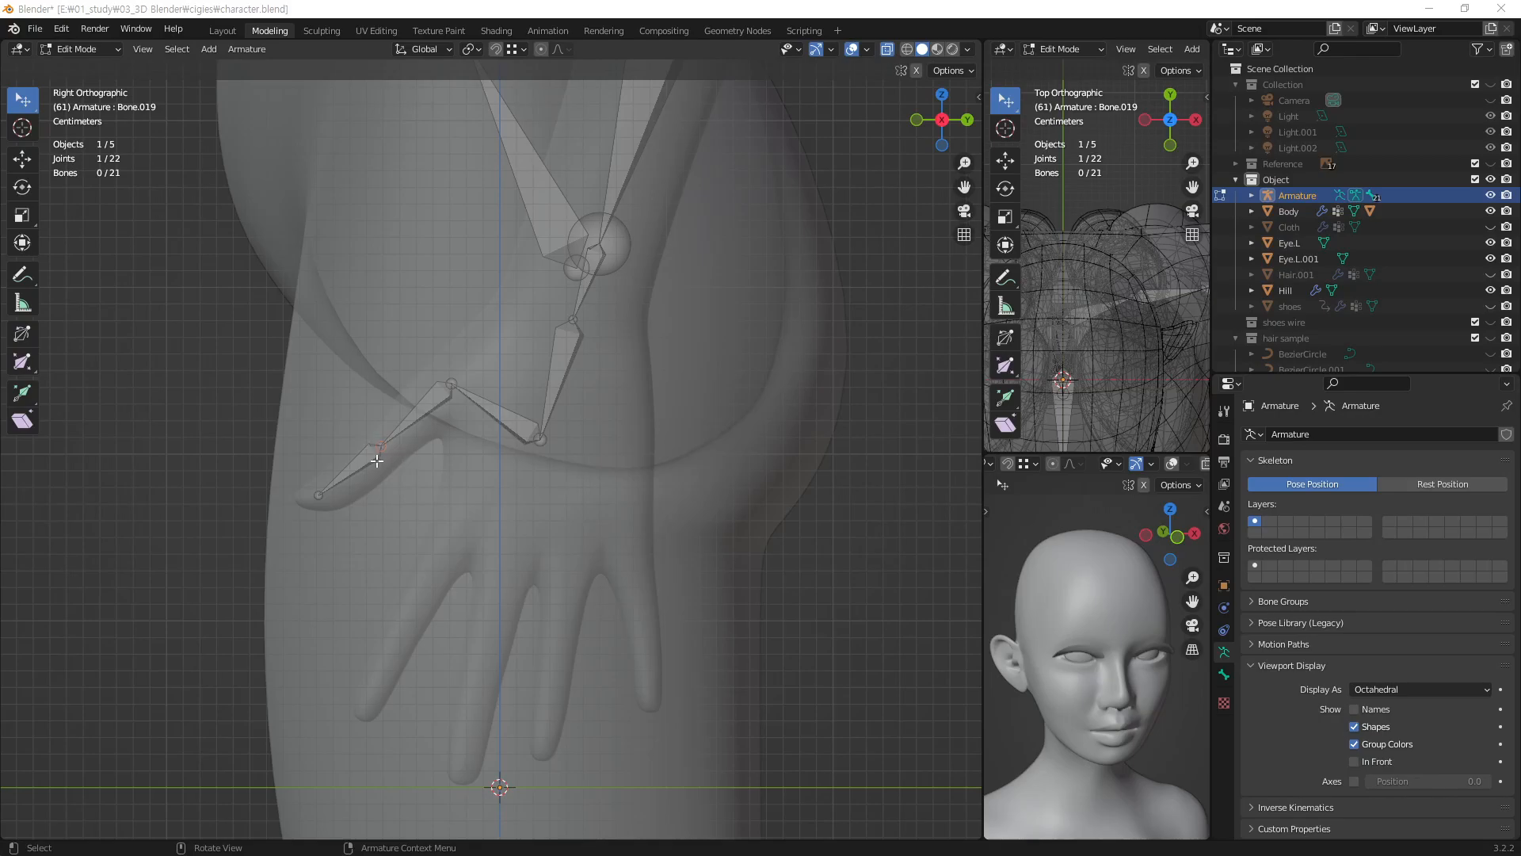
pyautogui.click(366, 459)
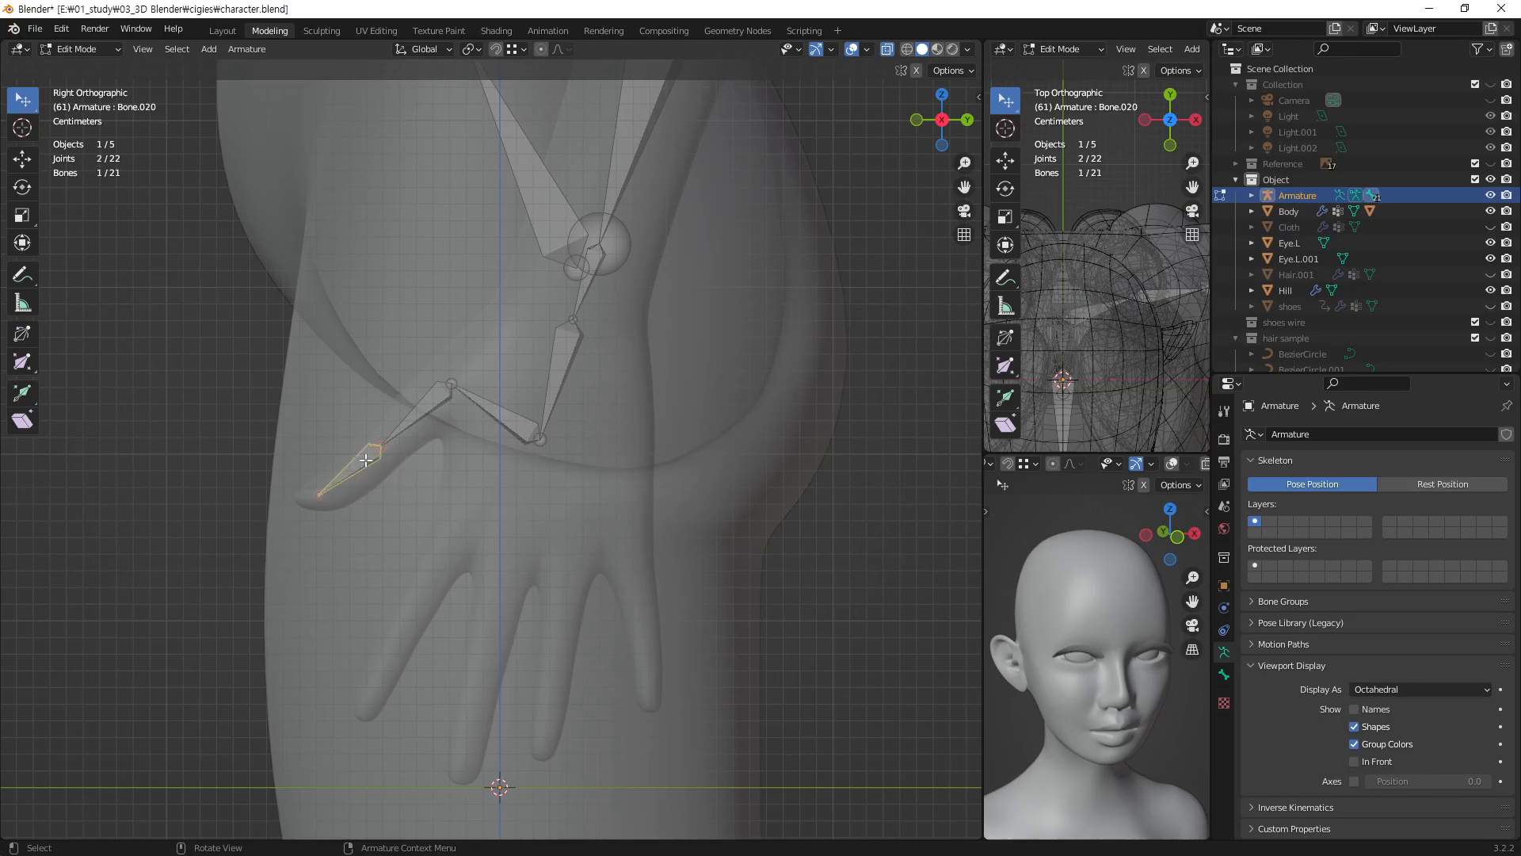
pyautogui.press('x')
pyautogui.click(396, 458)
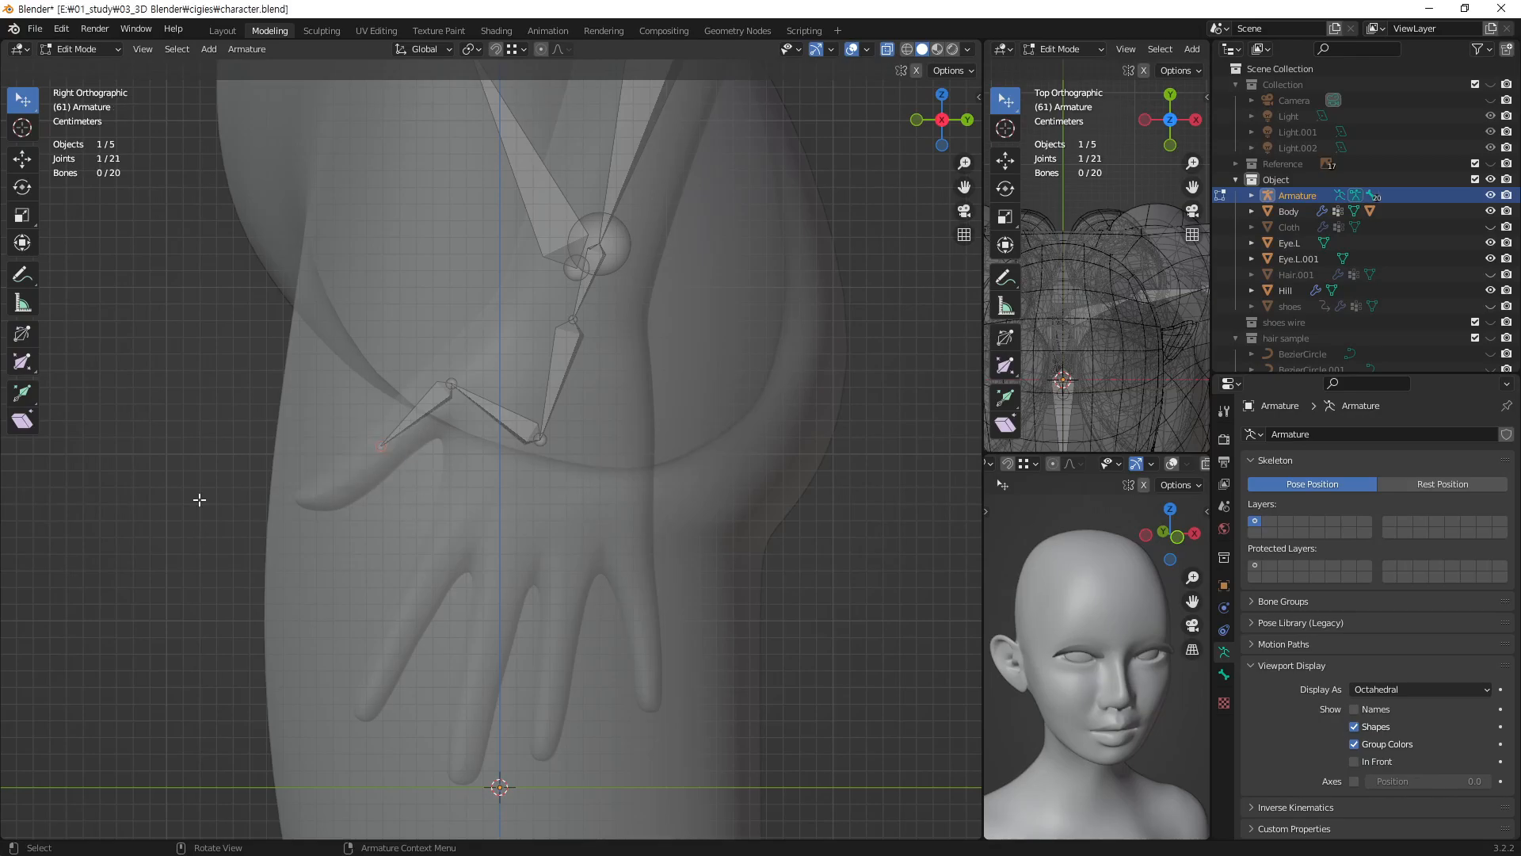
# - Extend the remaining thumb bone about 0.055 m to the thumb tip and subdivide it with one cut
pyautogui.click(432, 404)
pyautogui.click(381, 446)
pyautogui.press('g')
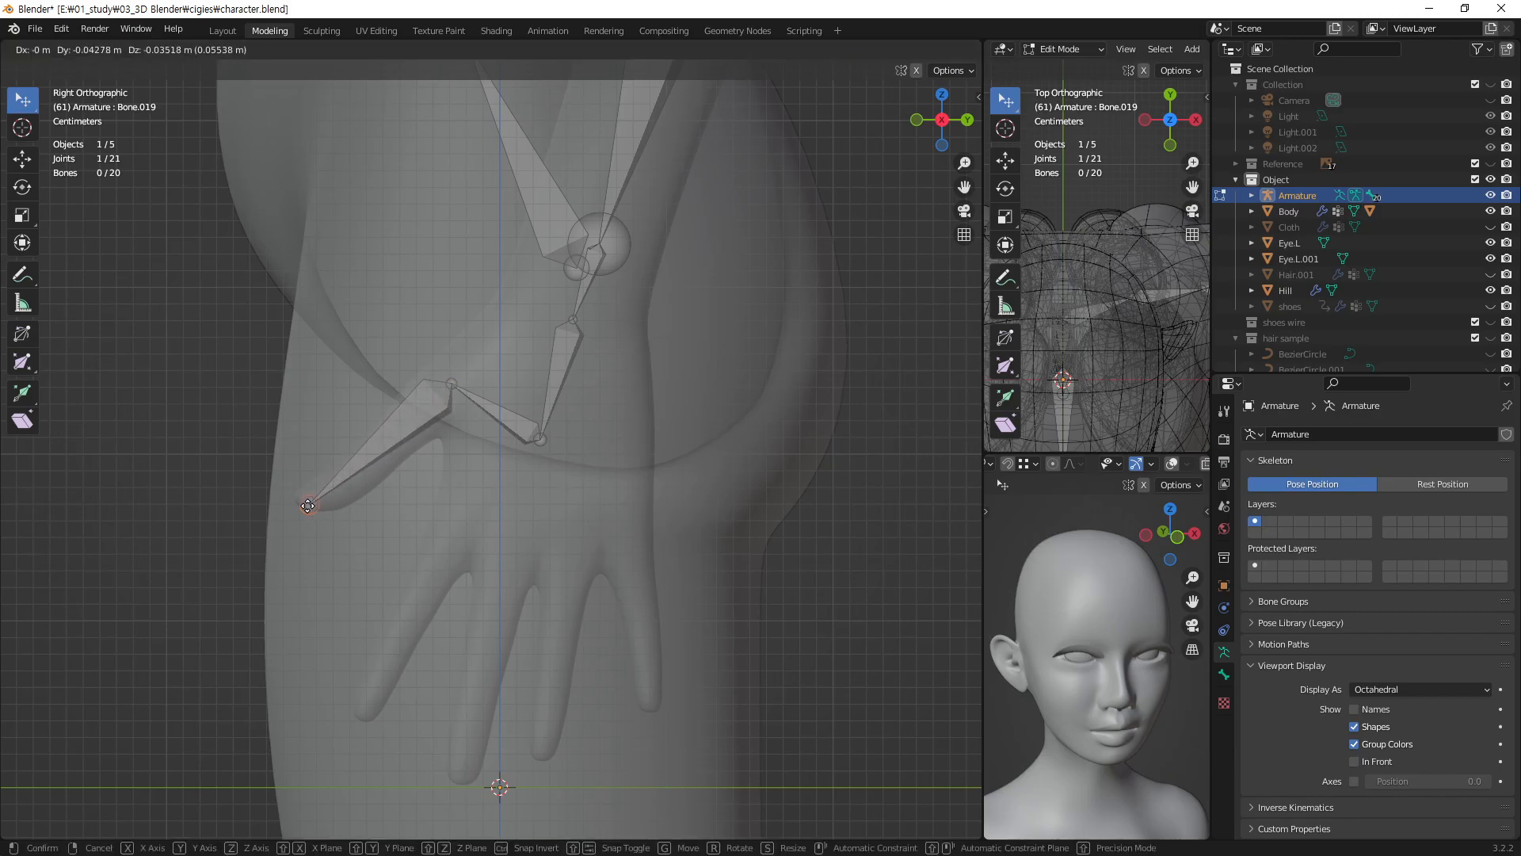
pyautogui.click(308, 504)
pyautogui.rightClick(387, 441)
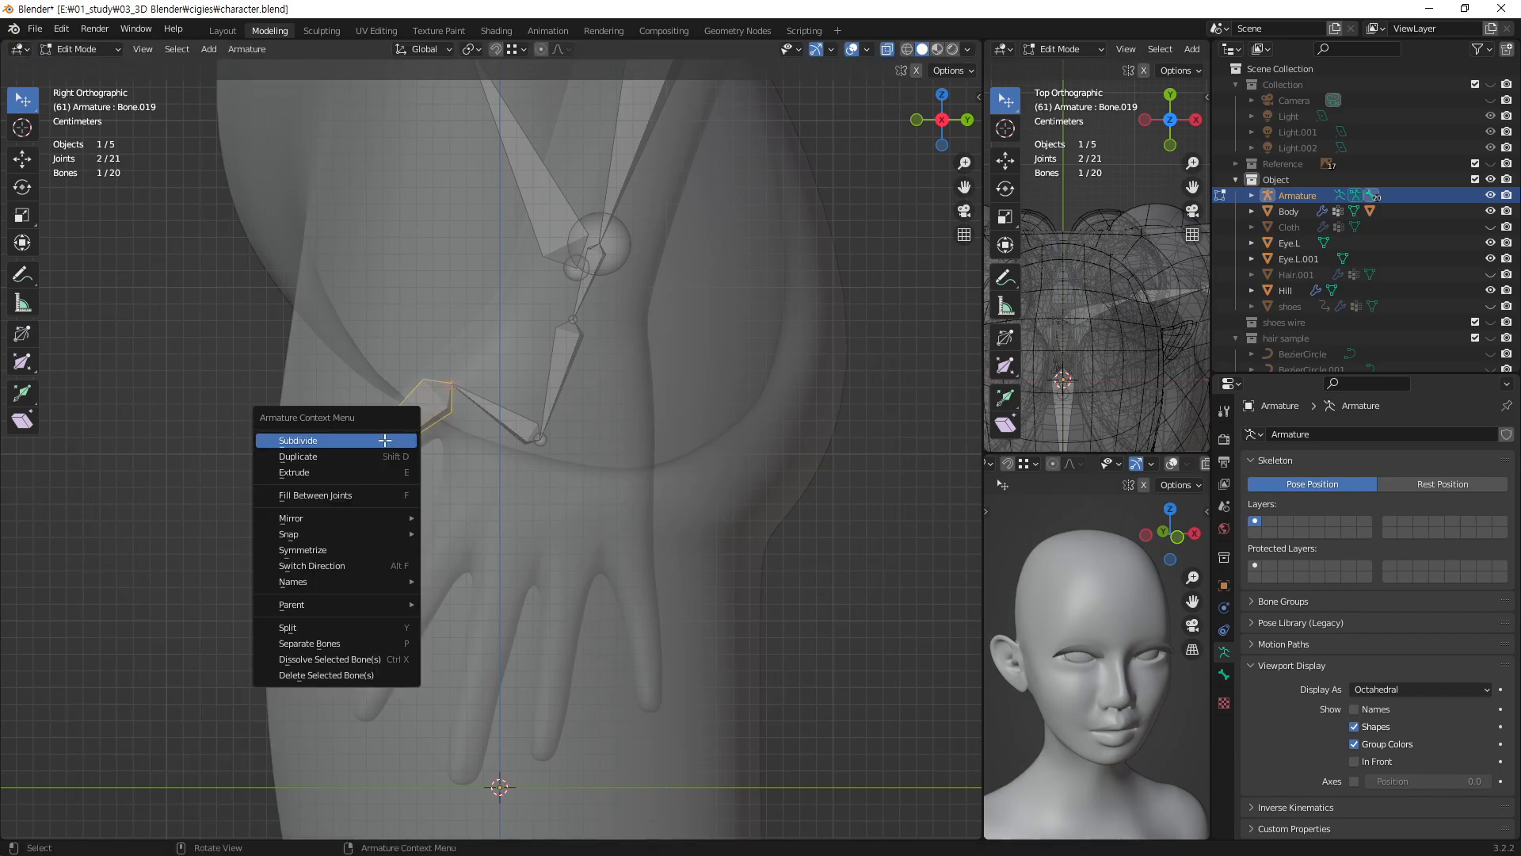
pyautogui.click(383, 440)
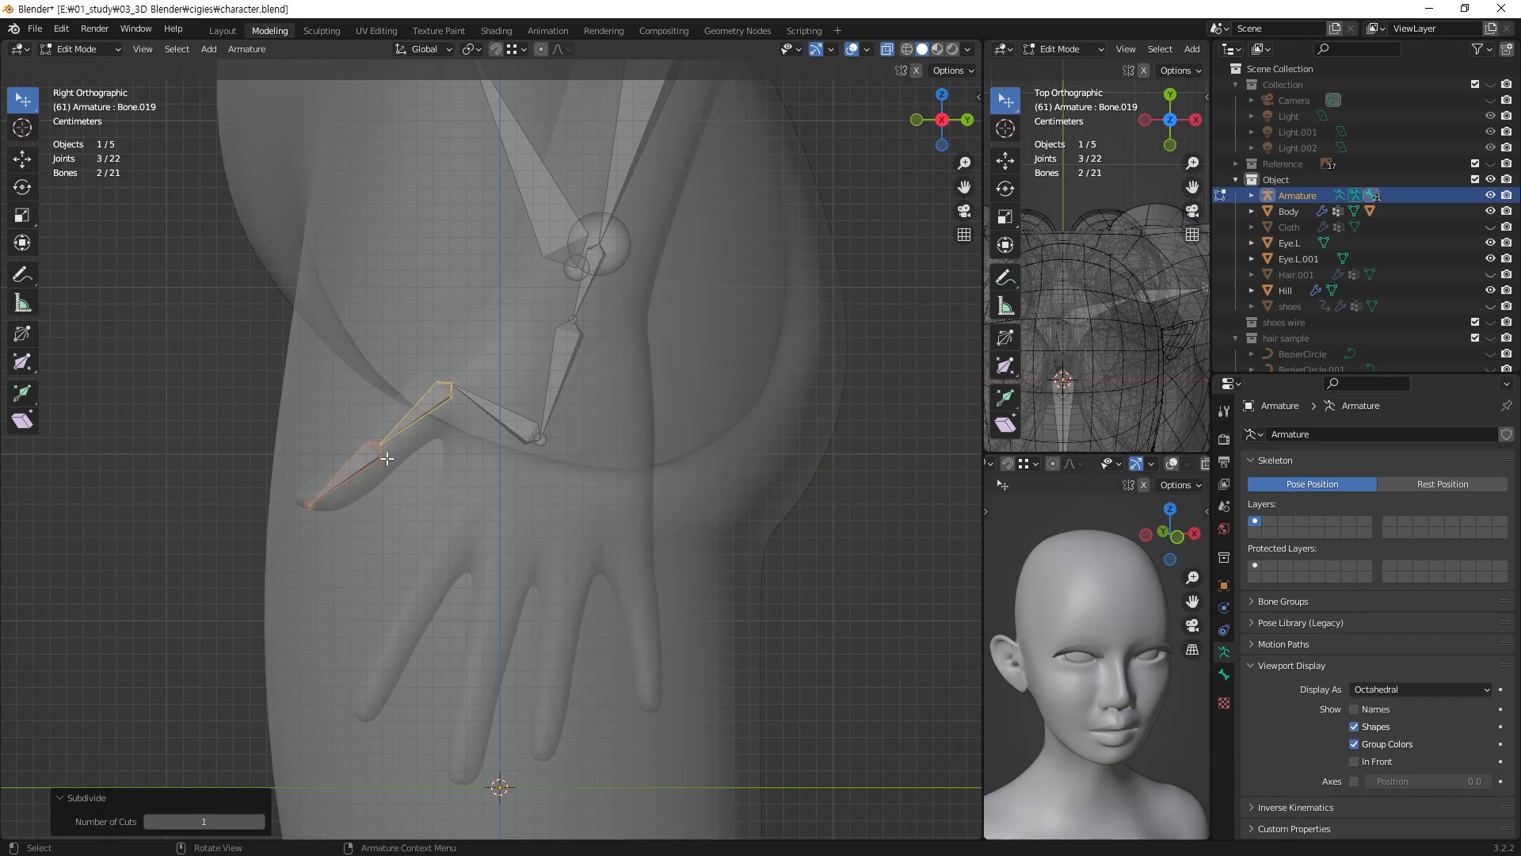
# - Move the thumb's middle joint and base joint about 0.009 m each to follow the thumb in side view
pyautogui.click(381, 441)
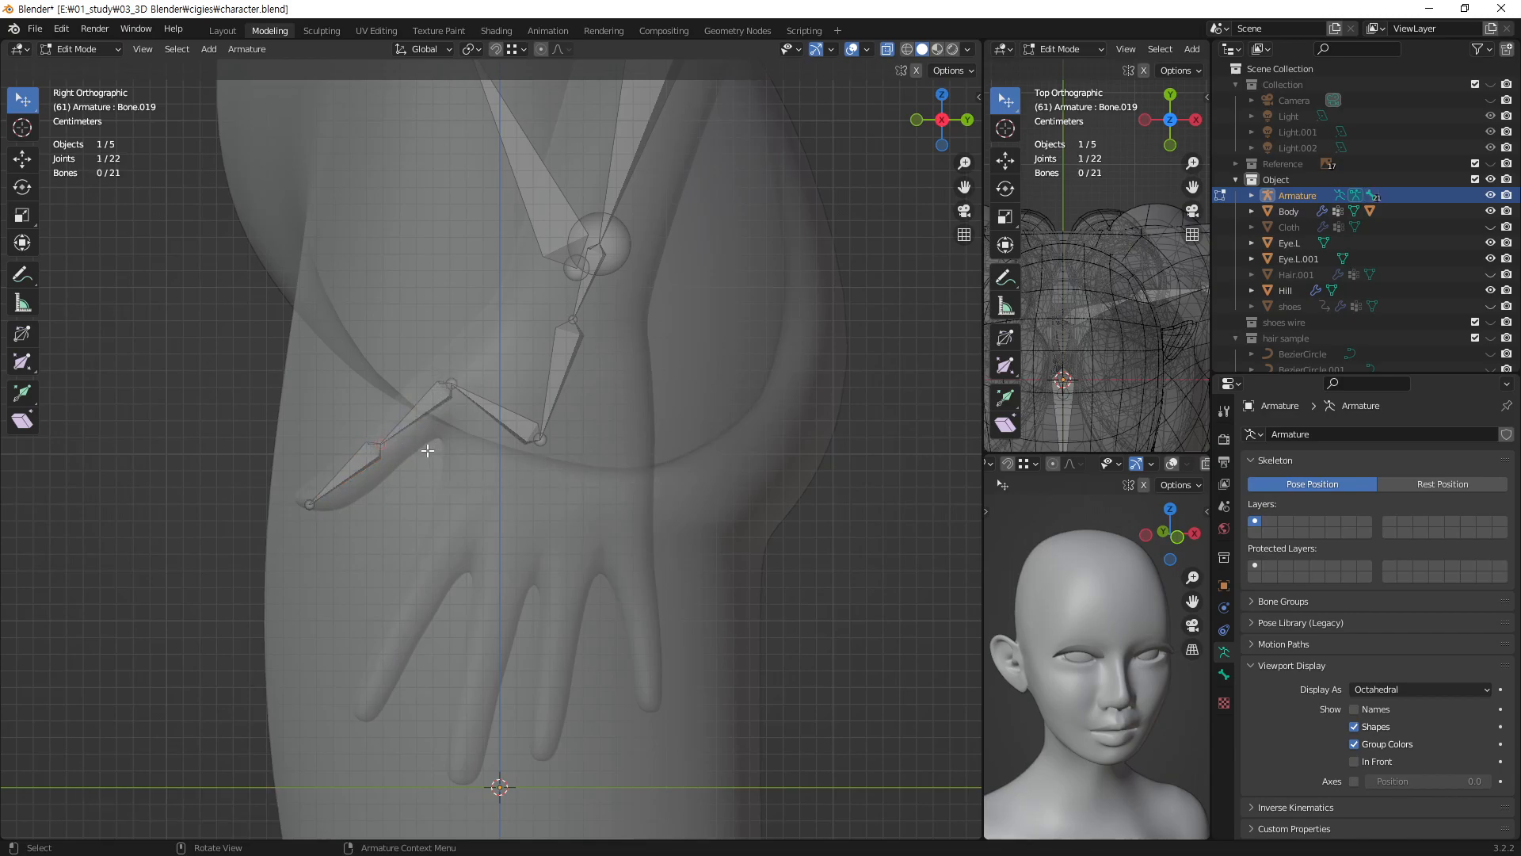
pyautogui.click(427, 407)
pyautogui.click(361, 468)
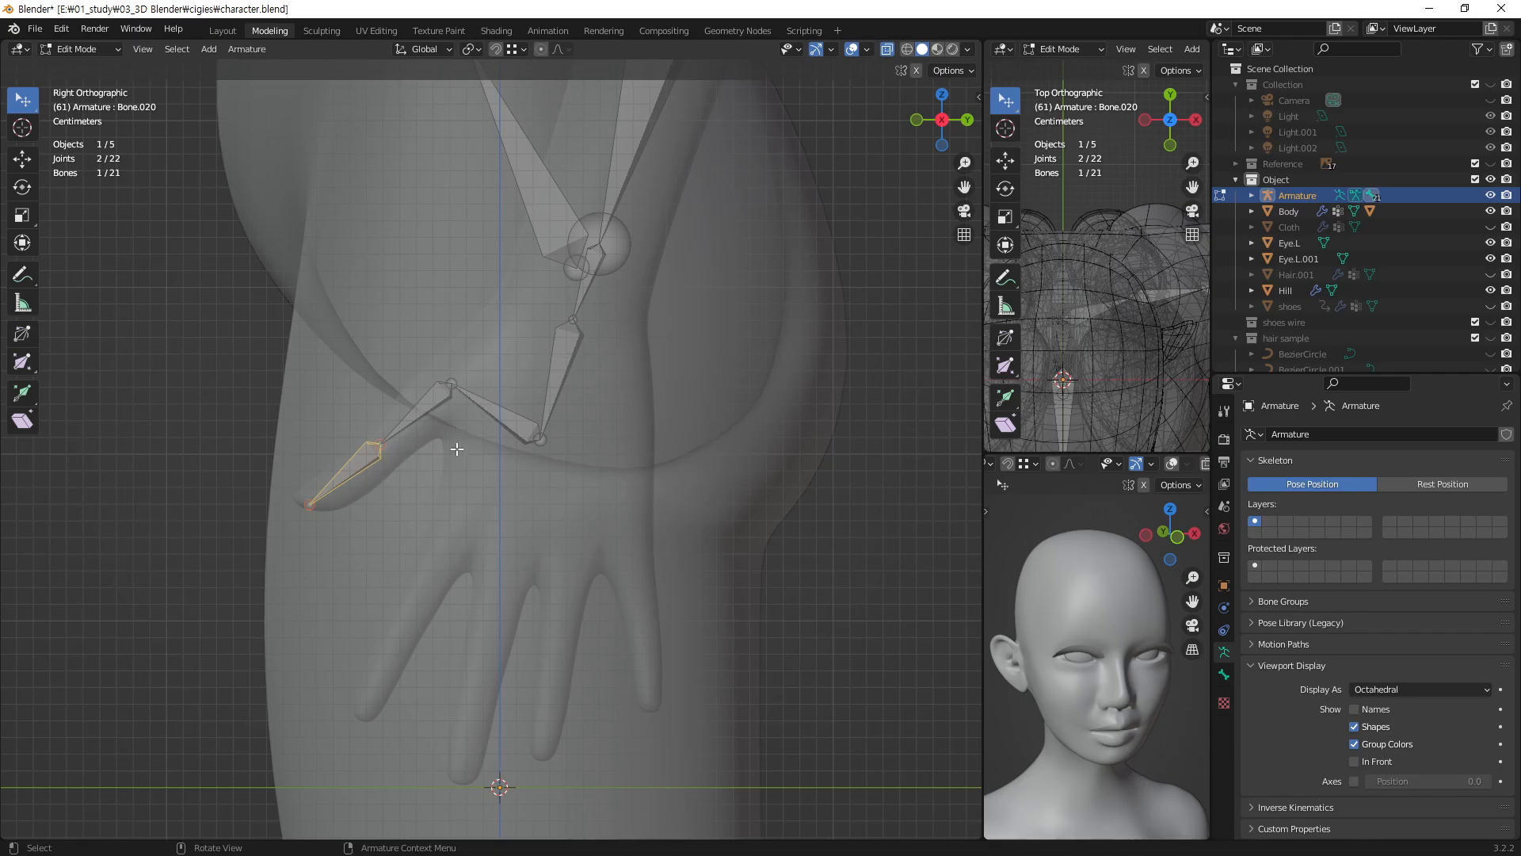
pyautogui.click(379, 442)
pyautogui.press('g')
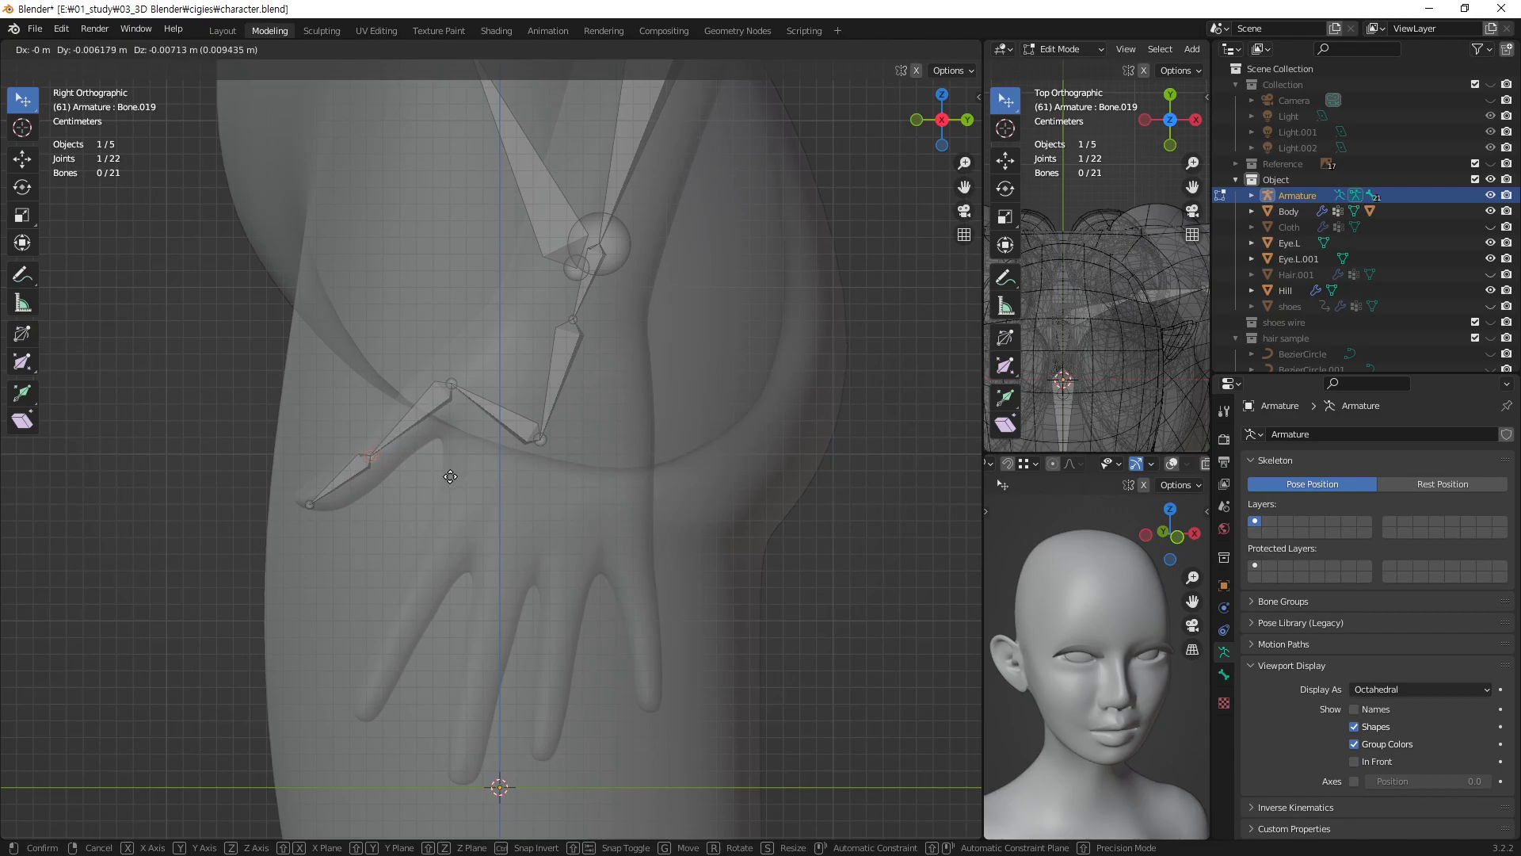
pyautogui.click(453, 476)
pyautogui.click(451, 385)
pyautogui.press('g')
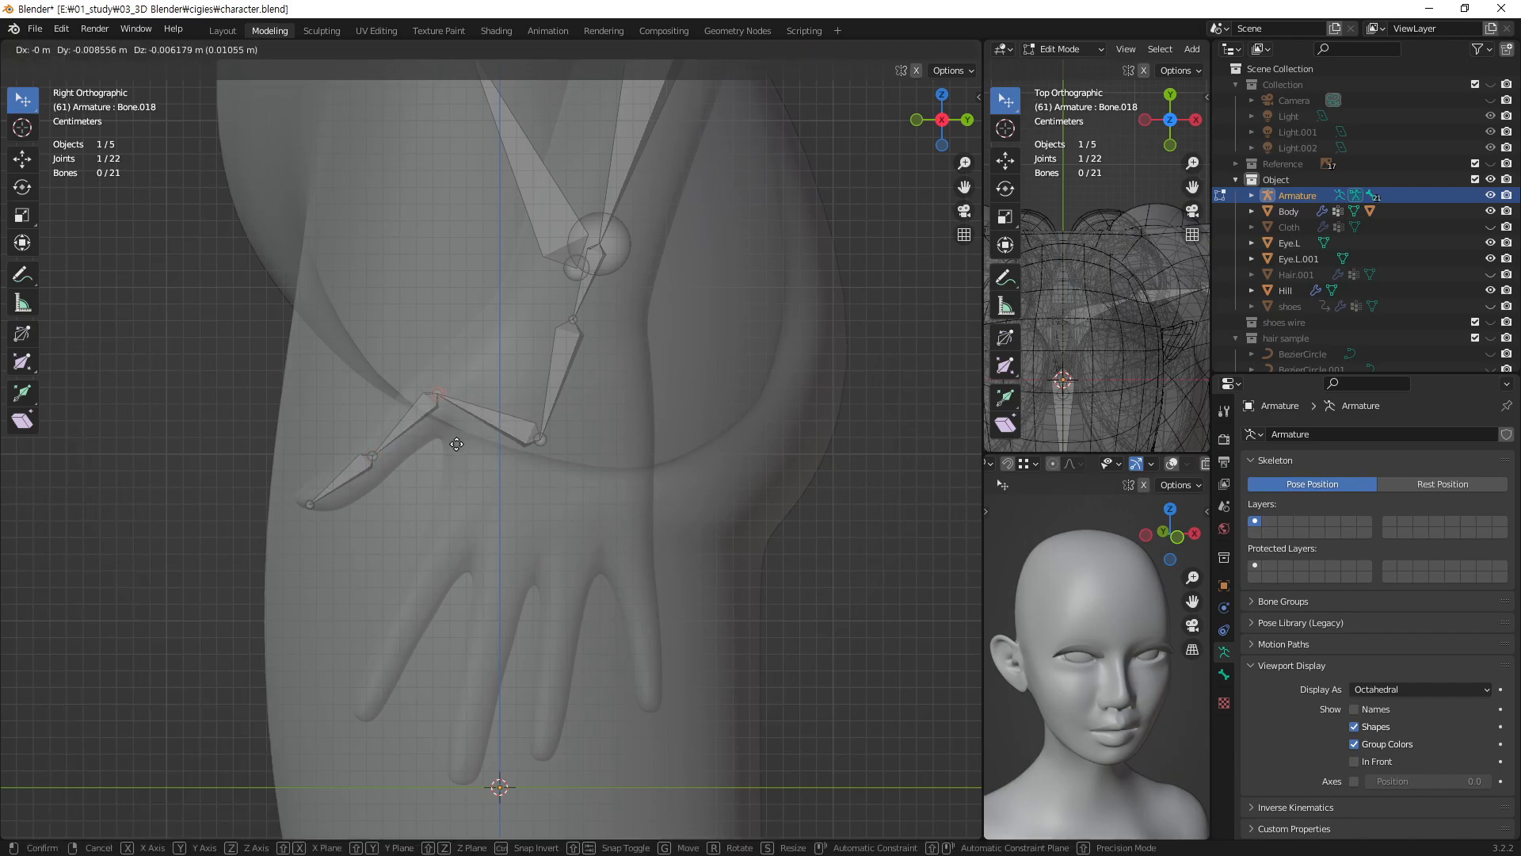
pyautogui.click(458, 446)
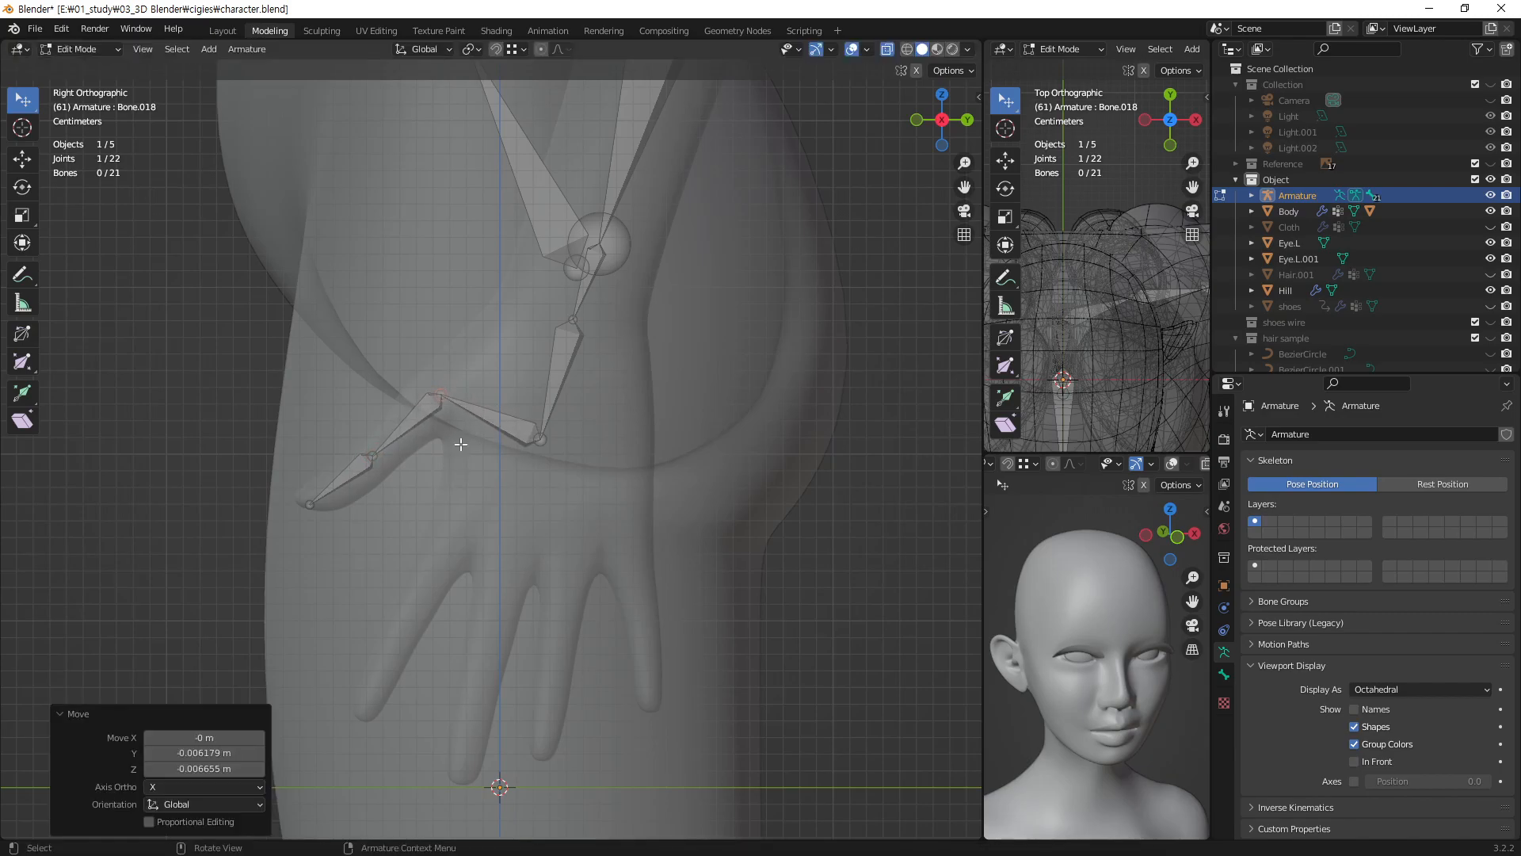
# - Extrude two bones from the palm joint to the bases of the index and middle fingers, the middle one about 0.077 m long
pyautogui.click(370, 455)
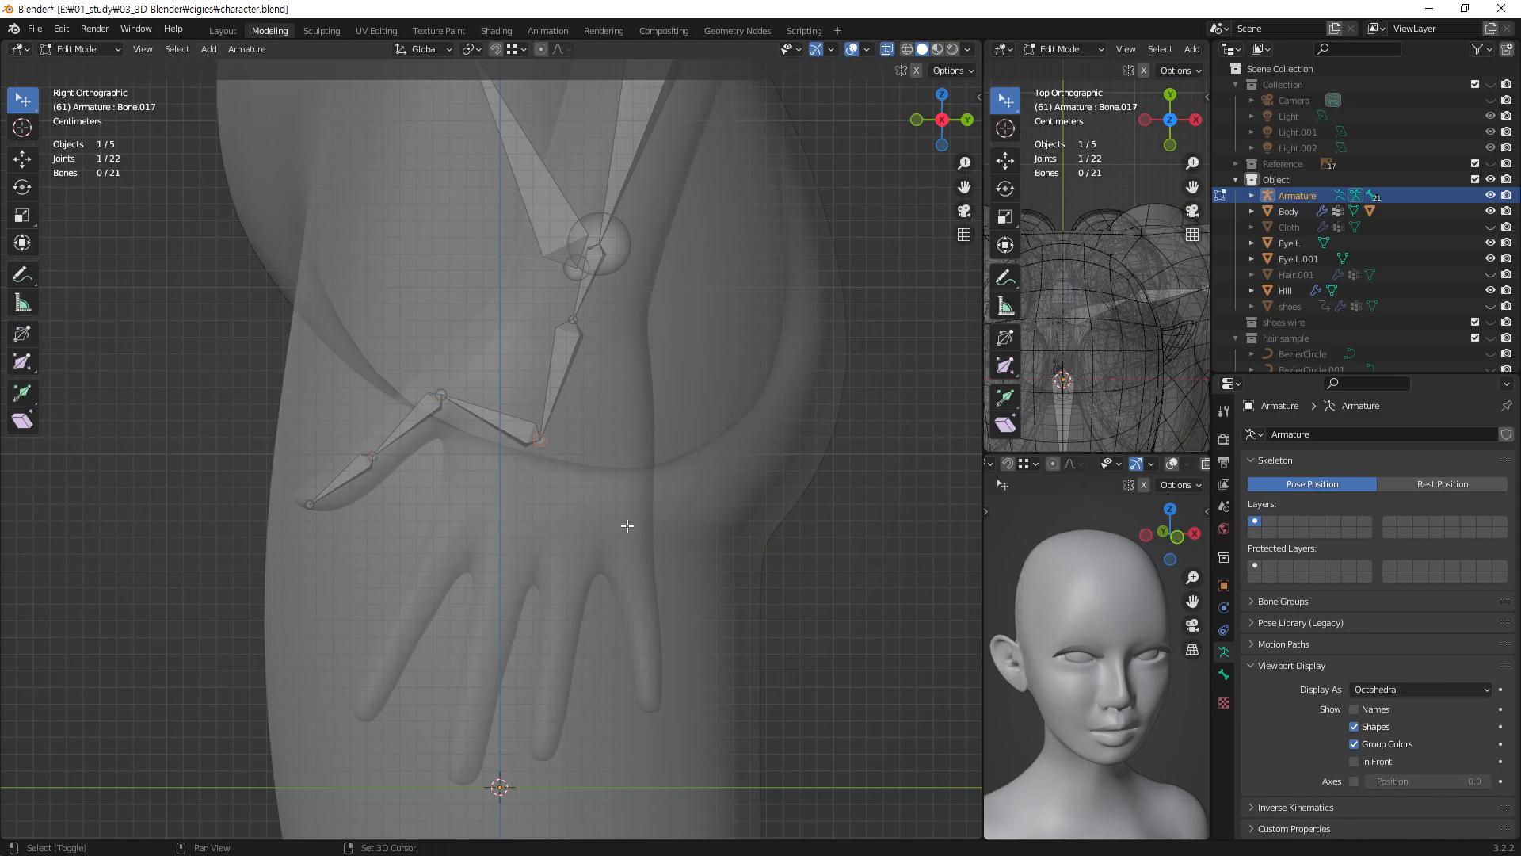
pyautogui.keyDown('shift'); pyautogui.moveTo(626, 524); pyautogui.dragTo(622, 419, button='middle'); pyautogui.keyUp('shift')
pyautogui.press('e')
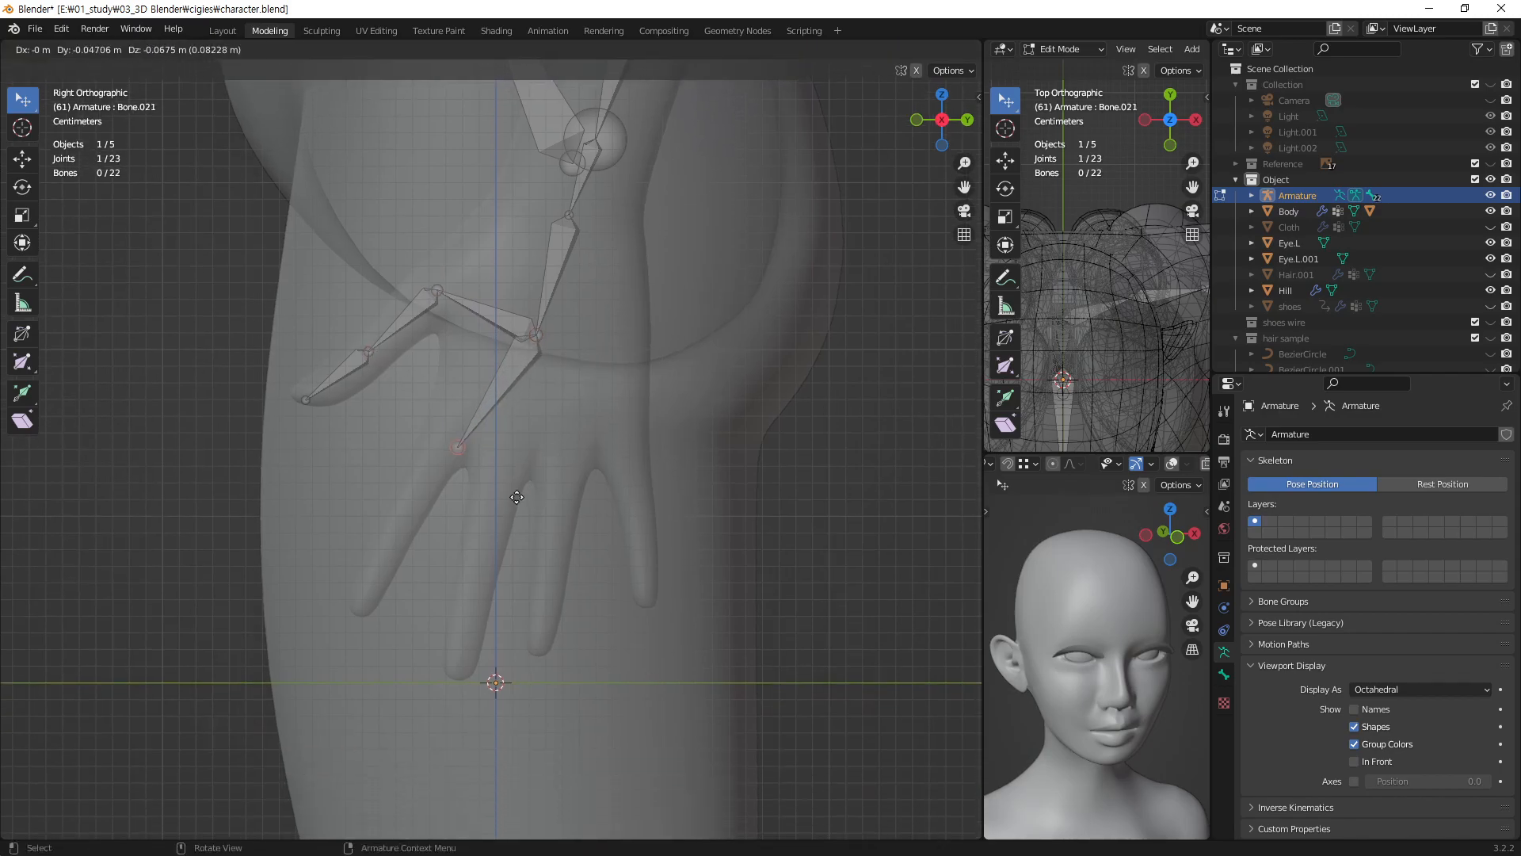
pyautogui.click(517, 397)
pyautogui.click(536, 336)
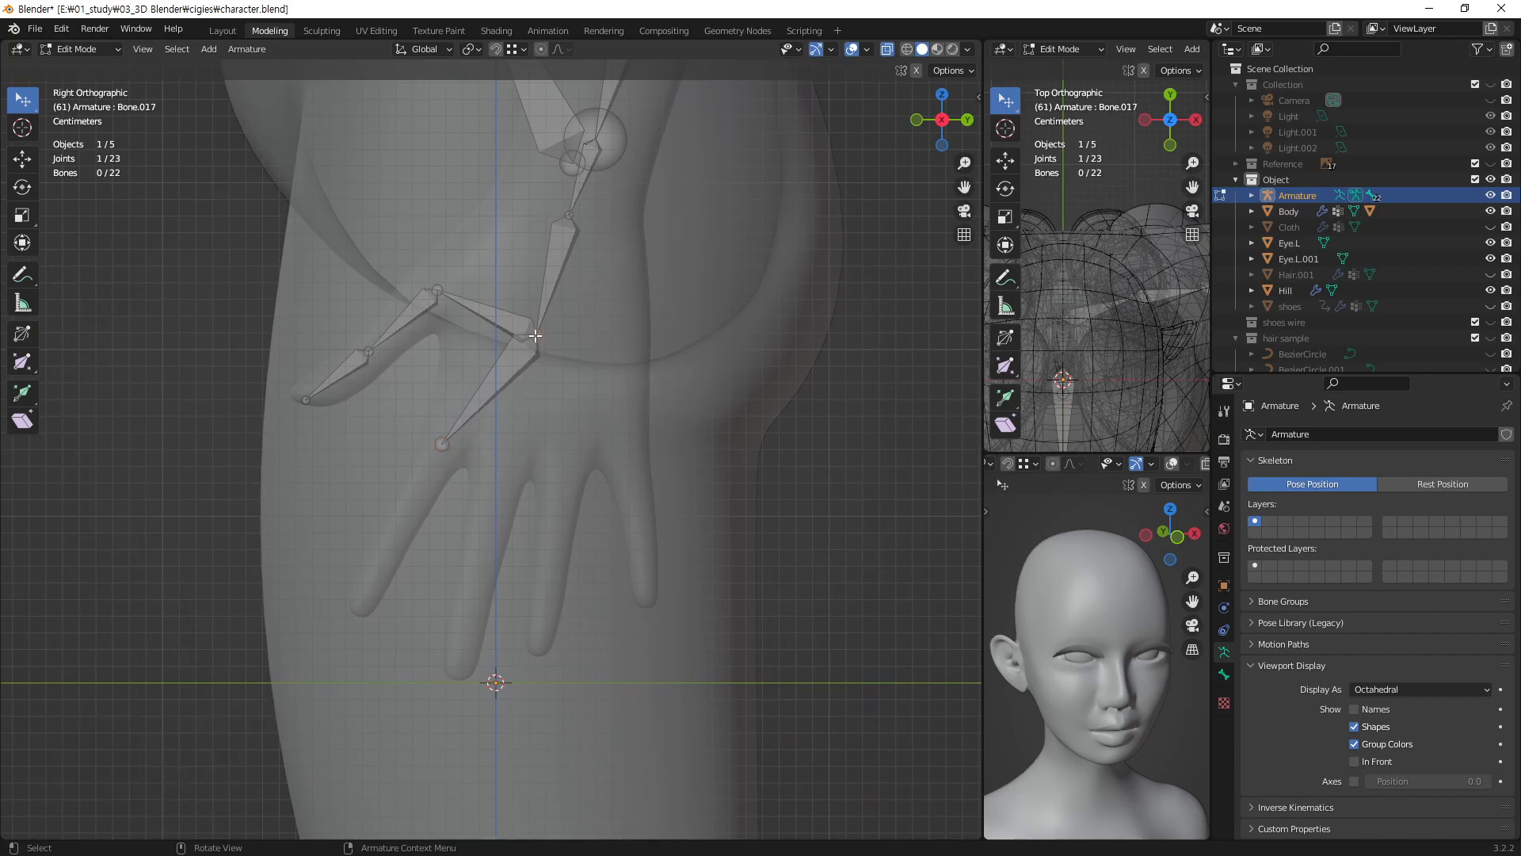
pyautogui.press('e')
pyautogui.click(580, 508)
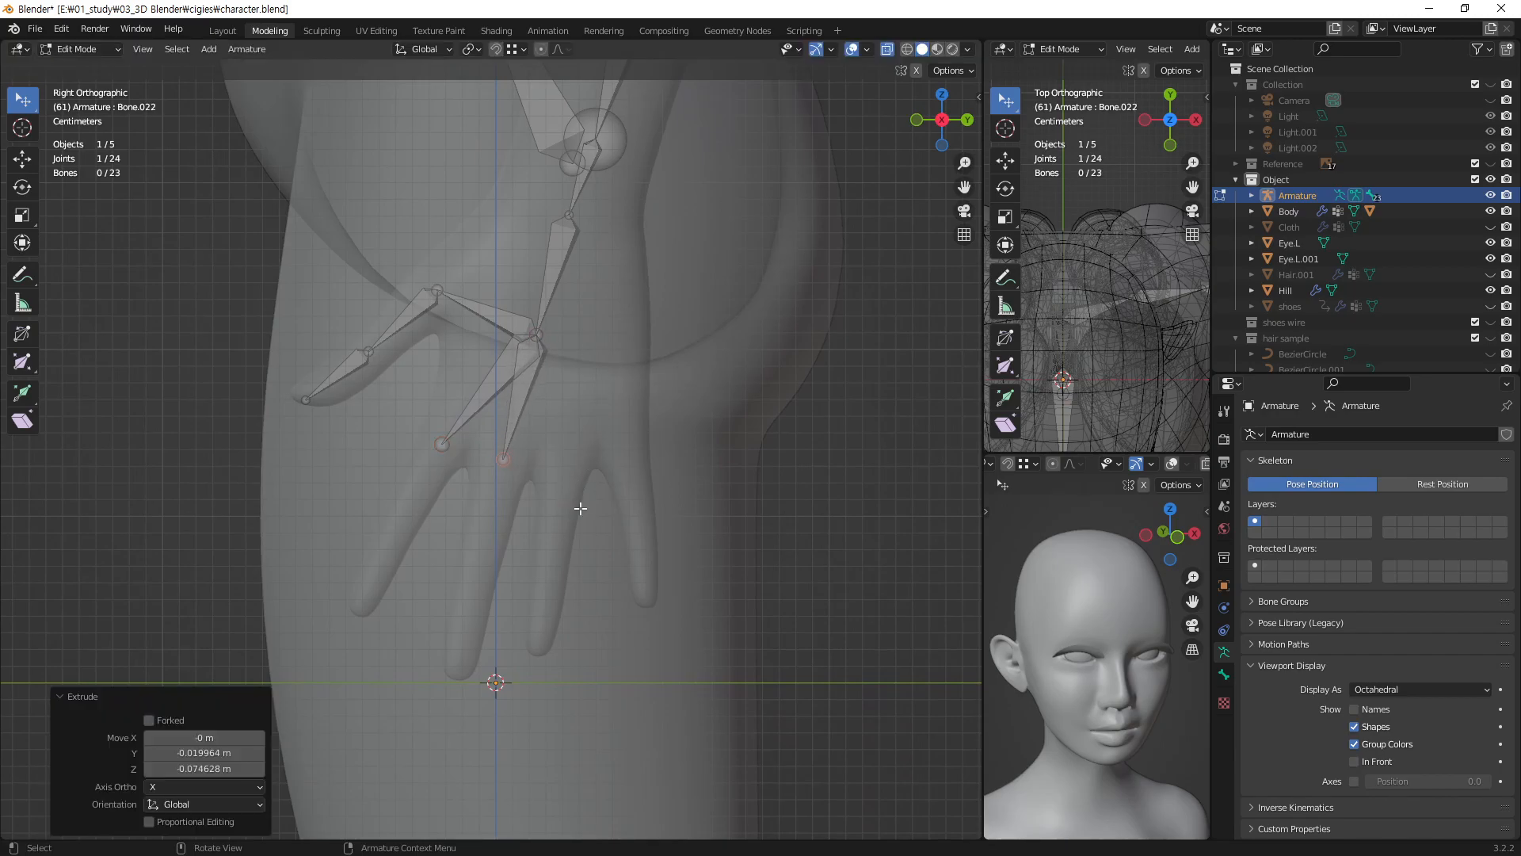
# - Extrude two more bones from the palm joint to the ring and little finger bases, the little finger's about 0.086 m long
pyautogui.click(538, 336)
pyautogui.press('e')
pyautogui.click(624, 486)
pyautogui.click(537, 336)
pyautogui.press('e')
pyautogui.click(668, 459)
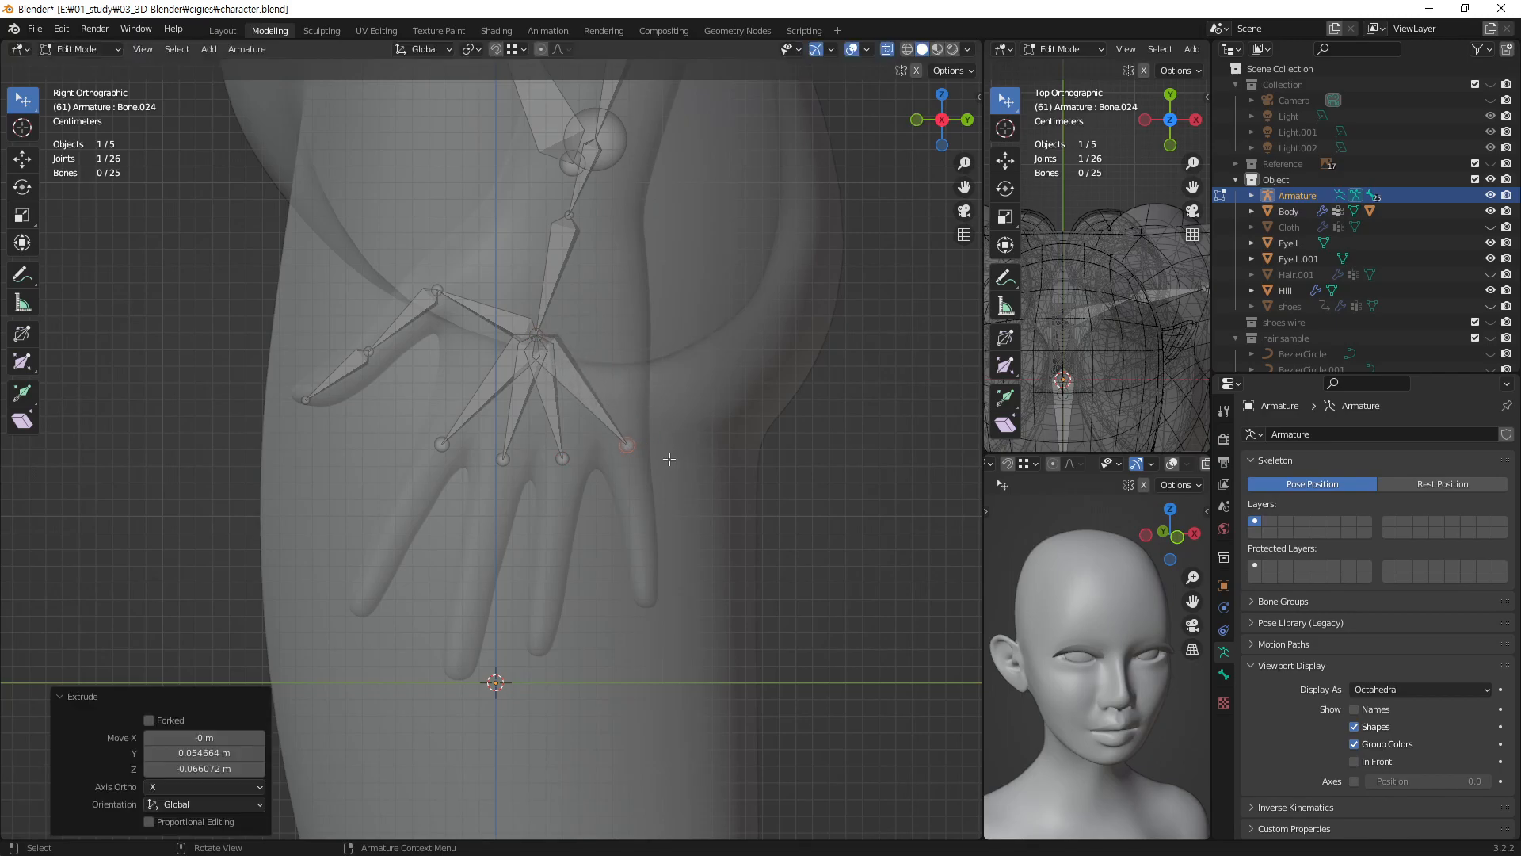
# - Extrude one bone along the index finger about 0.11 m long and one along the middle finger about 0.13 m long
pyautogui.click(440, 449)
pyautogui.press('e')
pyautogui.click(403, 623)
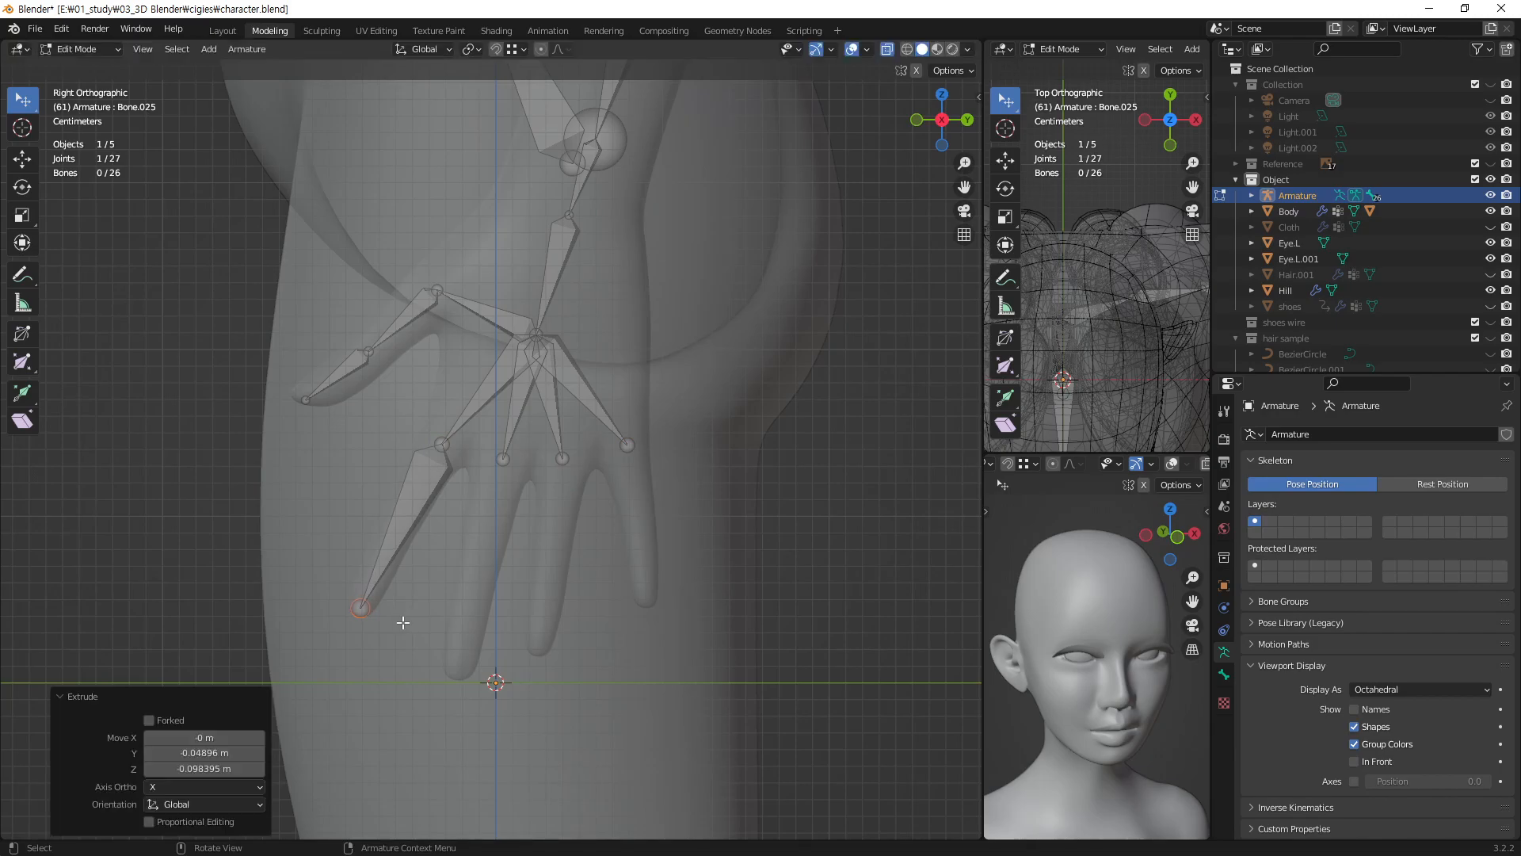
pyautogui.click(508, 456)
pyautogui.press('e')
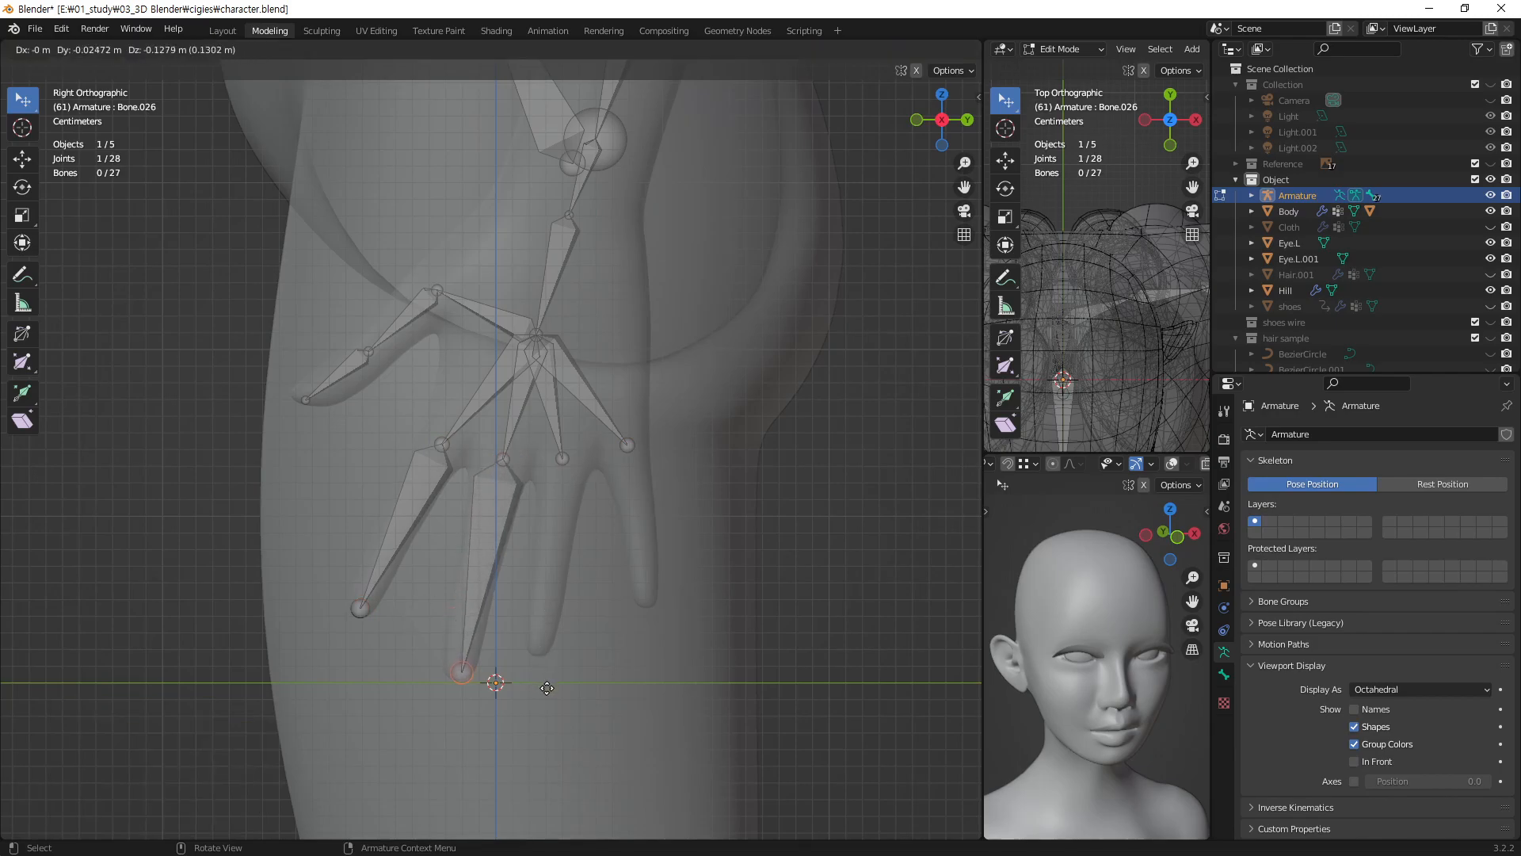
pyautogui.click(545, 688)
# - Extrude one bone along the ring finger about 0.116 m long and one from the little finger's base to its tip
pyautogui.click(561, 462)
pyautogui.press('e')
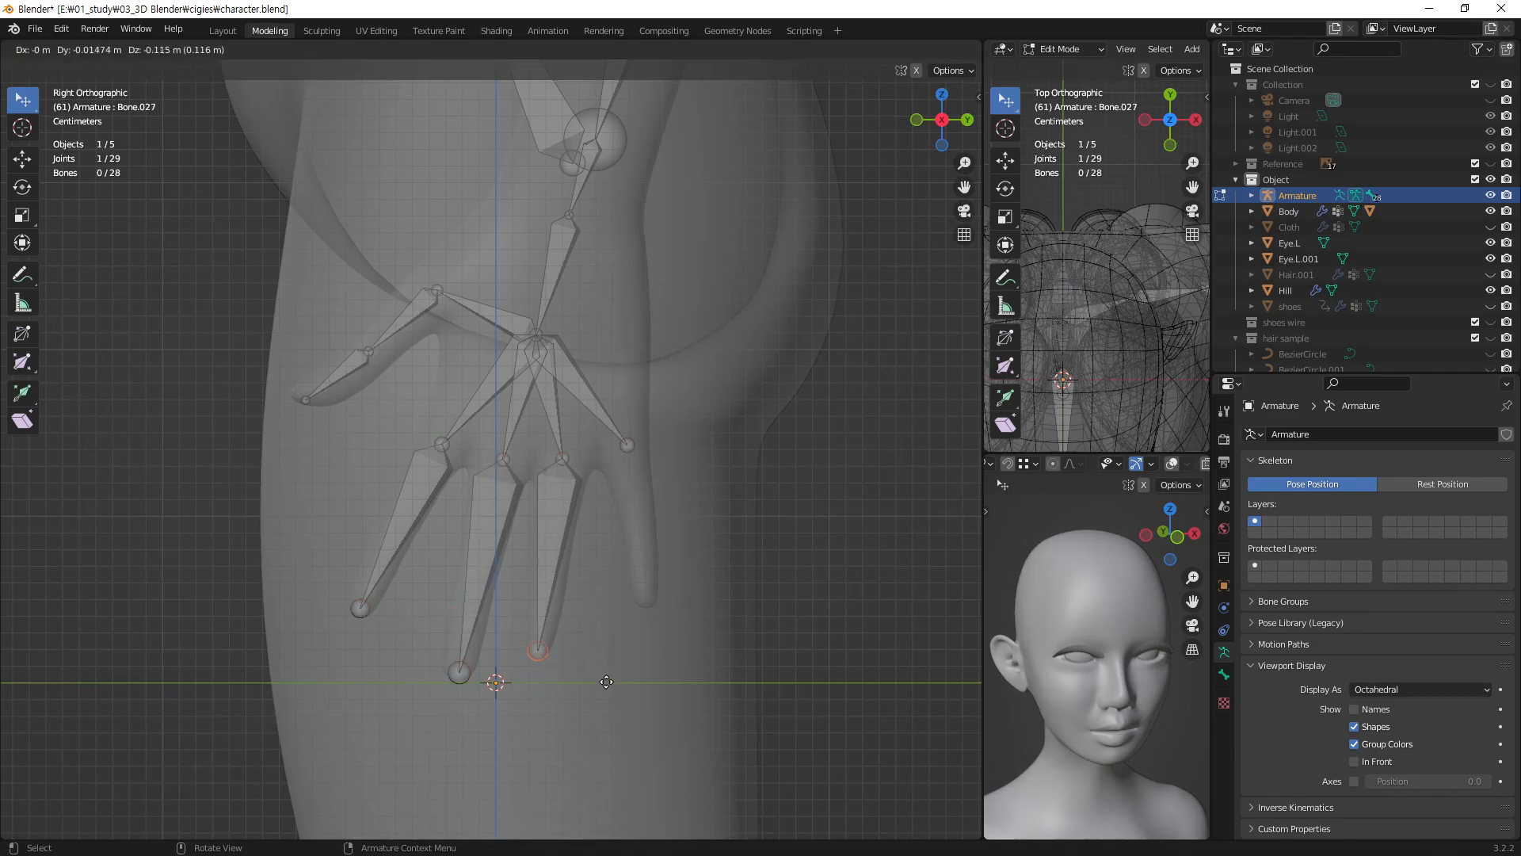
pyautogui.click(608, 682)
pyautogui.click(626, 446)
pyautogui.press('e')
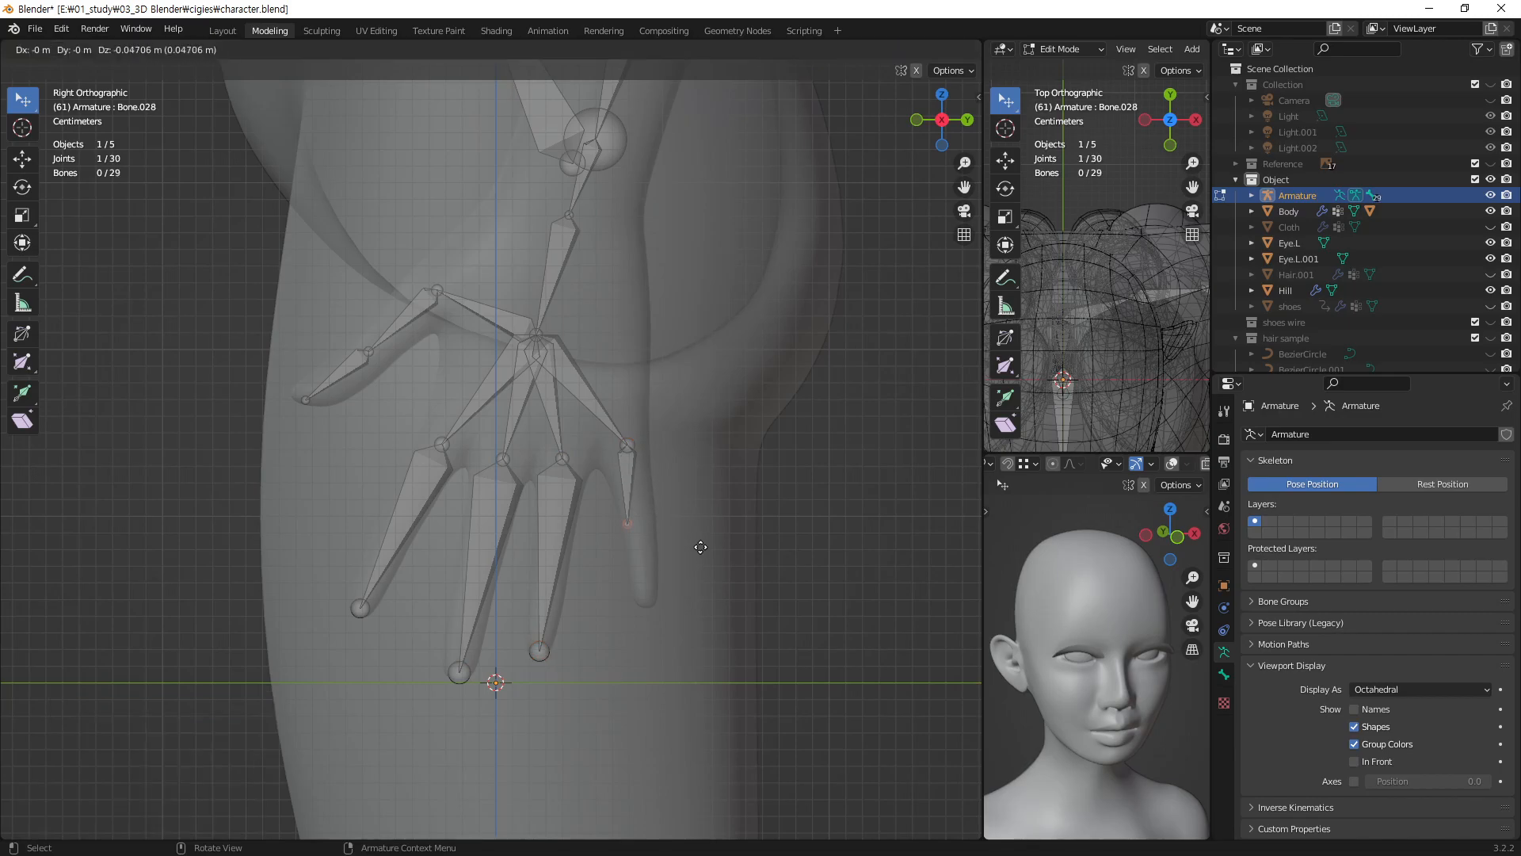
pyautogui.click(720, 616)
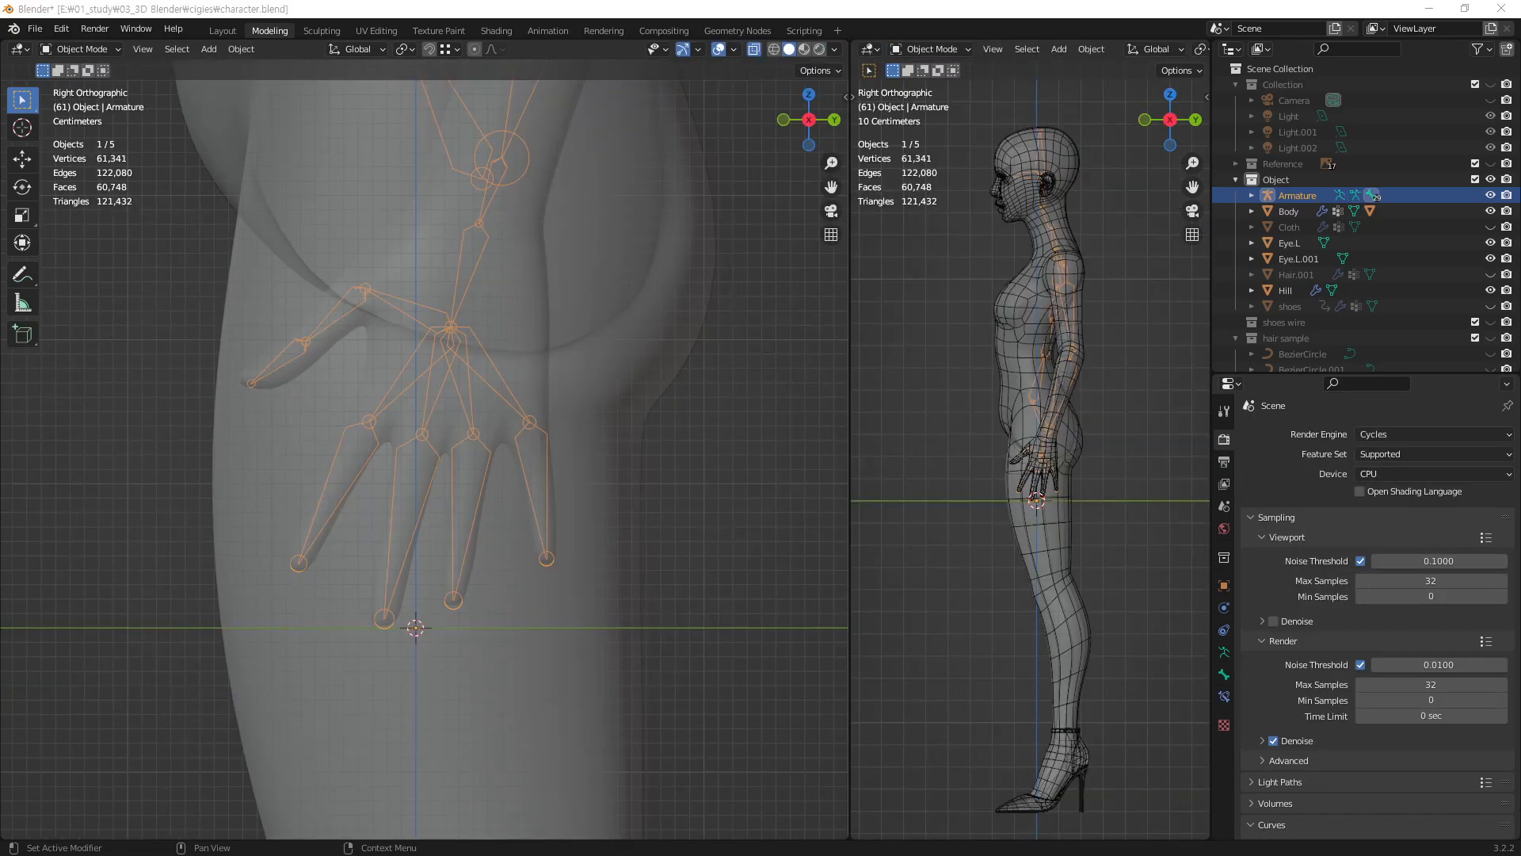
# - Examine how the hand bones line up with the hand mesh in perspective and front views
pyautogui.moveTo(534, 429); pyautogui.dragTo(31, 474, button='middle')
pyautogui.keyDown('shift'); pyautogui.moveTo(743, 398); pyautogui.dragTo(307, 458, button='middle'); pyautogui.keyUp('shift')
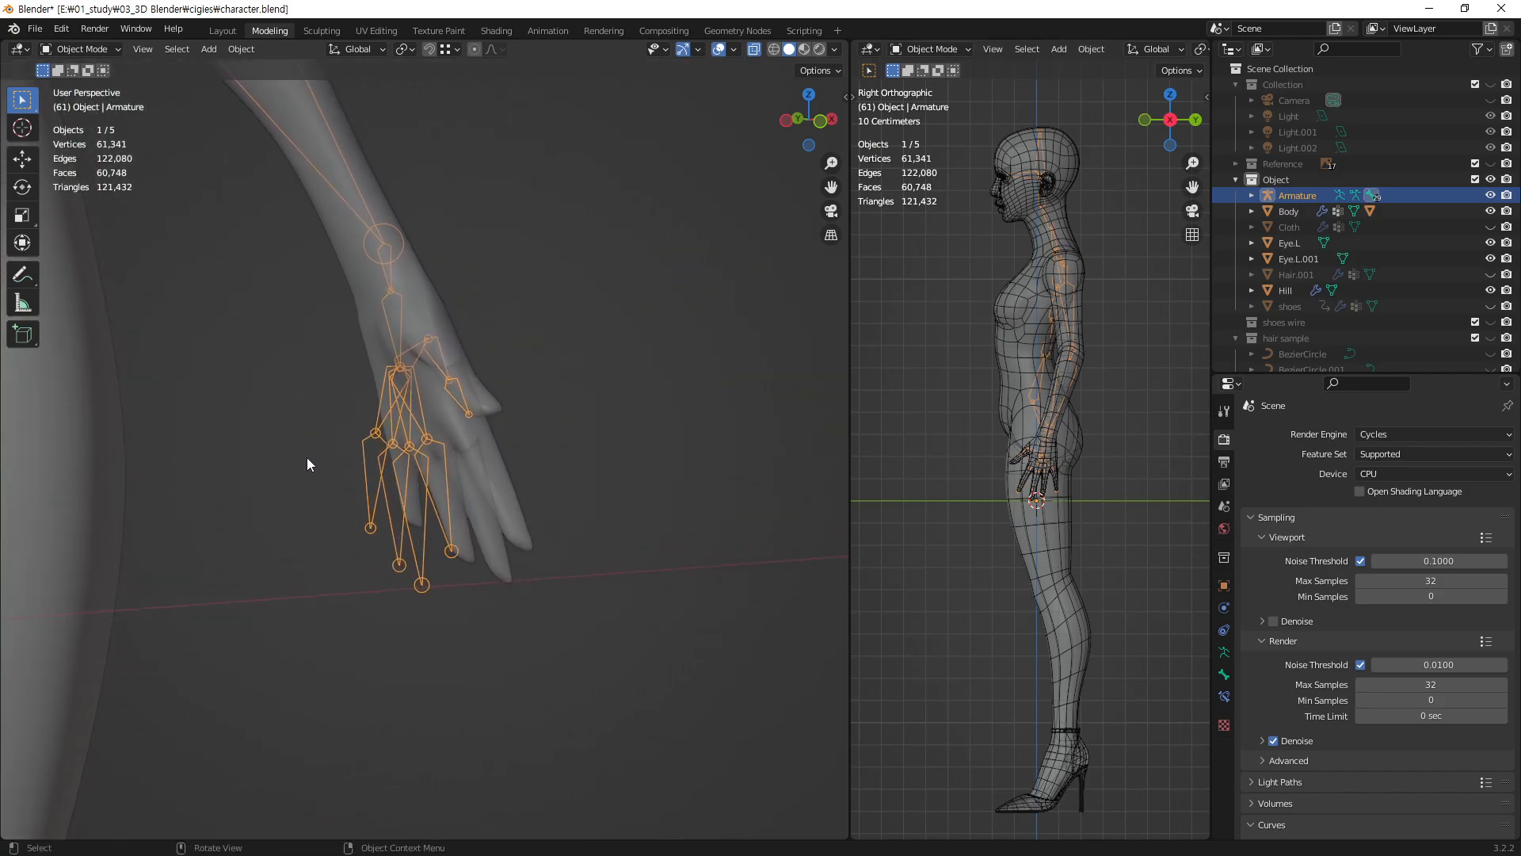
pyautogui.scroll(4, 307, 458)
pyautogui.moveTo(404, 301); pyautogui.dragTo(456, 319, button='middle')
pyautogui.scroll(-3, 405, 311)
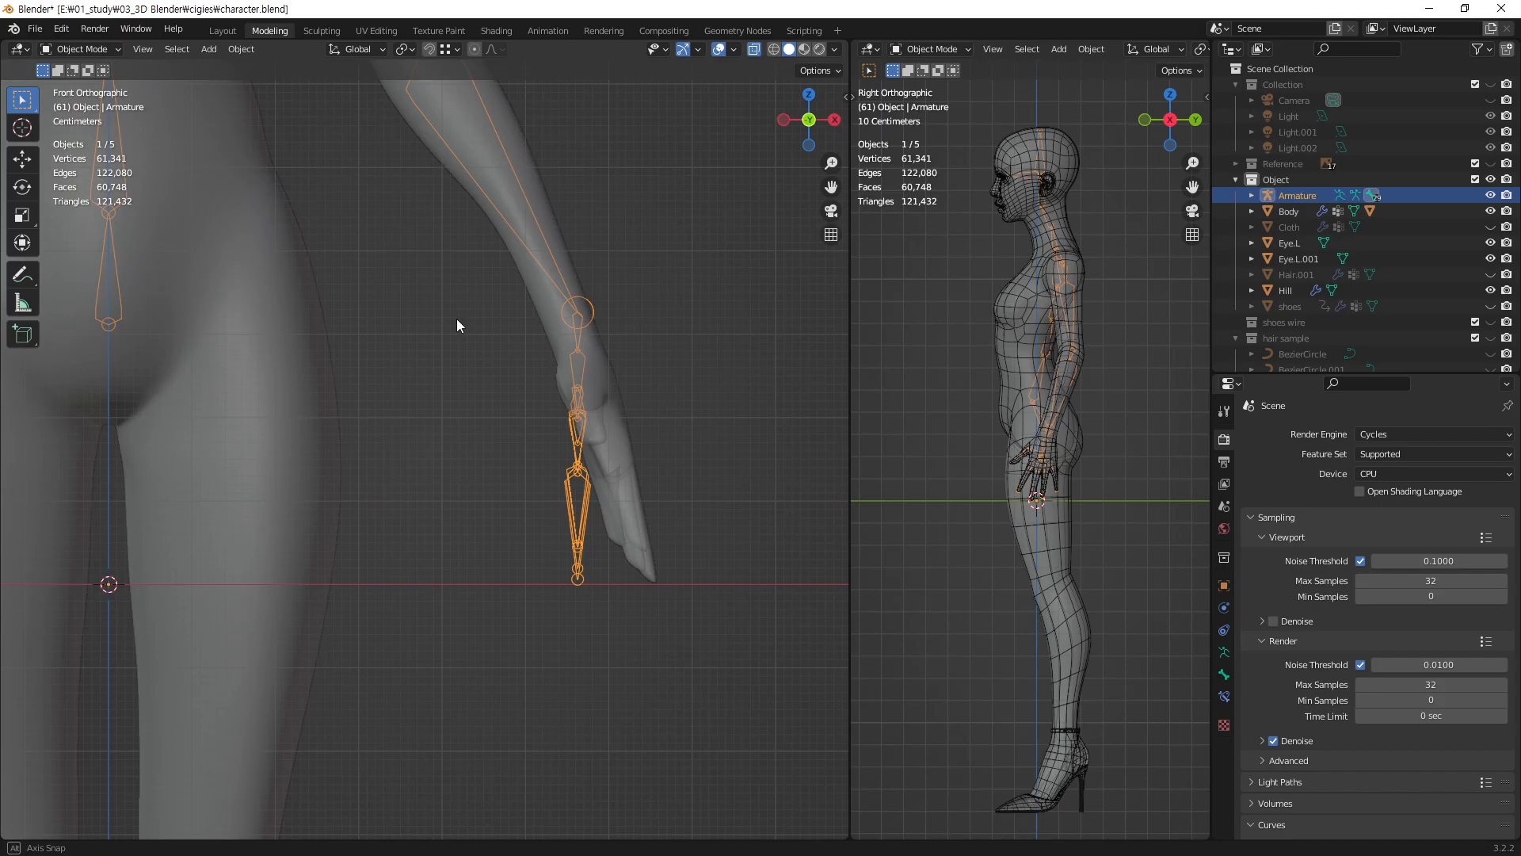
pyautogui.keyDown('shift'); pyautogui.moveTo(605, 408); pyautogui.dragTo(411, 420, button='middle'); pyautogui.keyUp('shift')
pyautogui.scroll(4, 411, 421)
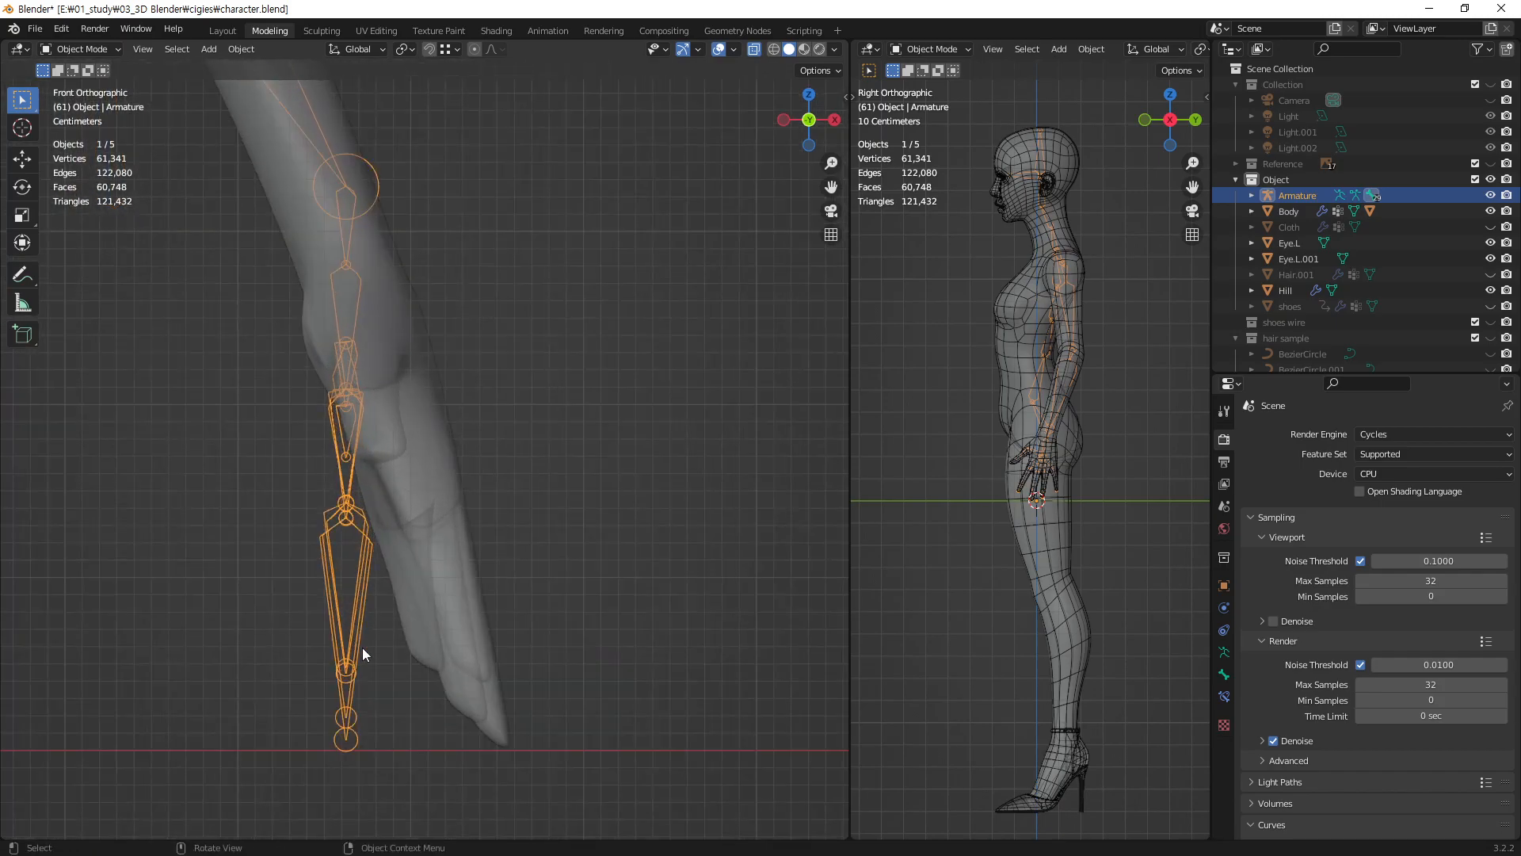
# - Move the palm joint along the global X axis into the hand mesh in armature Edit Mode
pyautogui.press('Tab')
pyautogui.click(367, 583)
pyautogui.scroll(4, 491, 468)
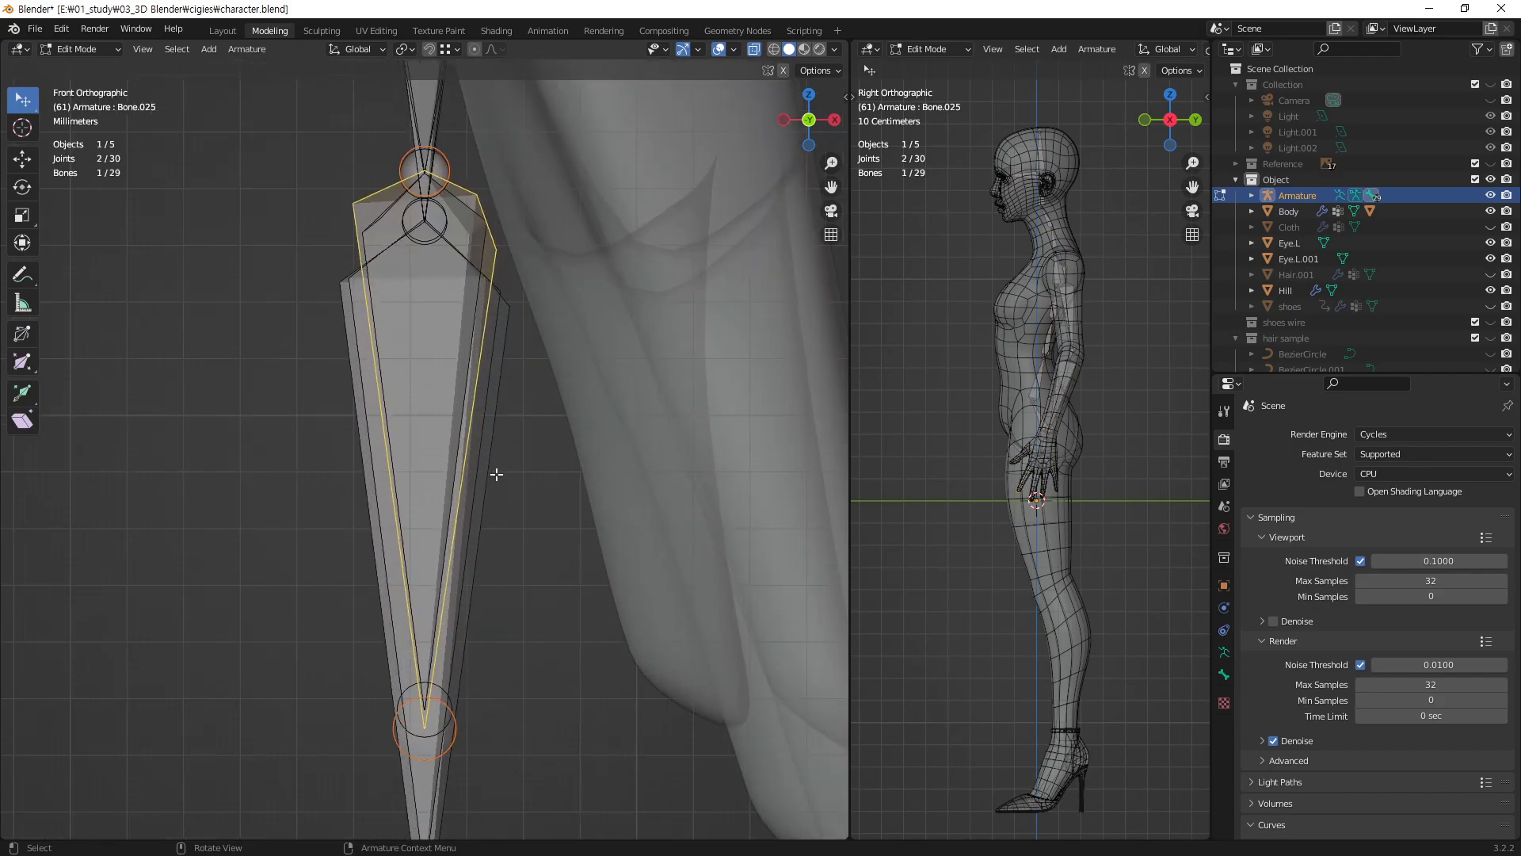
pyautogui.scroll(-4, 497, 475)
pyautogui.moveTo(480, 333); pyautogui.dragTo(579, 391, button='middle')
pyautogui.scroll(1, 415, 362)
pyautogui.scroll(1, 415, 362)
pyautogui.moveTo(409, 335); pyautogui.dragTo(378, 392, button='middle')
pyautogui.click(350, 335)
pyautogui.moveTo(577, 399); pyautogui.dragTo(507, 425, button='middle')
pyautogui.press('g')
pyautogui.press('x')
pyautogui.click(496, 383)
# - Move the thumb's base joint along the global X axis into the base of the thumb mesh
pyautogui.click(443, 357)
pyautogui.moveTo(484, 366); pyautogui.dragTo(526, 414, button='middle')
pyautogui.press('g')
pyautogui.press('x')
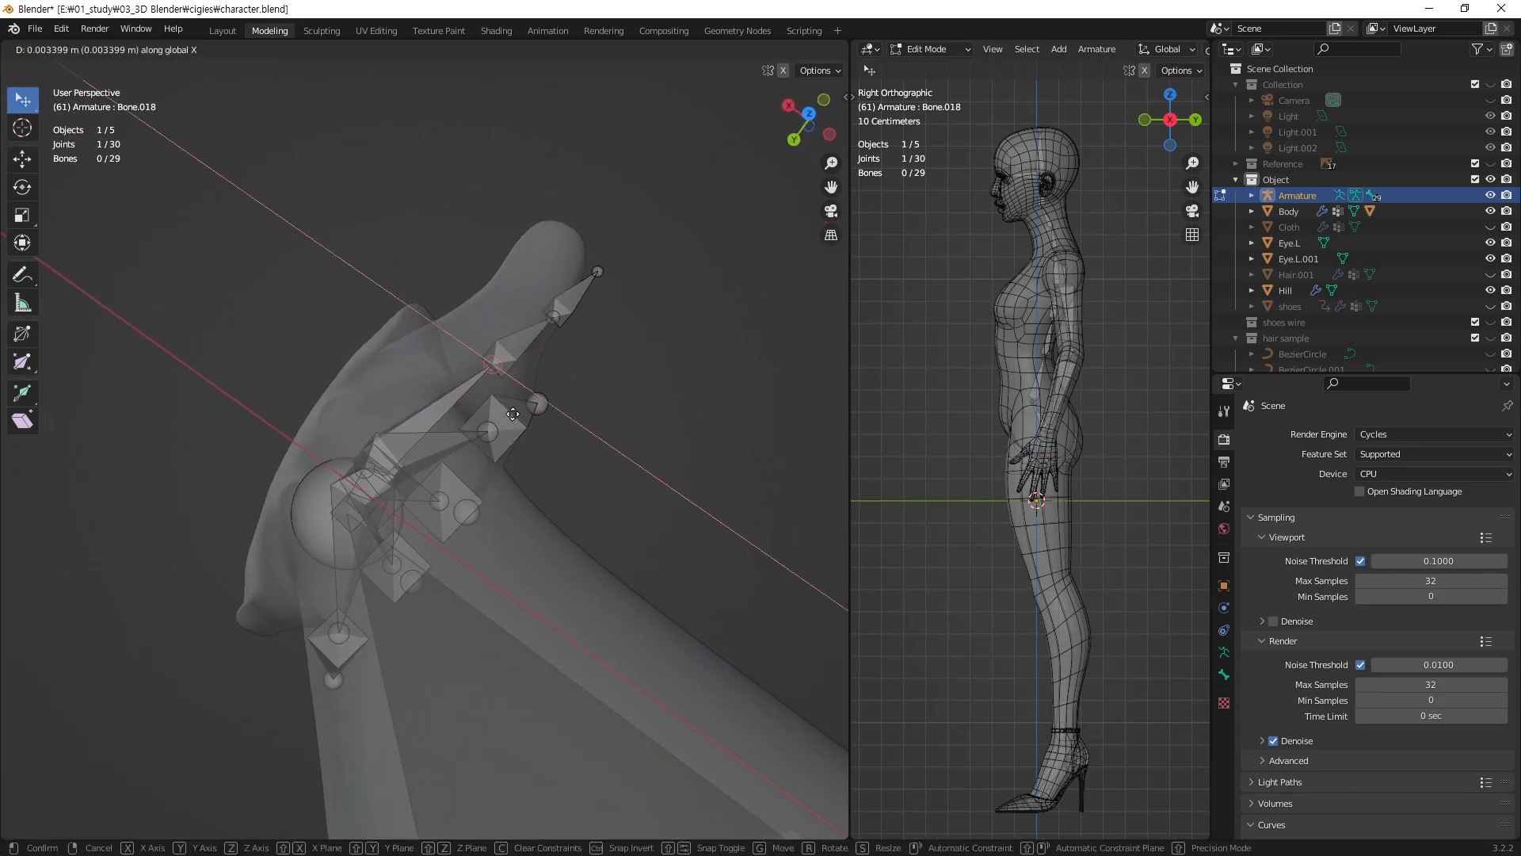
pyautogui.click(500, 407)
# - Move the thumb's middle joint and, by about 0.015 m, its tip joint along the global X axis inside the thumb mesh
pyautogui.click(553, 317)
pyautogui.press('g')
pyautogui.press('x')
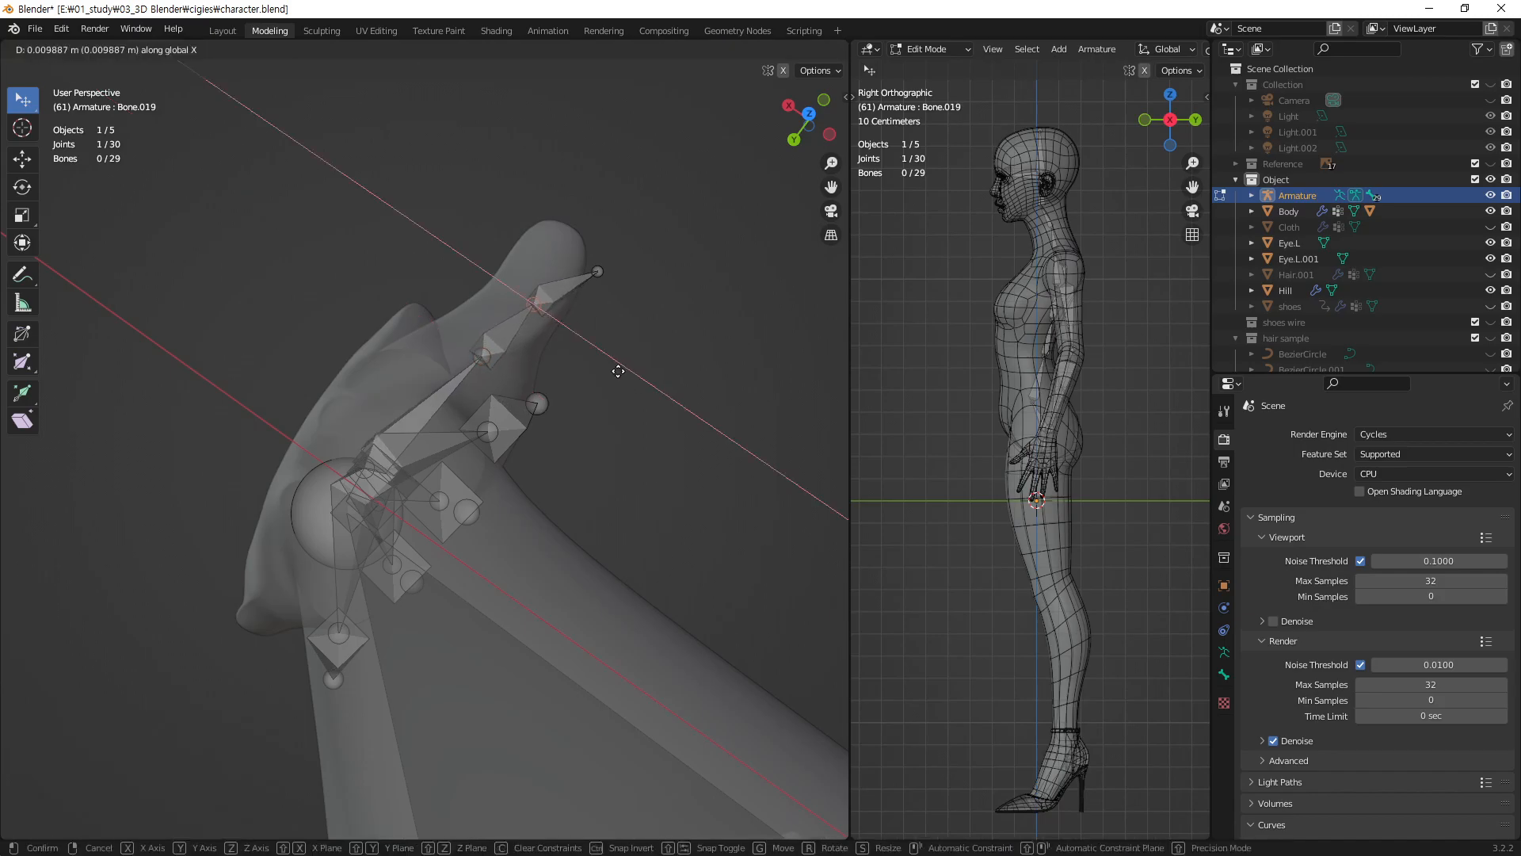
pyautogui.click(611, 366)
pyautogui.click(598, 272)
pyautogui.press('g')
pyautogui.press('x')
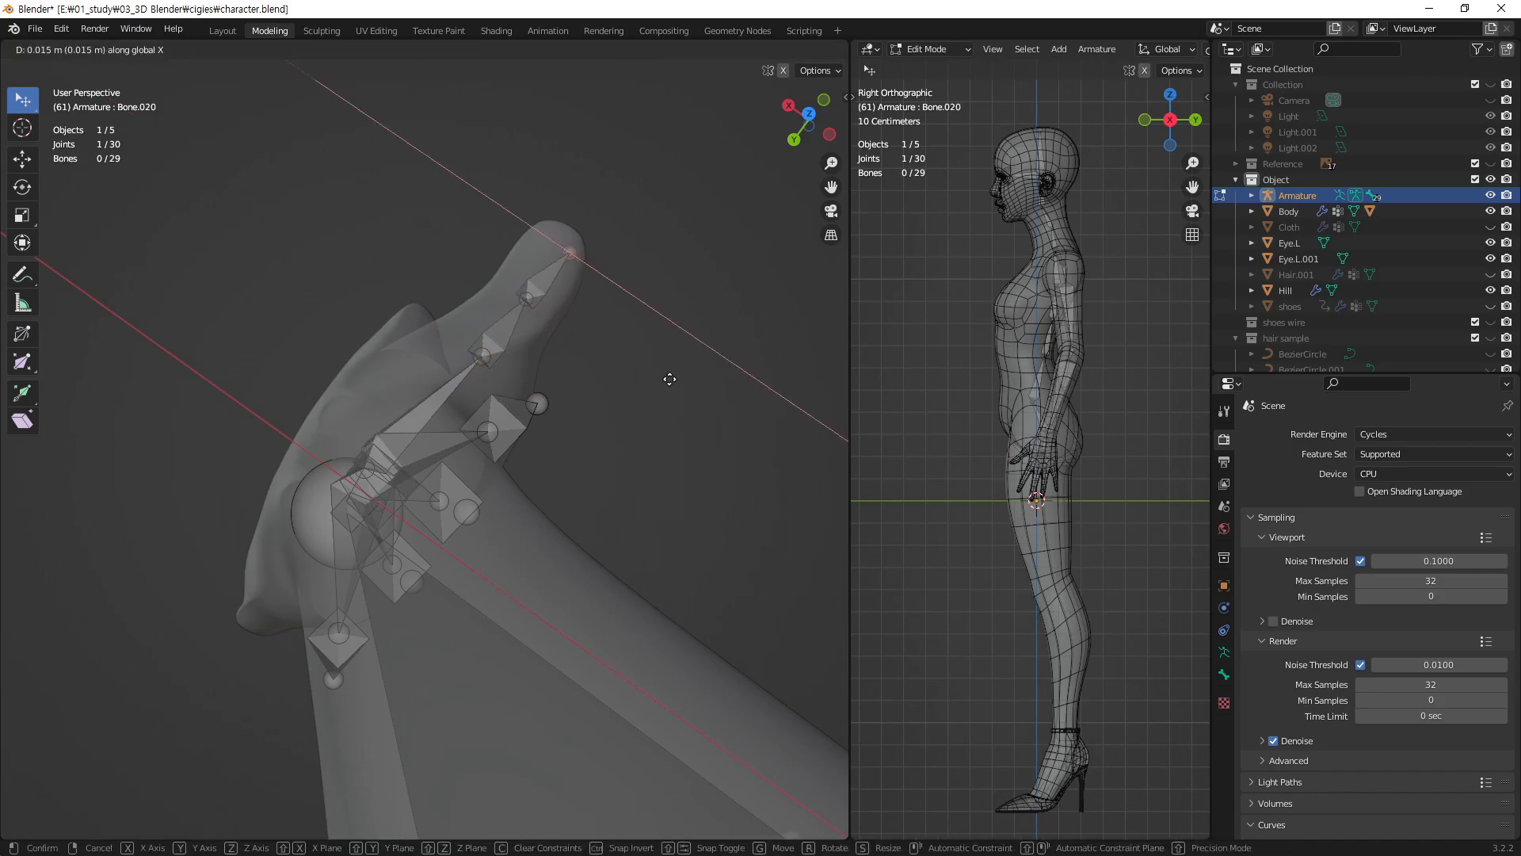
pyautogui.click(661, 371)
pyautogui.click(533, 299)
pyautogui.press('g')
pyautogui.press('x')
pyautogui.click(653, 378)
# - Move the index finger's base joint about 0.052 m along the global X axis to the knuckle
pyautogui.moveTo(527, 461); pyautogui.dragTo(371, 431, button='middle')
pyautogui.click(426, 507)
pyautogui.moveTo(533, 529); pyautogui.dragTo(511, 477, button='middle')
pyautogui.press('g')
pyautogui.press('x')
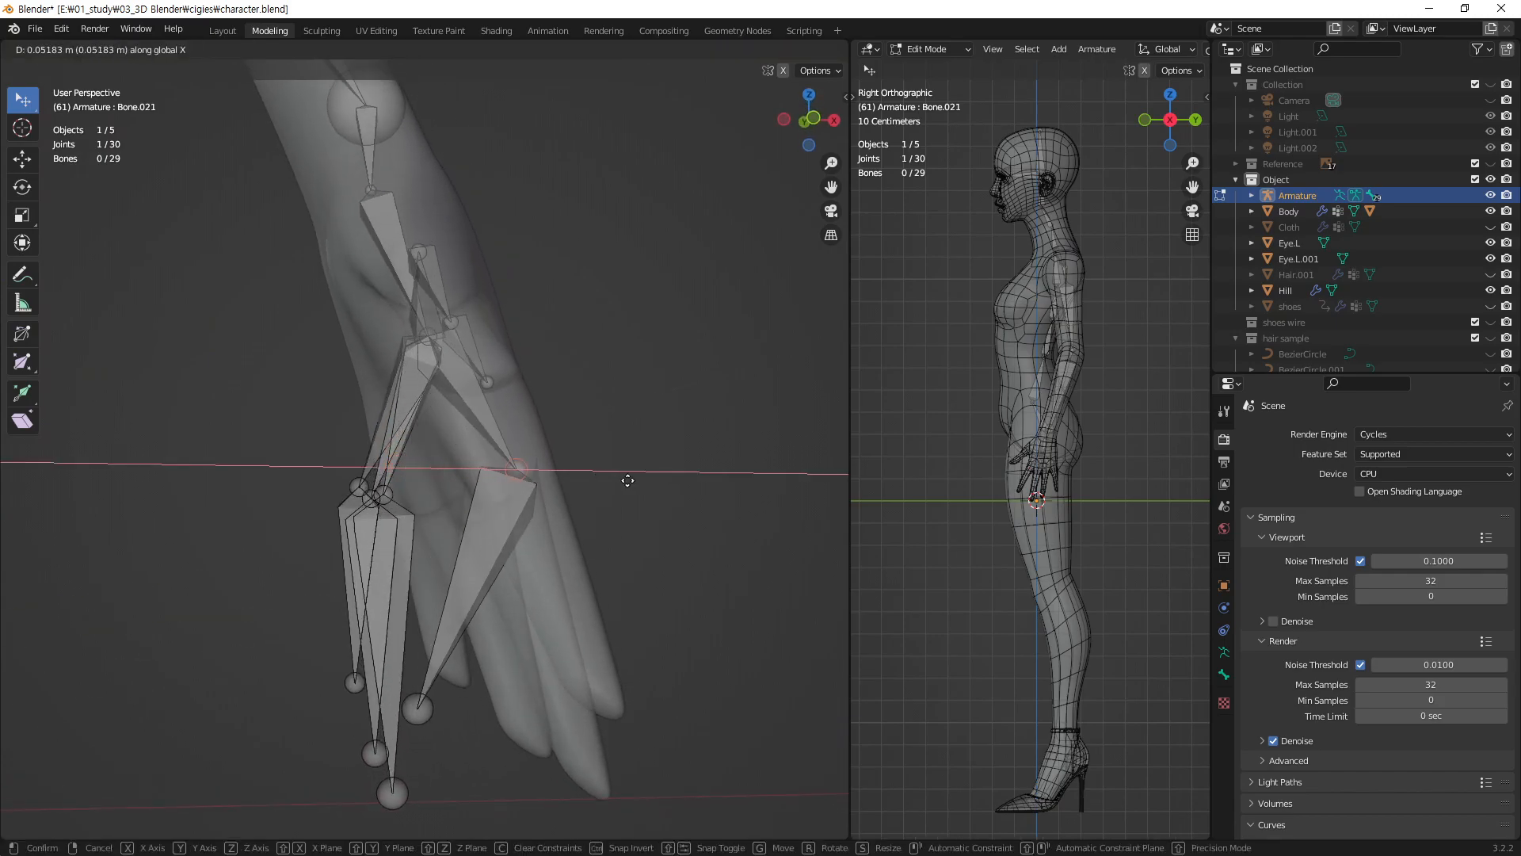
pyautogui.click(625, 478)
# - Move the index finger's tip joint along the global X axis to the fingertip of the mesh
pyautogui.moveTo(625, 478); pyautogui.dragTo(439, 747, button='middle')
pyautogui.click(397, 751)
pyautogui.press('g')
pyautogui.press('x')
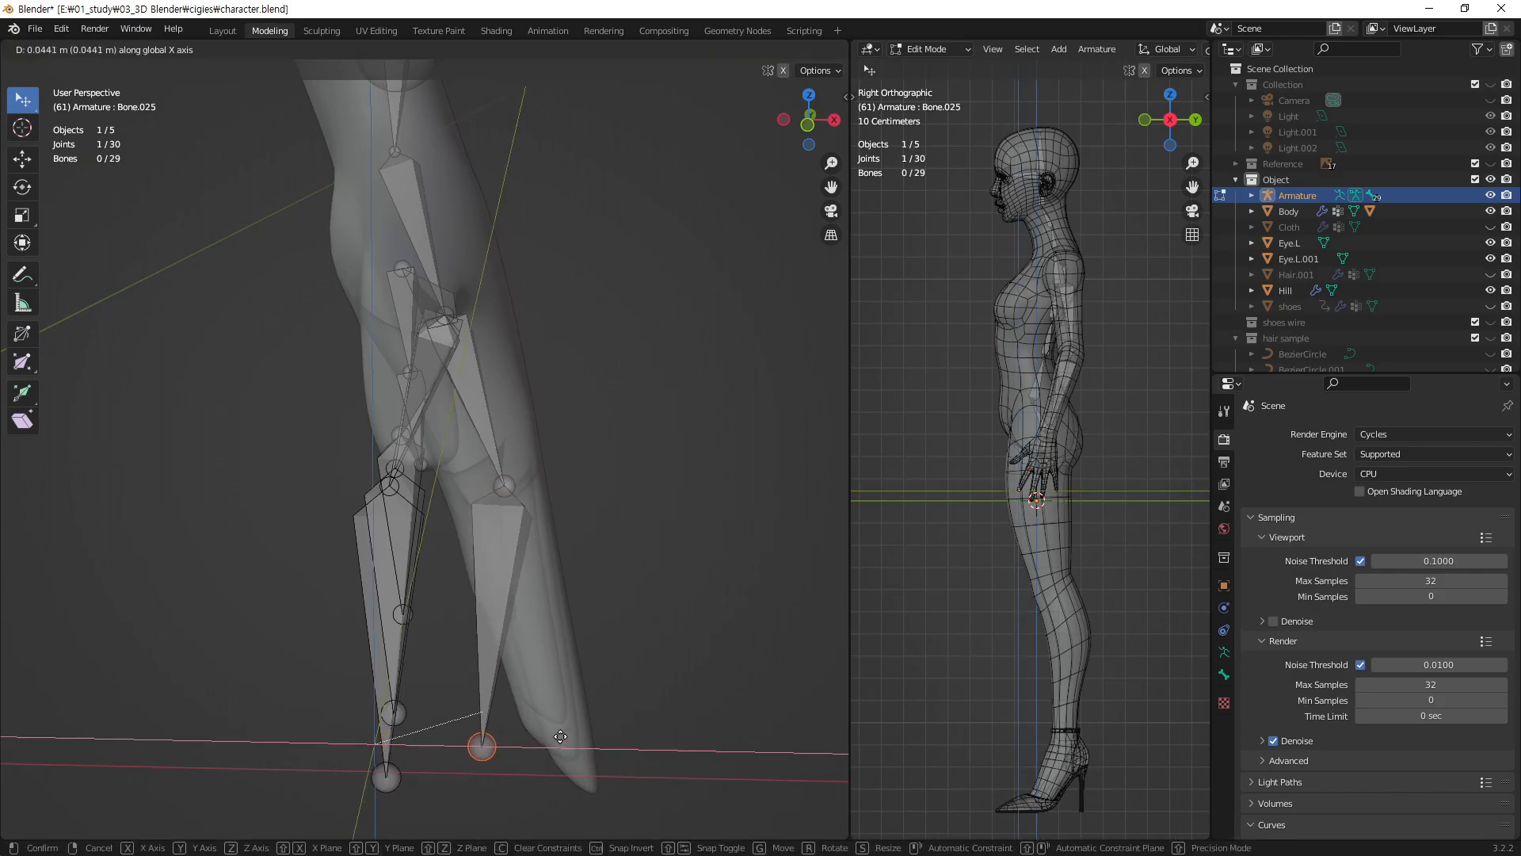
pyautogui.click(562, 703)
pyautogui.moveTo(562, 703); pyautogui.dragTo(621, 562, button='middle')
pyautogui.press('g')
pyautogui.press('x')
pyautogui.click(614, 697)
# - Move the middle finger's base joint along the global X axis to its knuckle in the hand mesh
pyautogui.click(382, 493)
pyautogui.press('g')
pyautogui.press('x')
pyautogui.click(683, 587)
pyautogui.press('g')
pyautogui.press('x')
pyautogui.click(603, 559)
# - Move the middle finger's tip joint about 0.088 m along the global X axis to the fingertip
pyautogui.click(388, 754)
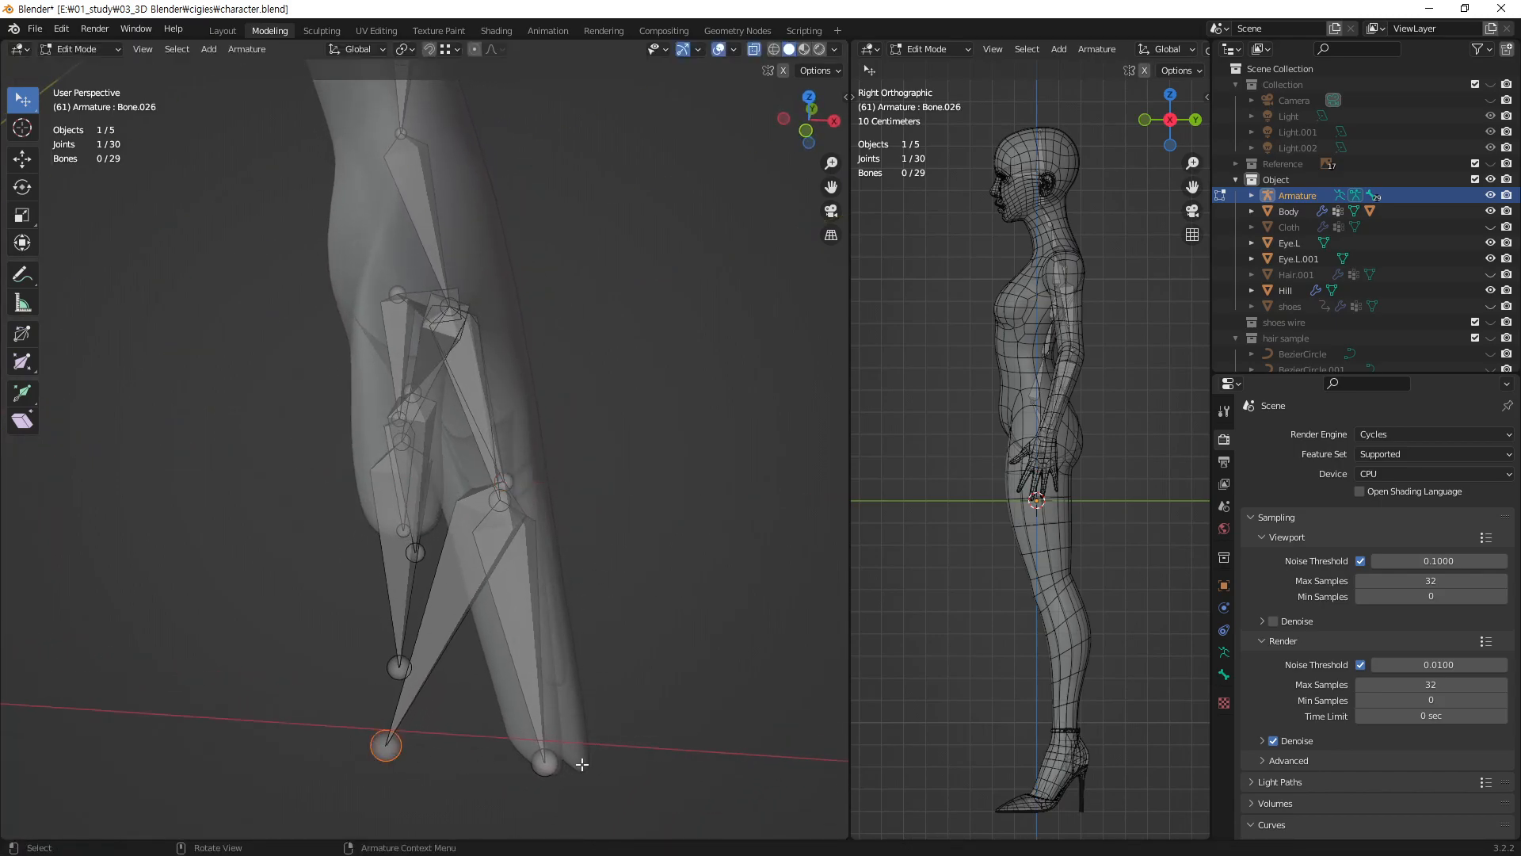
pyautogui.press('g')
pyautogui.press('x')
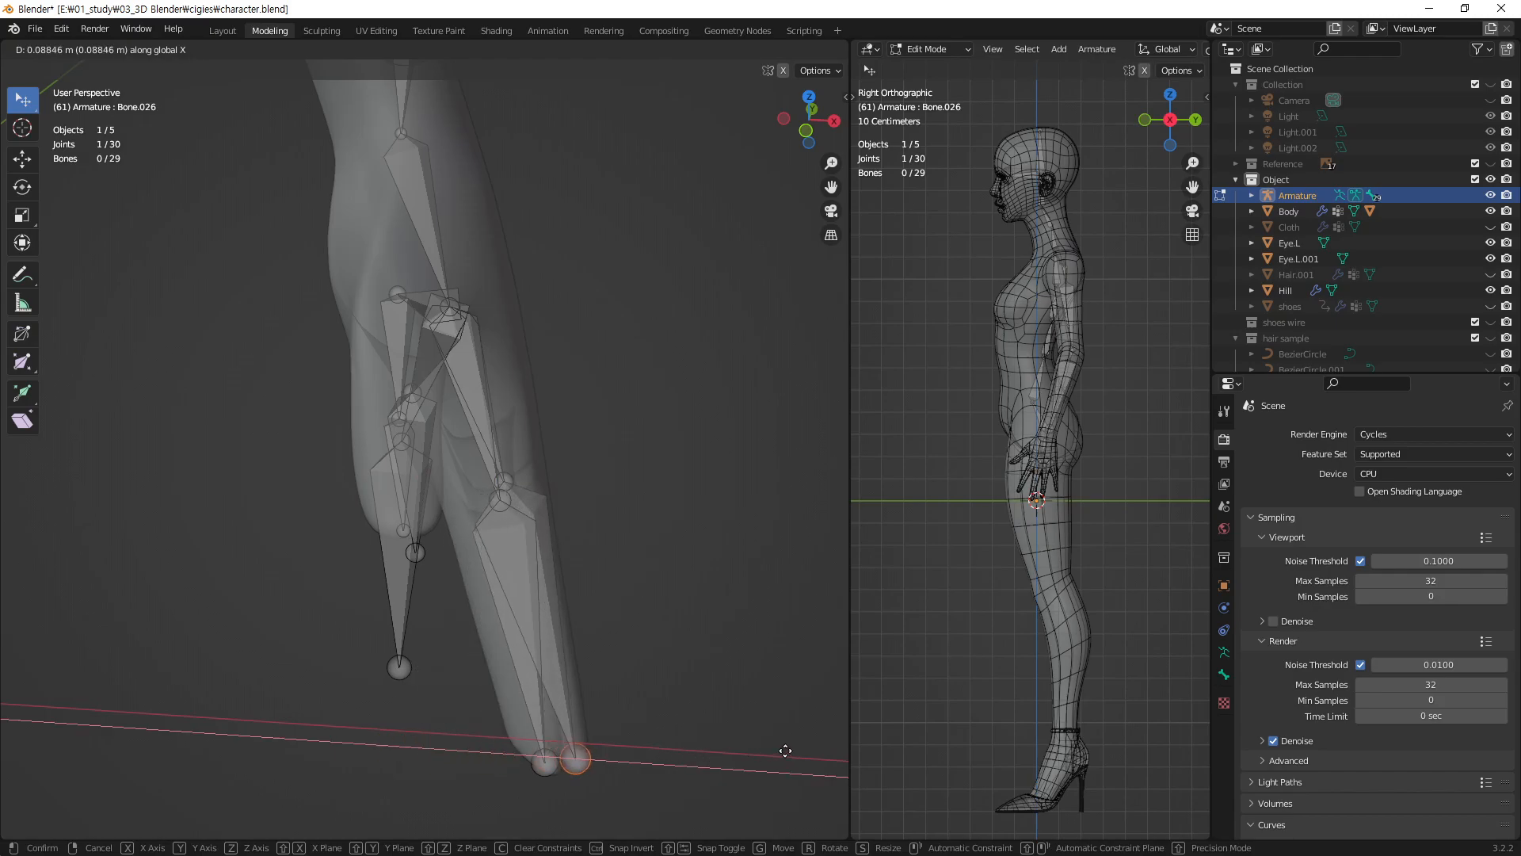
pyautogui.click(785, 750)
# - Move the ring finger's base joint about 0.045 m along the global X axis to its knuckle
pyautogui.moveTo(631, 658); pyautogui.dragTo(237, 554, button='middle')
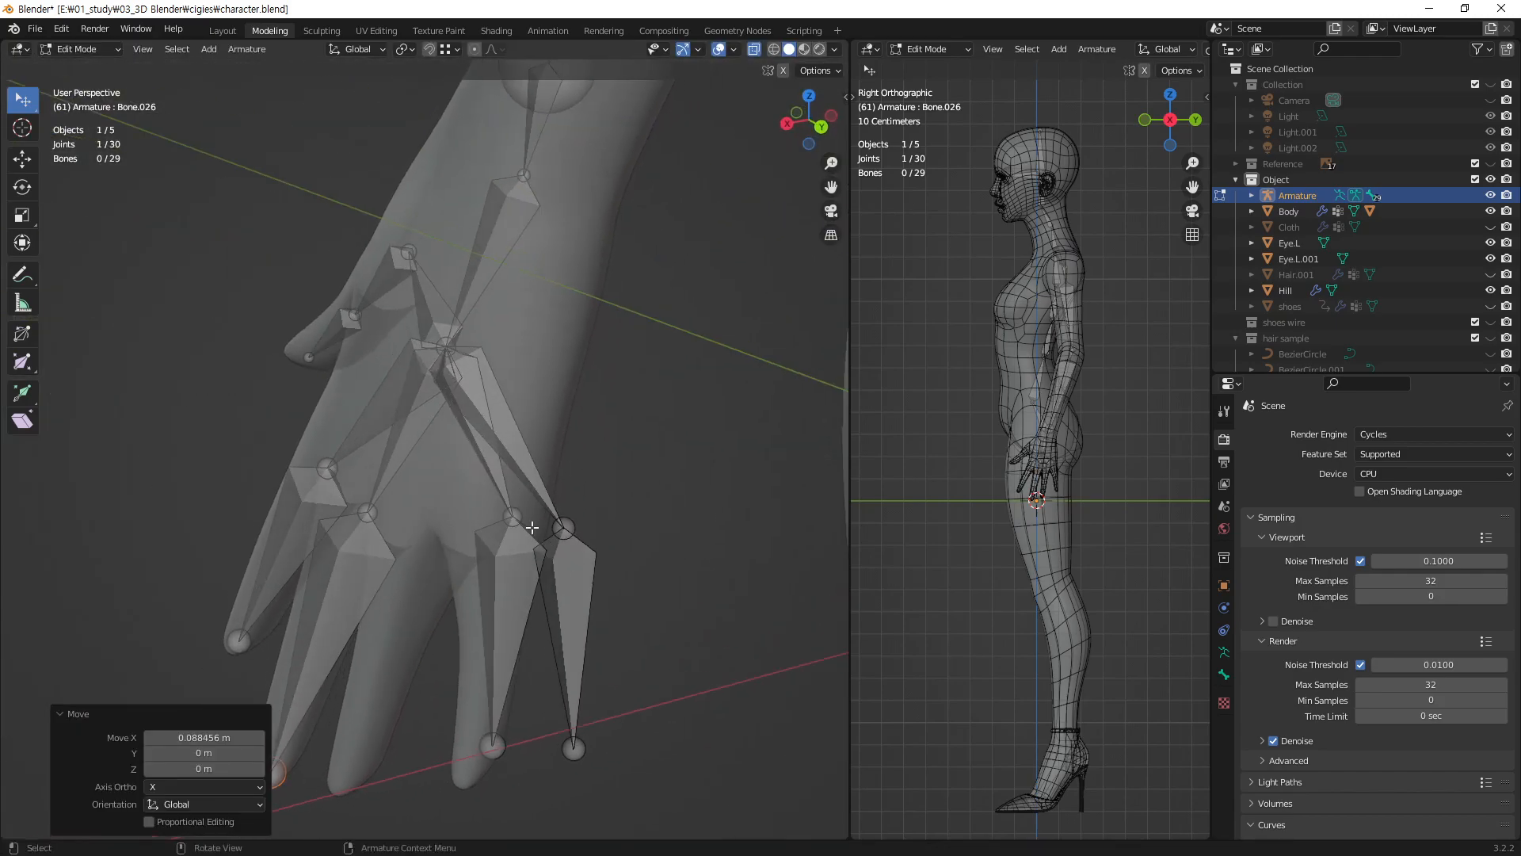
pyautogui.click(515, 520)
pyautogui.moveTo(518, 611); pyautogui.dragTo(513, 526, button='middle')
pyautogui.press('g')
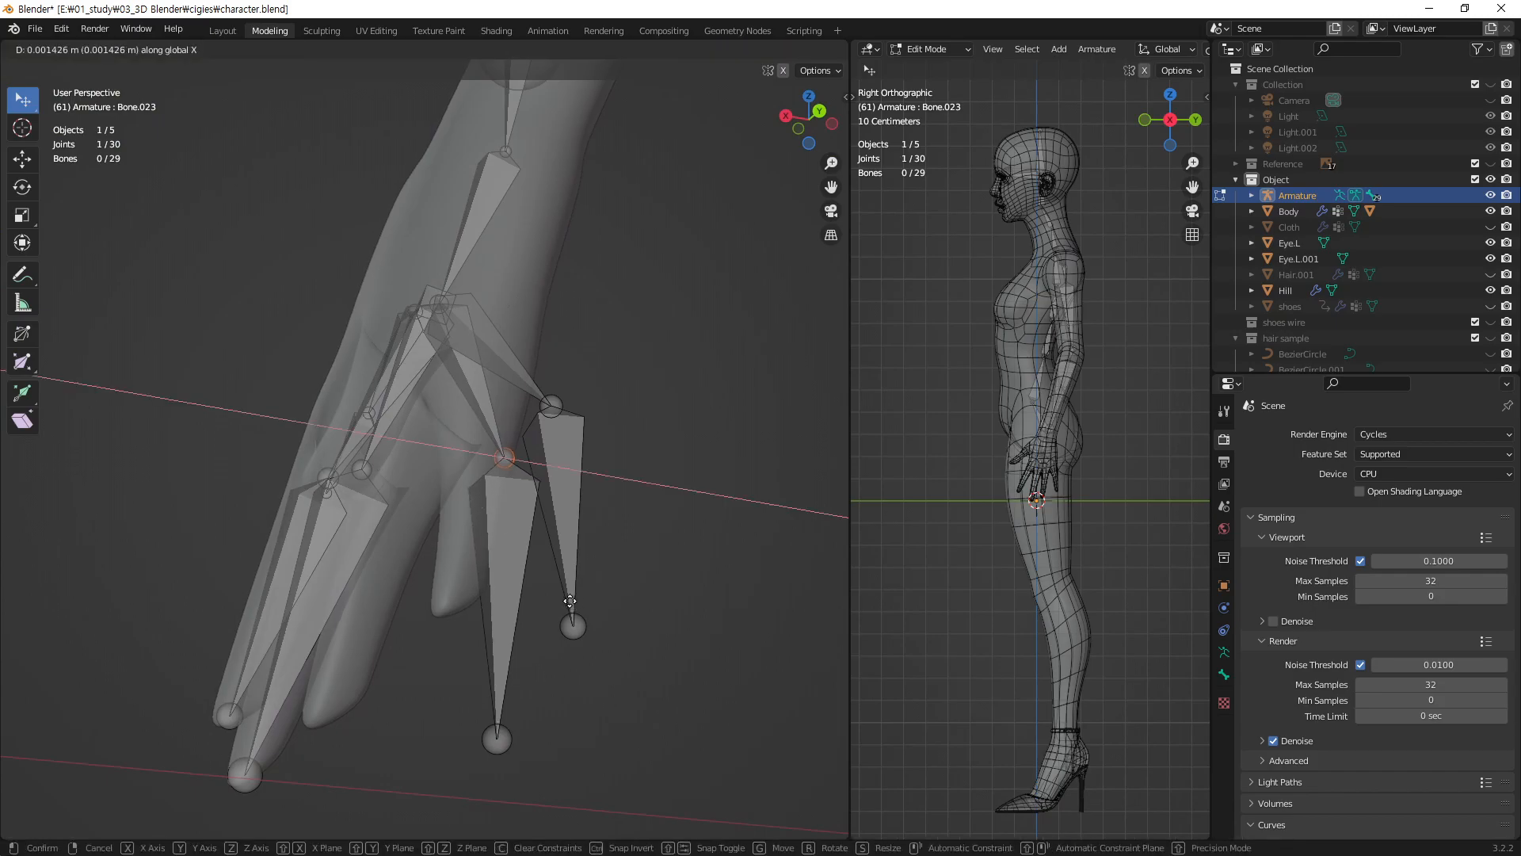
pyautogui.press('x')
pyautogui.click(499, 597)
# - Move the ring finger's tip joint about 0.075 m along the global X axis to the fingertip
pyautogui.moveTo(497, 599); pyautogui.dragTo(625, 597, button='middle')
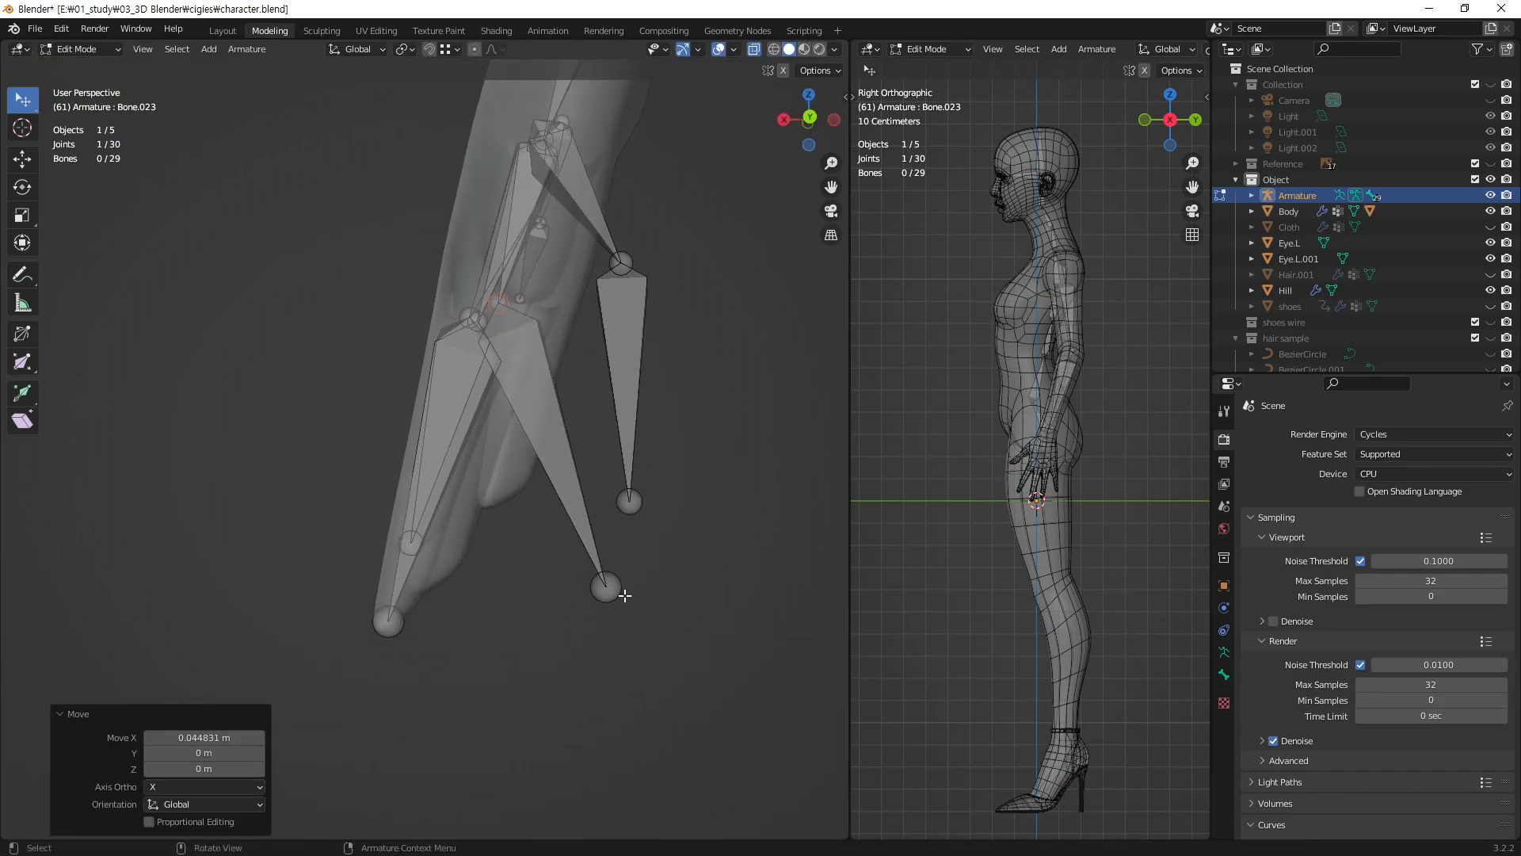
pyautogui.click(607, 593)
pyautogui.press('g')
pyautogui.press('x')
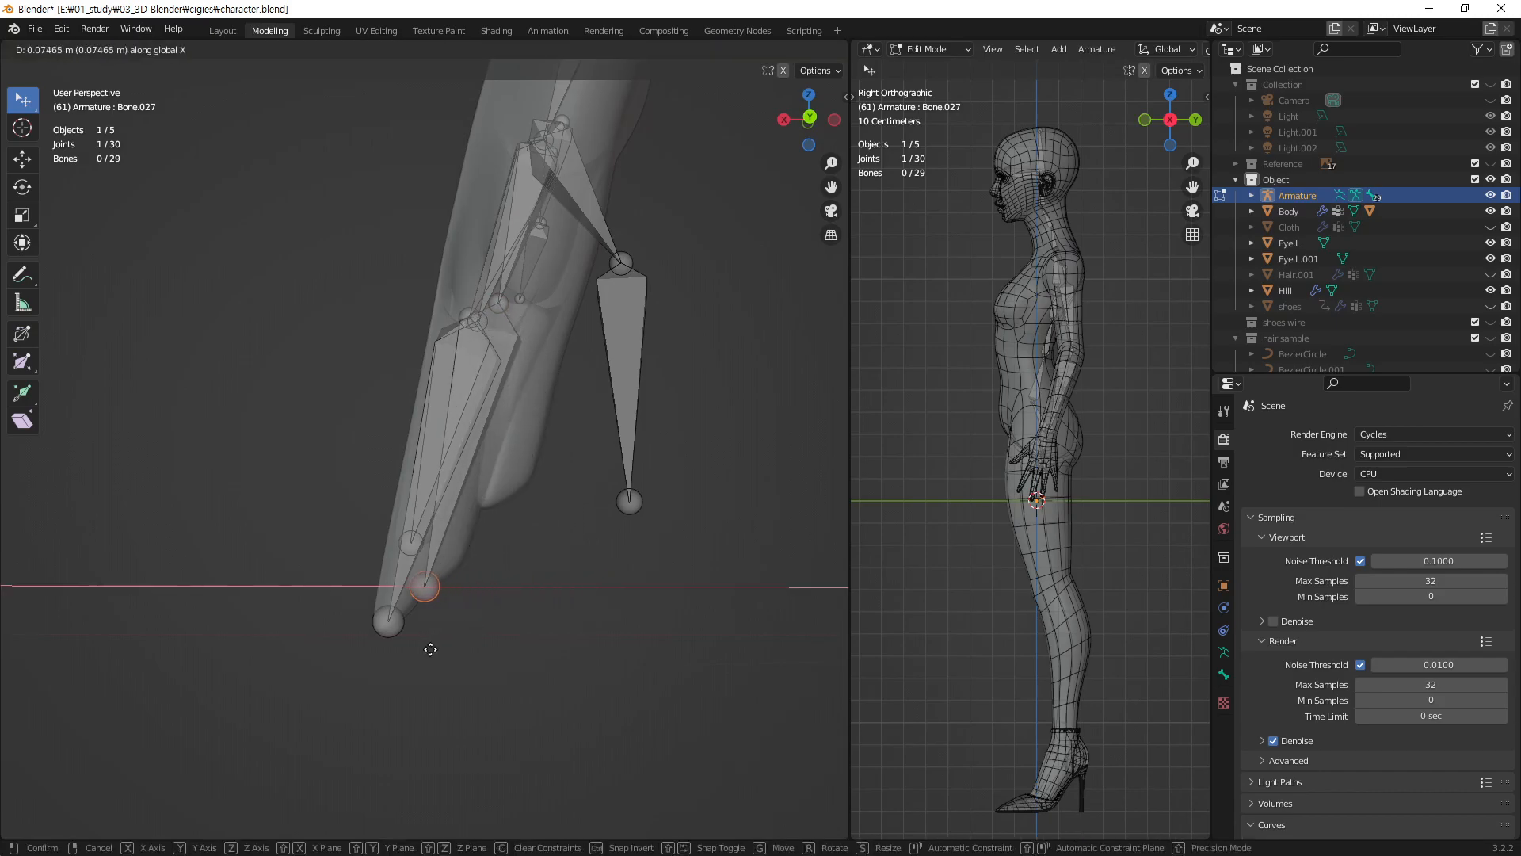
pyautogui.click(420, 648)
# - Move the little finger's base joint along the global X axis toward its knuckle in the hand mesh
pyautogui.click(623, 261)
pyautogui.moveTo(626, 263); pyautogui.dragTo(729, 411, button='middle')
pyautogui.press('g')
pyautogui.press('x')
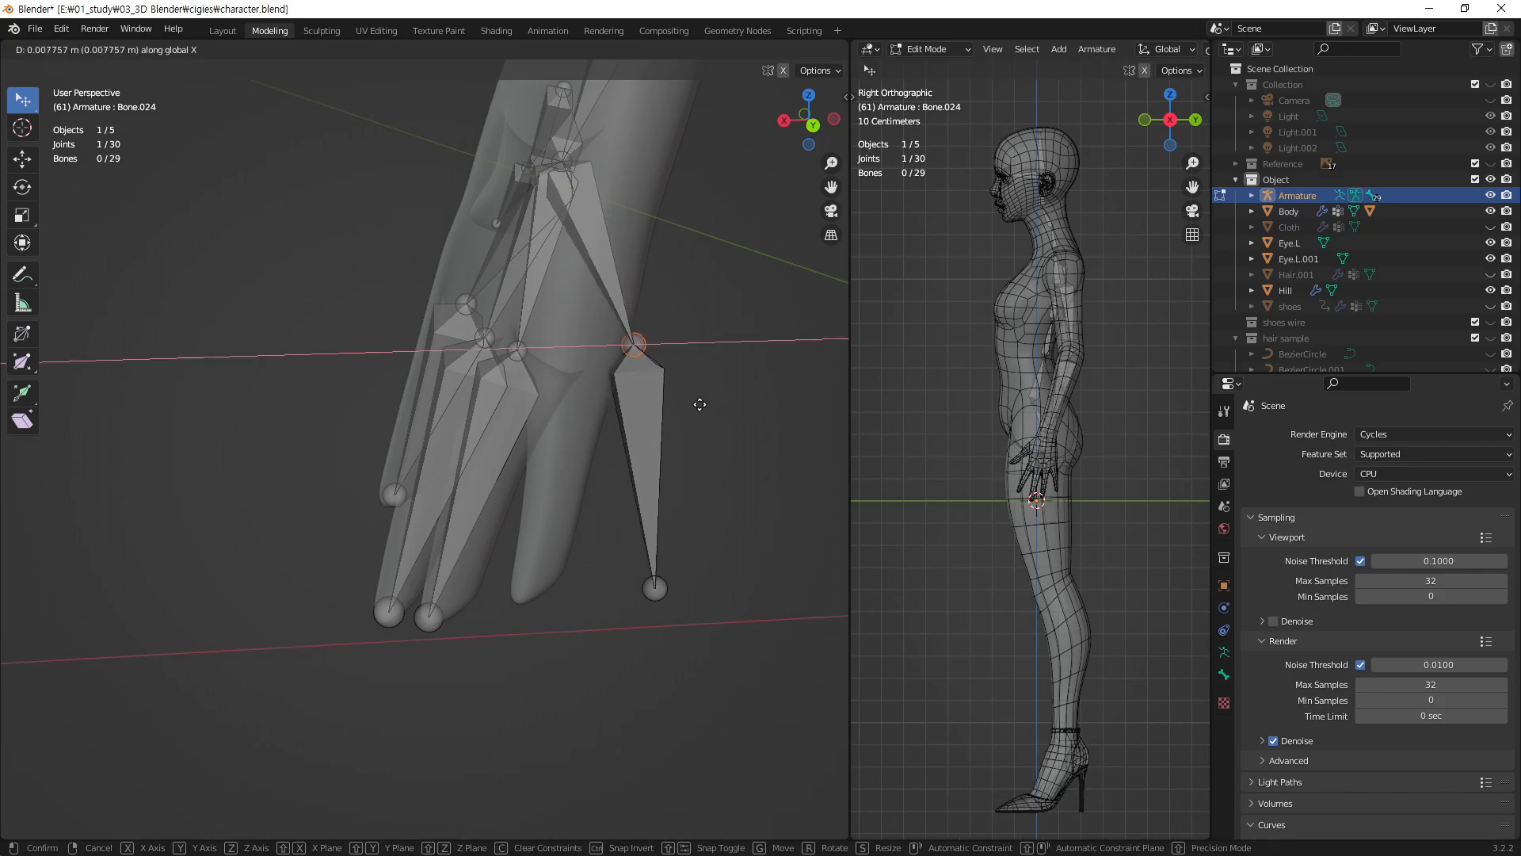
# - Move the little finger's base joint along global X by 0.031514 m and a further 0.0012 m into the finger mesh
pyautogui.click(645, 420)
pyautogui.moveTo(632, 485); pyautogui.dragTo(550, 499, button='middle')
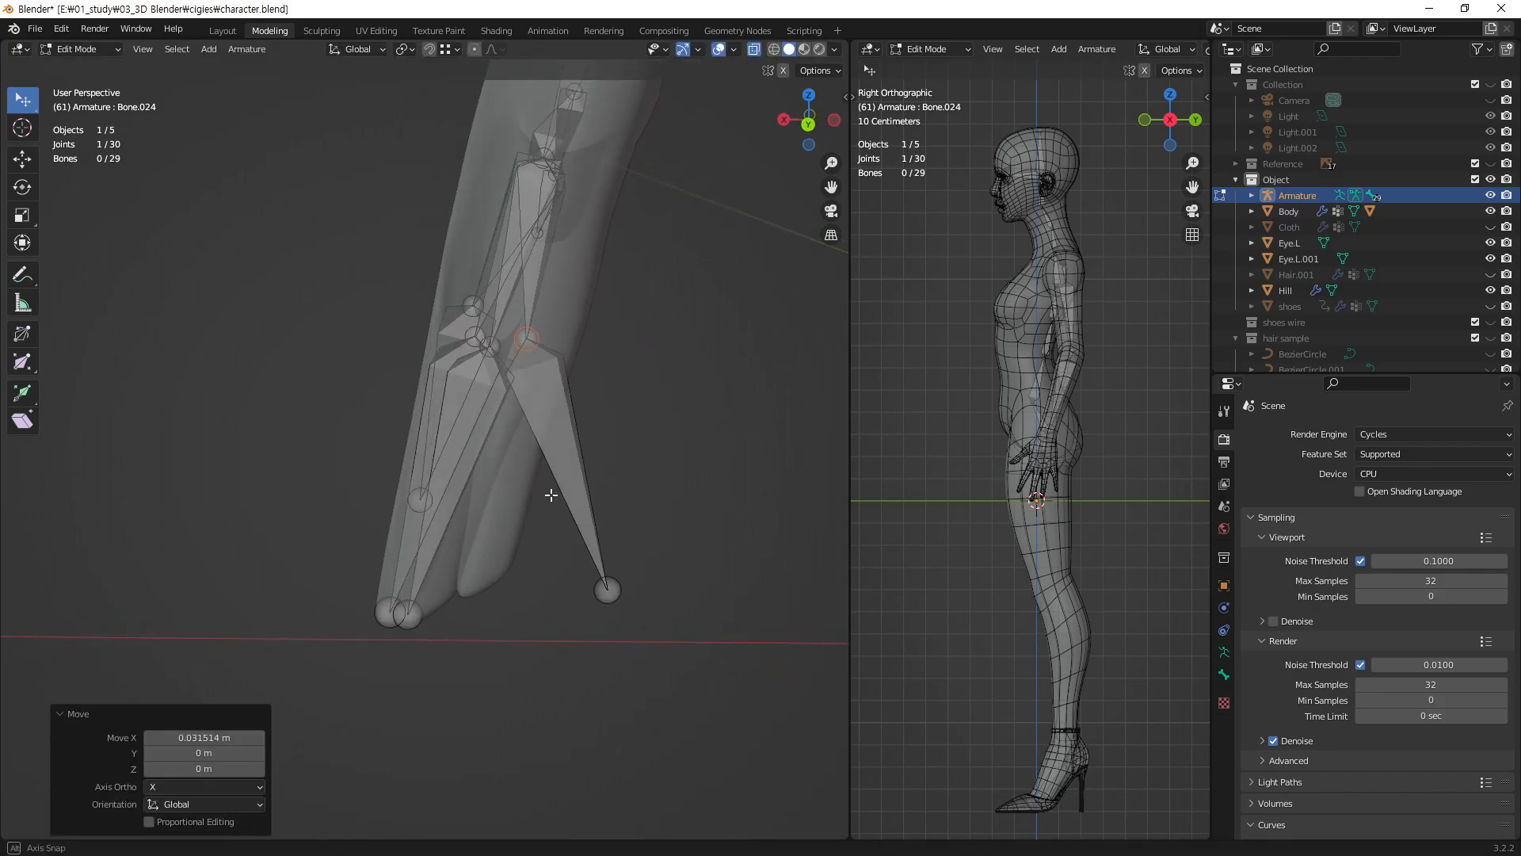
pyautogui.press('g')
pyautogui.press('x')
pyautogui.click(668, 485)
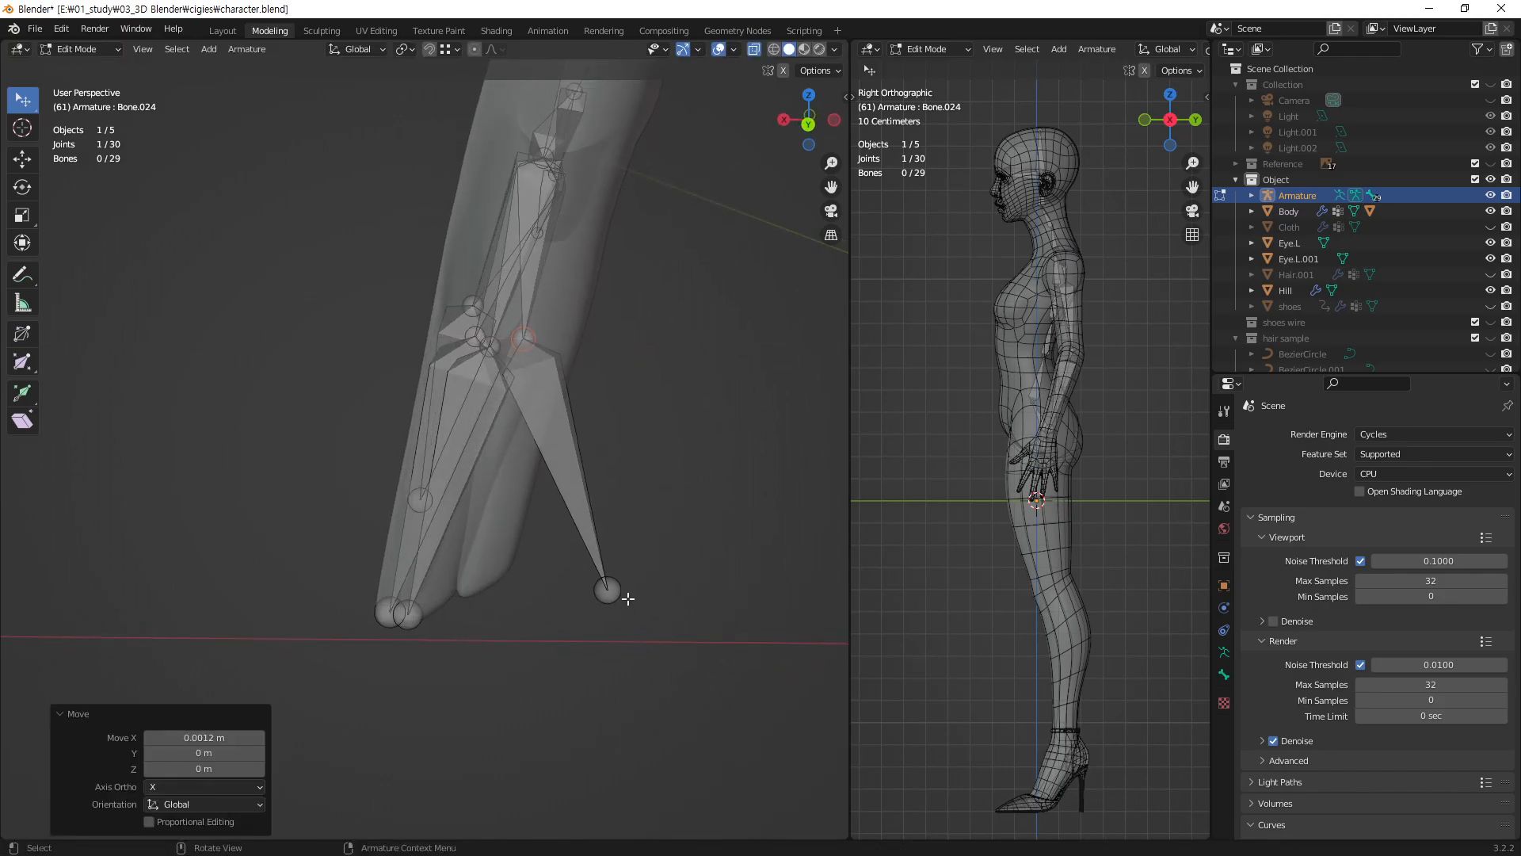
# - Move the little finger's tip joint about 0.0525 m along global X into the fingertip
pyautogui.click(608, 591)
pyautogui.press('g')
pyautogui.press('x')
pyautogui.click(463, 593)
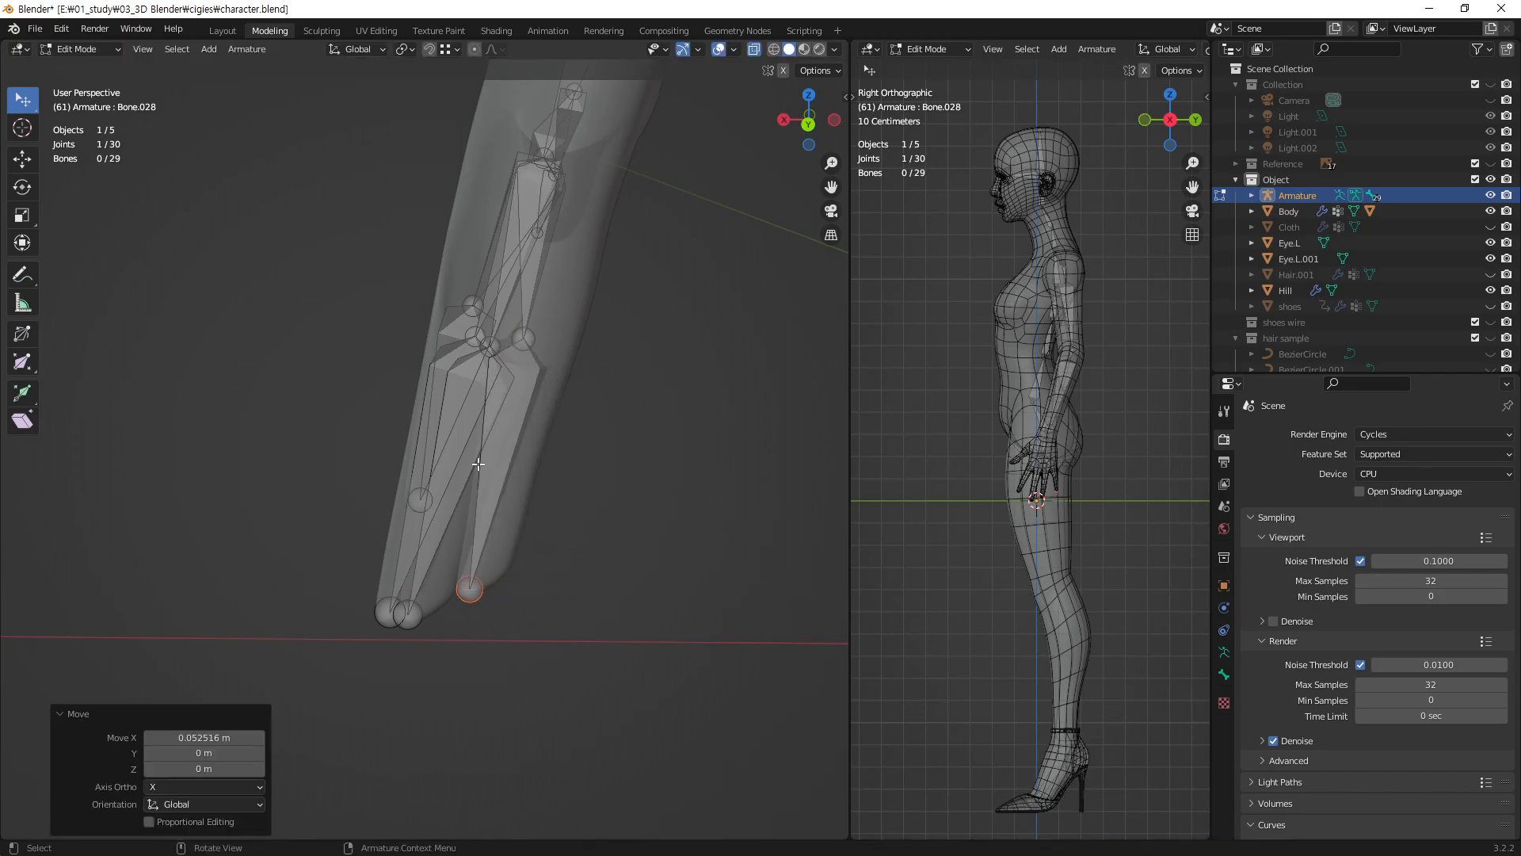
# - Subdivide the index finger bone with two cuts
pyautogui.moveTo(482, 467); pyautogui.dragTo(706, 496, button='middle')
pyautogui.scroll(-2, 498, 469)
pyautogui.keyDown('shift'); pyautogui.moveTo(497, 469); pyautogui.dragTo(634, 440, button='middle'); pyautogui.keyUp('shift')
pyautogui.keyDown('shift'); pyautogui.moveTo(478, 323); pyautogui.dragTo(507, 473, button='middle'); pyautogui.keyUp('shift')
pyautogui.moveTo(507, 473); pyautogui.dragTo(401, 465, button='middle')
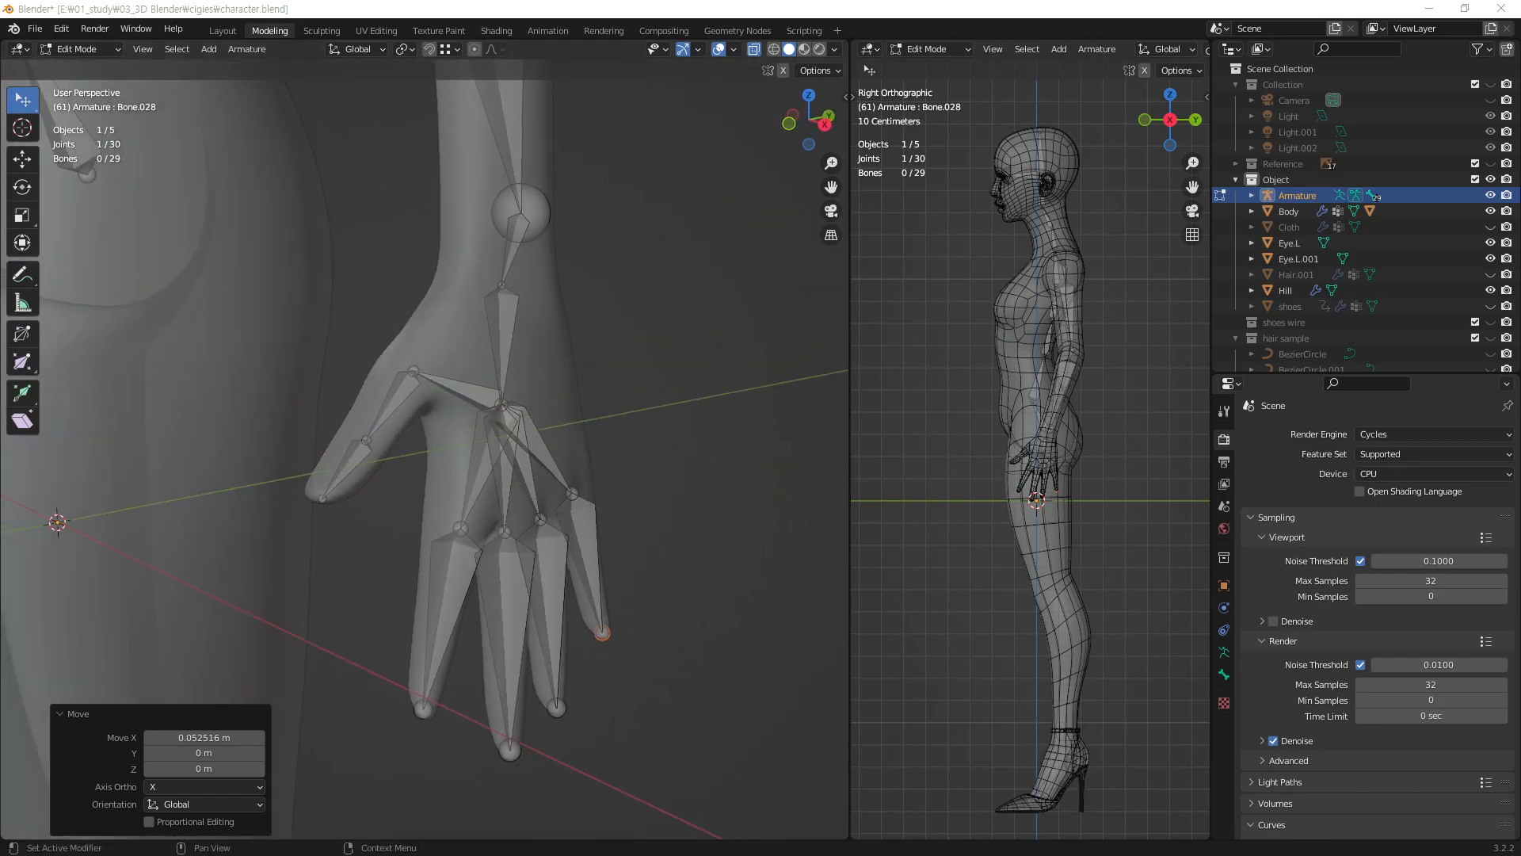
pyautogui.click(569, 553)
pyautogui.moveTo(568, 553); pyautogui.dragTo(393, 581, button='middle')
pyautogui.click(387, 582)
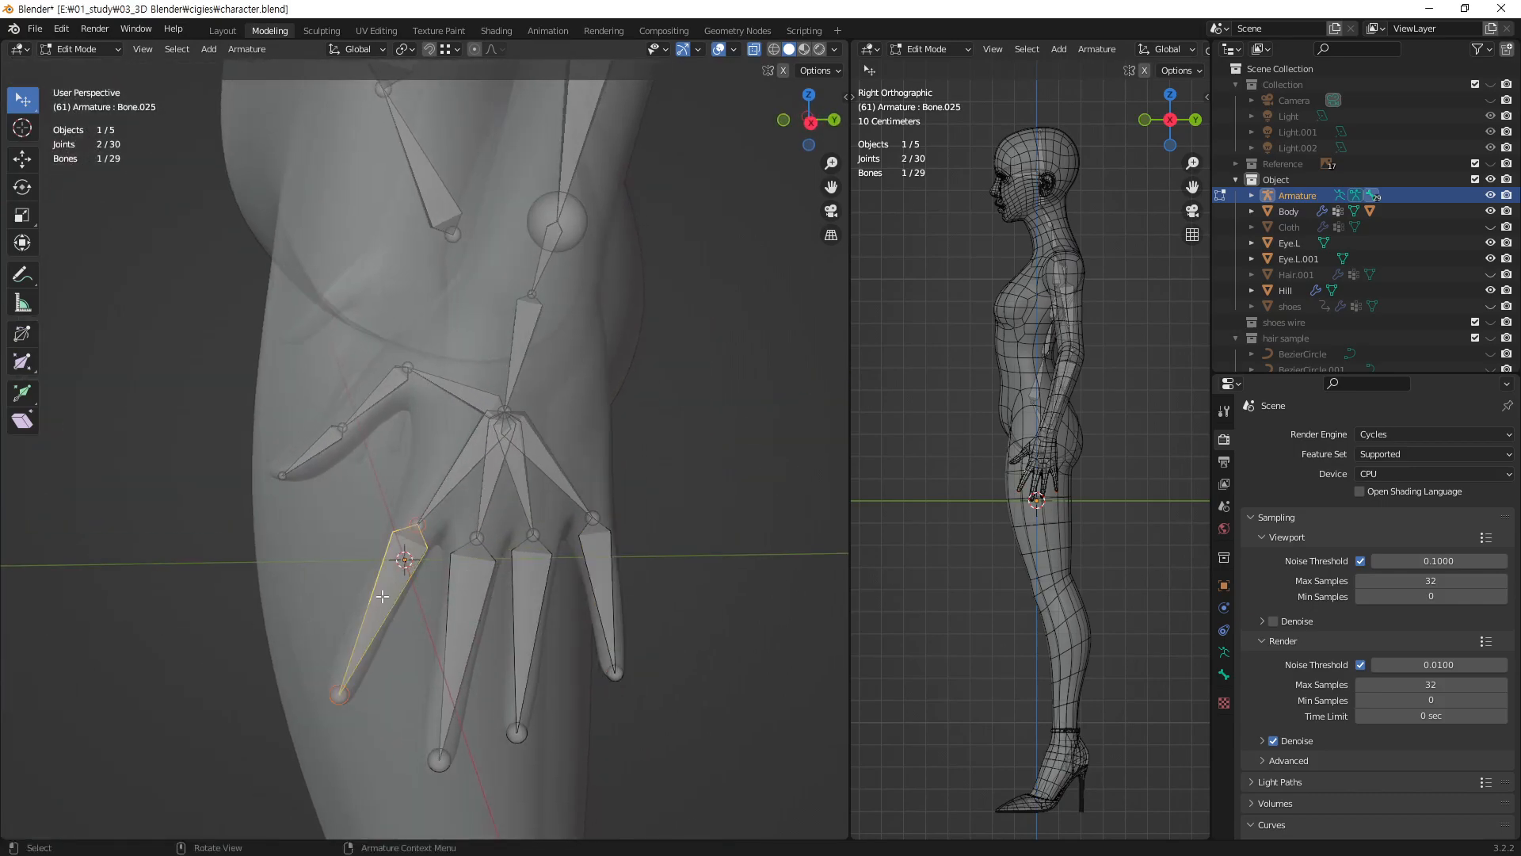
pyautogui.rightClick(382, 596)
pyautogui.click(383, 596)
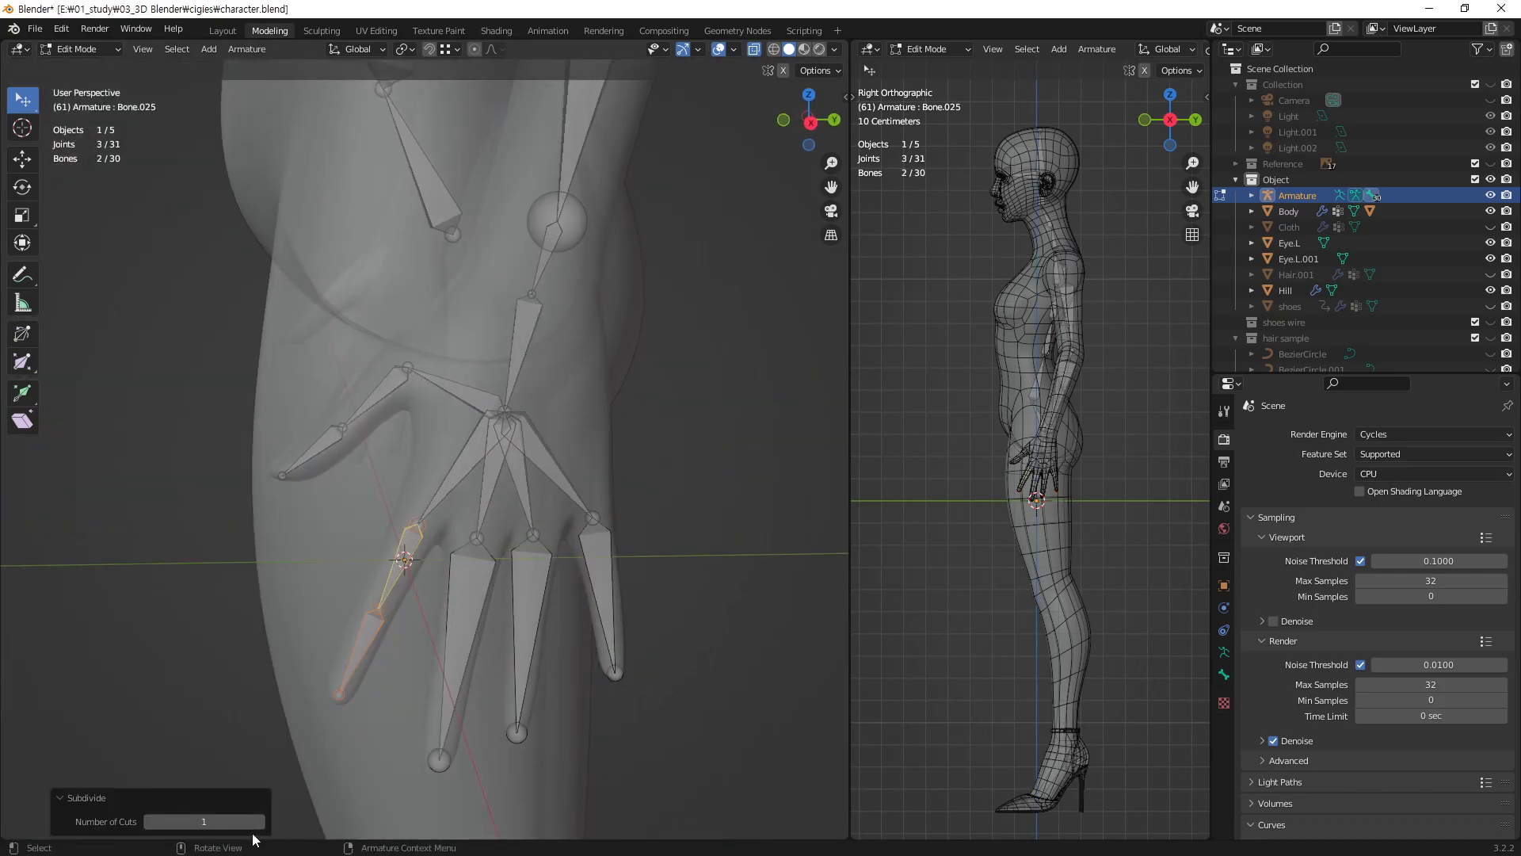
pyautogui.click(260, 822)
# - Subdivide the middle finger bone and the ring finger bone with two cuts each
pyautogui.click(466, 596)
pyautogui.rightClick(465, 596)
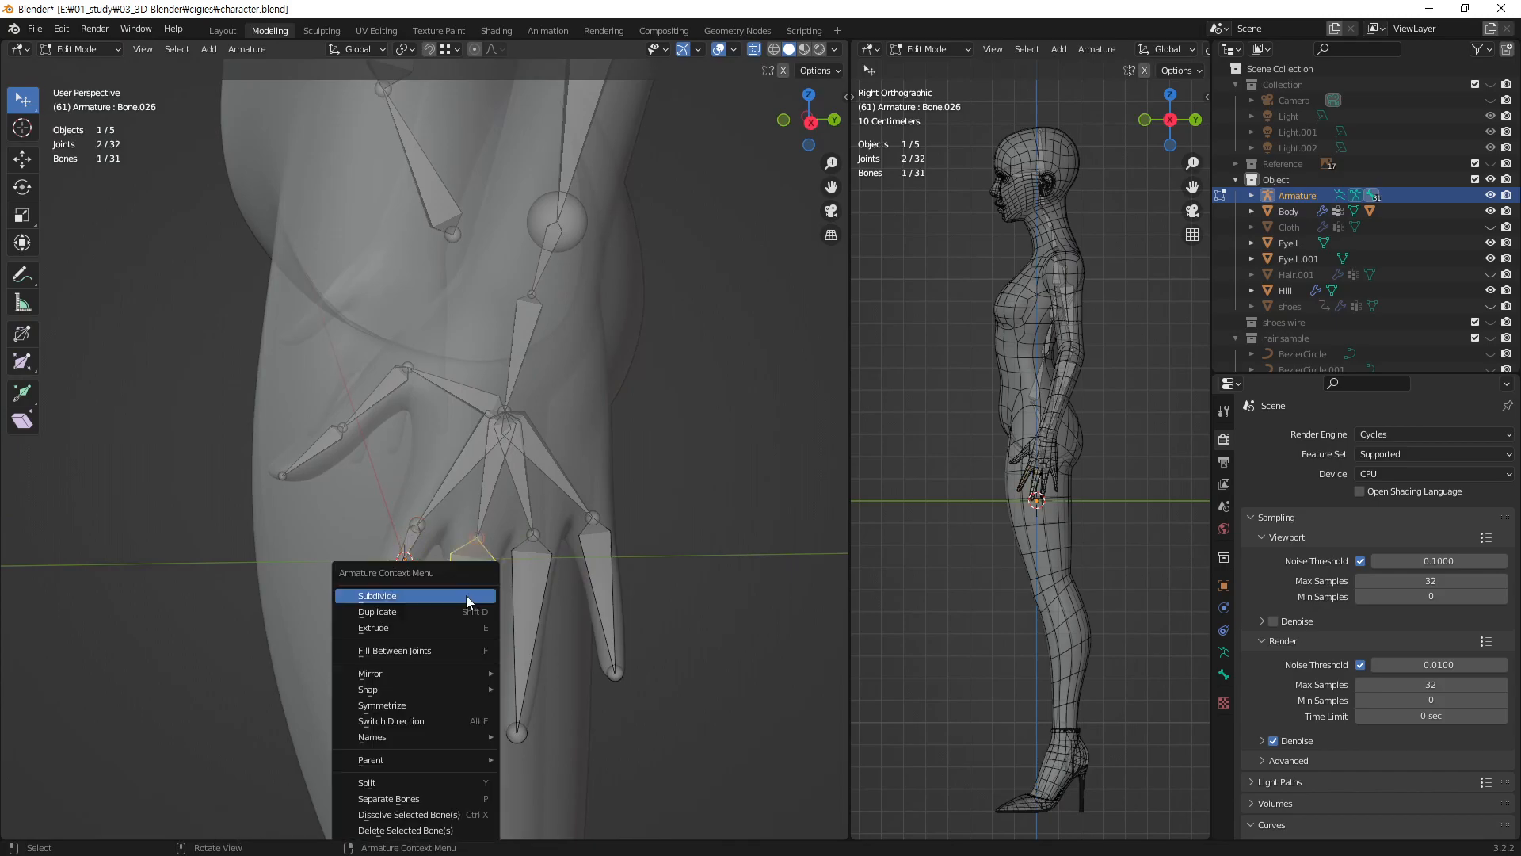
pyautogui.click(466, 596)
pyautogui.click(261, 821)
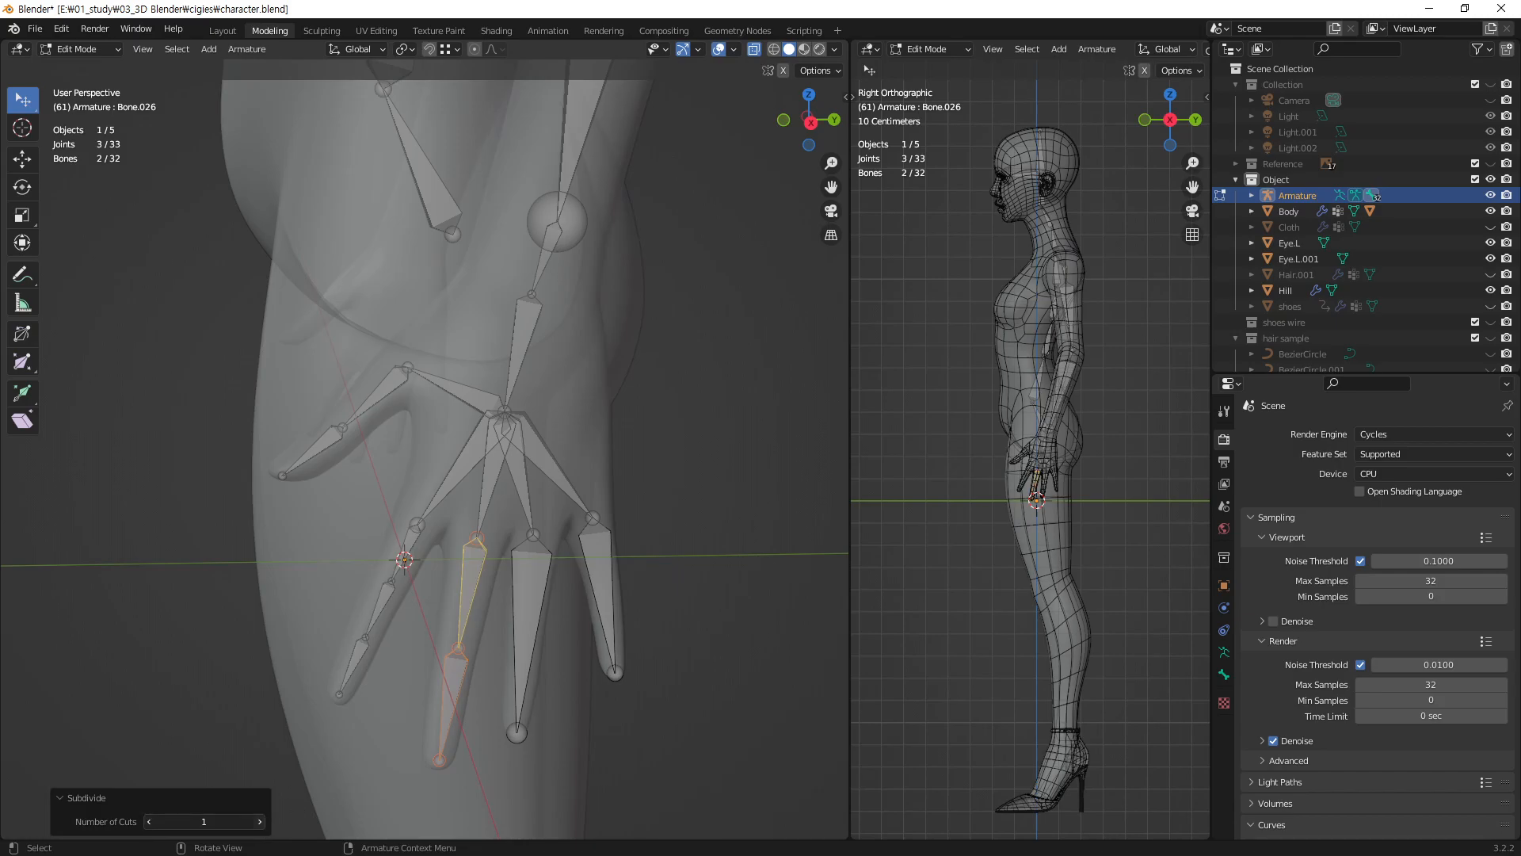
pyautogui.click(535, 588)
pyautogui.rightClick(535, 588)
pyautogui.click(535, 588)
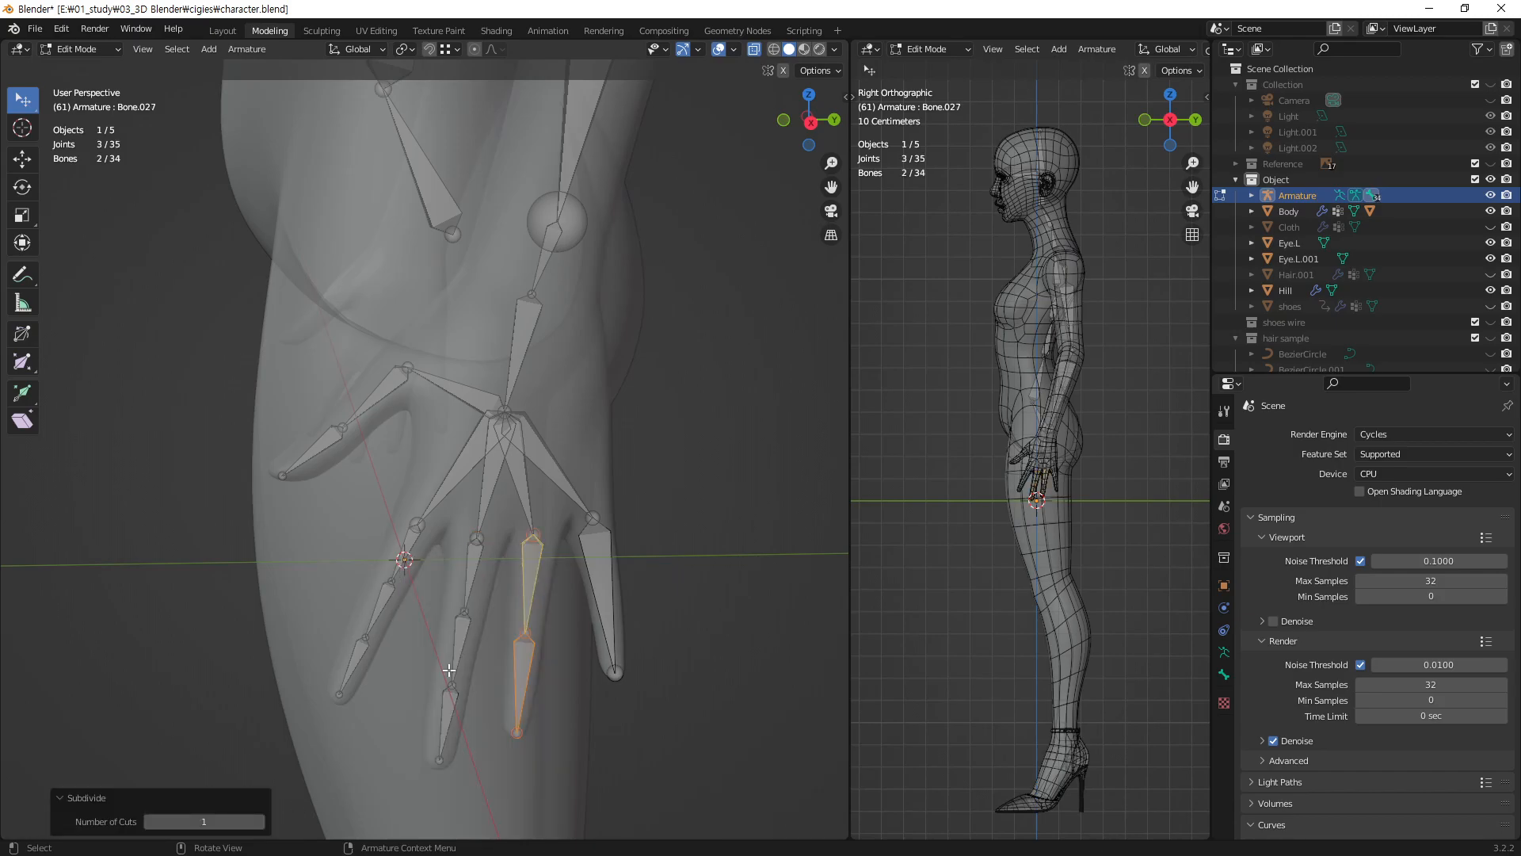
pyautogui.click(262, 822)
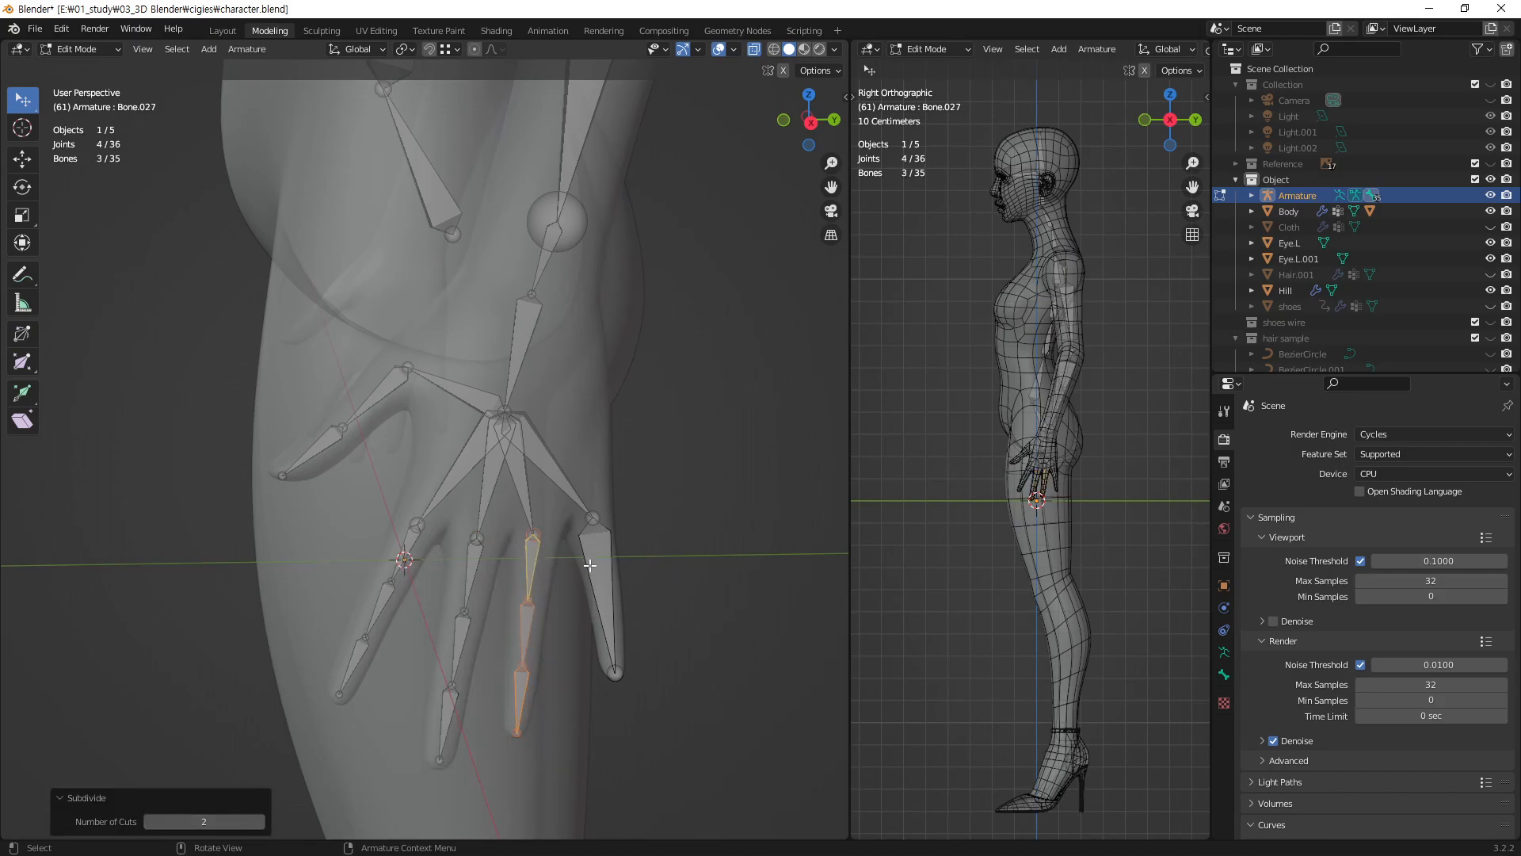
# - Subdivide the little finger bone with two cuts
pyautogui.click(590, 565)
pyautogui.rightClick(589, 565)
pyautogui.click(589, 563)
pyautogui.click(260, 821)
# - Select the ring finger's middle bone and display its transform properties
pyautogui.moveTo(553, 605); pyautogui.dragTo(614, 626, button='middle')
pyautogui.moveTo(524, 565); pyautogui.dragTo(538, 664, button='middle')
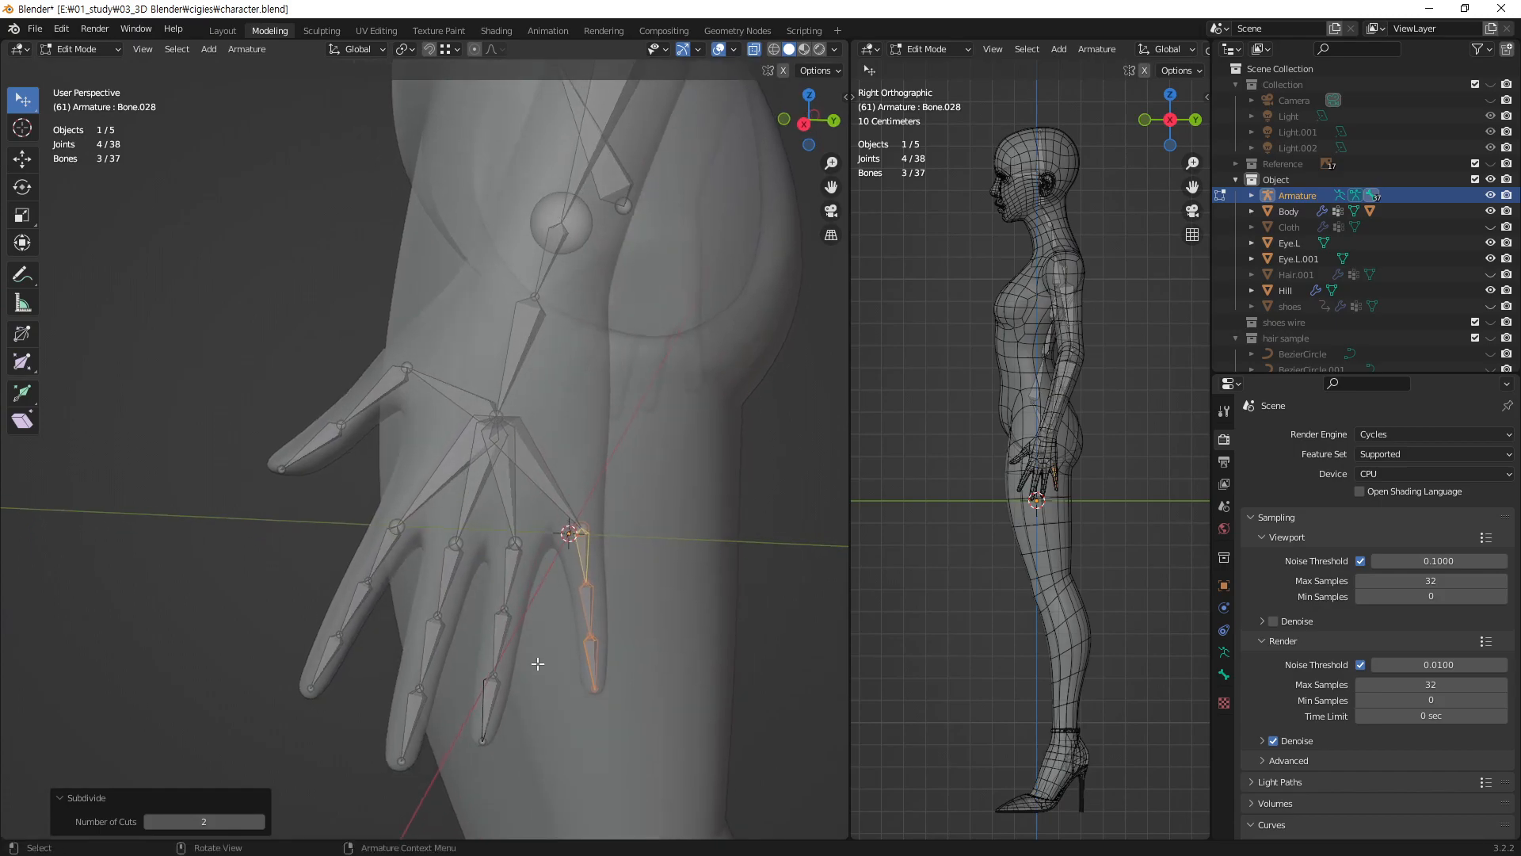
pyautogui.scroll(1, 609, 643)
pyautogui.keyDown('shift'); pyautogui.moveTo(608, 642); pyautogui.dragTo(686, 454, button='middle'); pyautogui.keyUp('shift')
pyautogui.moveTo(555, 539); pyautogui.dragTo(499, 515, button='middle')
pyautogui.scroll(3, 500, 506)
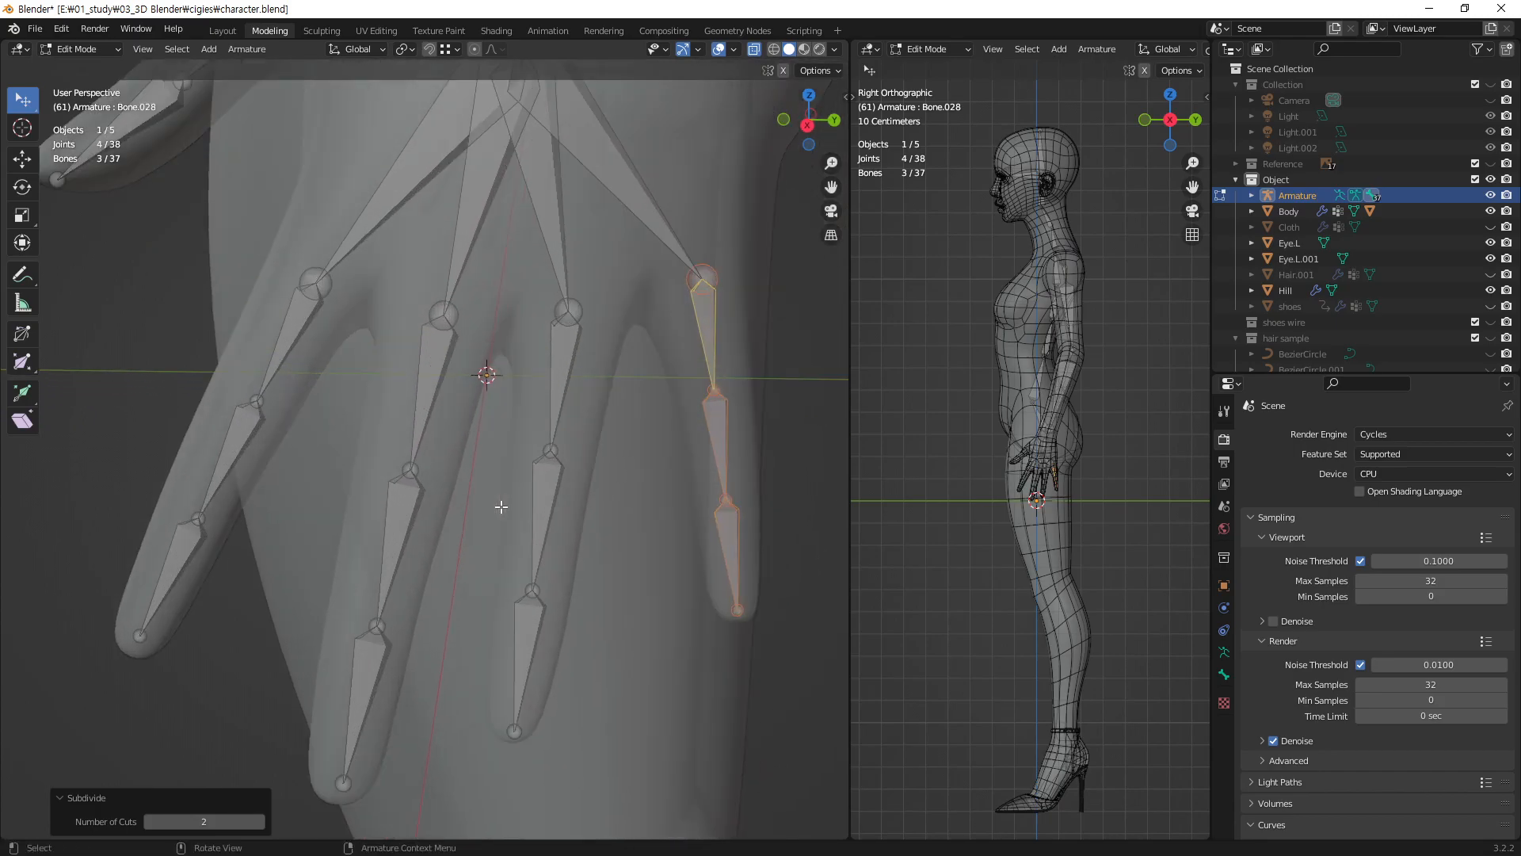
pyautogui.click(533, 501)
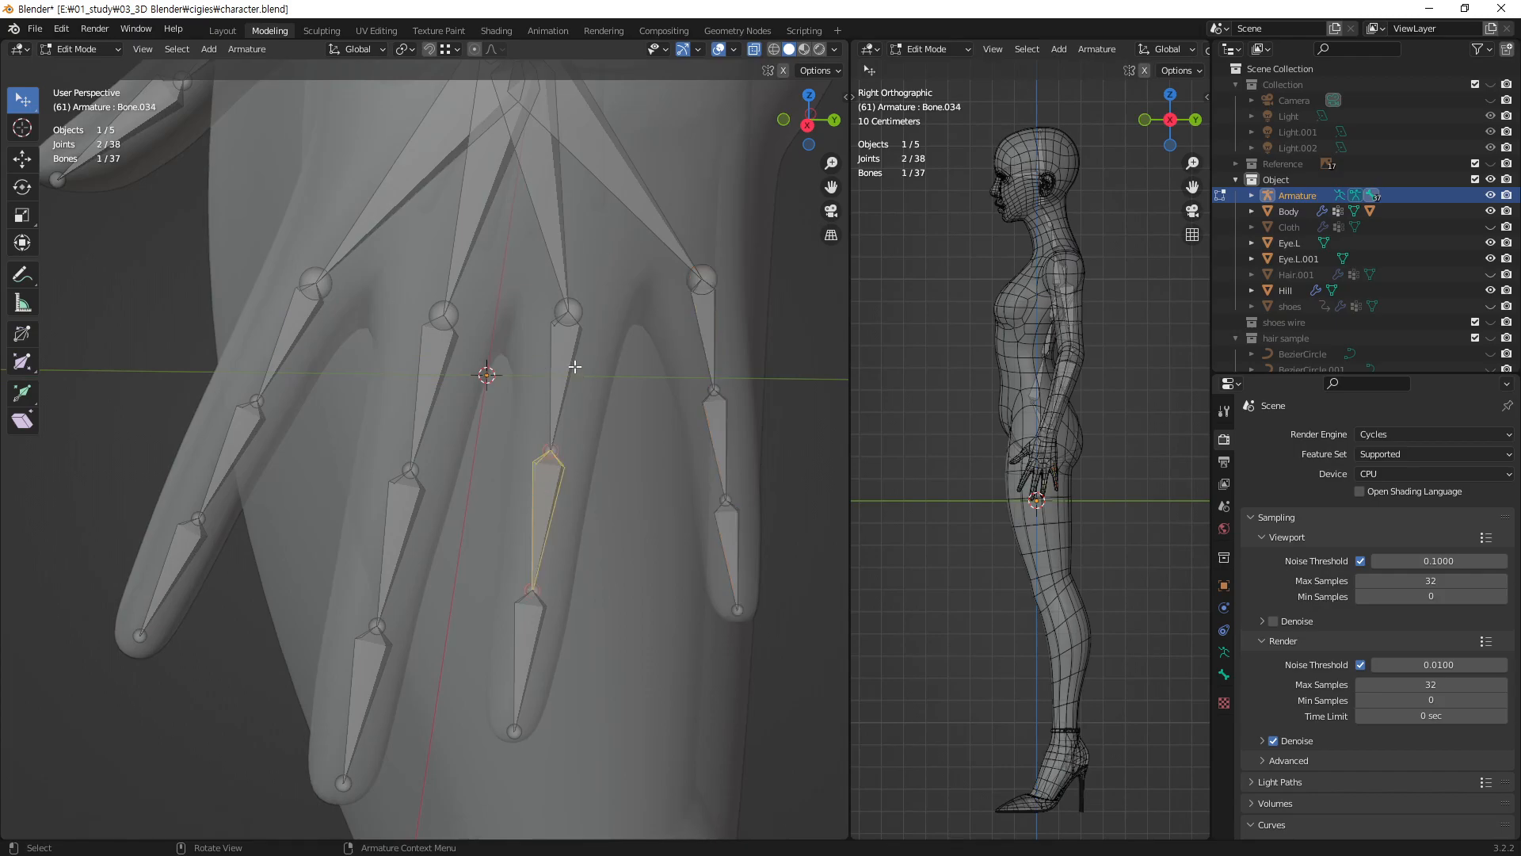
pyautogui.press('n')
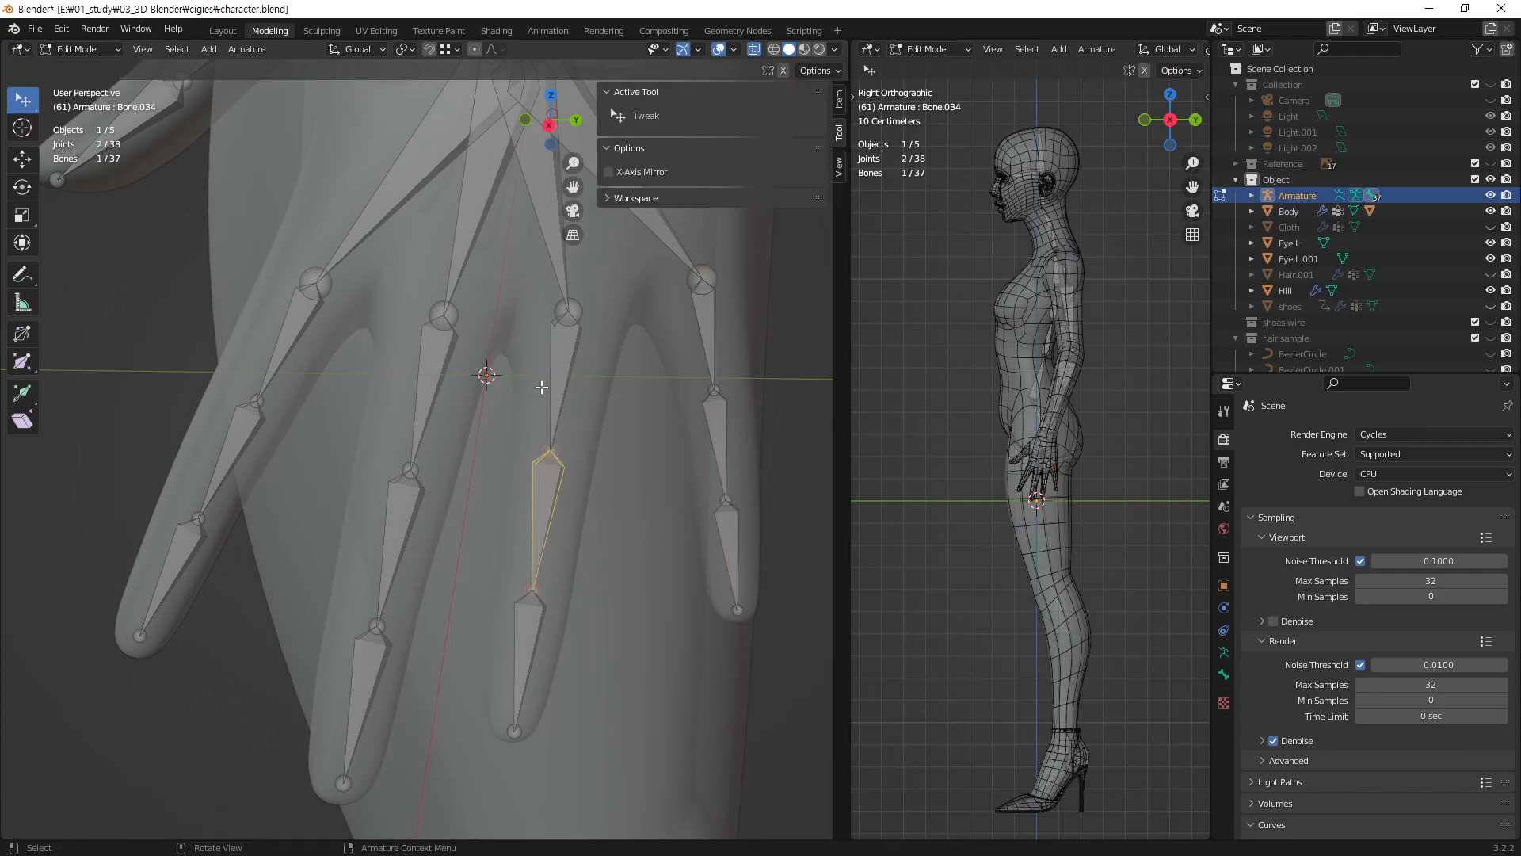
pyautogui.click(839, 101)
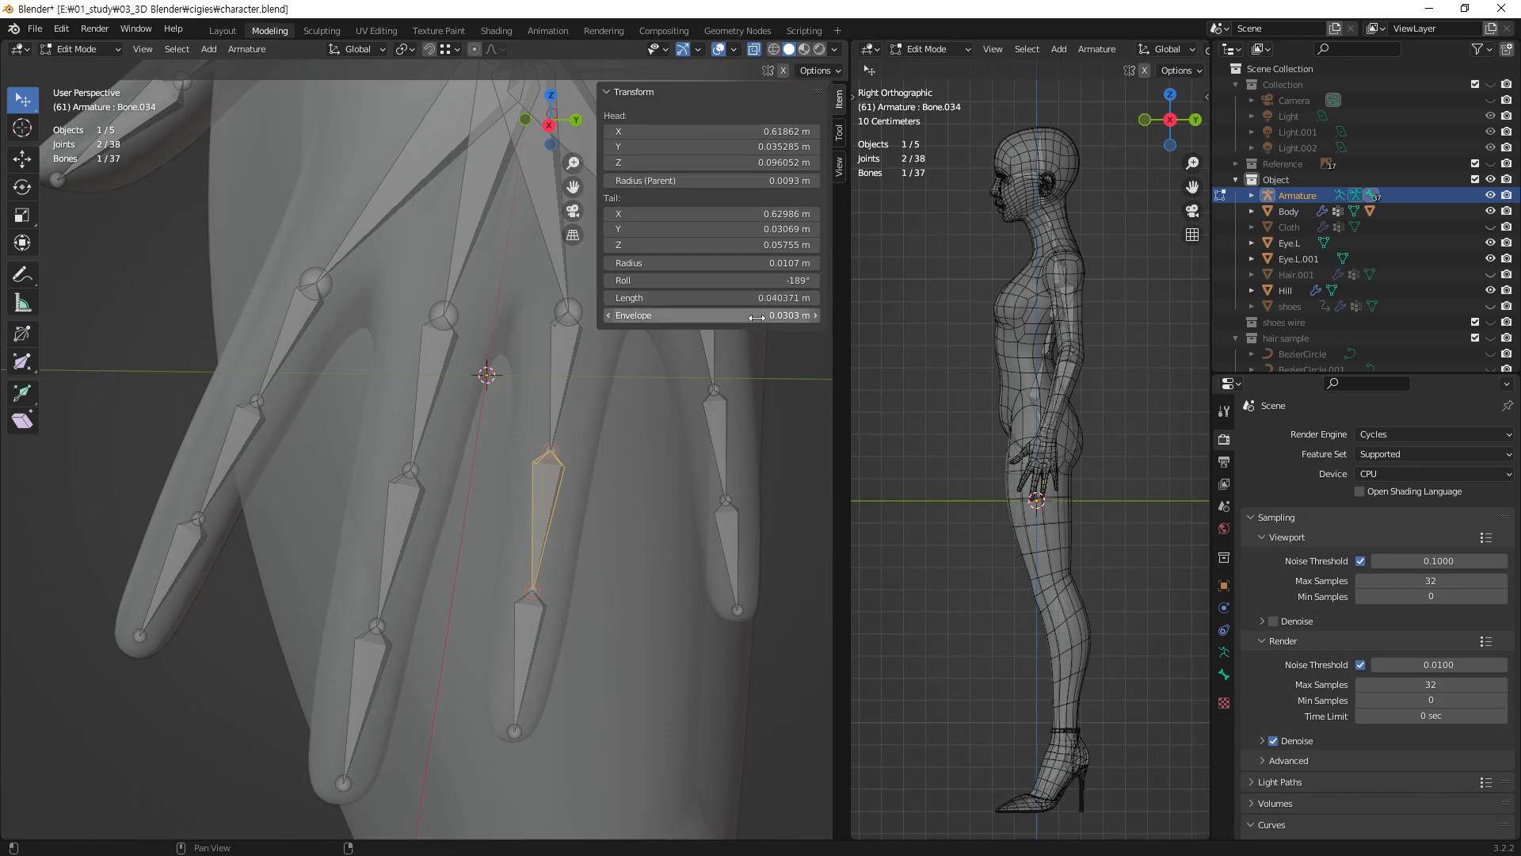
# - Try changing the length of the ring finger's middle bone and restore it
pyautogui.moveTo(711, 297); pyautogui.dragTo(813, 297)
pyautogui.hotkey('ctrl', 'z')
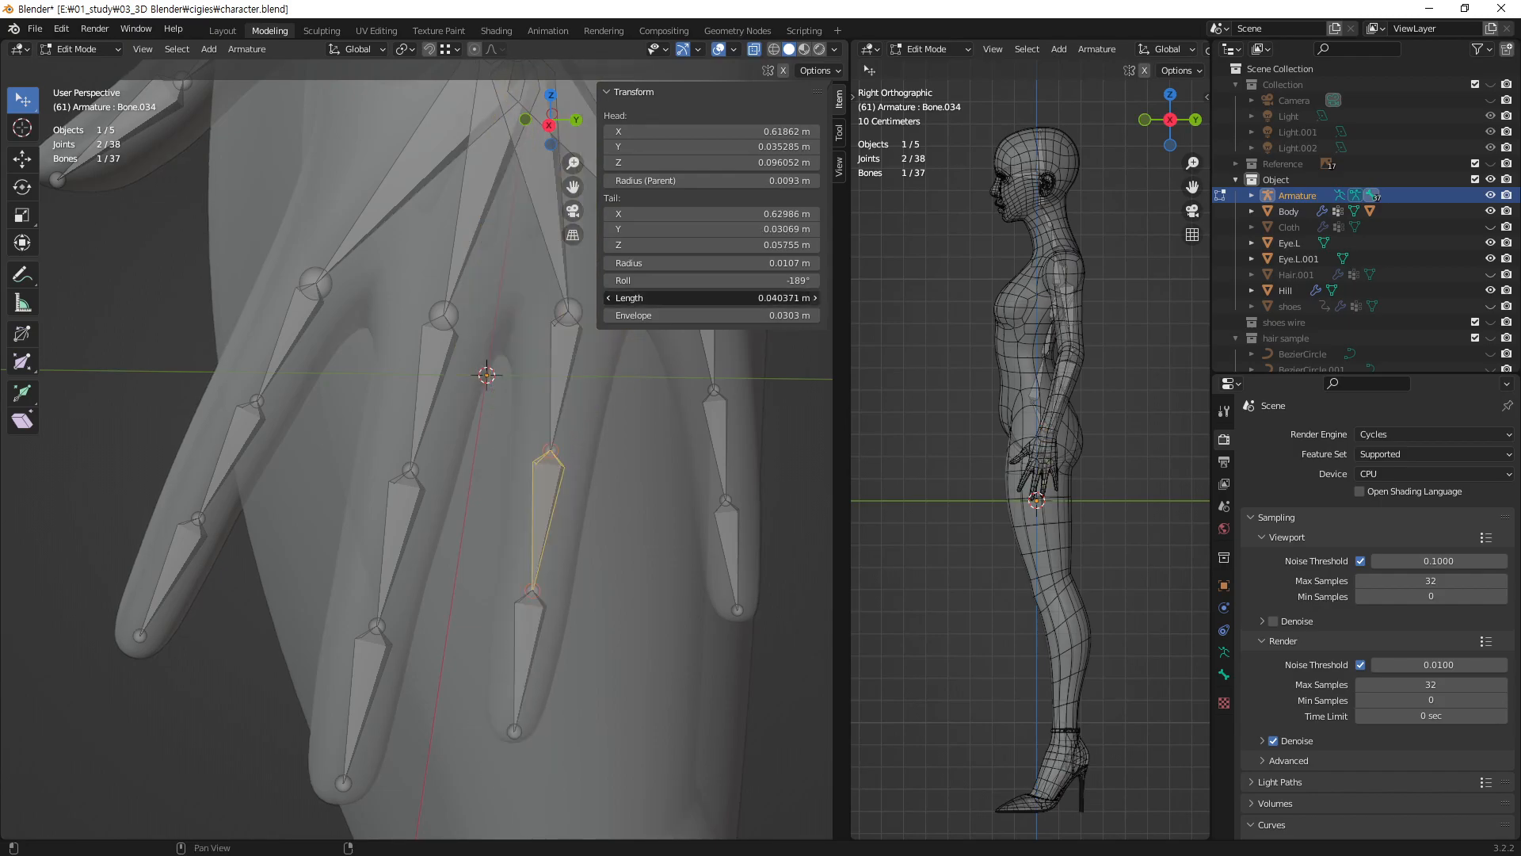
pyautogui.click(816, 297)
pyautogui.click(611, 299)
pyautogui.click(611, 298)
pyautogui.click(606, 296)
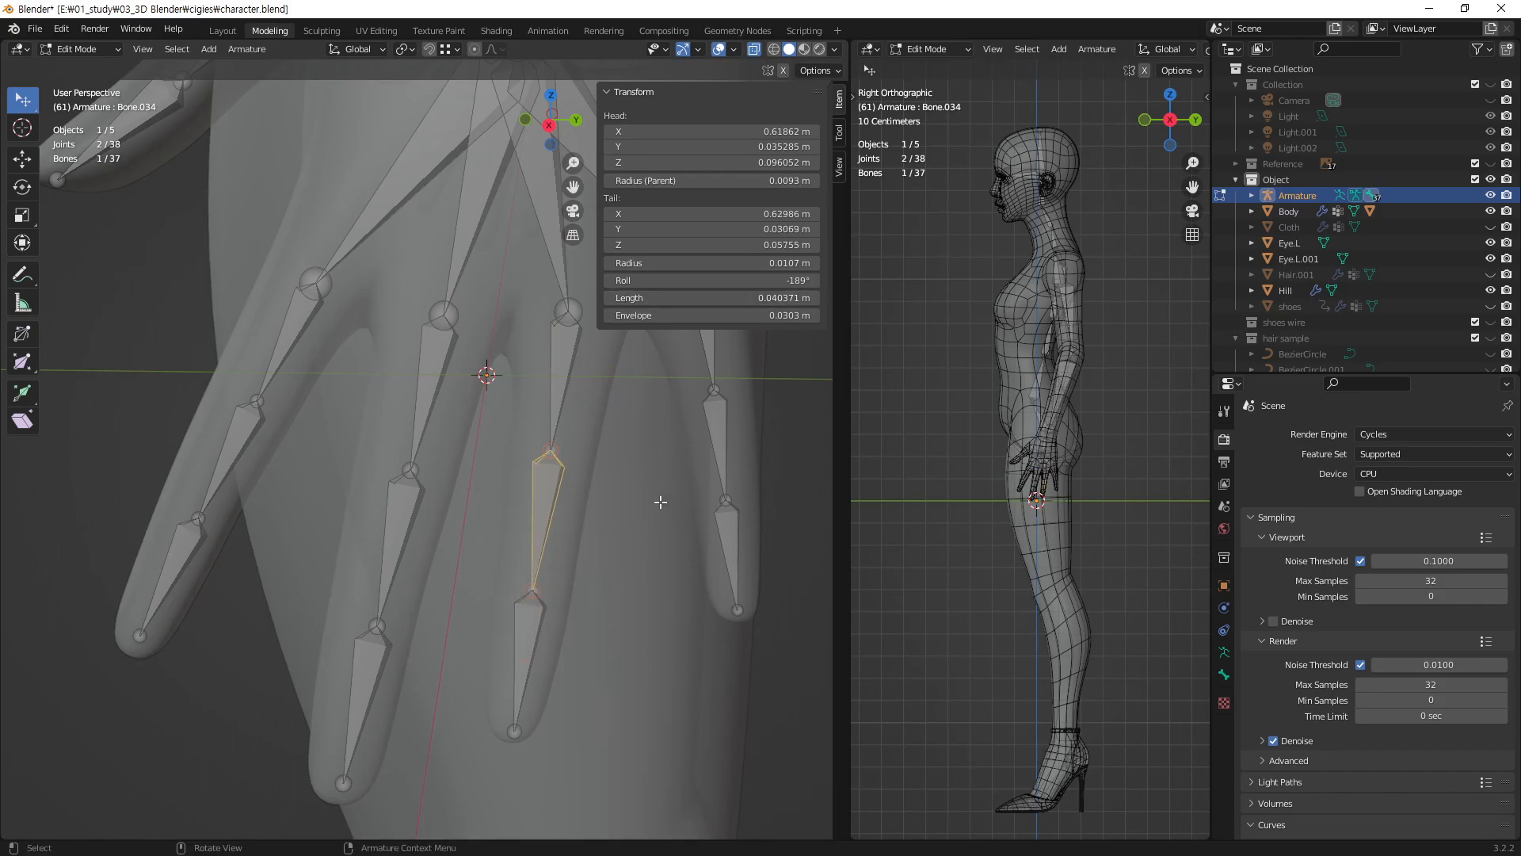
# - Try lengthening the ring finger's first segment to 0.050371 m and undo the change
pyautogui.scroll(-4, 520, 604)
pyautogui.scroll(3, 515, 607)
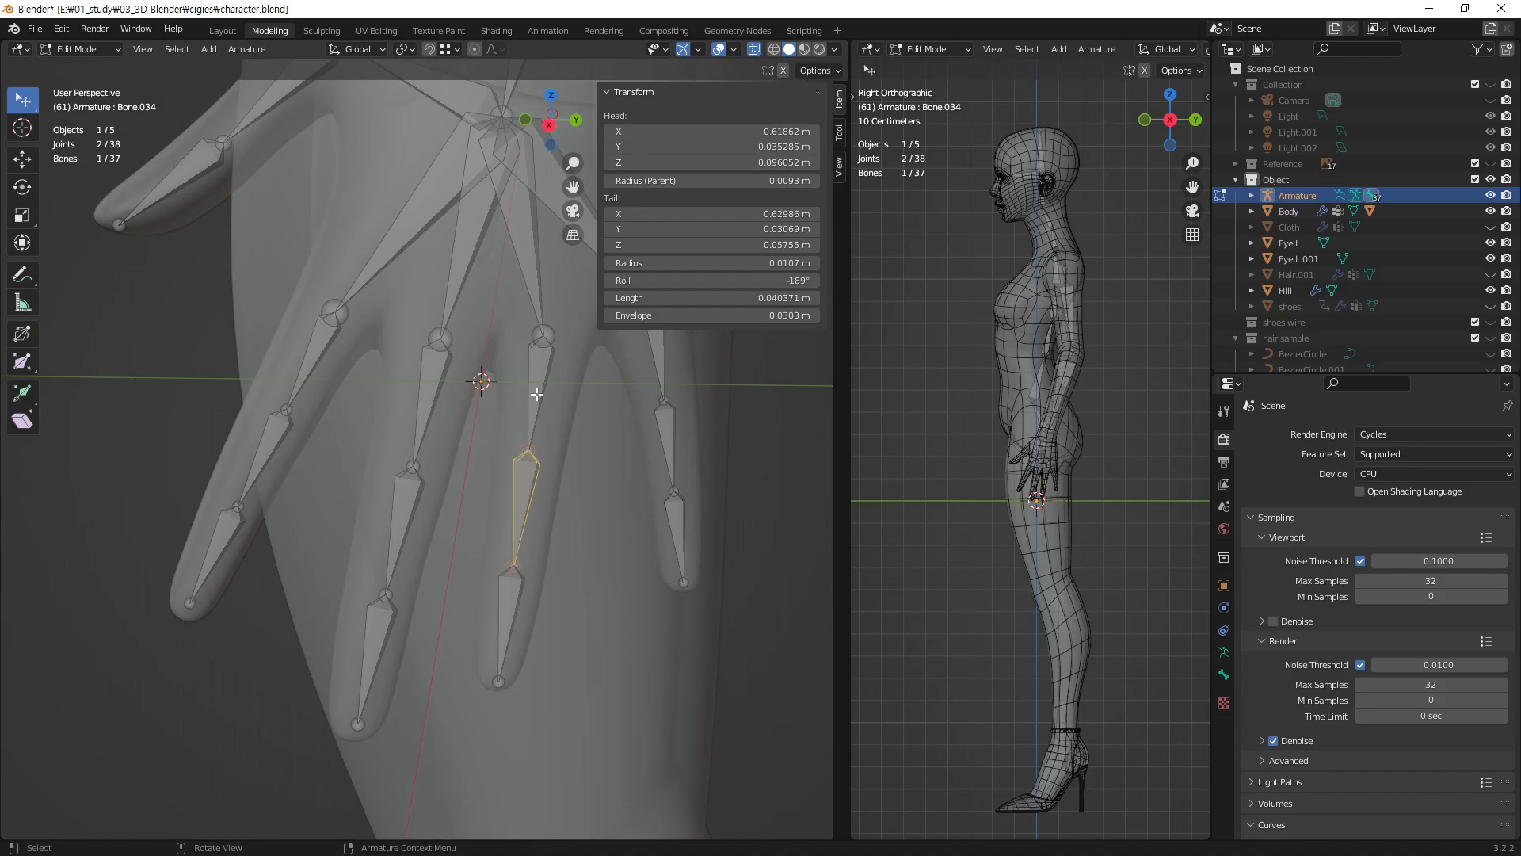
pyautogui.click(553, 335)
pyautogui.click(815, 298)
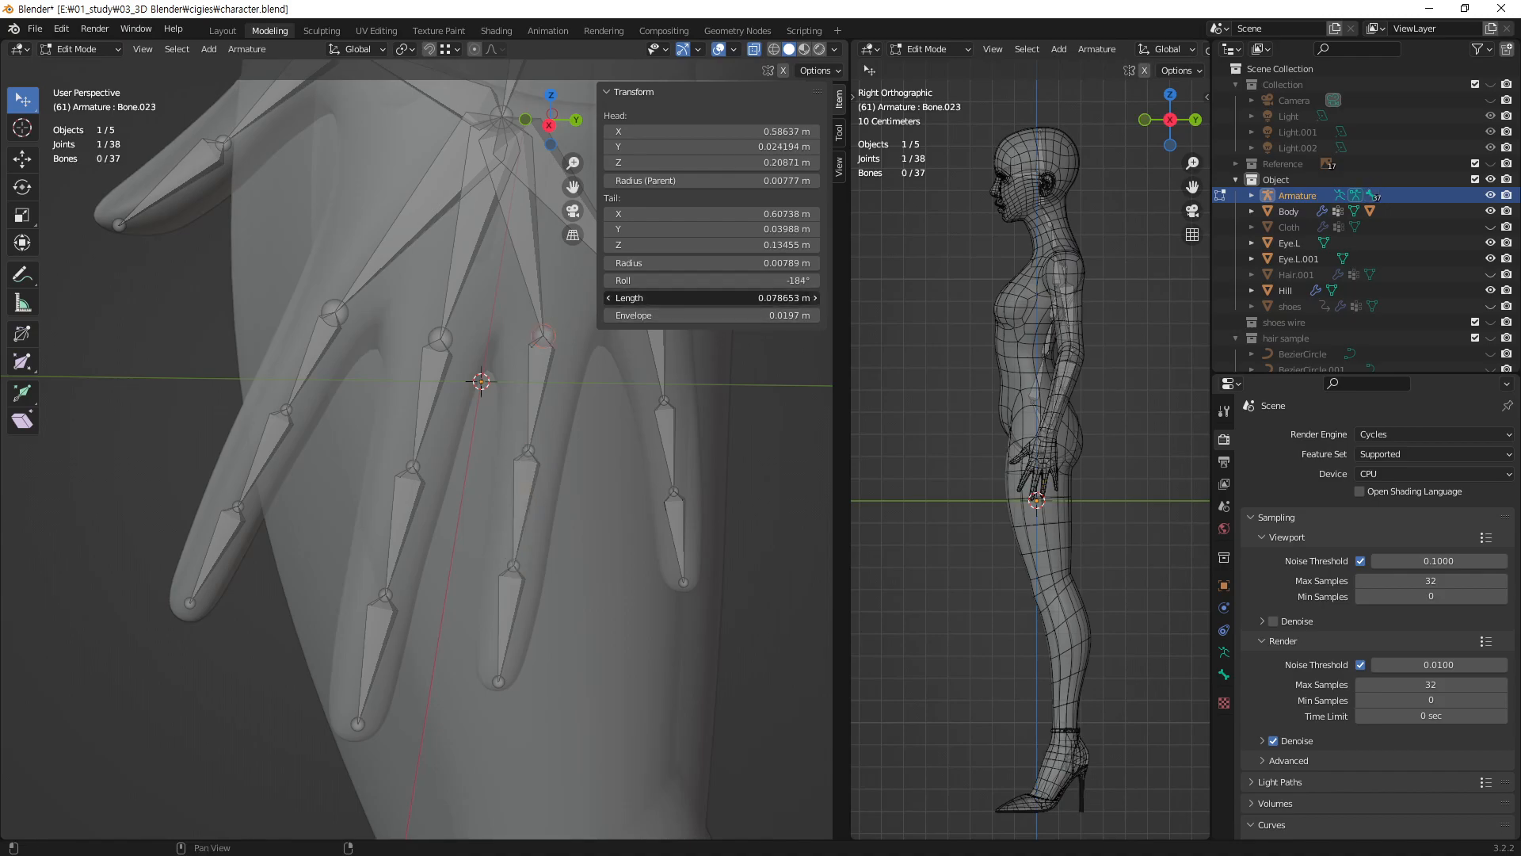
pyautogui.hotkey('ctrl', 'z')
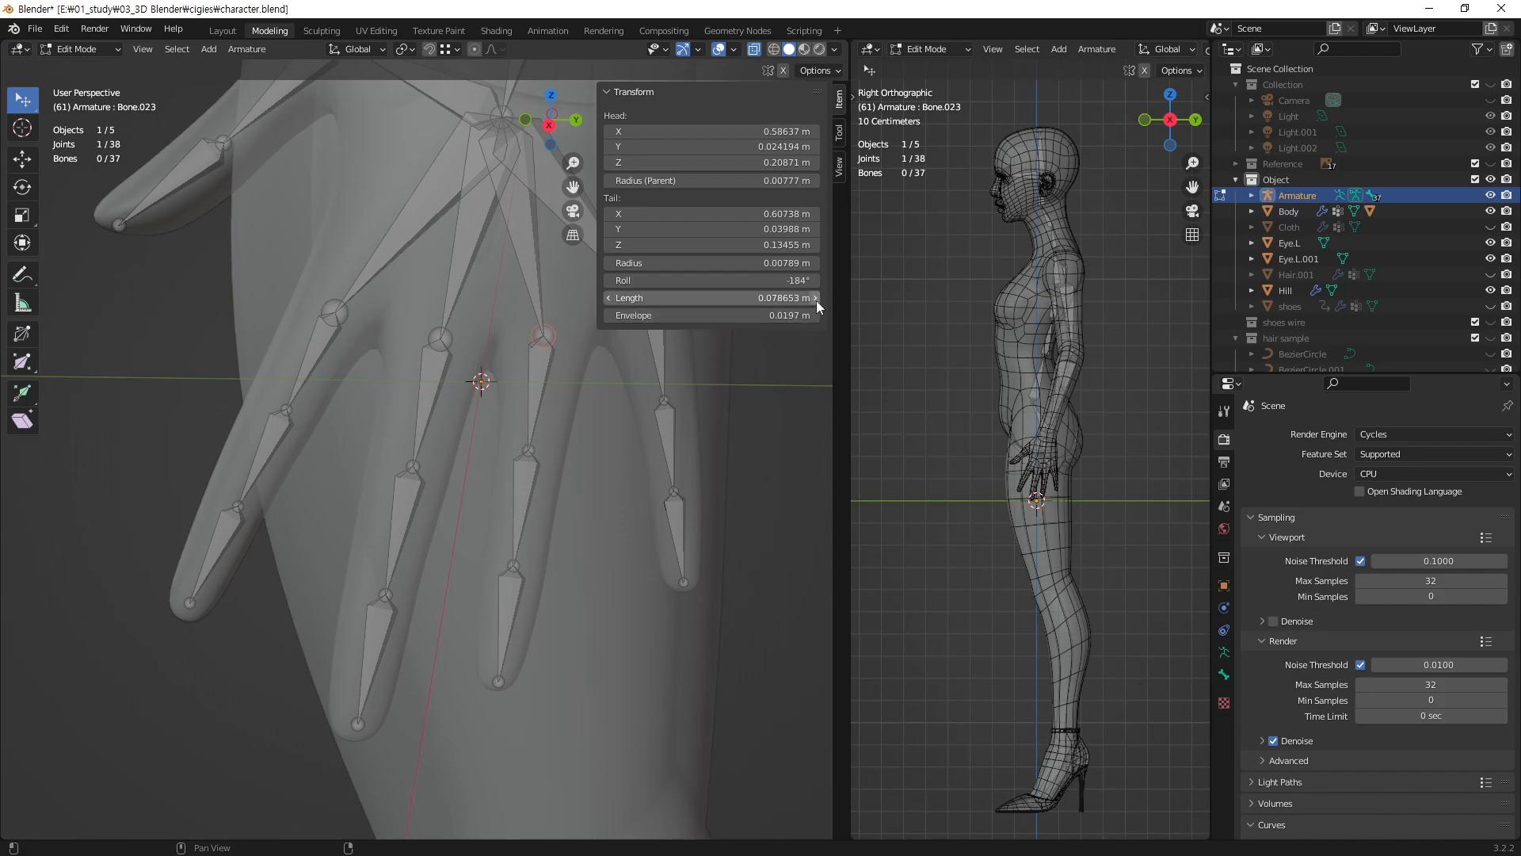
pyautogui.click(545, 360)
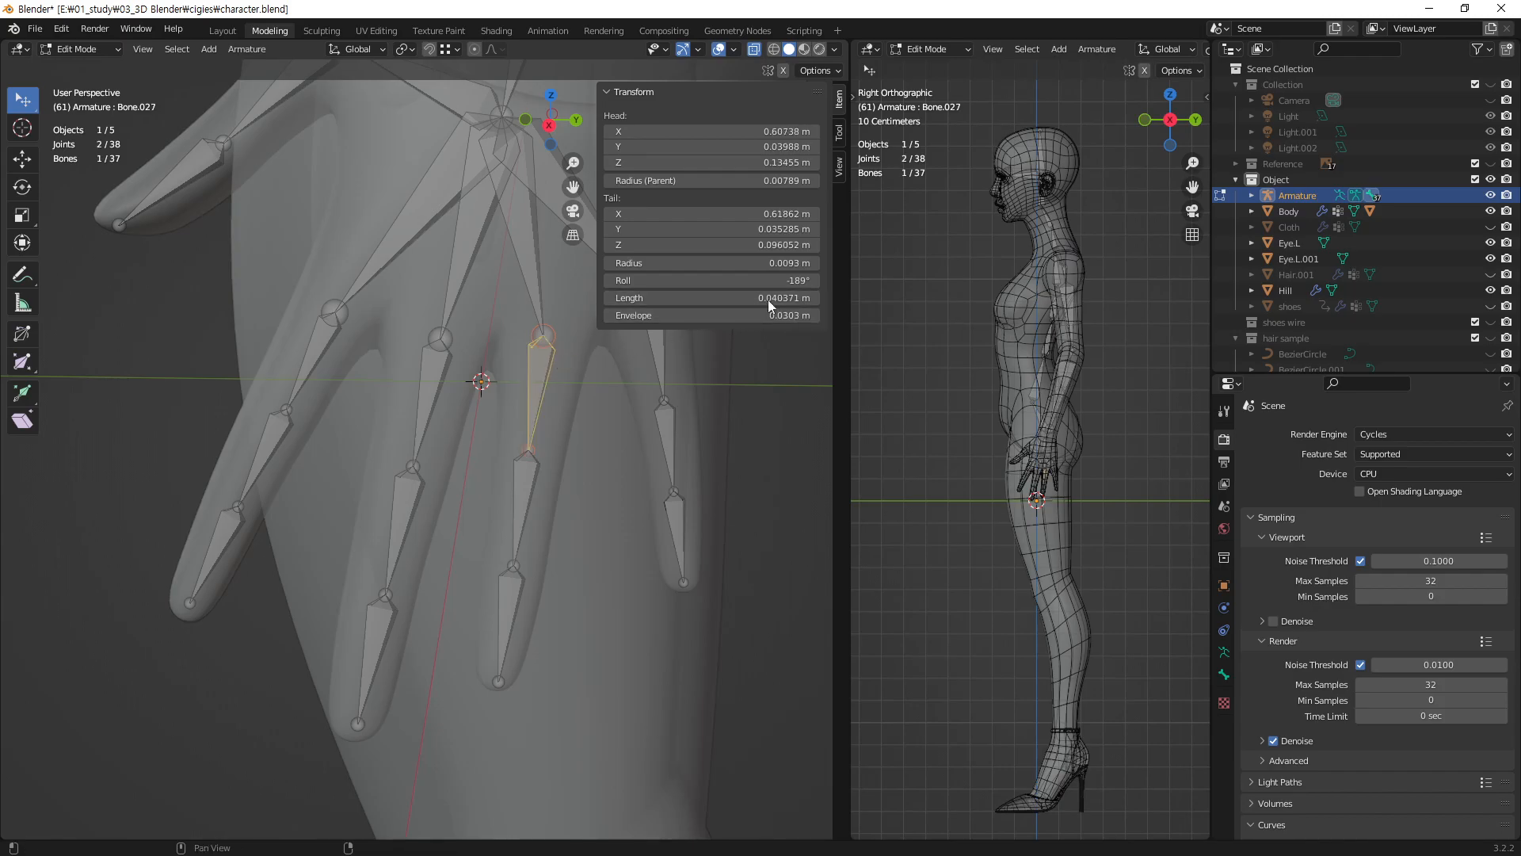
pyautogui.click(816, 298)
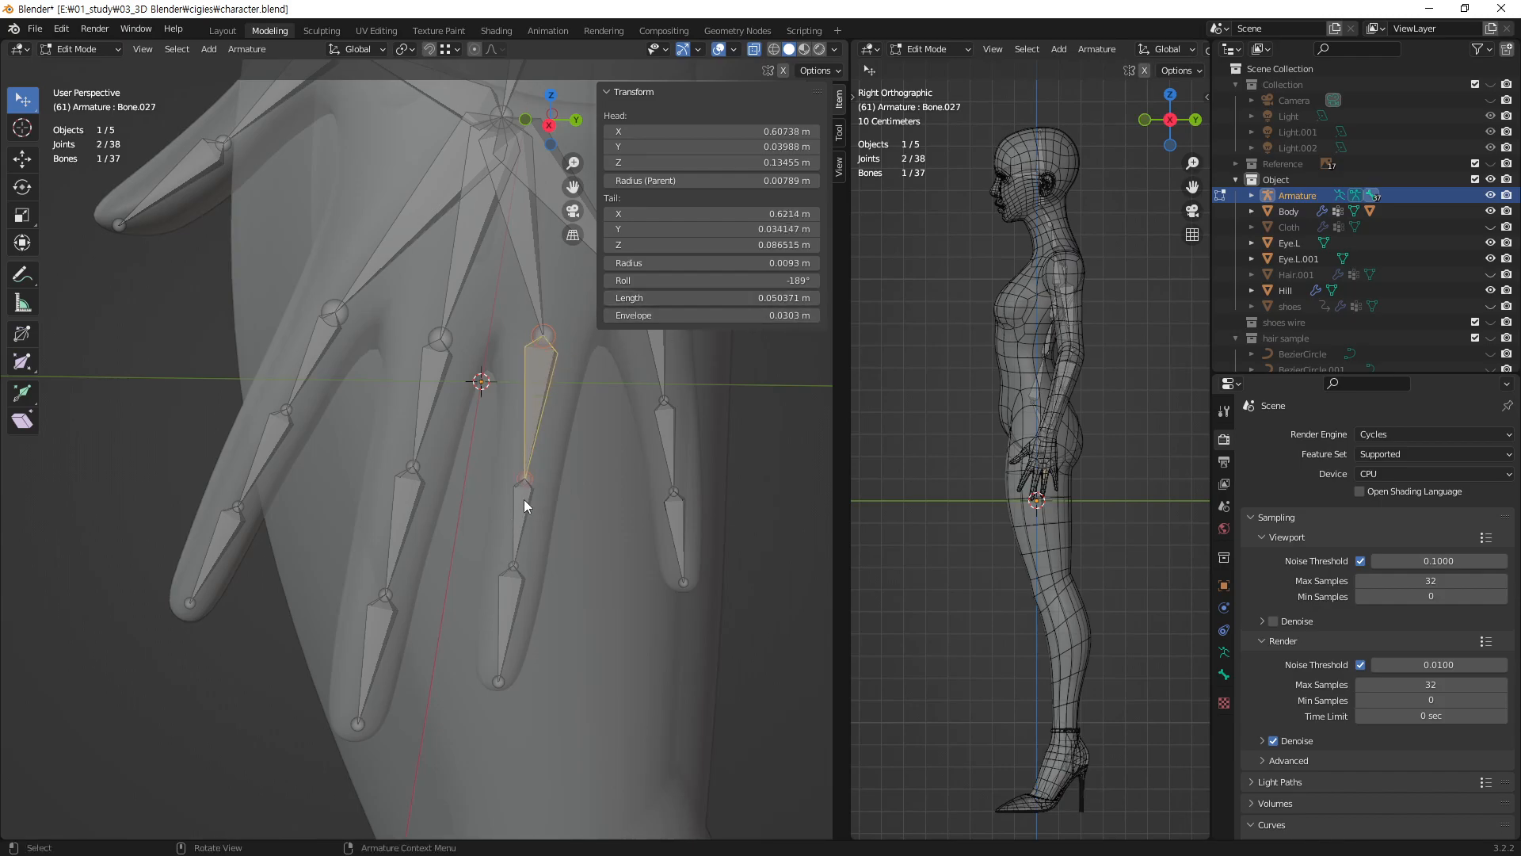
pyautogui.hotkey('ctrl', 'z')
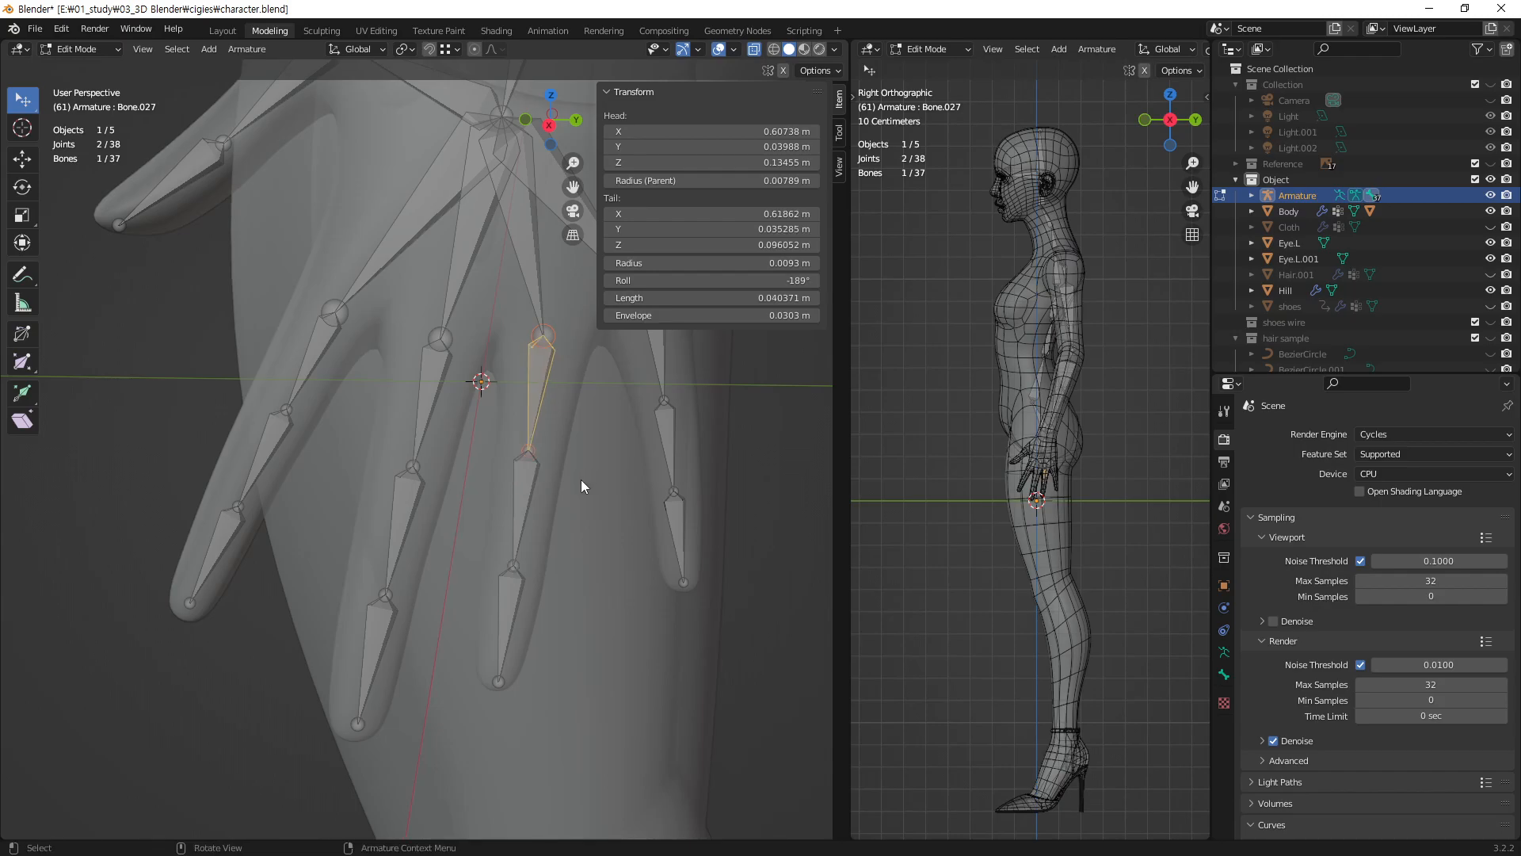
# - Set the middle bone length to 0.050371 m on the ring finger and 0.042457 m on the little finger
pyautogui.click(526, 483)
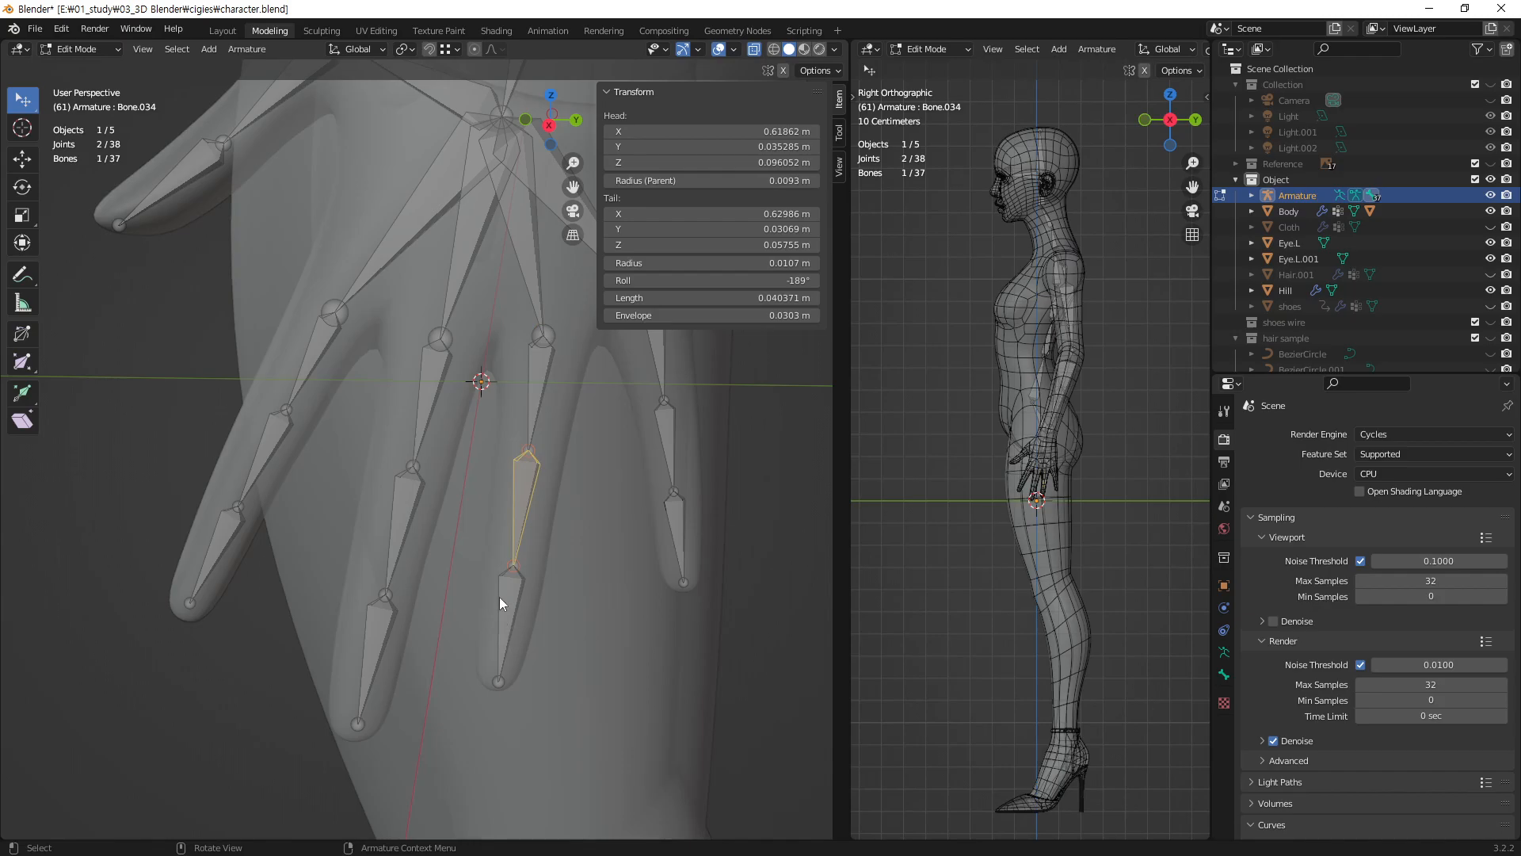
pyautogui.click(814, 298)
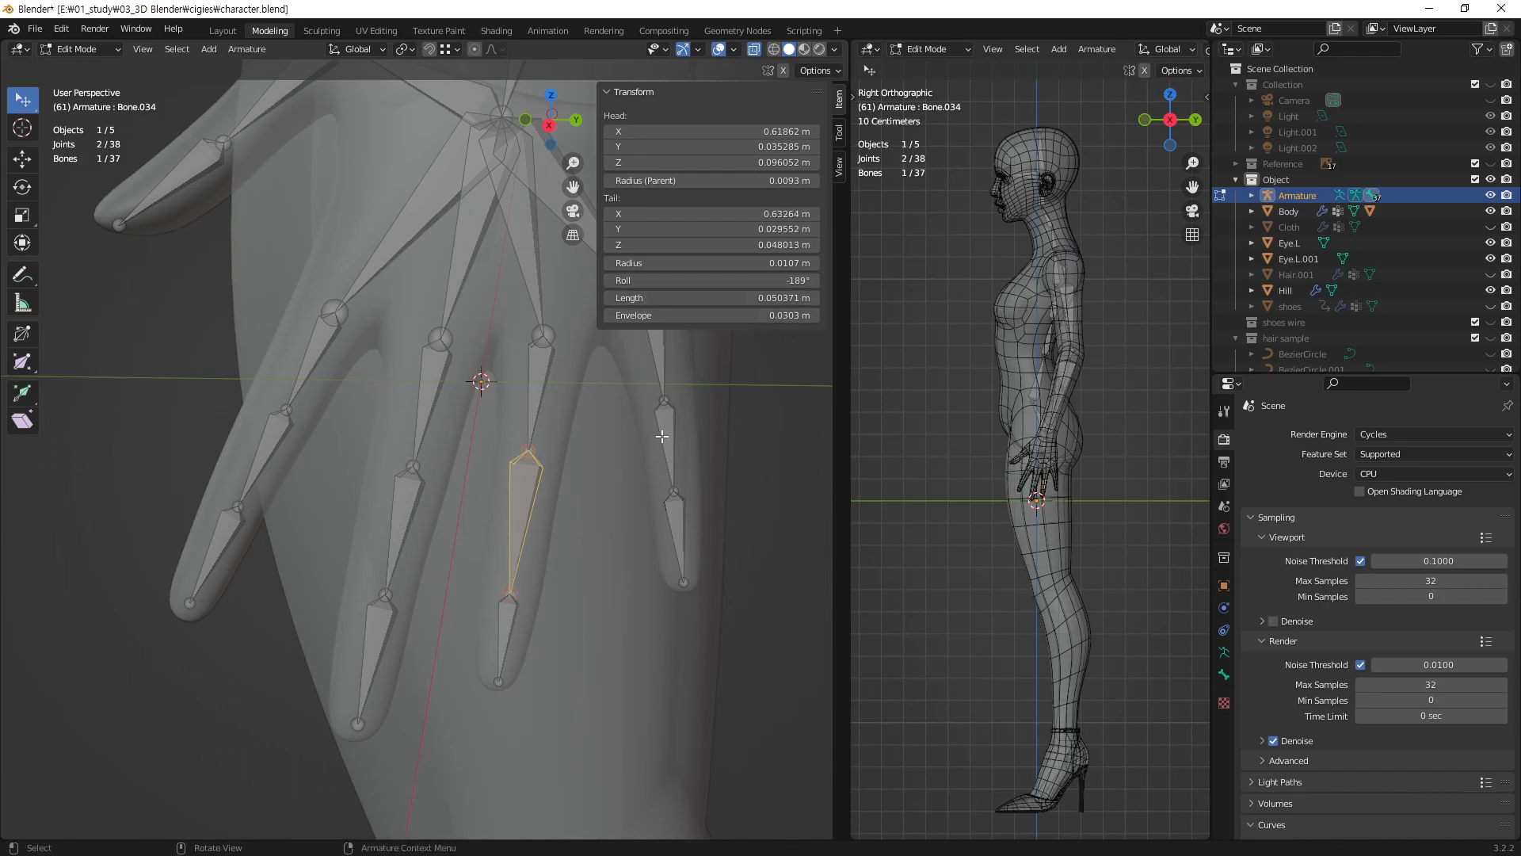
pyautogui.click(668, 435)
pyautogui.click(815, 301)
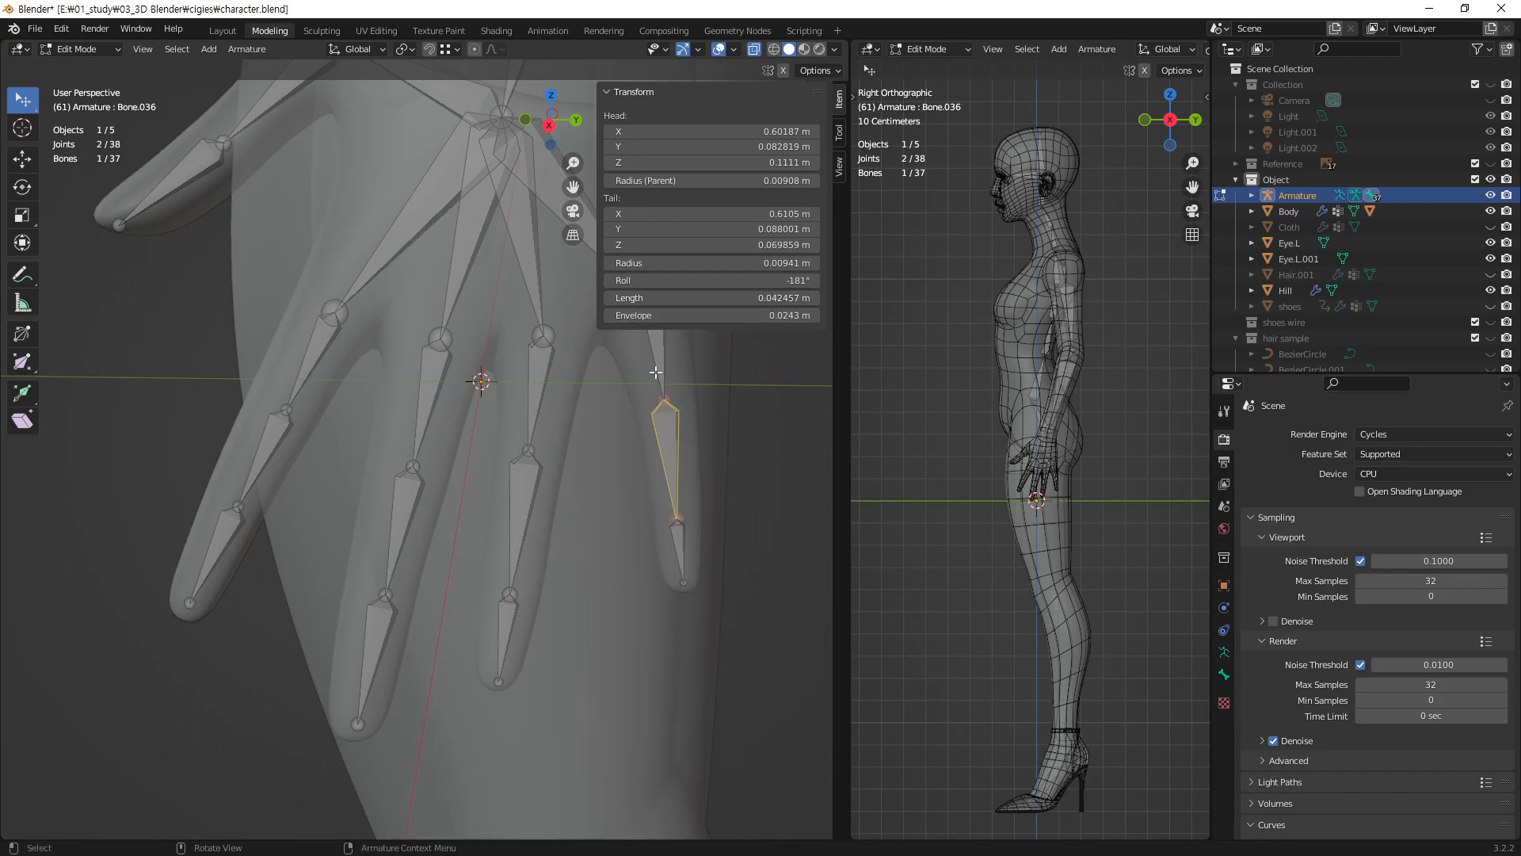
# - Lengthen the middle finger's middle bone by one increment and set the index finger's middle bone length to 0.047552 m
pyautogui.click(404, 513)
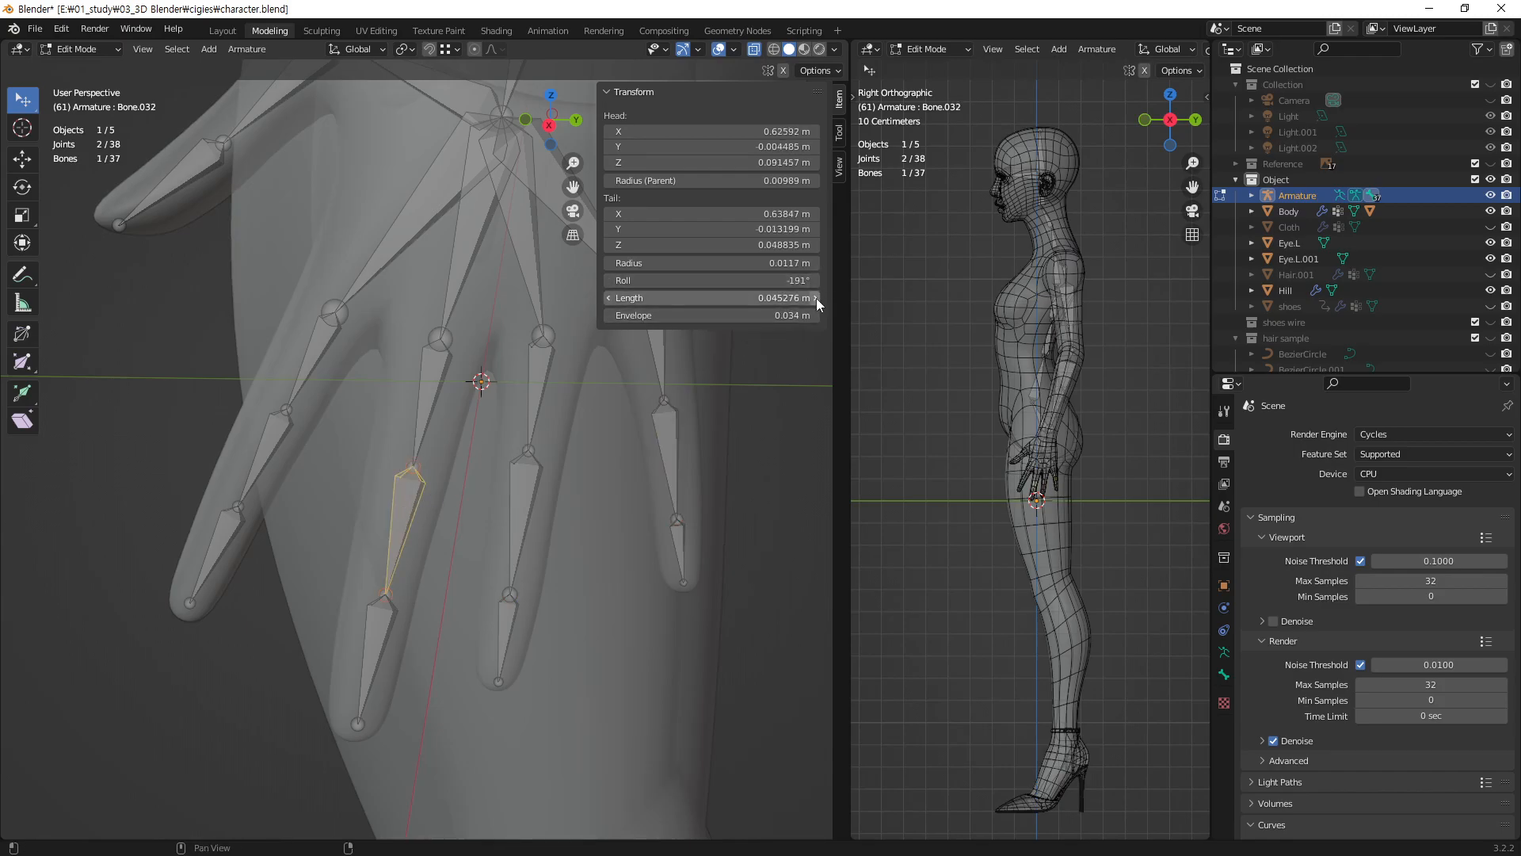
pyautogui.click(816, 298)
pyautogui.click(282, 435)
pyautogui.click(815, 301)
# - Subdivide the bone linking the palm to the thumb with one cut
pyautogui.moveTo(495, 499); pyautogui.dragTo(534, 340, button='middle')
pyautogui.moveTo(418, 421); pyautogui.dragTo(529, 459, button='middle')
pyautogui.keyDown('shift'); pyautogui.moveTo(437, 277); pyautogui.dragTo(374, 471, button='middle'); pyautogui.keyUp('shift')
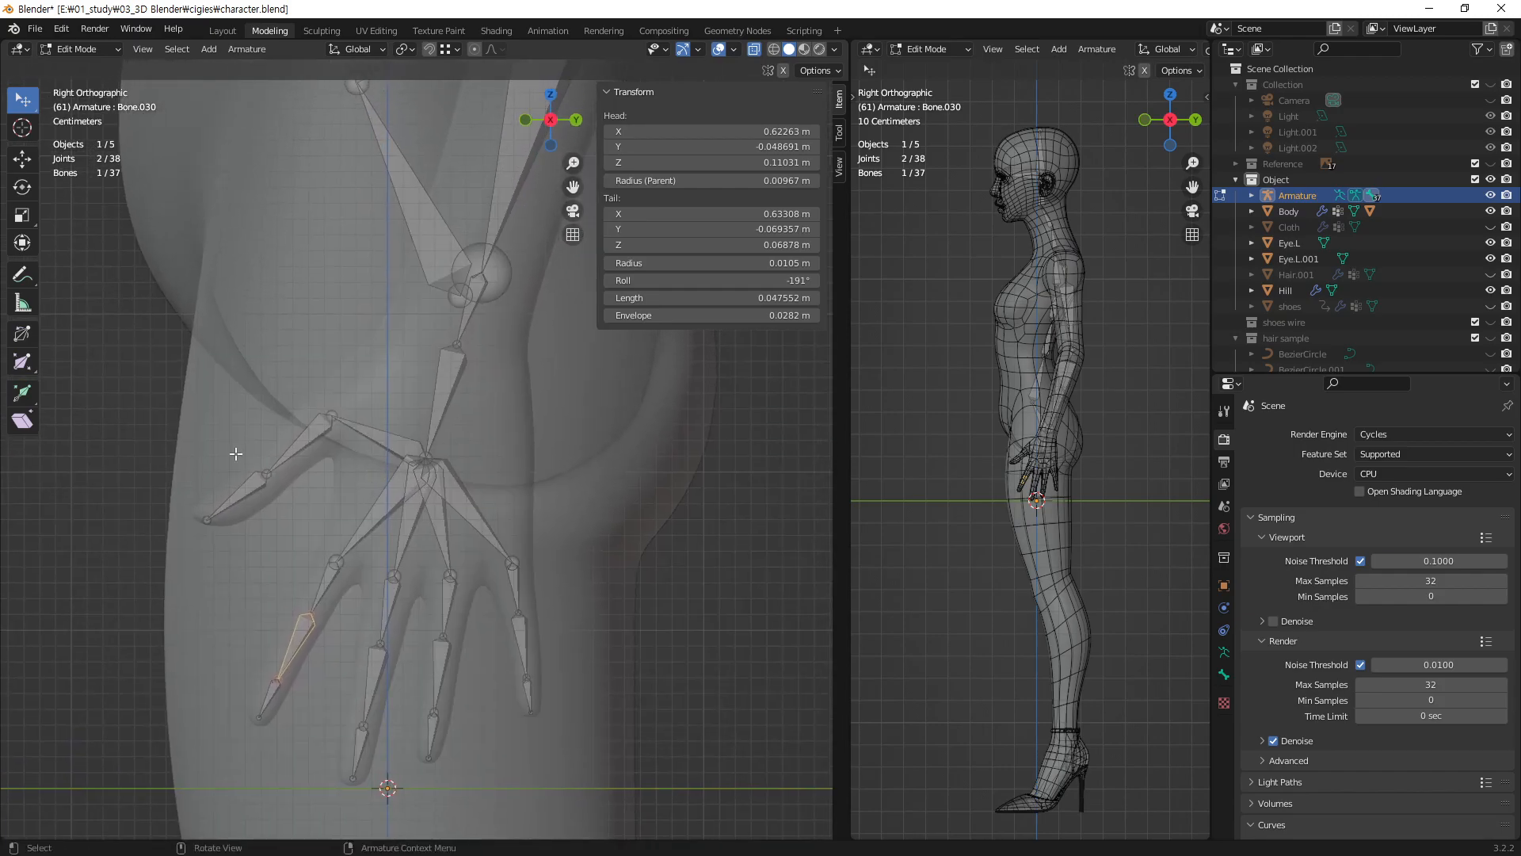
pyautogui.click(372, 432)
pyautogui.rightClick(383, 448)
pyautogui.click(374, 437)
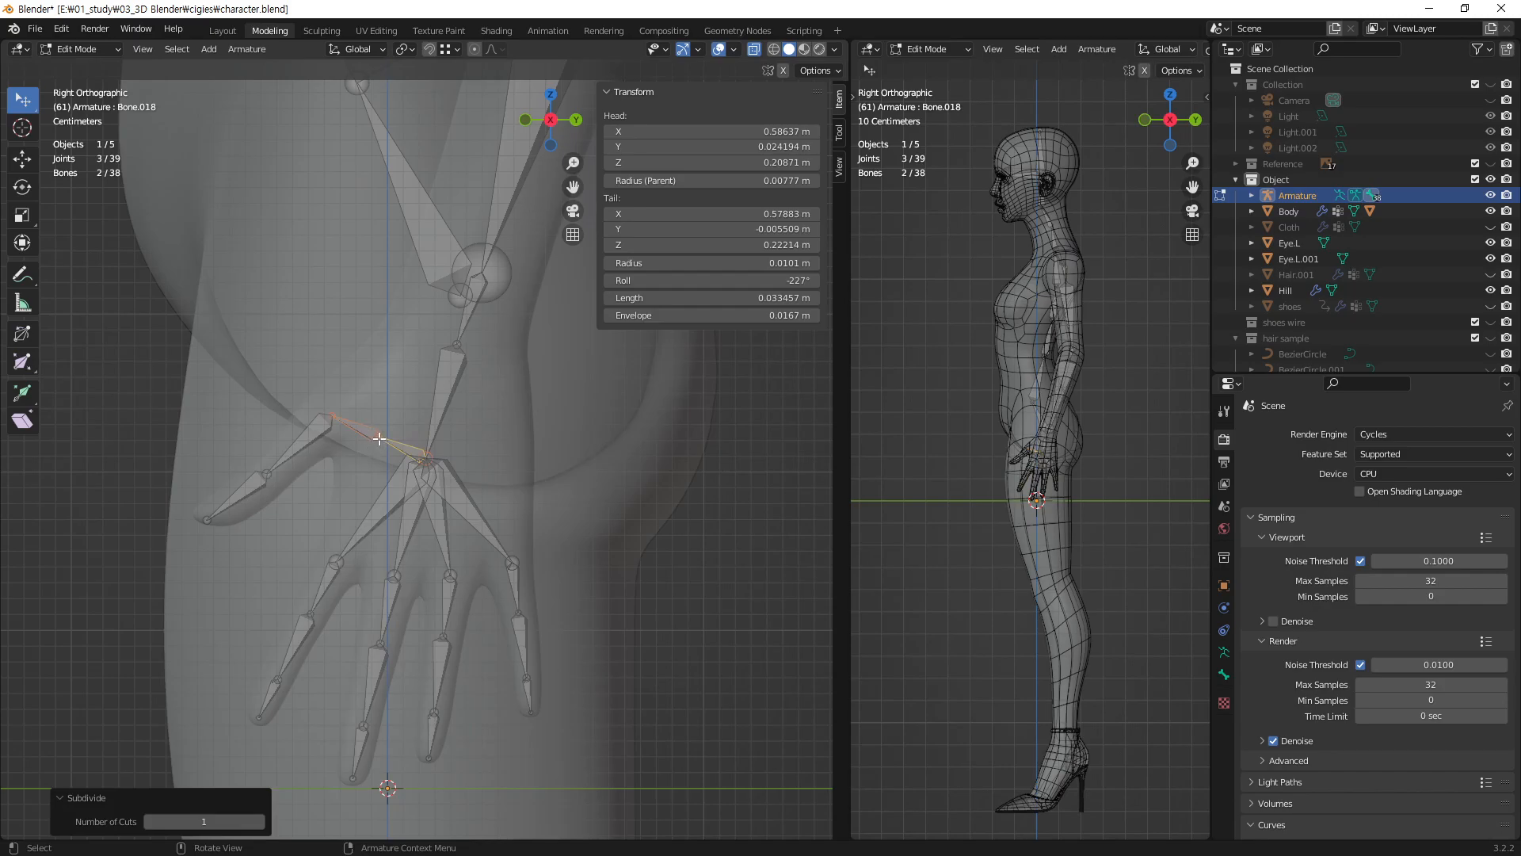
# - Raise the new joint between palm and thumb about 0.0436 m in Z and shift it about 0.008 m in Y towards the wrist
pyautogui.click(397, 460)
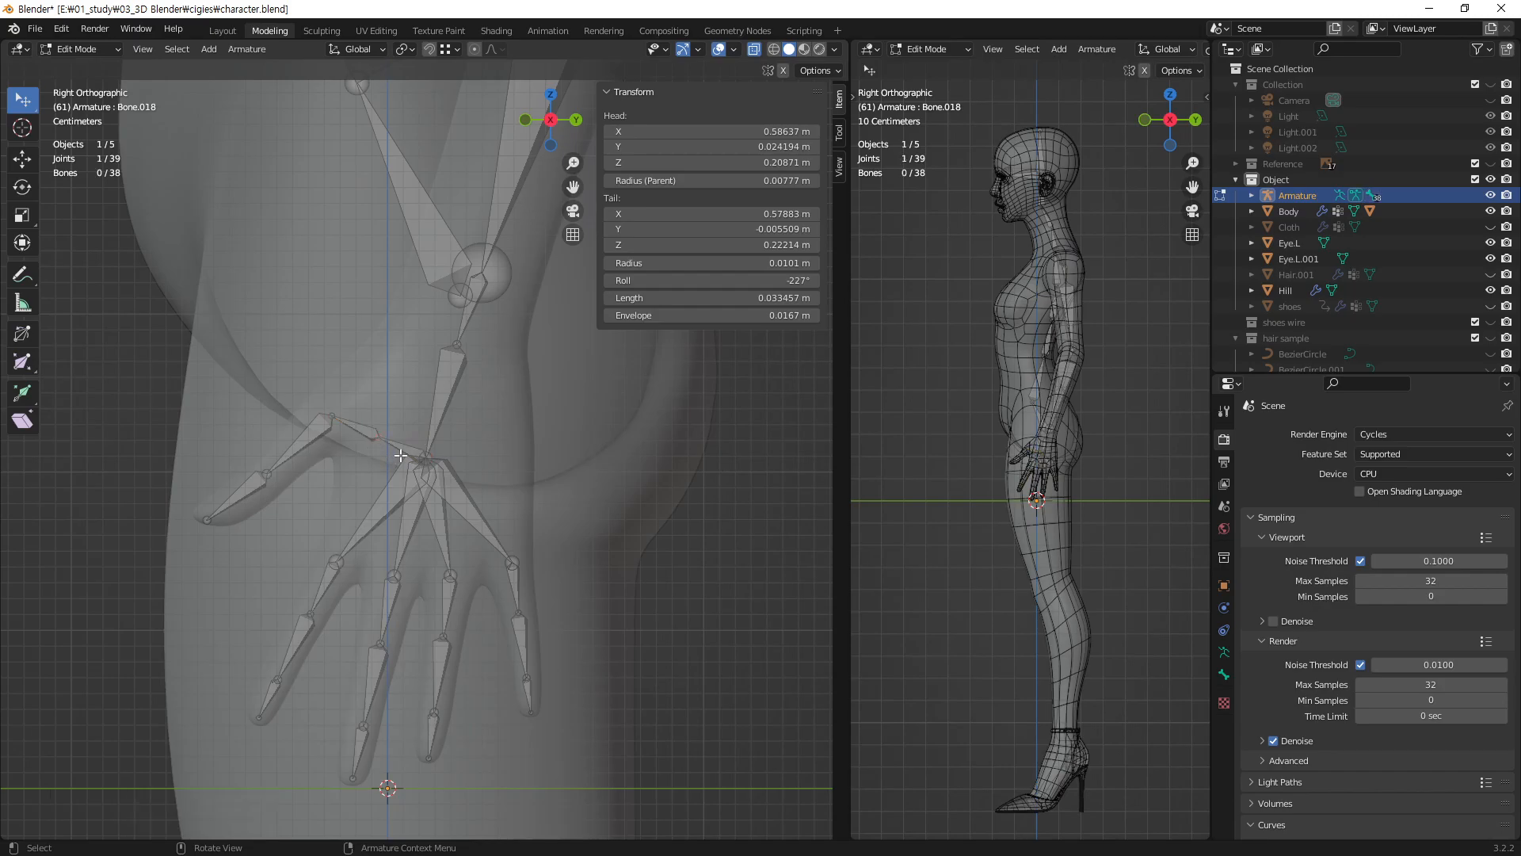
pyautogui.press('g')
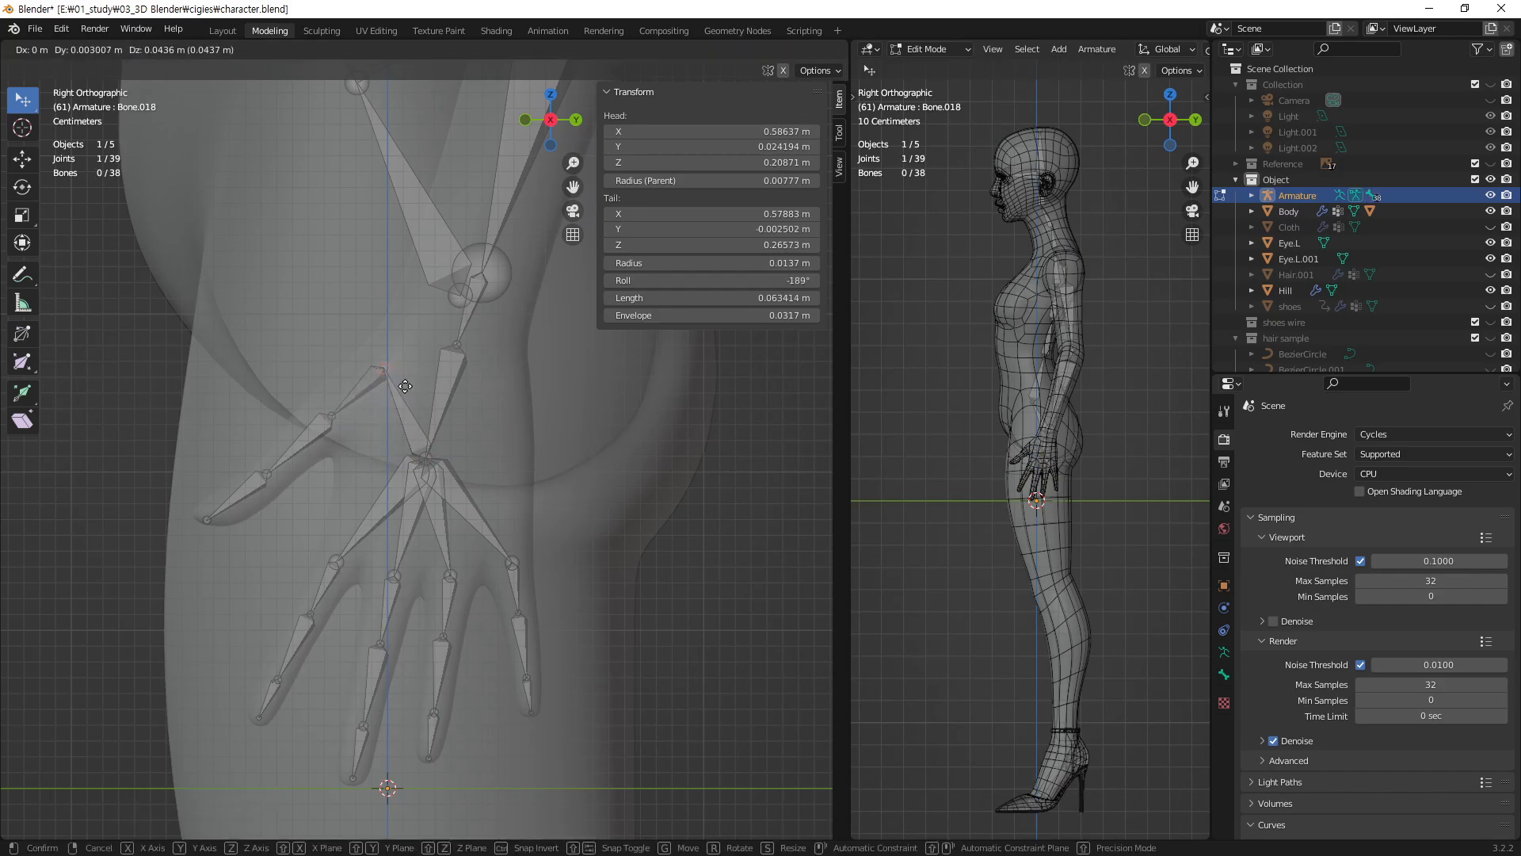
pyautogui.click(405, 384)
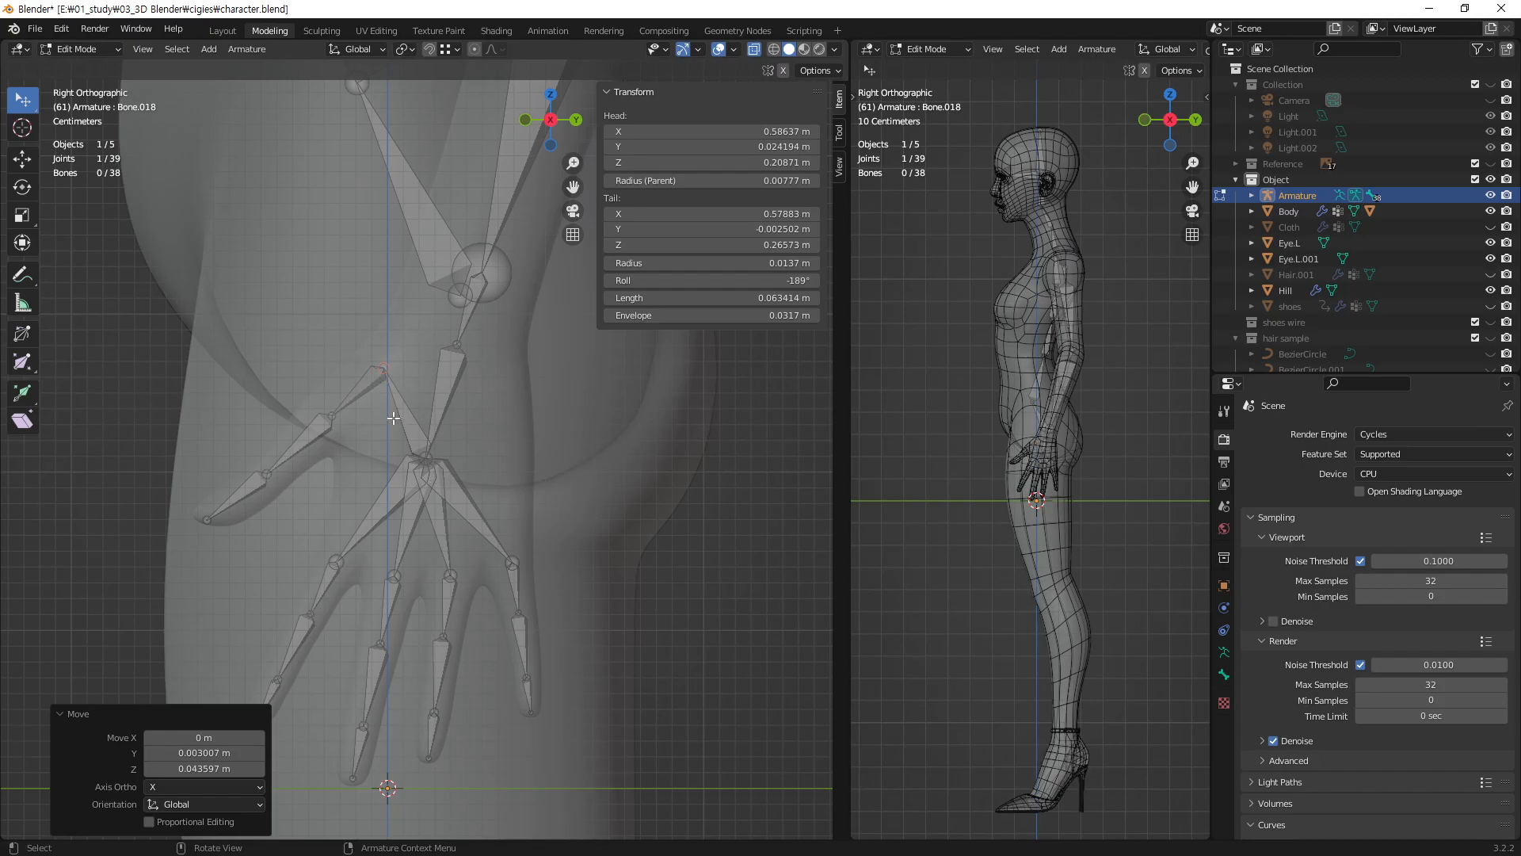
pyautogui.press('g')
pyautogui.click(391, 369)
# - Inspect the finger bones from an angle and switch the armature to Pose Mode
pyautogui.moveTo(476, 510); pyautogui.dragTo(431, 376, button='middle')
pyautogui.scroll(5, 524, 434)
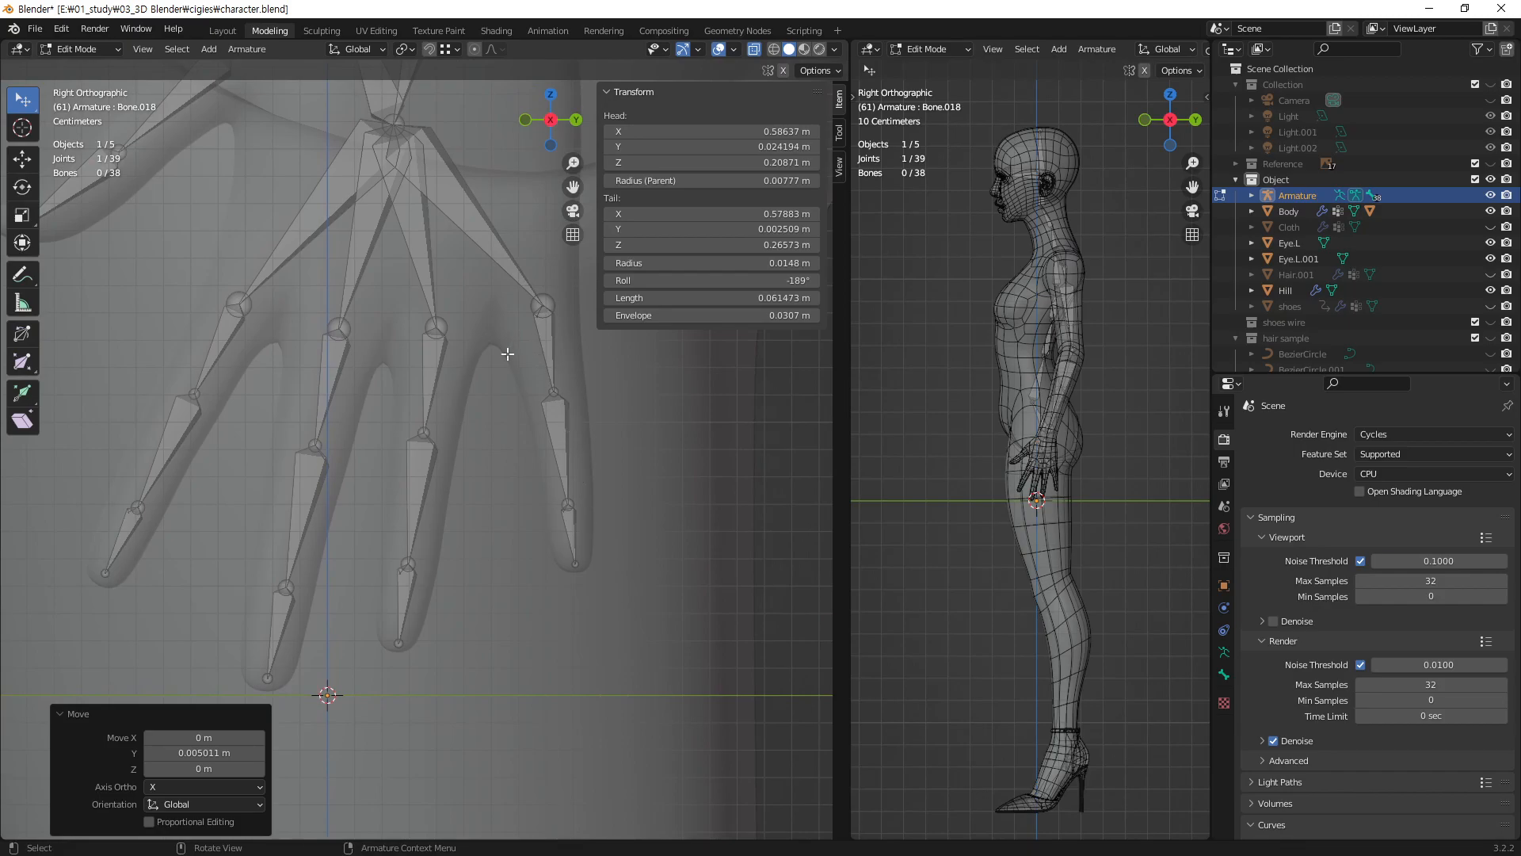
pyautogui.moveTo(205, 405); pyautogui.dragTo(285, 412, button='middle')
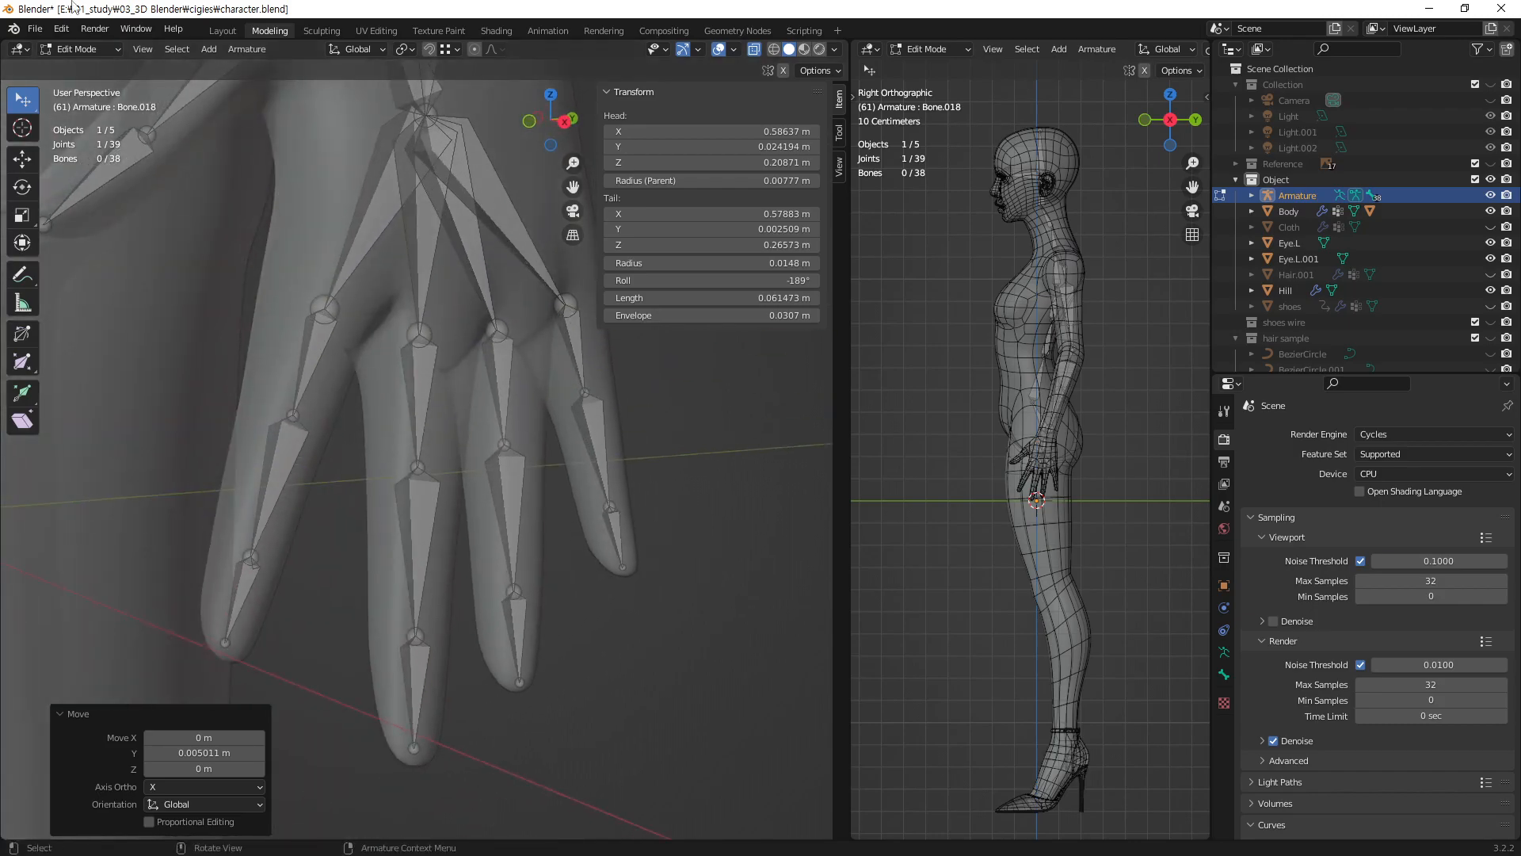
pyautogui.click(69, 49)
pyautogui.click(99, 103)
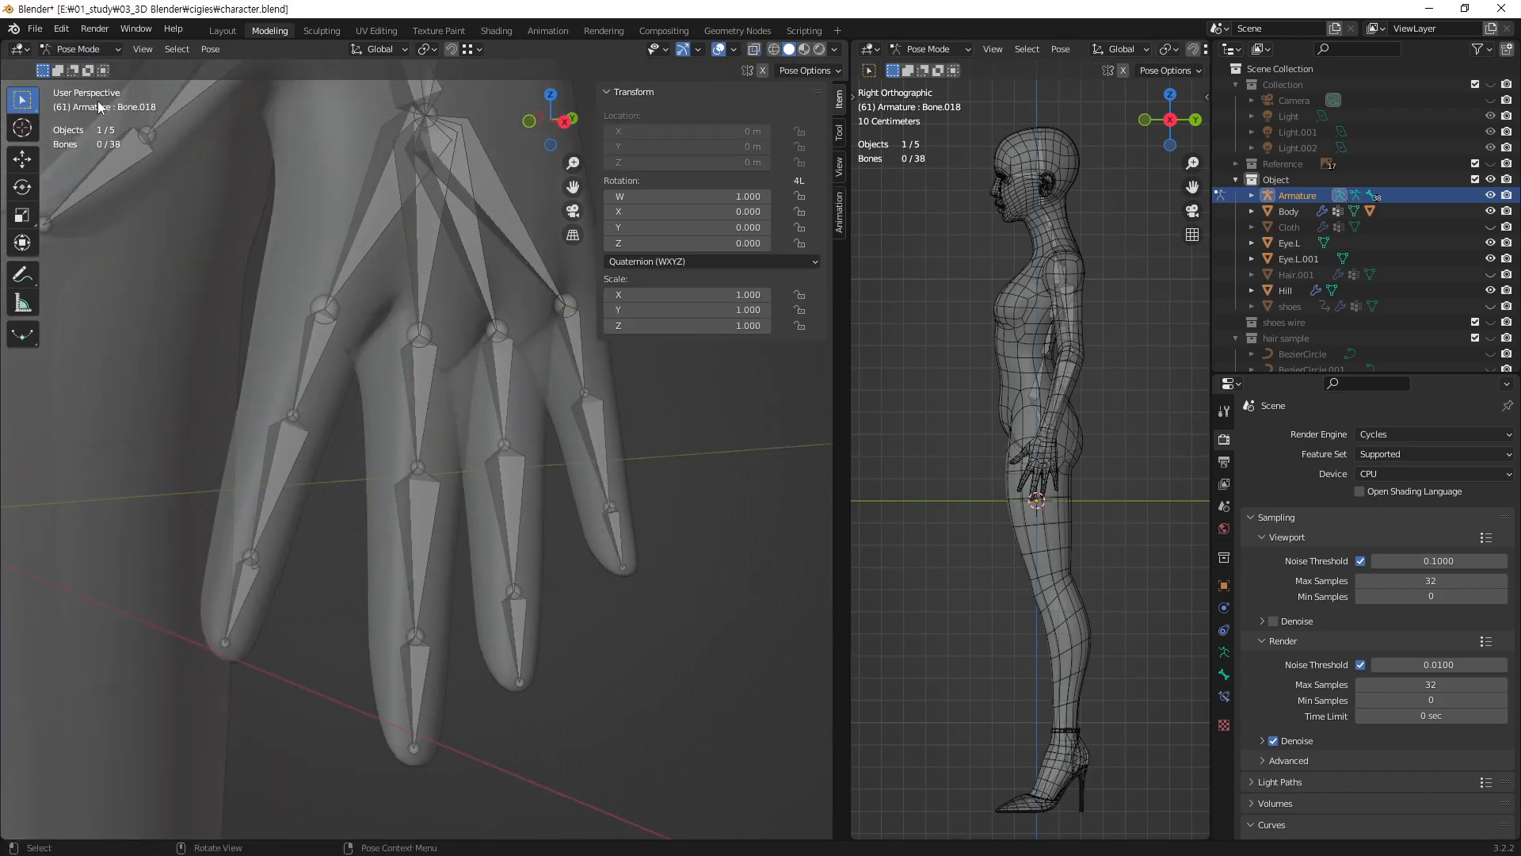
# - Try rotating the index finger's middle bone about its X axis in the pose, and undo the rotation
pyautogui.click(282, 472)
pyautogui.press('KP_1')
pyautogui.press('KP_Decimal')
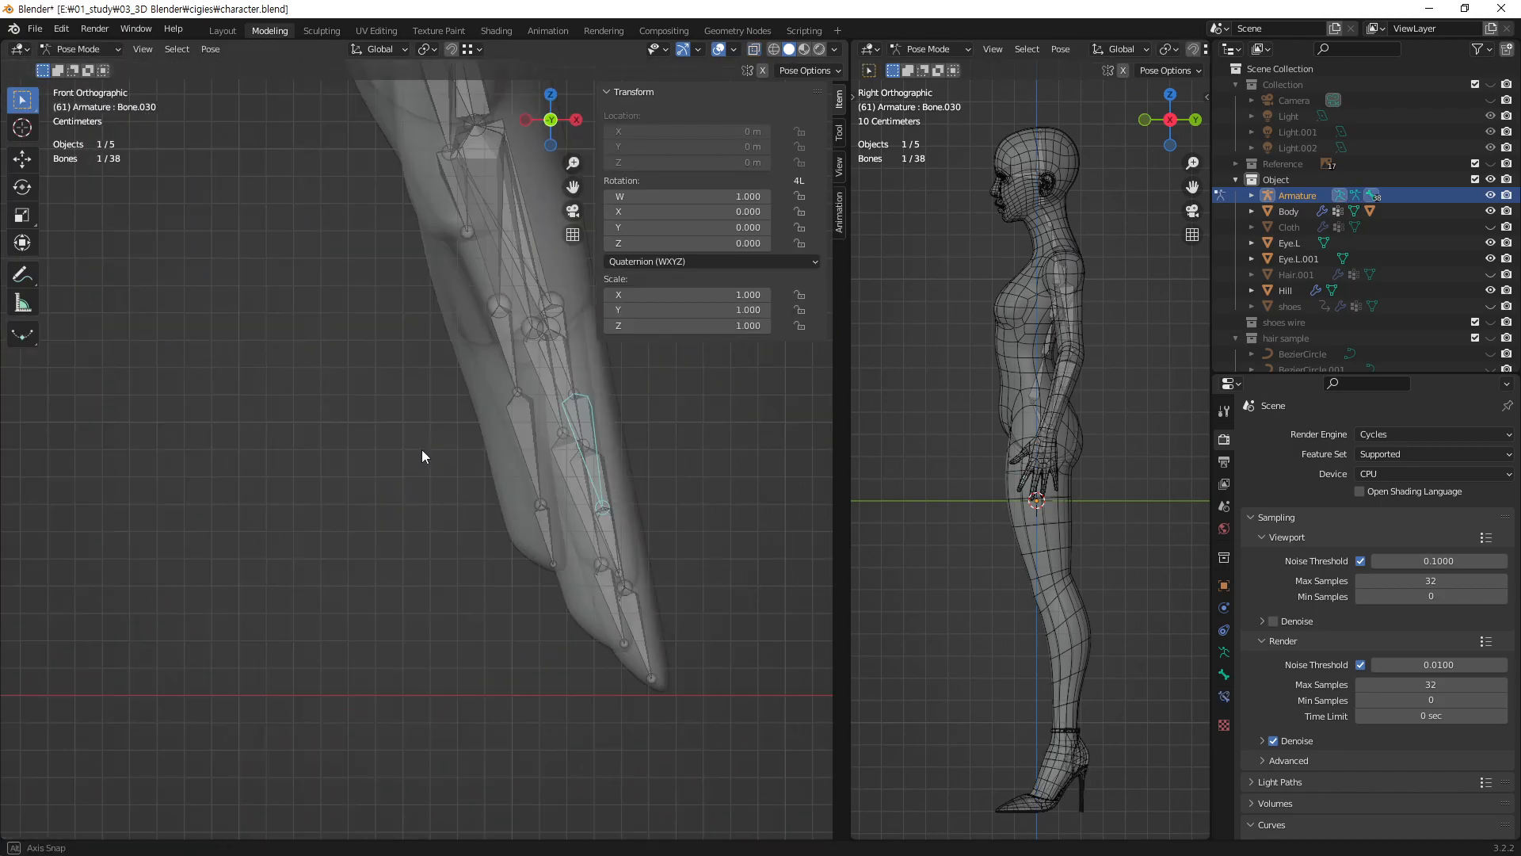
pyautogui.moveTo(609, 455); pyautogui.dragTo(271, 436, button='middle')
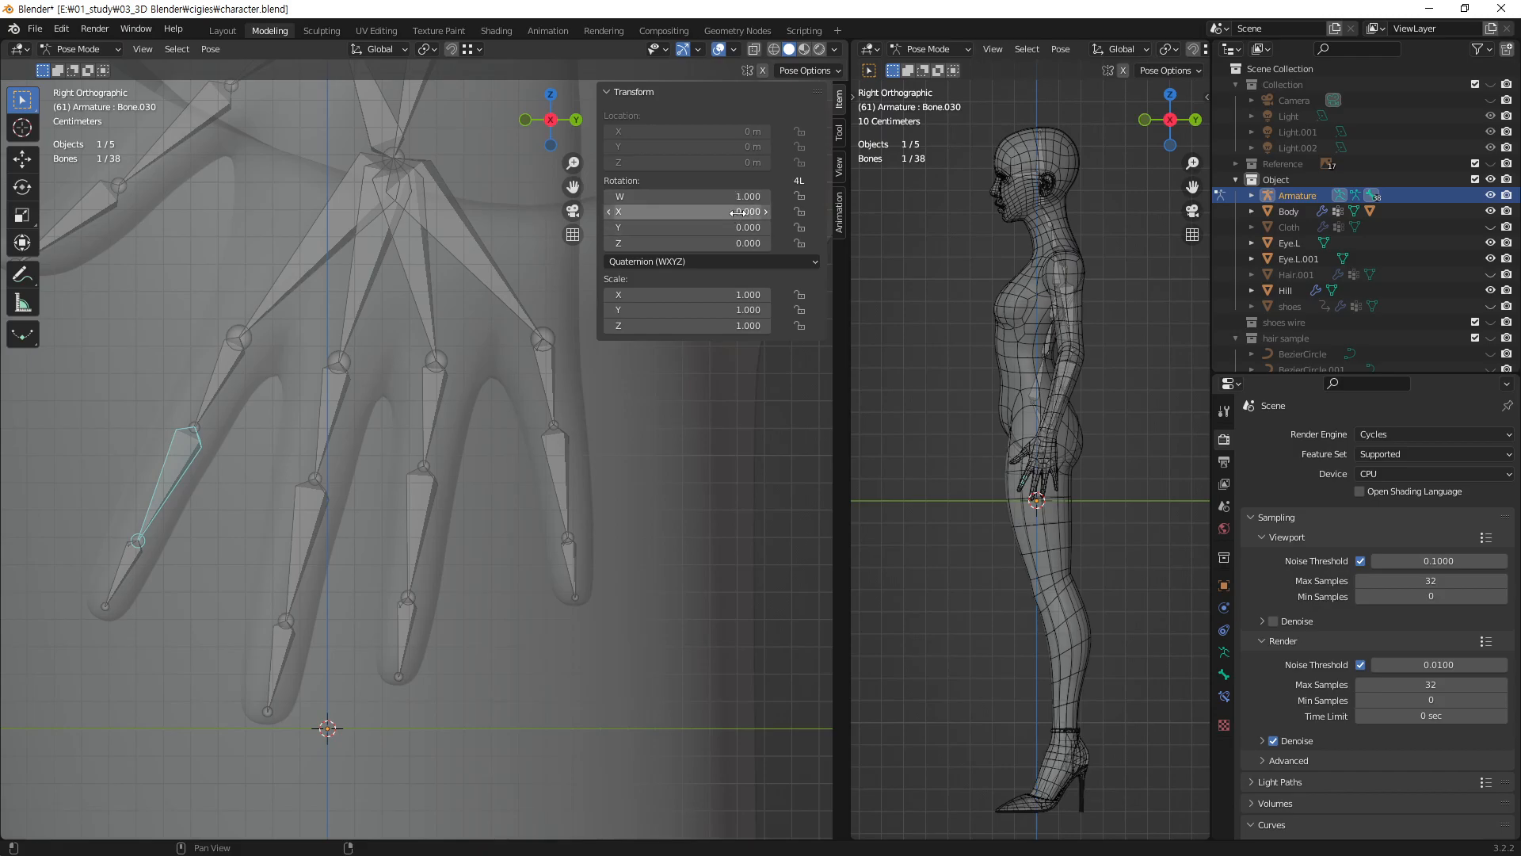
pyautogui.moveTo(225, 393); pyautogui.dragTo(341, 400, button='middle')
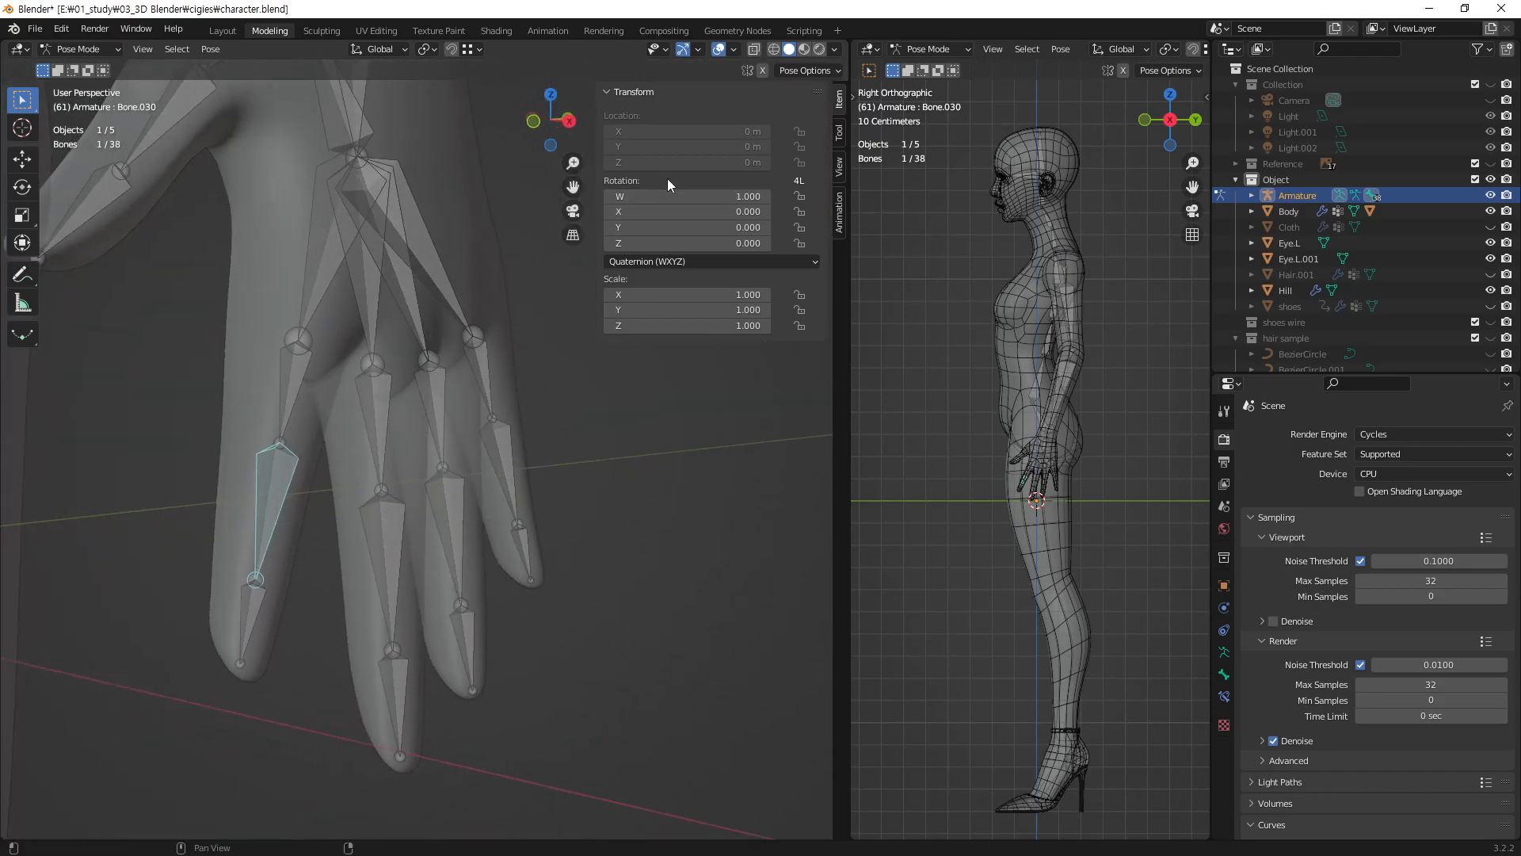
pyautogui.moveTo(615, 212); pyautogui.dragTo(531, 212)
pyautogui.moveTo(340, 369); pyautogui.dragTo(178, 420, button='middle')
pyautogui.hotkey('ctrl', 'z')
pyautogui.hotkey('ctrl', 'z')
pyautogui.hotkey('ctrl', 'z')
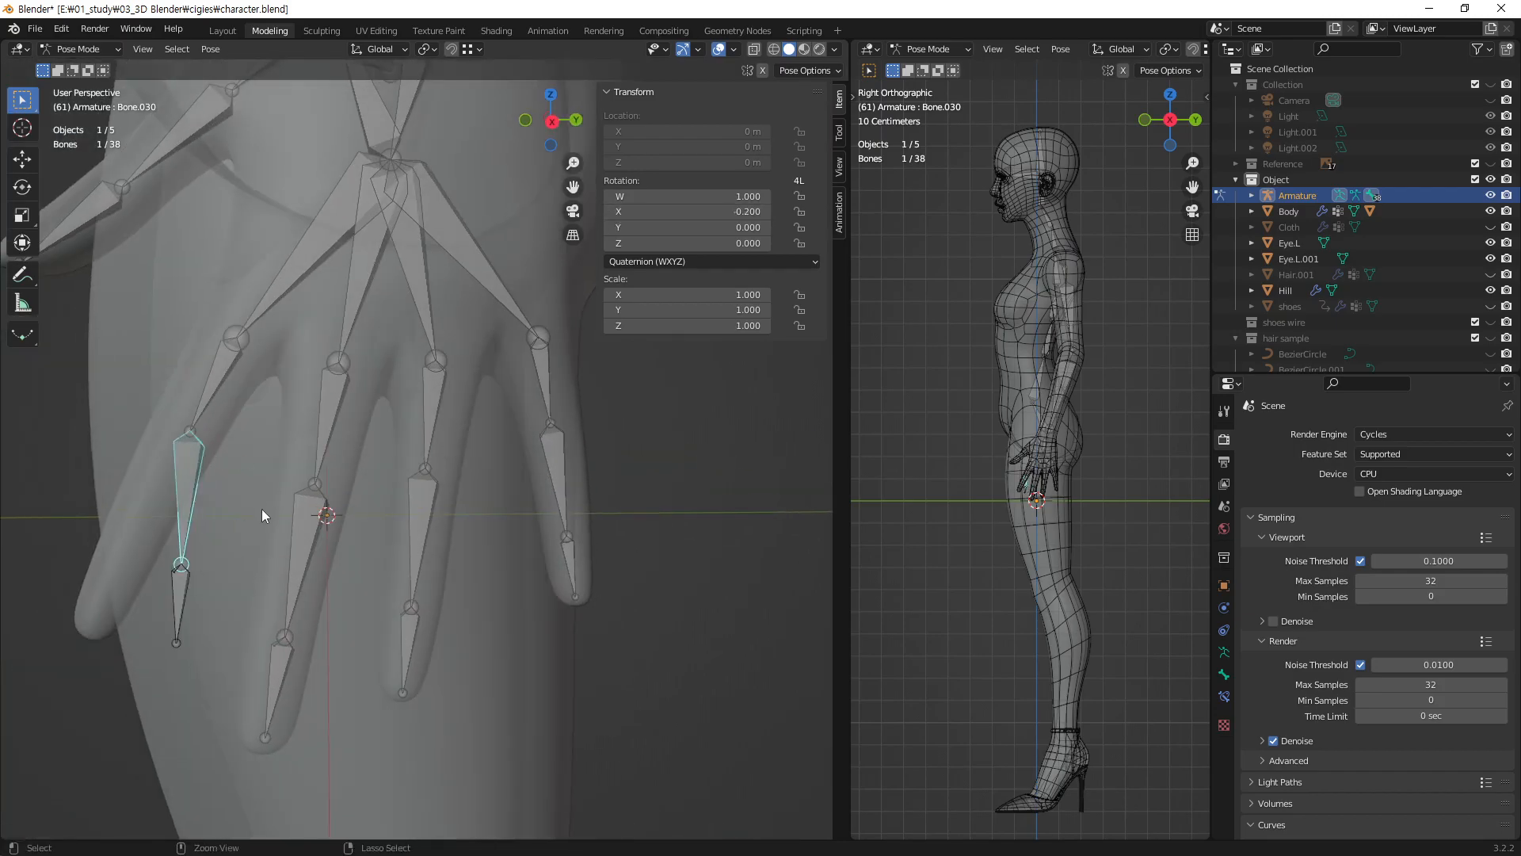
pyautogui.hotkey('ctrl', 'z')
# - Test bending the index finger's middle bone with Z rotations from -0.6 to 0.1, and clear its rotation
pyautogui.keyDown('ctrl'); pyautogui.scroll(-5, 609, 248); pyautogui.keyUp('ctrl')
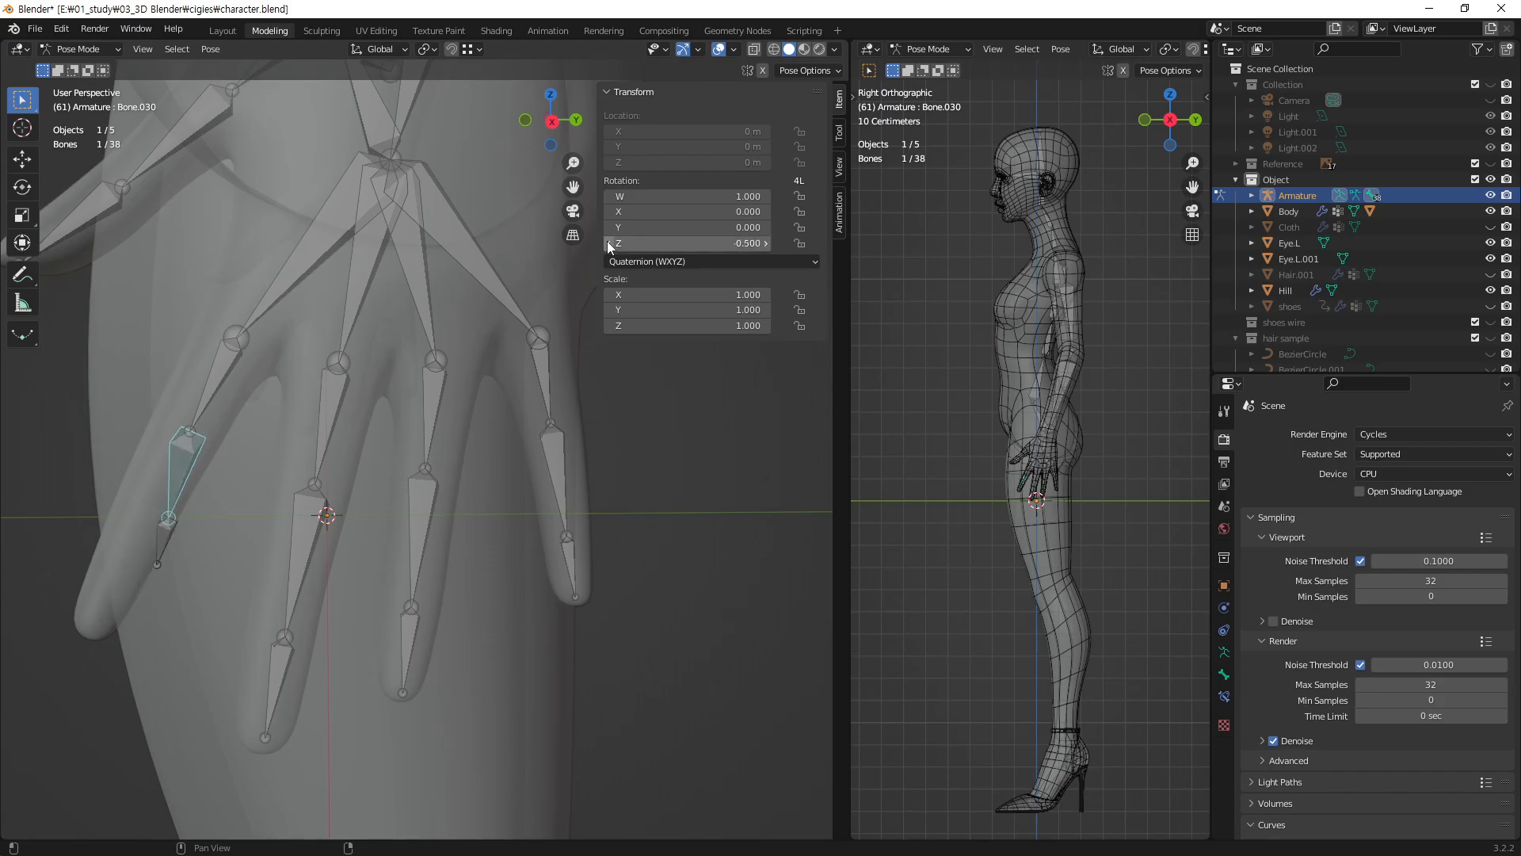
pyautogui.keyDown('ctrl'); pyautogui.scroll(-1, 608, 247); pyautogui.keyUp('ctrl')
pyautogui.moveTo(410, 306); pyautogui.dragTo(475, 337, button='middle')
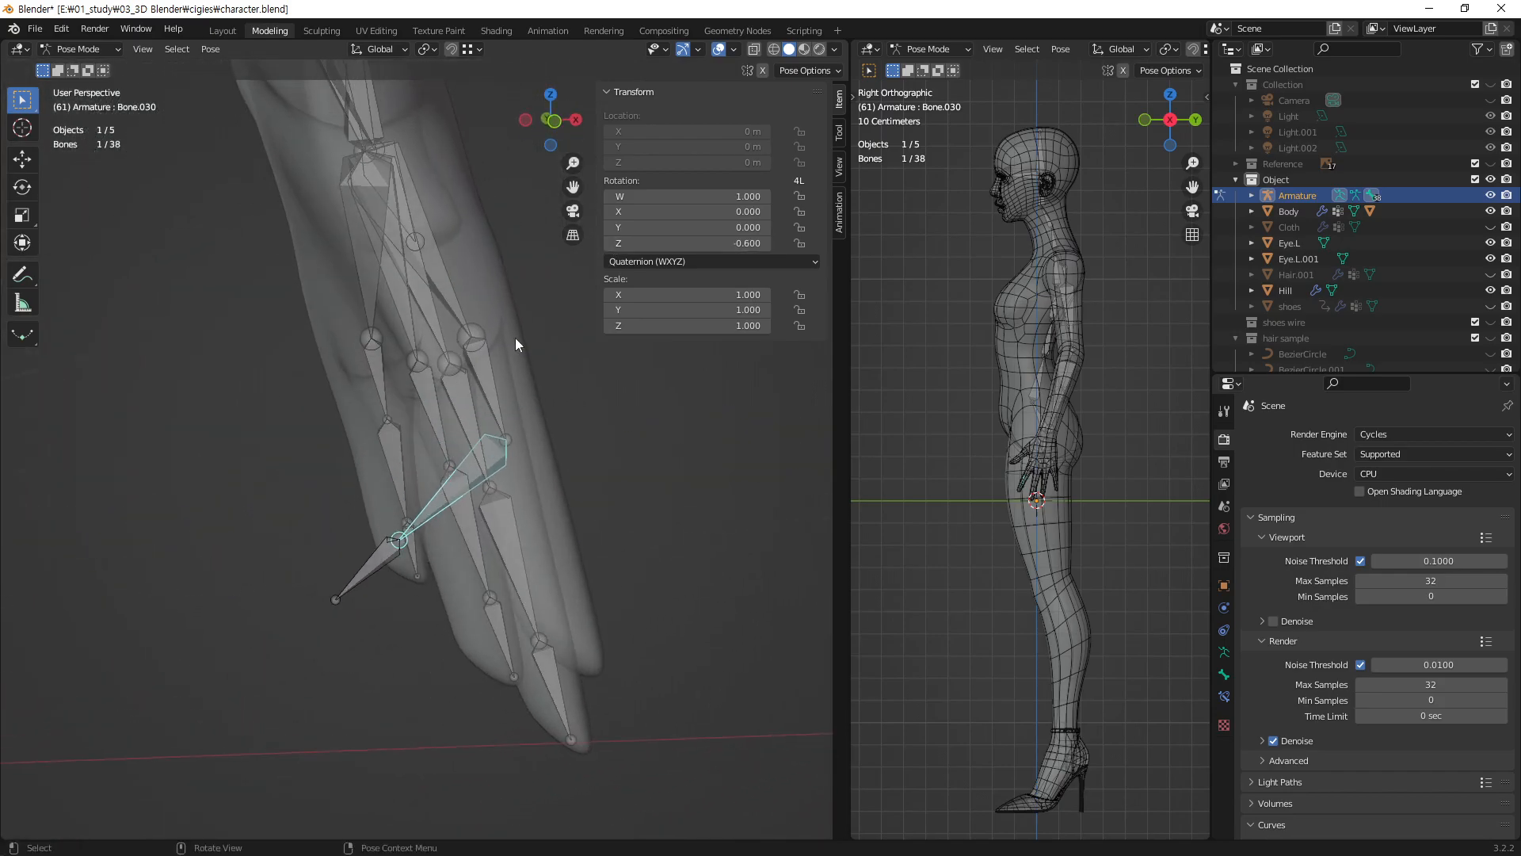
pyautogui.keyDown('ctrl'); pyautogui.scroll(4, 767, 249); pyautogui.keyUp('ctrl')
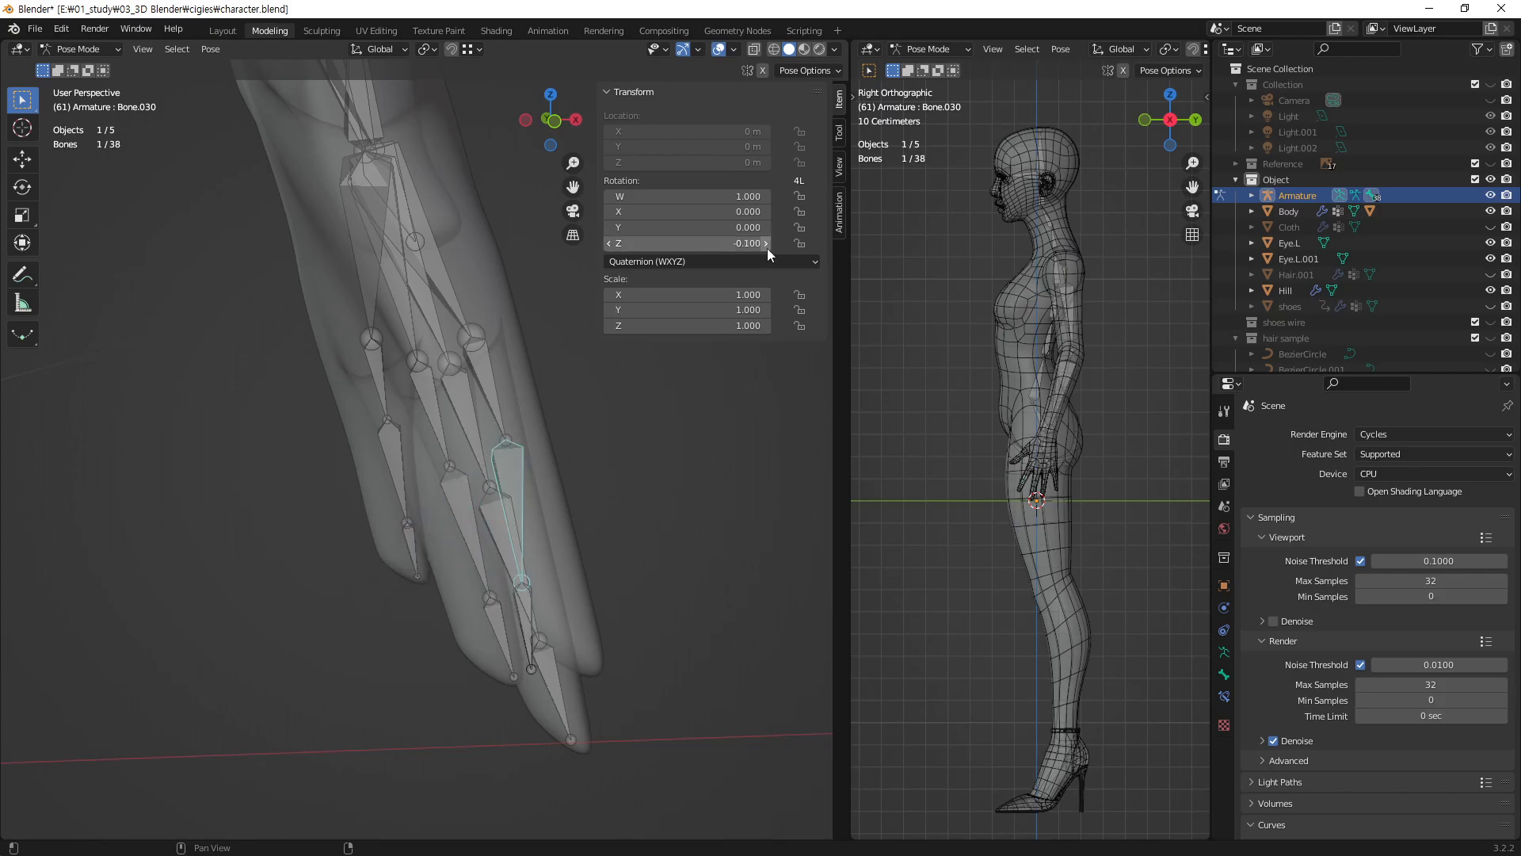
pyautogui.keyDown('ctrl'); pyautogui.scroll(3, 767, 249); pyautogui.keyUp('ctrl')
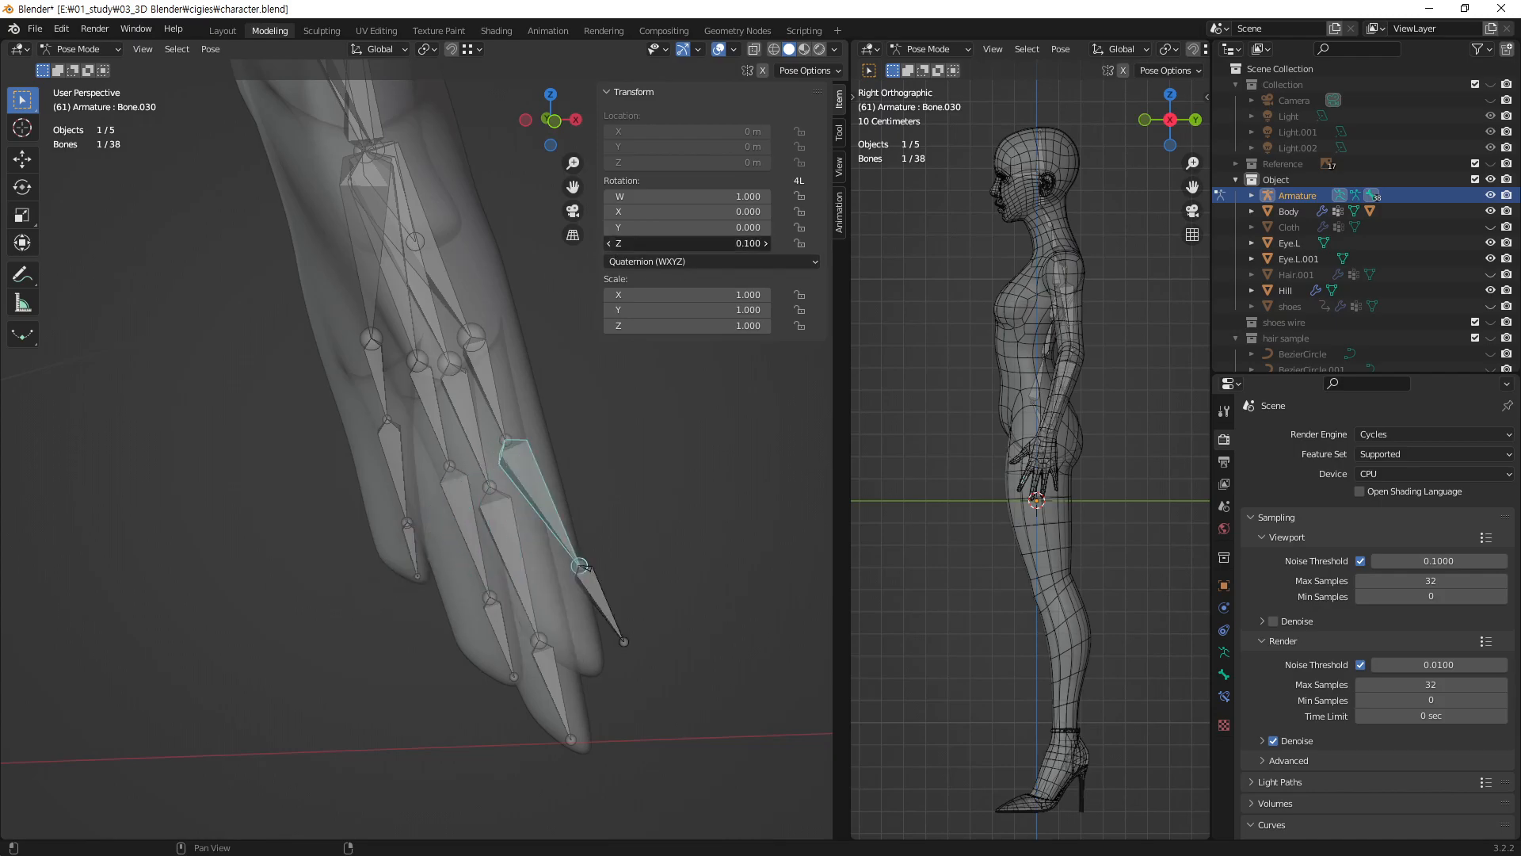
pyautogui.hotkey('alt', 'r')
pyautogui.moveTo(382, 396); pyautogui.dragTo(249, 395, button='middle')
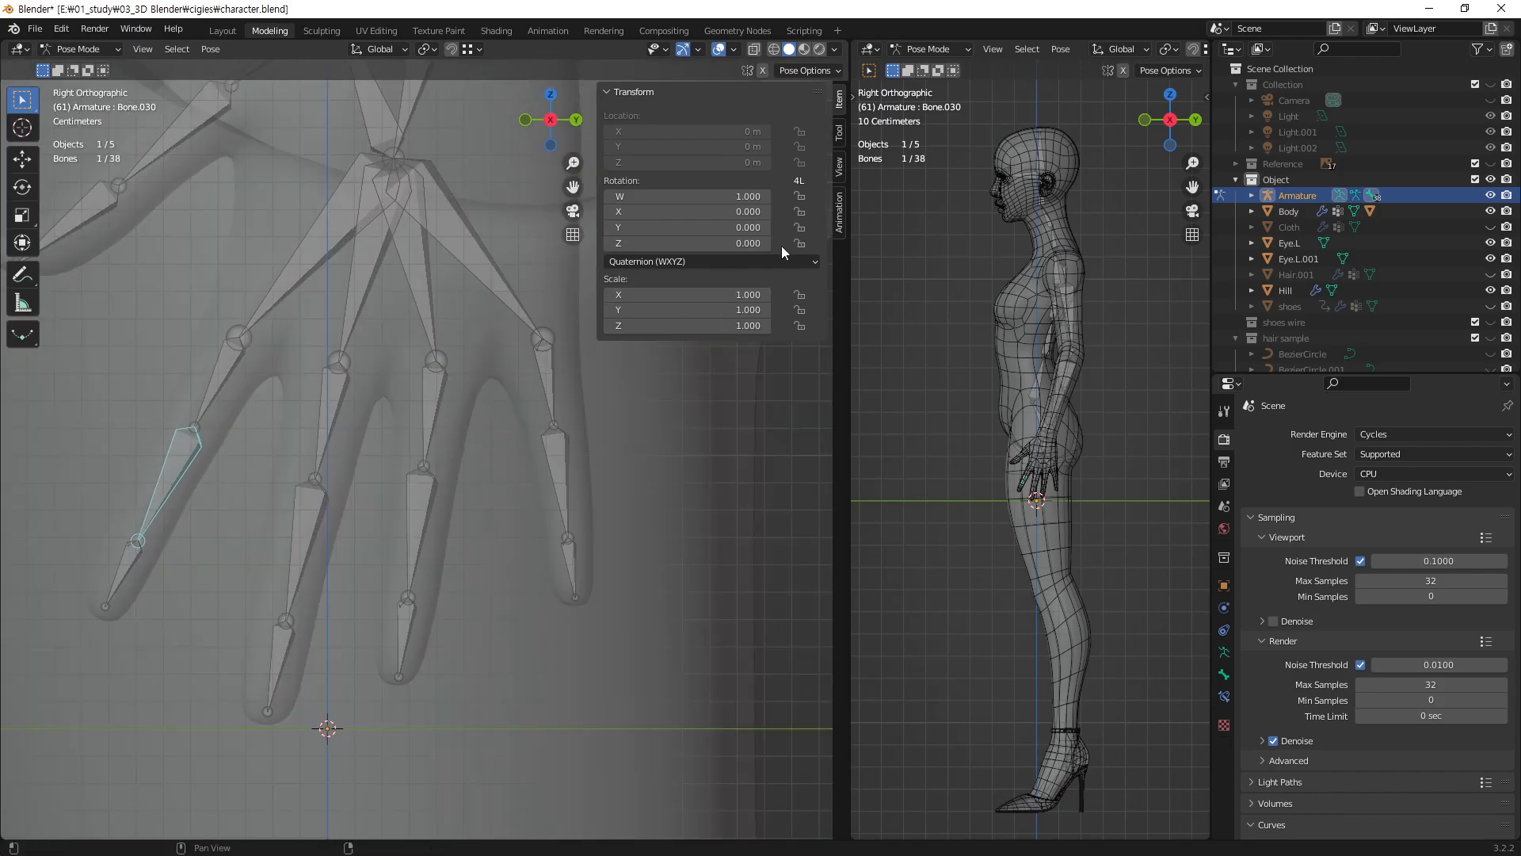
# - Test bending the middle finger's middle bone with Z rotations of 0.2 and -0.9, and reset the Z rotation to 0
pyautogui.click(317, 499)
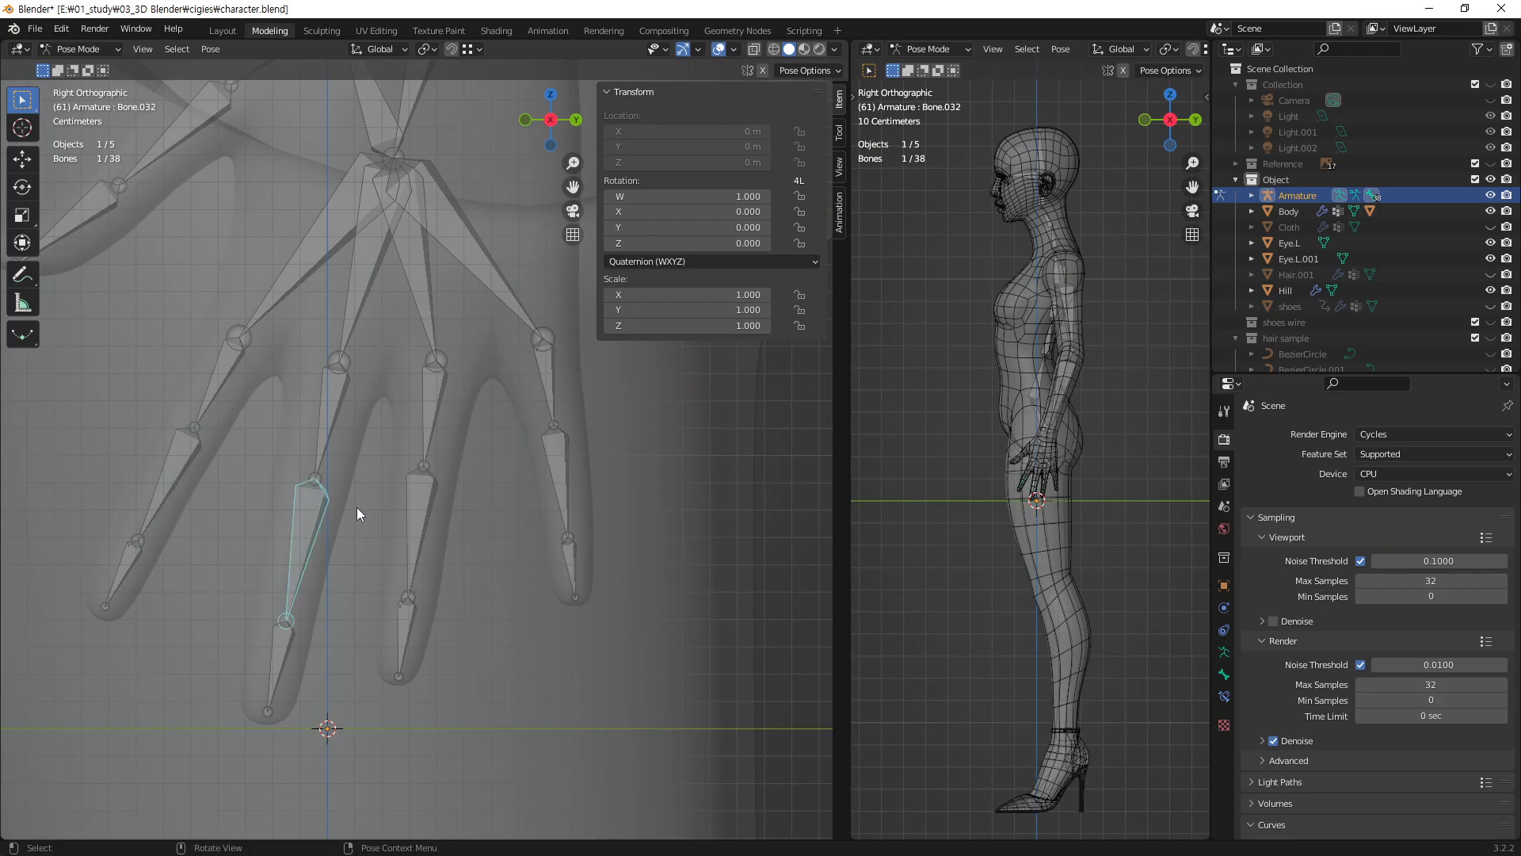
pyautogui.click(765, 243)
pyautogui.click(765, 243)
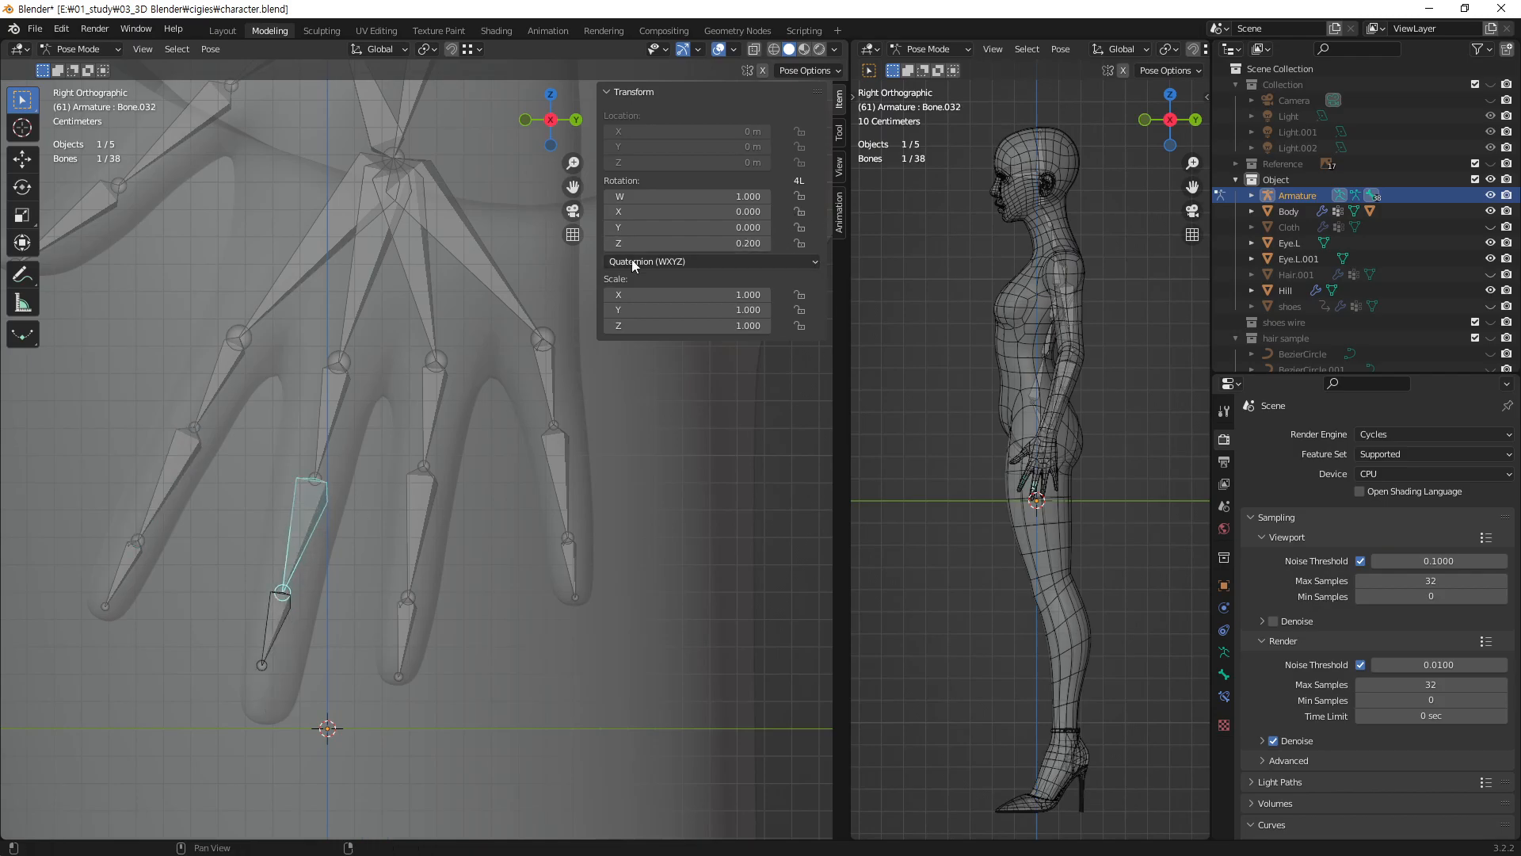
pyautogui.click(611, 243)
pyautogui.click(610, 243)
pyautogui.click(610, 243)
pyautogui.click(610, 244)
pyautogui.click(610, 243)
pyautogui.click(610, 243)
pyautogui.click(610, 243)
pyautogui.click(610, 243)
pyautogui.click(610, 243)
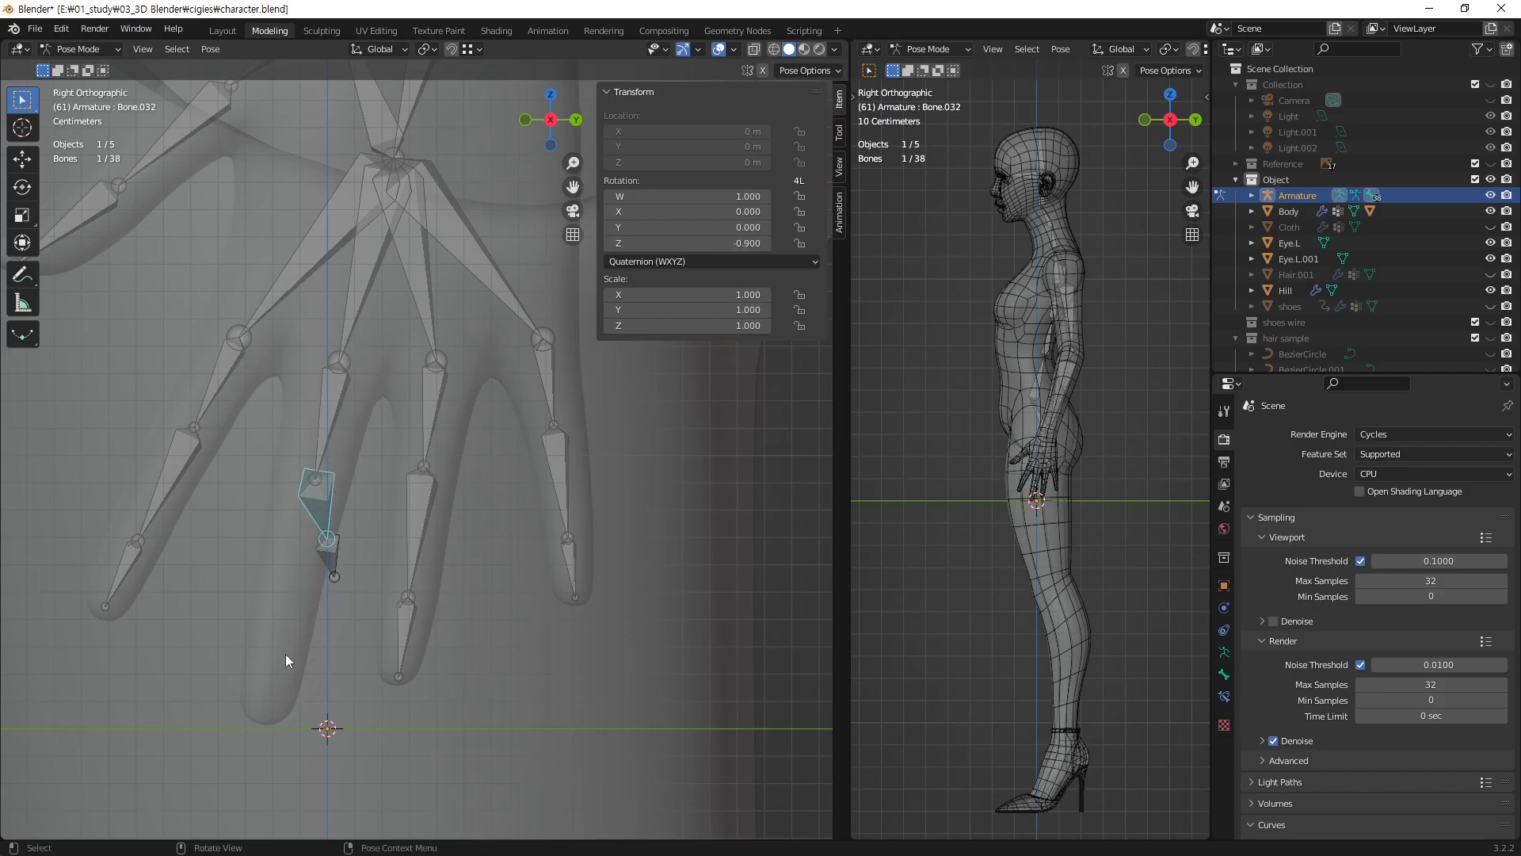
pyautogui.click(763, 244)
pyautogui.write('0')
pyautogui.press('Return')
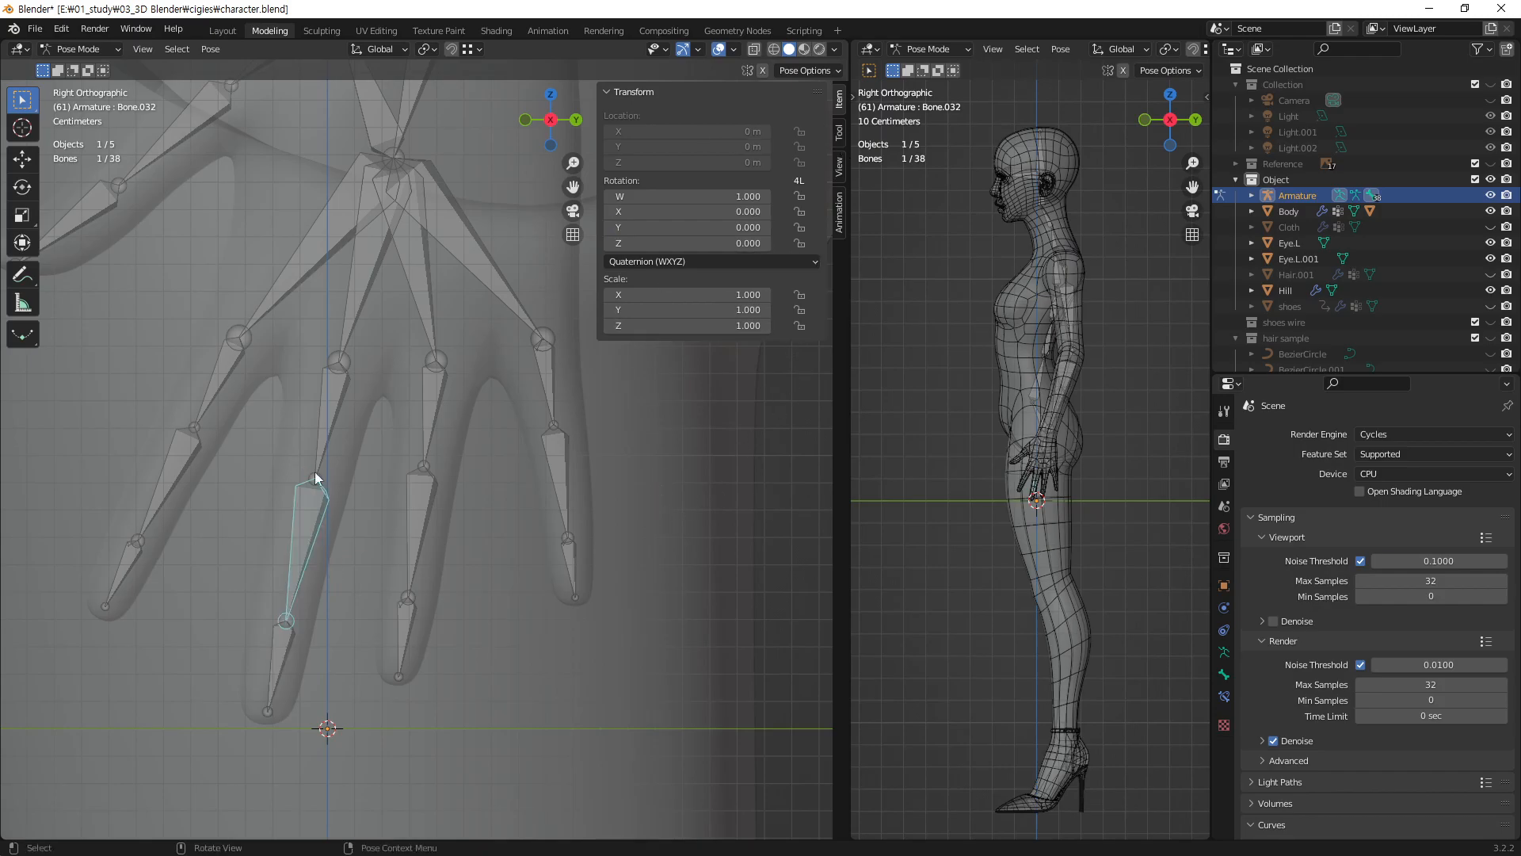
# - Switch the armature to Edit Mode and inspect the roll values of the palm bones and the wrist bone
pyautogui.click(79, 50)
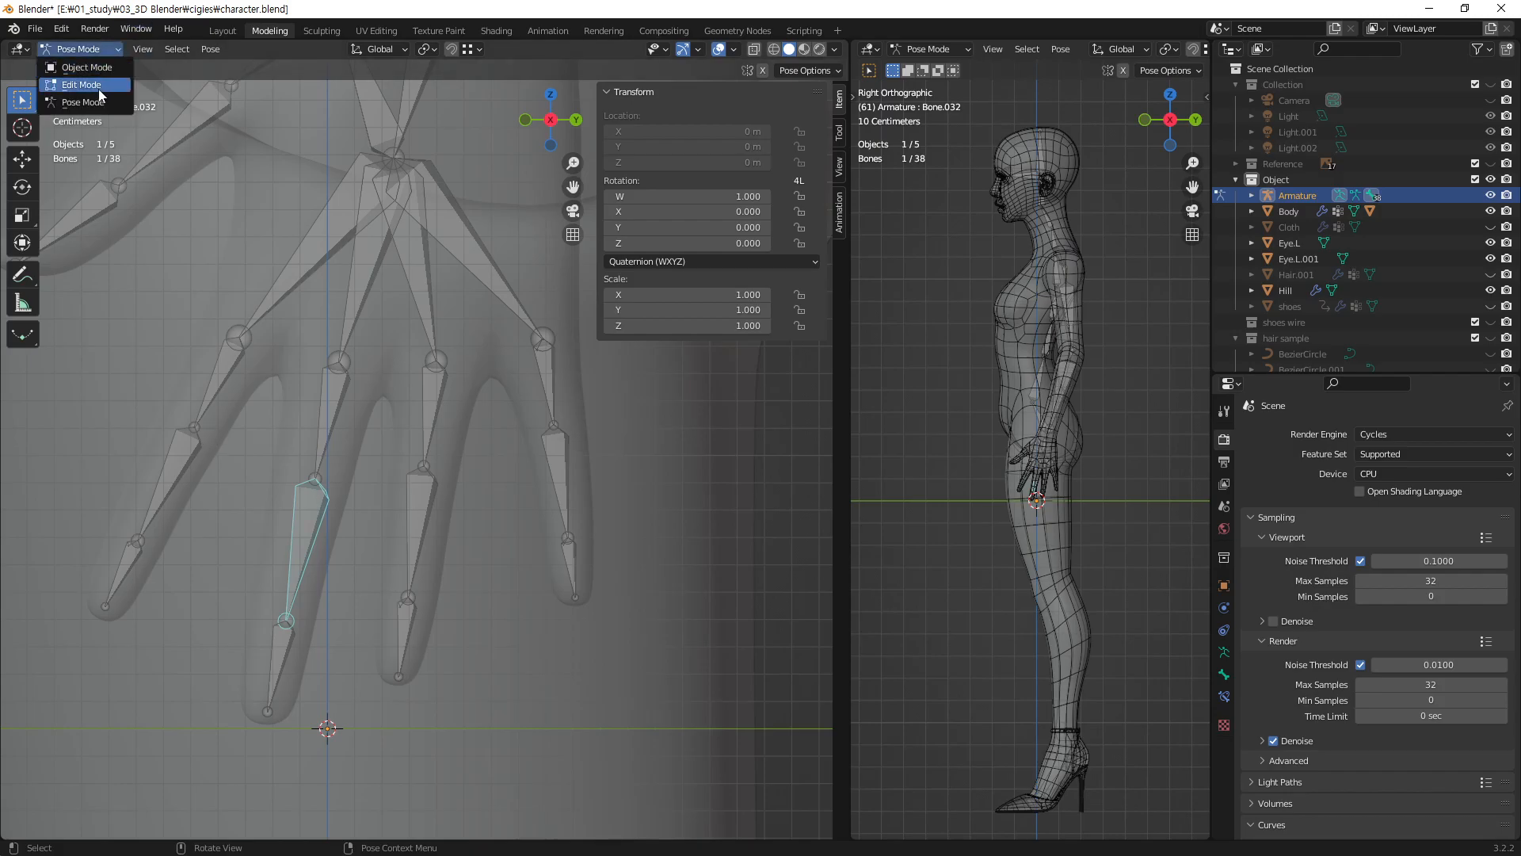
pyautogui.click(84, 77)
pyautogui.click(358, 203)
pyautogui.click(365, 246)
pyautogui.click(411, 254)
pyautogui.click(458, 233)
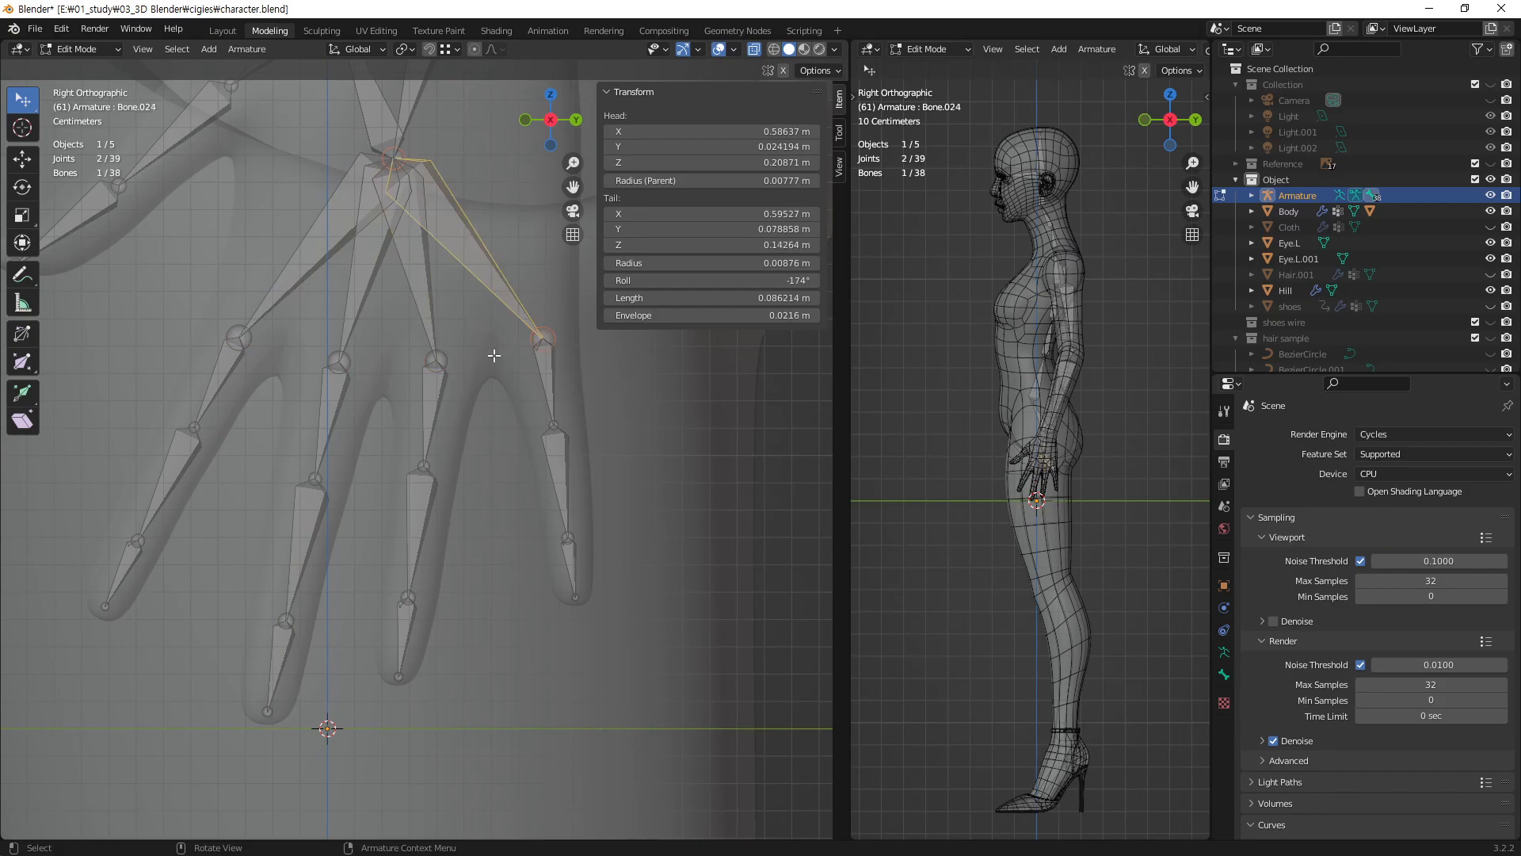
pyautogui.click(400, 104)
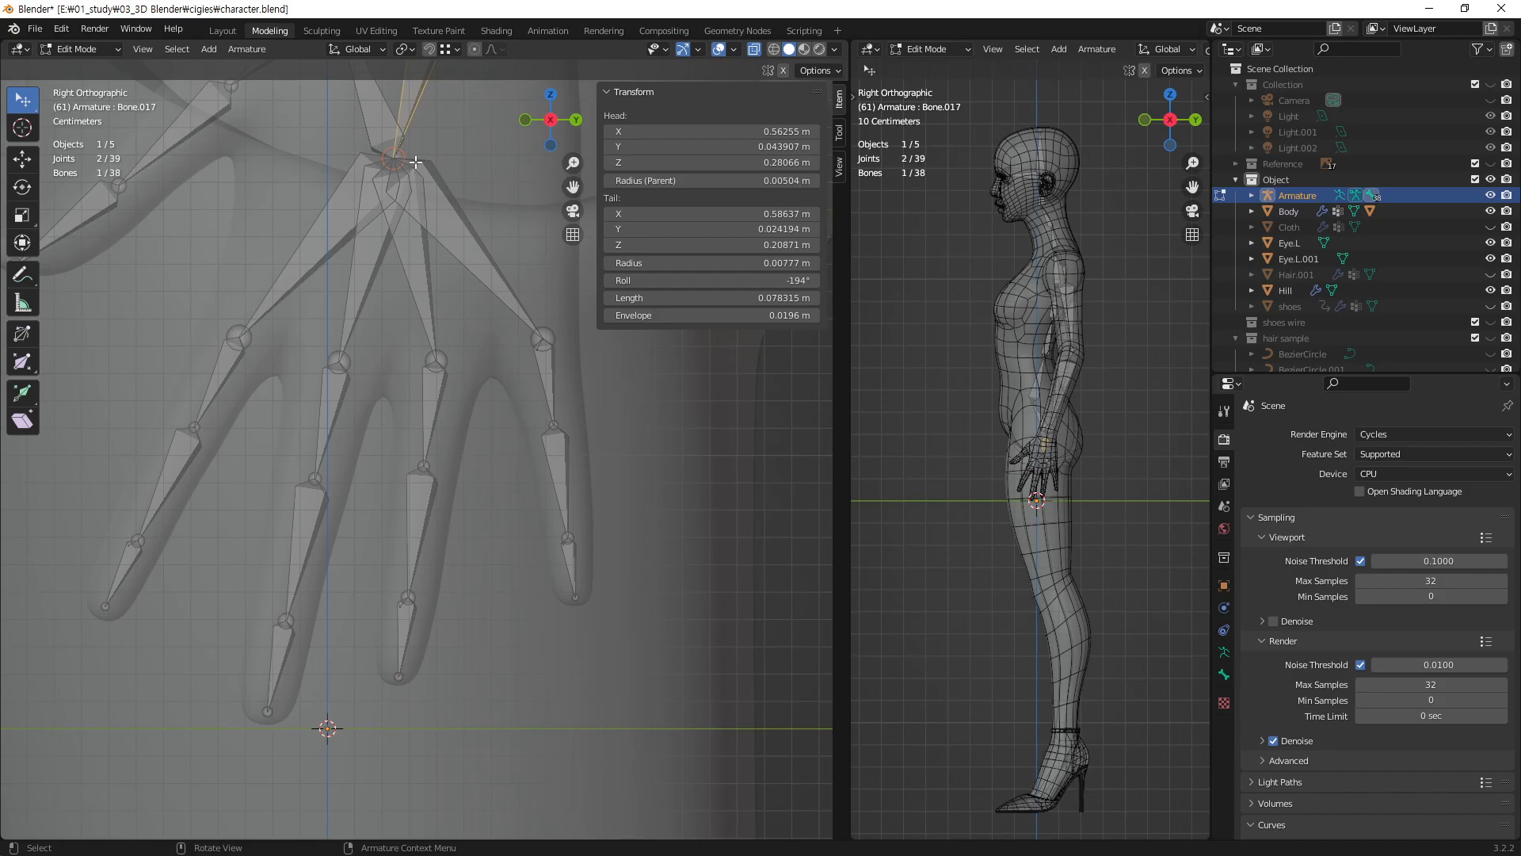
# - Set the roll of the index finger's base bone to -200°
pyautogui.click(208, 400)
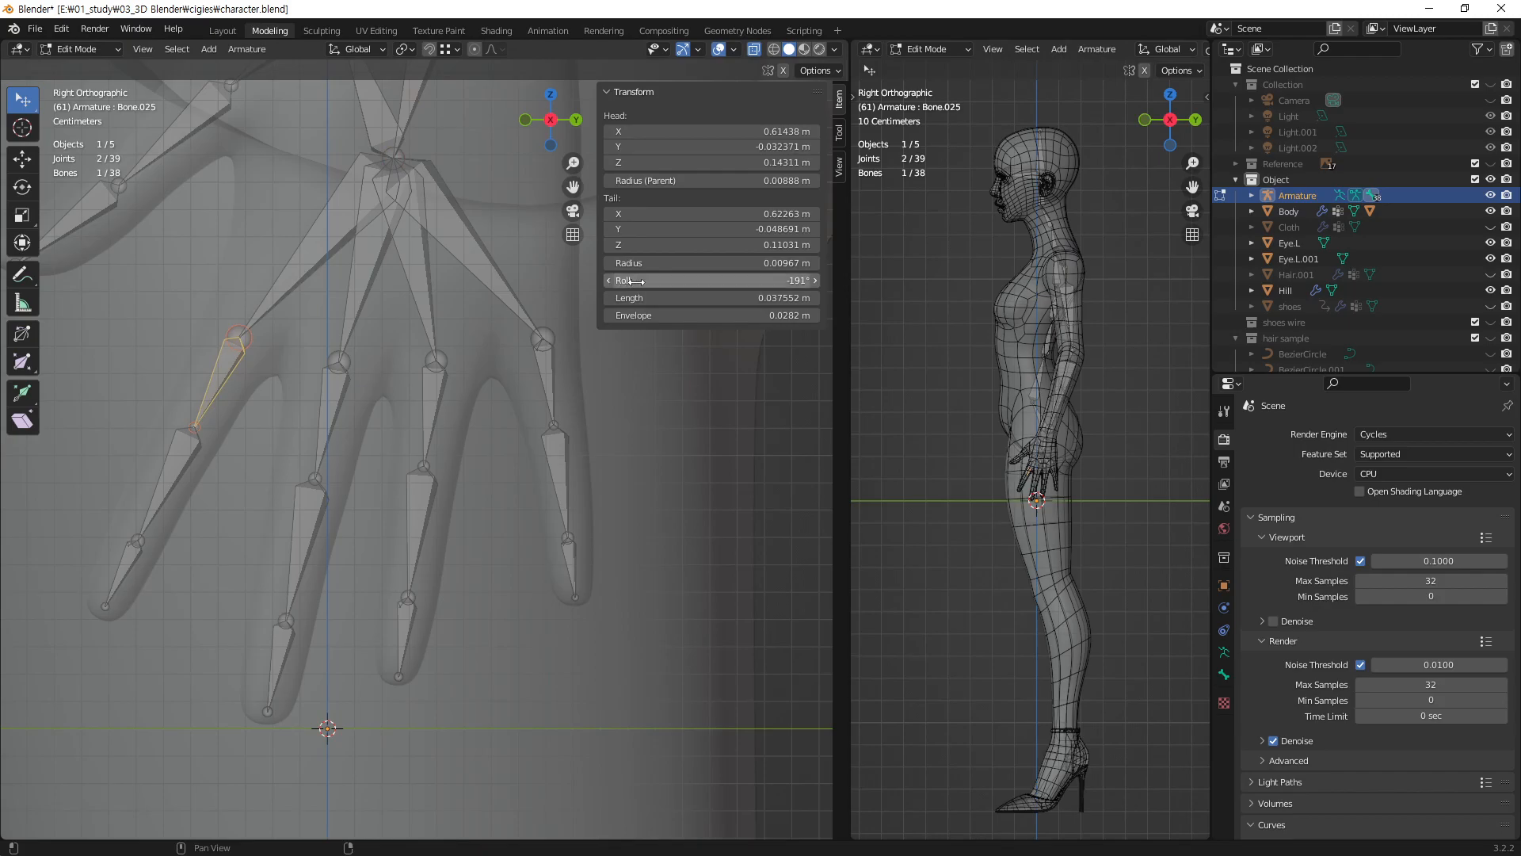
pyautogui.click(611, 284)
pyautogui.click(612, 284)
pyautogui.click(610, 283)
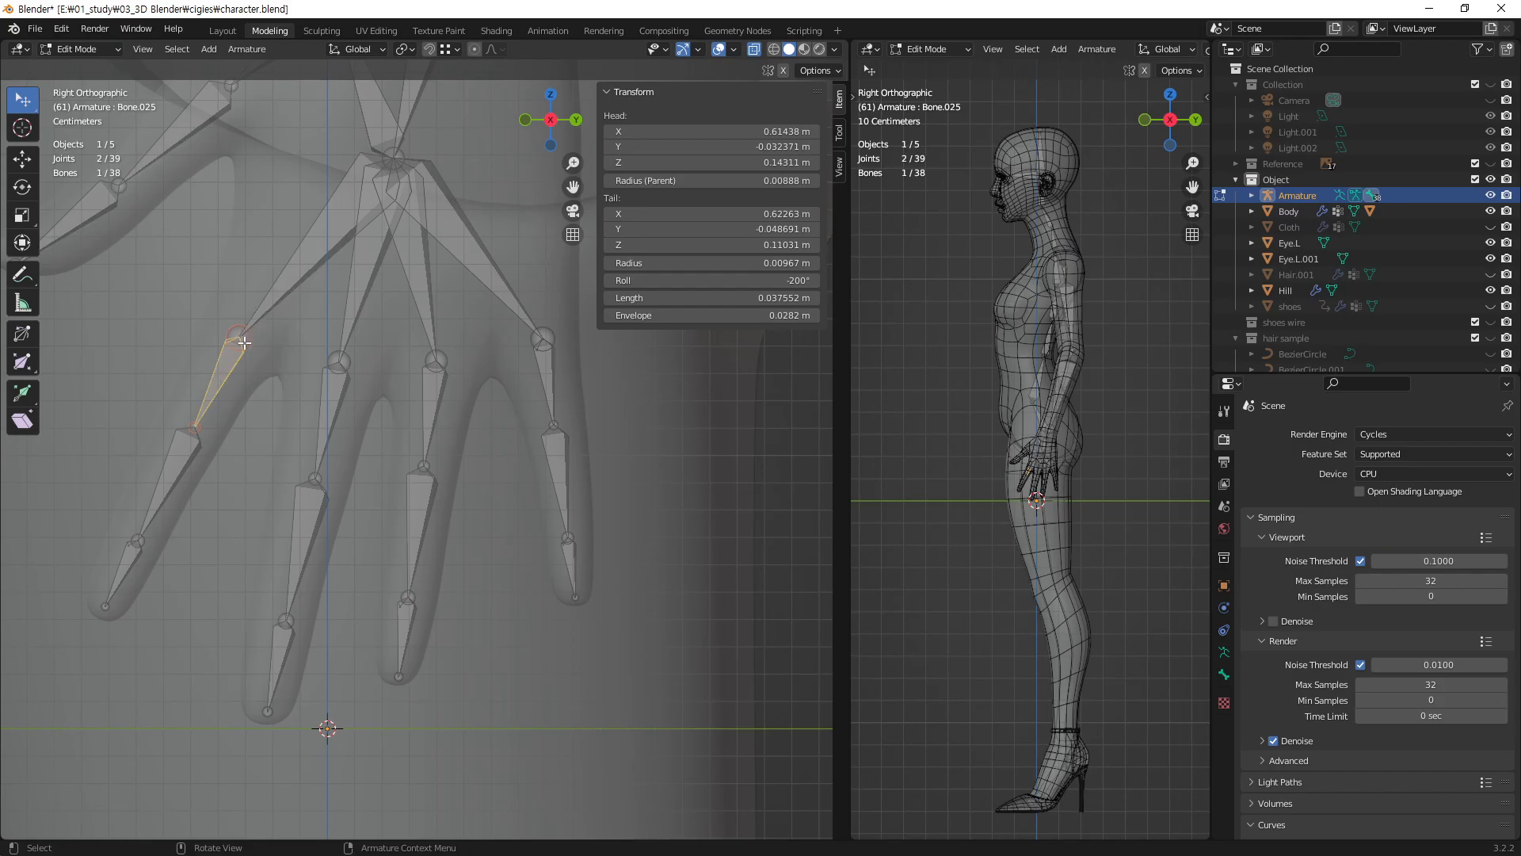
# - Set the roll of the index finger's middle bone and fingertip bone to -200° each
pyautogui.click(182, 468)
pyautogui.click(800, 280)
pyautogui.write('-200')
pyautogui.press('Return')
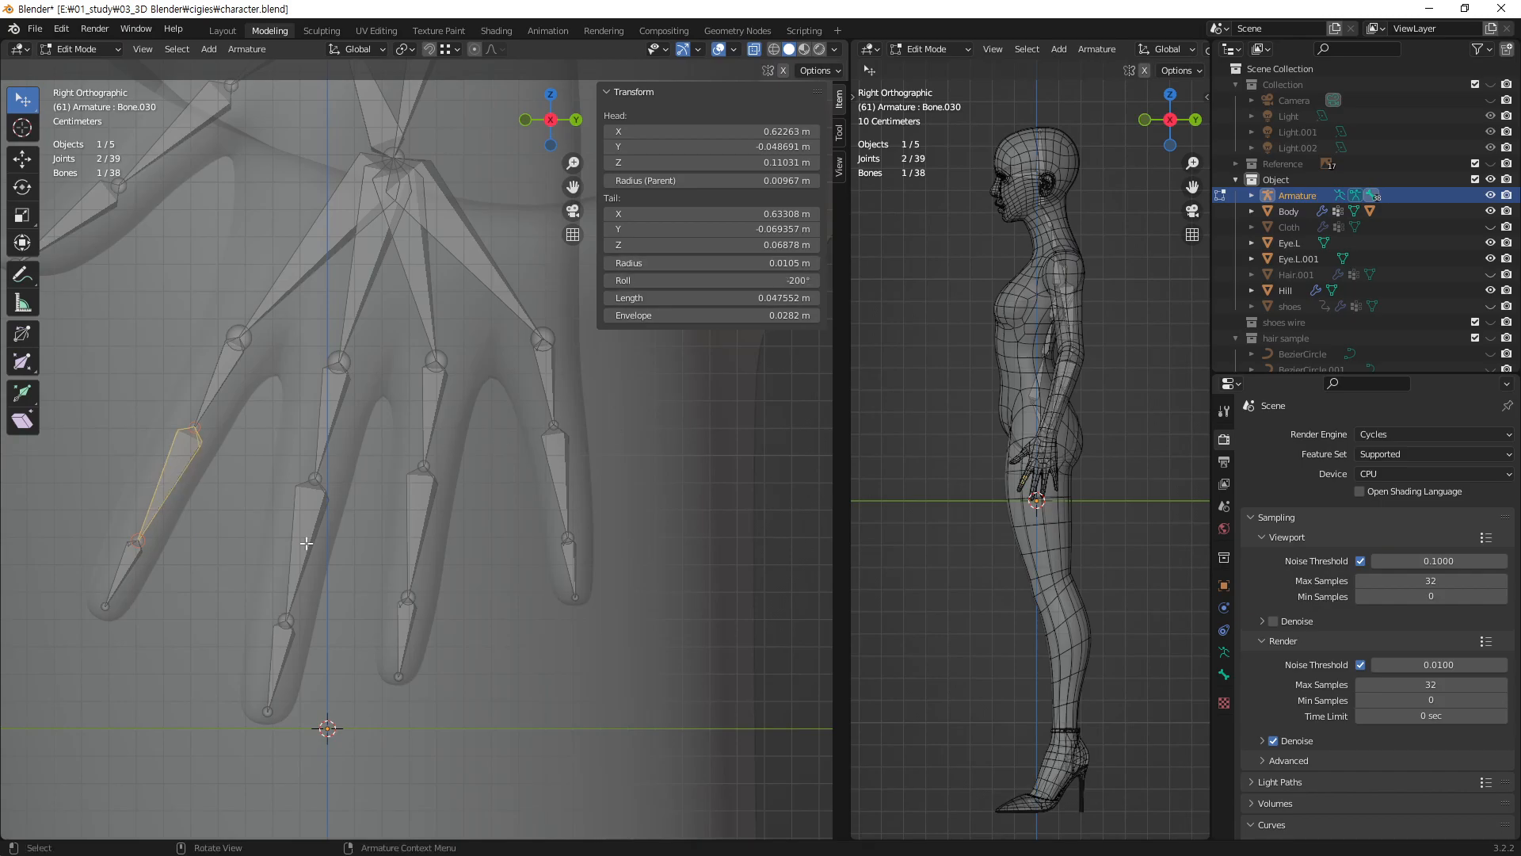
pyautogui.click(127, 559)
pyautogui.click(799, 282)
pyautogui.press('BackSpace')
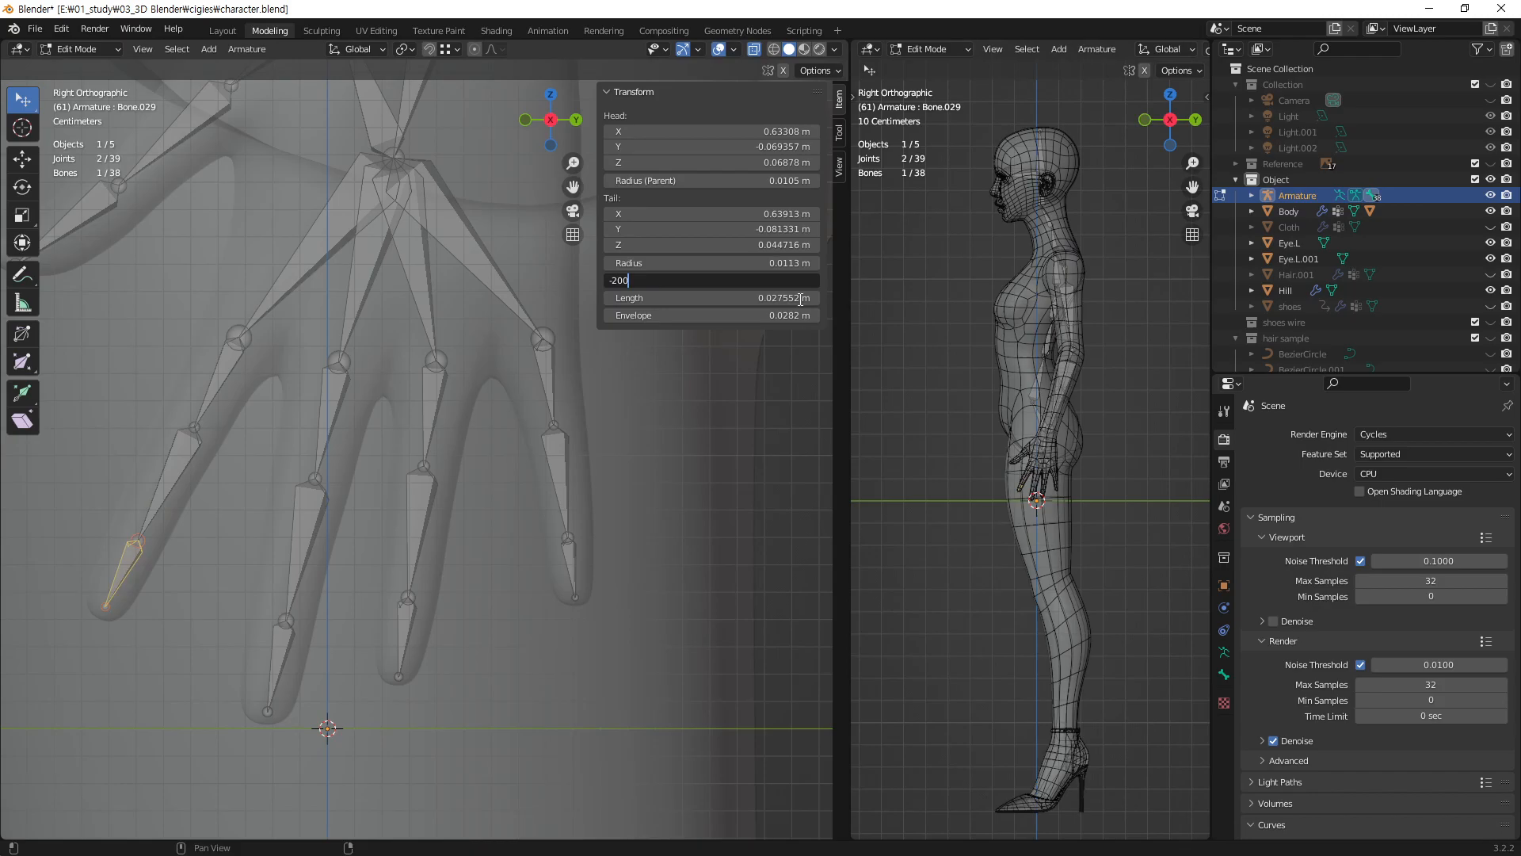
pyautogui.press('Return')
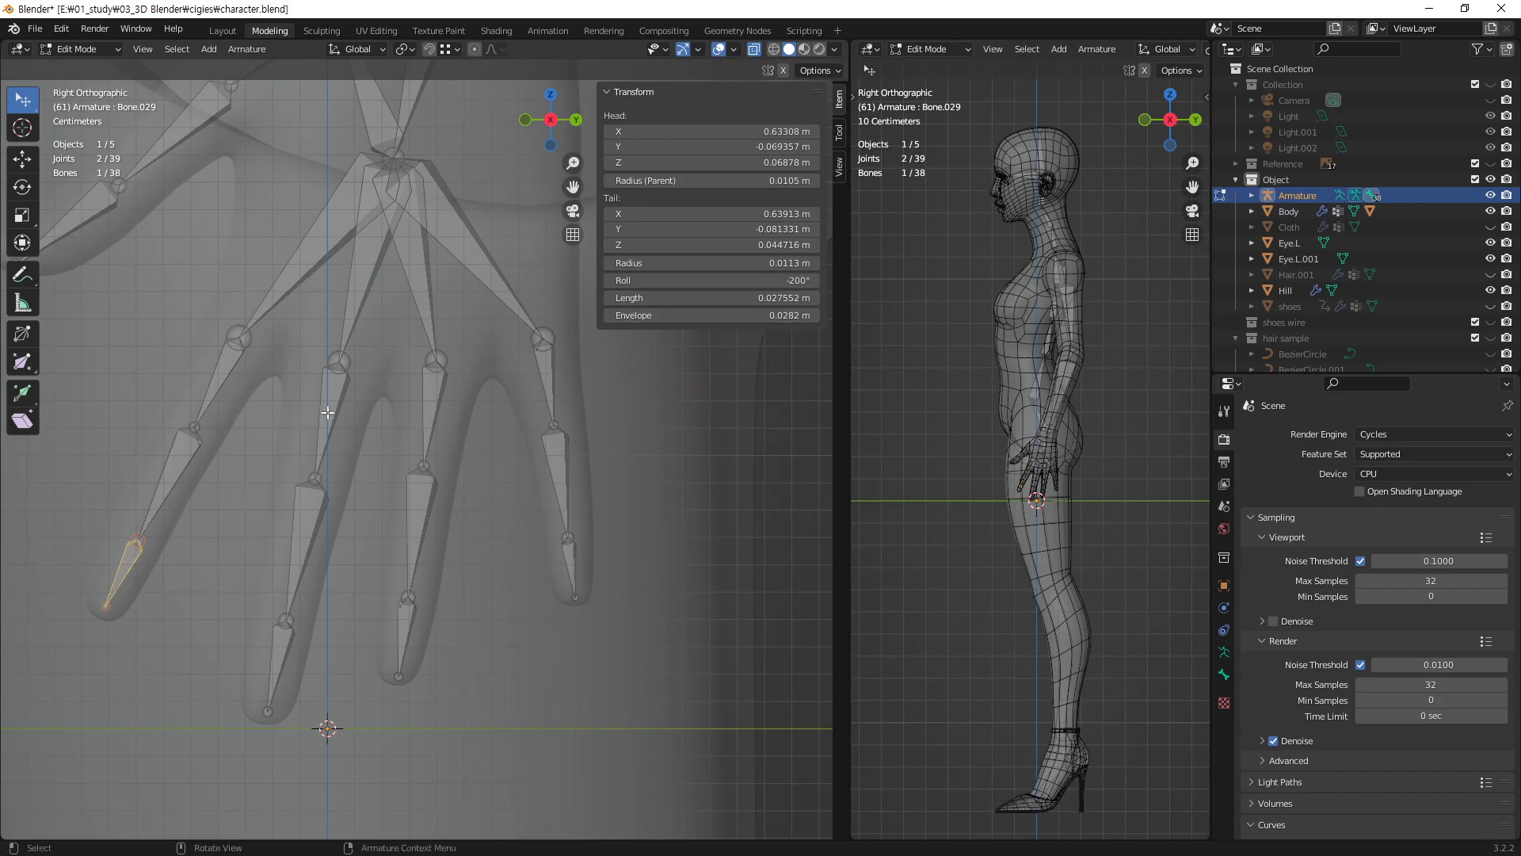
# - Try a tail Z value of -0.2 m on the index finger's middle bone, and undo the tail changes
pyautogui.click(191, 476)
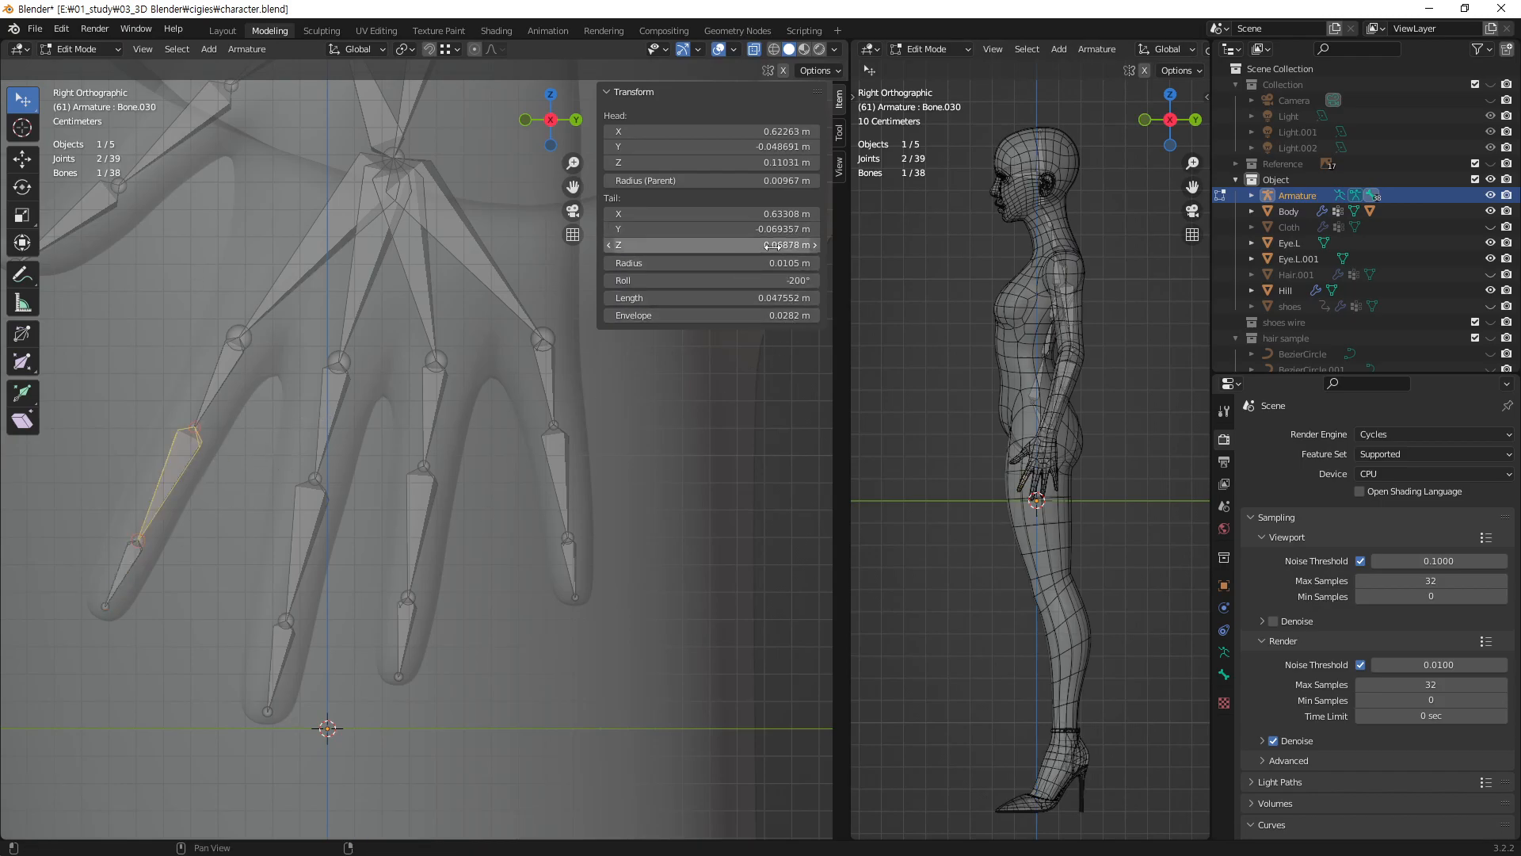
pyautogui.click(667, 245)
pyautogui.write('-0.2')
pyautogui.press('Return')
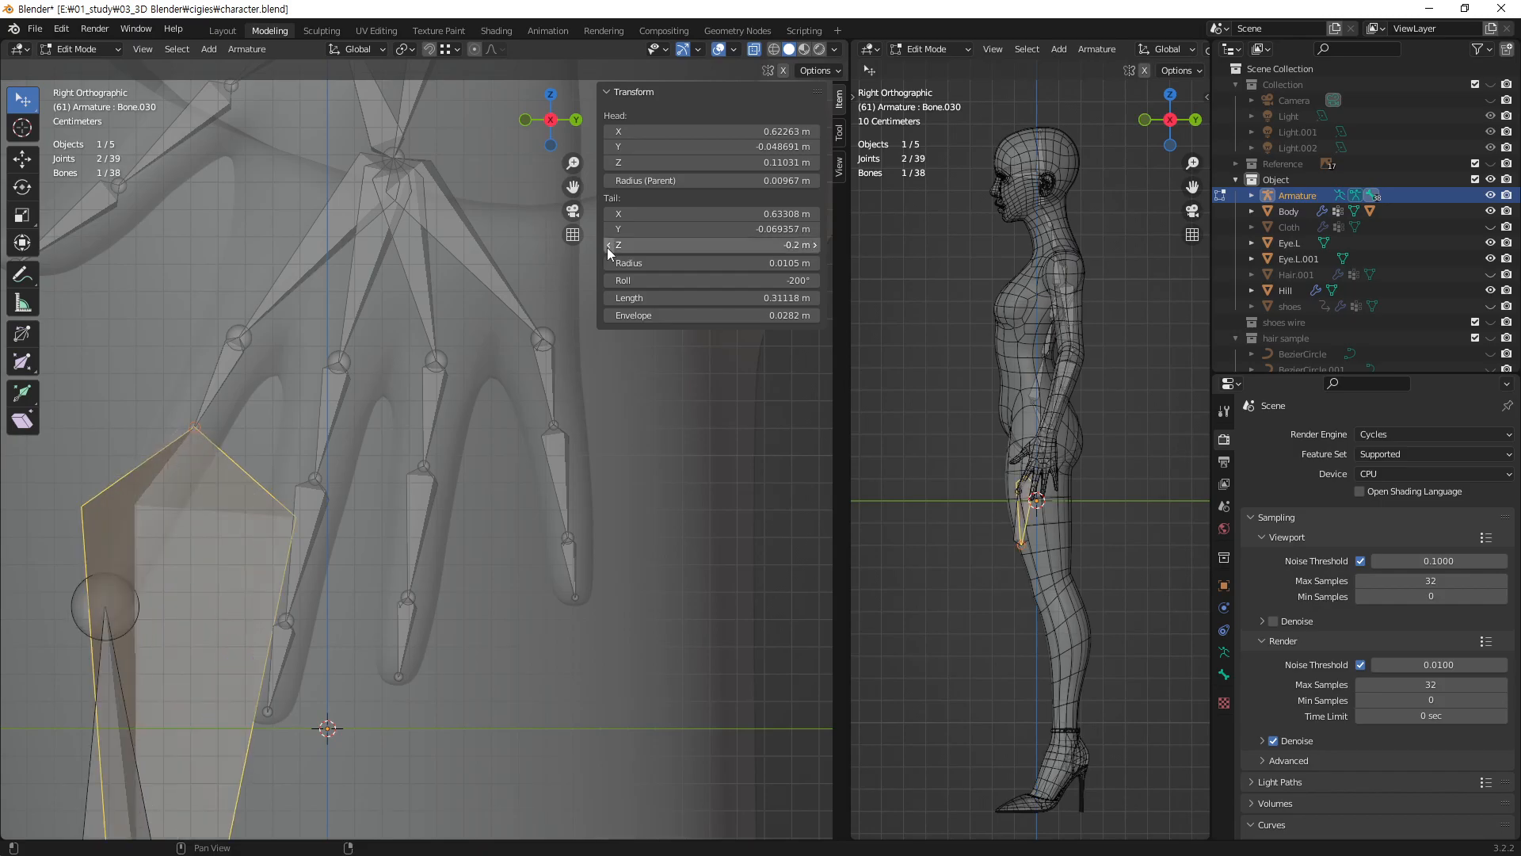
pyautogui.hotkey('ctrl', 'z')
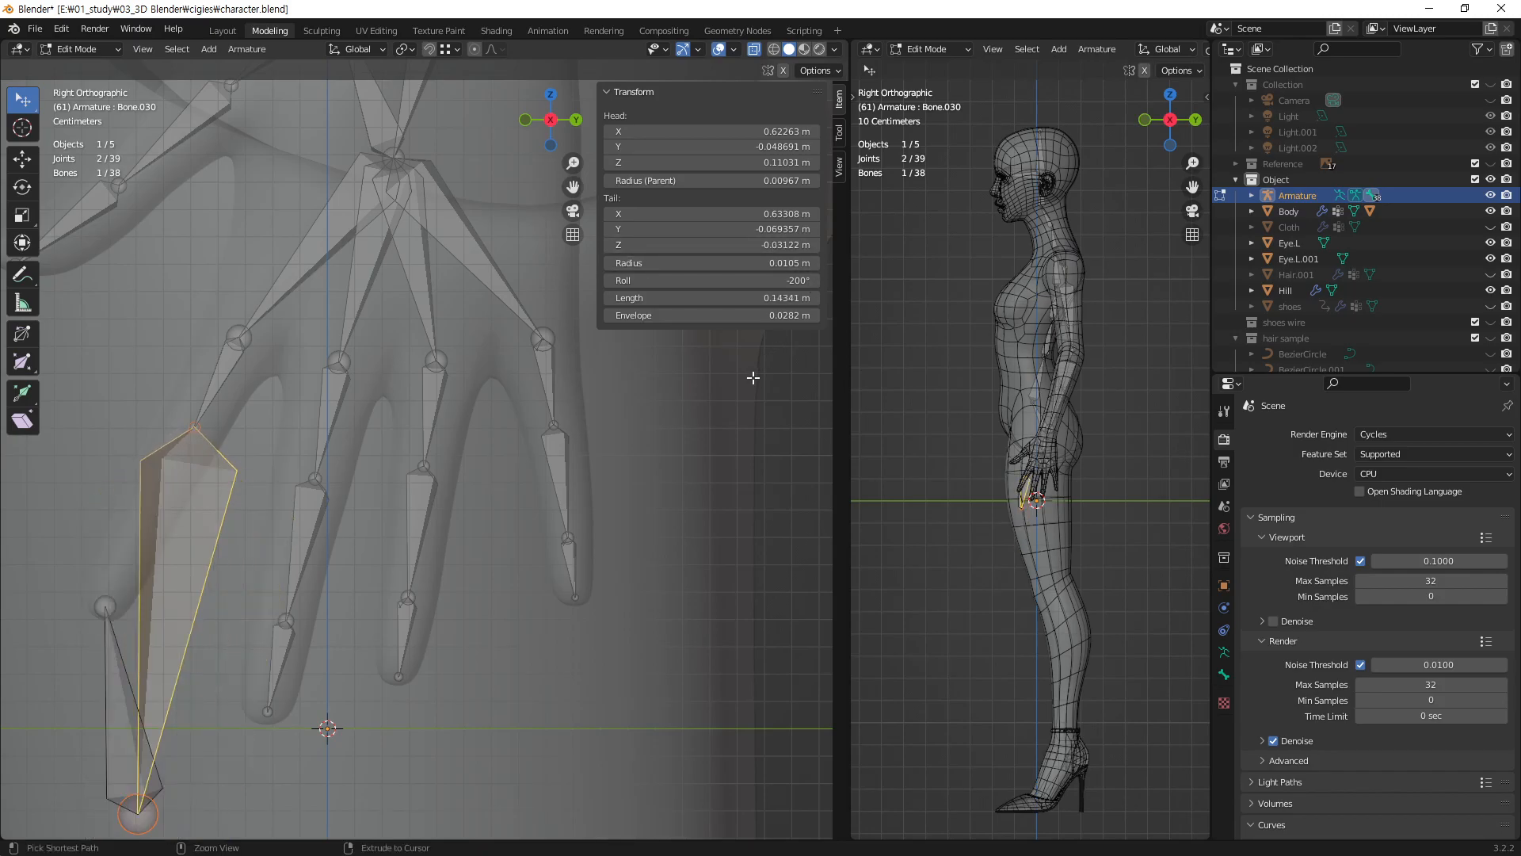
pyautogui.hotkey('ctrl', 'z')
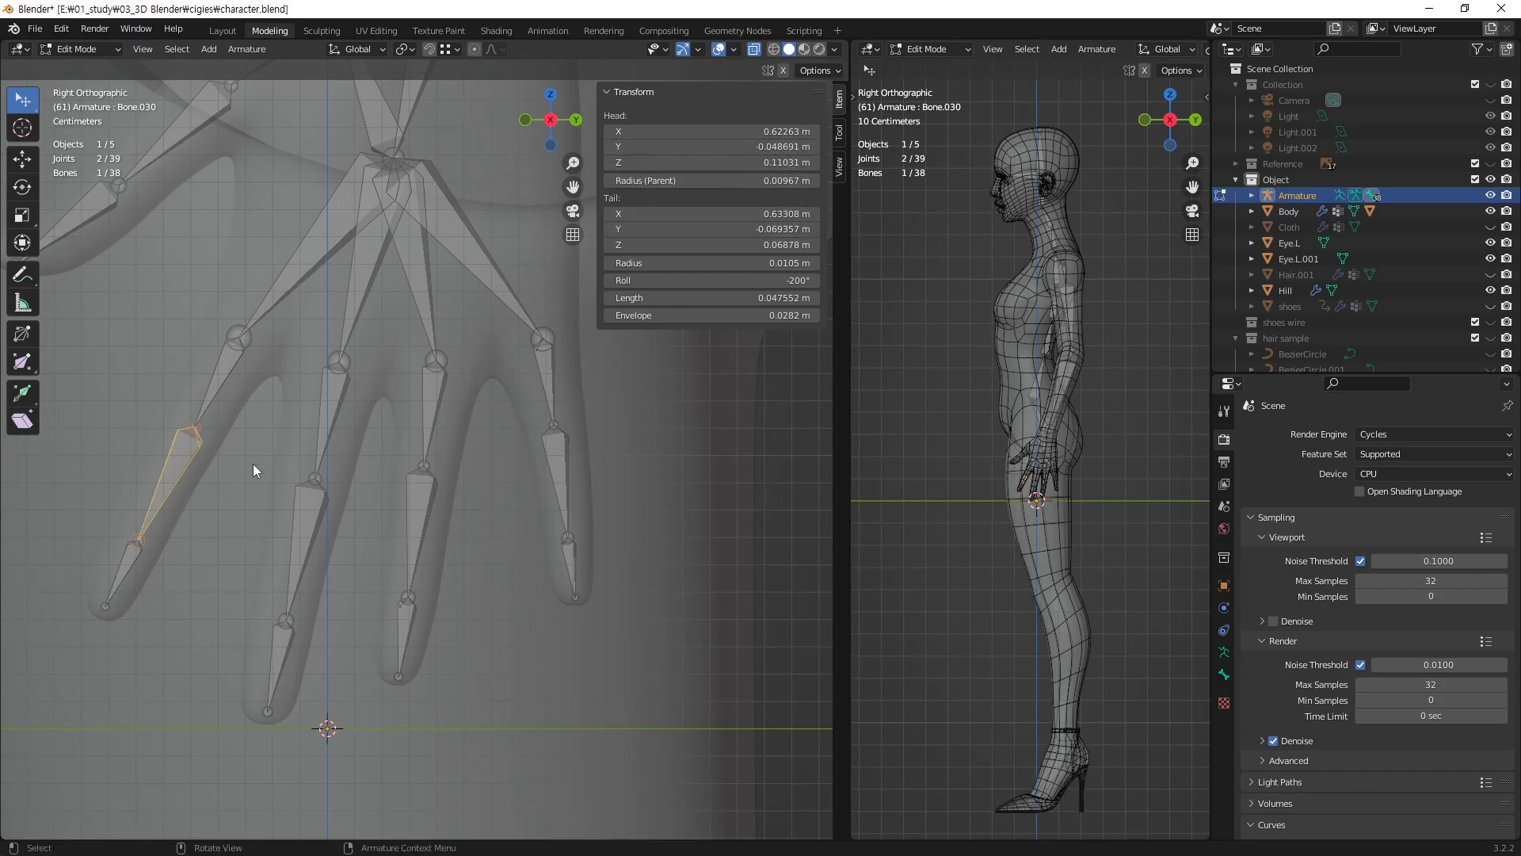
# - Switch the armature to Pose Mode and bend the index finger's middle bone to a Z rotation of -0.9
pyautogui.press('Tab')
pyautogui.click(79, 49)
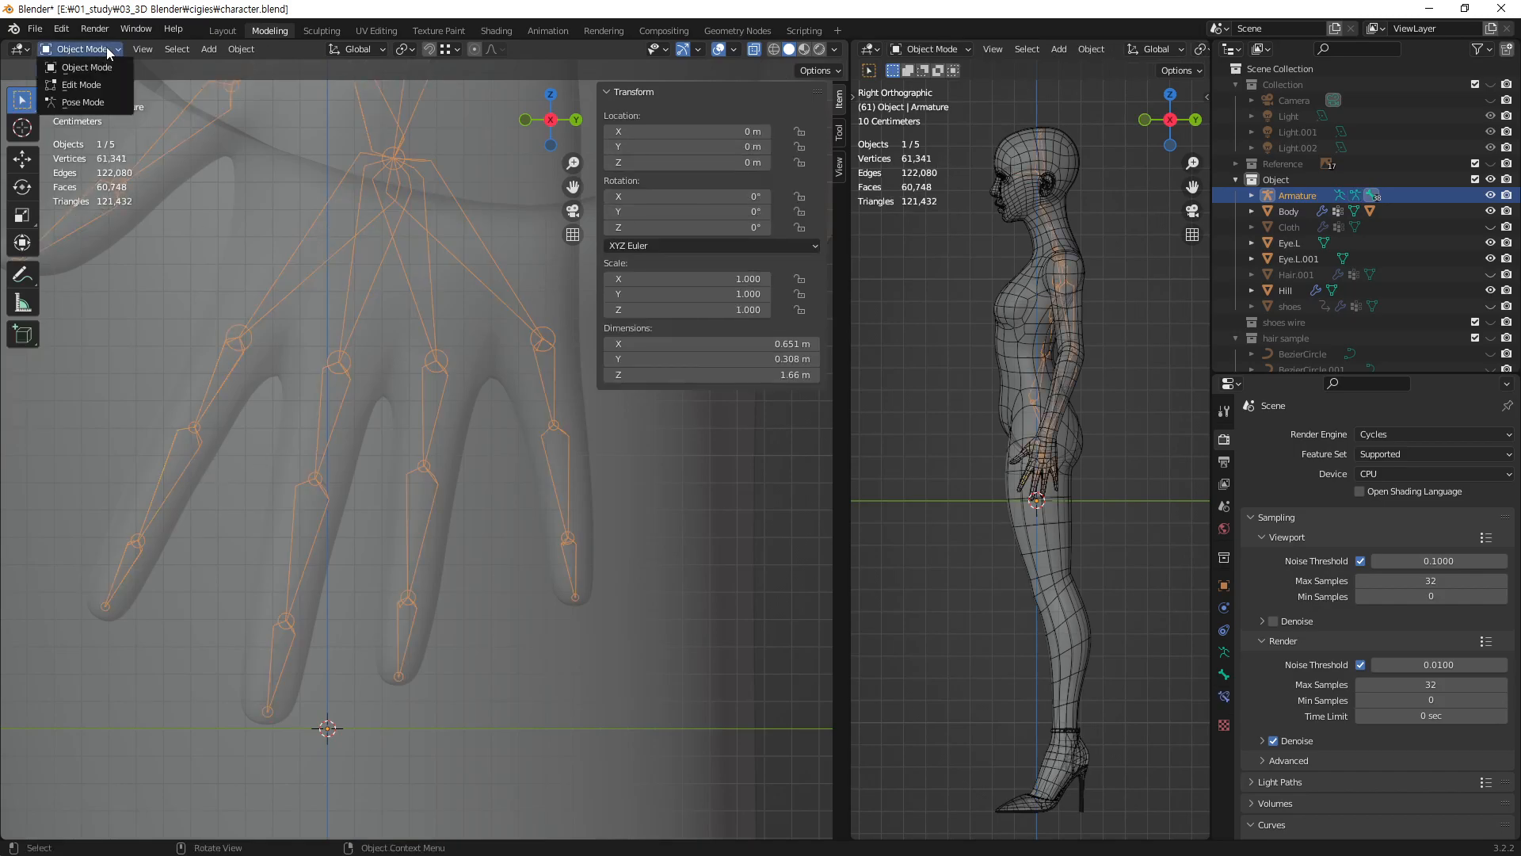
pyautogui.click(102, 103)
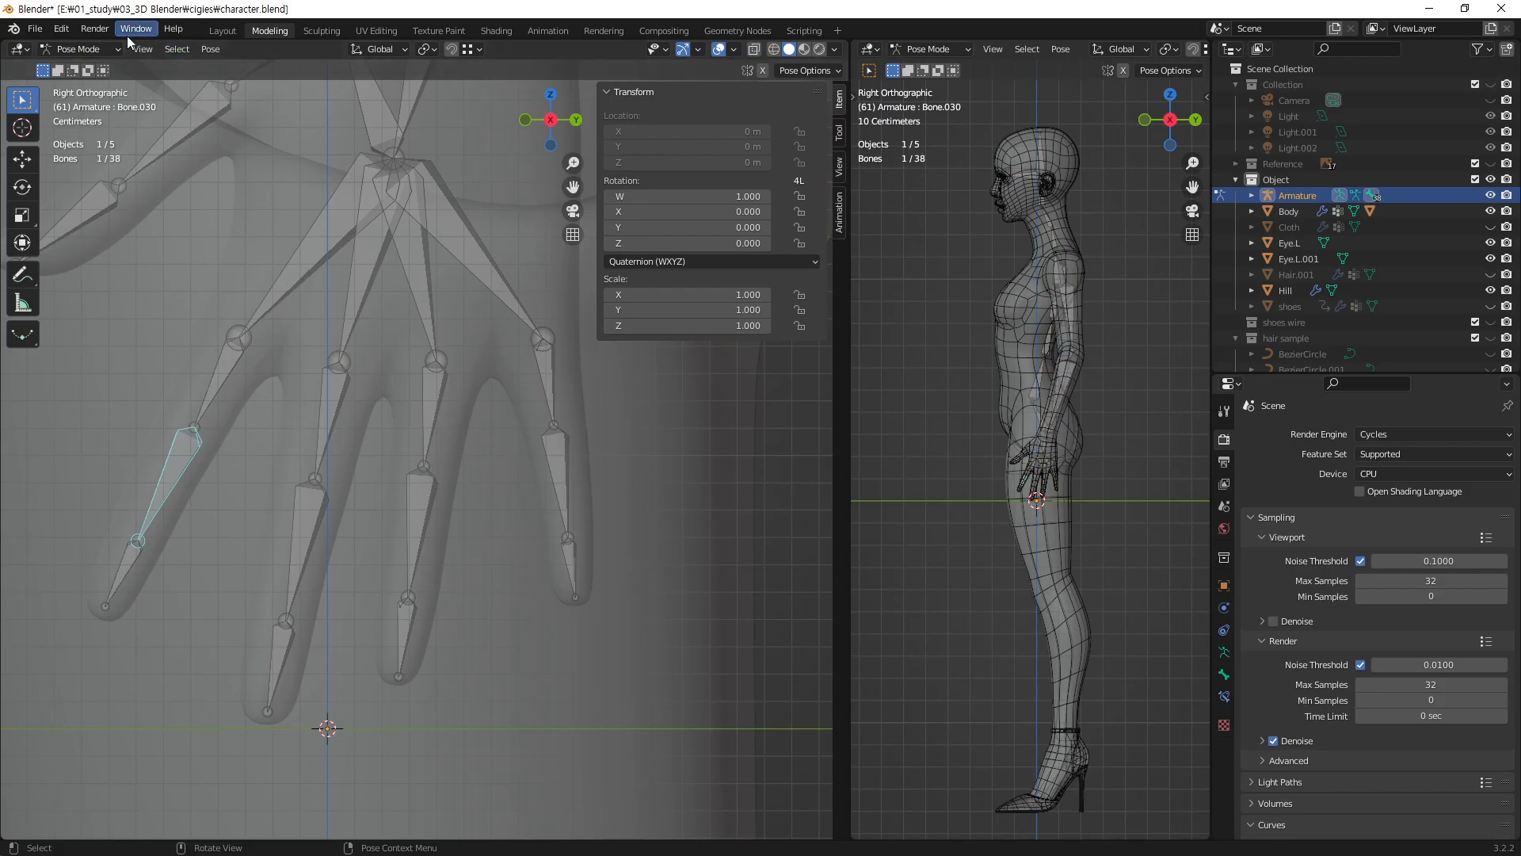
pyautogui.click(689, 243)
pyautogui.write('-0.2')
pyautogui.press('Return')
pyautogui.click(609, 244)
pyautogui.click(609, 244)
pyautogui.click(609, 244)
pyautogui.click(609, 244)
pyautogui.click(609, 244)
pyautogui.click(610, 244)
pyautogui.click(609, 244)
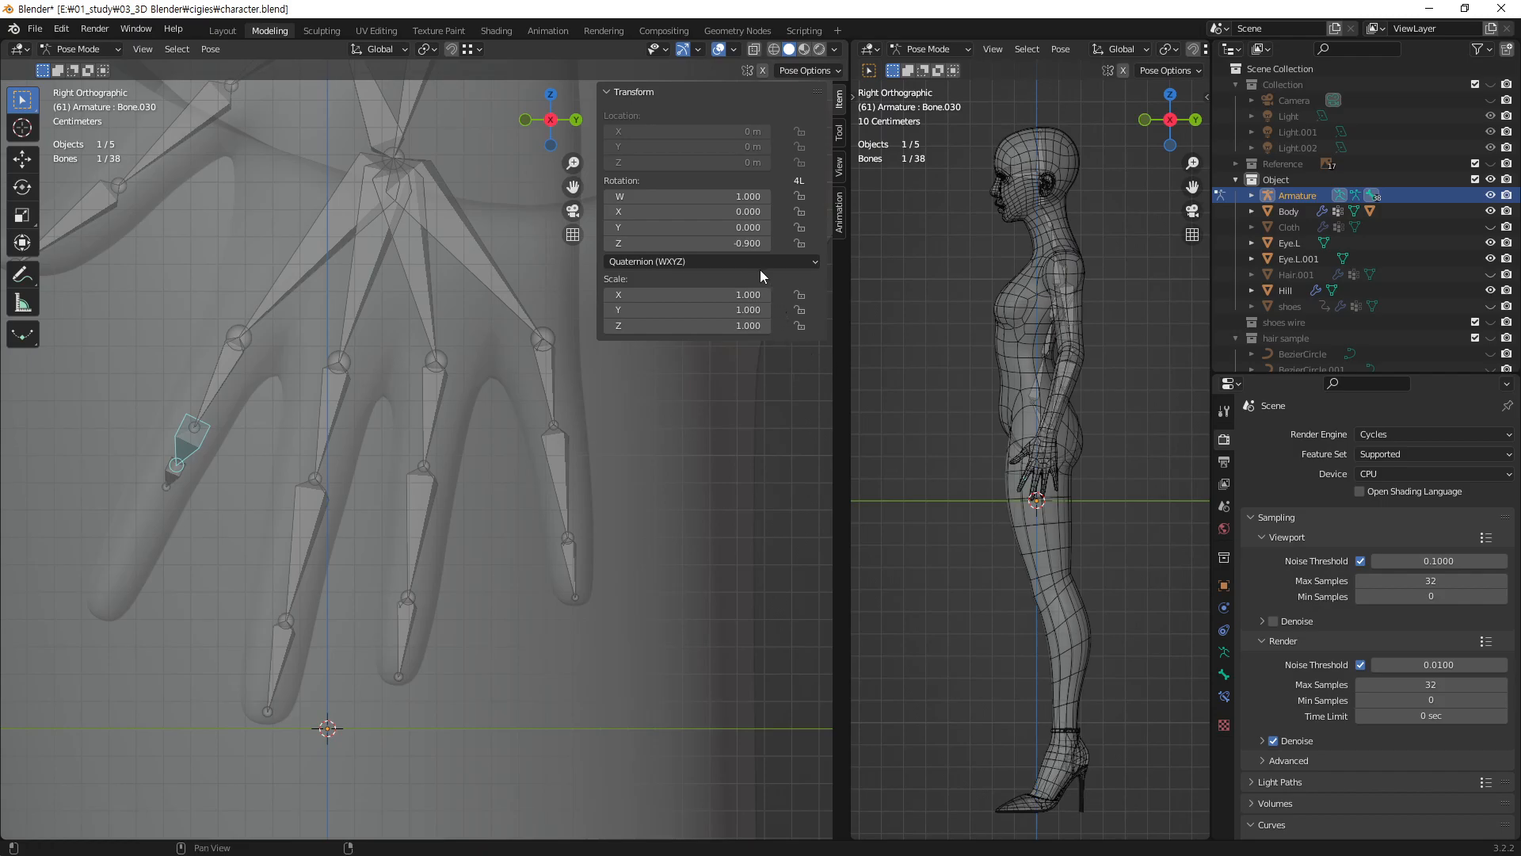
# - Return the index finger's middle bone to a Z rotation of 0
pyautogui.click(767, 244)
pyautogui.click(767, 244)
pyautogui.click(767, 244)
pyautogui.click(767, 244)
pyautogui.click(767, 244)
pyautogui.click(767, 244)
pyautogui.click(767, 244)
pyautogui.click(767, 244)
pyautogui.click(767, 243)
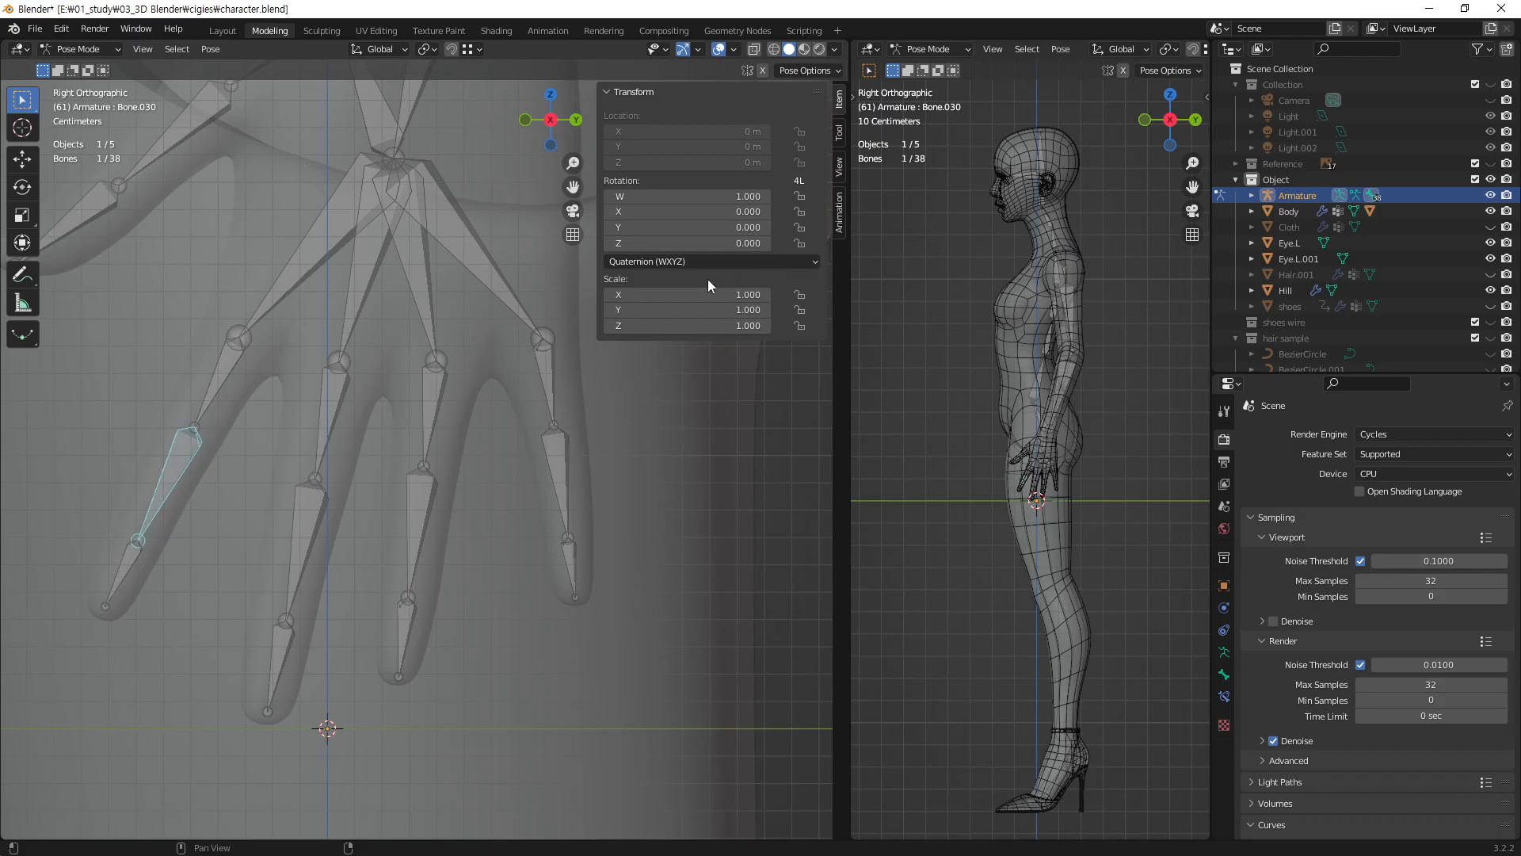
# - Select the middle finger's base bone and, in Edit Mode, set its roll to -200°
pyautogui.click(327, 391)
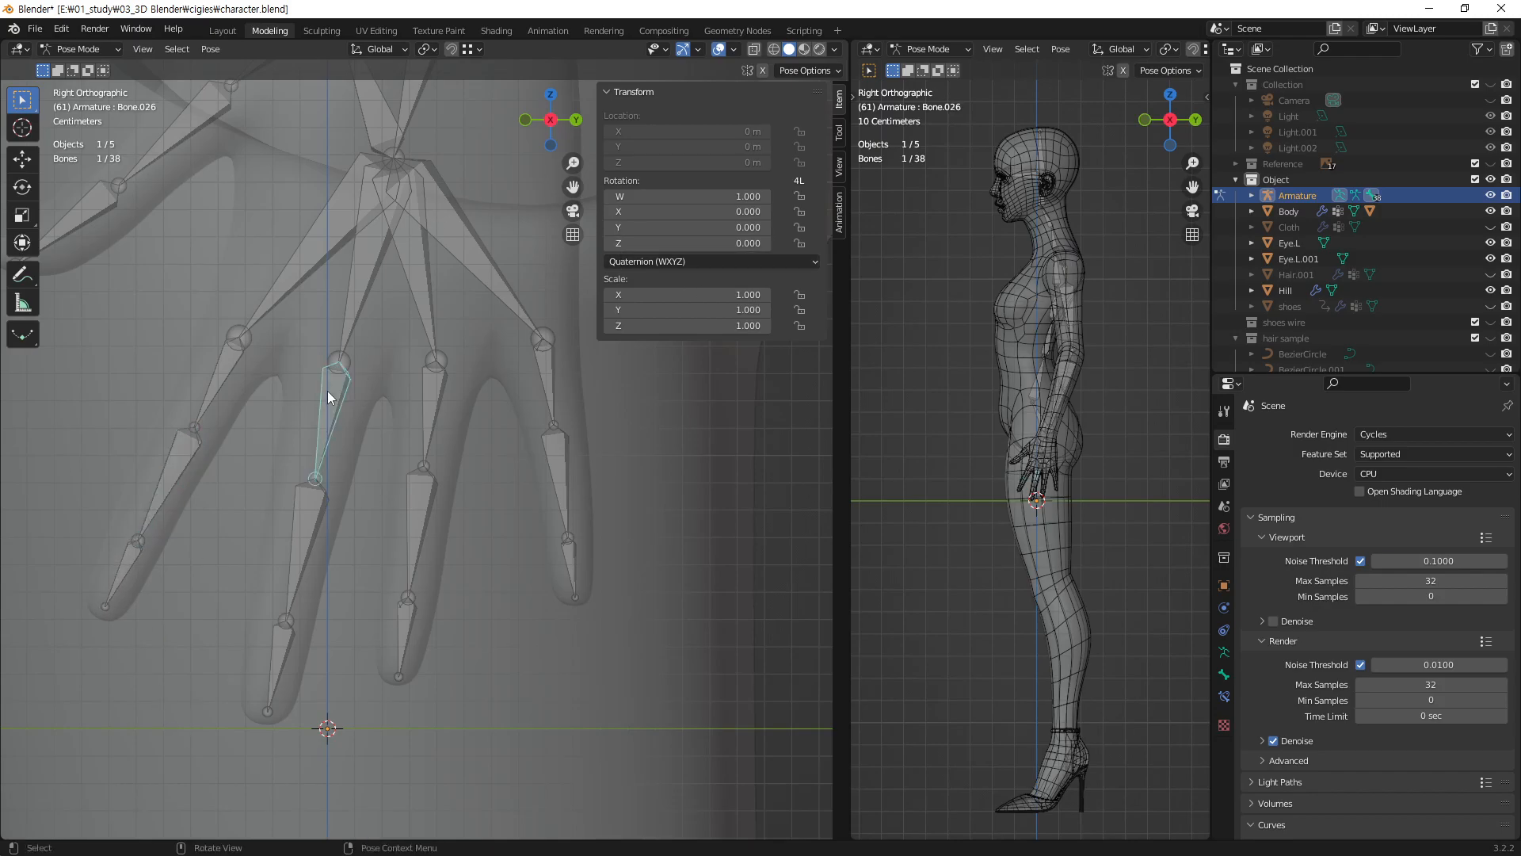
pyautogui.press('Tab')
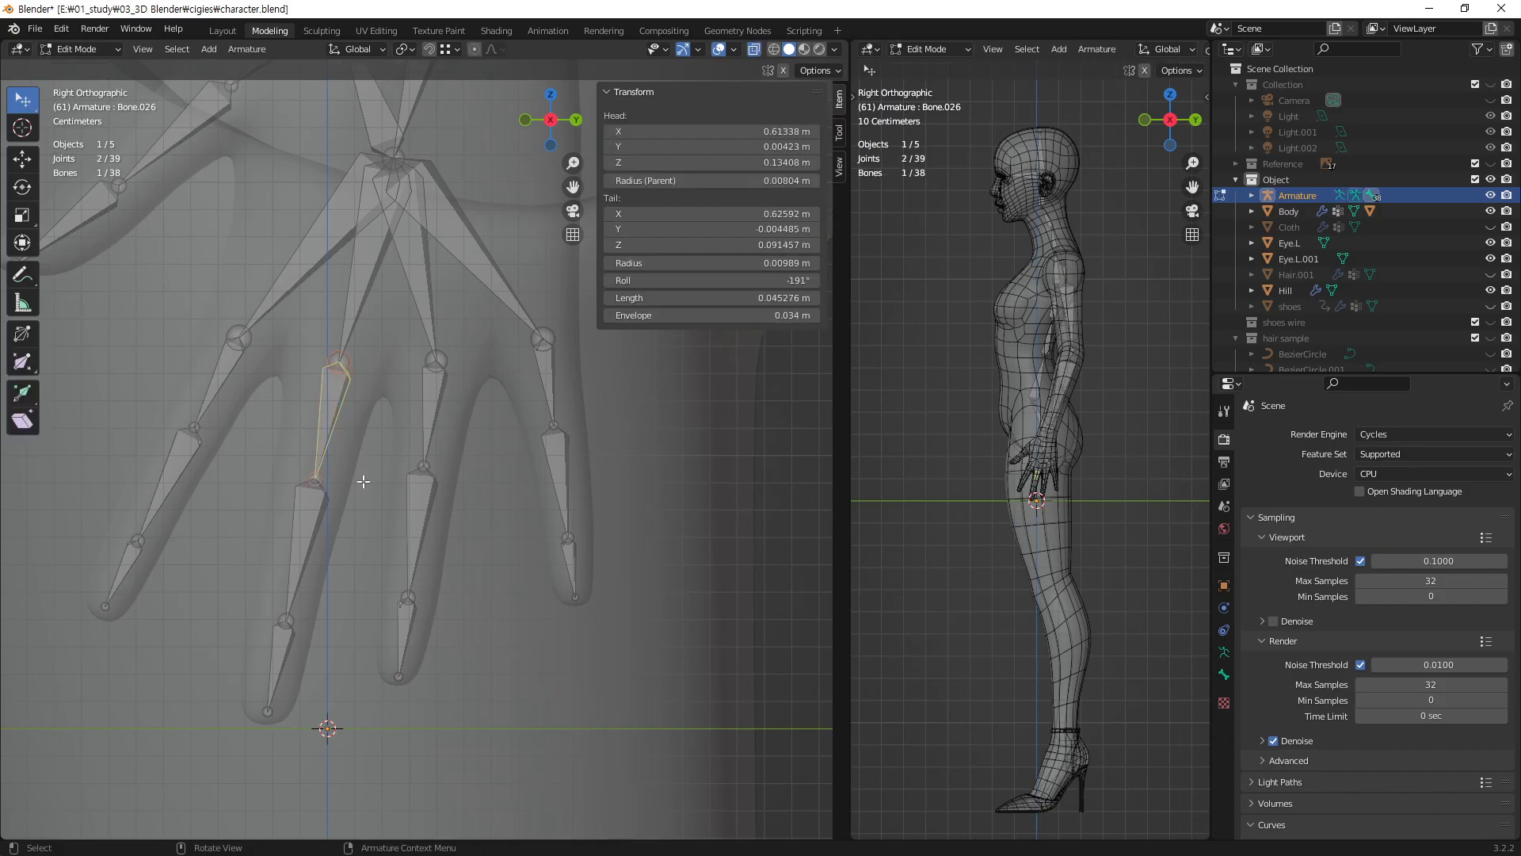
pyautogui.doubleClick(766, 281)
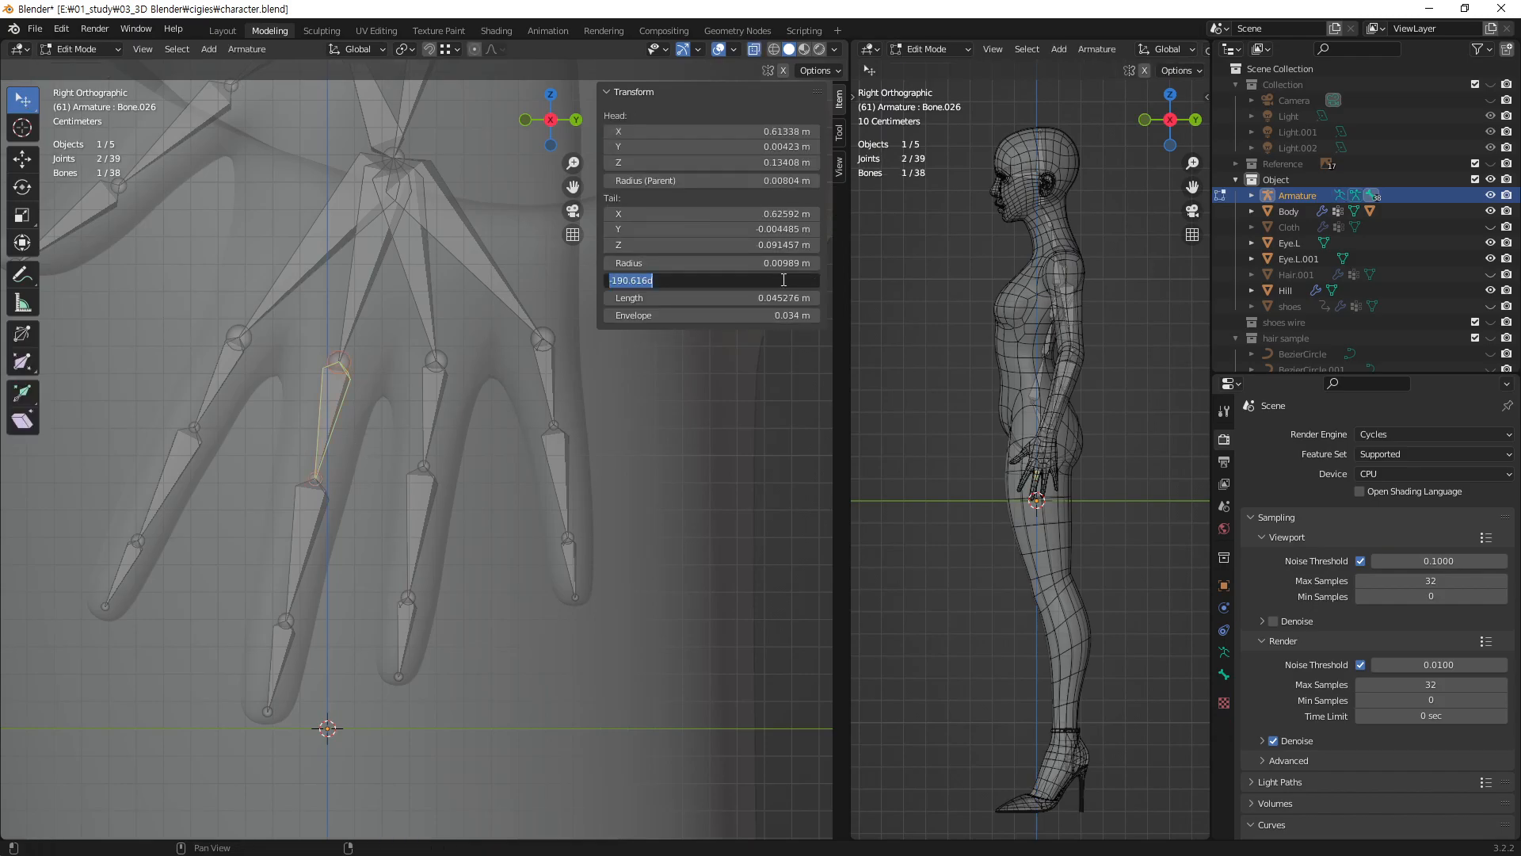
pyautogui.write('-200')
pyautogui.press('Return')
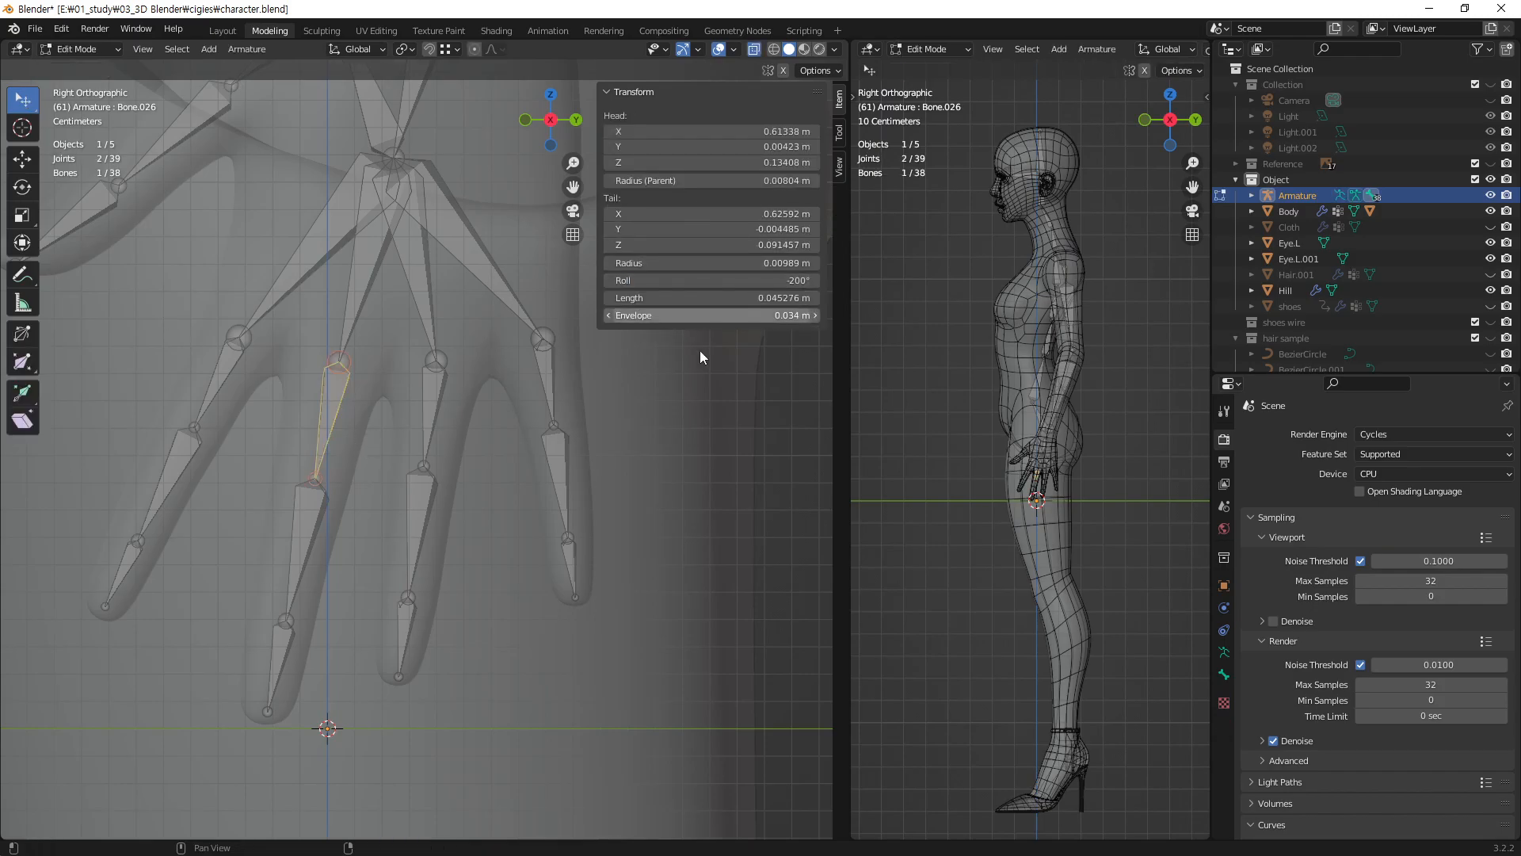
# - Set the roll of the middle finger's tip bone to -200°
pyautogui.click(308, 539)
pyautogui.keyDown('shift'); pyautogui.click(278, 665); pyautogui.keyUp('shift')
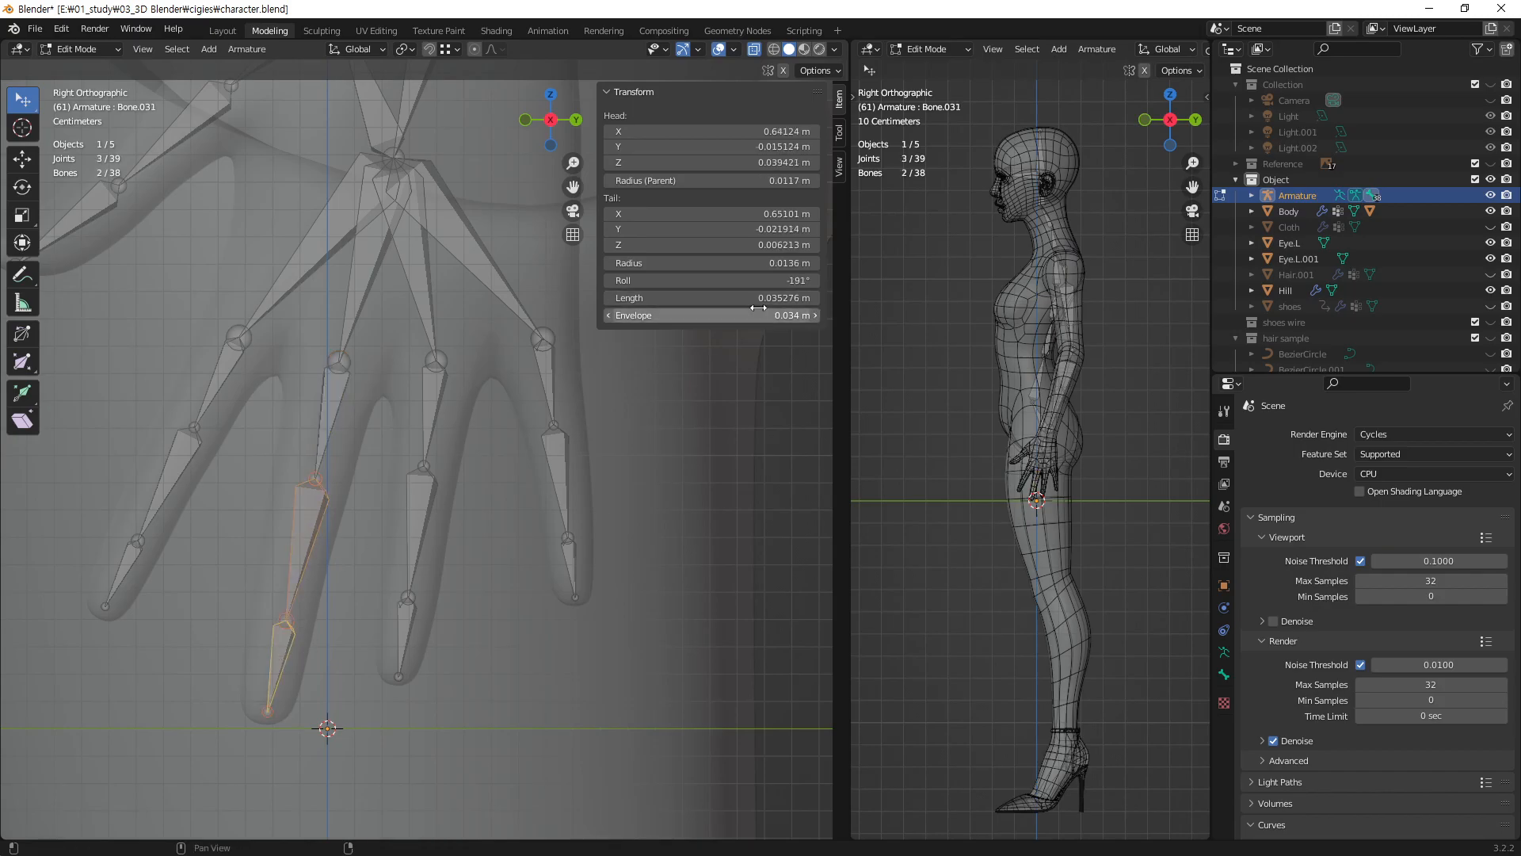
pyautogui.doubleClick(780, 280)
pyautogui.press('BackSpace')
pyautogui.write('-20')
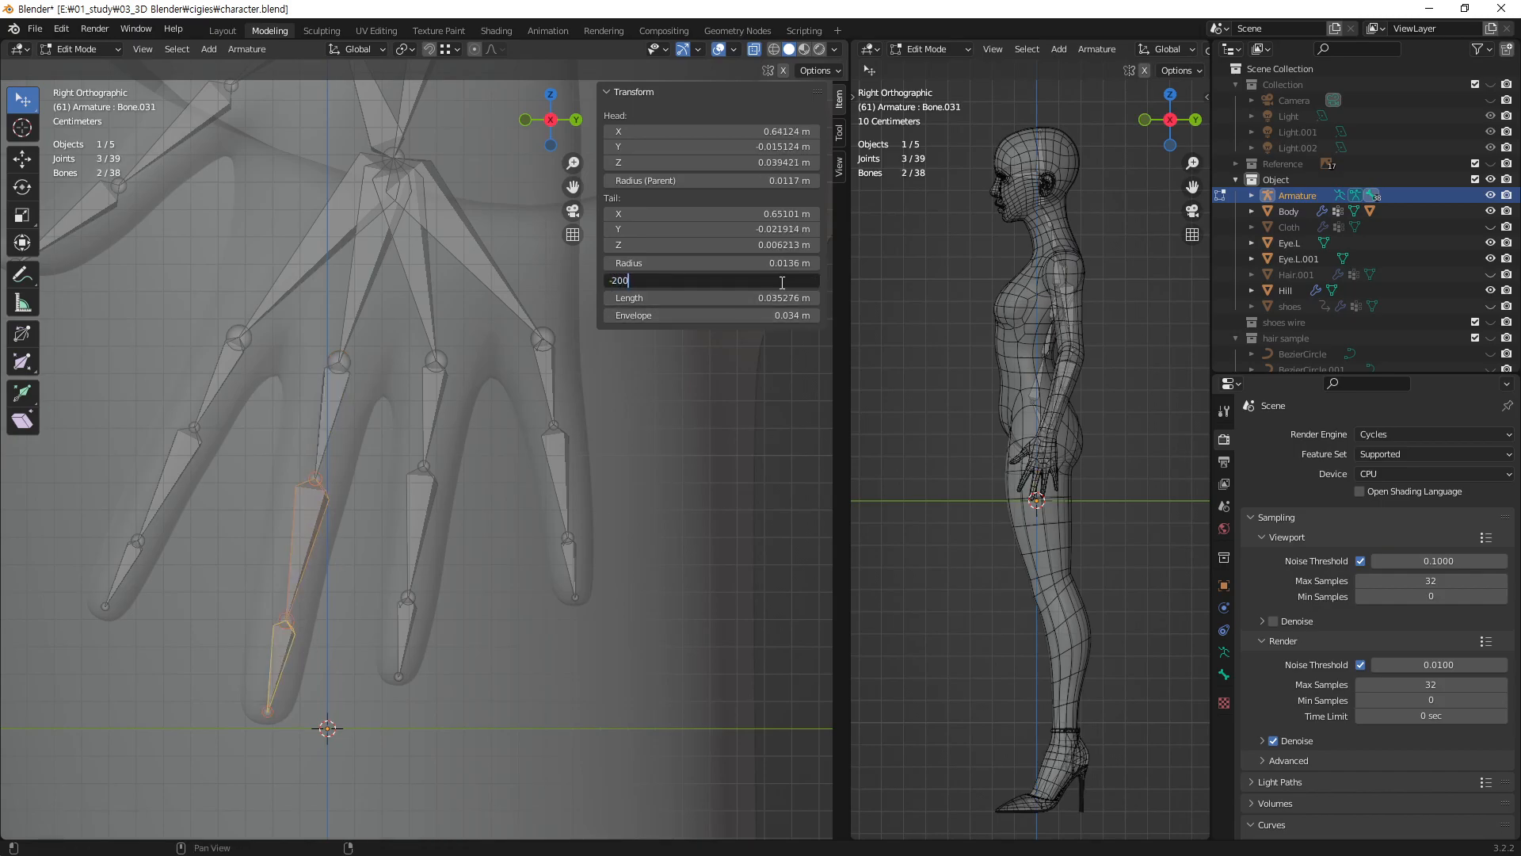
pyautogui.write('0')
pyautogui.press('Return')
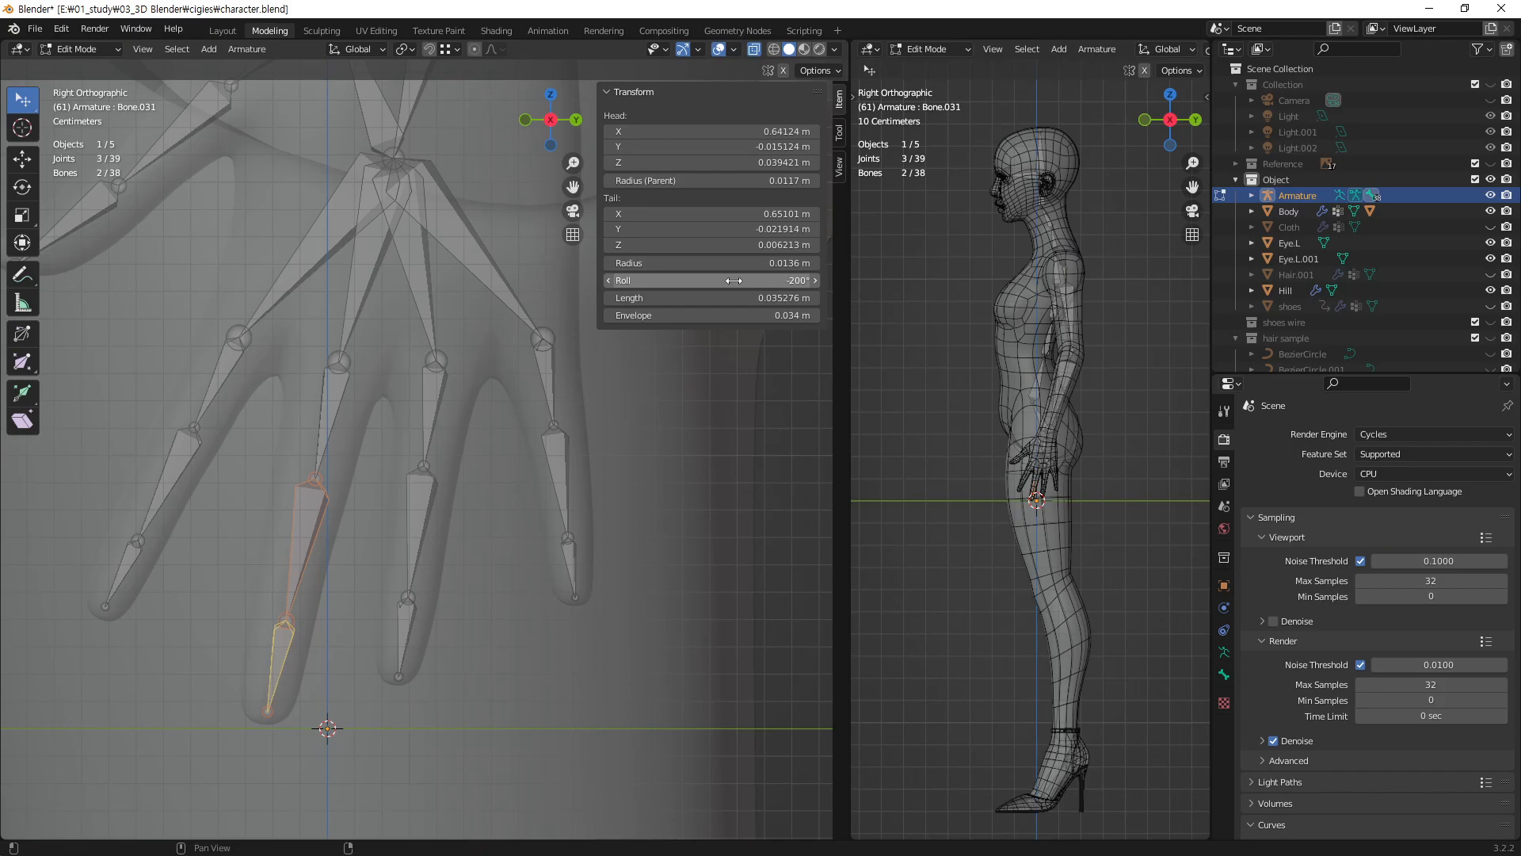
# - Set the roll of the middle finger's middle bone to -200°
pyautogui.click(298, 521)
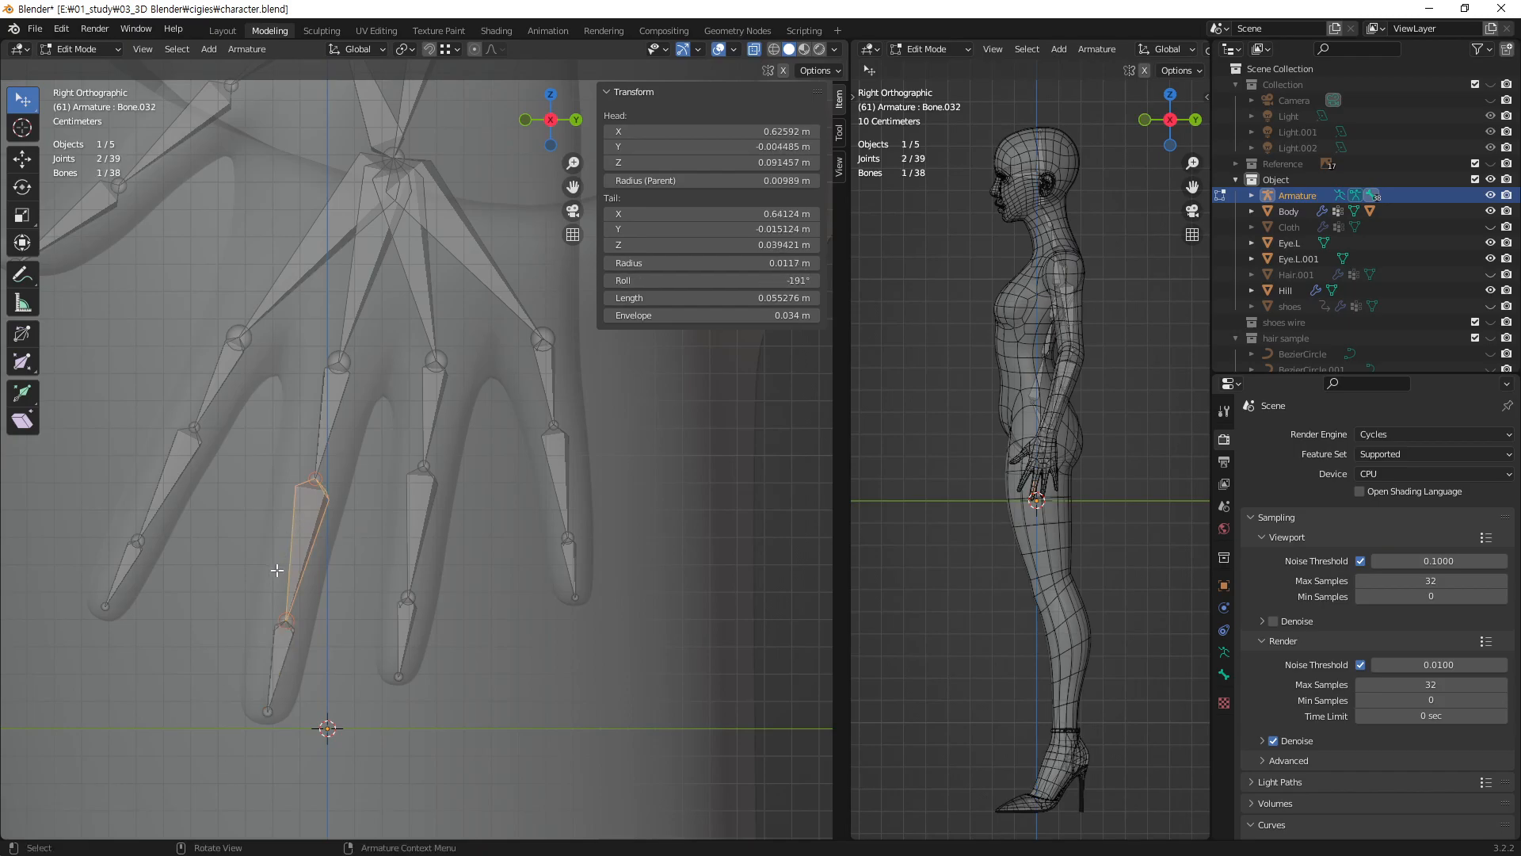
pyautogui.click(793, 284)
pyautogui.write('-200')
pyautogui.press('Return')
# - Set the roll of the ring finger's base bone and middle bone to -200° each
pyautogui.click(438, 386)
pyautogui.click(747, 279)
pyautogui.write('-200')
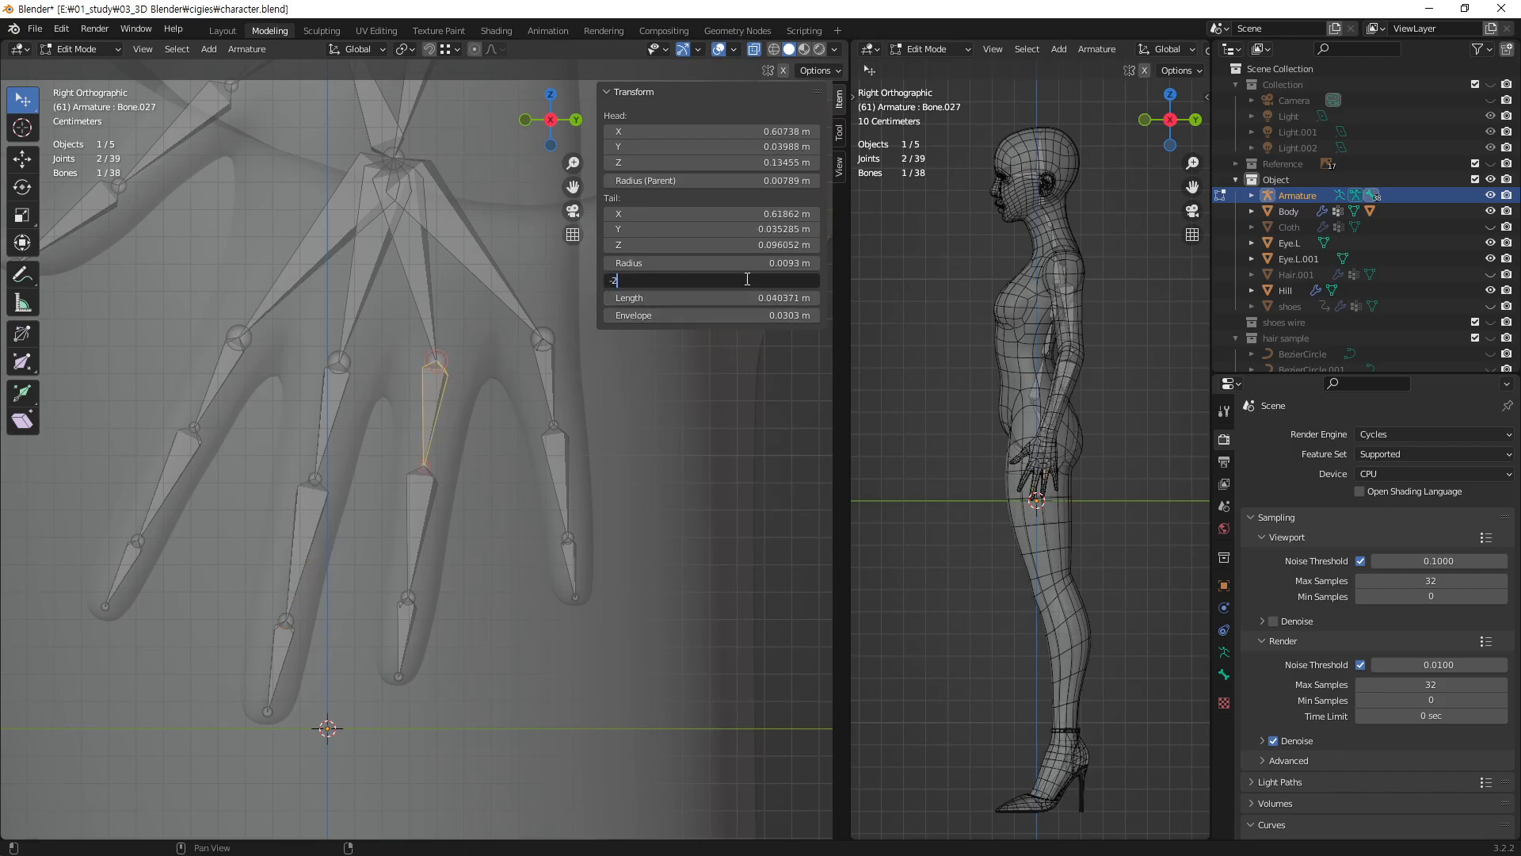
pyautogui.press('Return')
pyautogui.click(410, 511)
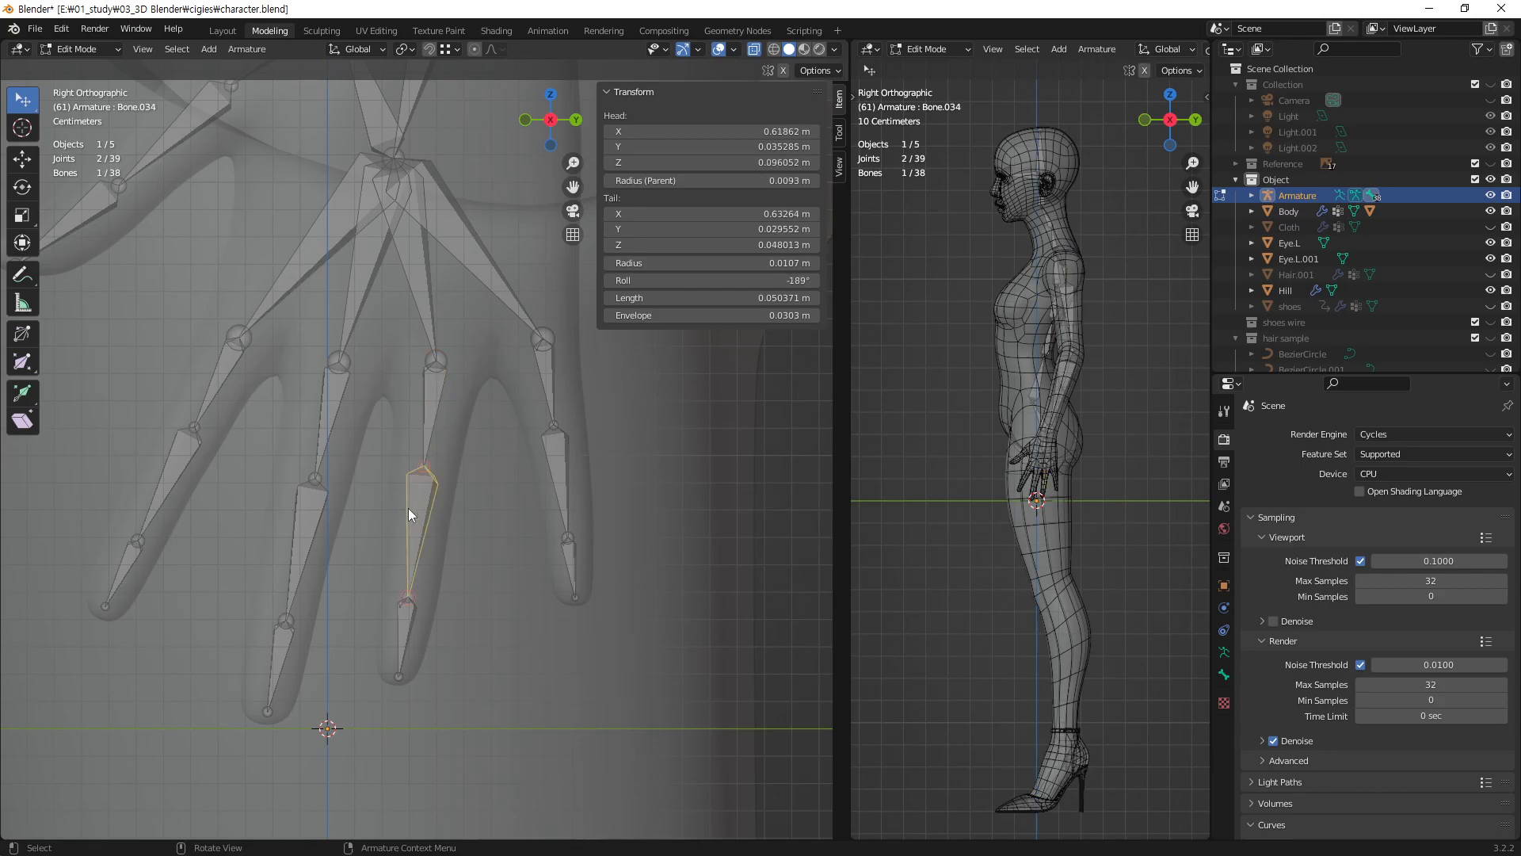
pyautogui.click(786, 279)
pyautogui.write('-200')
pyautogui.press('Return')
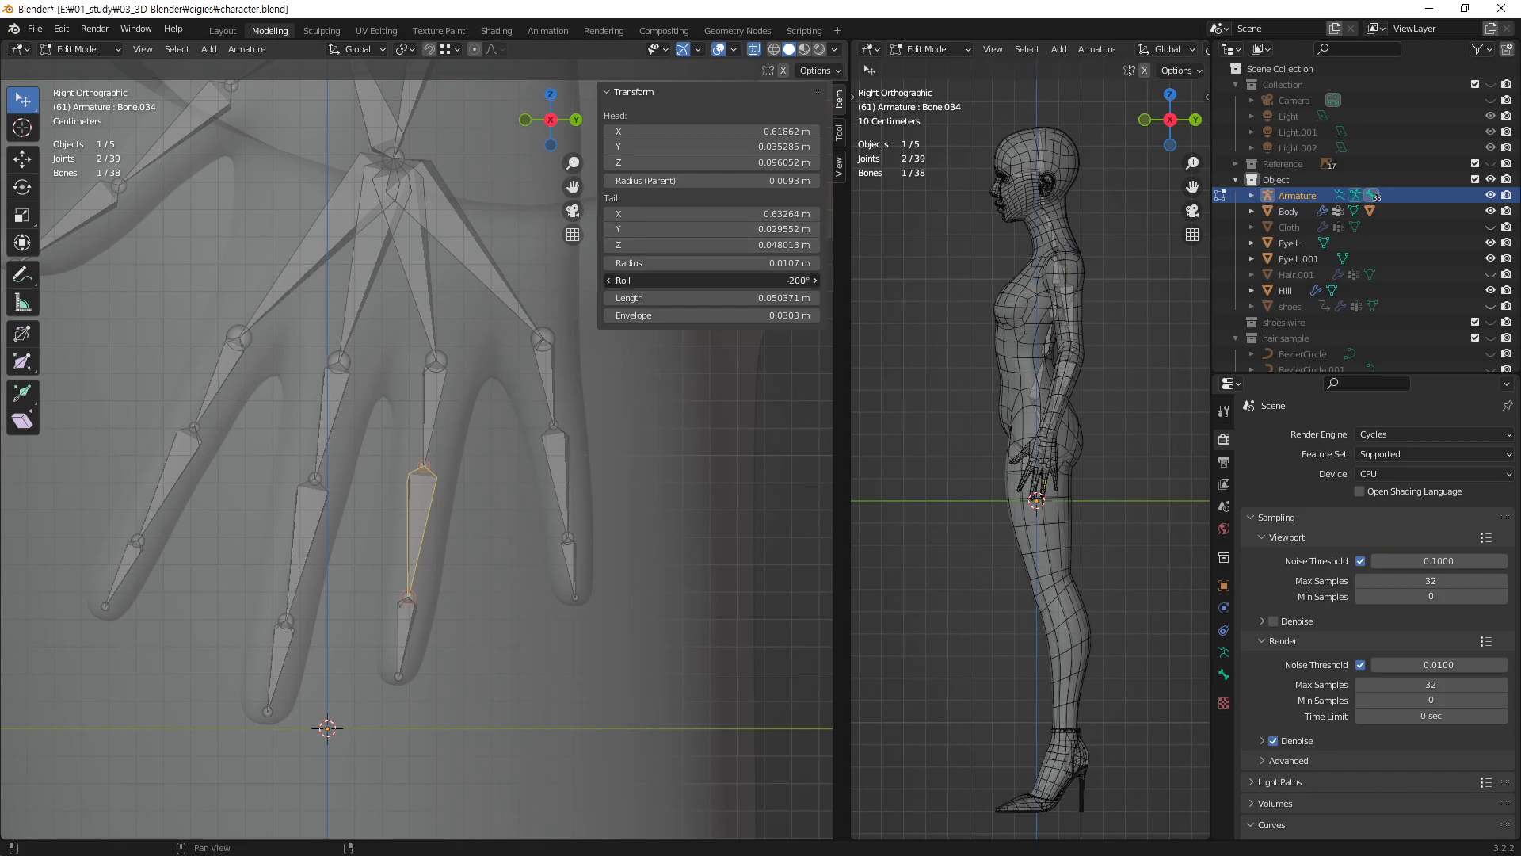
# - Fine-tune the roll of the ring finger's middle bone and base bone
pyautogui.moveTo(786, 280); pyautogui.dragTo(794, 280)
pyautogui.click(438, 397)
pyautogui.moveTo(788, 280); pyautogui.dragTo(812, 279)
# - Set the roll of the ring finger's tip bone to -198°
pyautogui.click(410, 633)
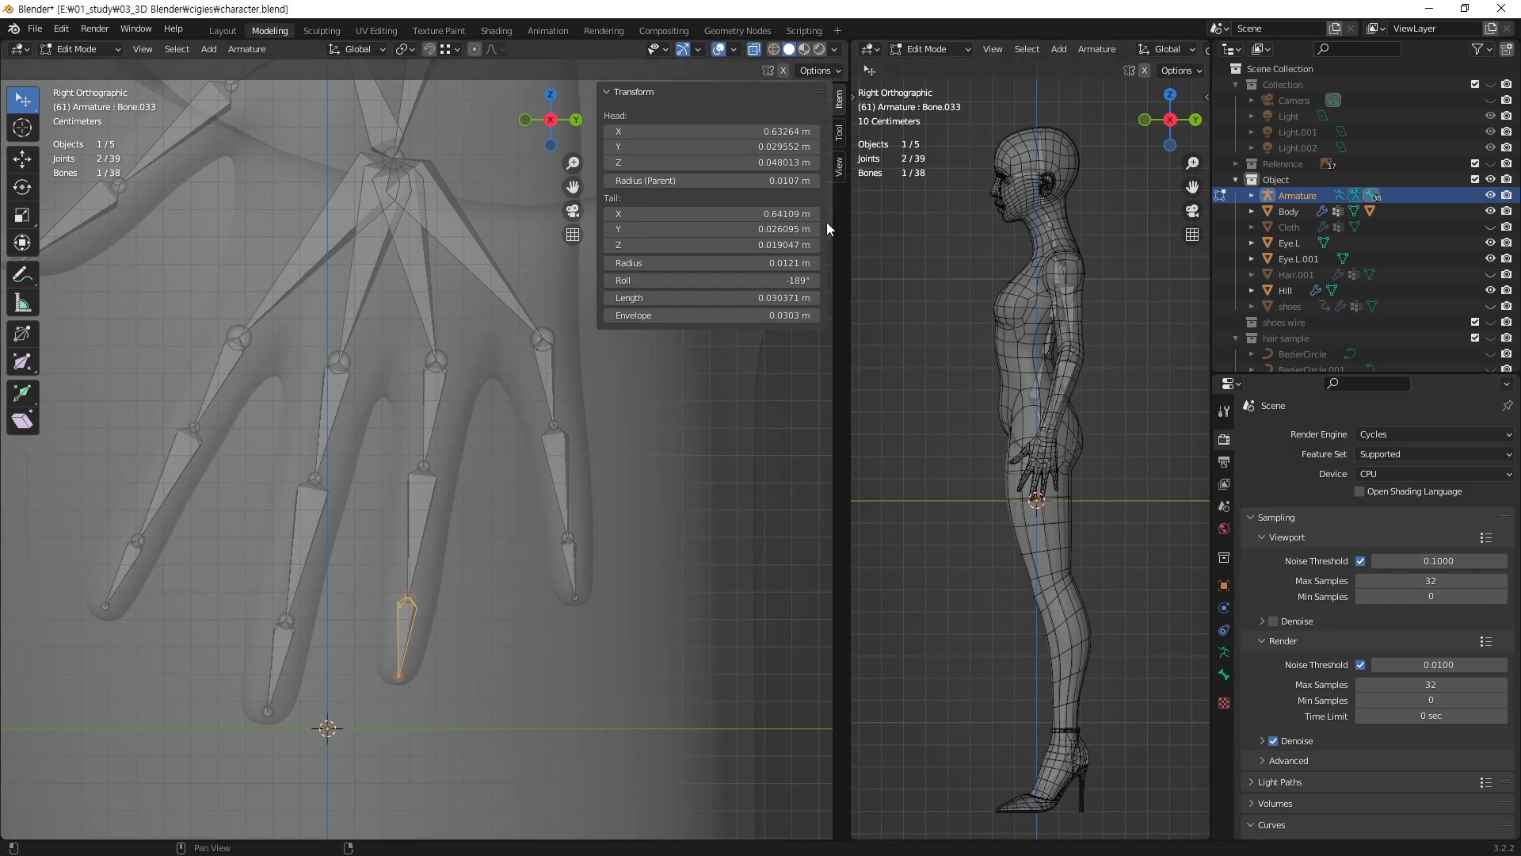
pyautogui.click(790, 280)
pyautogui.press('BackSpace')
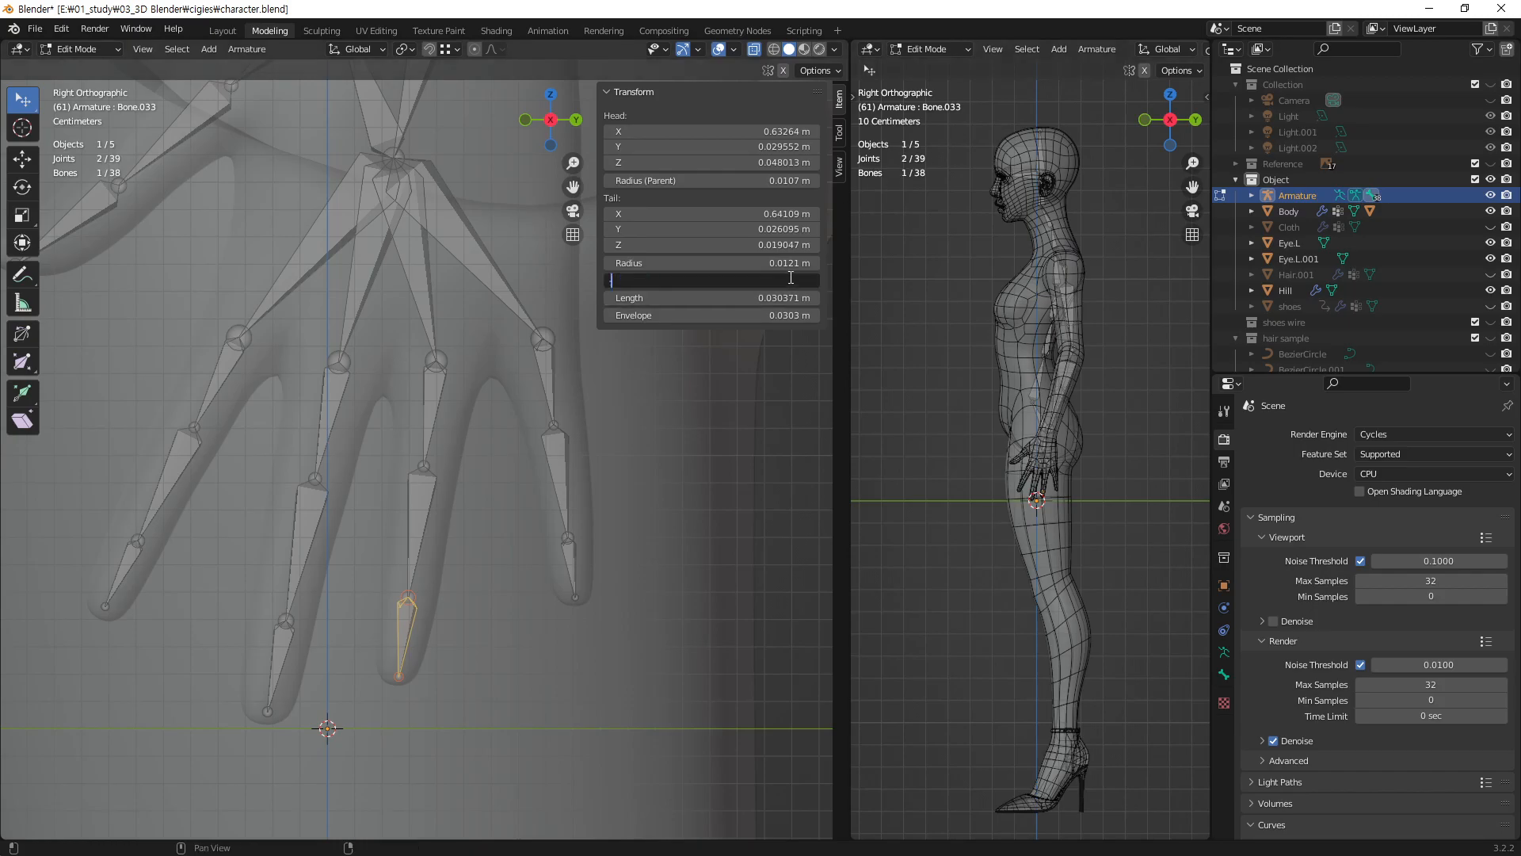
pyautogui.write('-198')
pyautogui.press('Return')
# - Set the roll of the little finger's base bone and middle bone to -191° each
pyautogui.click(546, 379)
pyautogui.moveTo(712, 280); pyautogui.dragTo(701, 280)
pyautogui.click(712, 298)
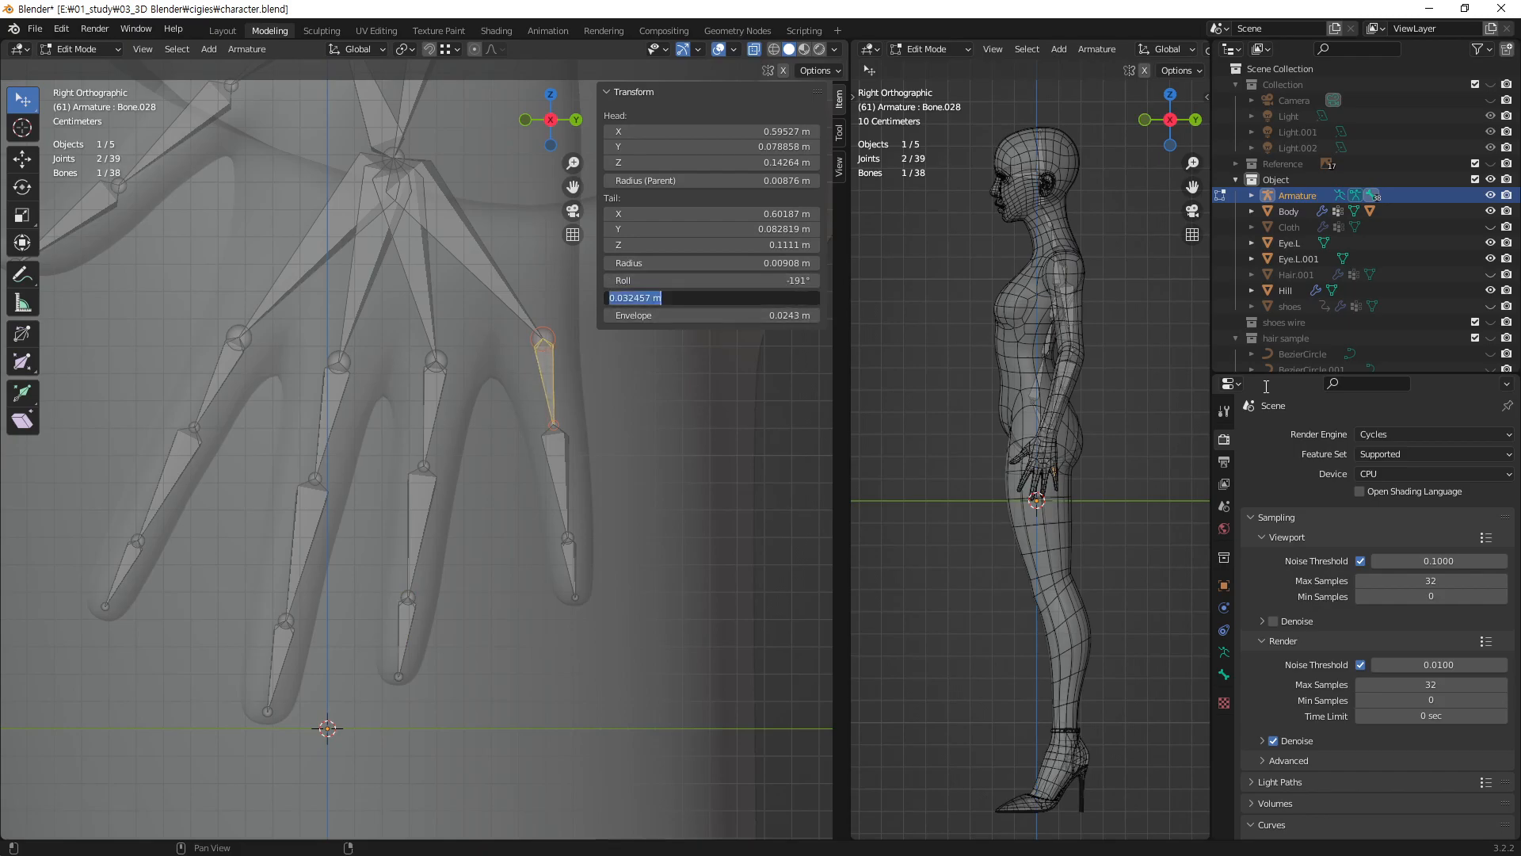
pyautogui.click(561, 464)
pyautogui.click(561, 462)
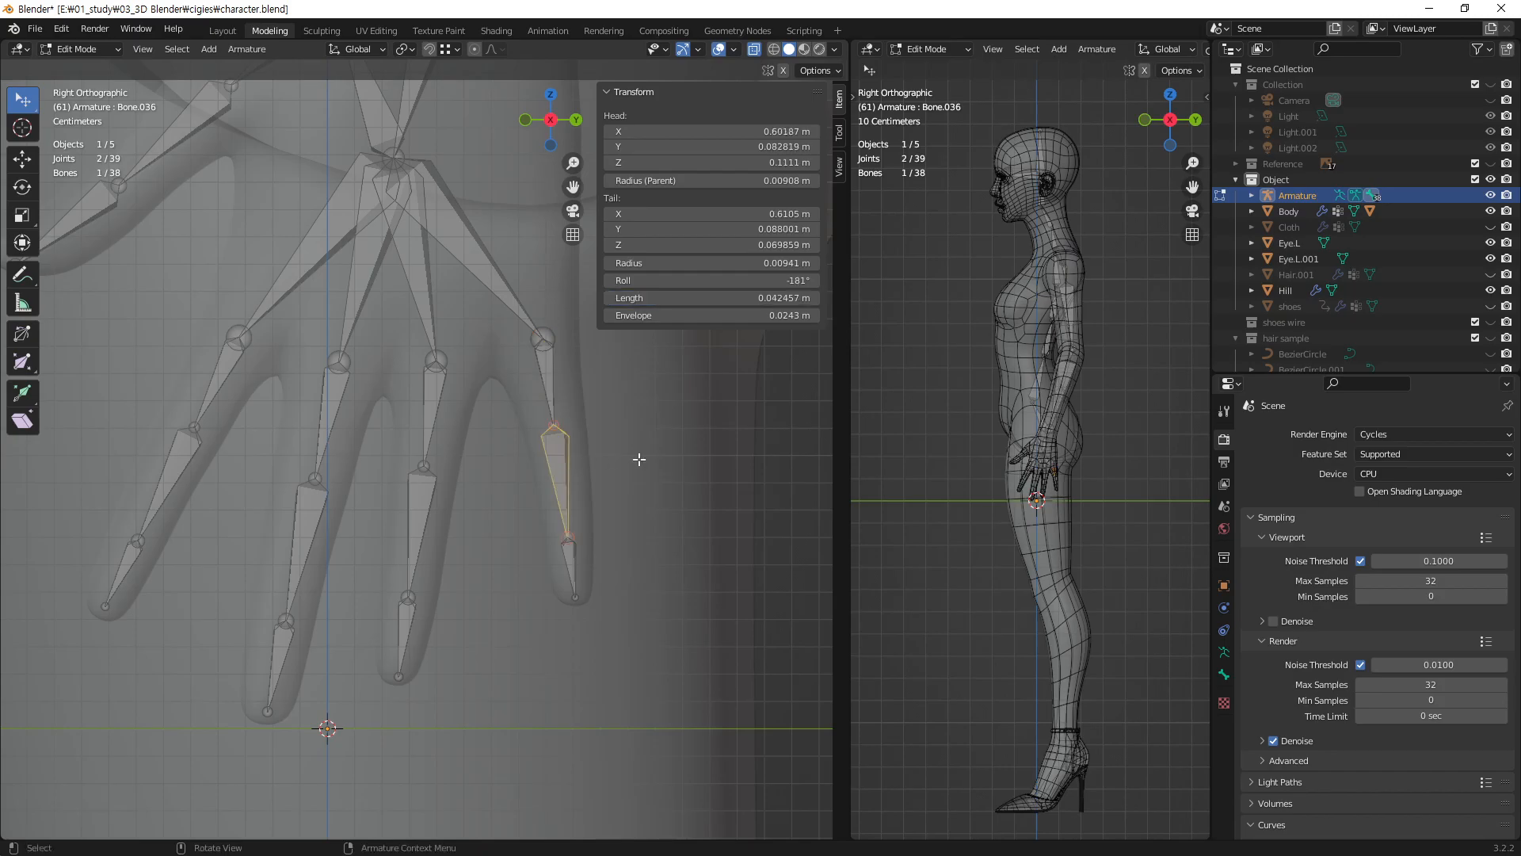
pyautogui.click(812, 281)
pyautogui.write('-191')
pyautogui.press('Return')
# - Set the roll of the little finger's tip bone to -191°
pyautogui.click(573, 567)
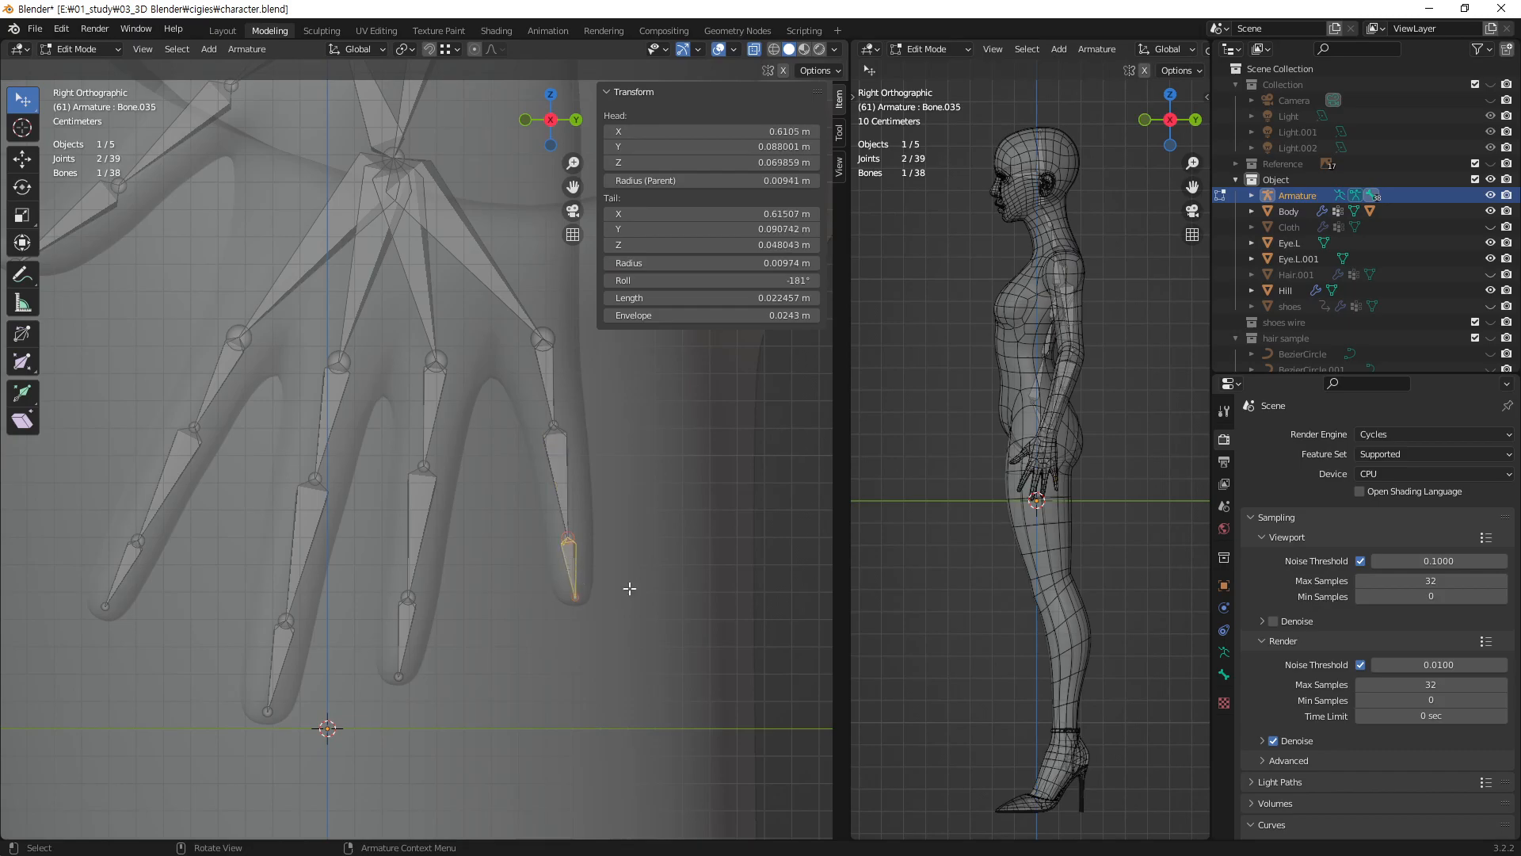
pyautogui.click(812, 281)
pyautogui.press('BackSpace')
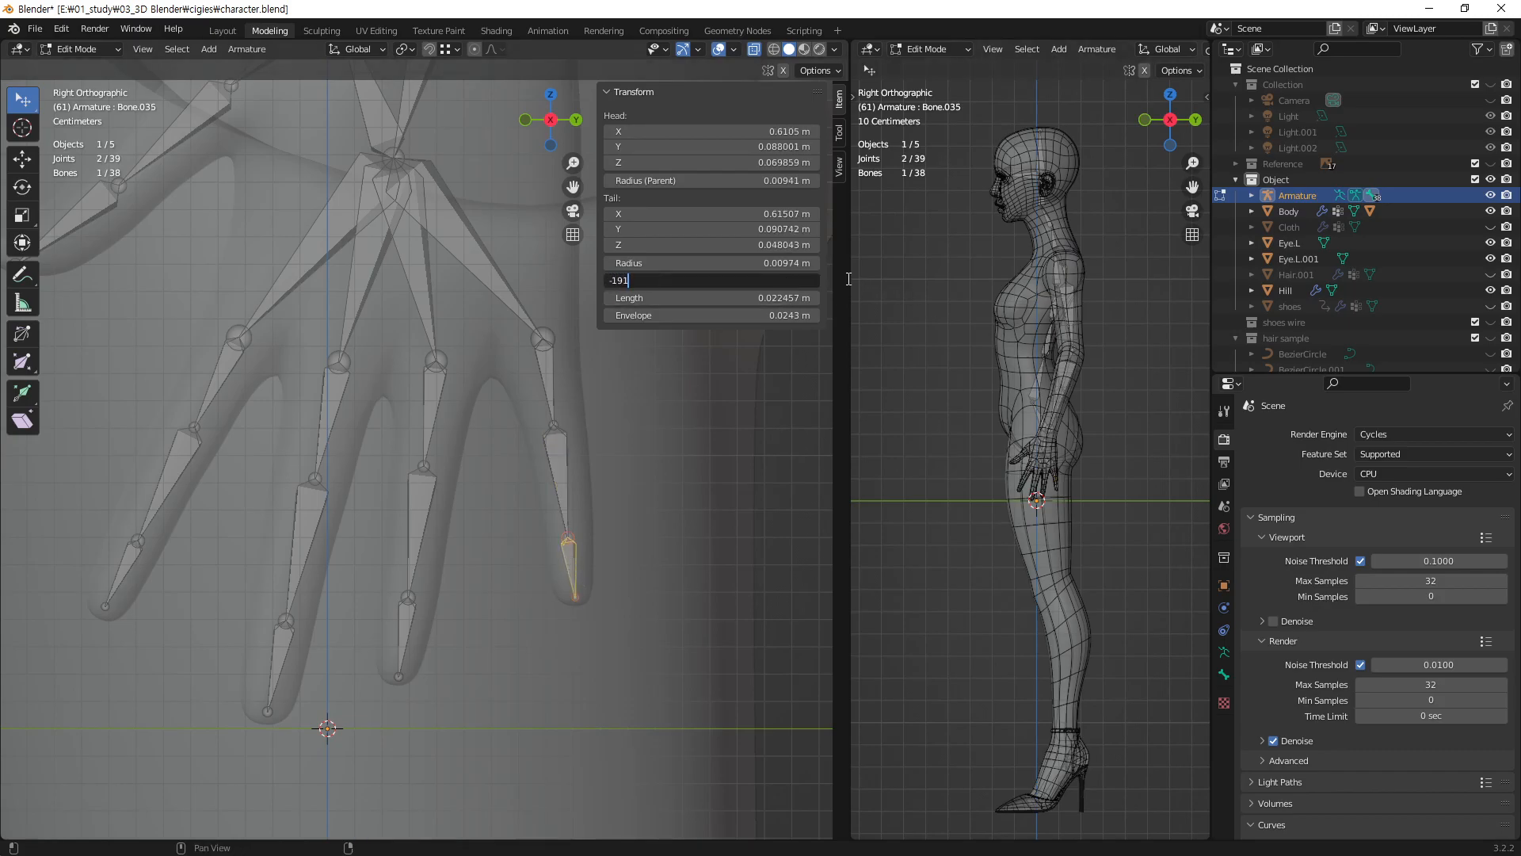
pyautogui.press('Return')
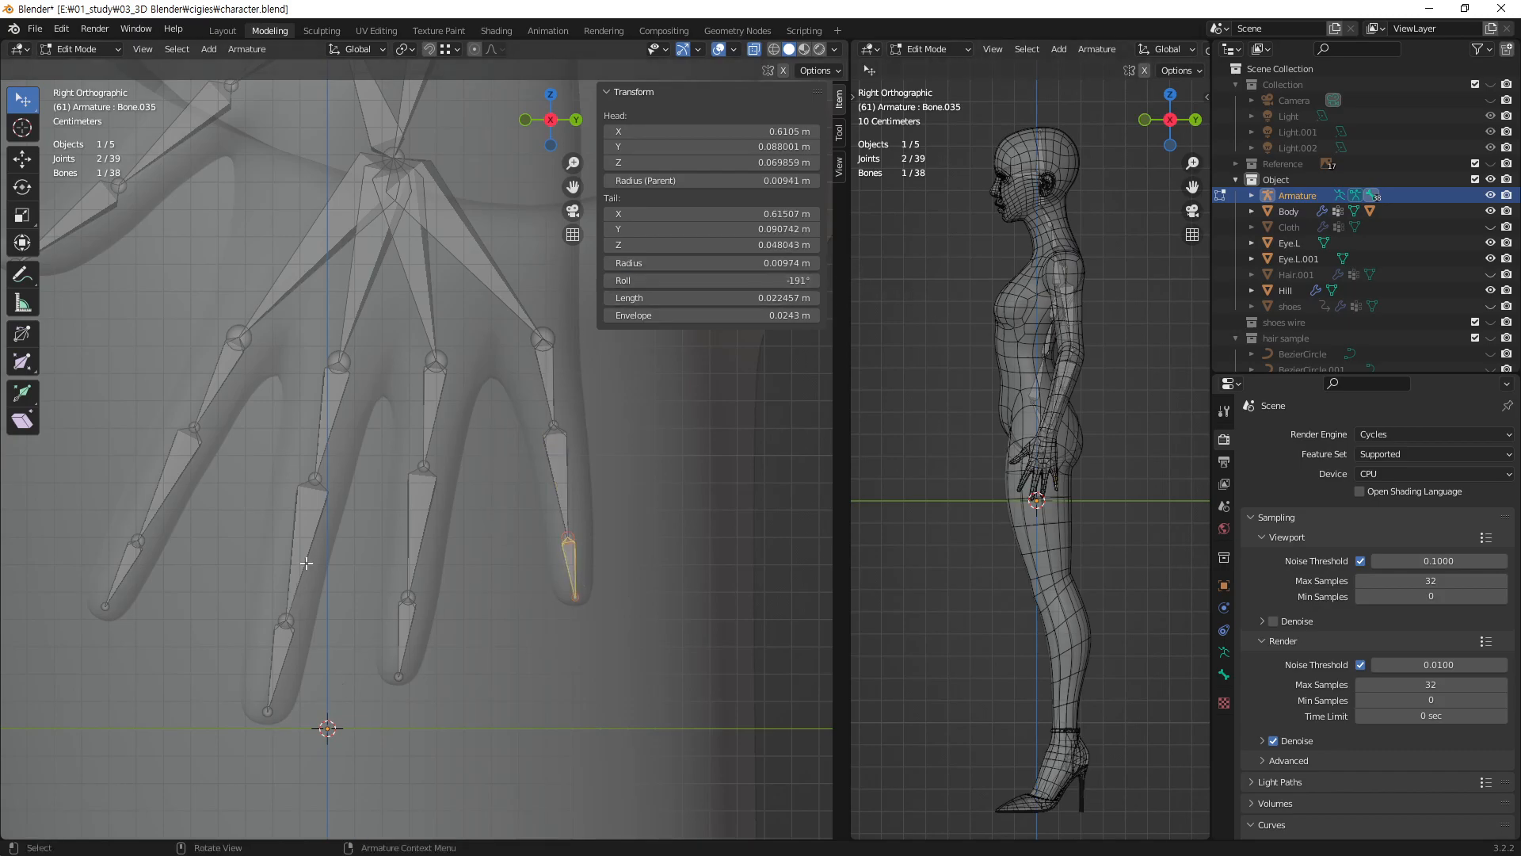
# - Try a roll of -187° on the thumb's base bone, matching the thumb's middle bone
pyautogui.click(328, 414)
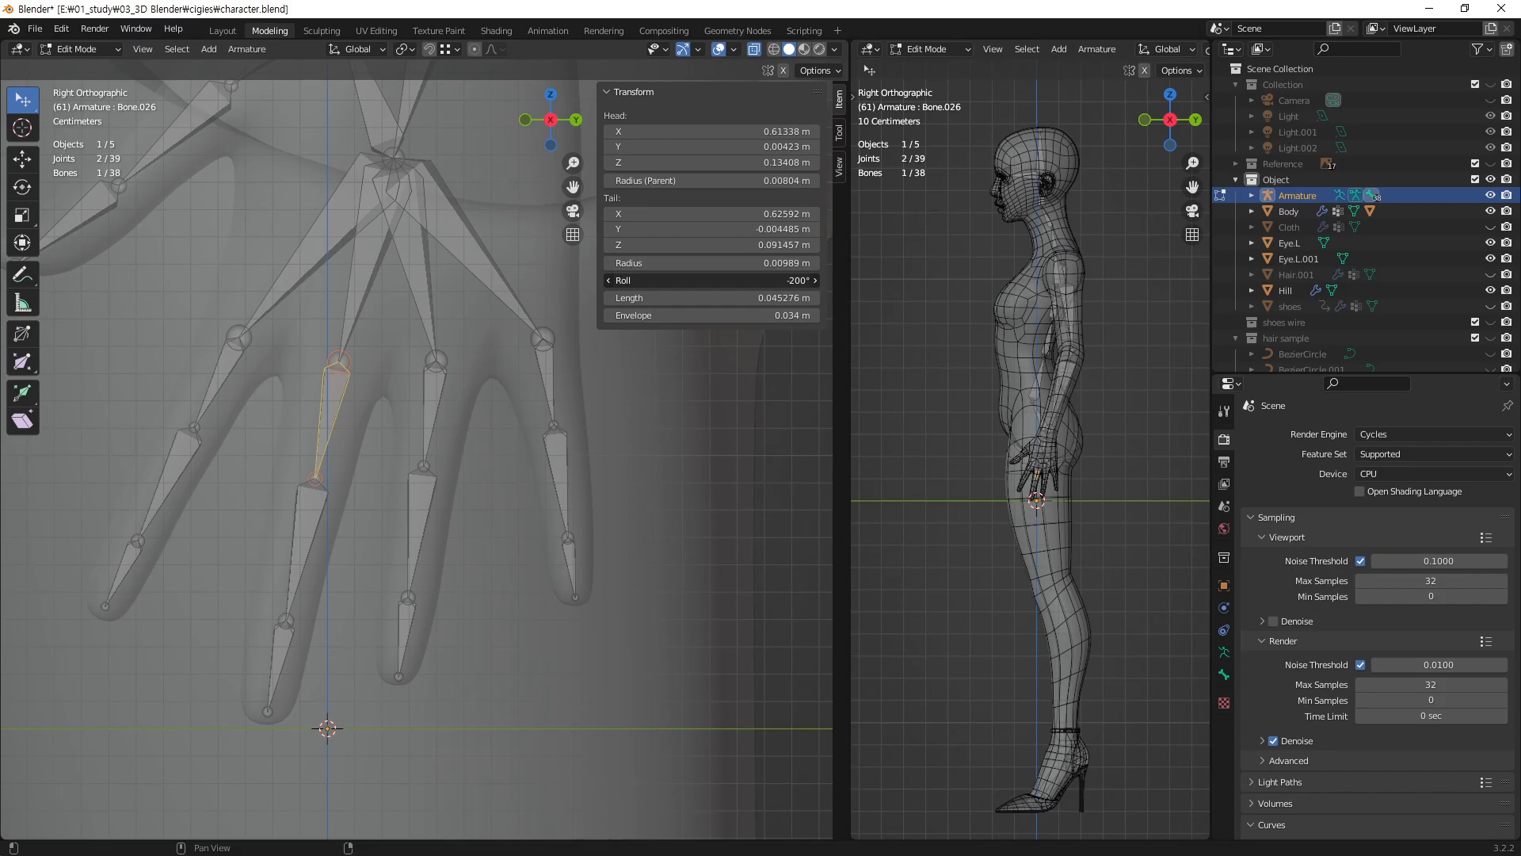
pyautogui.click(746, 530)
pyautogui.scroll(-1, 476, 381)
pyautogui.keyDown('shift'); pyautogui.moveTo(370, 314); pyautogui.dragTo(439, 475, button='middle'); pyautogui.keyUp('shift')
pyautogui.click(380, 256)
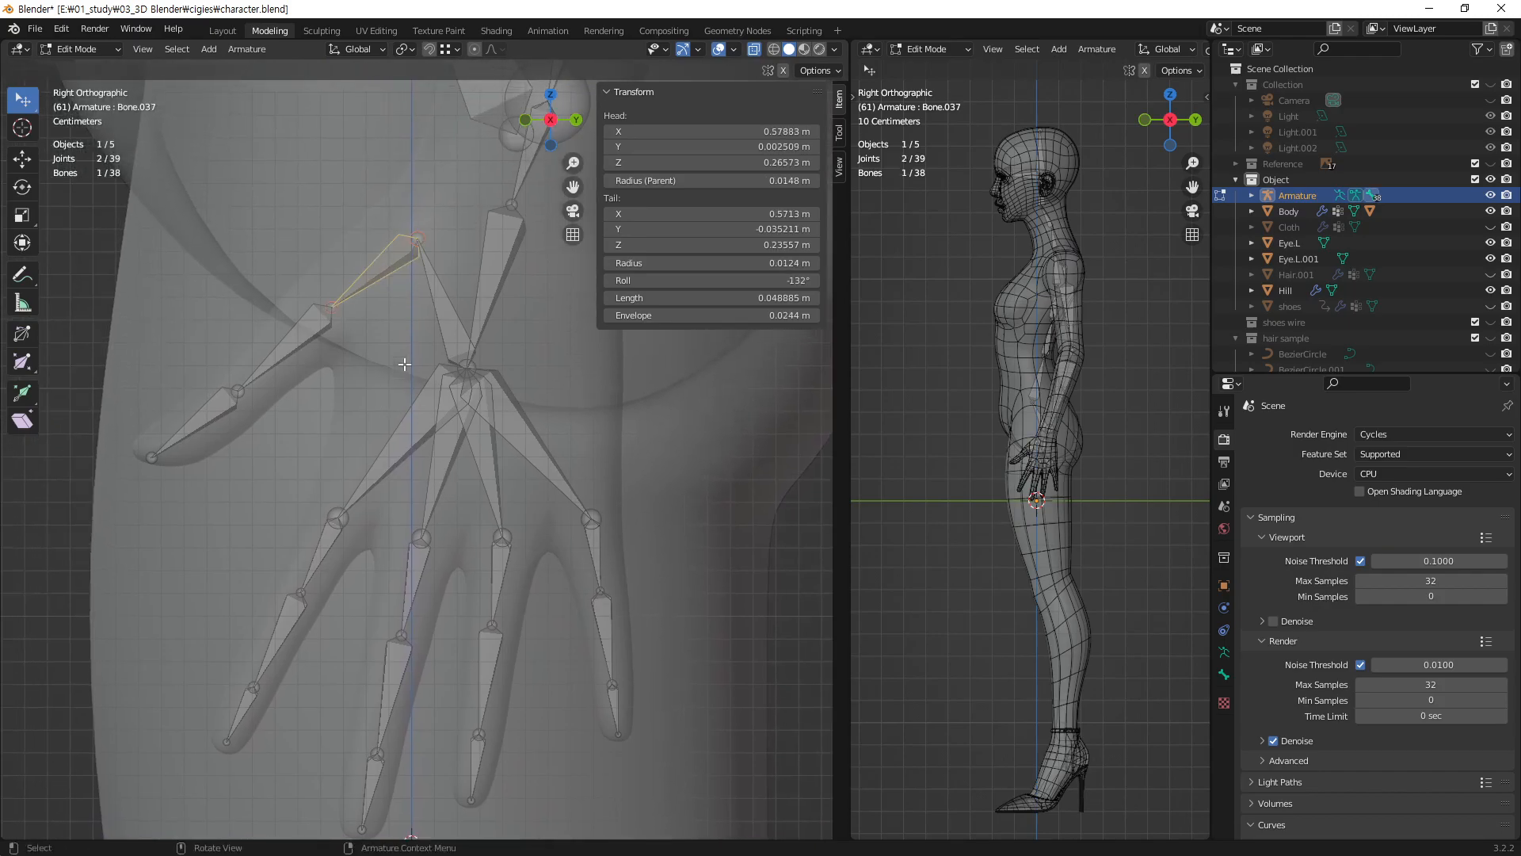
pyautogui.click(302, 336)
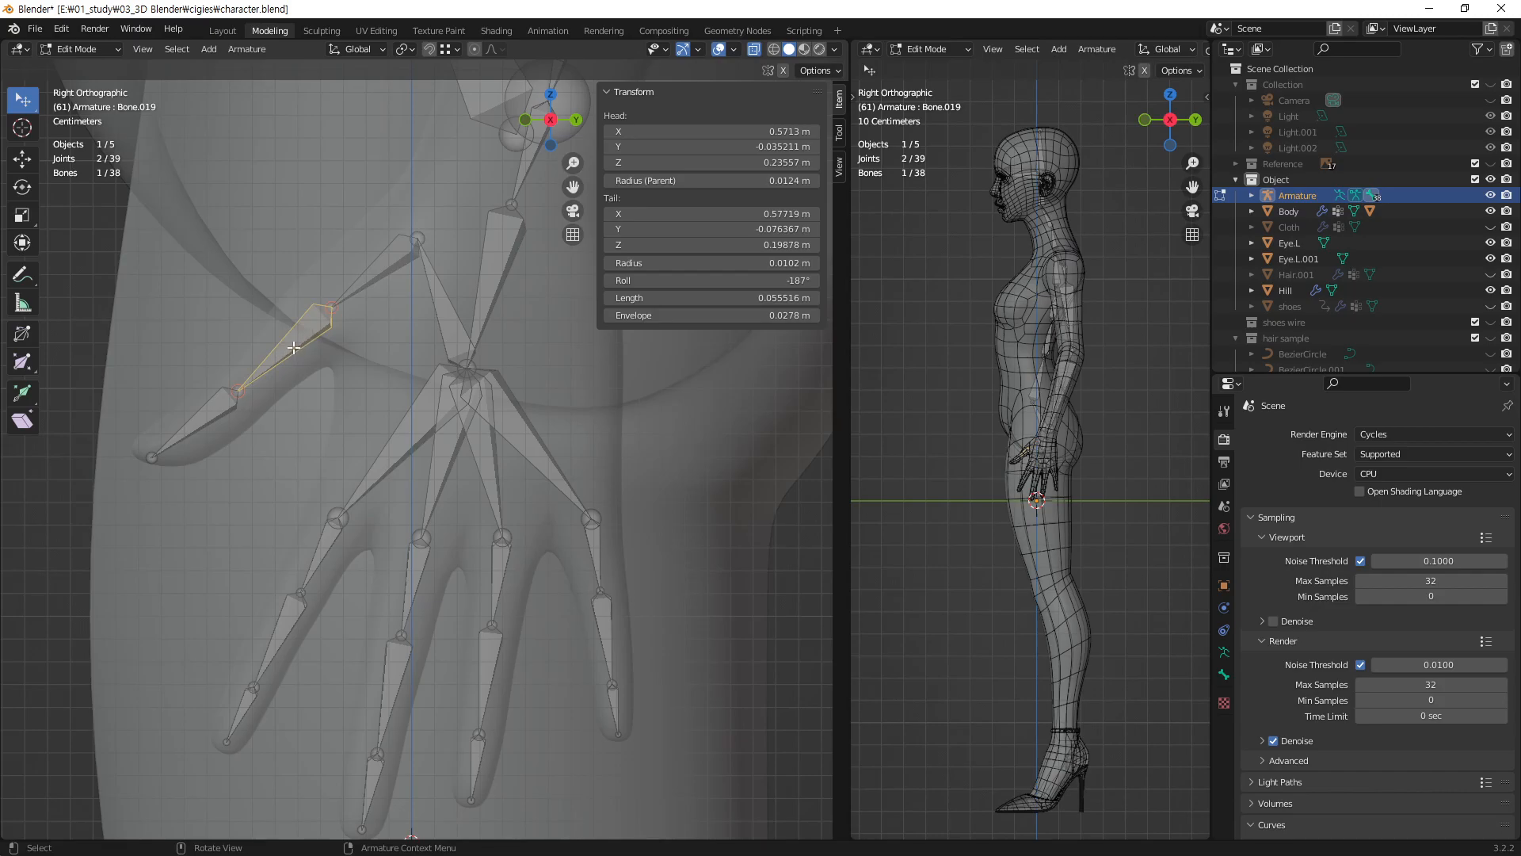
pyautogui.click(387, 256)
pyautogui.click(791, 282)
pyautogui.press('BackSpace')
pyautogui.write('-187')
pyautogui.press('Return')
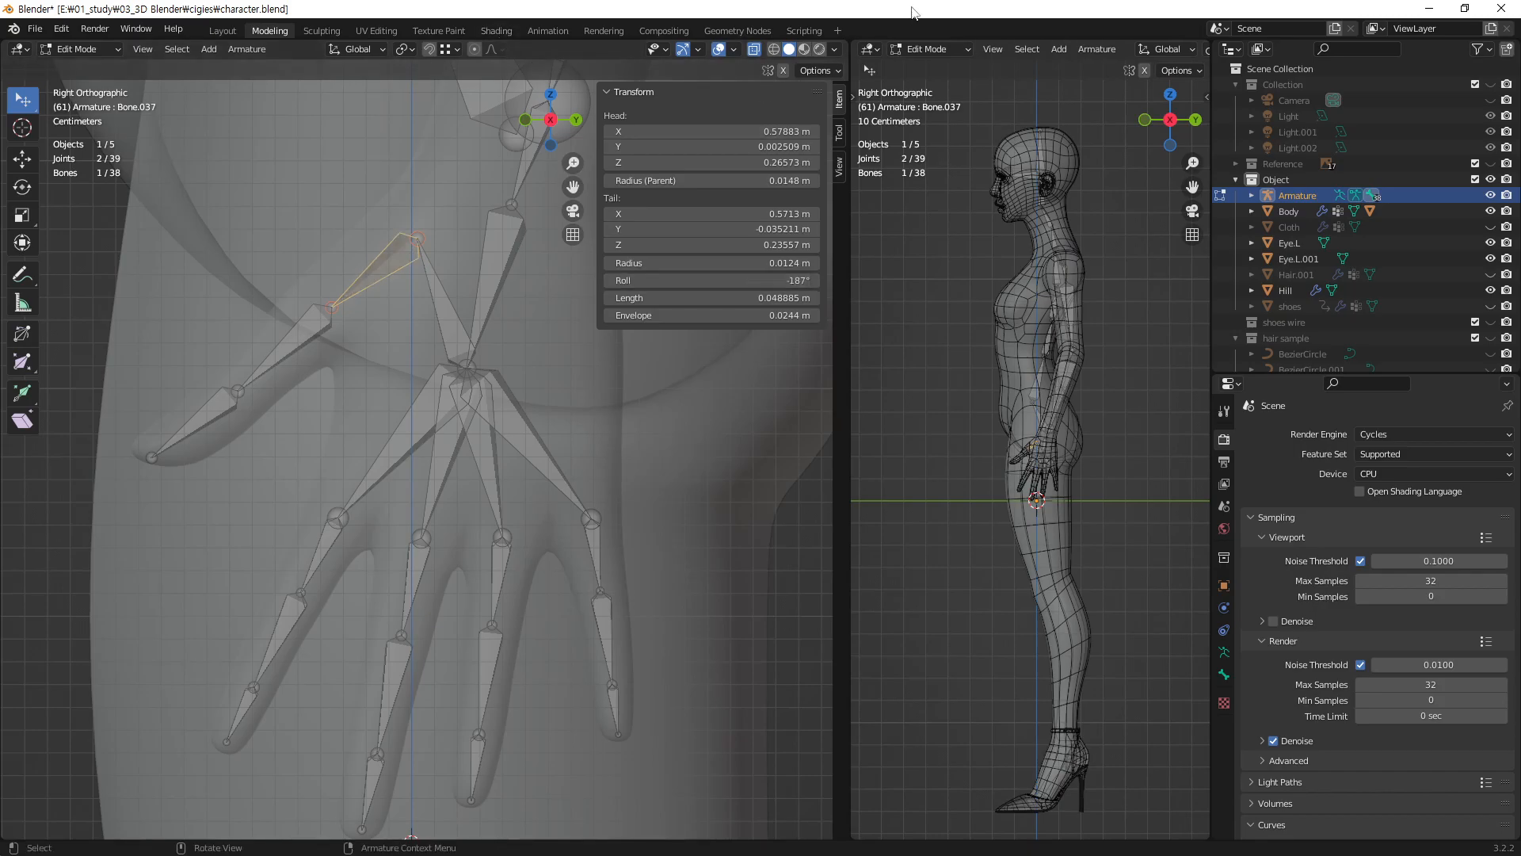
# - Adjust the thumb bones' roll, giving the base bone -155° and the middle bone about -196°, and fine-tune the tip bone
pyautogui.moveTo(797, 281); pyautogui.dragTo(788, 281)
pyautogui.click(326, 325)
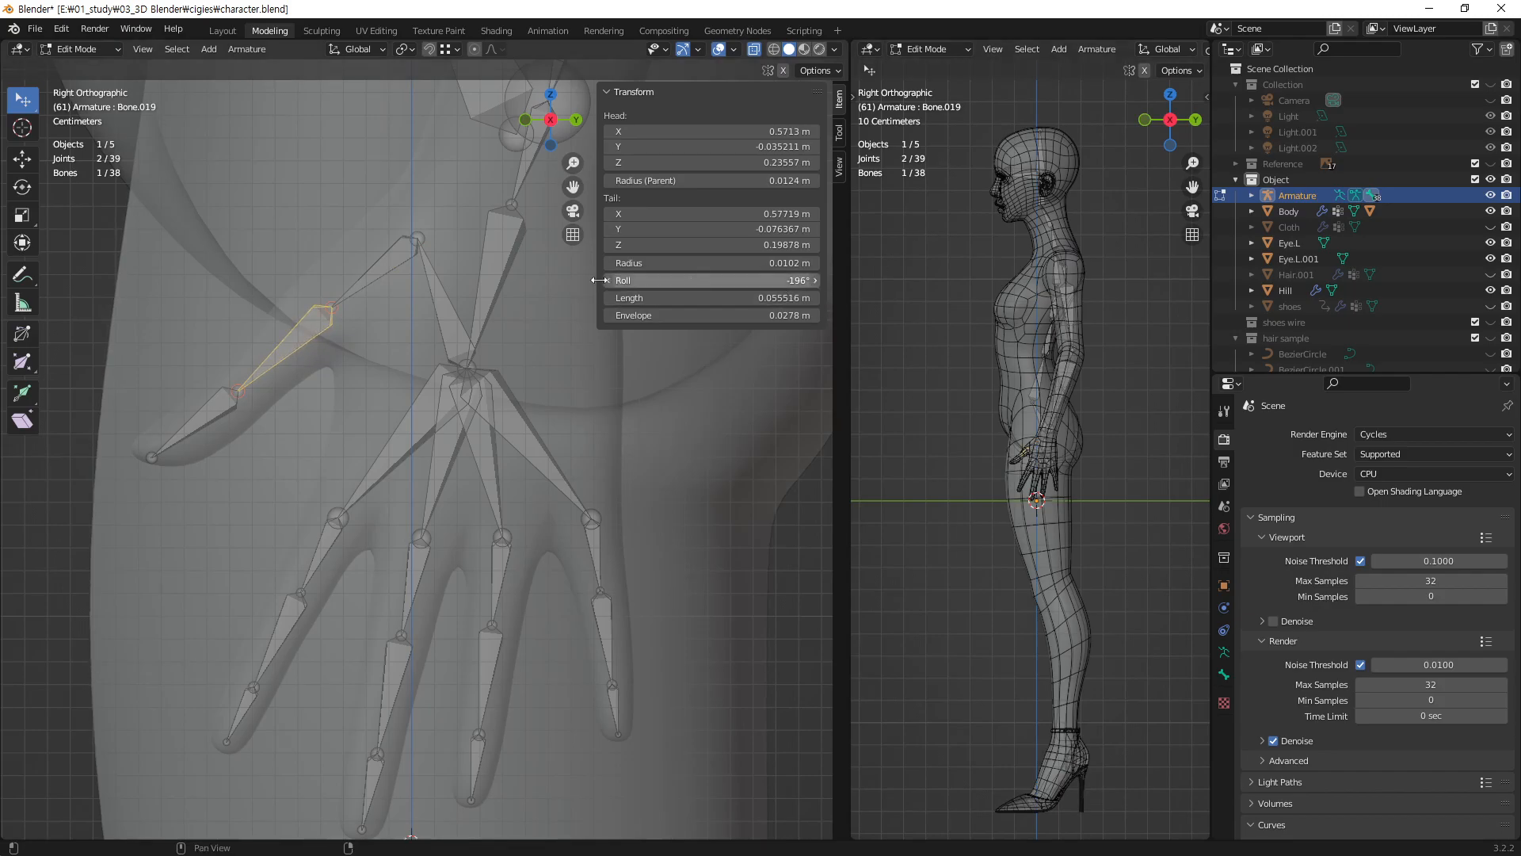
pyautogui.click(193, 405)
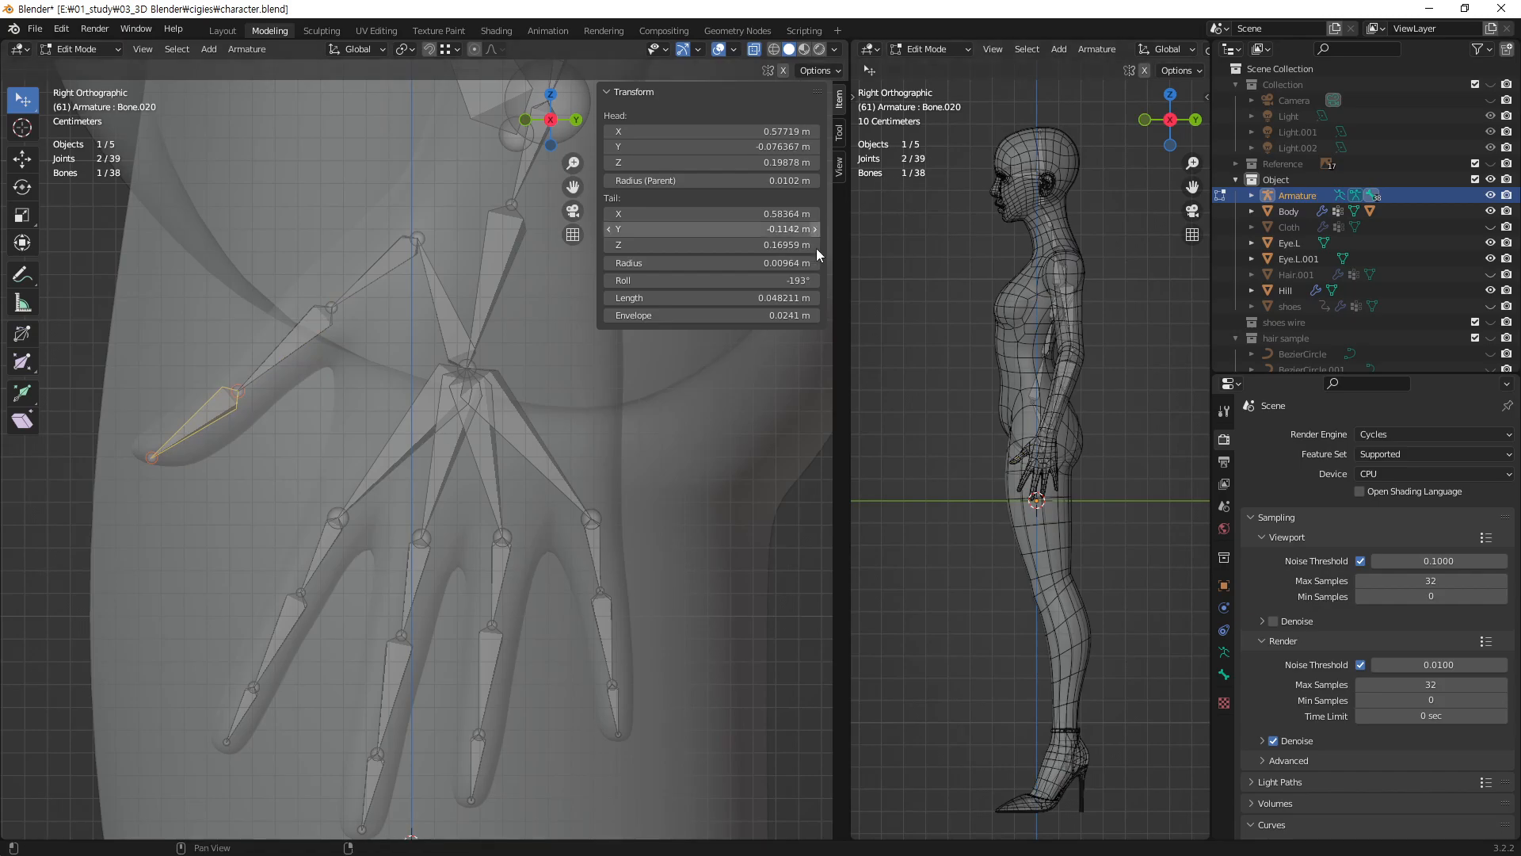
pyautogui.moveTo(793, 280); pyautogui.dragTo(787, 280)
# - Switch the armature to Pose Mode and bend the thumb's base bone to a Z rotation of -0.4
pyautogui.click(387, 262)
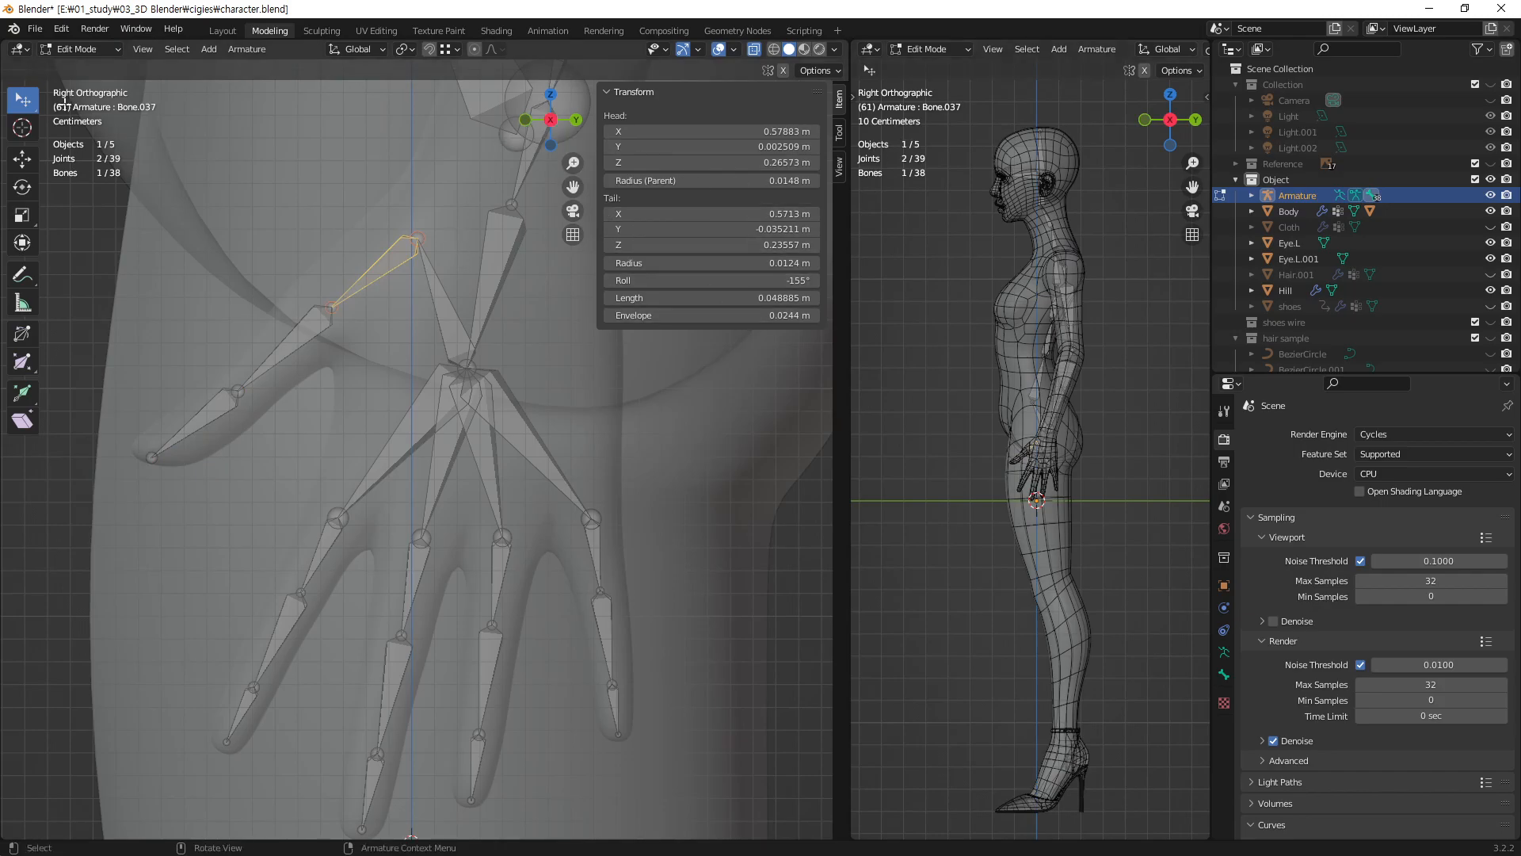
pyautogui.click(80, 50)
pyautogui.click(83, 106)
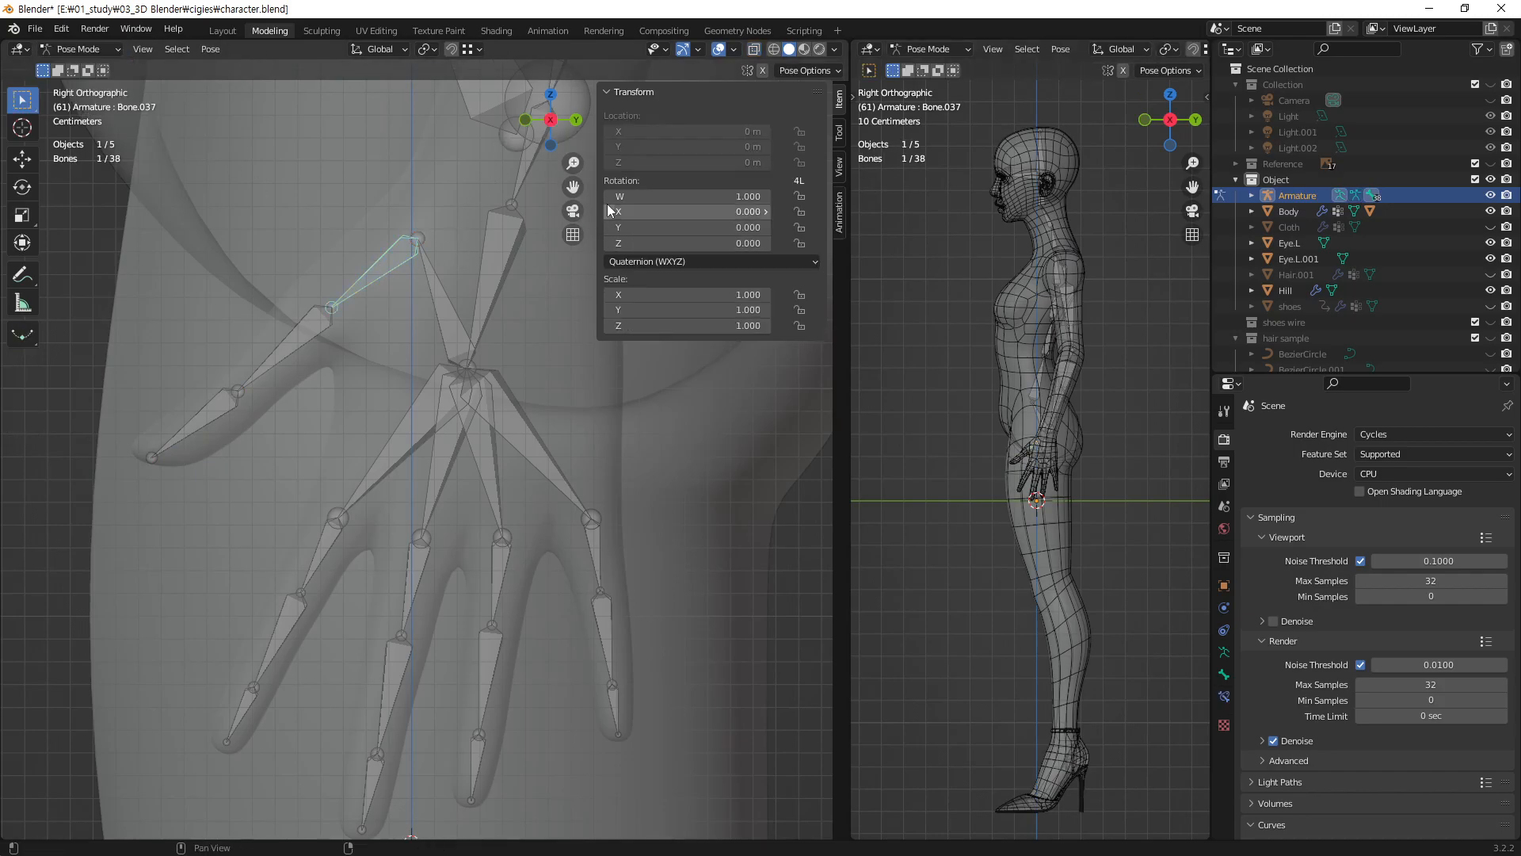
pyautogui.click(610, 243)
pyautogui.click(609, 244)
pyautogui.click(609, 244)
pyautogui.click(609, 243)
pyautogui.moveTo(349, 273); pyautogui.dragTo(540, 296, button='middle')
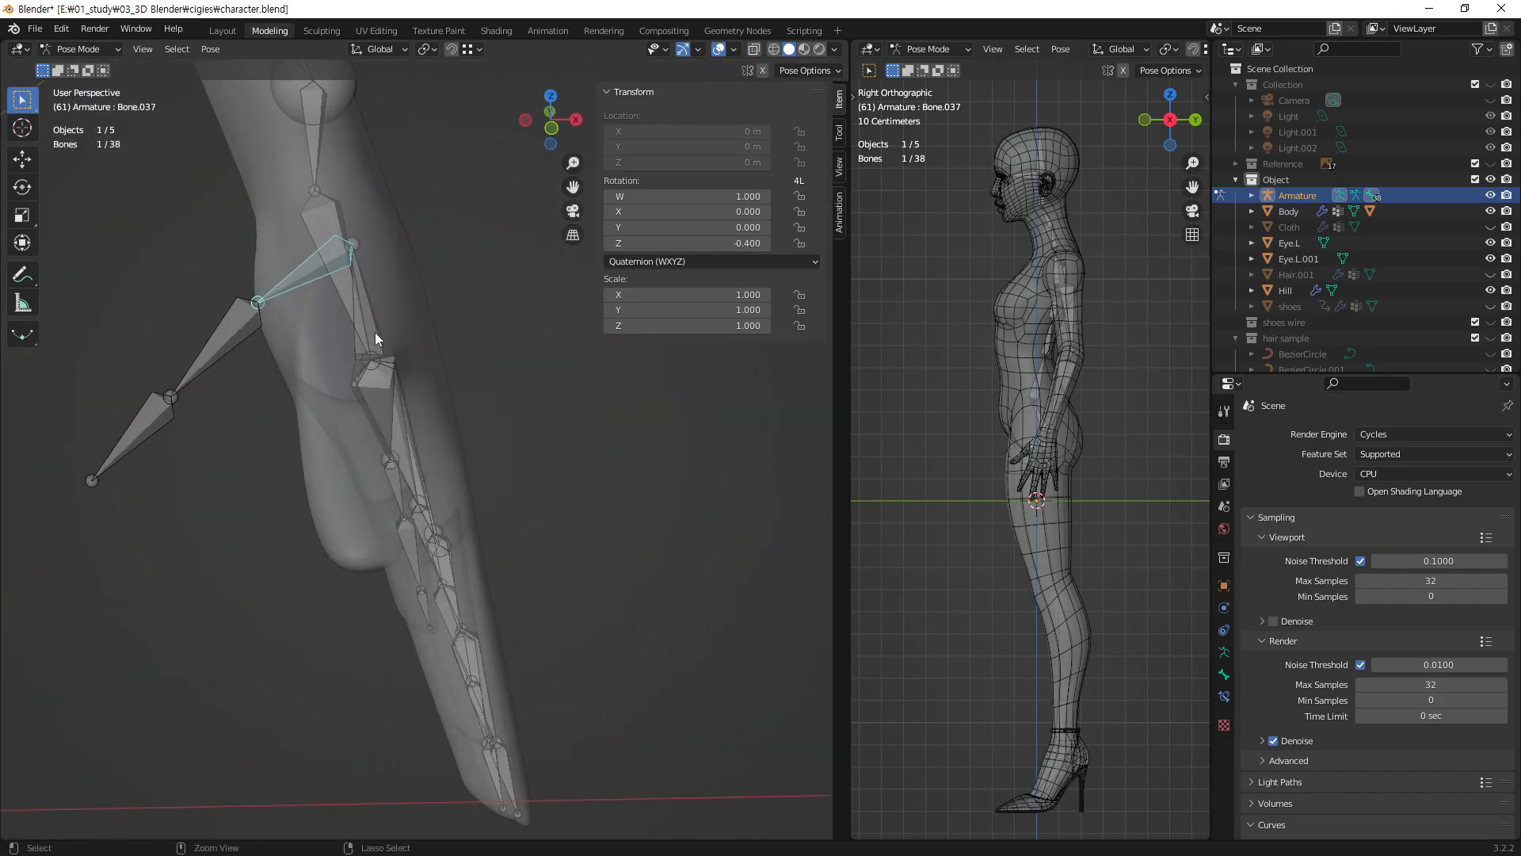
# - Undo the Z rotation changes on the thumb's base bone
pyautogui.hotkey('ctrl', 'z')
pyautogui.hotkey('ctrl', 'z')
pyautogui.hotkey('ctrl', 'z')
pyautogui.hotkey('ctrl', 'z')
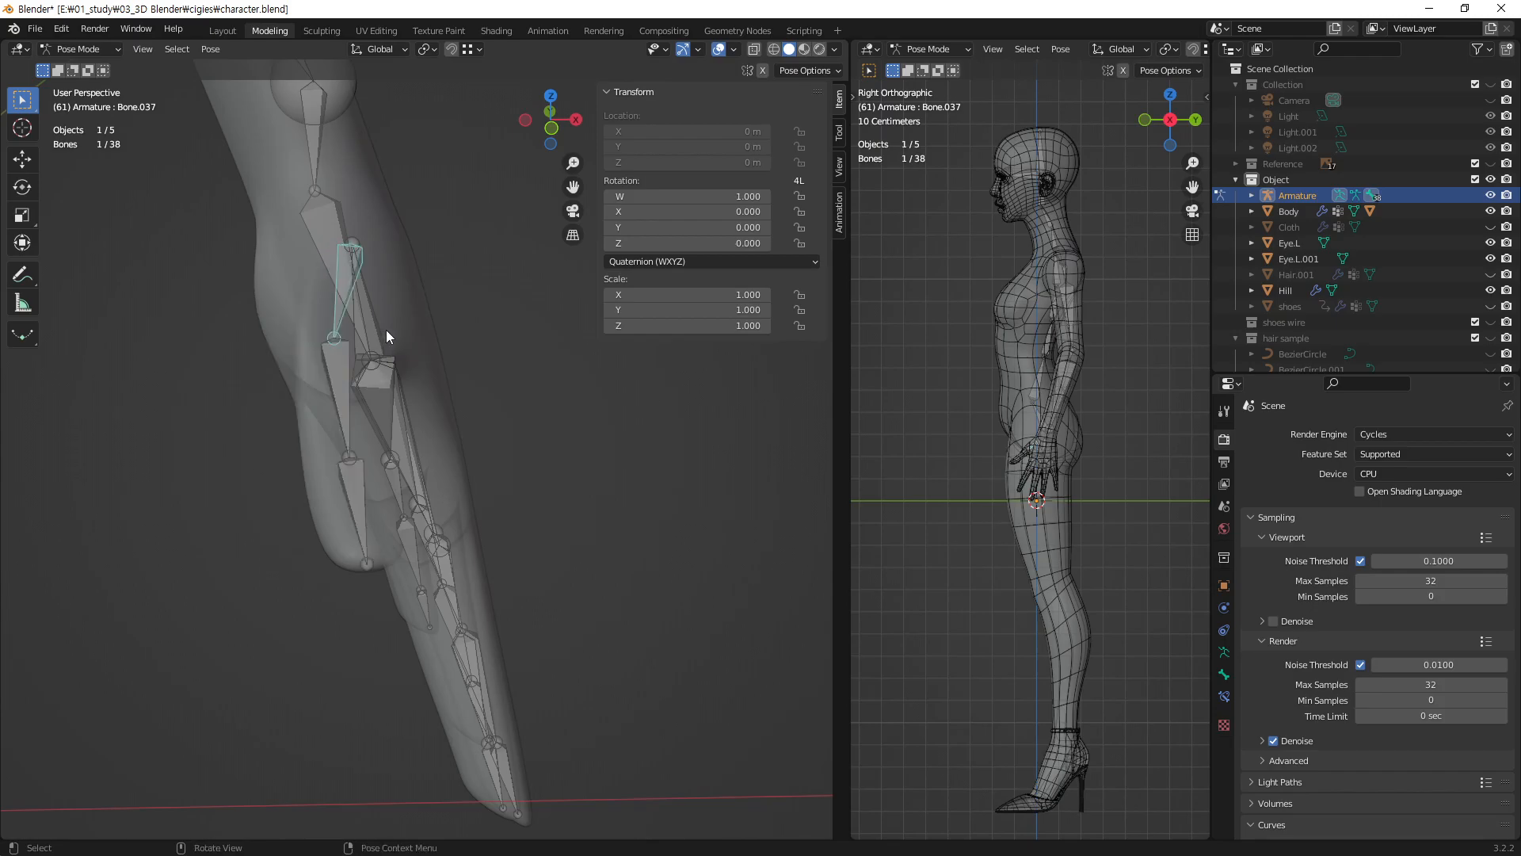
pyautogui.moveTo(374, 268); pyautogui.dragTo(406, 269, button='middle')
# - In Edit Mode, move the joint at the head of the thumb's base bone about -0.014 m along the global X axis
pyautogui.click(77, 49)
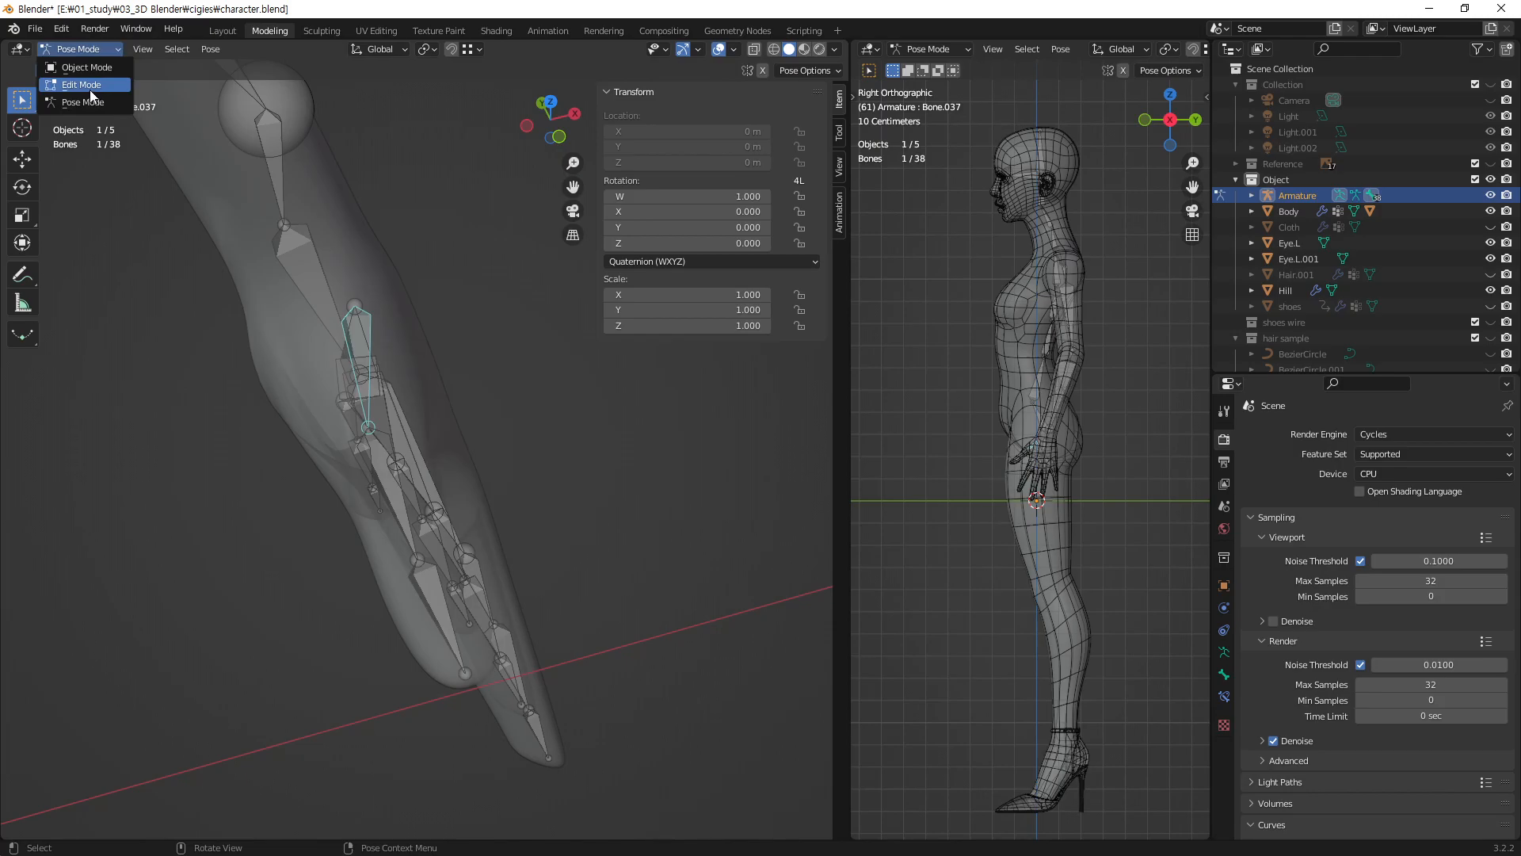
pyautogui.click(89, 91)
pyautogui.click(353, 305)
pyautogui.moveTo(402, 390); pyautogui.dragTo(386, 383, button='middle')
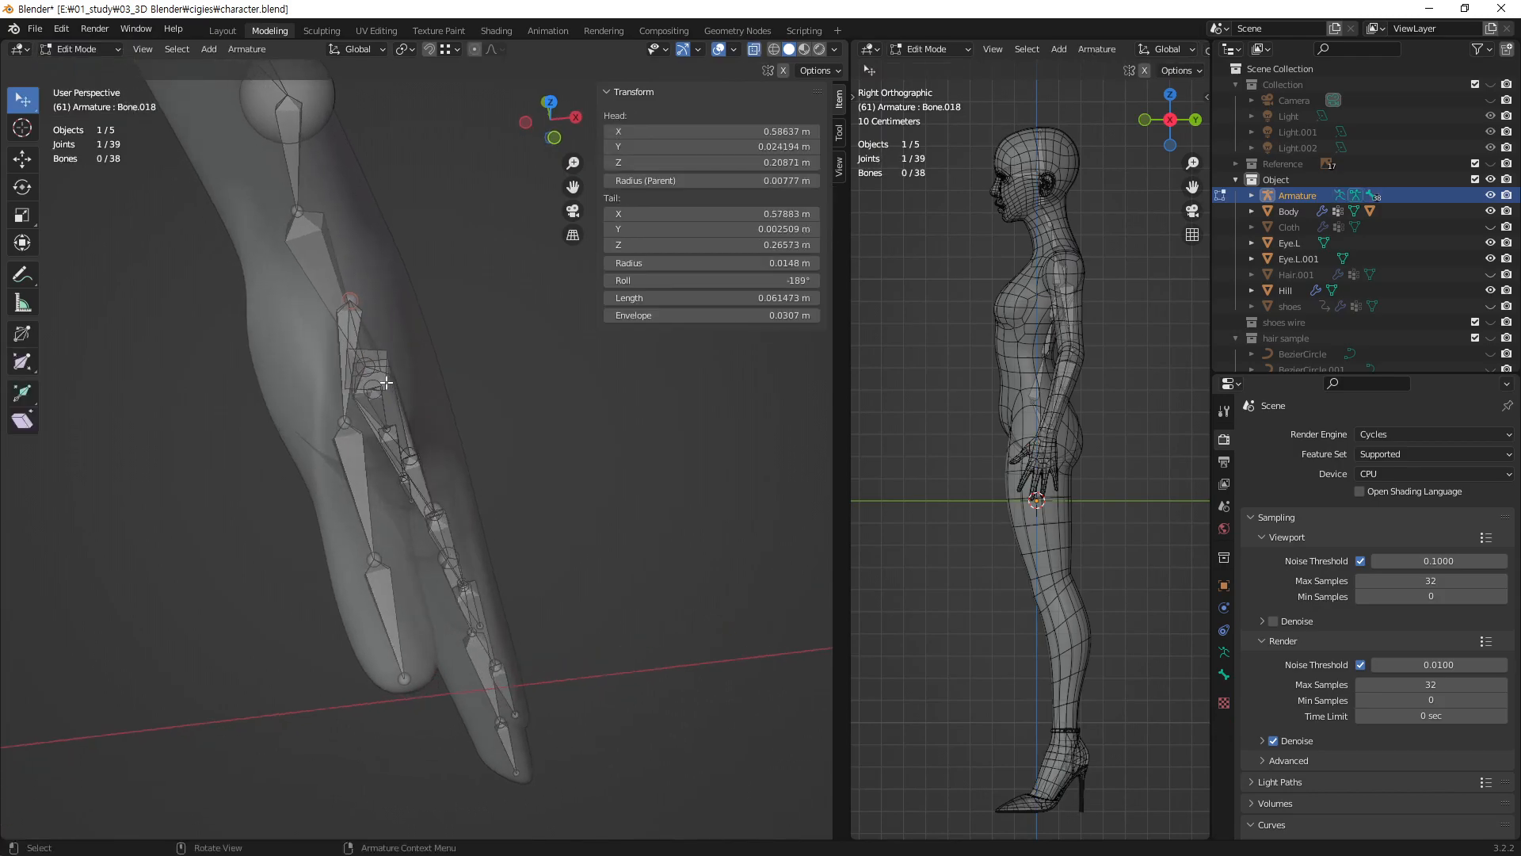
pyautogui.press('g')
pyautogui.press('x')
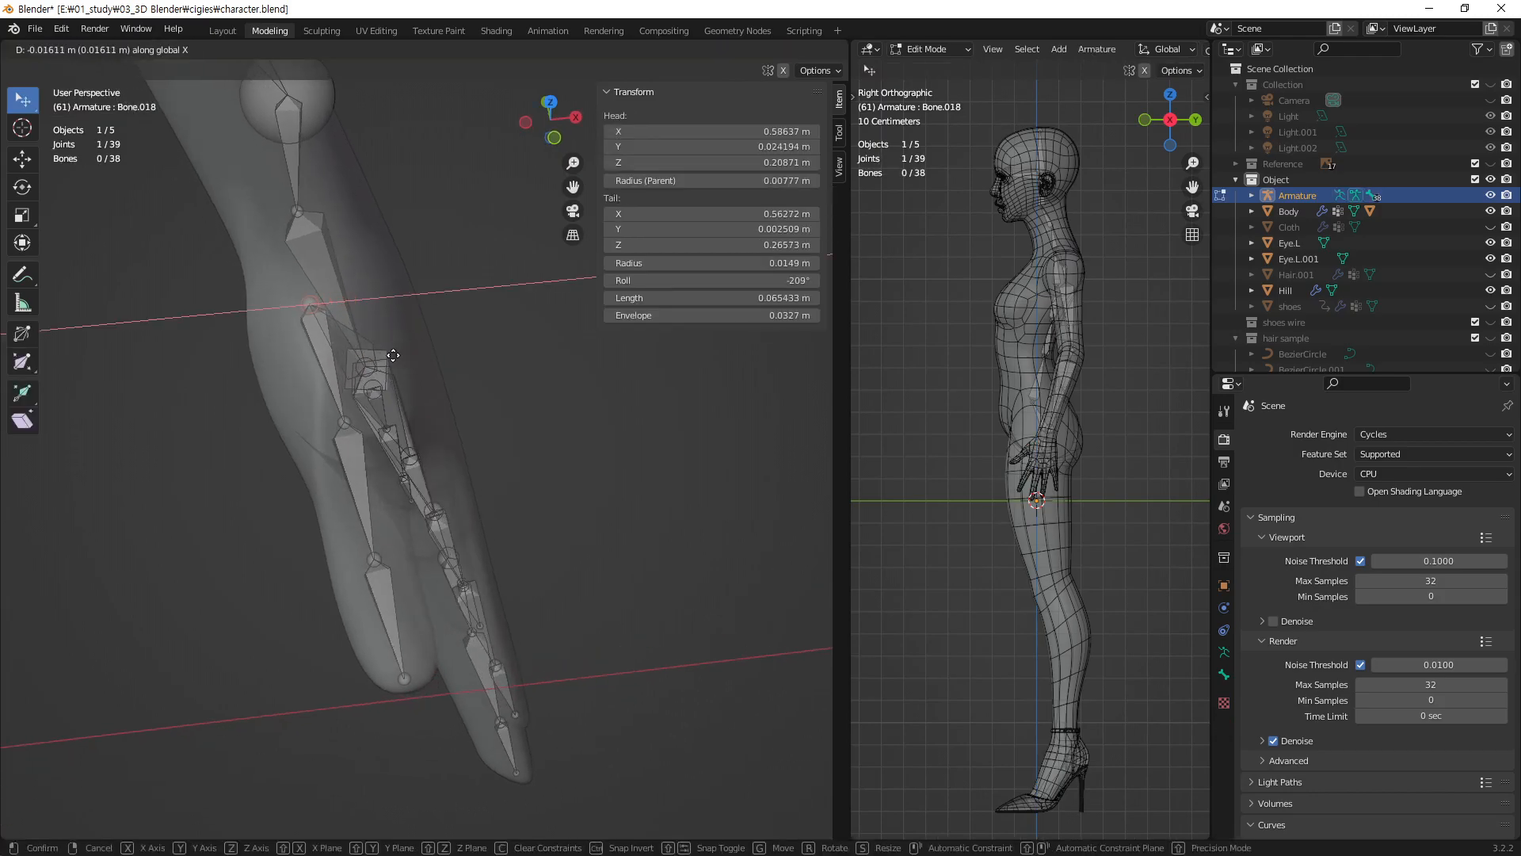
pyautogui.click(398, 358)
# - Return the armature to Pose Mode and bend the thumb's base bone to a Z rotation of -0.3
pyautogui.moveTo(398, 358); pyautogui.dragTo(250, 83, button='middle')
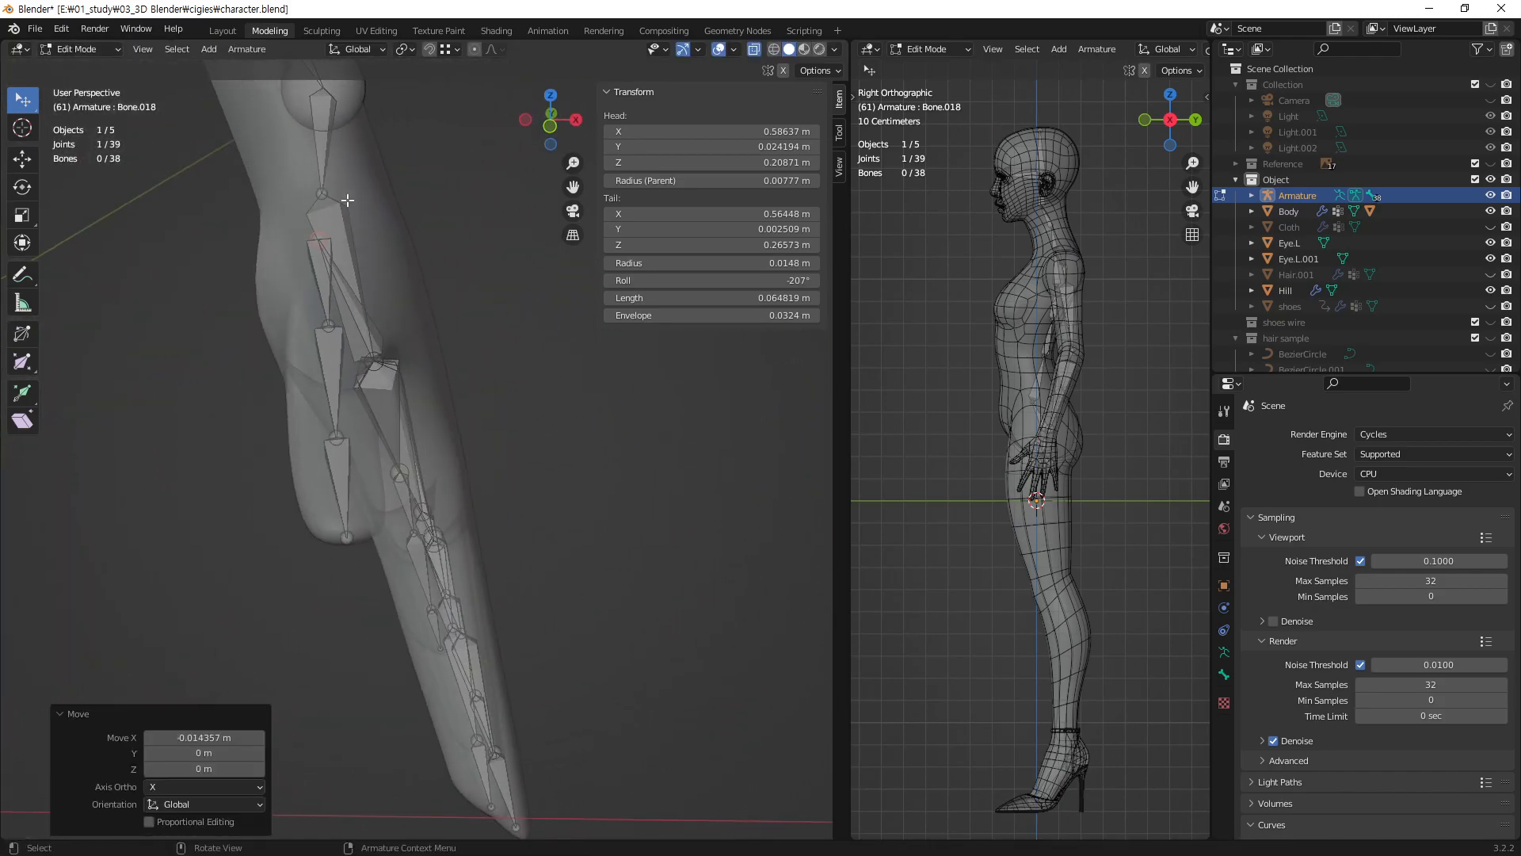
pyautogui.press('Tab')
pyautogui.press('Tab')
pyautogui.click(83, 49)
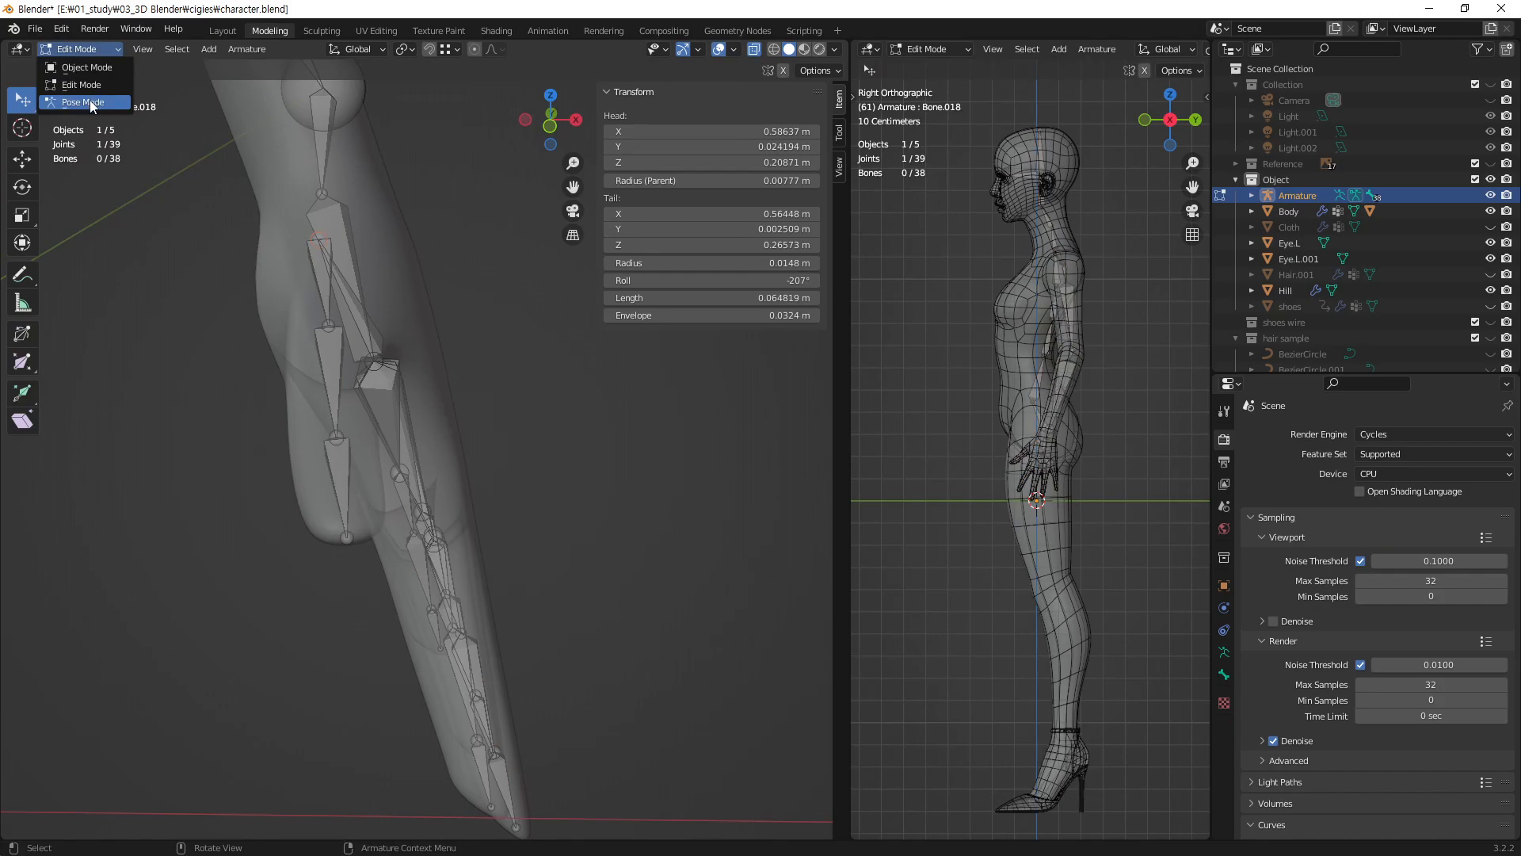
pyautogui.click(89, 100)
pyautogui.moveTo(290, 231); pyautogui.dragTo(468, 317, button='middle')
pyautogui.click(324, 274)
pyautogui.click(615, 243)
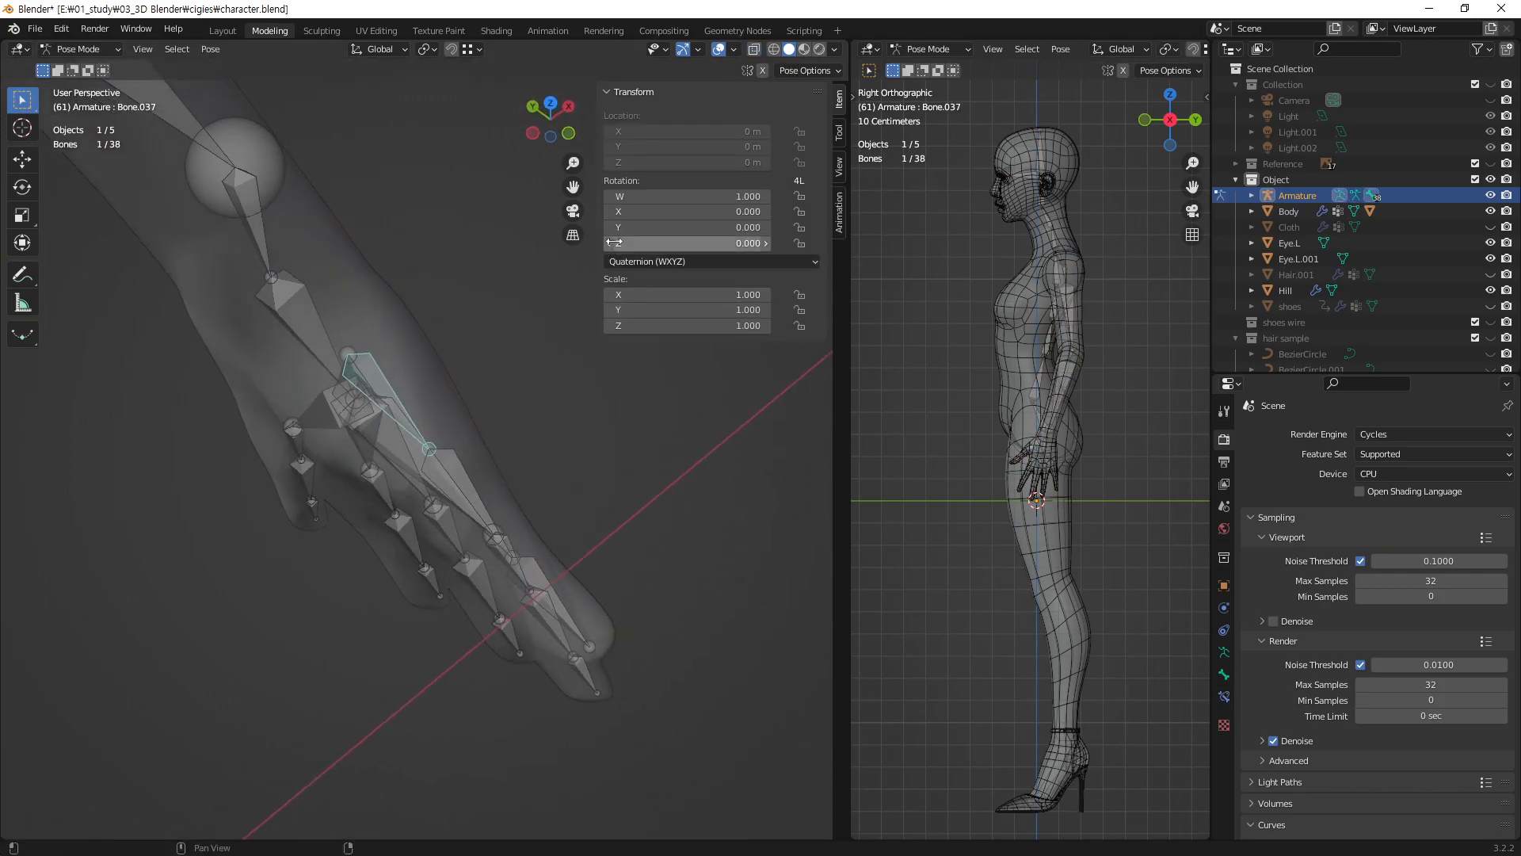
pyautogui.write('-0.3')
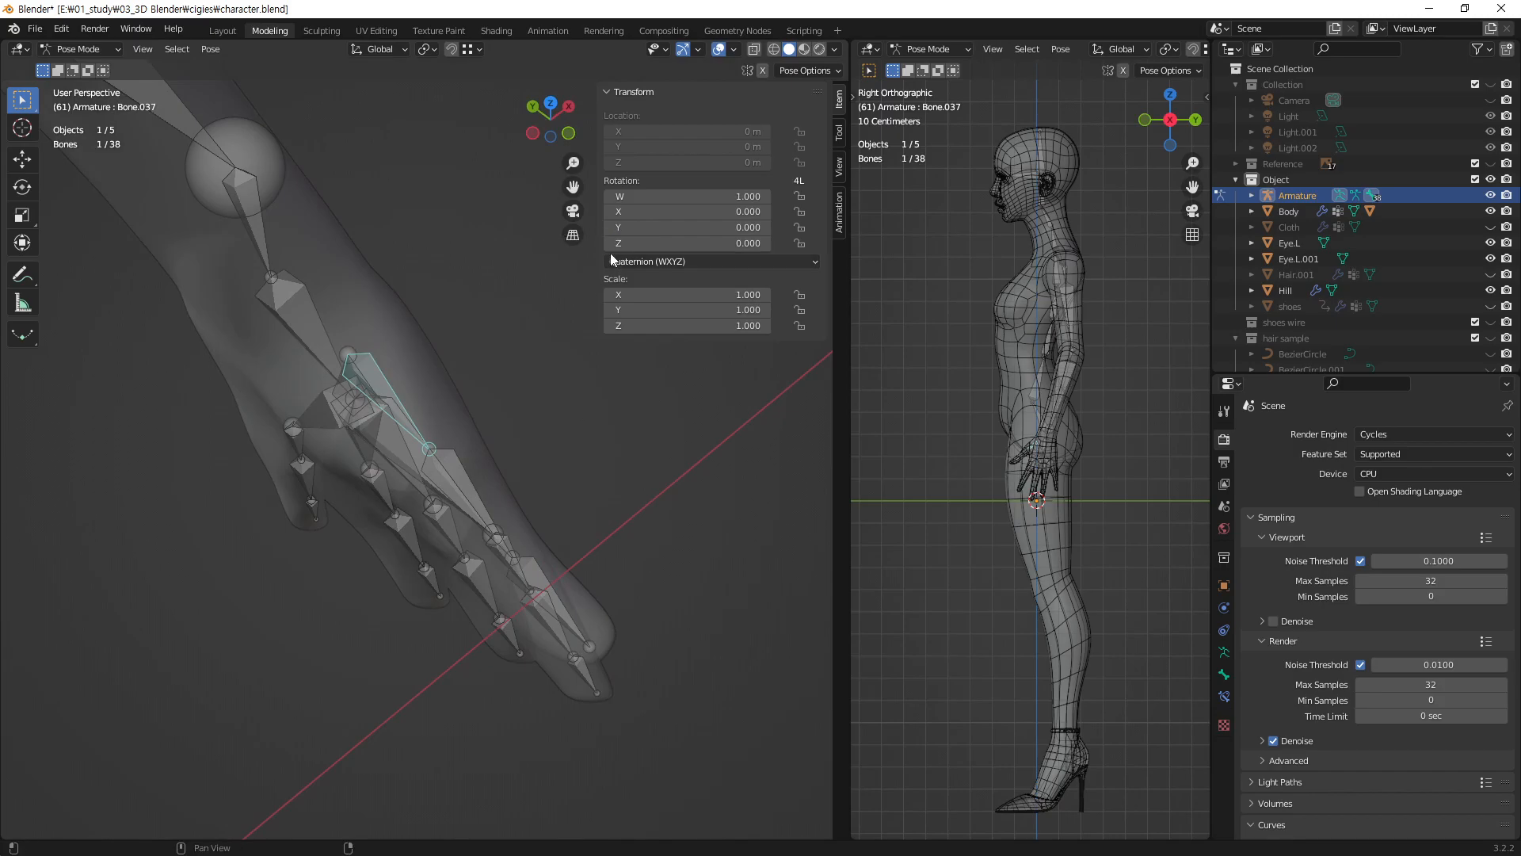
pyautogui.press('Return')
# - Bend the thumb's middle bone by lowering its Z rotation below zero
pyautogui.click(390, 516)
pyautogui.moveTo(410, 523); pyautogui.dragTo(418, 513, button='middle')
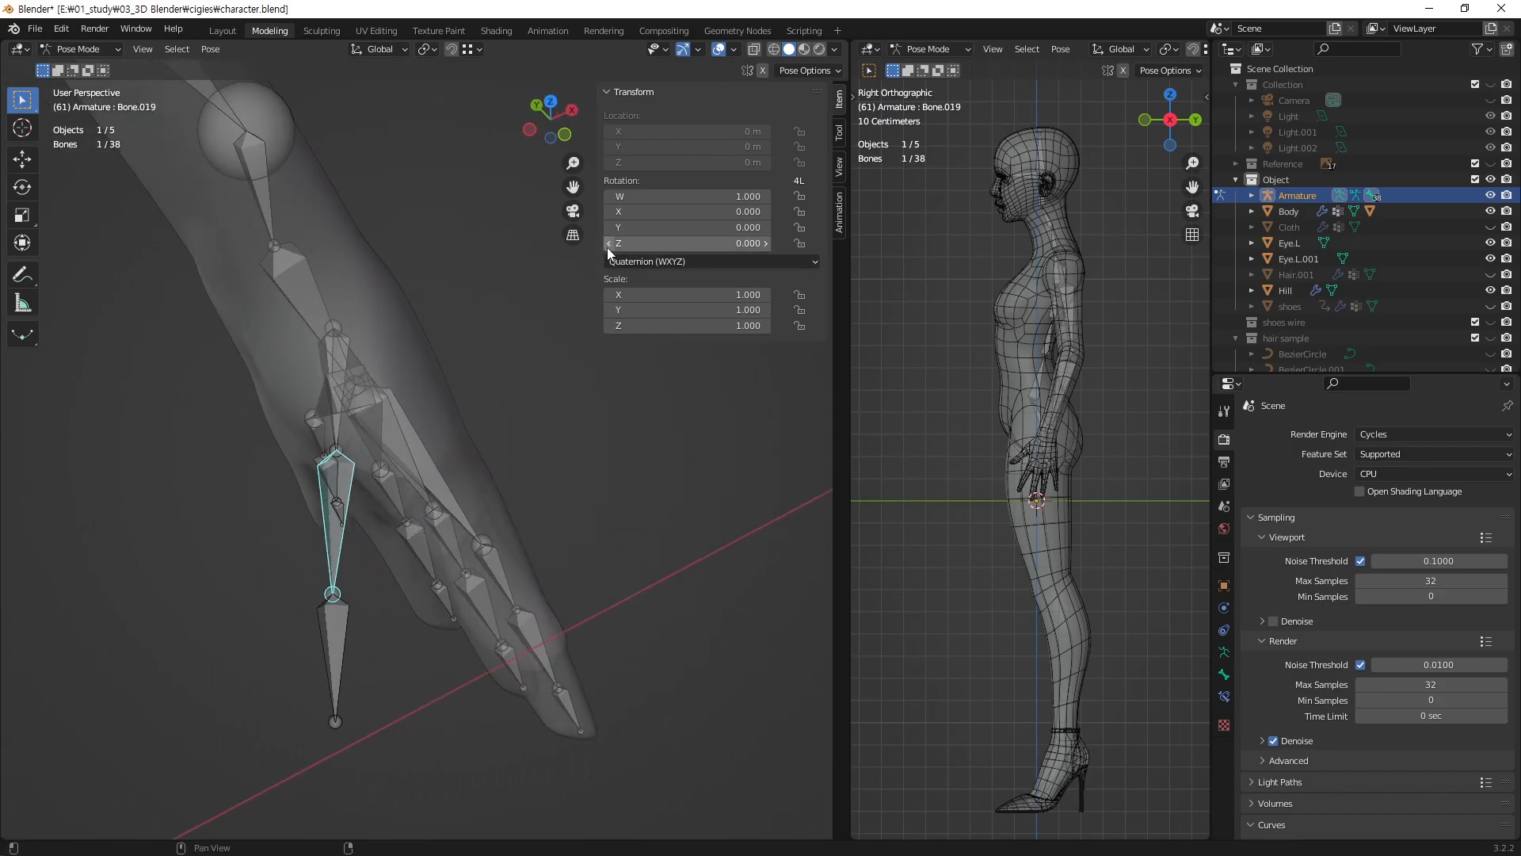
pyautogui.click(608, 244)
pyautogui.click(608, 244)
pyautogui.click(609, 244)
# - Bend the thumb's tip bone to a Z rotation of -0.3
pyautogui.click(245, 596)
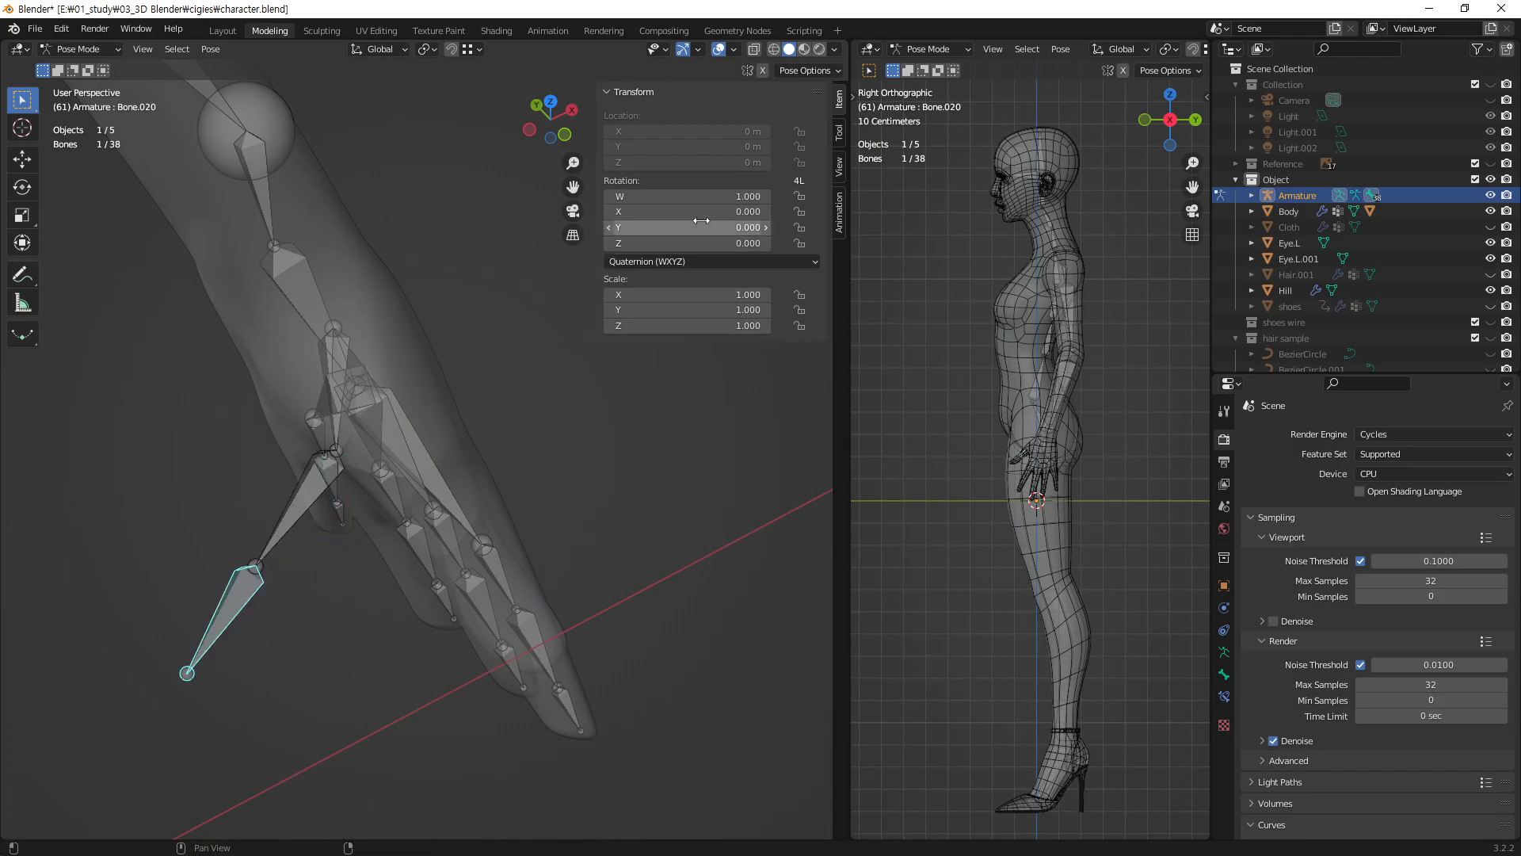
pyautogui.click(609, 243)
pyautogui.click(609, 244)
pyautogui.click(609, 243)
pyautogui.moveTo(396, 472); pyautogui.dragTo(598, 411, button='middle')
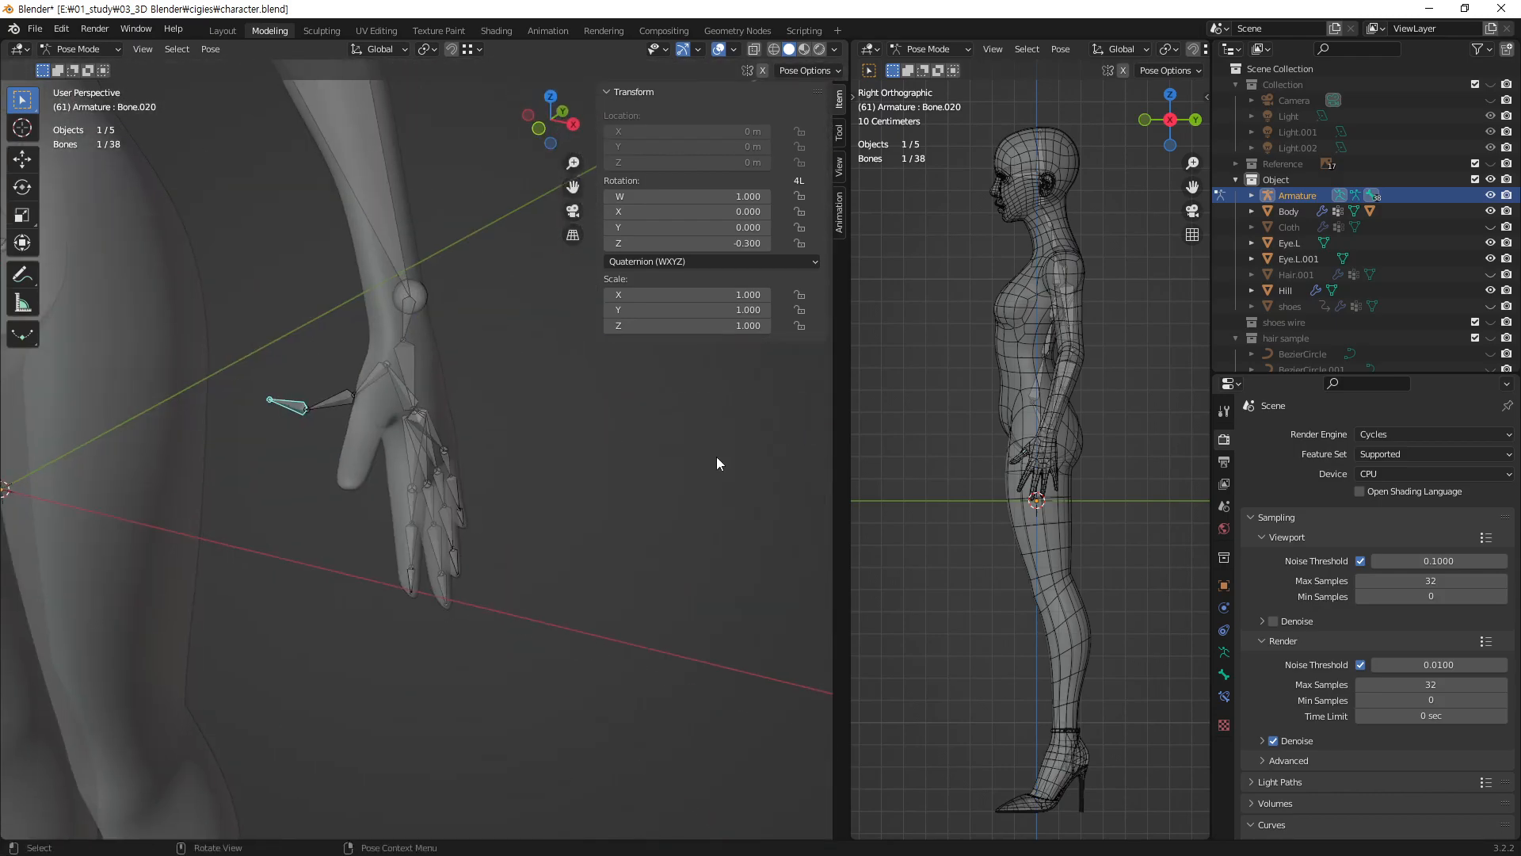
# - Reset the Z rotation of the thumb's tip bone and middle bone to 0
pyautogui.press('BackSpace')
pyautogui.click(341, 400)
pyautogui.press('BackSpace')
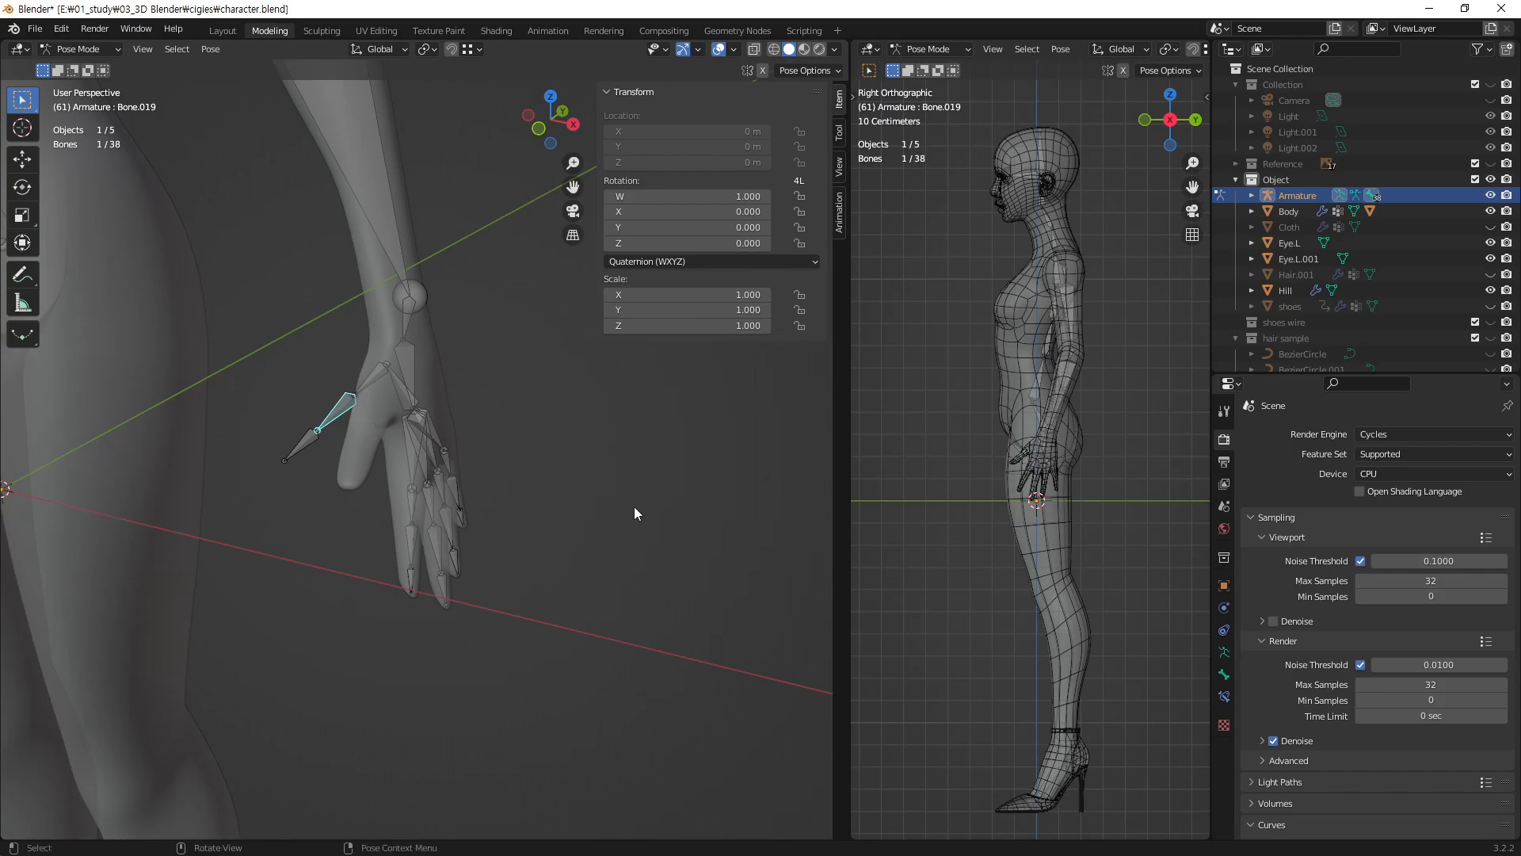
# - Reset the Z rotation of the thumb's base bone to 0 and deselect the bones
pyautogui.click(371, 365)
pyautogui.press('BackSpace')
pyautogui.click(555, 469)
pyautogui.moveTo(554, 468); pyautogui.dragTo(278, 360, button='middle')
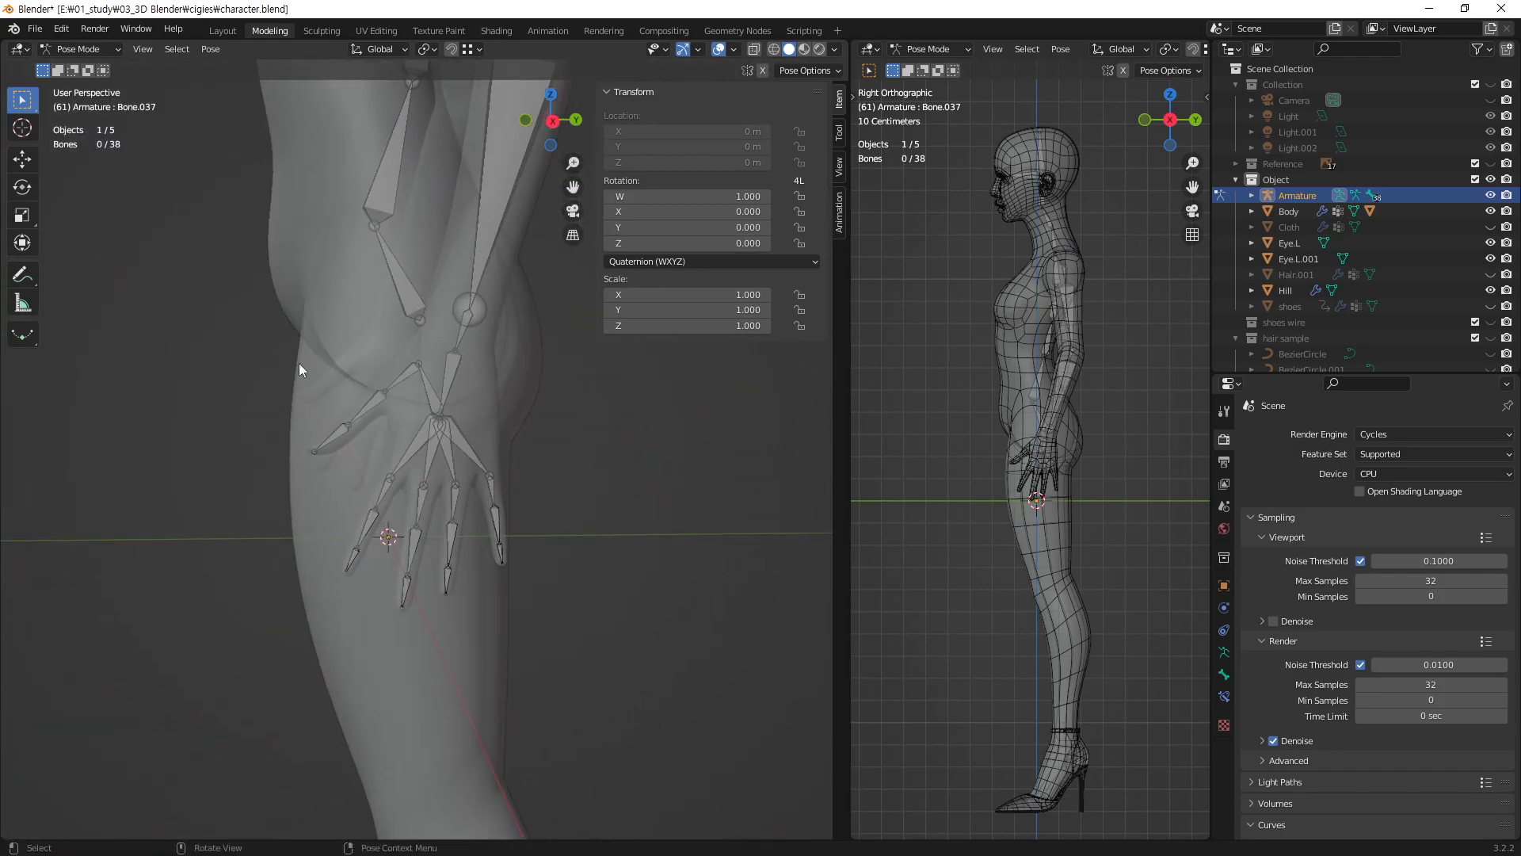
pyautogui.moveTo(473, 406); pyautogui.dragTo(610, 422, button='middle')
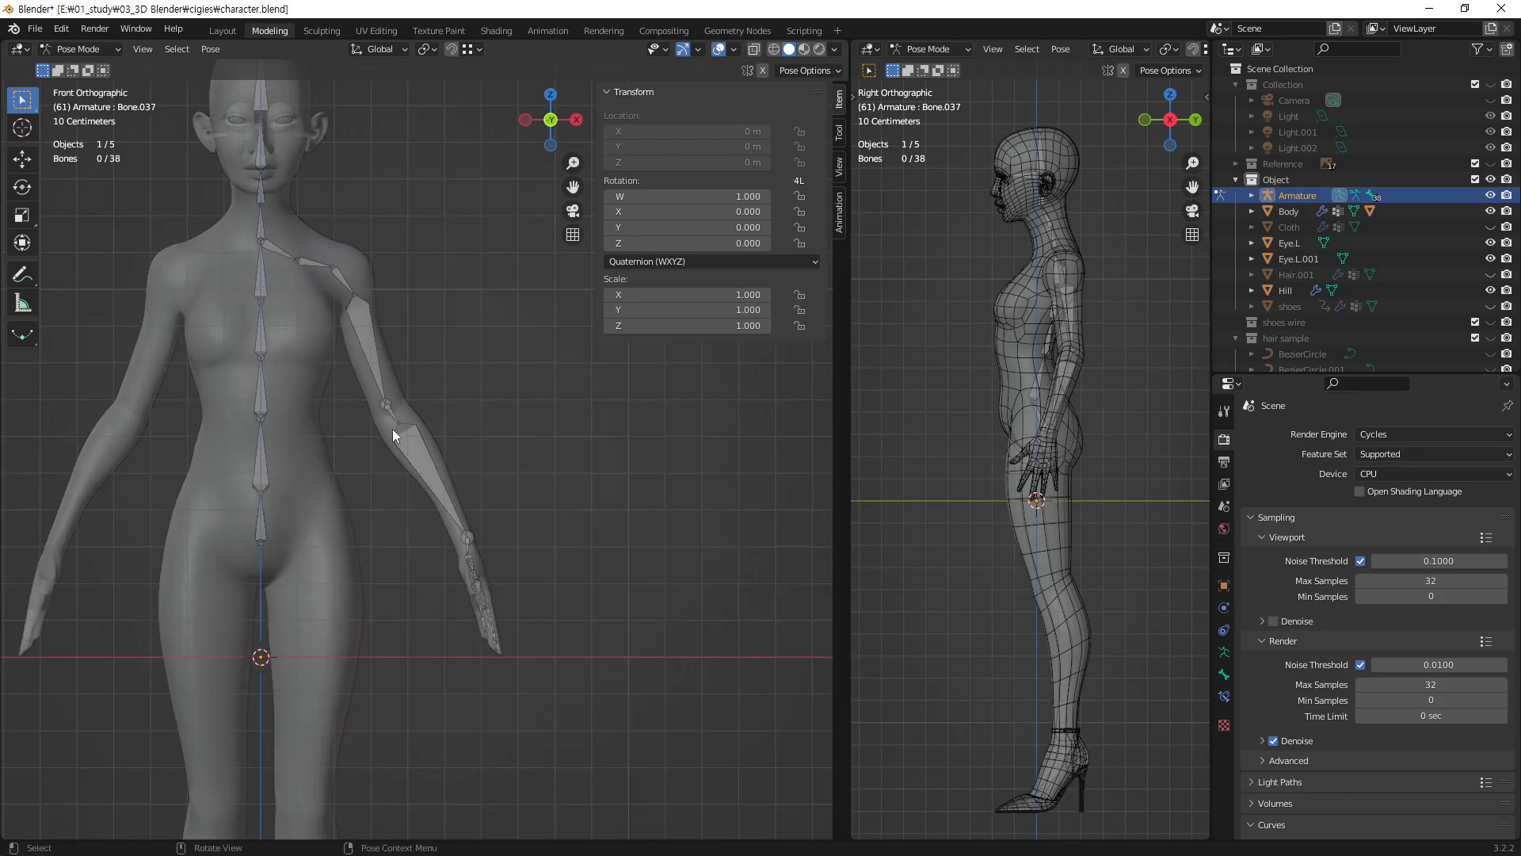
# - In Edit Mode, move the wrist joint at the forearm bone's end about 0.015 m inward along X
pyautogui.scroll(5, 388, 420)
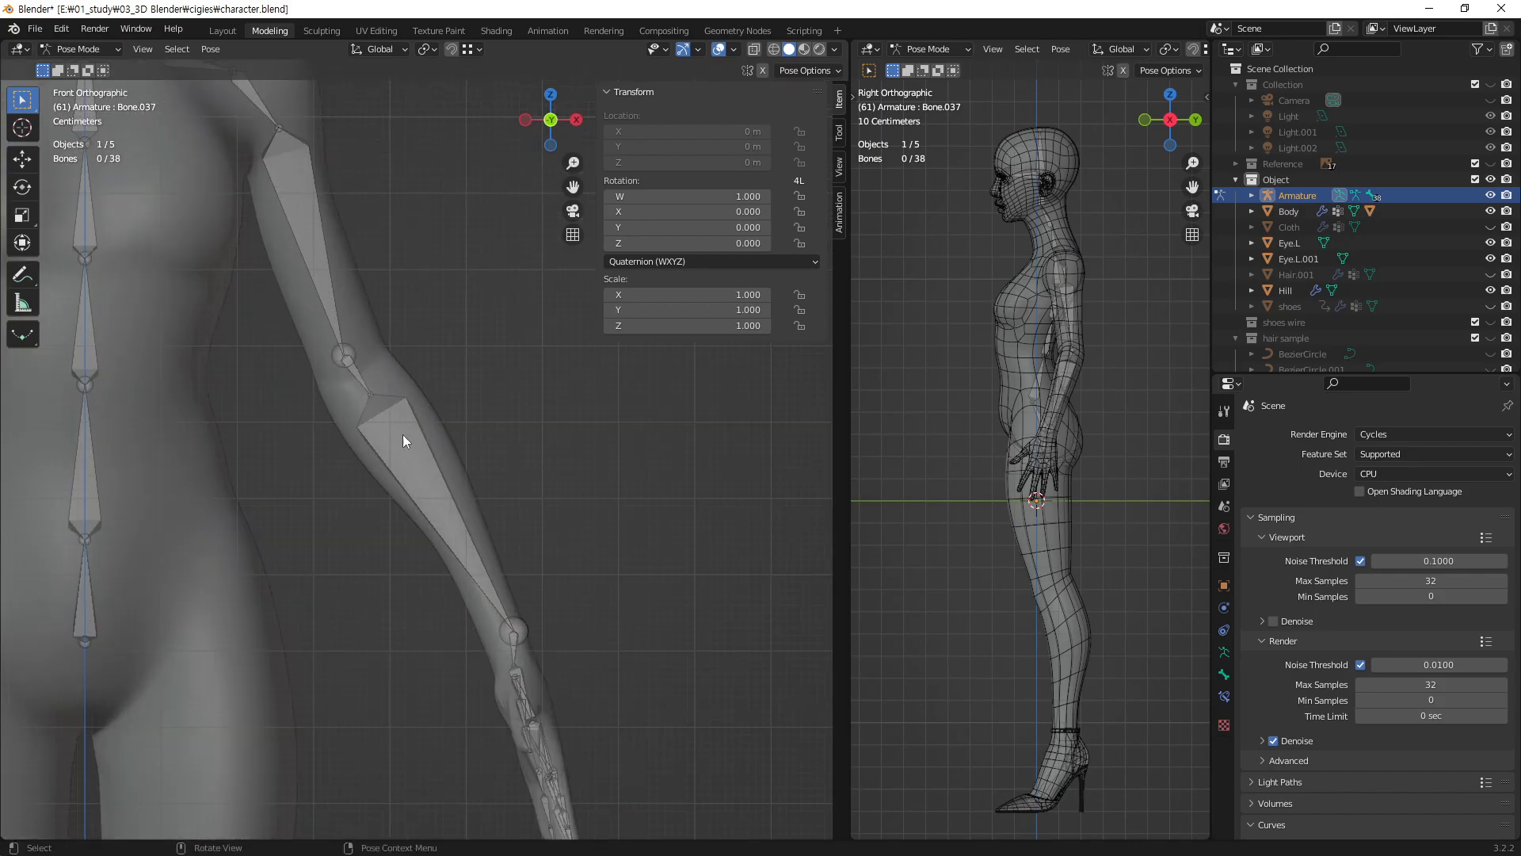
pyautogui.click(519, 628)
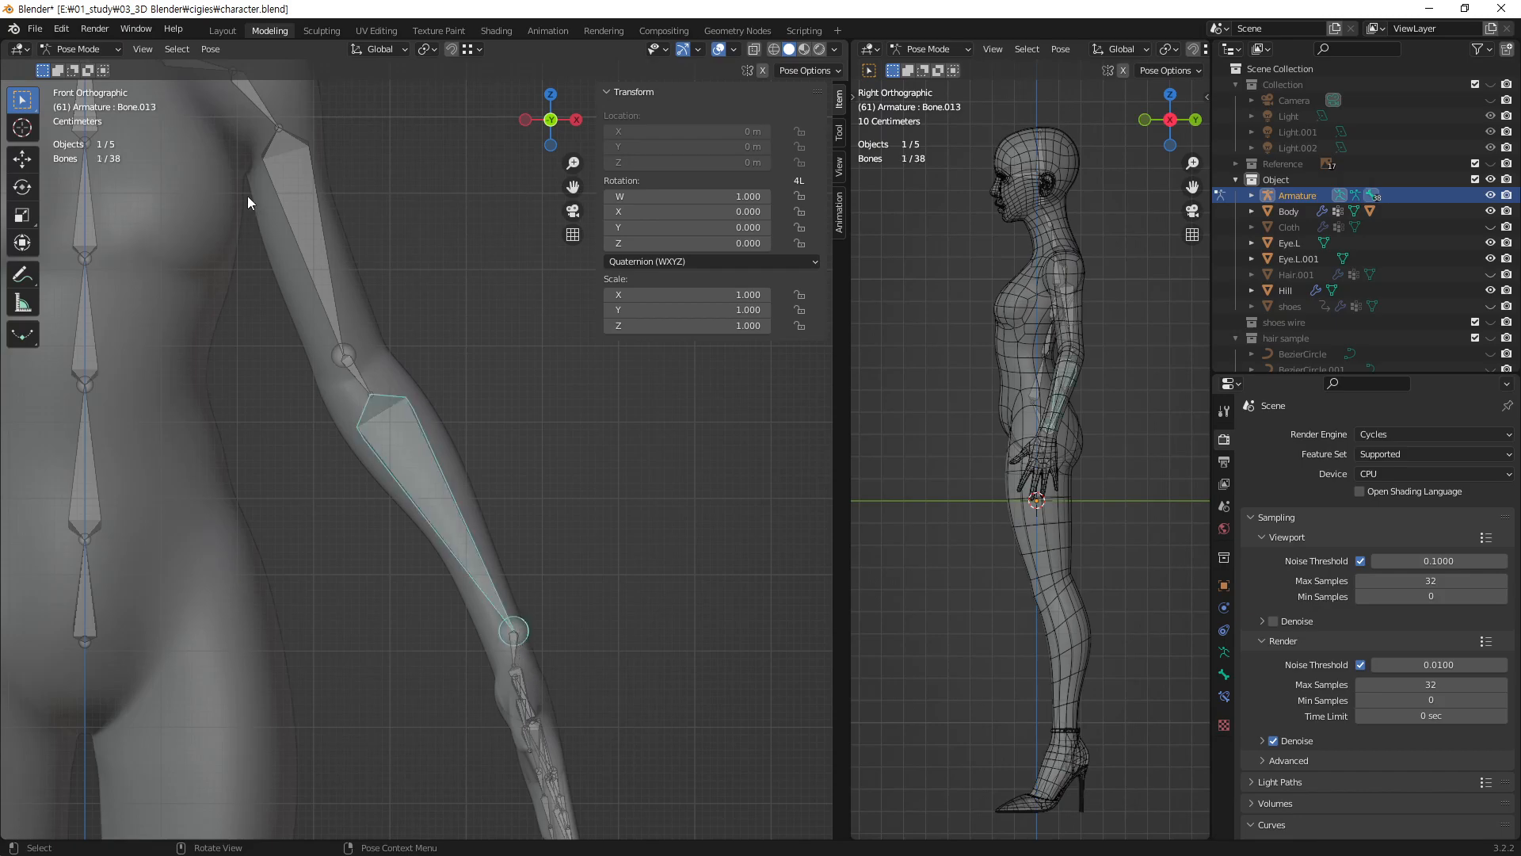
pyautogui.press('Tab')
pyautogui.click(515, 631)
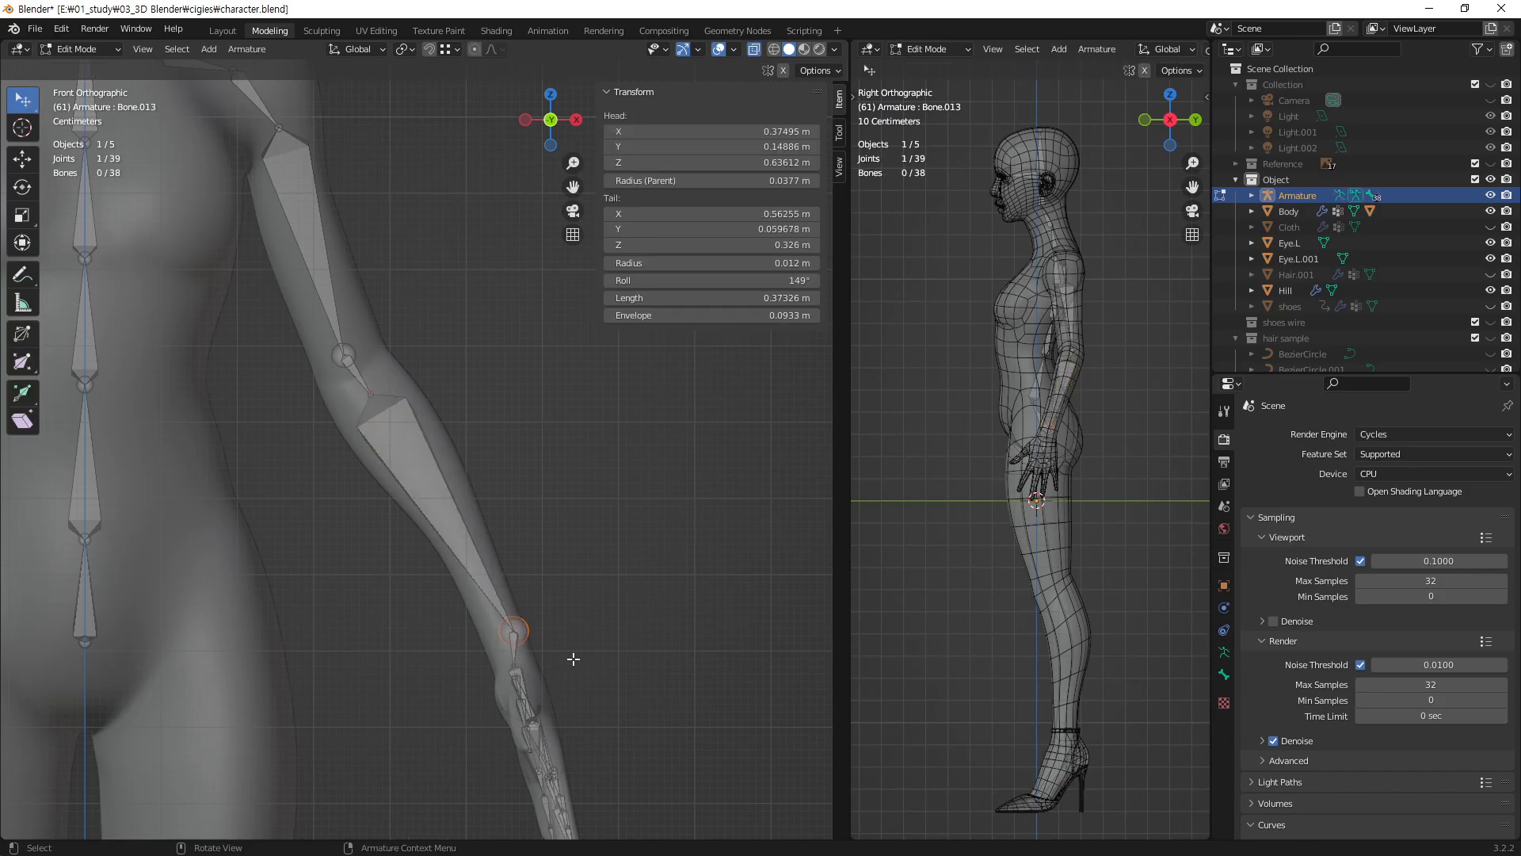
pyautogui.press('g')
pyautogui.press('x')
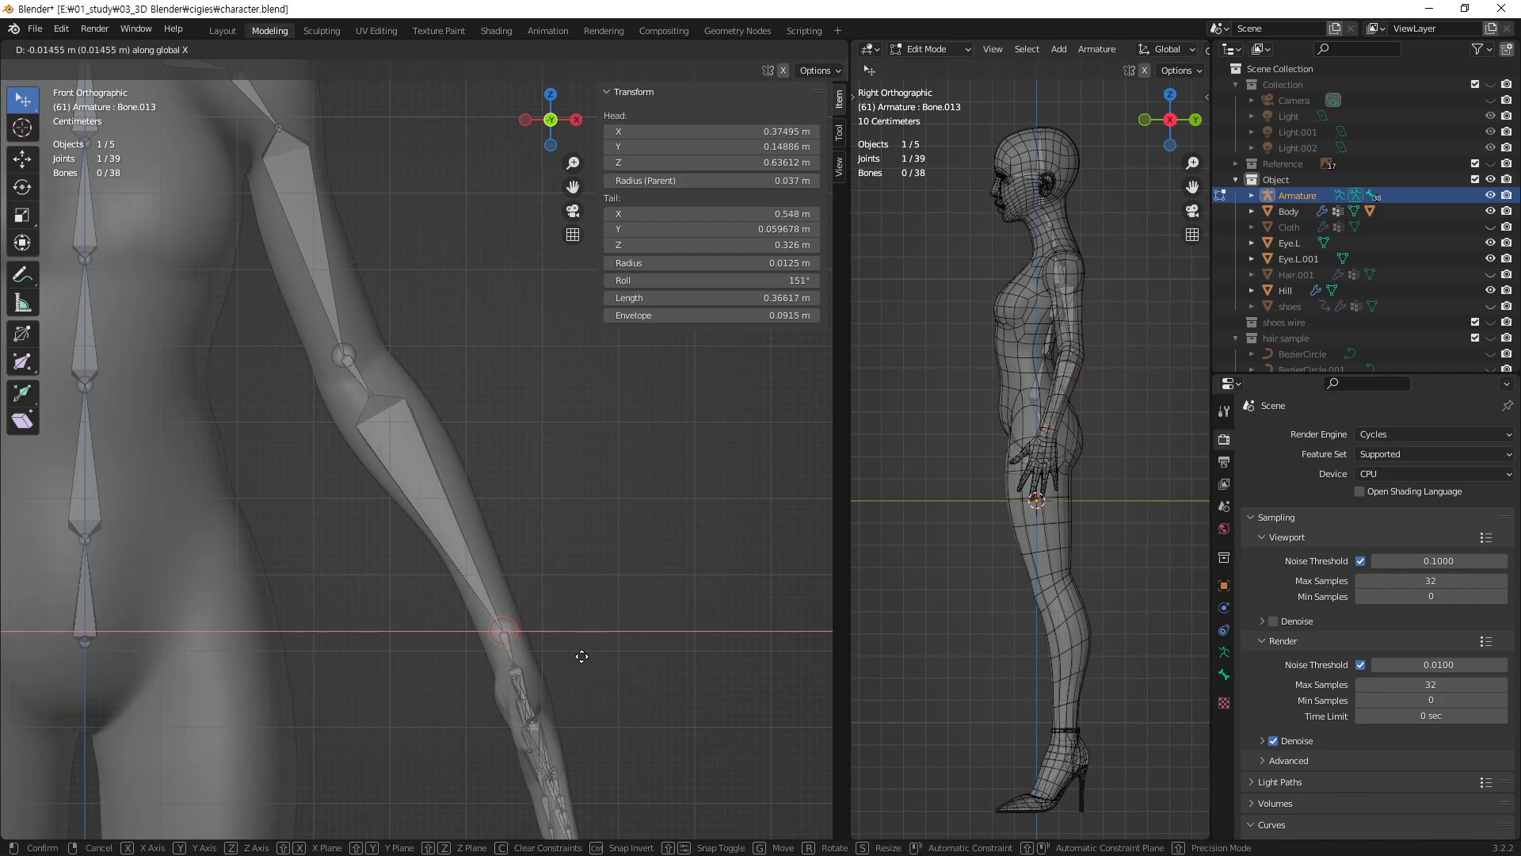
pyautogui.click(588, 653)
pyautogui.click(619, 657)
# - Extrude a hip bone from the lowest spine joint, about 0.12 m sideways and 0.01 m up toward the character's left hip
pyautogui.moveTo(388, 401); pyautogui.dragTo(463, 430, button='middle')
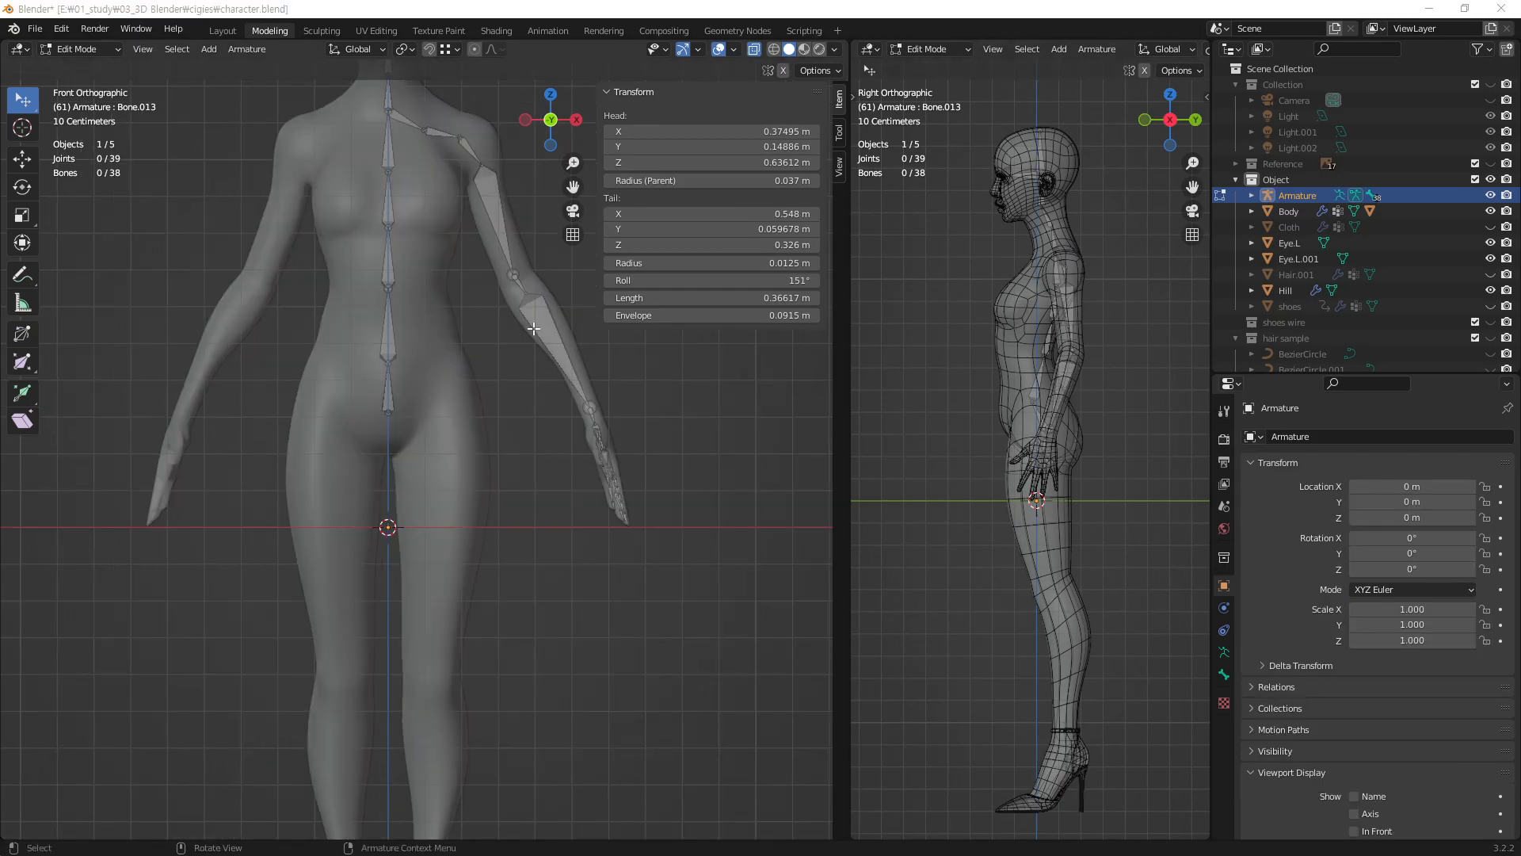
pyautogui.moveTo(428, 530); pyautogui.dragTo(469, 361, button='middle')
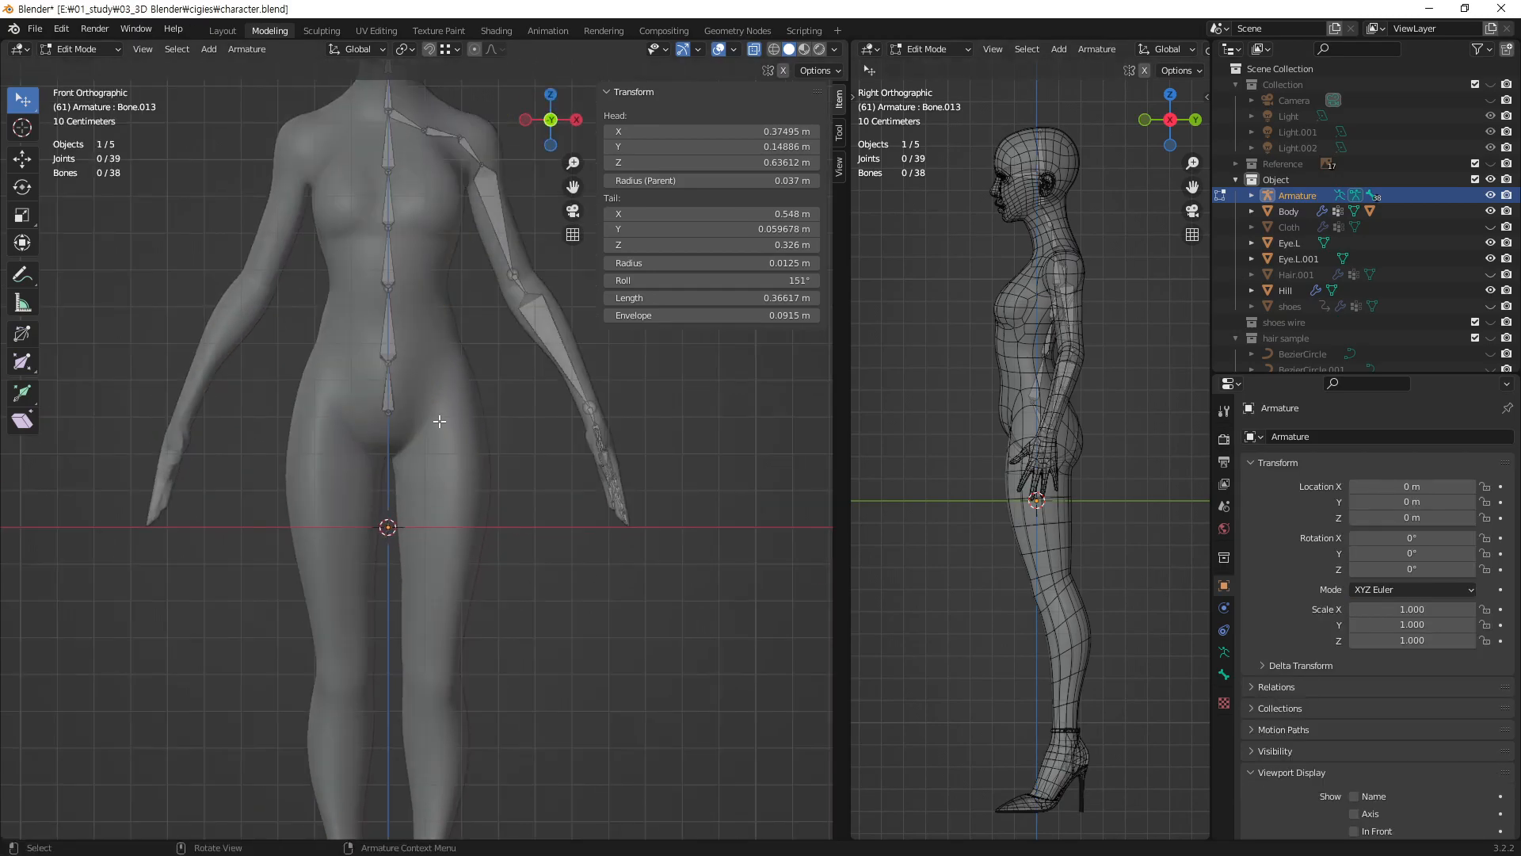
pyautogui.scroll(6, 416, 412)
pyautogui.click(326, 428)
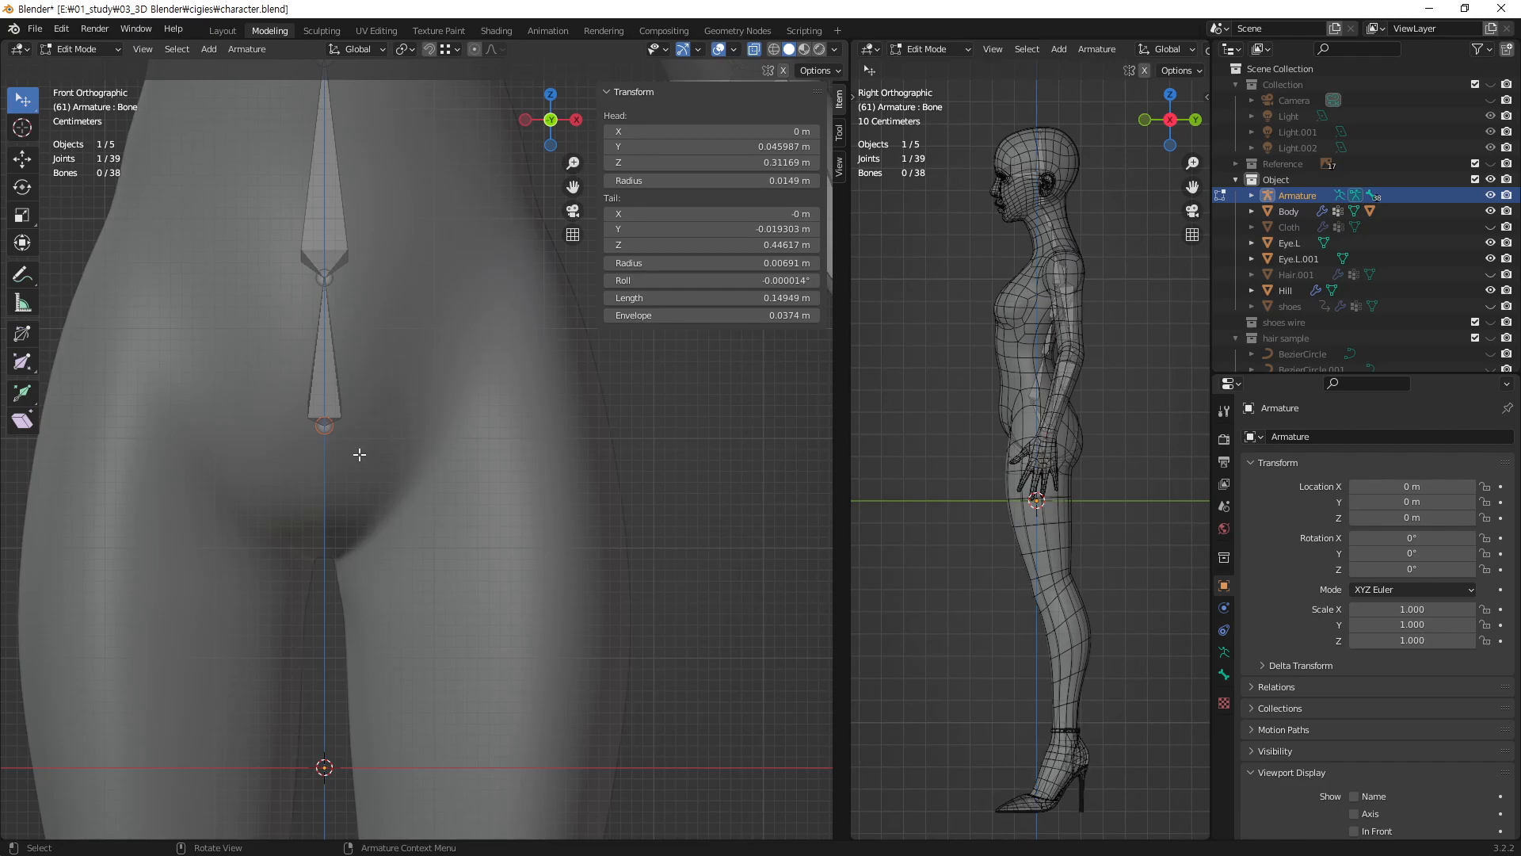
pyautogui.press('e')
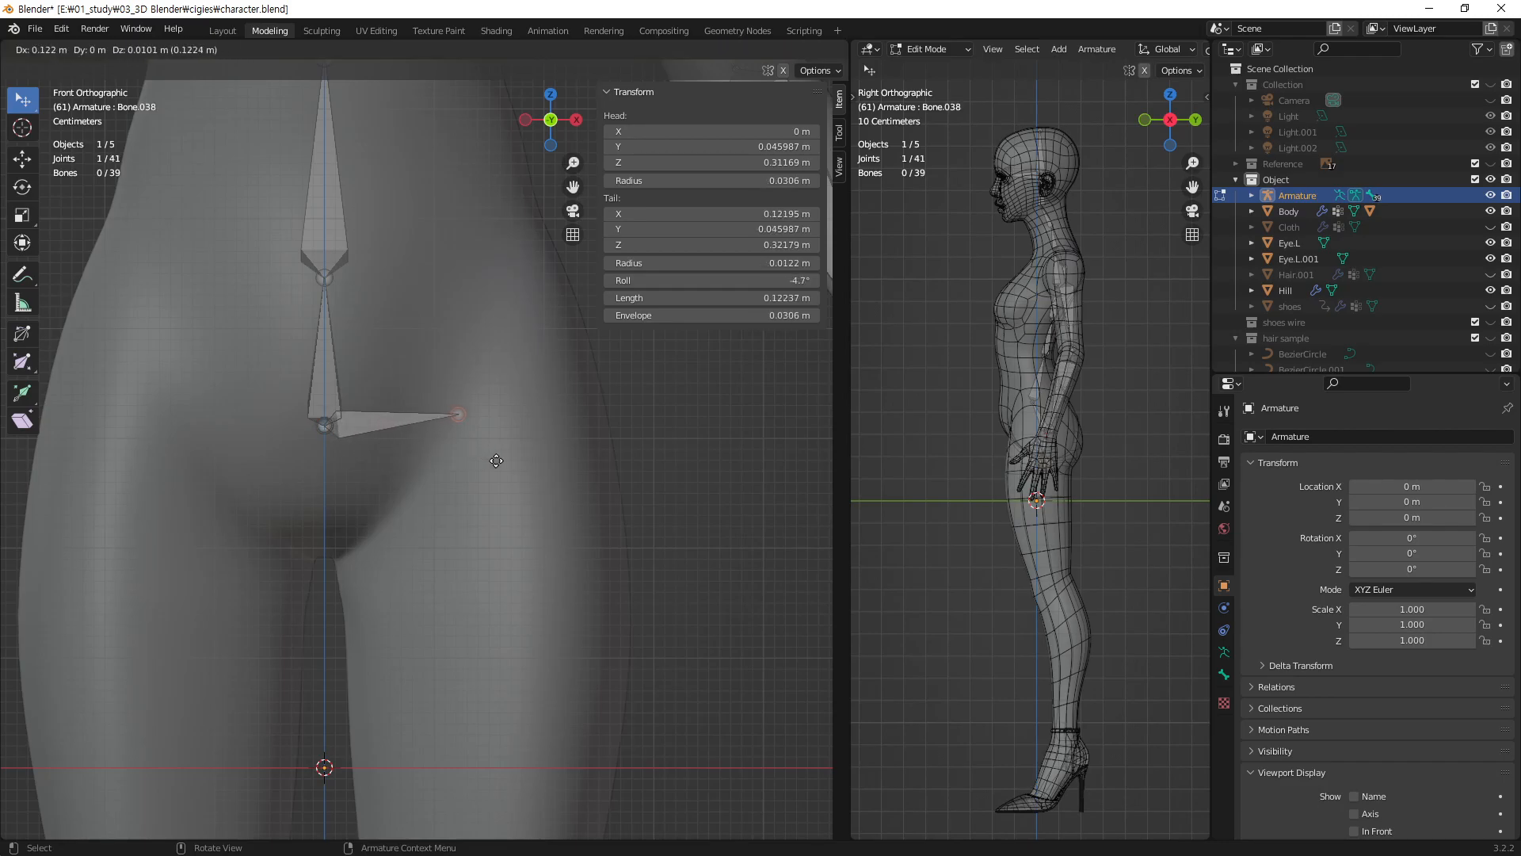
pyautogui.click(493, 459)
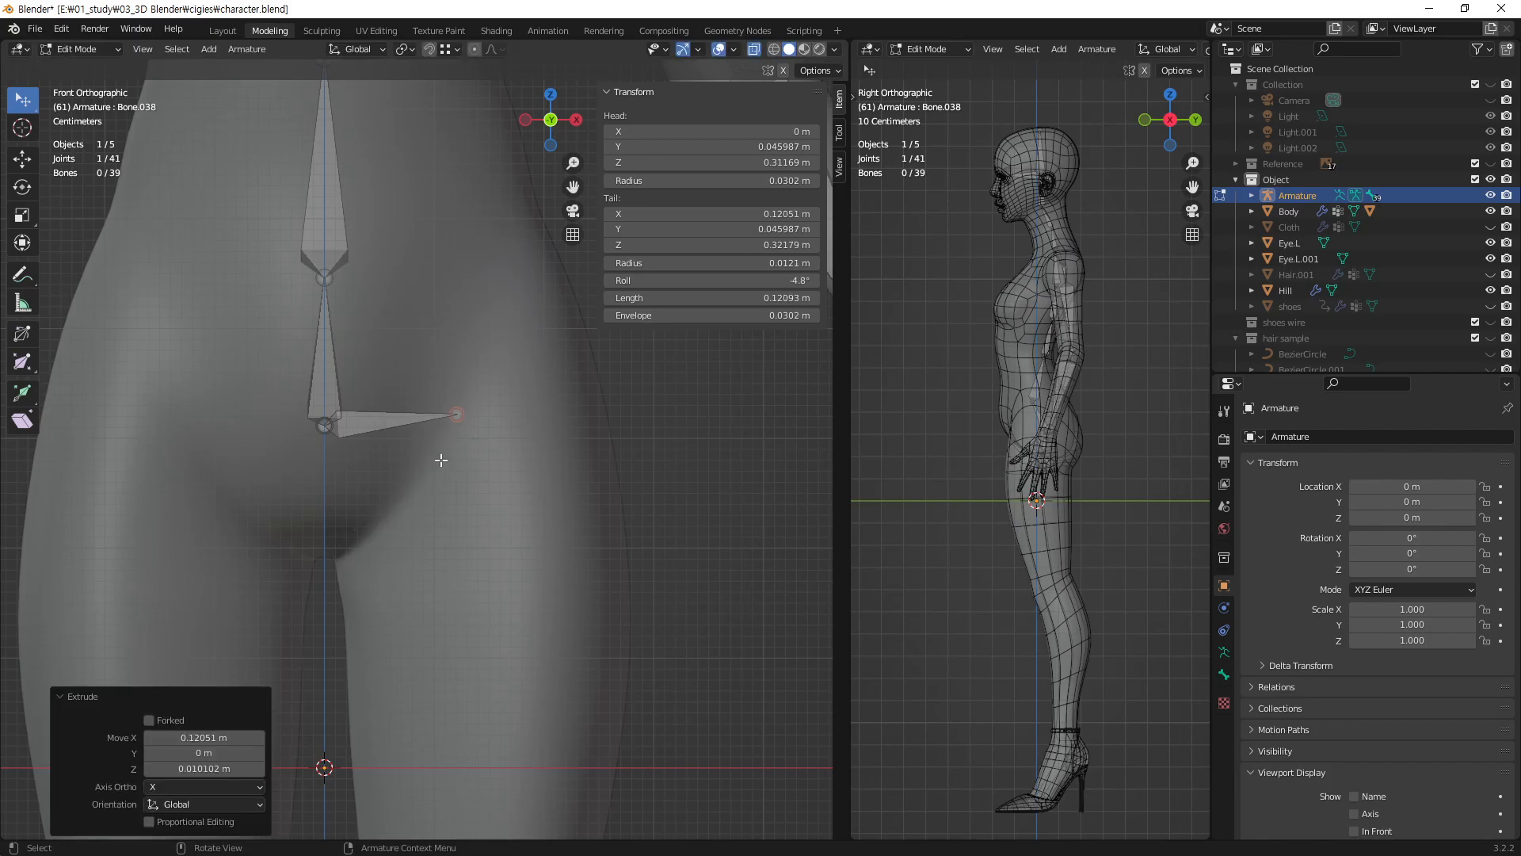
# - Extrude a leg bone about 1.36 m from the hip joint down to the ankle and shift its end about 0.006 m outward along X
pyautogui.moveTo(530, 366)
pyautogui.mouseDown(button='middle')
pyautogui.moveTo(333, 402)
pyautogui.moveTo(445, 443)
pyautogui.moveTo(551, 384)
pyautogui.mouseUp(button='middle')
pyautogui.scroll(-2, 547, 423)
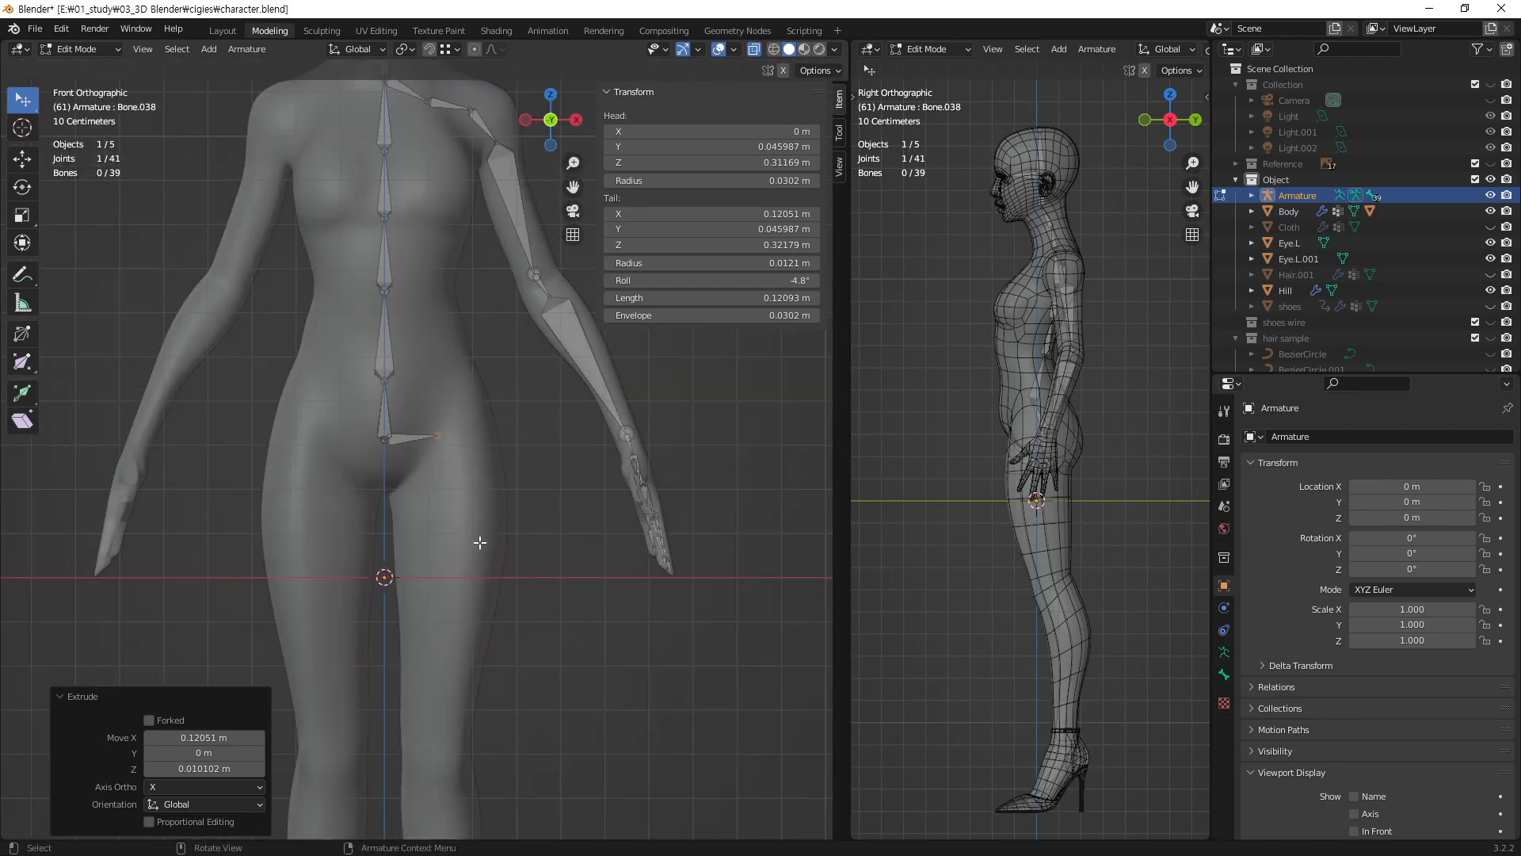
pyautogui.keyDown('shift'); pyautogui.moveTo(461, 683); pyautogui.dragTo(483, 392, button='middle'); pyautogui.keyUp('shift')
pyautogui.scroll(-2, 484, 510)
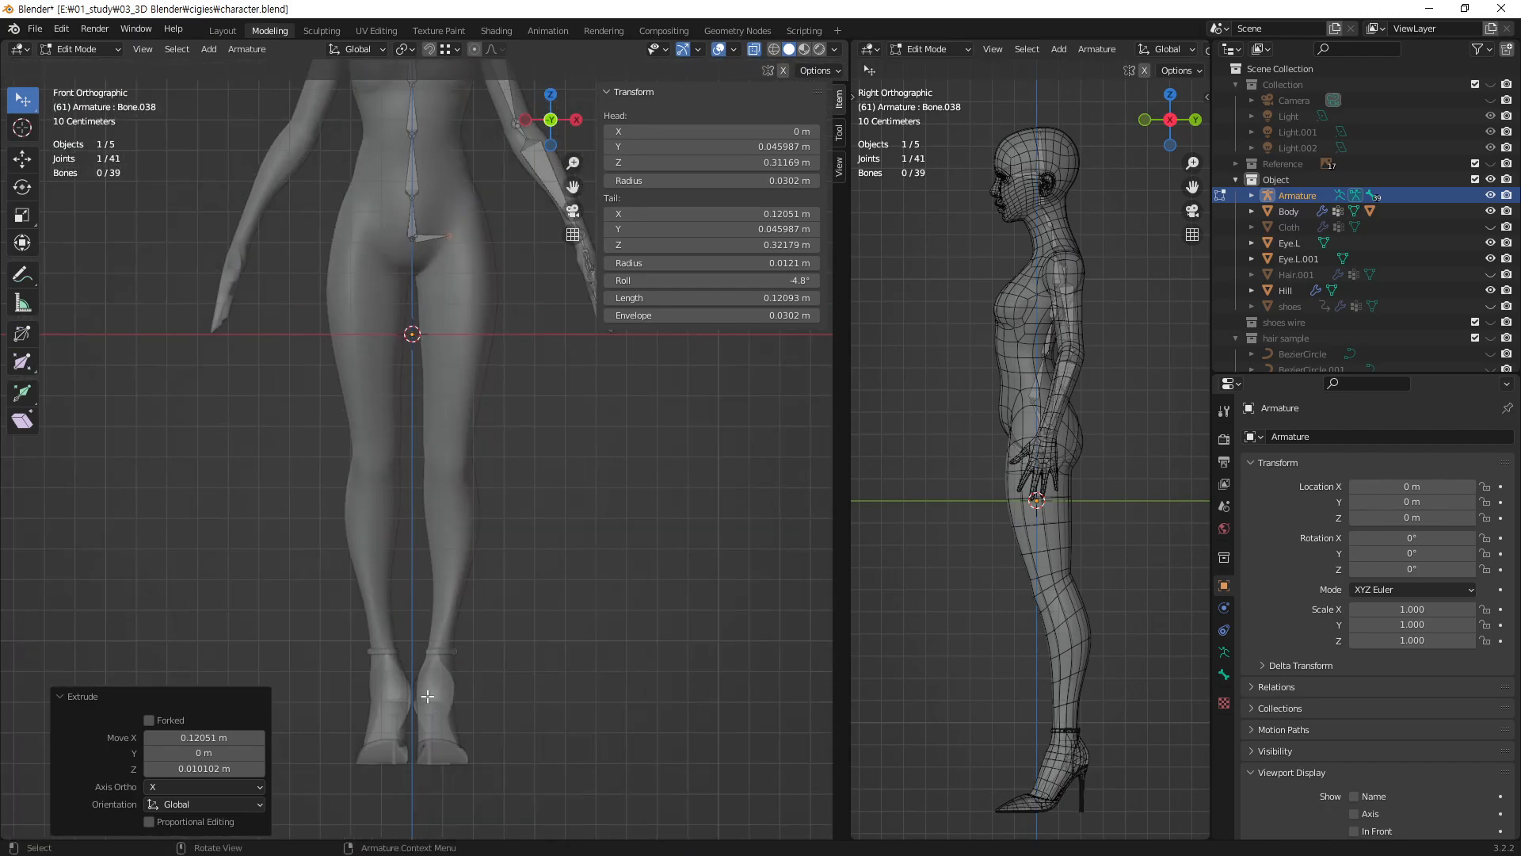
pyautogui.scroll(1, 474, 284)
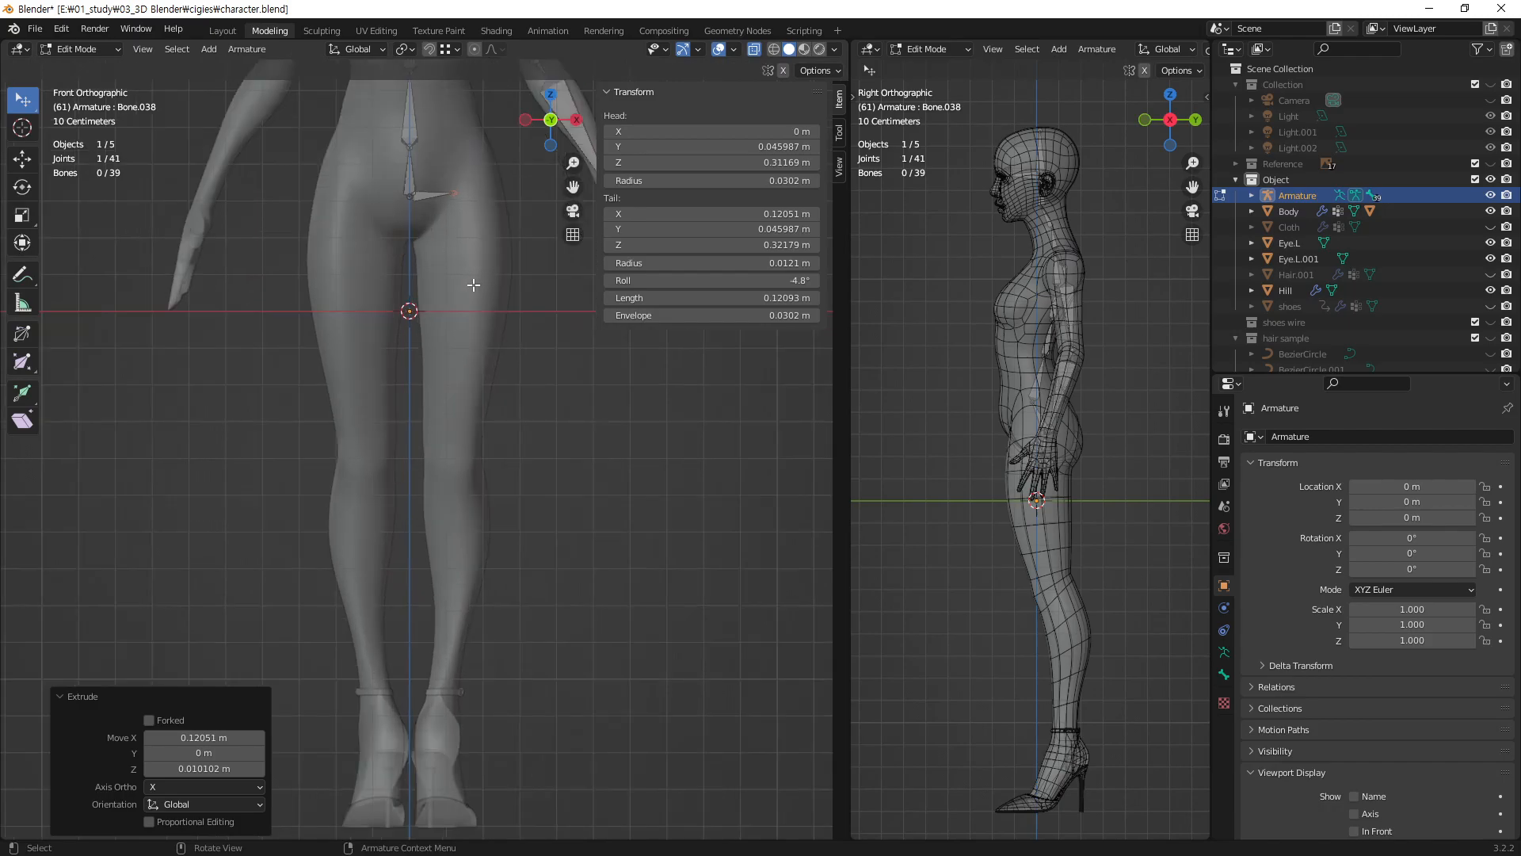
pyautogui.press('e')
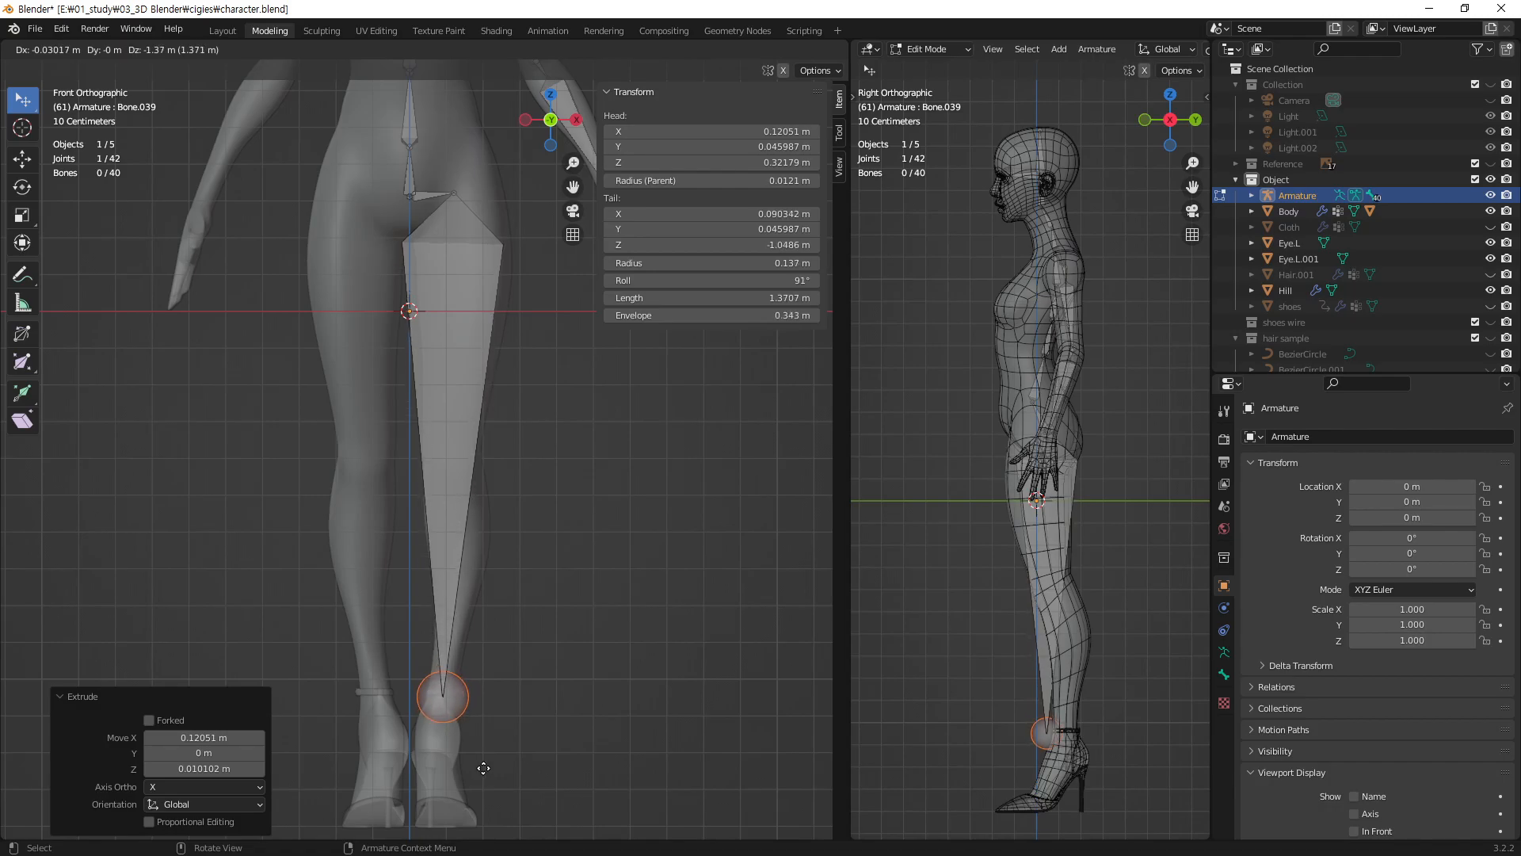
pyautogui.click(485, 764)
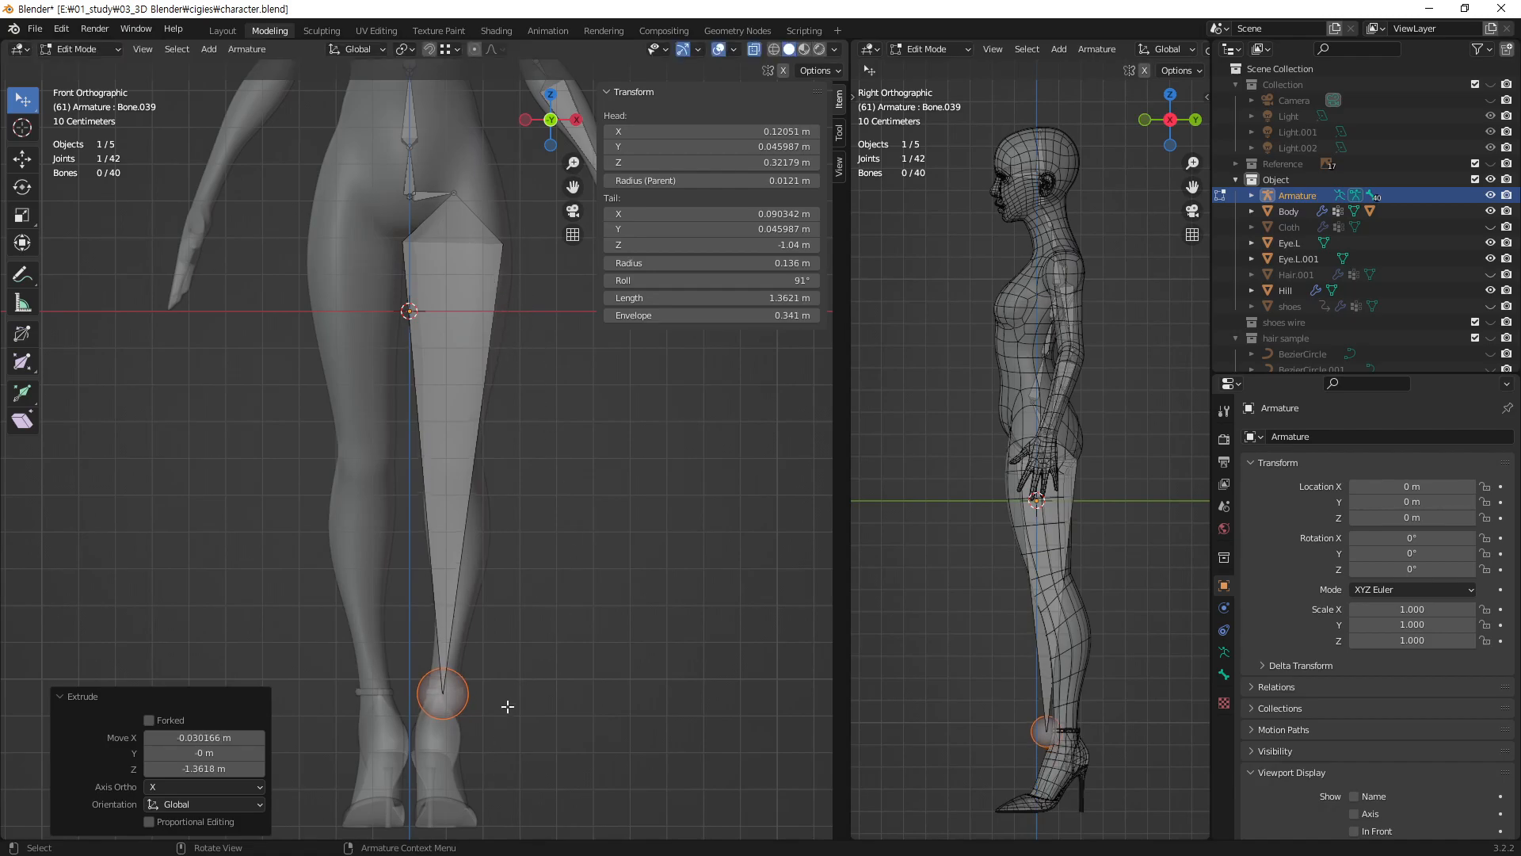
pyautogui.press('g')
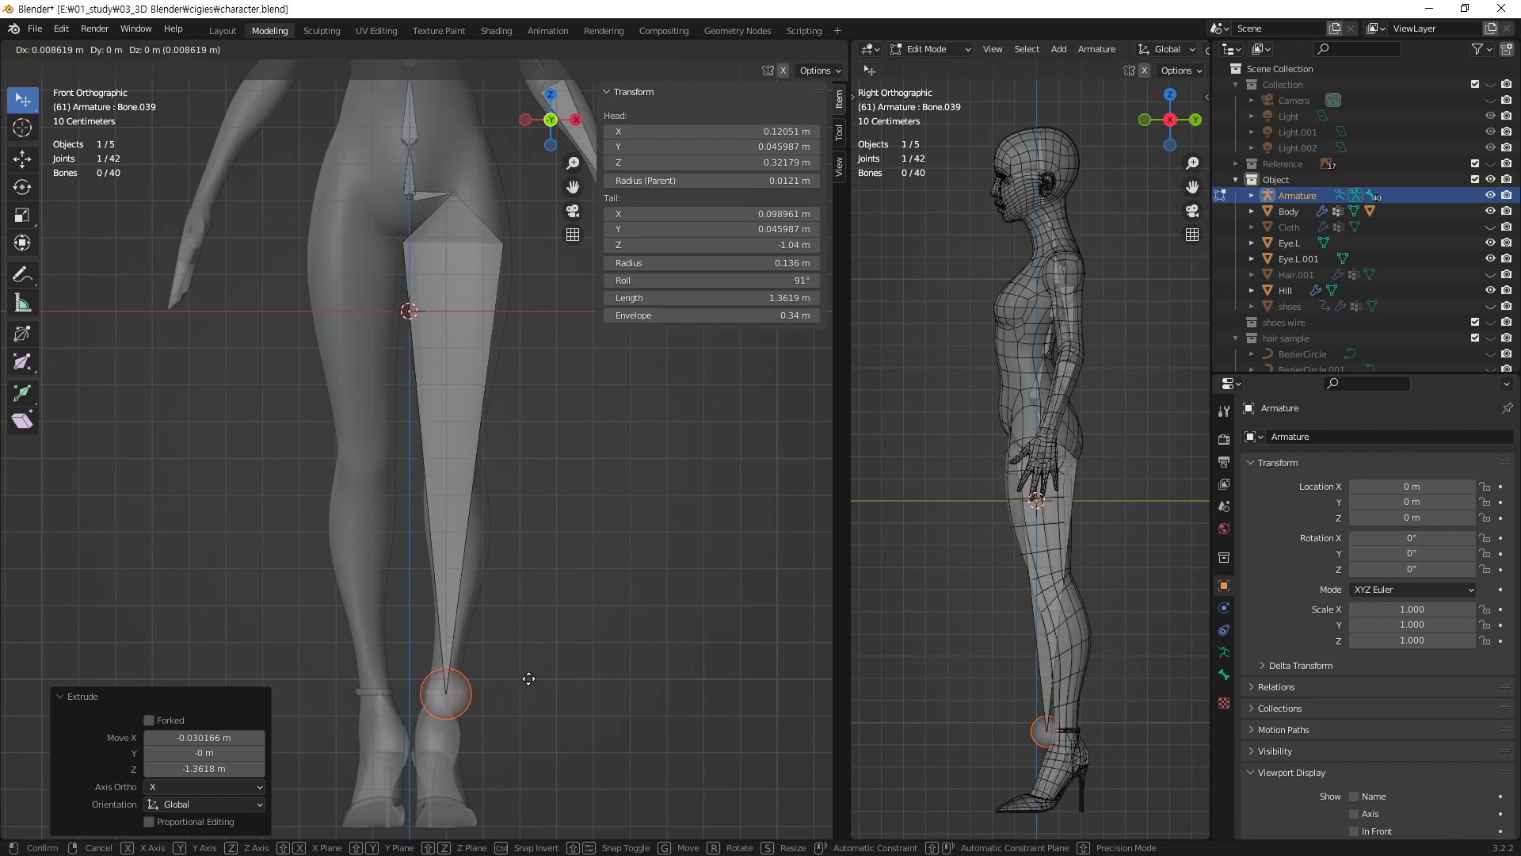
pyautogui.click(527, 678)
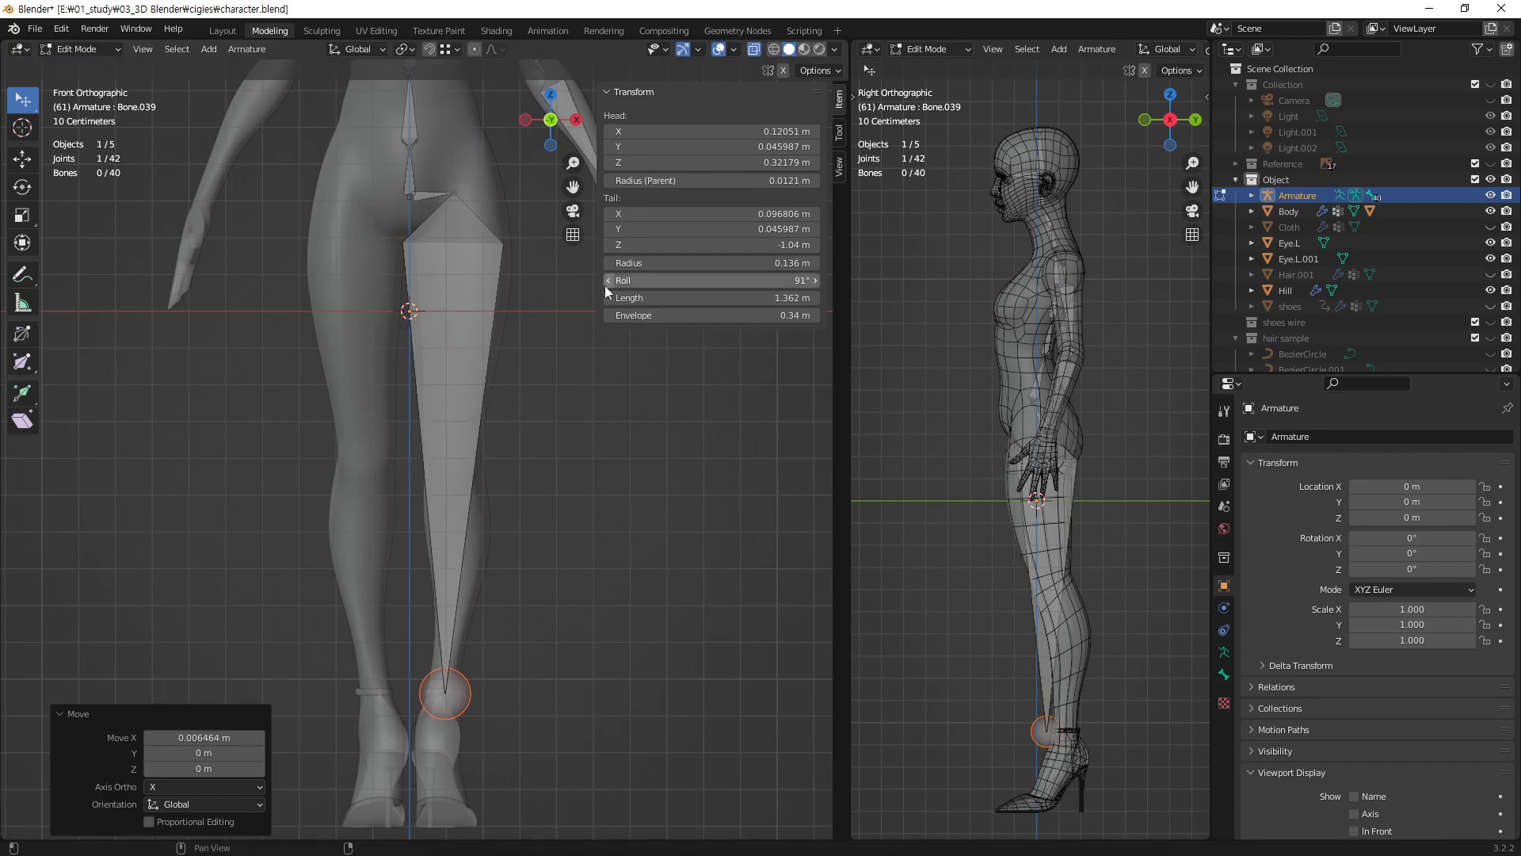
# - Subdivide the long leg bone with 2 cuts
pyautogui.moveTo(487, 317); pyautogui.dragTo(312, 306, button='middle')
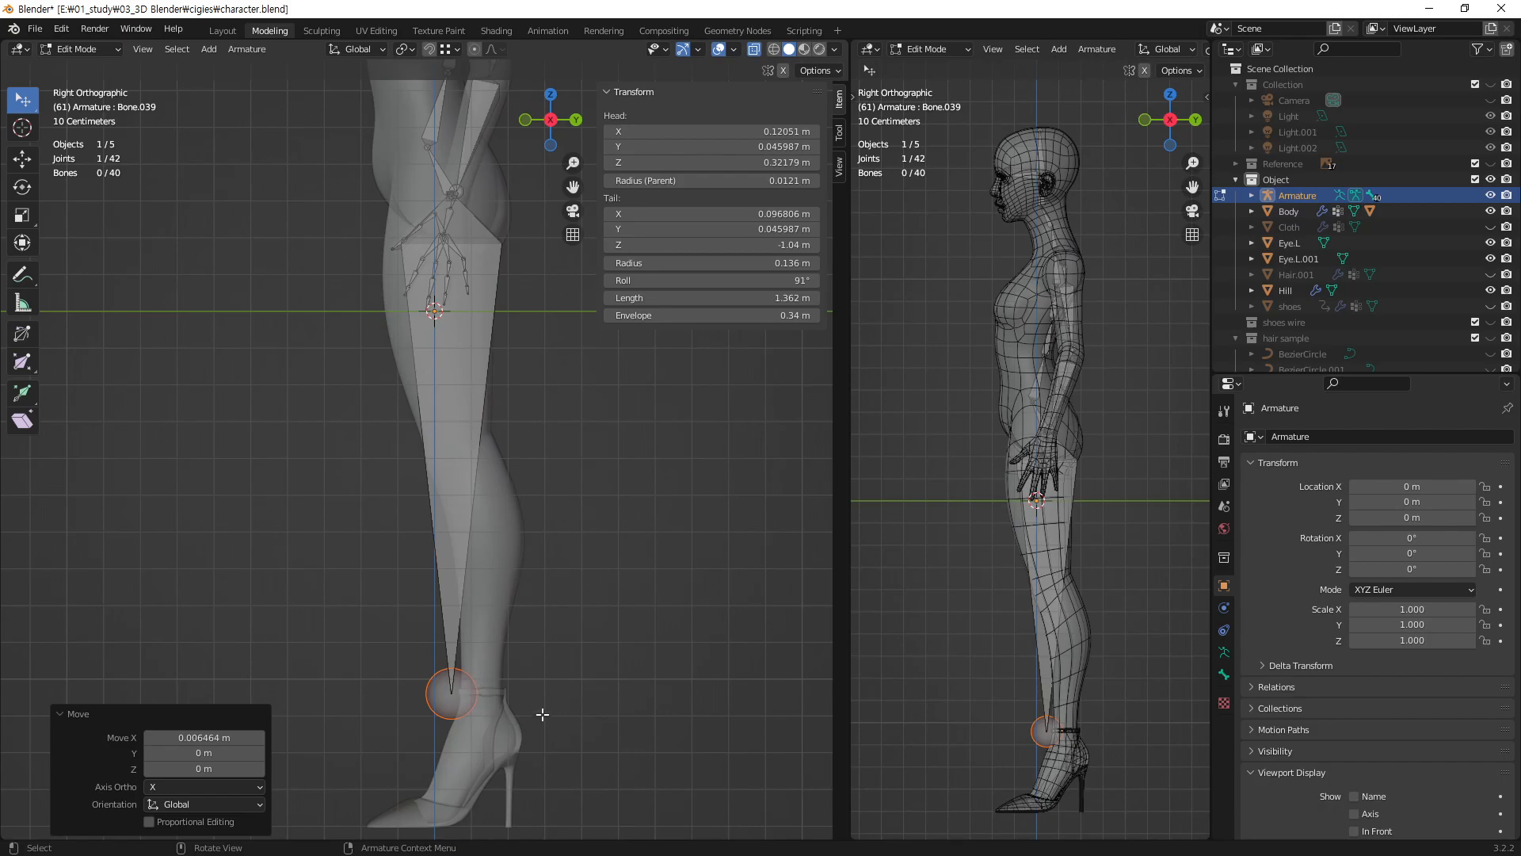
pyautogui.moveTo(409, 243); pyautogui.dragTo(554, 271, button='middle')
pyautogui.click(427, 387)
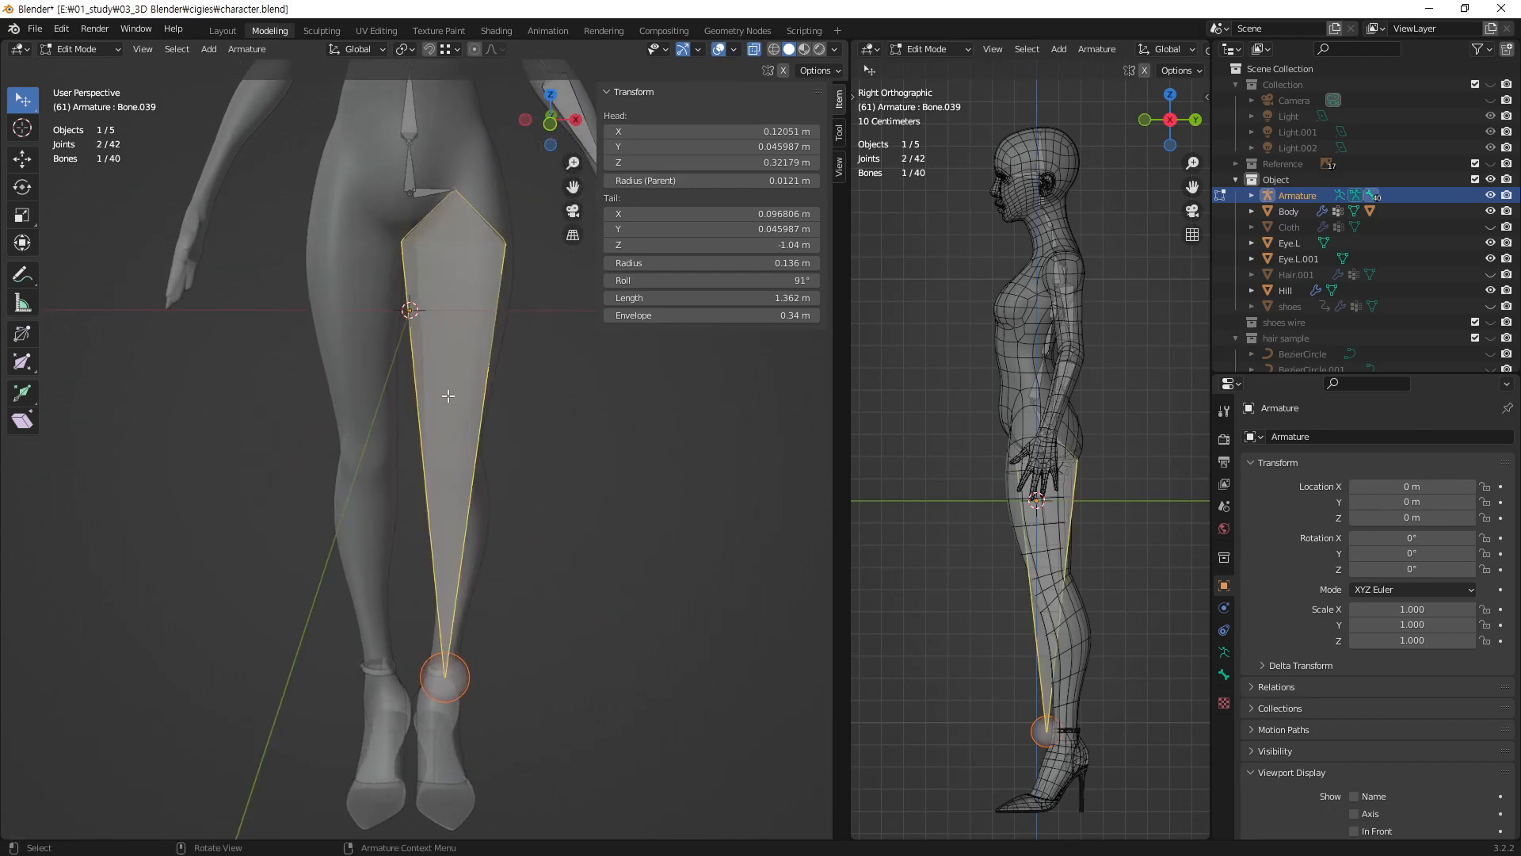
pyautogui.rightClick(480, 330)
pyautogui.click(480, 330)
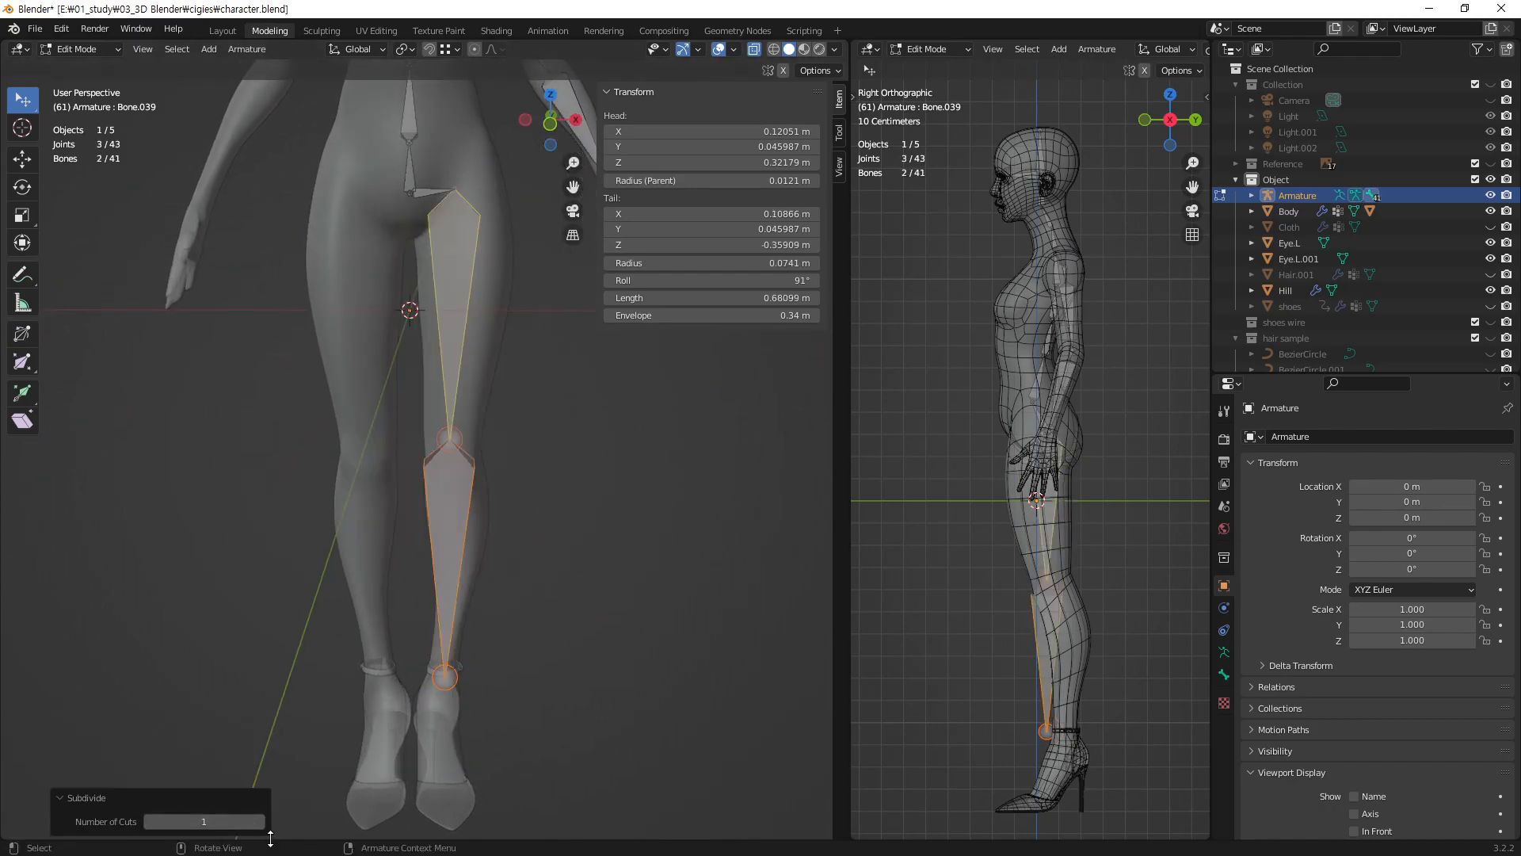
pyautogui.click(257, 822)
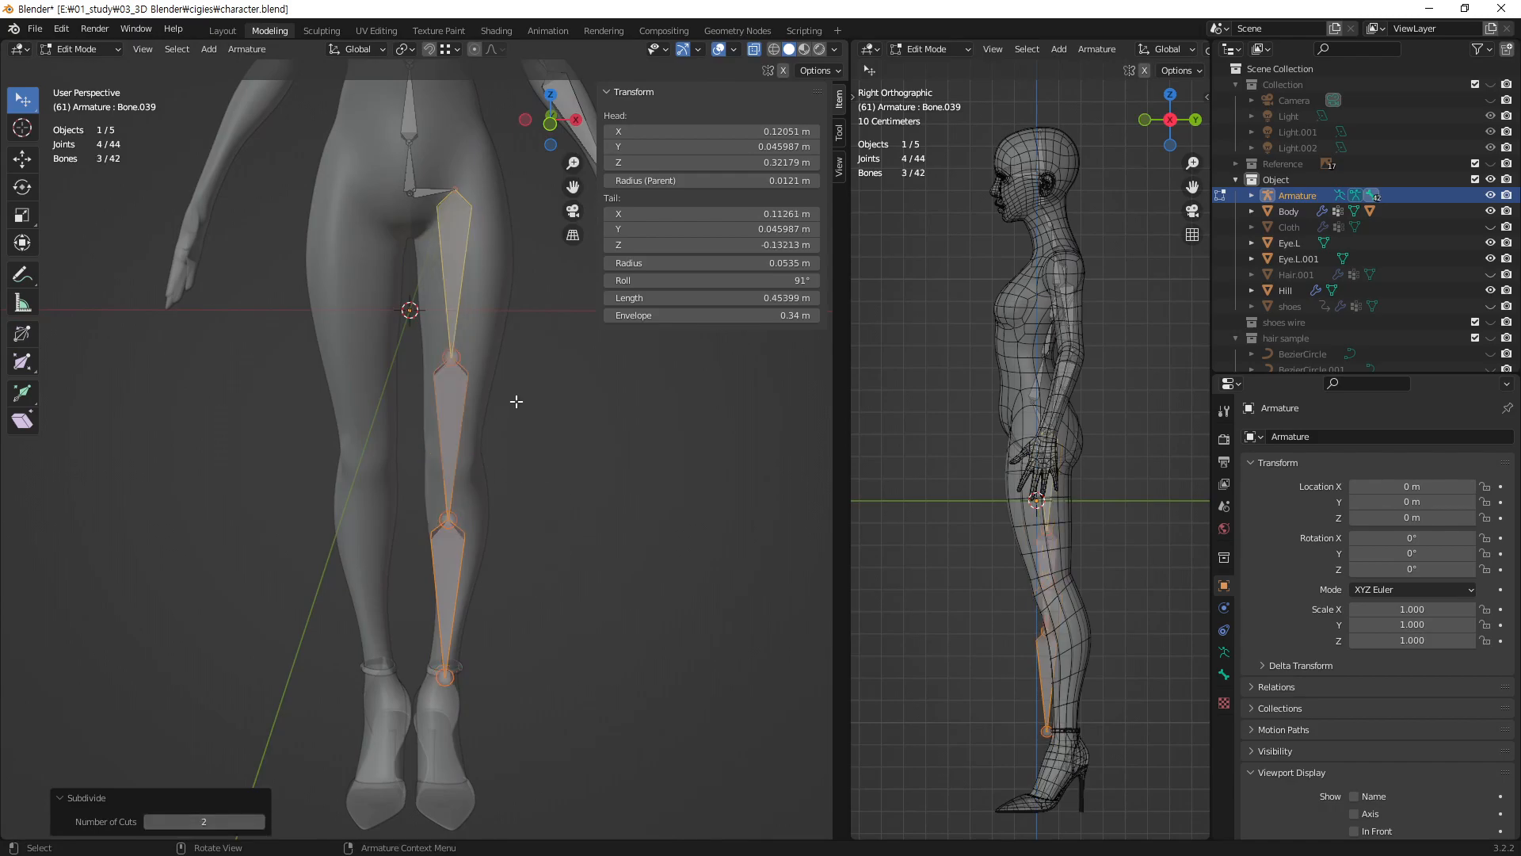
# - In front view, move the leg's upper subdivision joint about 0.22 m down to just above the knee
pyautogui.click(454, 361)
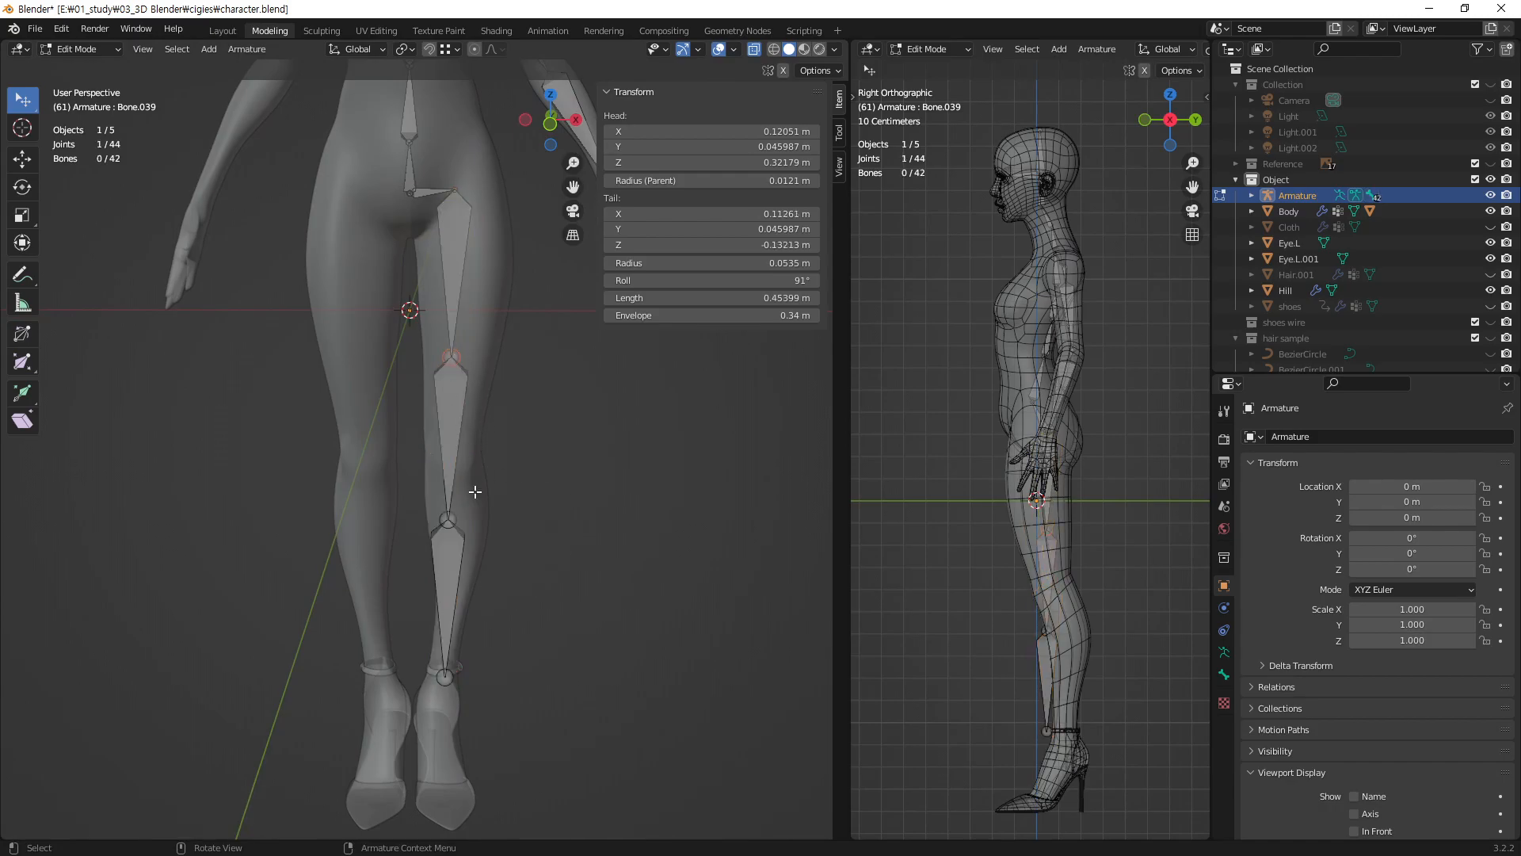
pyautogui.press('KP_1')
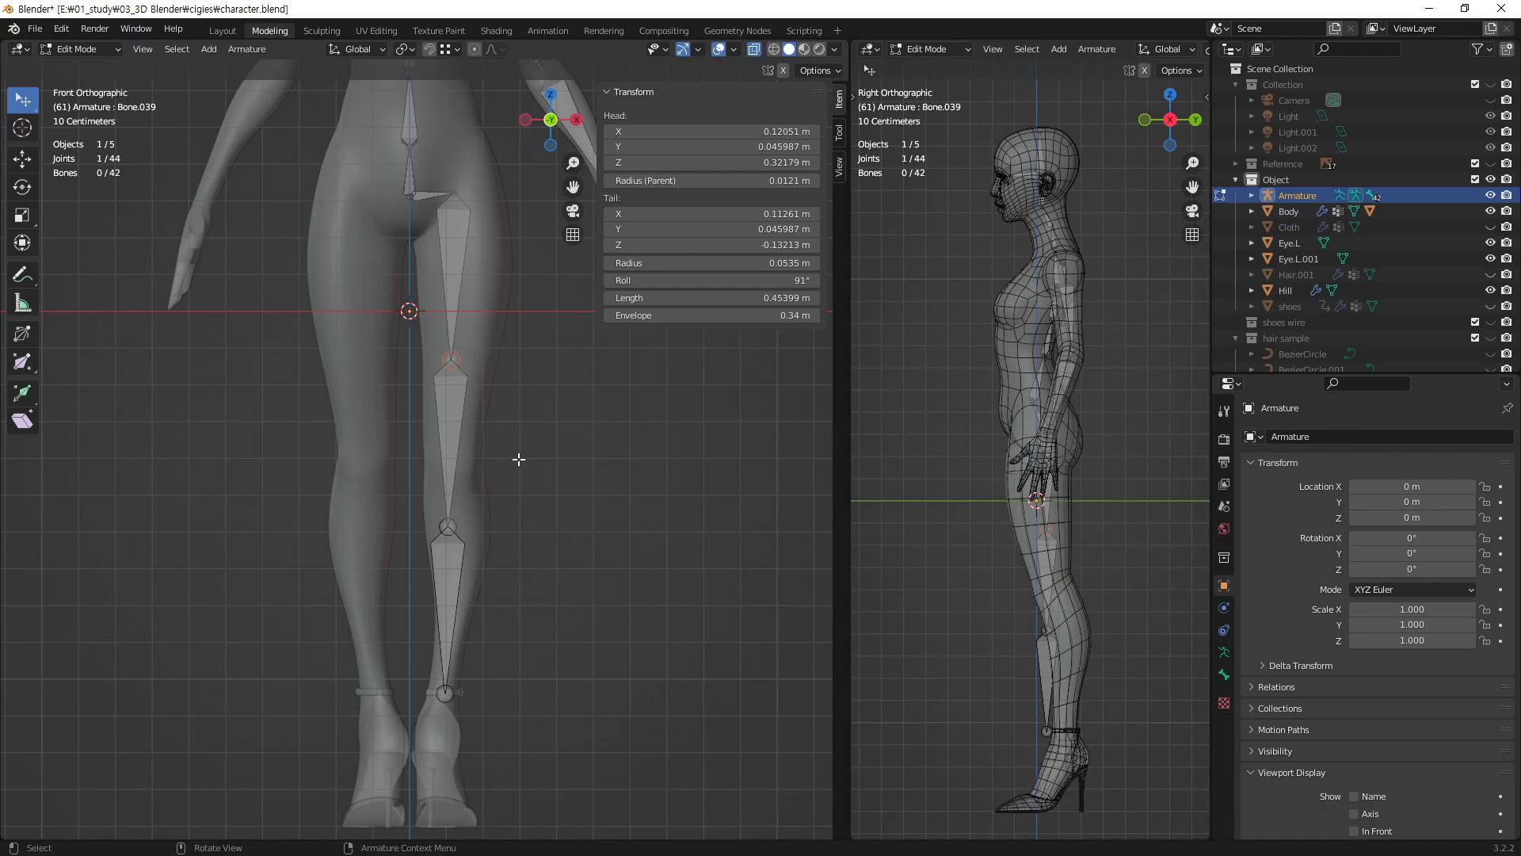
pyautogui.press('g')
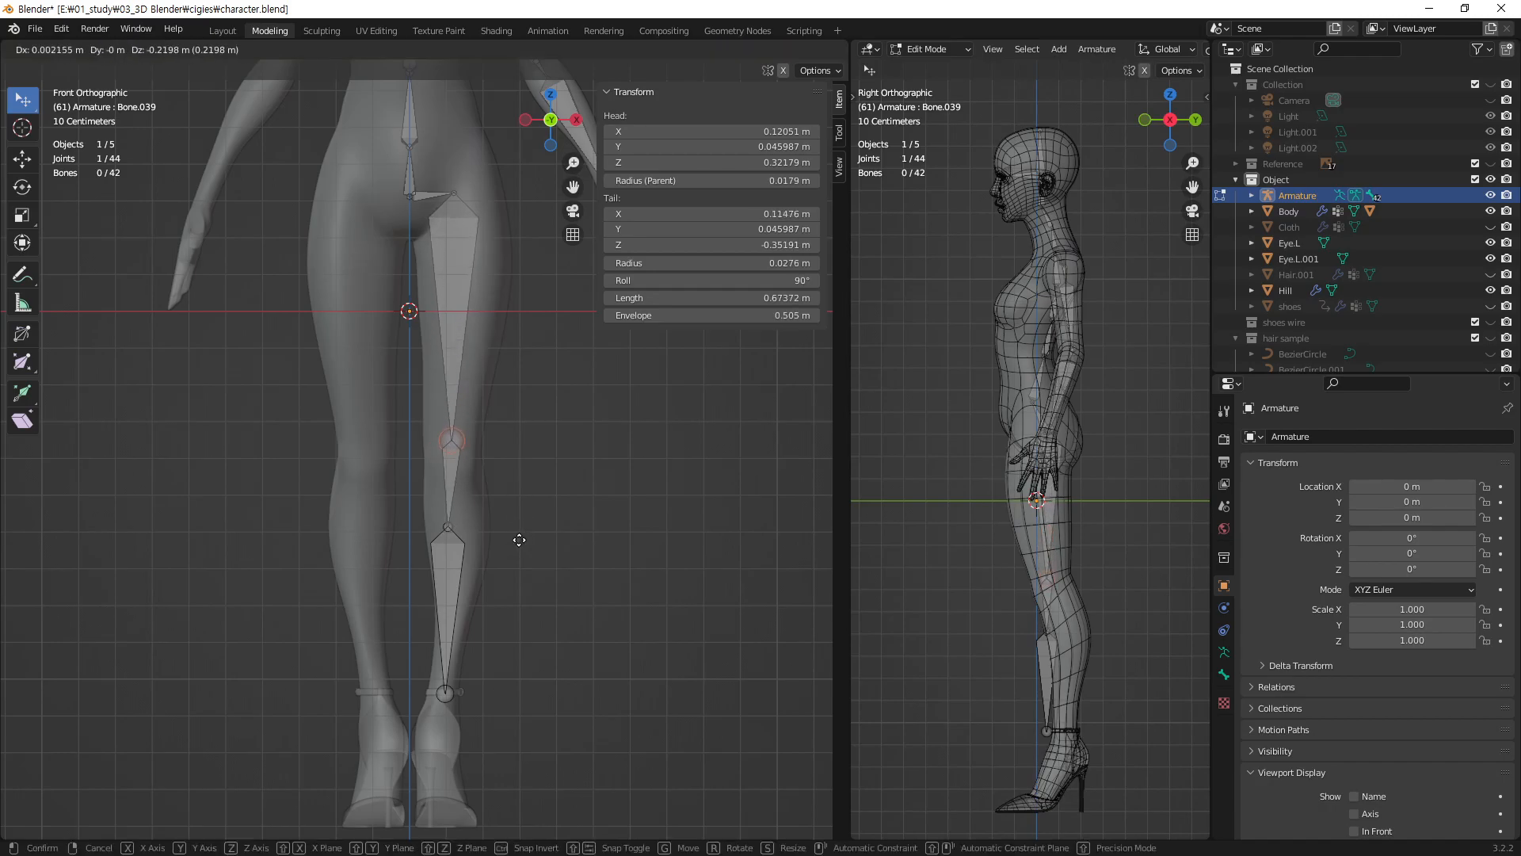
pyautogui.click(519, 539)
# - Move the lower knee joint about 0.12 m up and 0.013 m outward, and shift the upper knee joint about 0.006 m outward
pyautogui.click(449, 529)
pyautogui.press('g')
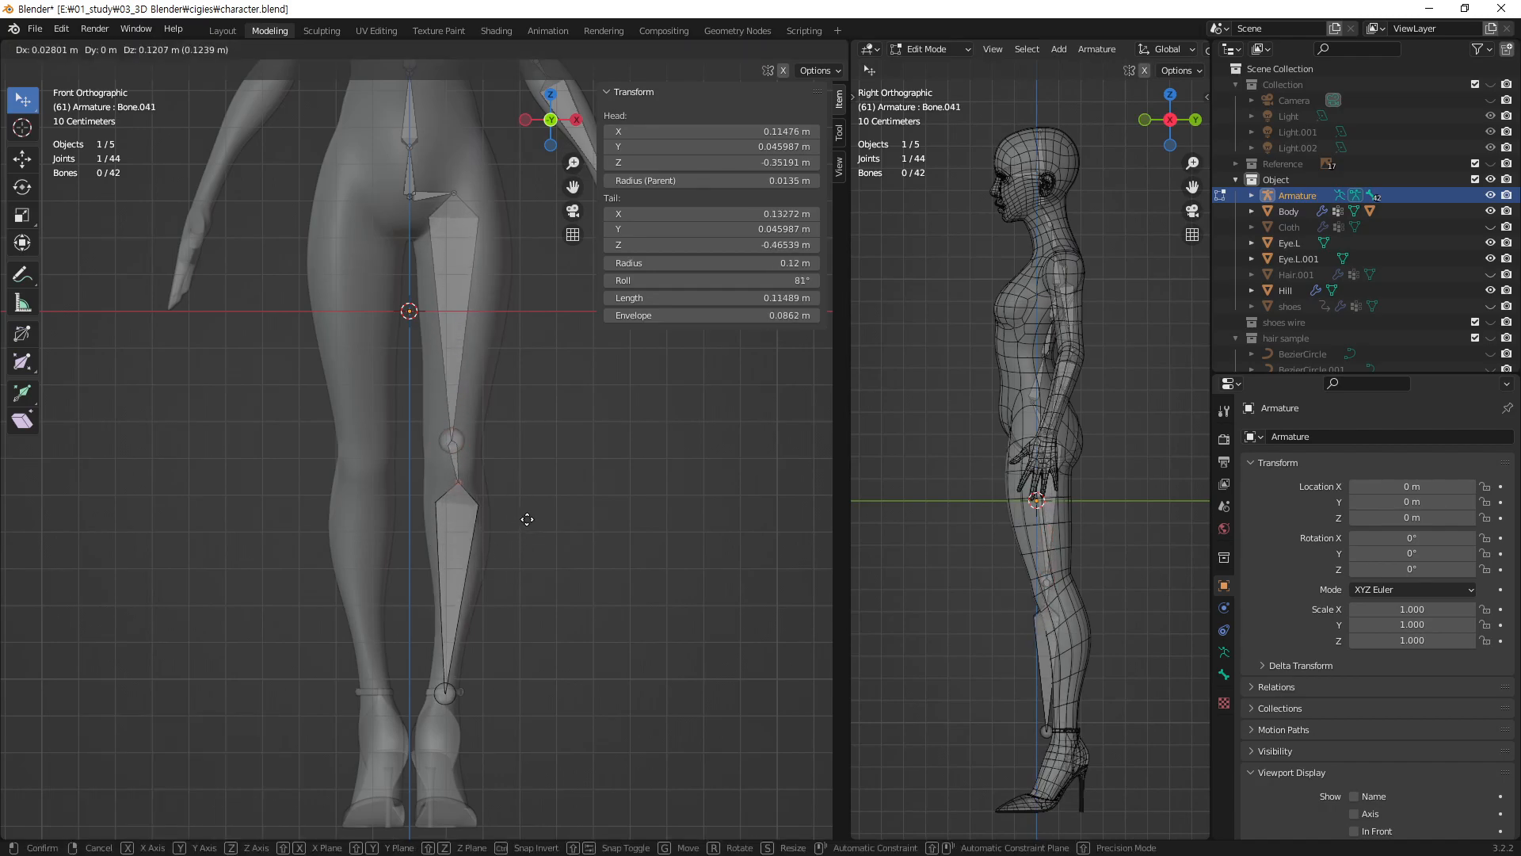
pyautogui.click(522, 521)
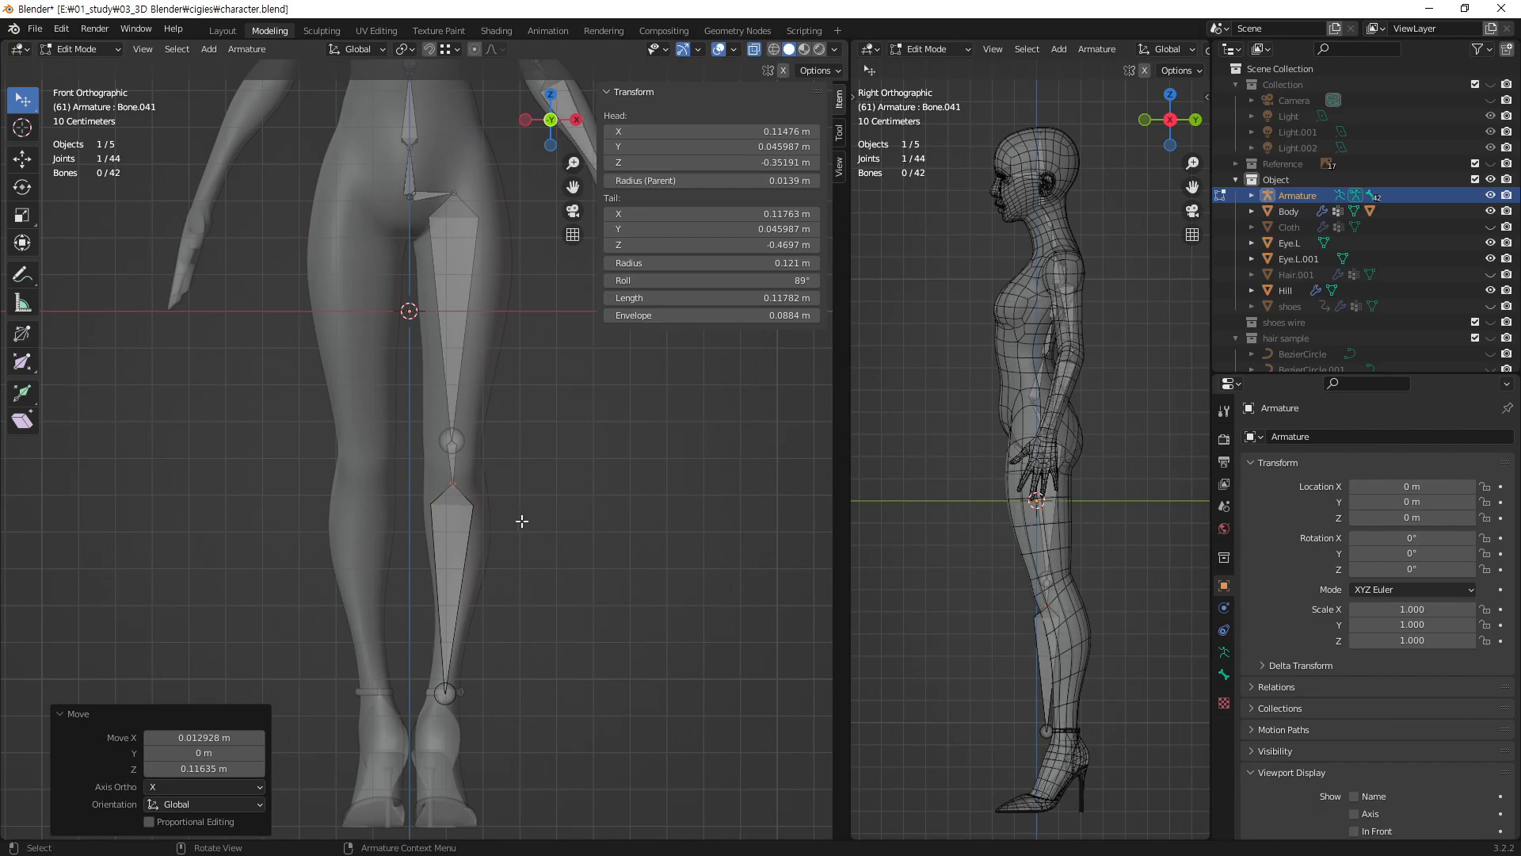
pyautogui.click(460, 443)
pyautogui.press('g')
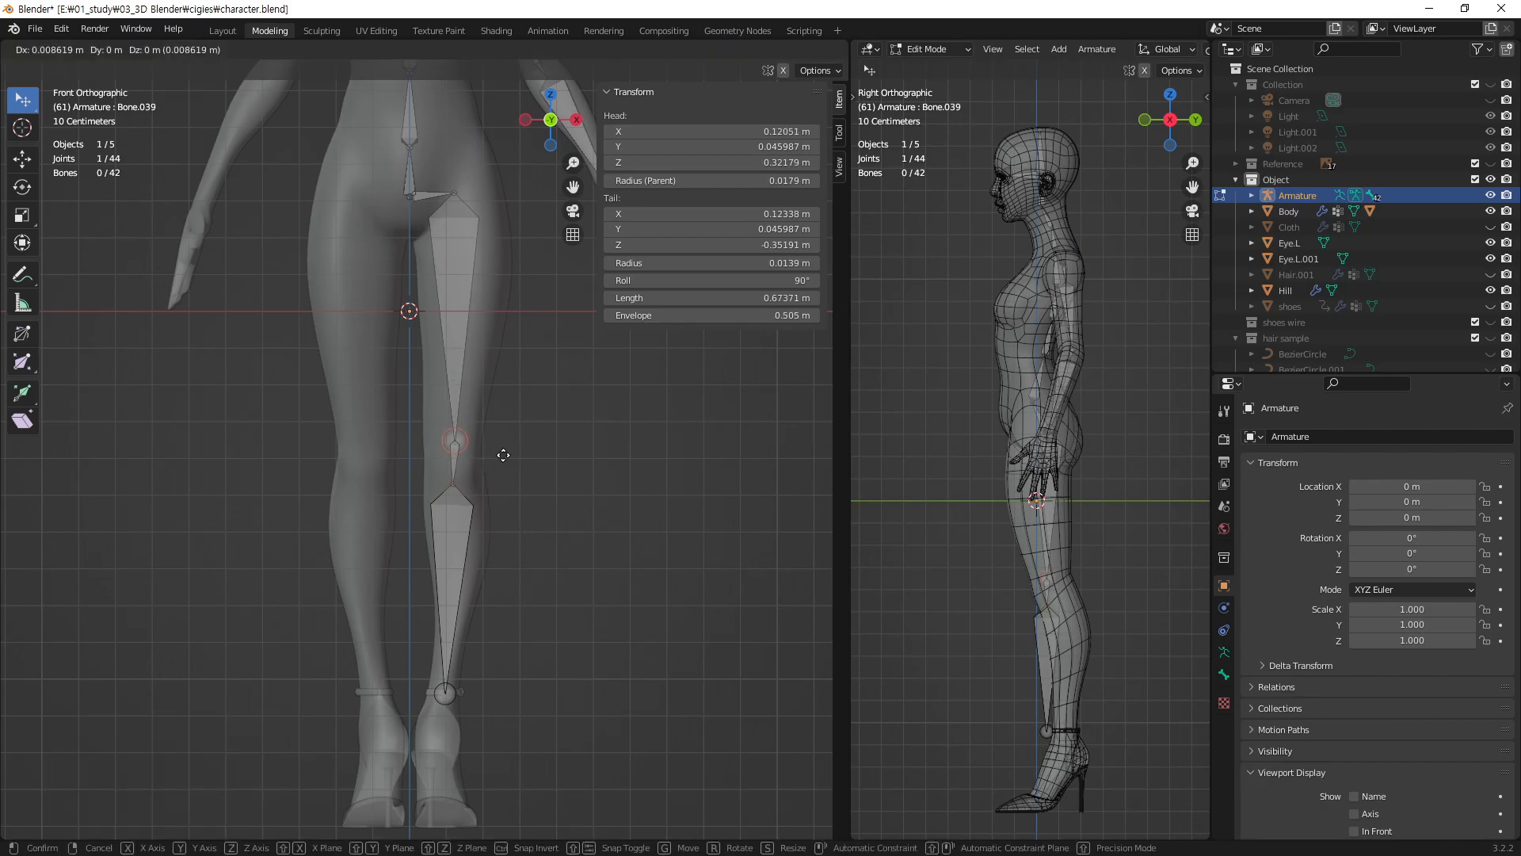
pyautogui.click(502, 455)
# - Show the wireframe overlay and, in right view, raise the upper knee joint about 0.025 m
pyautogui.press('KP_3')
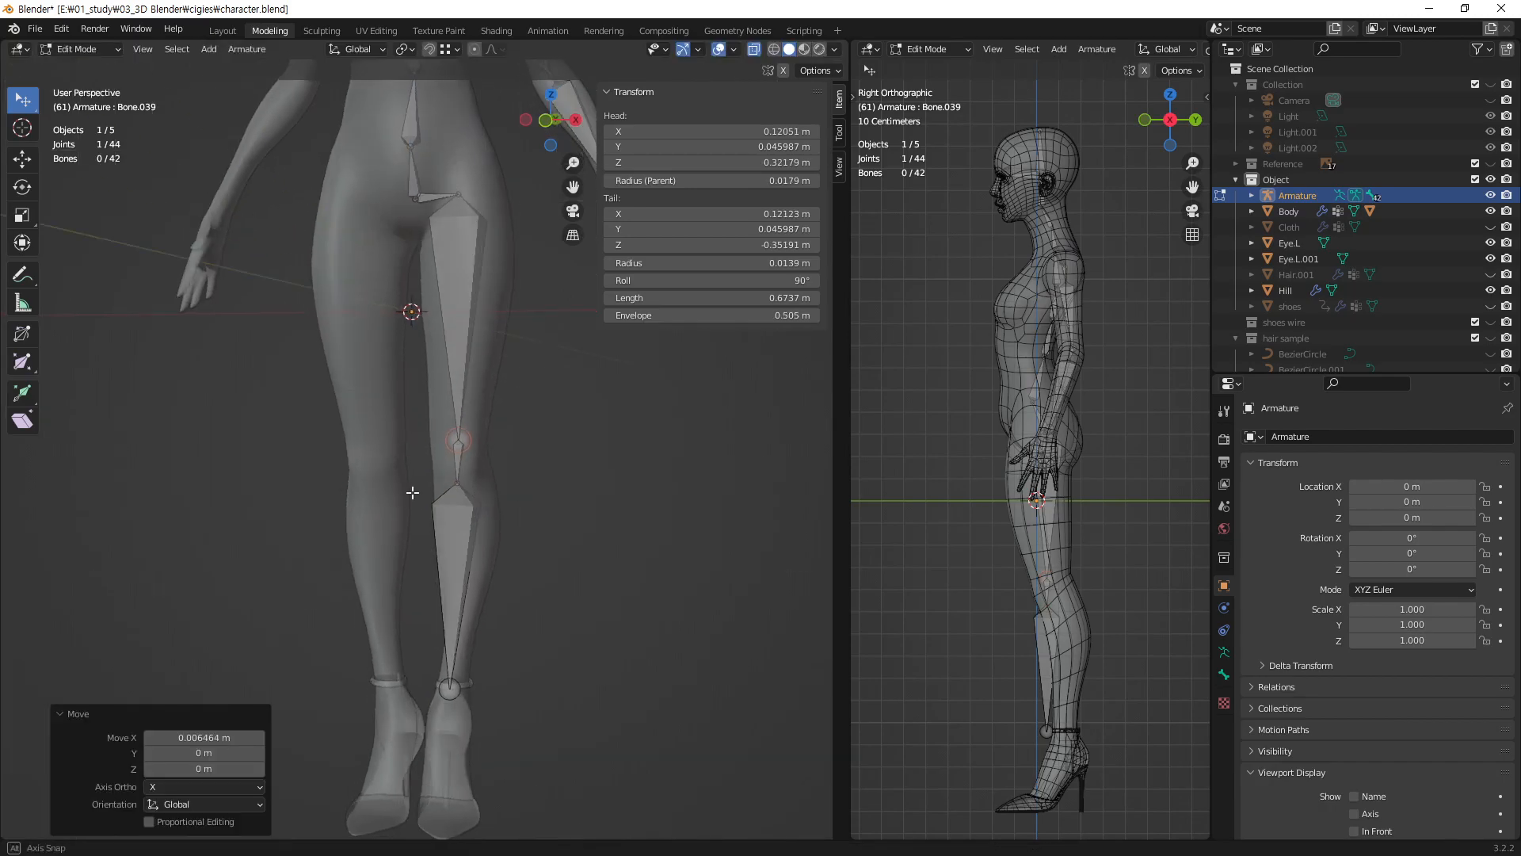
pyautogui.scroll(1, 497, 473)
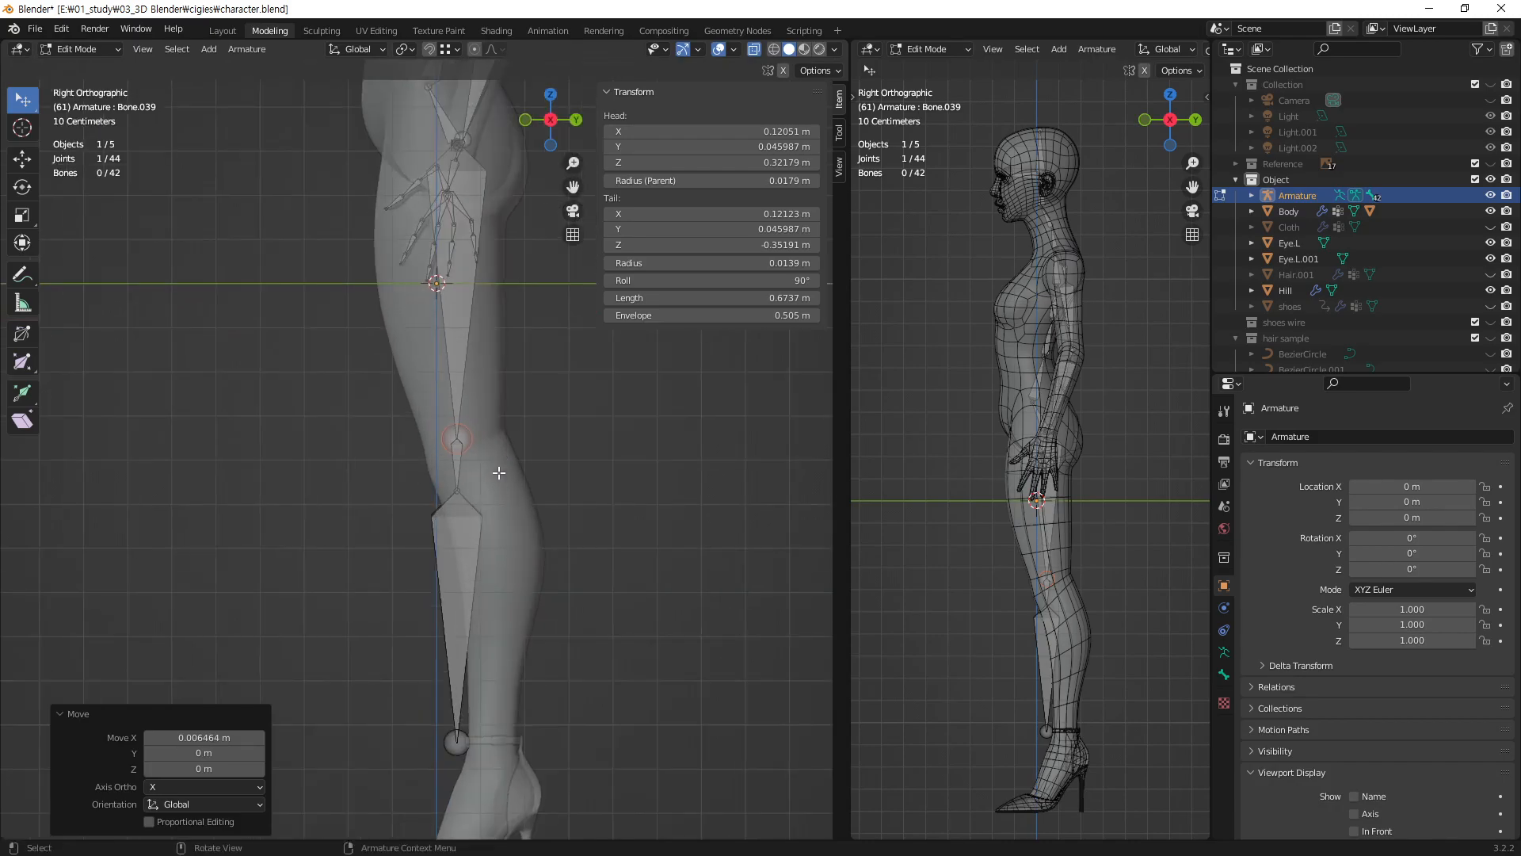
pyautogui.click(736, 50)
pyautogui.click(643, 317)
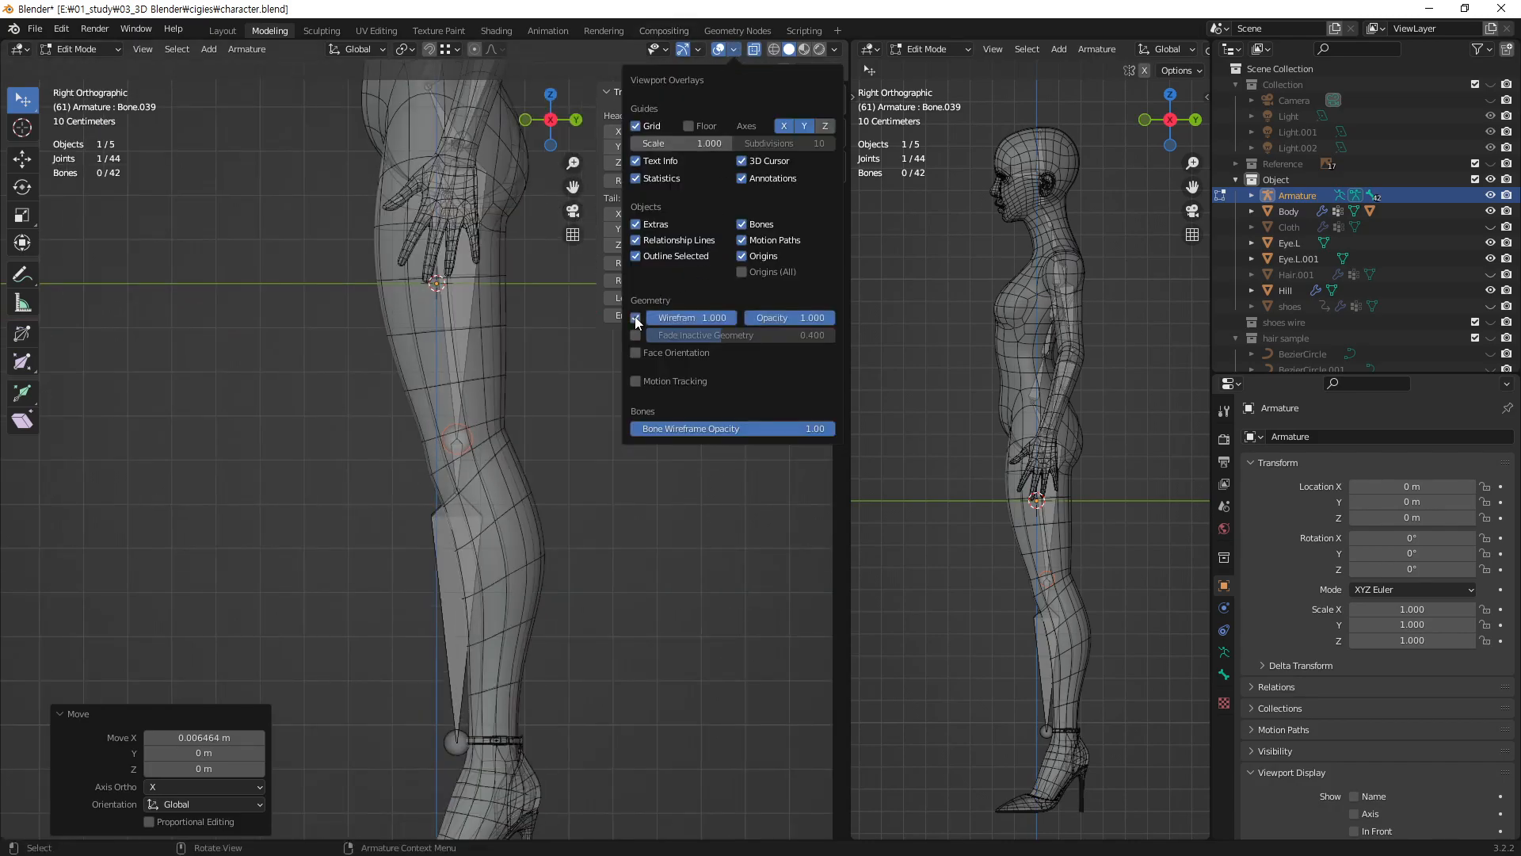
pyautogui.press('g')
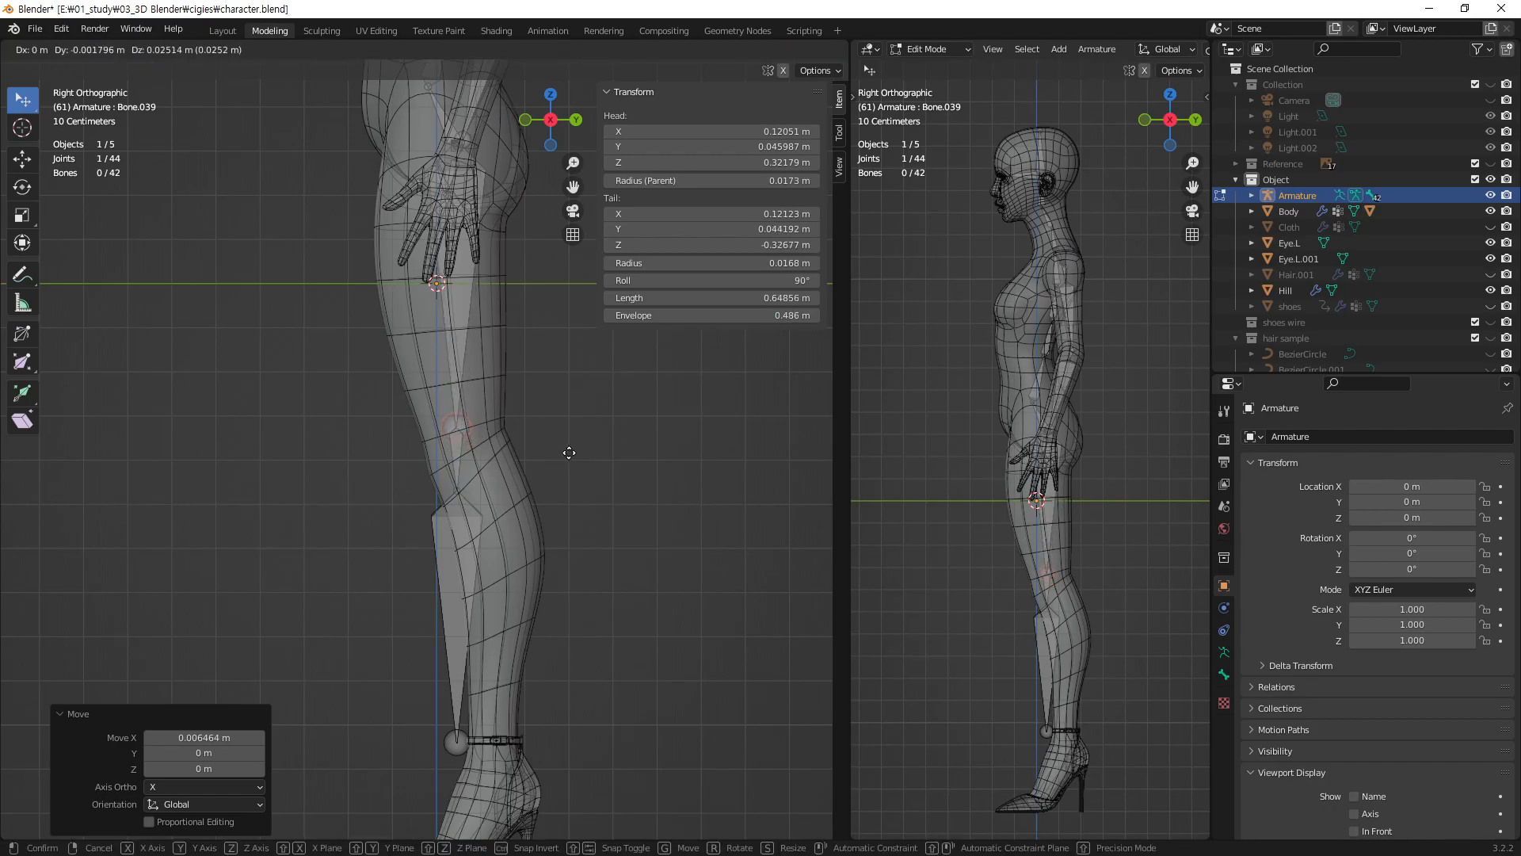
pyautogui.click(569, 452)
# - Move the lower knee joint about 0.025 m backward and 0.016 m up in right view
pyautogui.click(458, 491)
pyautogui.press('g')
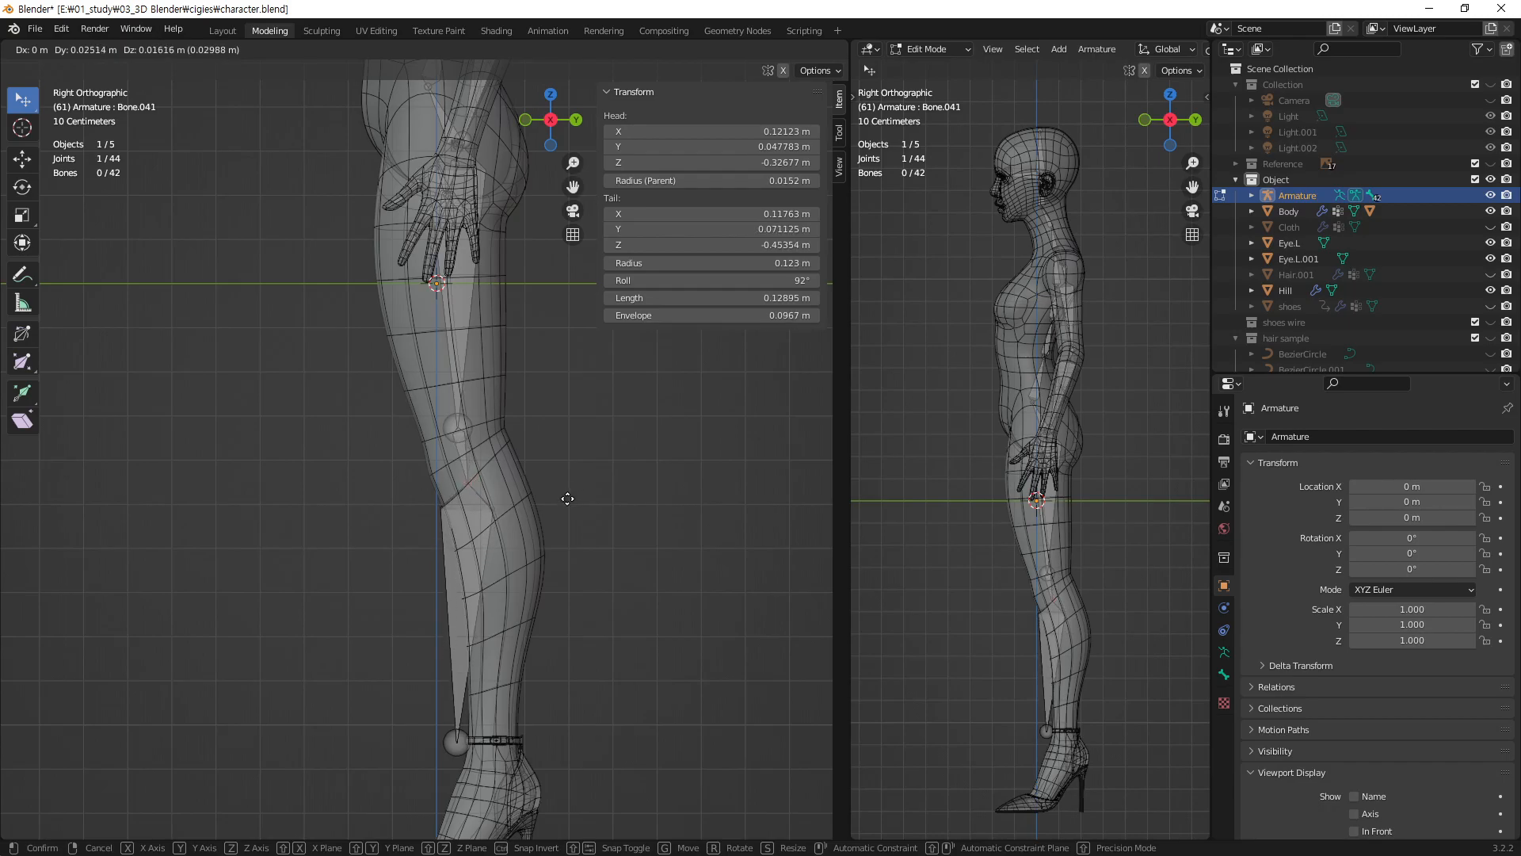
pyautogui.click(569, 499)
# - Move the ankle joint about 0.09 m backward along Y into the middle of the ankle
pyautogui.click(485, 745)
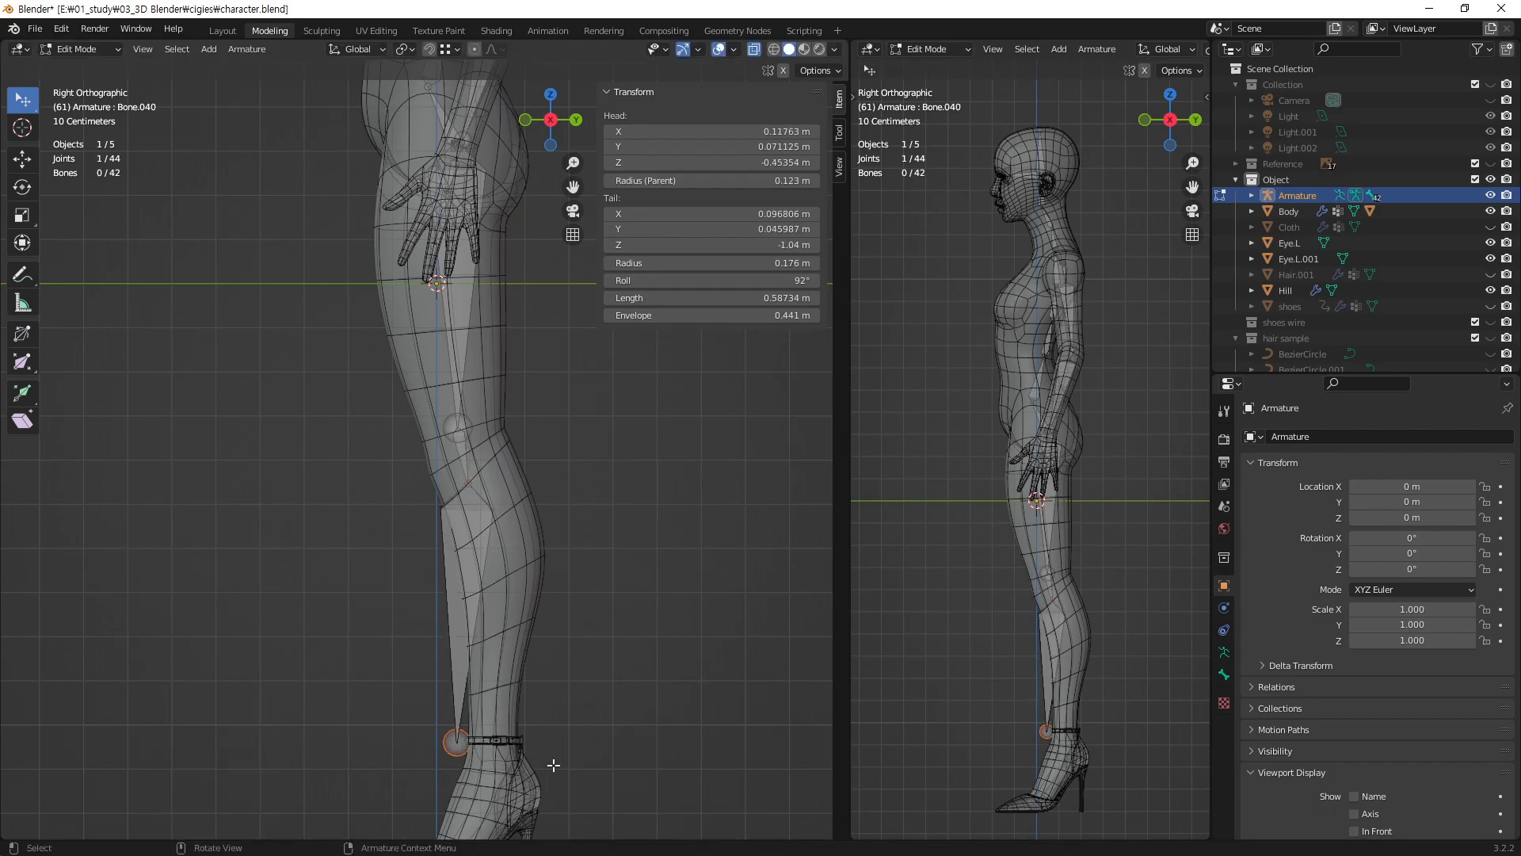
pyautogui.press('g')
pyautogui.press('y')
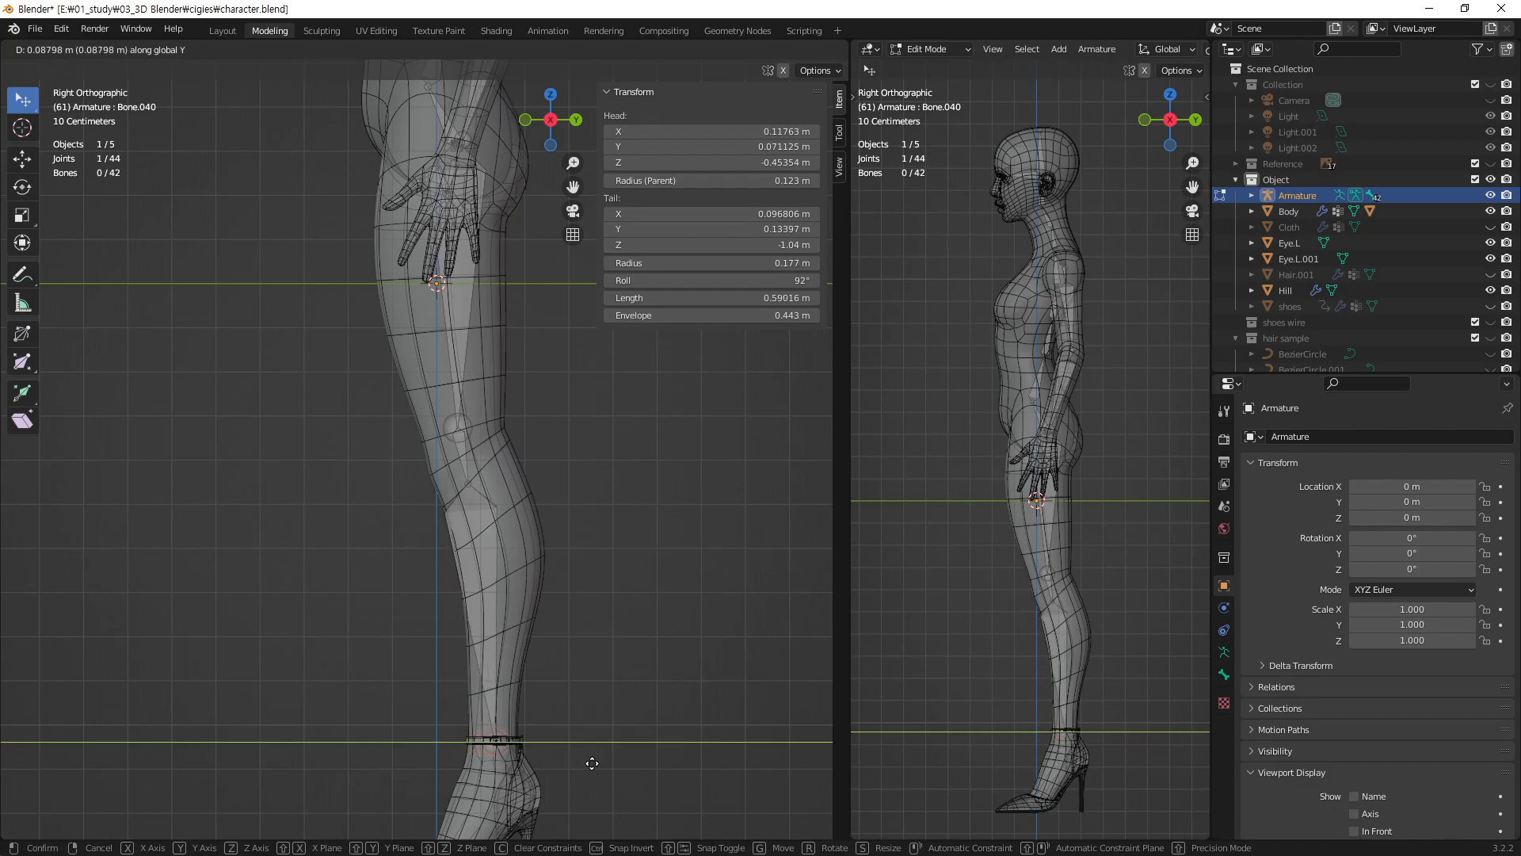
pyautogui.click(594, 760)
# - Shift the lower knee joint about 0.004 m and the upper knee joint about 0.007 m forward along Y
pyautogui.click(467, 485)
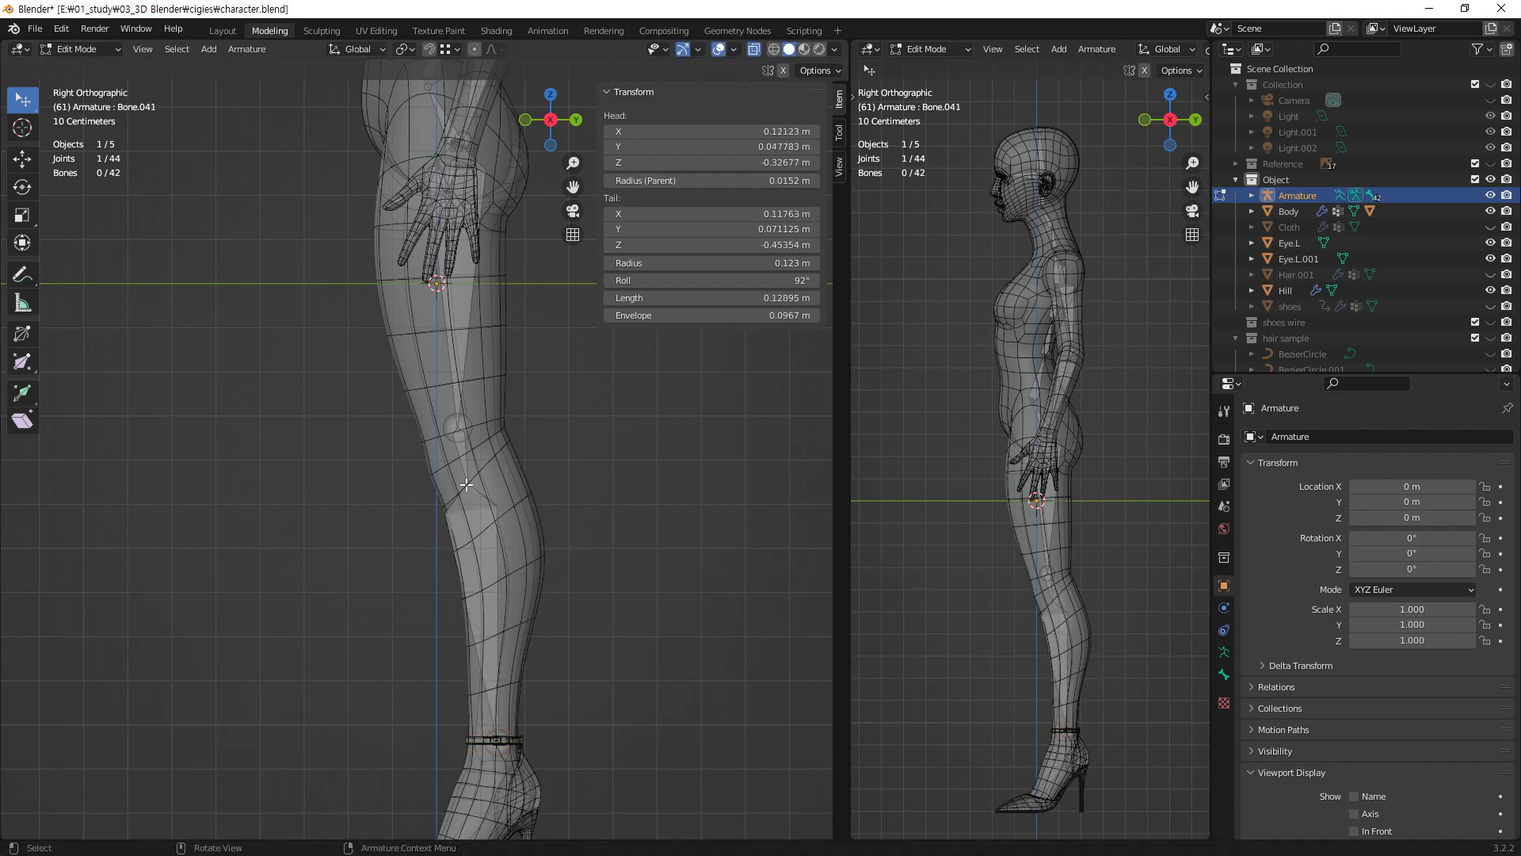
pyautogui.press('g')
pyautogui.press('y')
pyautogui.click(515, 505)
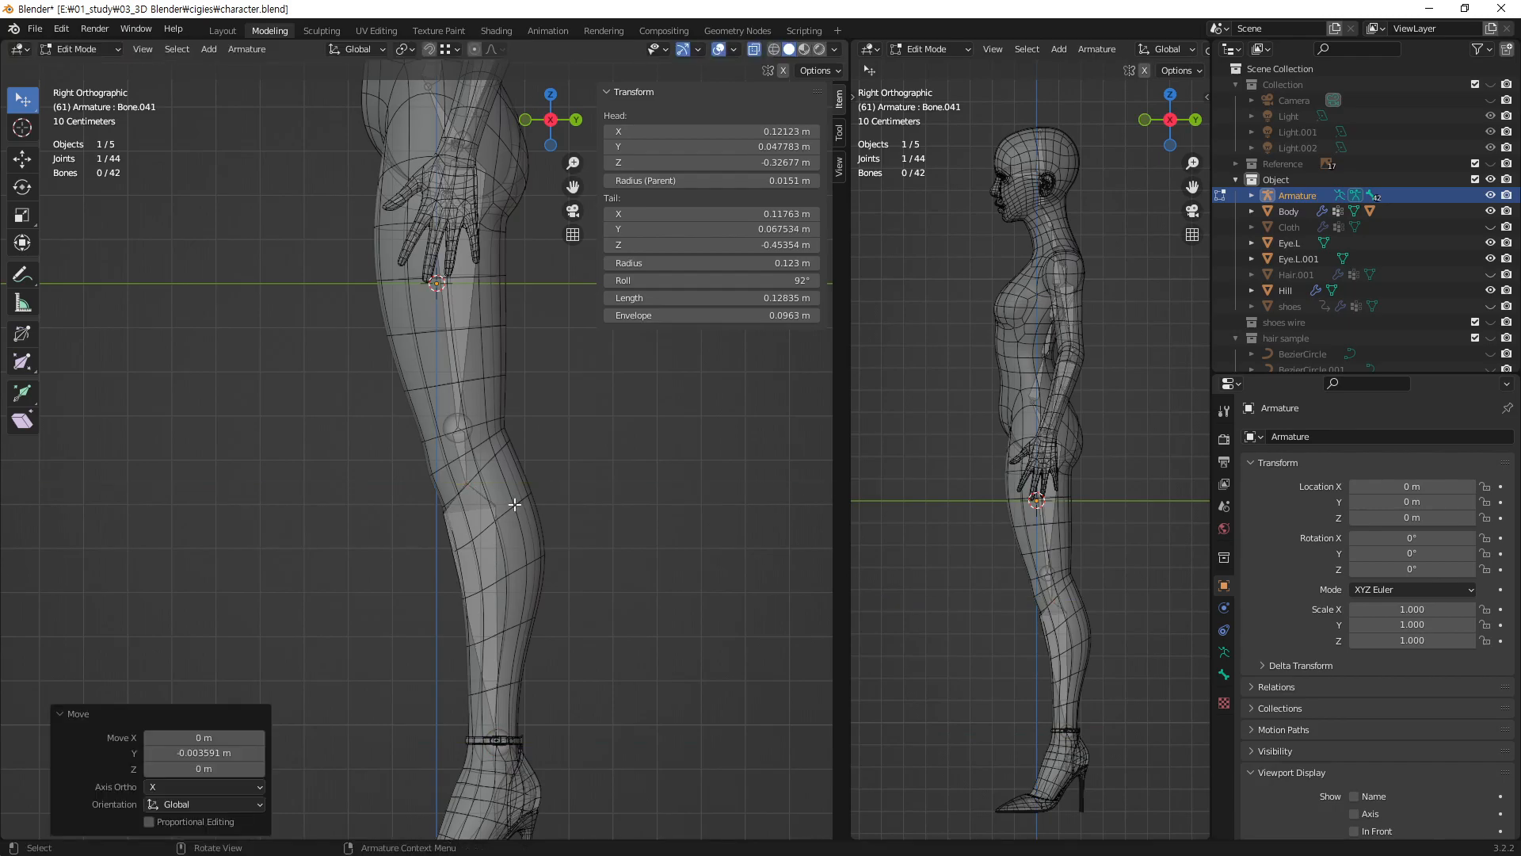
pyautogui.click(463, 427)
pyautogui.press('g')
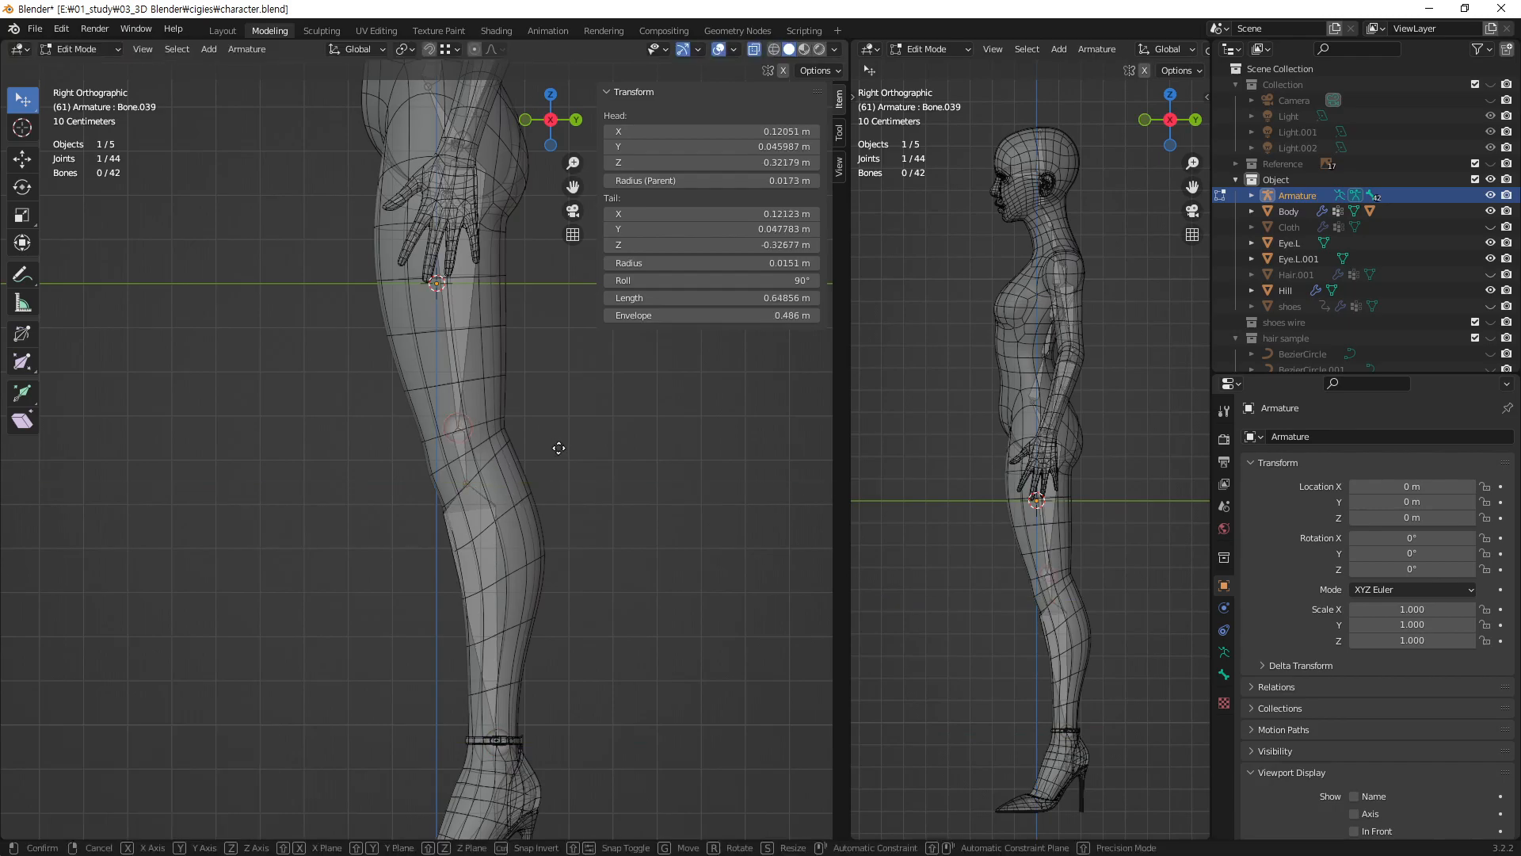
pyautogui.press('y')
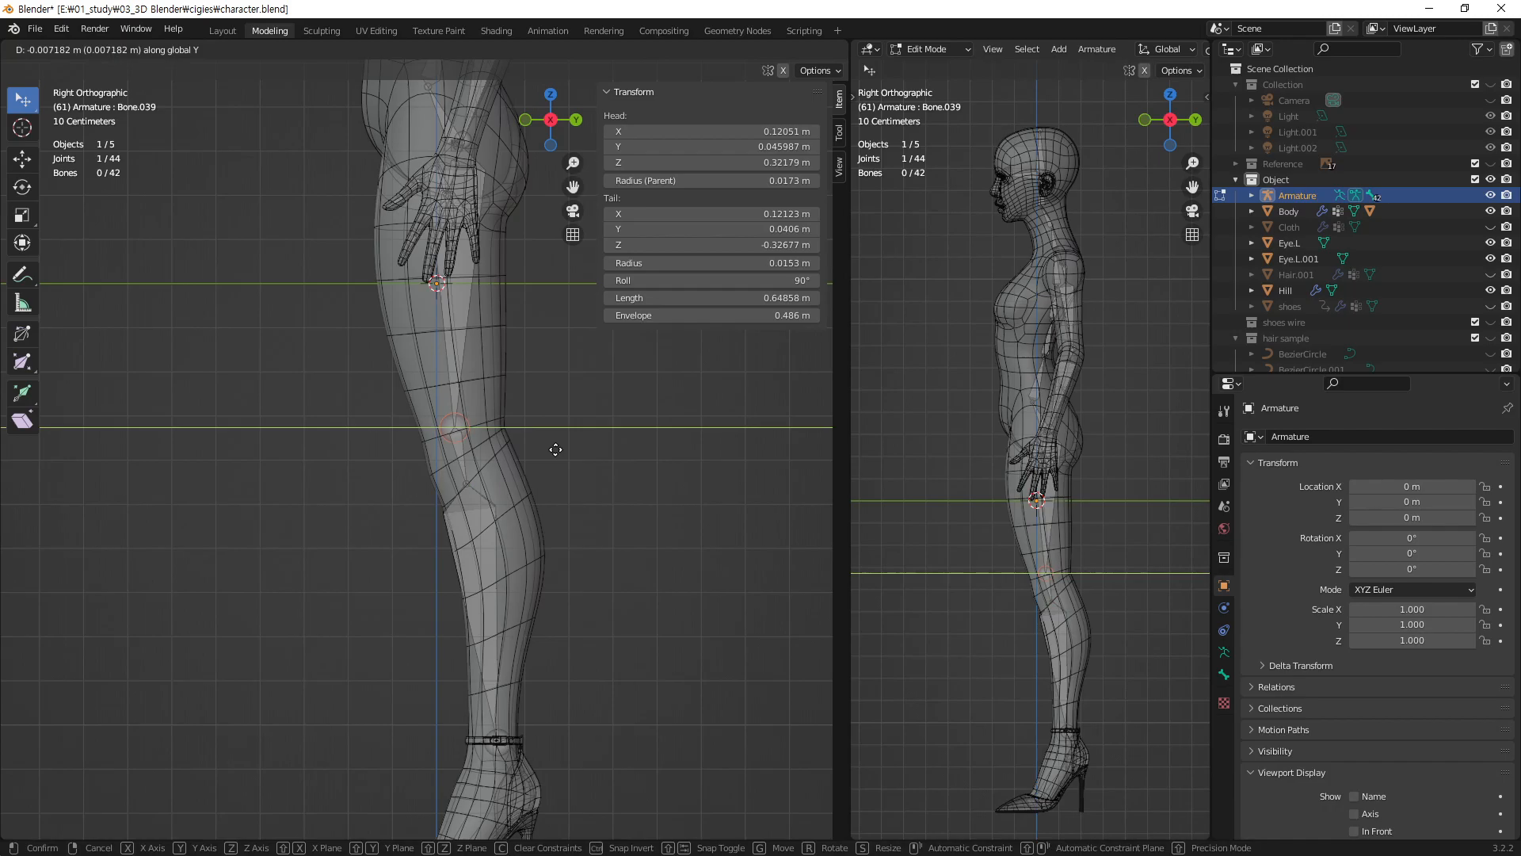
pyautogui.click(556, 449)
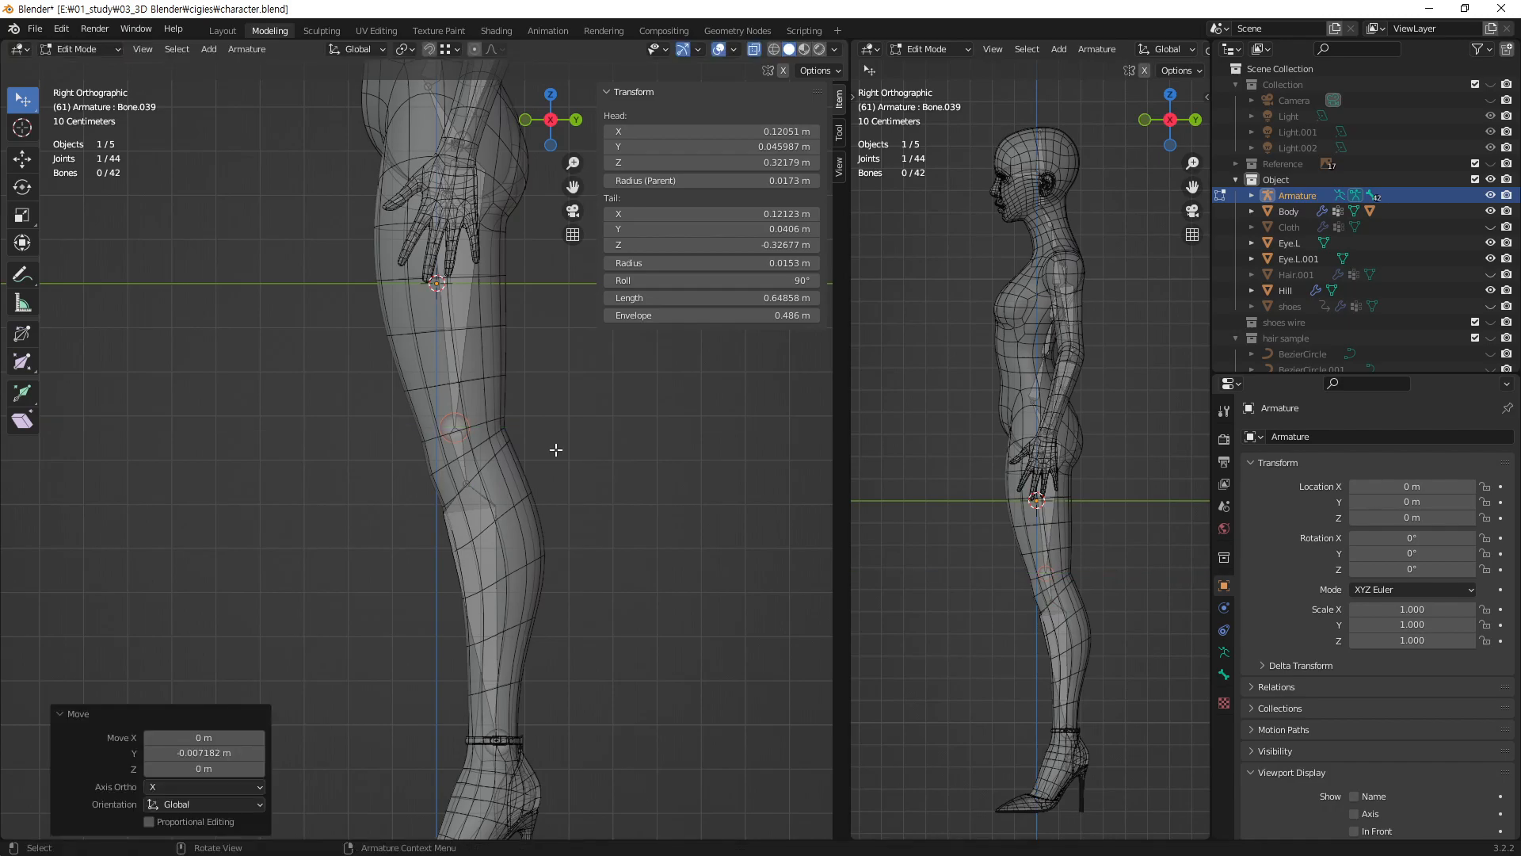
# - Move the lower knee joint about 0.014 m forward along Y
pyautogui.click(469, 490)
pyautogui.press('g')
pyautogui.press('y')
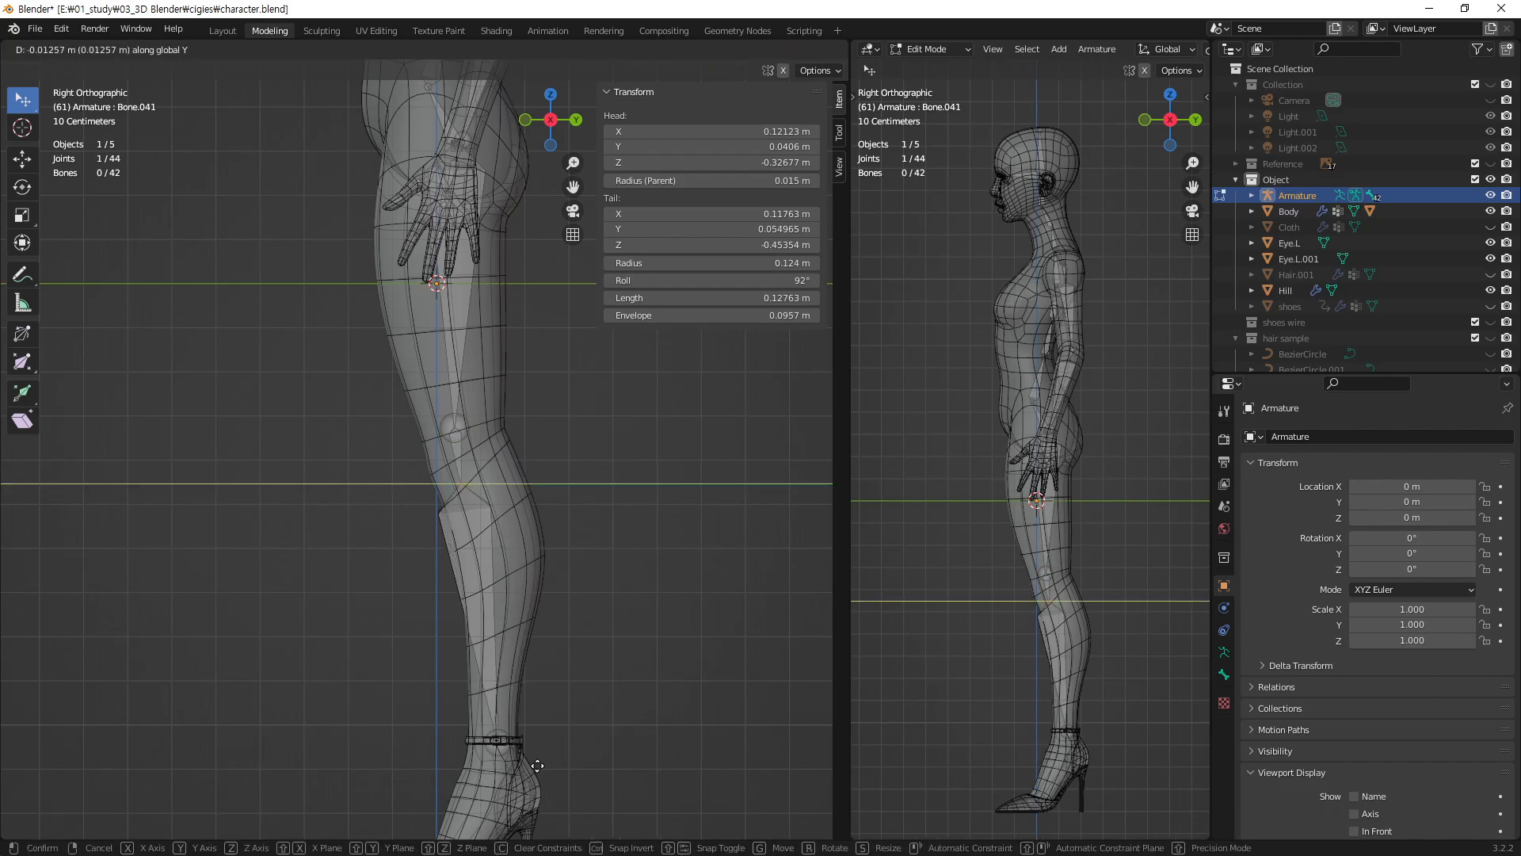
pyautogui.click(536, 766)
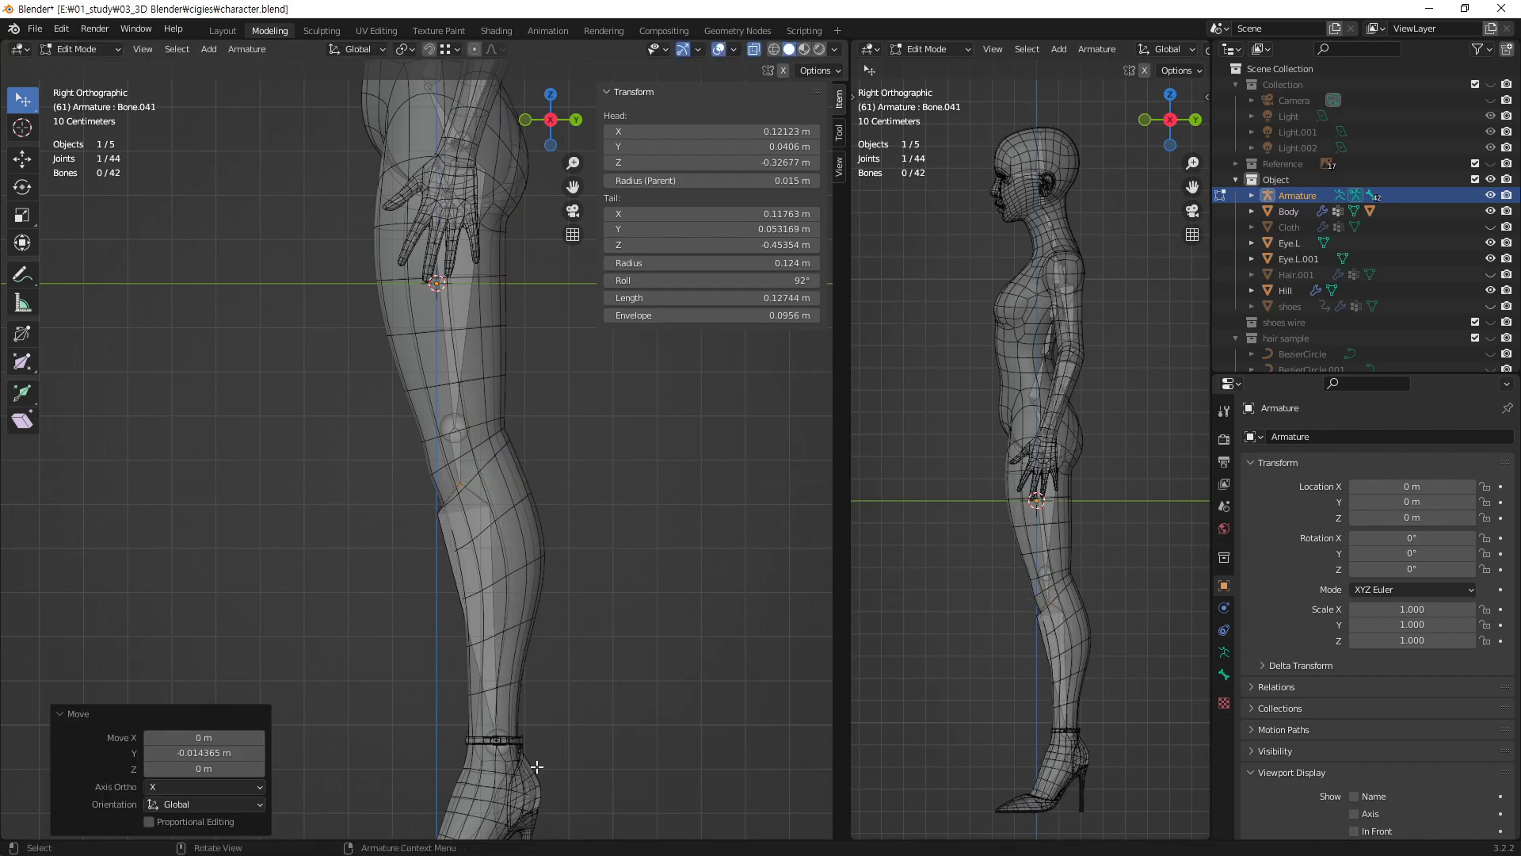
# - Move the upper knee joint about 0.022 m forward and 0.014 m down
pyautogui.click(463, 425)
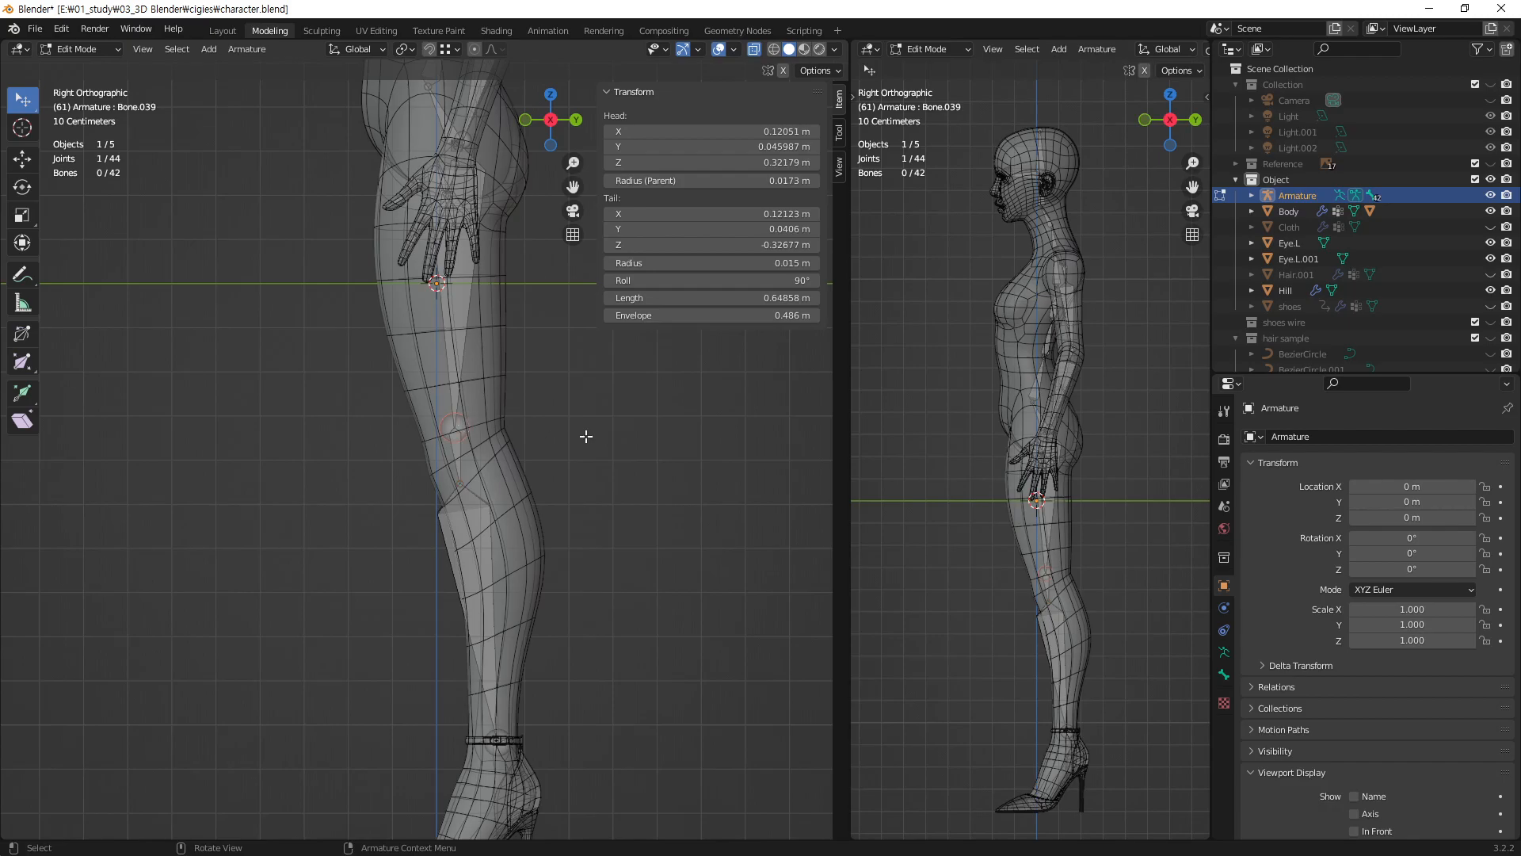
pyautogui.press('g')
pyautogui.press('y')
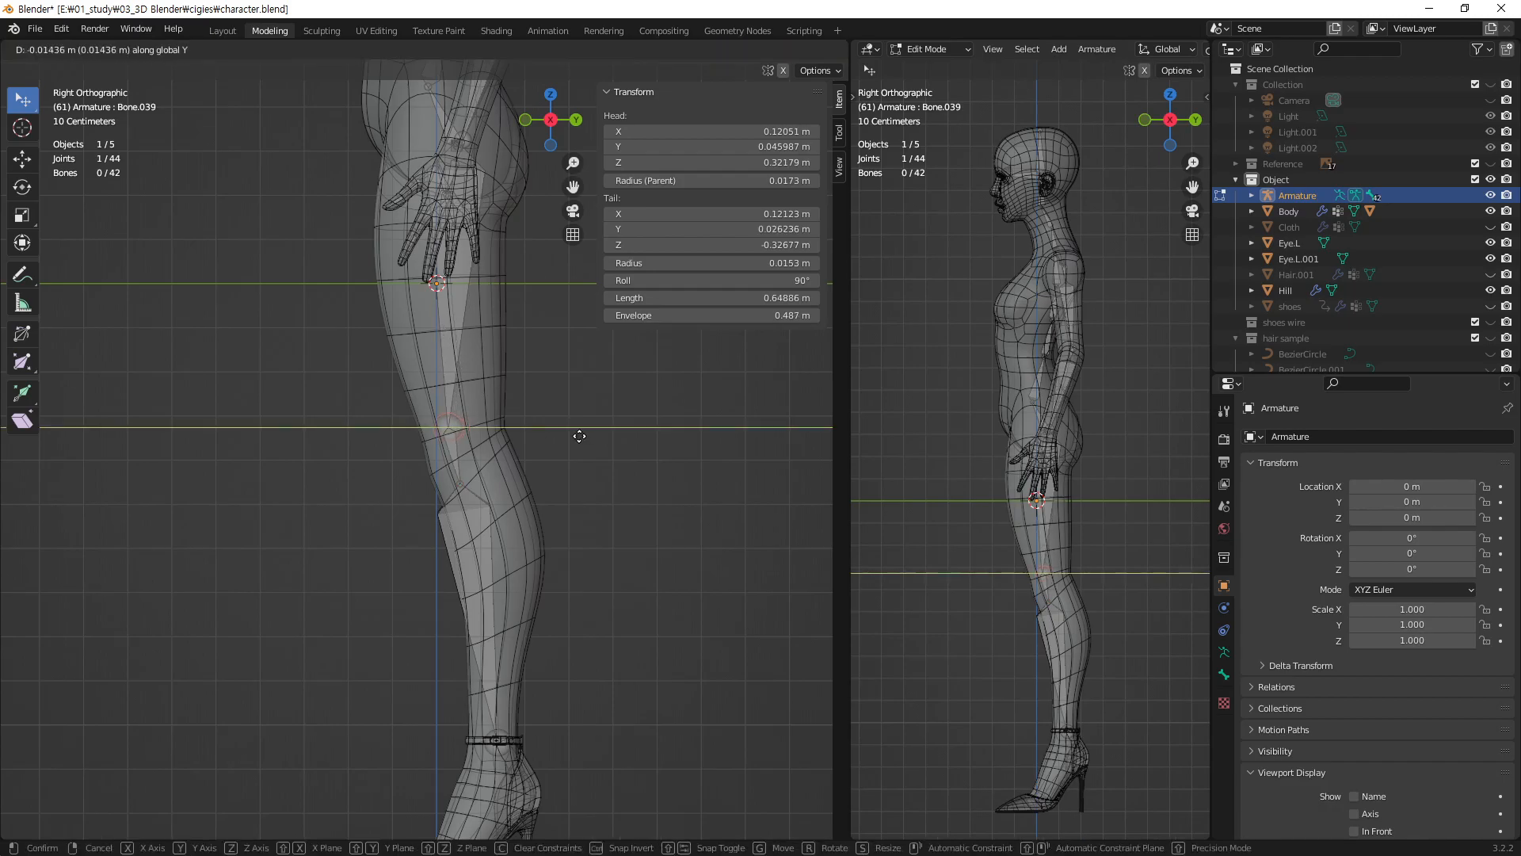
pyautogui.click(580, 436)
pyautogui.press('g')
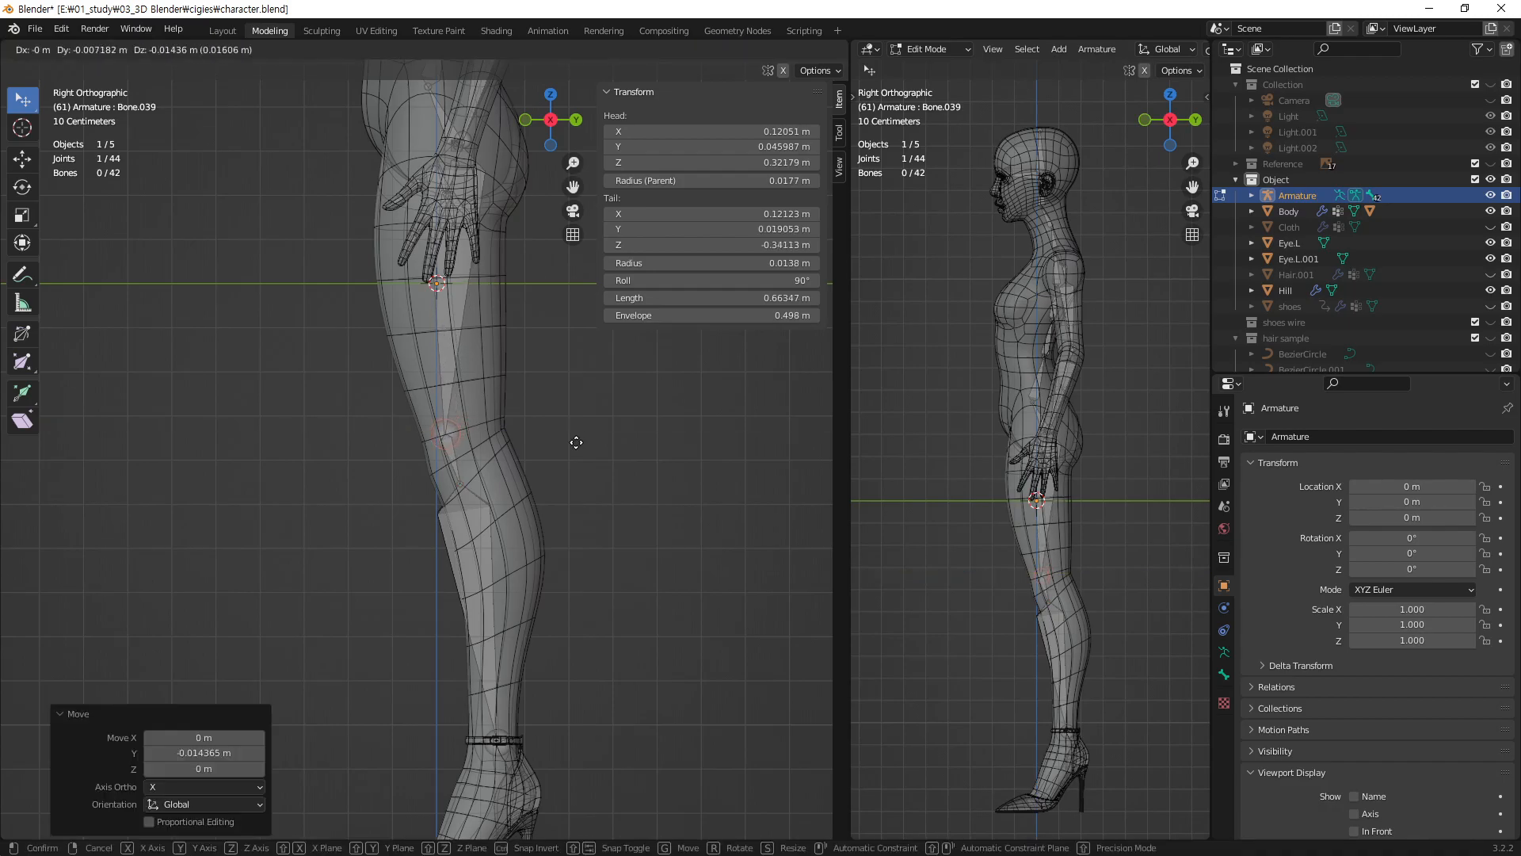
pyautogui.click(562, 475)
# - Move the lower knee joint about 0.005 m forward and 0.02 m down
pyautogui.click(464, 487)
pyautogui.press('g')
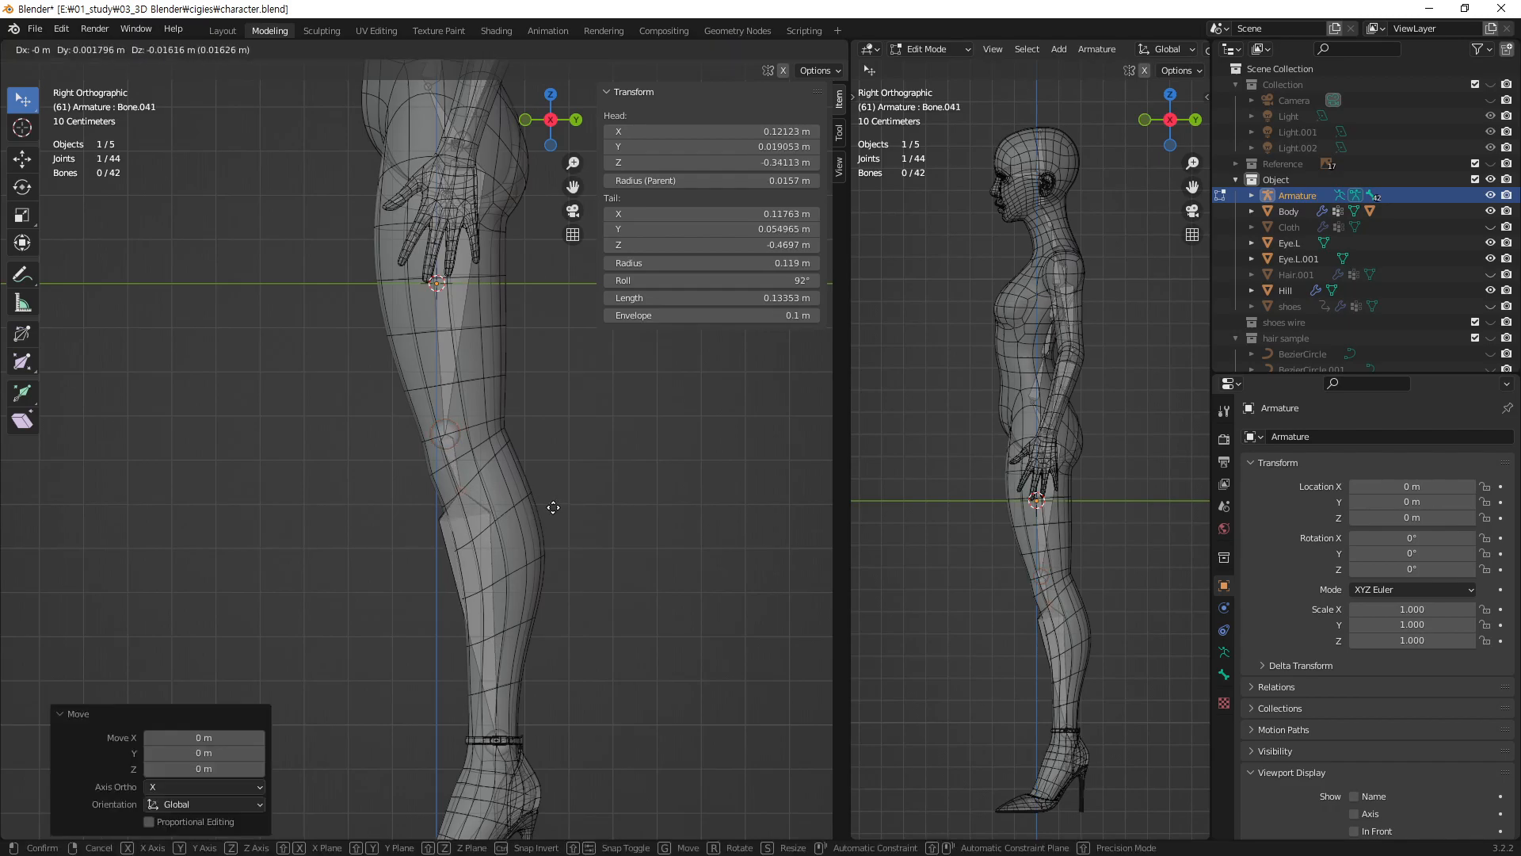
pyautogui.click(554, 507)
pyautogui.press('g')
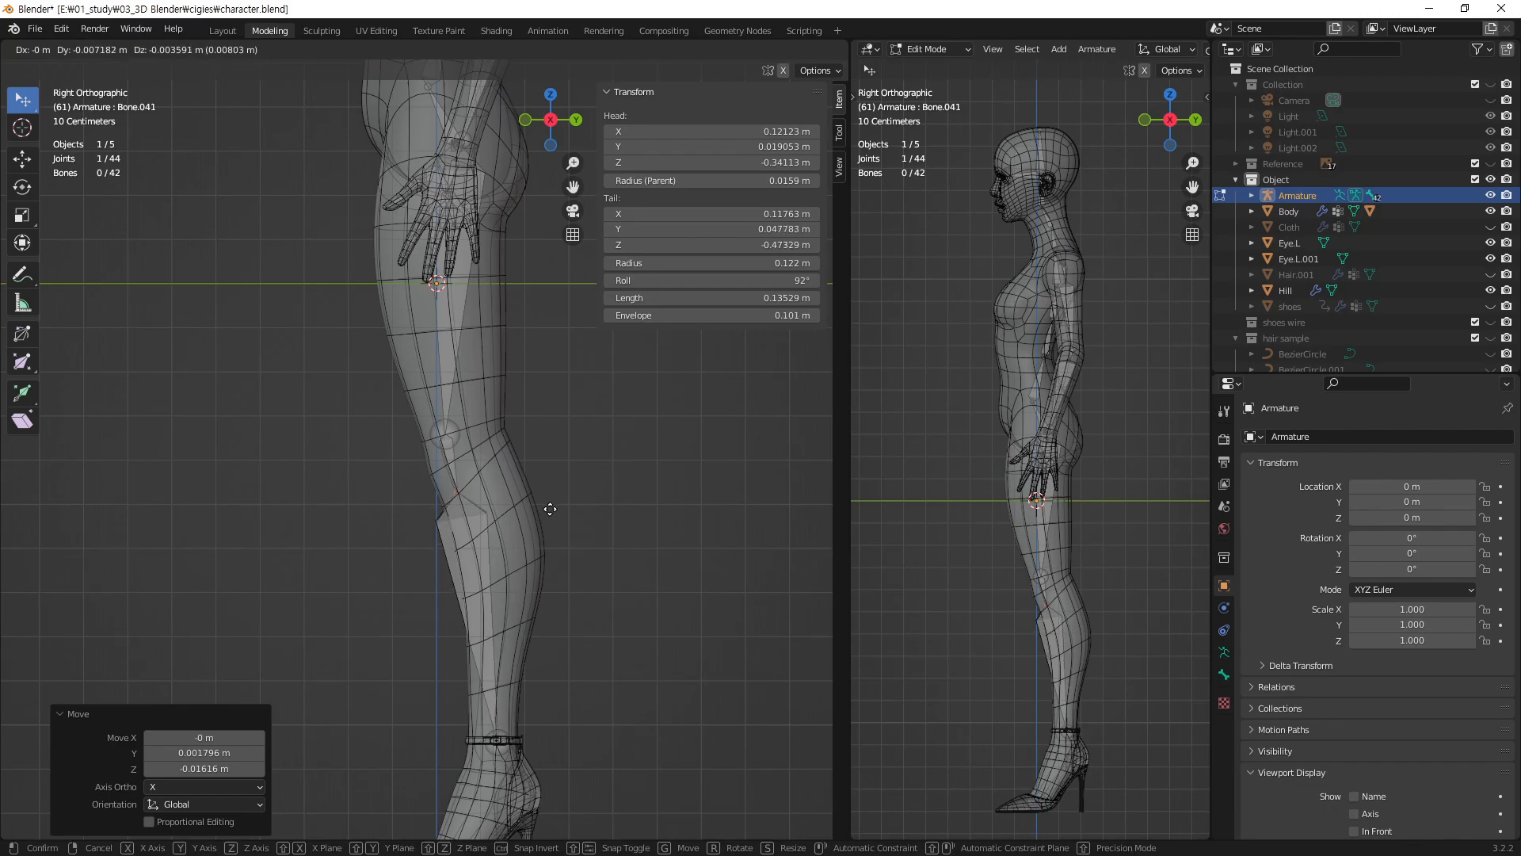
pyautogui.click(549, 509)
# - Shift the ankle joint about 0.007 m further backward along Y
pyautogui.click(504, 737)
pyautogui.press('g')
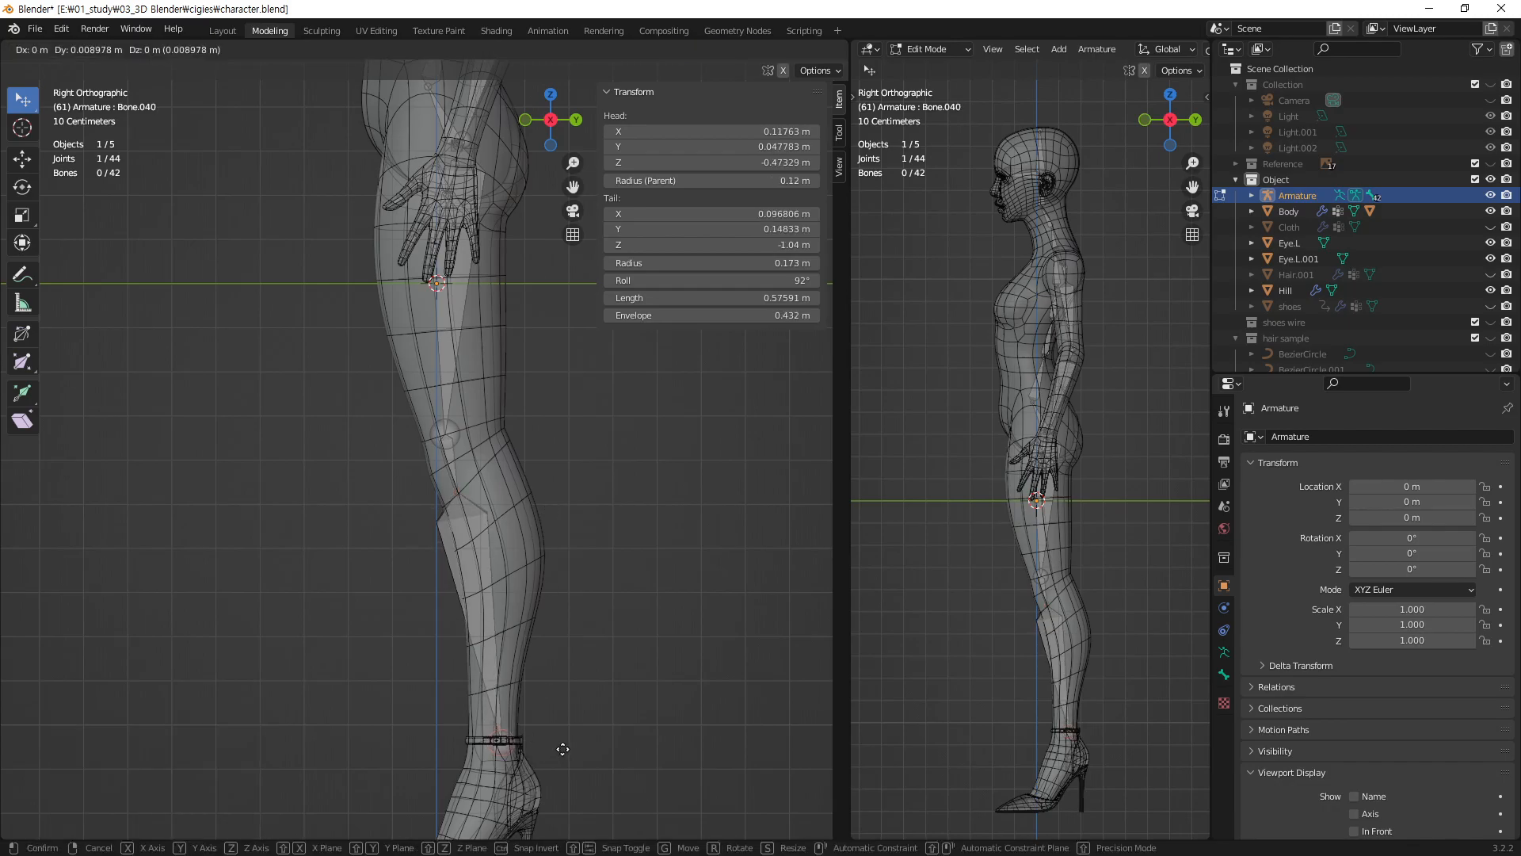
pyautogui.click(562, 749)
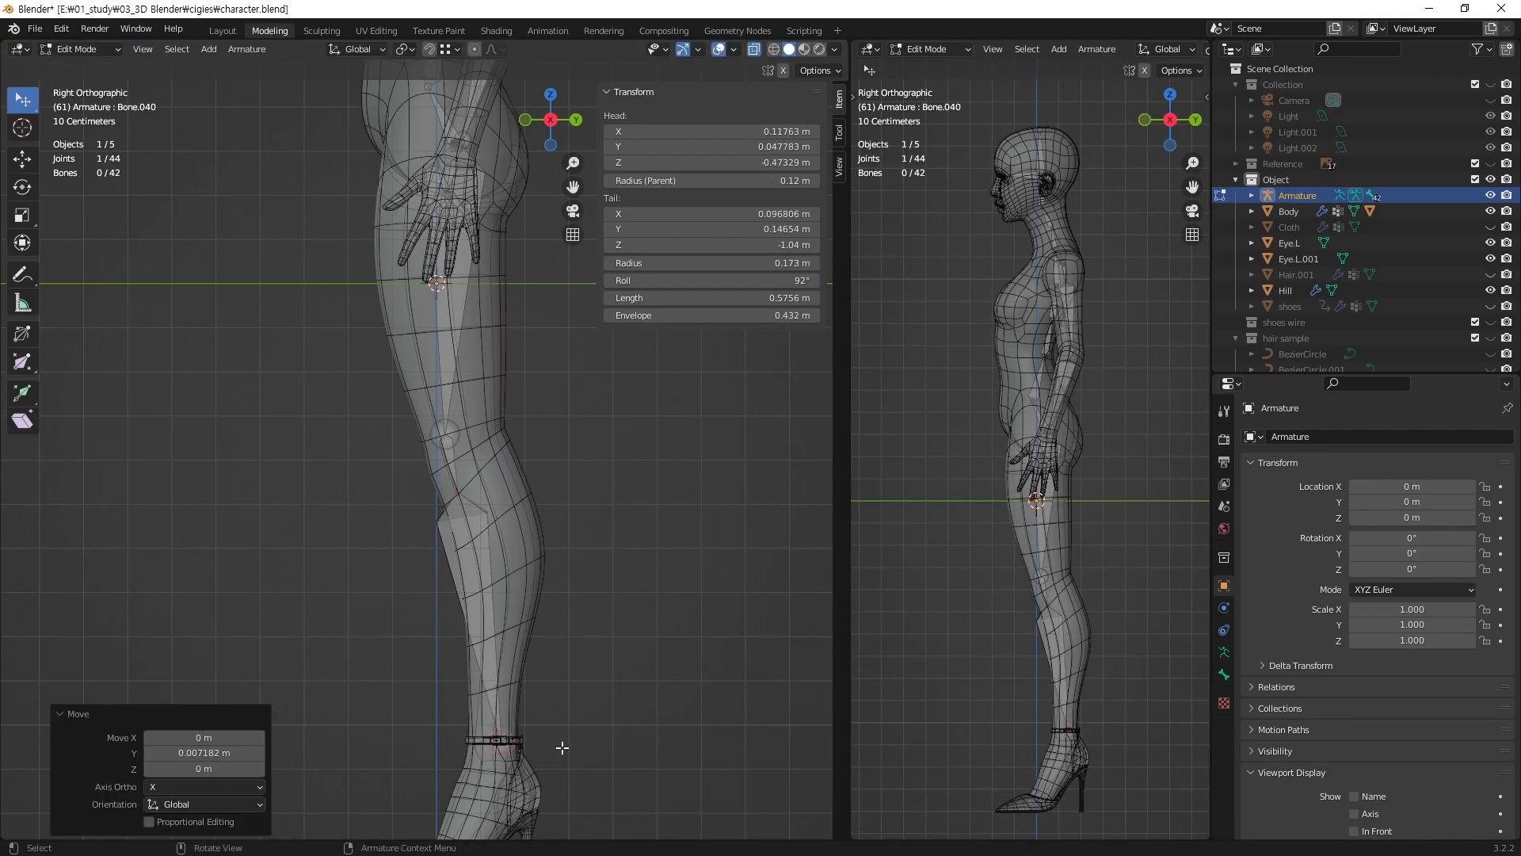
# - Annotate the back contour of the leg and circle the knee, remove the marks and return to the selection tool
pyautogui.scroll(-1, 578, 678)
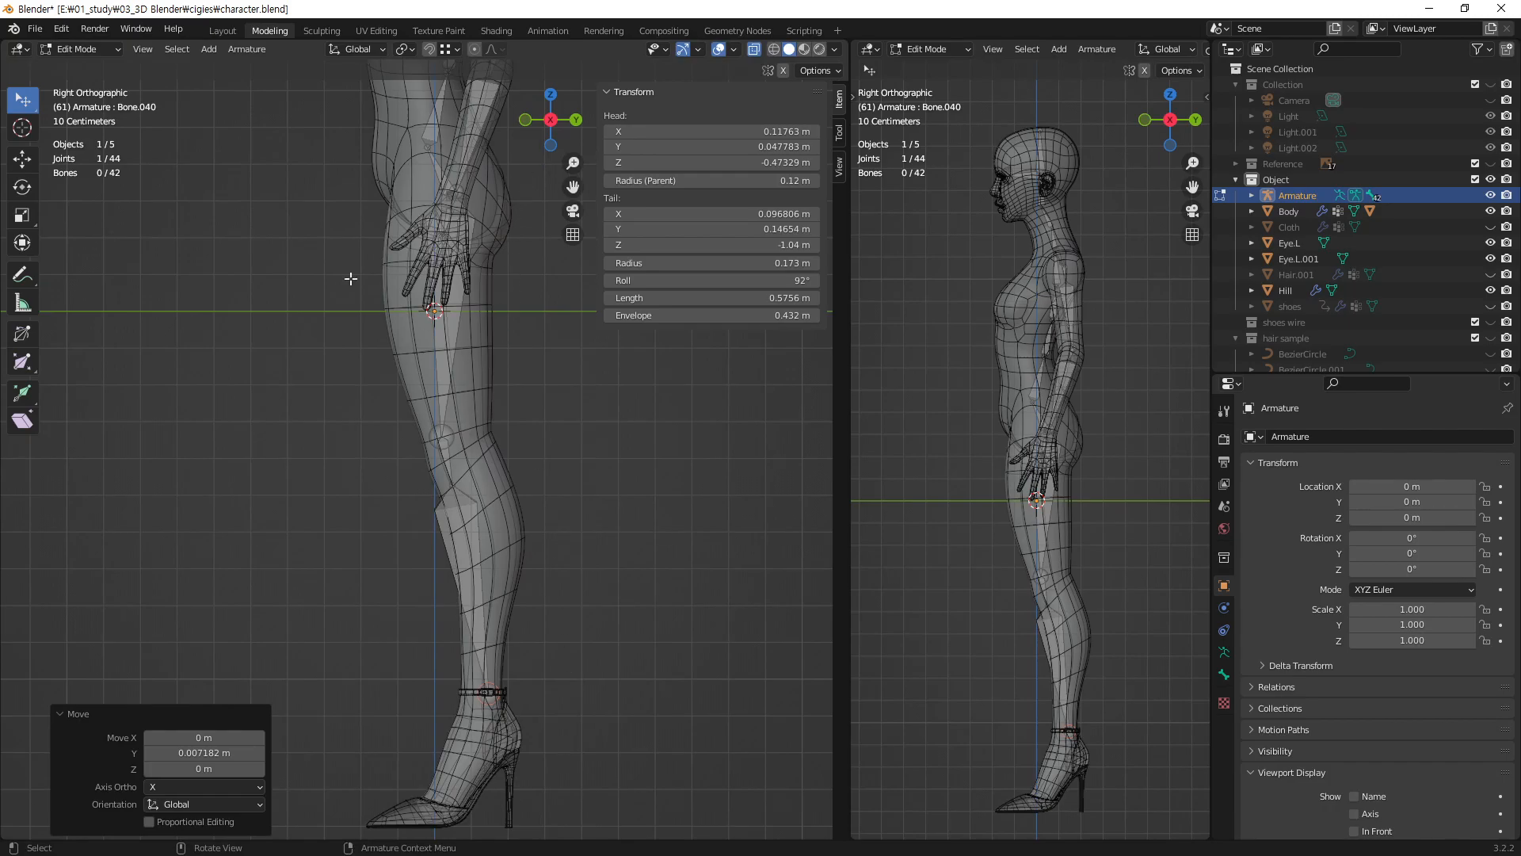
pyautogui.click(24, 275)
pyautogui.moveTo(512, 230)
pyautogui.mouseDown()
pyautogui.moveTo(507, 436)
pyautogui.moveTo(564, 670)
pyautogui.mouseUp()
pyautogui.moveTo(497, 428)
pyautogui.mouseDown()
pyautogui.moveTo(455, 484)
pyautogui.moveTo(450, 403)
pyautogui.moveTo(522, 428)
pyautogui.mouseUp()
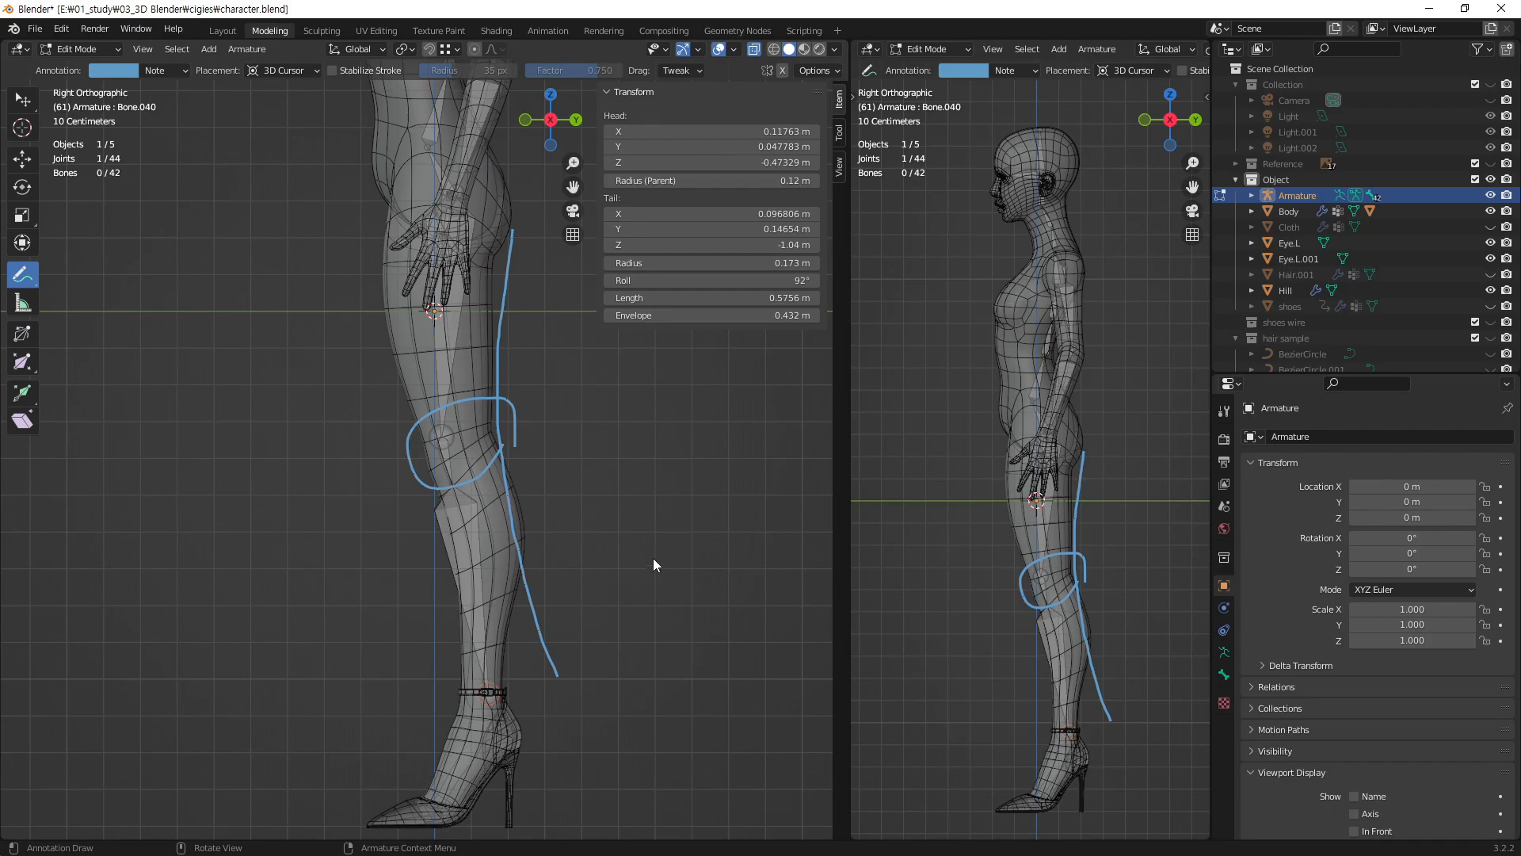
pyautogui.click(185, 70)
pyautogui.click(267, 99)
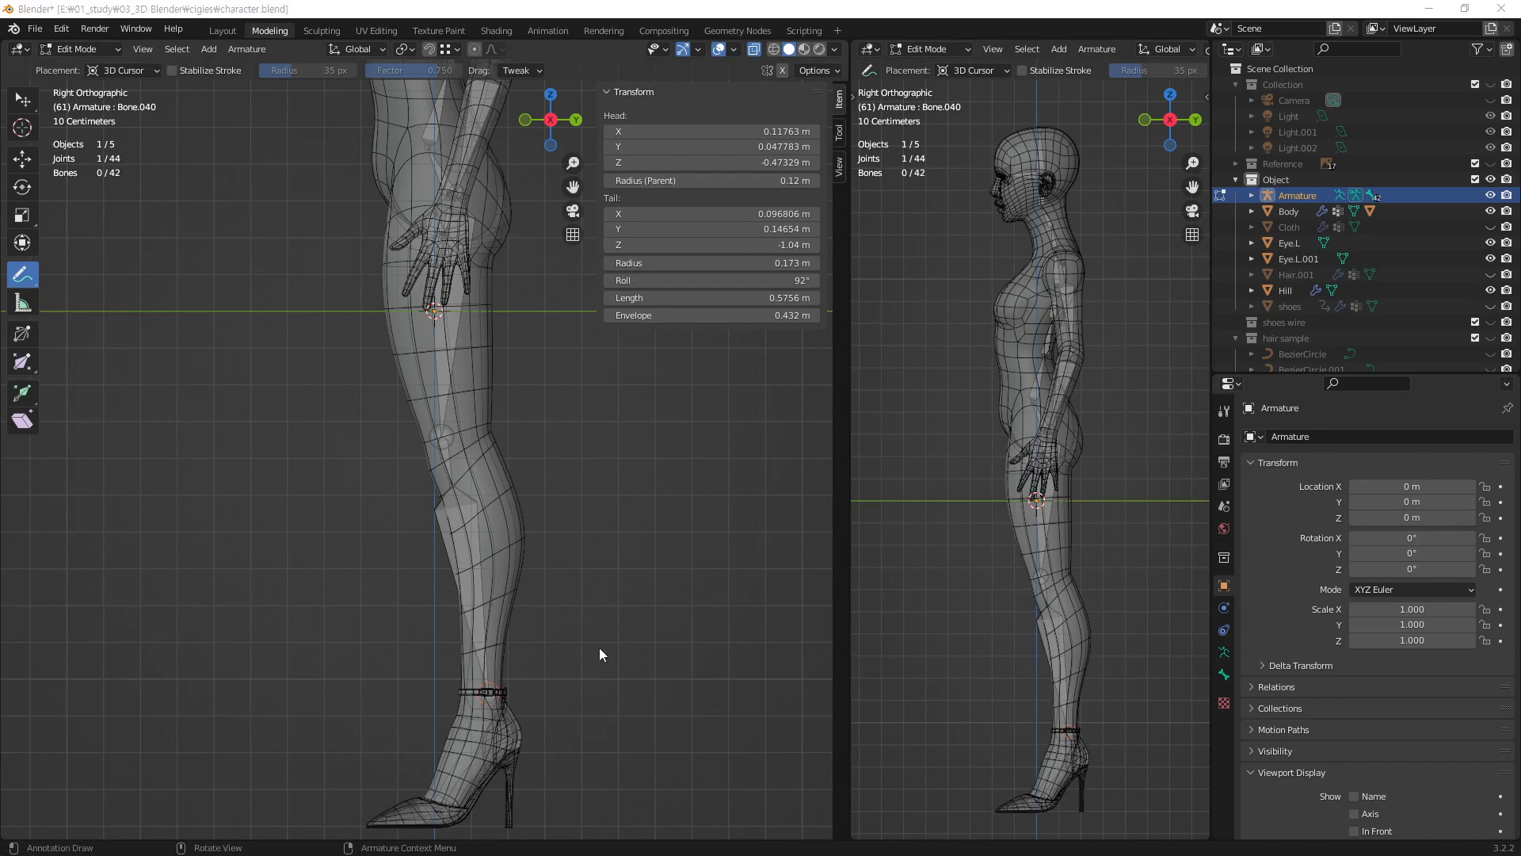
pyautogui.click(569, 721)
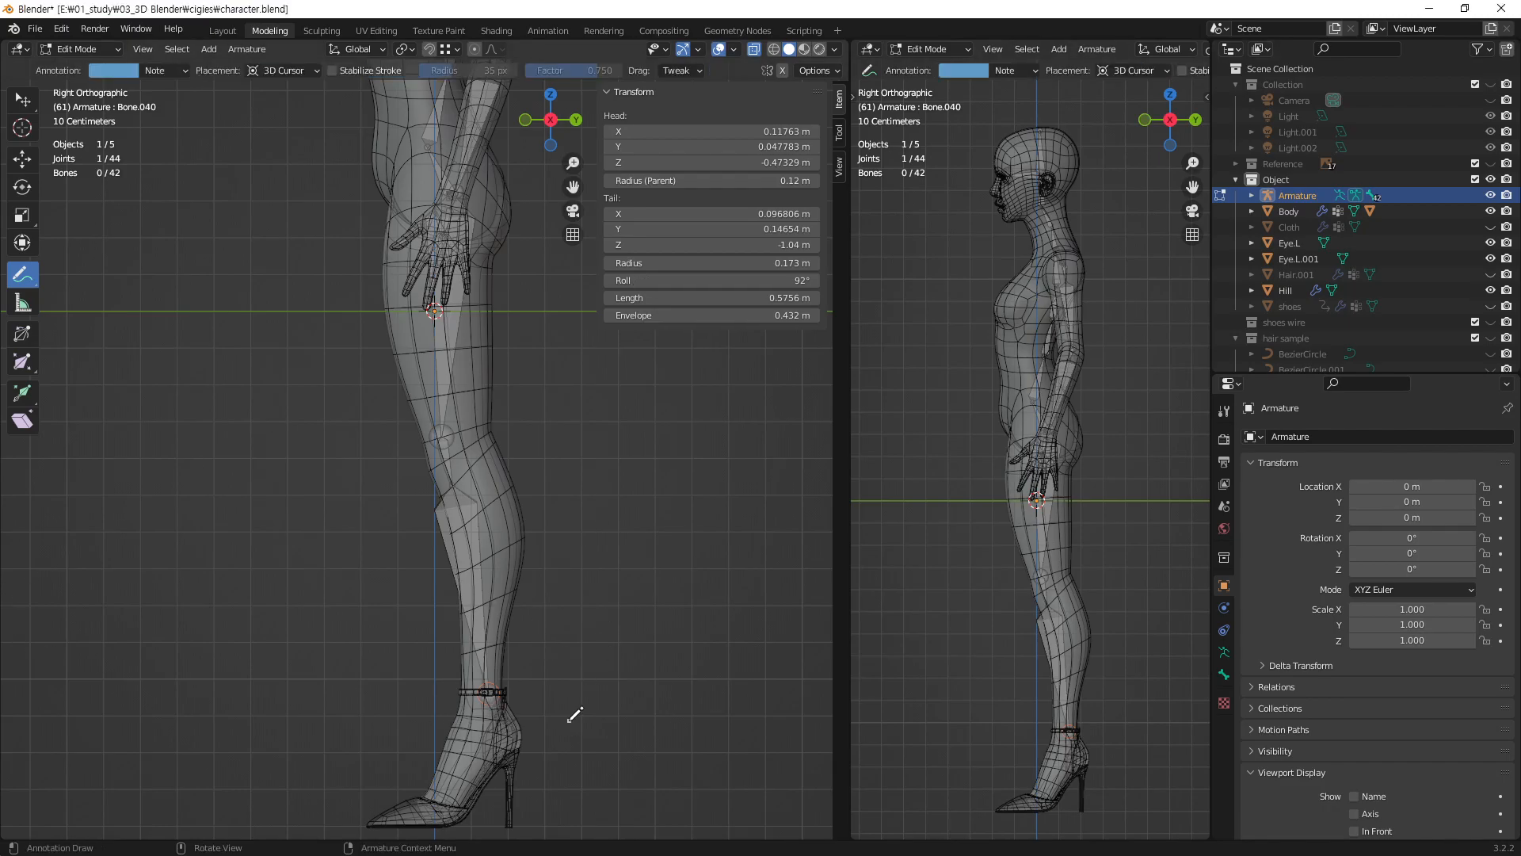
pyautogui.click(180, 71)
pyautogui.press('w')
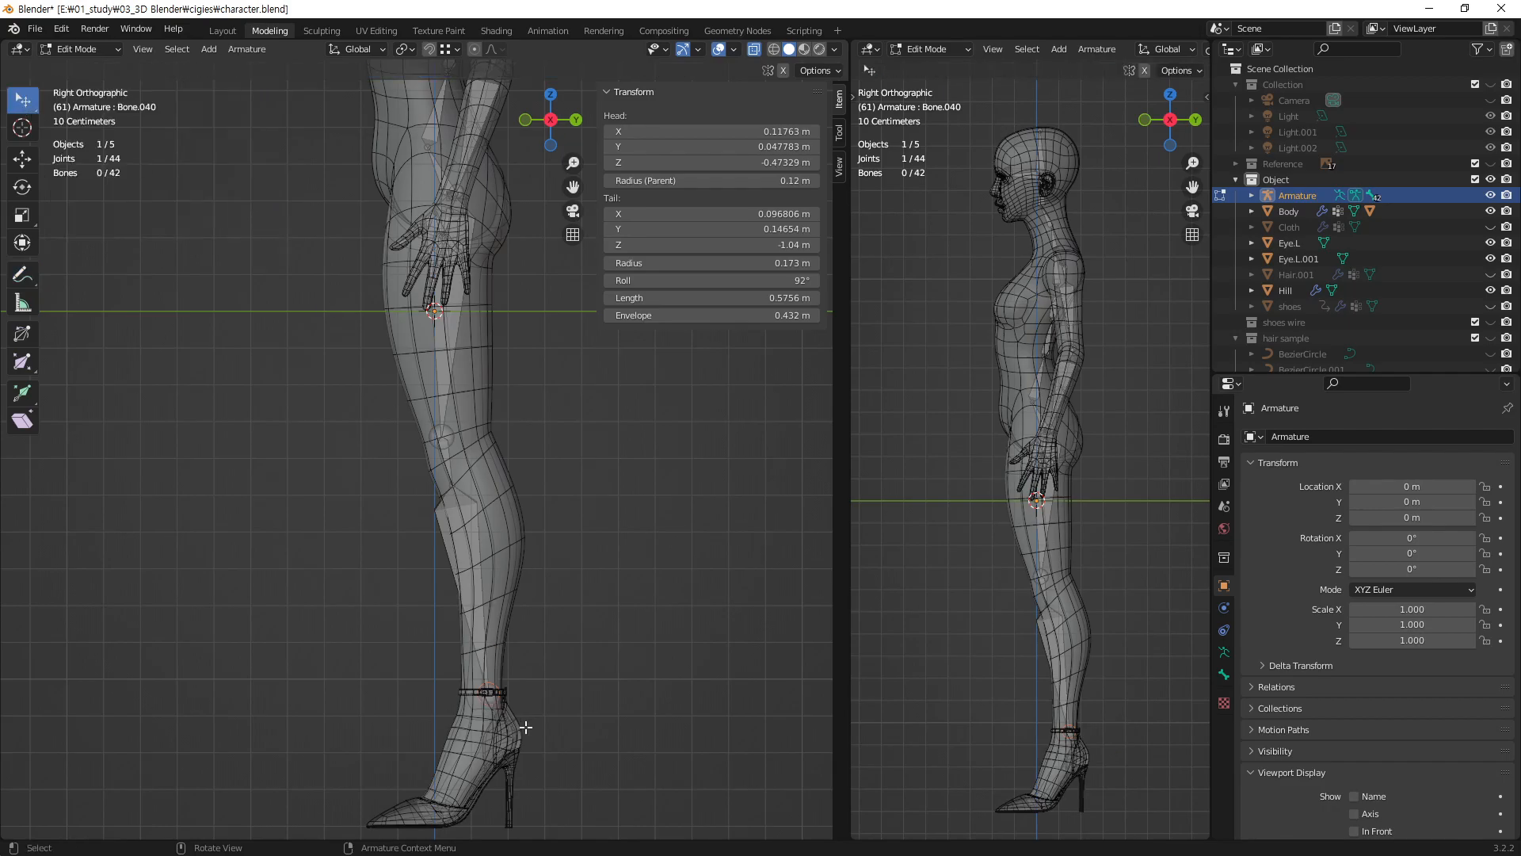
# - Extrude a bone about 0.12 m straight down from the ankle joint into the heel area in right view
pyautogui.keyDown('shift'); pyautogui.moveTo(543, 736); pyautogui.dragTo(523, 529, button='middle'); pyautogui.keyUp('shift')
pyautogui.scroll(4, 573, 567)
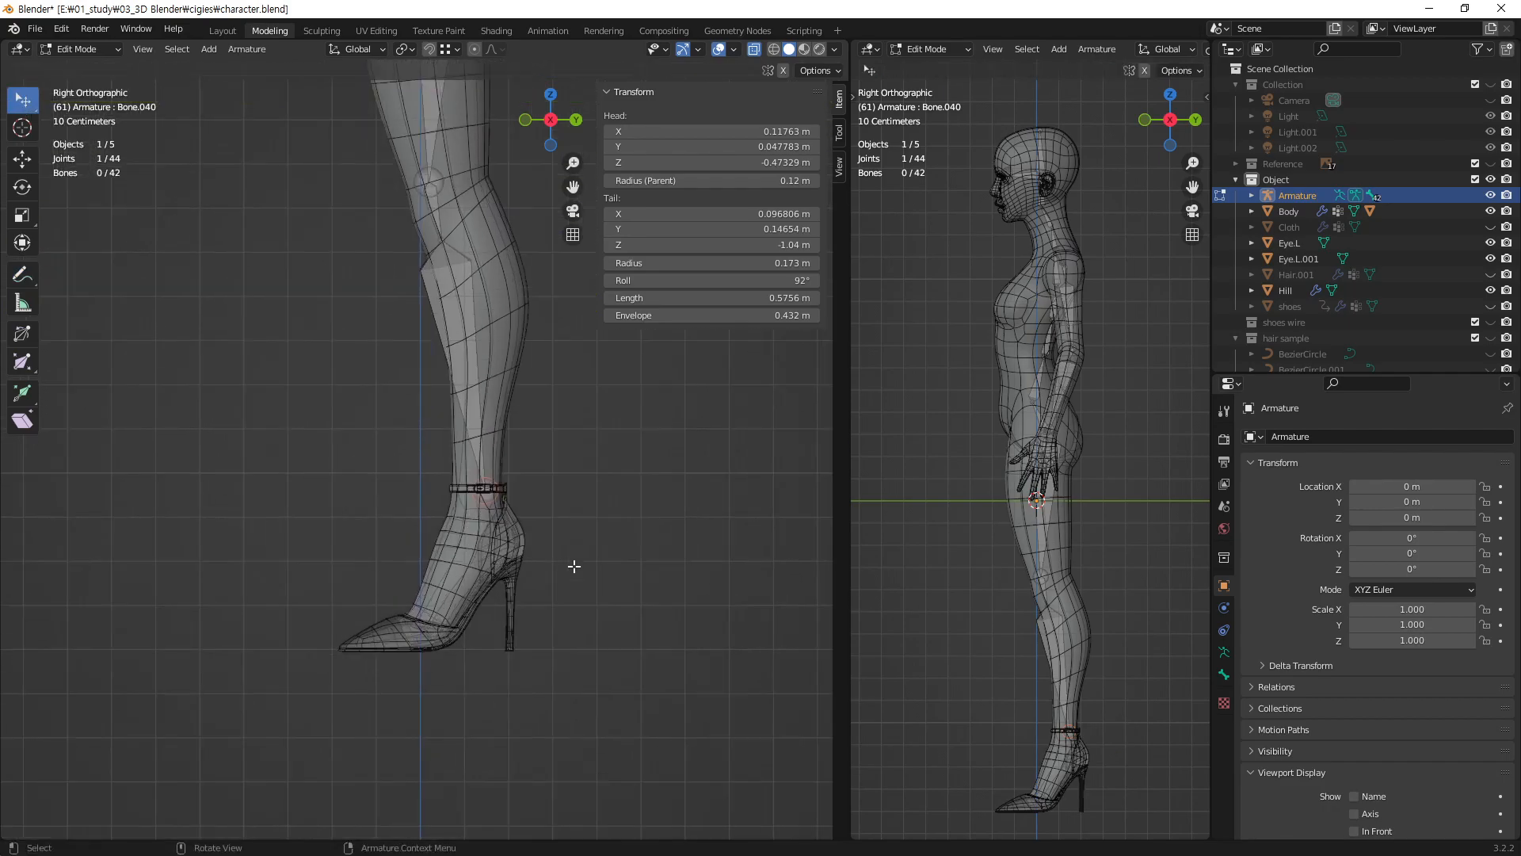
pyautogui.keyDown('shift'); pyautogui.moveTo(612, 638); pyautogui.dragTo(550, 507, button='middle'); pyautogui.keyUp('shift')
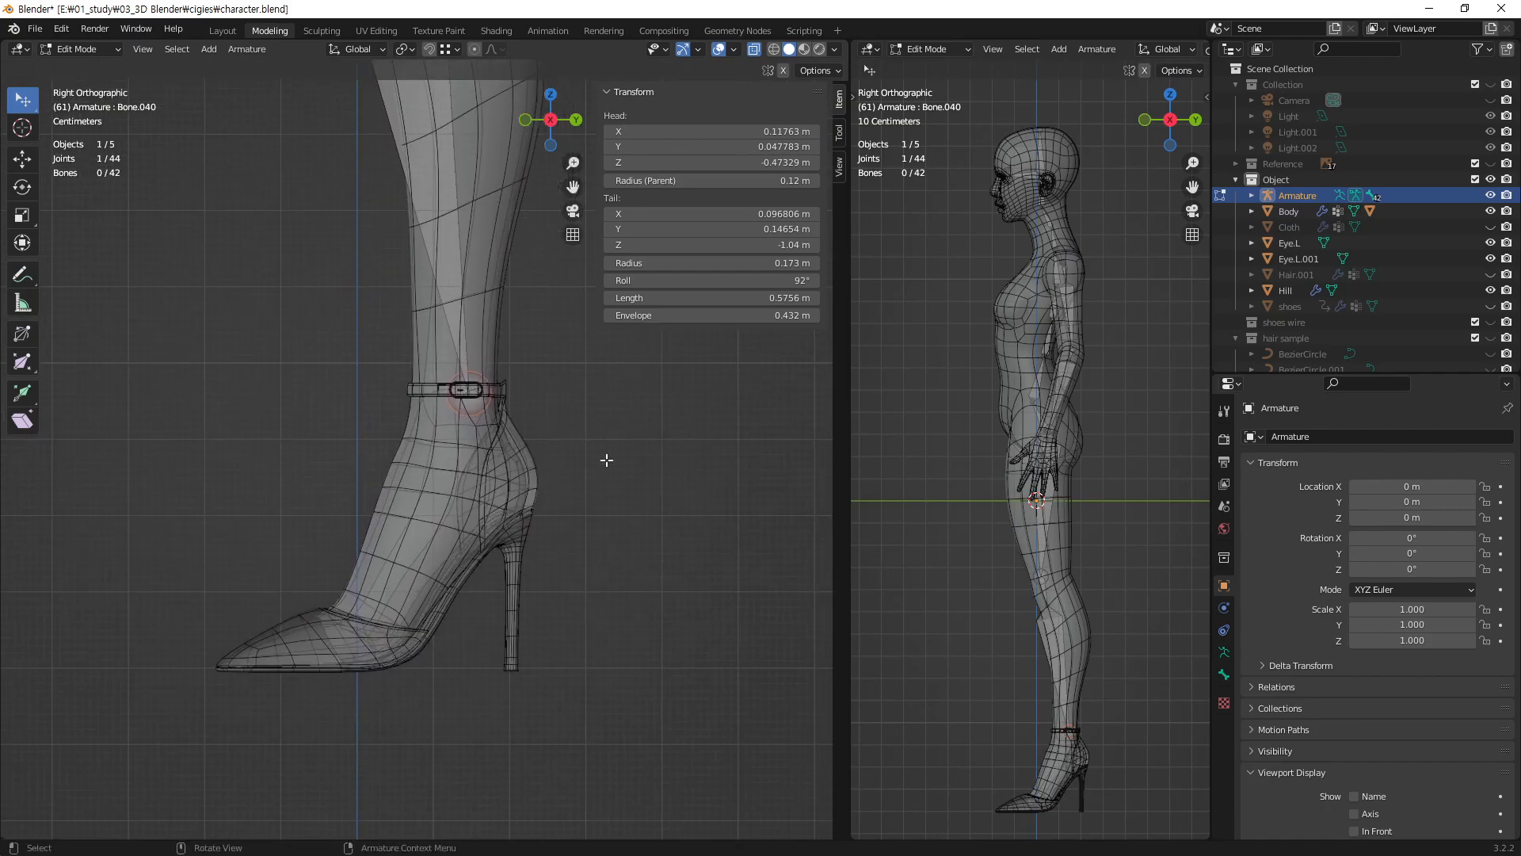
pyautogui.press('e')
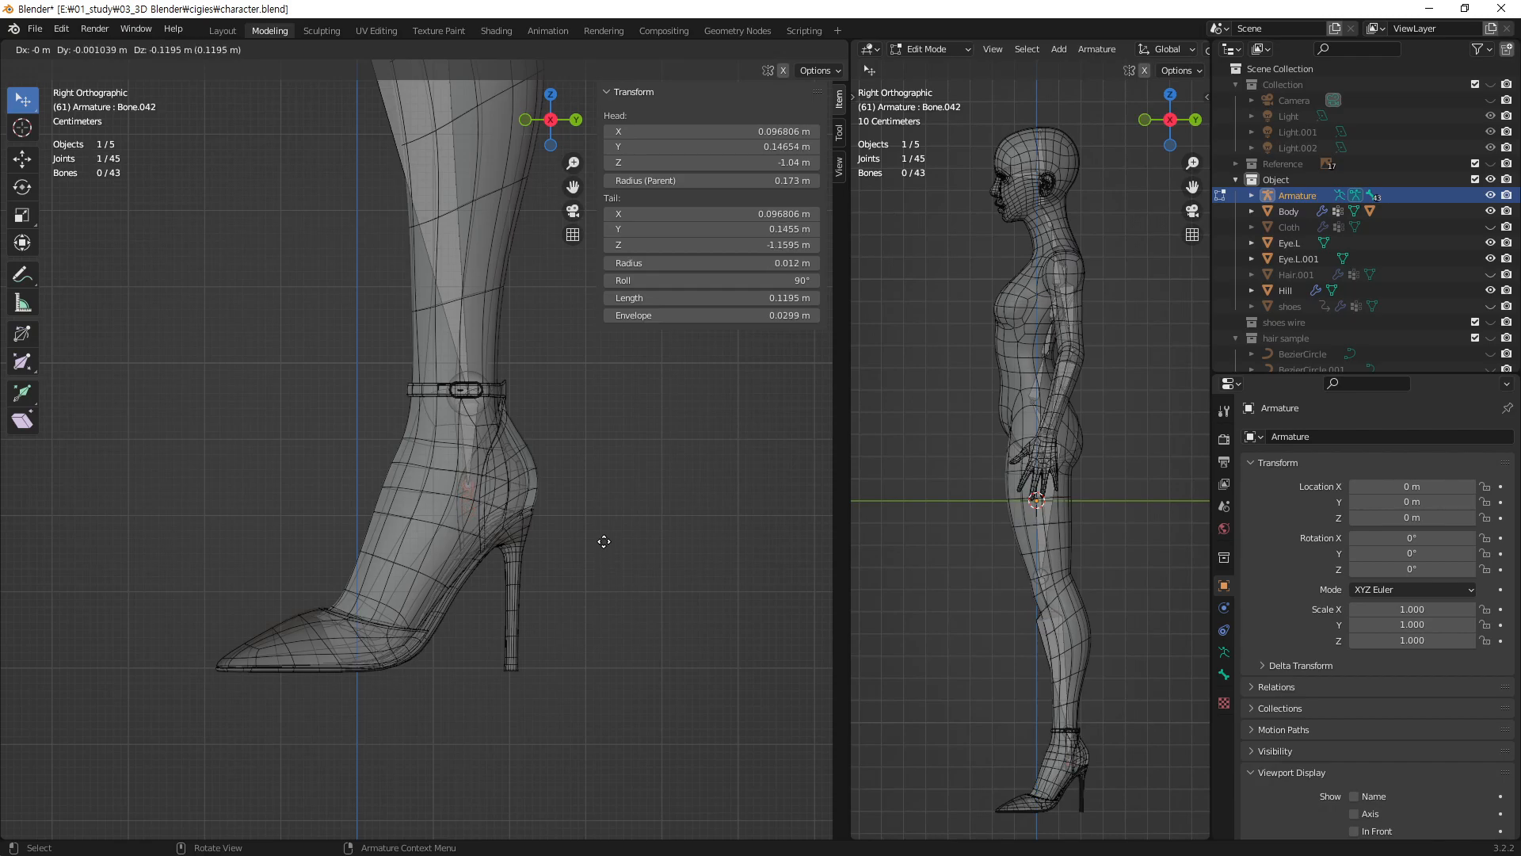
pyautogui.click(515, 536)
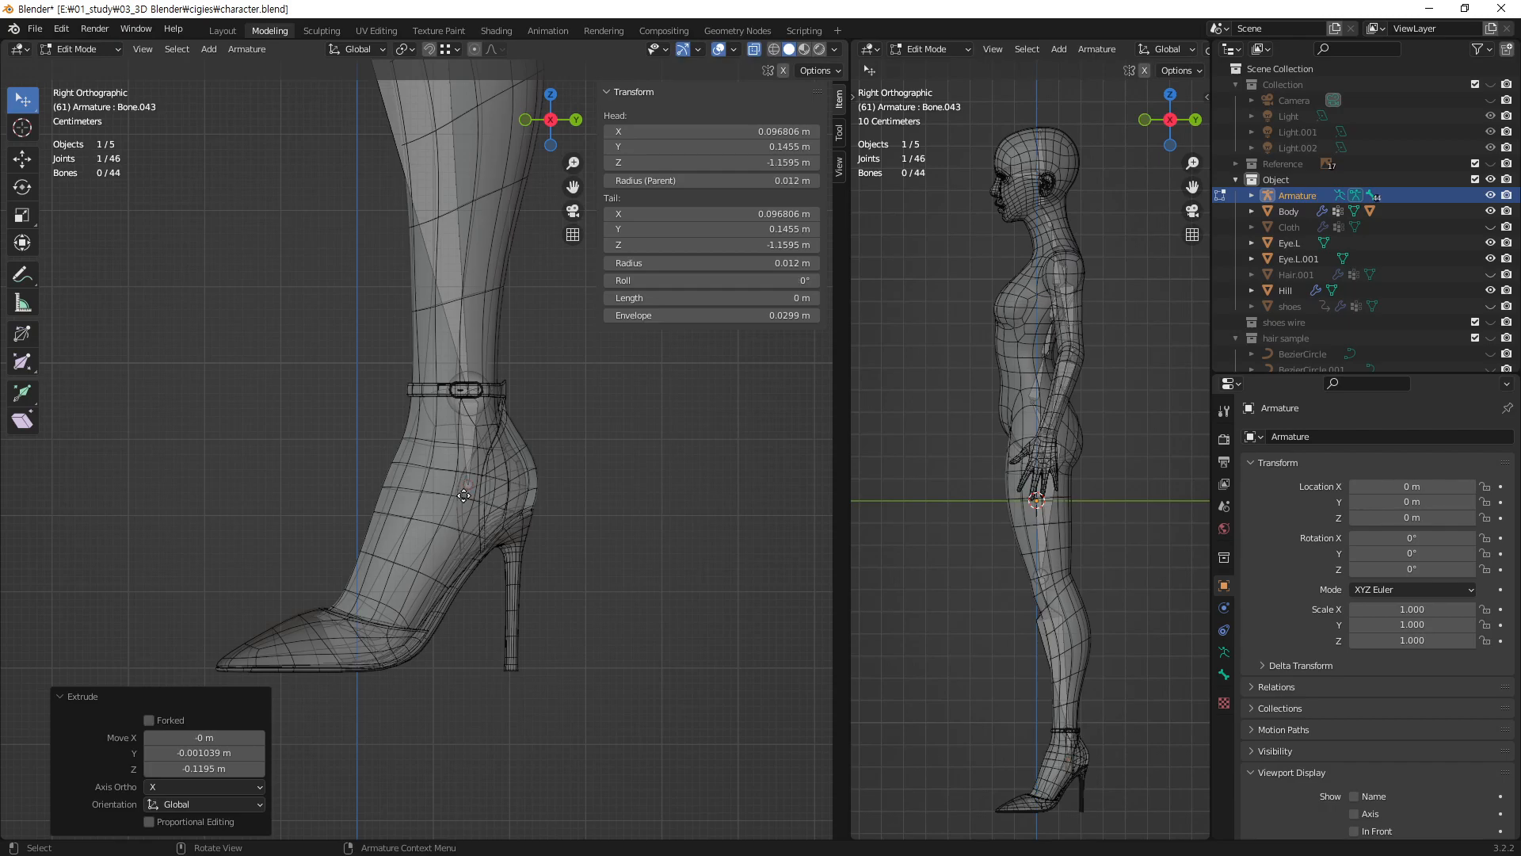
# - Extrude a foot bone about 0.24 m to the ball of the foot and a toe bone about 0.22 m to the shoe tip
pyautogui.press('e')
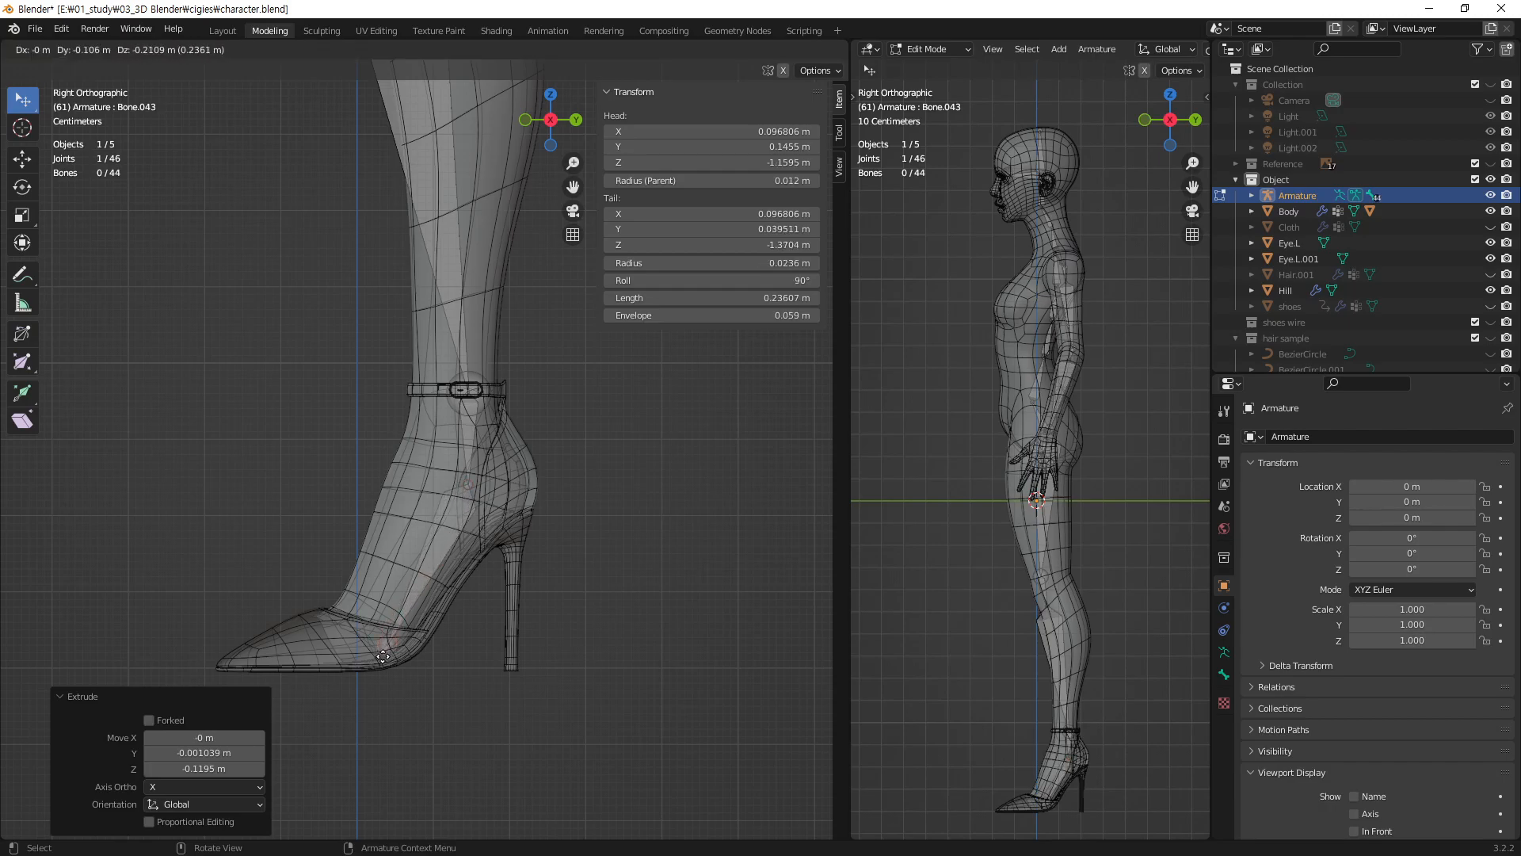
pyautogui.click(382, 656)
pyautogui.press('e')
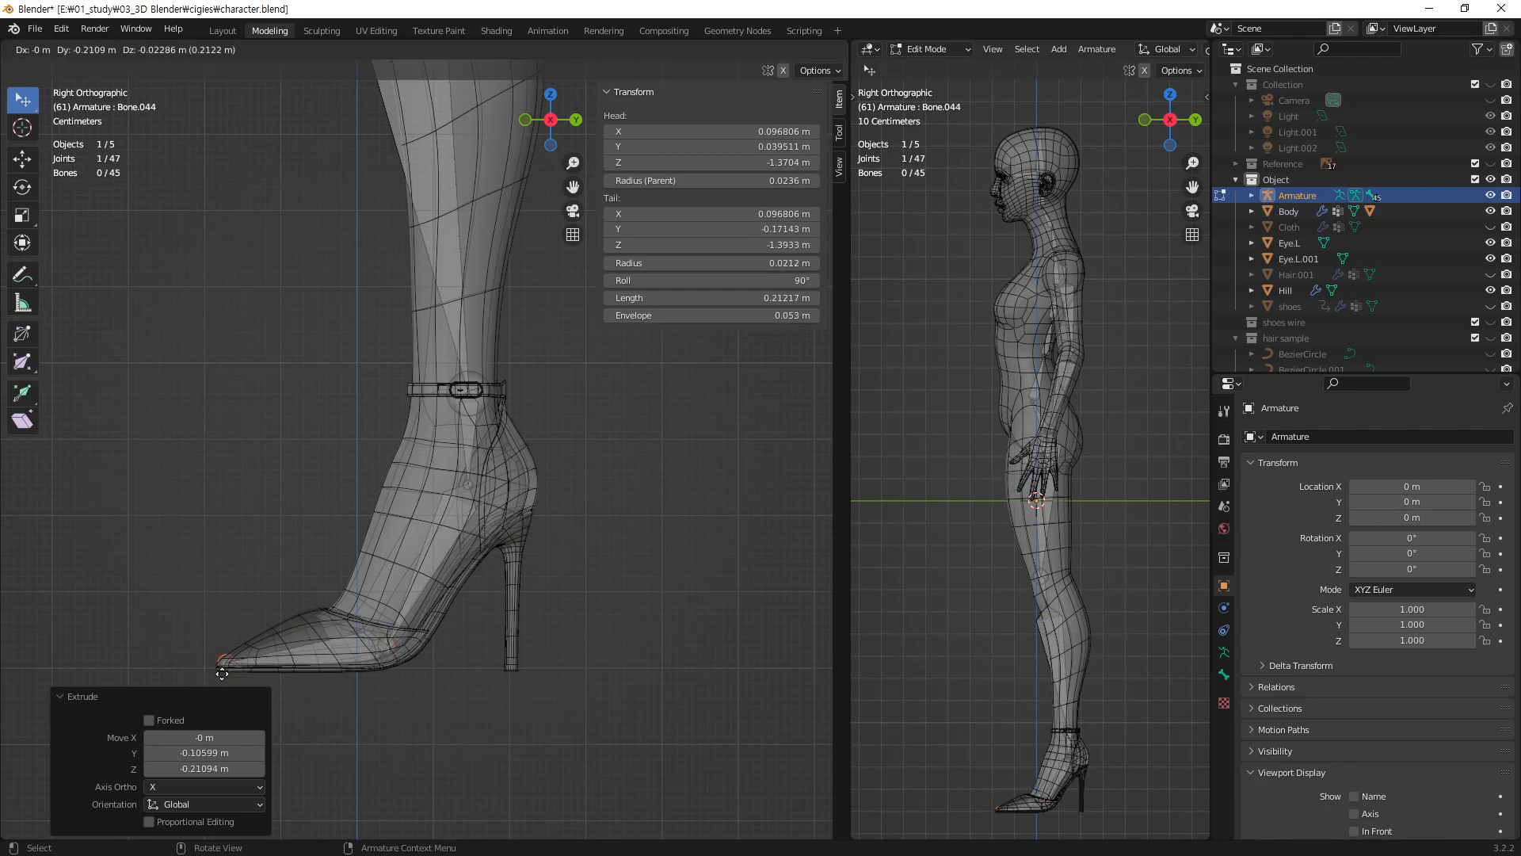
pyautogui.click(217, 674)
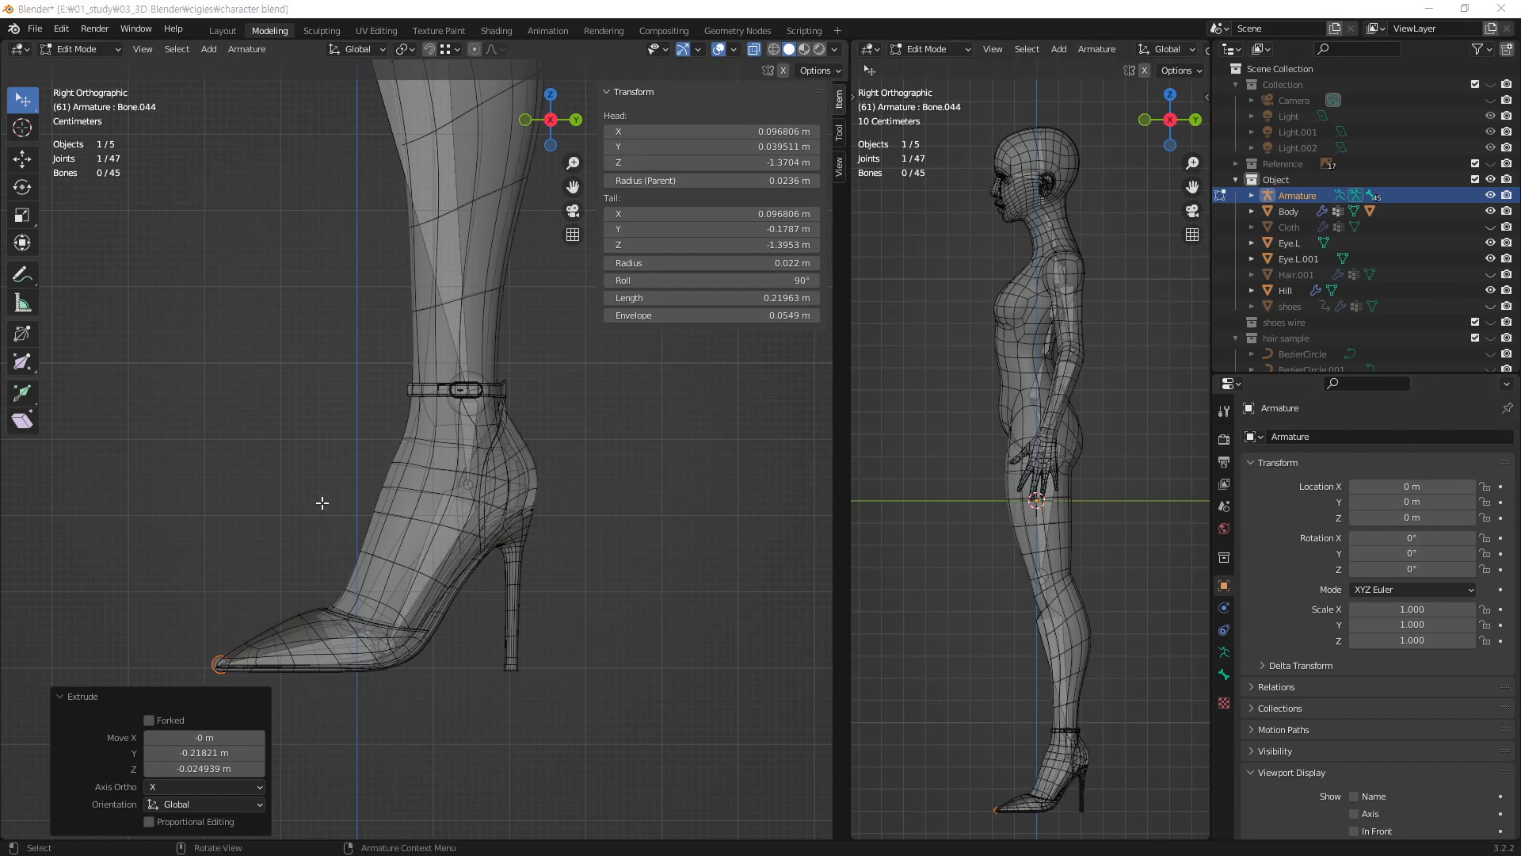
# - In front view, move the joint below the ankle about 0.02 m inward along X
pyautogui.moveTo(364, 512); pyautogui.dragTo(500, 555, button='middle')
pyautogui.moveTo(610, 565)
pyautogui.mouseDown(button='middle')
pyautogui.moveTo(618, 577)
pyautogui.moveTo(610, 549)
pyautogui.moveTo(620, 660)
pyautogui.moveTo(615, 543)
pyautogui.mouseUp(button='middle')
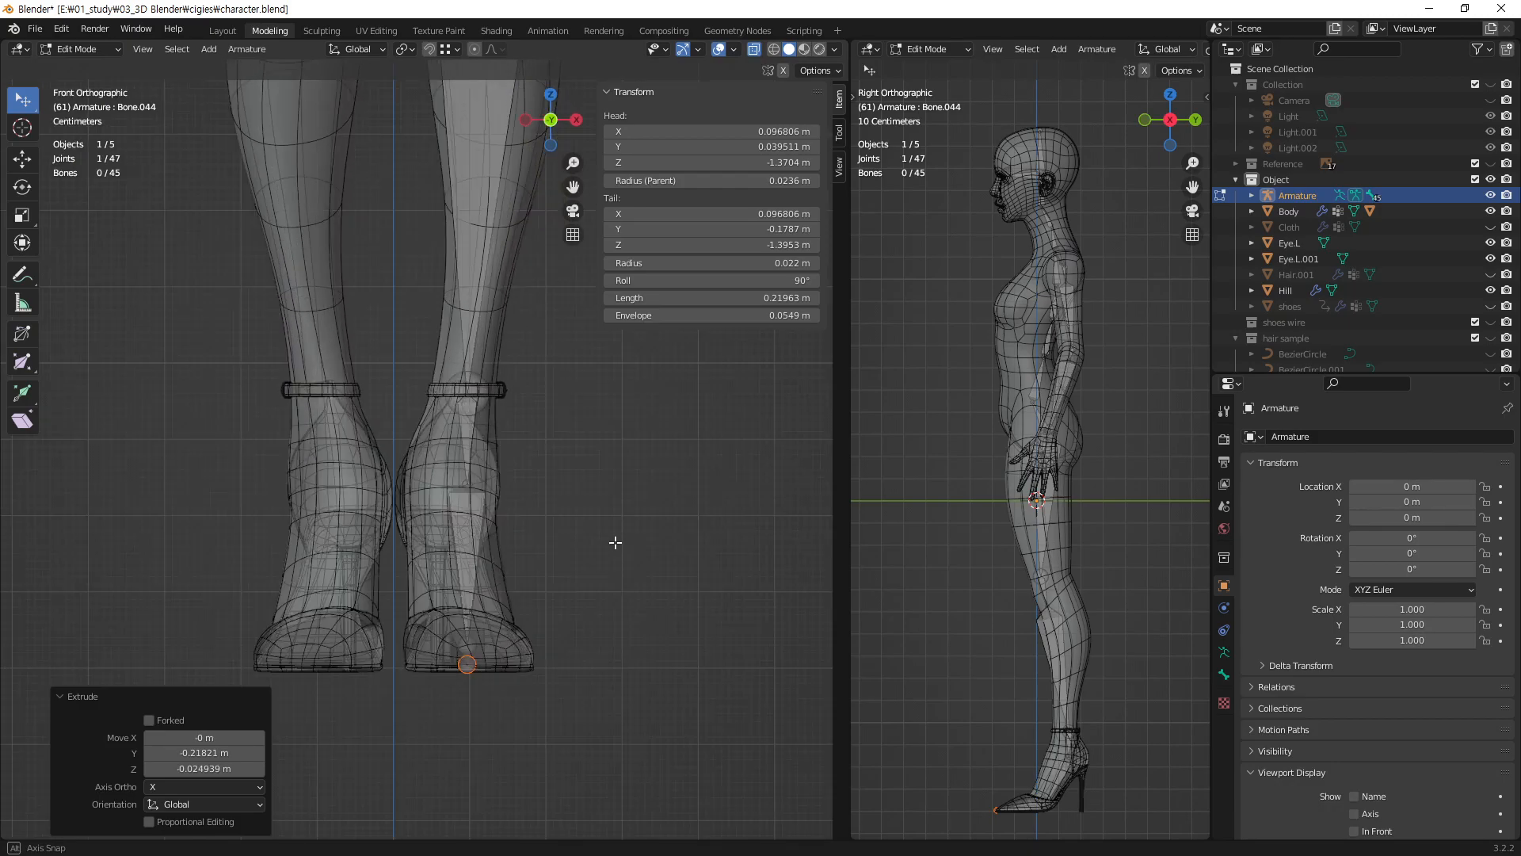
pyautogui.click(470, 485)
pyautogui.press('g')
pyautogui.press('x')
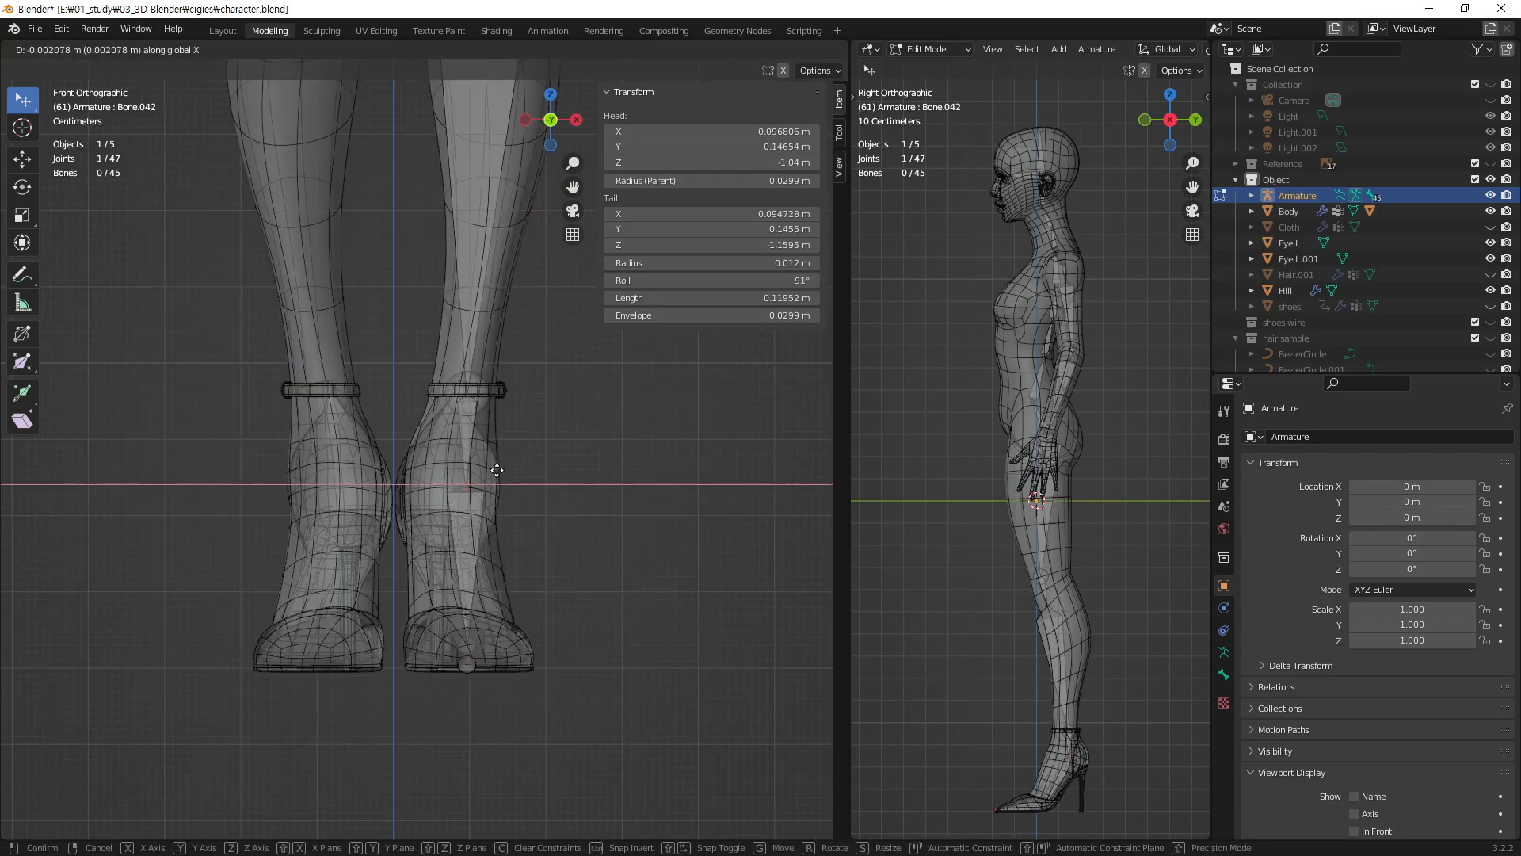
pyautogui.click(484, 473)
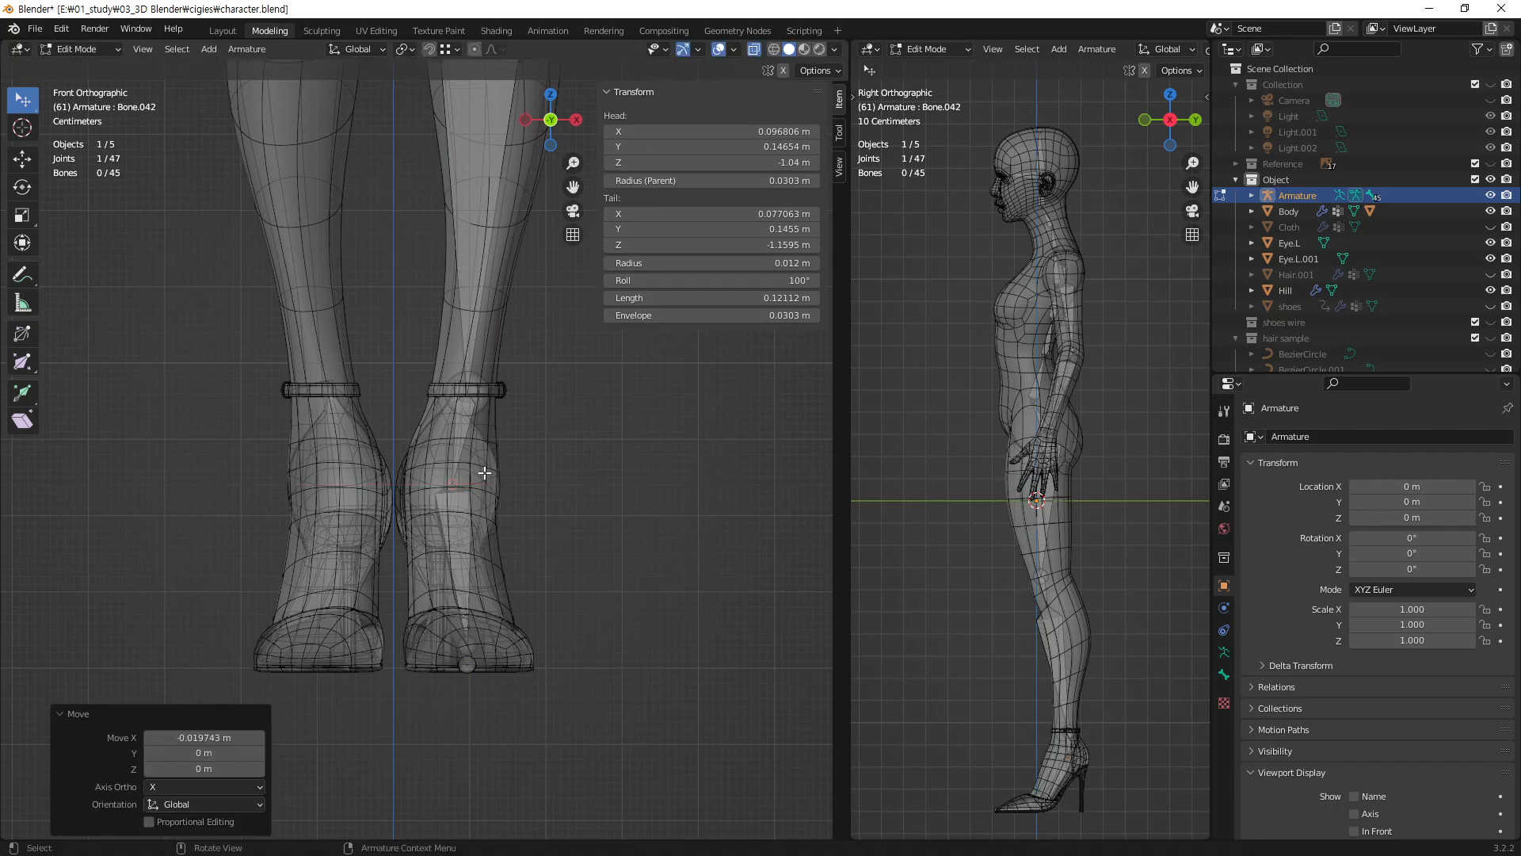
# - Move the toe tip joint about 0.023 m outward along X to line up with the shoe's point
pyautogui.click(470, 673)
pyautogui.moveTo(470, 673); pyautogui.dragTo(511, 706, button='middle')
pyautogui.press('x')
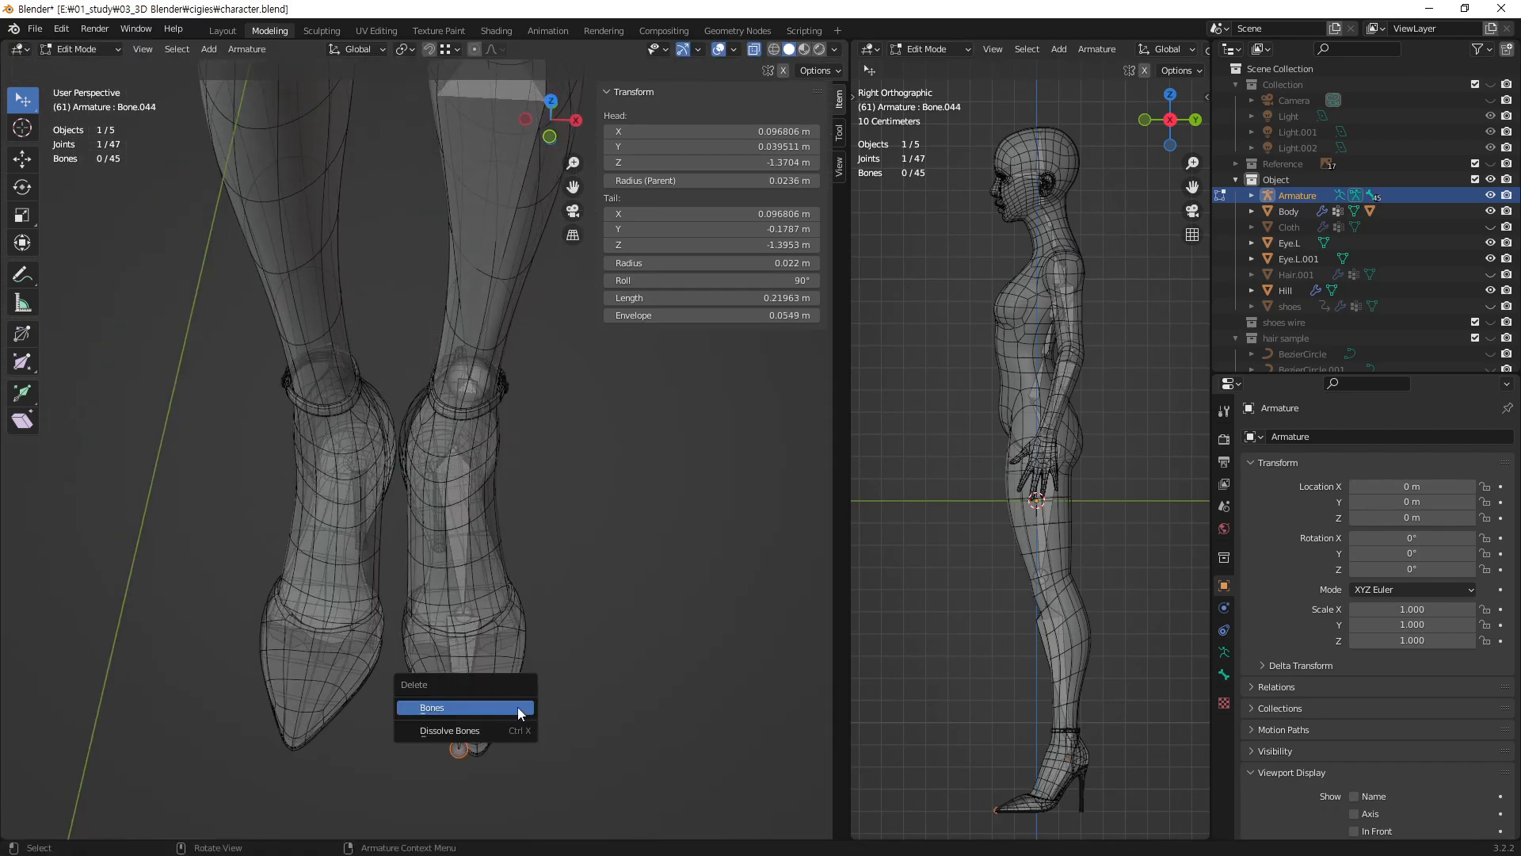
pyautogui.click(517, 706)
pyautogui.press('g')
pyautogui.press('x')
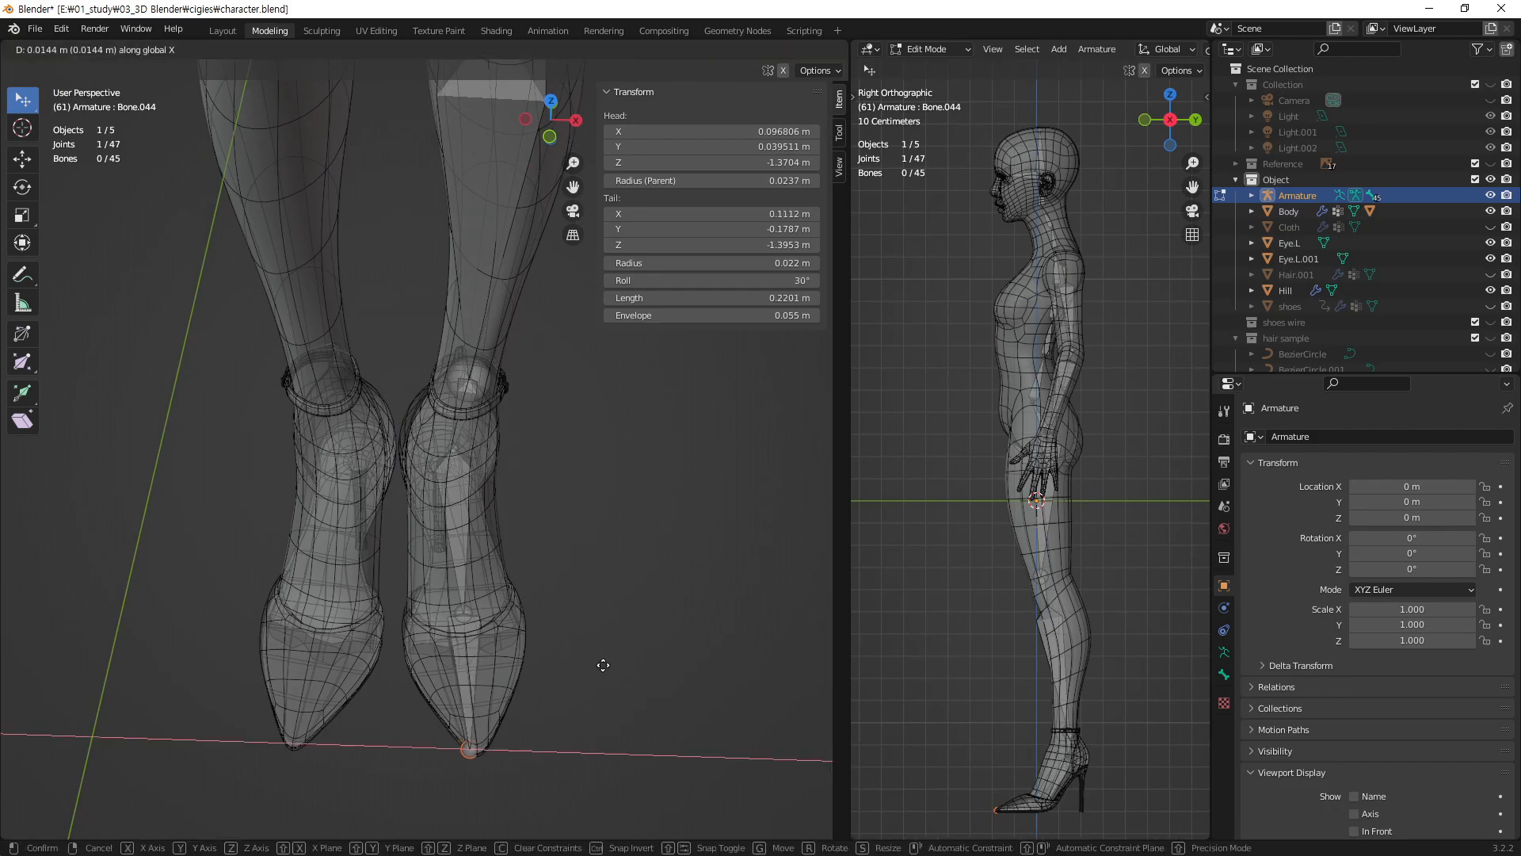
pyautogui.click(608, 665)
# - Switch the armature to Pose Mode, select the foot bone and display its pose options
pyautogui.moveTo(463, 560)
pyautogui.mouseDown(button='middle')
pyautogui.moveTo(464, 536)
pyautogui.moveTo(459, 555)
pyautogui.moveTo(270, 503)
pyautogui.moveTo(497, 582)
pyautogui.moveTo(464, 580)
pyautogui.moveTo(478, 698)
pyautogui.moveTo(456, 615)
pyautogui.moveTo(465, 667)
pyautogui.moveTo(444, 618)
pyautogui.moveTo(261, 546)
pyautogui.moveTo(340, 534)
pyautogui.moveTo(460, 545)
pyautogui.moveTo(460, 561)
pyautogui.mouseUp(button='middle')
pyautogui.click(465, 637)
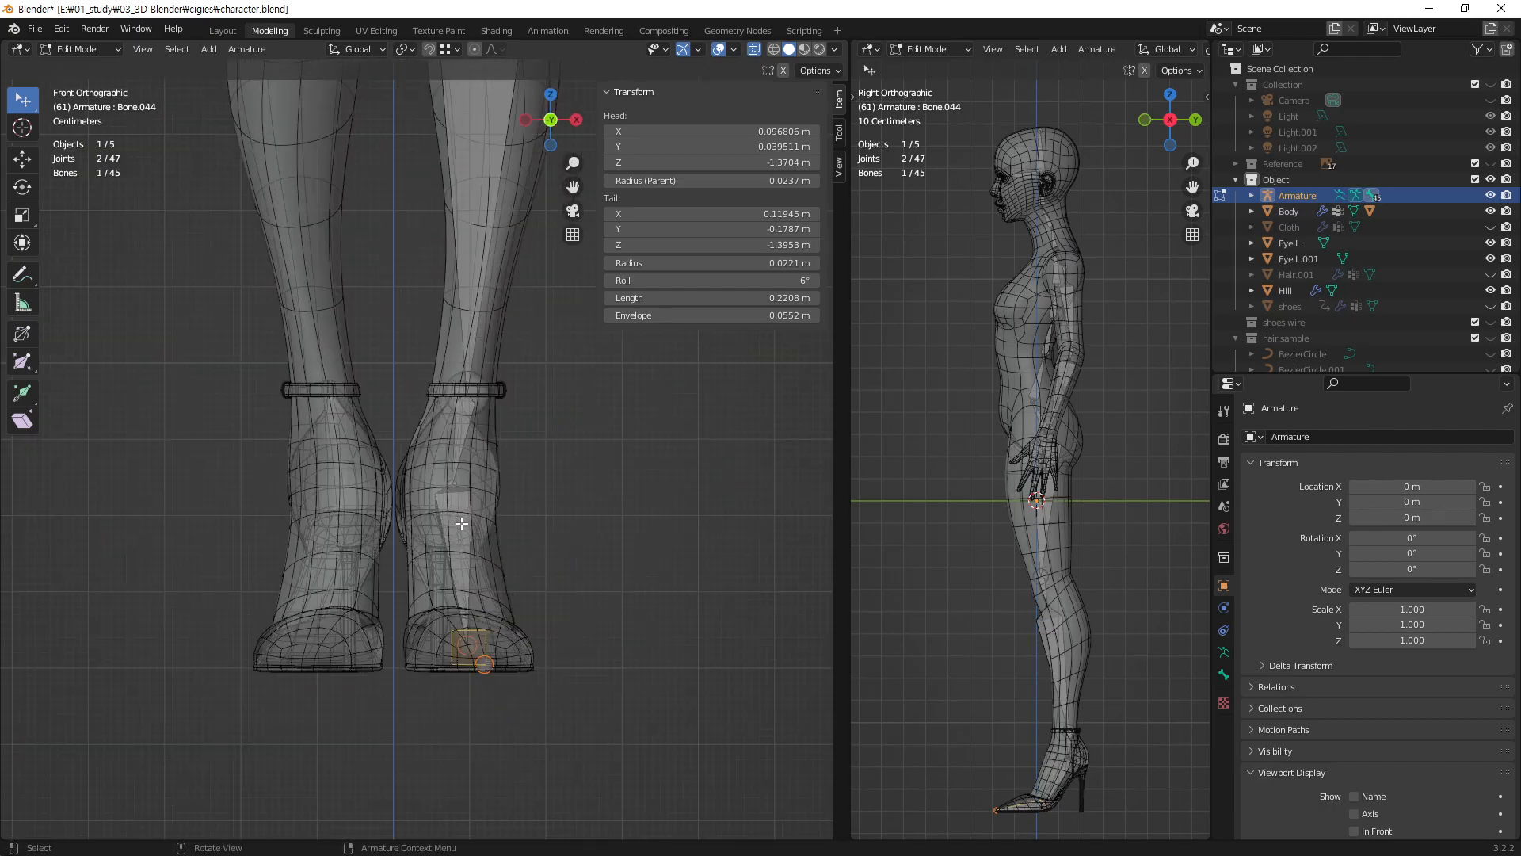
pyautogui.click(80, 49)
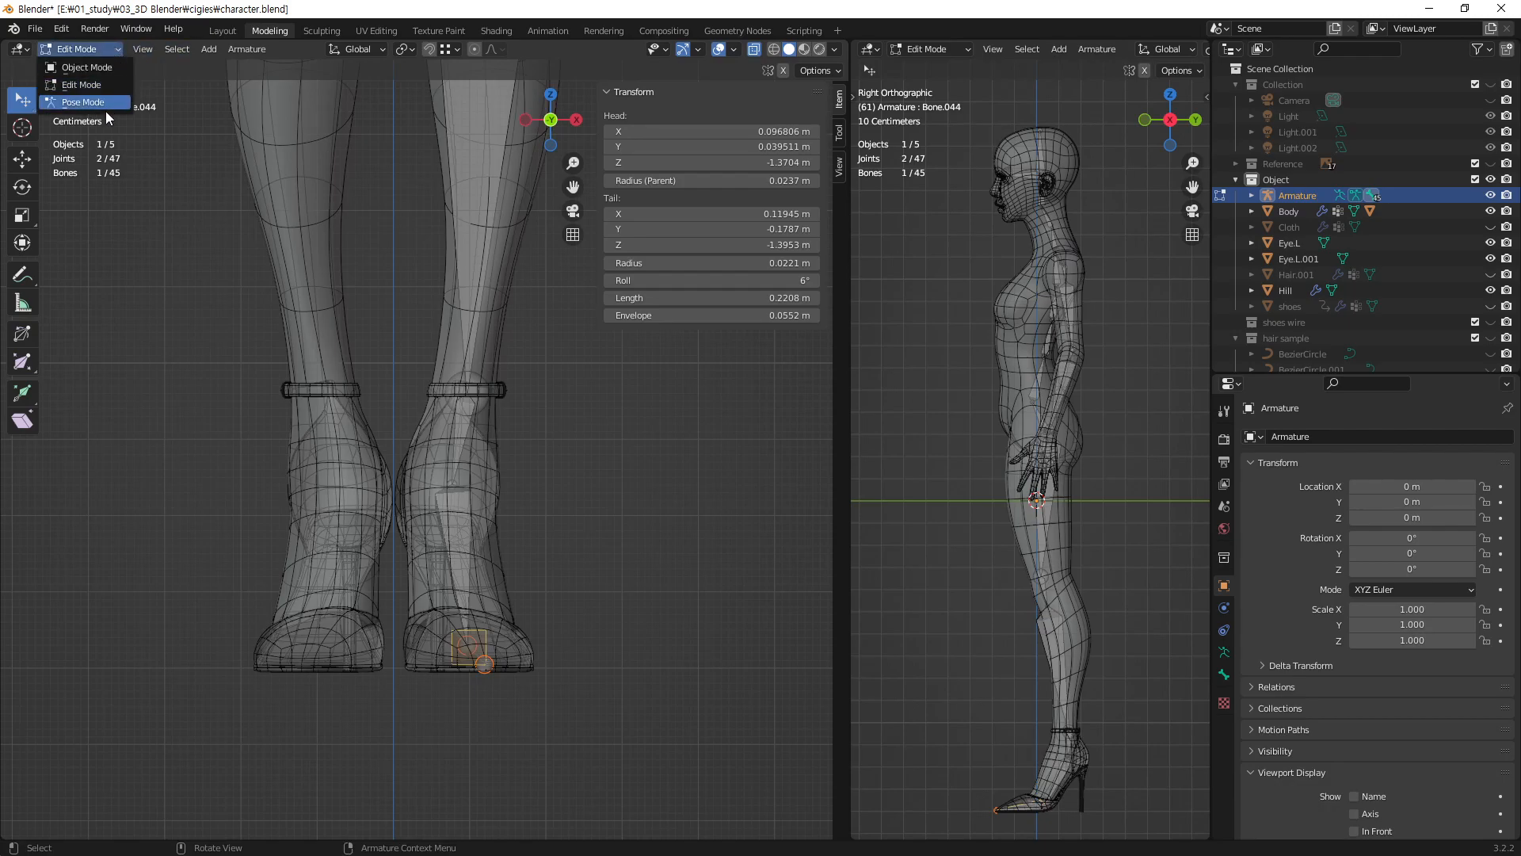
pyautogui.click(98, 109)
pyautogui.click(454, 548)
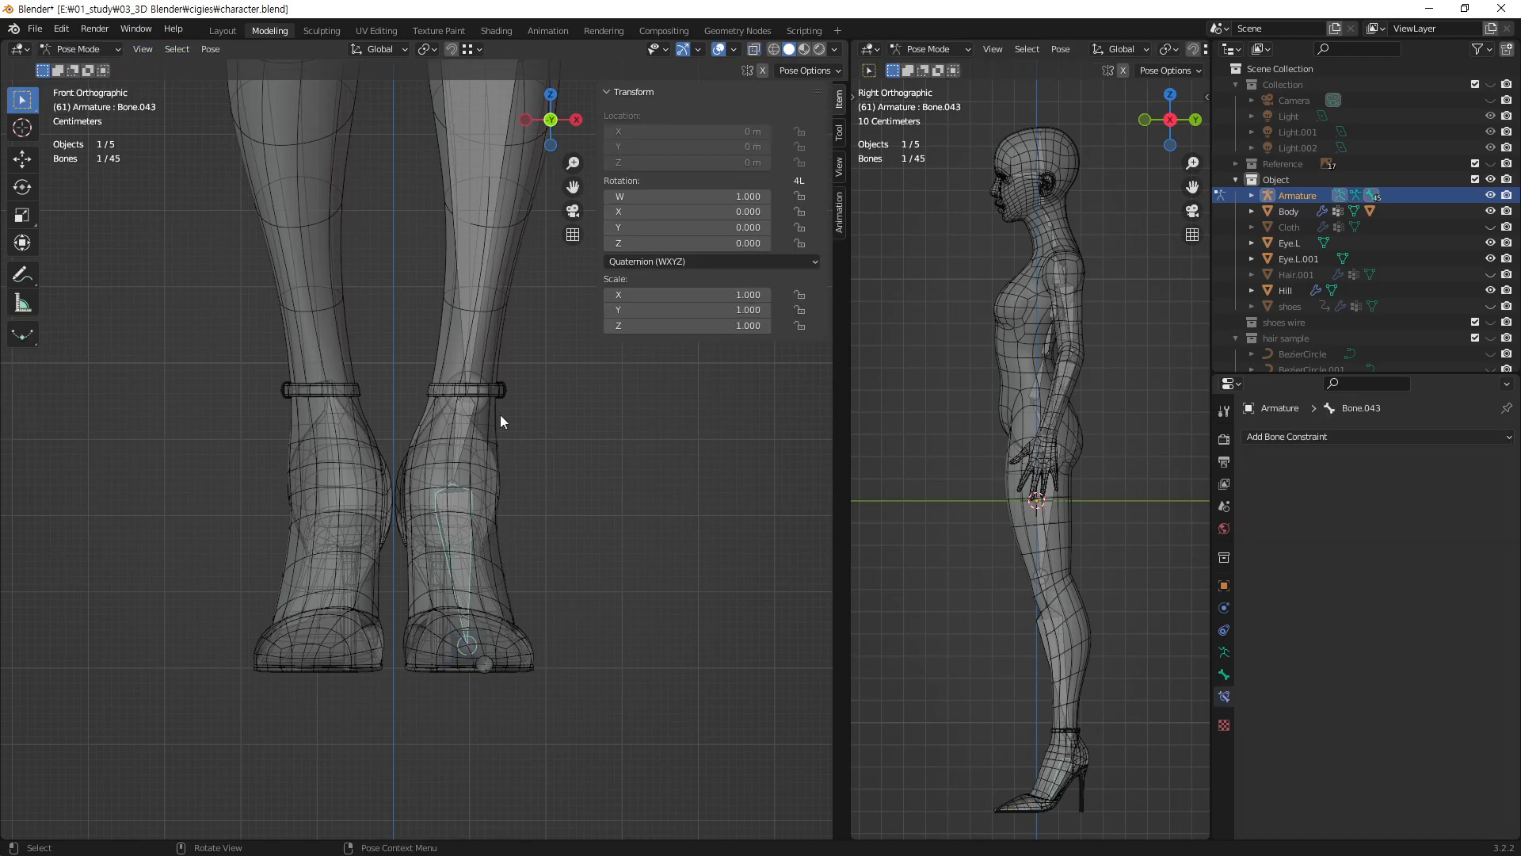
pyautogui.click(840, 131)
# - Return to Edit Mode and set the foot bone's roll to 84°
pyautogui.click(79, 49)
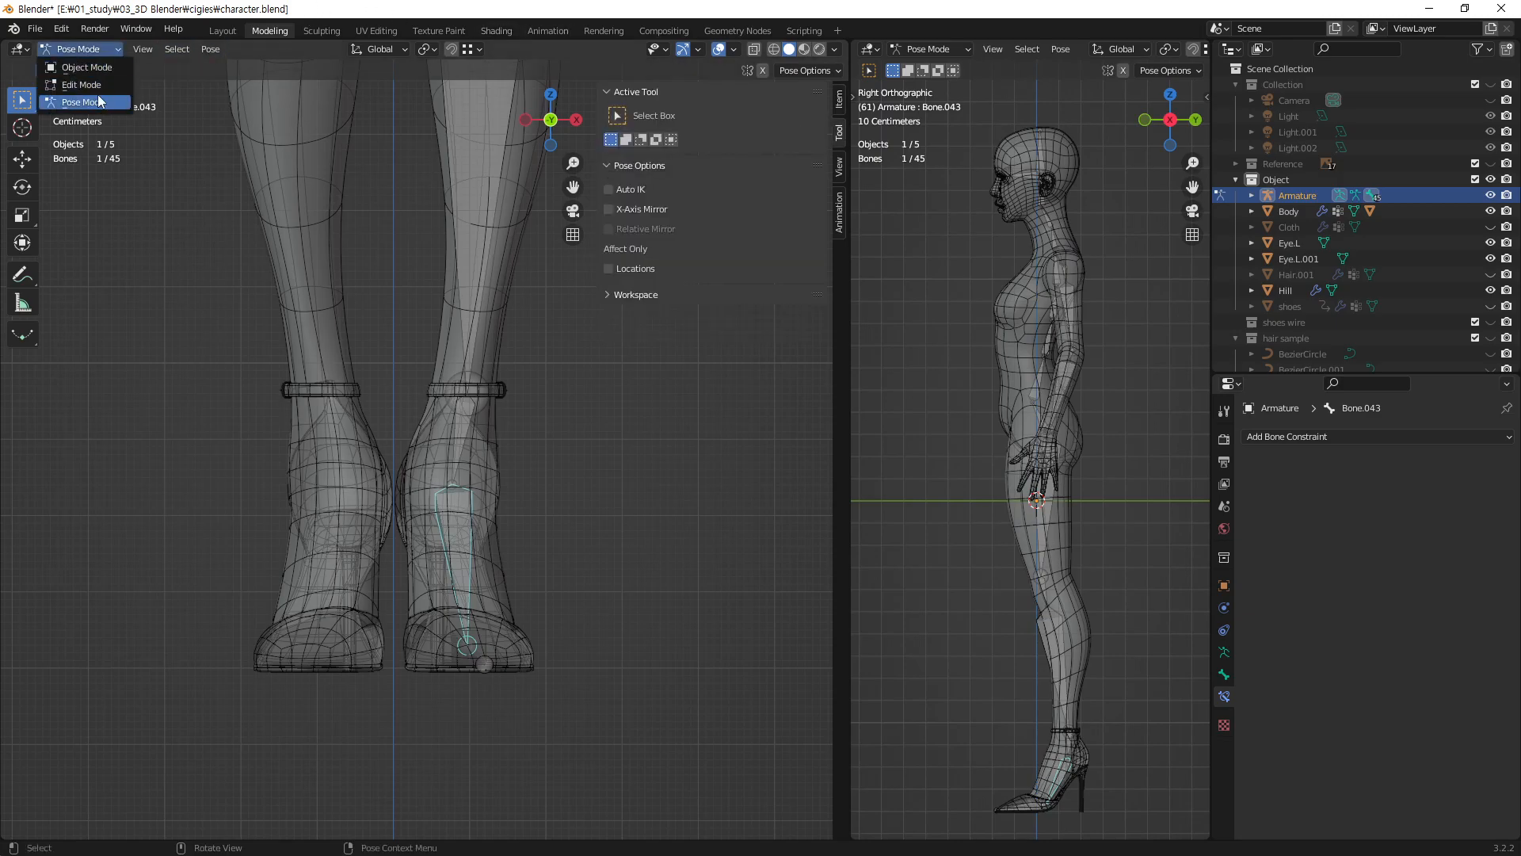
pyautogui.click(82, 85)
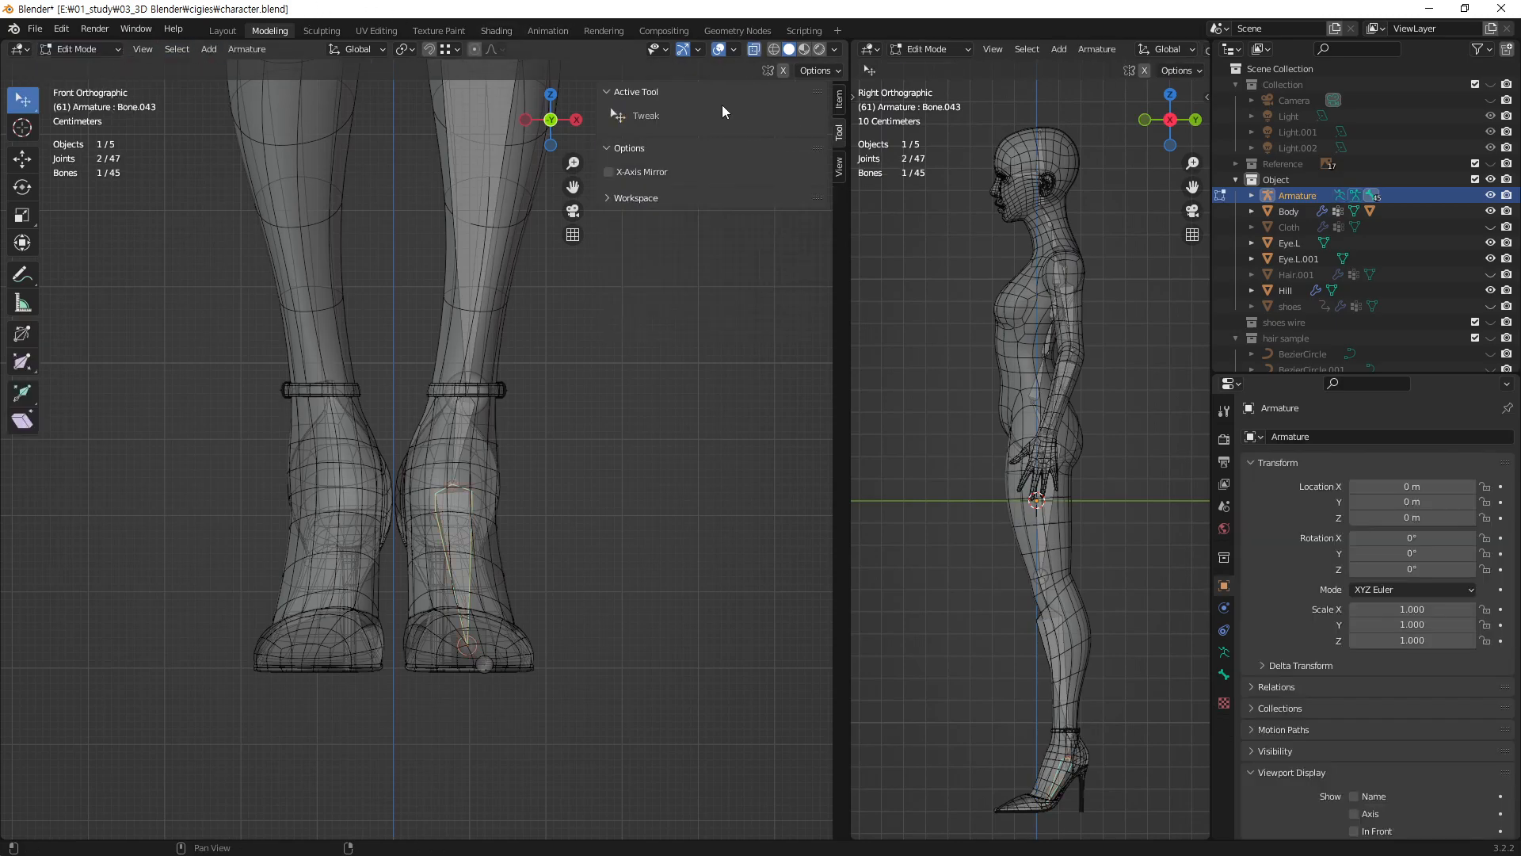
pyautogui.click(839, 100)
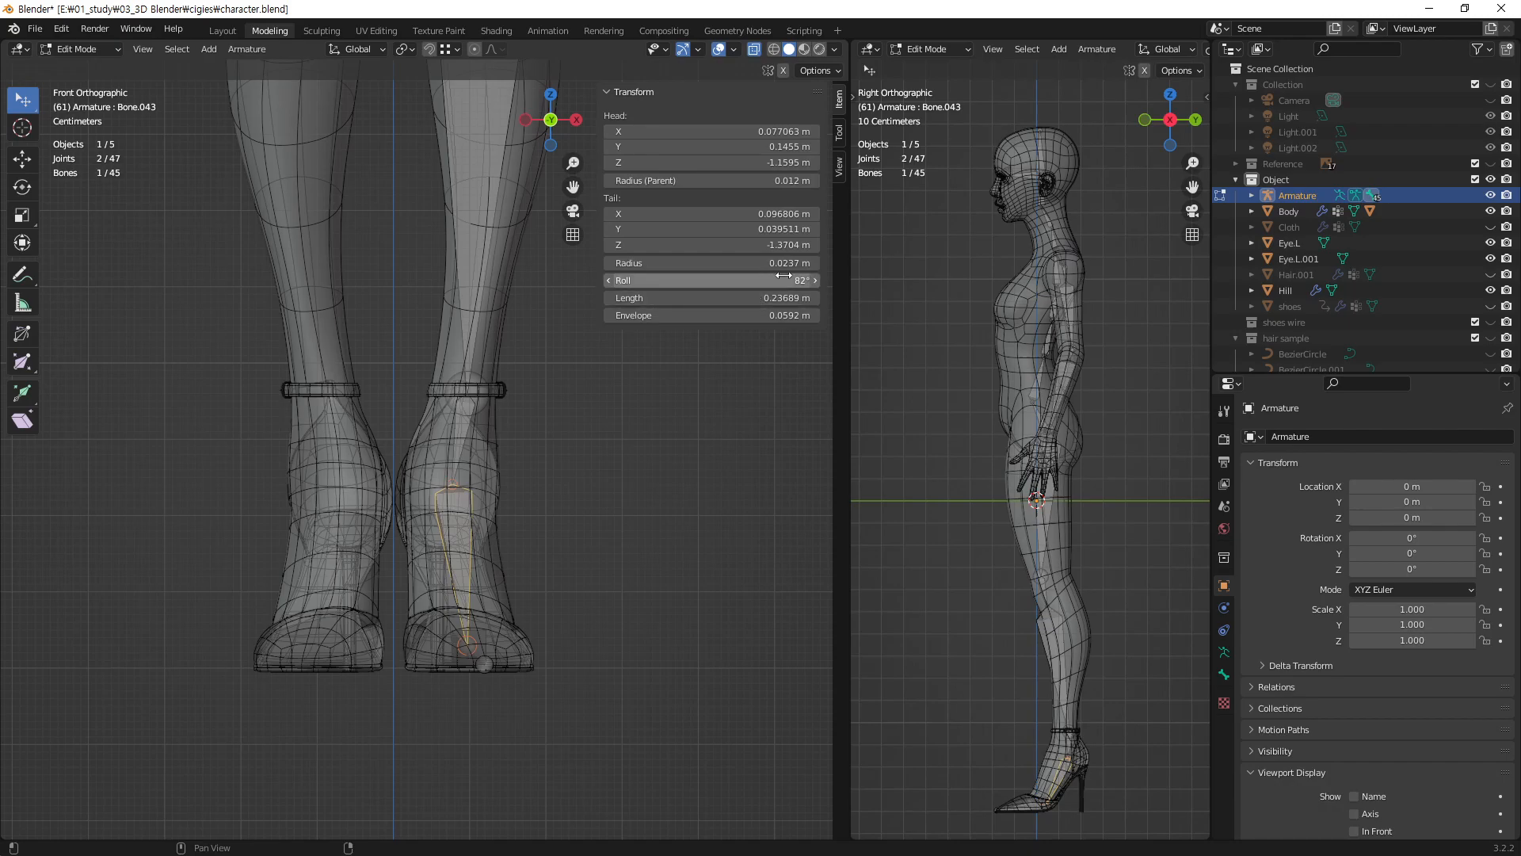
pyautogui.moveTo(784, 277); pyautogui.dragTo(776, 277)
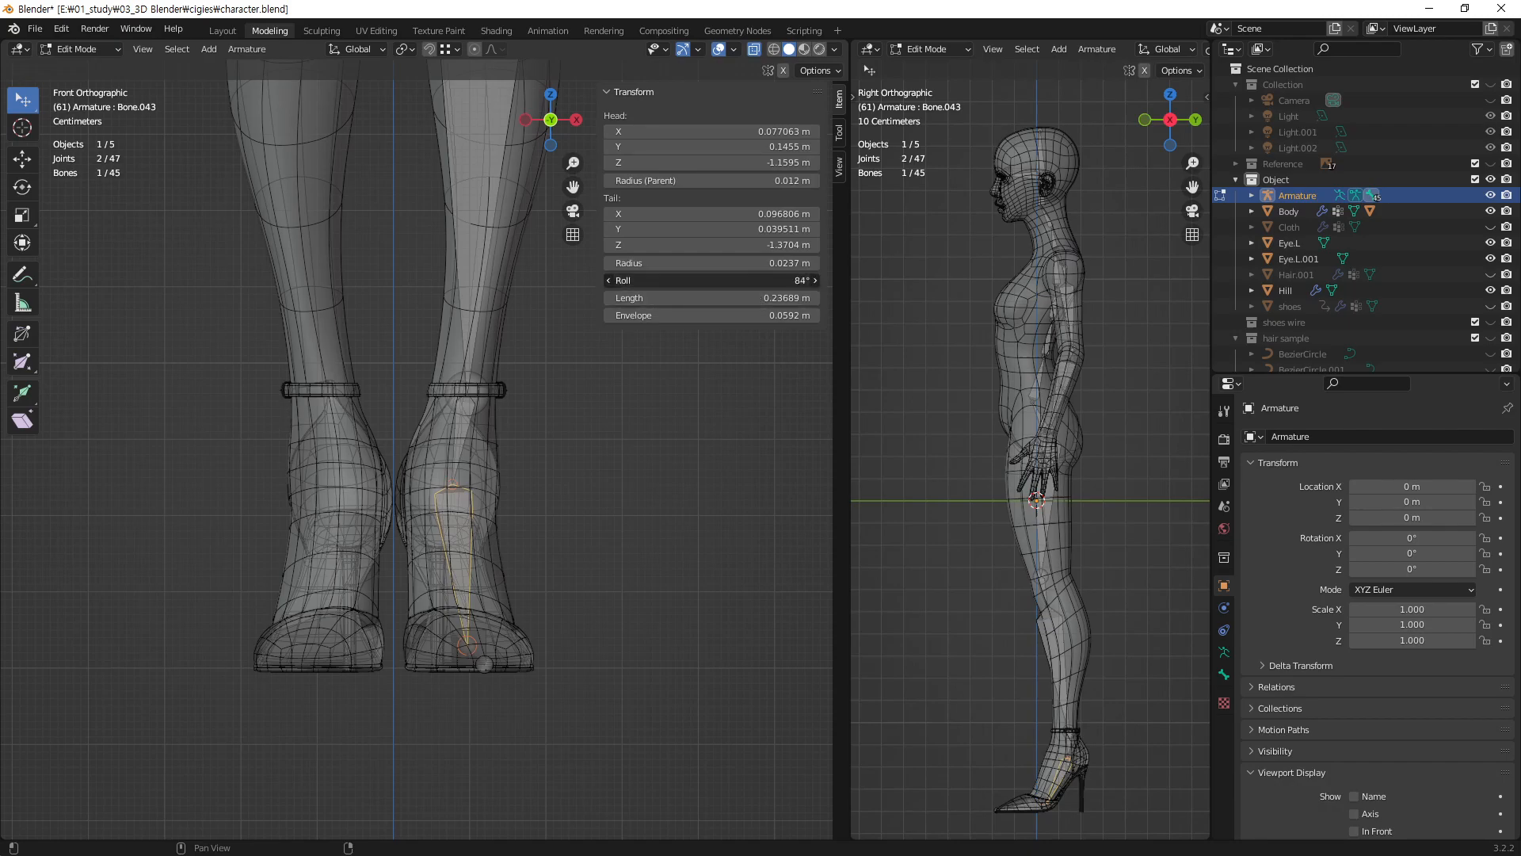
# - Annotate the sideways swing of the feet with freehand arrows from the front and from above, adding a centre line between them
pyautogui.click(23, 274)
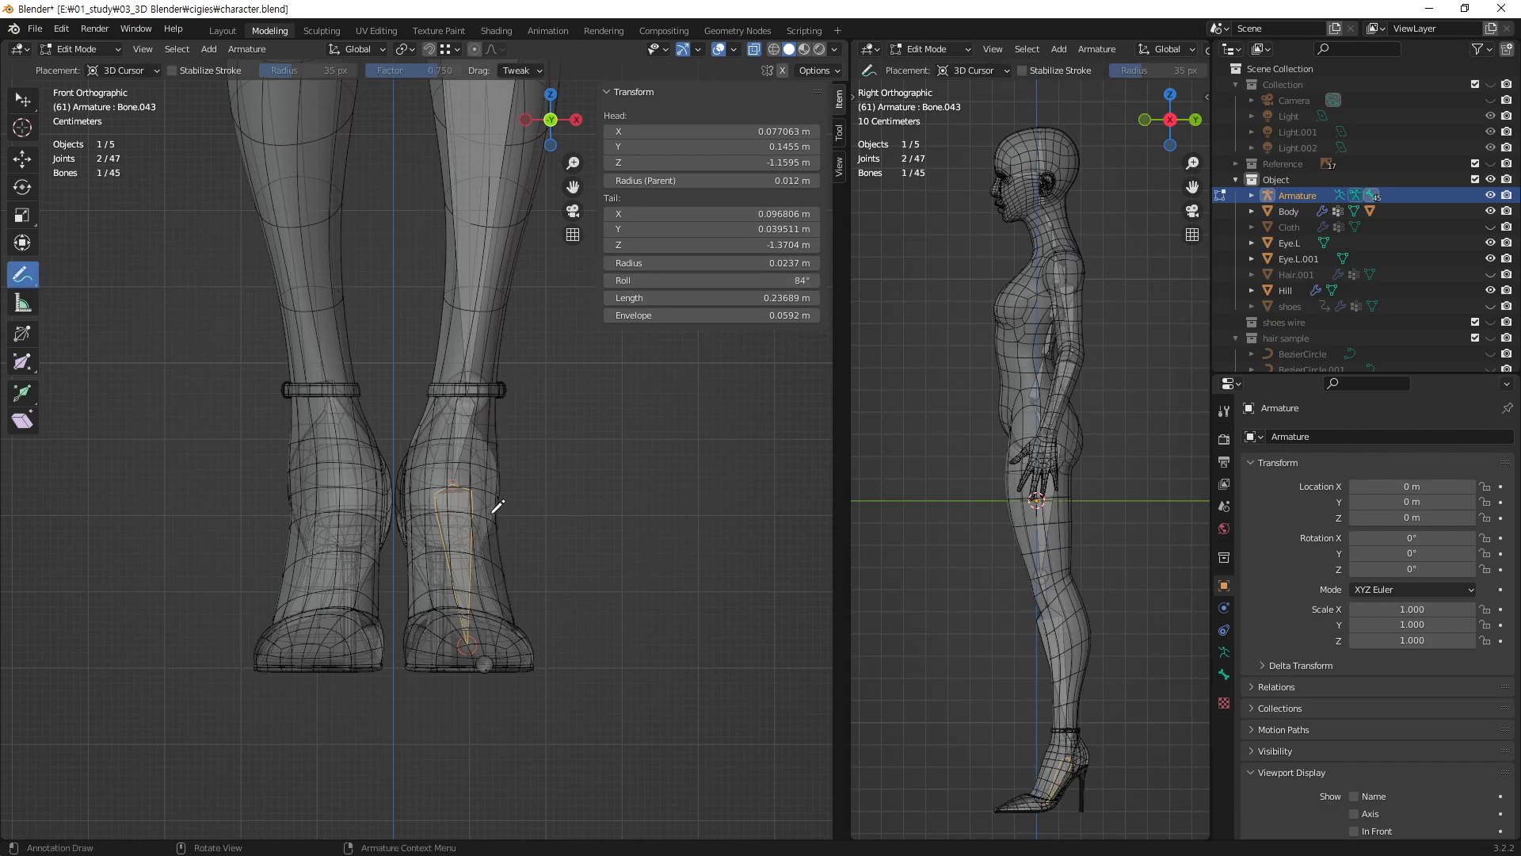
pyautogui.moveTo(527, 523)
pyautogui.mouseDown()
pyautogui.moveTo(321, 547)
pyautogui.moveTo(316, 531)
pyautogui.moveTo(542, 526)
pyautogui.moveTo(519, 571)
pyautogui.mouseUp()
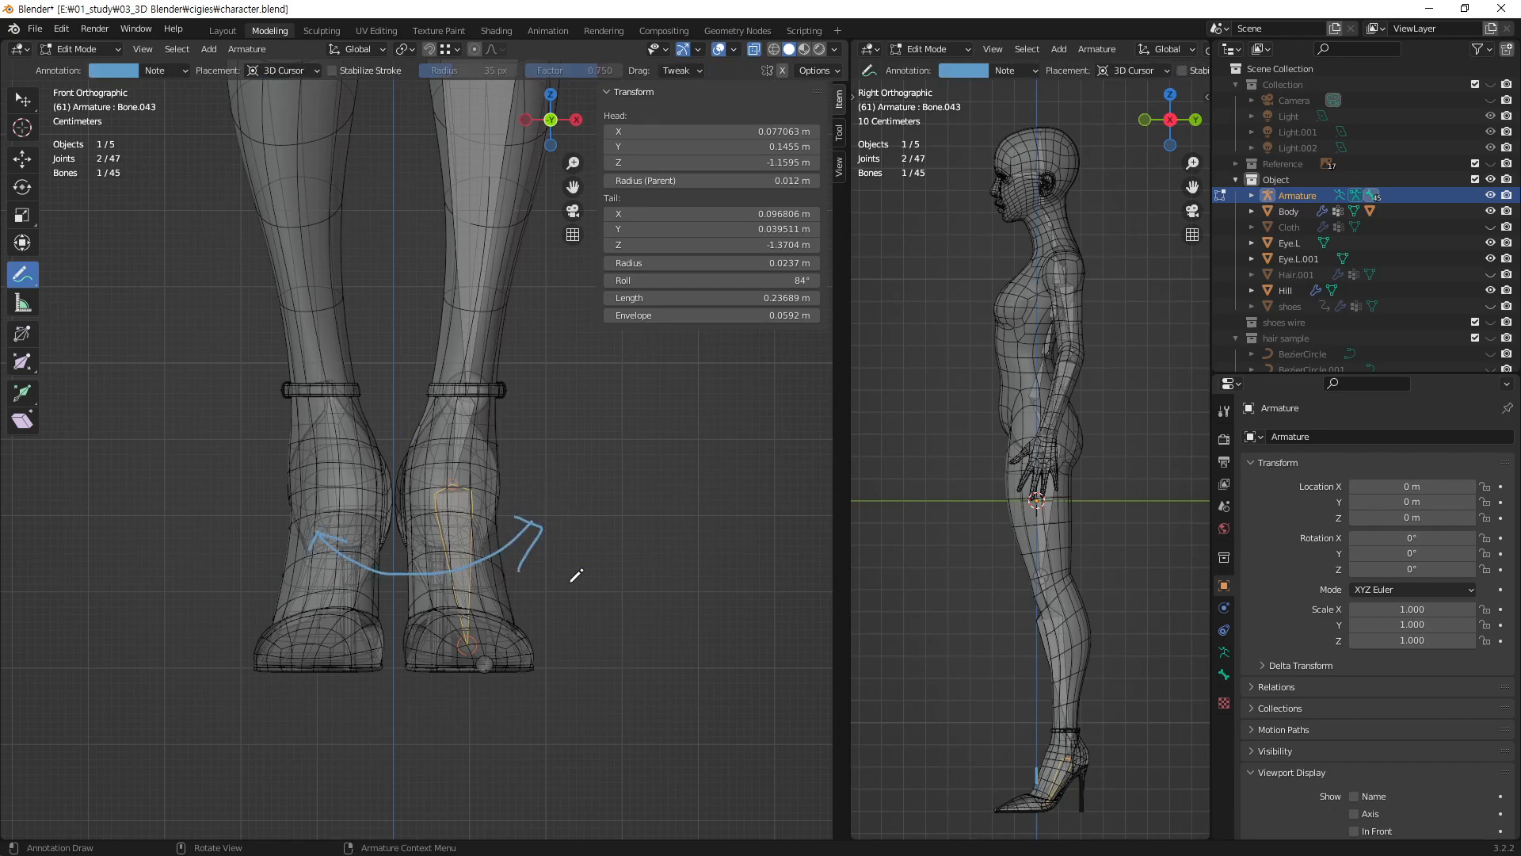
pyautogui.moveTo(505, 484); pyautogui.dragTo(309, 503, button='middle')
pyautogui.scroll(1, 586, 531)
pyautogui.moveTo(501, 547); pyautogui.dragTo(515, 526, button='middle')
pyautogui.moveTo(595, 508)
pyautogui.mouseDown()
pyautogui.moveTo(432, 593)
pyautogui.moveTo(305, 530)
pyautogui.moveTo(295, 545)
pyautogui.moveTo(609, 510)
pyautogui.moveTo(590, 545)
pyautogui.mouseUp()
pyautogui.moveTo(392, 550)
pyautogui.mouseDown(button='middle')
pyautogui.moveTo(539, 577)
pyautogui.moveTo(509, 693)
pyautogui.mouseUp(button='middle')
pyautogui.moveTo(341, 582)
pyautogui.mouseDown()
pyautogui.moveTo(499, 668)
pyautogui.moveTo(603, 545)
pyautogui.moveTo(608, 574)
pyautogui.mouseUp()
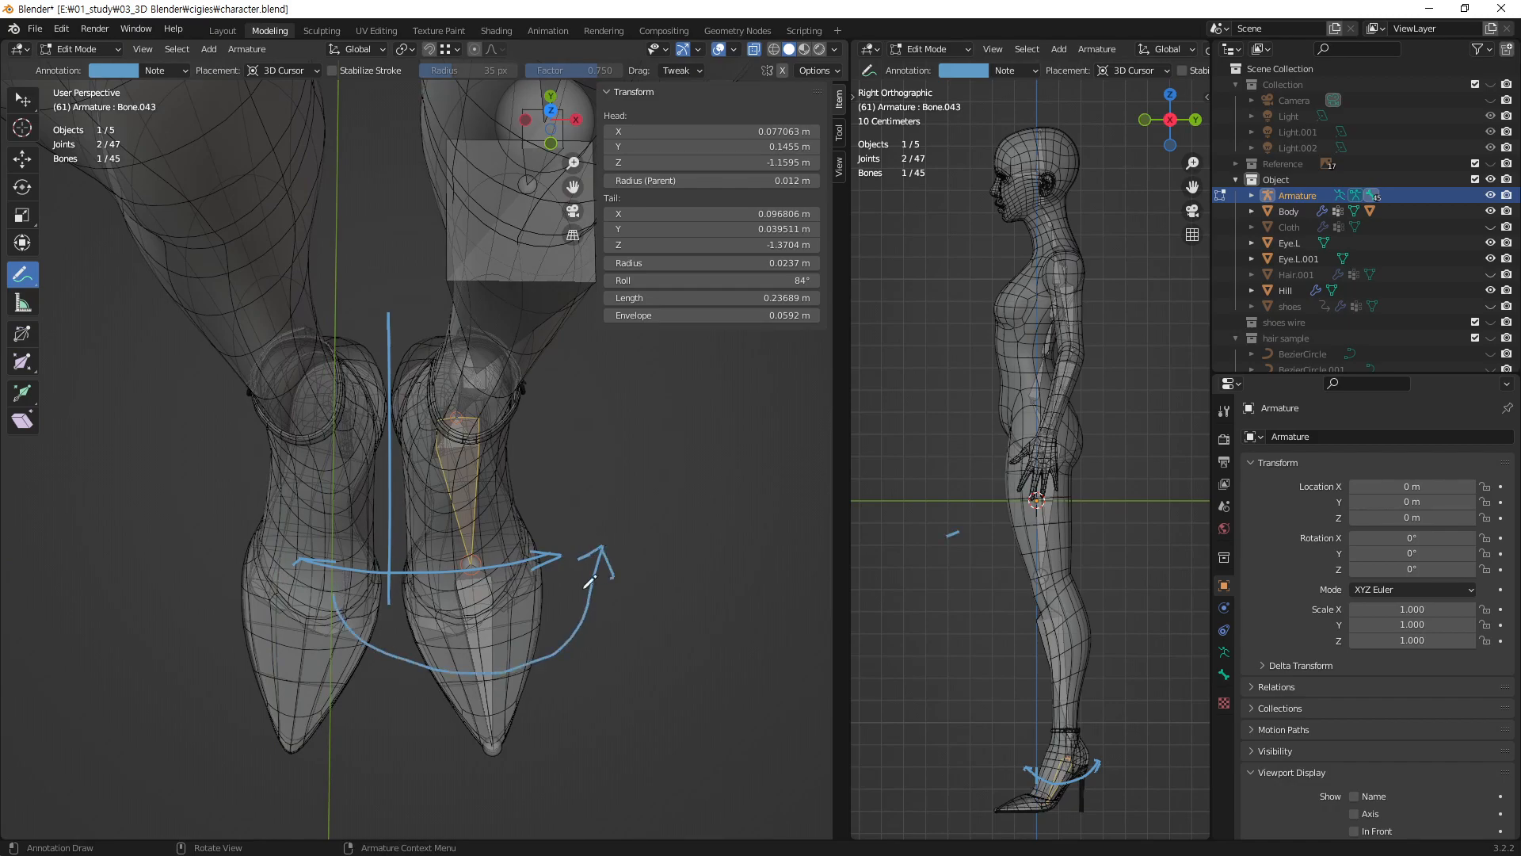
pyautogui.moveTo(325, 626)
pyautogui.mouseDown()
pyautogui.moveTo(332, 600)
pyautogui.moveTo(370, 611)
pyautogui.mouseUp()
# - Annotate the ankle's rotation with freehand arcs, arrows and circles around the ankle bone from several angles
pyautogui.moveTo(535, 630)
pyautogui.mouseDown(button='middle')
pyautogui.moveTo(483, 586)
pyautogui.moveTo(410, 468)
pyautogui.moveTo(529, 460)
pyautogui.moveTo(530, 481)
pyautogui.mouseUp(button='middle')
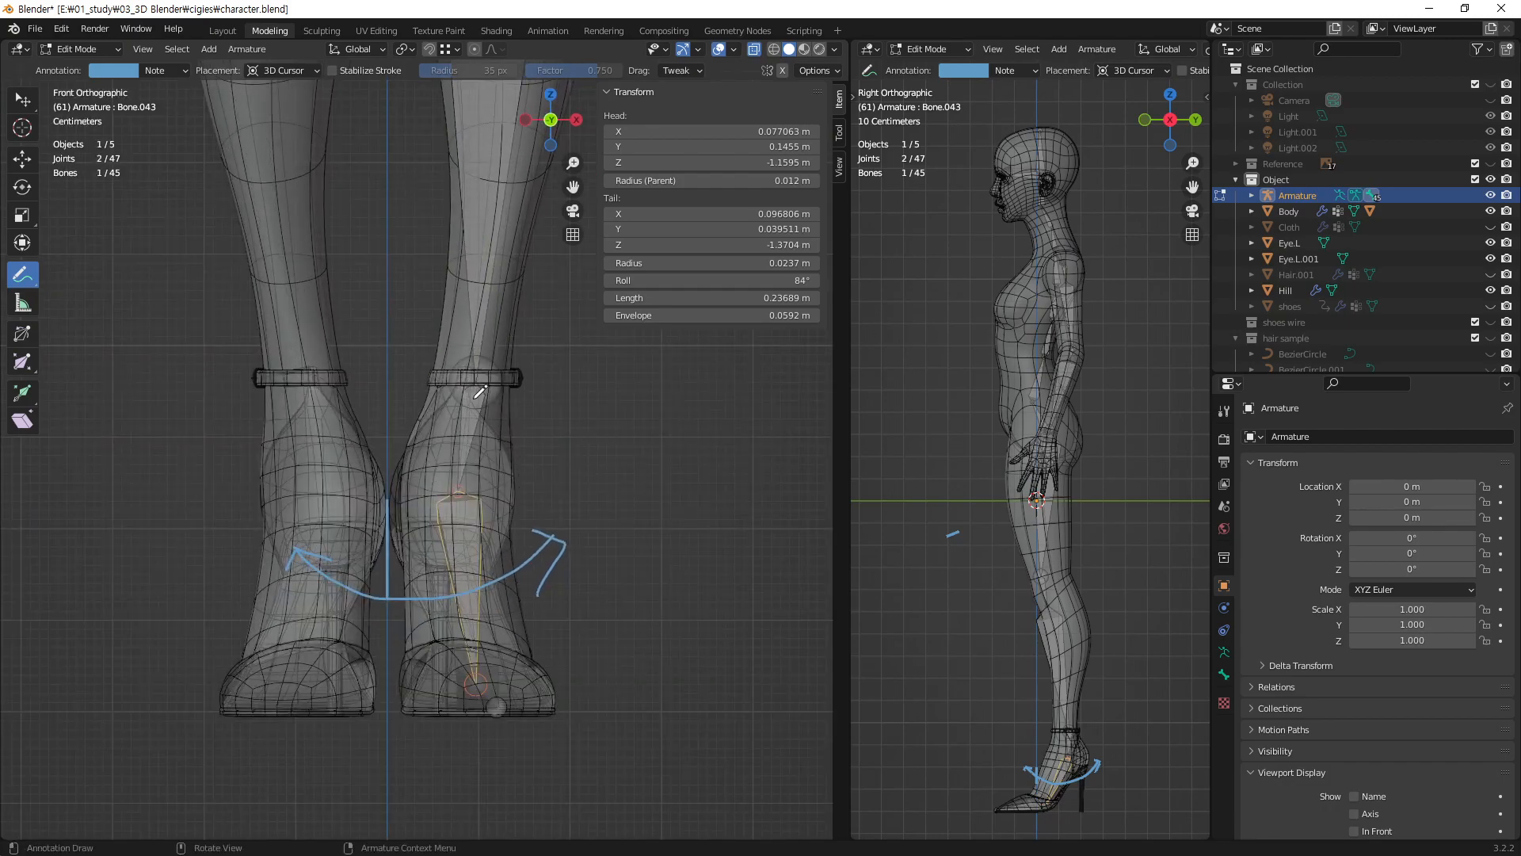
pyautogui.moveTo(495, 432)
pyautogui.mouseDown()
pyautogui.moveTo(439, 459)
pyautogui.moveTo(454, 381)
pyautogui.moveTo(511, 402)
pyautogui.moveTo(499, 438)
pyautogui.moveTo(413, 424)
pyautogui.moveTo(511, 459)
pyautogui.moveTo(485, 382)
pyautogui.mouseUp()
pyautogui.moveTo(528, 442)
pyautogui.mouseDown()
pyautogui.moveTo(588, 384)
pyautogui.moveTo(598, 413)
pyautogui.mouseUp()
pyautogui.moveTo(420, 428); pyautogui.dragTo(551, 397, button='middle')
pyautogui.moveTo(380, 401); pyautogui.dragTo(485, 400, button='middle')
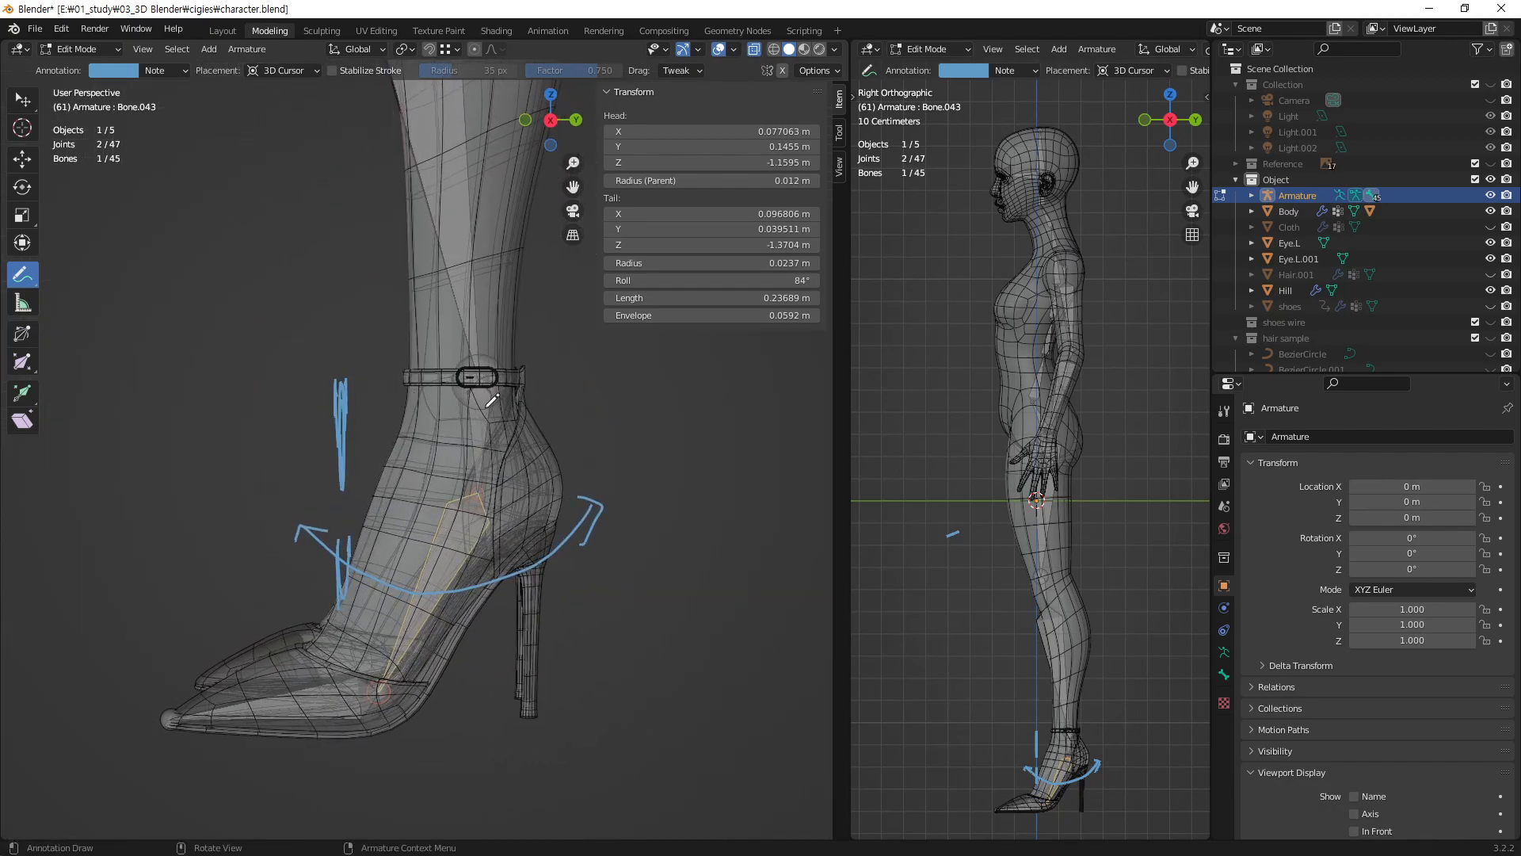
pyautogui.moveTo(544, 418)
pyautogui.mouseDown()
pyautogui.moveTo(475, 458)
pyautogui.moveTo(408, 432)
pyautogui.mouseUp()
pyautogui.moveTo(520, 432); pyautogui.dragTo(552, 445)
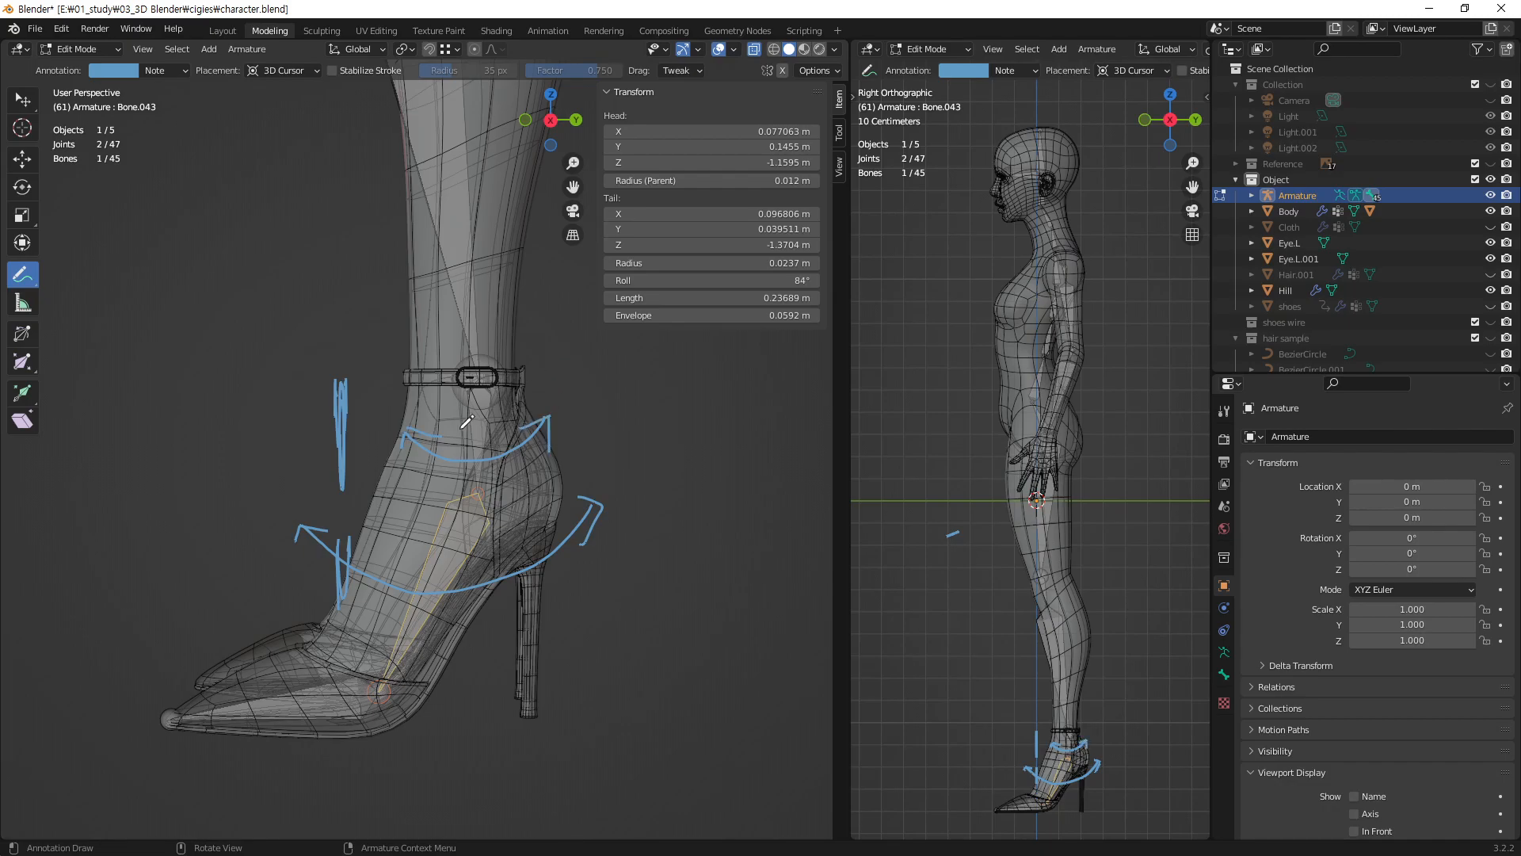
pyautogui.moveTo(509, 408)
pyautogui.mouseDown(button='middle')
pyautogui.moveTo(554, 435)
pyautogui.moveTo(618, 550)
pyautogui.moveTo(642, 549)
pyautogui.mouseUp(button='middle')
pyautogui.moveTo(492, 428)
pyautogui.mouseDown()
pyautogui.moveTo(460, 371)
pyautogui.moveTo(524, 423)
pyautogui.moveTo(448, 362)
pyautogui.mouseUp()
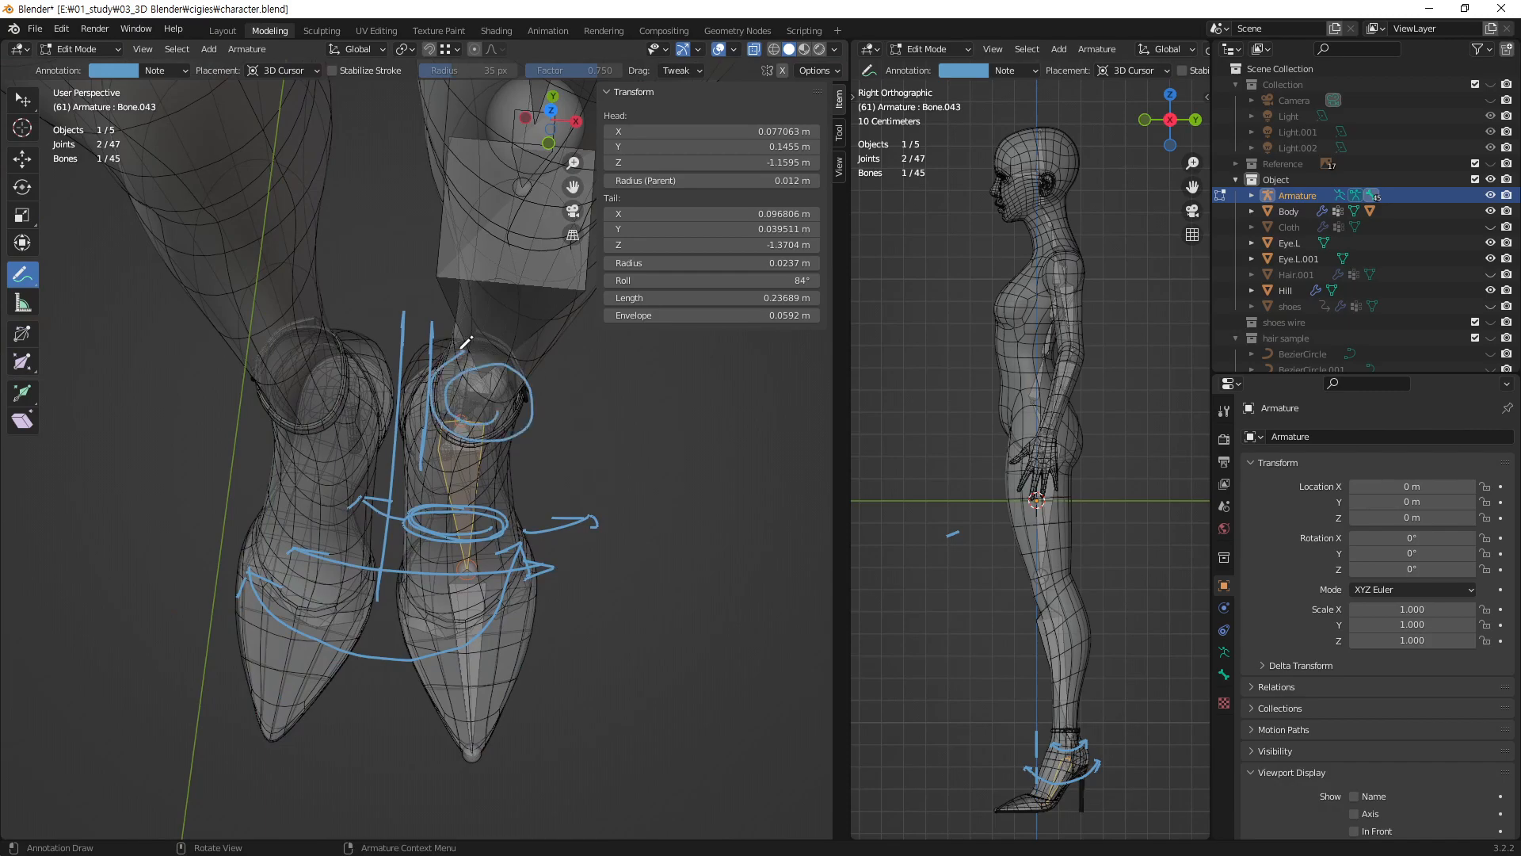
pyautogui.moveTo(473, 382); pyautogui.dragTo(538, 339, button='middle')
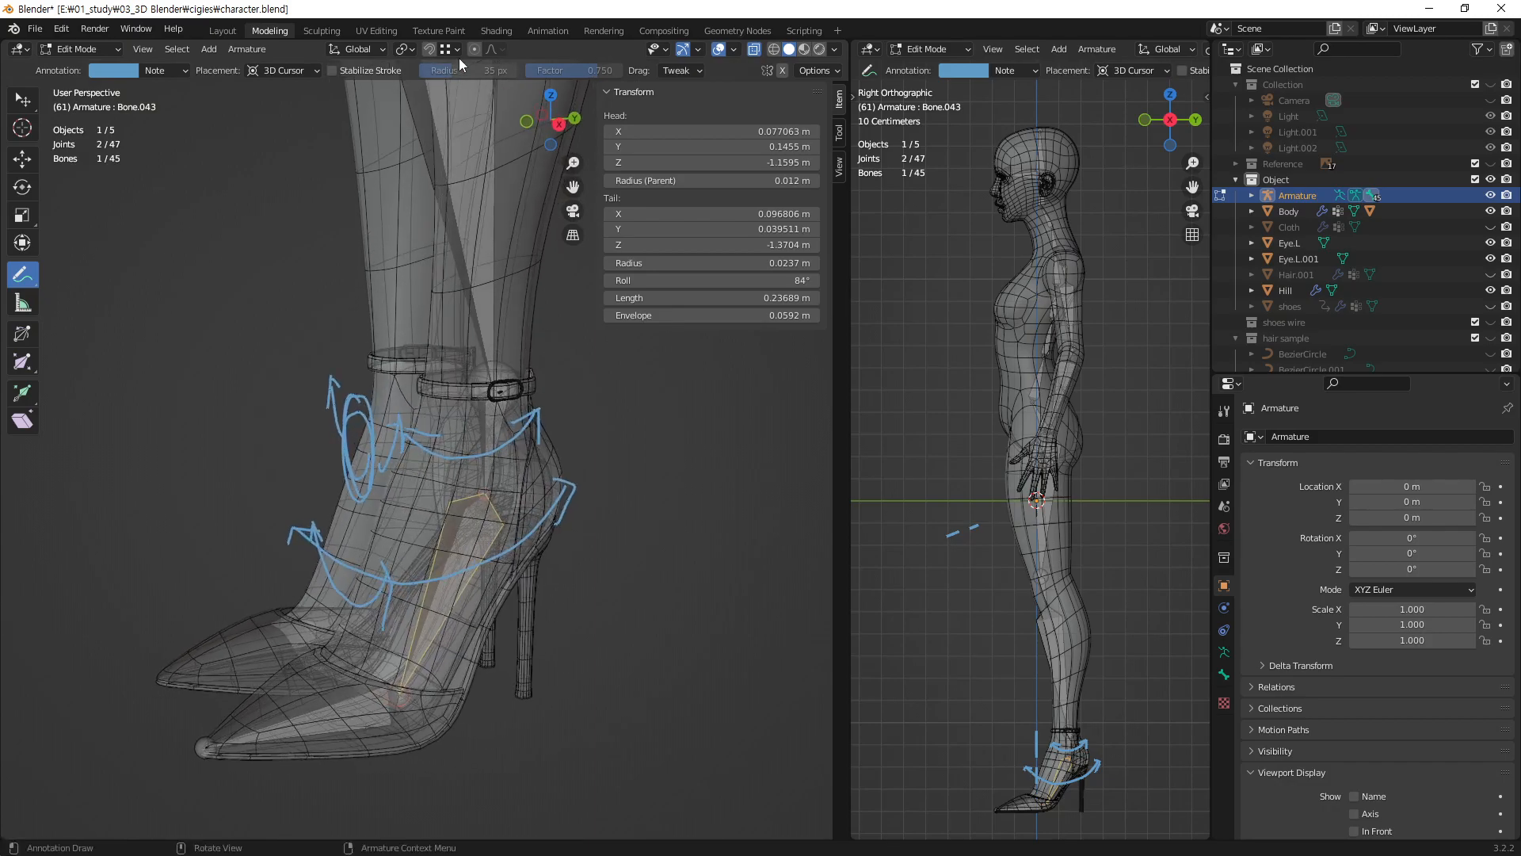
# - Remove all annotation strokes and return to the selection tool
pyautogui.click(186, 70)
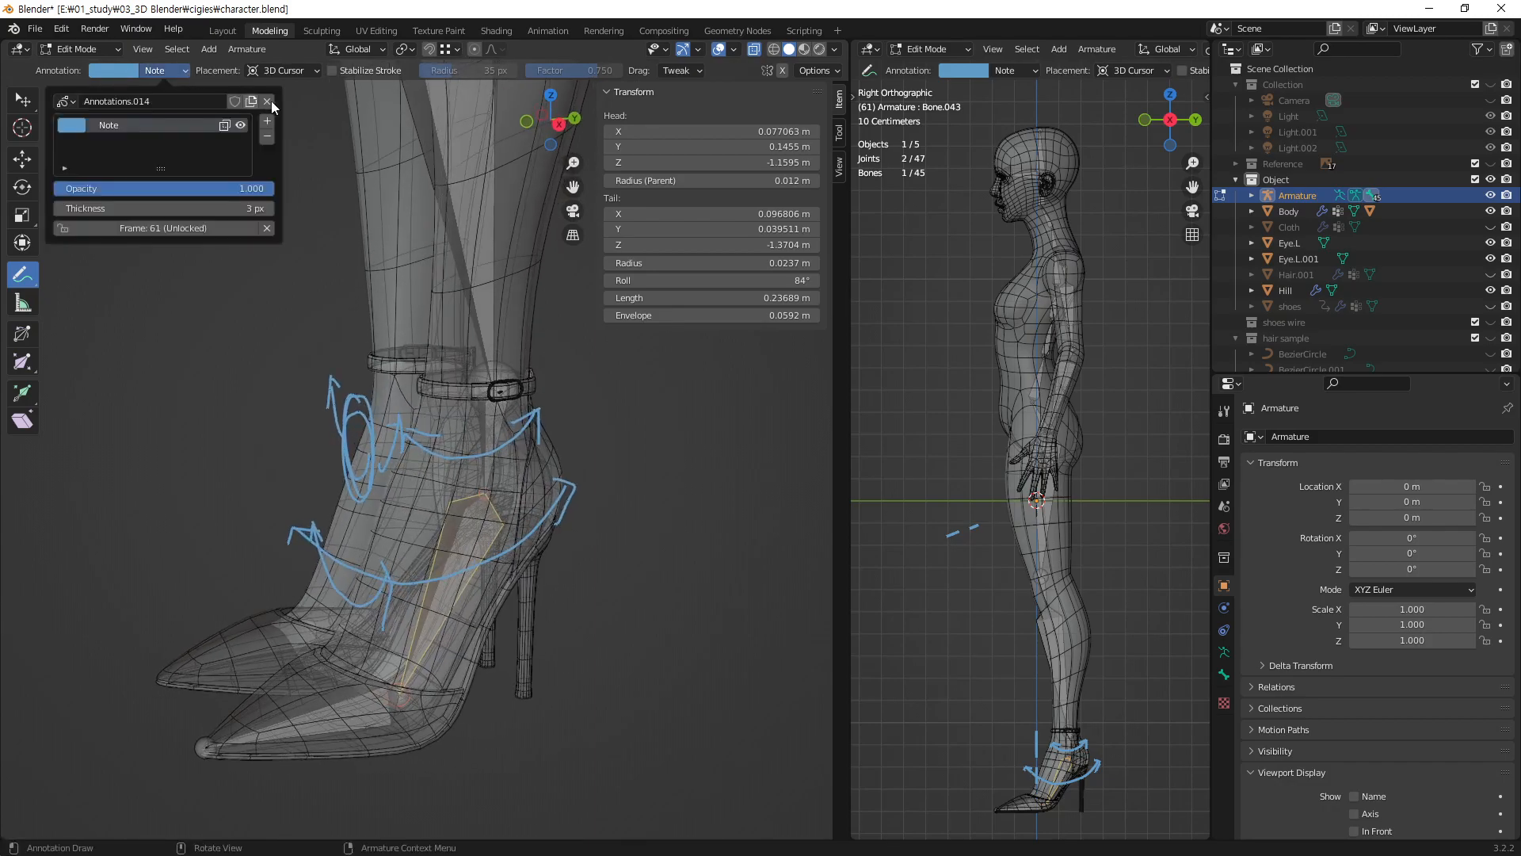
pyautogui.click(271, 107)
pyautogui.moveTo(432, 469); pyautogui.dragTo(511, 489, button='middle')
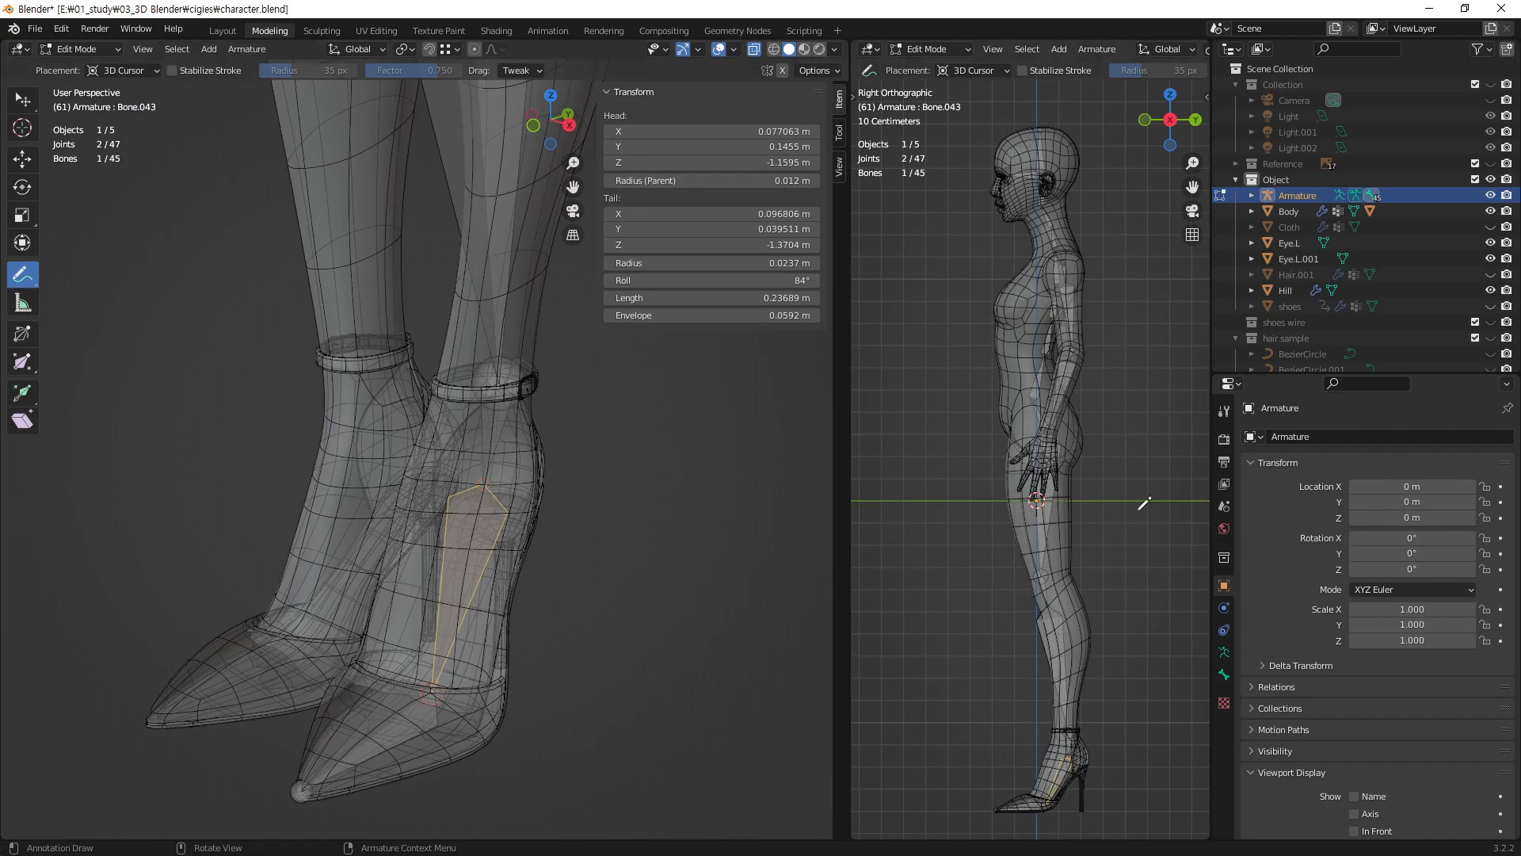
pyautogui.click(23, 98)
# - Deselect the bones, leave Edit Mode, reselect the armature and re-enter Edit Mode
pyautogui.click(669, 631)
pyautogui.press('Tab')
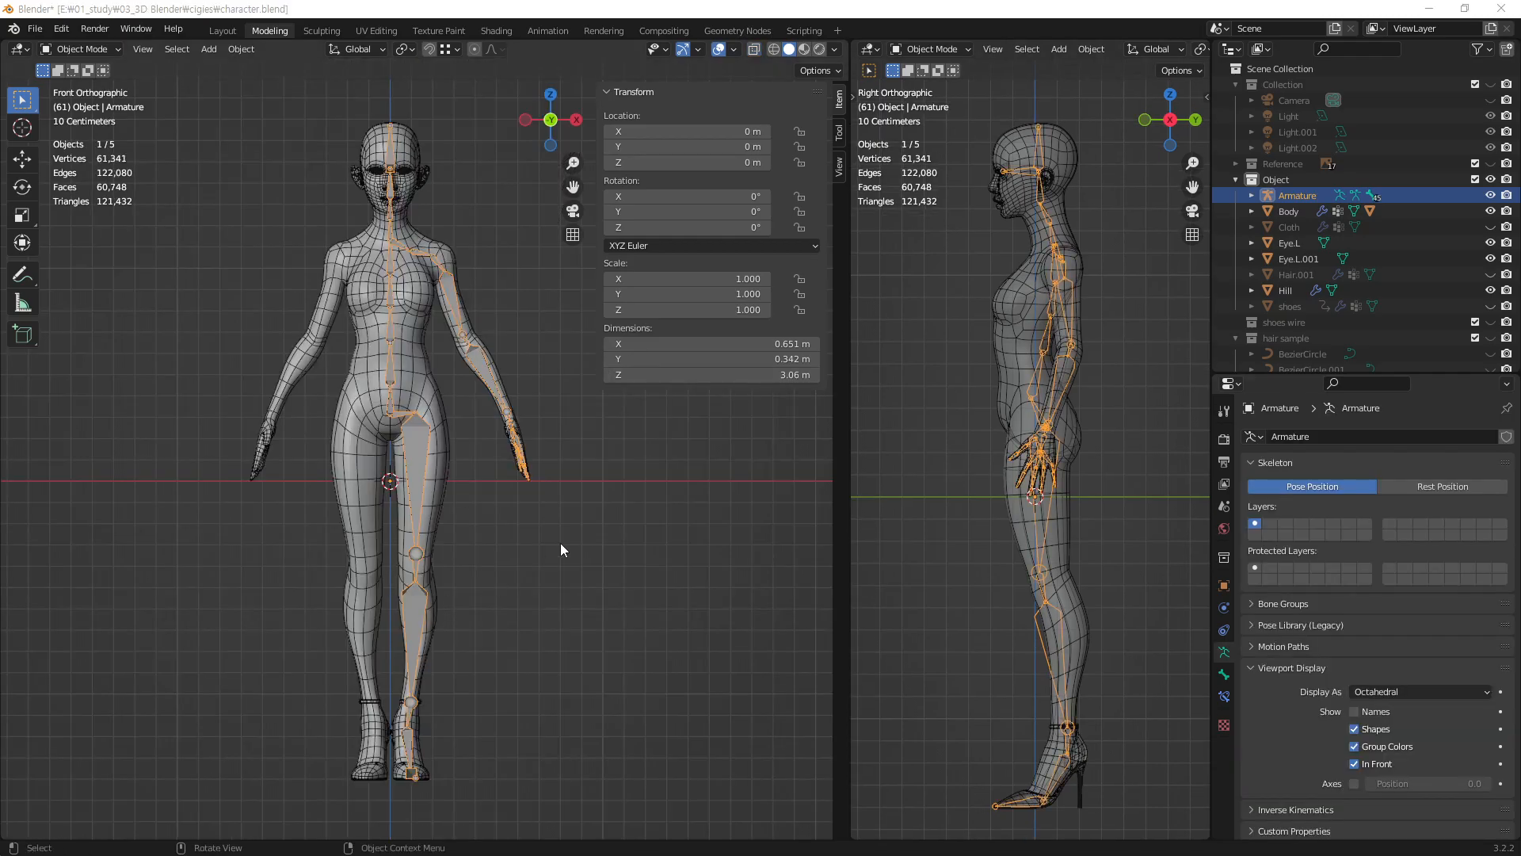
pyautogui.click(559, 544)
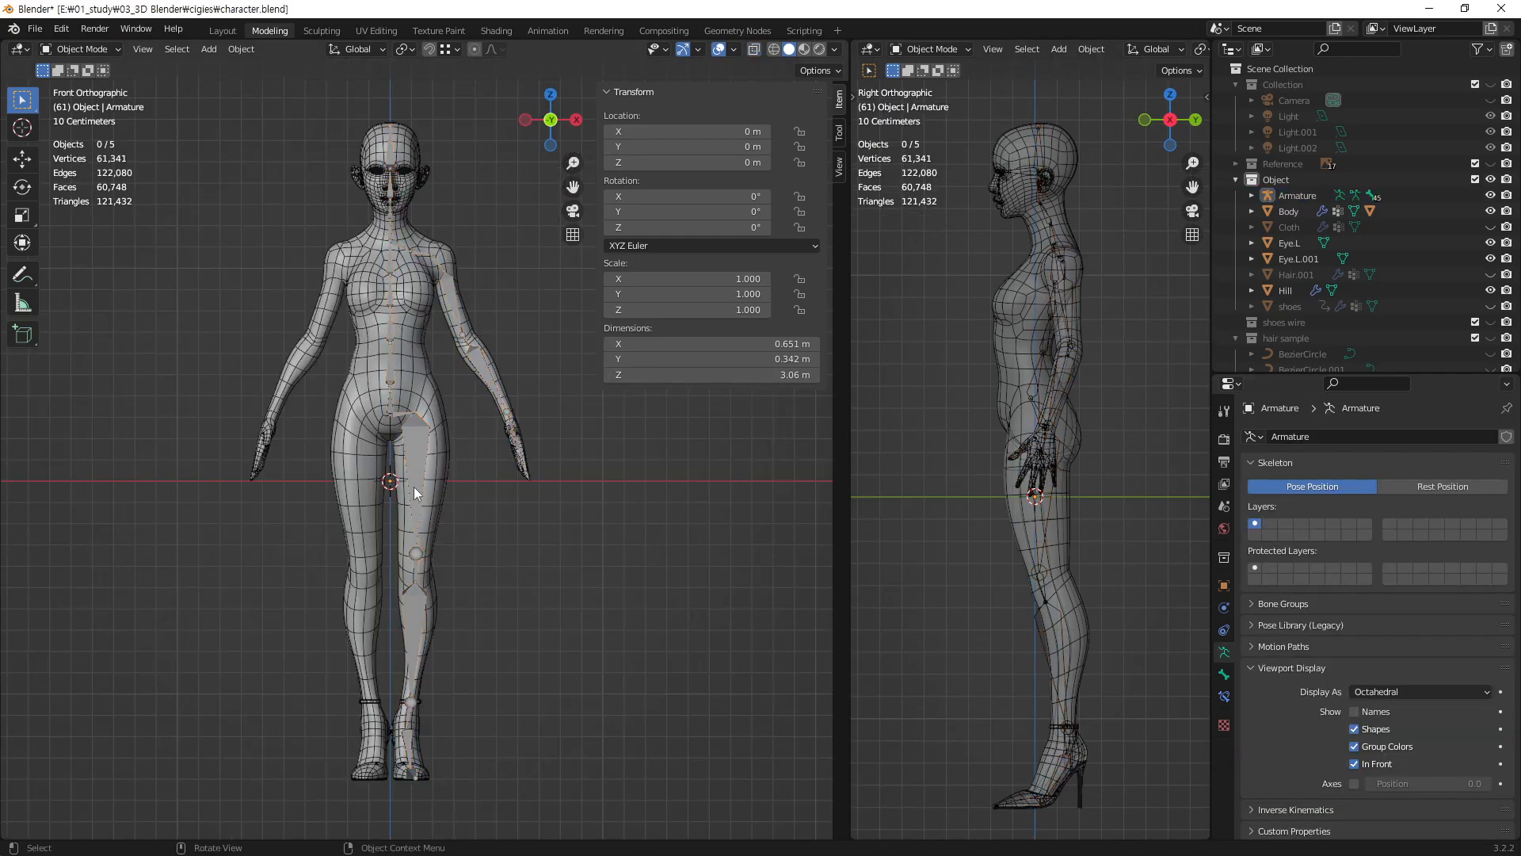
pyautogui.scroll(3, 440, 312)
pyautogui.moveTo(407, 169)
pyautogui.mouseDown(button='middle')
pyautogui.moveTo(366, 213)
pyautogui.moveTo(403, 169)
pyautogui.mouseUp(button='middle')
pyautogui.click(380, 169)
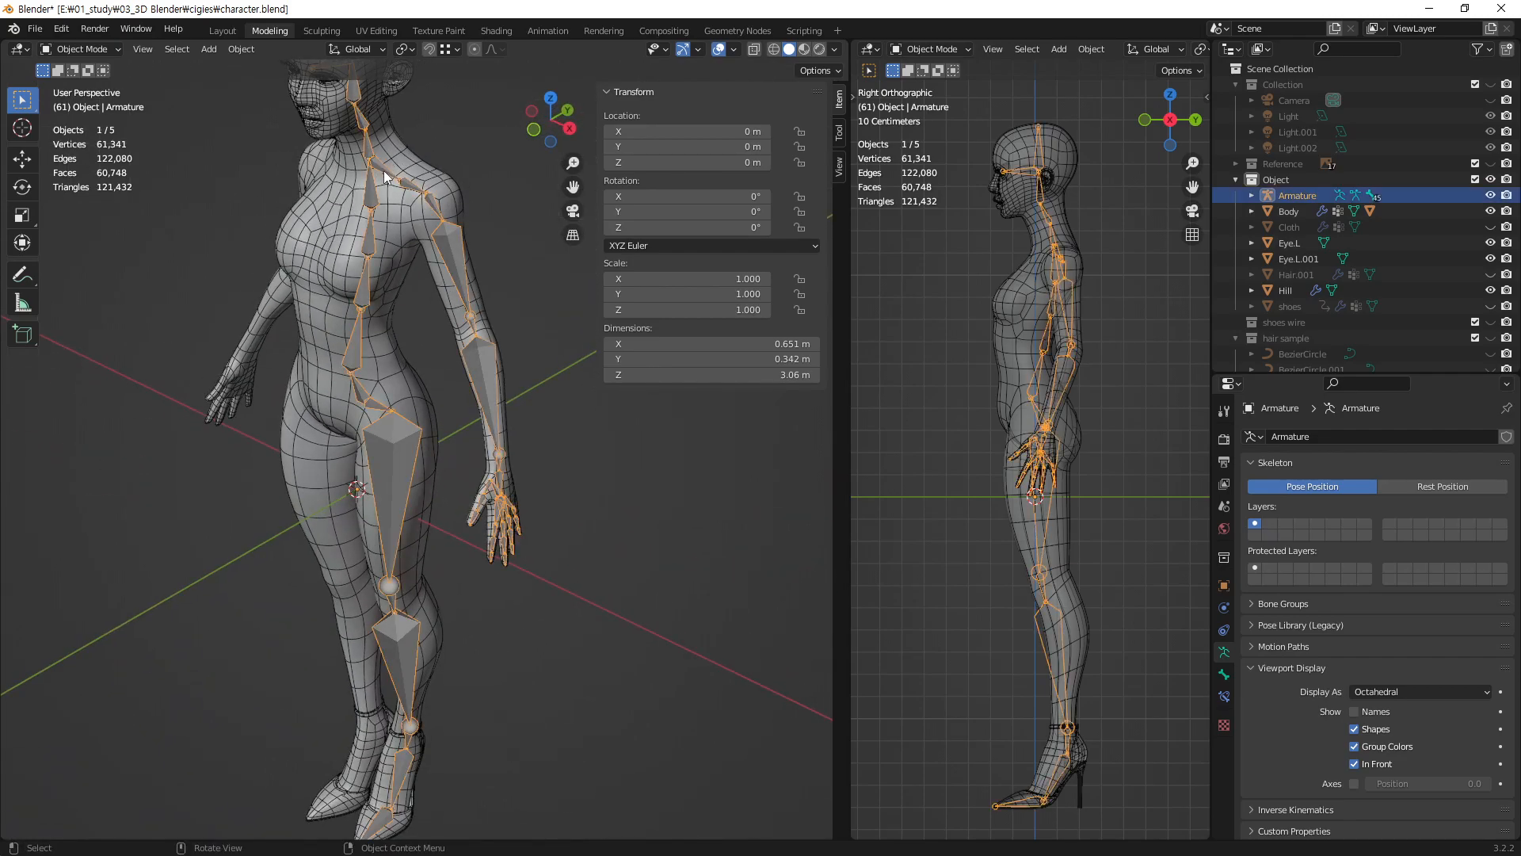
pyautogui.click(93, 49)
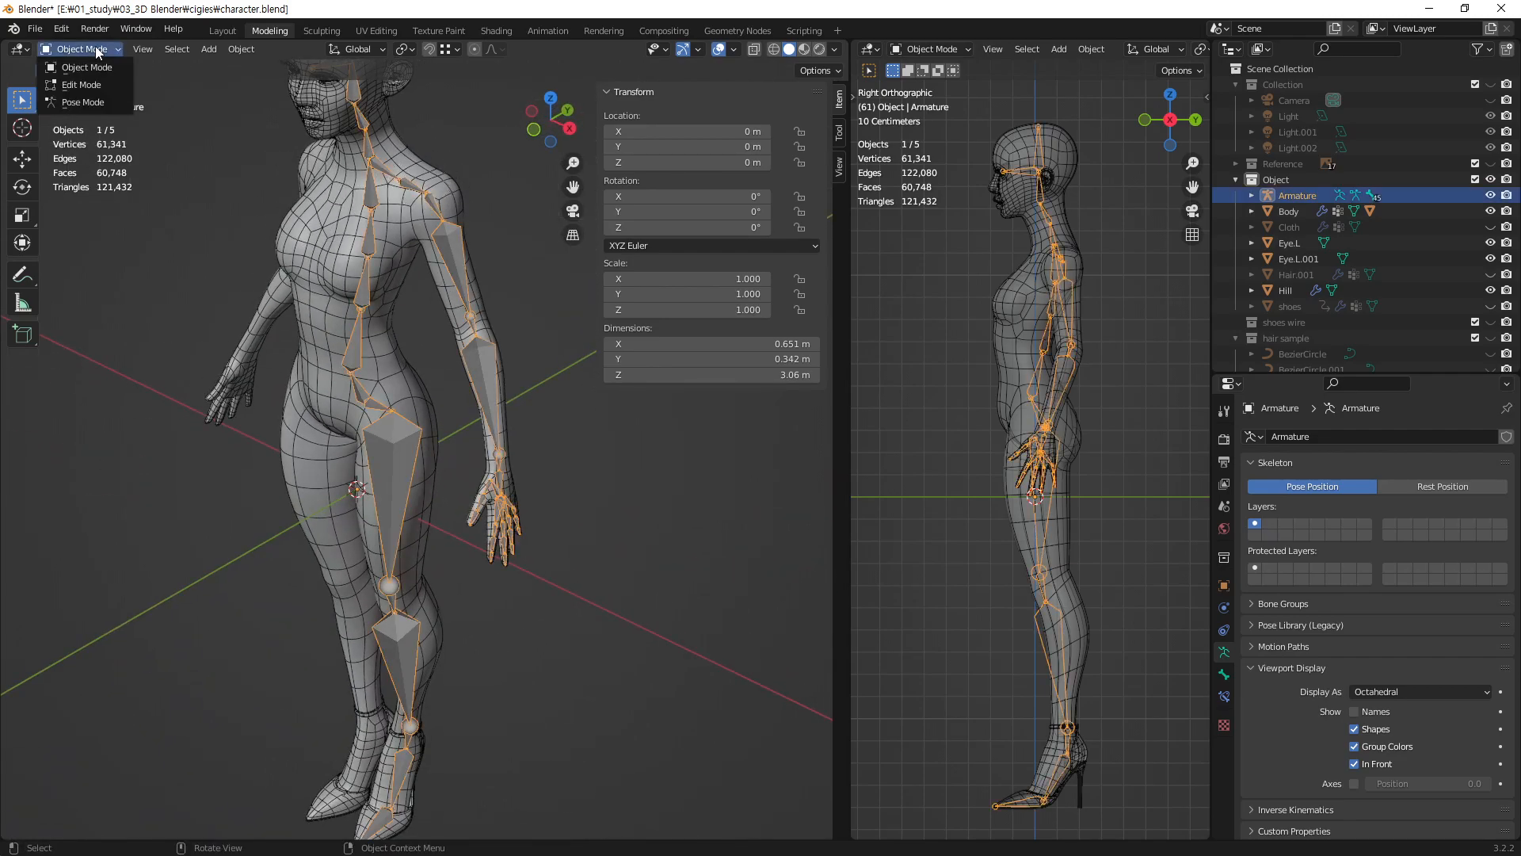
pyautogui.click(82, 84)
# - Box-select the arm and hand bones and add the clavicle bone next to the spine to the selection
pyautogui.moveTo(373, 190); pyautogui.dragTo(347, 315, button='middle')
pyautogui.click(346, 278)
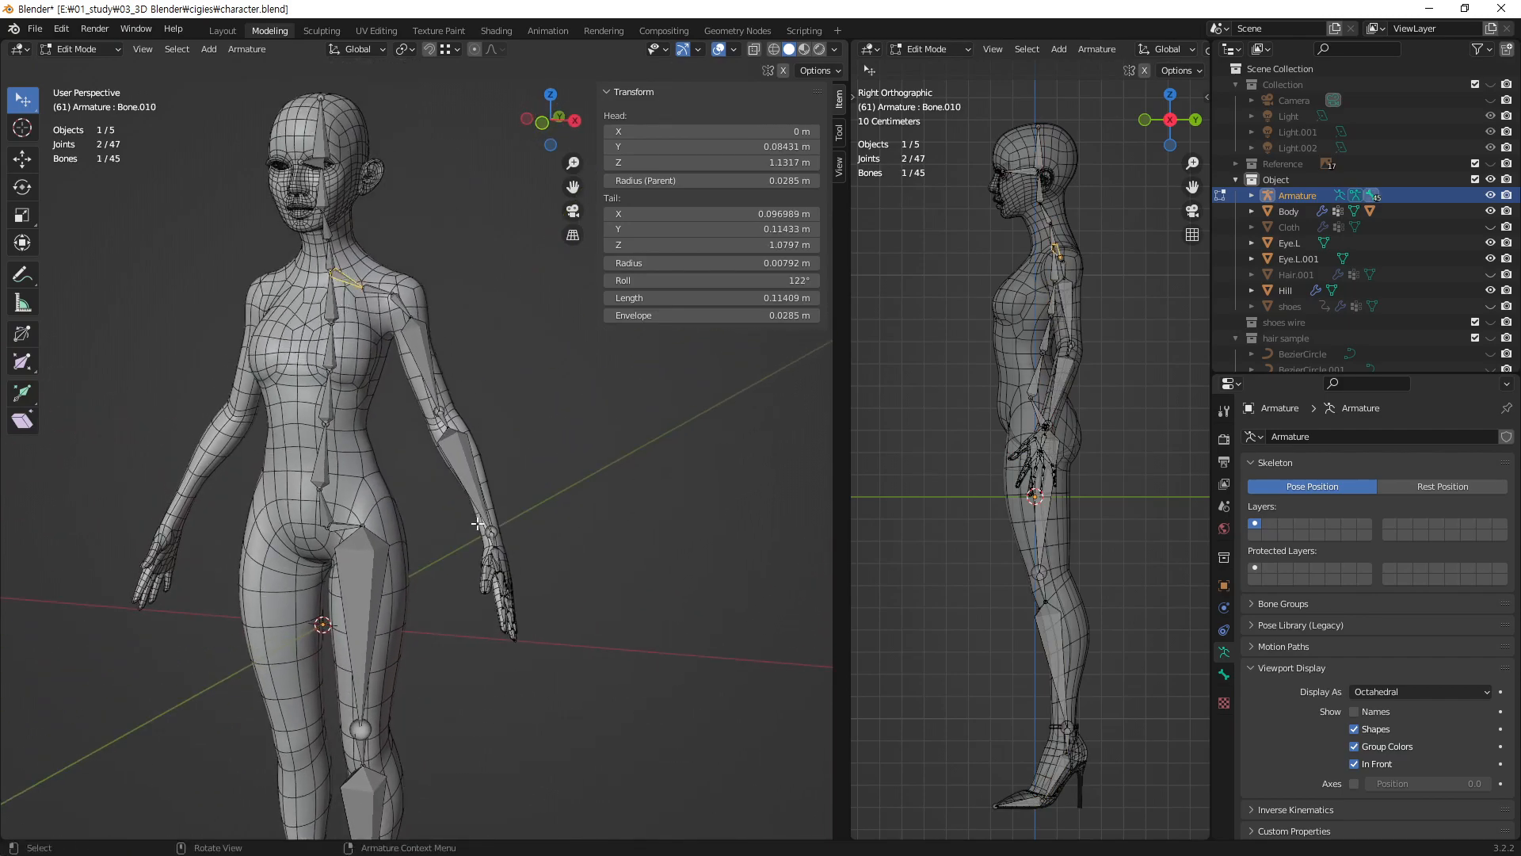
pyautogui.moveTo(501, 591); pyautogui.dragTo(449, 595, button='middle')
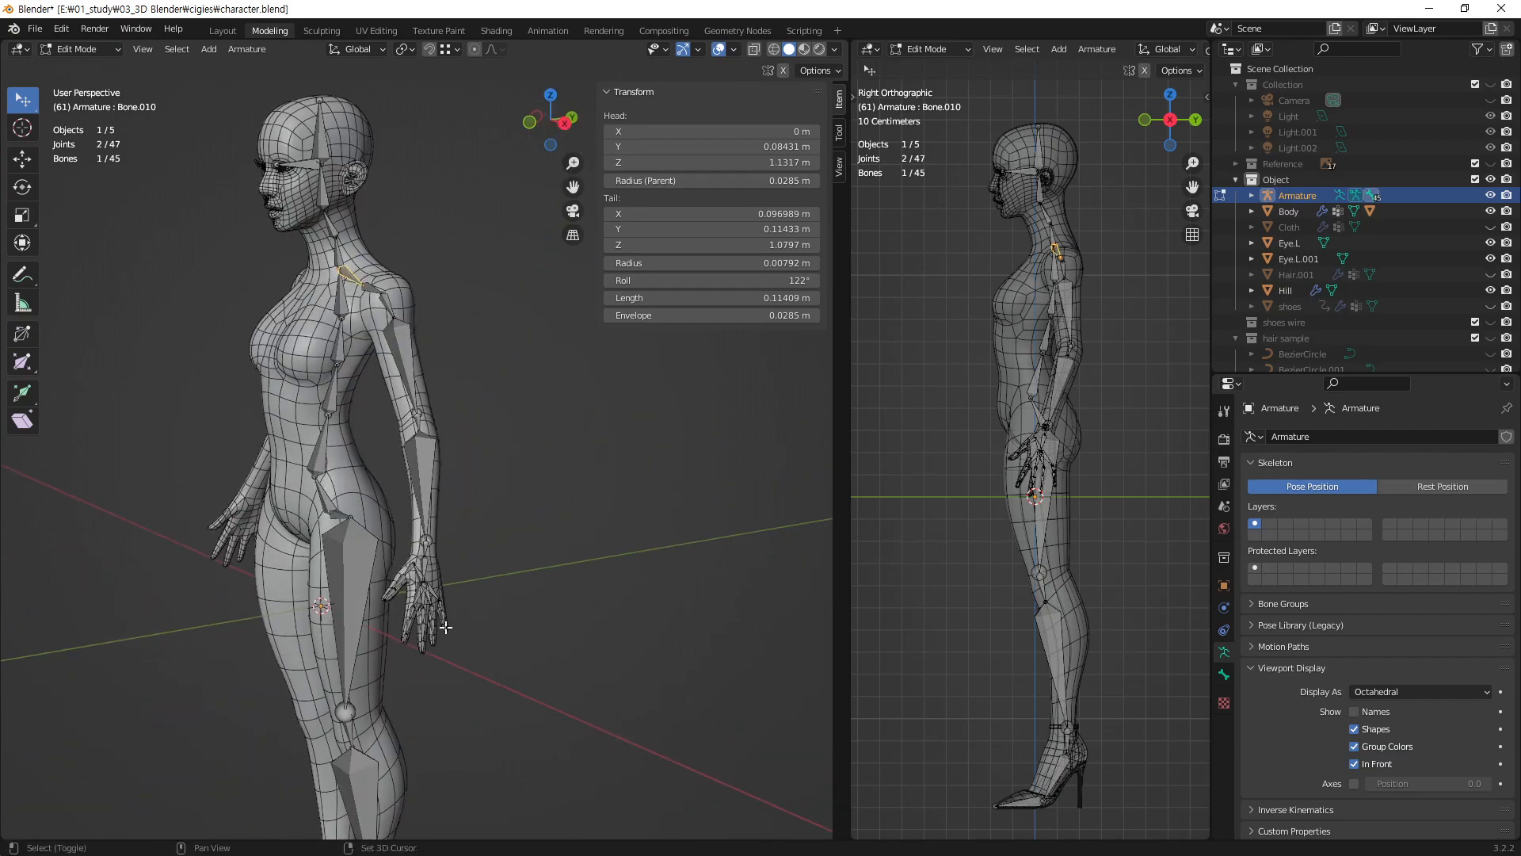
pyautogui.moveTo(403, 476); pyautogui.dragTo(346, 262, button='middle')
pyautogui.click(575, 595)
pyautogui.moveTo(421, 292); pyautogui.dragTo(368, 253, button='middle')
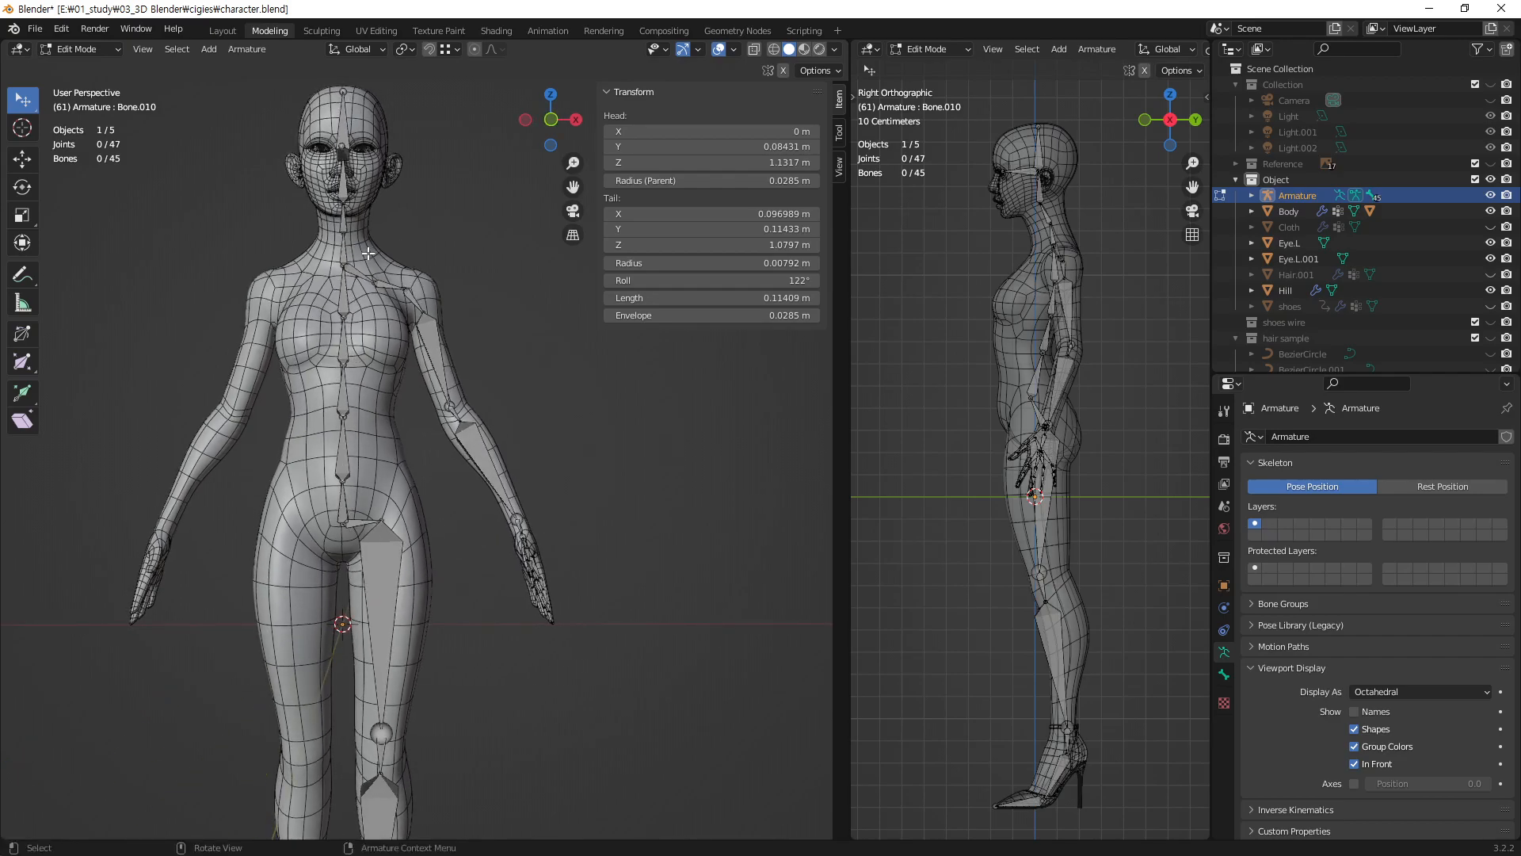
pyautogui.moveTo(27, 103); pyautogui.dragTo(79, 139)
pyautogui.moveTo(363, 246); pyautogui.dragTo(590, 648)
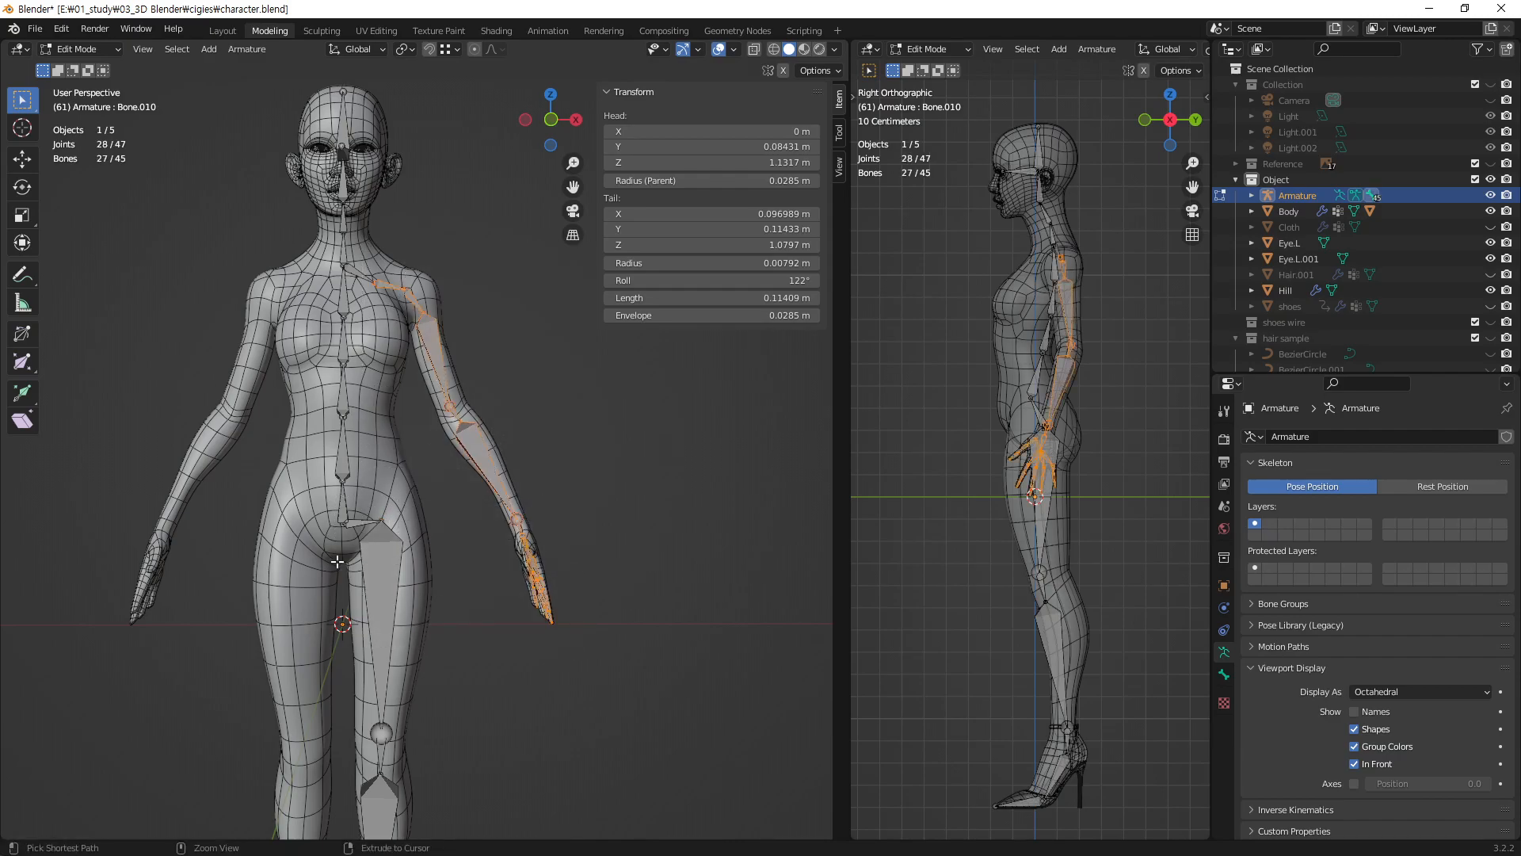
pyautogui.moveTo(421, 265); pyautogui.dragTo(333, 262, button='middle')
pyautogui.scroll(2, 333, 261)
pyautogui.keyDown('shift'); pyautogui.click(306, 223); pyautogui.keyUp('shift')
# - Add all the leg and foot bones and the hip bone to the selection
pyautogui.scroll(-3, 456, 518)
pyautogui.moveTo(416, 588); pyautogui.dragTo(401, 348, button='middle')
pyautogui.scroll(4, 402, 349)
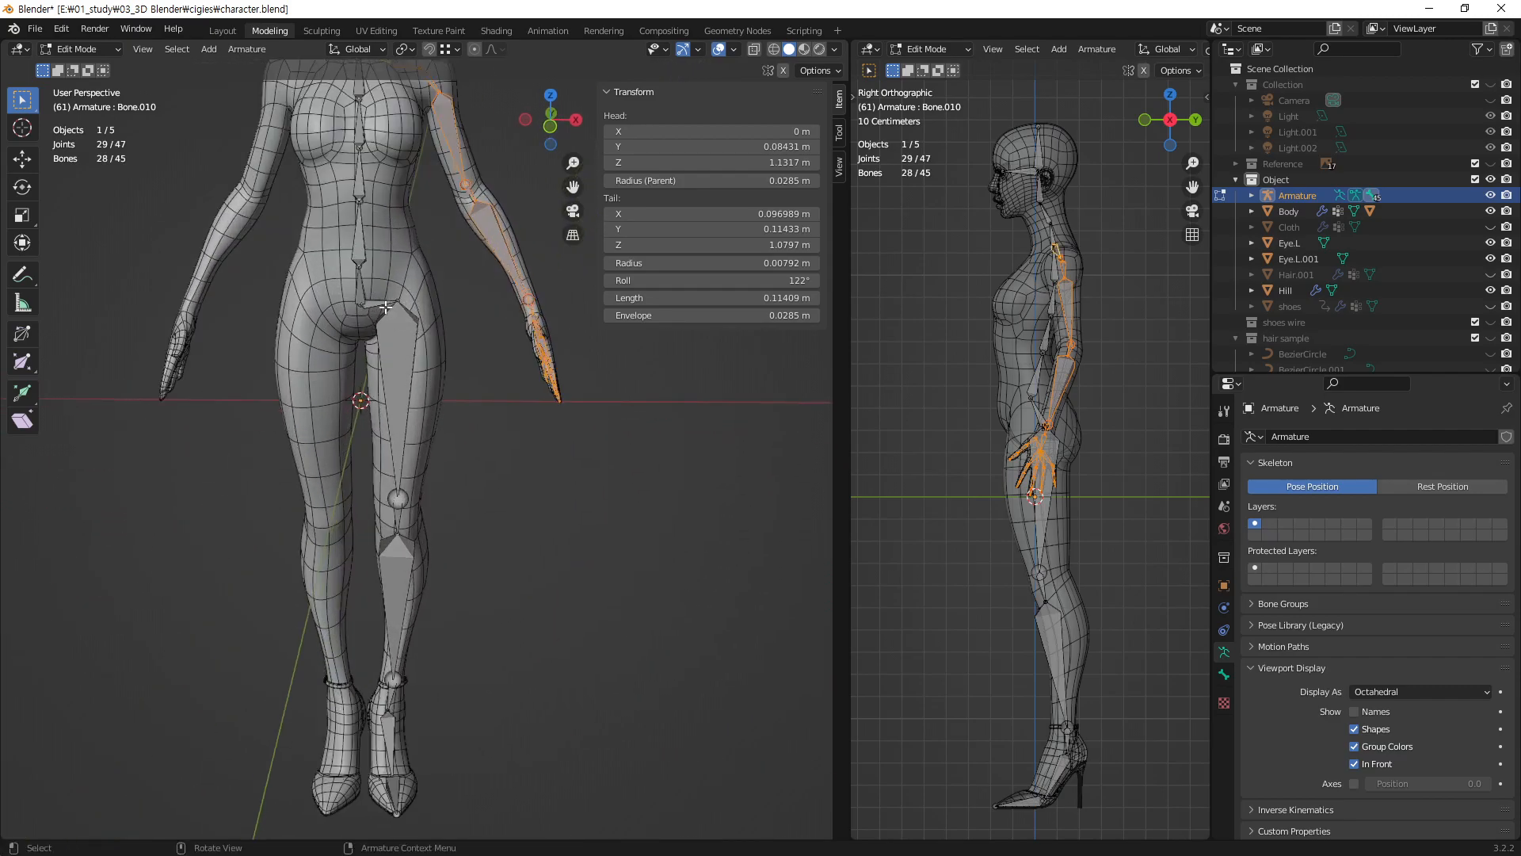
pyautogui.moveTo(447, 326); pyautogui.dragTo(459, 193, button='middle')
pyautogui.moveTo(460, 180); pyautogui.dragTo(373, 759)
pyautogui.keyDown('shift'); pyautogui.click(371, 206); pyautogui.keyUp('shift')
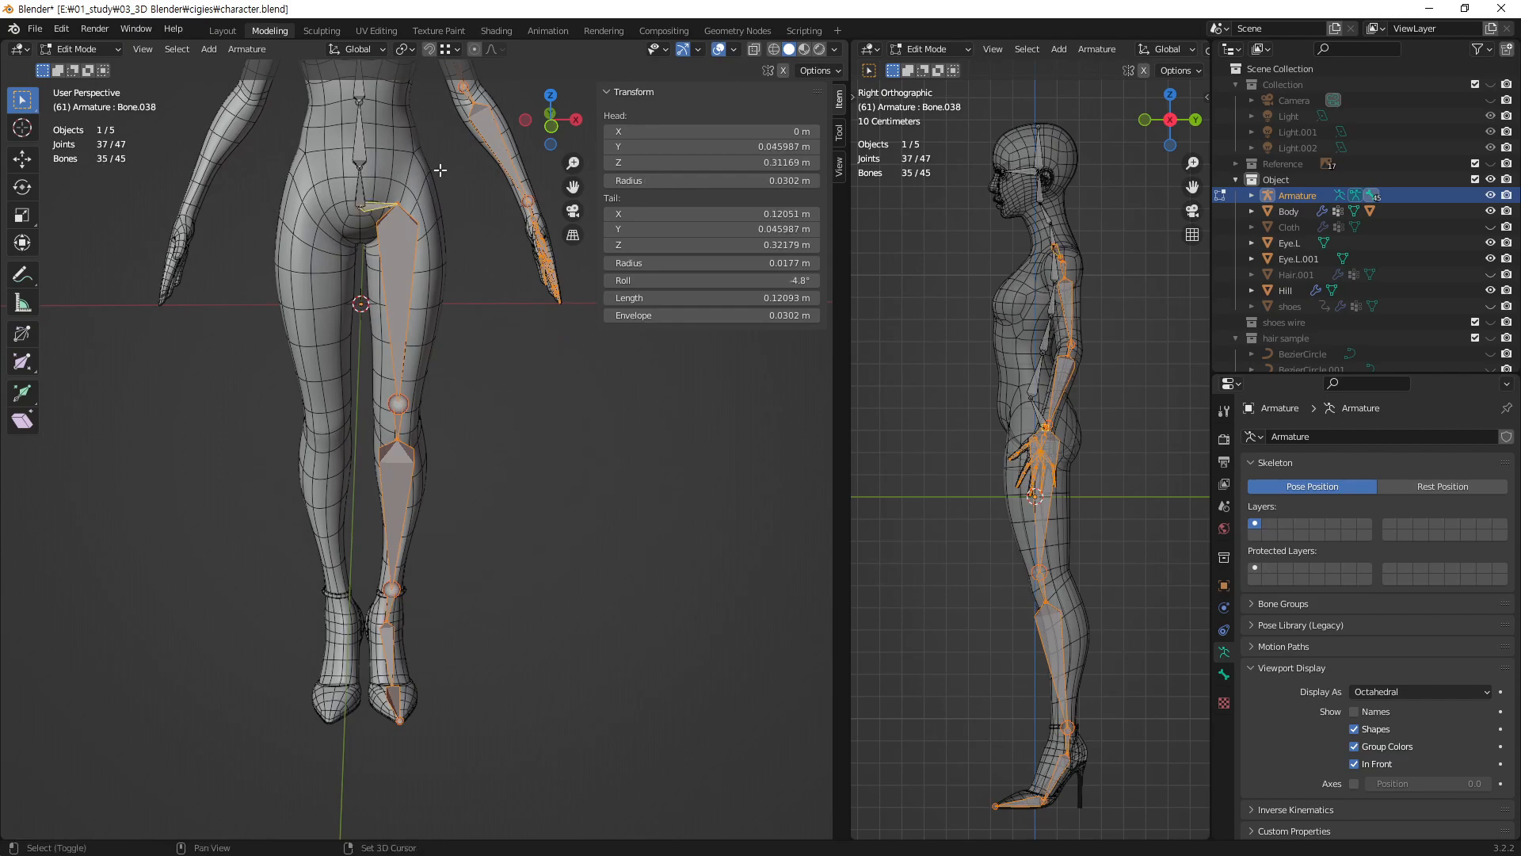
# - Turn on the display of bone names for the armature
pyautogui.scroll(-3, 371, 207)
pyautogui.moveTo(371, 206); pyautogui.dragTo(380, 417, button='middle')
pyautogui.scroll(1, 417, 323)
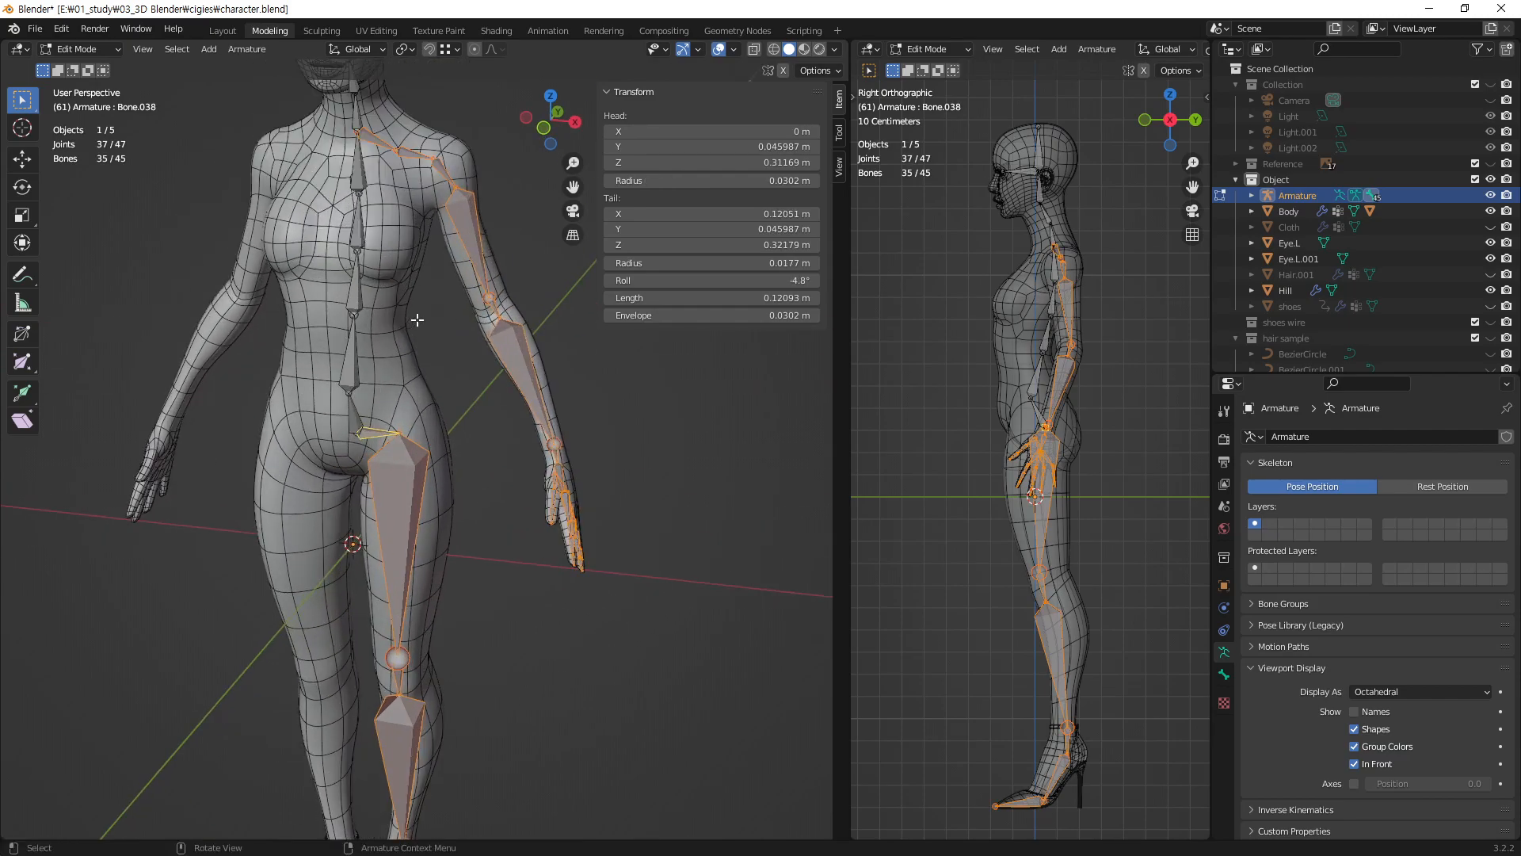
pyautogui.keyDown('shift'); pyautogui.moveTo(358, 148); pyautogui.dragTo(355, 165, button='middle'); pyautogui.keyUp('shift')
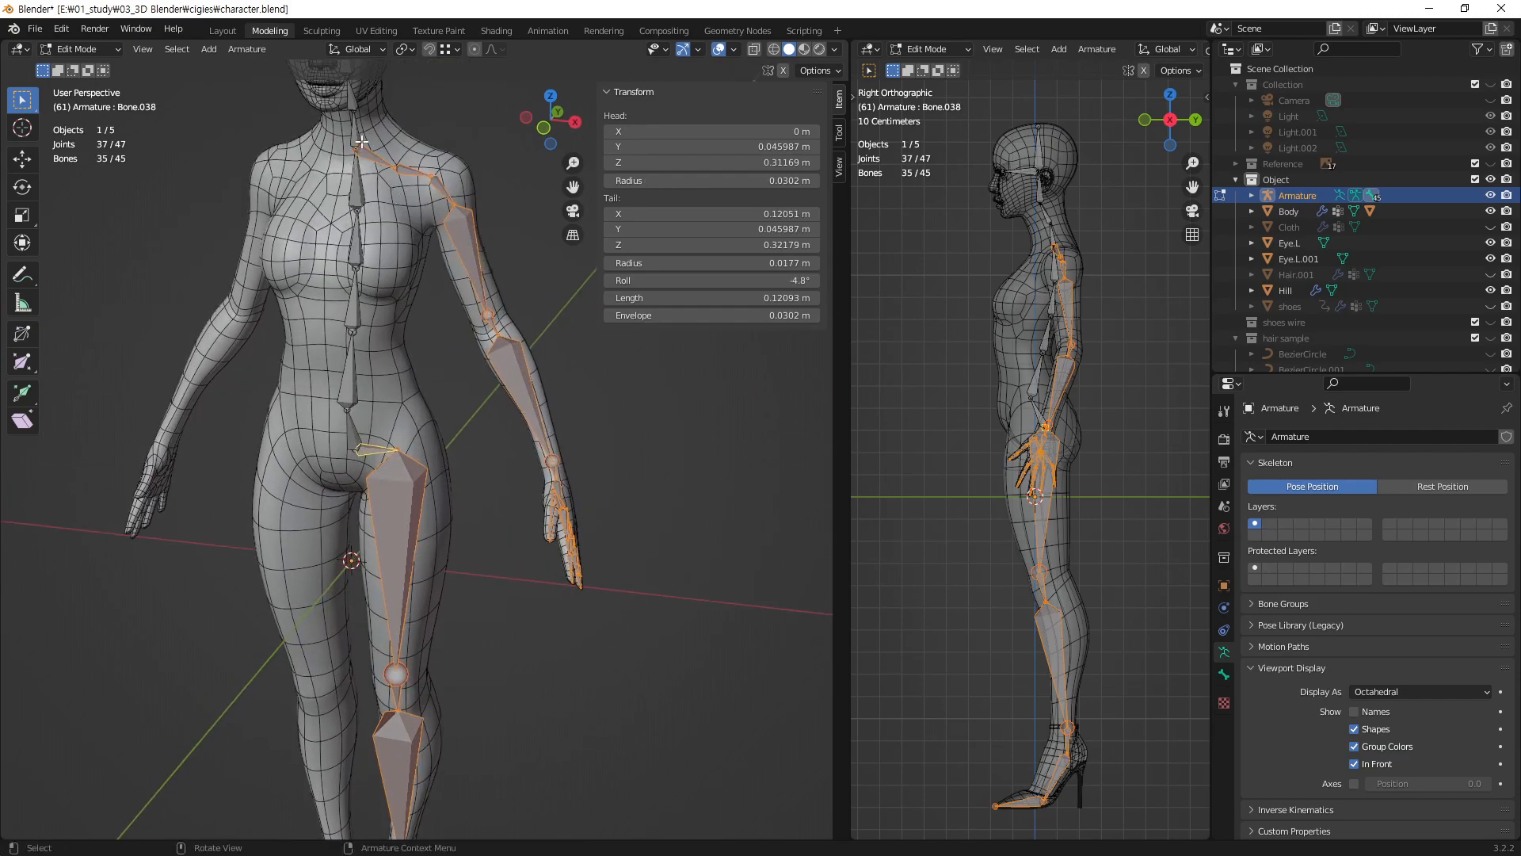
pyautogui.scroll(-2, 522, 549)
pyautogui.moveTo(443, 516); pyautogui.dragTo(360, 176, button='middle')
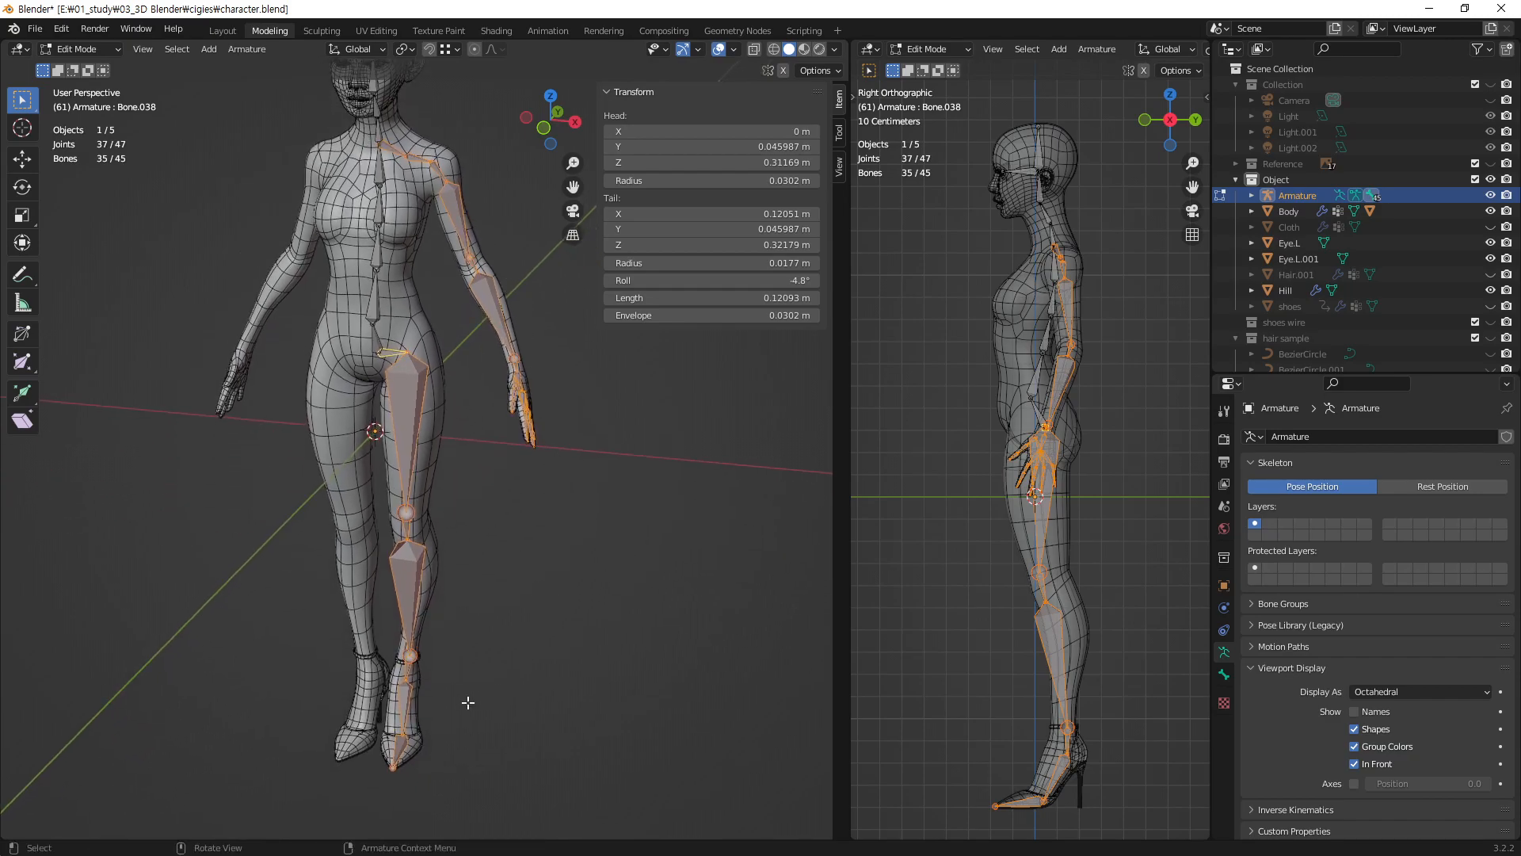
pyautogui.moveTo(435, 590); pyautogui.dragTo(427, 389, button='middle')
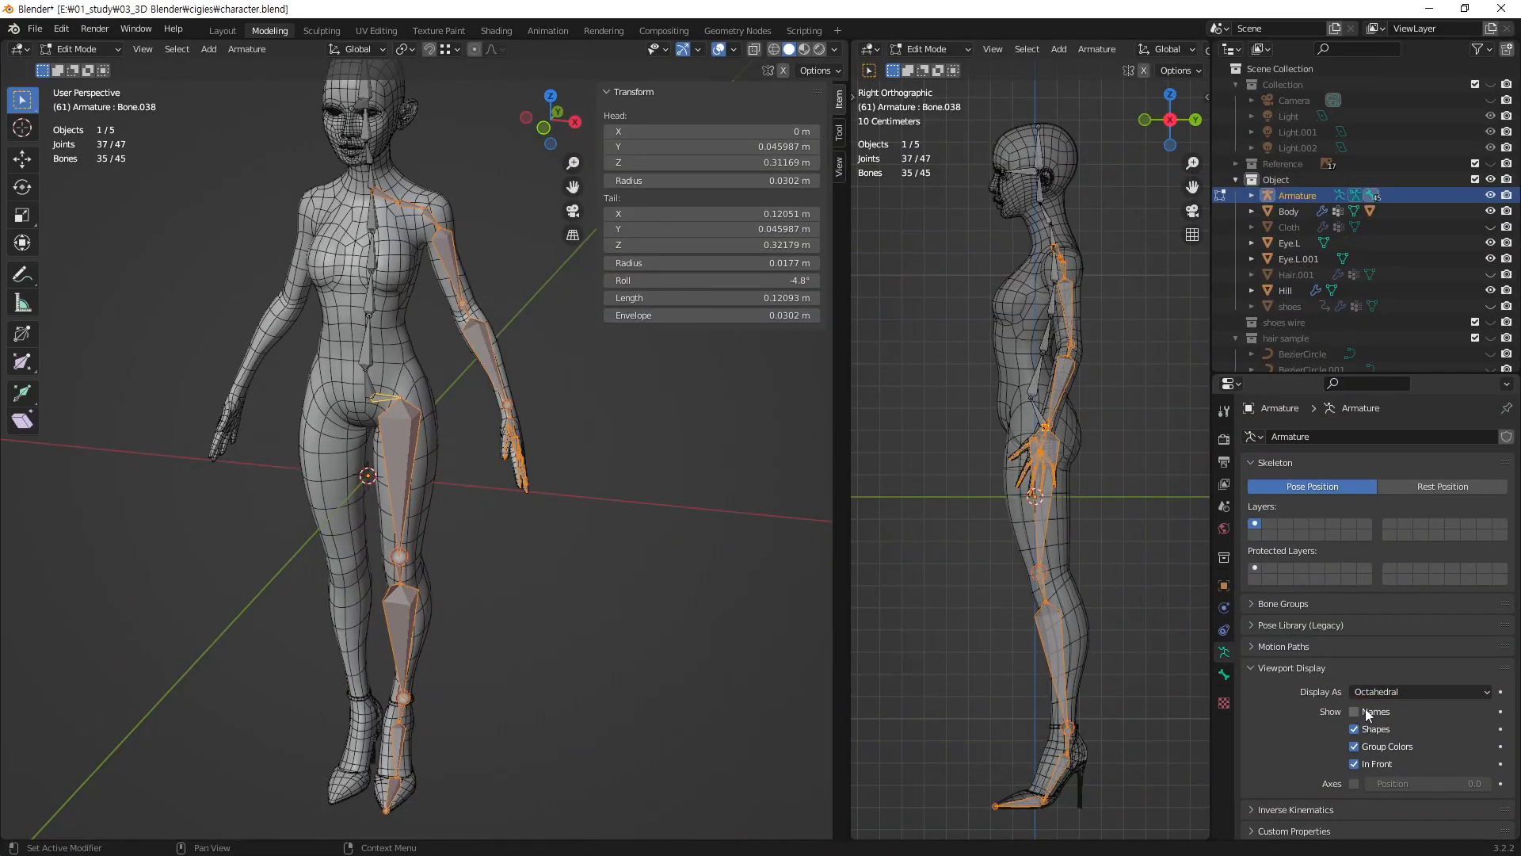
pyautogui.click(1359, 714)
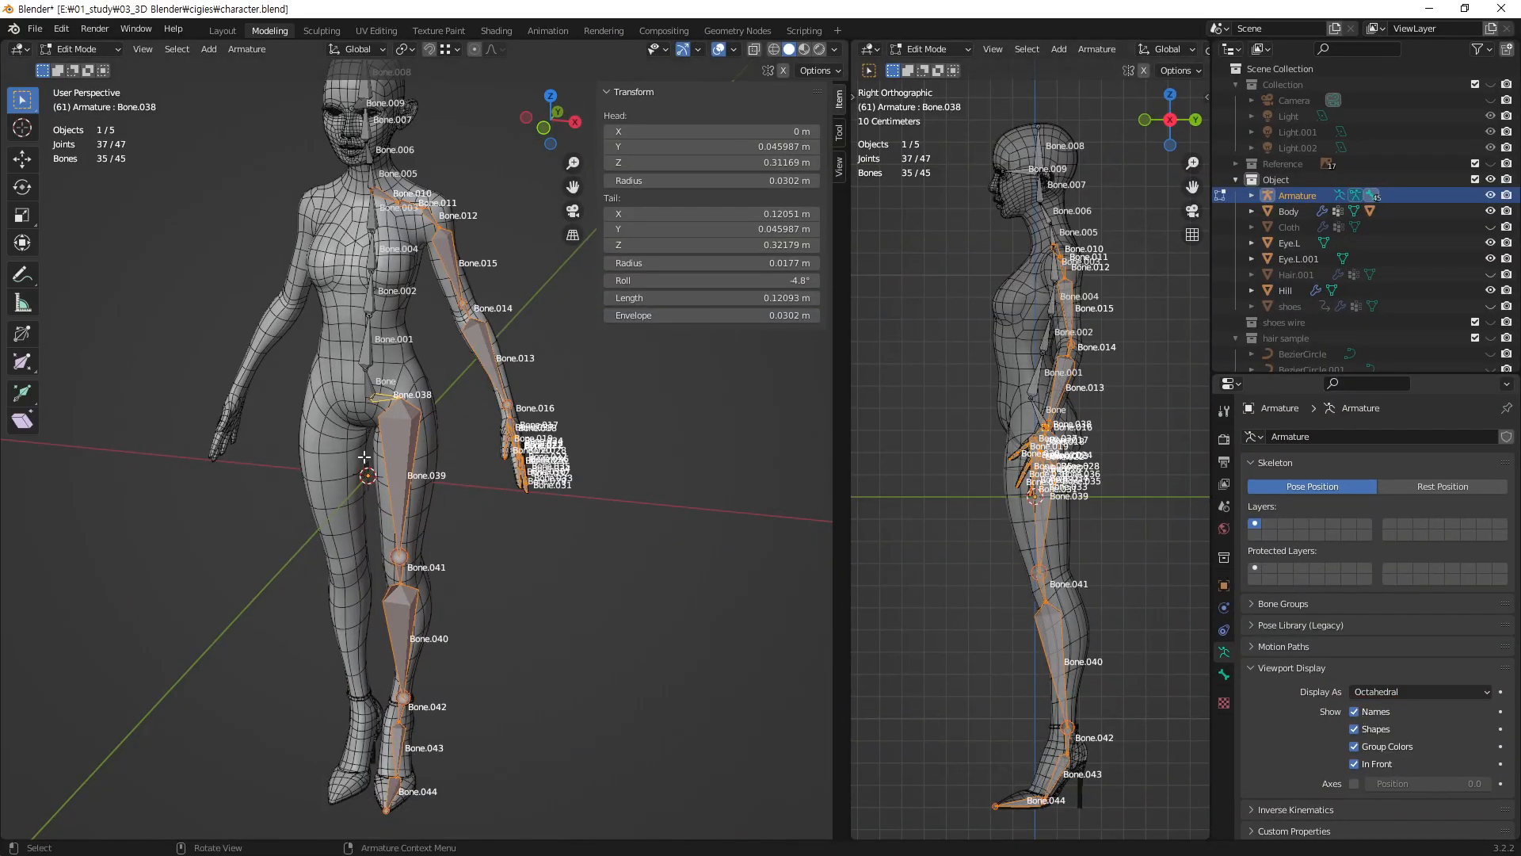
# - Auto-name the selected arm, hand, hip, leg and foot bones with left/right suffixes
pyautogui.moveTo(477, 373); pyautogui.dragTo(434, 237, button='middle')
pyautogui.moveTo(388, 450); pyautogui.dragTo(407, 459, button='middle')
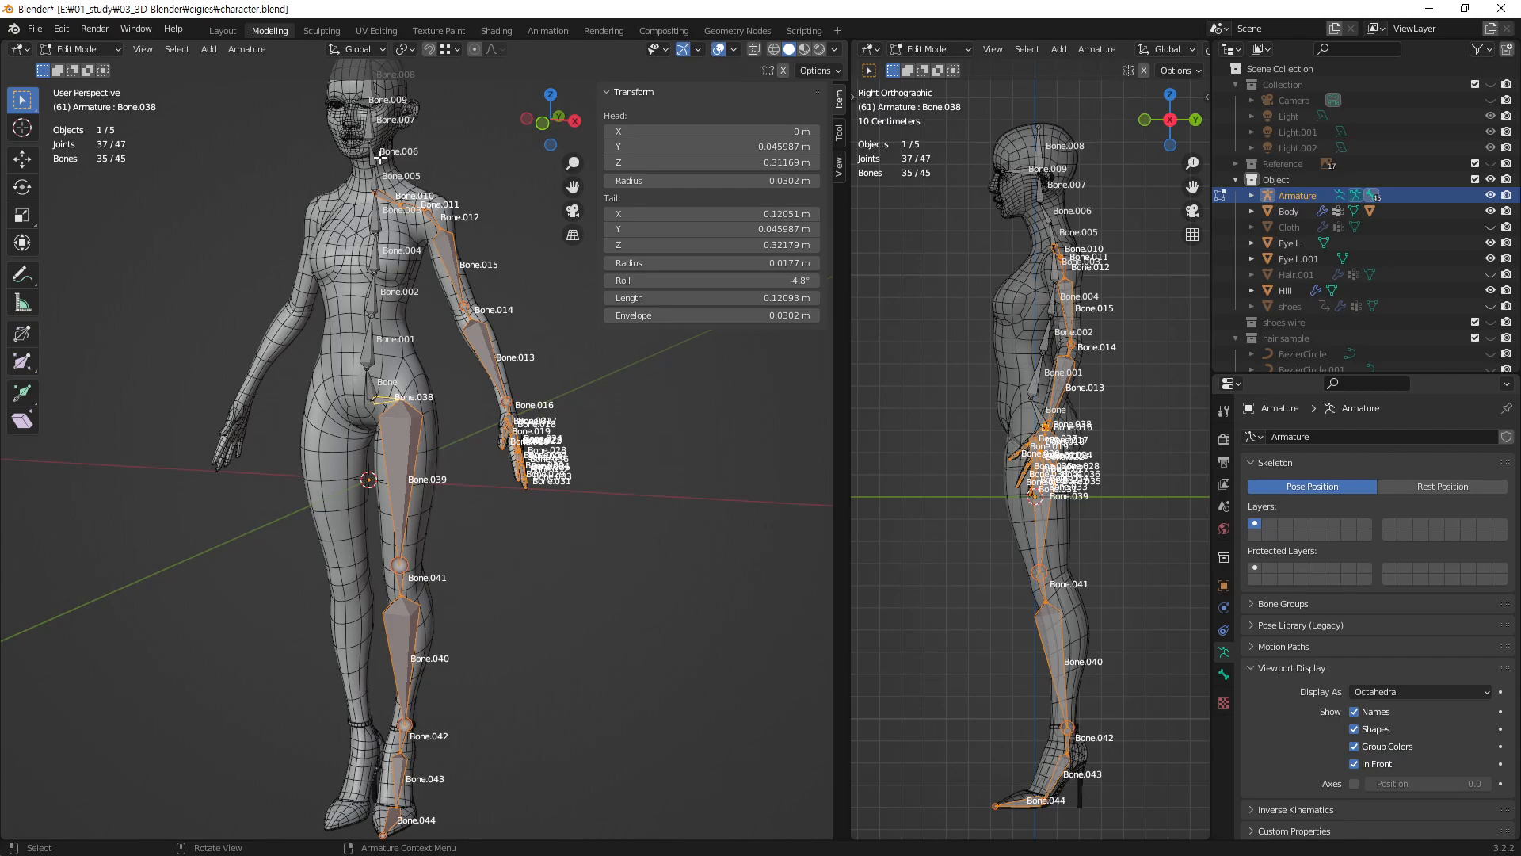
pyautogui.rightClick(472, 163)
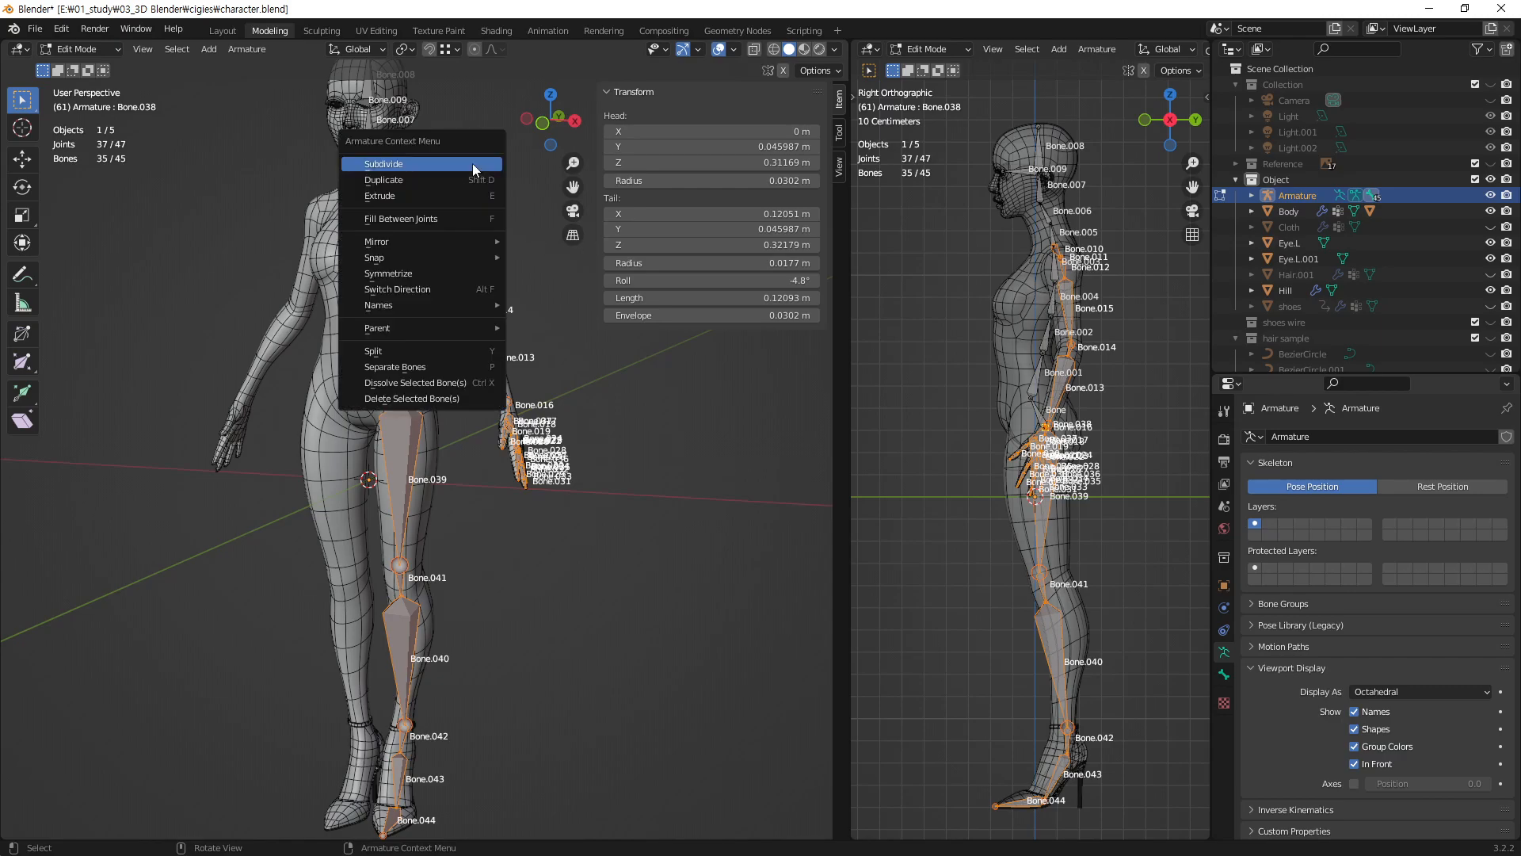
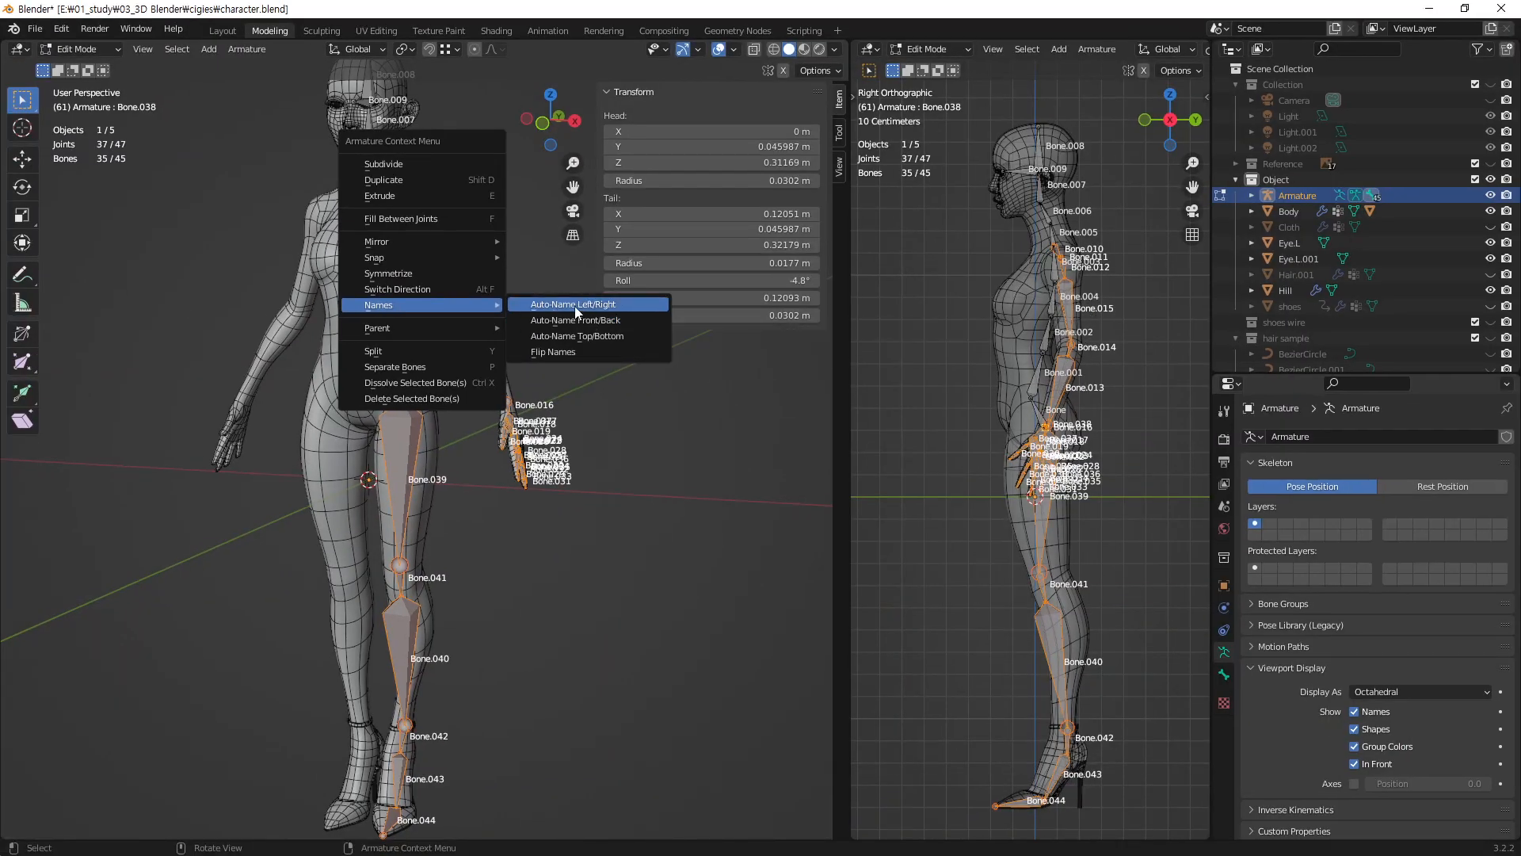
pyautogui.click(574, 306)
pyautogui.moveTo(530, 356); pyautogui.dragTo(816, 308, button='middle')
pyautogui.scroll(6, 526, 296)
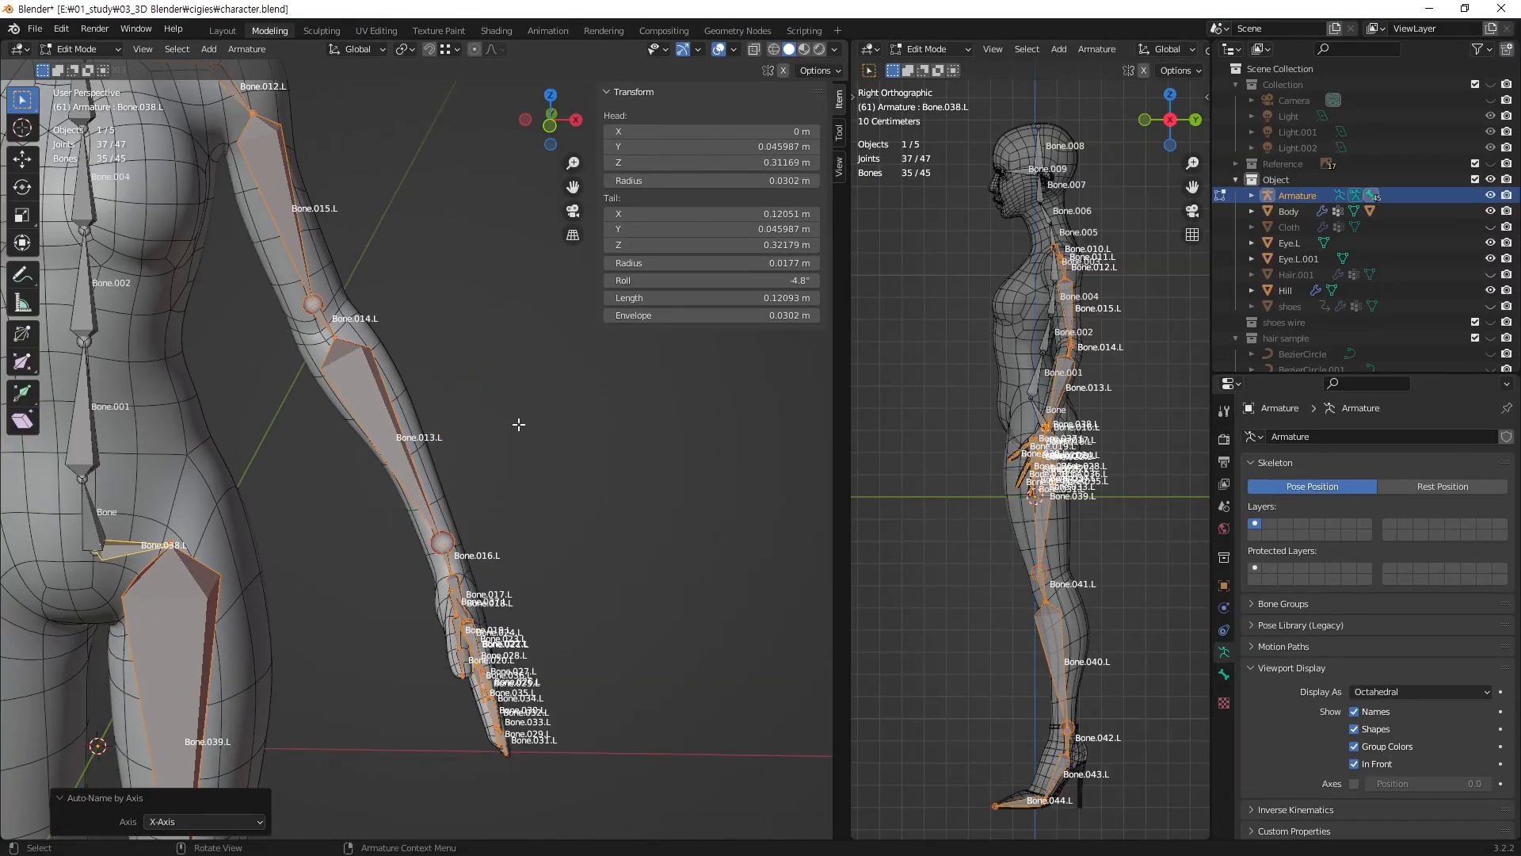
pyautogui.scroll(-5, 546, 397)
pyautogui.keyDown('shift'); pyautogui.moveTo(379, 392); pyautogui.dragTo(491, 301, button='middle'); pyautogui.keyUp('shift')
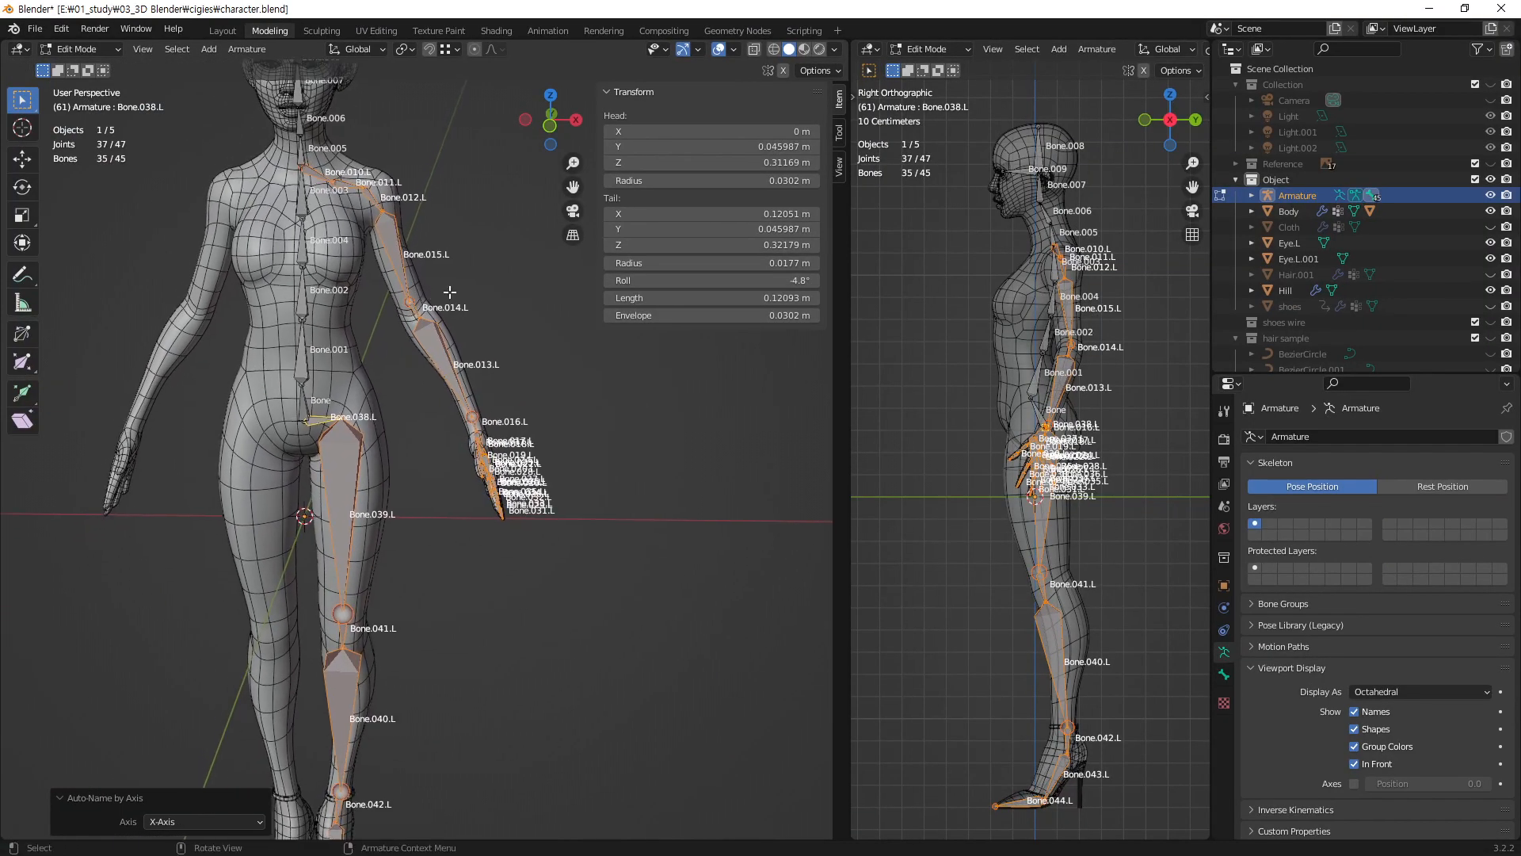
# - Flip the left/right names of the selected bones, and flip them back again
pyautogui.rightClick(507, 272)
pyautogui.moveTo(507, 272)
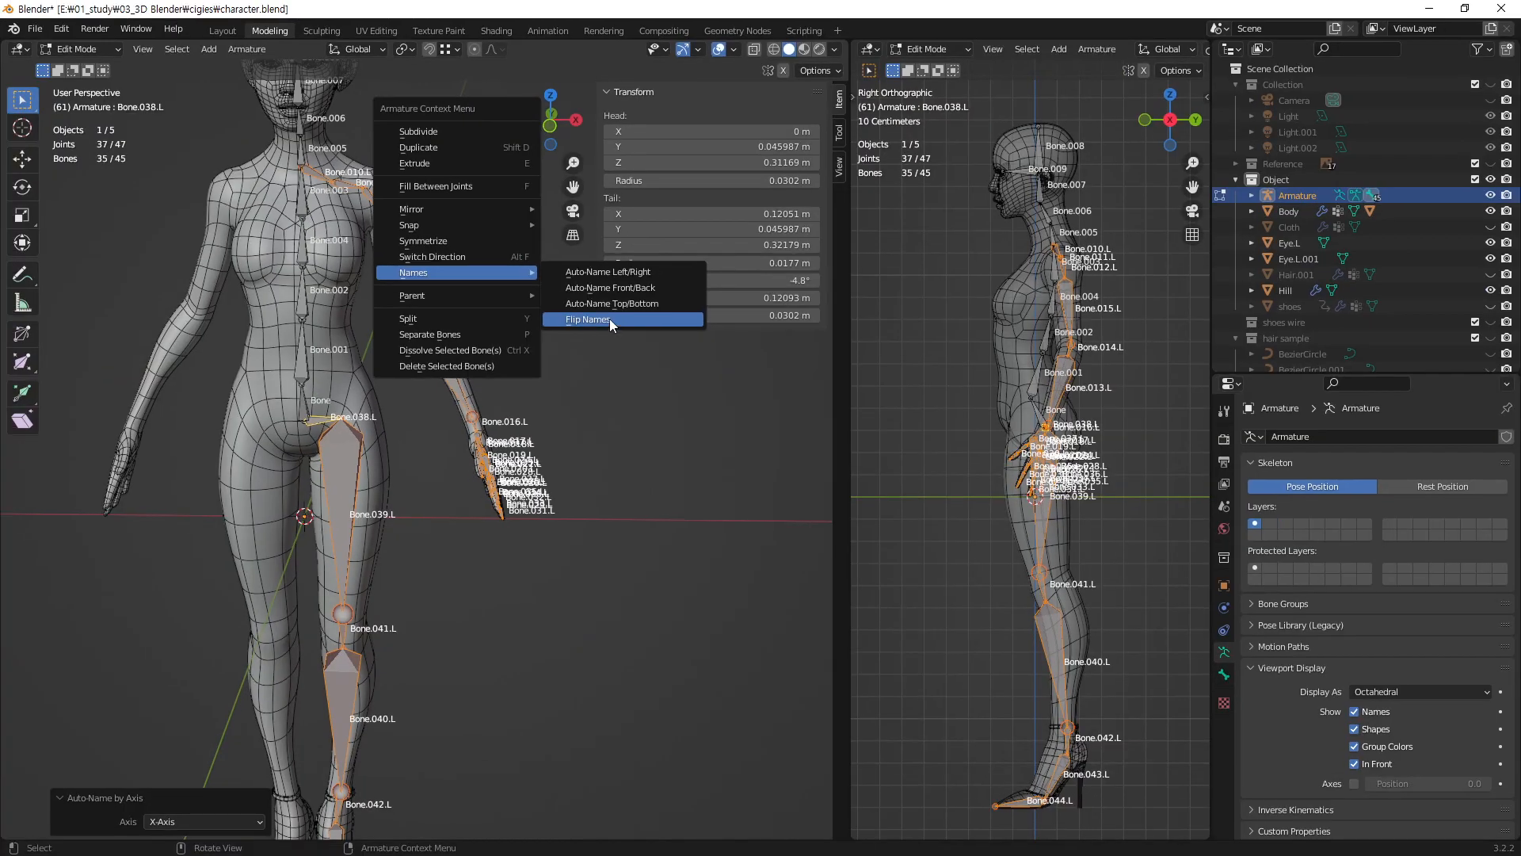
pyautogui.click(611, 319)
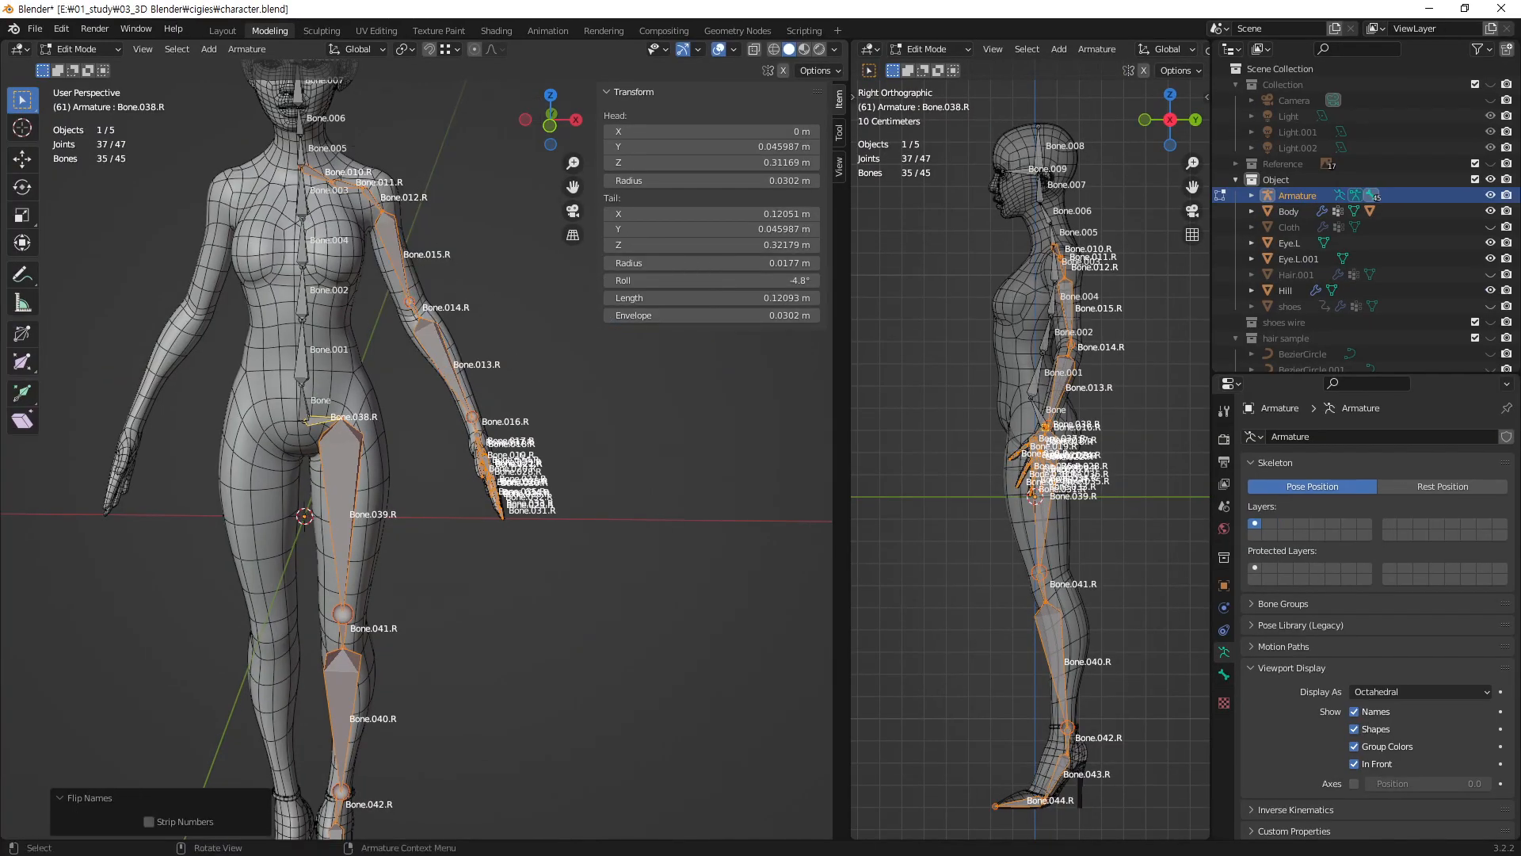
pyautogui.rightClick(531, 268)
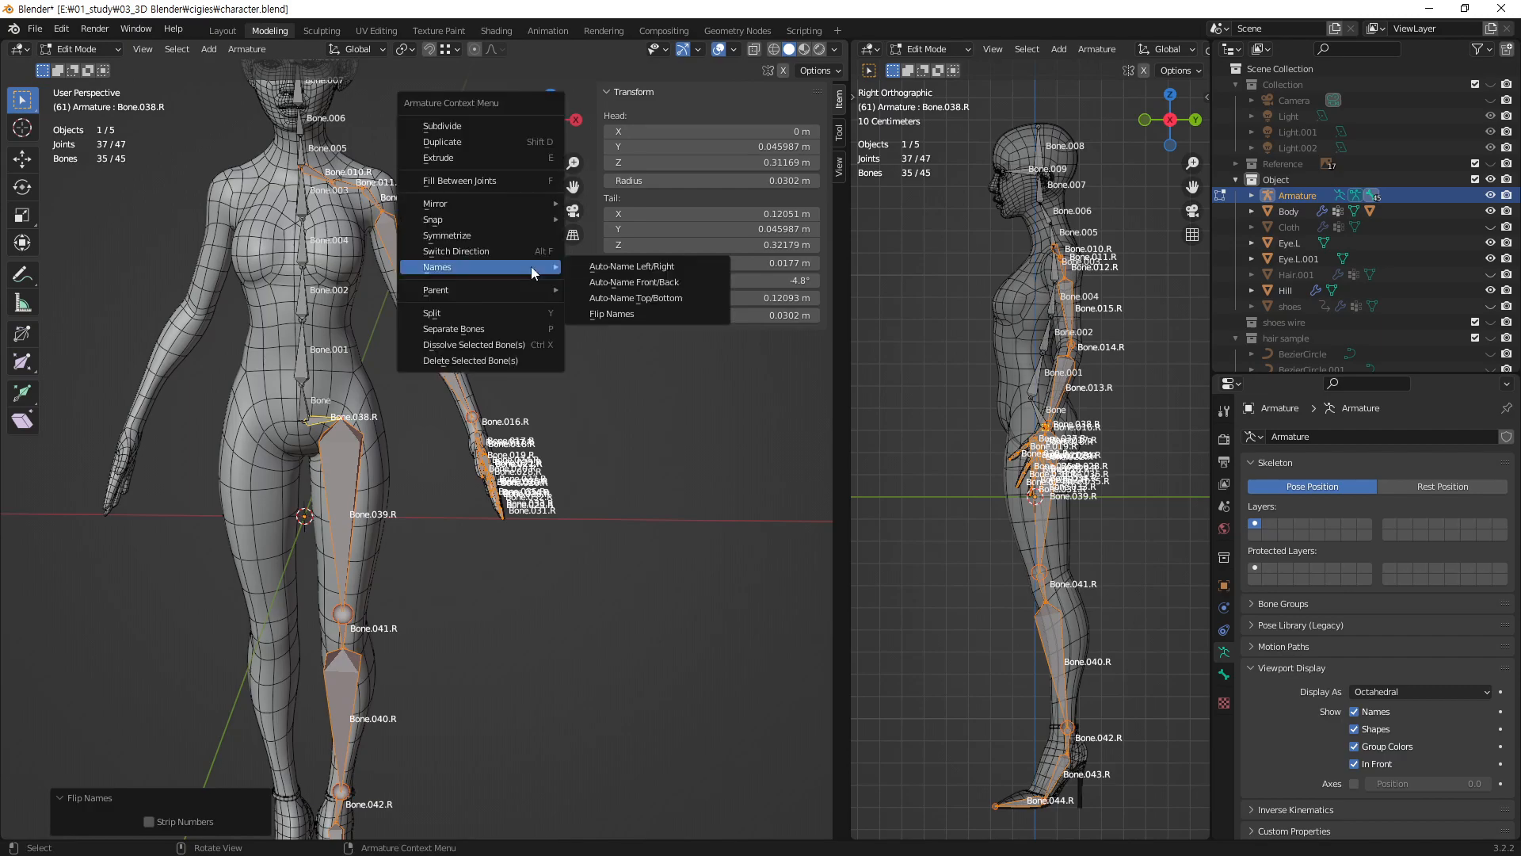
pyautogui.click(663, 317)
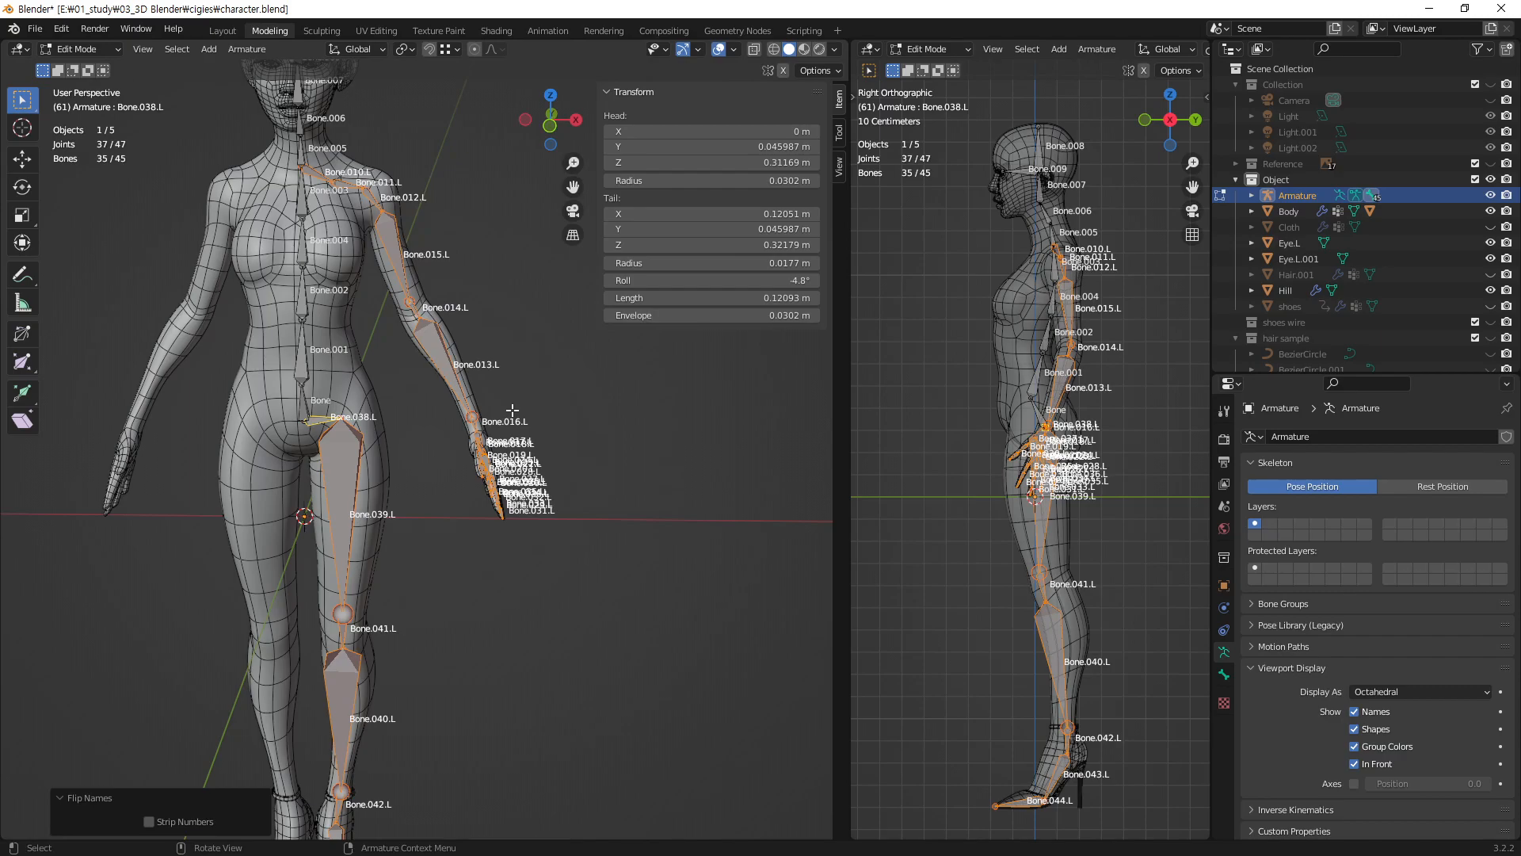
# - Save the file and symmetrize the selected arm and leg bones onto the other side of the body
pyautogui.hotkey('ctrl', 's')
pyautogui.moveTo(509, 363); pyautogui.dragTo(330, 335, button='middle')
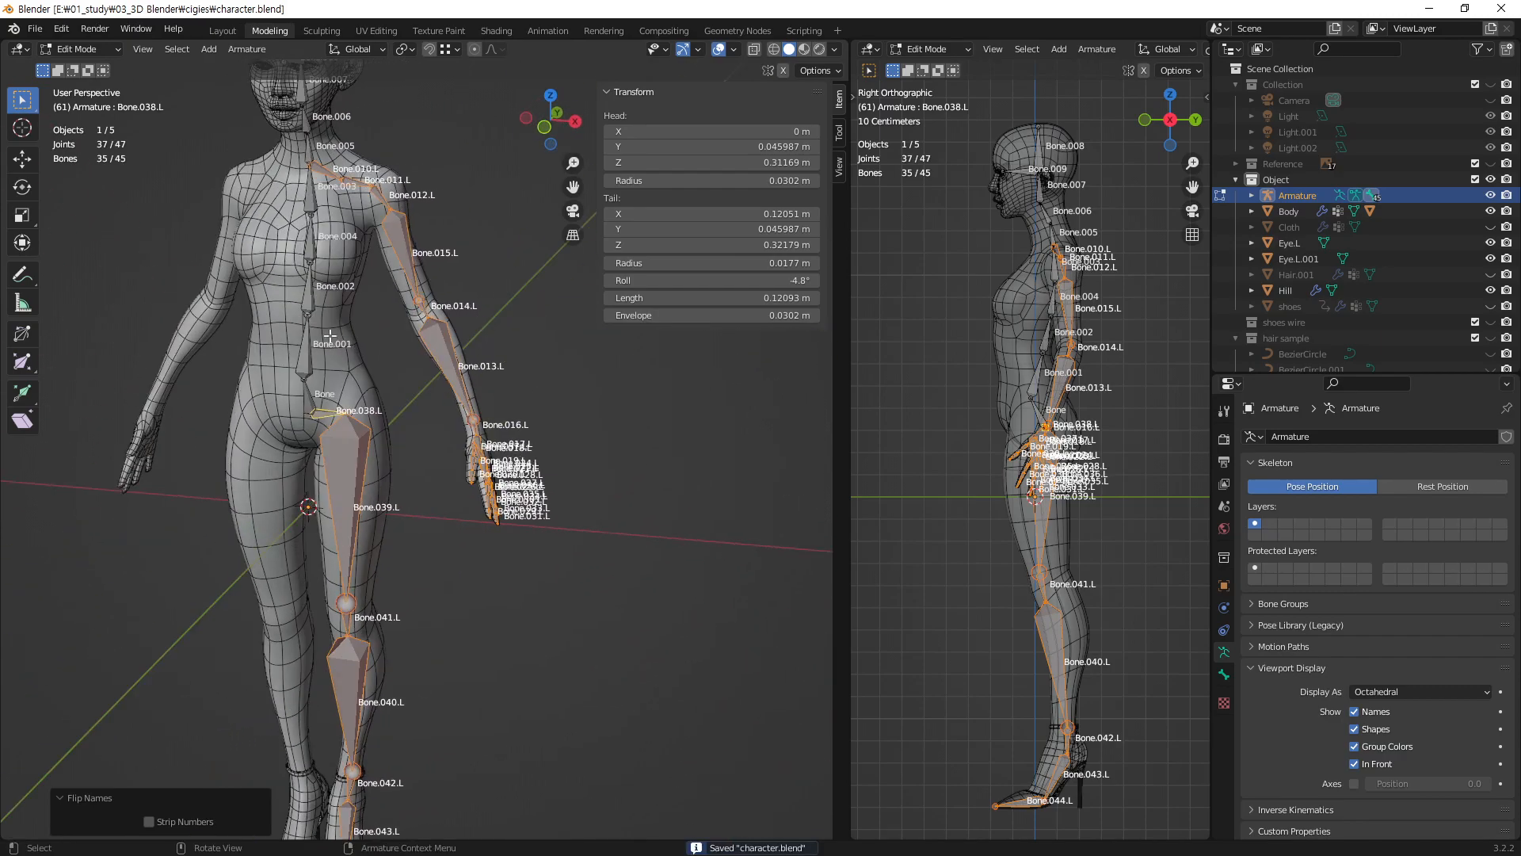
pyautogui.rightClick(472, 188)
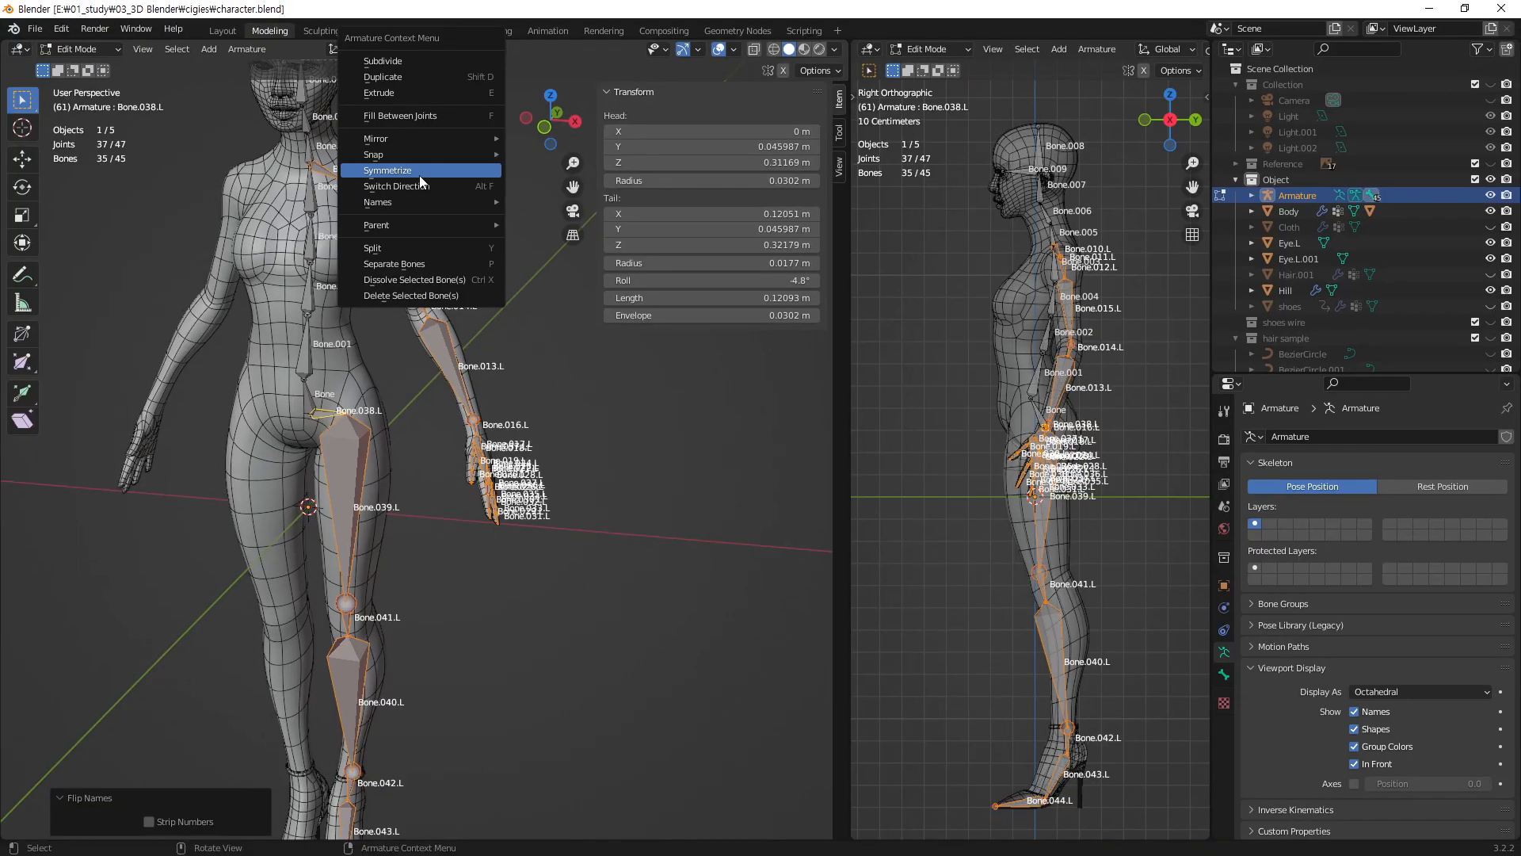
pyautogui.click(379, 176)
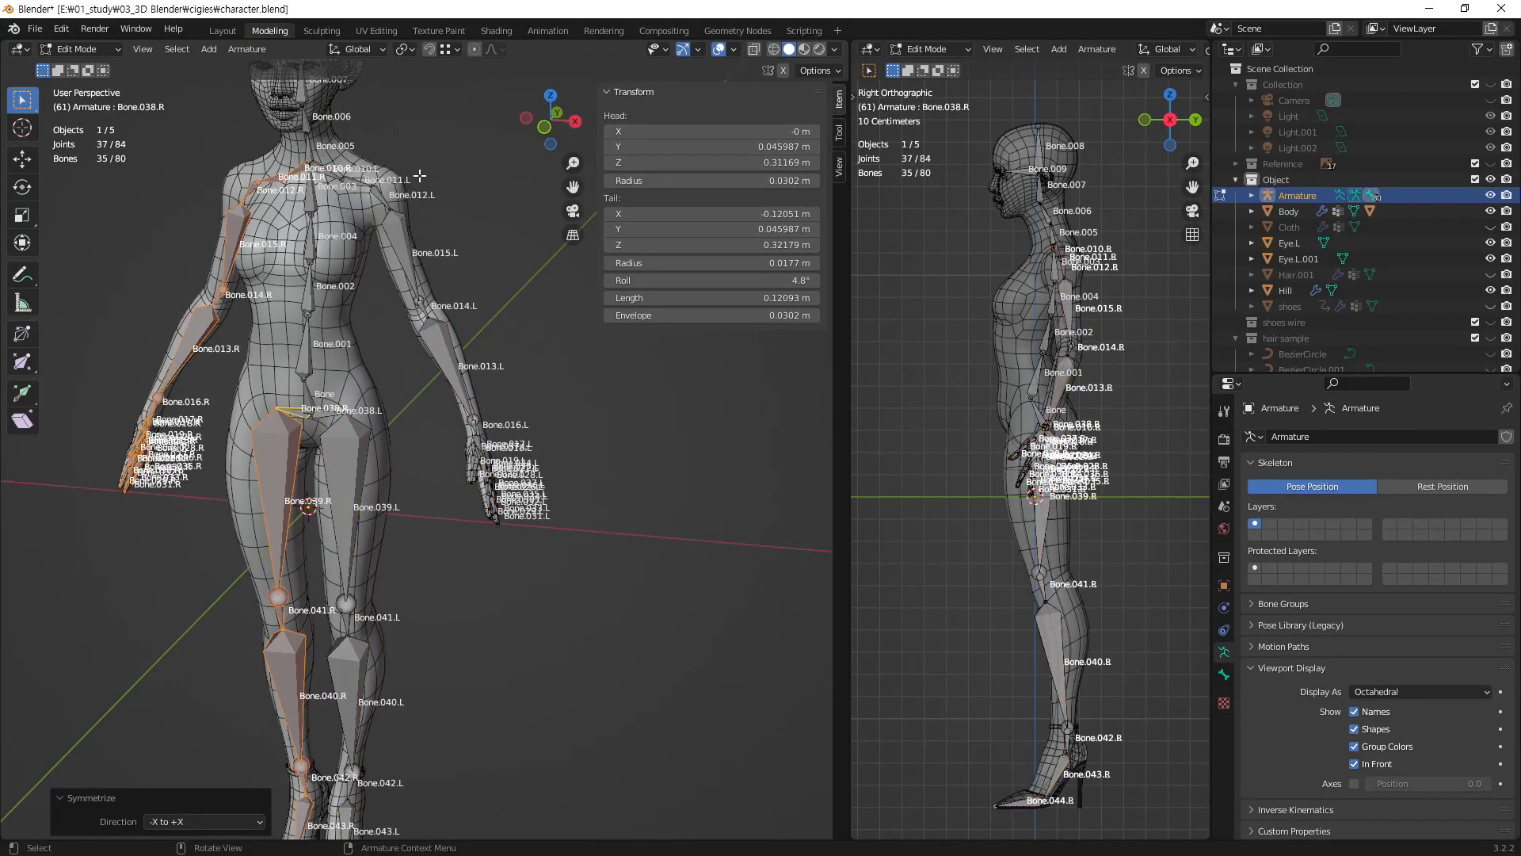
pyautogui.moveTo(338, 352); pyautogui.dragTo(405, 386, button='middle')
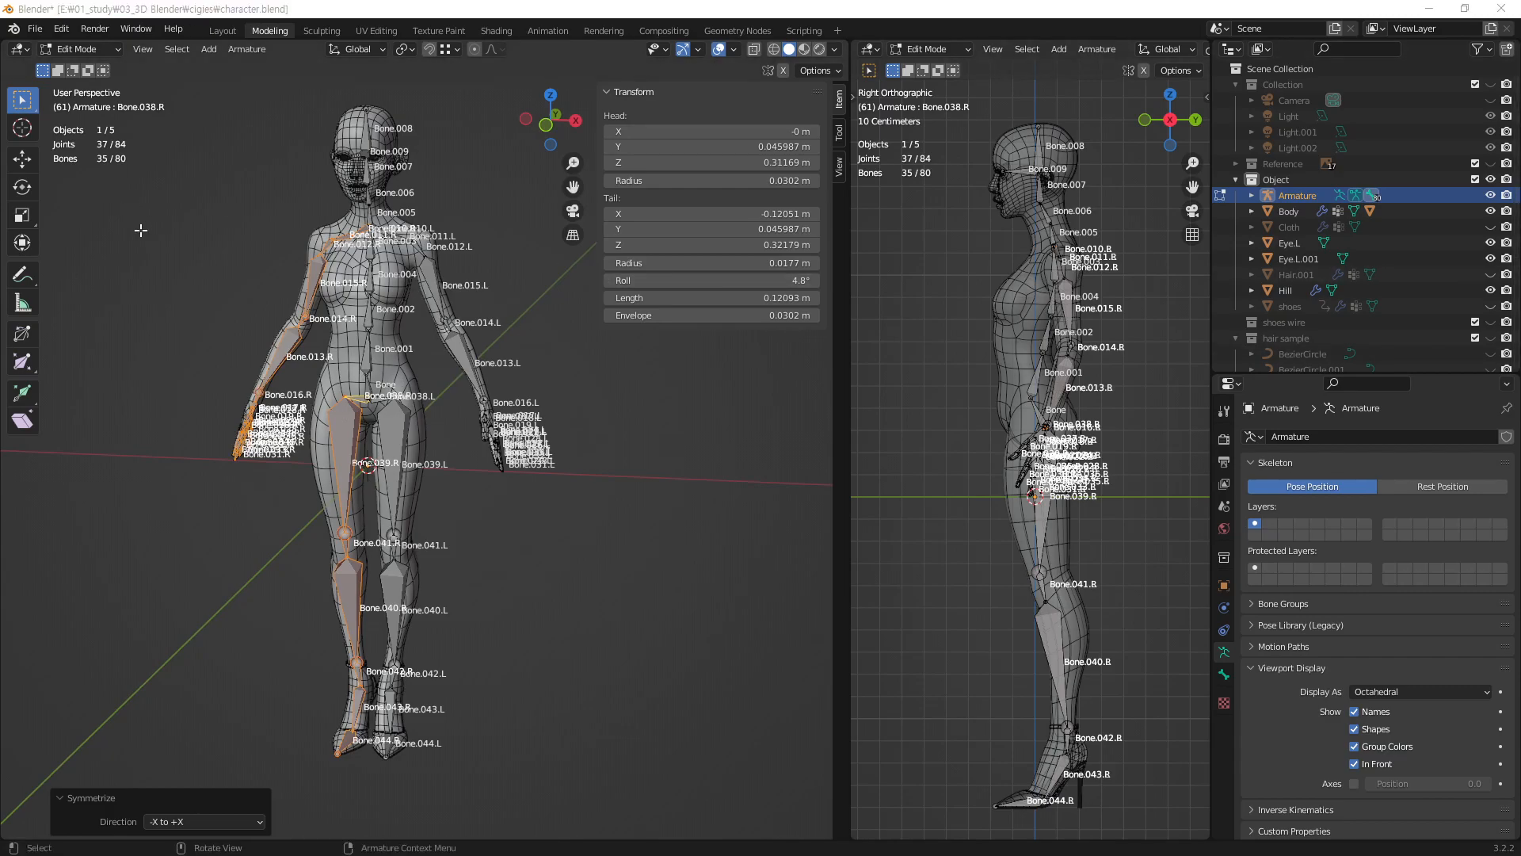
pyautogui.moveTo(440, 317); pyautogui.dragTo(375, 308, button='middle')
pyautogui.scroll(-1, 375, 308)
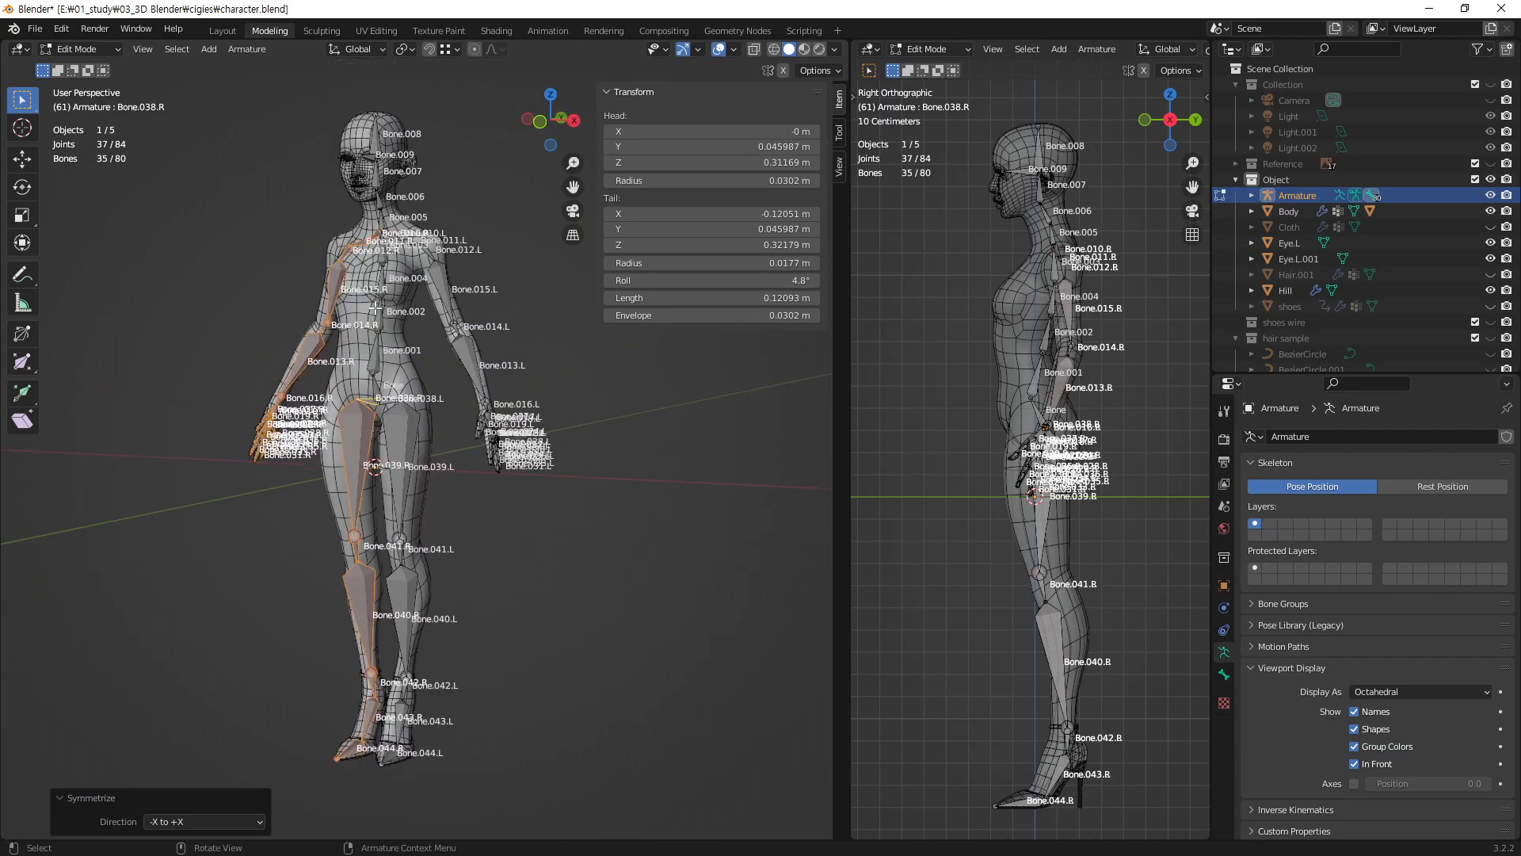
pyautogui.click(623, 453)
pyautogui.click(461, 349)
pyautogui.moveTo(481, 349)
pyautogui.mouseDown(button='middle')
pyautogui.moveTo(537, 349)
pyautogui.moveTo(504, 368)
pyautogui.mouseUp(button='middle')
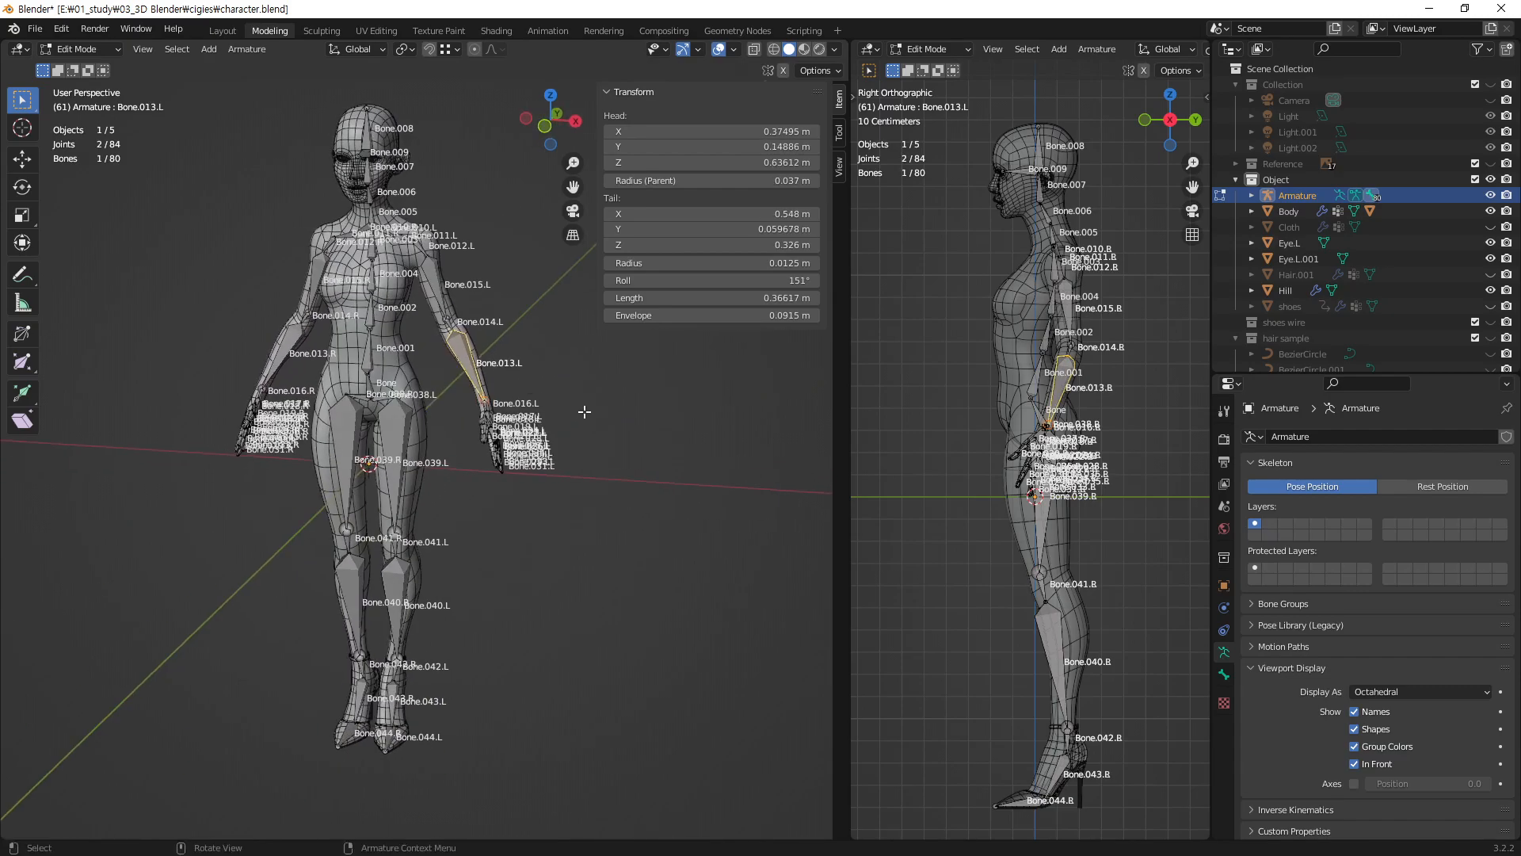
pyautogui.press('F2')
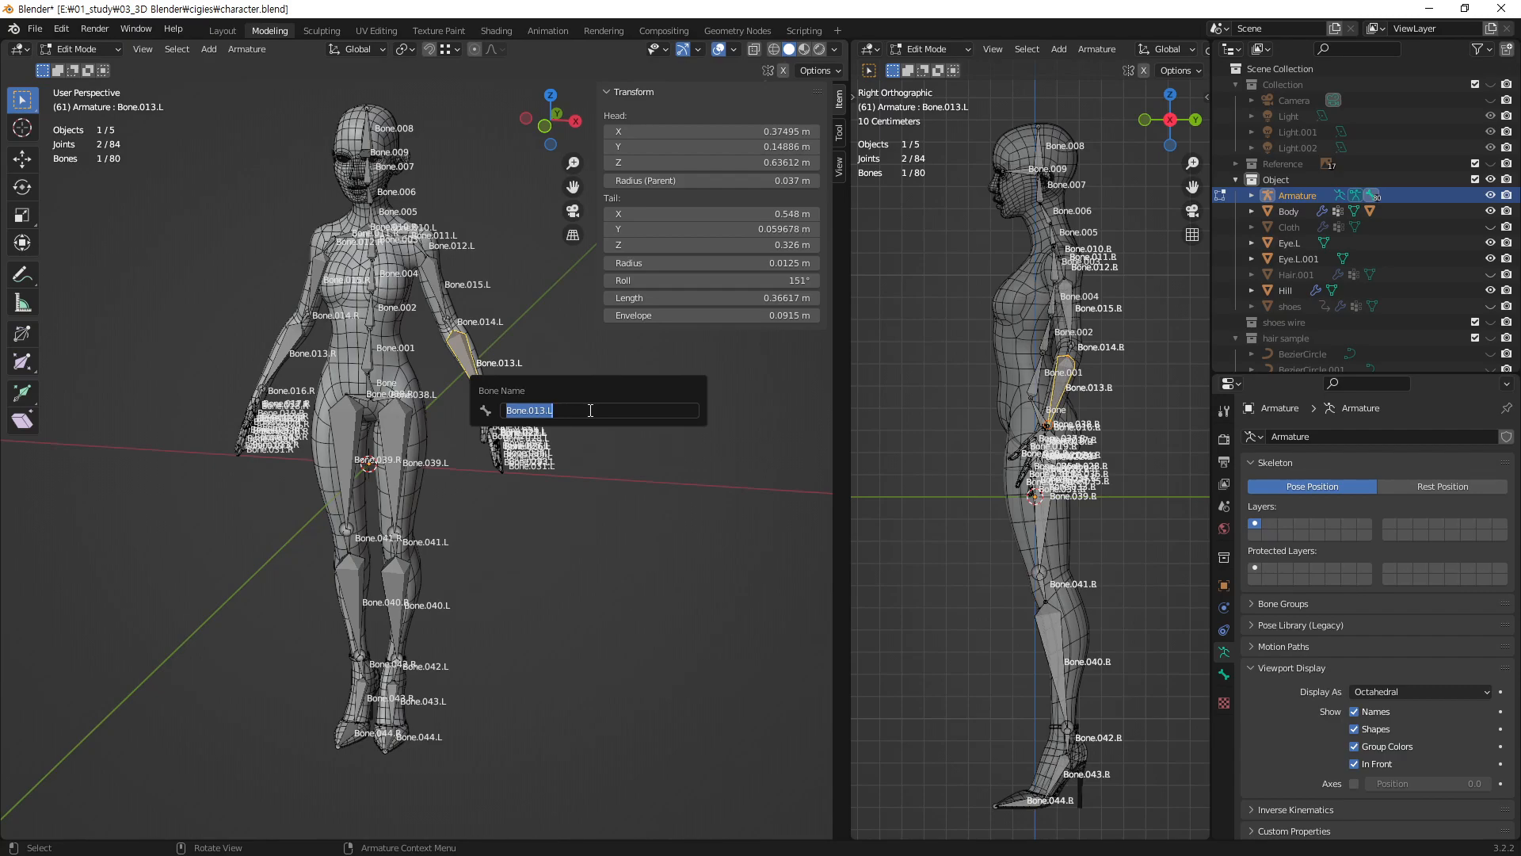
pyautogui.press('Escape')
# - Select the five spine bones from the pelvis up to the base of the neck
pyautogui.scroll(1, 555, 519)
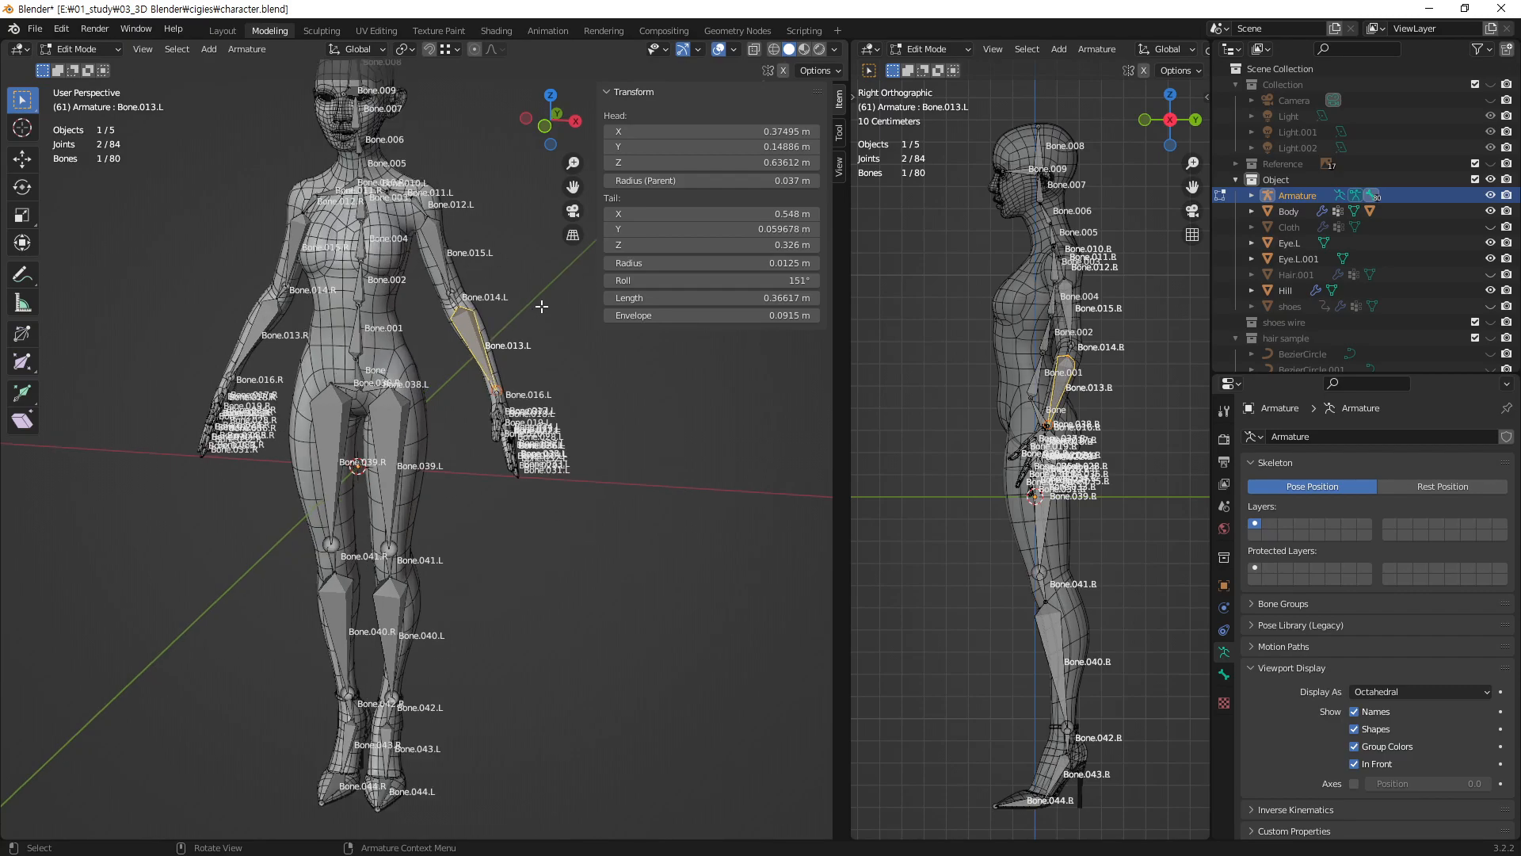
pyautogui.moveTo(539, 309); pyautogui.dragTo(447, 325, button='middle')
pyautogui.click(350, 378)
pyautogui.scroll(2, 378, 326)
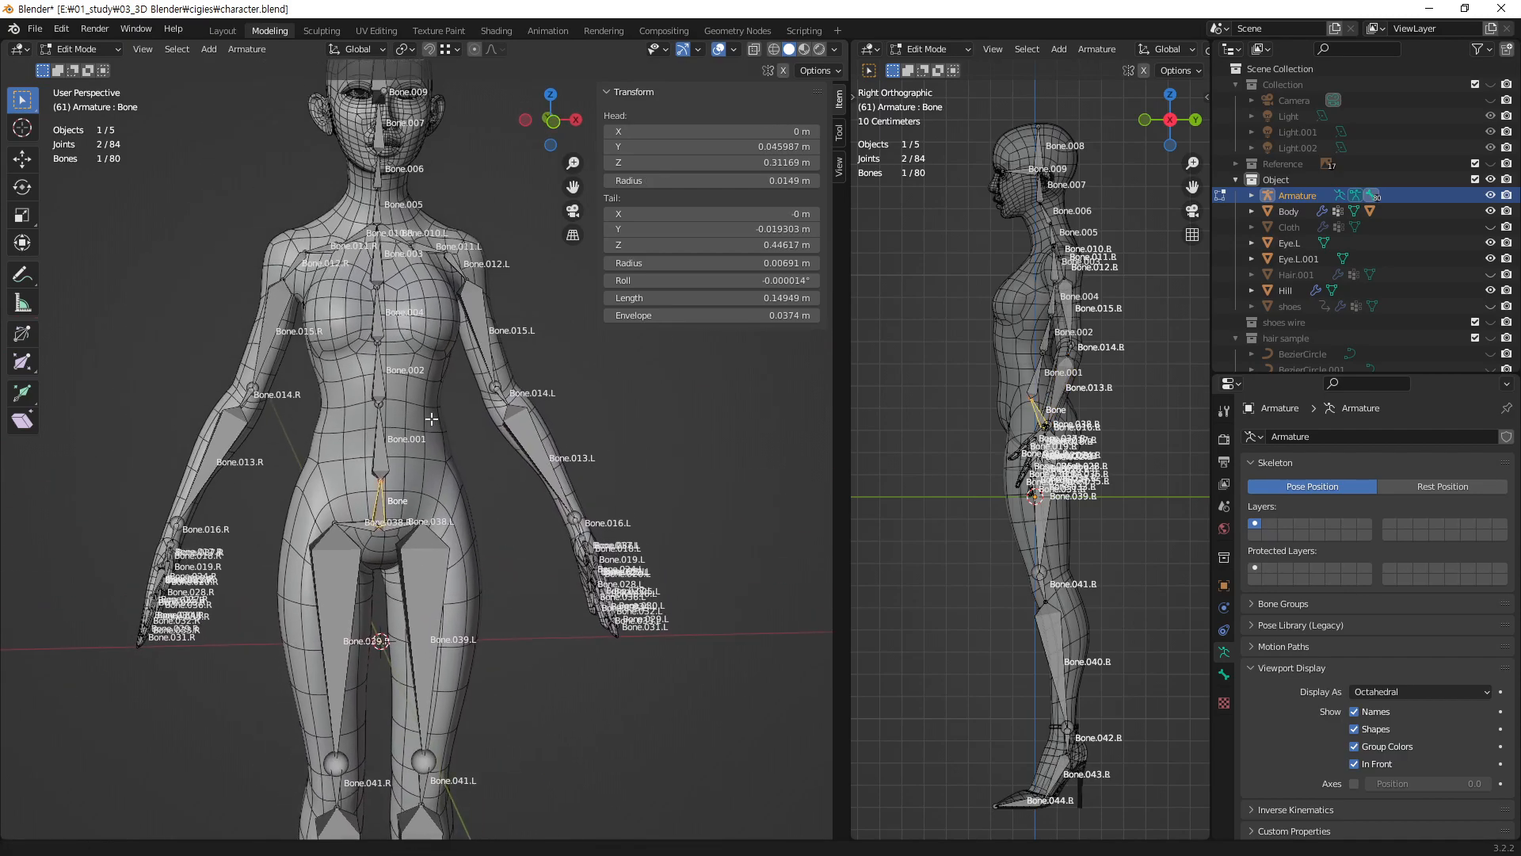
pyautogui.keyDown('shift'); pyautogui.click(378, 388); pyautogui.keyUp('shift')
pyautogui.keyDown('shift'); pyautogui.click(377, 357); pyautogui.keyUp('shift')
pyautogui.keyDown('shift'); pyautogui.click(378, 321); pyautogui.keyUp('shift')
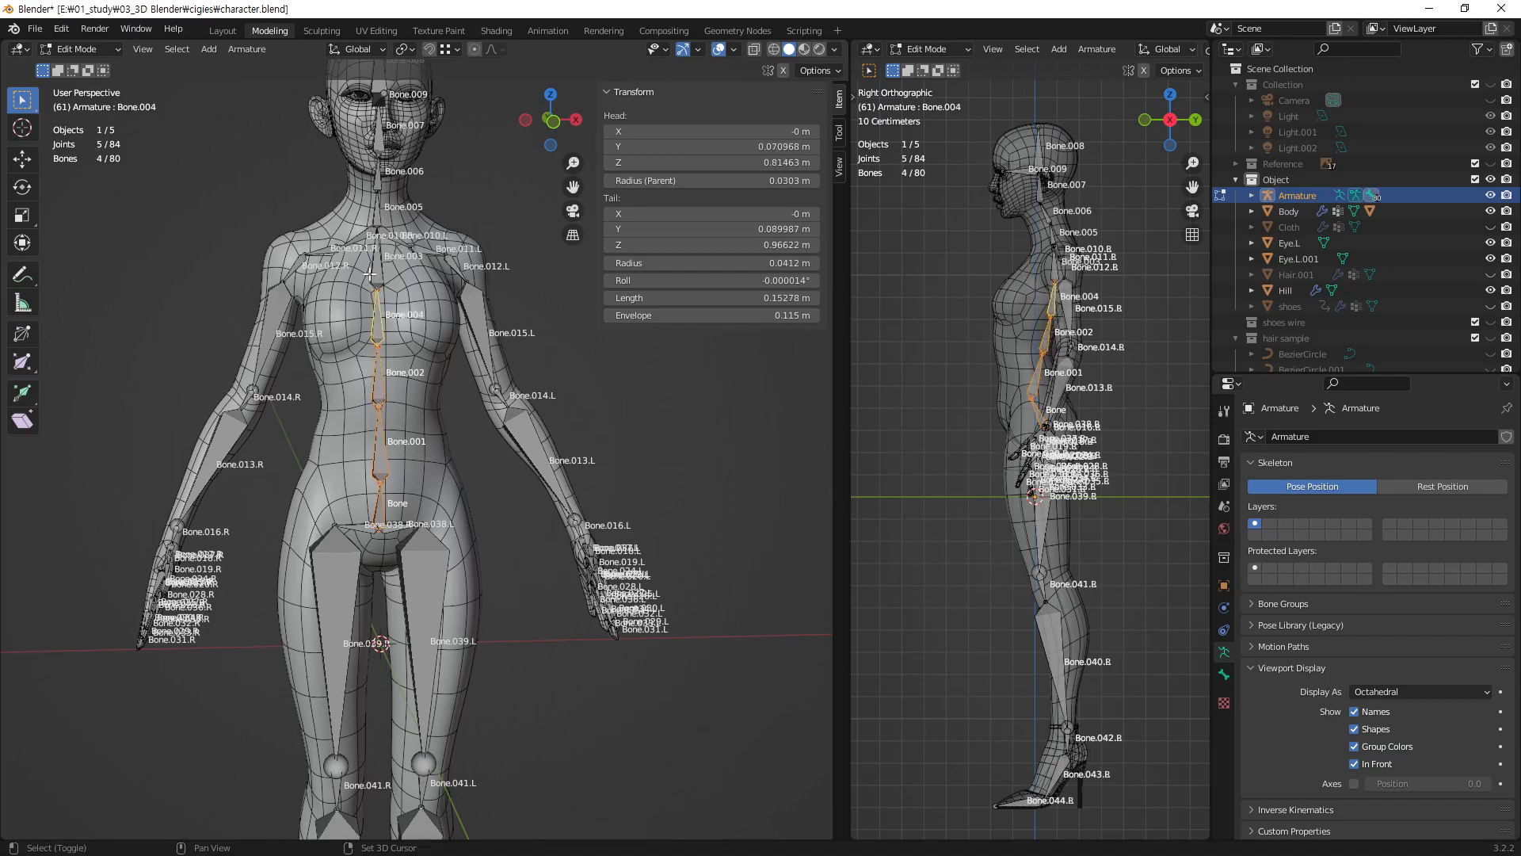
pyautogui.keyDown('shift'); pyautogui.click(377, 271); pyautogui.keyUp('shift')
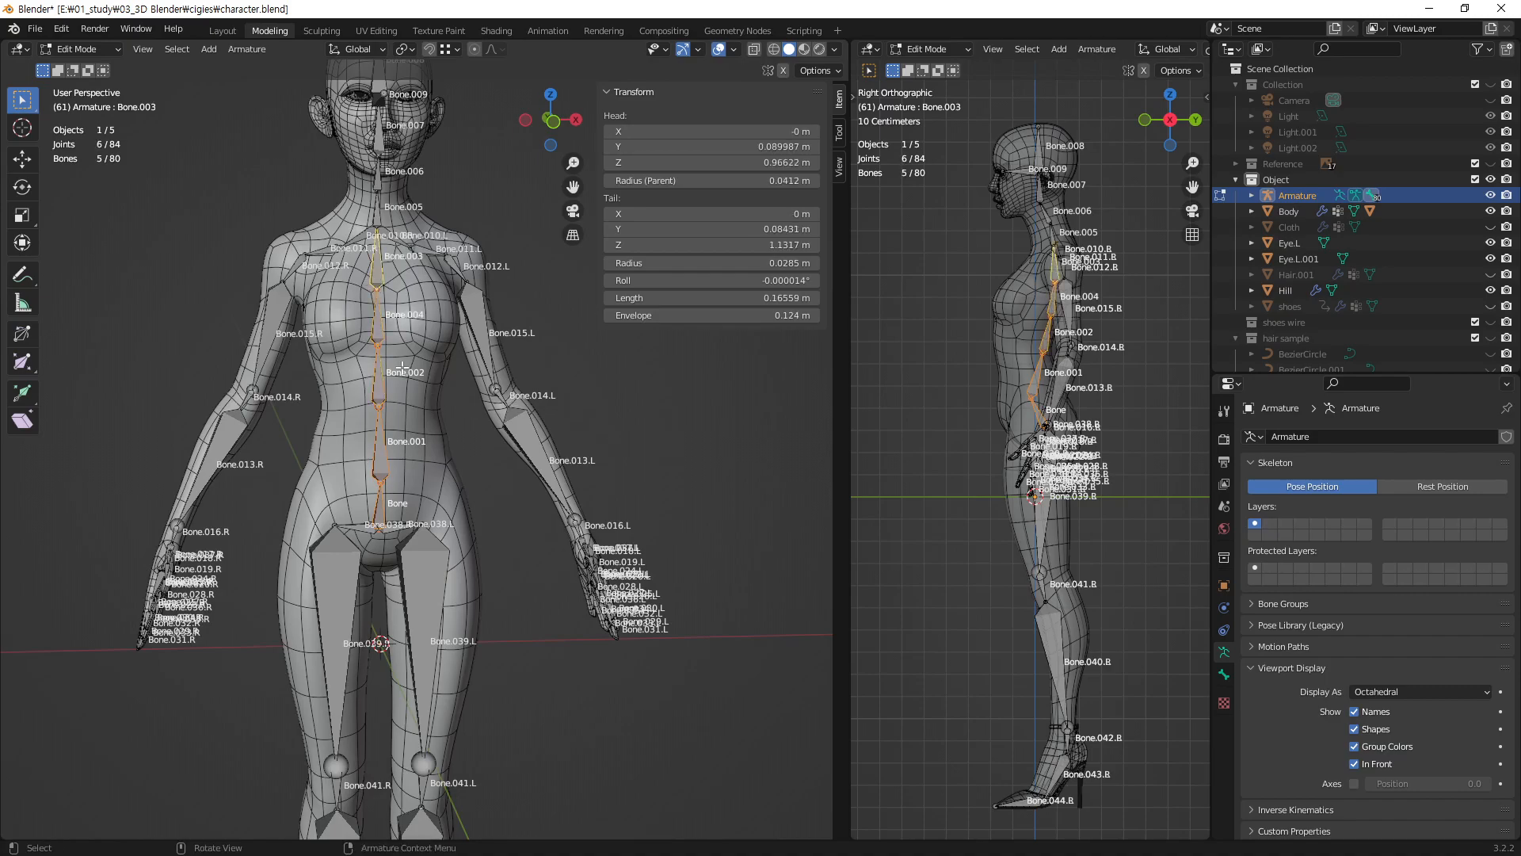
pyautogui.moveTo(392, 345); pyautogui.dragTo(361, 299, button='middle')
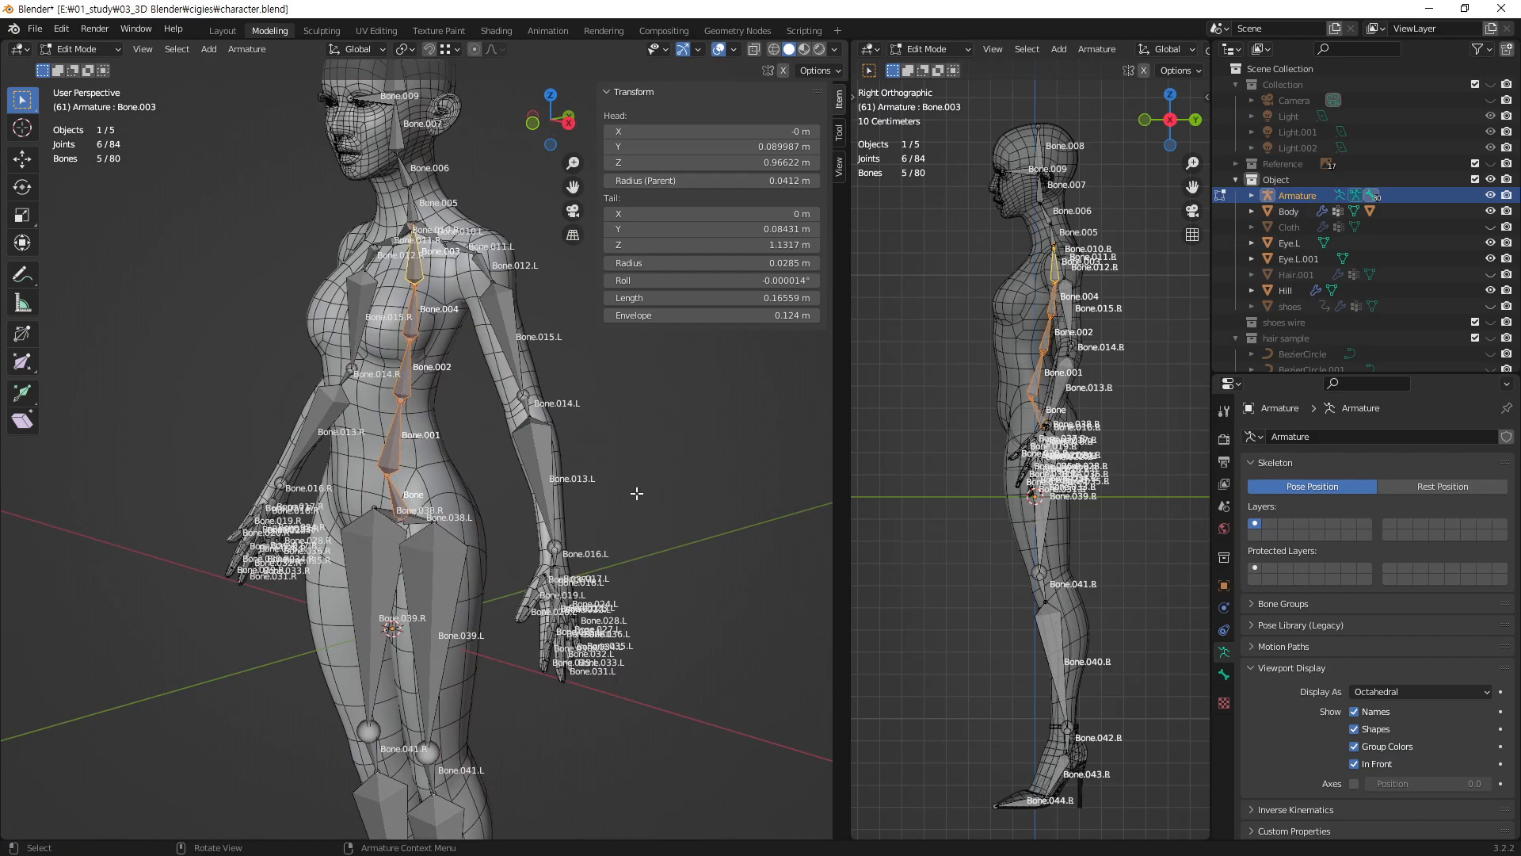
pyautogui.moveTo(421, 416); pyautogui.dragTo(482, 432, button='middle')
# - Open Batch Rename for the selected spine bones and set its data type to Bones
pyautogui.press('F2')
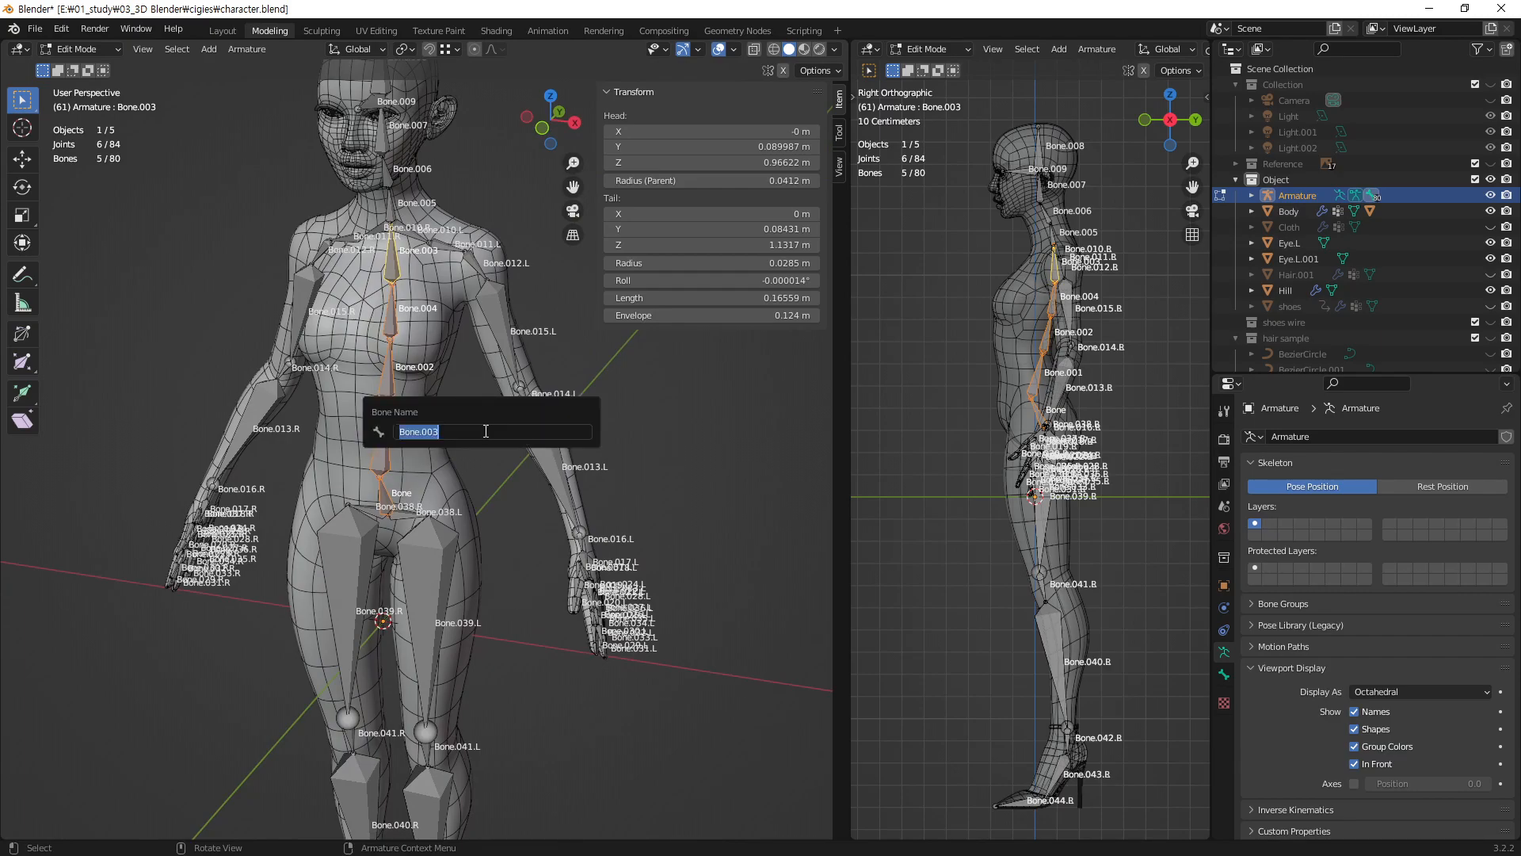
pyautogui.press('Escape')
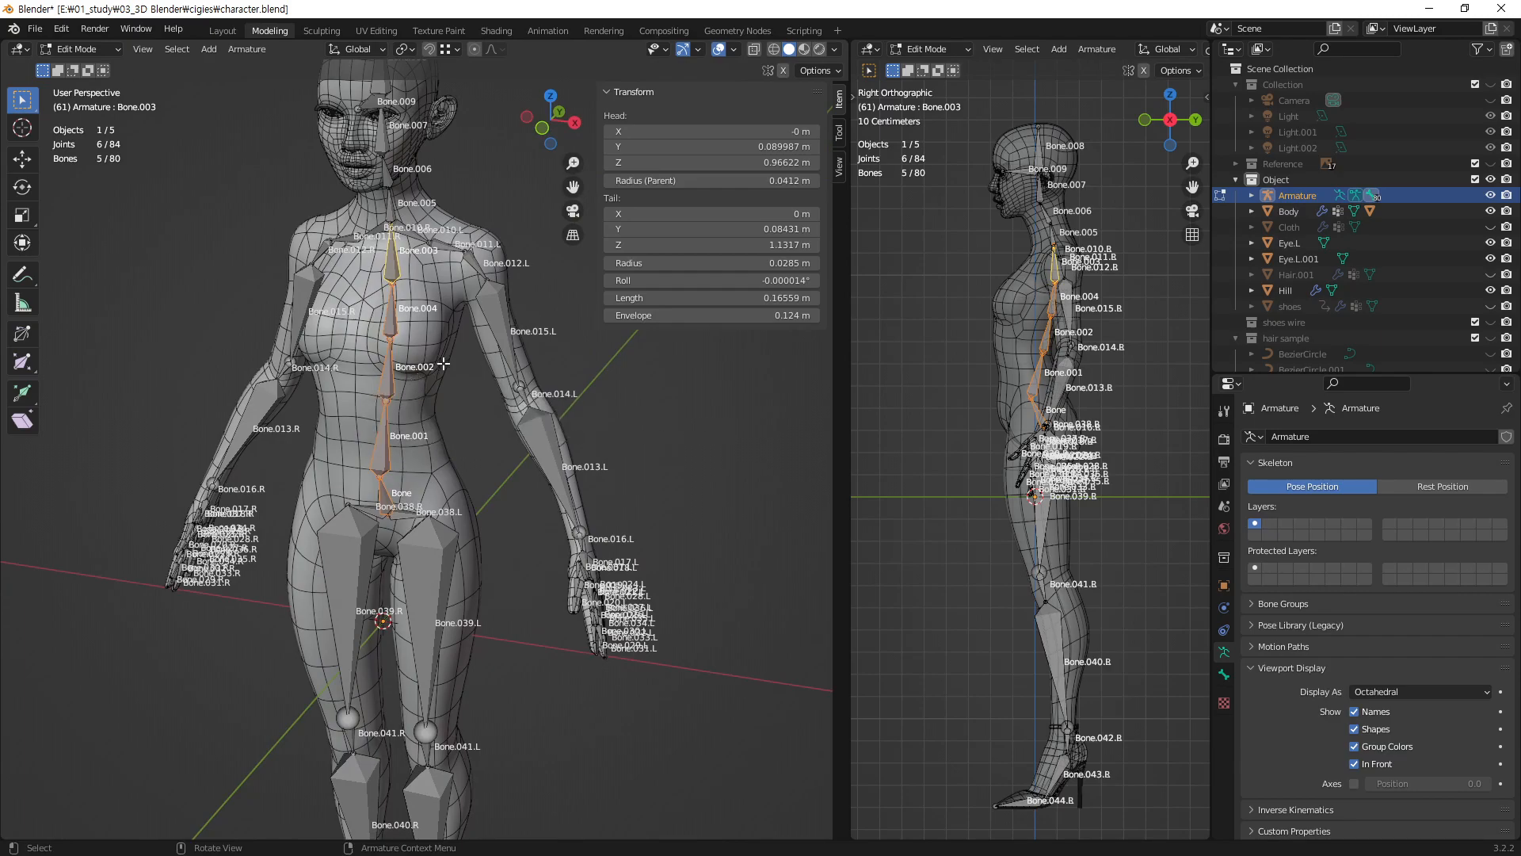
pyautogui.hotkey('ctrl', 'F2')
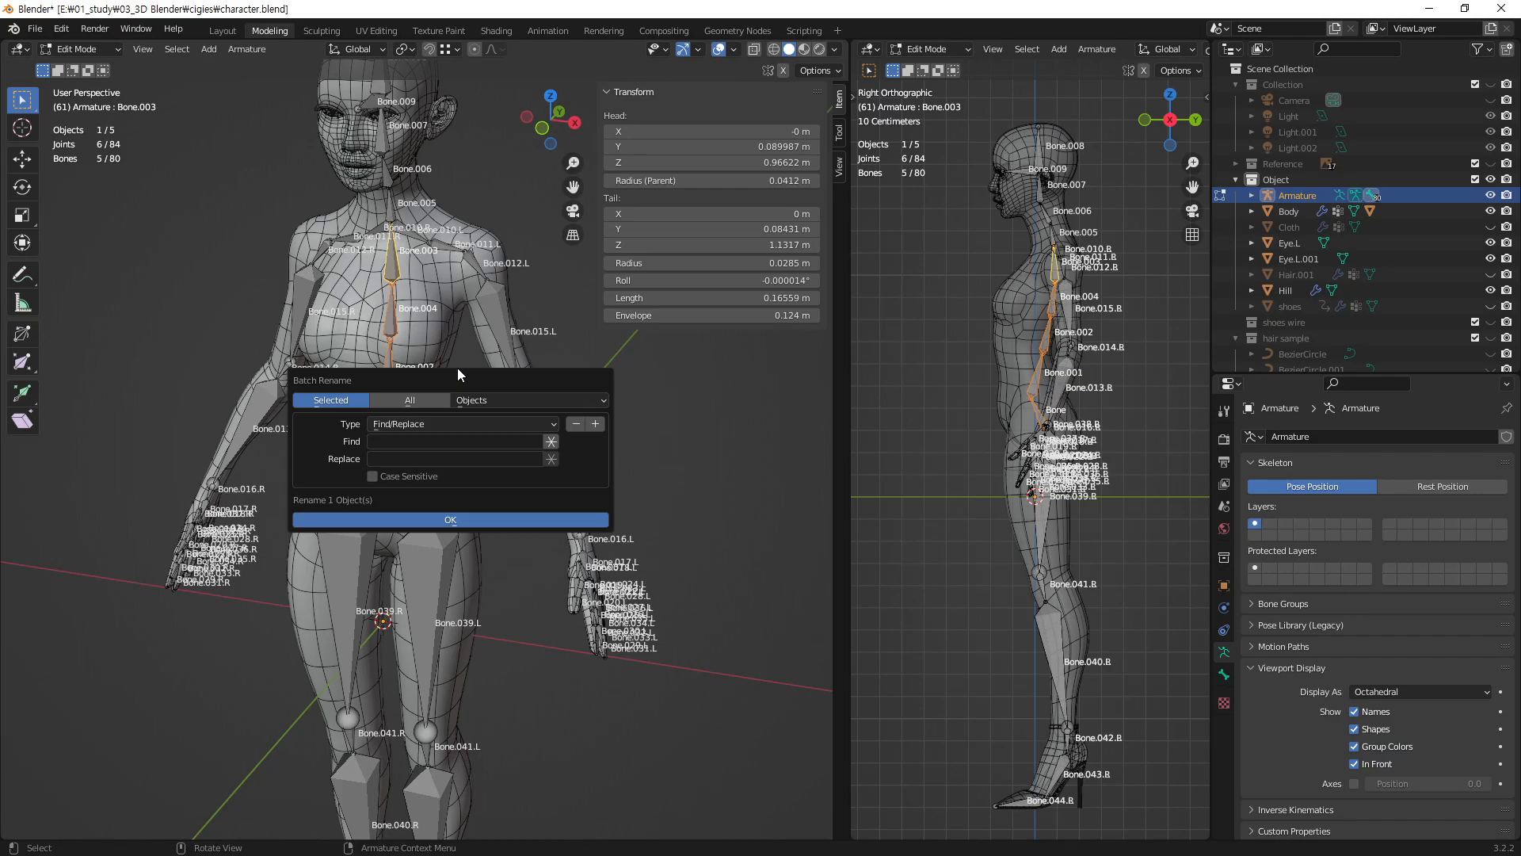
pyautogui.click(491, 399)
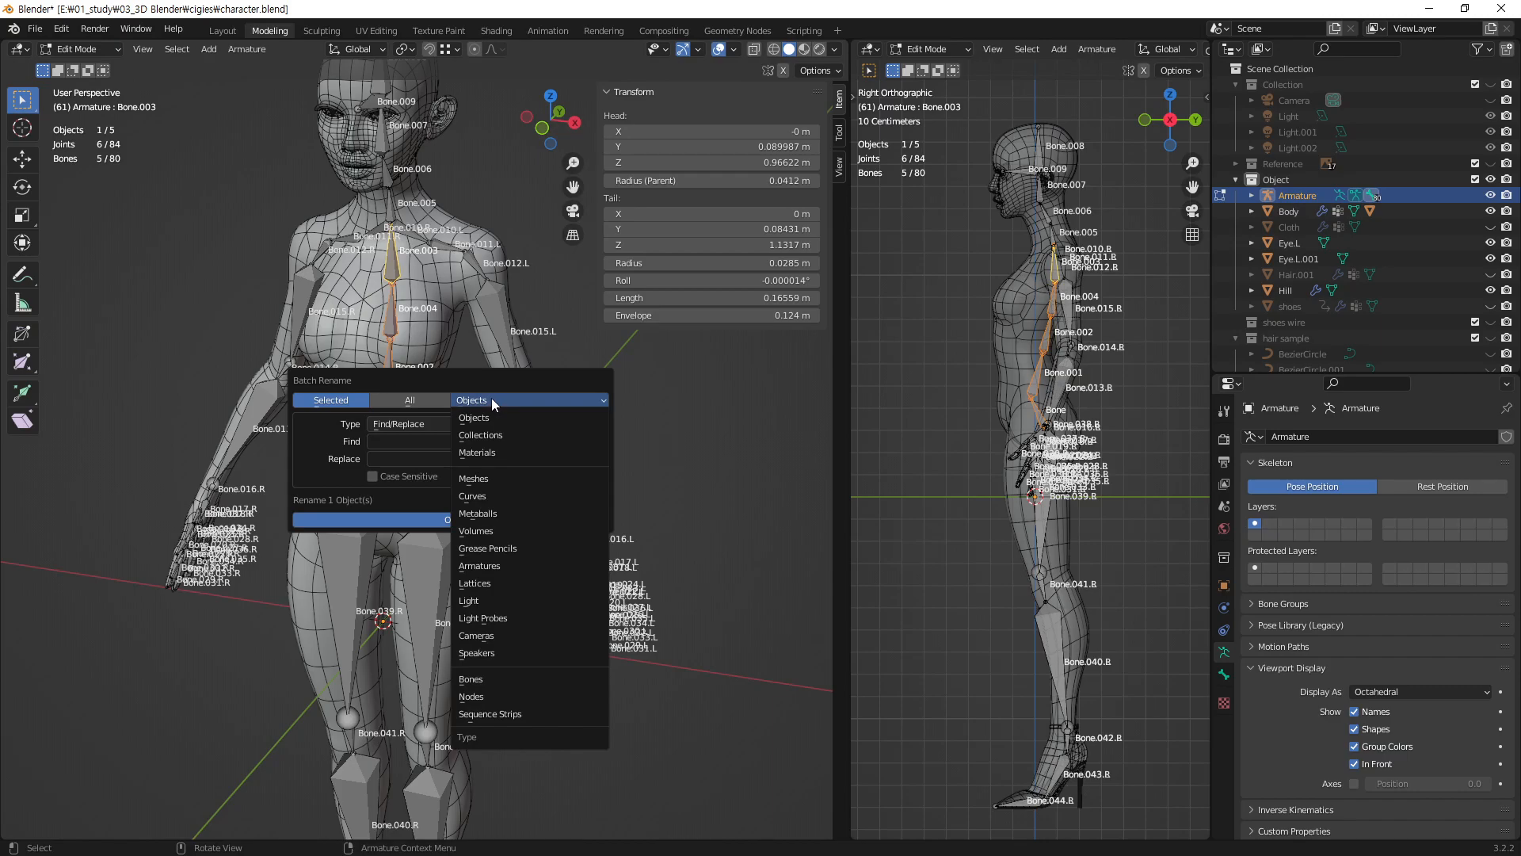
pyautogui.click(553, 679)
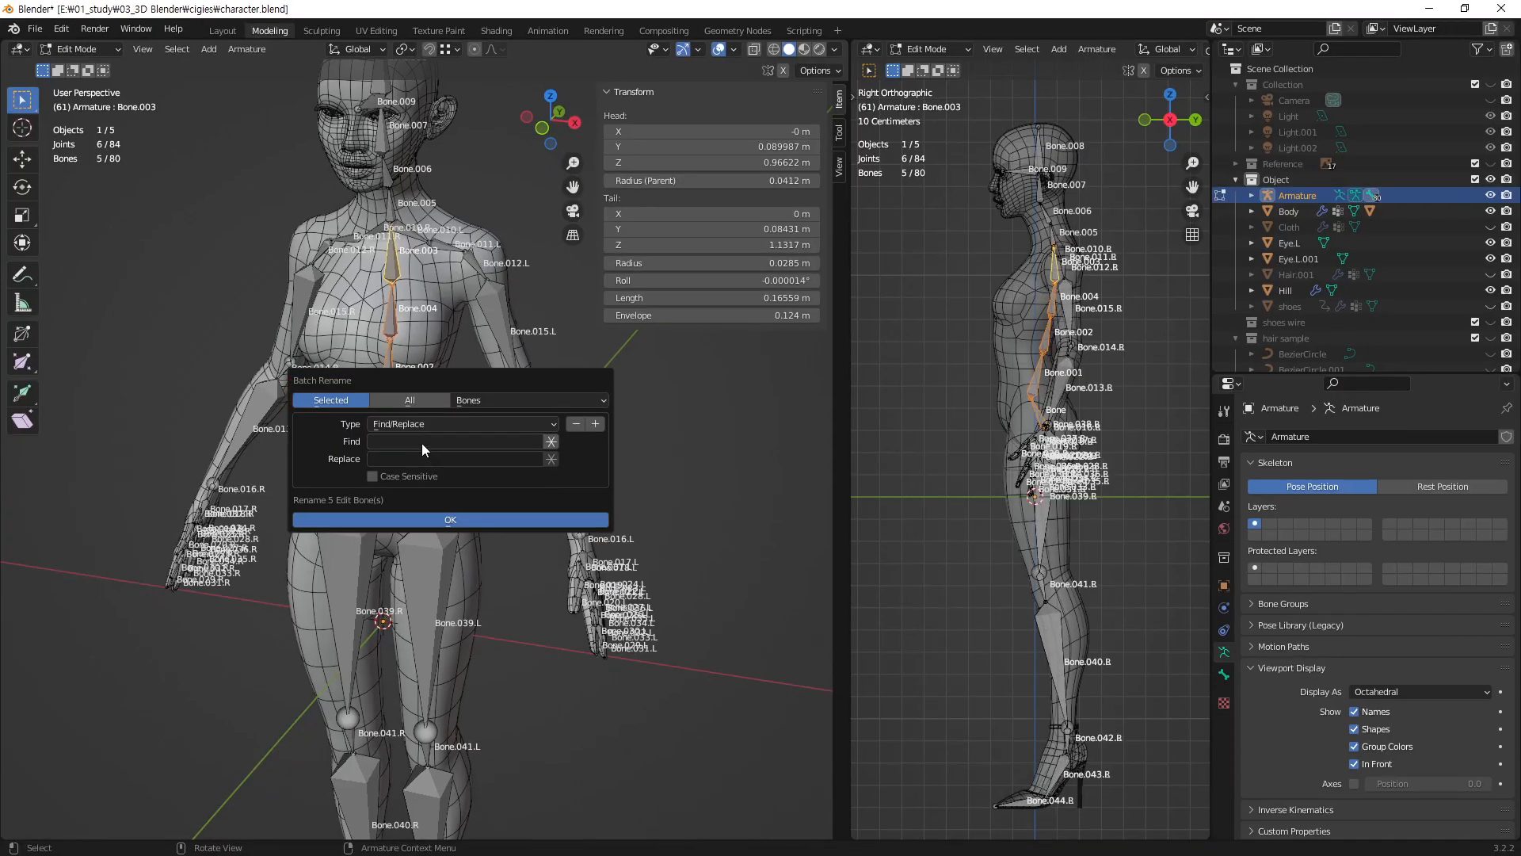
# - Batch rename the selected spine bones by finding "Bone" and replacing it with "Spine"
pyautogui.click(341, 439)
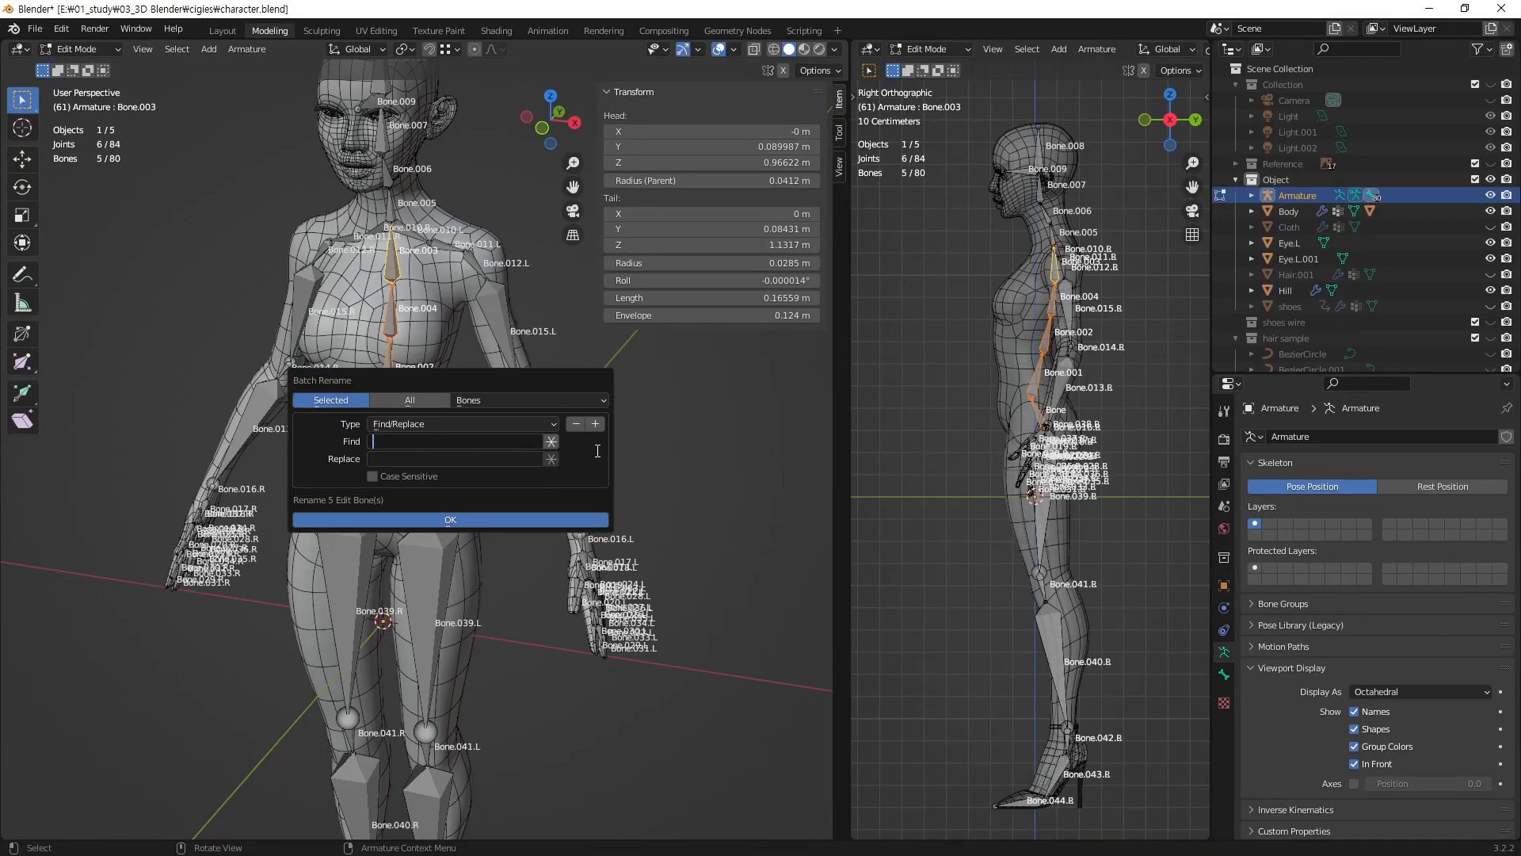
pyautogui.write('Bo')
pyautogui.click(511, 458)
pyautogui.write('Spine')
pyautogui.click(464, 480)
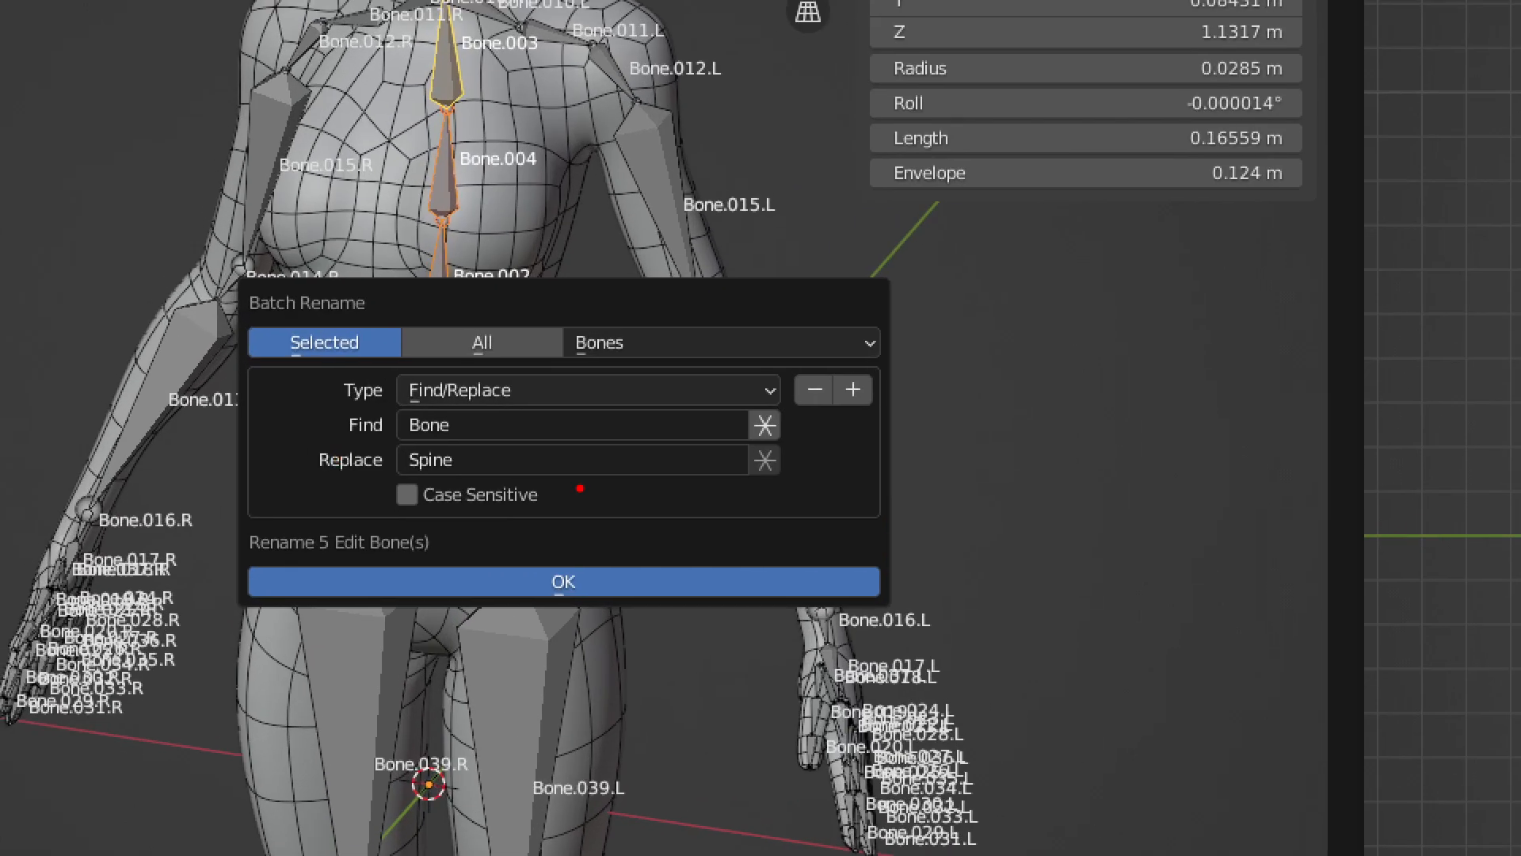
pyautogui.keyDown('ctrl'); pyautogui.keyDown('shift'); pyautogui.moveTo(393, 464); pyautogui.dragTo(122, 531); pyautogui.keyUp('shift'); pyautogui.keyUp('ctrl')
pyautogui.press('Escape')
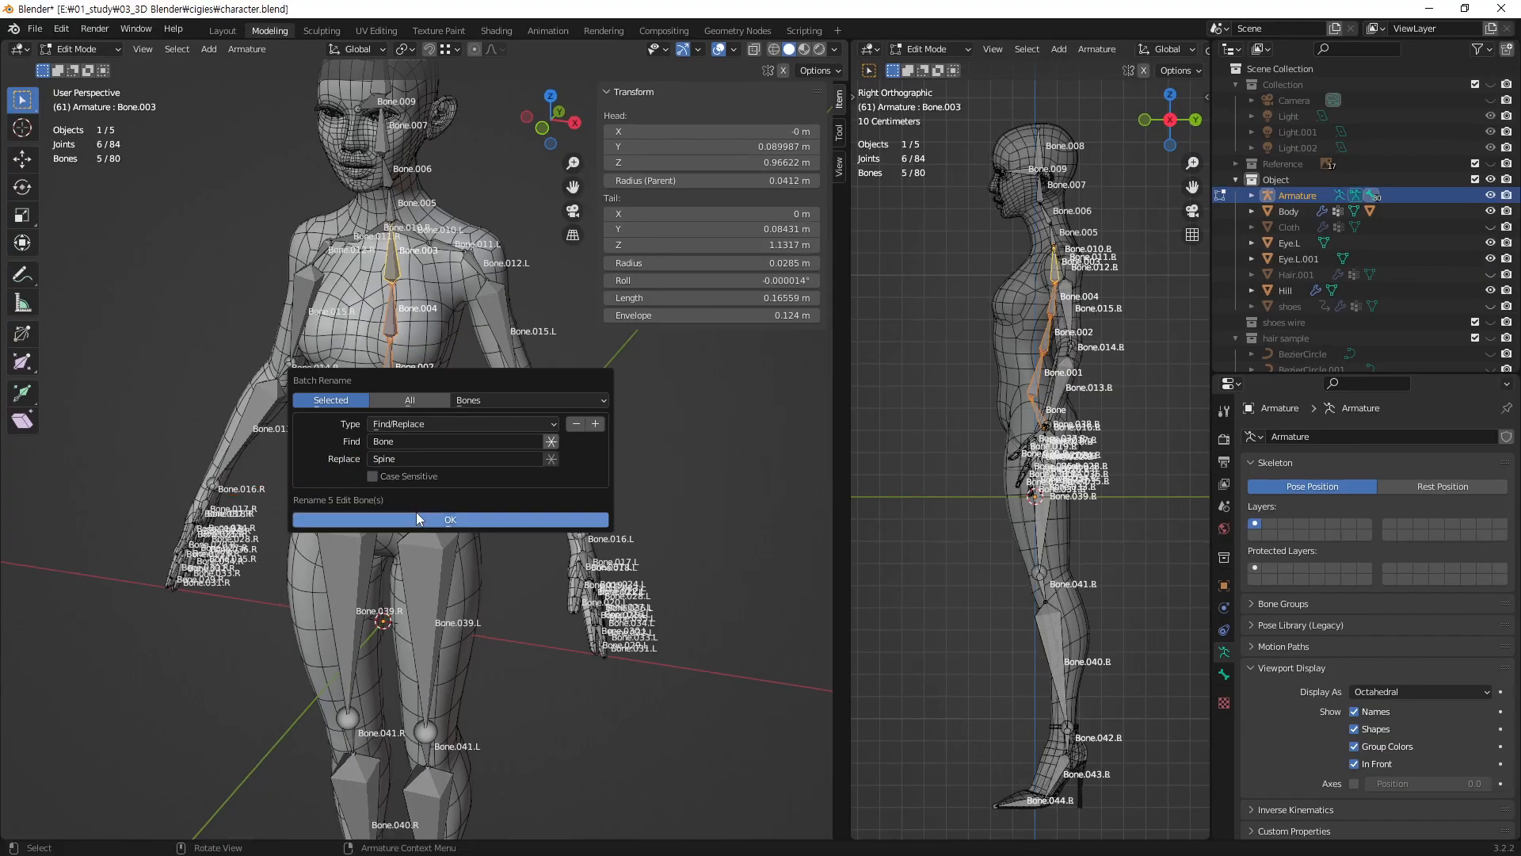
pyautogui.click(428, 519)
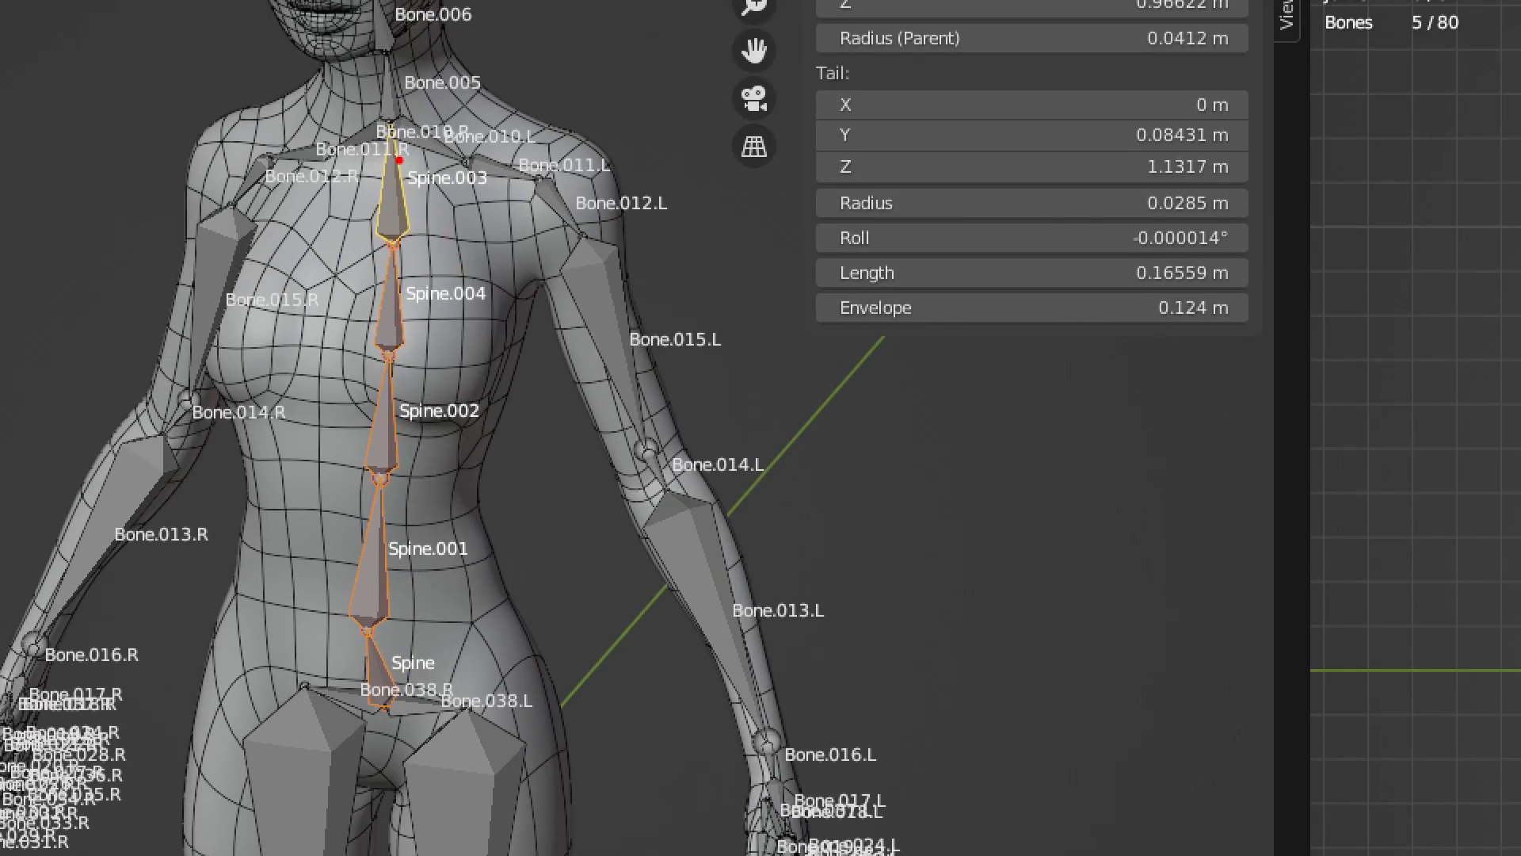
pyautogui.moveTo(344, 156)
pyautogui.keyDown('ctrl'); pyautogui.mouseDown()
pyautogui.moveTo(584, 703)
pyautogui.moveTo(526, 713)
pyautogui.moveTo(512, 681)
pyautogui.mouseUp(); pyautogui.keyUp('ctrl')
pyautogui.press('Escape')
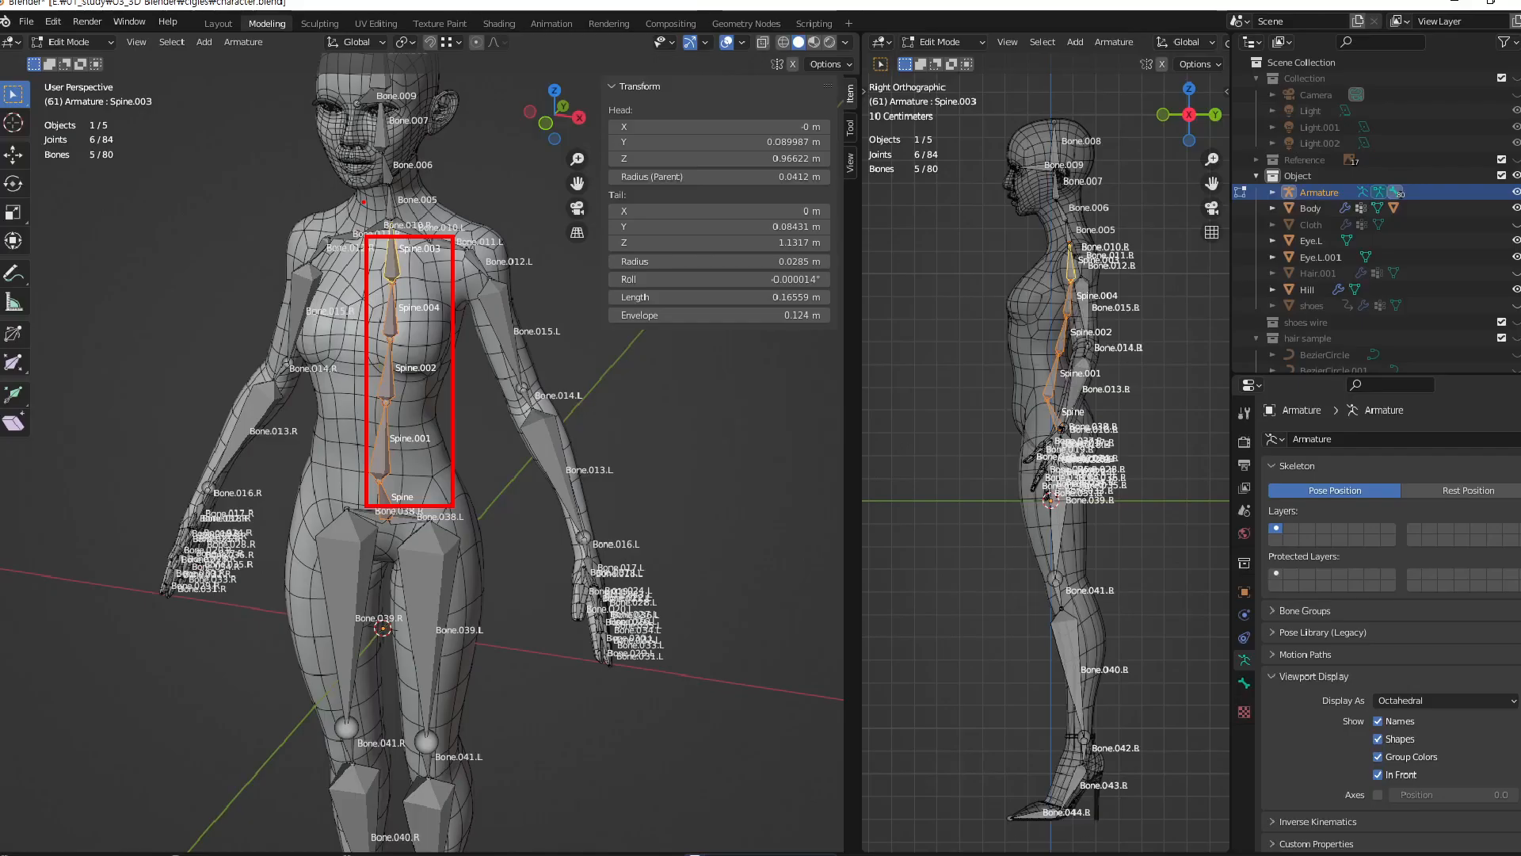
# - Select the three left clavicle and shoulder bones and batch rename them, replacing "Bone" with "Shoulder"
pyautogui.moveTo(366, 258); pyautogui.dragTo(386, 420, button='middle')
pyautogui.scroll(3, 416, 238)
pyautogui.click(343, 269)
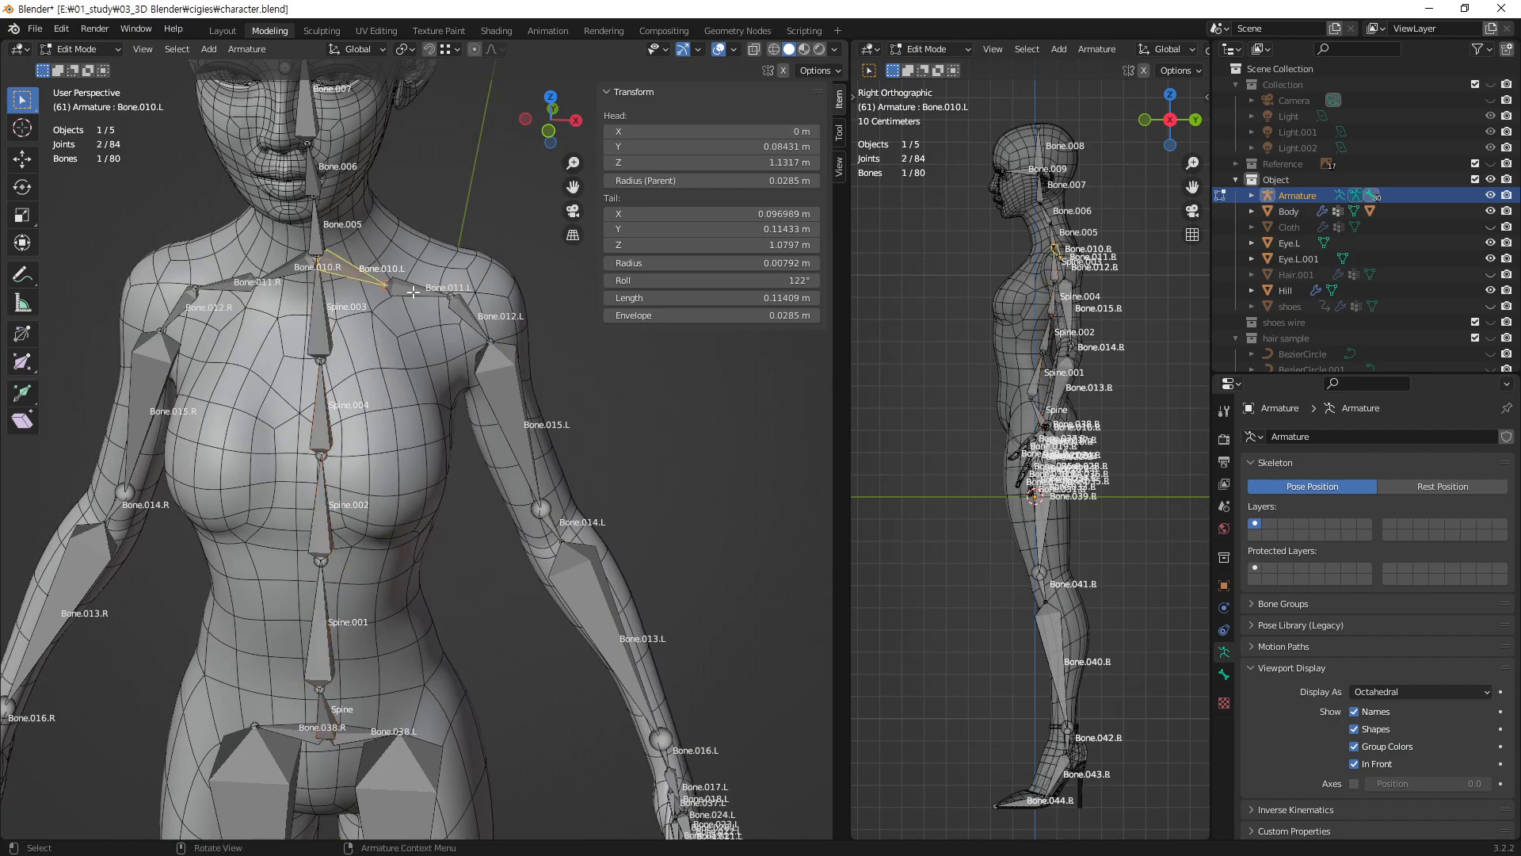
pyautogui.keyDown('ctrl'); pyautogui.click(468, 313); pyautogui.keyUp('ctrl')
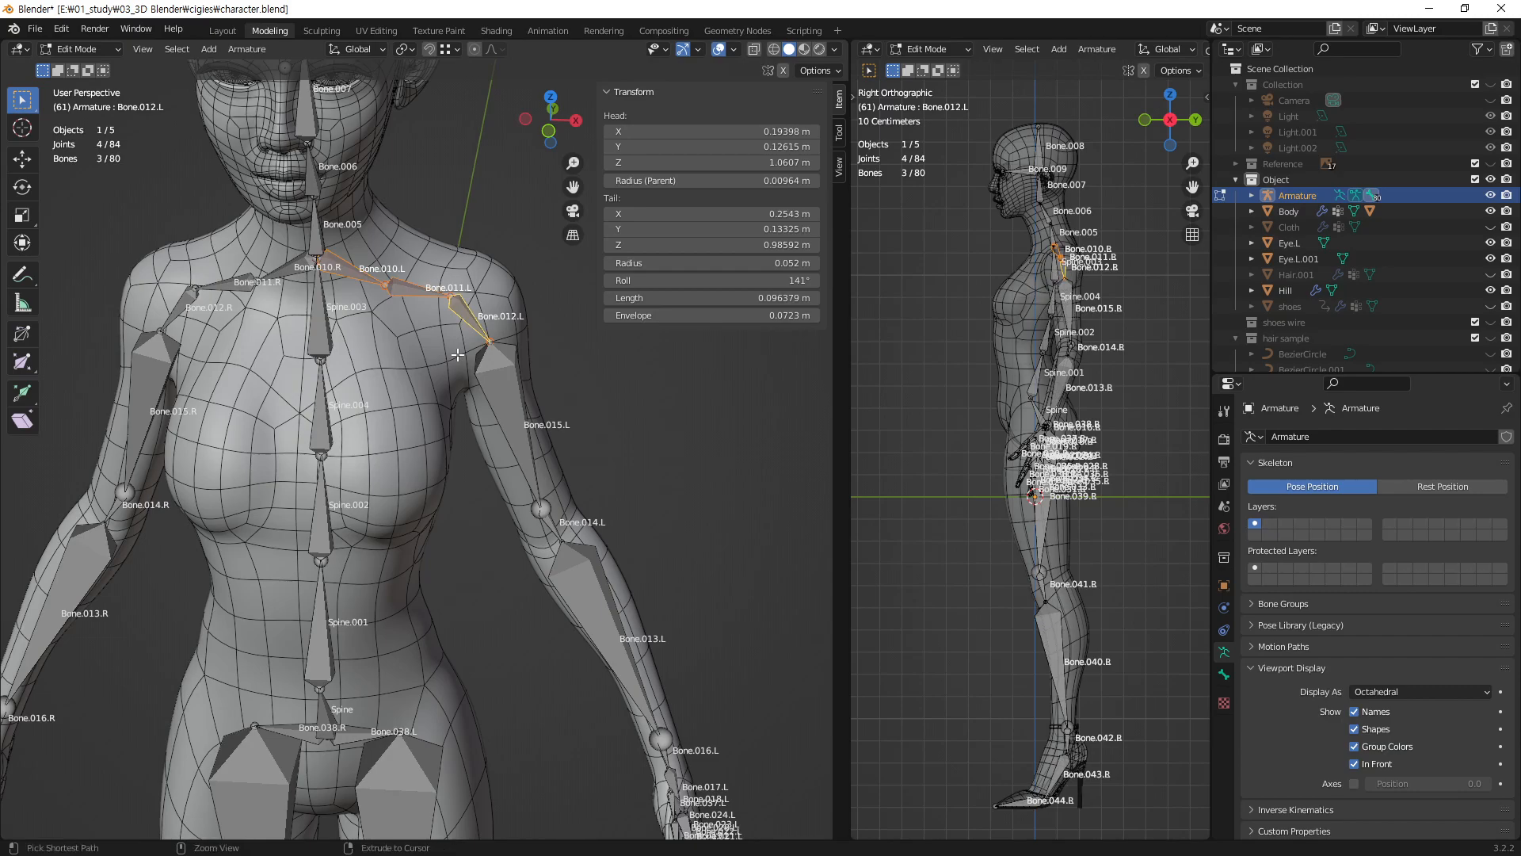
pyautogui.hotkey('ctrl', 'F2')
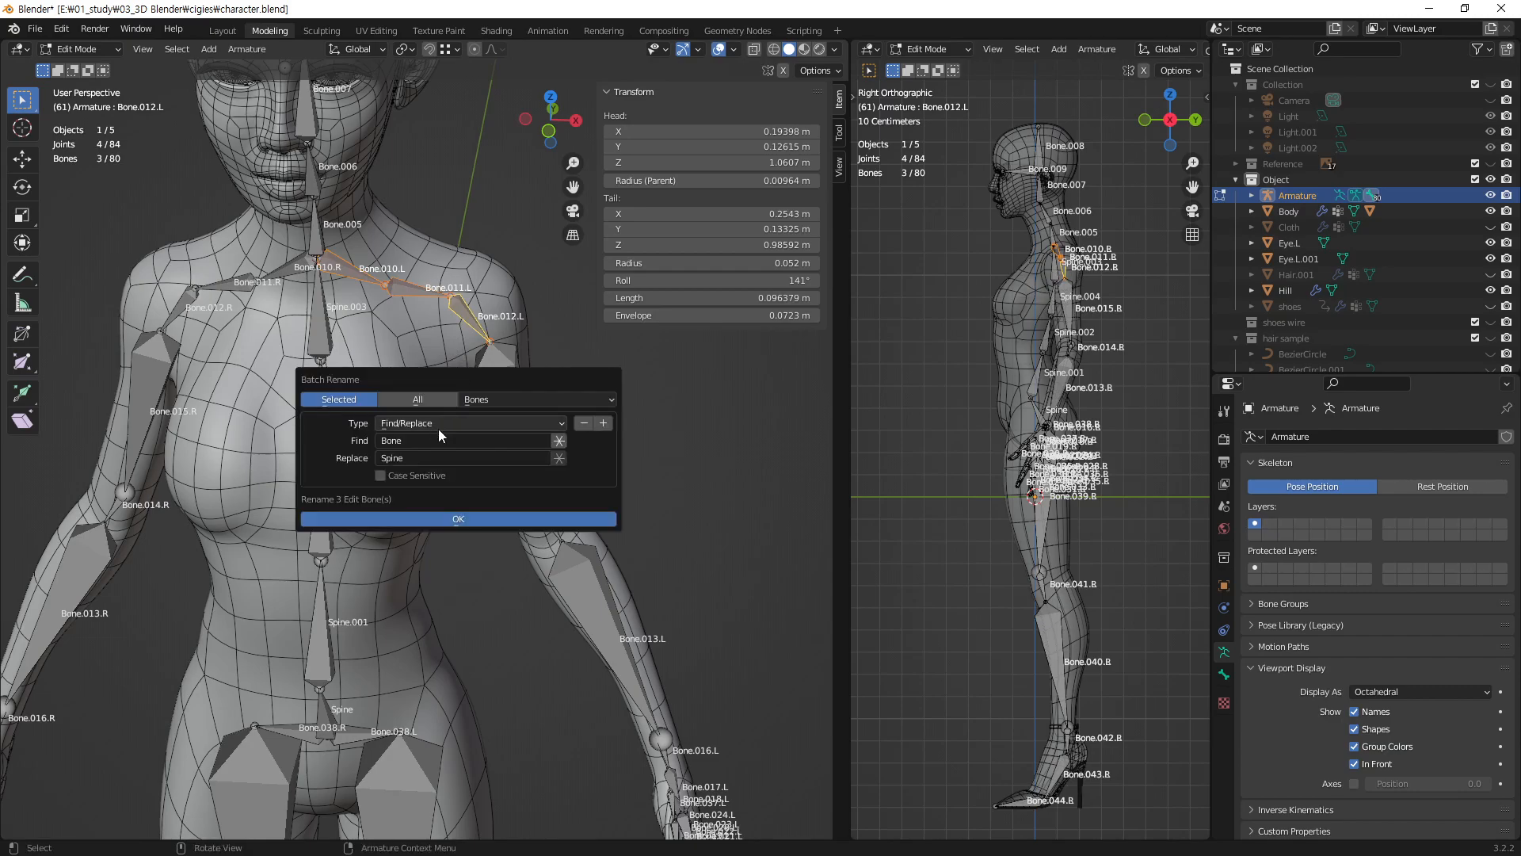
pyautogui.click(429, 459)
pyautogui.write('Shoulde')
pyautogui.click(477, 519)
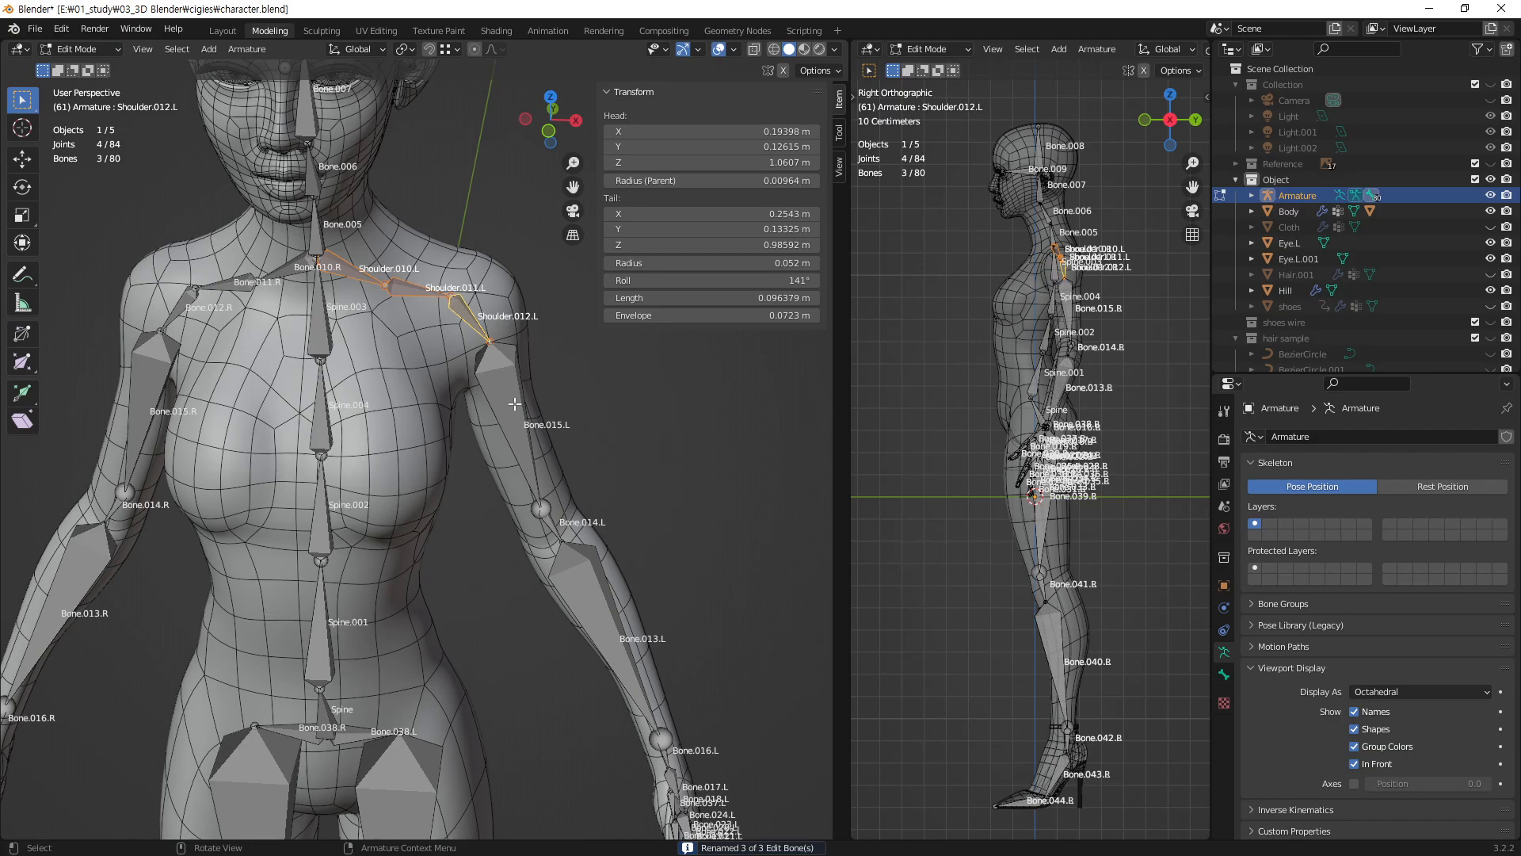
pyautogui.moveTo(492, 399); pyautogui.dragTo(471, 379, button='middle')
pyautogui.scroll(-3, 471, 376)
pyautogui.keyDown('shift'); pyautogui.moveTo(543, 557); pyautogui.dragTo(542, 358, button='middle'); pyautogui.keyUp('shift')
pyautogui.moveTo(385, 247); pyautogui.dragTo(399, 274, button='middle')
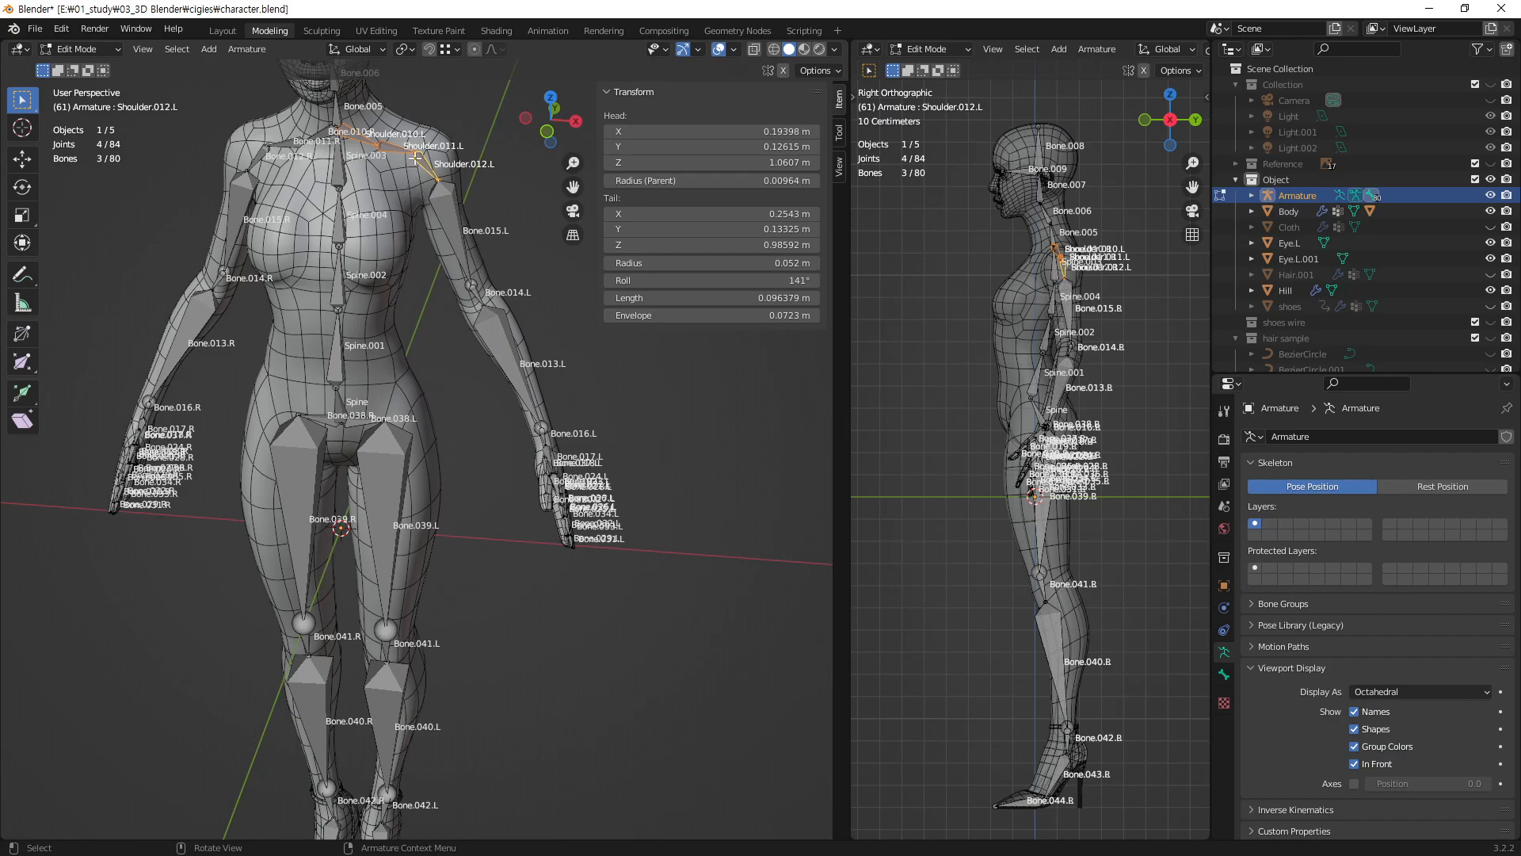
pyautogui.scroll(-5, 224, 485)
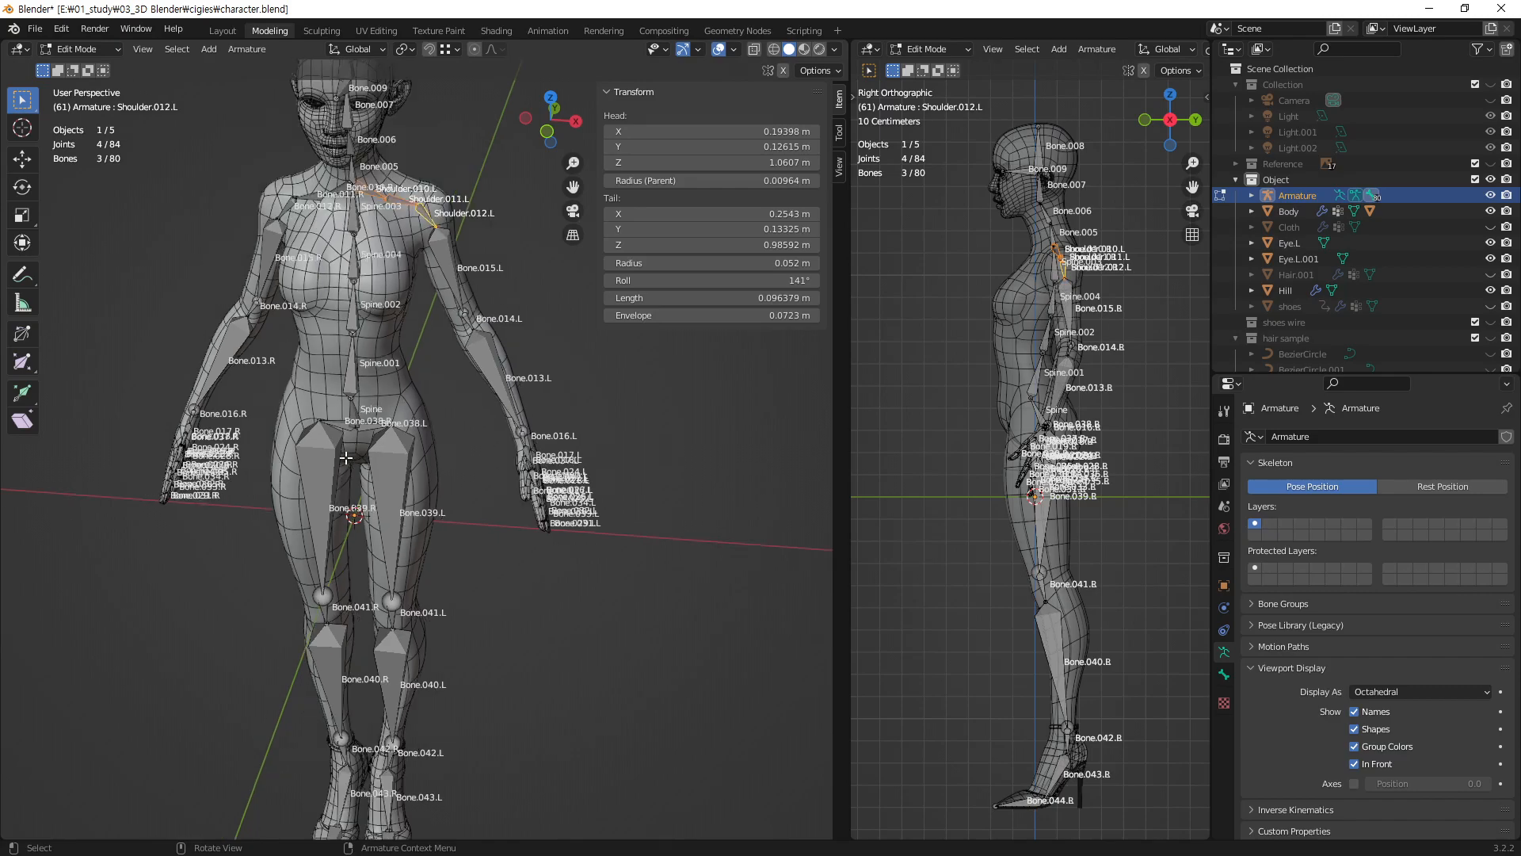
pyautogui.moveTo(341, 527); pyautogui.dragTo(388, 533, button='middle')
# - Batch rename the left upper arm, elbow and forearm bones, replacing "Bone" with "Arm"
pyautogui.scroll(4, 457, 260)
pyautogui.moveTo(456, 260); pyautogui.dragTo(334, 269, button='middle')
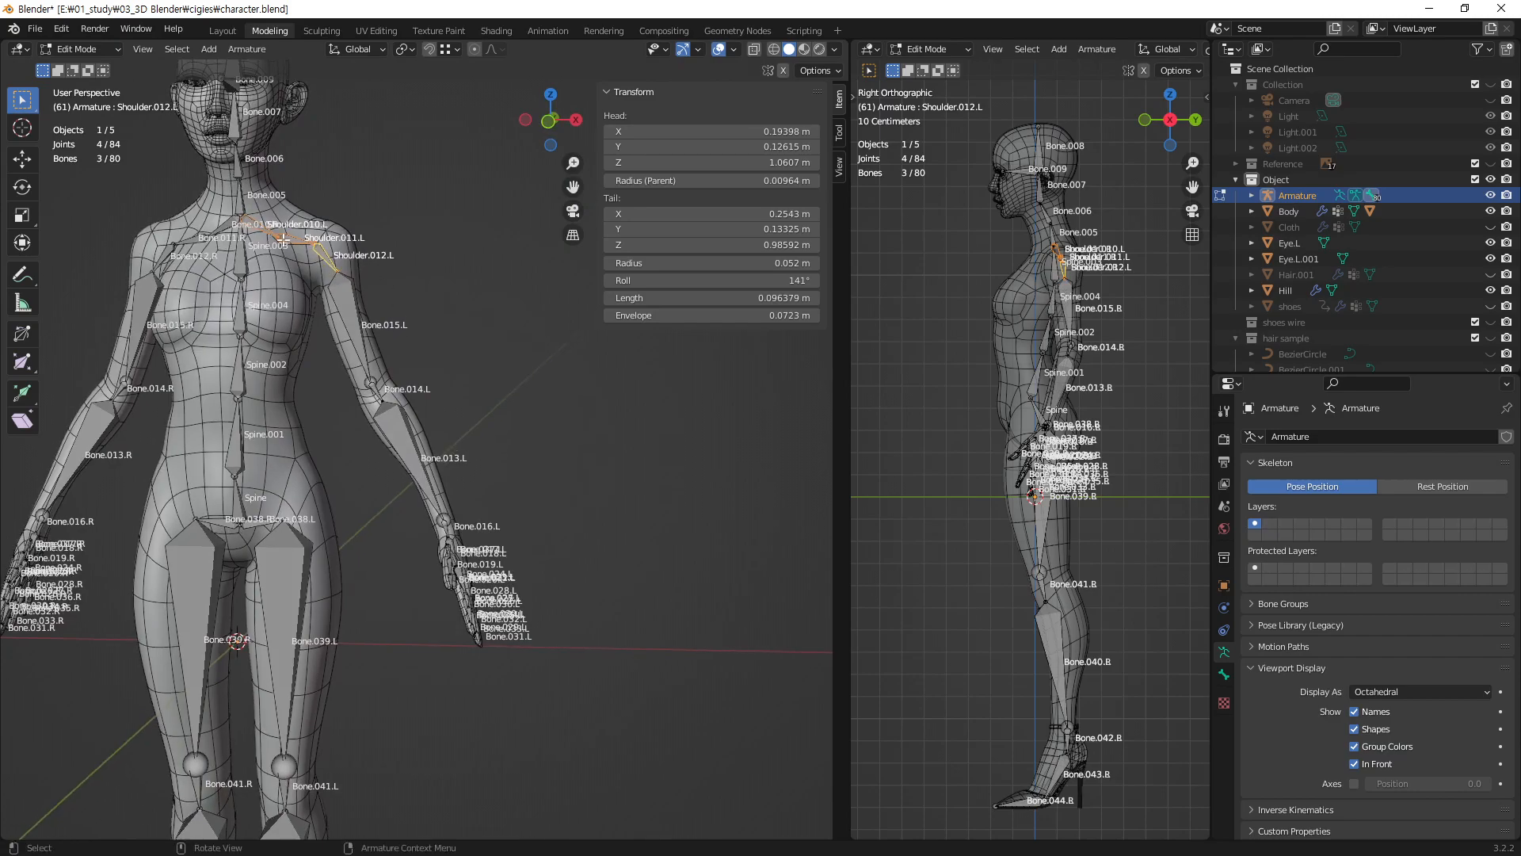
pyautogui.click(348, 318)
pyautogui.moveTo(445, 573); pyautogui.dragTo(494, 582, button='middle')
pyautogui.scroll(3, 383, 595)
pyautogui.keyDown('shift'); pyautogui.click(398, 474); pyautogui.keyUp('shift')
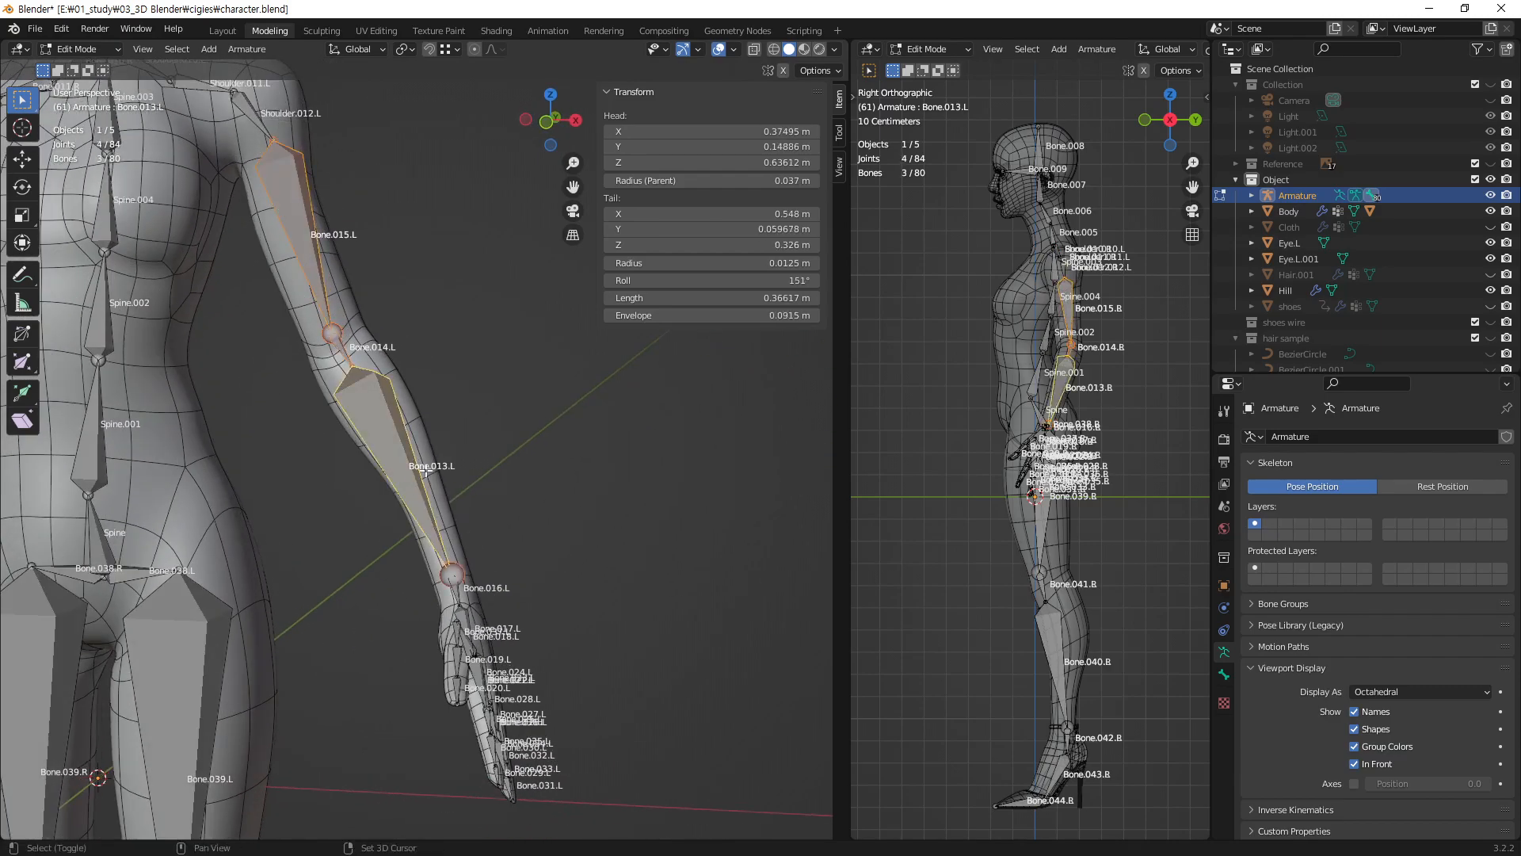
pyautogui.hotkey('ctrl', 'F2')
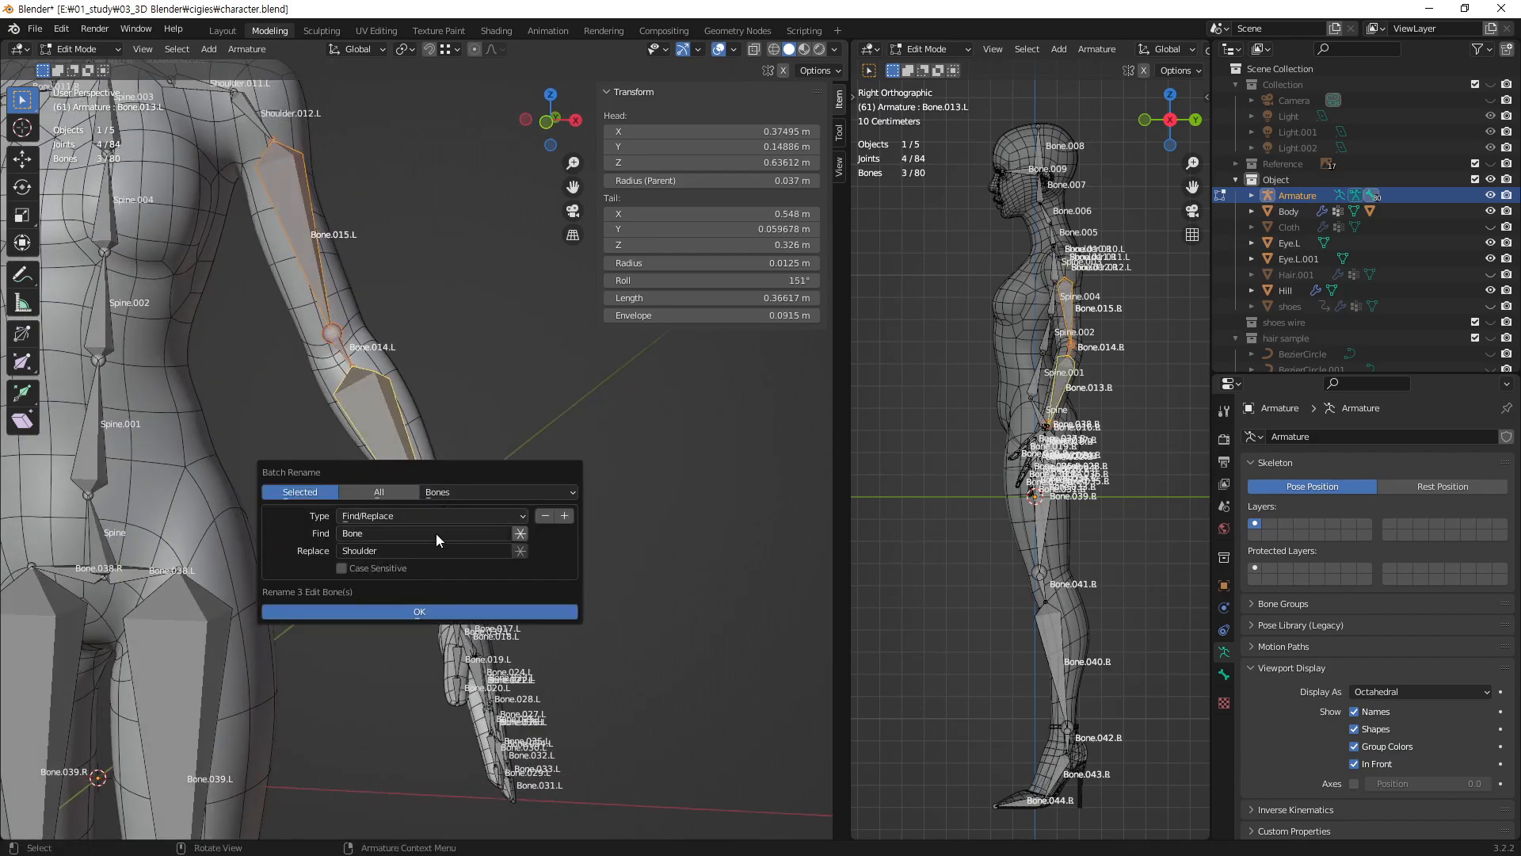
pyautogui.click(401, 548)
pyautogui.write('Arm')
pyautogui.click(445, 613)
pyautogui.click(443, 611)
pyautogui.scroll(-1, 420, 523)
pyautogui.moveTo(458, 601); pyautogui.dragTo(525, 440, button='middle')
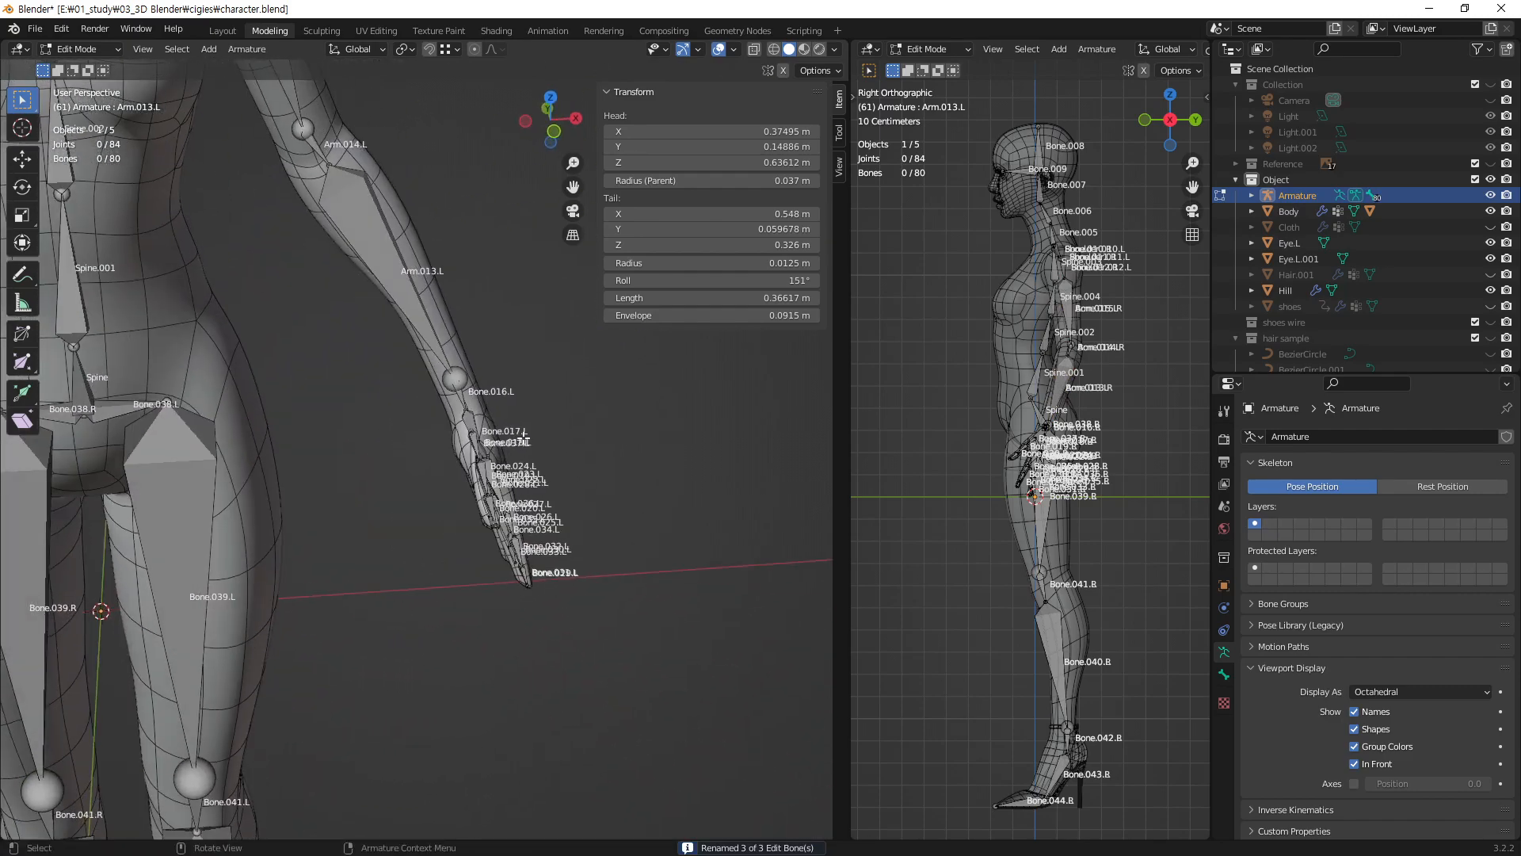
pyautogui.moveTo(420, 365); pyautogui.dragTo(602, 626)
pyautogui.moveTo(459, 423); pyautogui.dragTo(302, 418, button='middle')
pyautogui.scroll(2, 476, 428)
pyautogui.moveTo(464, 431); pyautogui.dragTo(499, 377, button='middle')
pyautogui.click(479, 357)
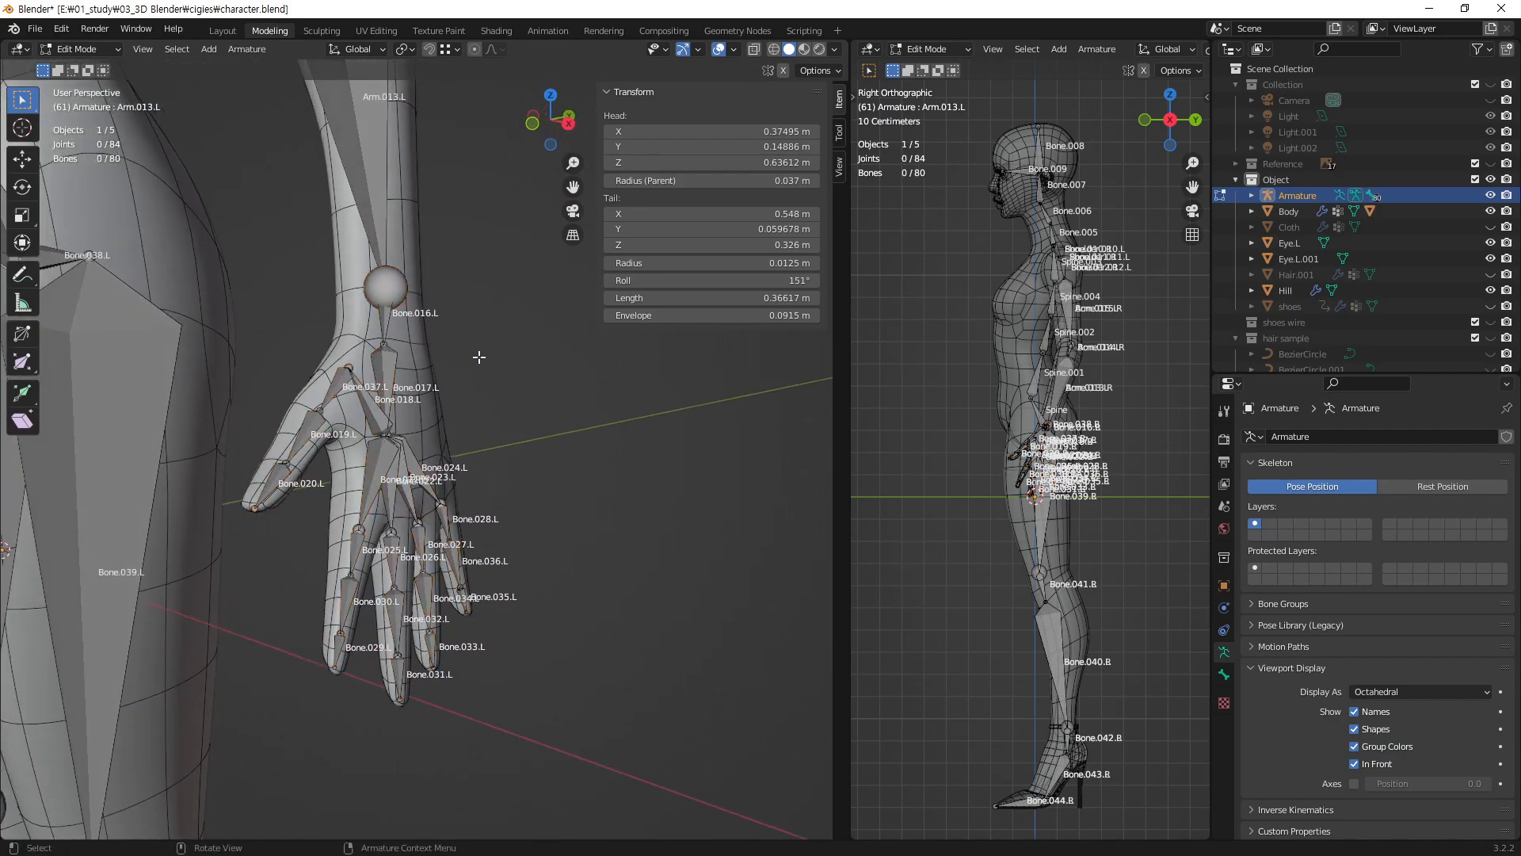
# - Batch rename the seven left wrist and palm bones, replacing "Bone" with "Hand"
pyautogui.click(386, 313)
pyautogui.keyDown('shift'); pyautogui.click(396, 372); pyautogui.keyUp('shift')
pyautogui.keyDown('shift'); pyautogui.click(379, 422); pyautogui.keyUp('shift')
pyautogui.keyDown('shift'); pyautogui.click(385, 455); pyautogui.keyUp('shift')
pyautogui.keyDown('shift'); pyautogui.click(392, 494); pyautogui.keyUp('shift')
pyautogui.keyDown('shift'); pyautogui.click(408, 491); pyautogui.keyUp('shift')
pyautogui.keyDown('shift'); pyautogui.click(422, 474); pyautogui.keyUp('shift')
pyautogui.moveTo(591, 496); pyautogui.dragTo(408, 475, button='middle')
pyautogui.hotkey('ctrl', 'F2')
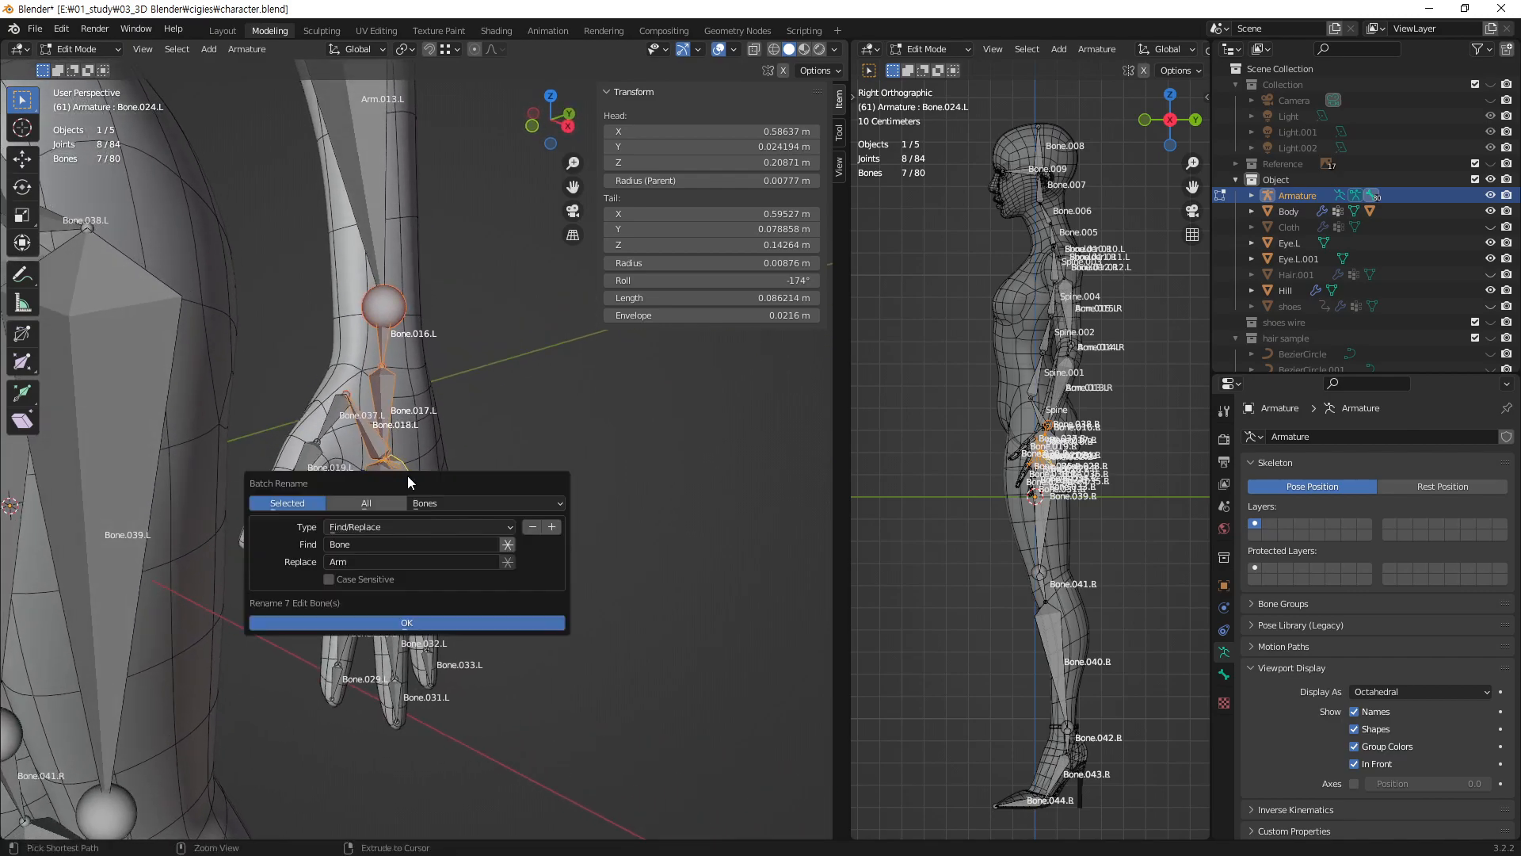
pyautogui.click(414, 562)
pyautogui.write('Hand')
pyautogui.press('Return')
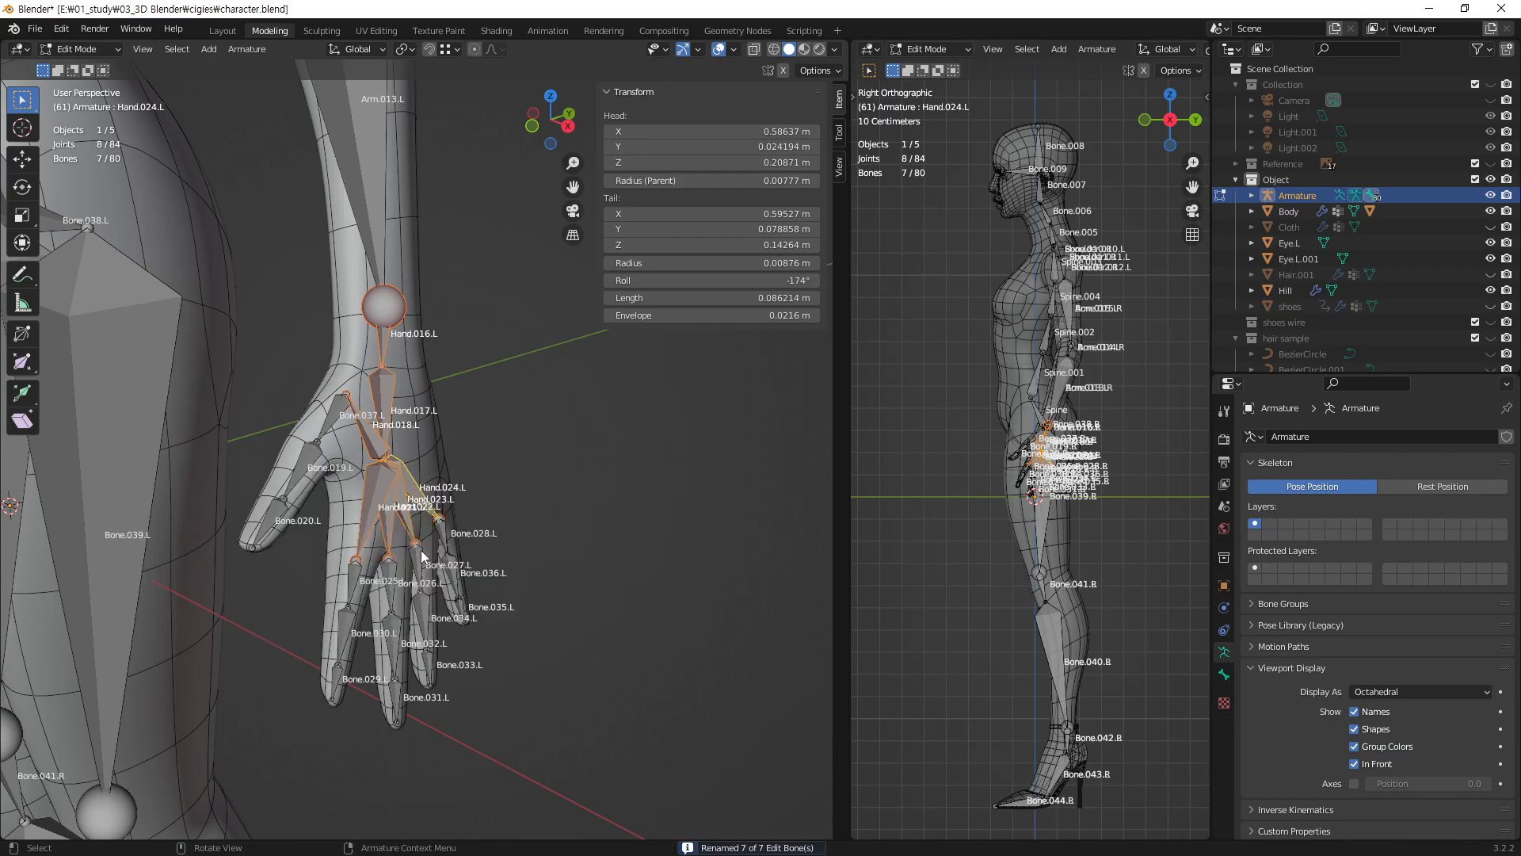
# - Batch rename the fifteen left thumb and finger bones, replacing "Bone" with "Finger", and save the file
pyautogui.click(336, 418)
pyautogui.keyDown('shift'); pyautogui.click(311, 464); pyautogui.keyUp('shift')
pyautogui.keyDown('shift'); pyautogui.click(282, 523); pyautogui.keyUp('shift')
pyautogui.keyDown('shift'); pyautogui.moveTo(339, 541); pyautogui.dragTo(507, 747); pyautogui.keyUp('shift')
pyautogui.keyDown('shift'); pyautogui.click(441, 528); pyautogui.keyUp('shift')
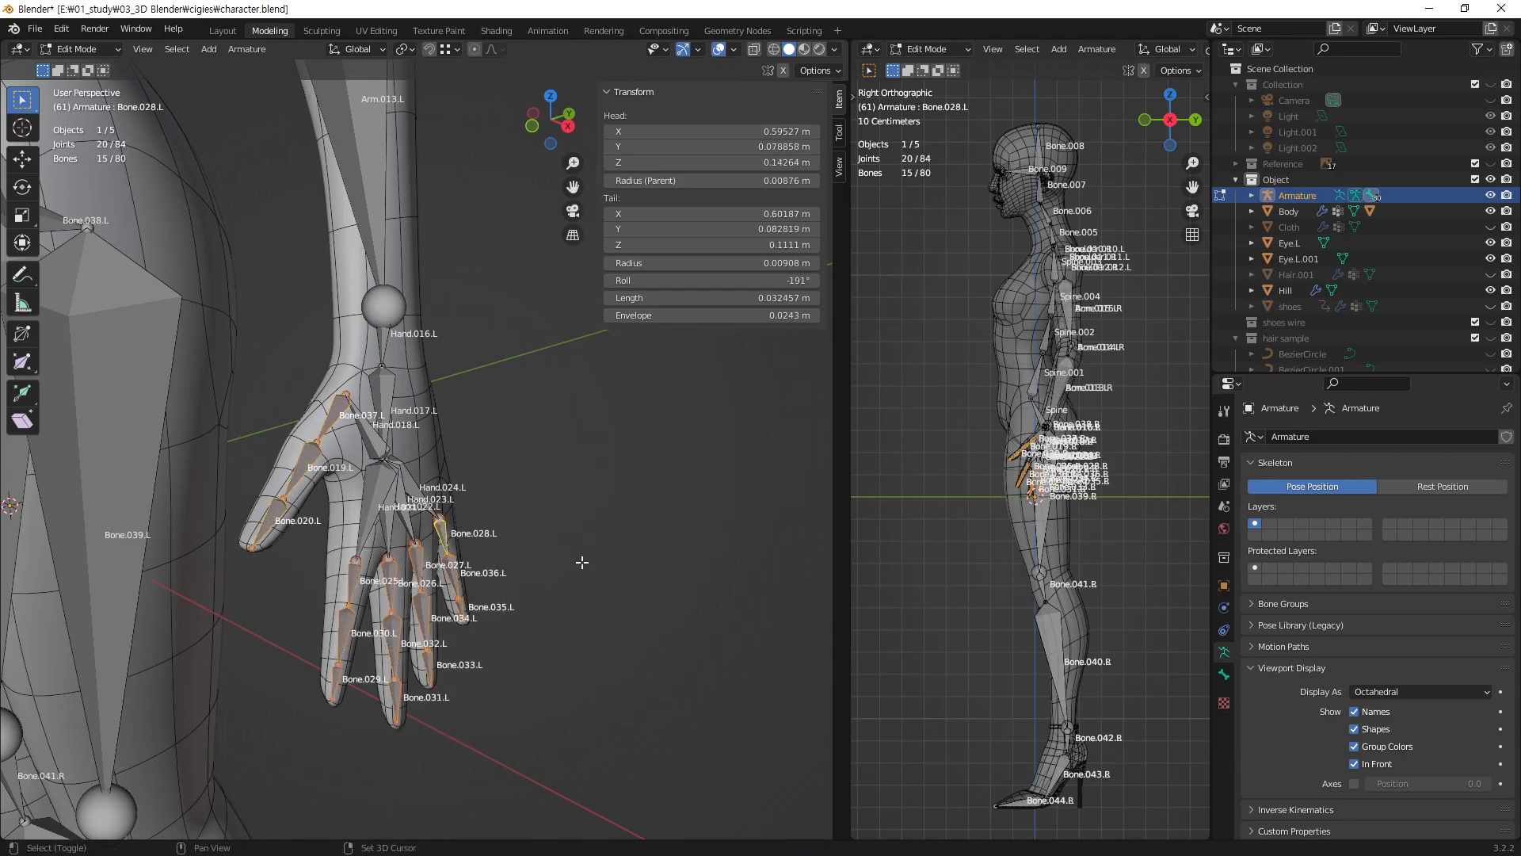
pyautogui.hotkey('ctrl', 'F2')
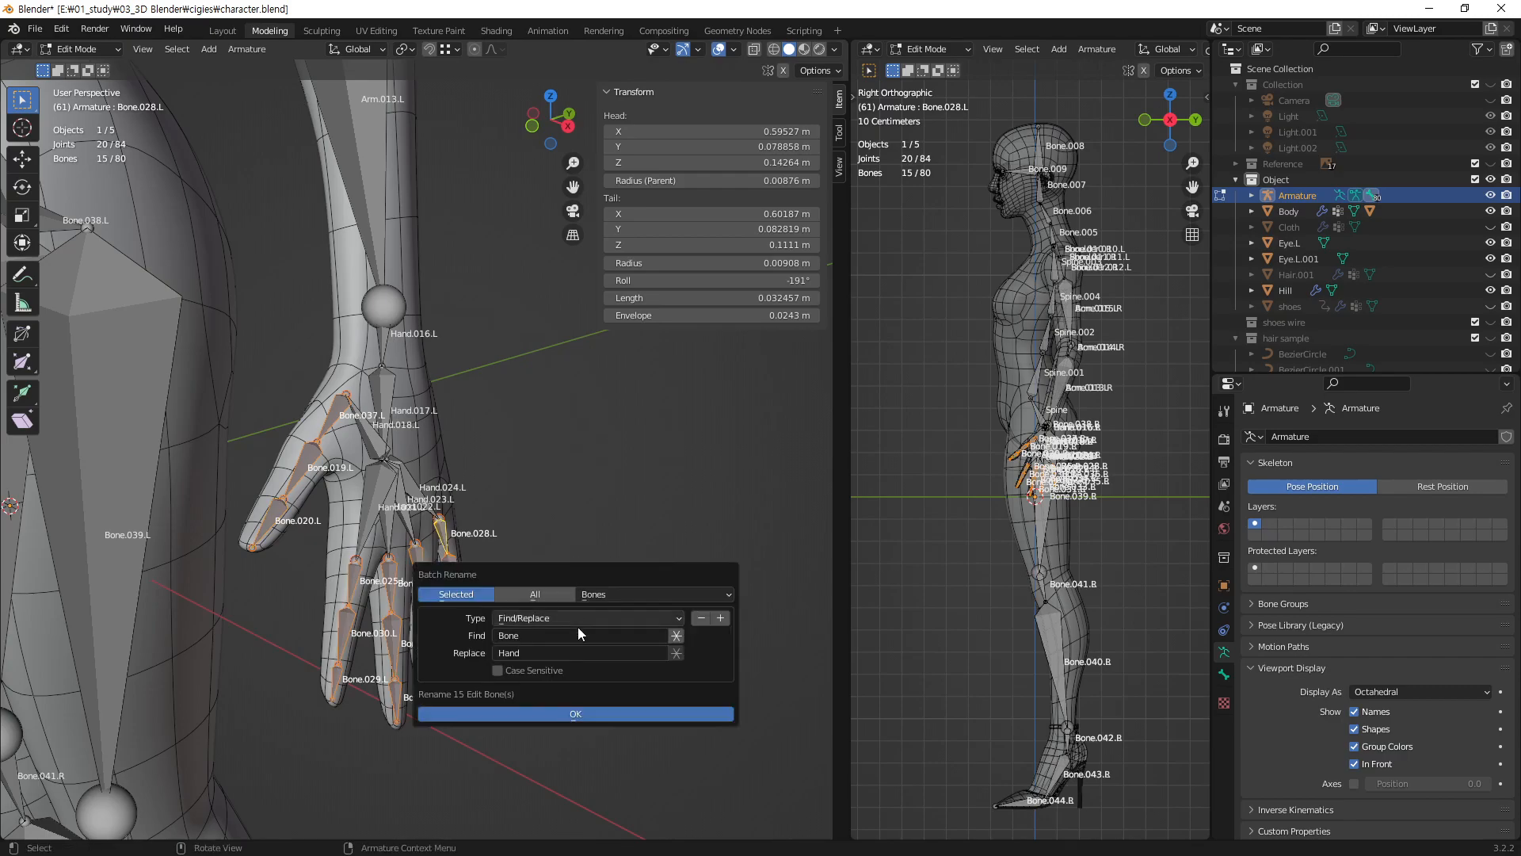
pyautogui.click(564, 652)
pyautogui.write('Fi')
pyautogui.click(584, 714)
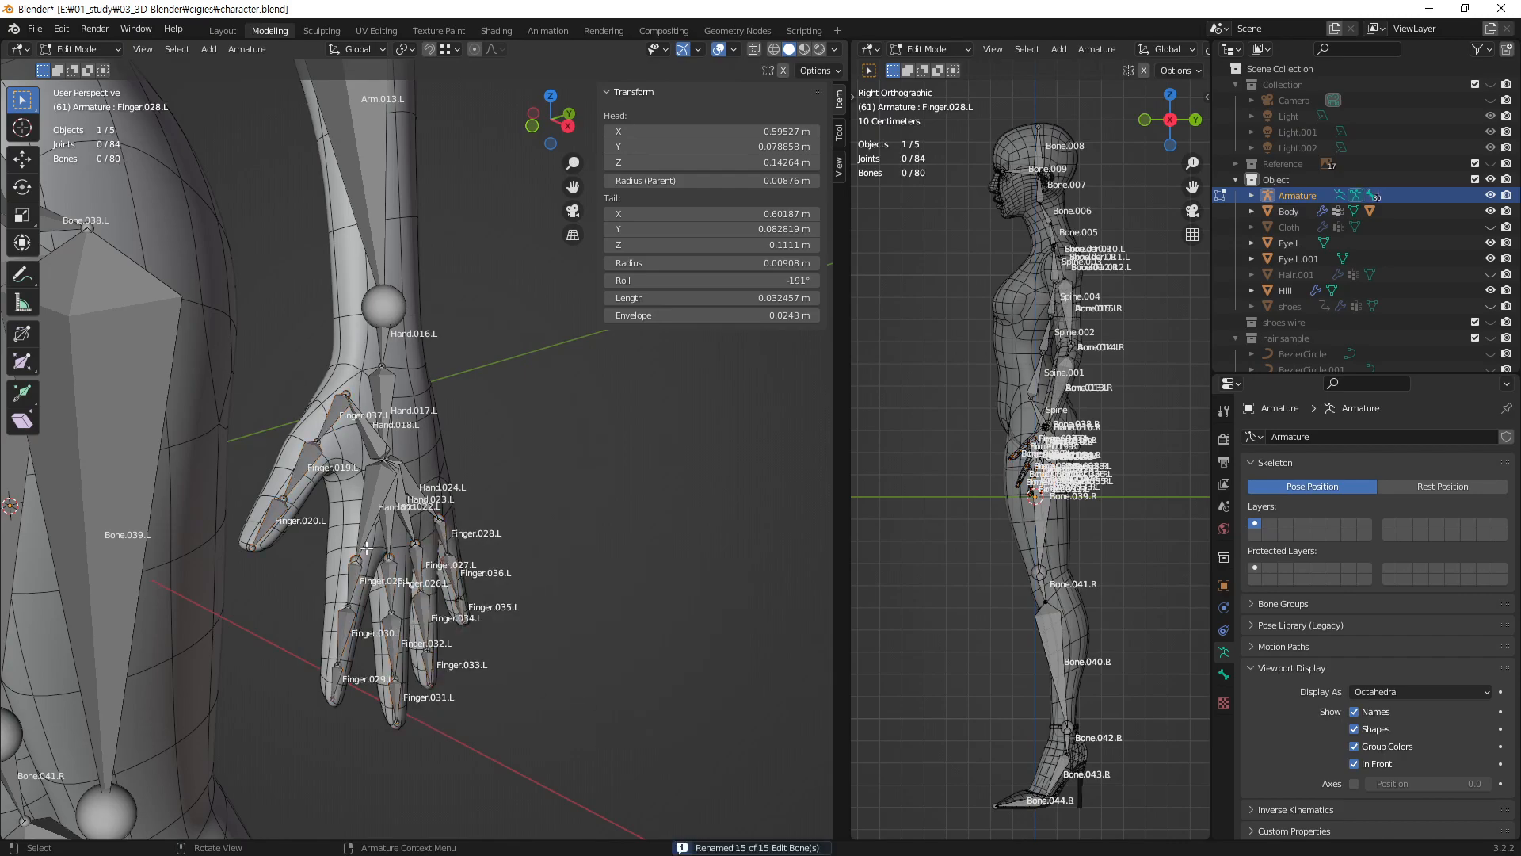
pyautogui.scroll(-2, 366, 554)
pyautogui.hotkey('ctrl', 's')
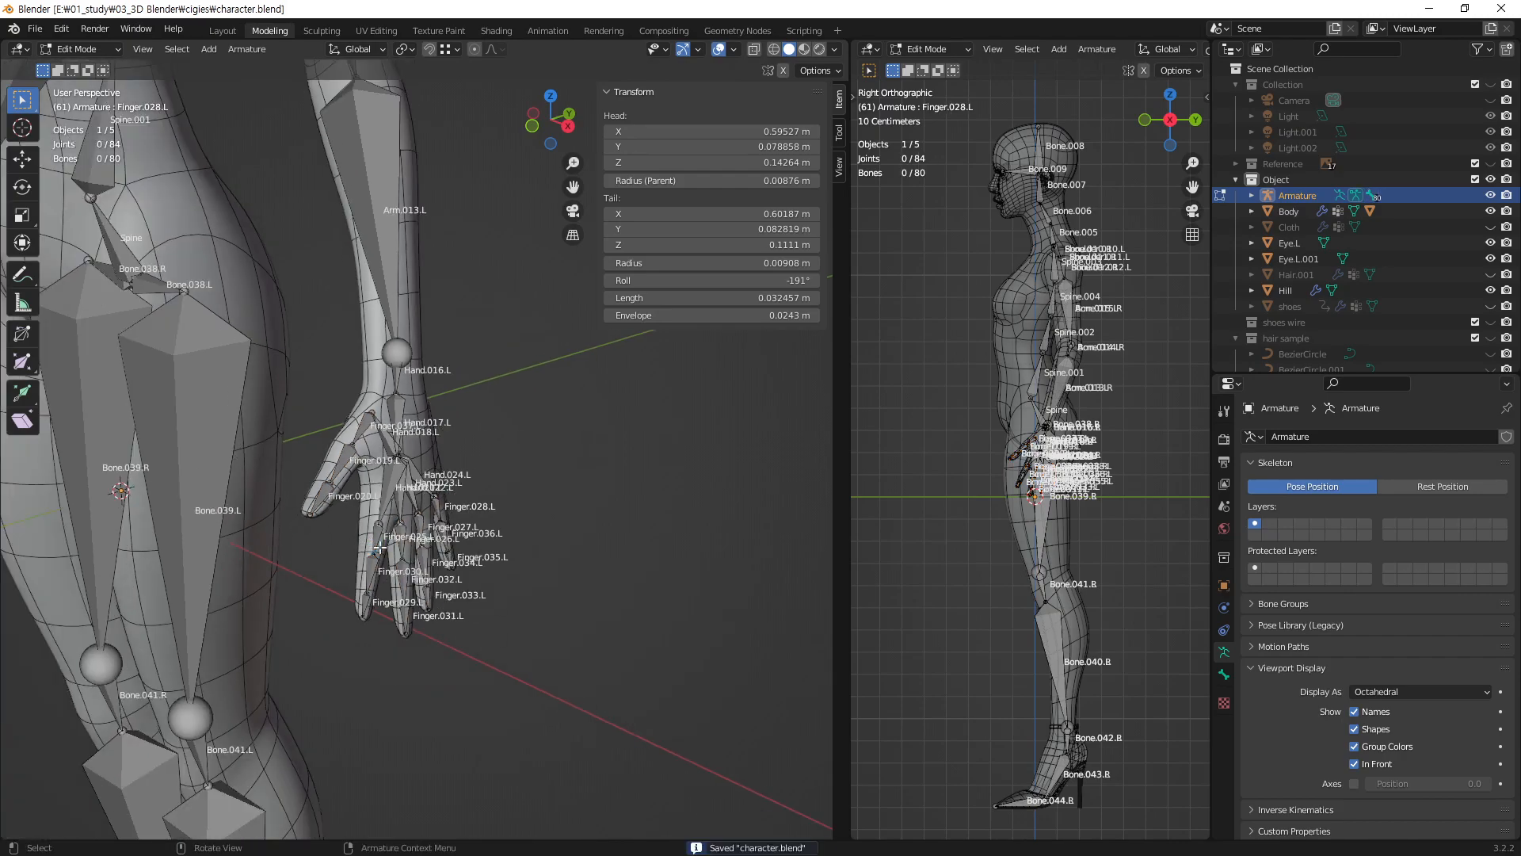
# - Batch rename the left hip and shin bones, replacing "Bone" with "Leg"
pyautogui.moveTo(364, 563); pyautogui.dragTo(441, 544, button='middle')
pyautogui.scroll(-3, 442, 543)
pyautogui.keyDown('shift'); pyautogui.moveTo(273, 479); pyautogui.dragTo(405, 296, button='middle'); pyautogui.keyUp('shift')
pyautogui.click(378, 185)
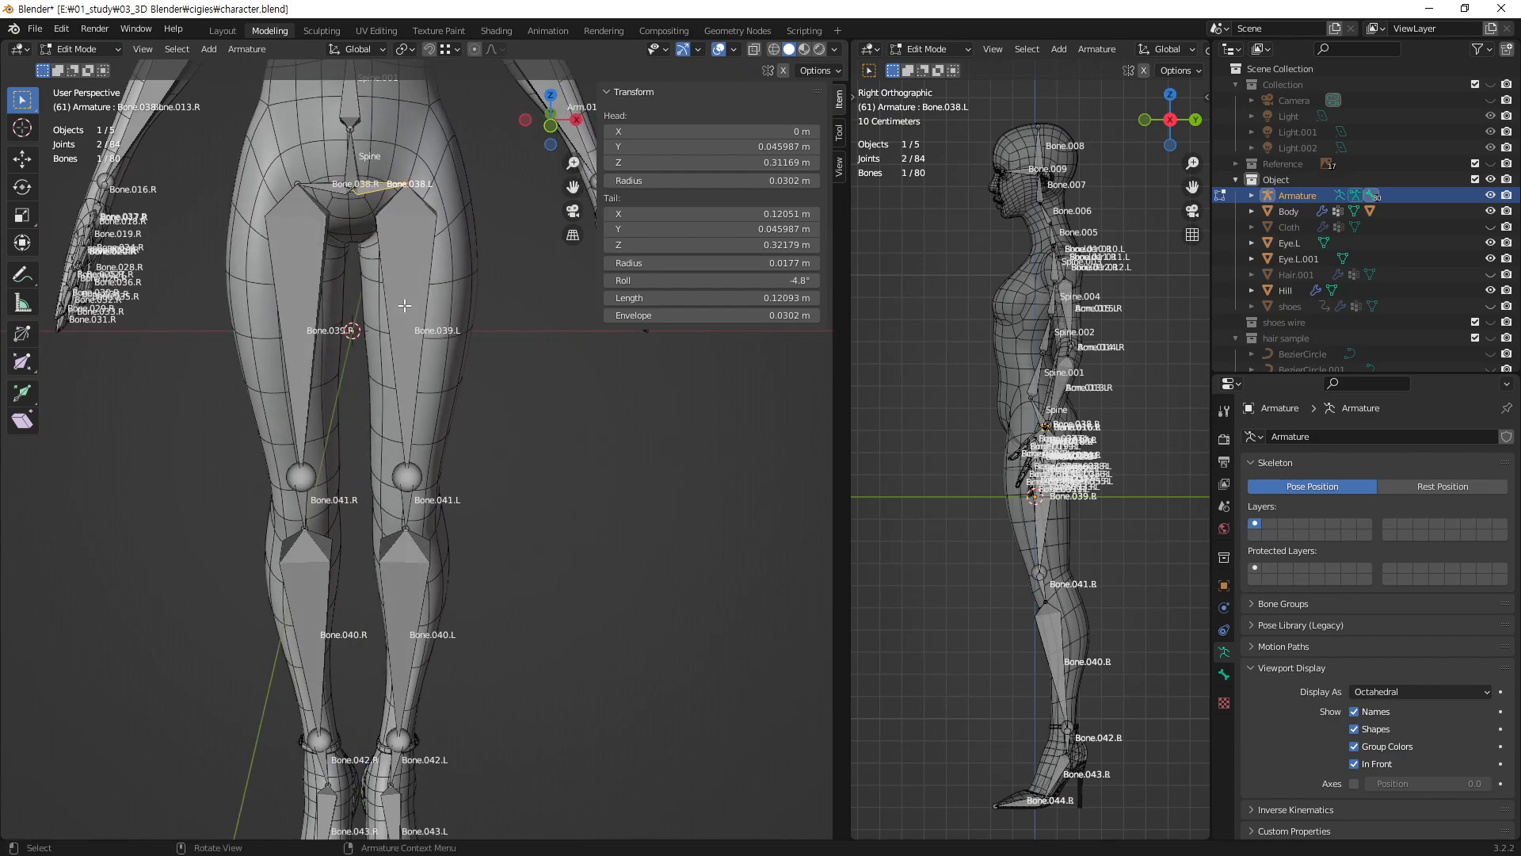
pyautogui.keyDown('shift'); pyautogui.moveTo(426, 685); pyautogui.dragTo(439, 401, button='middle'); pyautogui.keyUp('shift')
pyautogui.keyDown('shift'); pyautogui.click(416, 416); pyautogui.keyUp('shift')
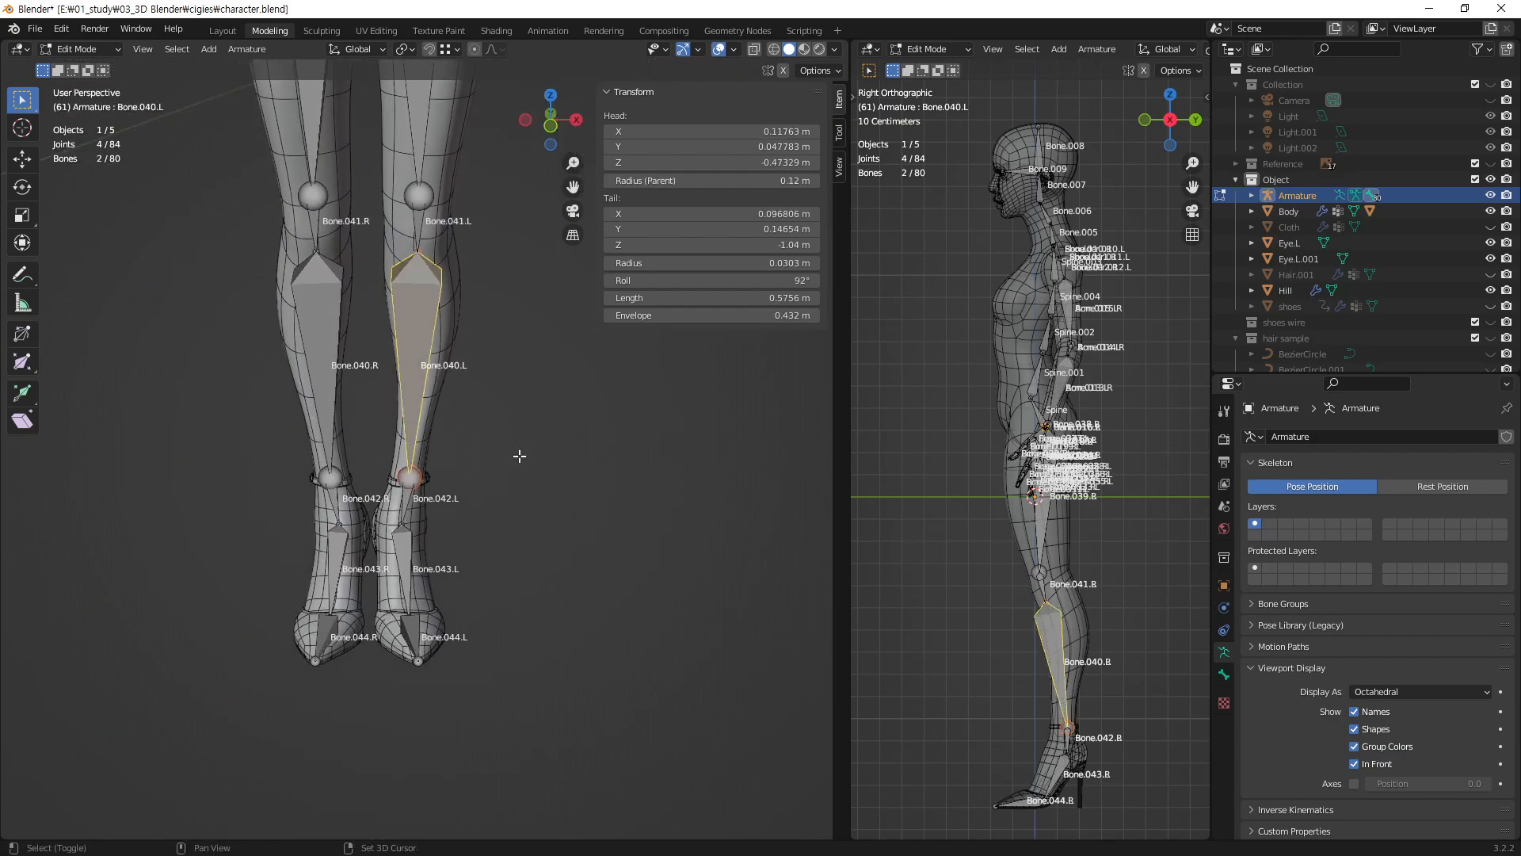
pyautogui.hotkey('ctrl', 'F2')
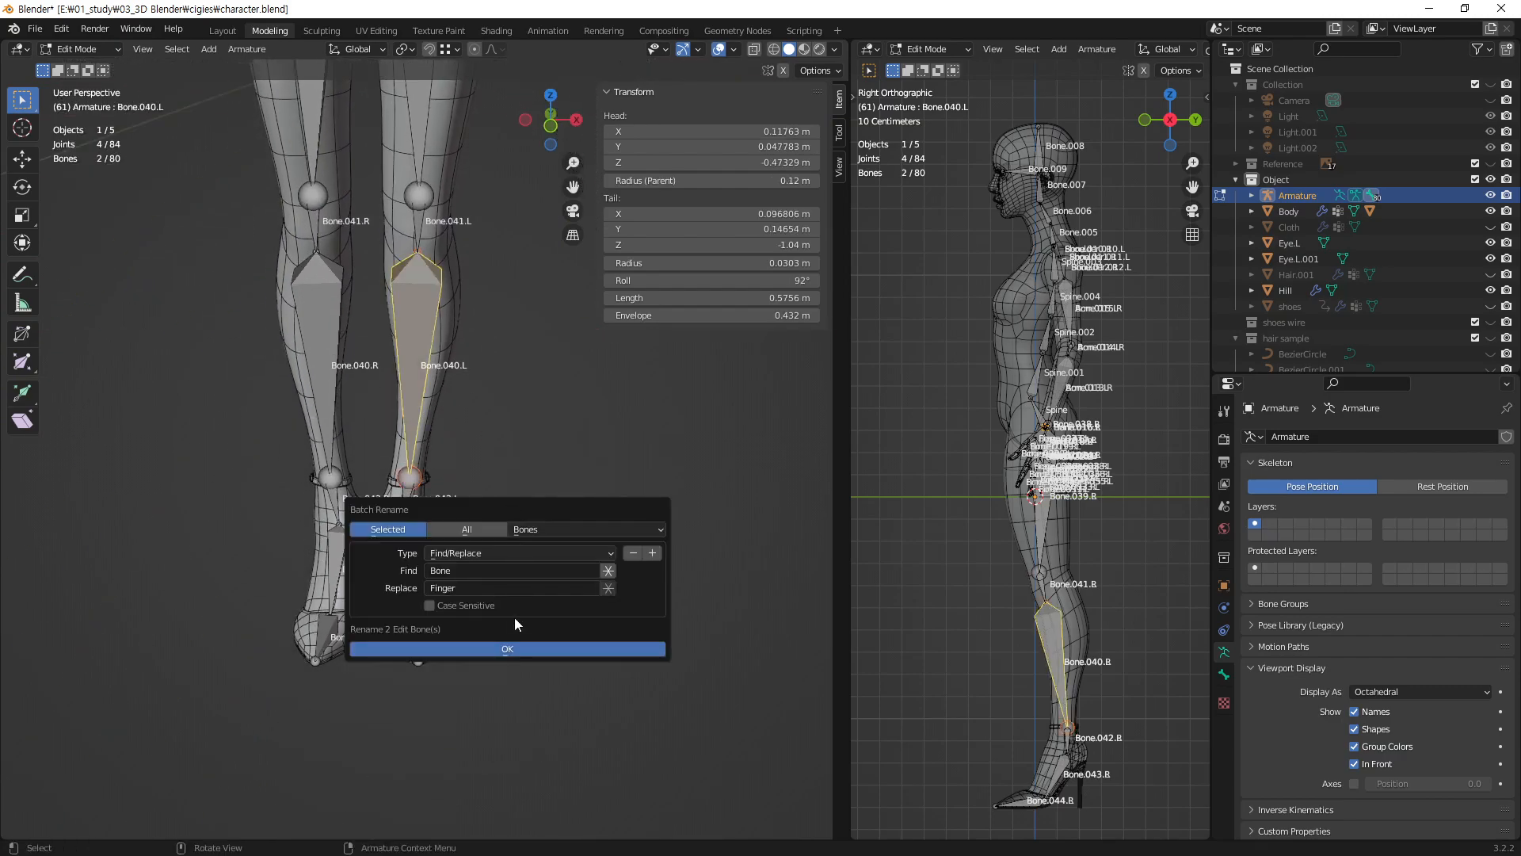
pyautogui.click(509, 588)
pyautogui.write('Leg')
pyautogui.click(530, 645)
pyautogui.click(408, 495)
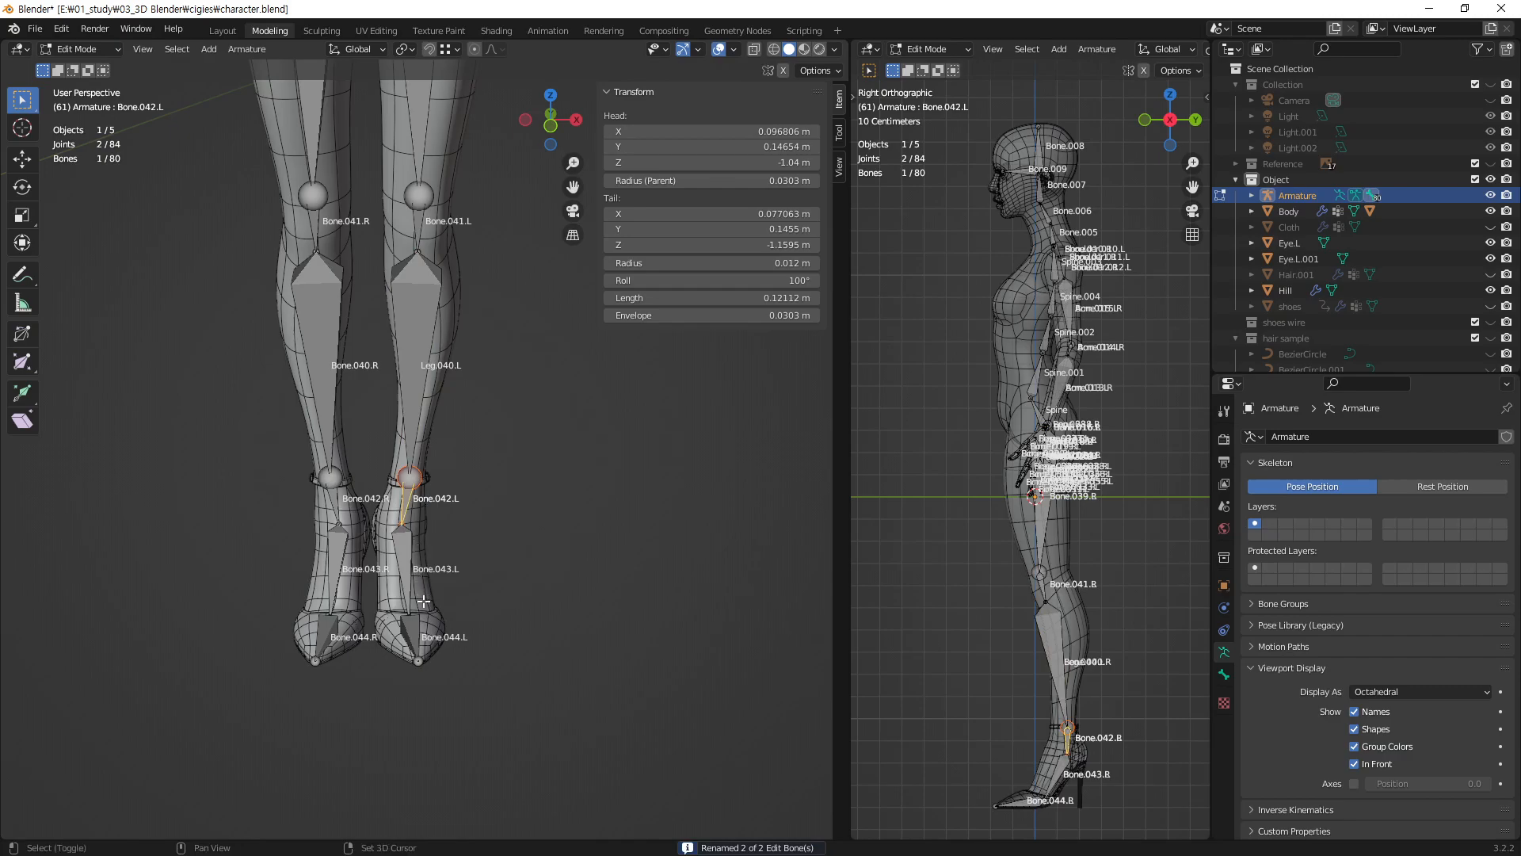
pyautogui.keyDown('shift'); pyautogui.click(413, 629); pyautogui.keyUp('shift')
pyautogui.click(581, 568)
pyautogui.click(406, 496)
pyautogui.keyDown('shift'); pyautogui.click(407, 546); pyautogui.keyUp('shift')
pyautogui.click(416, 630)
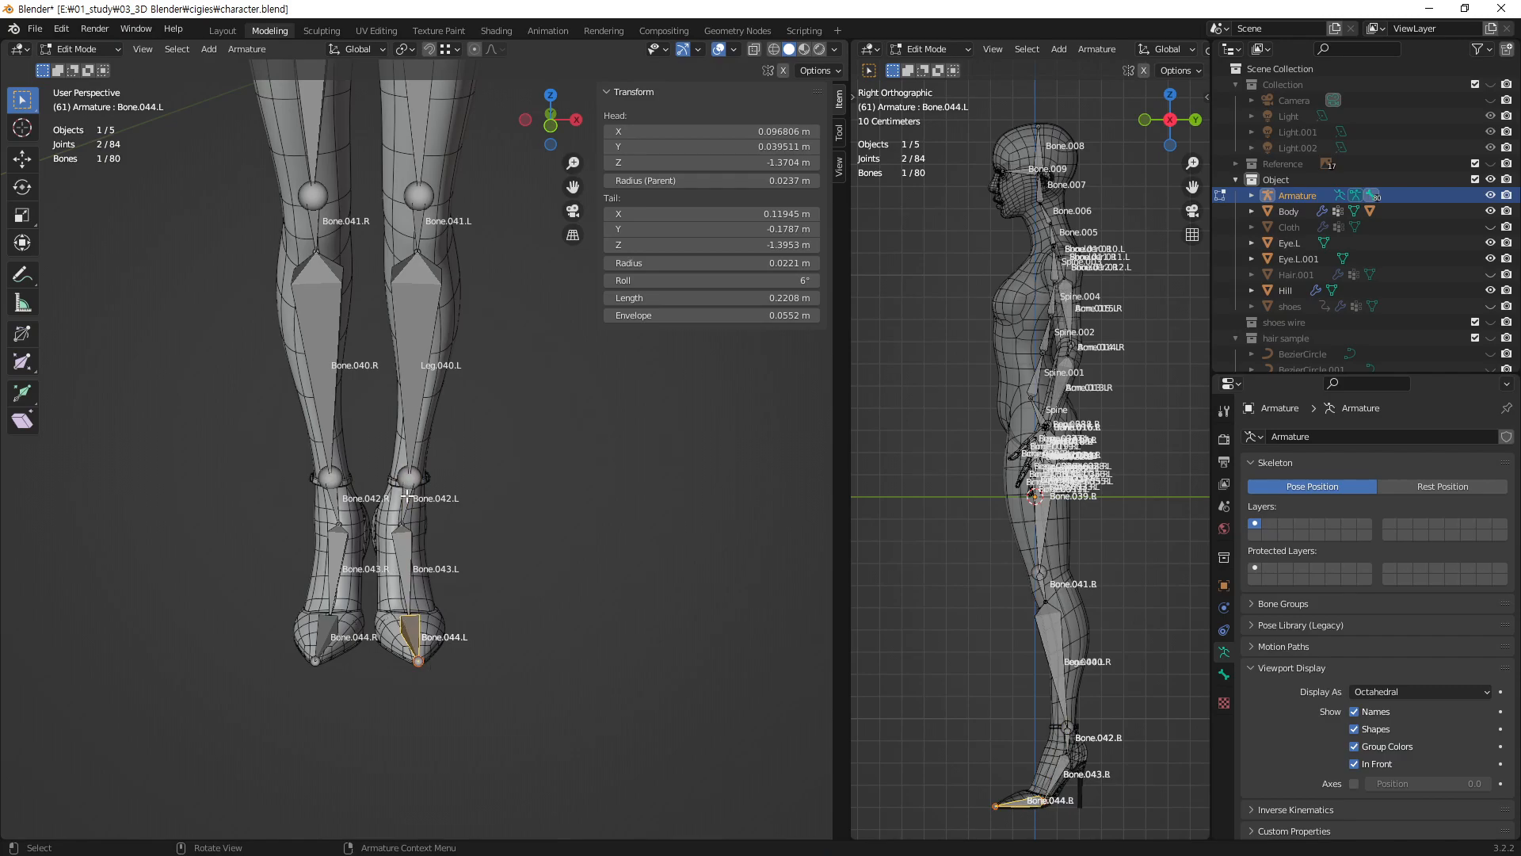
# - Batch rename the left ankle bone and the foot bone below it, replacing "Bone" with "Foot"
pyautogui.scroll(5, 407, 497)
pyautogui.keyDown('shift'); pyautogui.moveTo(489, 648); pyautogui.dragTo(508, 511, button='middle'); pyautogui.keyUp('shift')
pyautogui.click(462, 414)
pyautogui.keyDown('ctrl'); pyautogui.click(458, 507); pyautogui.keyUp('ctrl')
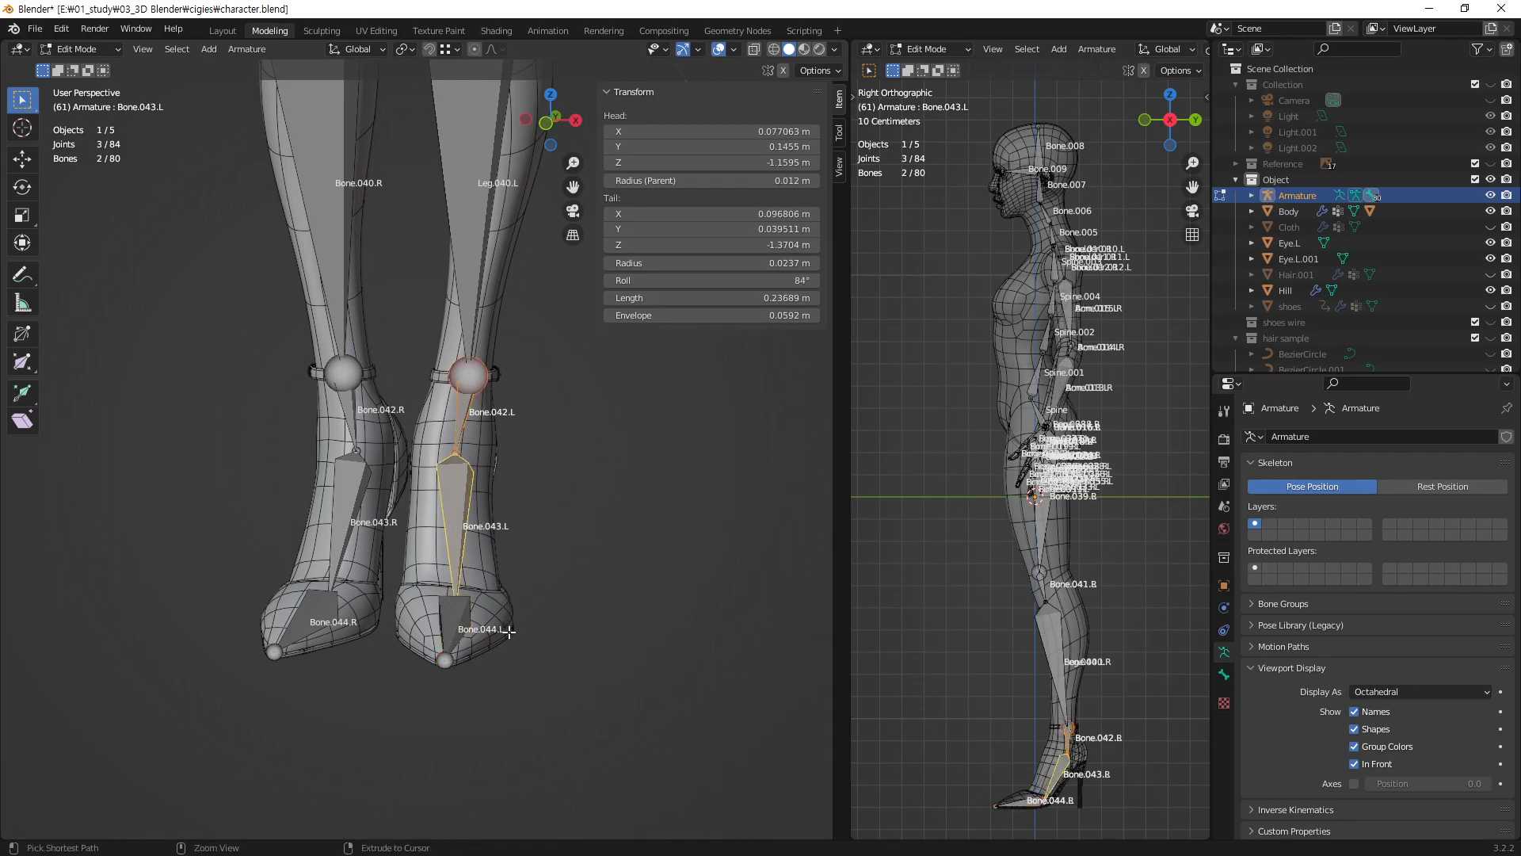
pyautogui.hotkey('ctrl', 'F2')
pyautogui.click(491, 717)
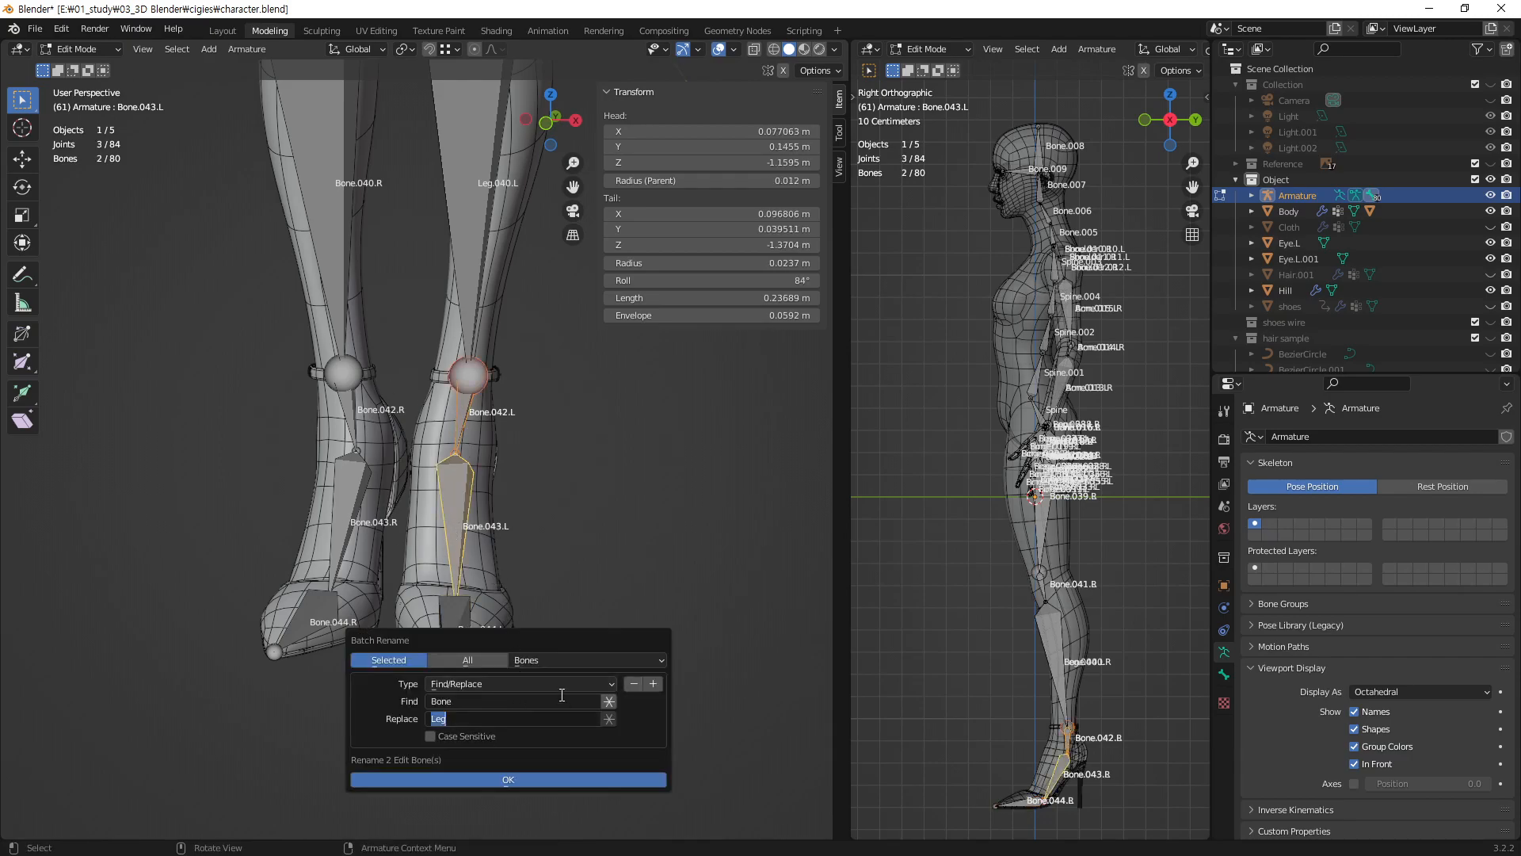
pyautogui.write('Foot')
pyautogui.press('Return')
# - Rename the left toe bone through Batch Rename, replacing "Bone" with "Toe"
pyautogui.click(449, 606)
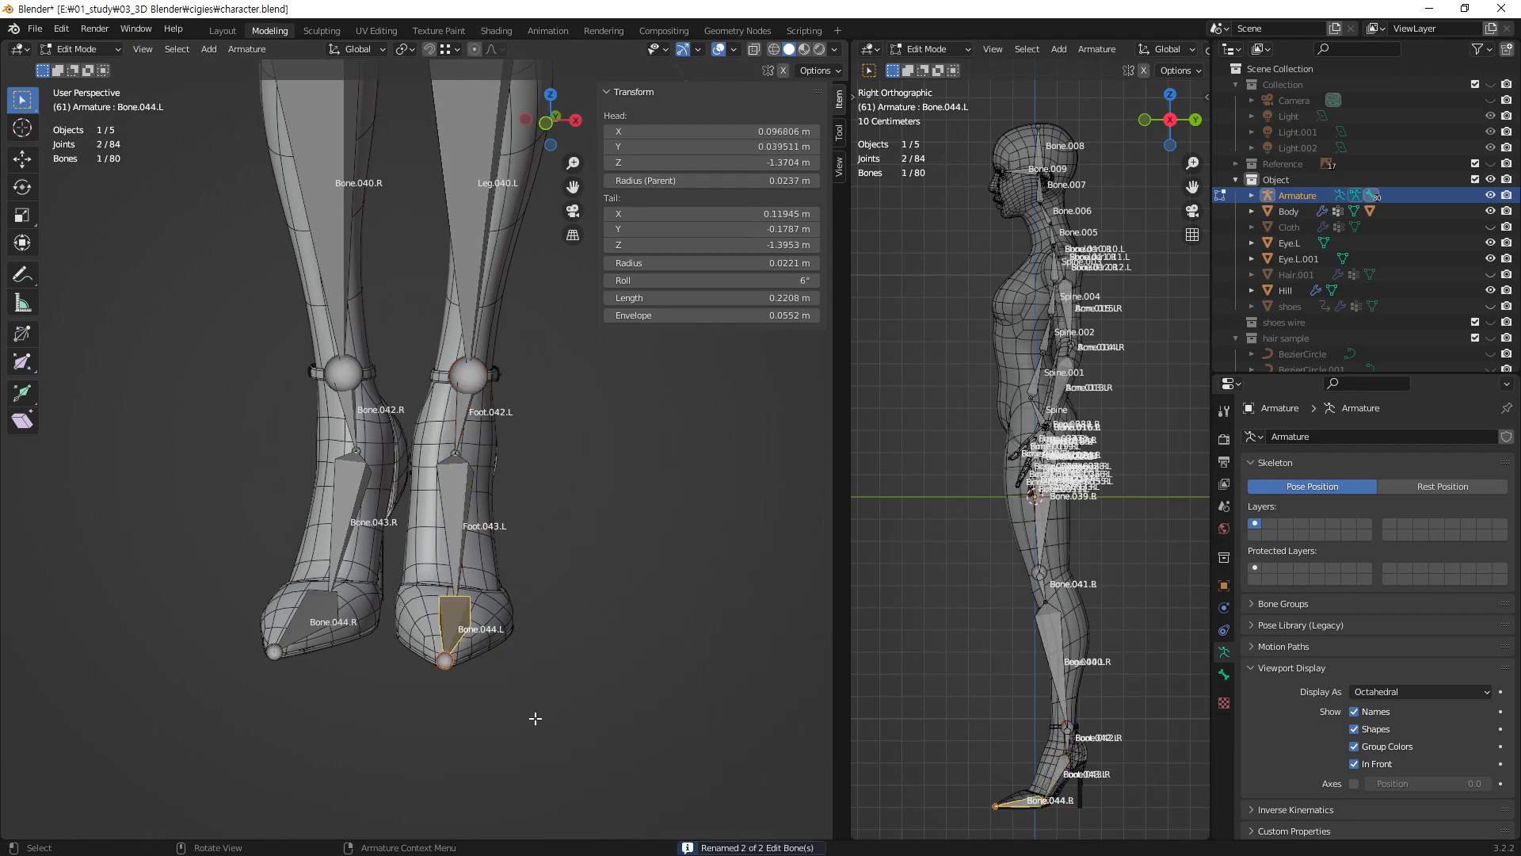
pyautogui.hotkey('ctrl', 'F2')
pyautogui.click(539, 775)
pyautogui.press('BackSpace')
pyautogui.write('Toe')
pyautogui.press('Return')
pyautogui.press('Return')
pyautogui.moveTo(456, 557); pyautogui.dragTo(565, 563, button='middle')
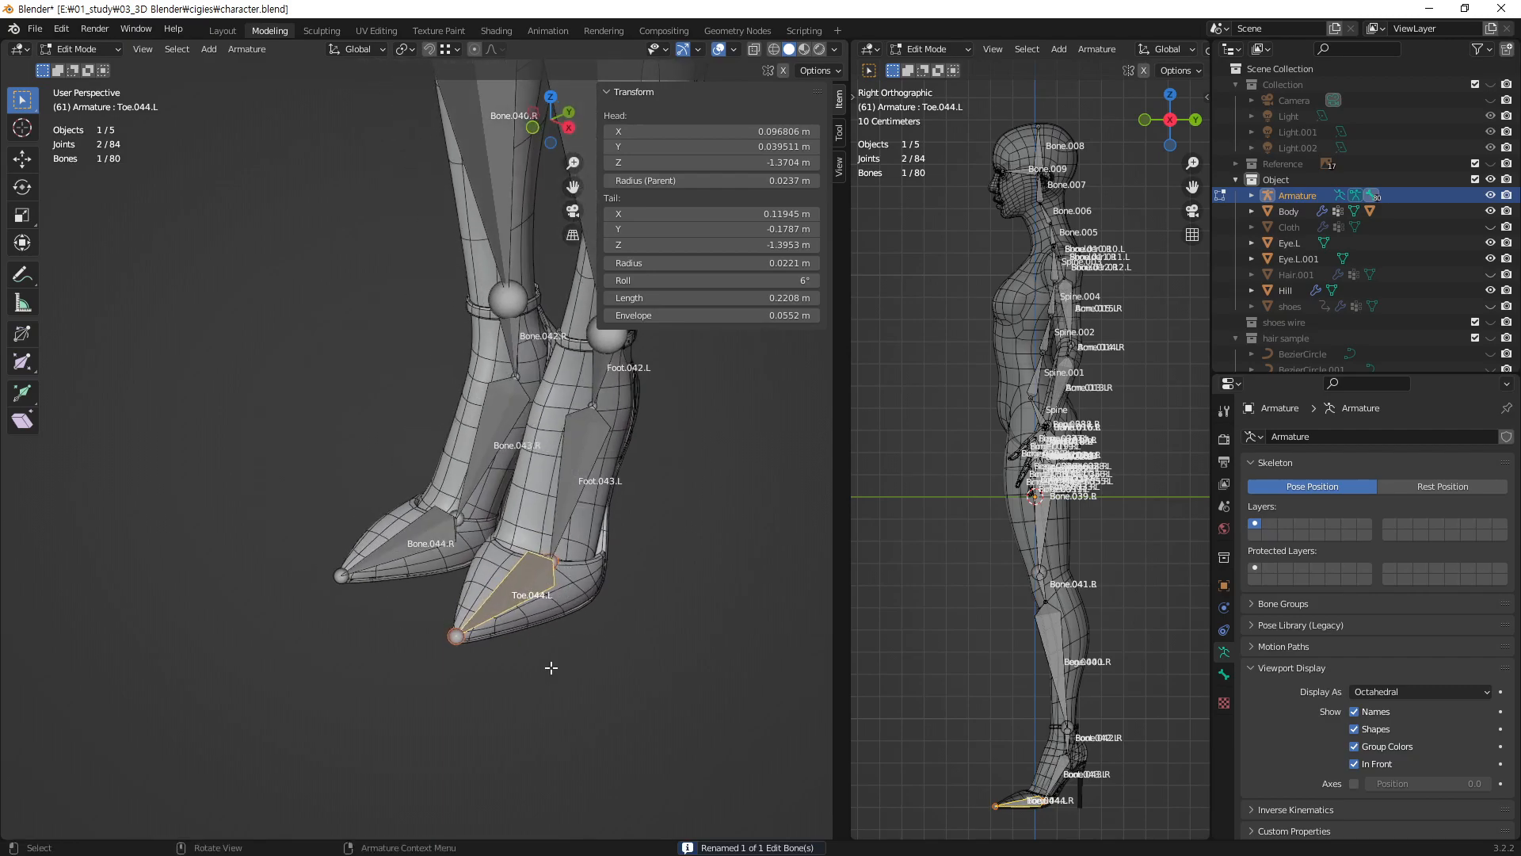
pyautogui.hotkey('ctrl', '1')
pyautogui.click(515, 663)
pyautogui.moveTo(585, 555)
pyautogui.mouseDown()
pyautogui.moveTo(494, 562)
pyautogui.moveTo(597, 498)
pyautogui.moveTo(587, 556)
pyautogui.mouseUp()
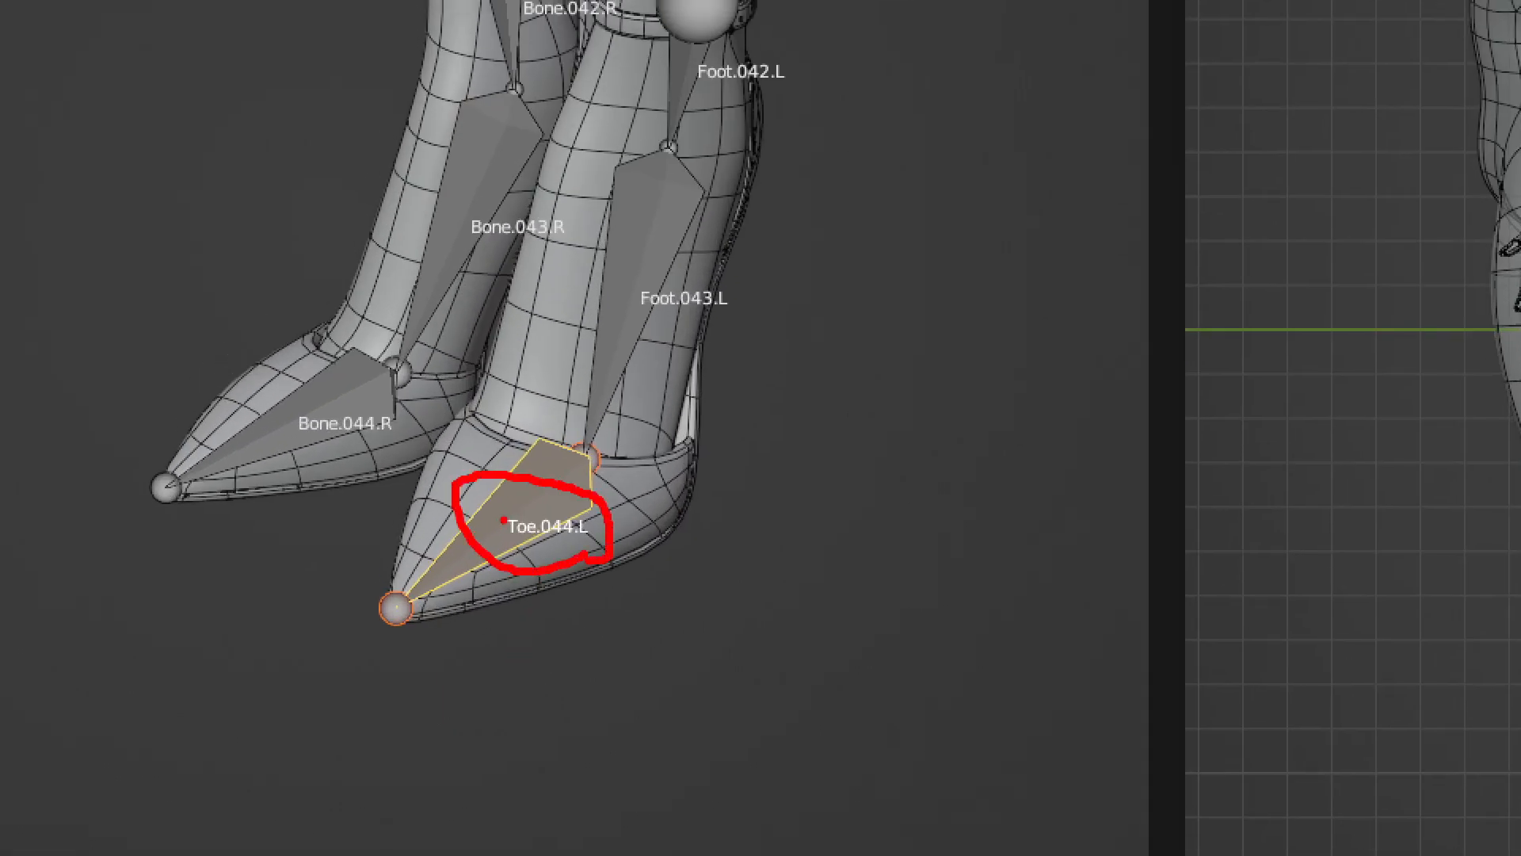
pyautogui.press('Escape')
# - Batch rename the left thigh and knee bones, replacing "Bone" with "Leg"
pyautogui.scroll(-3, 533, 526)
pyautogui.keyDown('shift'); pyautogui.moveTo(497, 353); pyautogui.dragTo(467, 504, button='middle'); pyautogui.keyUp('shift')
pyautogui.moveTo(468, 505)
pyautogui.mouseDown(button='middle')
pyautogui.moveTo(432, 439)
pyautogui.moveTo(469, 378)
pyautogui.mouseUp(button='middle')
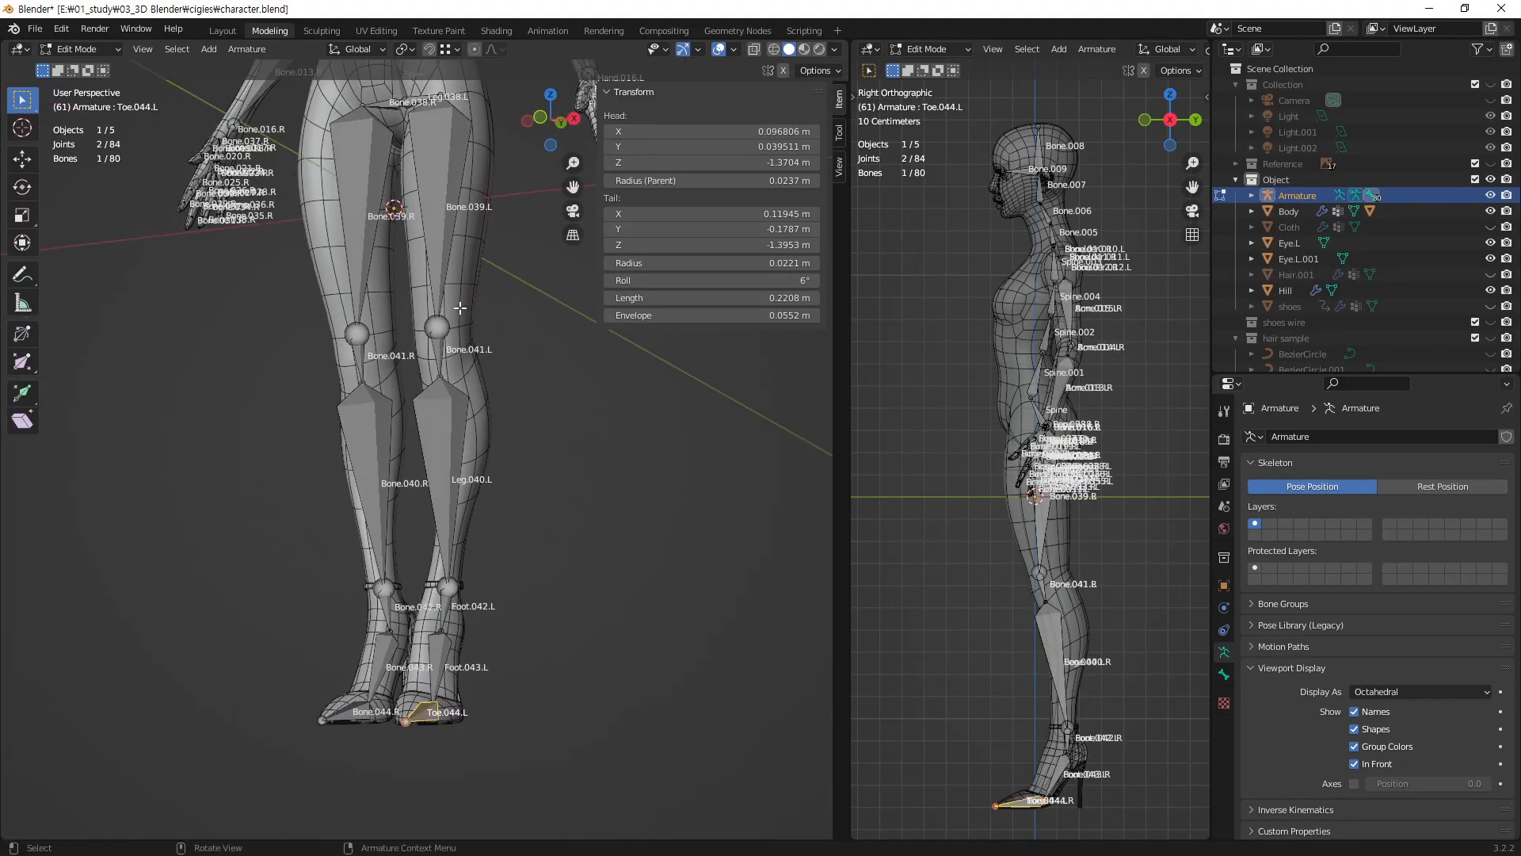
pyautogui.moveTo(441, 291); pyautogui.dragTo(478, 205, button='middle')
pyautogui.click(445, 151)
pyautogui.moveTo(446, 151); pyautogui.dragTo(425, 347, button='middle')
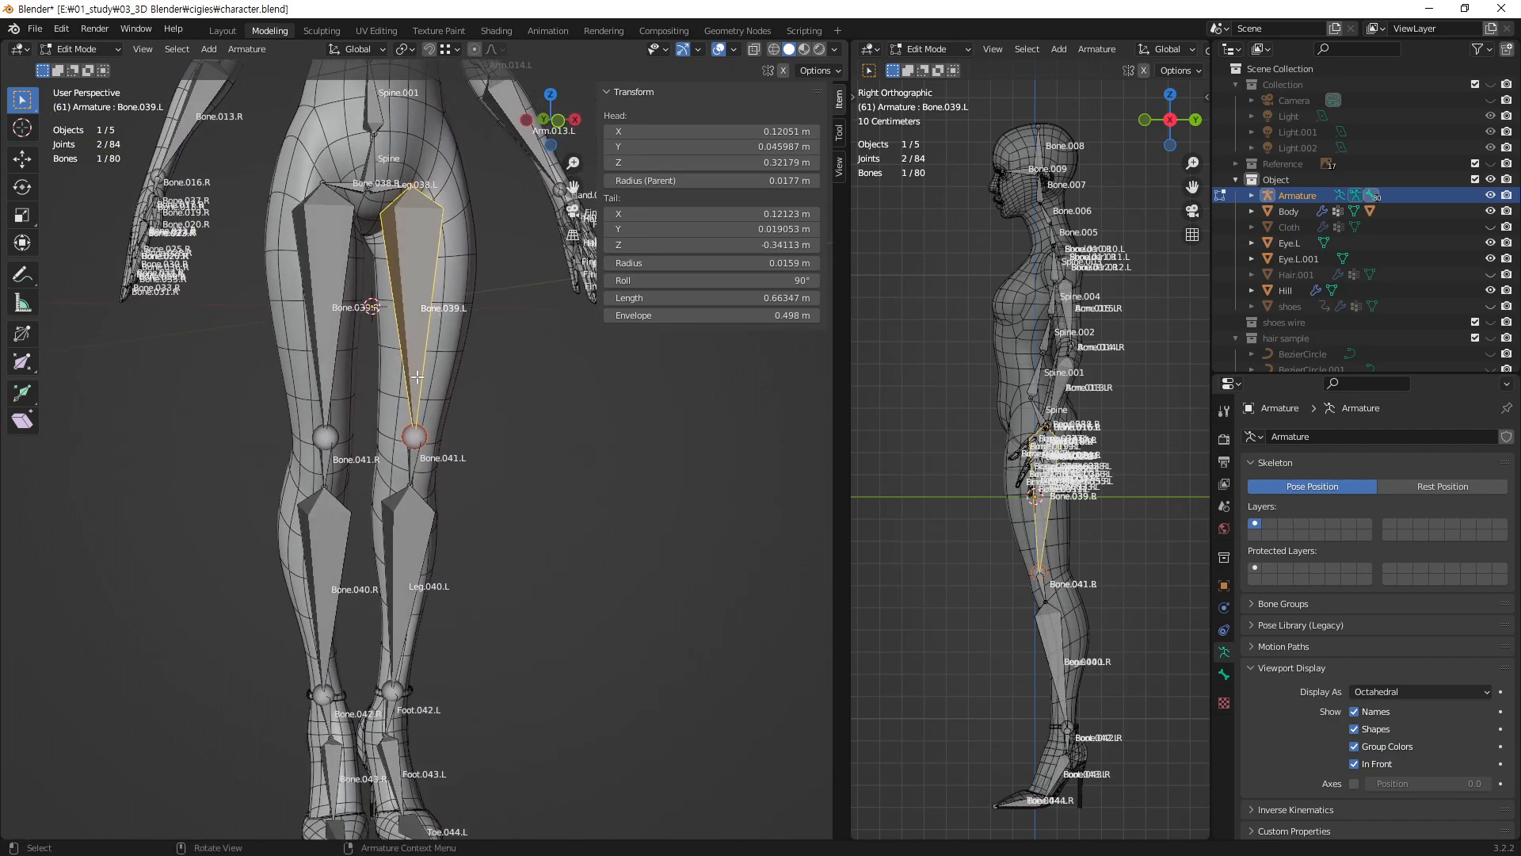
pyautogui.keyDown('shift'); pyautogui.click(415, 480); pyautogui.keyUp('shift')
pyautogui.moveTo(415, 480); pyautogui.dragTo(425, 376, button='middle')
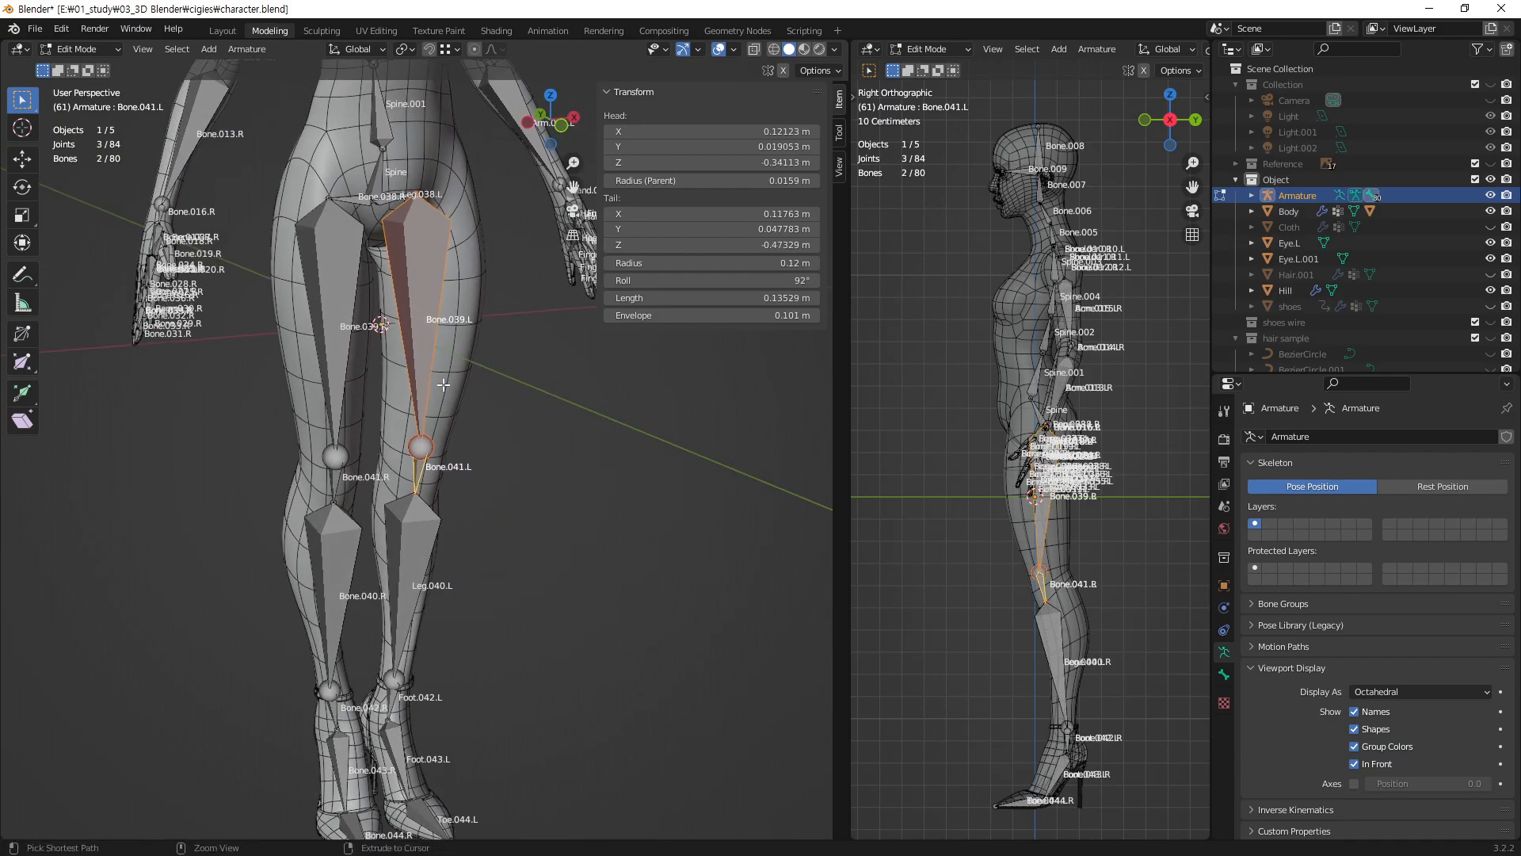
pyautogui.hotkey('ctrl', 'F2')
pyautogui.click(418, 470)
pyautogui.write('Leg')
pyautogui.click(453, 529)
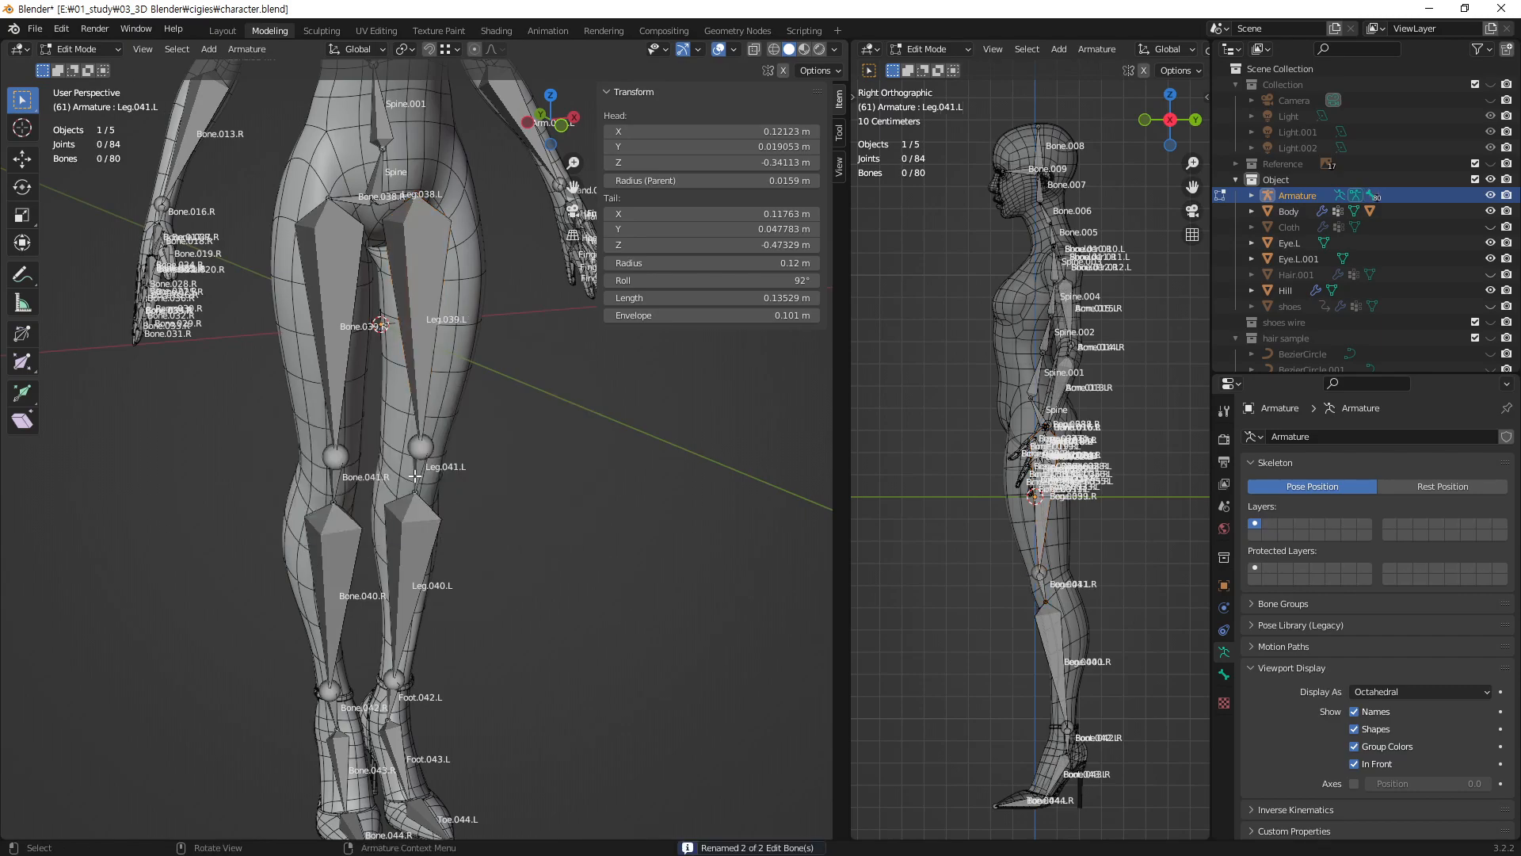
# - Delete the whole chain of right leg bones from the hip down to the toe
pyautogui.scroll(-4, 415, 476)
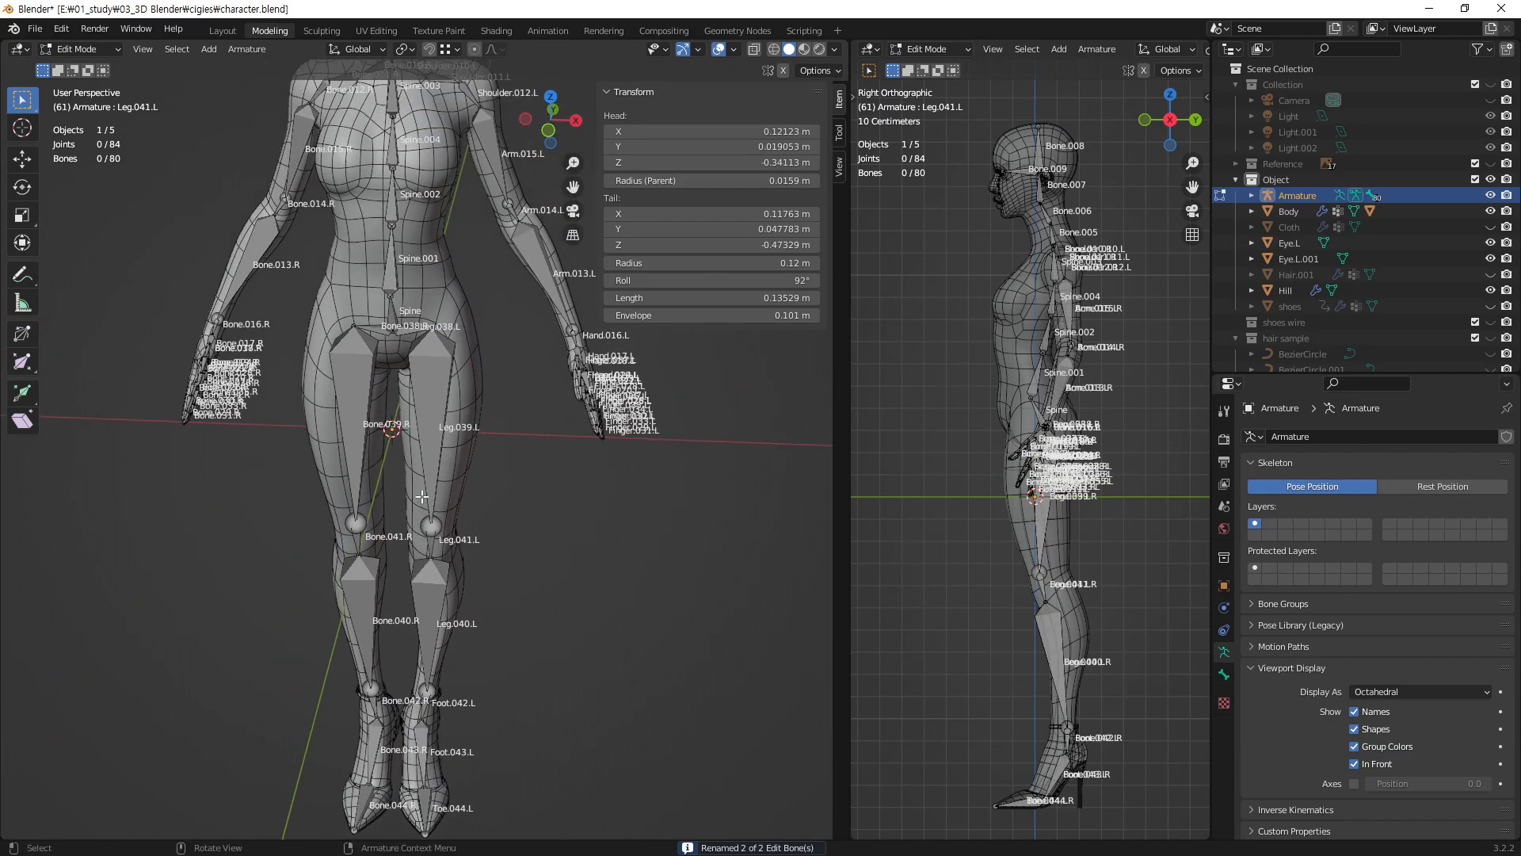
pyautogui.scroll(2, 386, 384)
pyautogui.click(351, 272)
pyautogui.scroll(-5, 383, 405)
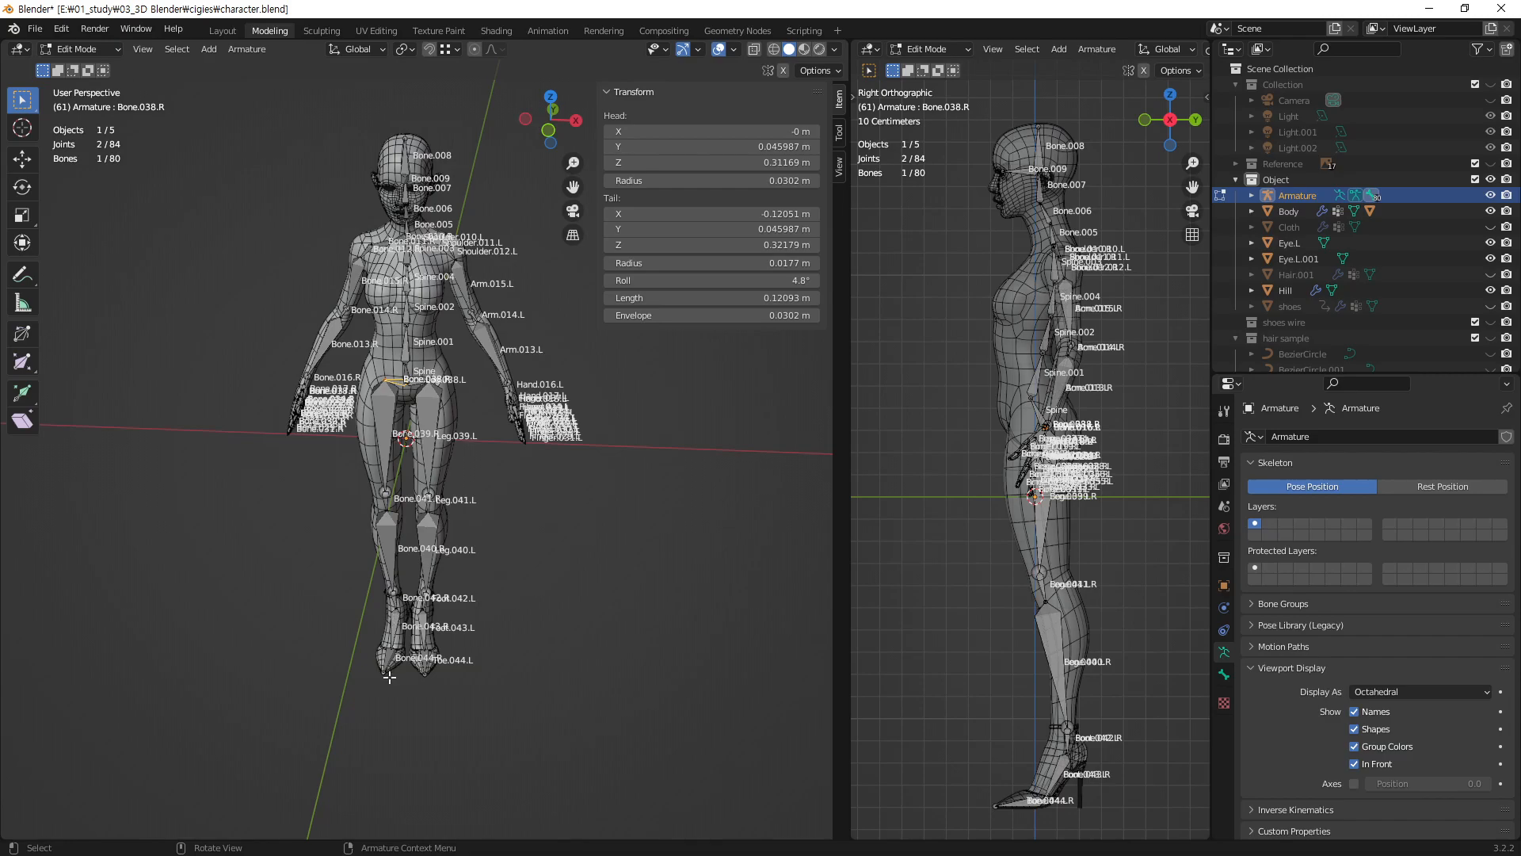
pyautogui.keyDown('ctrl'); pyautogui.click(388, 656); pyautogui.keyUp('ctrl')
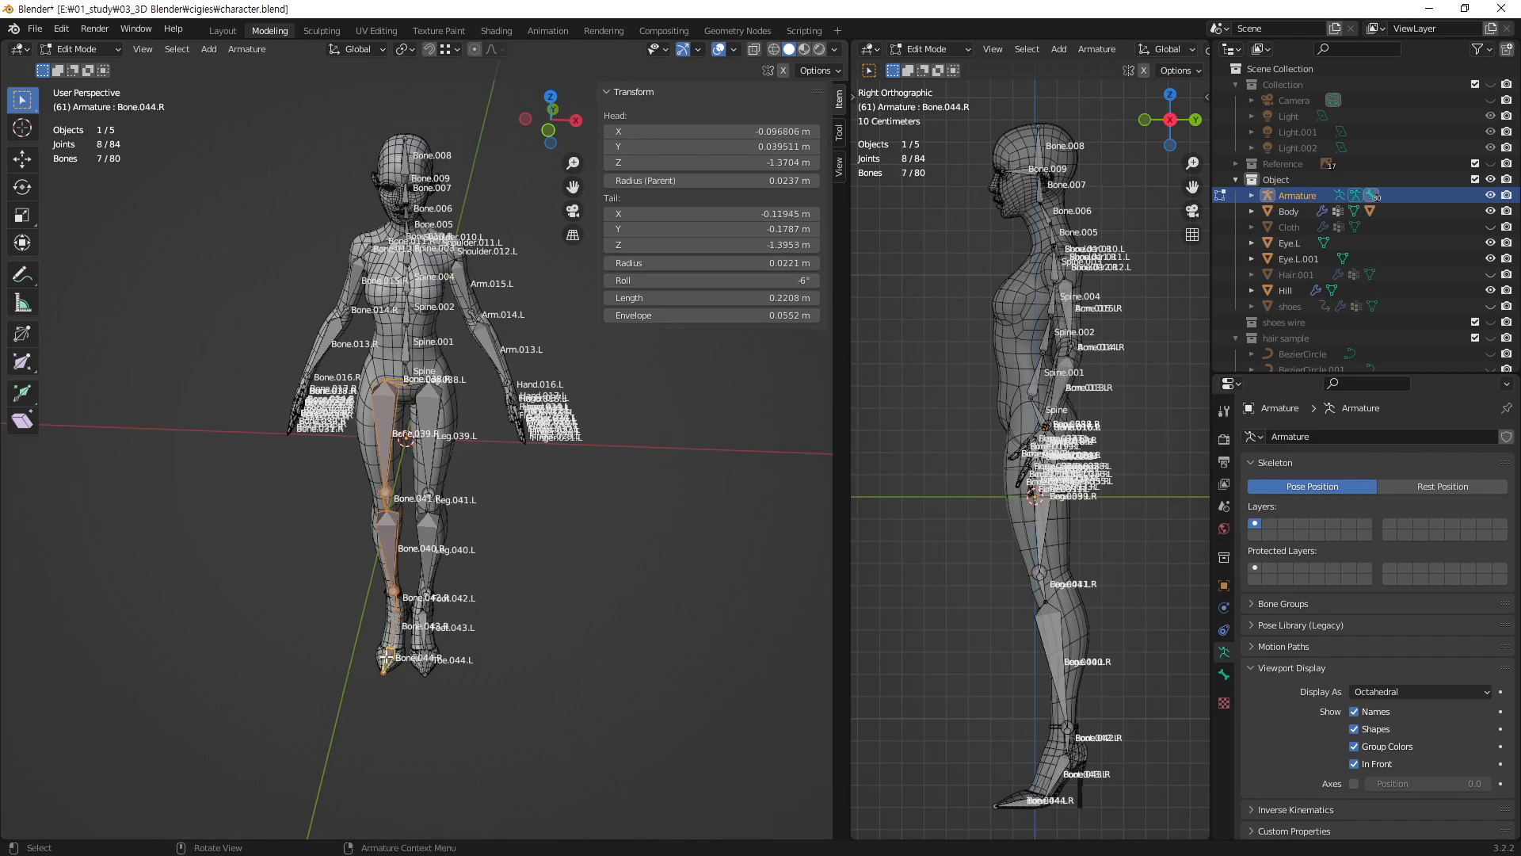
pyautogui.press('x')
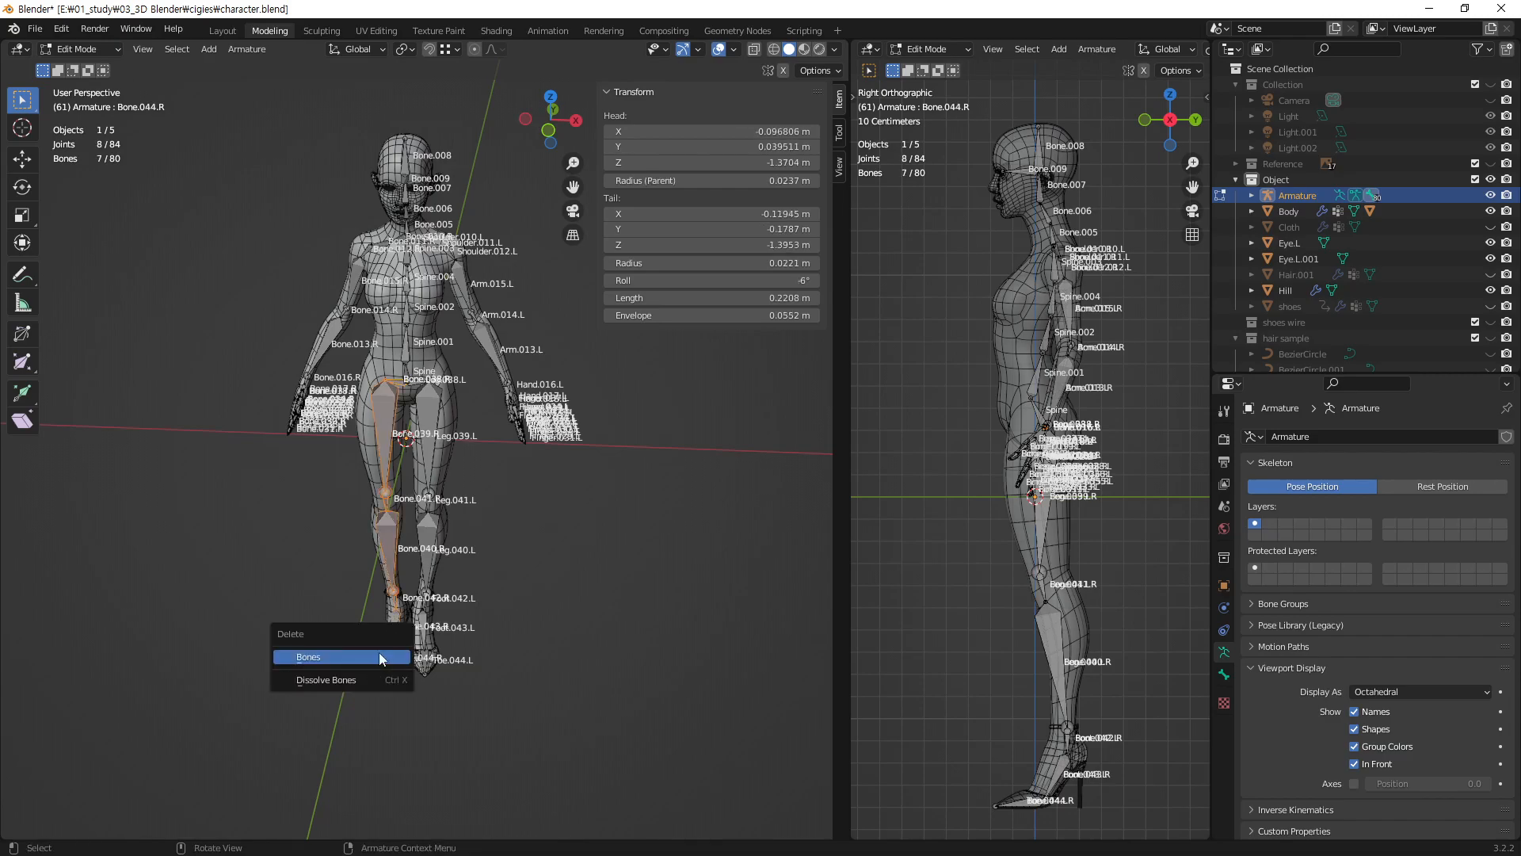
pyautogui.click(379, 656)
# - Delete all the bones of the right hand and fingers
pyautogui.scroll(3, 267, 328)
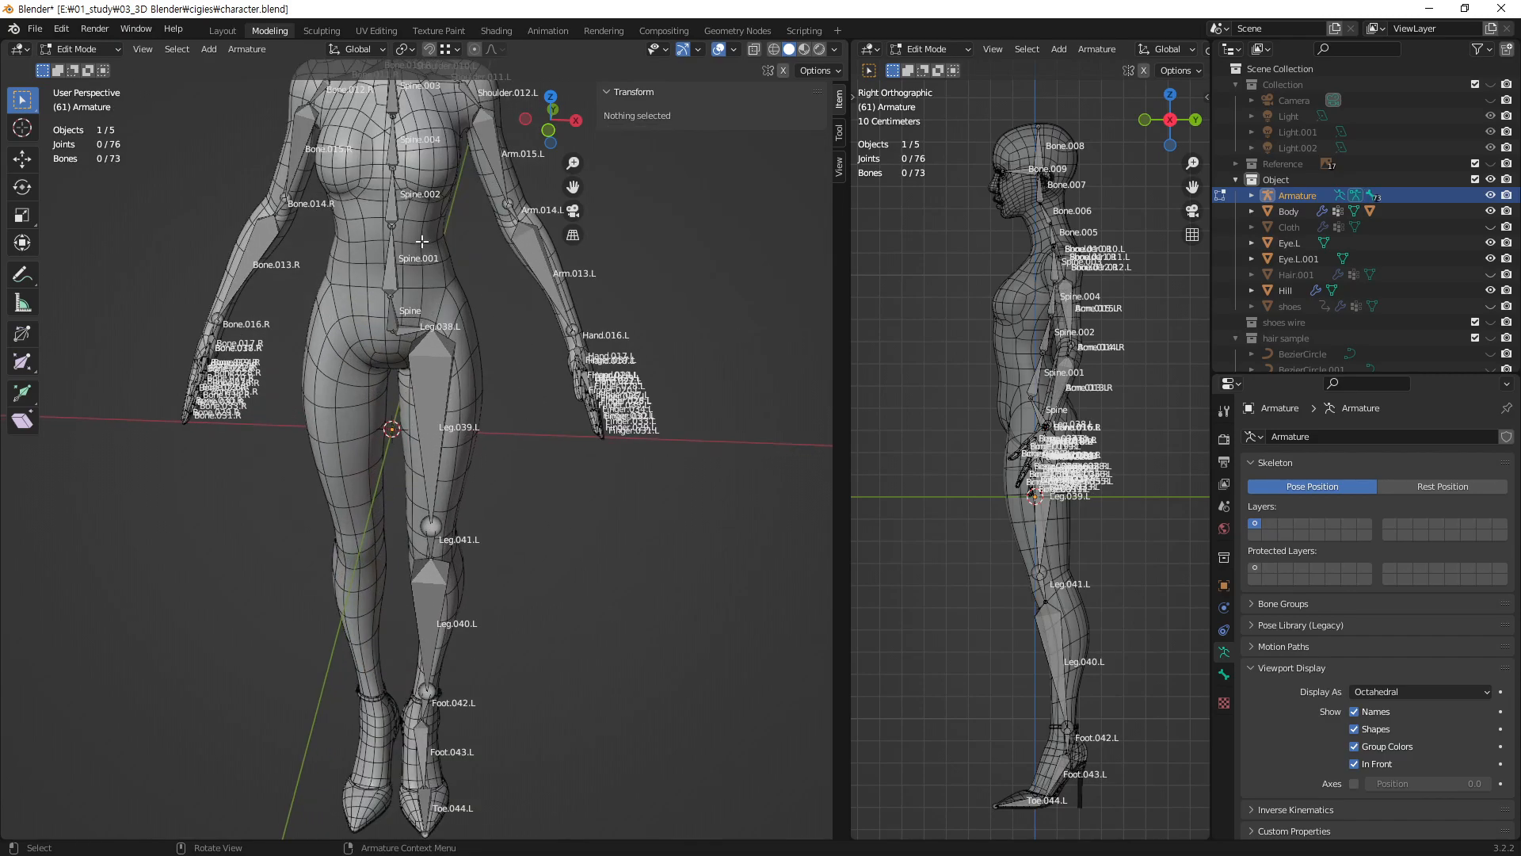
pyautogui.scroll(1, 268, 328)
pyautogui.moveTo(212, 328); pyautogui.dragTo(287, 517)
pyautogui.press('x')
pyautogui.click(281, 515)
# - Delete the whole chain of right shoulder and arm bones from the neck base down to the wrist
pyautogui.keyDown('shift'); pyautogui.moveTo(358, 352); pyautogui.dragTo(394, 572, button='middle'); pyautogui.keyUp('shift')
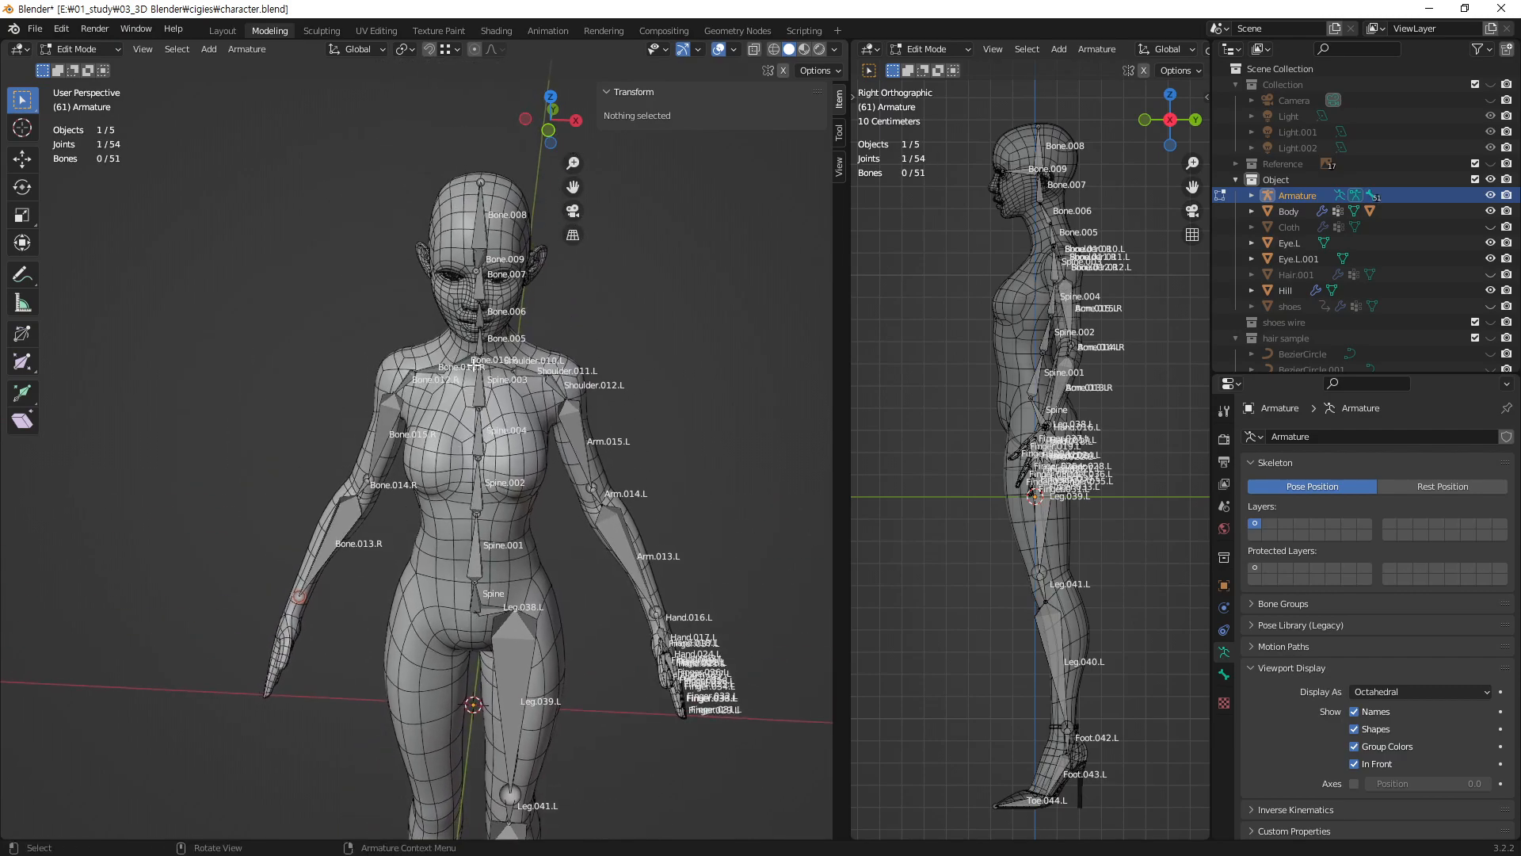
pyautogui.click(465, 361)
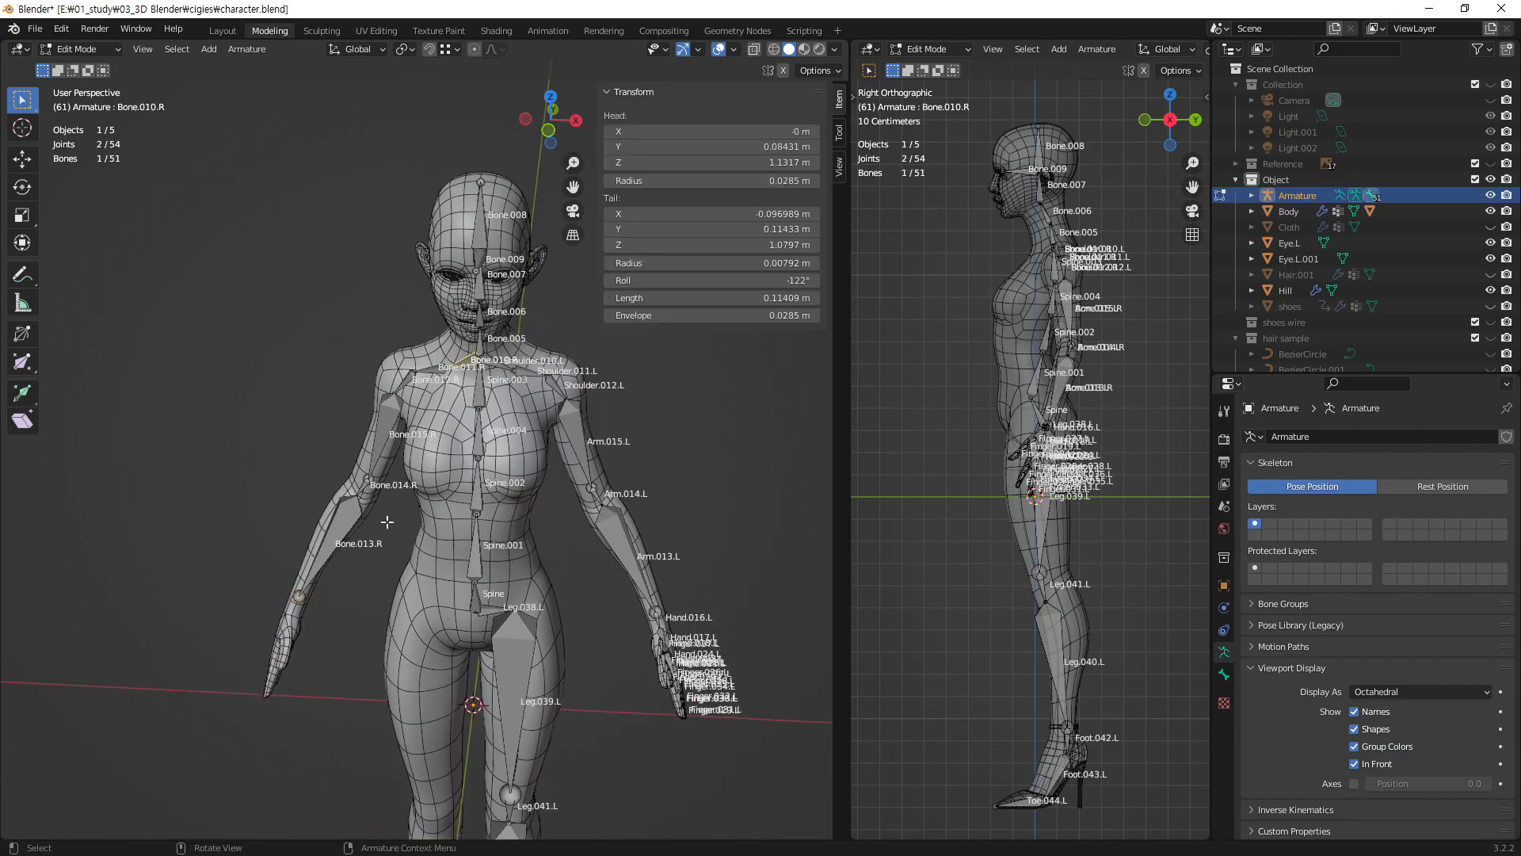
pyautogui.keyDown('shift'); pyautogui.click(308, 577); pyautogui.keyUp('shift')
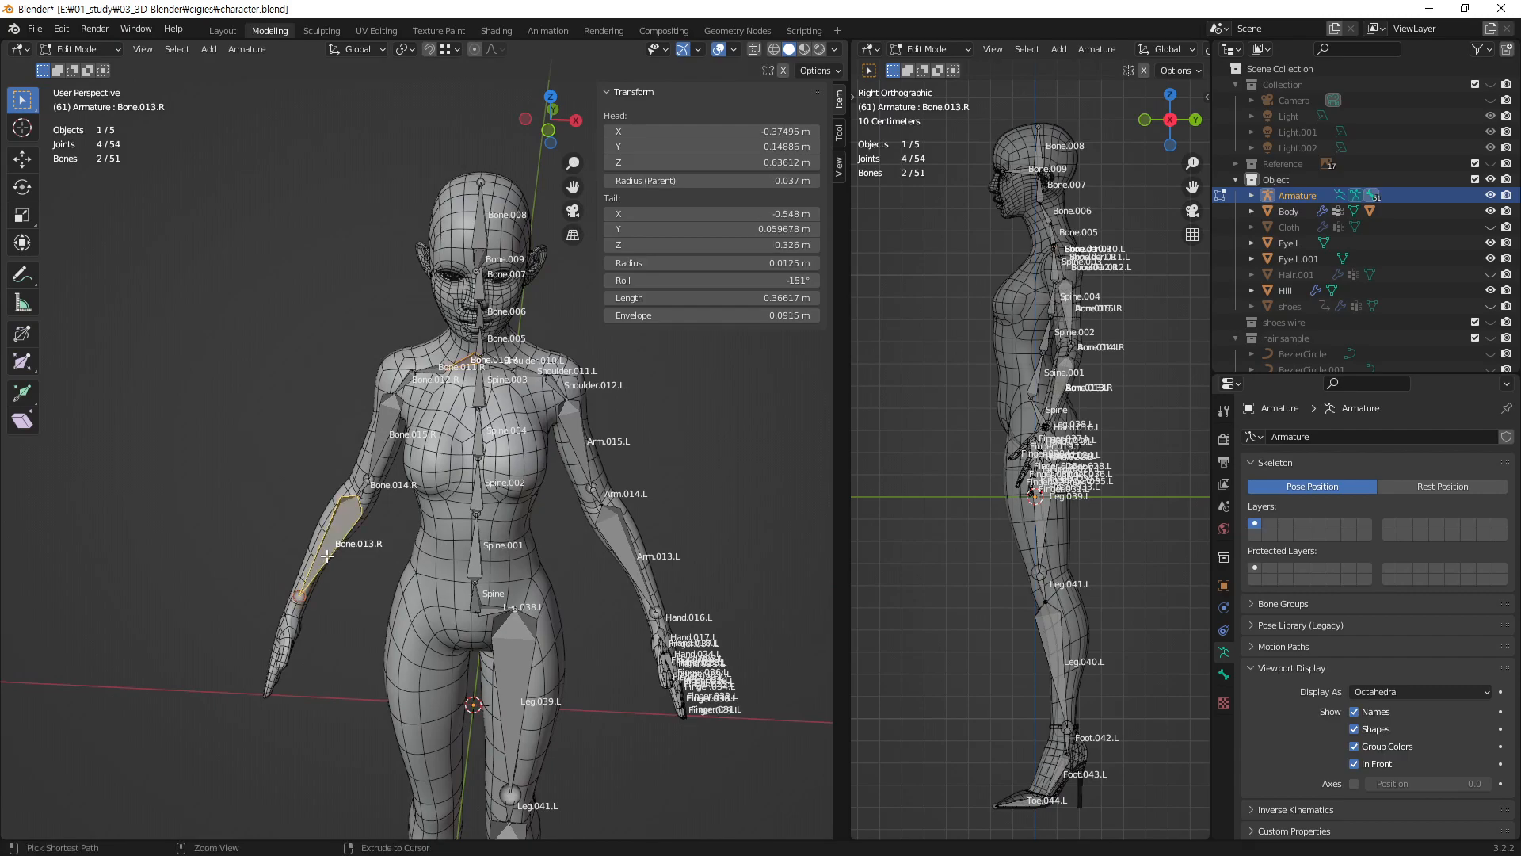
pyautogui.click(468, 358)
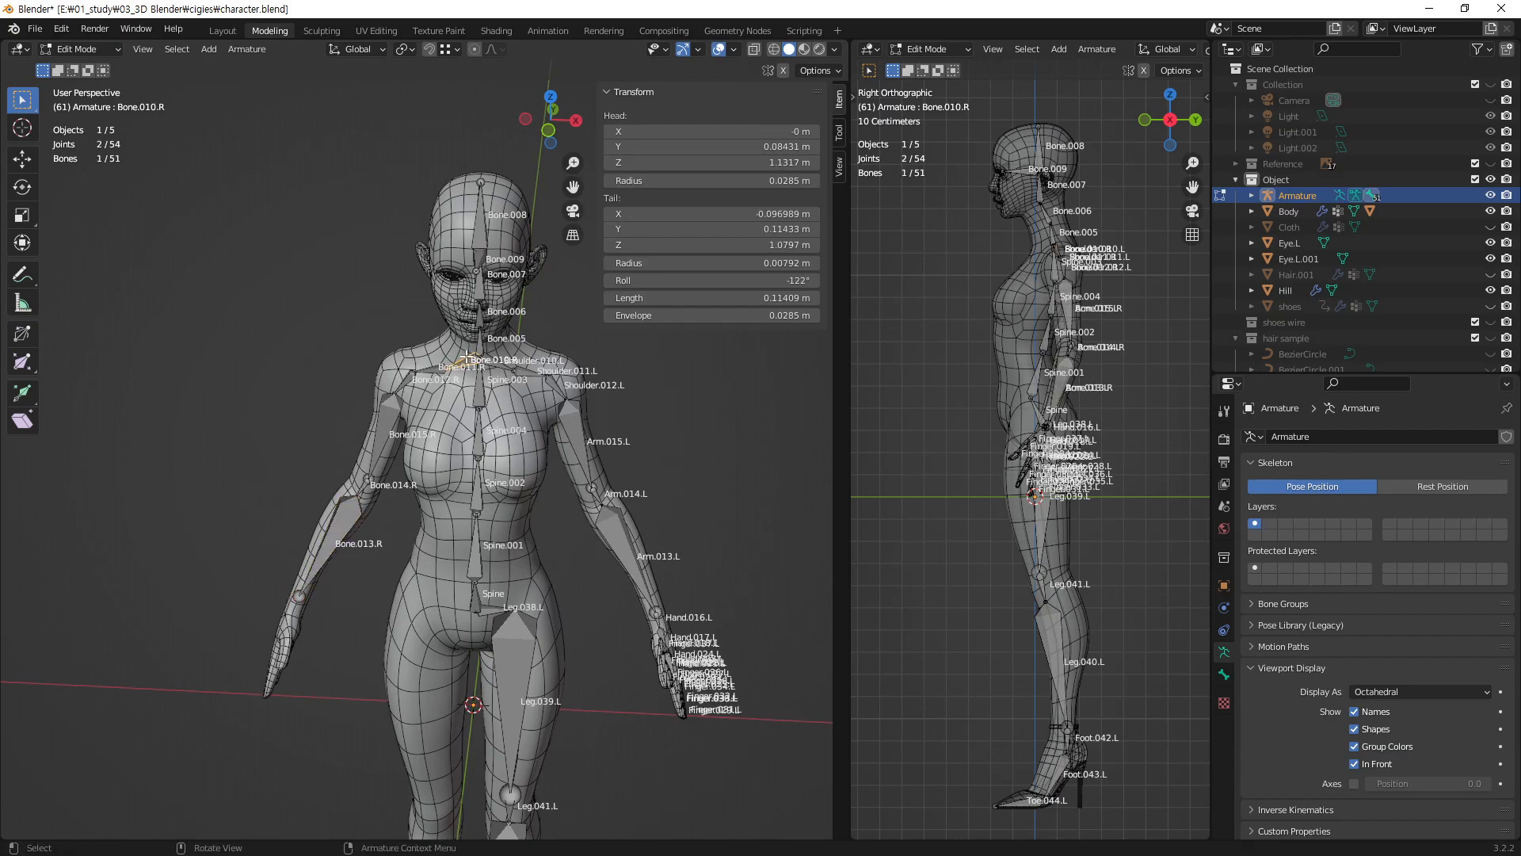
pyautogui.keyDown('ctrl'); pyautogui.click(327, 543); pyautogui.keyUp('ctrl')
pyautogui.press('x')
pyautogui.click(316, 538)
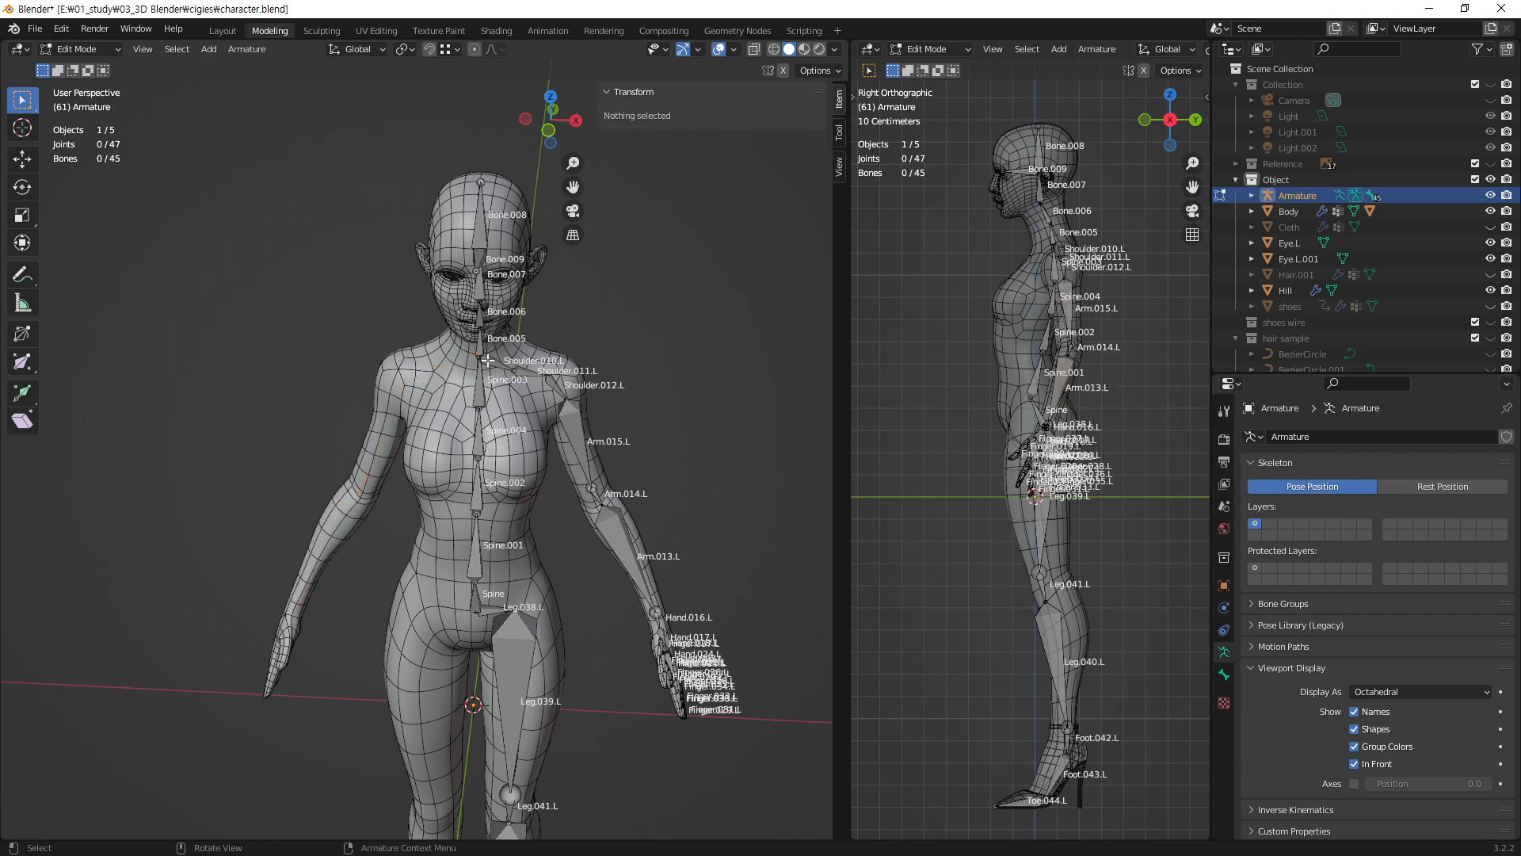
# - Symmetrize all the left-side bones, from shoulder to fingers and from hip to toe, onto the right side
pyautogui.moveTo(801, 591); pyautogui.dragTo(745, 480)
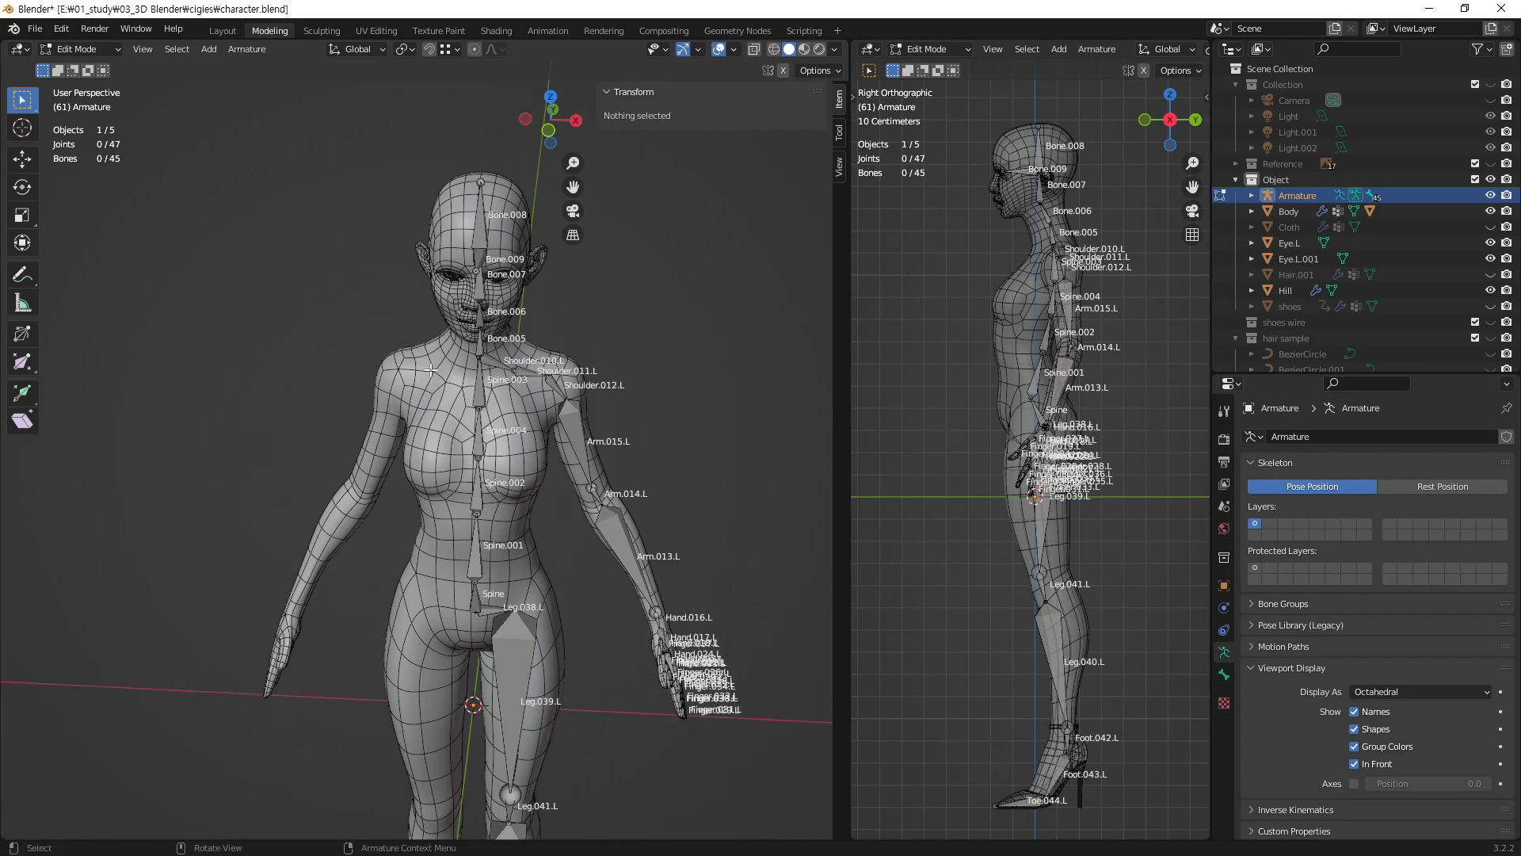
pyautogui.click(489, 362)
pyautogui.keyDown('ctrl'); pyautogui.click(640, 557); pyautogui.keyUp('ctrl')
pyautogui.keyDown('shift'); pyautogui.moveTo(773, 584); pyautogui.dragTo(642, 765); pyautogui.keyUp('shift')
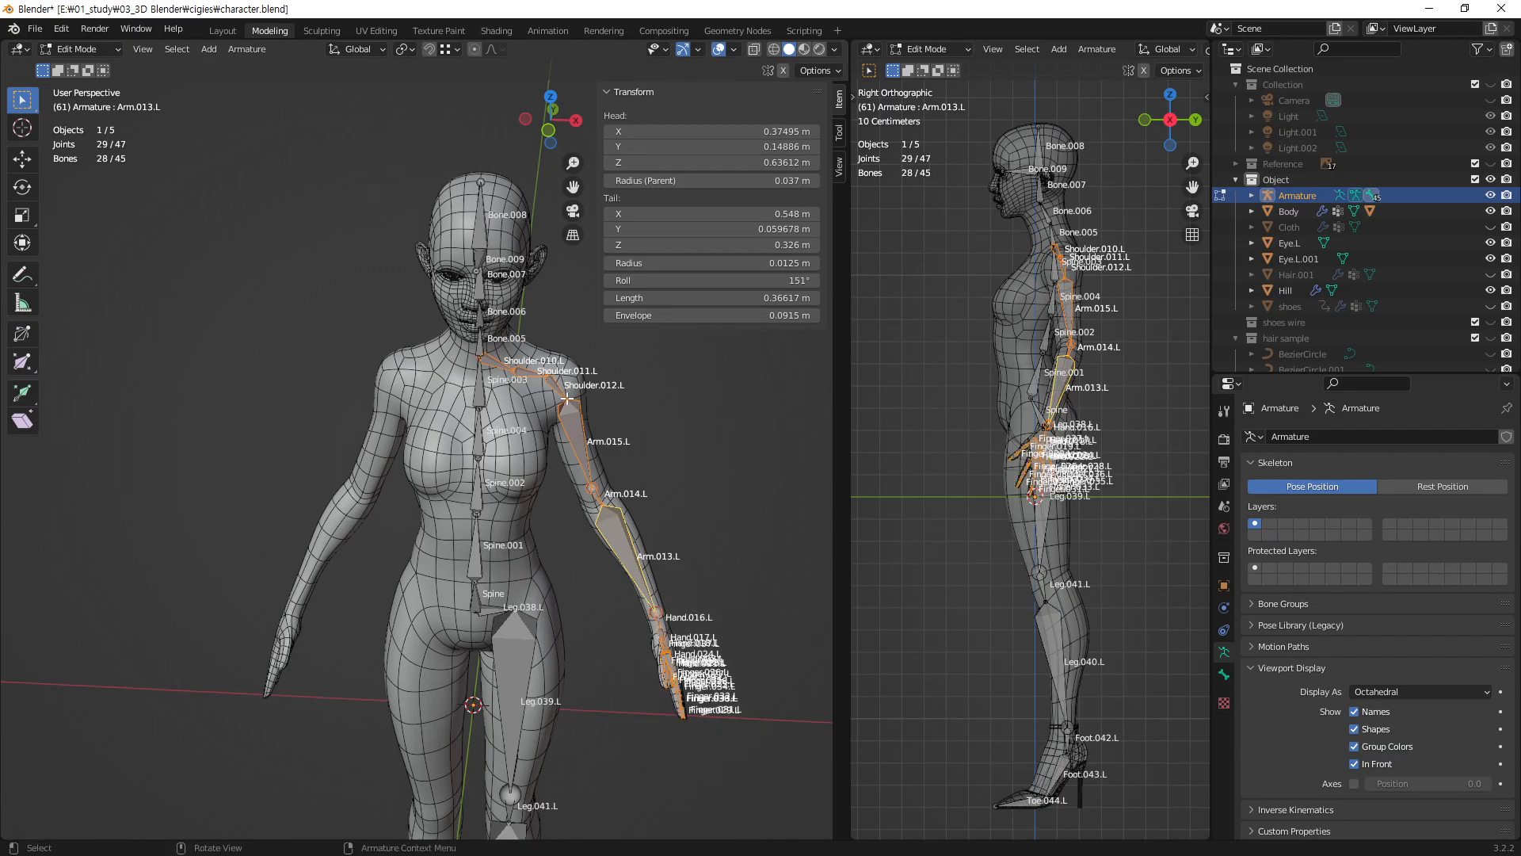
pyautogui.scroll(-1, 591, 585)
pyautogui.keyDown('shift'); pyautogui.moveTo(550, 667); pyautogui.dragTo(572, 458, button='middle'); pyautogui.keyUp('shift')
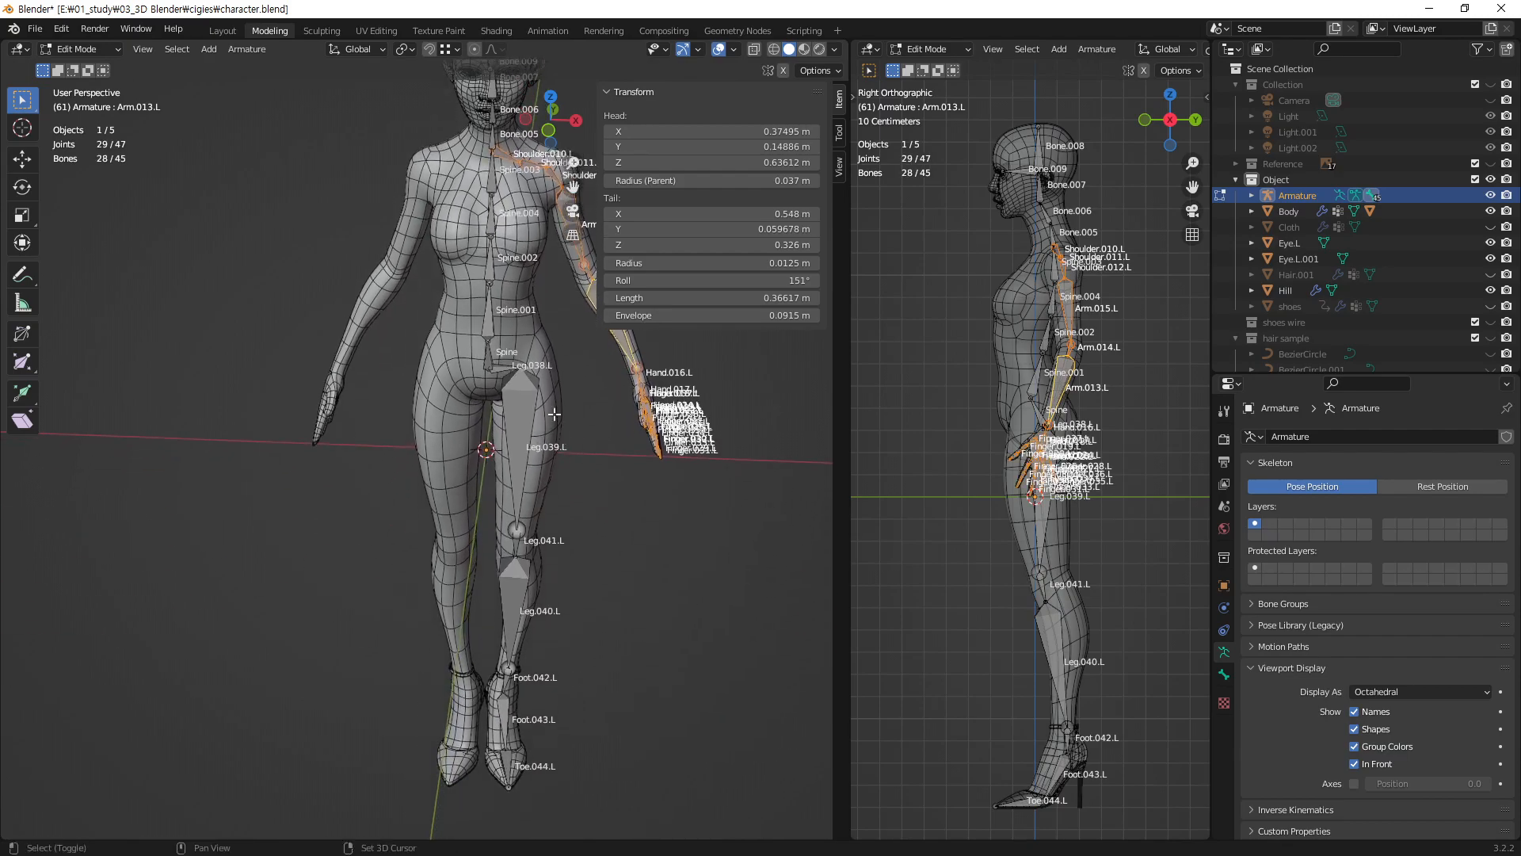
pyautogui.keyDown('shift'); pyautogui.click(501, 367); pyautogui.keyUp('shift')
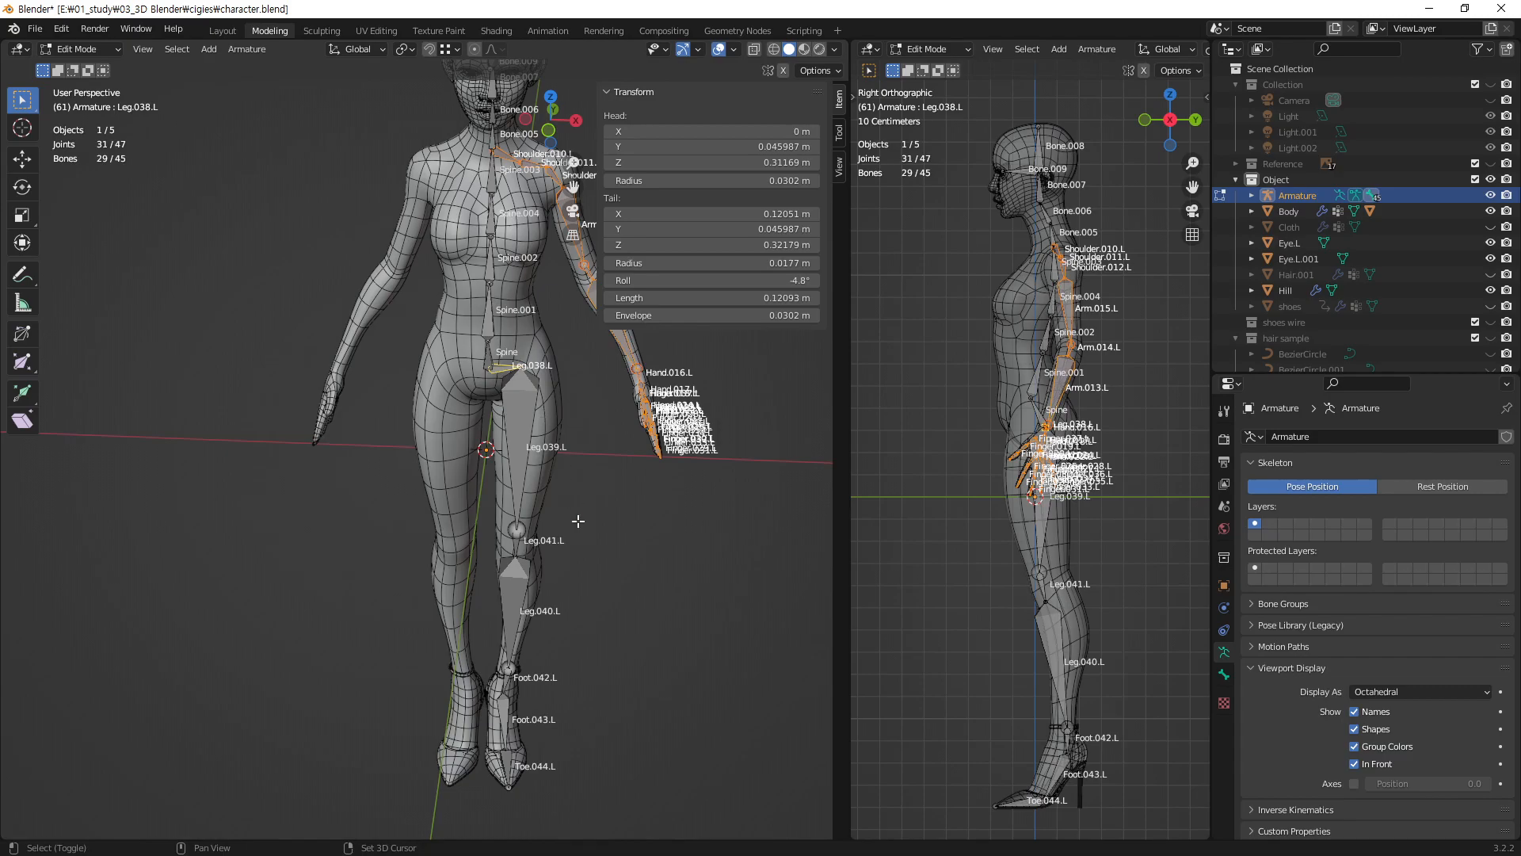
pyautogui.keyDown('ctrl'); pyautogui.keyDown('shift'); pyautogui.click(515, 767); pyautogui.keyUp('shift'); pyautogui.keyUp('ctrl')
pyautogui.scroll(-1, 498, 566)
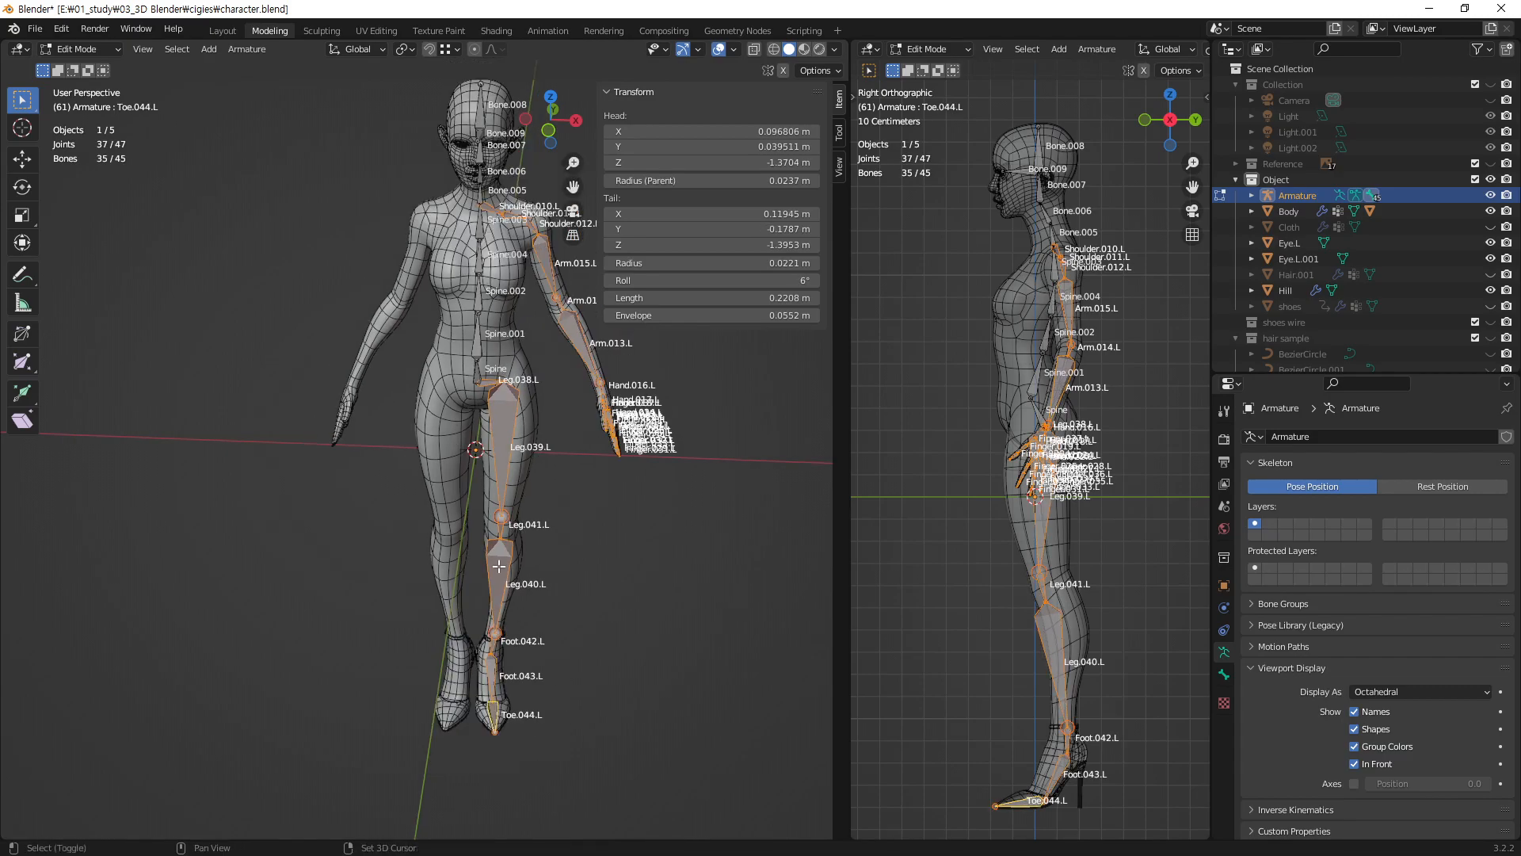
pyautogui.moveTo(498, 565); pyautogui.dragTo(577, 570, button='middle')
pyautogui.rightClick(559, 568)
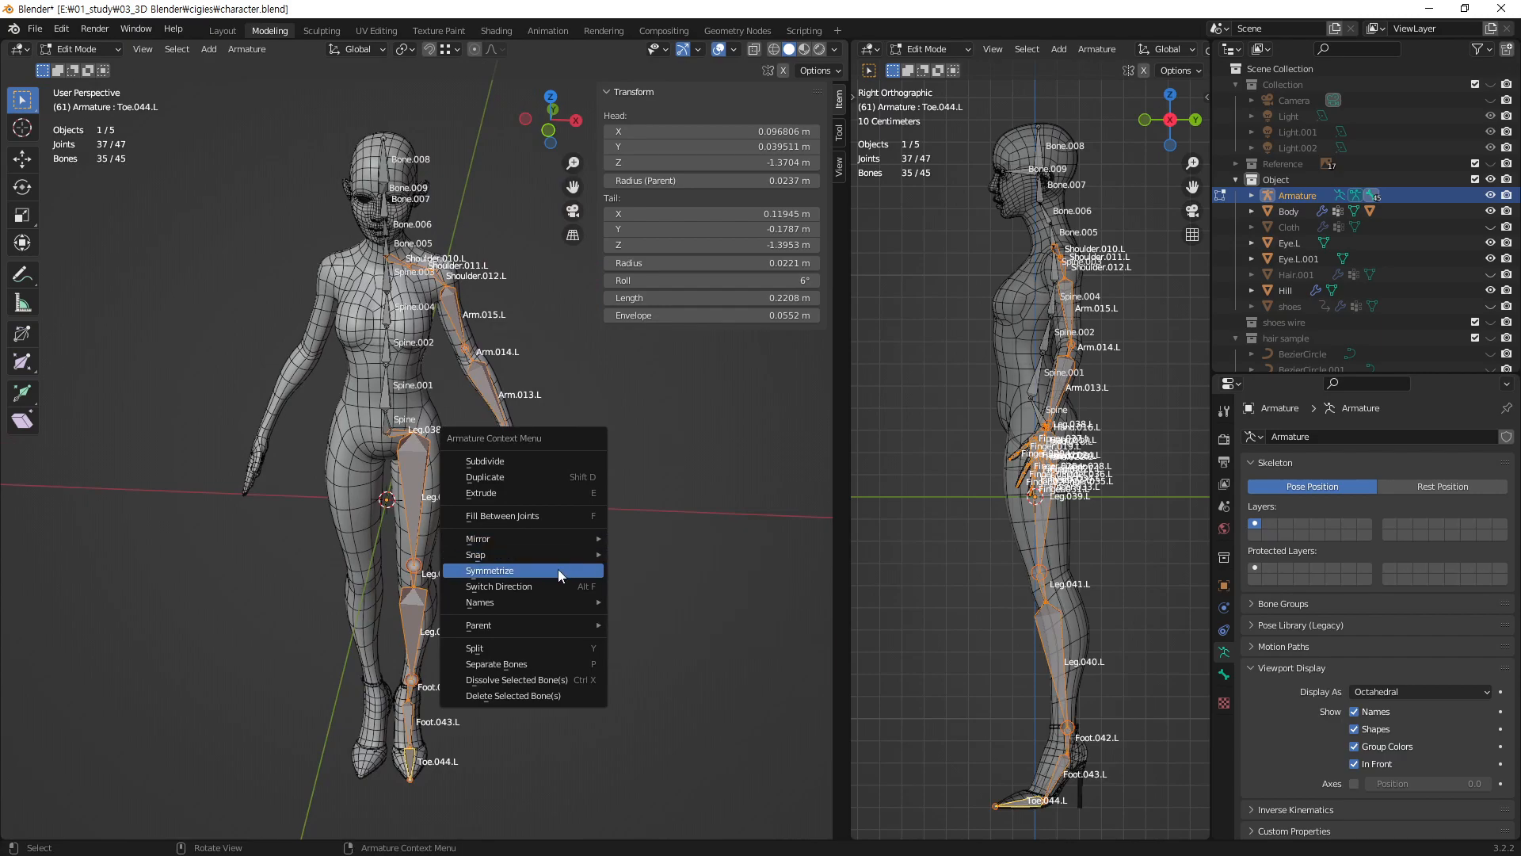
pyautogui.click(557, 569)
pyautogui.scroll(2, 369, 372)
pyautogui.moveTo(376, 367); pyautogui.dragTo(290, 309, button='middle')
pyautogui.moveTo(435, 368); pyautogui.dragTo(350, 302, button='middle')
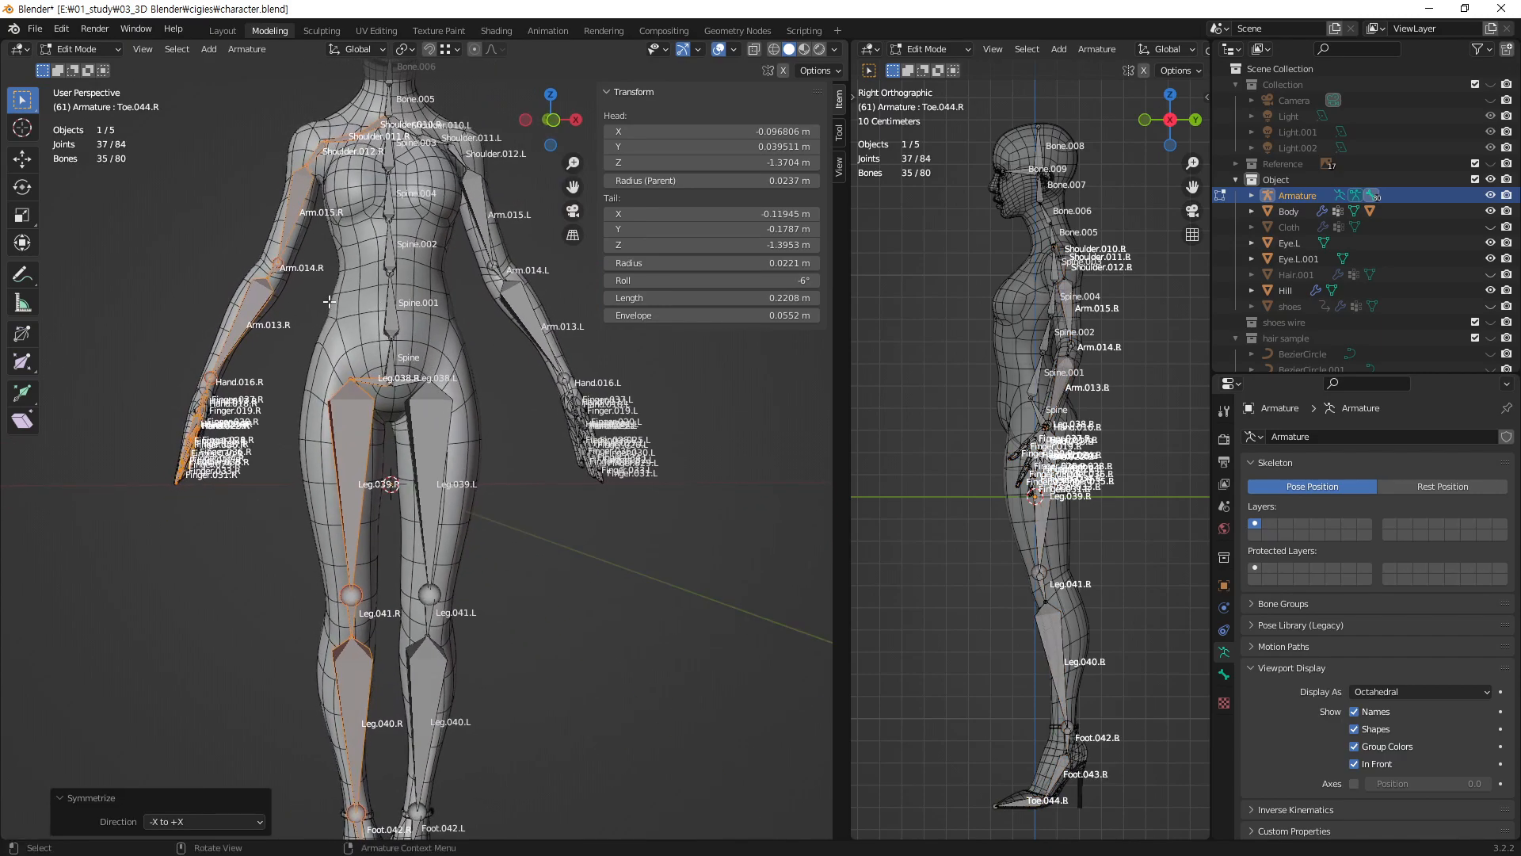
# - Batch rename the two neck bones, replacing "Bone" with "Neck"
pyautogui.moveTo(259, 451); pyautogui.dragTo(325, 511, button='middle')
pyautogui.scroll(-2, 408, 485)
pyautogui.keyDown('shift'); pyautogui.moveTo(363, 305); pyautogui.dragTo(370, 552, button='middle'); pyautogui.keyUp('shift')
pyautogui.scroll(6, 397, 546)
pyautogui.keyDown('shift'); pyautogui.moveTo(366, 661); pyautogui.dragTo(485, 536, button='middle'); pyautogui.keyUp('shift')
pyautogui.scroll(2, 481, 496)
pyautogui.click(498, 500)
pyautogui.keyDown('shift'); pyautogui.click(481, 433); pyautogui.keyUp('shift')
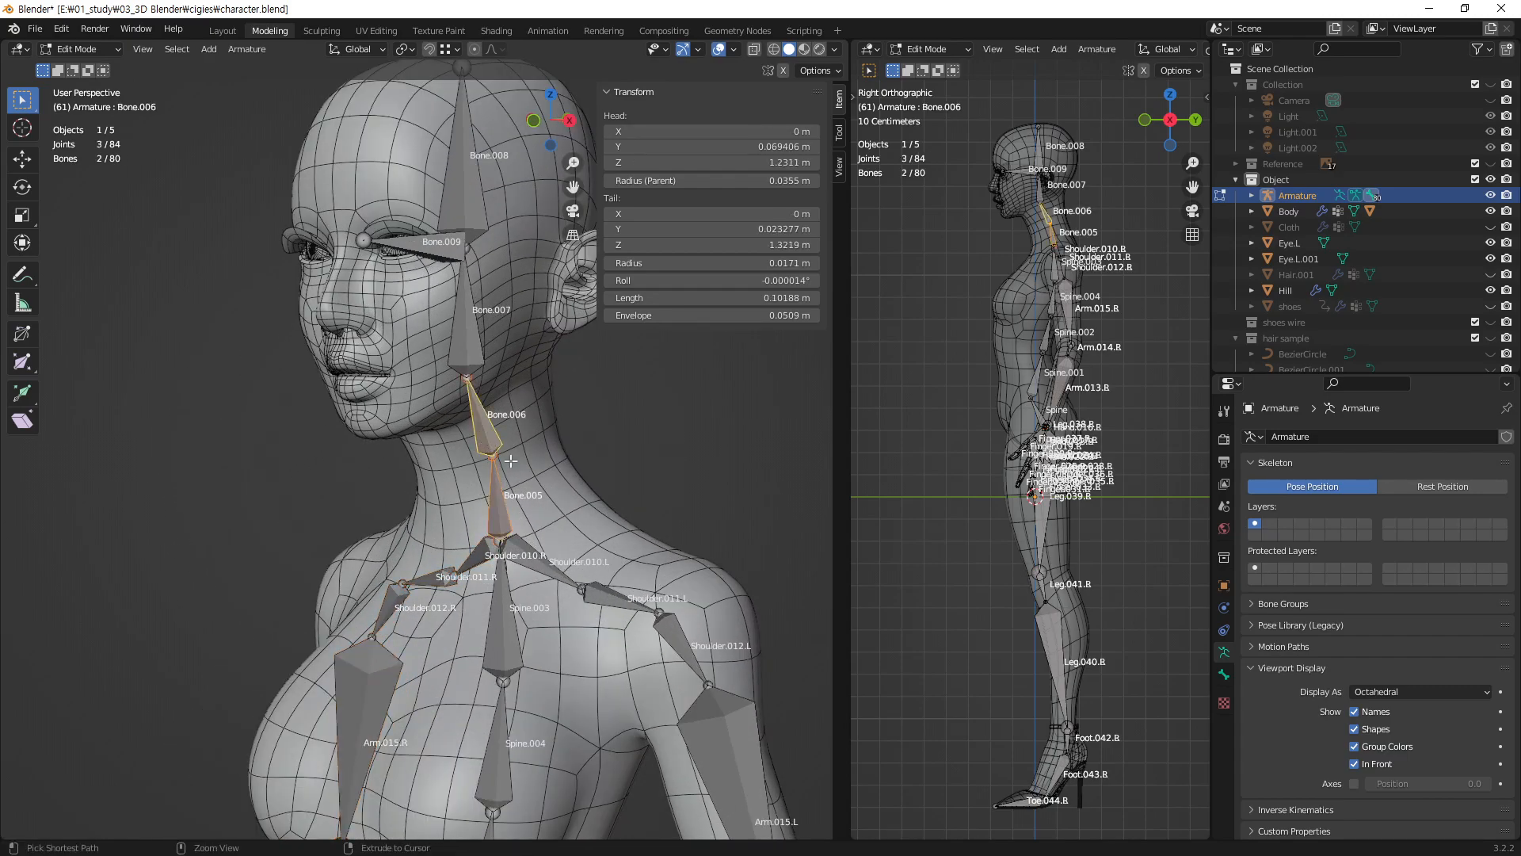
pyautogui.hotkey('ctrl', 'F2')
pyautogui.click(586, 580)
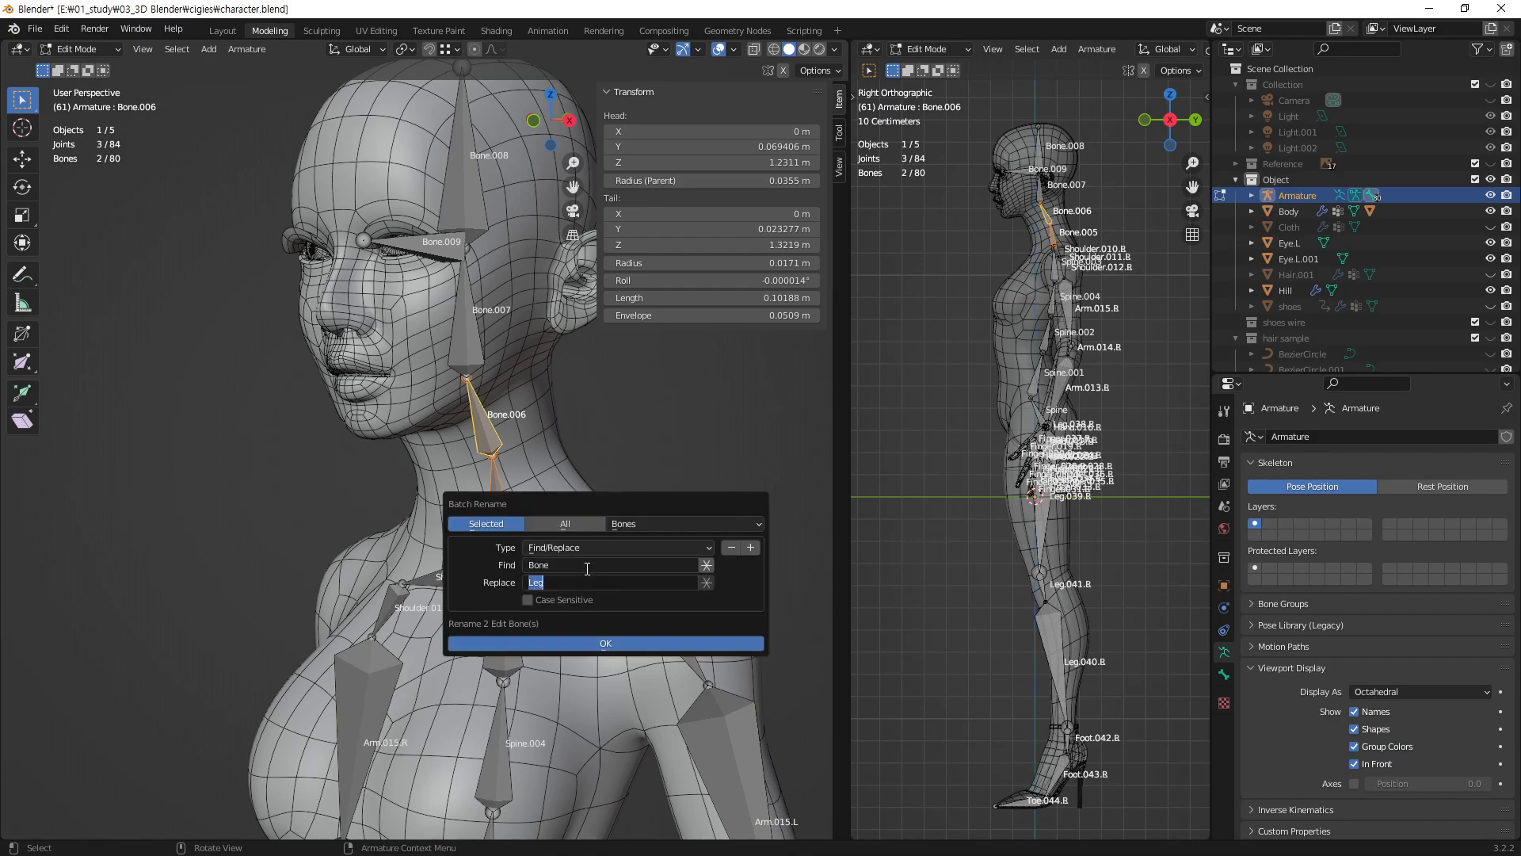
pyautogui.write('Neck')
pyautogui.press('Return')
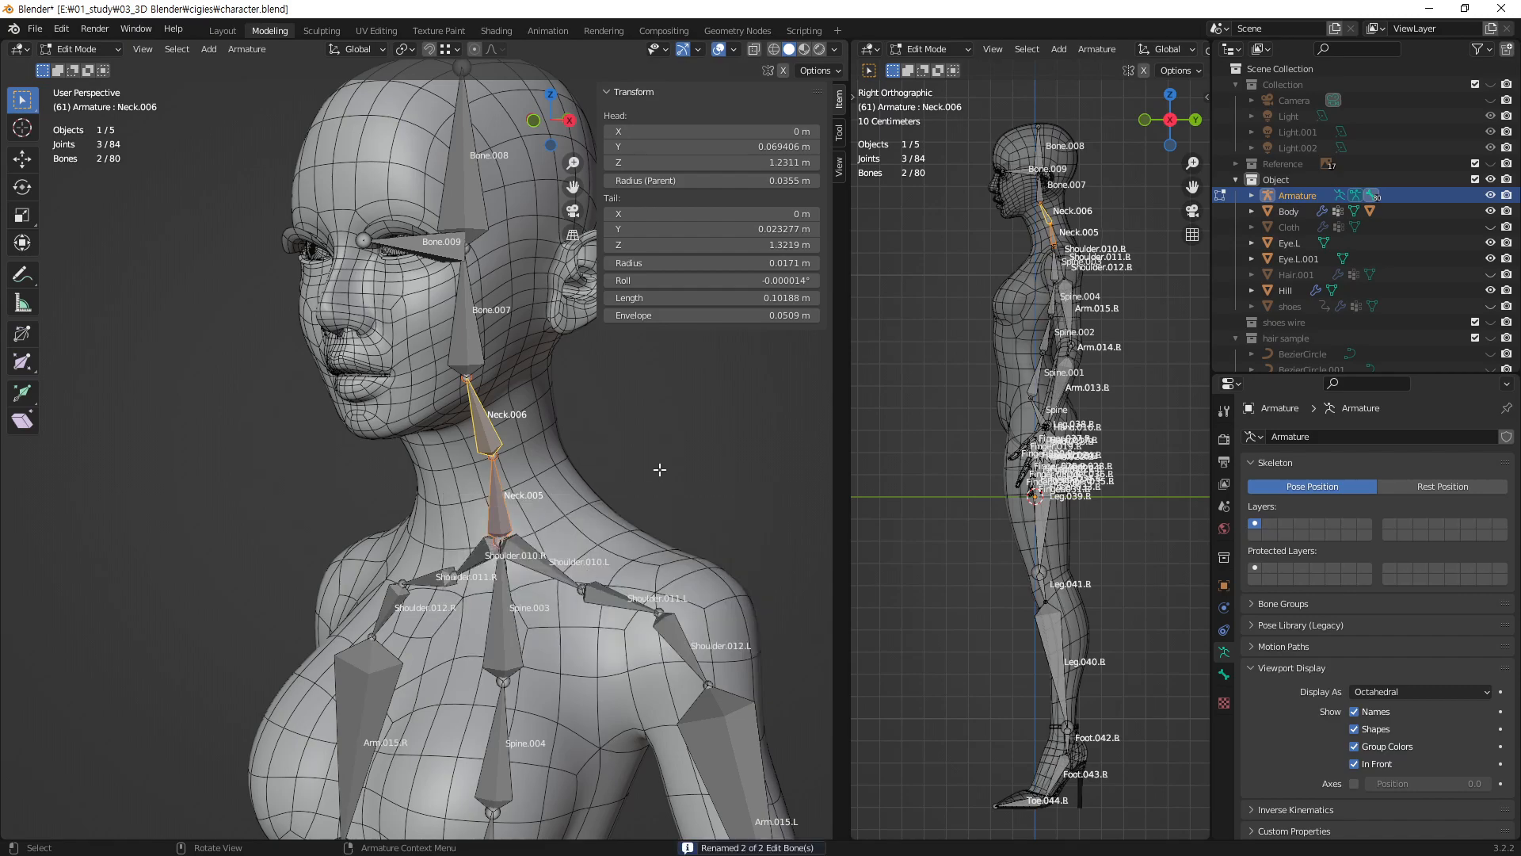
pyautogui.keyDown('shift'); pyautogui.moveTo(592, 442); pyautogui.dragTo(523, 595, button='middle'); pyautogui.keyUp('shift')
pyautogui.click(464, 487)
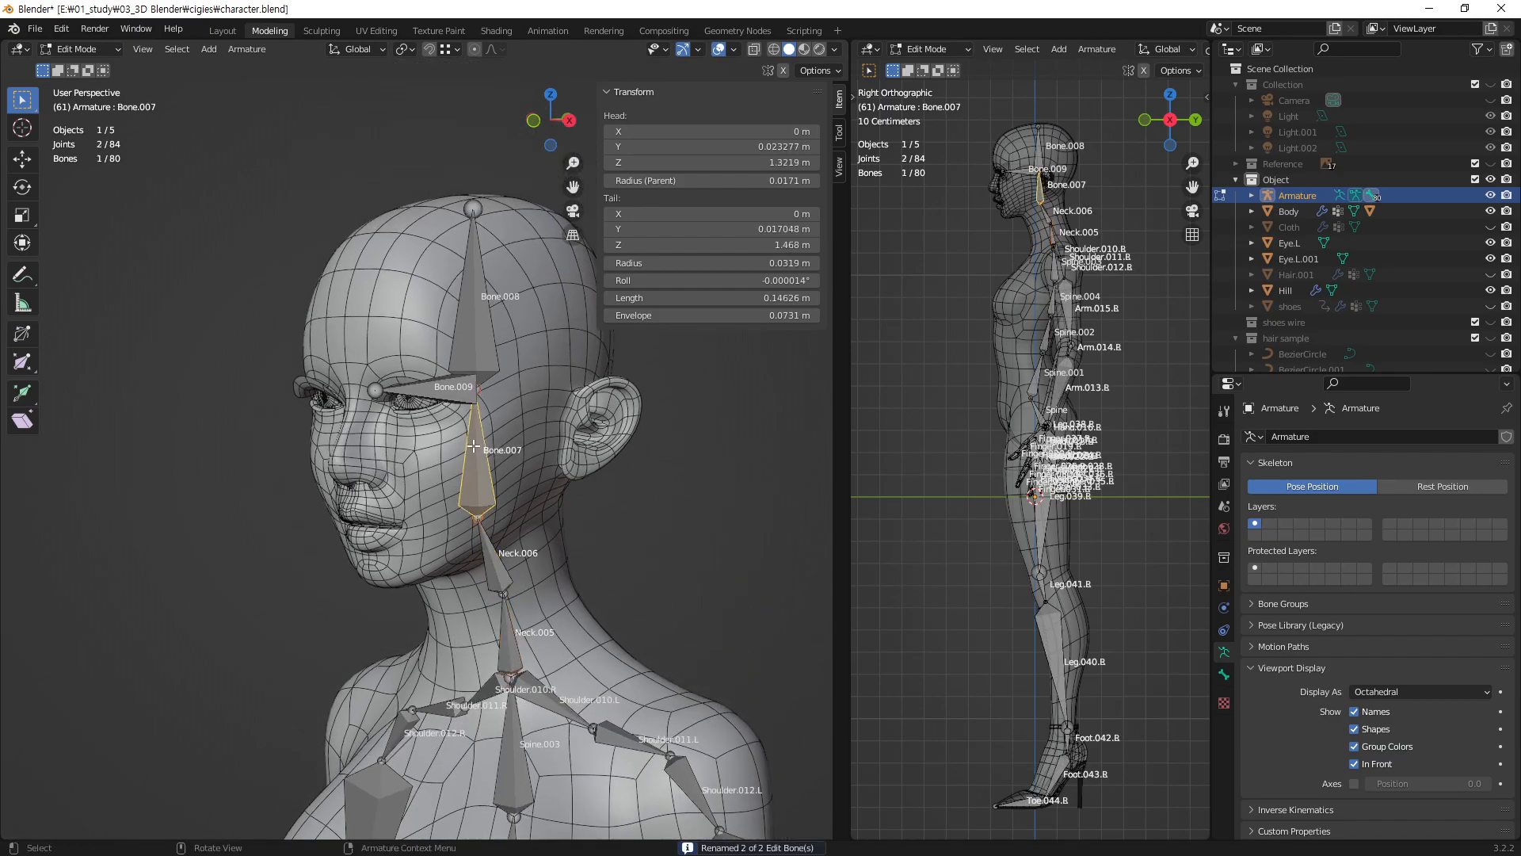
pyautogui.keyDown('shift'); pyautogui.click(442, 394); pyautogui.keyUp('shift')
pyautogui.keyDown('shift'); pyautogui.click(470, 343); pyautogui.keyUp('shift')
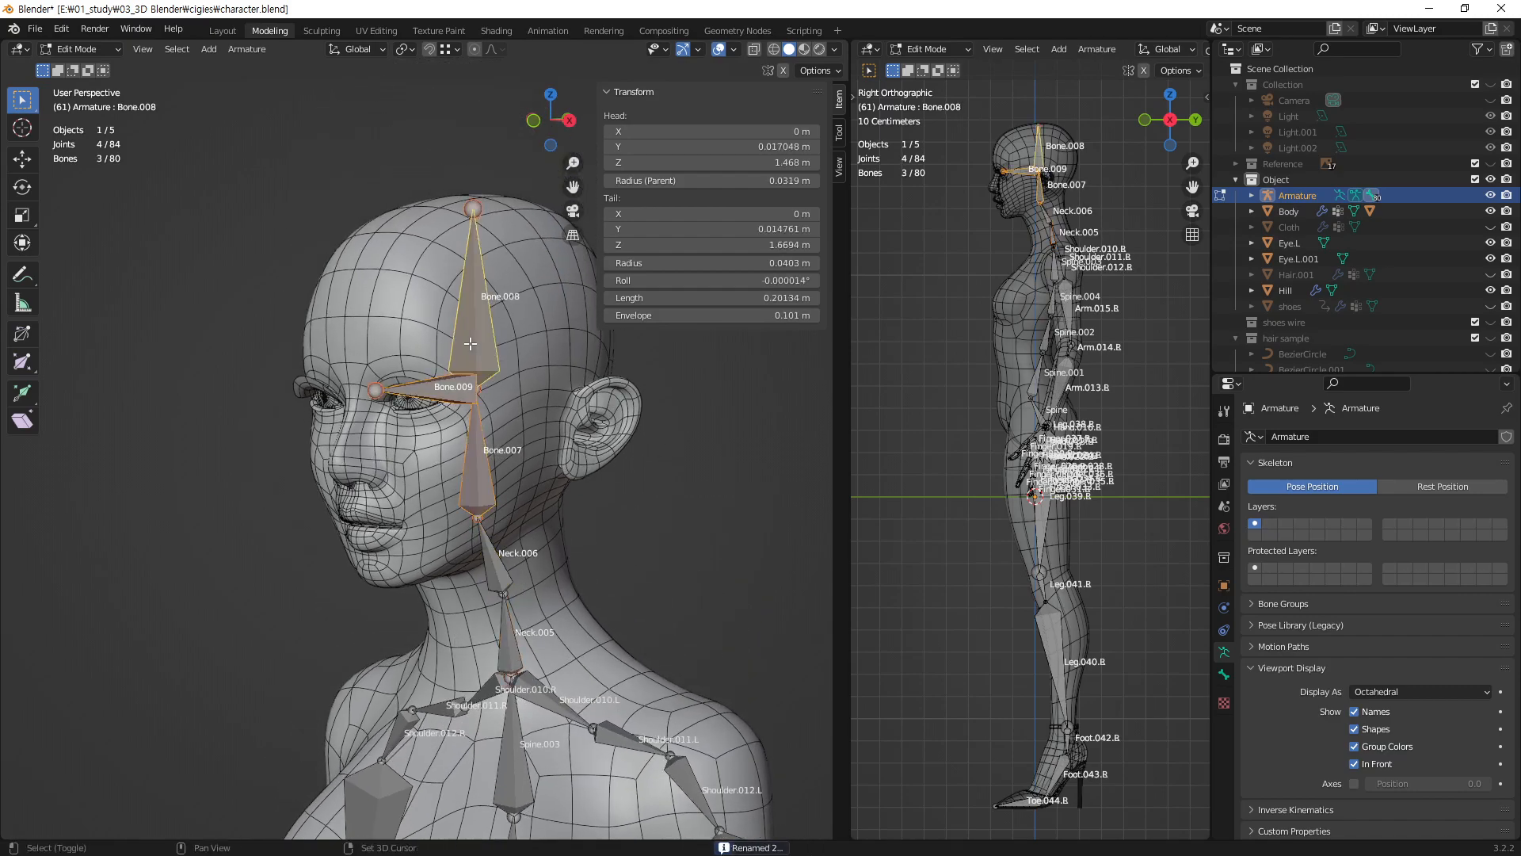
pyautogui.click(711, 576)
# - Batch rename the upright bone above the neck and the bone pointing to the eyes, replacing "Bone" with "Face"
pyautogui.moveTo(711, 576); pyautogui.dragTo(374, 401, button='middle')
pyautogui.moveTo(458, 406); pyautogui.dragTo(469, 435, button='middle')
pyautogui.click(468, 434)
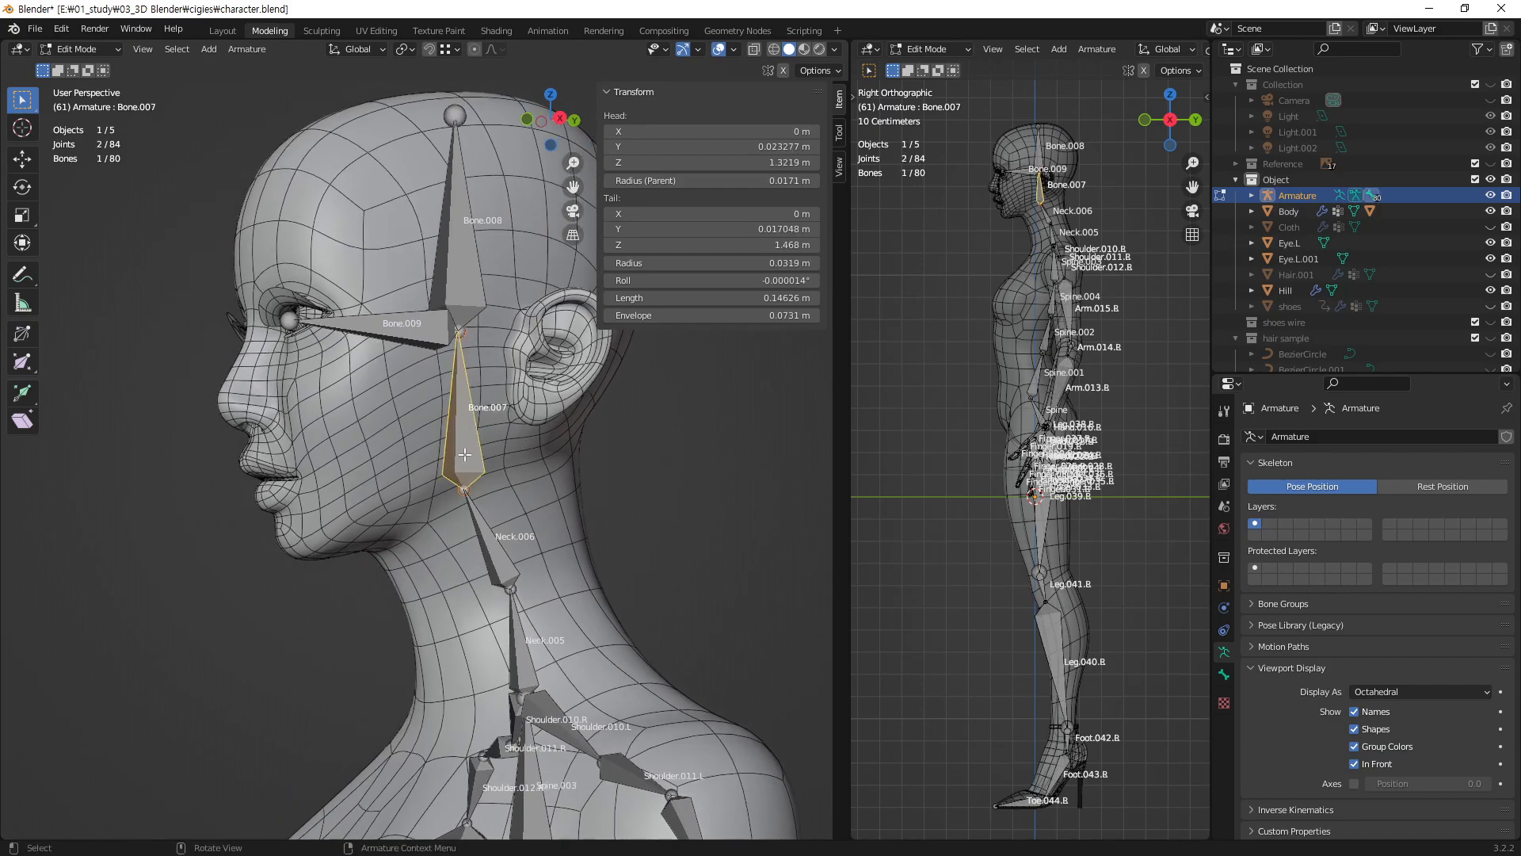
pyautogui.keyDown('shift'); pyautogui.click(414, 334); pyautogui.keyUp('shift')
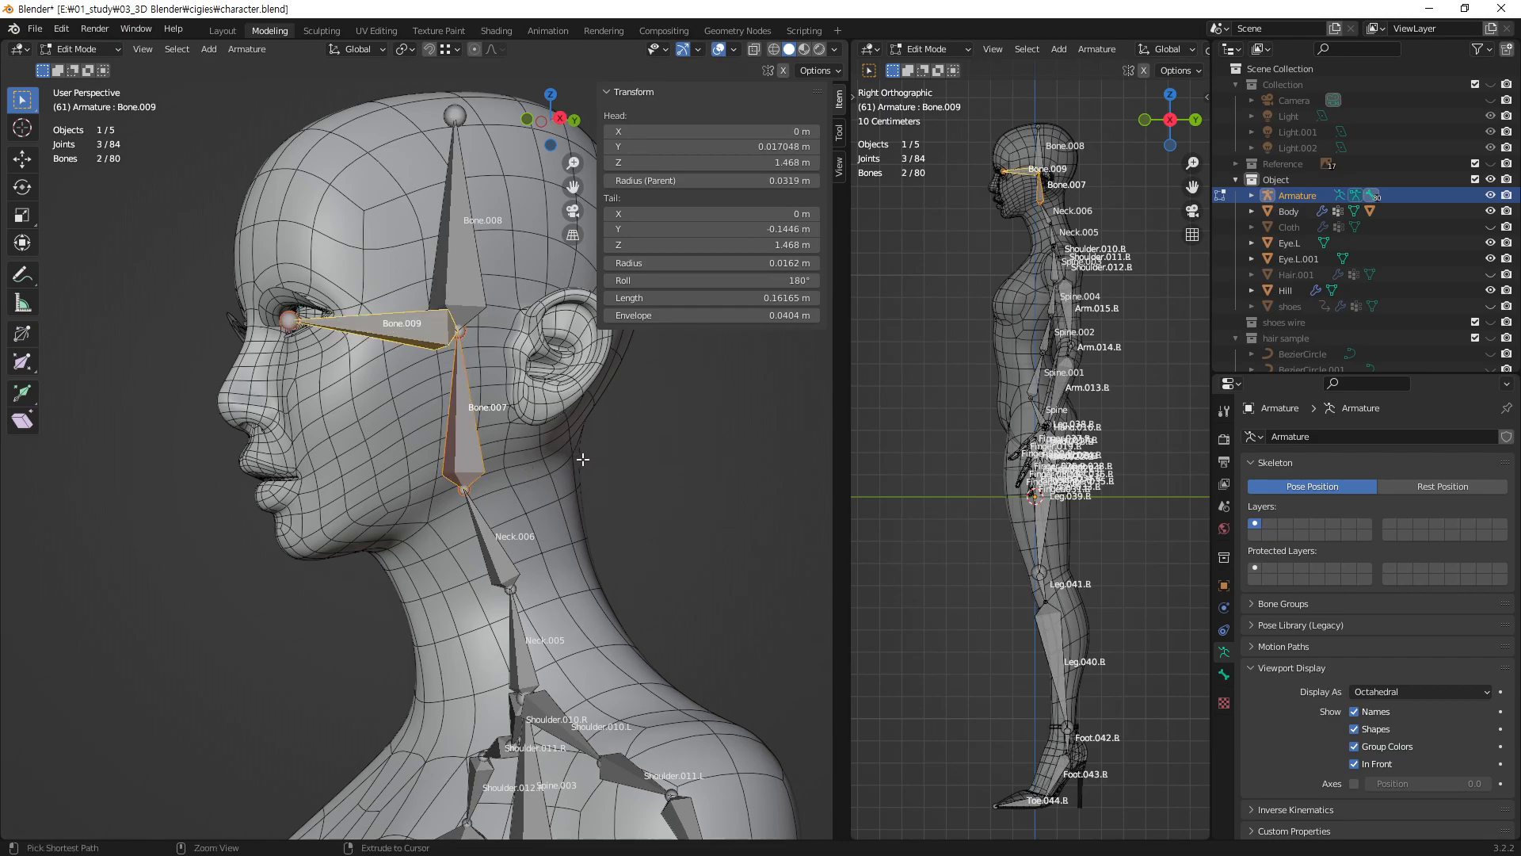
pyautogui.hotkey('ctrl', 'F2')
pyautogui.click(575, 553)
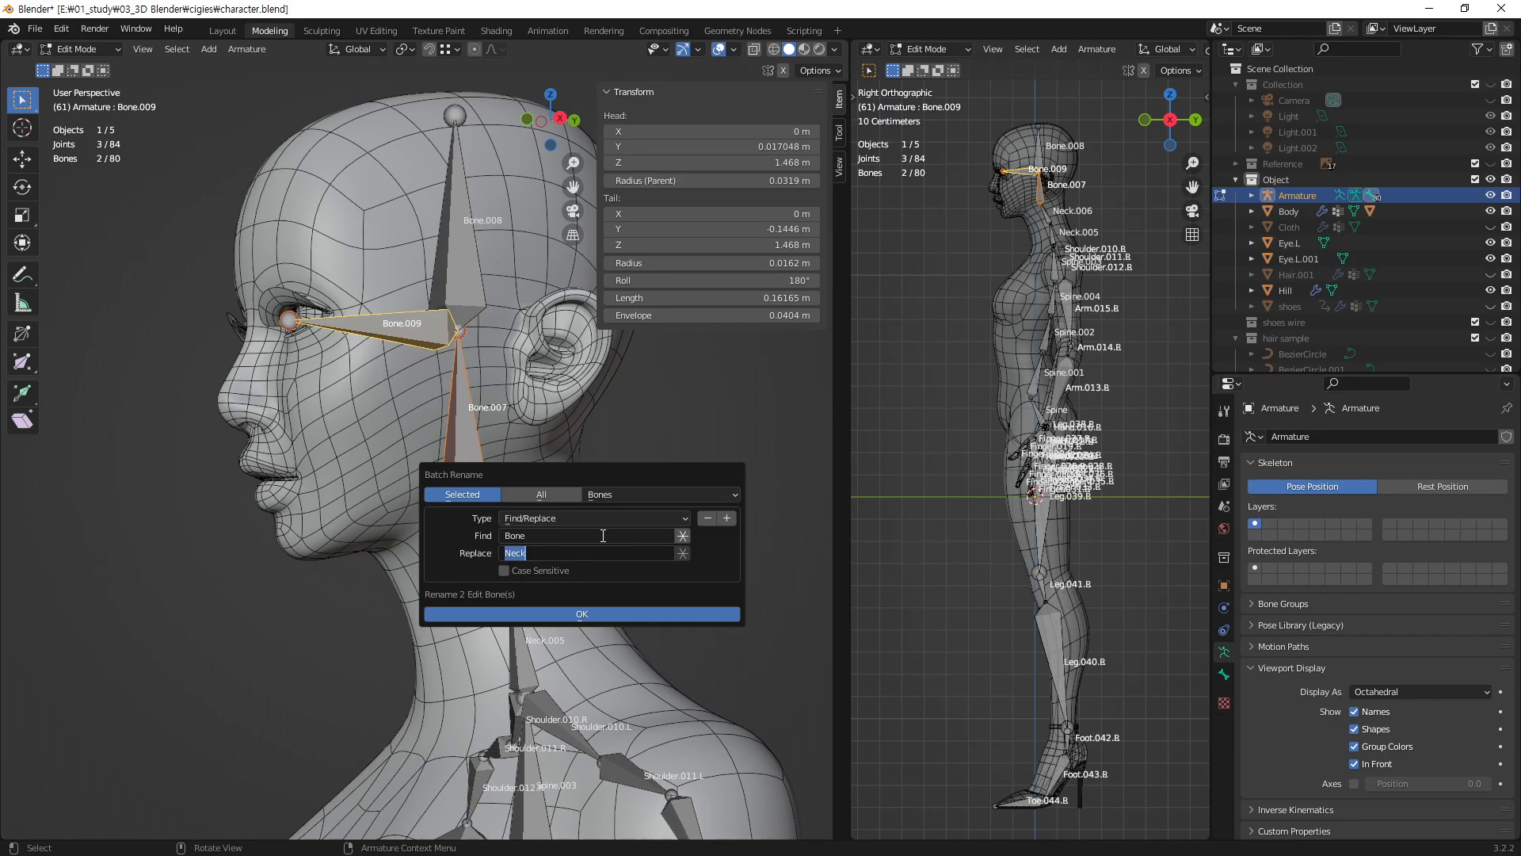
pyautogui.write('Face')
pyautogui.press('Return')
# - Rename the top skull bone as Head.008 and clear the selection
pyautogui.click(458, 228)
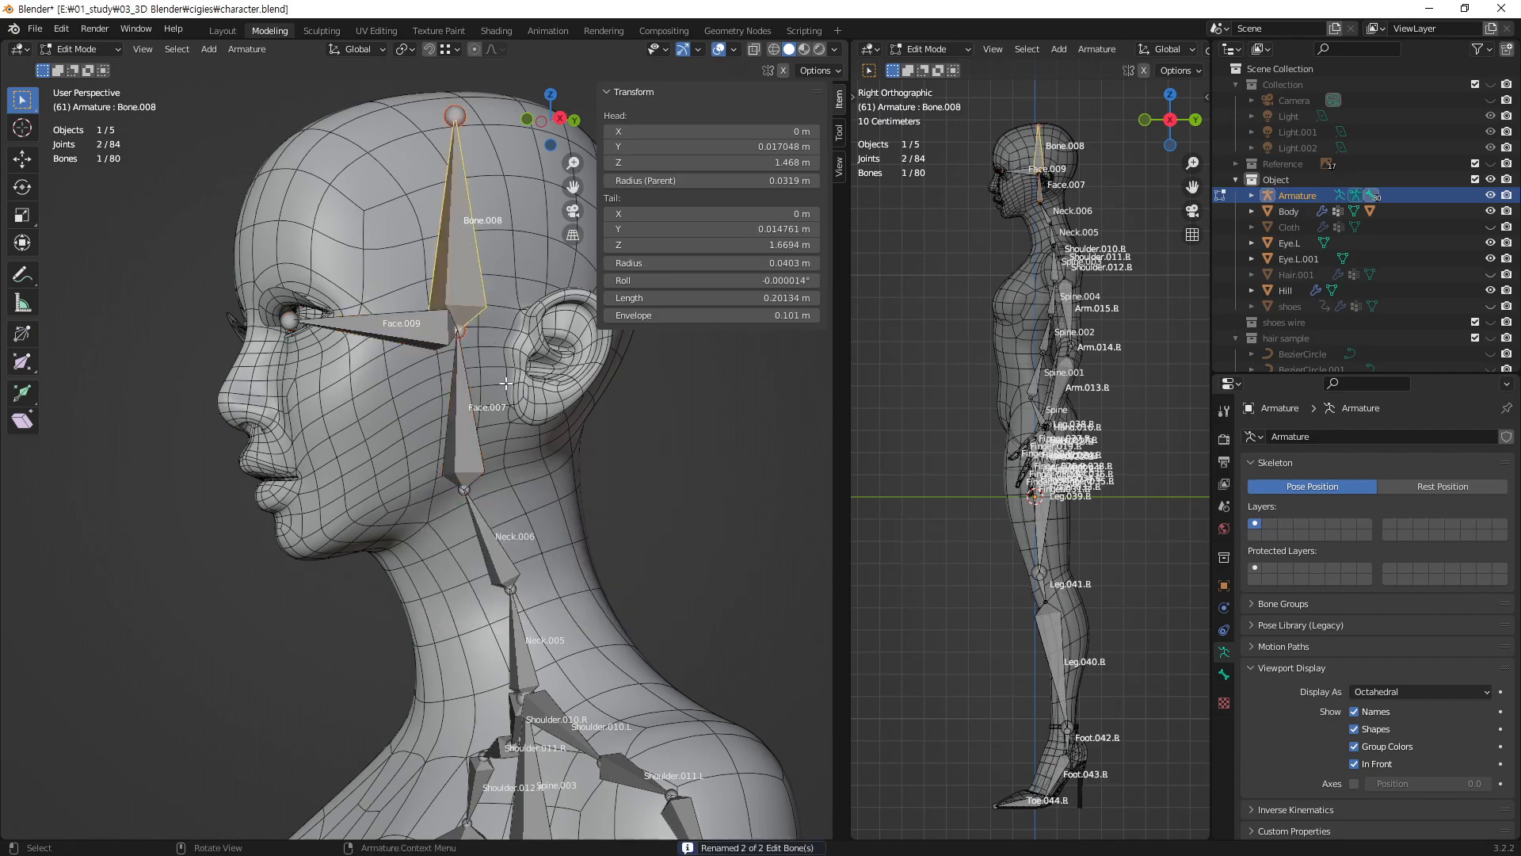
pyautogui.press('F2')
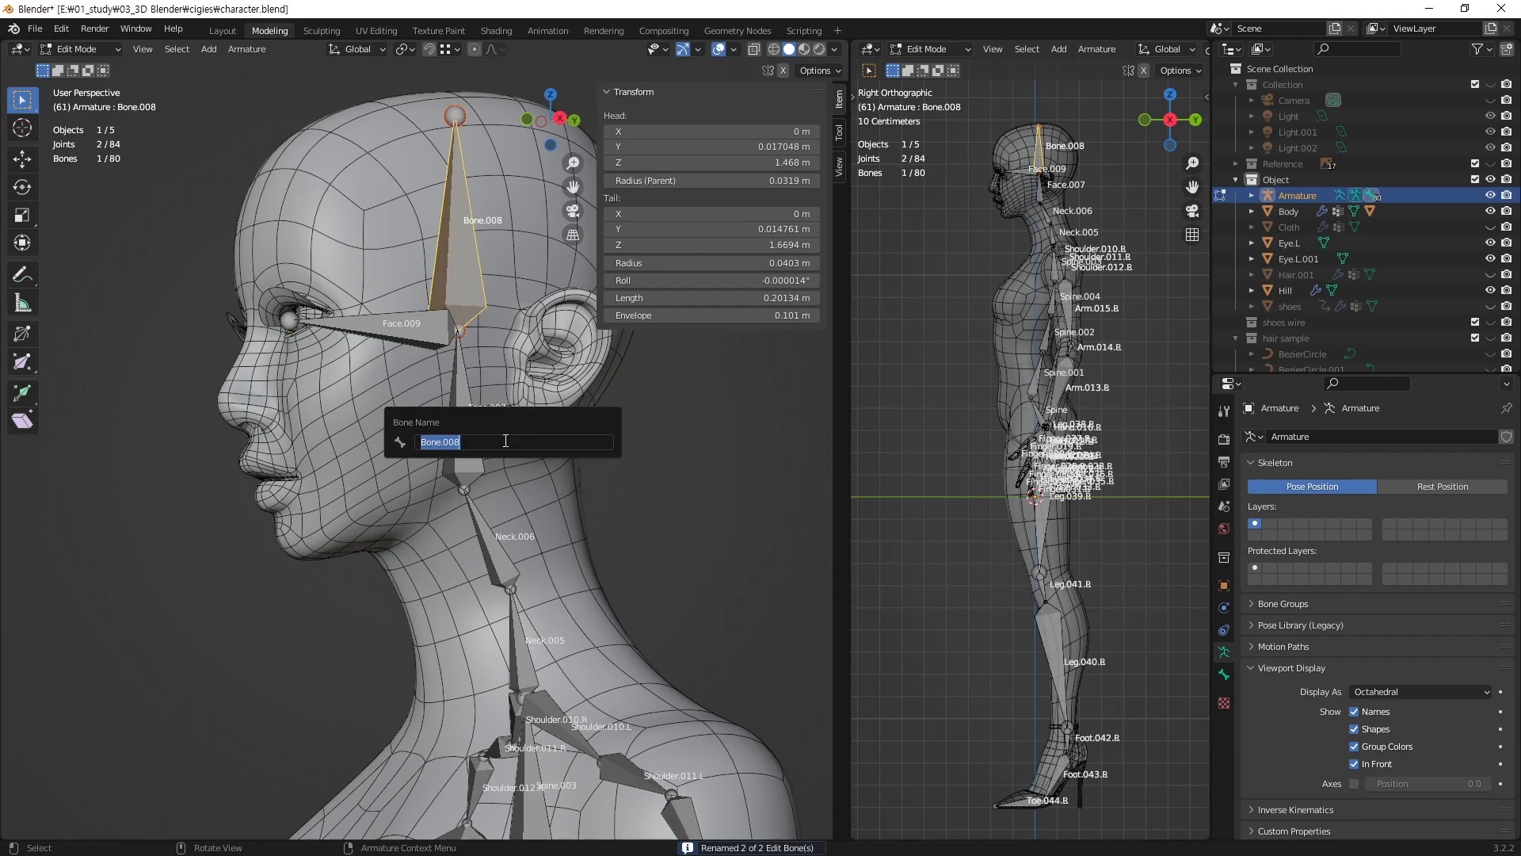
pyautogui.press('Home')
pyautogui.press('BackSpace')
pyautogui.press('BackSpace')
pyautogui.press('BackSpace')
pyautogui.press('BackSpace')
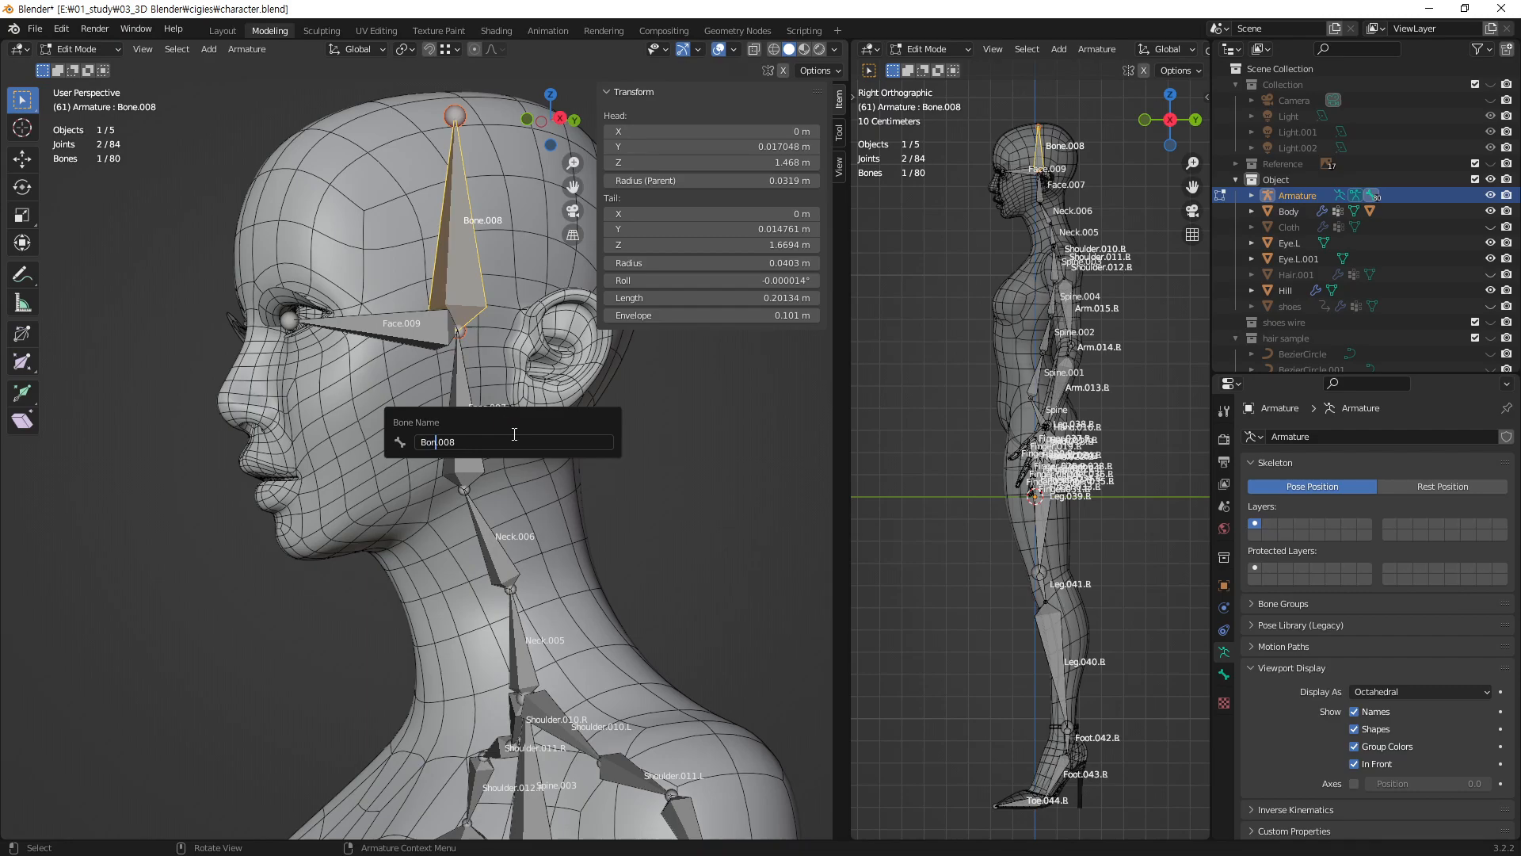
pyautogui.write('Head')
pyautogui.press('Return')
pyautogui.click(682, 530)
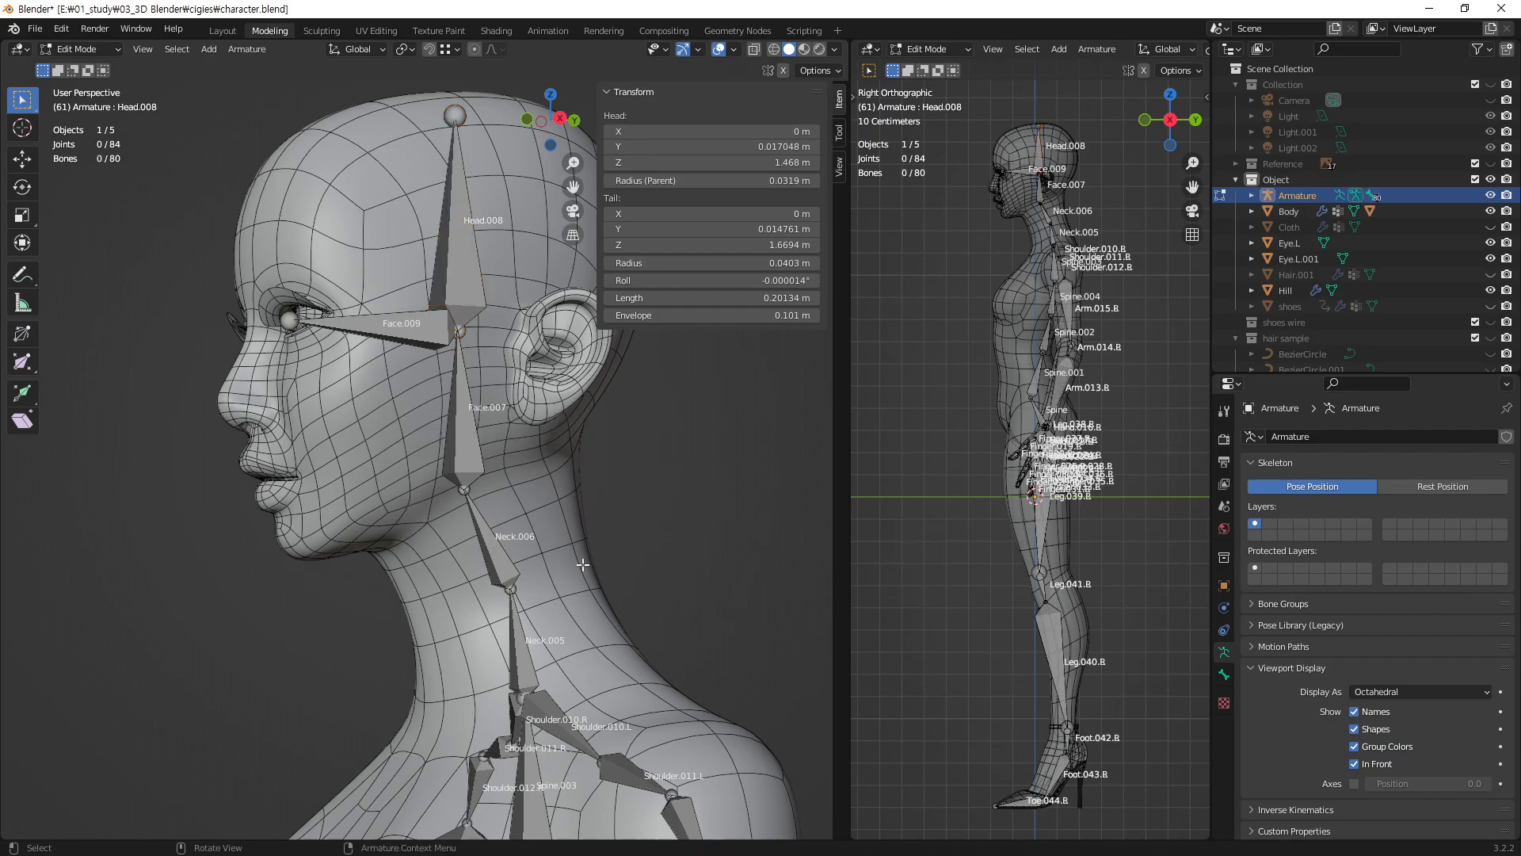
pyautogui.keyDown('shift'); pyautogui.moveTo(516, 476); pyautogui.dragTo(407, 498, button='middle'); pyautogui.keyUp('shift')
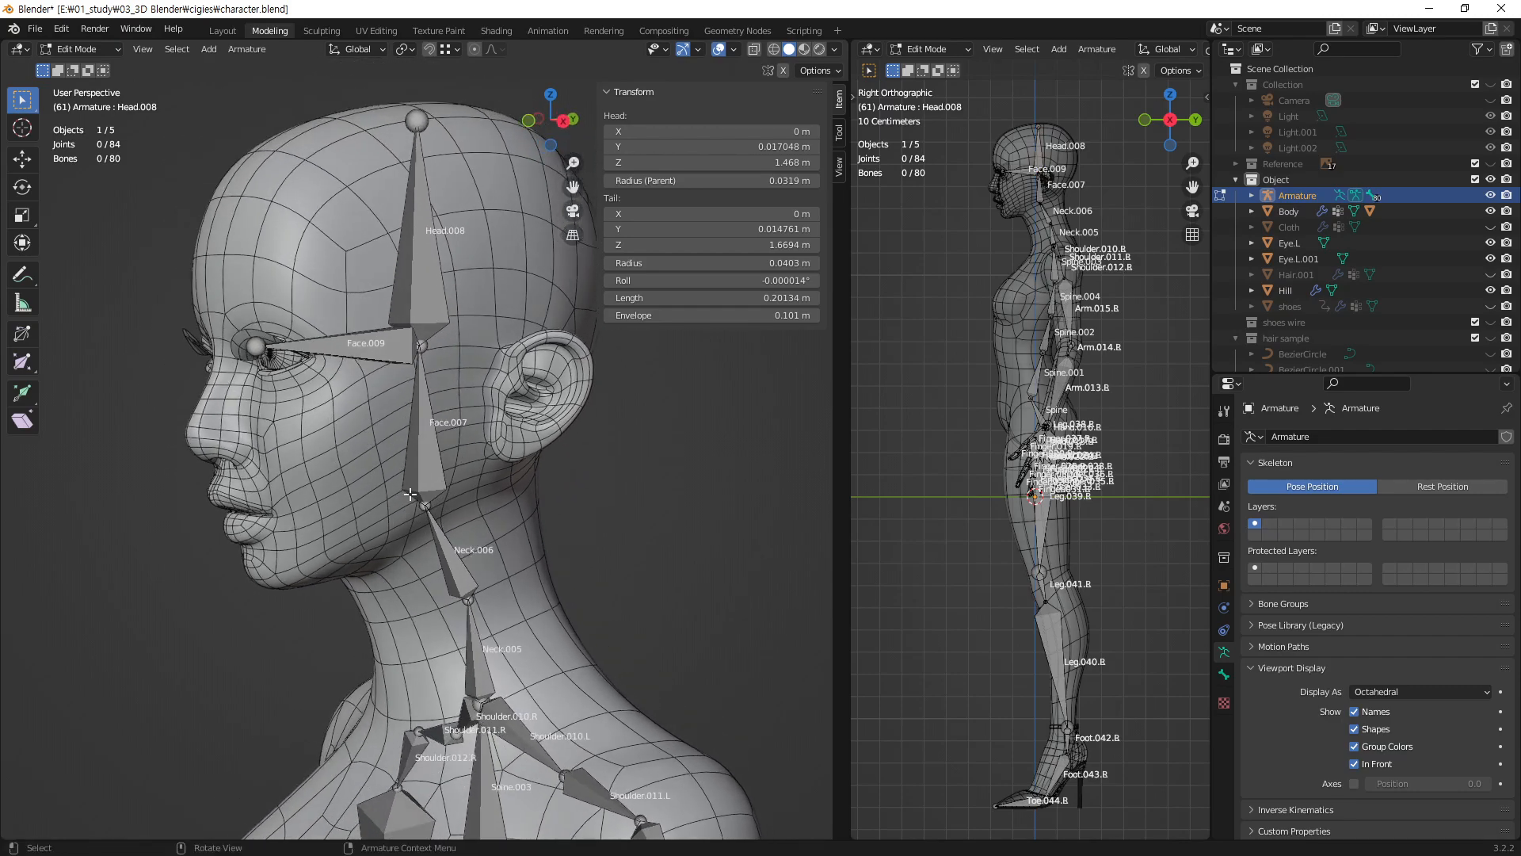